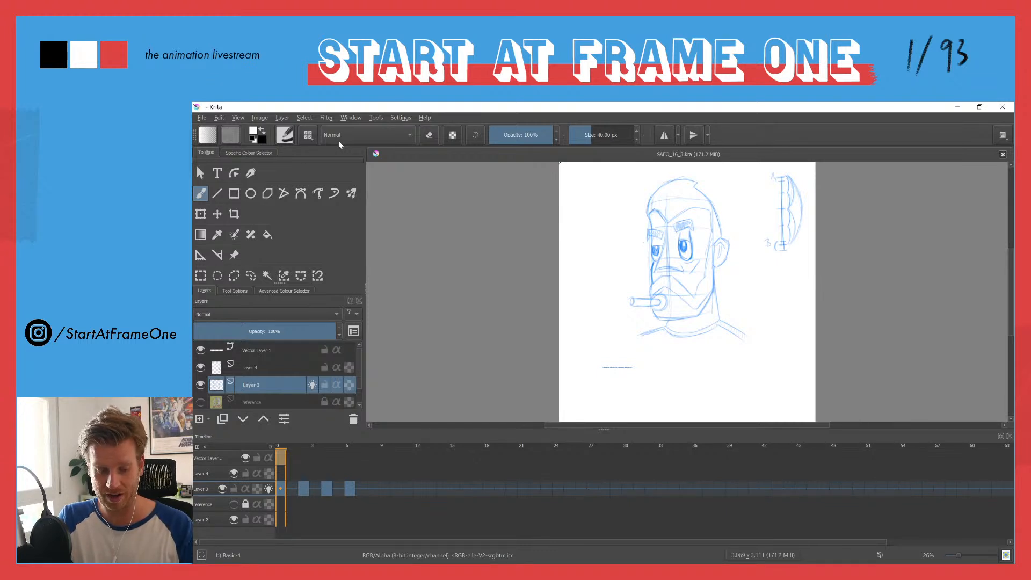
pyautogui.click(202, 118)
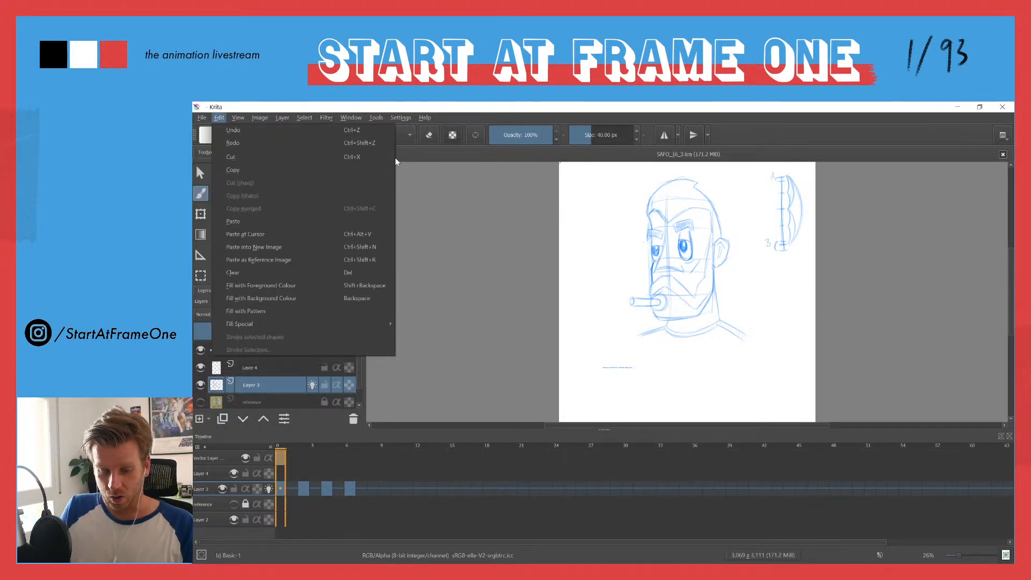
pyautogui.click(473, 115)
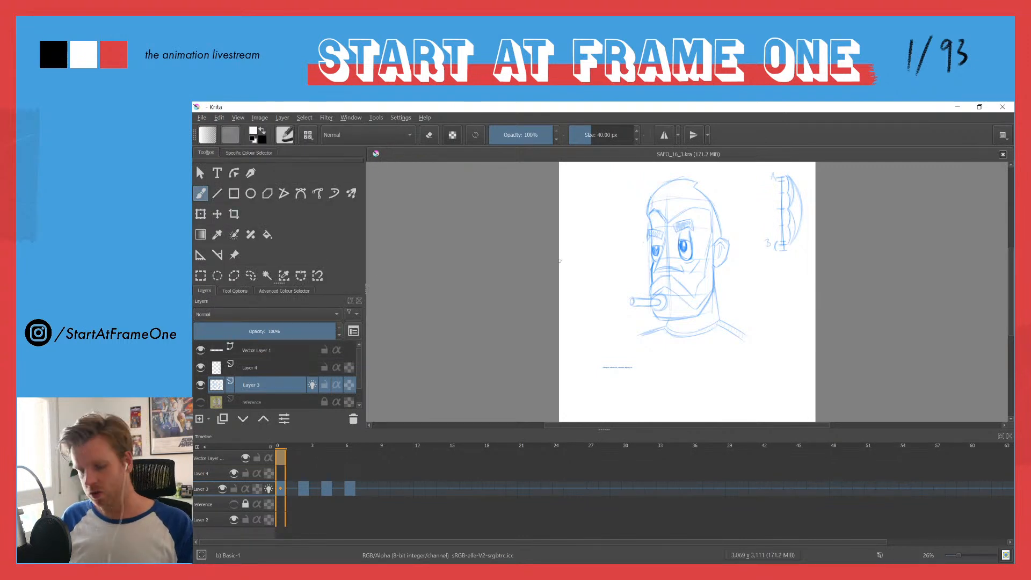
pyautogui.press('e')
pyautogui.press('e')
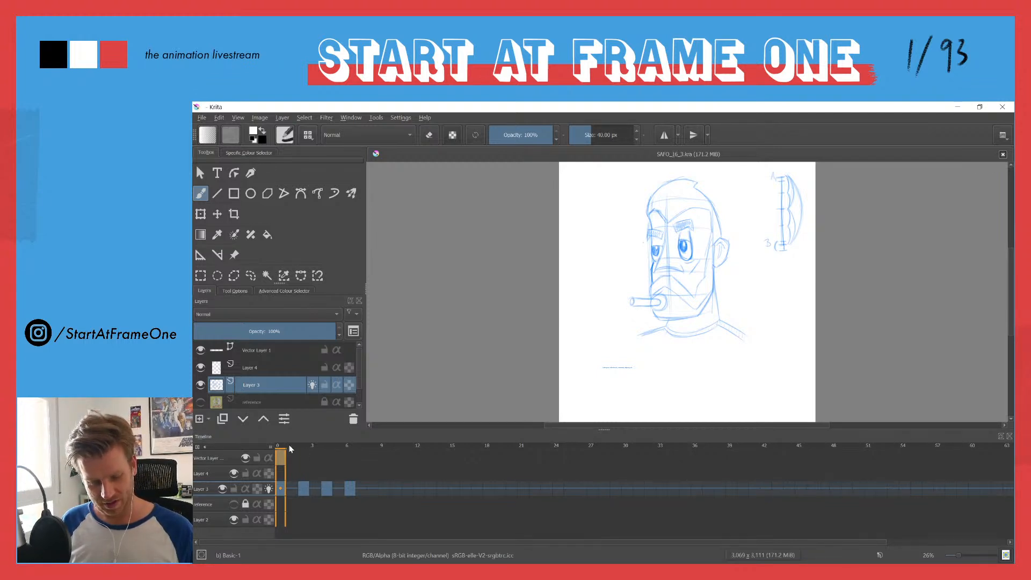
# Step: Play back the head animation on the timeline and inspect its individual keyframes, ending on frame 0
pyautogui.click(303, 452)
pyautogui.press('space')
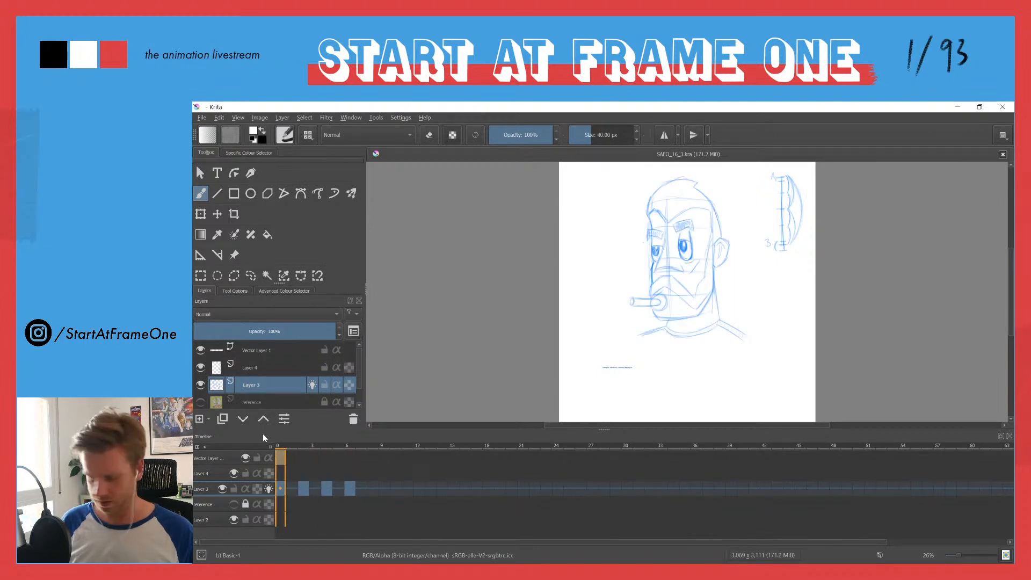
pyautogui.press('space')
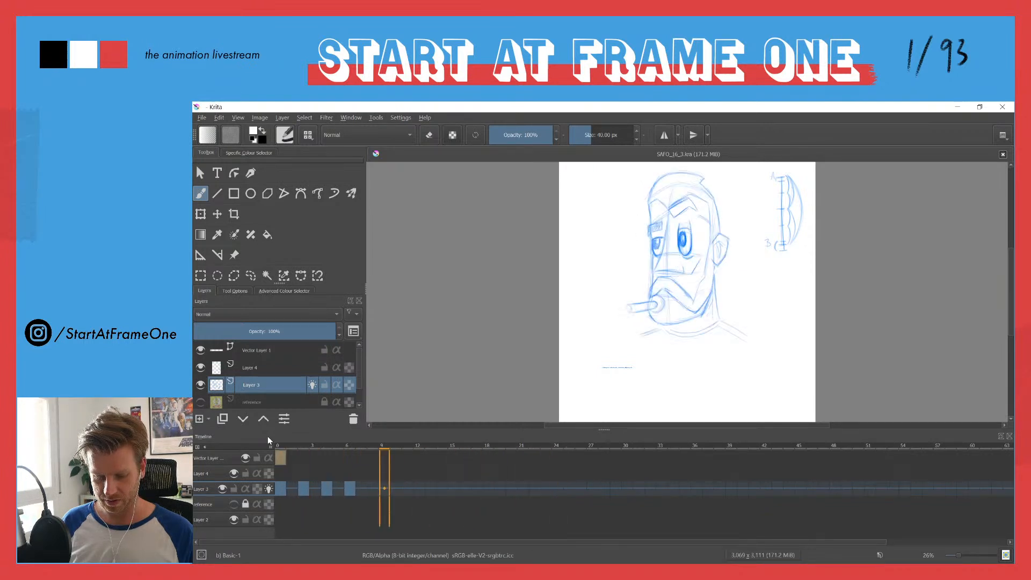
pyautogui.press('space')
pyautogui.click(304, 487)
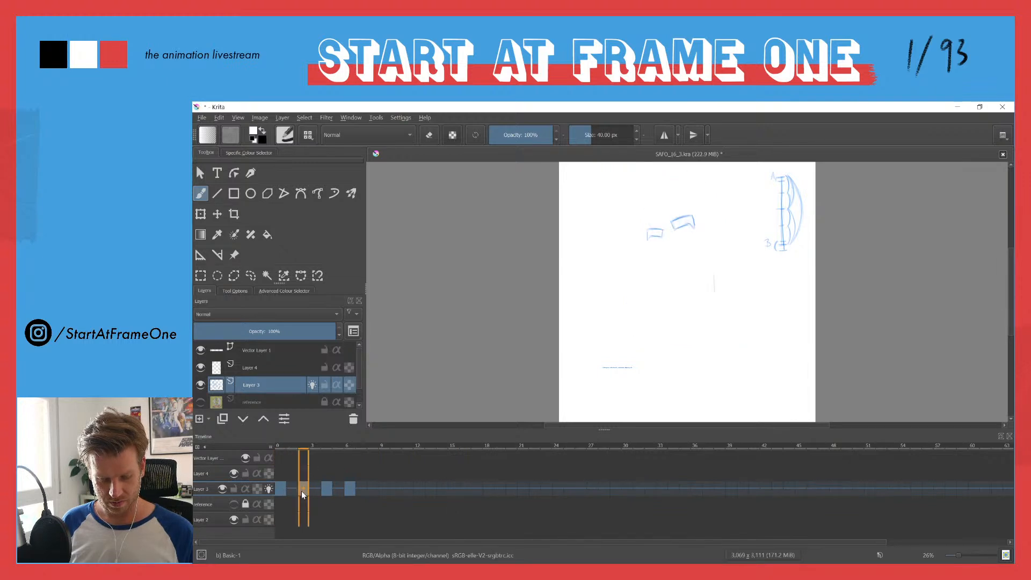
pyautogui.click(279, 450)
pyautogui.press('space')
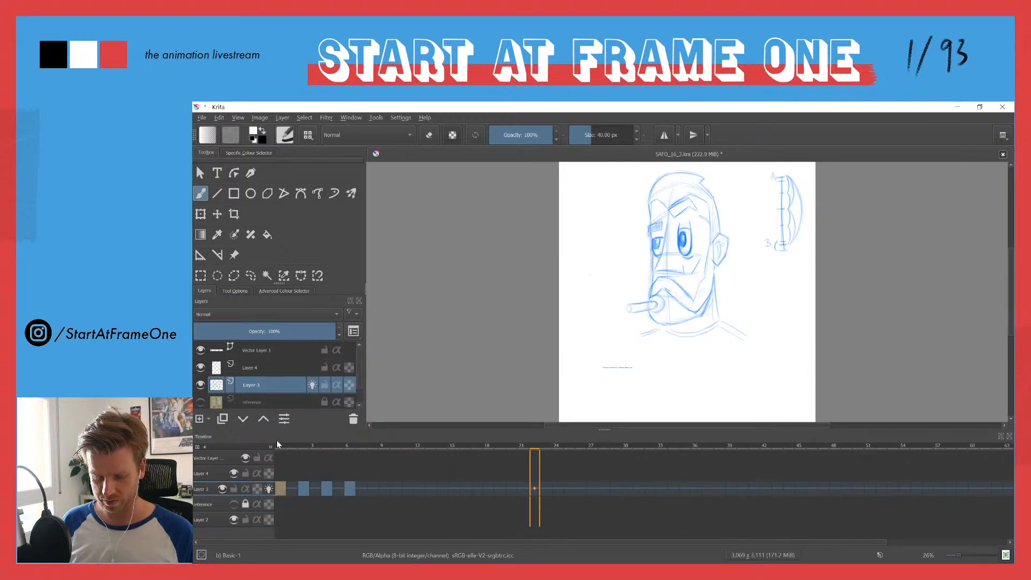
pyautogui.press('space')
pyautogui.click(373, 490)
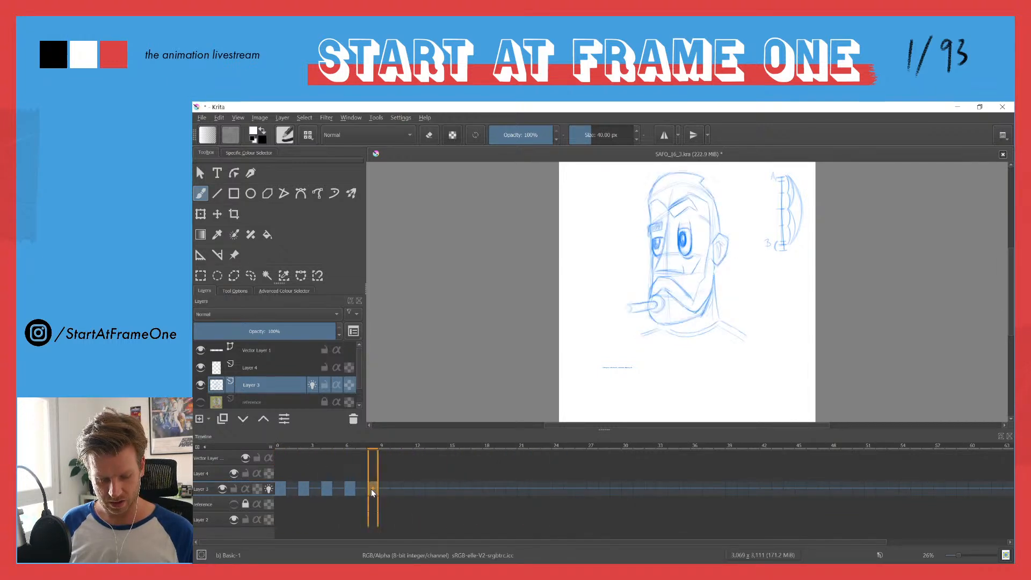
pyautogui.click(283, 489)
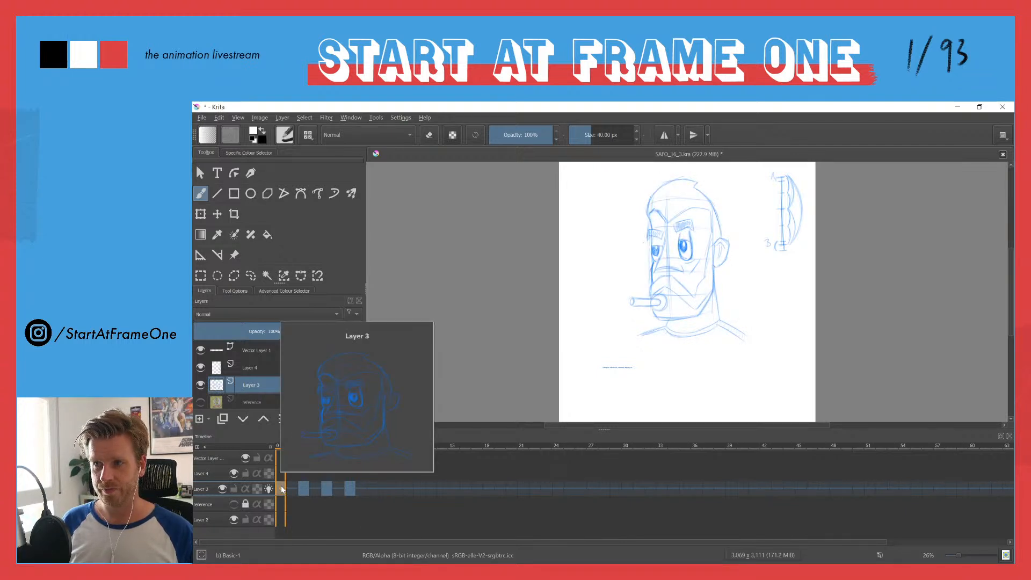
# Step: Create a new custom document 1920 px wide and 1920 px high
pyautogui.click(202, 118)
pyautogui.click(217, 130)
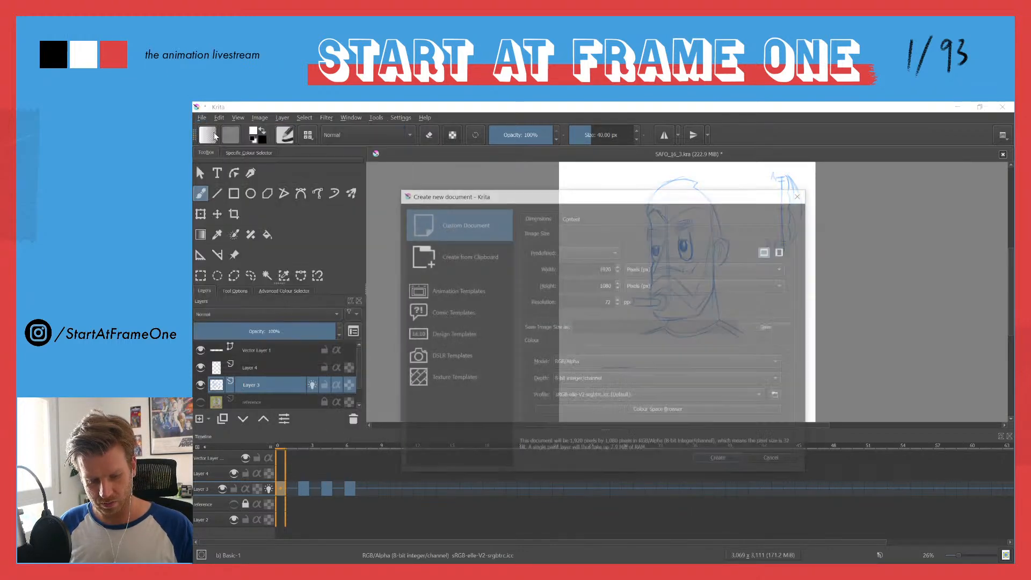
pyautogui.doubleClick(606, 268)
pyautogui.press('Tab')
pyautogui.write('1920')
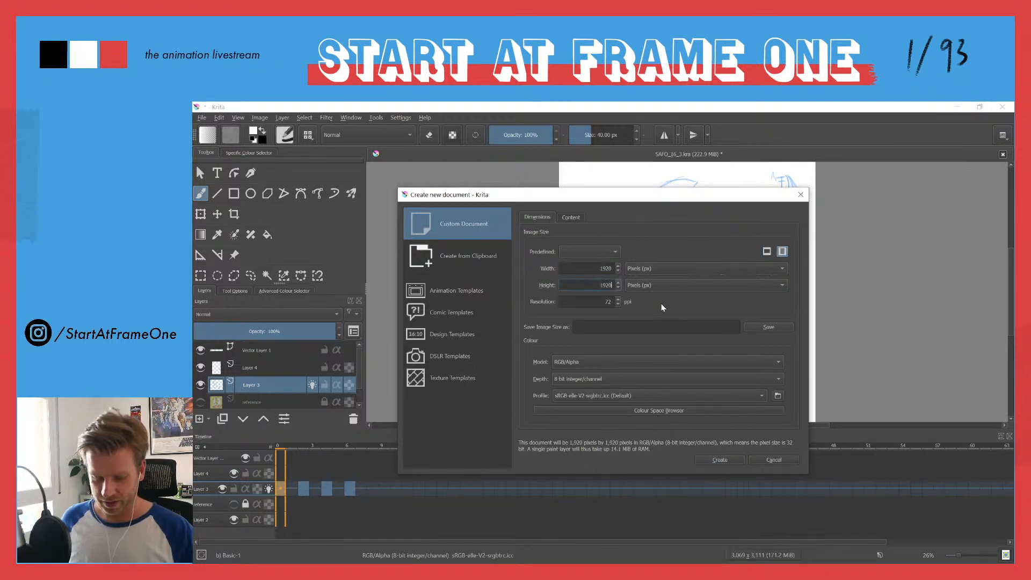
pyautogui.click(719, 460)
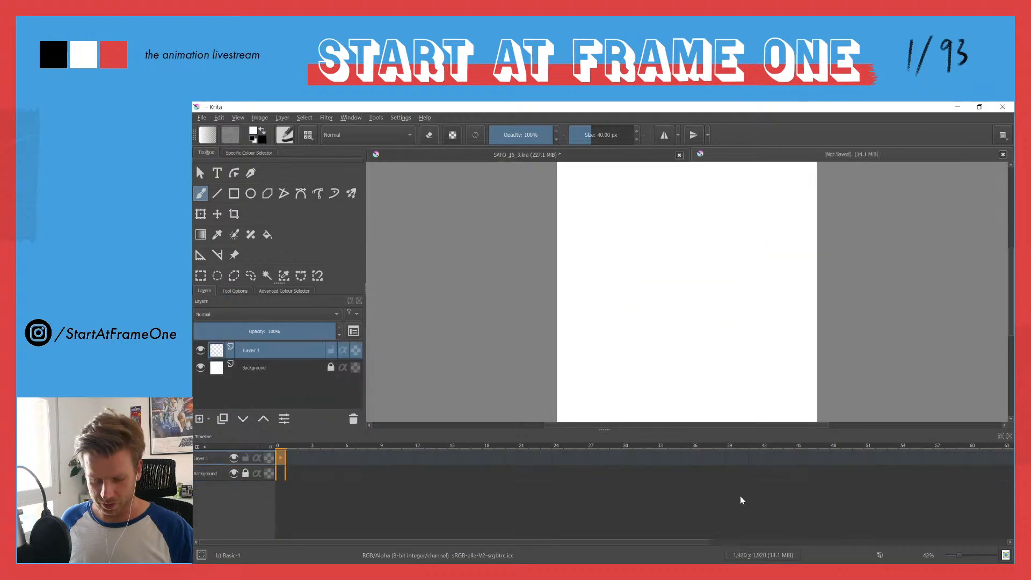
# Step: Switch to the Big_Paint workspace and set the brush colour to a bright, saturated blue
pyautogui.click(1007, 134)
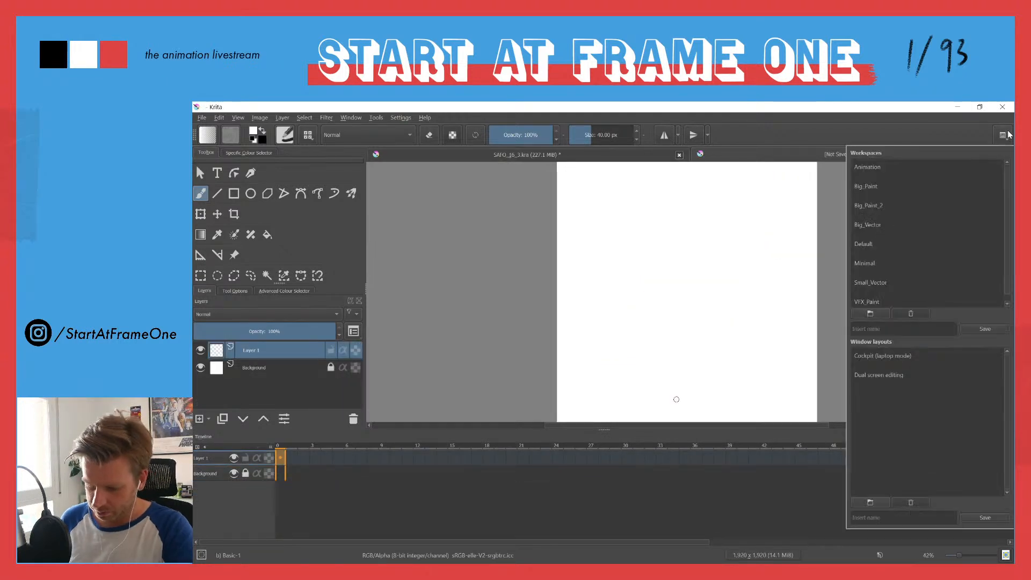
pyautogui.click(858, 188)
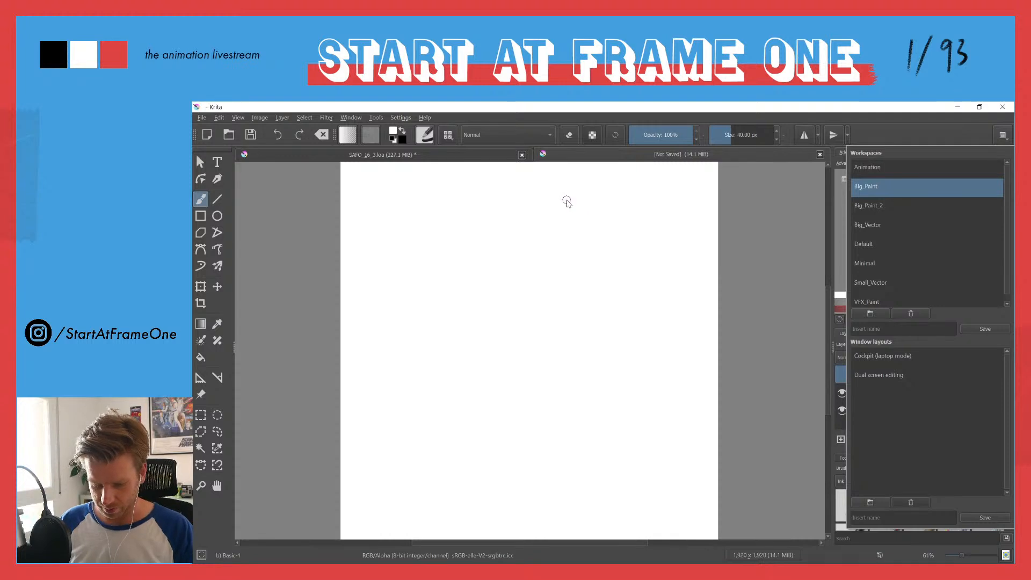
pyautogui.click(527, 112)
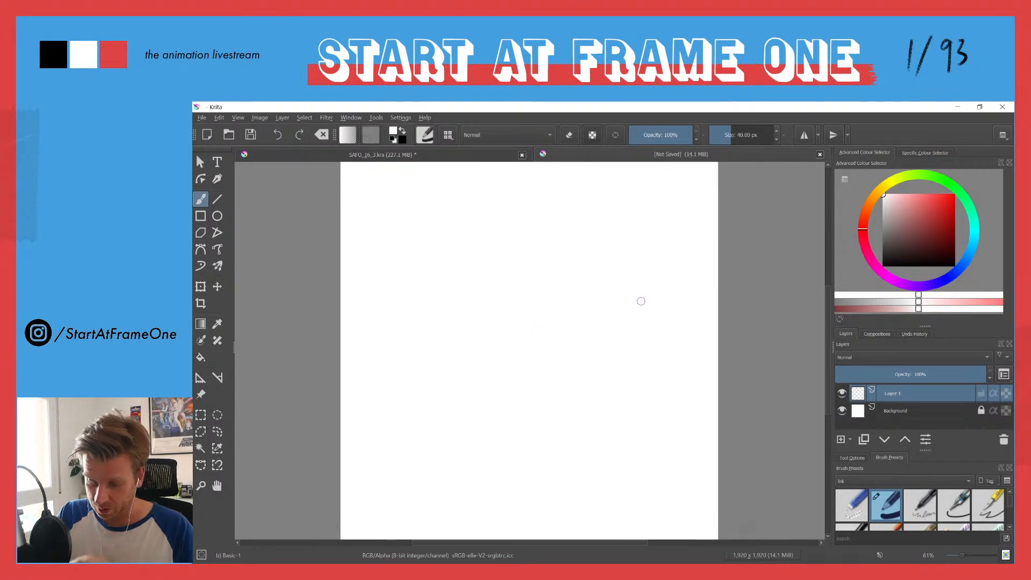
pyautogui.click(954, 273)
pyautogui.click(938, 200)
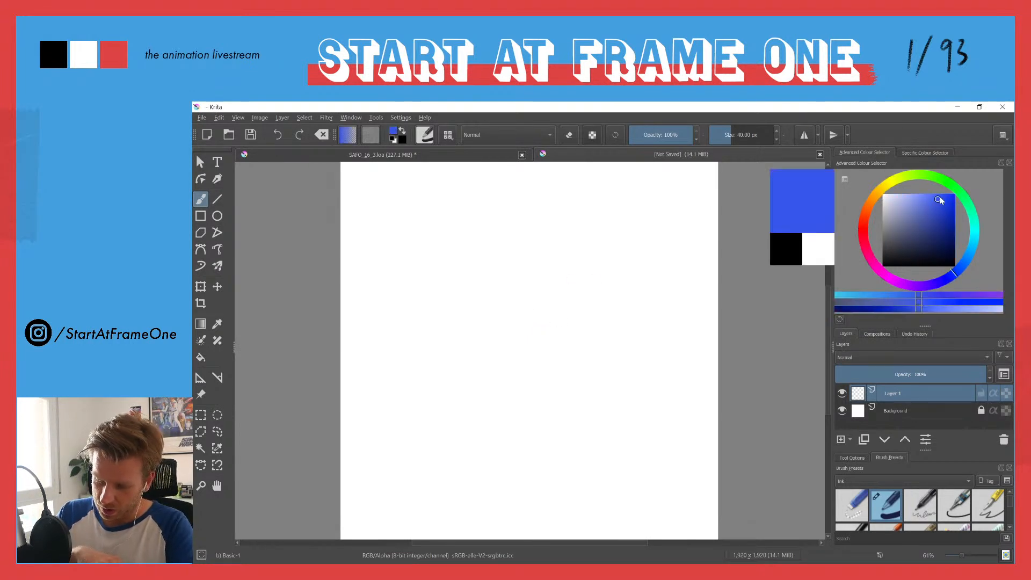
# Step: Try loose test strokes on the blank canvas with the 40 px Basic-1 brush and undo them
pyautogui.moveTo(520, 267)
pyautogui.mouseDown()
pyautogui.moveTo(482, 275)
pyautogui.moveTo(499, 257)
pyautogui.mouseUp()
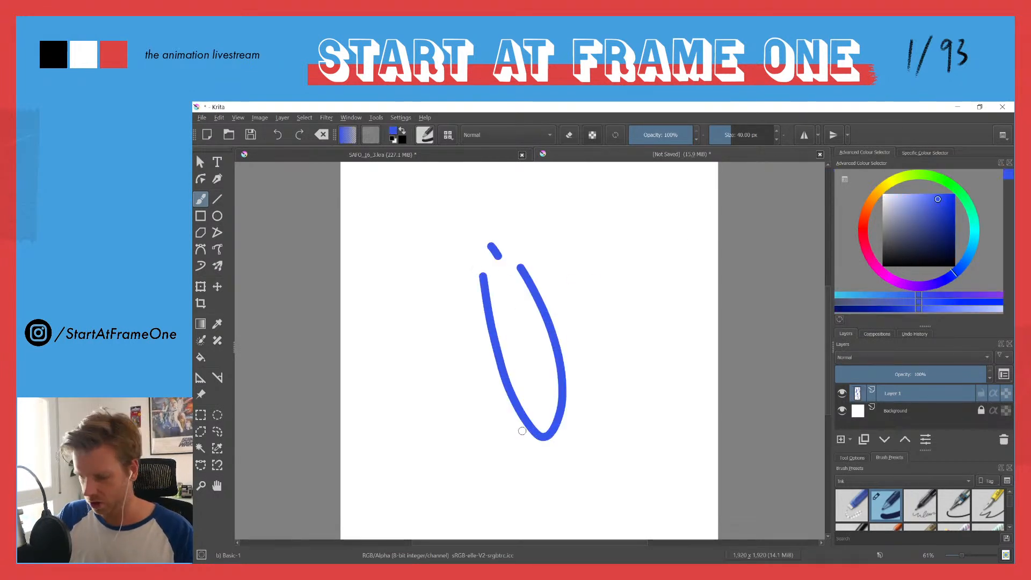
pyautogui.hotkey('ctrl', 'z')
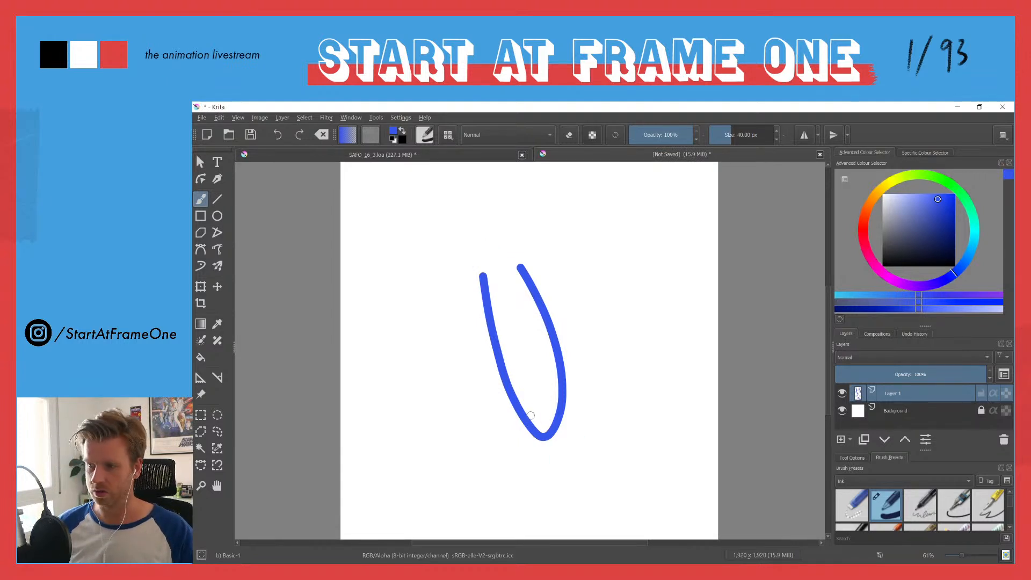
pyautogui.hotkey('ctrl', 'z')
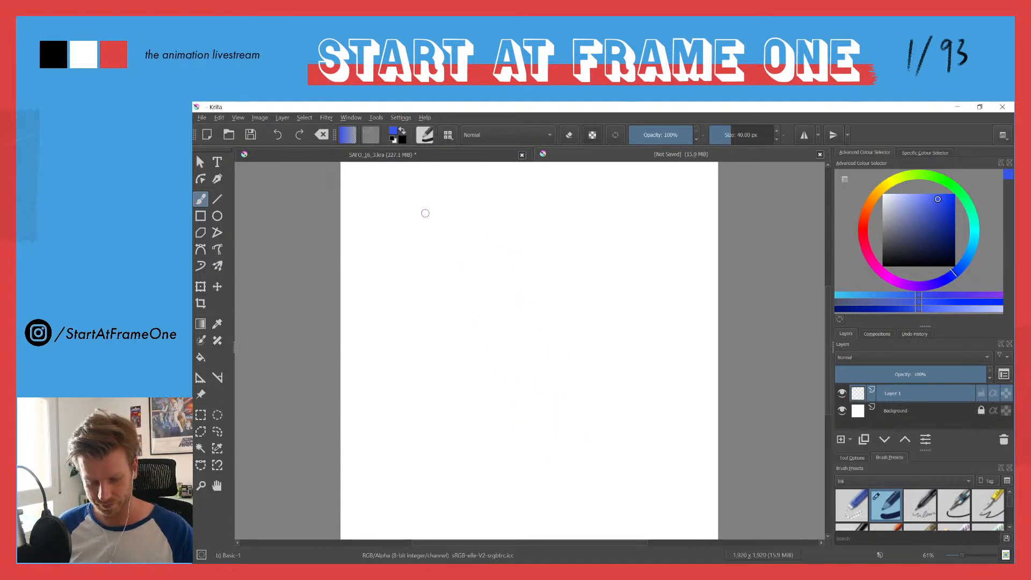
# Step: Examine the brush settings editor and the Ink brush preset list
pyautogui.click(424, 134)
pyautogui.click(442, 134)
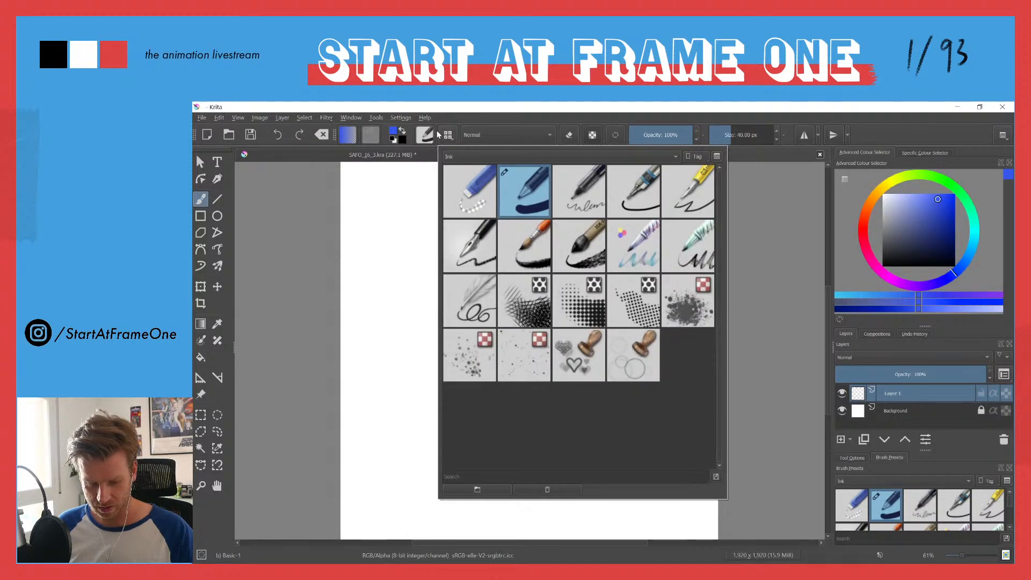
pyautogui.click(426, 134)
pyautogui.click(445, 135)
pyautogui.click(446, 136)
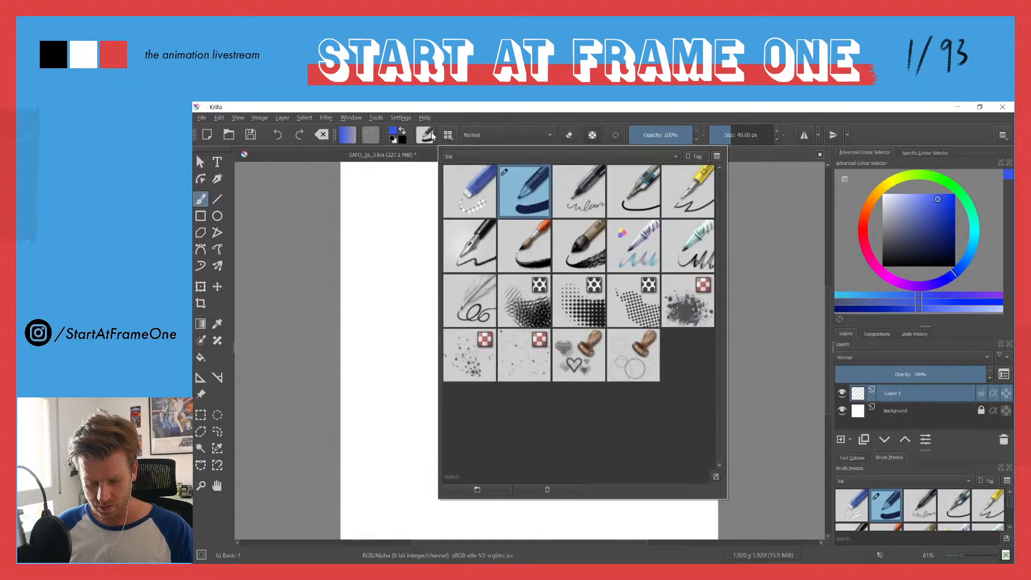
pyautogui.click(425, 135)
pyautogui.click(425, 134)
pyautogui.click(446, 136)
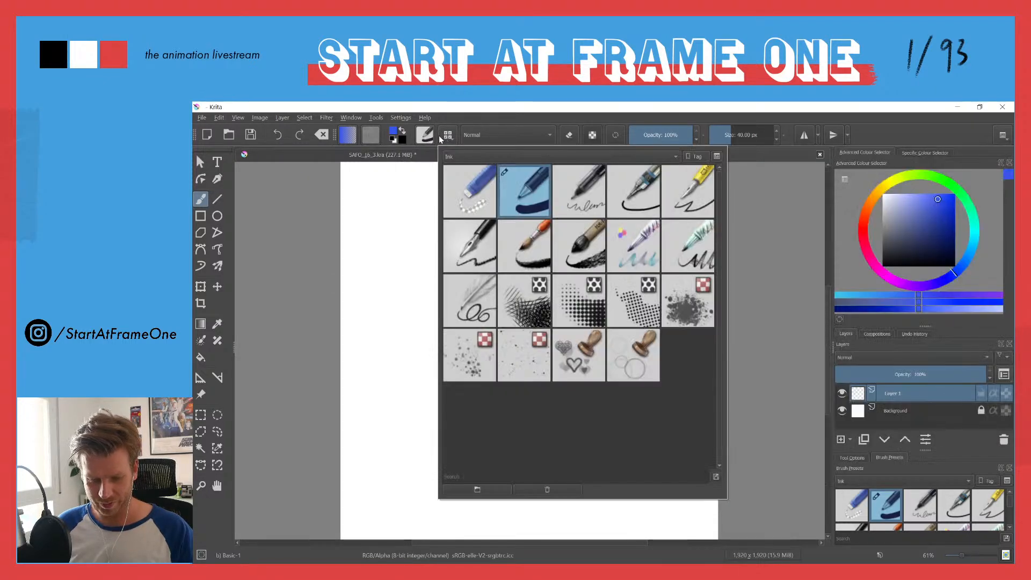
pyautogui.click(450, 156)
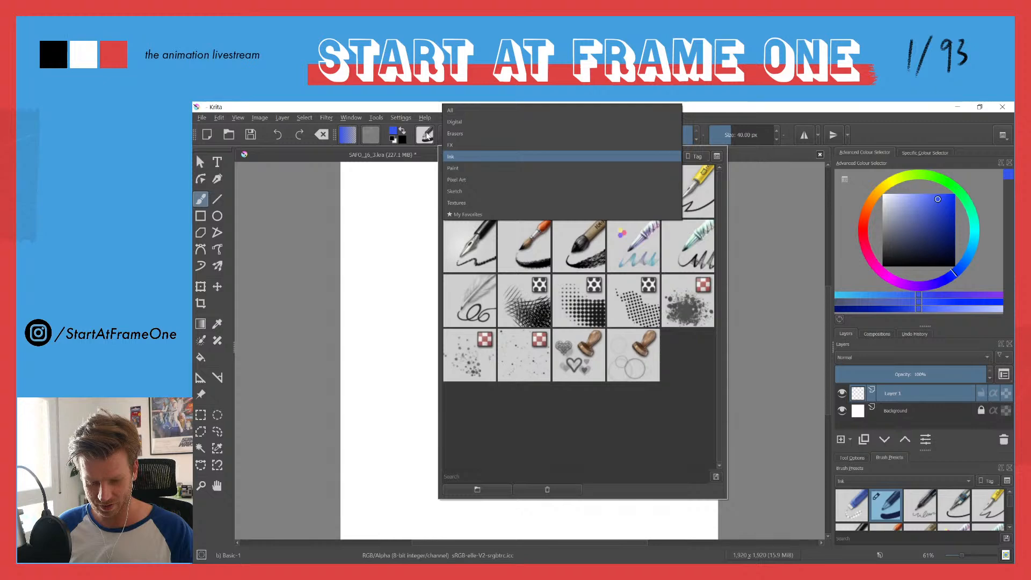
pyautogui.click(449, 156)
pyautogui.click(446, 136)
pyautogui.click(446, 137)
pyautogui.click(425, 136)
pyautogui.click(446, 137)
pyautogui.click(422, 136)
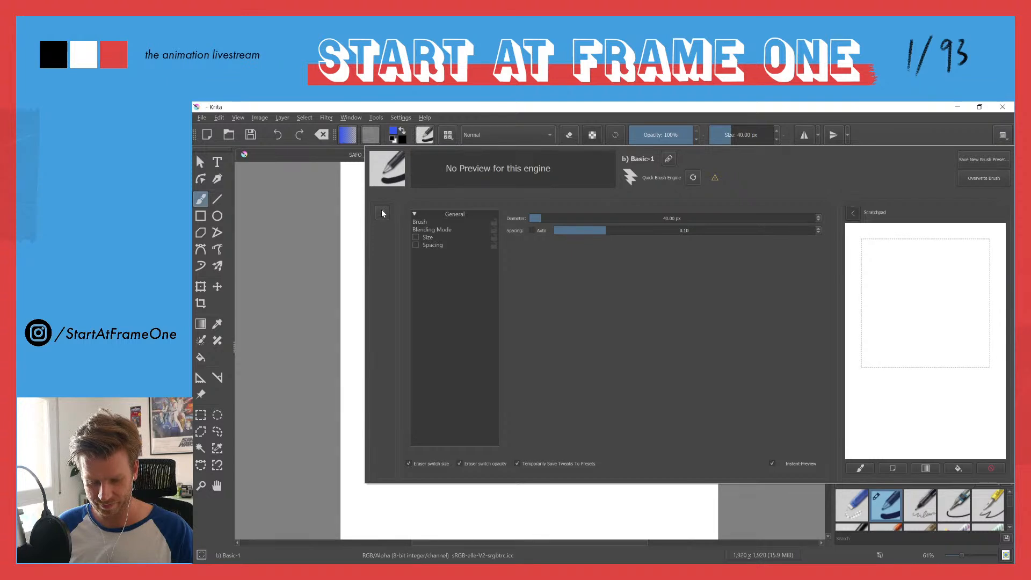
# Step: Choose the Pencil-2 brush from the Sketch presets, try it with a stroke and undo that stroke
pyautogui.click(446, 135)
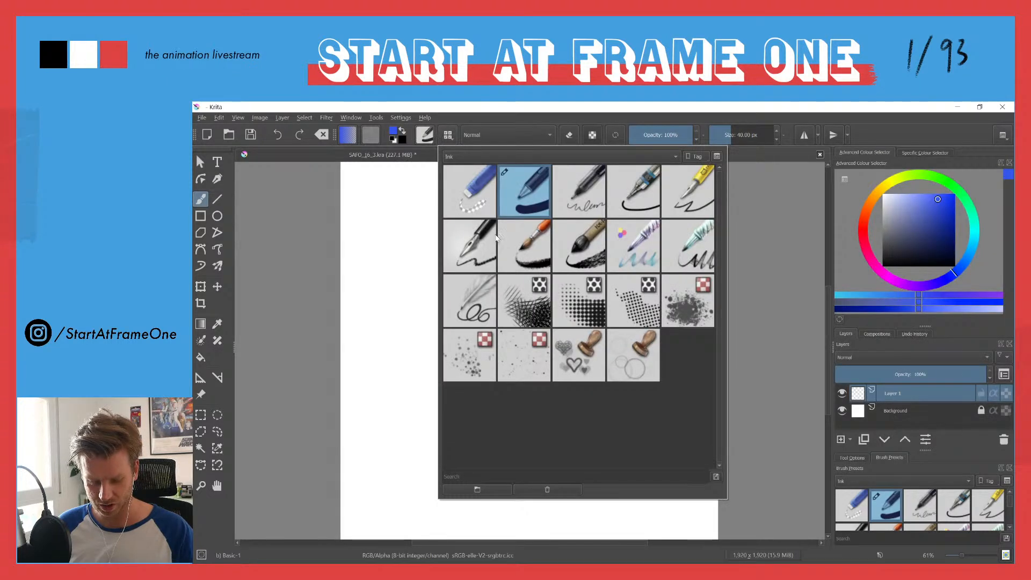
pyautogui.click(455, 157)
pyautogui.click(449, 192)
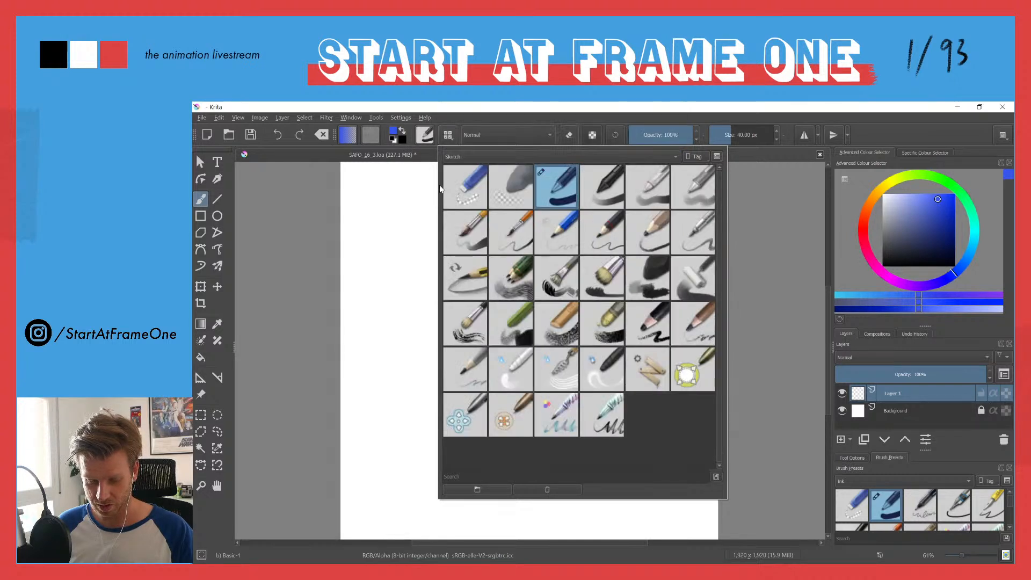
pyautogui.click(597, 235)
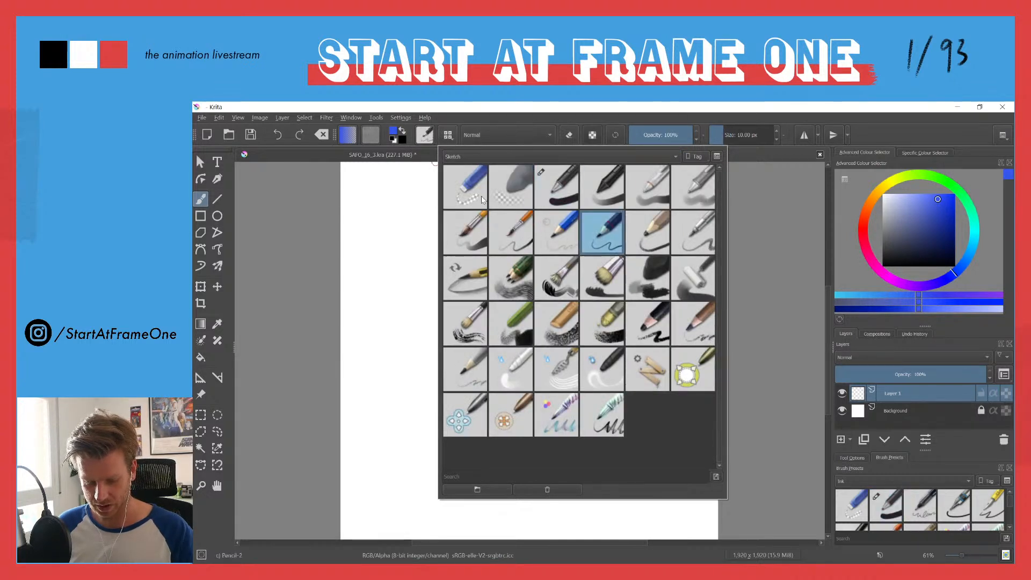
pyautogui.click(412, 107)
pyautogui.moveTo(471, 224); pyautogui.dragTo(521, 399)
pyautogui.hotkey('ctrl', 'z')
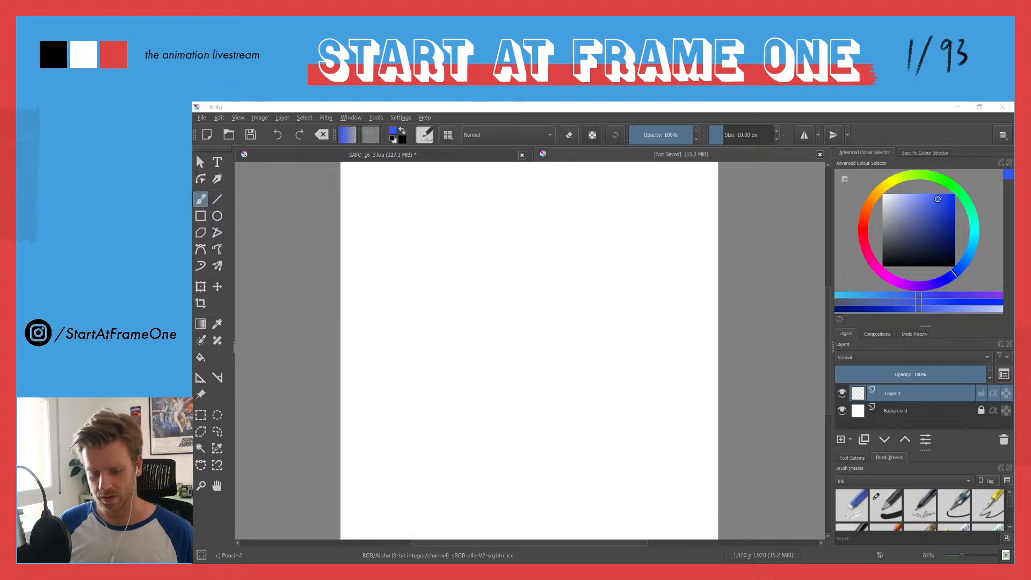
pyautogui.click(561, 366)
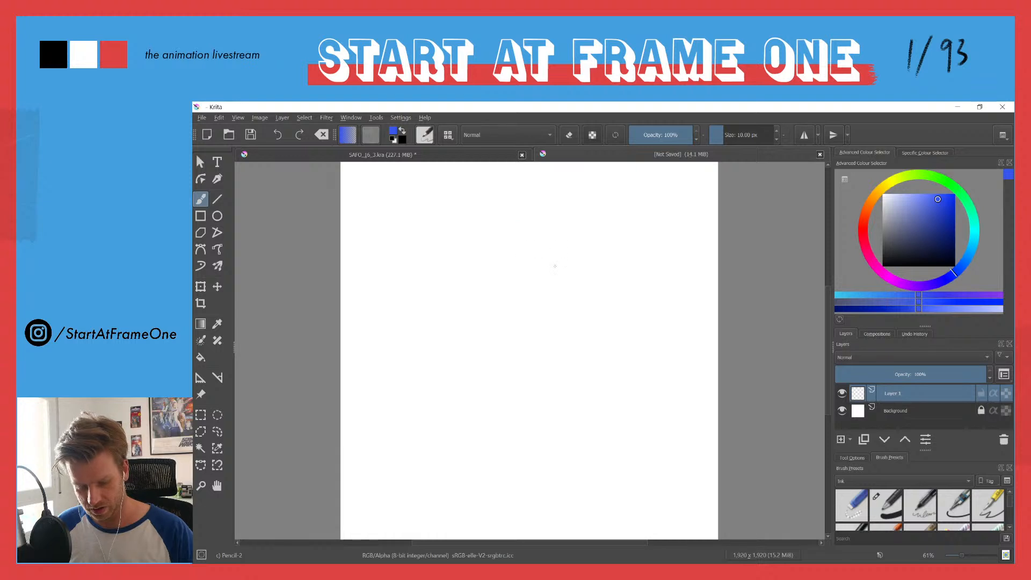
# Step: Sketch a light round arc near the upper middle of the canvas and enclose it in a curved four-sided block outline
pyautogui.moveTo(516, 220)
pyautogui.mouseDown()
pyautogui.moveTo(543, 229)
pyautogui.moveTo(553, 298)
pyautogui.moveTo(521, 309)
pyautogui.moveTo(471, 270)
pyautogui.mouseUp()
pyautogui.moveTo(471, 322); pyautogui.dragTo(473, 234)
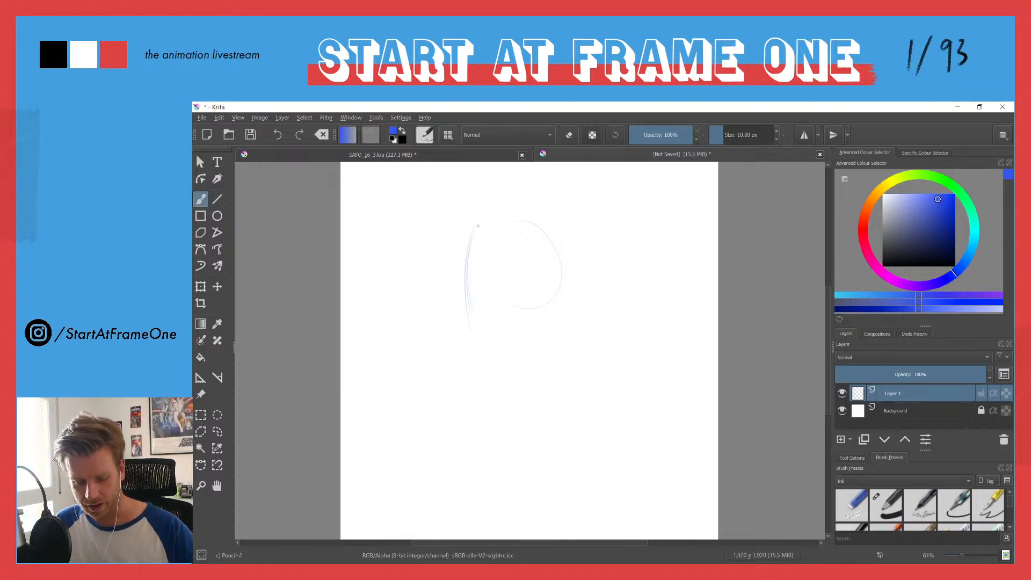
pyautogui.moveTo(497, 216)
pyautogui.mouseDown()
pyautogui.moveTo(567, 221)
pyautogui.moveTo(588, 235)
pyautogui.moveTo(602, 328)
pyautogui.moveTo(470, 325)
pyautogui.mouseUp()
pyautogui.moveTo(598, 352); pyautogui.dragTo(465, 324)
pyautogui.moveTo(471, 268); pyautogui.dragTo(467, 318)
pyautogui.moveTo(469, 222); pyautogui.dragTo(615, 281)
pyautogui.moveTo(610, 242); pyautogui.dragTo(594, 340)
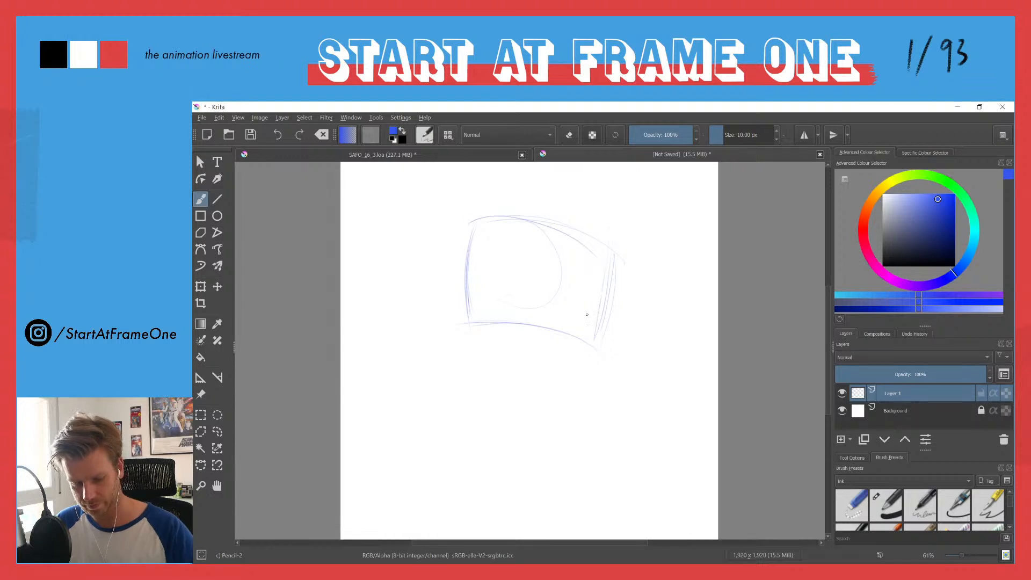
# Step: Move the sketched block down toward the middle of the canvas and return to the brush
pyautogui.moveTo(468, 231); pyautogui.dragTo(461, 315)
pyautogui.press('t')
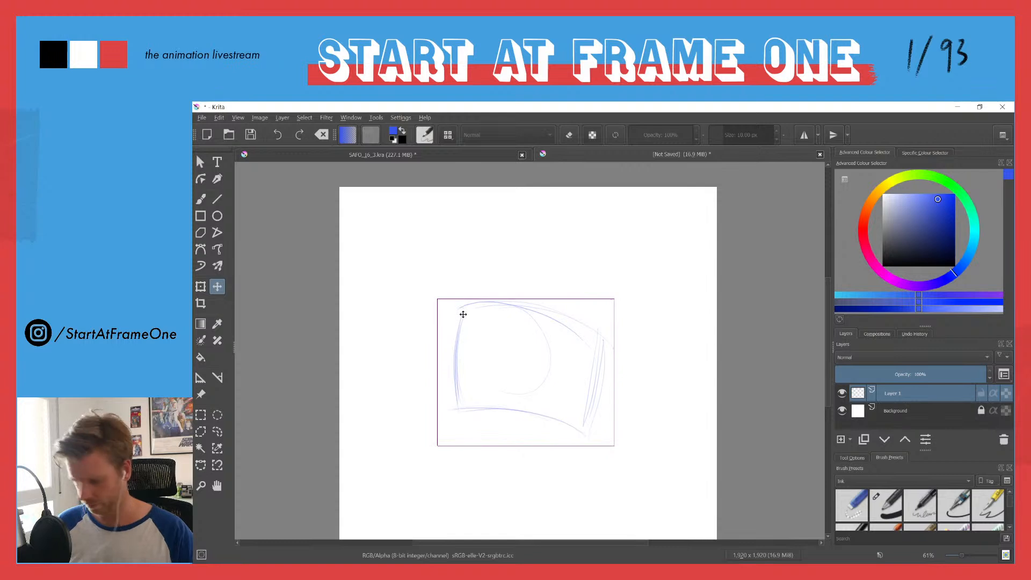
pyautogui.press('b')
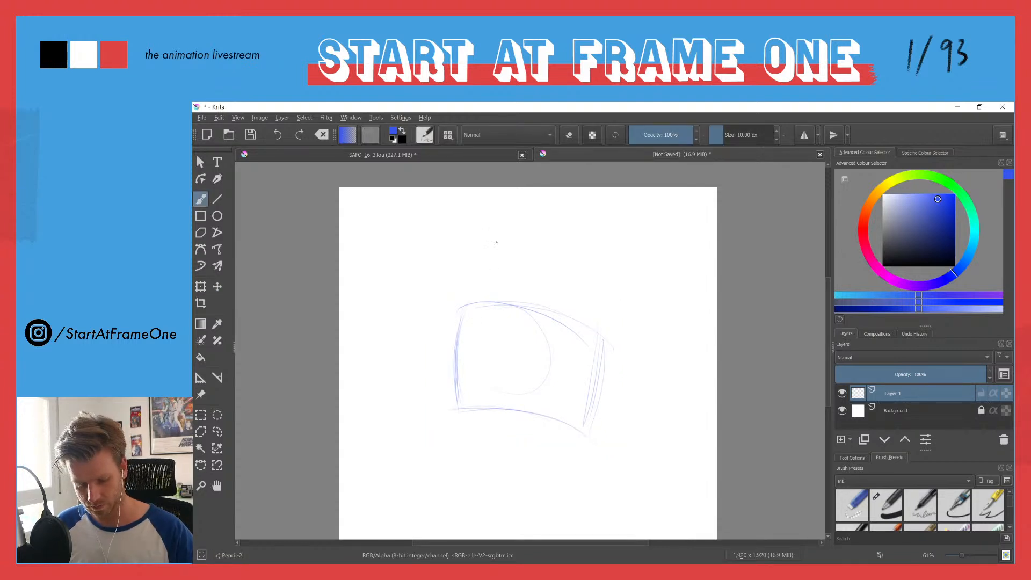
# Step: Sketch a second, tilted block with curved sides and an arched top above the first, and a light round ball beneath the stack
pyautogui.moveTo(502, 226); pyautogui.dragTo(480, 309)
pyautogui.moveTo(489, 271); pyautogui.dragTo(482, 299)
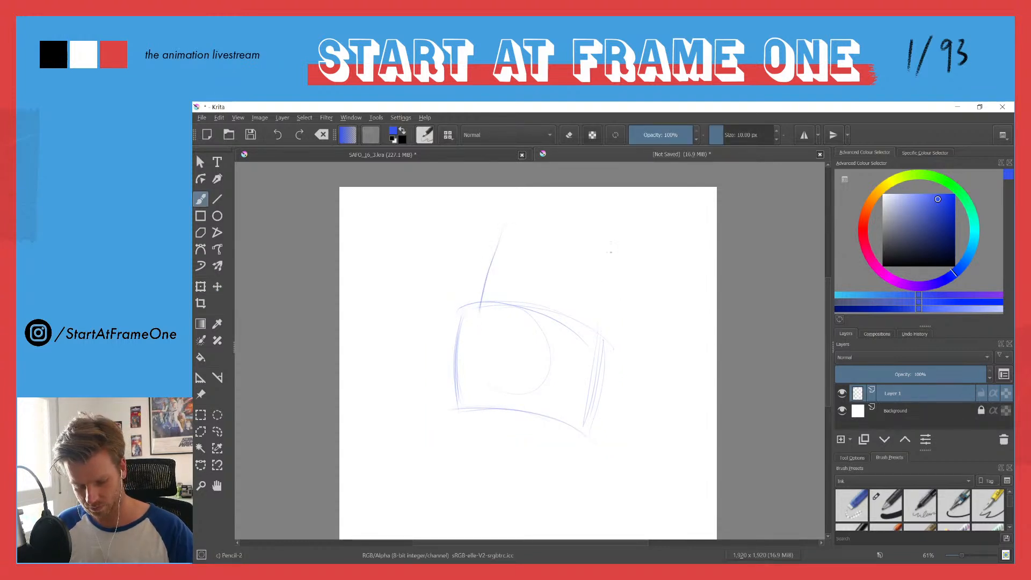
pyautogui.moveTo(610, 257); pyautogui.dragTo(597, 338)
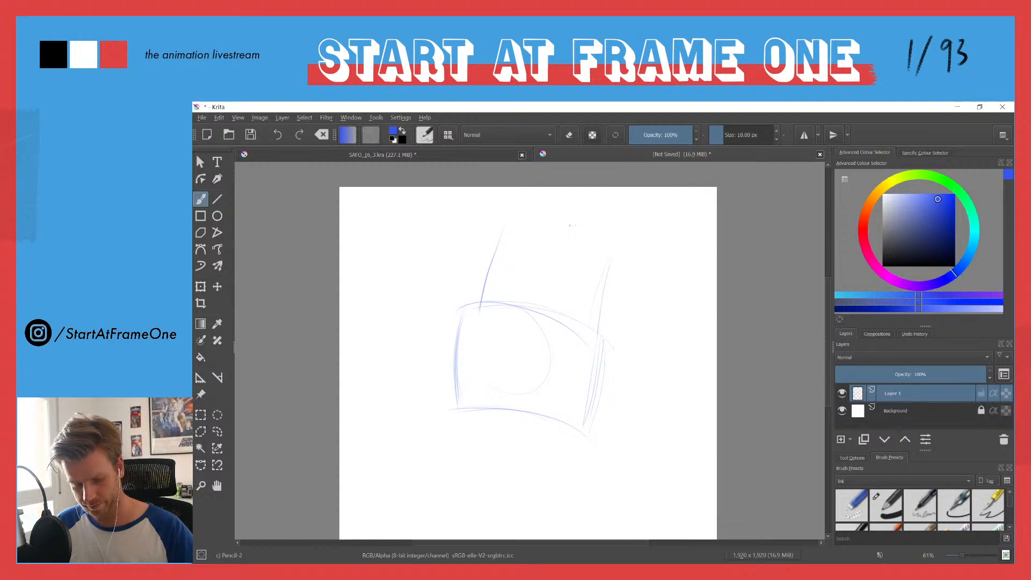
pyautogui.moveTo(497, 245)
pyautogui.mouseDown()
pyautogui.moveTo(475, 311)
pyautogui.moveTo(475, 302)
pyautogui.mouseUp()
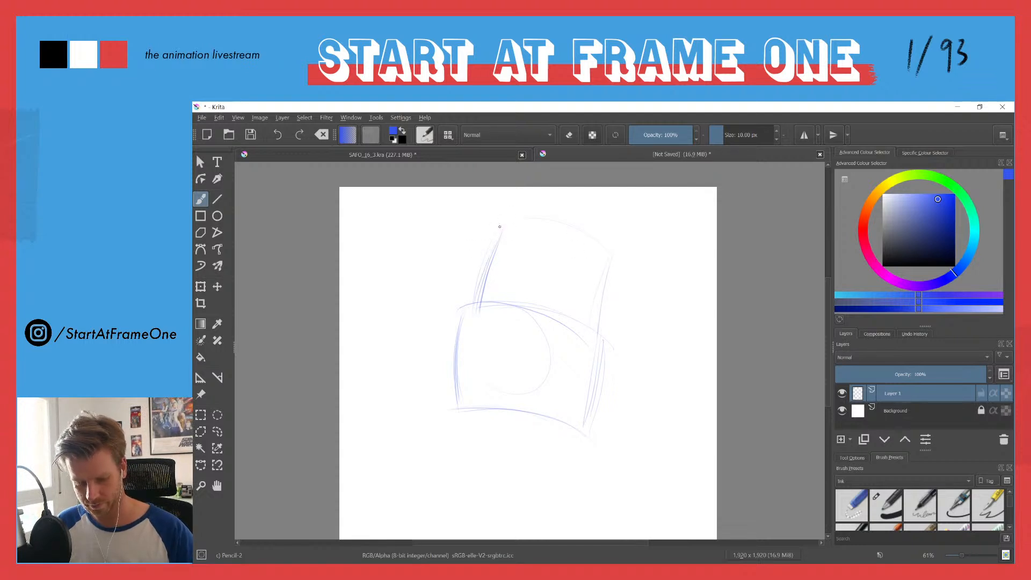
pyautogui.moveTo(502, 217); pyautogui.dragTo(612, 251)
pyautogui.moveTo(607, 290); pyautogui.dragTo(597, 332)
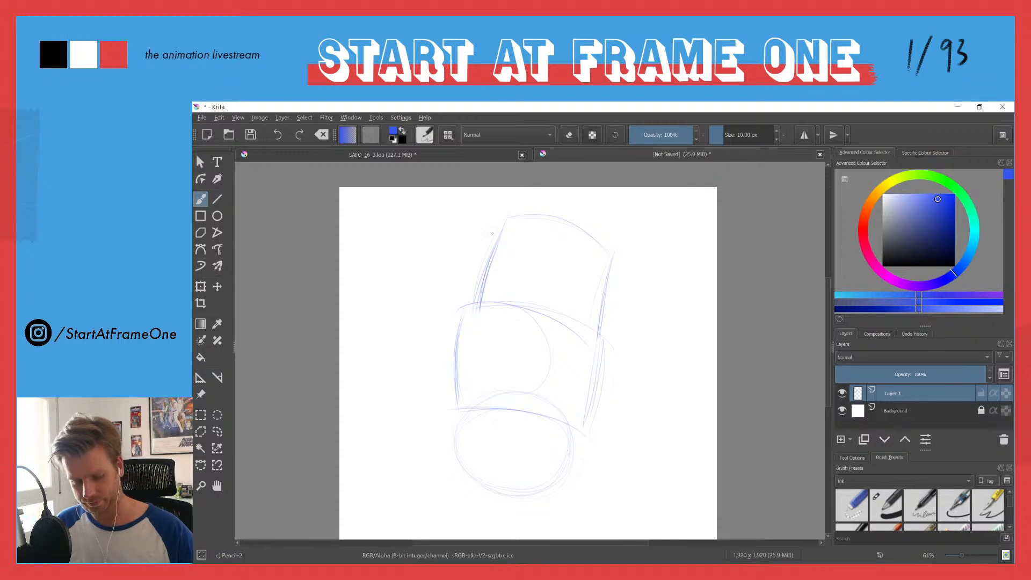
pyautogui.moveTo(508, 216); pyautogui.dragTo(478, 298)
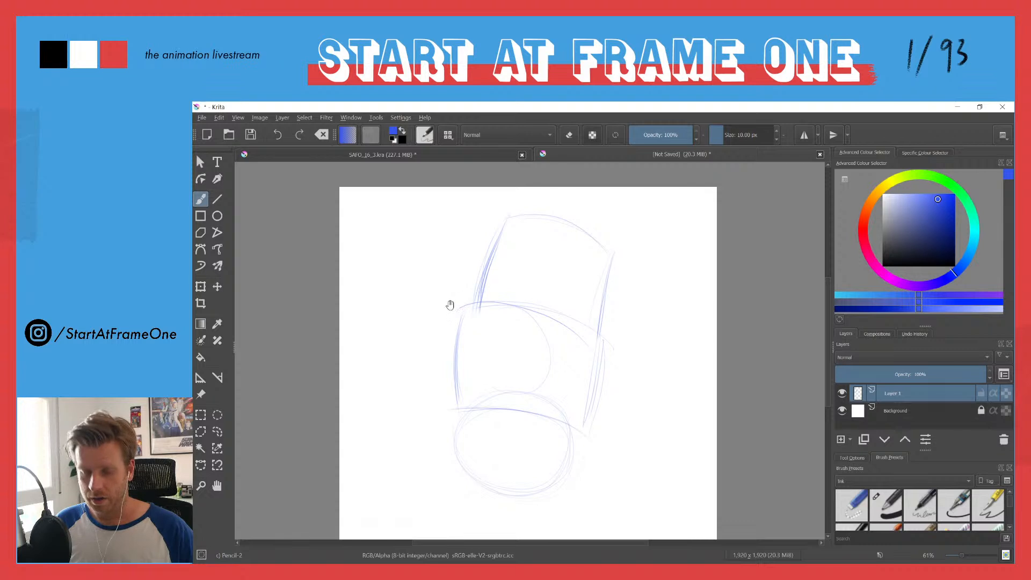
# Step: Sketch the front curve of the upper block's top edge, closing it into a narrow tilted ellipse
pyautogui.moveTo(447, 303); pyautogui.dragTo(421, 287)
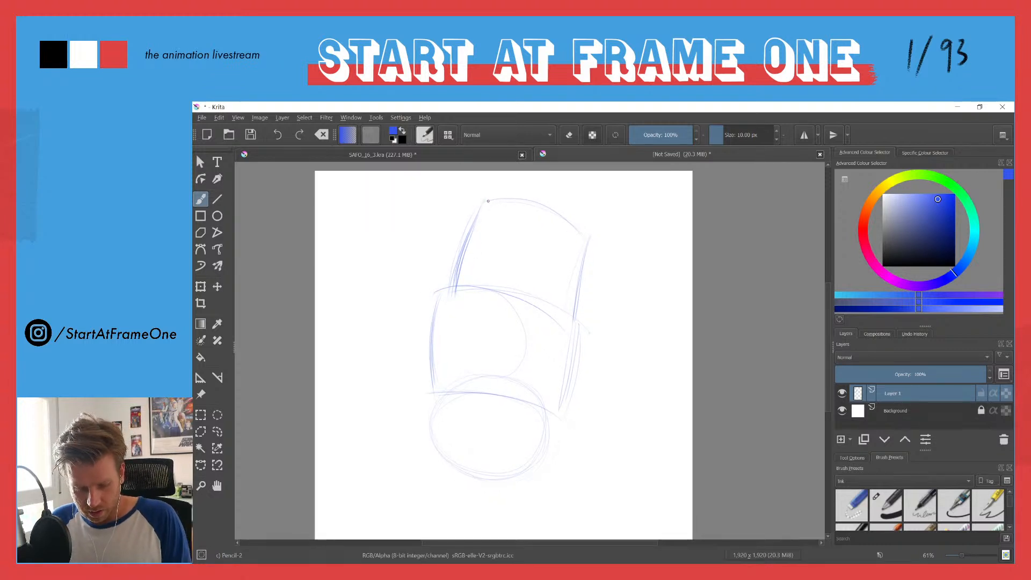
pyautogui.moveTo(528, 217)
pyautogui.mouseDown()
pyautogui.moveTo(588, 239)
pyautogui.moveTo(519, 204)
pyautogui.moveTo(485, 202)
pyautogui.moveTo(586, 240)
pyautogui.mouseUp()
pyautogui.moveTo(484, 202); pyautogui.dragTo(559, 234)
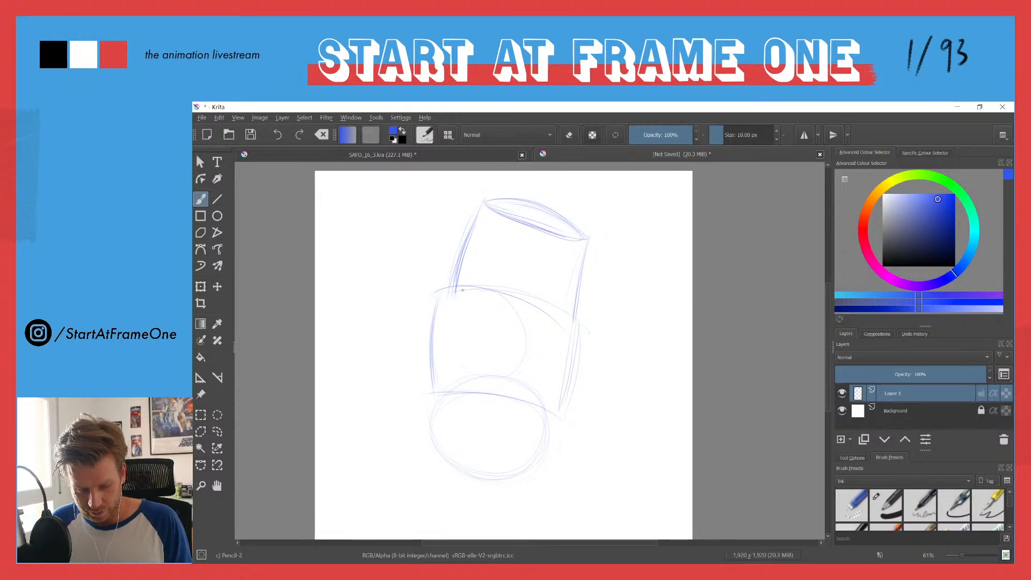
# Step: Sketch a tilted elliptical rim on the lower block with a smaller ellipse inside it as the upper block's base
pyautogui.moveTo(440, 296); pyautogui.dragTo(566, 332)
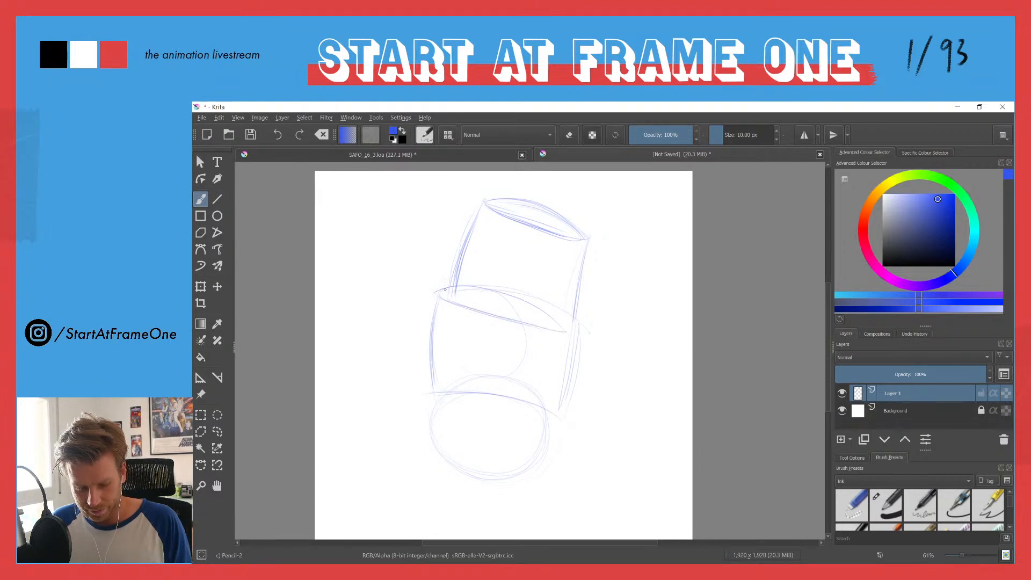
pyautogui.moveTo(484, 314); pyautogui.dragTo(509, 322)
pyautogui.moveTo(459, 301); pyautogui.dragTo(565, 328)
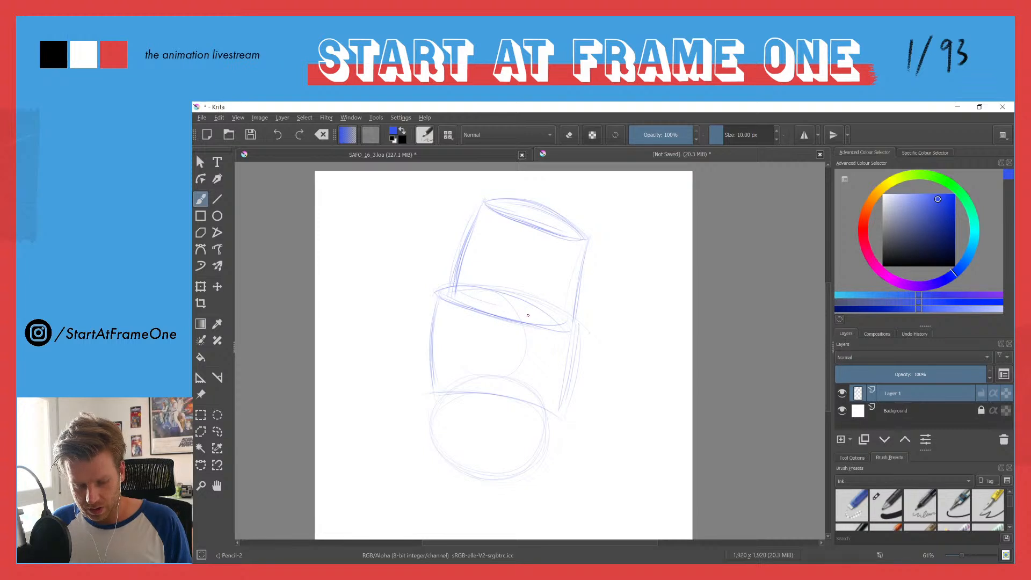
pyautogui.moveTo(486, 304); pyautogui.dragTo(544, 321)
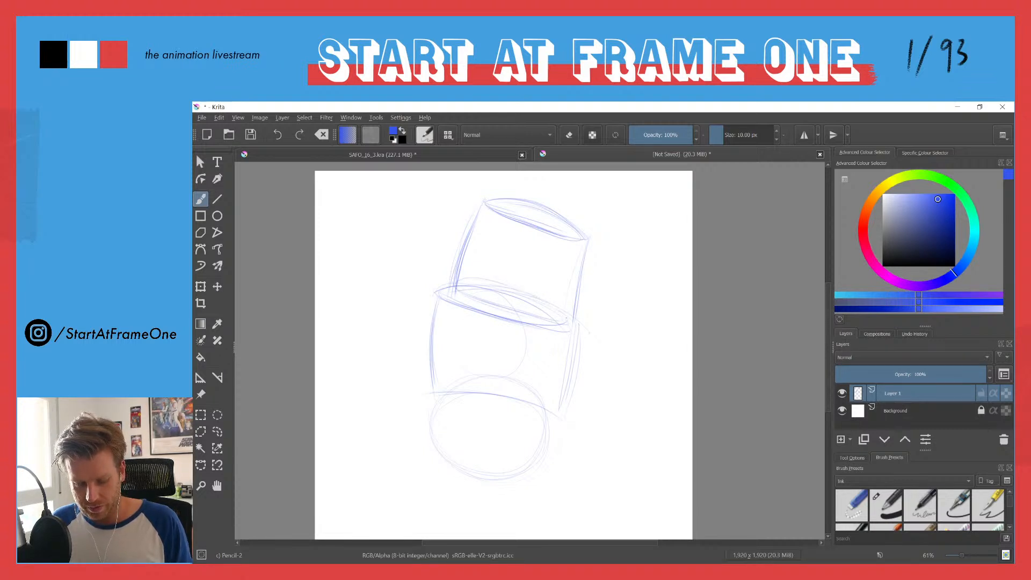
pyautogui.moveTo(457, 292)
pyautogui.mouseDown()
pyautogui.moveTo(527, 292)
pyautogui.moveTo(516, 288)
pyautogui.mouseUp()
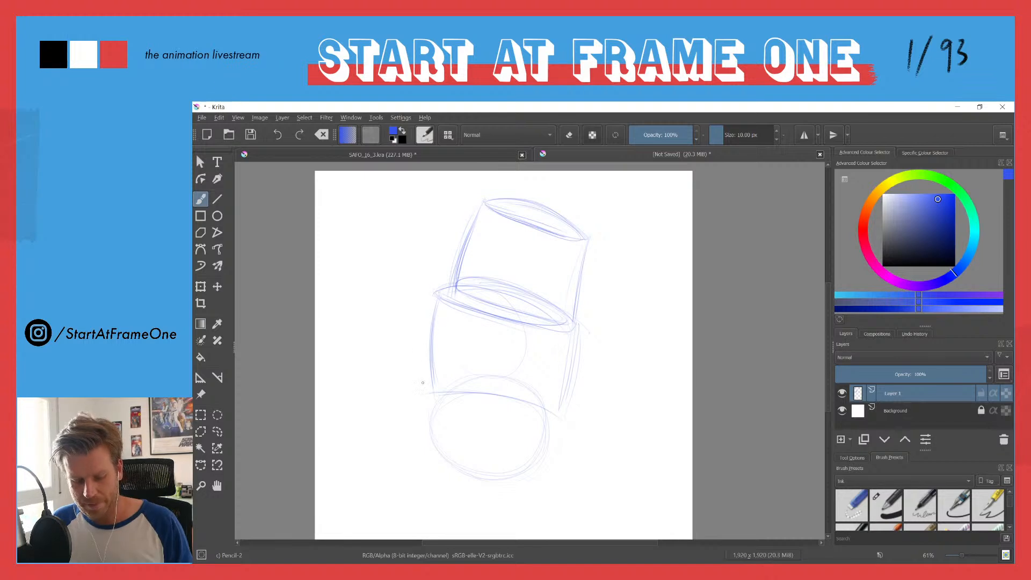
# Step: Strengthen the lower block's sides and bottom edge and retrace the ball's outline beneath it
pyautogui.moveTo(429, 317); pyautogui.dragTo(428, 390)
pyautogui.moveTo(577, 334); pyautogui.dragTo(561, 413)
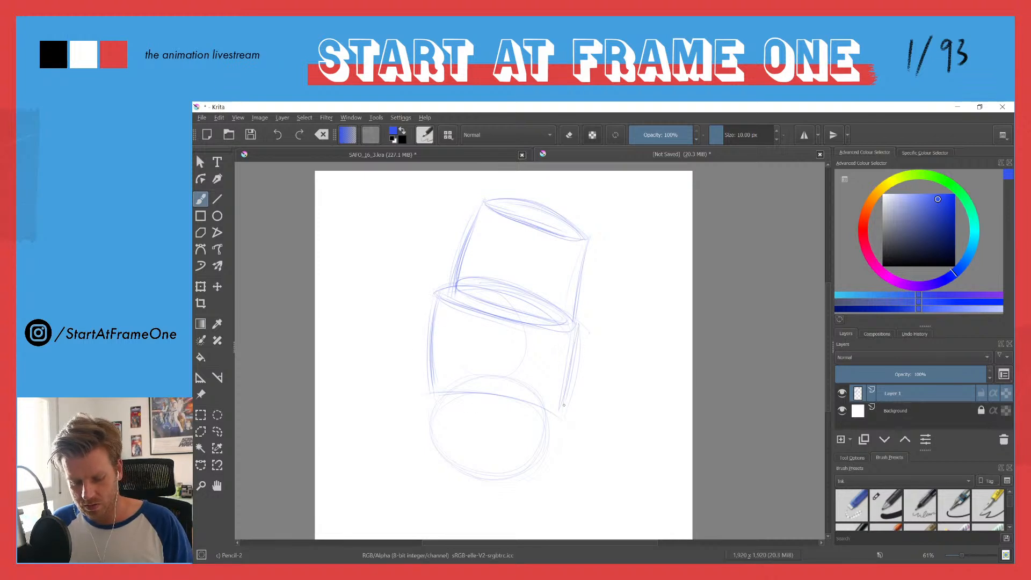
pyautogui.moveTo(429, 393); pyautogui.dragTo(561, 416)
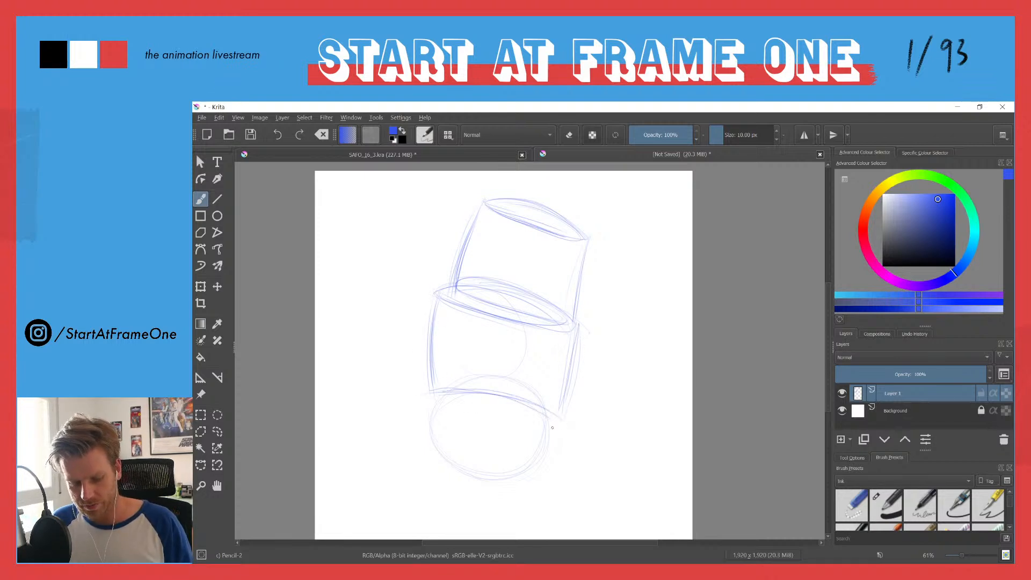
pyautogui.moveTo(471, 474)
pyautogui.mouseDown()
pyautogui.moveTo(538, 436)
pyautogui.moveTo(448, 386)
pyautogui.moveTo(437, 403)
pyautogui.moveTo(465, 381)
pyautogui.moveTo(502, 388)
pyautogui.mouseUp()
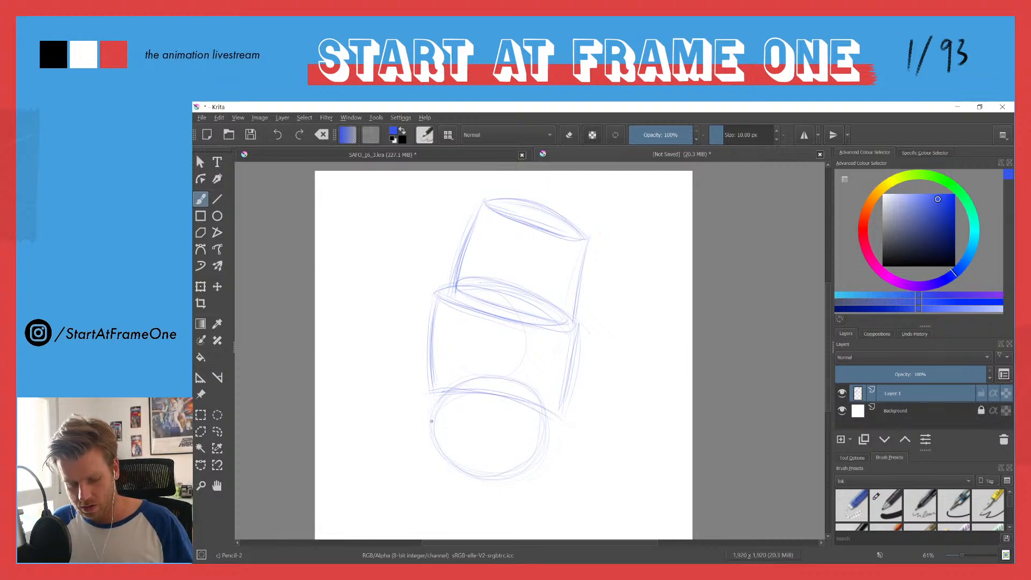
pyautogui.moveTo(435, 378); pyautogui.dragTo(444, 290)
pyautogui.moveTo(519, 314); pyautogui.dragTo(564, 310)
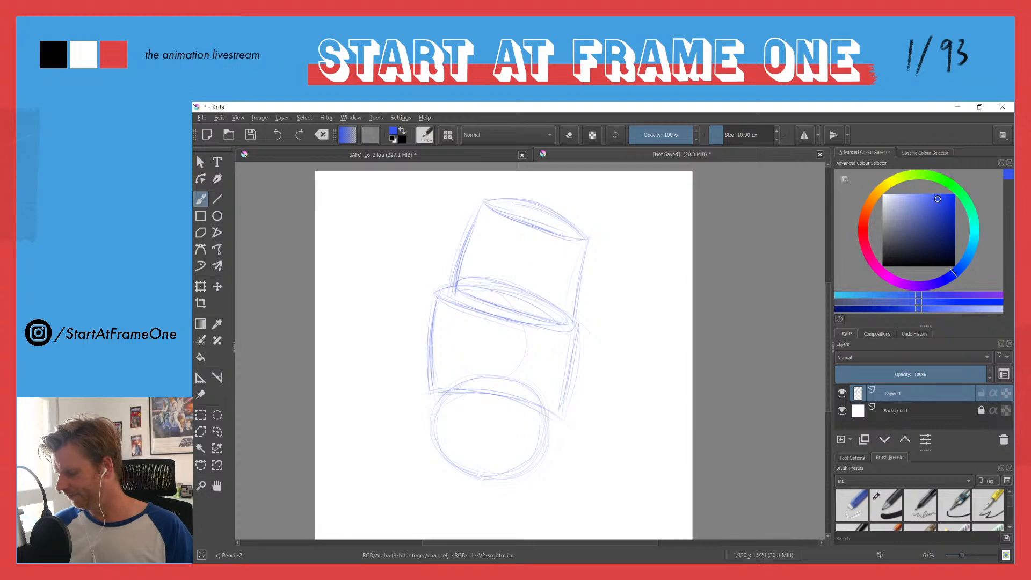
# Step: Rotate the whole sketch slightly counter-clockwise with the Transform tool and return to the brush
pyautogui.hotkey('ctrl', 't')
pyautogui.moveTo(406, 193)
pyautogui.mouseDown()
pyautogui.moveTo(379, 184)
pyautogui.moveTo(395, 184)
pyautogui.mouseUp()
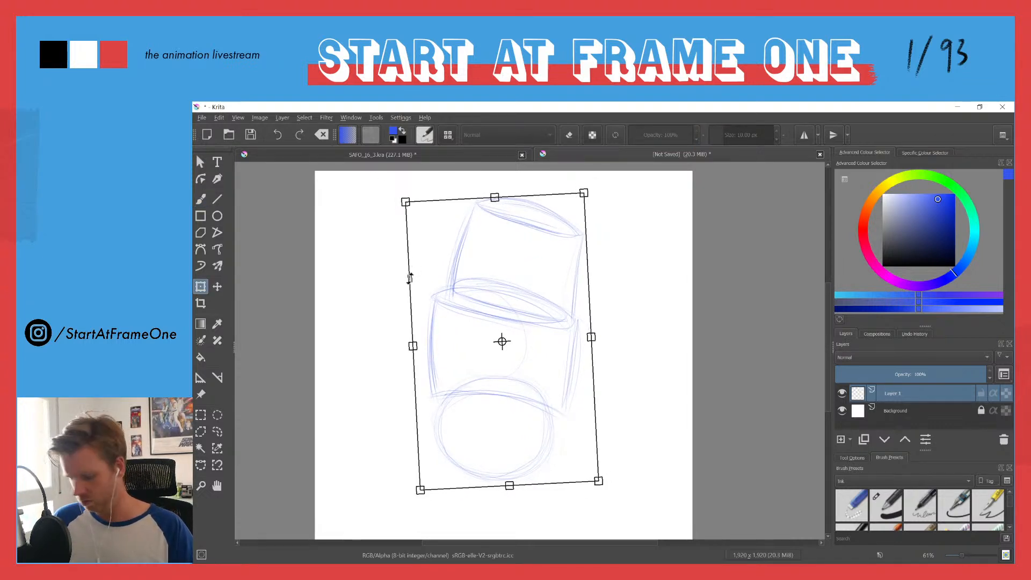
pyautogui.press('Return')
pyautogui.press('b')
# Step: Lower the sketch layer's opacity to 39% and add a new paint layer above it
pyautogui.moveTo(915, 375); pyautogui.dragTo(885, 376)
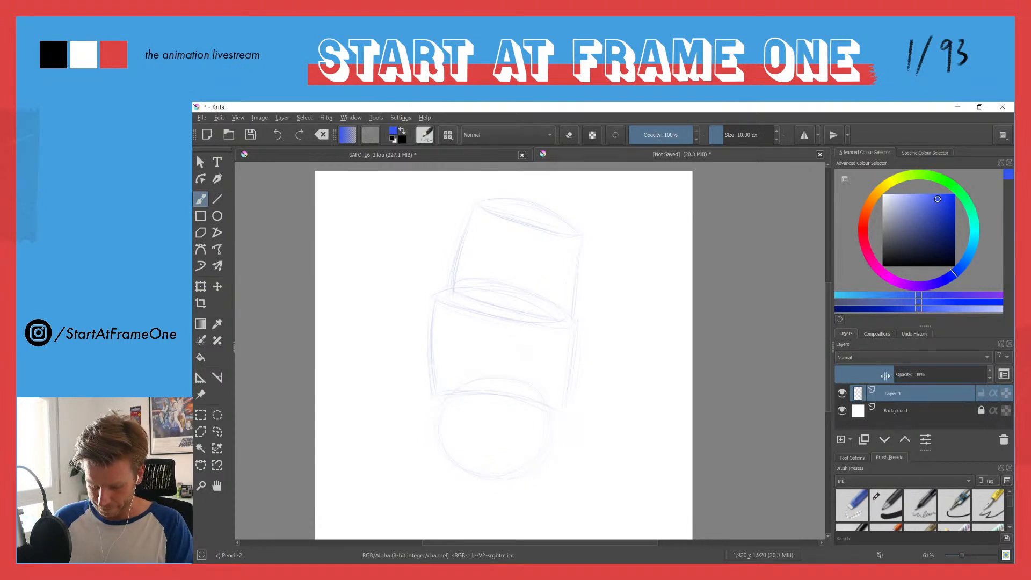
pyautogui.click(841, 440)
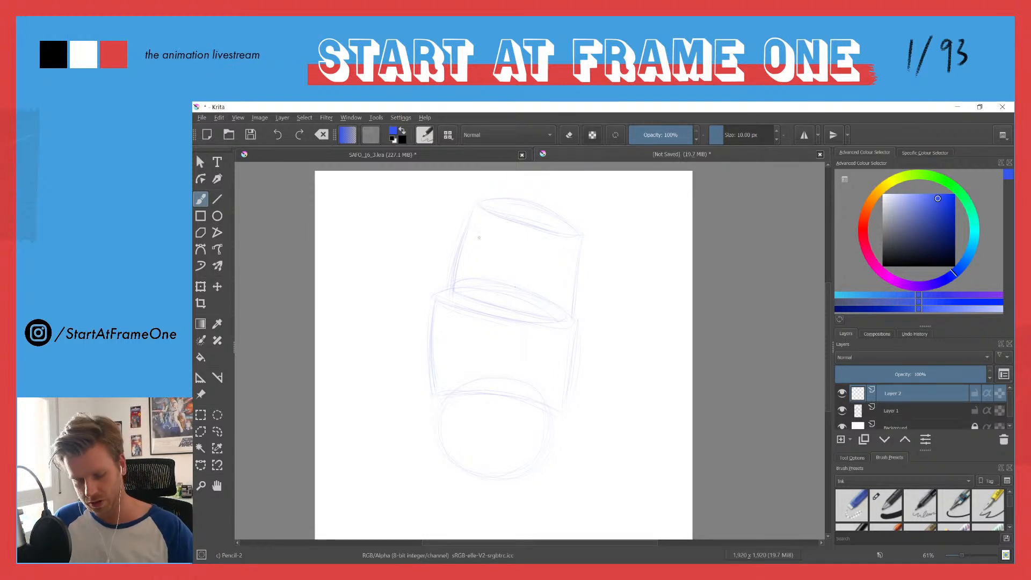
# Step: On Layer 1, sketch a curved vertical centre line down both cylinders and the ball, and retrace the lower cylinder's left side
pyautogui.click(881, 410)
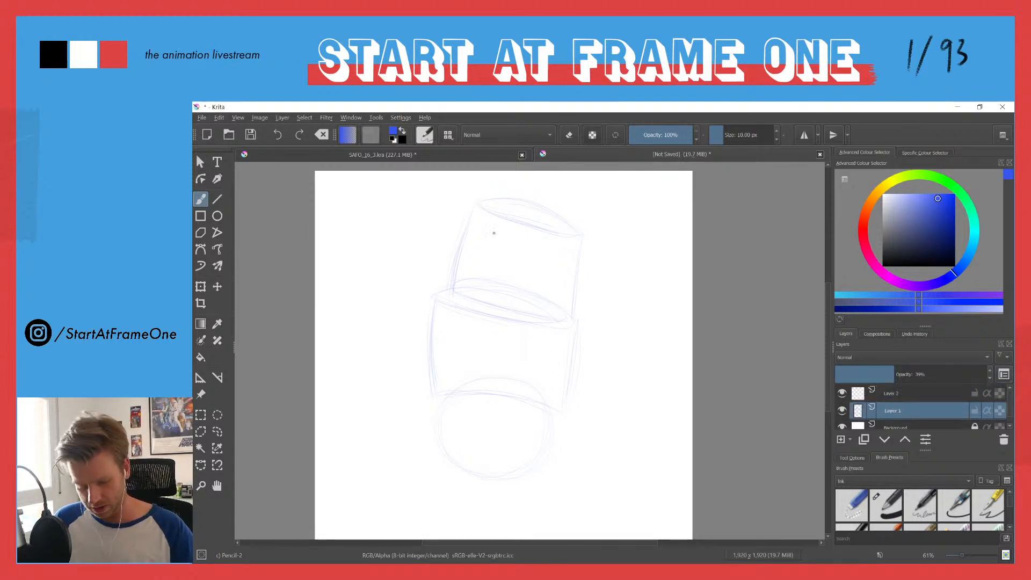
pyautogui.moveTo(487, 222); pyautogui.dragTo(480, 305)
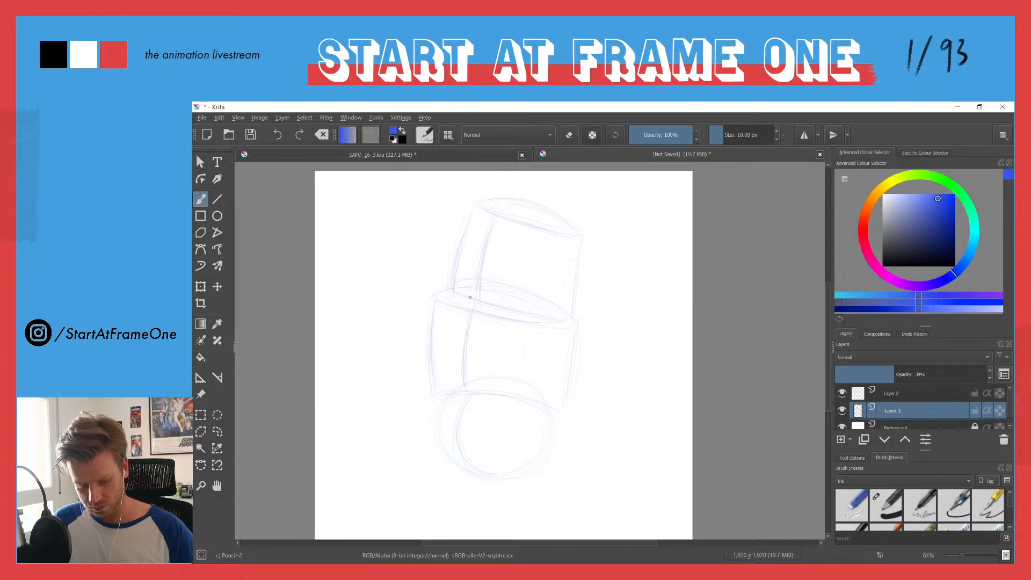
pyautogui.moveTo(428, 361); pyautogui.dragTo(426, 333)
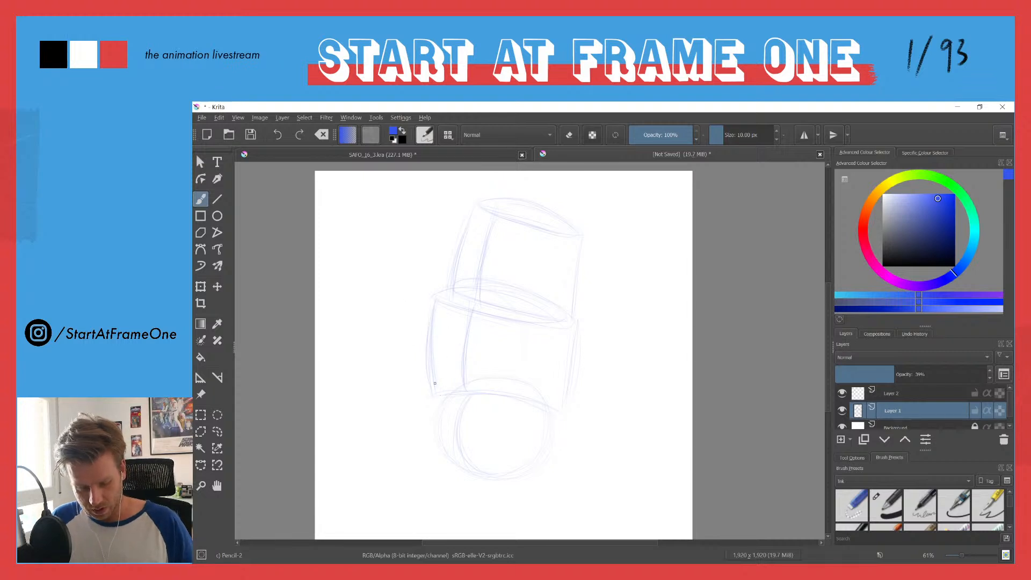
# Step: Hide the empty Layer 2 and set Layer 1's opacity to 100%
pyautogui.click(843, 393)
pyautogui.click(982, 375)
pyautogui.moveTo(984, 383); pyautogui.dragTo(1011, 390)
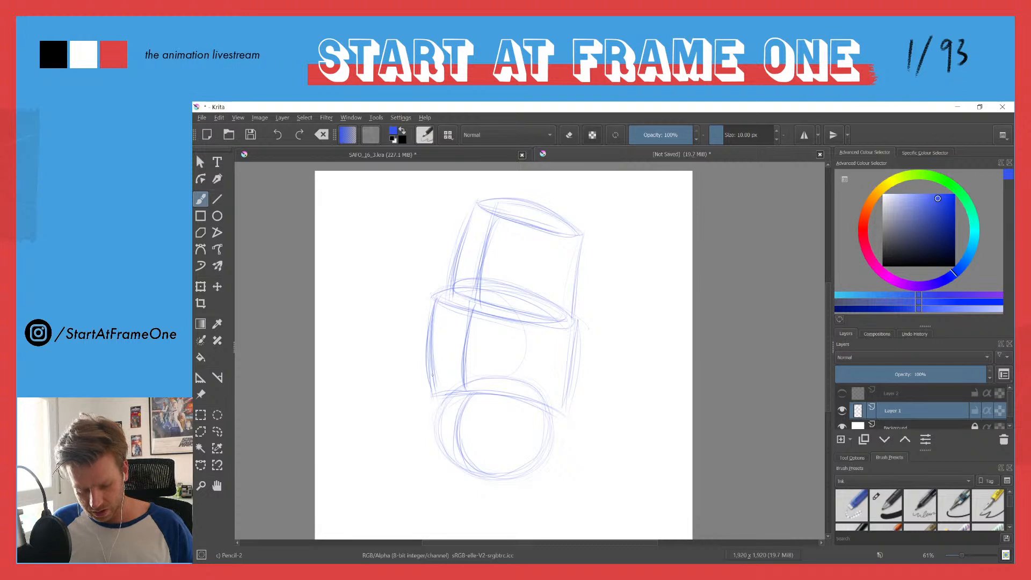
# Step: Sketch a tilted elliptical base on the lower cylinder and darken the outline of the ball below it
pyautogui.moveTo(382, 340); pyautogui.dragTo(340, 276)
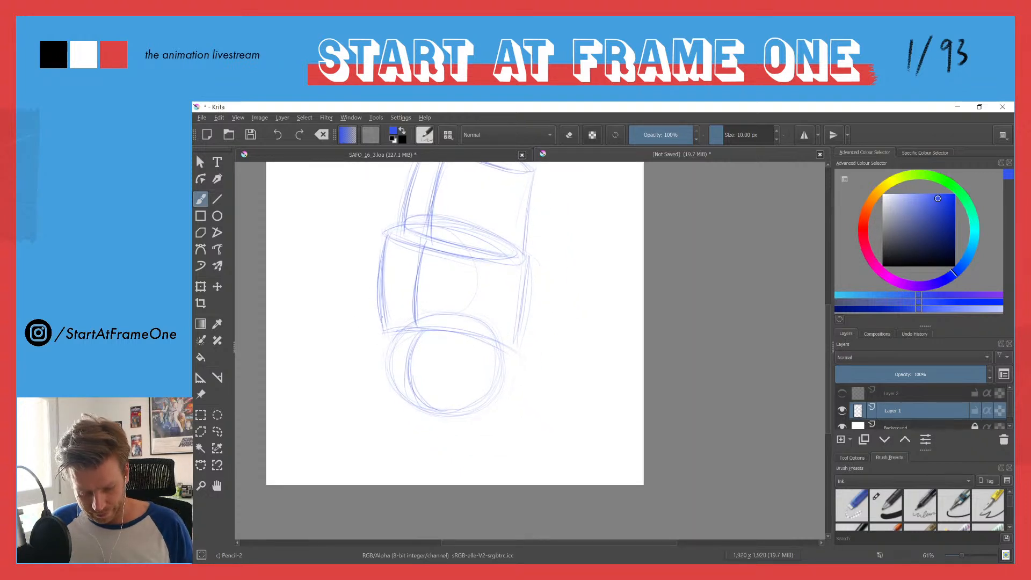
pyautogui.moveTo(404, 333); pyautogui.dragTo(510, 347)
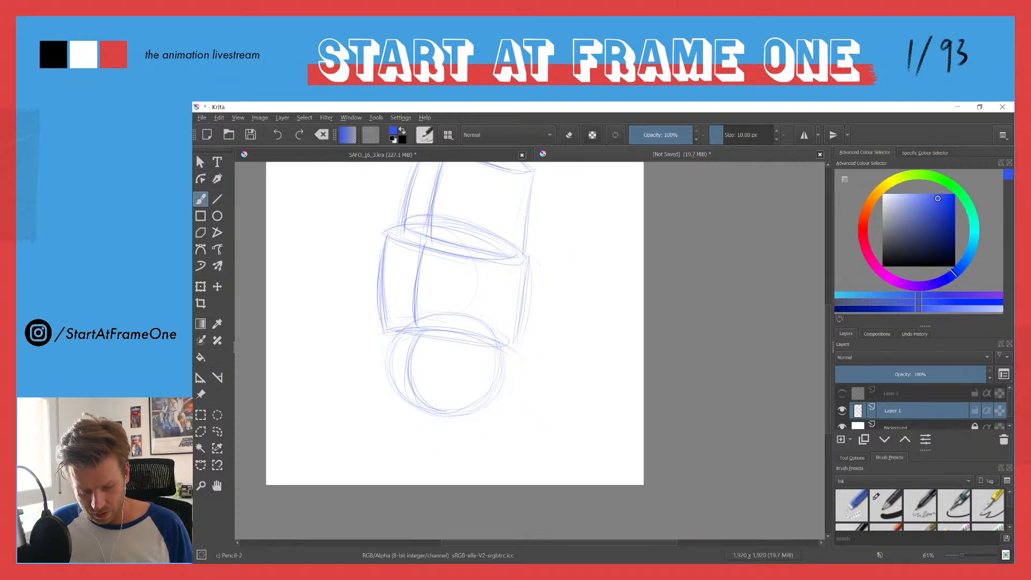
pyautogui.moveTo(401, 331); pyautogui.dragTo(483, 343)
pyautogui.moveTo(395, 327); pyautogui.dragTo(482, 315)
pyautogui.moveTo(417, 332); pyautogui.dragTo(514, 348)
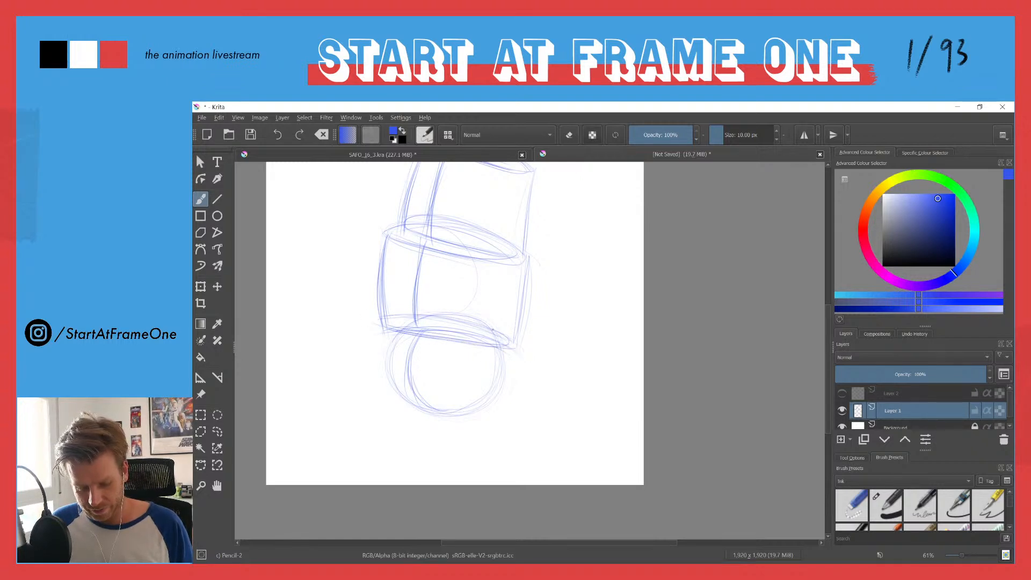
pyautogui.moveTo(438, 318)
pyautogui.mouseDown()
pyautogui.moveTo(414, 347)
pyautogui.moveTo(411, 403)
pyautogui.moveTo(499, 395)
pyautogui.moveTo(503, 382)
pyautogui.mouseUp()
pyautogui.moveTo(388, 356); pyautogui.dragTo(392, 389)
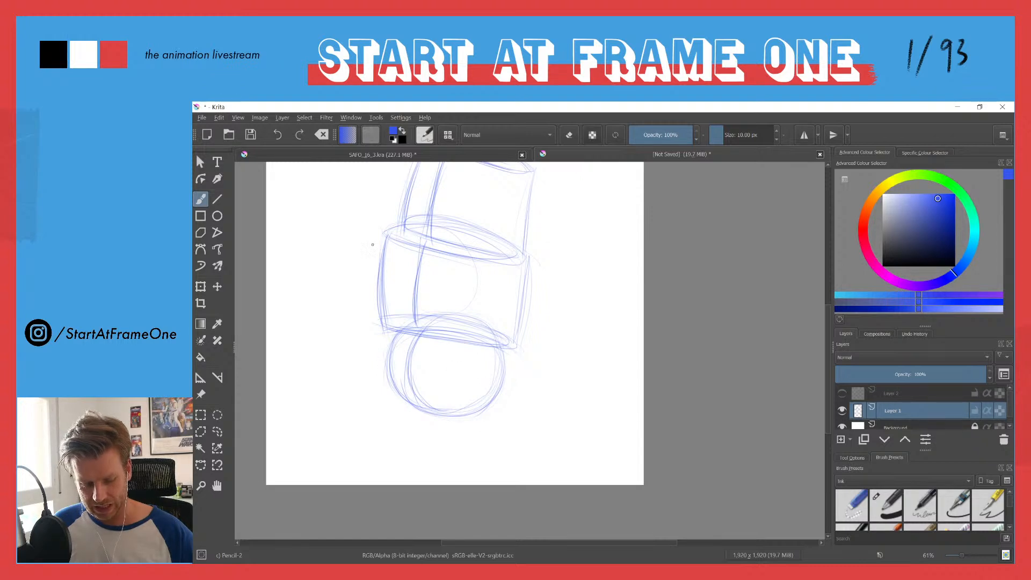
# Step: Darken the ellipse where the upper cylinder sits on the lower one with repeated curved strokes
pyautogui.moveTo(374, 246); pyautogui.dragTo(403, 339)
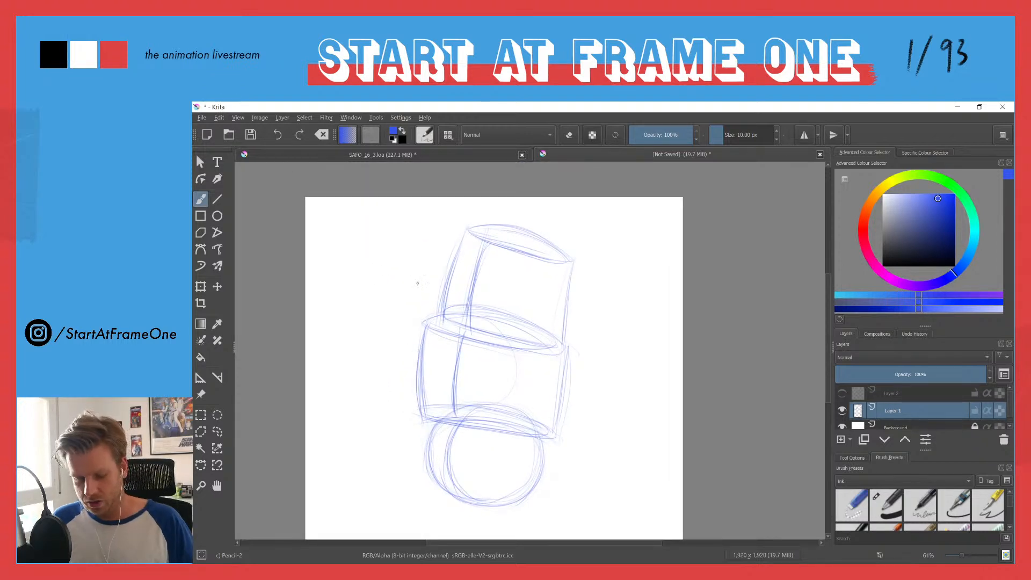
pyautogui.moveTo(444, 313); pyautogui.dragTo(512, 323)
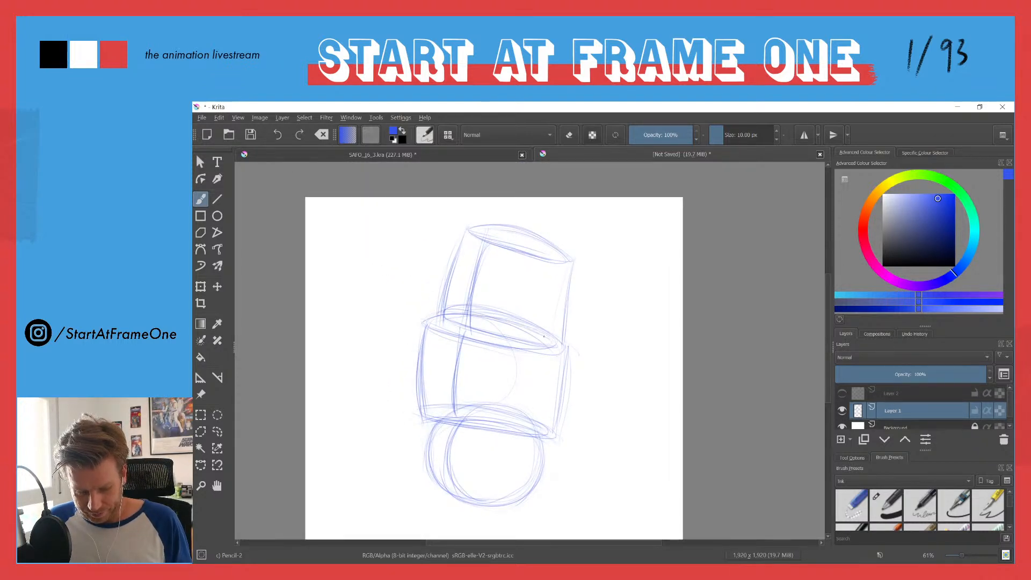
pyautogui.moveTo(440, 319); pyautogui.dragTo(555, 342)
pyautogui.moveTo(454, 312); pyautogui.dragTo(549, 336)
pyautogui.moveTo(482, 331); pyautogui.dragTo(548, 342)
pyautogui.moveTo(449, 308)
pyautogui.mouseDown()
pyautogui.moveTo(491, 312)
pyautogui.moveTo(536, 334)
pyautogui.mouseUp()
# Step: Strengthen both sides and the top ellipse of the upper cylinder
pyautogui.moveTo(460, 235); pyautogui.dragTo(442, 292)
pyautogui.moveTo(573, 266); pyautogui.dragTo(556, 341)
pyautogui.moveTo(482, 225)
pyautogui.mouseDown()
pyautogui.moveTo(464, 226)
pyautogui.moveTo(557, 263)
pyautogui.moveTo(538, 241)
pyautogui.mouseUp()
pyautogui.moveTo(466, 224); pyautogui.dragTo(572, 259)
pyautogui.moveTo(466, 235); pyautogui.dragTo(569, 258)
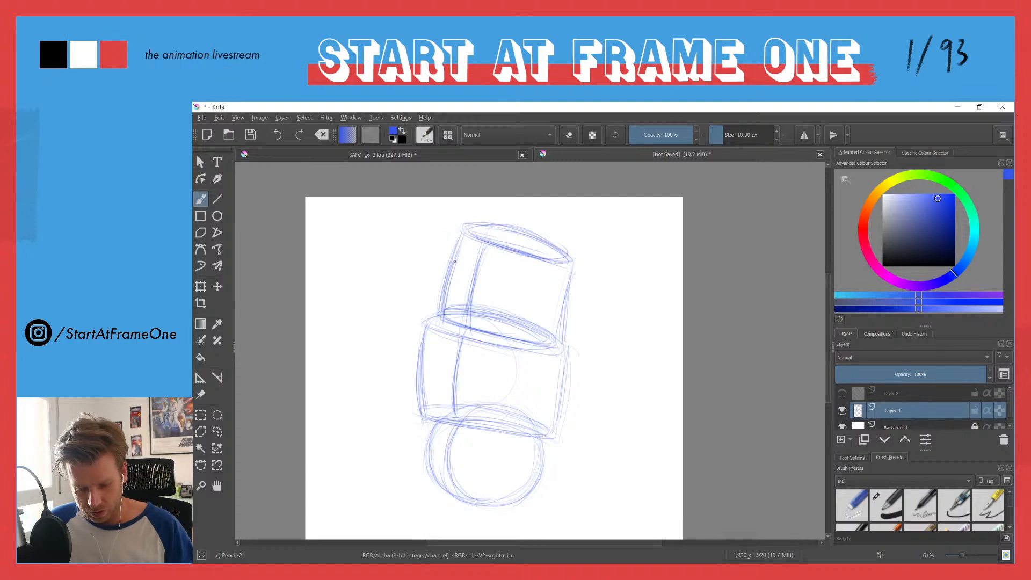
pyautogui.moveTo(454, 246); pyautogui.dragTo(444, 300)
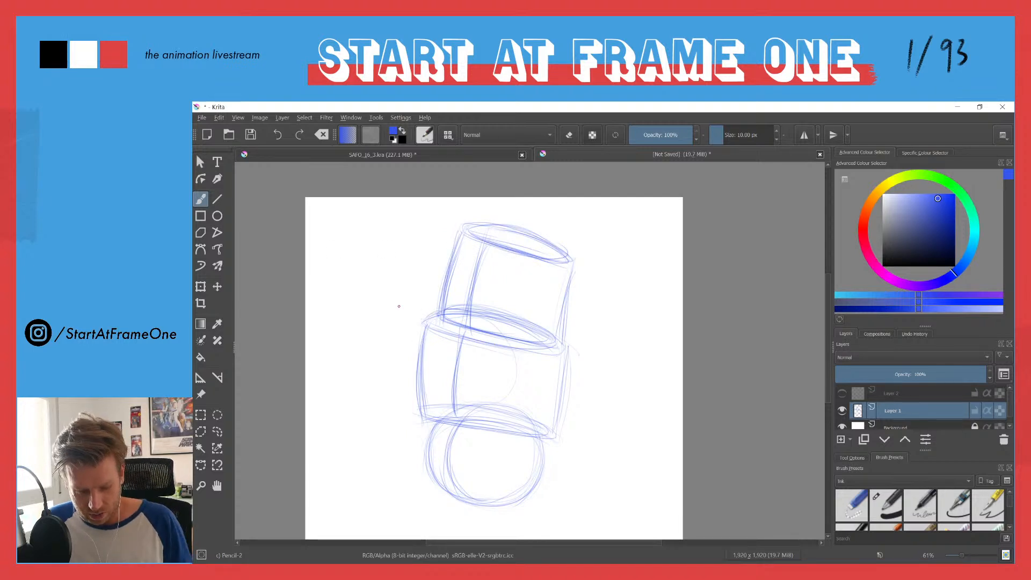
# Step: Darken the outer elliptical rim along the top of the lower cylinder
pyautogui.moveTo(430, 328); pyautogui.dragTo(541, 353)
pyautogui.moveTo(475, 344)
pyautogui.mouseDown()
pyautogui.moveTo(546, 350)
pyautogui.moveTo(528, 355)
pyautogui.moveTo(567, 344)
pyautogui.mouseUp()
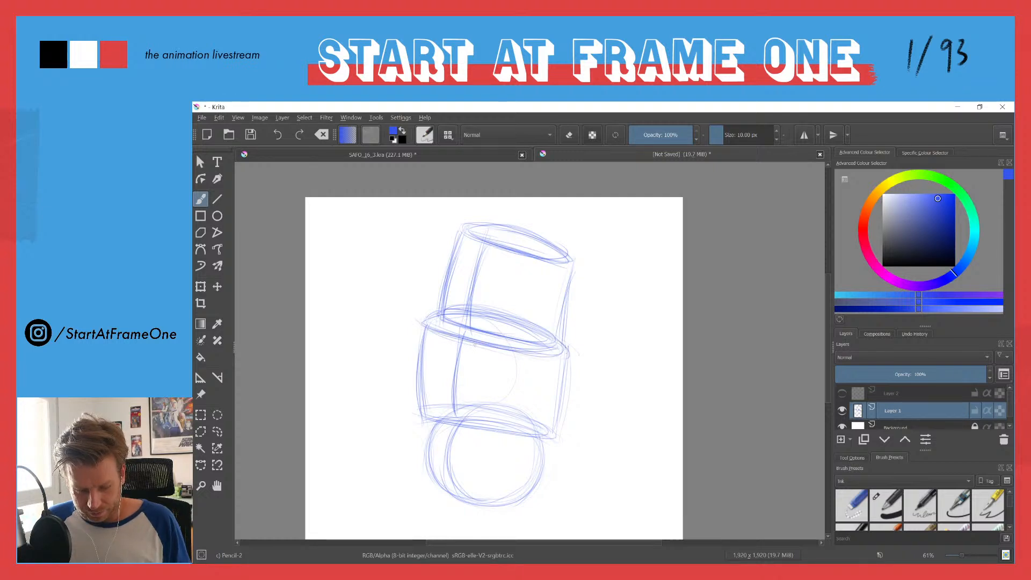
pyautogui.moveTo(422, 324); pyautogui.dragTo(431, 311)
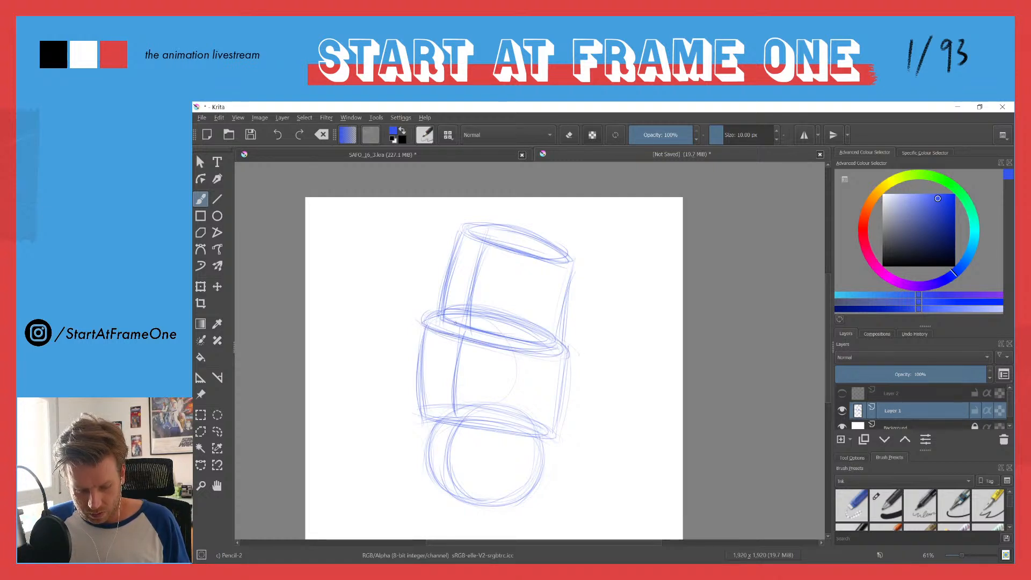
# Step: Reinforce the upper cylinder's base ellipse and darken its right side
pyautogui.moveTo(492, 318); pyautogui.dragTo(548, 336)
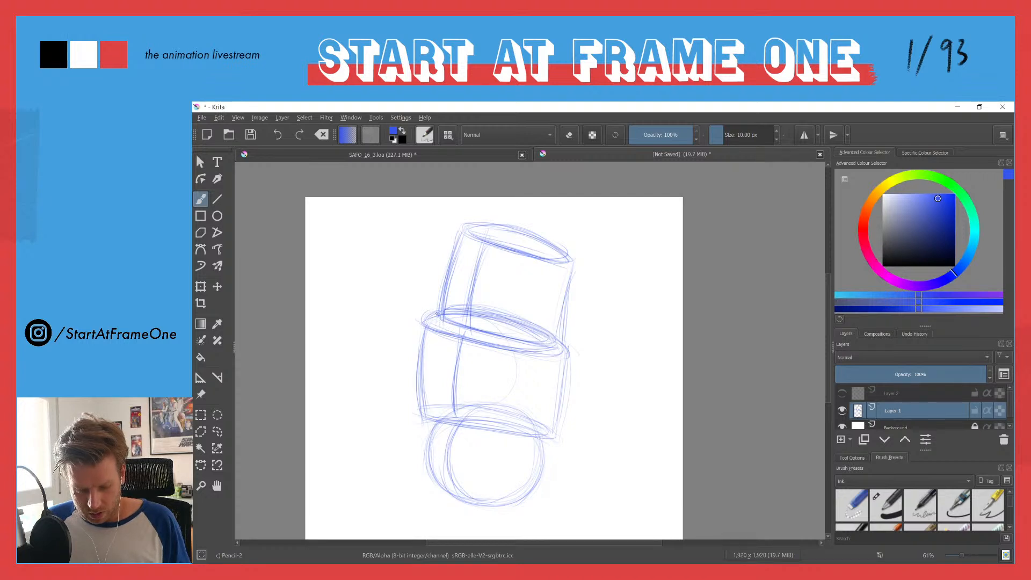
pyautogui.moveTo(449, 321)
pyautogui.mouseDown()
pyautogui.moveTo(546, 341)
pyautogui.moveTo(450, 310)
pyautogui.mouseUp()
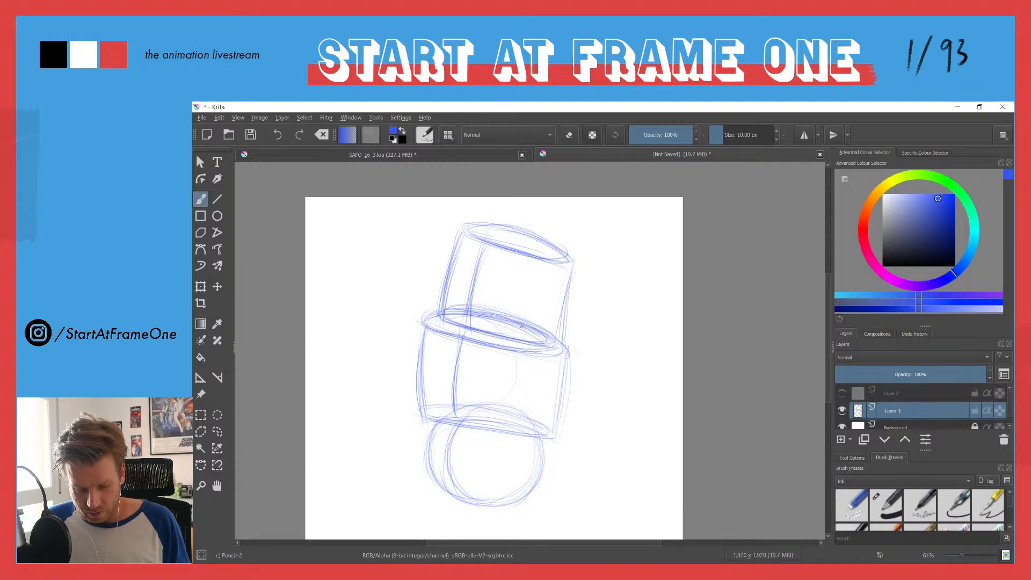
pyautogui.moveTo(571, 272); pyautogui.dragTo(555, 341)
pyautogui.moveTo(572, 273); pyautogui.dragTo(556, 337)
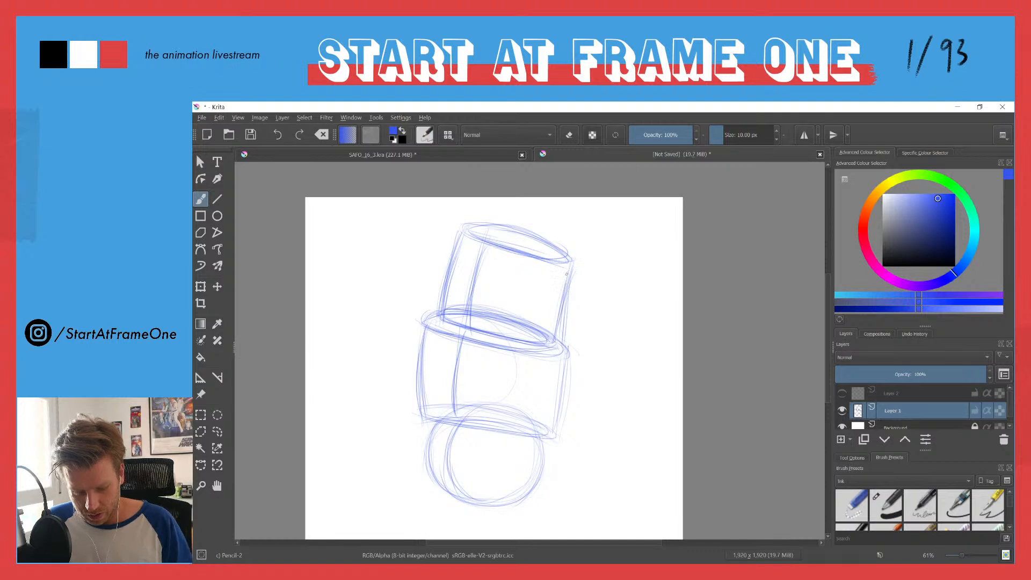
# Step: Darken the top rim ellipse and both sides of the lower cylinder with additional pencil strokes
pyautogui.moveTo(499, 316); pyautogui.dragTo(565, 350)
pyautogui.moveTo(468, 309)
pyautogui.mouseDown()
pyautogui.moveTo(417, 323)
pyautogui.moveTo(569, 358)
pyautogui.mouseUp()
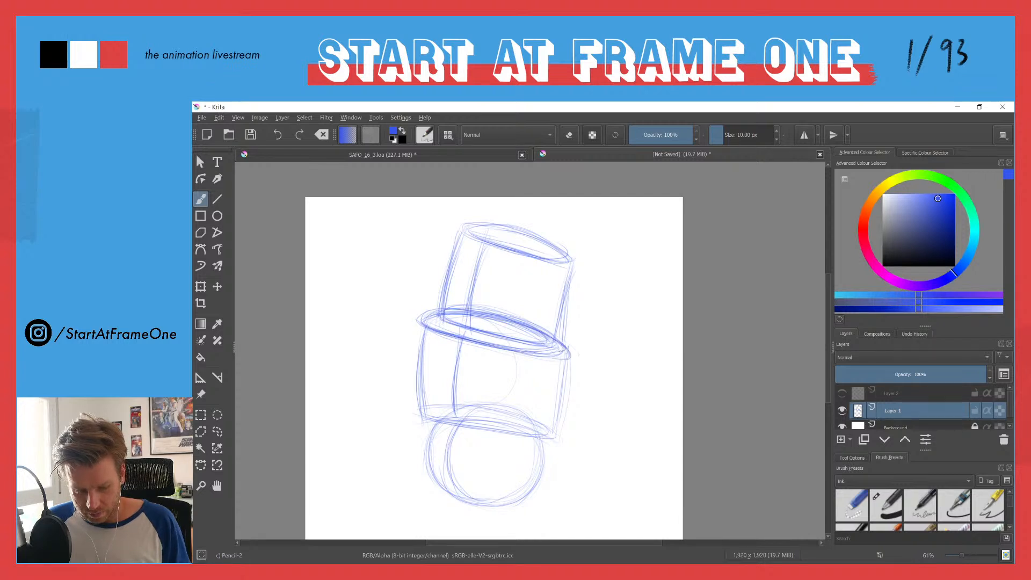
pyautogui.moveTo(453, 337)
pyautogui.mouseDown()
pyautogui.moveTo(561, 358)
pyautogui.moveTo(545, 334)
pyautogui.mouseUp()
pyautogui.moveTo(419, 320); pyautogui.dragTo(414, 411)
pyautogui.moveTo(566, 366); pyautogui.dragTo(555, 423)
# Step: Build up the ellipse along the lower cylinder's bottom edge with repeated curved strokes
pyautogui.moveTo(389, 360); pyautogui.dragTo(348, 286)
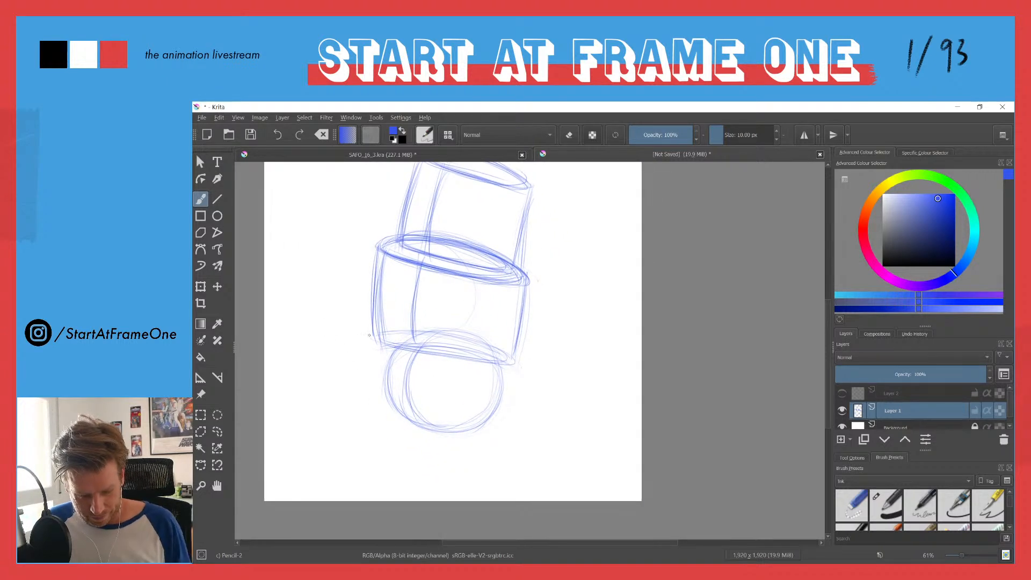
pyautogui.moveTo(376, 329)
pyautogui.mouseDown()
pyautogui.moveTo(362, 316)
pyautogui.moveTo(499, 382)
pyautogui.mouseUp()
pyautogui.moveTo(431, 349)
pyautogui.mouseDown()
pyautogui.moveTo(548, 392)
pyautogui.moveTo(427, 343)
pyautogui.moveTo(526, 371)
pyautogui.mouseUp()
pyautogui.moveTo(431, 340)
pyautogui.mouseDown()
pyautogui.moveTo(515, 361)
pyautogui.moveTo(561, 394)
pyautogui.moveTo(487, 383)
pyautogui.moveTo(524, 391)
pyautogui.mouseUp()
pyautogui.moveTo(468, 373); pyautogui.dragTo(548, 394)
pyautogui.moveTo(469, 348); pyautogui.dragTo(542, 379)
pyautogui.moveTo(470, 374); pyautogui.dragTo(537, 397)
pyautogui.moveTo(446, 340); pyautogui.dragTo(540, 378)
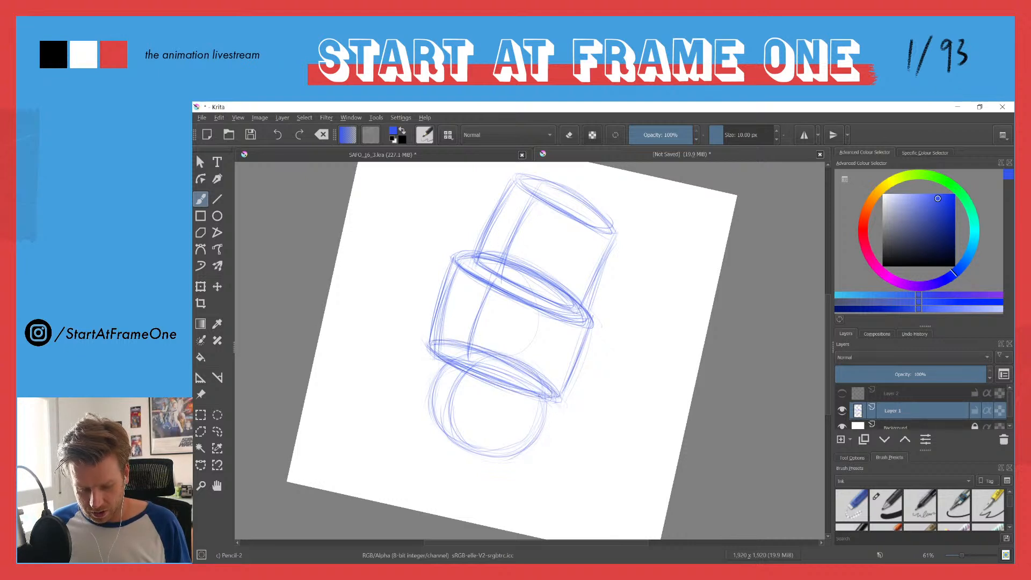
# Step: Strengthen the ball's outline below the lower cylinder with repeated curved strokes around its sides and underside
pyautogui.moveTo(446, 276)
pyautogui.mouseDown()
pyautogui.moveTo(430, 347)
pyautogui.moveTo(404, 352)
pyautogui.mouseUp()
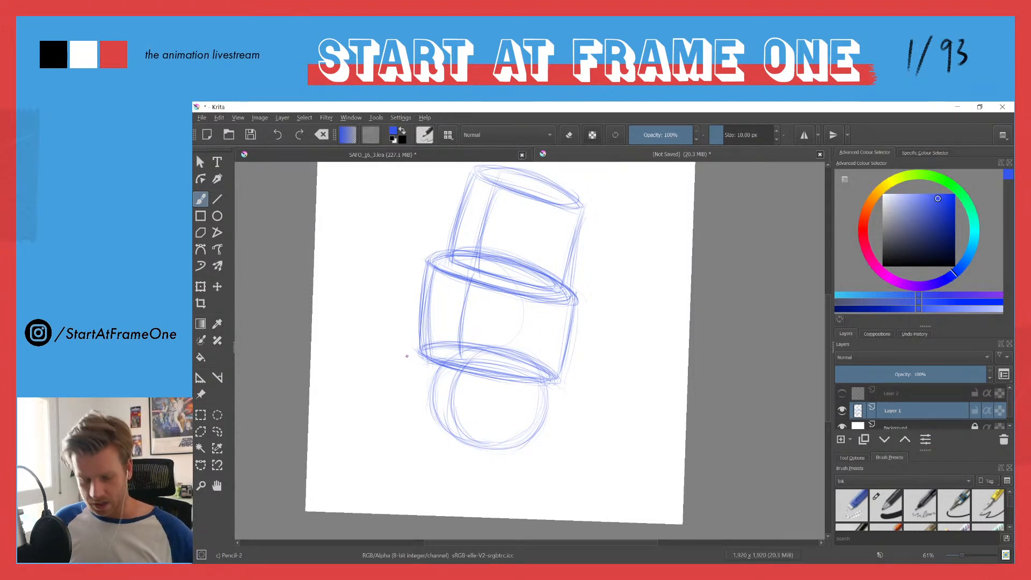
pyautogui.moveTo(439, 366); pyautogui.dragTo(430, 412)
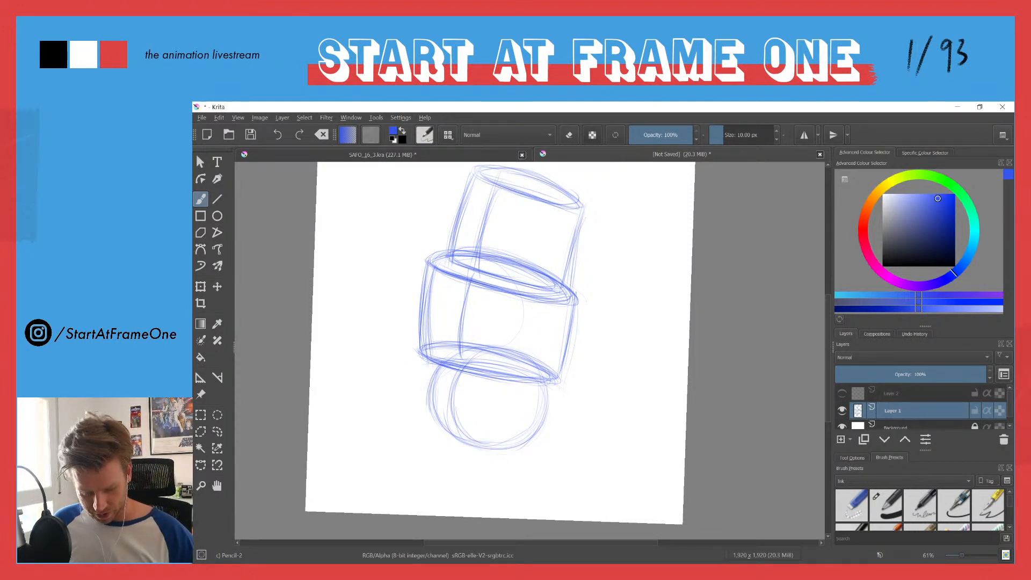
pyautogui.moveTo(437, 374); pyautogui.dragTo(488, 440)
pyautogui.moveTo(547, 381); pyautogui.dragTo(518, 450)
pyautogui.moveTo(433, 382)
pyautogui.mouseDown()
pyautogui.moveTo(432, 401)
pyautogui.moveTo(477, 446)
pyautogui.moveTo(539, 452)
pyautogui.mouseUp()
pyautogui.moveTo(548, 386); pyautogui.dragTo(510, 450)
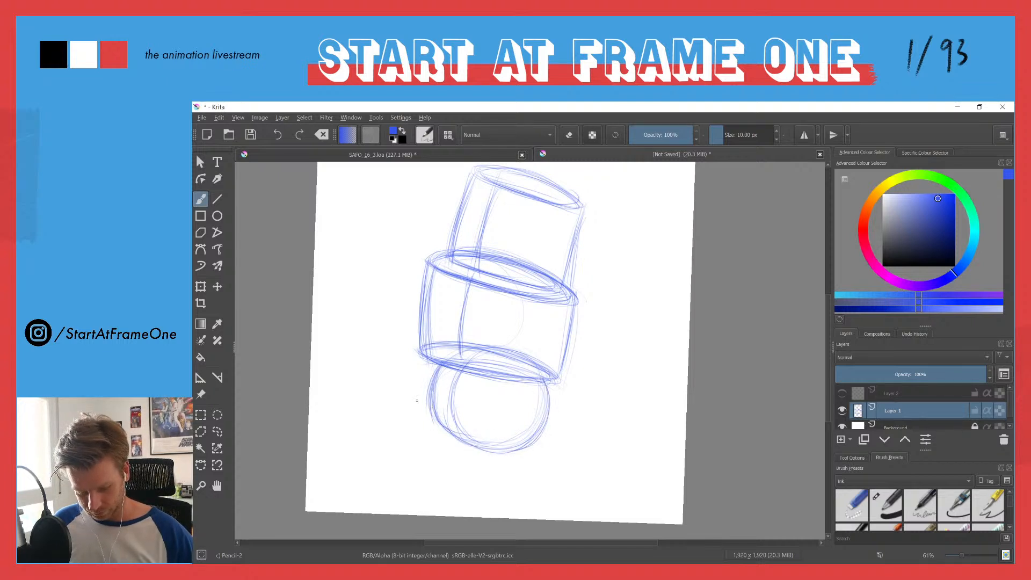
pyautogui.moveTo(430, 379)
pyautogui.mouseDown()
pyautogui.moveTo(447, 434)
pyautogui.moveTo(522, 447)
pyautogui.mouseUp()
pyautogui.moveTo(433, 417); pyautogui.dragTo(459, 442)
pyautogui.moveTo(435, 371)
pyautogui.mouseDown()
pyautogui.moveTo(483, 452)
pyautogui.moveTo(516, 451)
pyautogui.mouseUp()
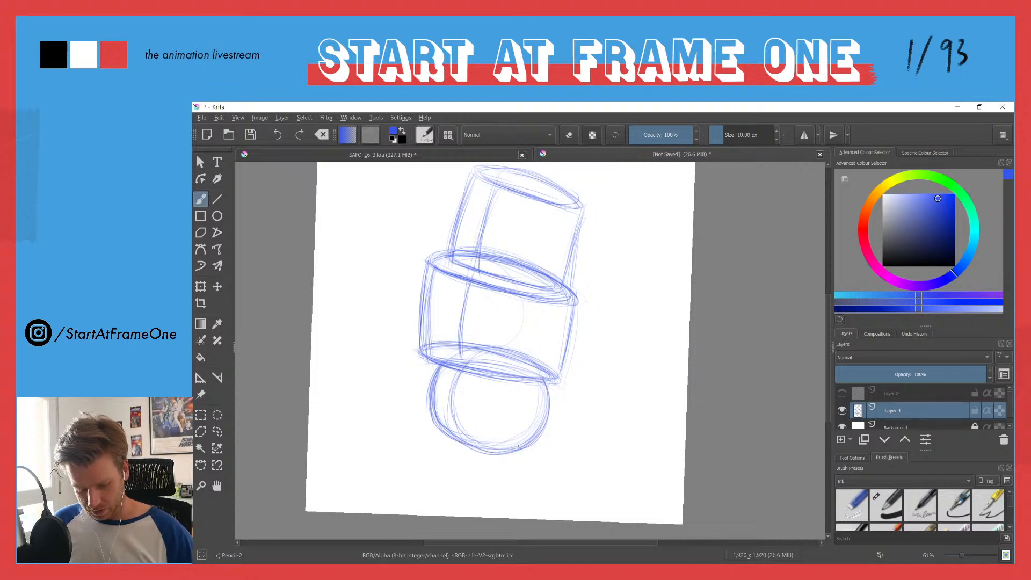
# Step: Darken both sides and the top ellipse of the upper cylinder
pyautogui.moveTo(470, 178); pyautogui.dragTo(450, 250)
pyautogui.moveTo(459, 212); pyautogui.dragTo(452, 238)
pyautogui.moveTo(581, 213); pyautogui.dragTo(563, 289)
pyautogui.moveTo(574, 240); pyautogui.dragTo(562, 284)
pyautogui.moveTo(517, 170); pyautogui.dragTo(581, 207)
# Step: Fade the whole construction sketch with the brush in eraser mode at about 300 px
pyautogui.press('e')
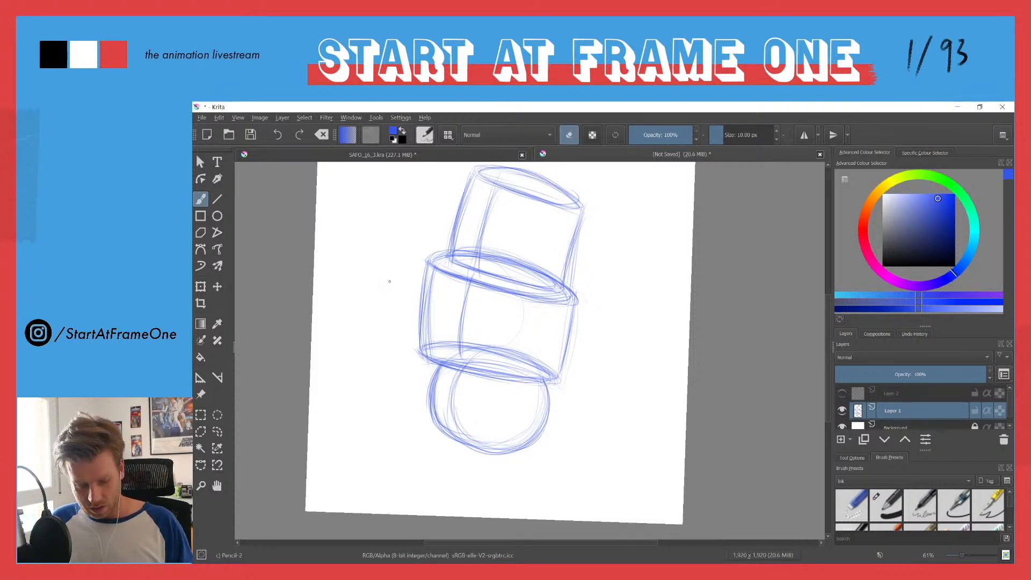
pyautogui.keyDown('shift'); pyautogui.moveTo(404, 256); pyautogui.dragTo(461, 259); pyautogui.keyUp('shift')
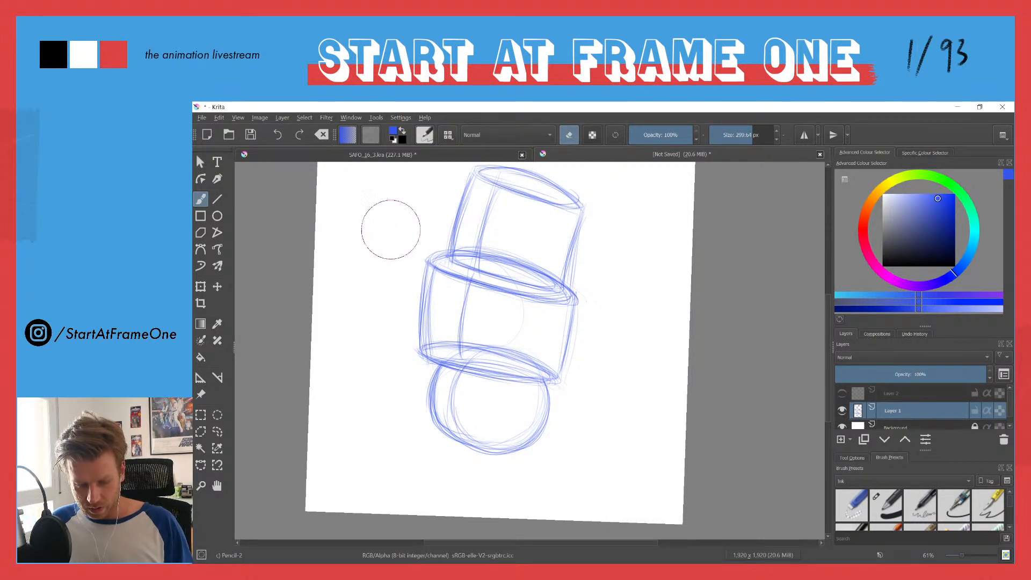
pyautogui.moveTo(405, 227); pyautogui.dragTo(360, 230)
pyautogui.press('i')
pyautogui.press('i')
pyautogui.press('i')
pyautogui.press('i')
pyautogui.press('i')
pyautogui.press('i')
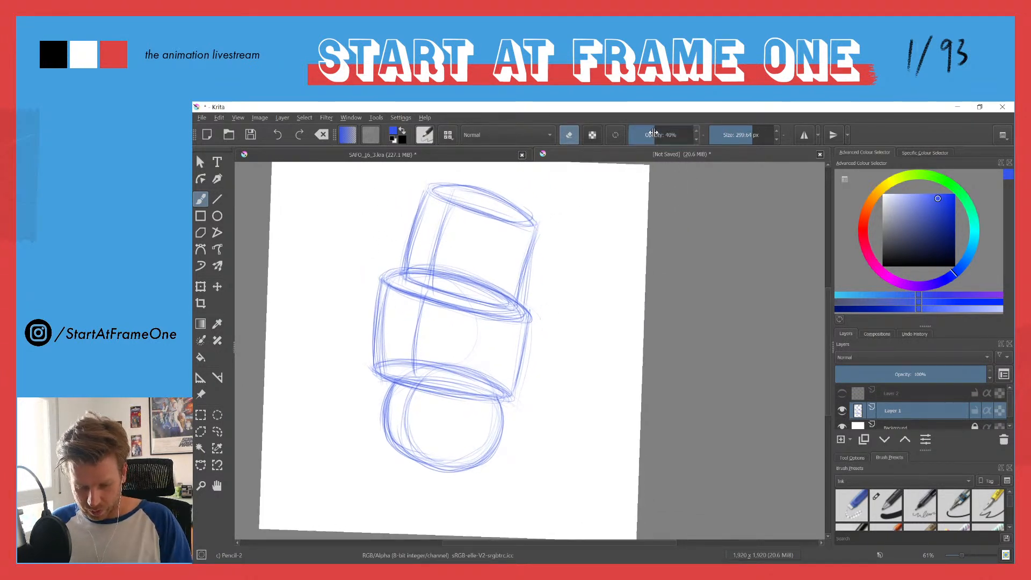
pyautogui.moveTo(538, 230)
pyautogui.mouseDown()
pyautogui.moveTo(376, 235)
pyautogui.moveTo(533, 358)
pyautogui.moveTo(343, 317)
pyautogui.moveTo(499, 461)
pyautogui.moveTo(475, 472)
pyautogui.mouseUp()
pyautogui.moveTo(651, 135); pyautogui.dragTo(719, 142)
pyautogui.moveTo(421, 204)
pyautogui.mouseDown()
pyautogui.moveTo(472, 206)
pyautogui.moveTo(558, 343)
pyautogui.moveTo(373, 279)
pyautogui.moveTo(368, 340)
pyautogui.moveTo(468, 433)
pyautogui.moveTo(453, 490)
pyautogui.mouseUp()
pyautogui.moveTo(385, 242); pyautogui.dragTo(472, 211)
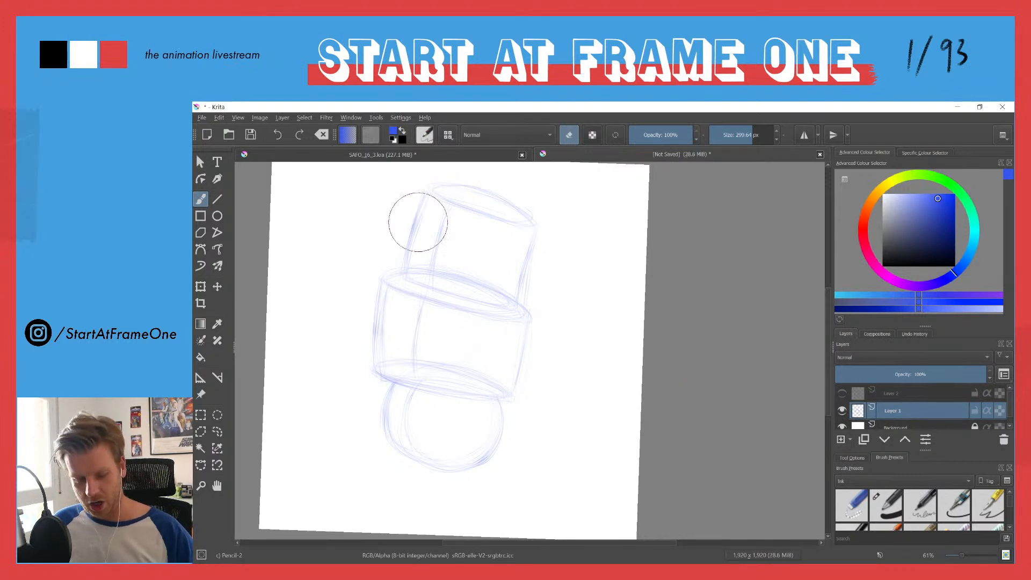
# Step: Redraw the upper cylinder's sides, base curve and top ellipse with clean 10 px pencil lines over the faded sketch
pyautogui.press('e')
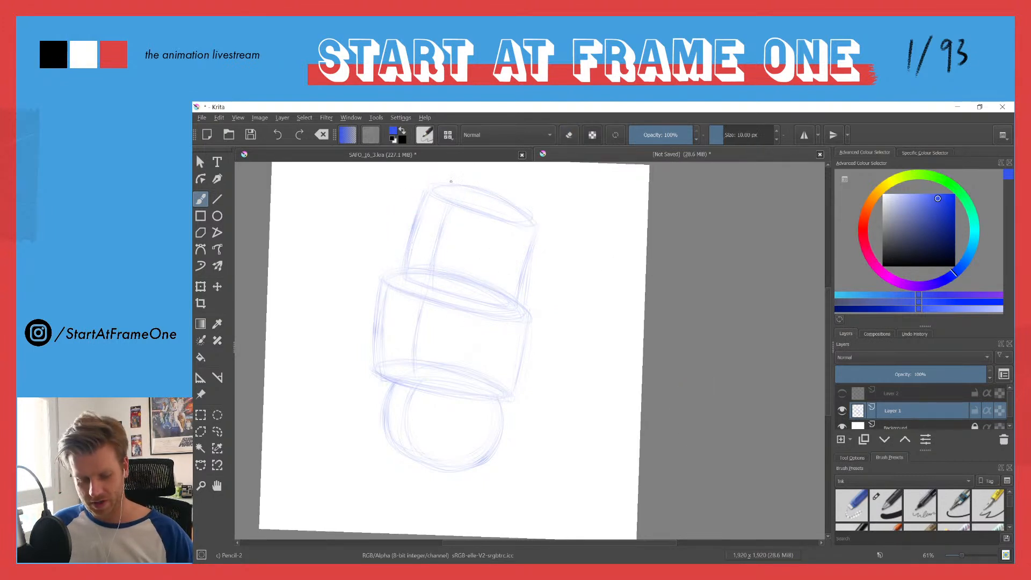
pyautogui.moveTo(426, 192); pyautogui.dragTo(405, 272)
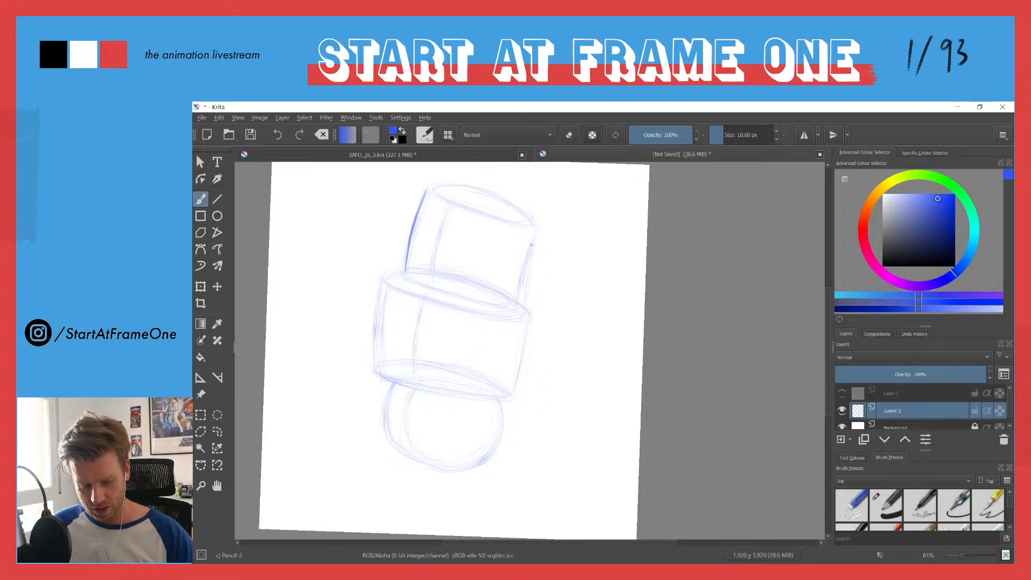
pyautogui.moveTo(537, 227); pyautogui.dragTo(517, 300)
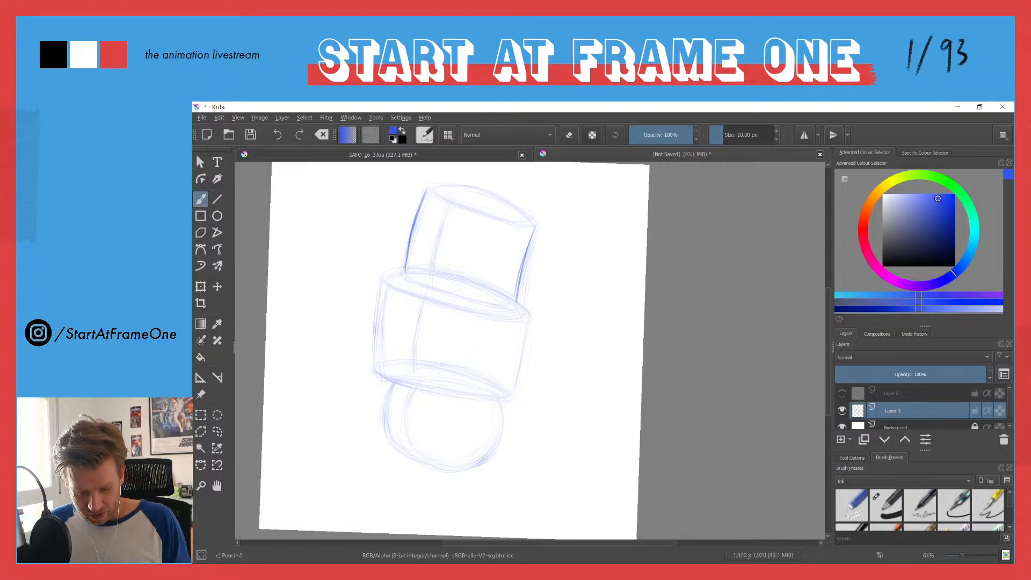
pyautogui.moveTo(411, 281); pyautogui.dragTo(515, 304)
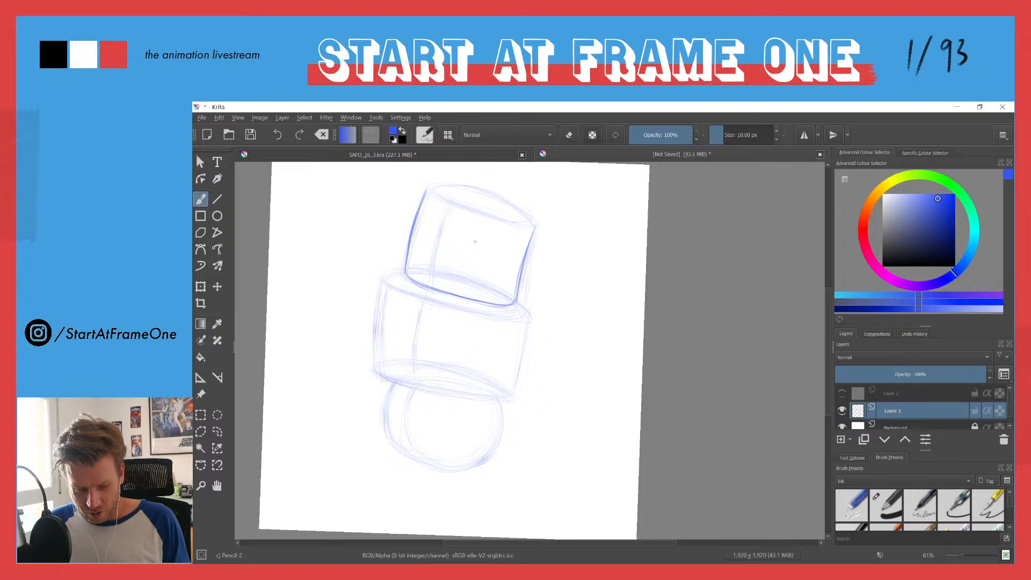
pyautogui.moveTo(430, 193); pyautogui.dragTo(532, 226)
pyautogui.moveTo(429, 190)
pyautogui.mouseDown()
pyautogui.moveTo(467, 190)
pyautogui.moveTo(526, 216)
pyautogui.mouseUp()
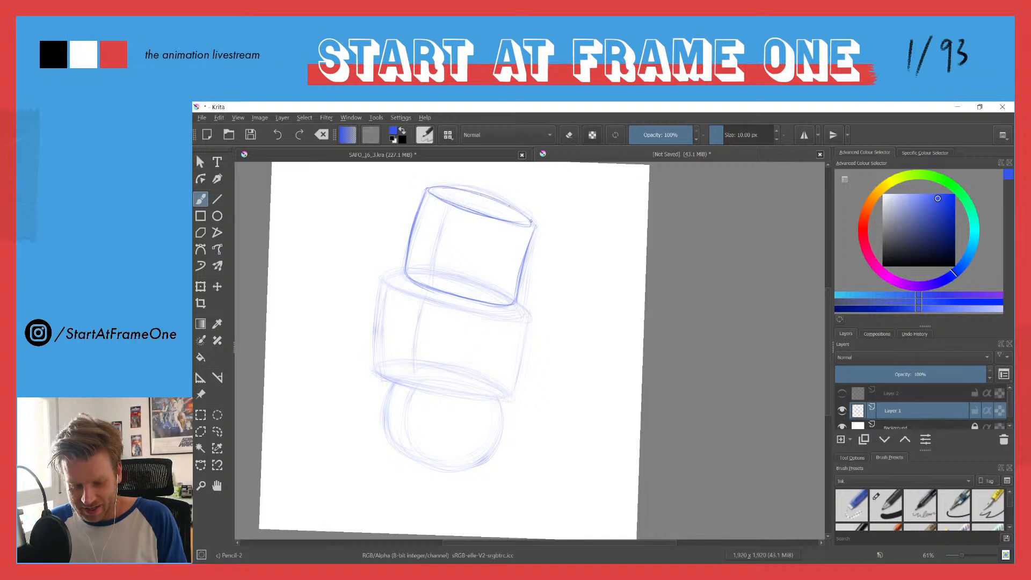
pyautogui.moveTo(445, 201); pyautogui.dragTo(532, 225)
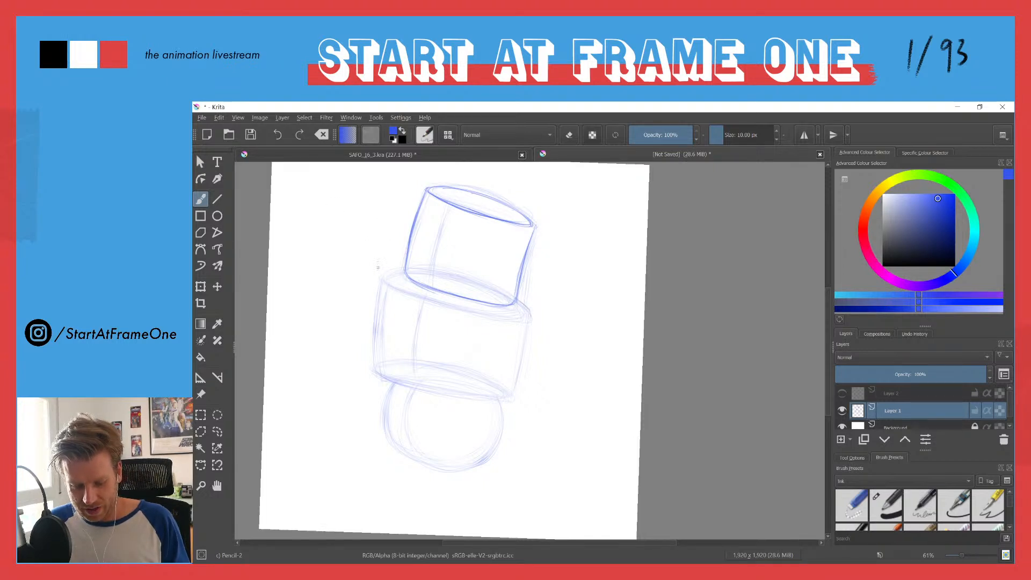
# Step: Redraw the lower cylinder's rim ellipse, both sides and bottom curve with clean pencil lines
pyautogui.moveTo(402, 267)
pyautogui.mouseDown()
pyautogui.moveTo(378, 269)
pyautogui.moveTo(447, 304)
pyautogui.moveTo(528, 315)
pyautogui.mouseUp()
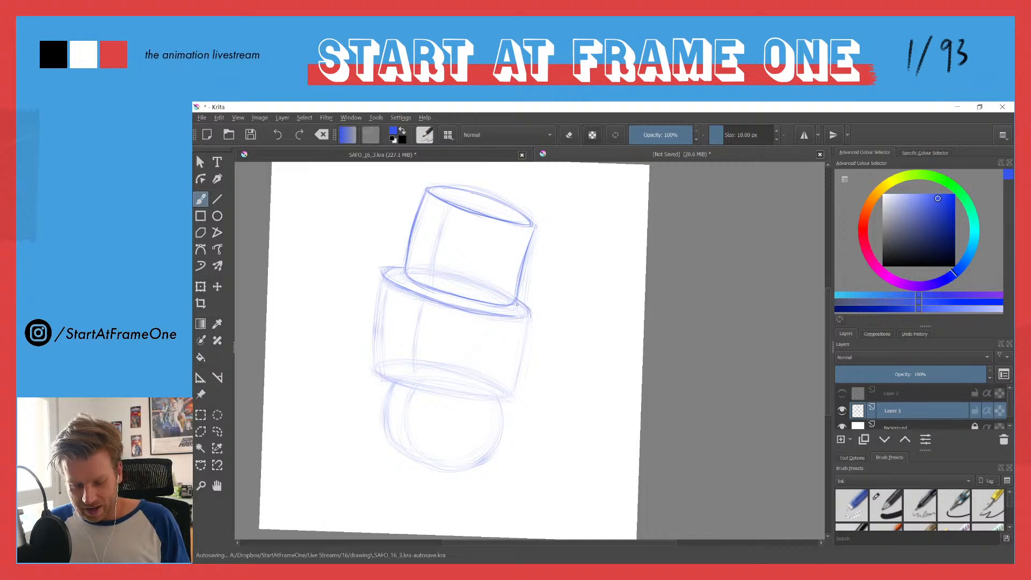
pyautogui.moveTo(389, 273)
pyautogui.mouseDown()
pyautogui.moveTo(430, 301)
pyautogui.moveTo(530, 314)
pyautogui.mouseUp()
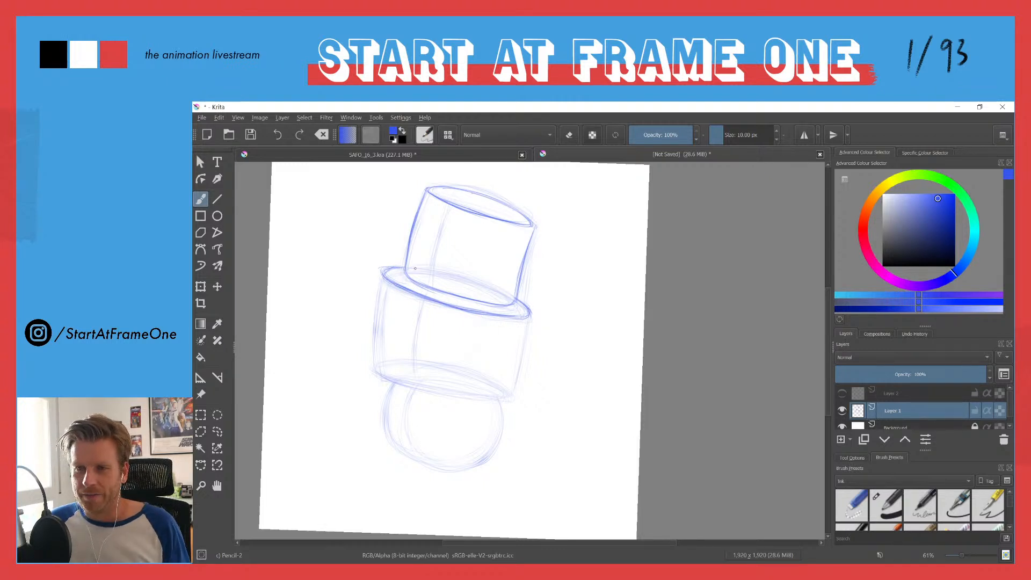
pyautogui.moveTo(524, 339)
pyautogui.mouseDown()
pyautogui.moveTo(511, 395)
pyautogui.moveTo(517, 379)
pyautogui.mouseUp()
pyautogui.moveTo(379, 285); pyautogui.dragTo(372, 367)
pyautogui.moveTo(376, 314)
pyautogui.mouseDown()
pyautogui.moveTo(371, 357)
pyautogui.moveTo(388, 320)
pyautogui.moveTo(390, 332)
pyautogui.moveTo(448, 343)
pyautogui.mouseUp()
pyautogui.press('space')
pyautogui.moveTo(381, 333)
pyautogui.mouseDown()
pyautogui.moveTo(475, 338)
pyautogui.moveTo(435, 344)
pyautogui.mouseUp()
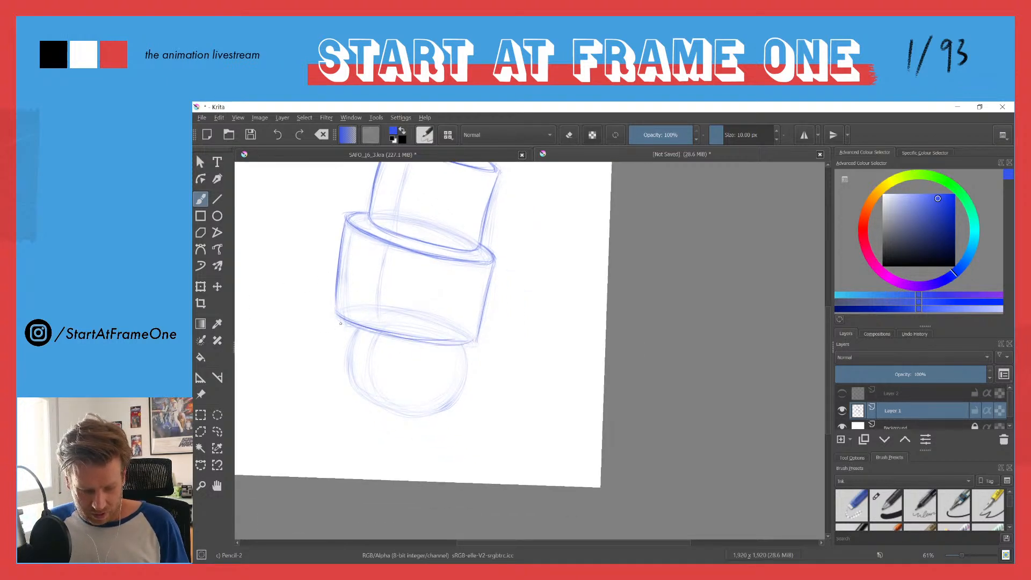
pyautogui.moveTo(340, 319); pyautogui.dragTo(466, 345)
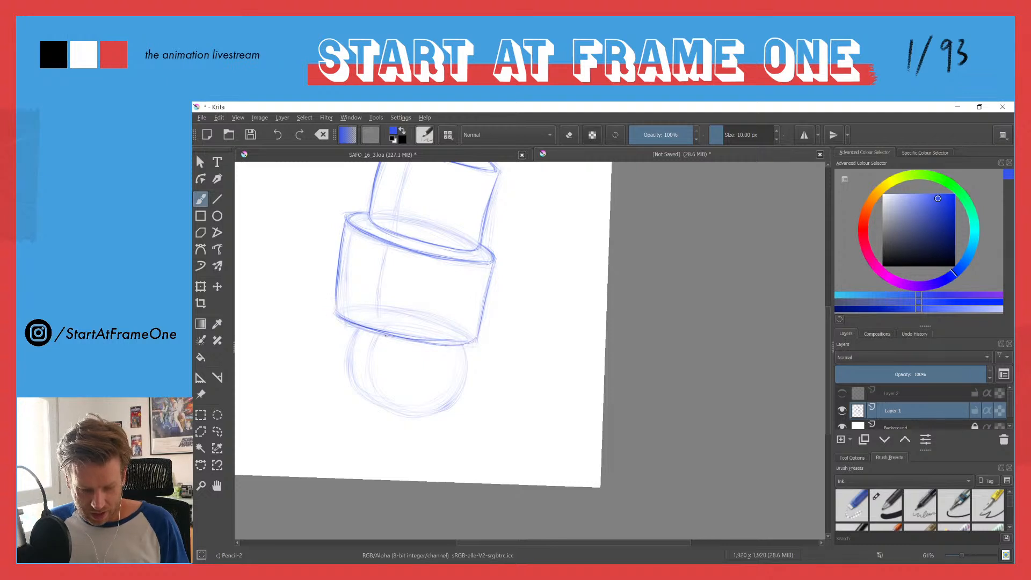
# Step: Redraw the ball's outline with clean curved strokes below the lower cylinder
pyautogui.moveTo(352, 331)
pyautogui.mouseDown()
pyautogui.moveTo(349, 369)
pyautogui.moveTo(355, 388)
pyautogui.moveTo(350, 351)
pyautogui.moveTo(373, 403)
pyautogui.mouseUp()
pyautogui.moveTo(461, 348); pyautogui.dragTo(456, 394)
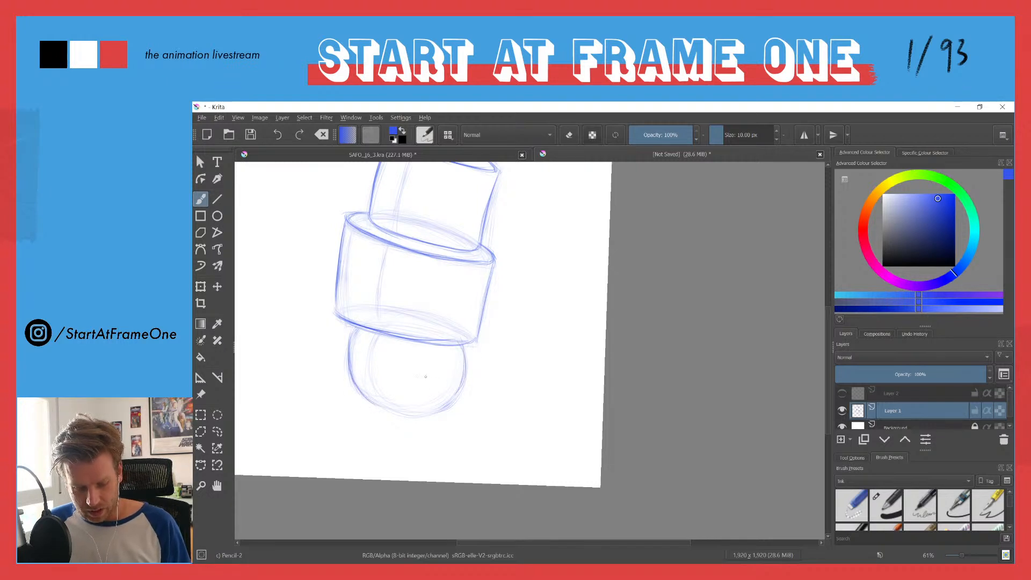
pyautogui.moveTo(349, 336)
pyautogui.mouseDown()
pyautogui.moveTo(346, 361)
pyautogui.moveTo(370, 402)
pyautogui.moveTo(403, 415)
pyautogui.moveTo(446, 402)
pyautogui.mouseUp()
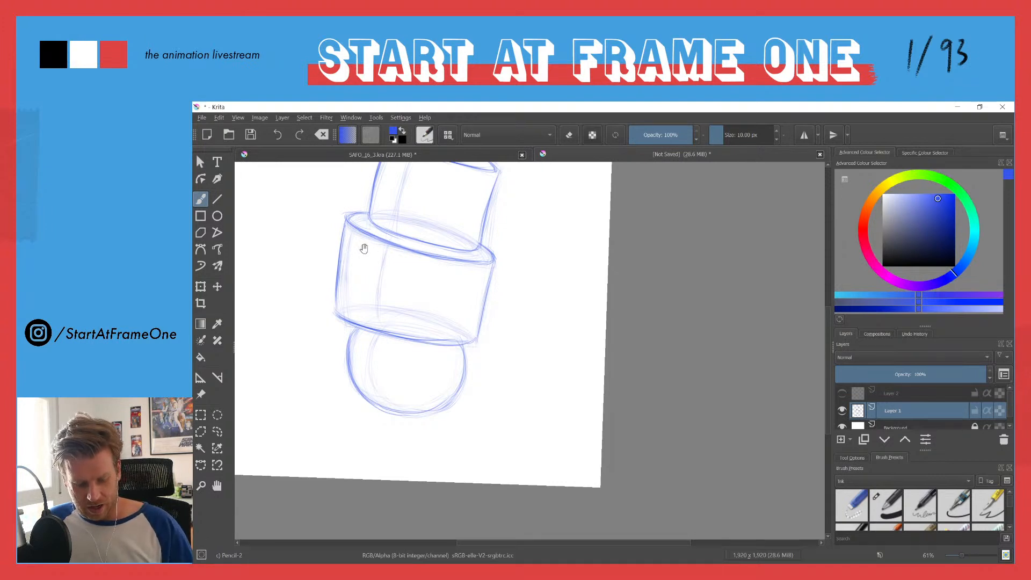
# Step: Reinforce the lower cylinder's rim and left side with extra pencil strokes
pyautogui.moveTo(364, 249); pyautogui.dragTo(448, 277)
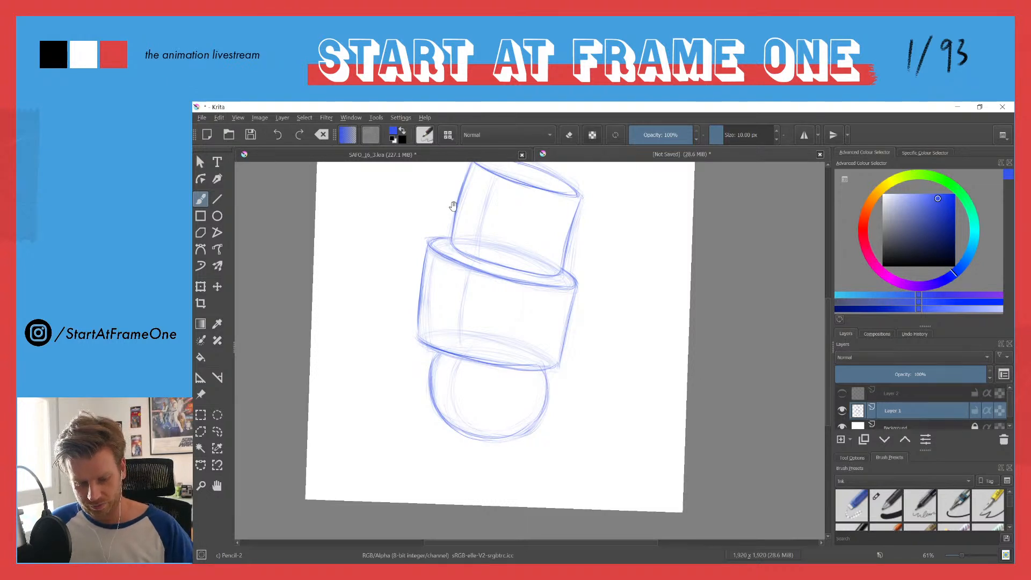
pyautogui.moveTo(455, 209); pyautogui.dragTo(460, 245)
pyautogui.moveTo(435, 279)
pyautogui.mouseDown()
pyautogui.moveTo(456, 276)
pyautogui.moveTo(428, 332)
pyautogui.mouseUp()
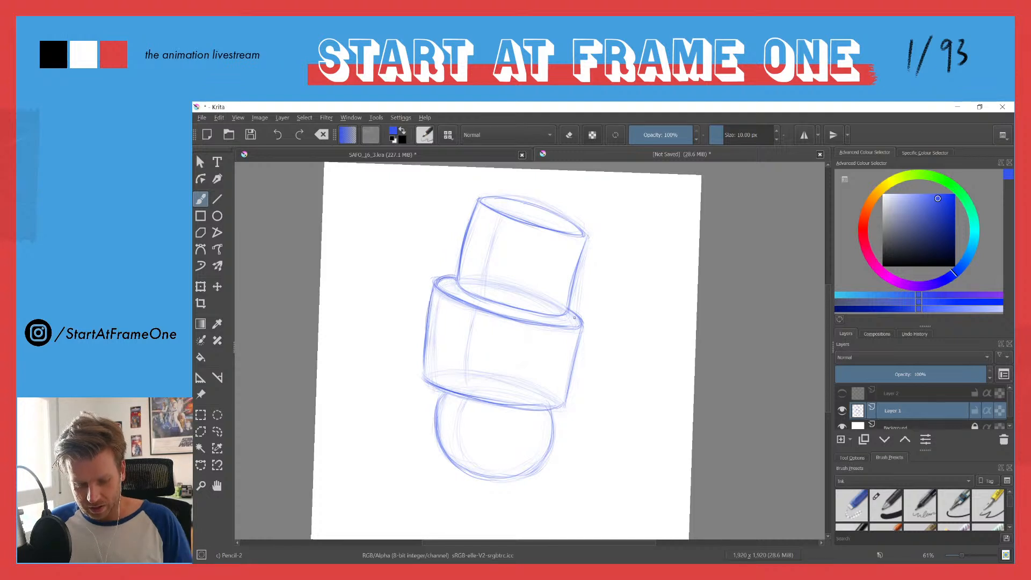
pyautogui.moveTo(439, 286)
pyautogui.mouseDown()
pyautogui.moveTo(559, 331)
pyautogui.moveTo(584, 310)
pyautogui.mouseUp()
pyautogui.moveTo(428, 309)
pyautogui.mouseDown()
pyautogui.moveTo(436, 279)
pyautogui.moveTo(423, 373)
pyautogui.mouseUp()
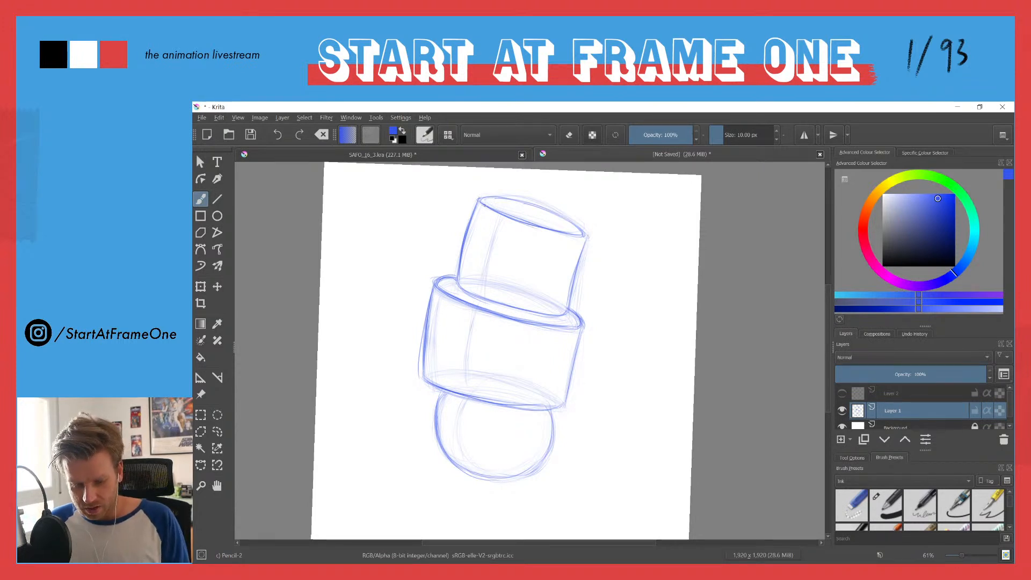
# Step: Touch up the upper cylinder's top ellipse and right side and the ball's lower outline
pyautogui.moveTo(516, 205)
pyautogui.mouseDown()
pyautogui.moveTo(554, 213)
pyautogui.moveTo(549, 232)
pyautogui.moveTo(587, 237)
pyautogui.mouseUp()
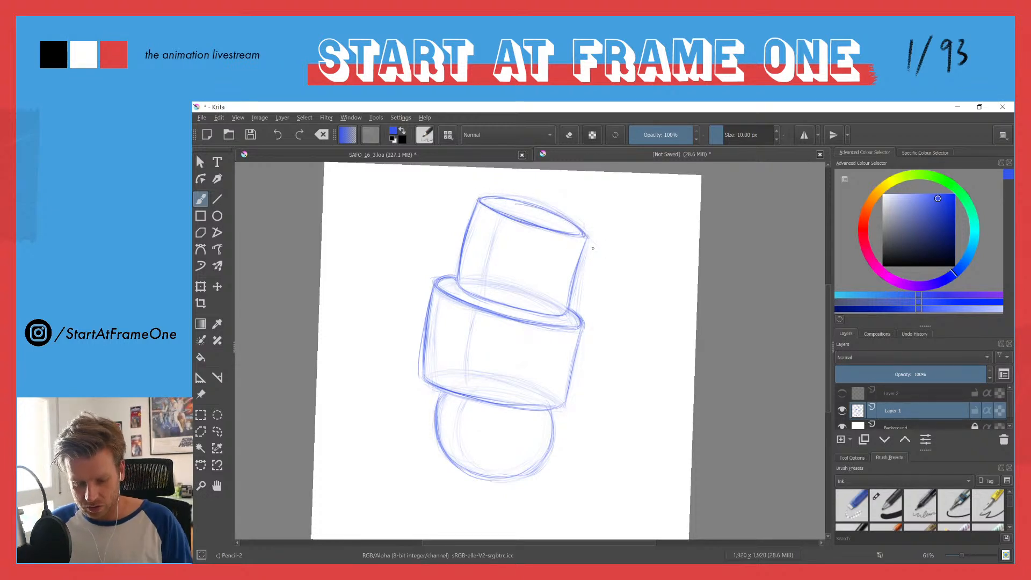
pyautogui.moveTo(575, 270); pyautogui.dragTo(570, 293)
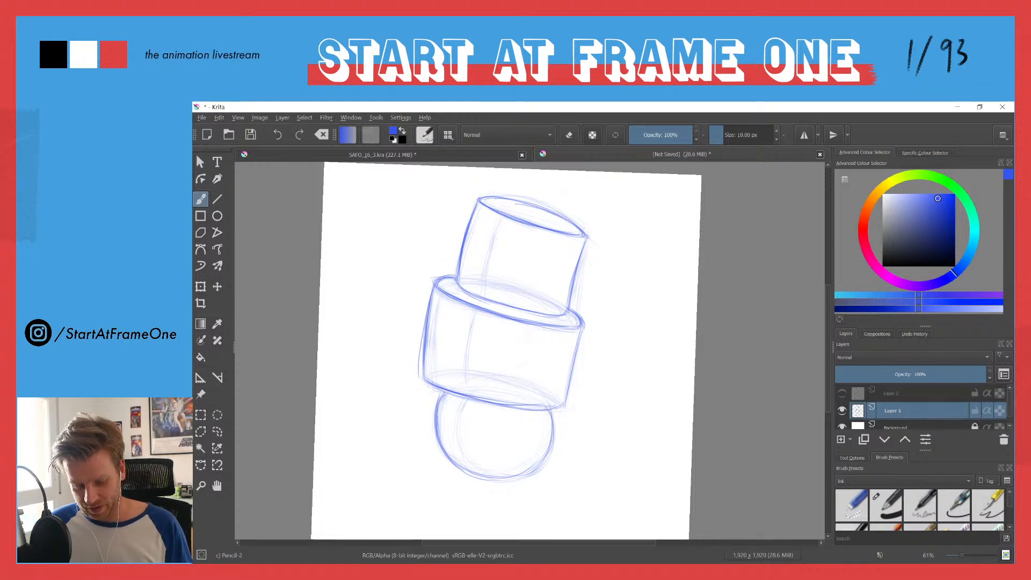
pyautogui.moveTo(445, 447); pyautogui.dragTo(504, 470)
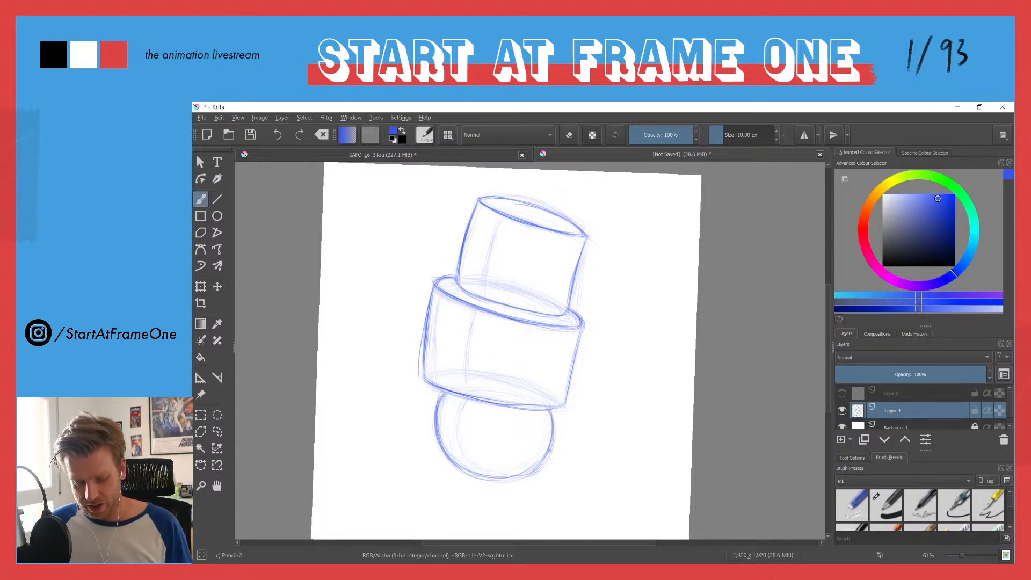
# Step: Reduce Layer 1's opacity to roughly 40%, show Layer 2 and make it the active layer
pyautogui.click(842, 410)
pyautogui.click(842, 411)
pyautogui.click(842, 394)
pyautogui.click(898, 375)
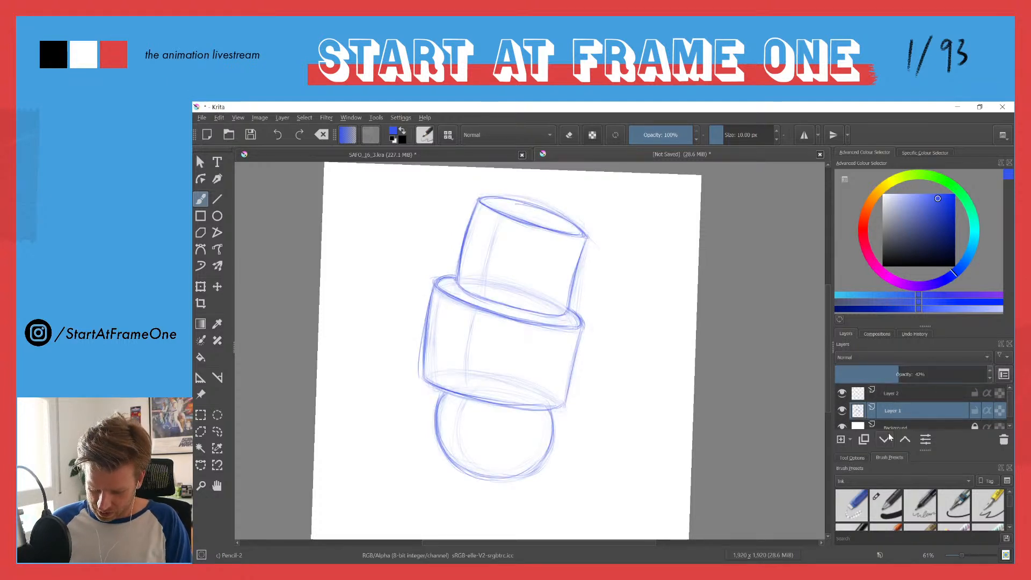
pyautogui.click(863, 398)
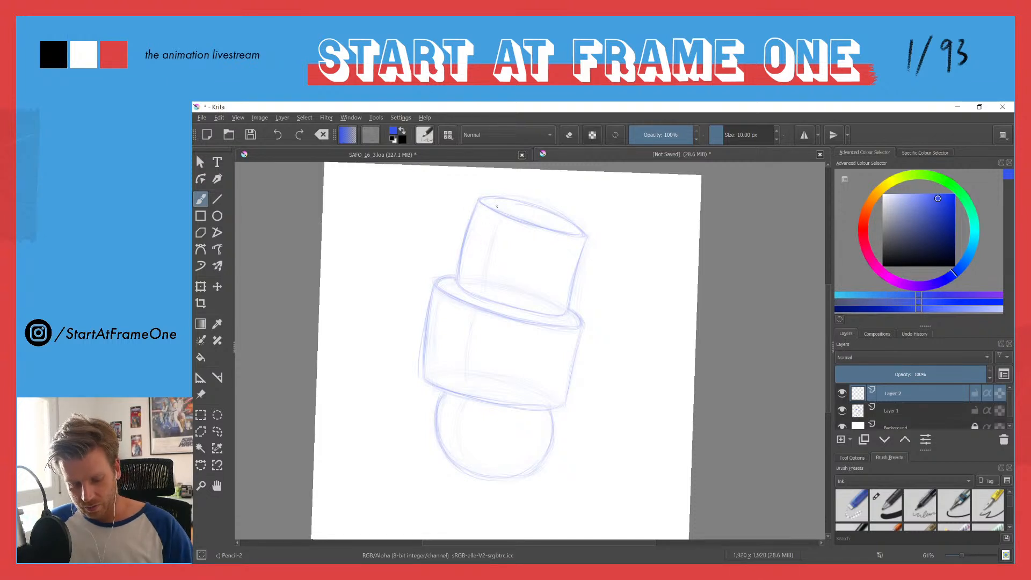
# Step: Try curved contour strokes on Layer 2 along the upper cylinder's base and the lower cylinder's bottom edge
pyautogui.moveTo(491, 222); pyautogui.dragTo(478, 274)
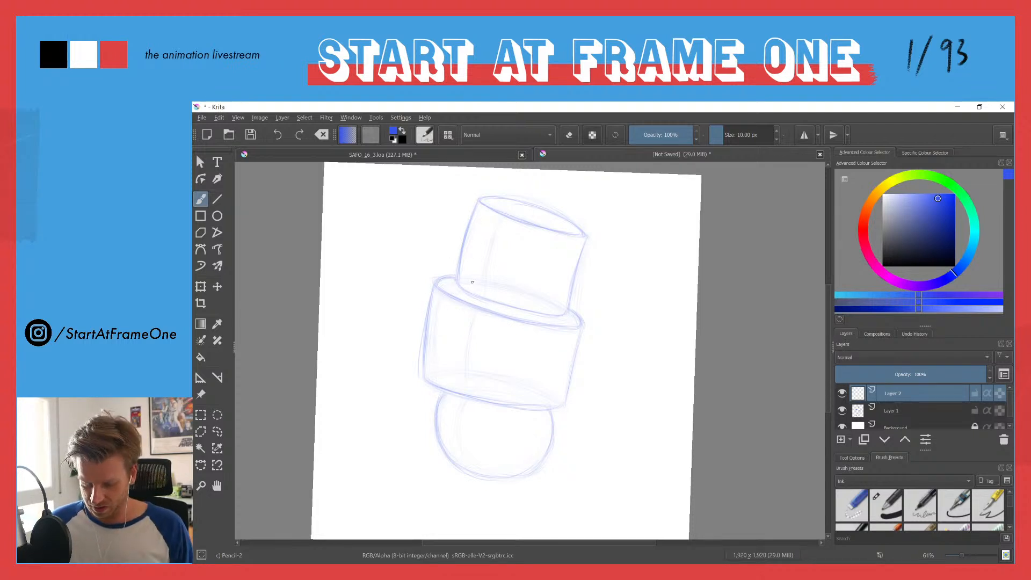
pyautogui.moveTo(458, 283); pyautogui.dragTo(567, 315)
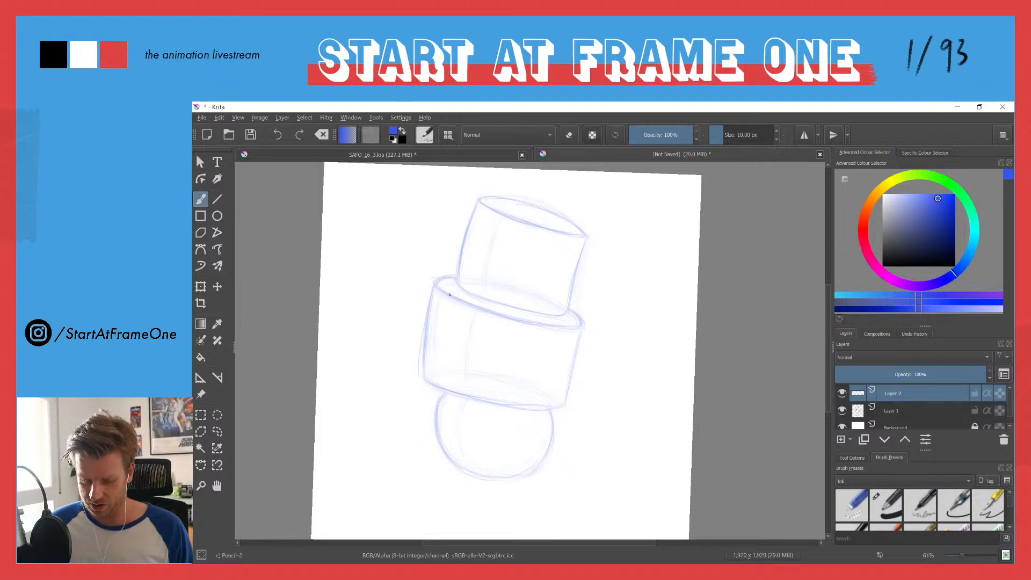
pyautogui.moveTo(453, 281)
pyautogui.mouseDown()
pyautogui.moveTo(468, 294)
pyautogui.moveTo(594, 323)
pyautogui.mouseUp()
pyautogui.moveTo(433, 385)
pyautogui.mouseDown()
pyautogui.moveTo(562, 420)
pyautogui.moveTo(493, 408)
pyautogui.mouseUp()
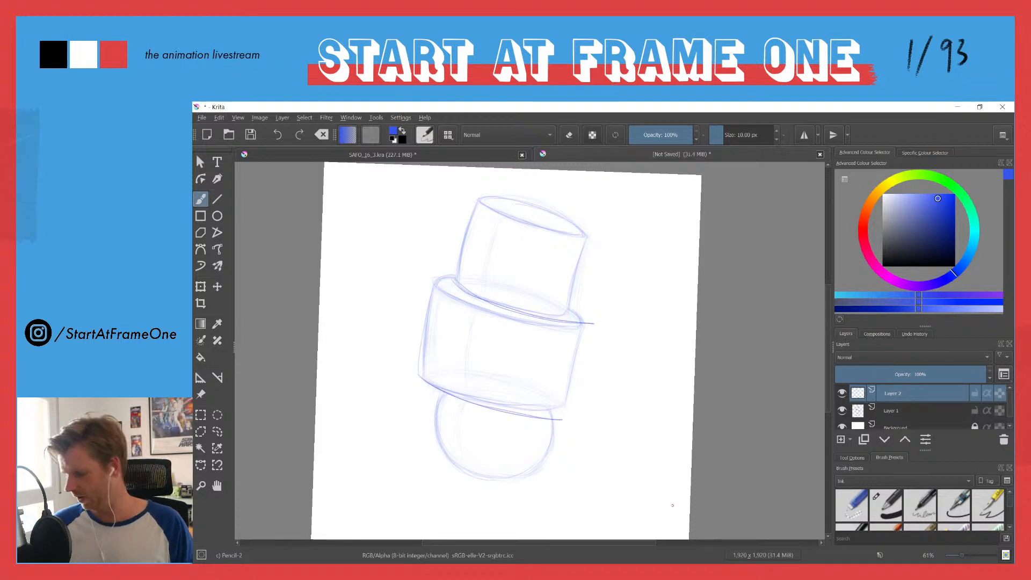
pyautogui.hotkey('ctrl', 'z')
pyautogui.hotkey('ctrl', 'z')
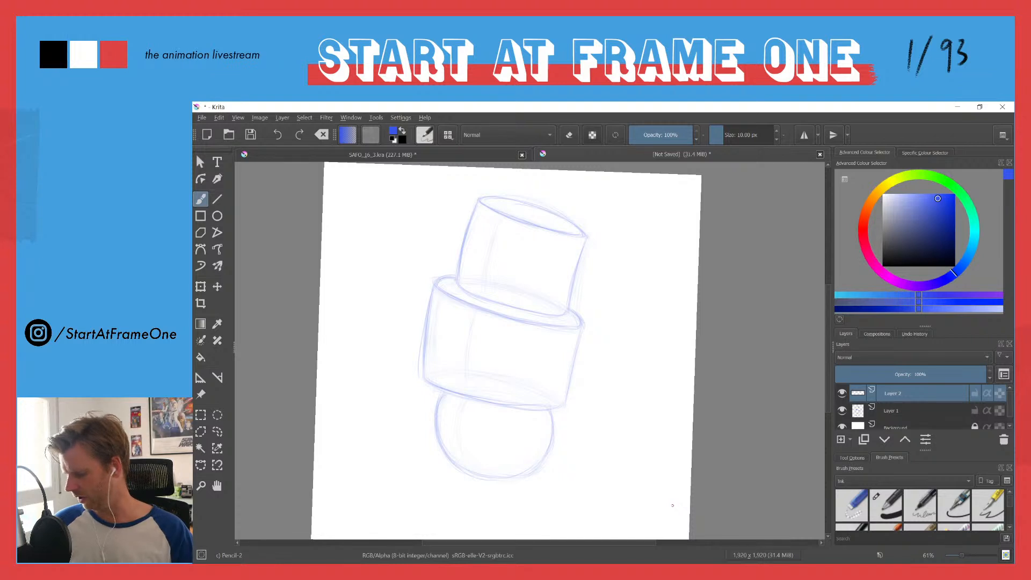
# Step: On Layer 1, draw a tilted three-section measuring line with tick marks alongside the left of the stacked figure
pyautogui.press('pagedown')
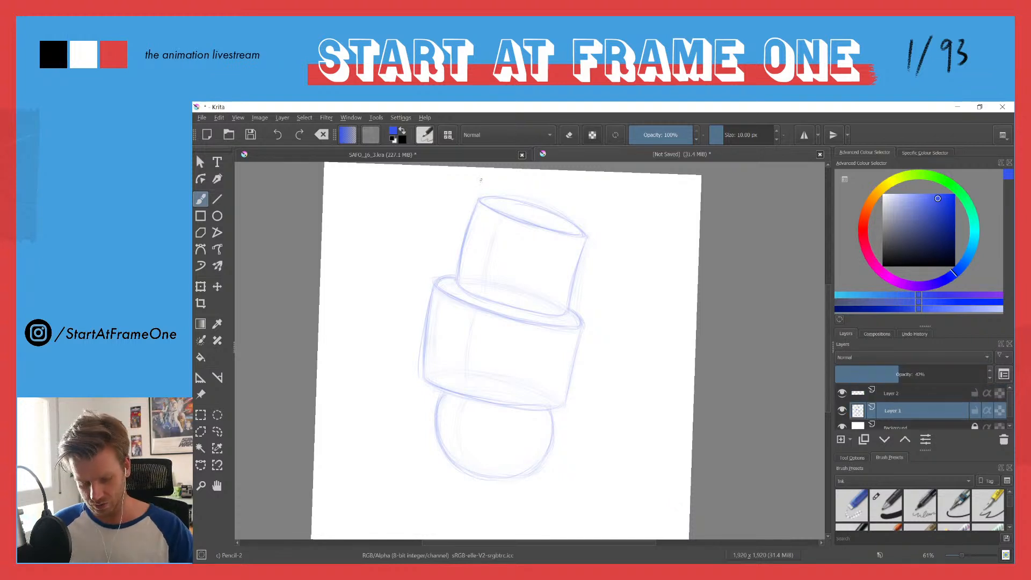
pyautogui.moveTo(436, 207); pyautogui.dragTo(400, 465)
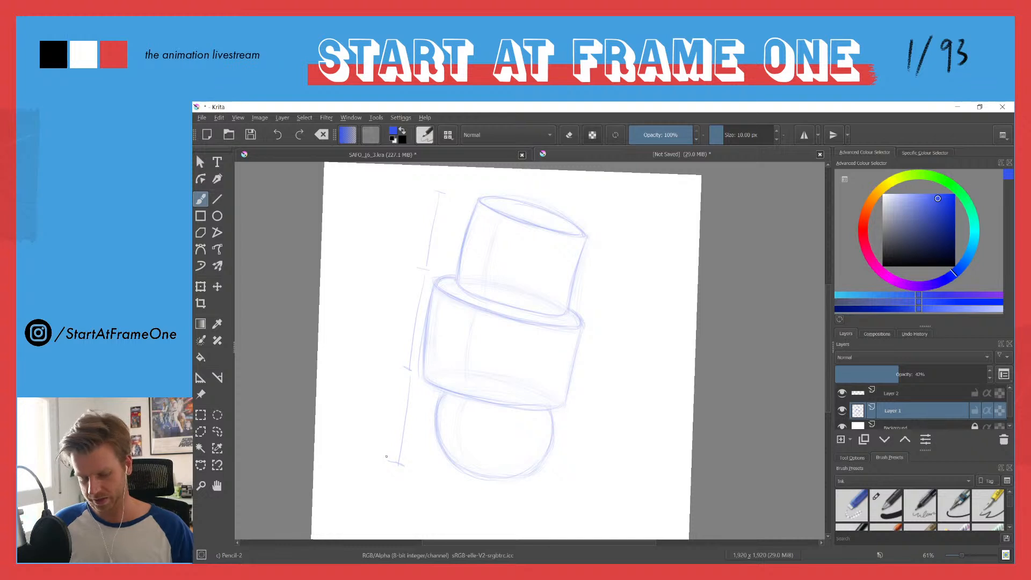
# Step: Lasso the measuring line beside the figure, clear it from Layer 1 and deselect
pyautogui.press('l')
pyautogui.moveTo(450, 178)
pyautogui.mouseDown()
pyautogui.moveTo(419, 337)
pyautogui.moveTo(415, 462)
pyautogui.moveTo(360, 406)
pyautogui.moveTo(408, 177)
pyautogui.mouseUp()
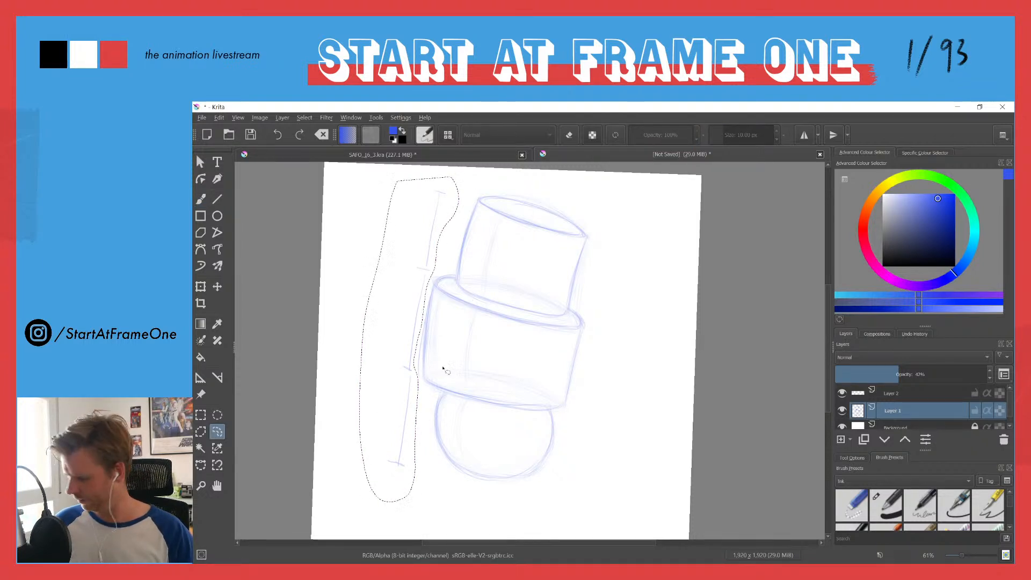
pyautogui.press('BackSpace')
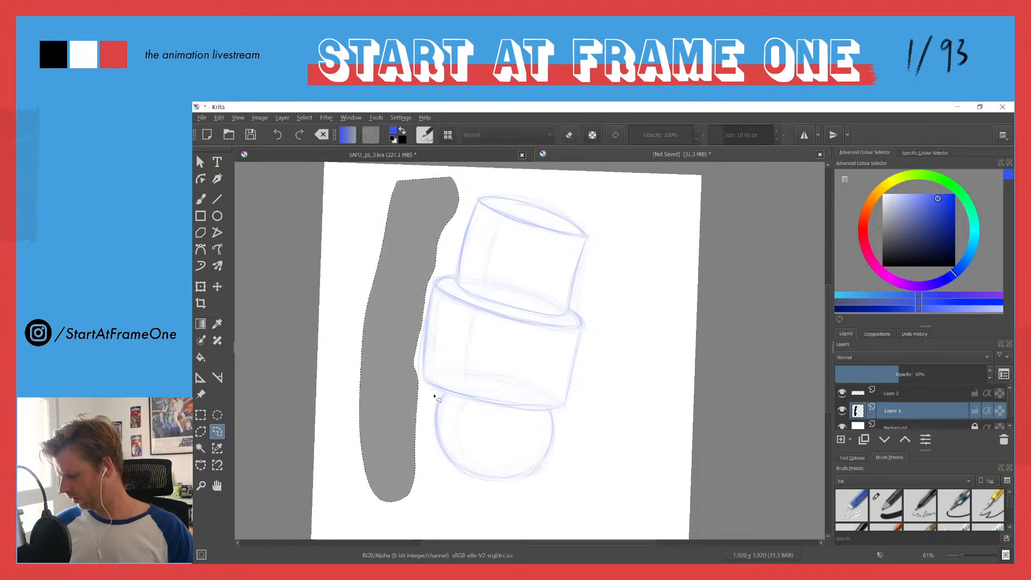
pyautogui.hotkey('ctrl', 'z')
pyautogui.press('Delete')
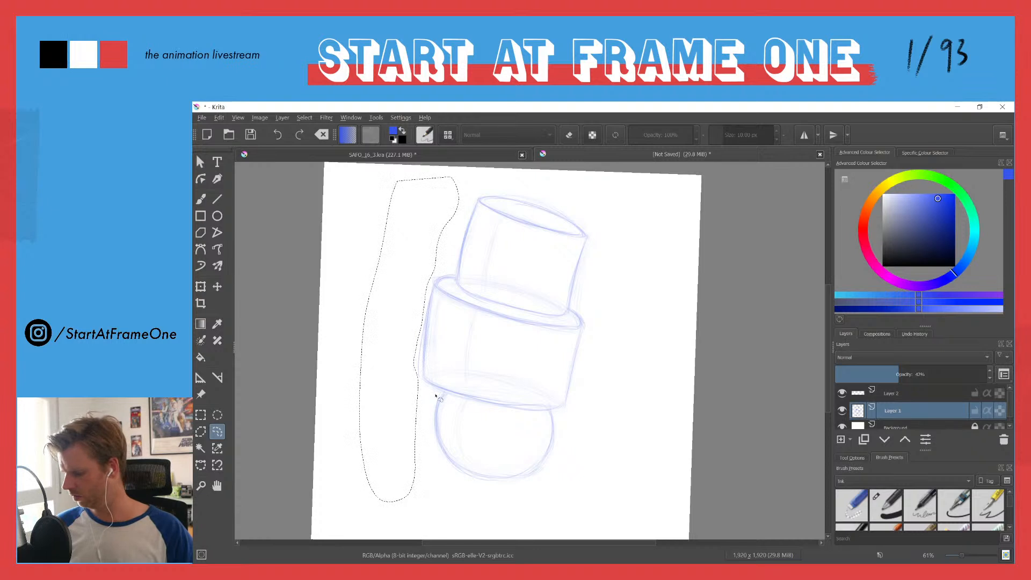
pyautogui.hotkey('ctrl', 'shift', 'a')
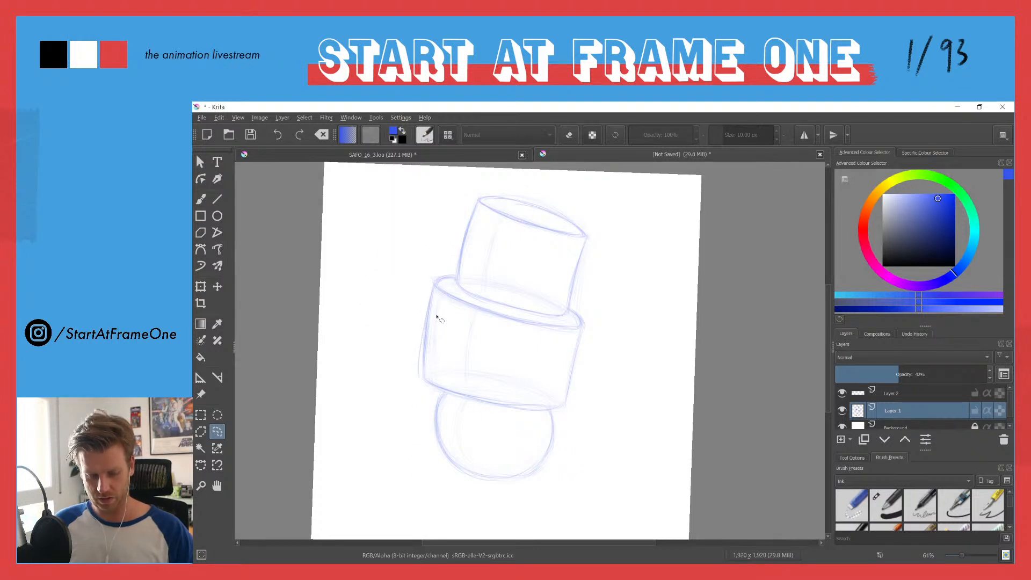
# Step: Move the whole Layer 1 sketch down and slightly left on the canvas
pyautogui.press('b')
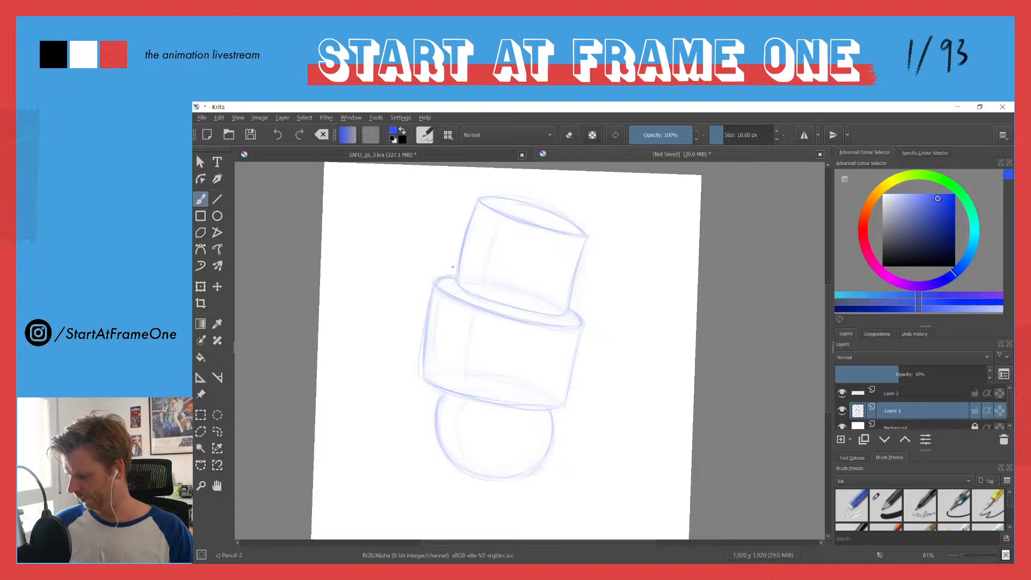
pyautogui.press('t')
pyautogui.moveTo(463, 238)
pyautogui.mouseDown()
pyautogui.moveTo(444, 301)
pyautogui.moveTo(437, 276)
pyautogui.moveTo(437, 285)
pyautogui.mouseUp()
# Step: Lasso the top part of the upper cylinder, shift it up and slightly right along the tilt, and deselect
pyautogui.press('l')
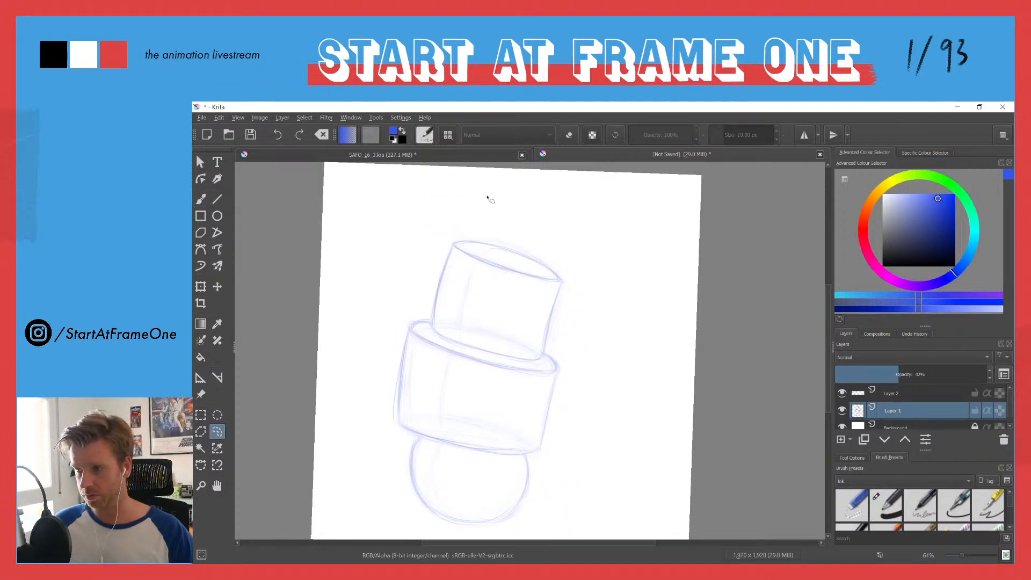
pyautogui.moveTo(559, 228)
pyautogui.mouseDown()
pyautogui.moveTo(598, 301)
pyautogui.moveTo(412, 279)
pyautogui.moveTo(470, 206)
pyautogui.mouseUp()
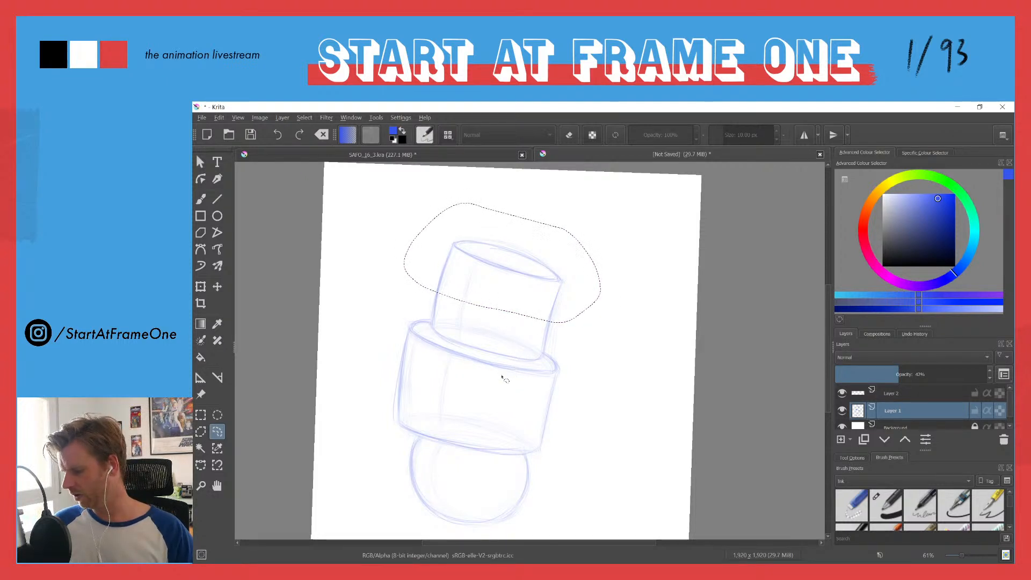
pyautogui.press('t')
pyautogui.moveTo(451, 259); pyautogui.dragTo(469, 199)
pyautogui.press('b')
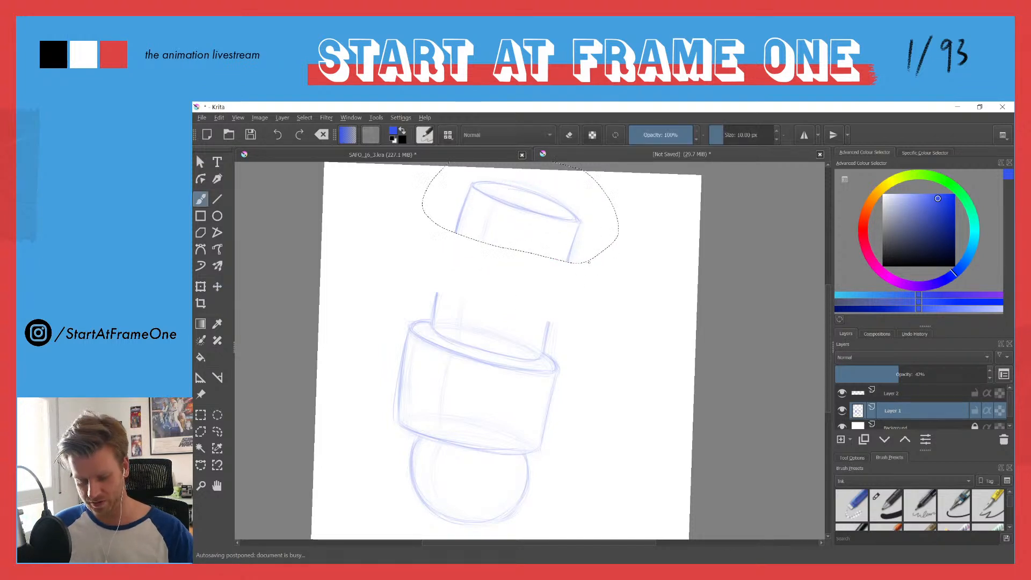
pyautogui.hotkey('ctrl', 'shift', 'a')
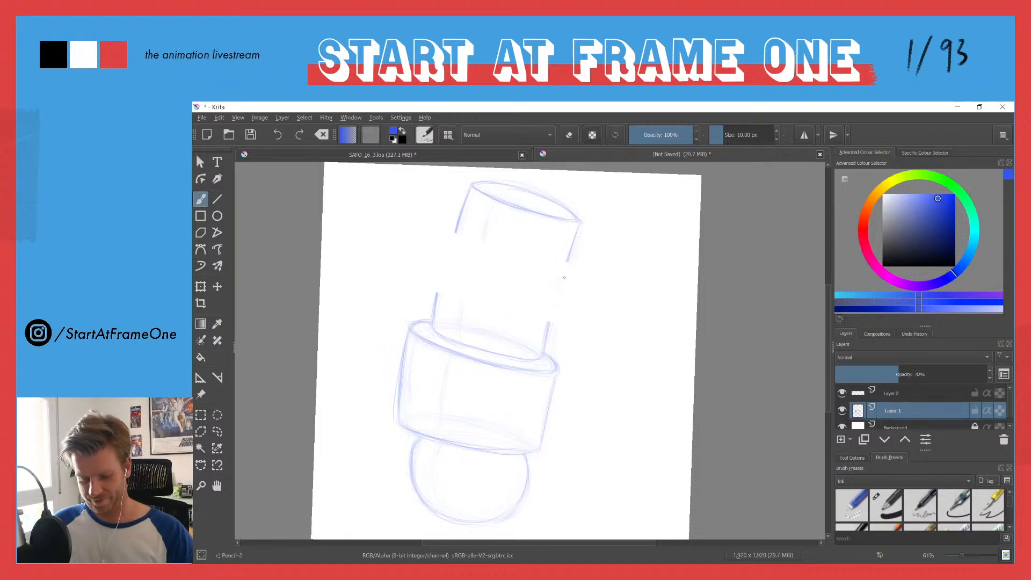
# Step: Redraw both sides of the upper cylinder in pencil to bridge the gaps between its raised top and its base
pyautogui.moveTo(568, 260); pyautogui.dragTo(557, 290)
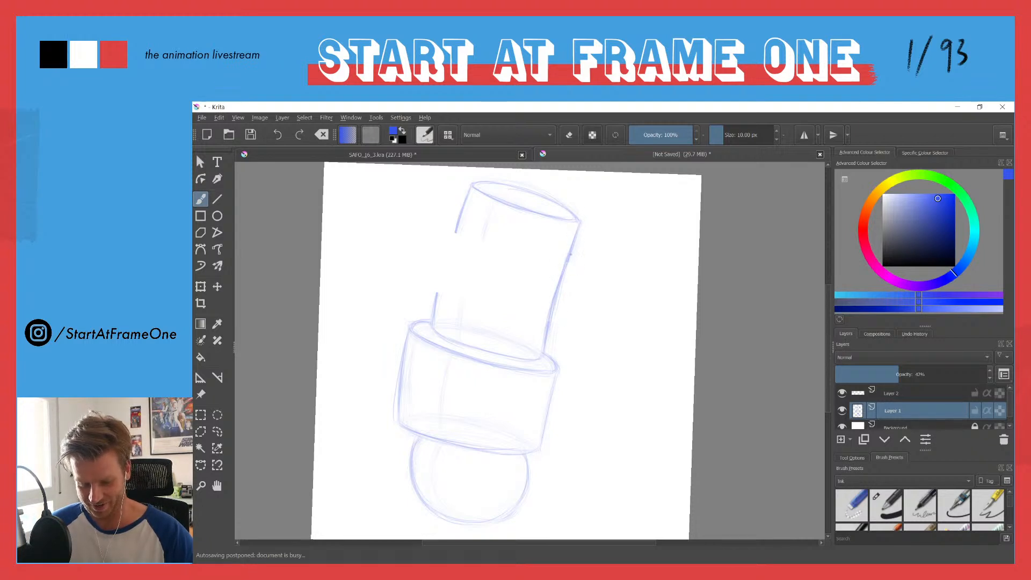
pyautogui.moveTo(466, 203); pyautogui.dragTo(440, 287)
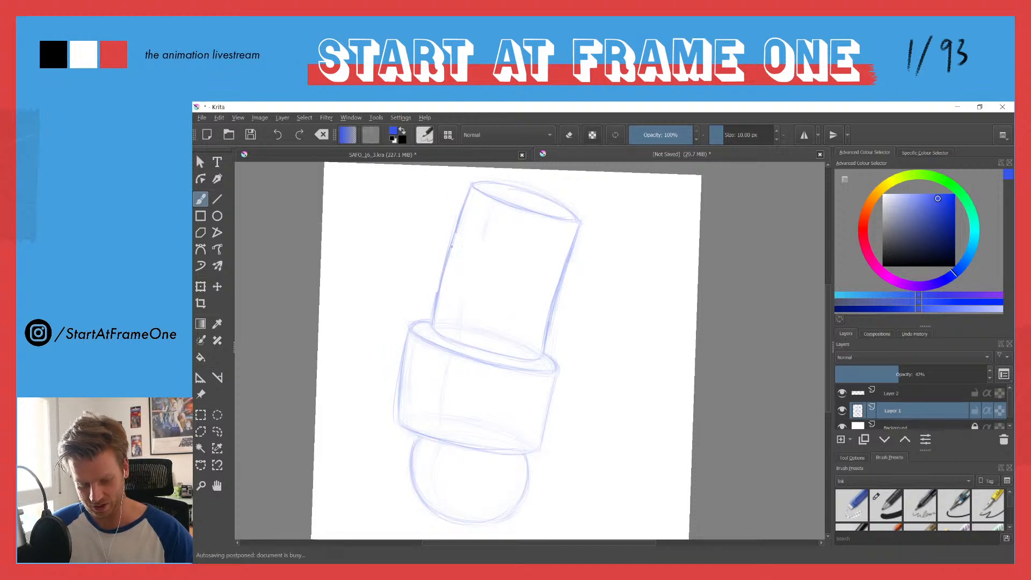
pyautogui.moveTo(571, 252); pyautogui.dragTo(549, 345)
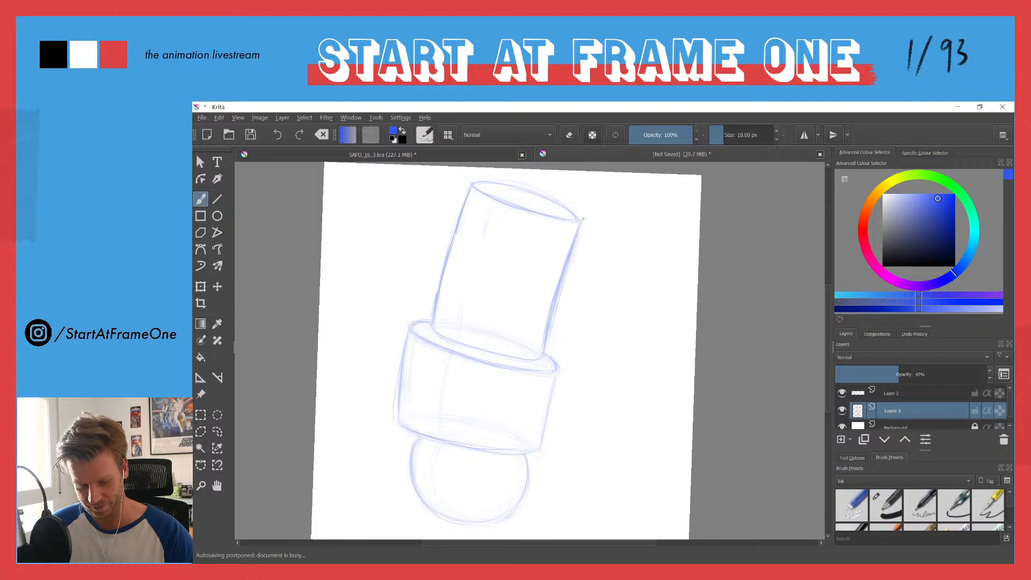
# Step: Clean up the inner edge of the upper cylinder's right side with an eraser of about 65 px
pyautogui.press('e')
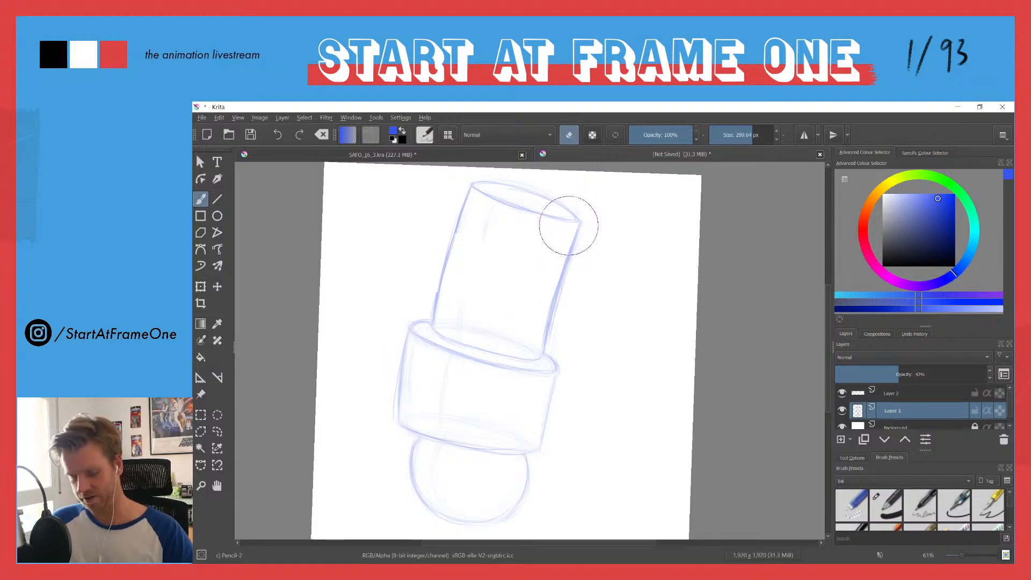
pyautogui.keyDown('shift'); pyautogui.moveTo(567, 231); pyautogui.dragTo(392, 227); pyautogui.keyUp('shift')
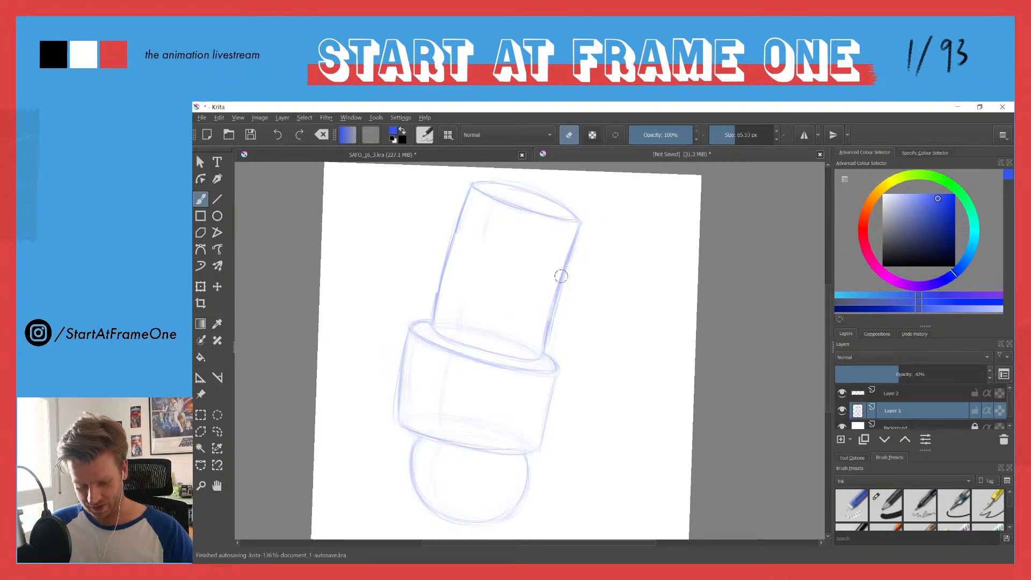
pyautogui.moveTo(541, 340); pyautogui.dragTo(562, 273)
pyautogui.press('e')
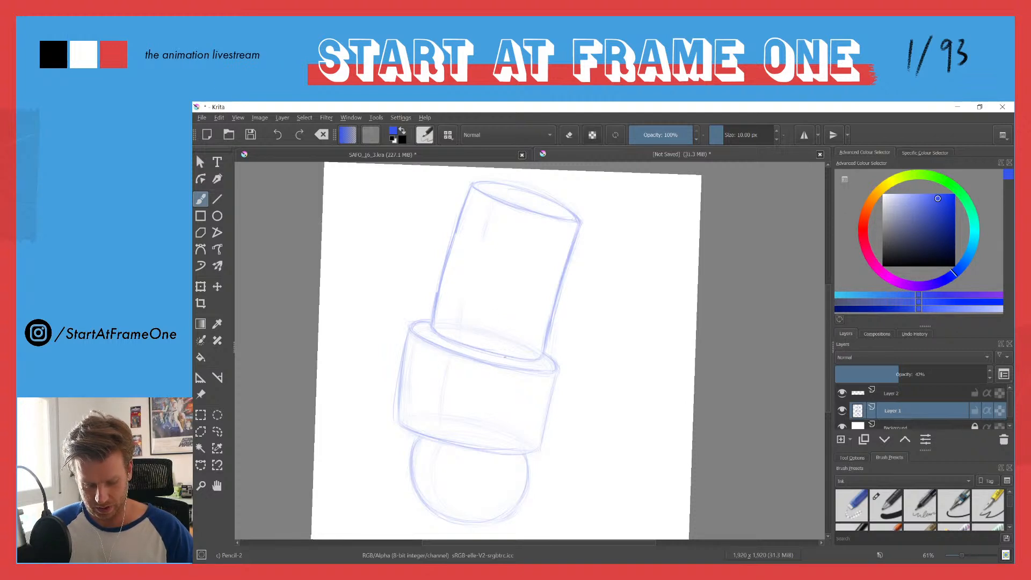
# Step: Try a slanted stroke inside the lower cylinder's left side, undo it and make Layer 2 active
pyautogui.moveTo(411, 349); pyautogui.dragTo(415, 411)
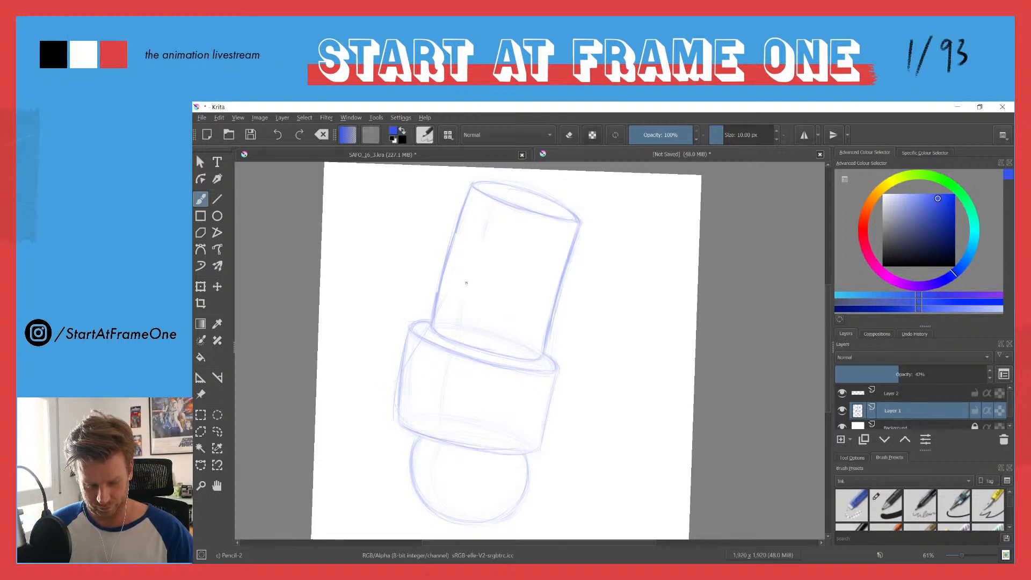
pyautogui.hotkey('ctrl', 'z')
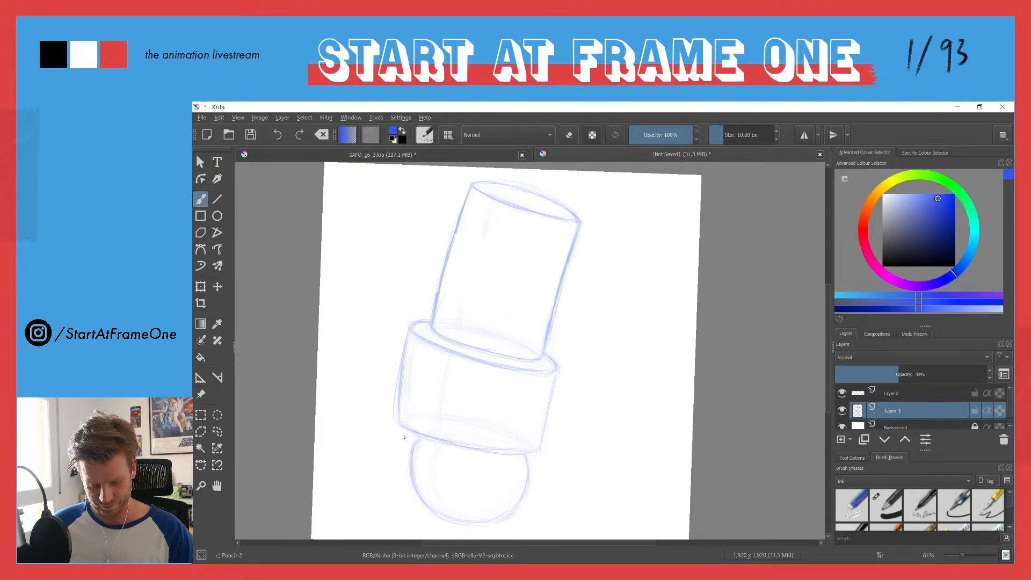
pyautogui.press('pageup')
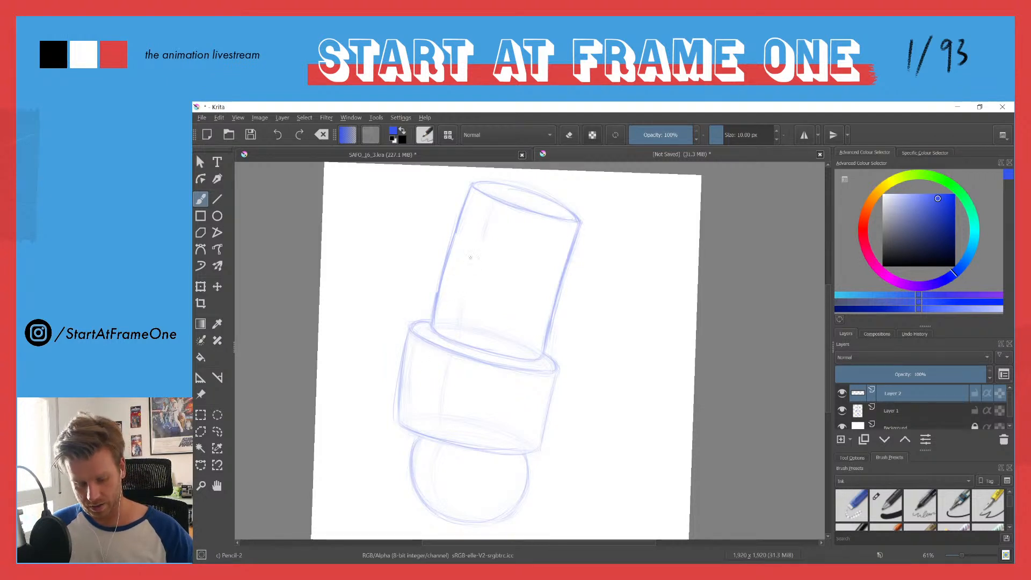
# Step: Sketch a small nose-bridge shape with two descending sides on the upper cylinder, plus a curved line across the cylinder
pyautogui.moveTo(468, 261)
pyautogui.mouseDown()
pyautogui.moveTo(481, 265)
pyautogui.moveTo(469, 263)
pyautogui.moveTo(455, 332)
pyautogui.mouseUp()
pyautogui.moveTo(454, 277); pyautogui.dragTo(425, 346)
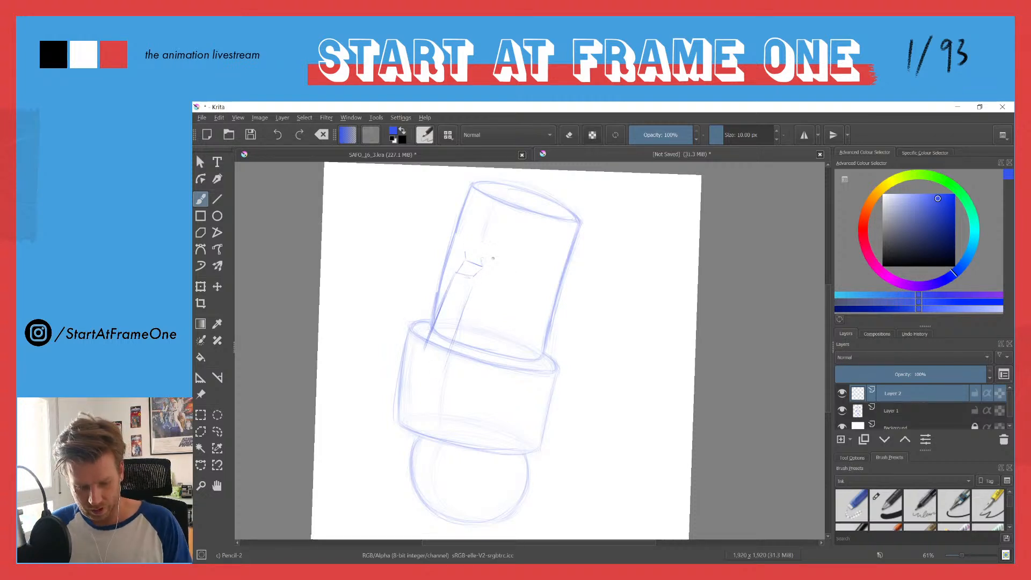
pyautogui.moveTo(485, 260); pyautogui.dragTo(563, 275)
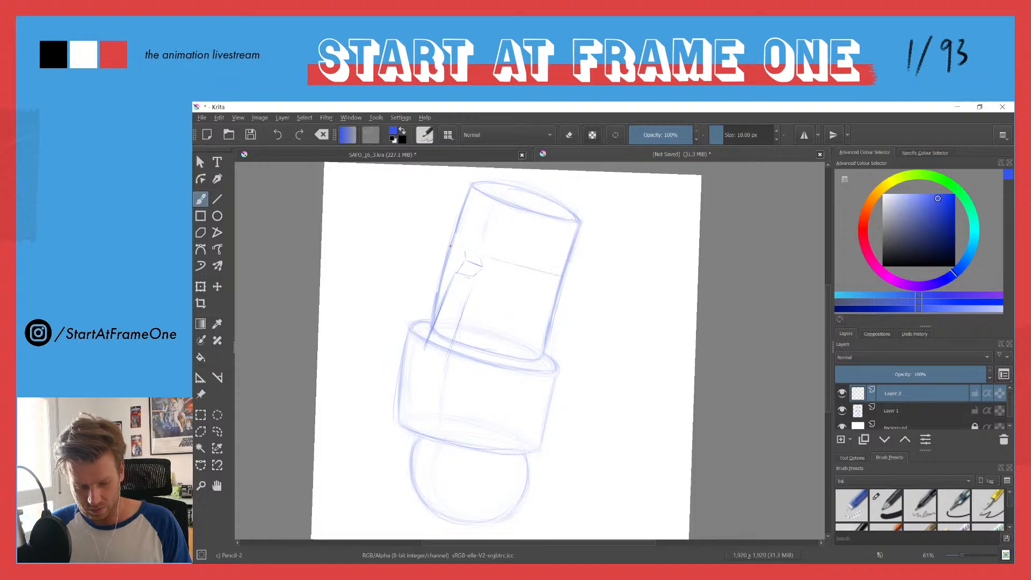
pyautogui.moveTo(457, 243)
pyautogui.mouseDown()
pyautogui.moveTo(545, 268)
pyautogui.moveTo(453, 238)
pyautogui.moveTo(542, 265)
pyautogui.mouseUp()
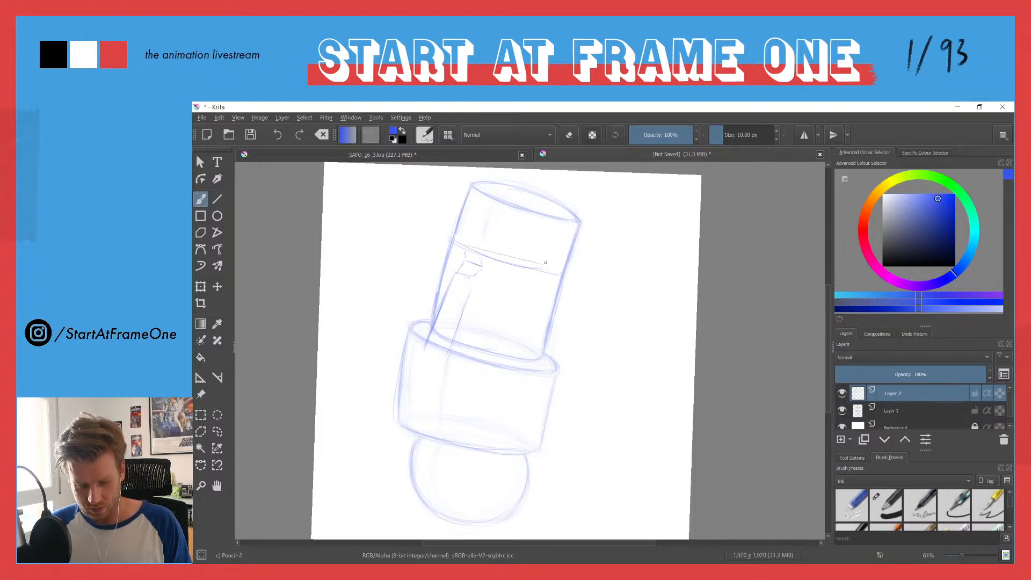
# Step: Add a pointed bump on the upper cylinder's left edge and reinforce the curved line wrapping across it
pyautogui.moveTo(459, 222)
pyautogui.mouseDown()
pyautogui.moveTo(443, 233)
pyautogui.moveTo(462, 248)
pyautogui.moveTo(441, 273)
pyautogui.moveTo(446, 263)
pyautogui.mouseUp()
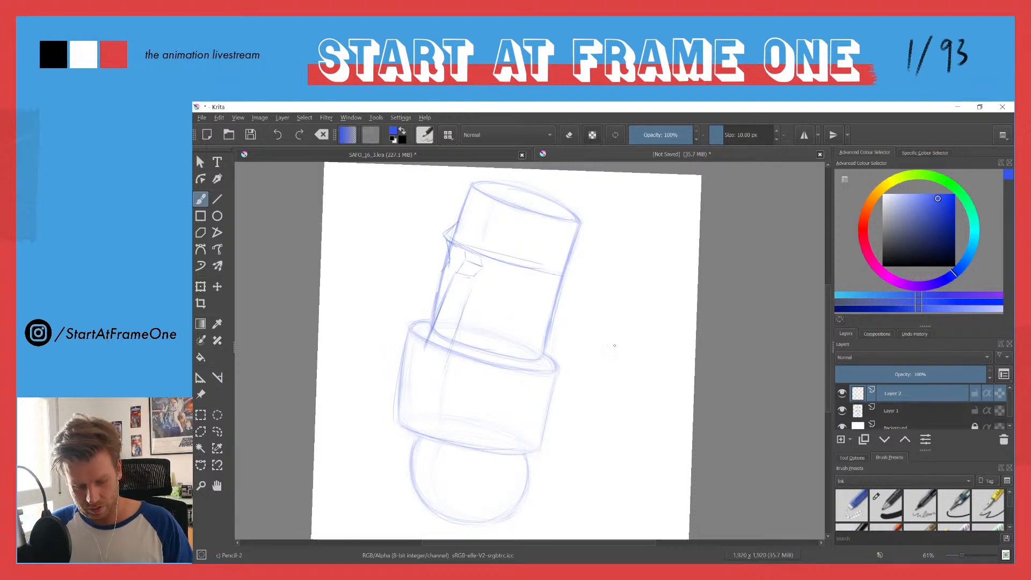
pyautogui.moveTo(454, 246); pyautogui.dragTo(567, 268)
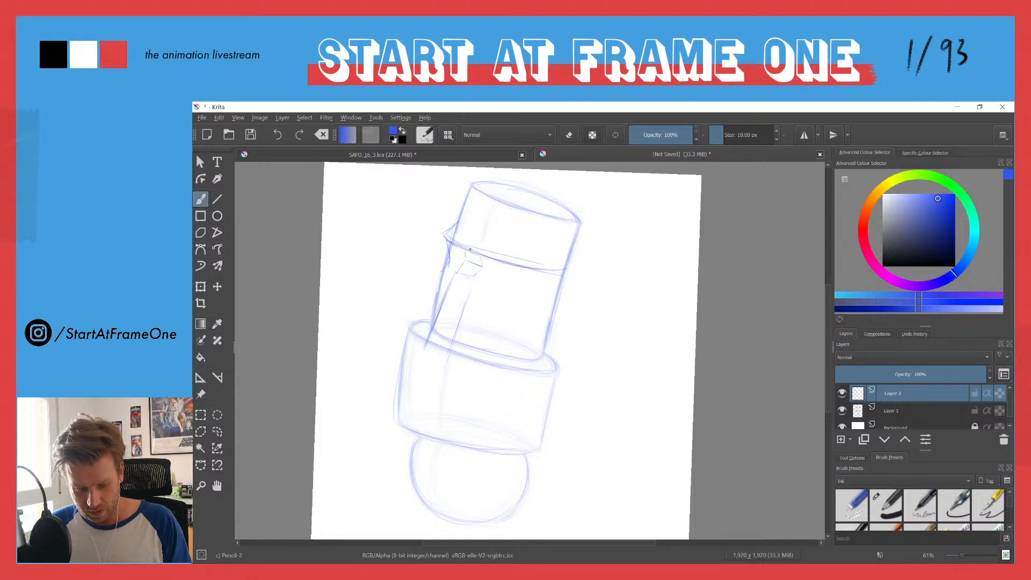
pyautogui.moveTo(462, 247)
pyautogui.mouseDown()
pyautogui.moveTo(512, 268)
pyautogui.moveTo(493, 262)
pyautogui.moveTo(559, 274)
pyautogui.moveTo(470, 252)
pyautogui.moveTo(561, 278)
pyautogui.mouseUp()
pyautogui.moveTo(455, 245); pyautogui.dragTo(545, 272)
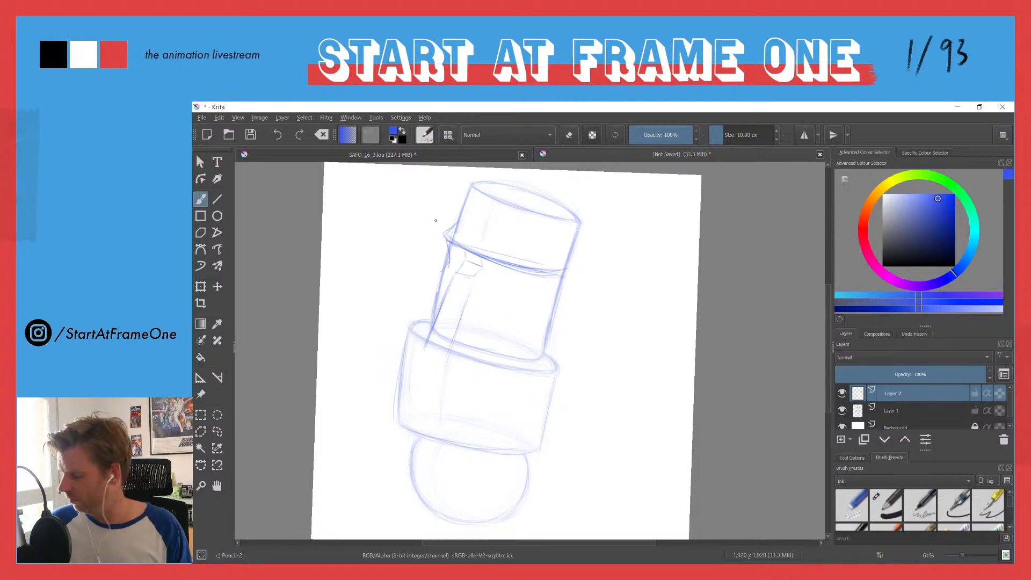
# Step: Lasso the trial facial lines on Layer 2, clear them and deselect
pyautogui.press('l')
pyautogui.moveTo(438, 214)
pyautogui.mouseDown()
pyautogui.moveTo(557, 241)
pyautogui.moveTo(583, 330)
pyautogui.moveTo(434, 446)
pyautogui.moveTo(389, 336)
pyautogui.moveTo(373, 248)
pyautogui.mouseUp()
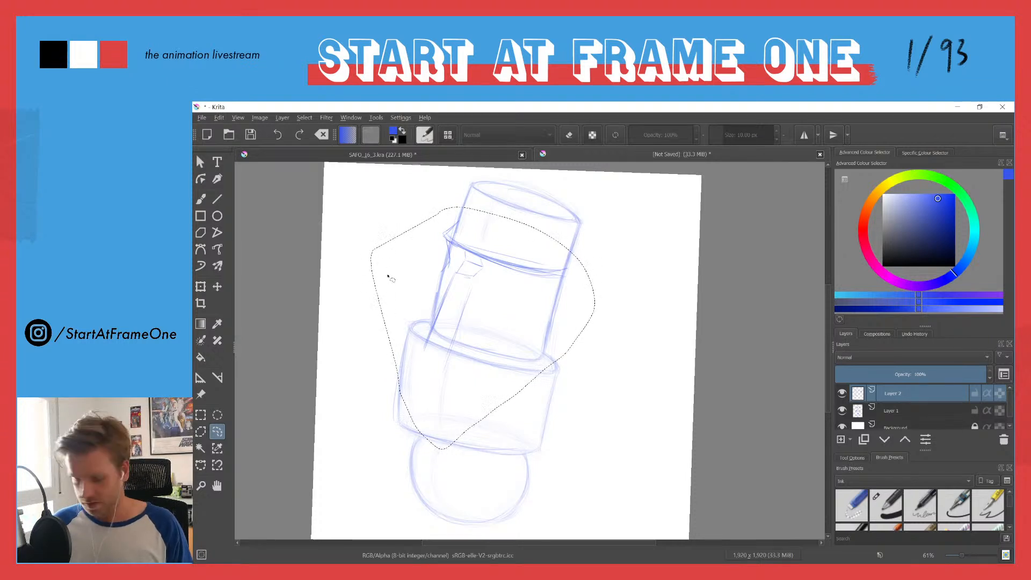
pyautogui.press('Delete')
pyautogui.hotkey('ctrl', 'shift', 'a')
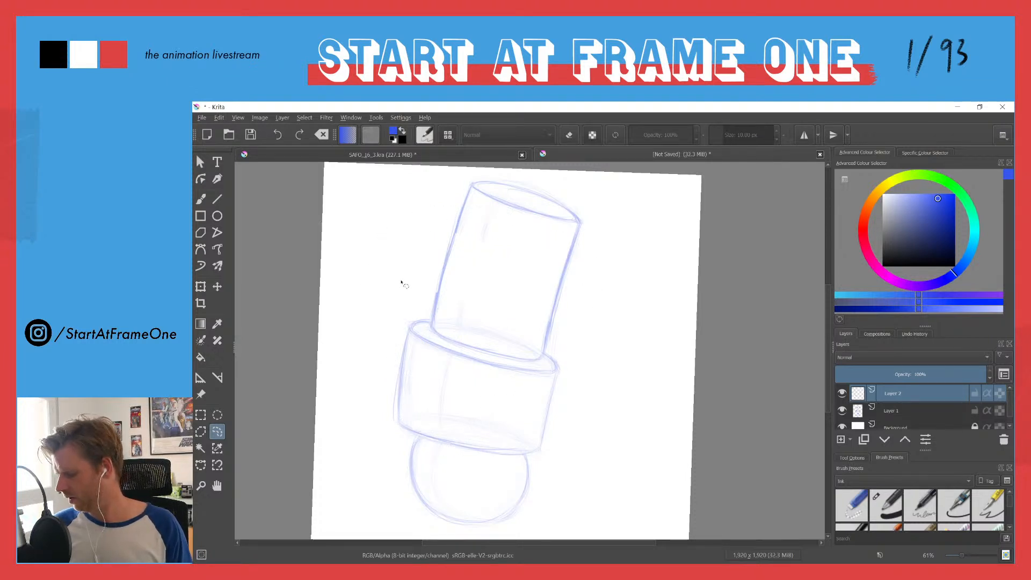
# Step: Draw a light curved contour line around the upper cylinder, roughly a third of the way down
pyautogui.press('b')
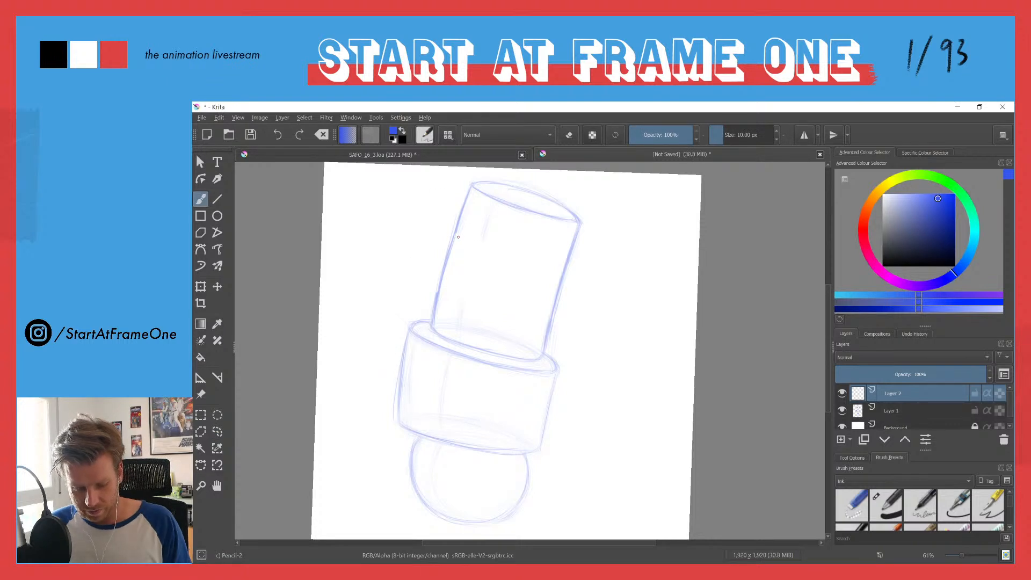
pyautogui.moveTo(465, 245); pyautogui.dragTo(564, 268)
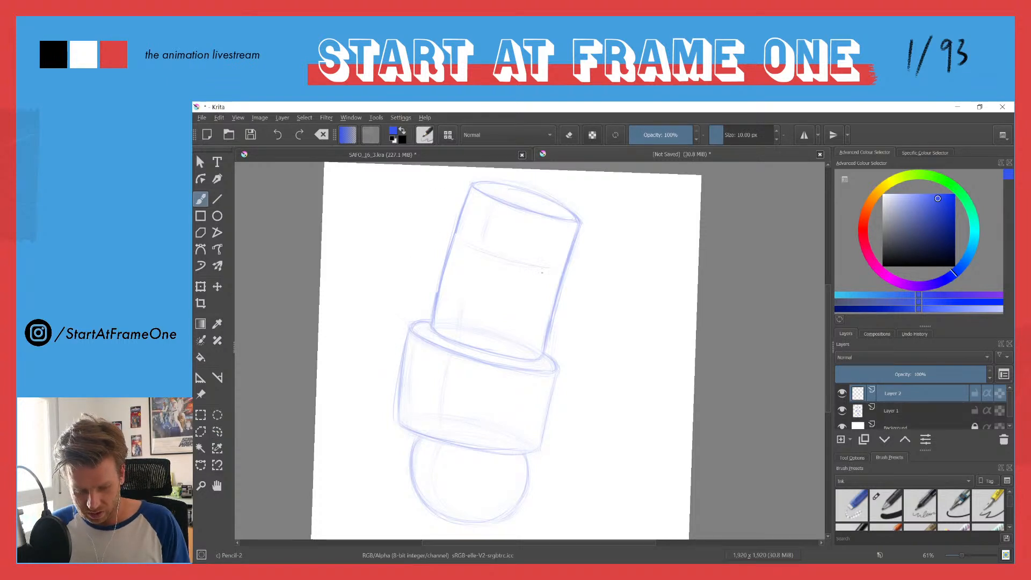
pyautogui.moveTo(462, 239); pyautogui.dragTo(519, 260)
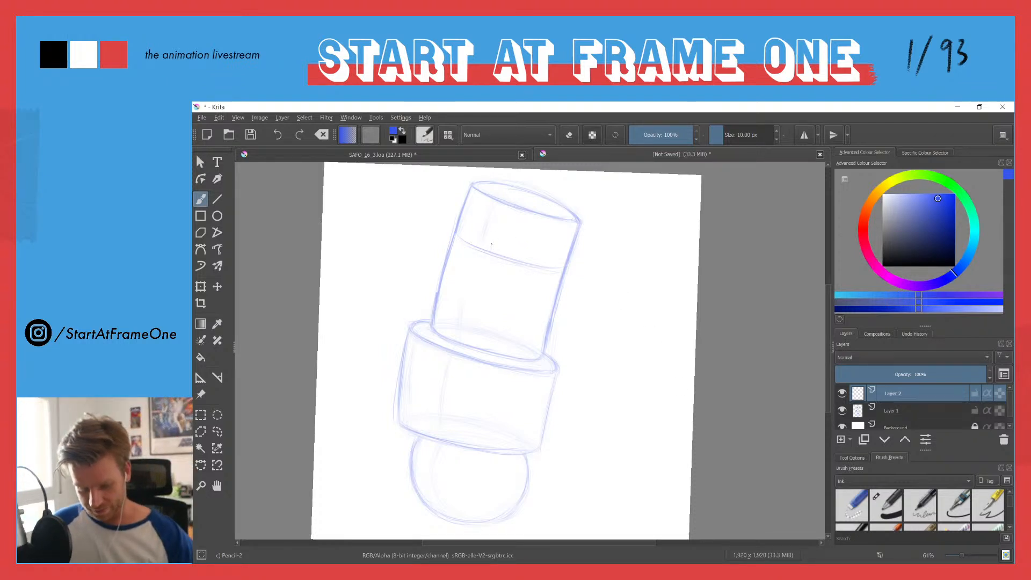
# Step: Sketch a small nose bridge over the contour line's left part, with two sides descending past the lower cylinder's rim
pyautogui.moveTo(466, 231)
pyautogui.mouseDown()
pyautogui.moveTo(493, 241)
pyautogui.moveTo(466, 232)
pyautogui.moveTo(493, 243)
pyautogui.moveTo(468, 241)
pyautogui.moveTo(469, 229)
pyautogui.moveTo(474, 266)
pyautogui.moveTo(487, 259)
pyautogui.moveTo(464, 252)
pyautogui.moveTo(479, 266)
pyautogui.moveTo(457, 255)
pyautogui.moveTo(487, 244)
pyautogui.mouseUp()
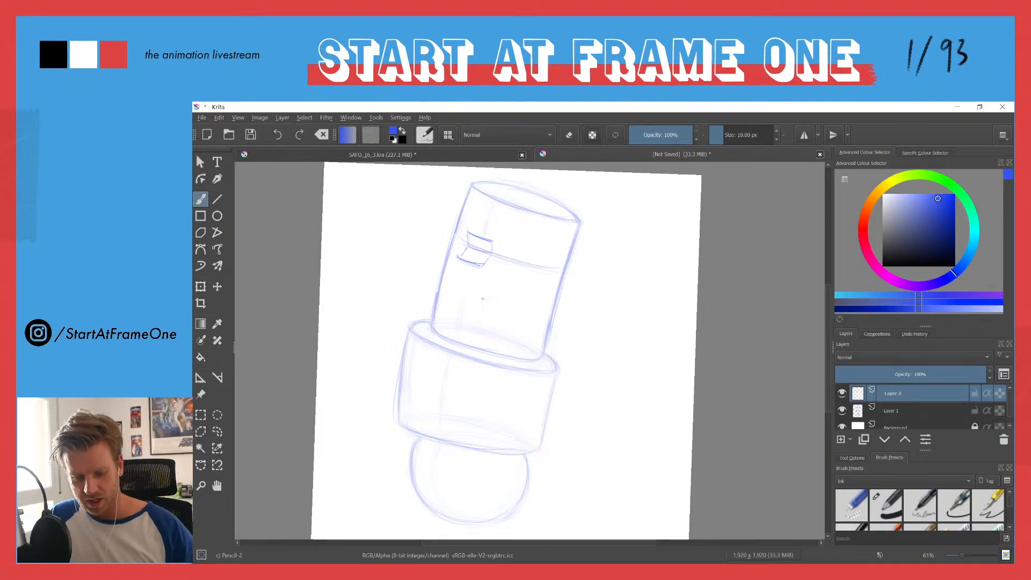
pyautogui.moveTo(478, 276); pyautogui.dragTo(457, 365)
pyautogui.moveTo(452, 274); pyautogui.dragTo(422, 348)
pyautogui.moveTo(452, 272); pyautogui.dragTo(425, 338)
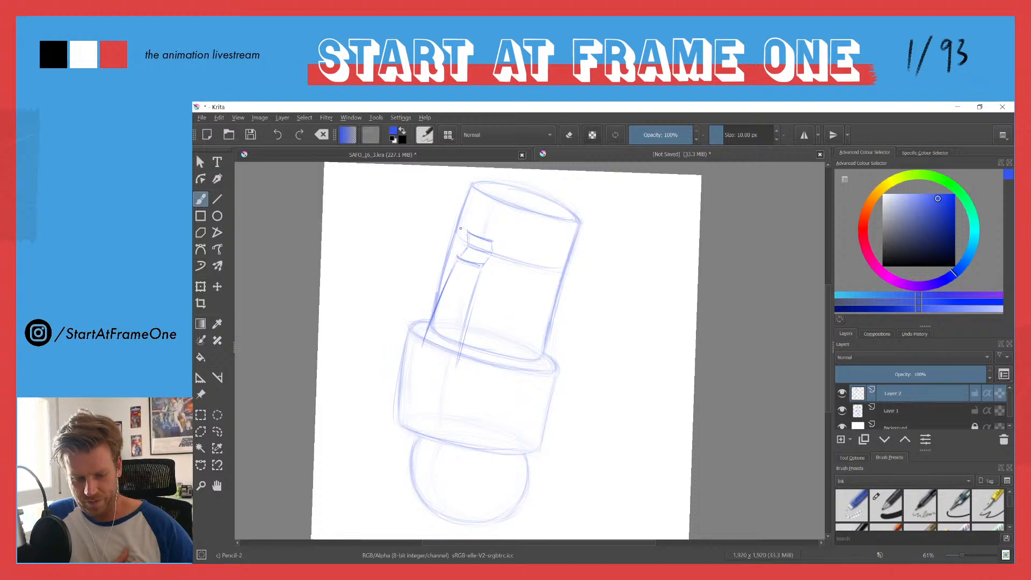
# Step: Sketch a projecting brow ridge across the upper cylinder and an angular face profile descending from its left end
pyautogui.moveTo(468, 233); pyautogui.dragTo(501, 245)
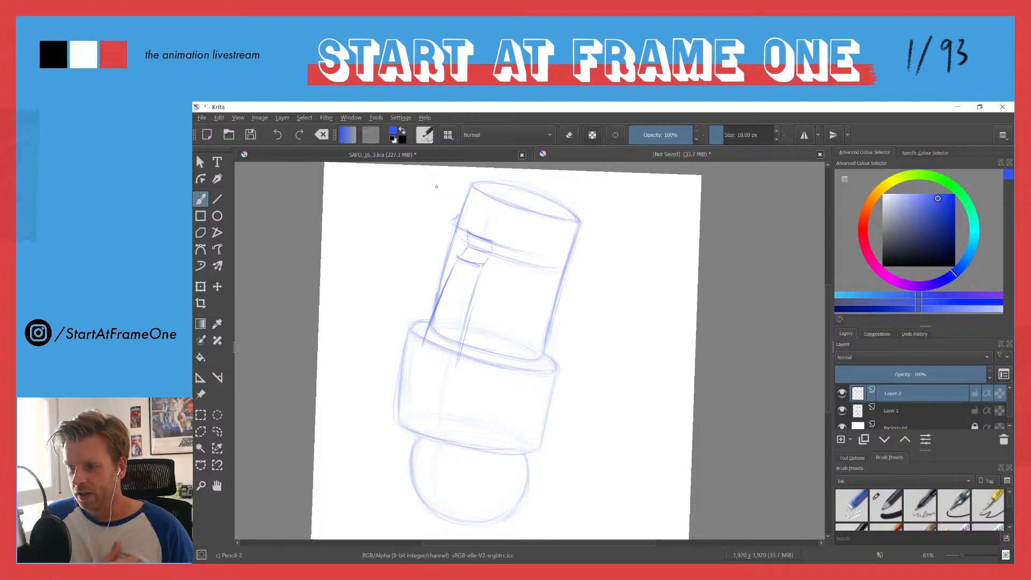
pyautogui.moveTo(450, 225); pyautogui.dragTo(537, 253)
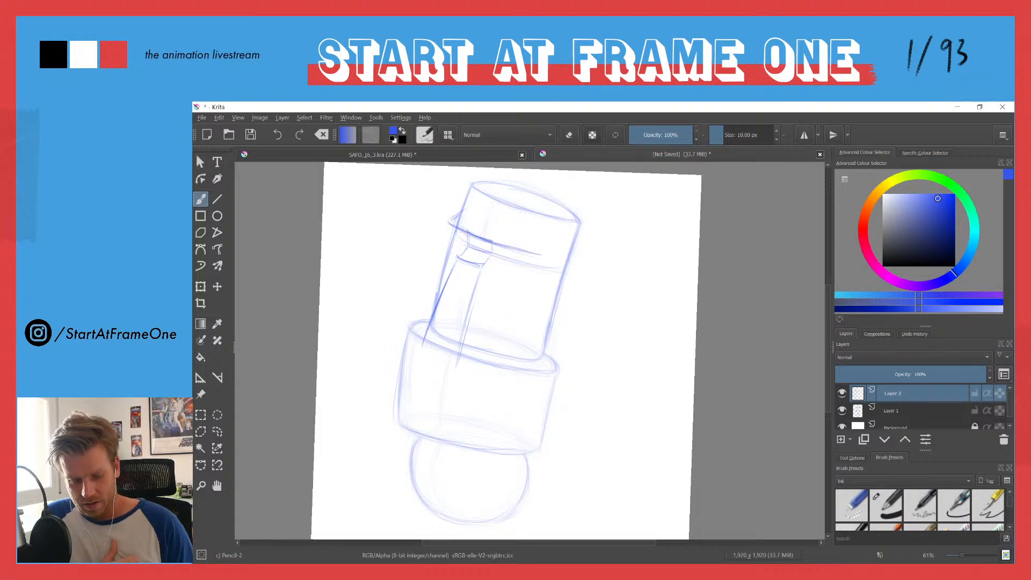
pyautogui.moveTo(450, 223); pyautogui.dragTo(434, 312)
pyautogui.moveTo(454, 245); pyautogui.dragTo(438, 270)
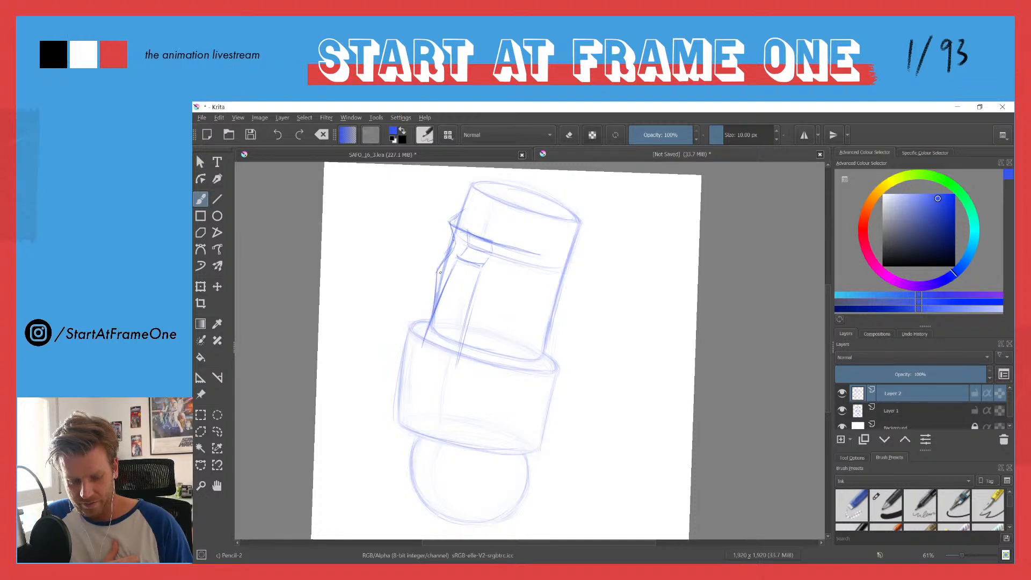
# Step: Sketch a broad, bulbous nose tip over the lower cylinder's rim, with a curved underside and a rounded right nostril wing
pyautogui.moveTo(426, 327)
pyautogui.mouseDown()
pyautogui.moveTo(403, 356)
pyautogui.moveTo(434, 388)
pyautogui.mouseUp()
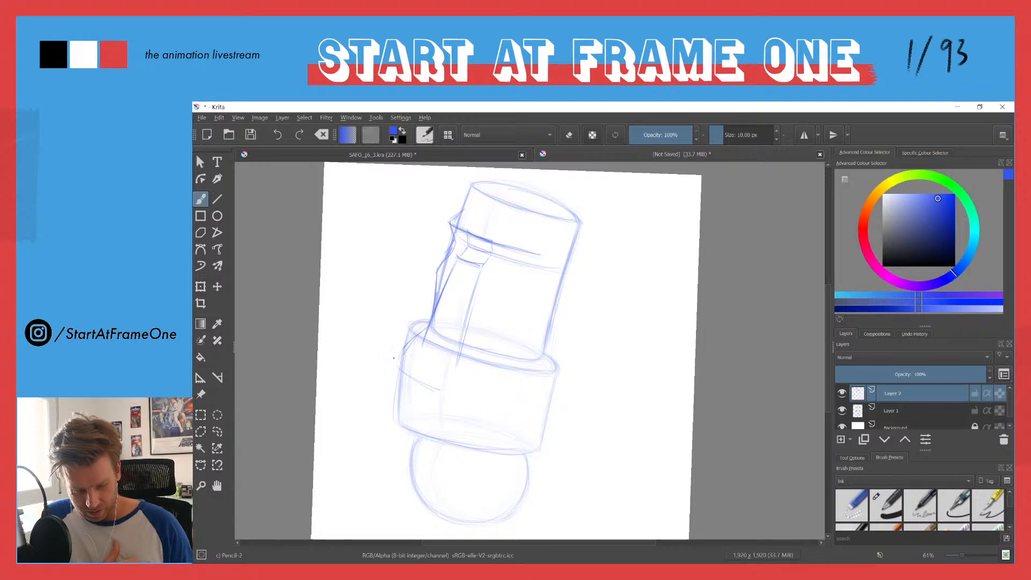
pyautogui.moveTo(423, 390)
pyautogui.mouseDown()
pyautogui.moveTo(470, 391)
pyautogui.moveTo(480, 382)
pyautogui.mouseUp()
pyautogui.moveTo(394, 357); pyautogui.dragTo(489, 379)
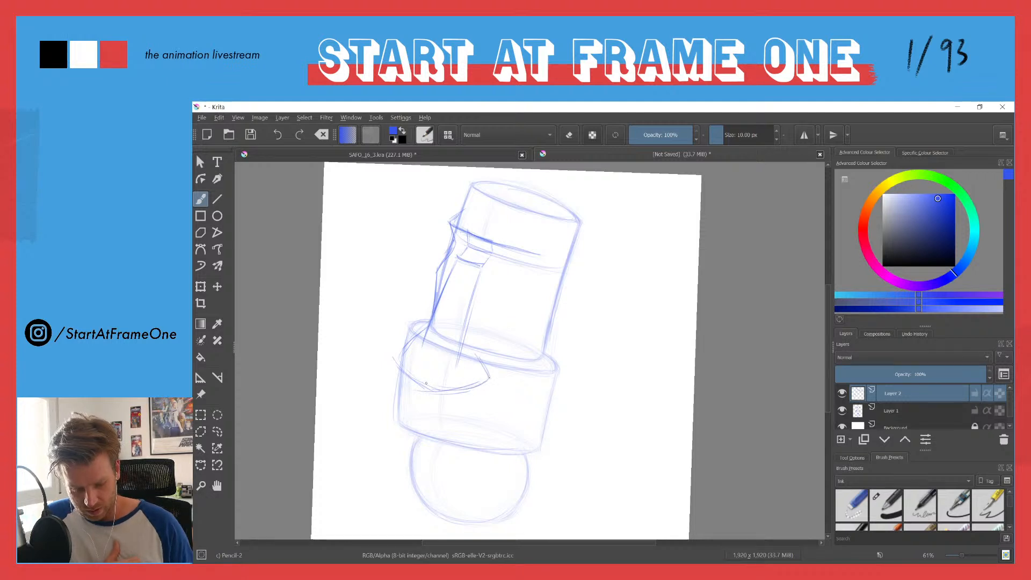
pyautogui.moveTo(398, 354)
pyautogui.mouseDown()
pyautogui.moveTo(428, 388)
pyautogui.moveTo(488, 378)
pyautogui.mouseUp()
pyautogui.moveTo(434, 317)
pyautogui.mouseDown()
pyautogui.moveTo(403, 379)
pyautogui.moveTo(397, 356)
pyautogui.moveTo(477, 380)
pyautogui.moveTo(442, 391)
pyautogui.moveTo(476, 386)
pyautogui.mouseUp()
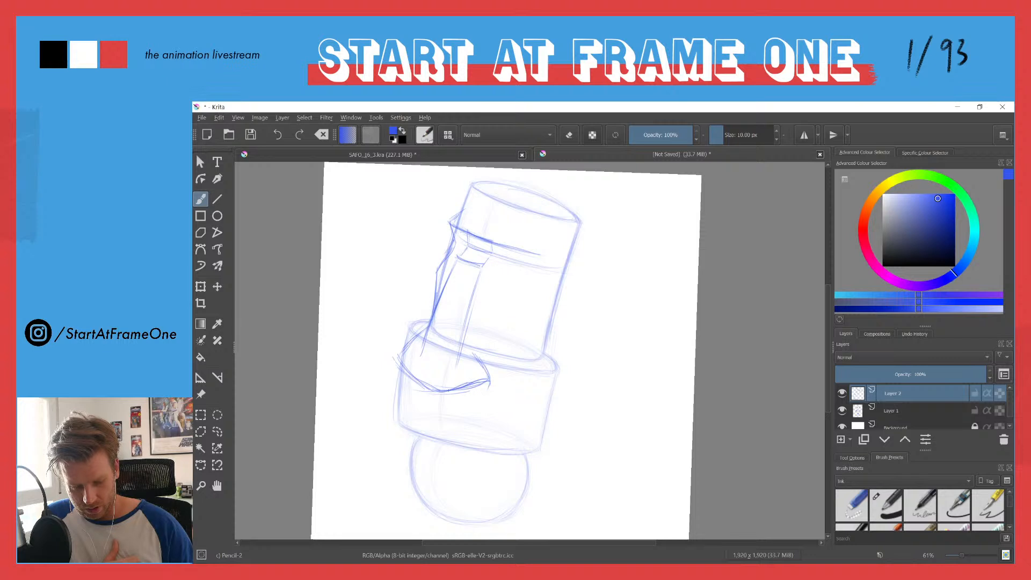
# Step: Reinforce the nose tip's outline along its left curve, underside and right nostril corner
pyautogui.moveTo(418, 336)
pyautogui.mouseDown()
pyautogui.moveTo(397, 365)
pyautogui.moveTo(433, 400)
pyautogui.moveTo(489, 380)
pyautogui.moveTo(433, 396)
pyautogui.mouseUp()
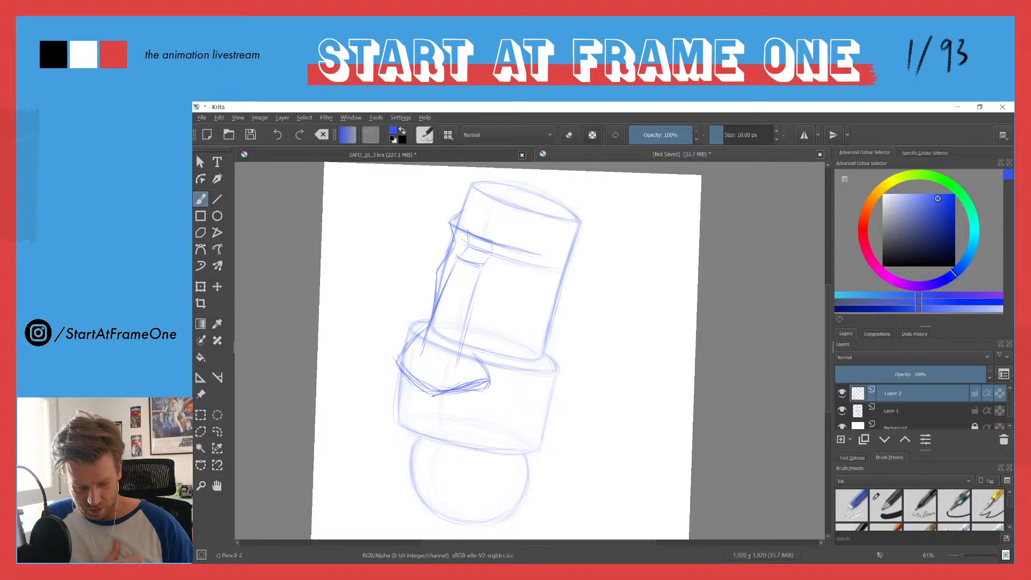
pyautogui.moveTo(481, 363); pyautogui.dragTo(489, 378)
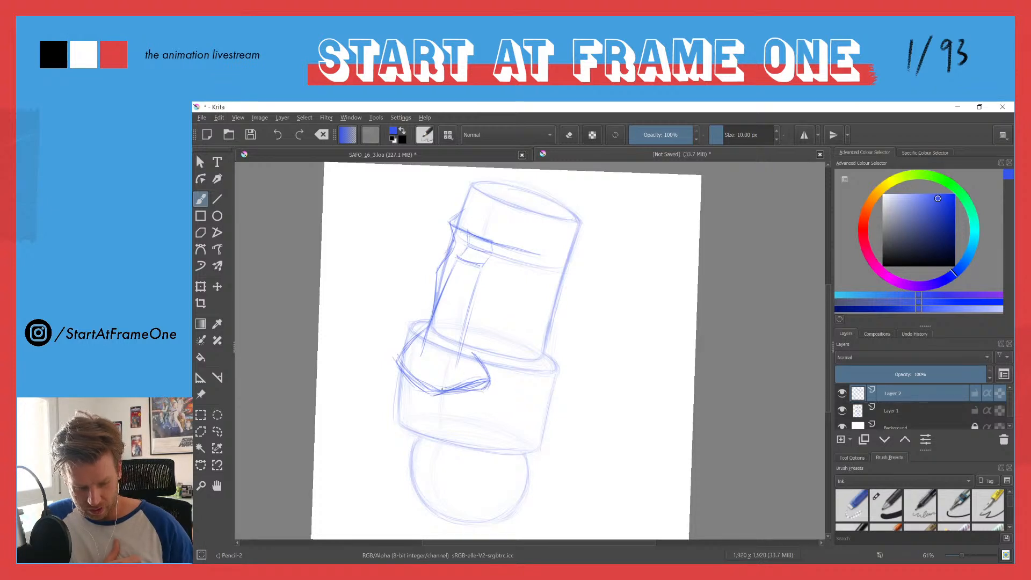
pyautogui.moveTo(404, 372); pyautogui.dragTo(436, 394)
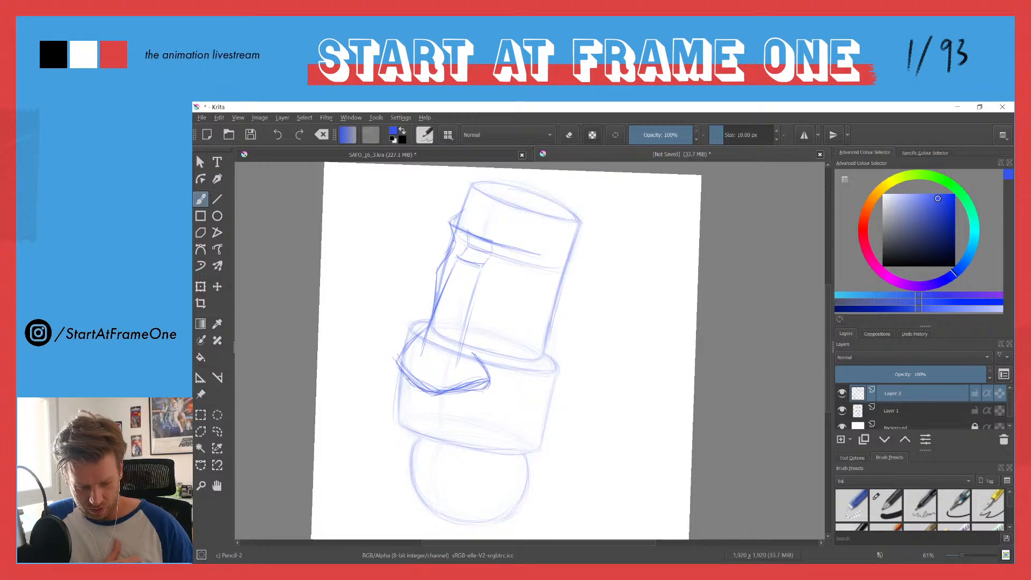
pyautogui.moveTo(397, 353)
pyautogui.mouseDown()
pyautogui.moveTo(404, 368)
pyautogui.moveTo(429, 328)
pyautogui.mouseUp()
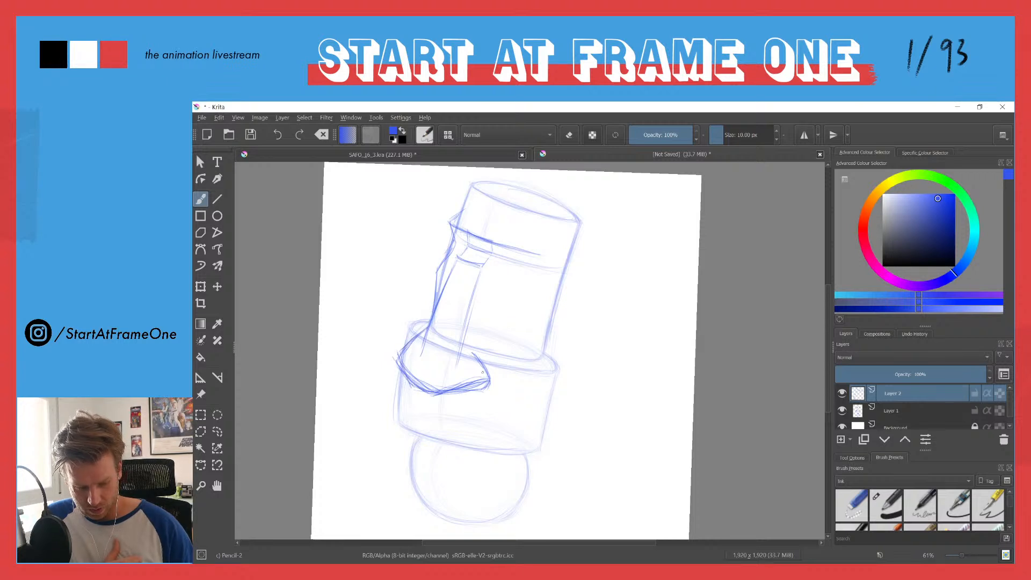
pyautogui.moveTo(471, 382)
pyautogui.mouseDown()
pyautogui.moveTo(447, 389)
pyautogui.moveTo(487, 386)
pyautogui.mouseUp()
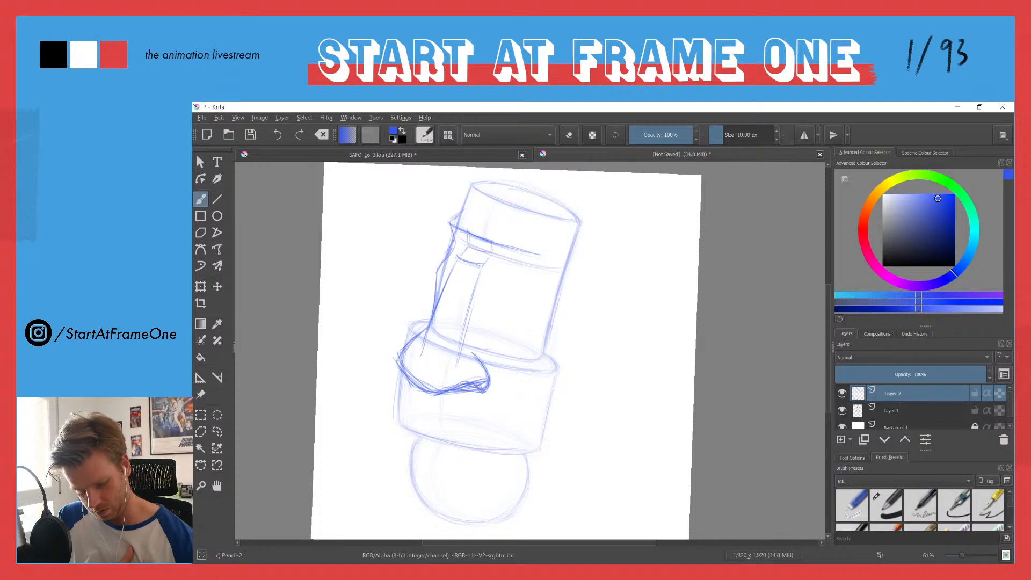
pyautogui.moveTo(425, 331); pyautogui.dragTo(399, 356)
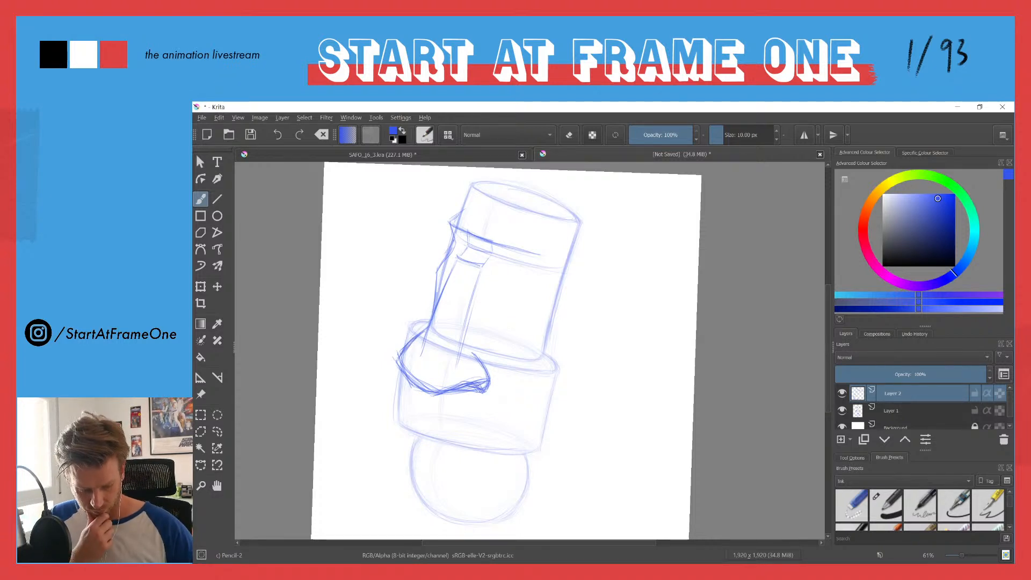
# Step: Darken the left face profile from brow to nose and retrace the left side of the nose bridge
pyautogui.moveTo(435, 284); pyautogui.dragTo(427, 329)
pyautogui.moveTo(456, 246); pyautogui.dragTo(438, 270)
pyautogui.moveTo(452, 225); pyautogui.dragTo(455, 244)
pyautogui.moveTo(466, 206)
pyautogui.mouseDown()
pyautogui.moveTo(450, 222)
pyautogui.moveTo(453, 246)
pyautogui.moveTo(432, 288)
pyautogui.mouseUp()
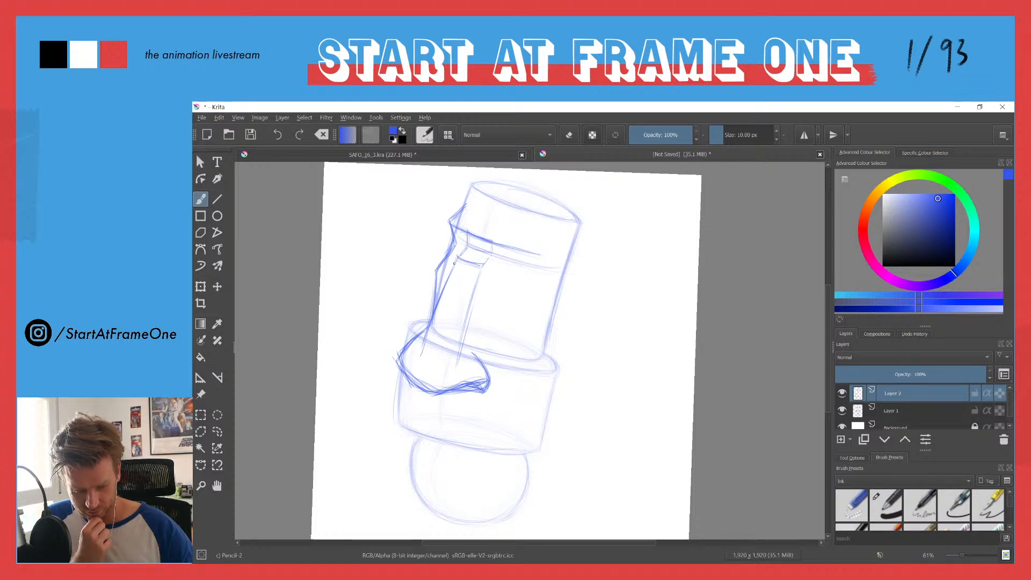
pyautogui.moveTo(450, 270); pyautogui.dragTo(428, 321)
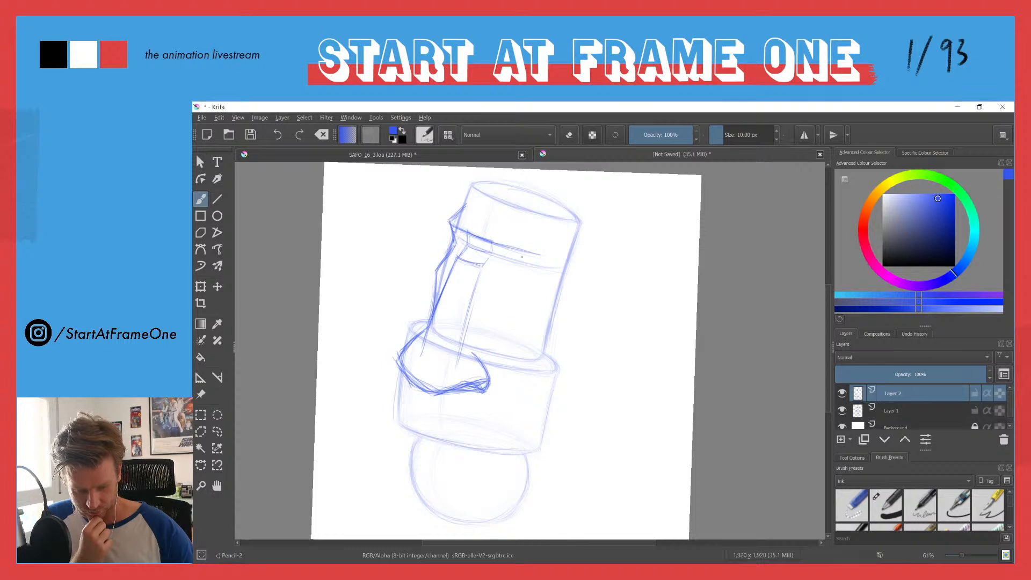
# Step: Draw a long, tapering eye to the right of the nose bridge, with an arched upper lid and smaller nested curves inside
pyautogui.moveTo(542, 266); pyautogui.dragTo(519, 299)
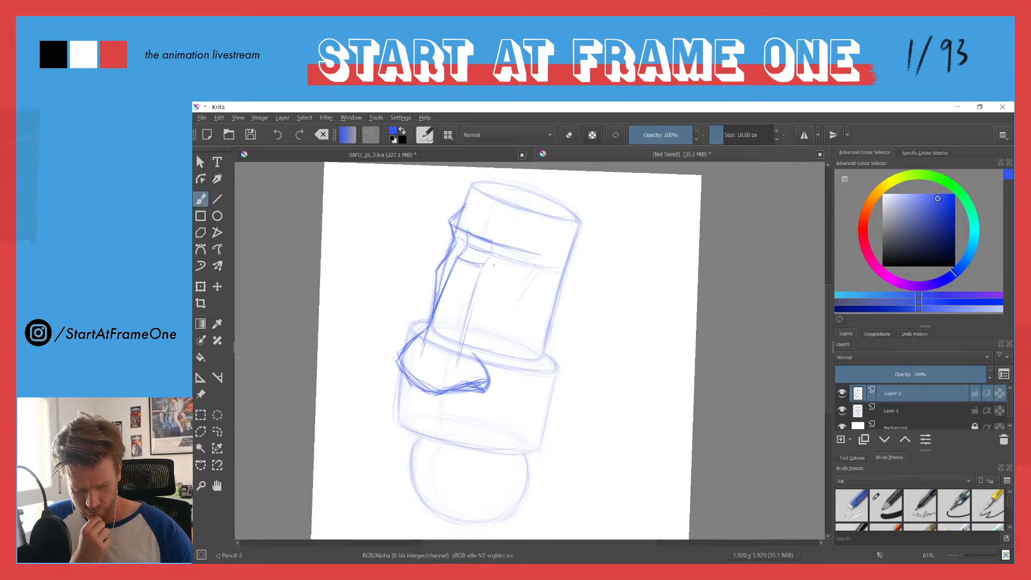
pyautogui.moveTo(496, 276)
pyautogui.mouseDown()
pyautogui.moveTo(504, 324)
pyautogui.moveTo(514, 319)
pyautogui.mouseUp()
pyautogui.moveTo(536, 282); pyautogui.dragTo(505, 326)
pyautogui.moveTo(495, 259); pyautogui.dragTo(504, 326)
pyautogui.moveTo(533, 279); pyautogui.dragTo(509, 321)
pyautogui.moveTo(507, 260)
pyautogui.mouseDown()
pyautogui.moveTo(524, 255)
pyautogui.moveTo(539, 270)
pyautogui.mouseUp()
pyautogui.moveTo(503, 261)
pyautogui.mouseDown()
pyautogui.moveTo(537, 270)
pyautogui.moveTo(499, 255)
pyautogui.moveTo(496, 309)
pyautogui.mouseUp()
pyautogui.moveTo(534, 278); pyautogui.dragTo(516, 315)
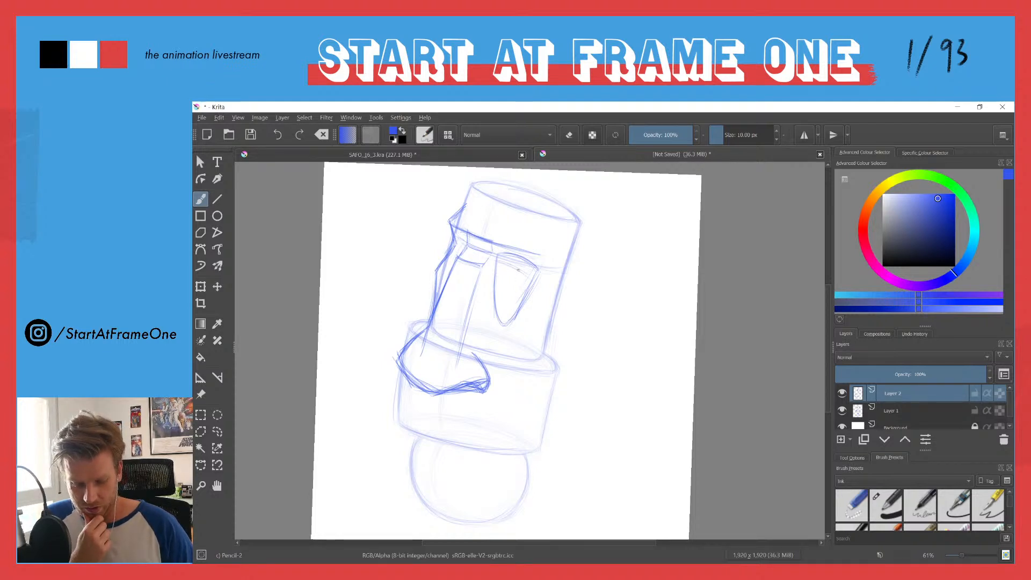
pyautogui.moveTo(502, 254)
pyautogui.mouseDown()
pyautogui.moveTo(530, 282)
pyautogui.moveTo(492, 263)
pyautogui.moveTo(520, 287)
pyautogui.moveTo(503, 304)
pyautogui.moveTo(519, 293)
pyautogui.moveTo(509, 301)
pyautogui.moveTo(502, 280)
pyautogui.moveTo(501, 298)
pyautogui.moveTo(501, 269)
pyautogui.moveTo(503, 295)
pyautogui.moveTo(519, 290)
pyautogui.moveTo(519, 277)
pyautogui.moveTo(509, 299)
pyautogui.moveTo(504, 272)
pyautogui.mouseUp()
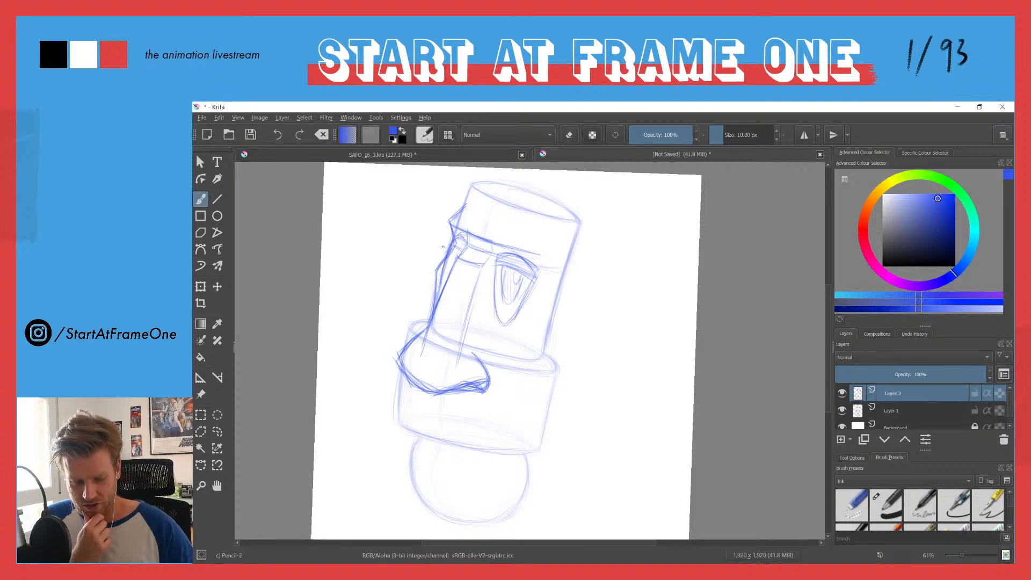
# Step: Add short strokes below the small far eye to shape the narrow cheek between the nose bridge and left profile
pyautogui.moveTo(453, 242); pyautogui.dragTo(441, 270)
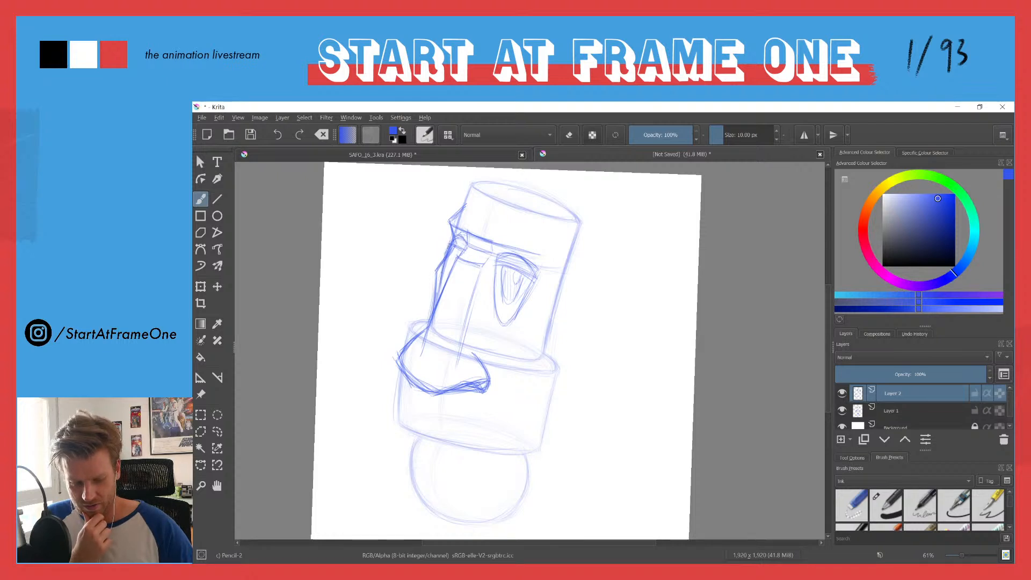
pyautogui.press('e')
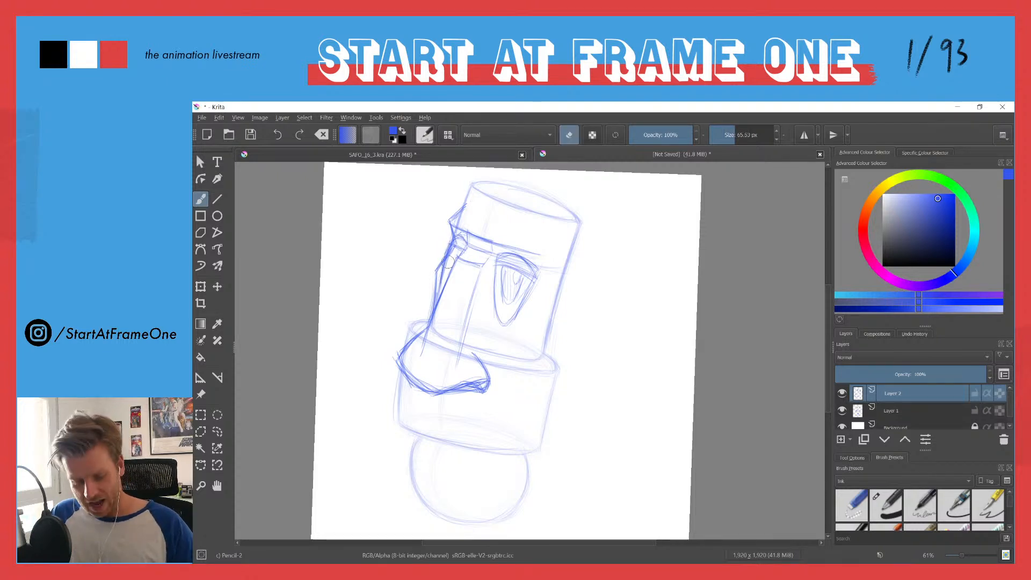
pyautogui.press('e')
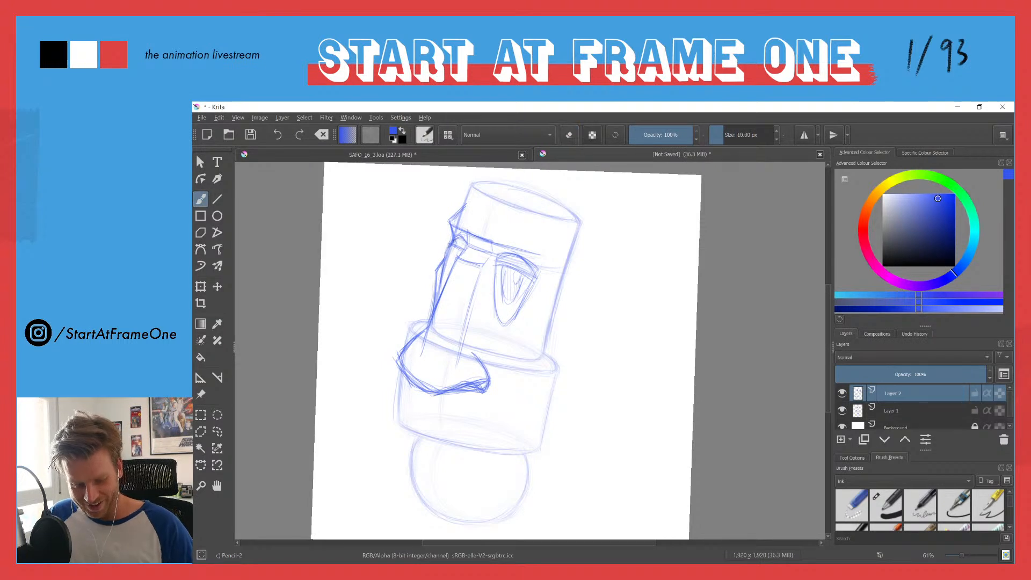
pyautogui.moveTo(454, 249); pyautogui.dragTo(447, 279)
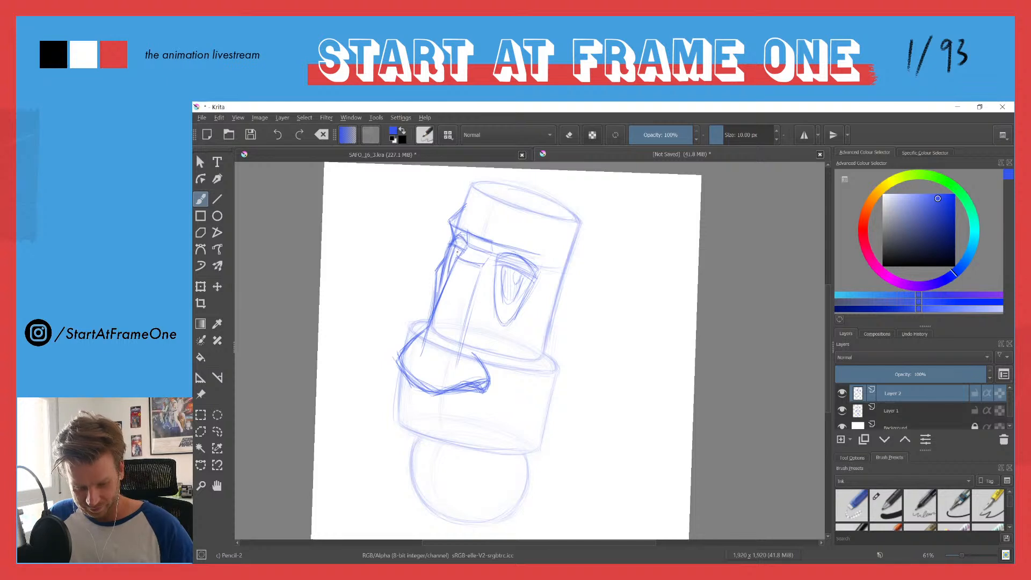
pyautogui.moveTo(458, 249); pyautogui.dragTo(453, 265)
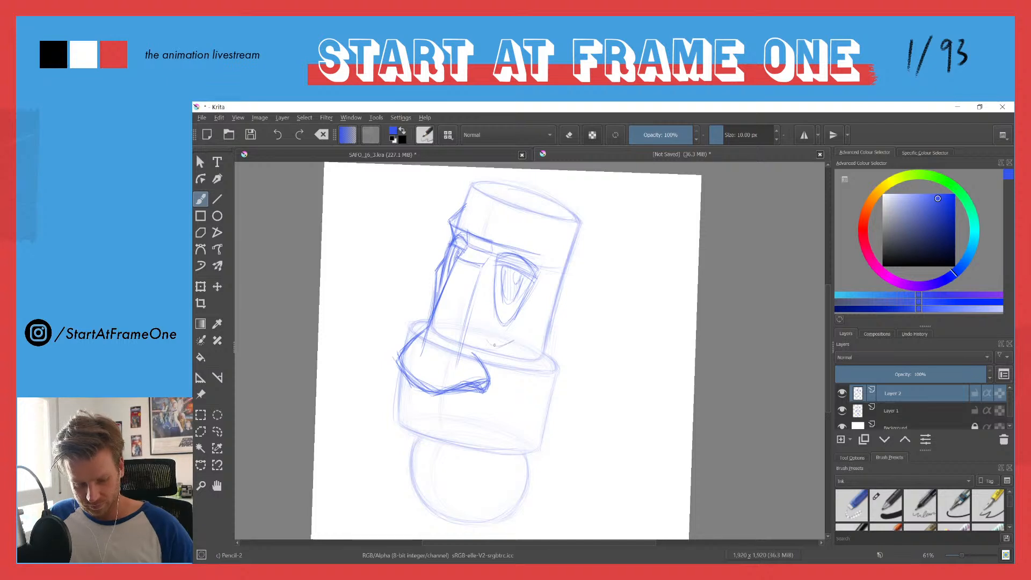
# Step: Sketch an angular ear with an inner fold line on the upper cylinder's right edge, tapering toward the lower cylinder's rim
pyautogui.moveTo(558, 272)
pyautogui.mouseDown()
pyautogui.moveTo(580, 264)
pyautogui.moveTo(587, 312)
pyautogui.mouseUp()
pyautogui.moveTo(578, 257)
pyautogui.mouseDown()
pyautogui.moveTo(566, 341)
pyautogui.moveTo(549, 366)
pyautogui.moveTo(574, 332)
pyautogui.moveTo(586, 266)
pyautogui.moveTo(552, 275)
pyautogui.moveTo(579, 277)
pyautogui.moveTo(575, 293)
pyautogui.moveTo(557, 292)
pyautogui.moveTo(553, 341)
pyautogui.mouseUp()
pyautogui.moveTo(572, 297); pyautogui.dragTo(556, 336)
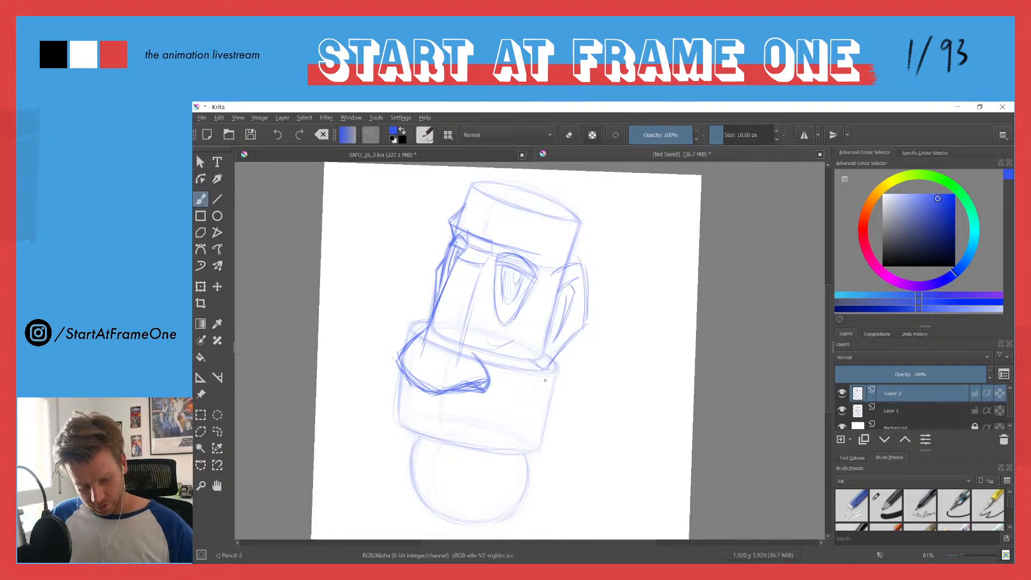
# Step: Rough in the right jaw line and chin around the bottom sphere, with the upper-lip profile and a curved mouth line
pyautogui.moveTo(539, 391)
pyautogui.mouseDown()
pyautogui.moveTo(521, 515)
pyautogui.moveTo(479, 514)
pyautogui.moveTo(521, 490)
pyautogui.moveTo(472, 525)
pyautogui.mouseUp()
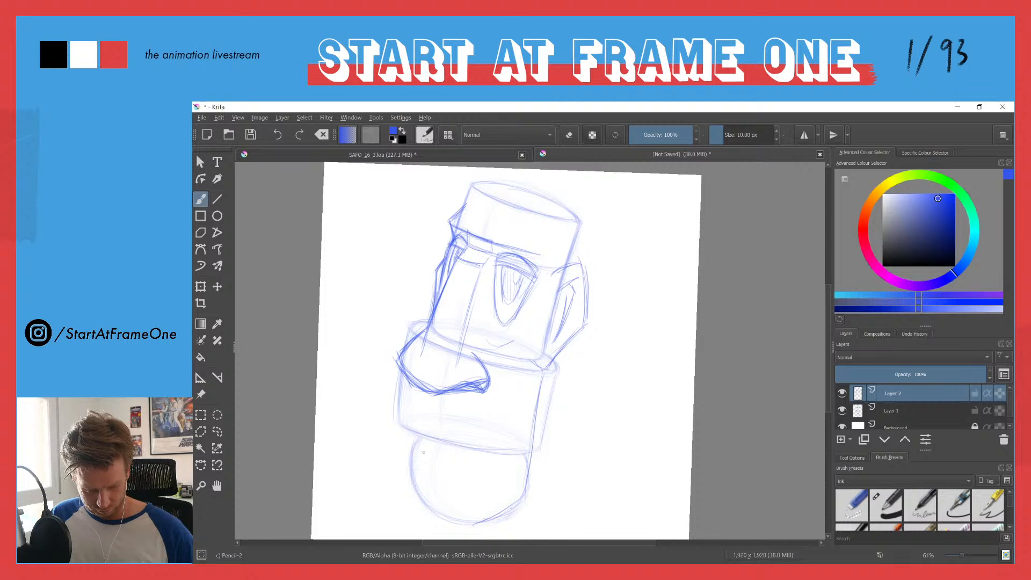
pyautogui.moveTo(416, 447)
pyautogui.mouseDown()
pyautogui.moveTo(460, 458)
pyautogui.moveTo(439, 446)
pyautogui.mouseUp()
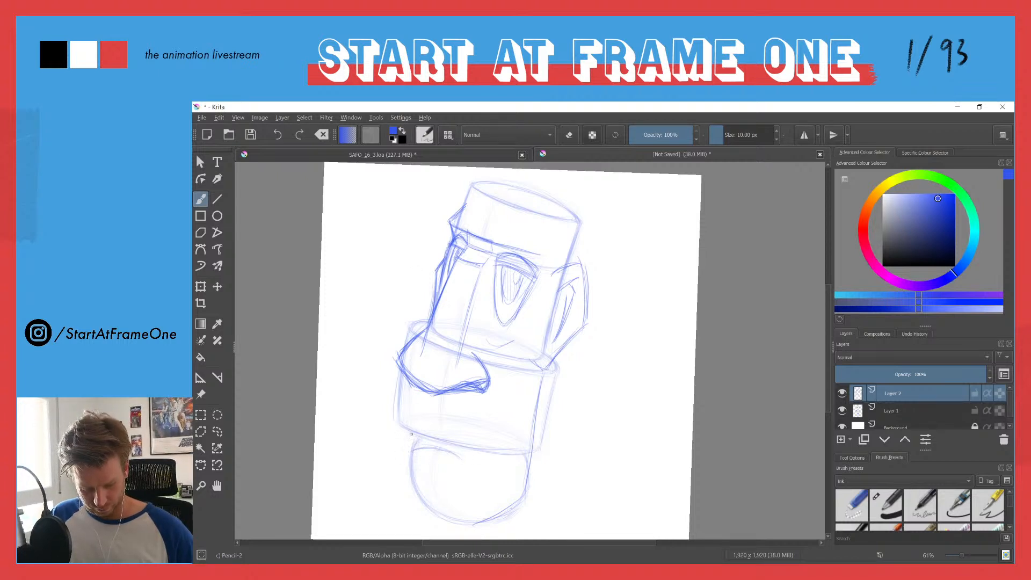
pyautogui.moveTo(398, 424)
pyautogui.mouseDown()
pyautogui.moveTo(410, 453)
pyautogui.moveTo(457, 459)
pyautogui.moveTo(411, 456)
pyautogui.moveTo(416, 469)
pyautogui.moveTo(407, 454)
pyautogui.moveTo(464, 468)
pyautogui.moveTo(427, 455)
pyautogui.moveTo(459, 463)
pyautogui.mouseUp()
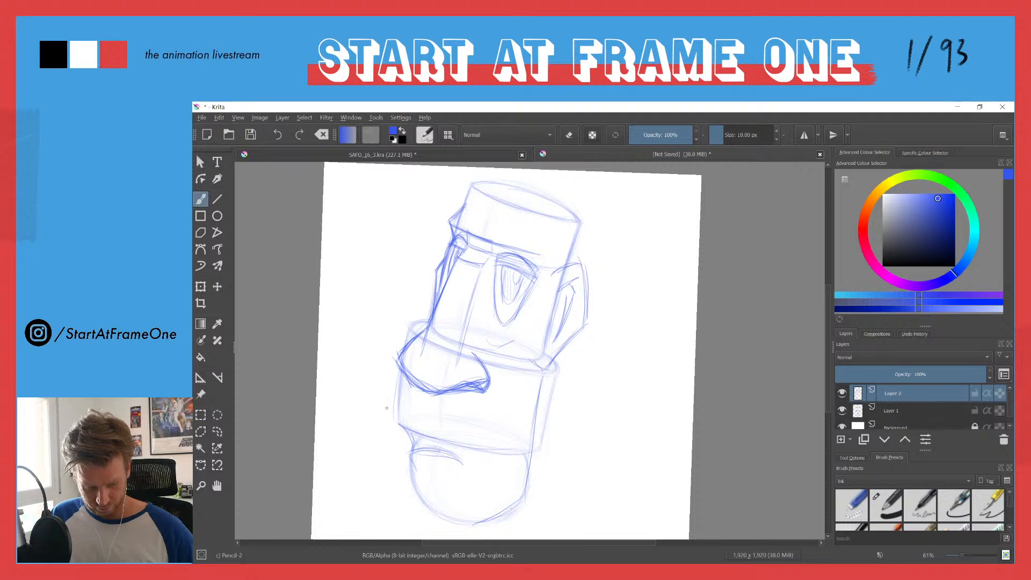
pyautogui.moveTo(398, 390)
pyautogui.mouseDown()
pyautogui.moveTo(438, 437)
pyautogui.moveTo(400, 428)
pyautogui.moveTo(423, 441)
pyautogui.moveTo(427, 426)
pyautogui.moveTo(407, 434)
pyautogui.moveTo(407, 455)
pyautogui.moveTo(439, 451)
pyautogui.moveTo(408, 454)
pyautogui.mouseUp()
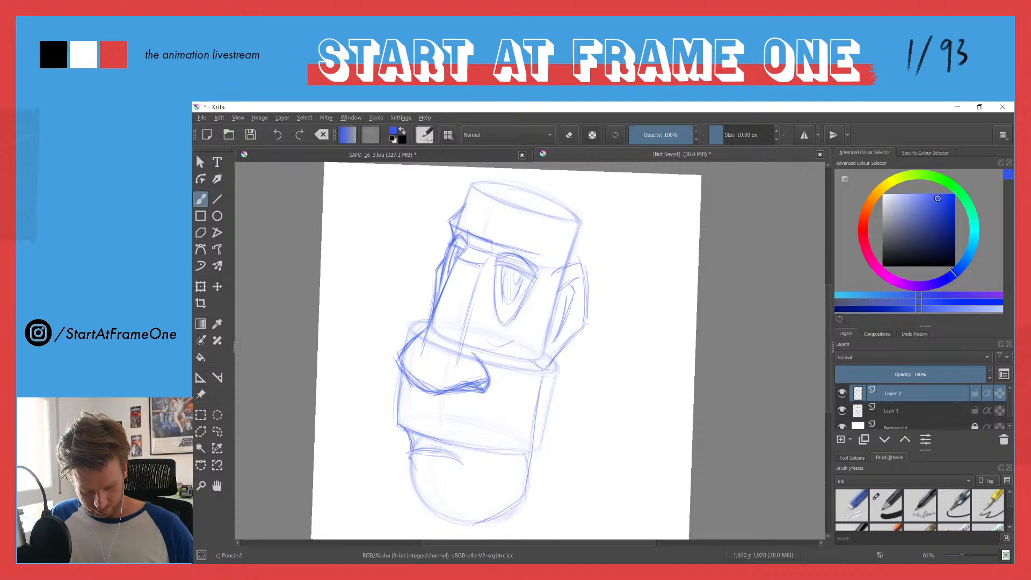
pyautogui.moveTo(414, 478)
pyautogui.mouseDown()
pyautogui.moveTo(427, 505)
pyautogui.moveTo(461, 521)
pyautogui.mouseUp()
pyautogui.moveTo(522, 498); pyautogui.dragTo(471, 524)
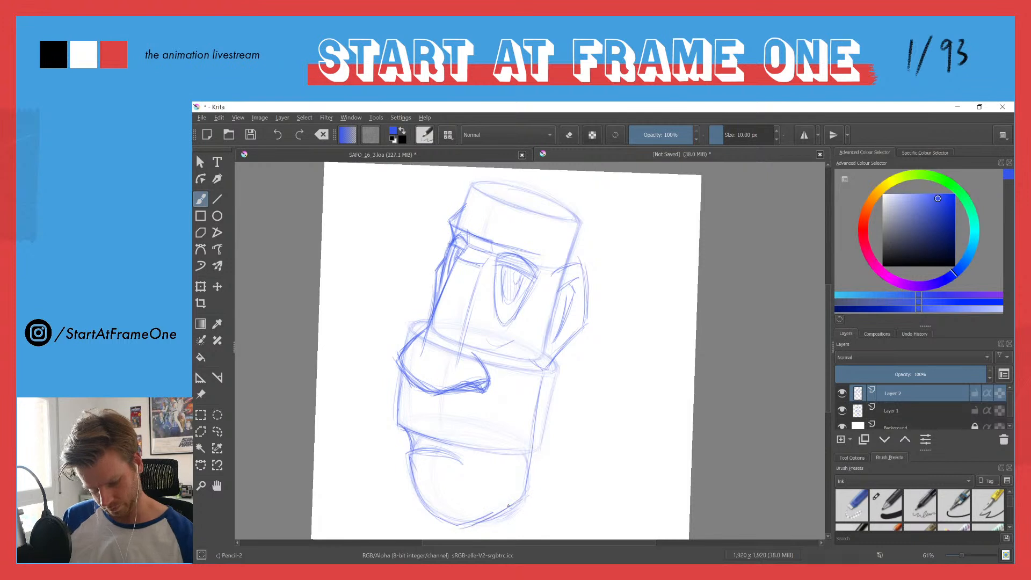
# Step: Strengthen the jaw and chin outline and darken the curved mouth and the edge above it
pyautogui.moveTo(540, 384); pyautogui.dragTo(527, 489)
pyautogui.moveTo(539, 402)
pyautogui.mouseDown()
pyautogui.moveTo(524, 499)
pyautogui.moveTo(458, 526)
pyautogui.mouseUp()
pyautogui.moveTo(409, 456); pyautogui.dragTo(423, 508)
pyautogui.moveTo(433, 451)
pyautogui.mouseDown()
pyautogui.moveTo(467, 467)
pyautogui.moveTo(463, 446)
pyautogui.moveTo(472, 465)
pyautogui.moveTo(410, 450)
pyautogui.moveTo(451, 447)
pyautogui.moveTo(454, 457)
pyautogui.mouseUp()
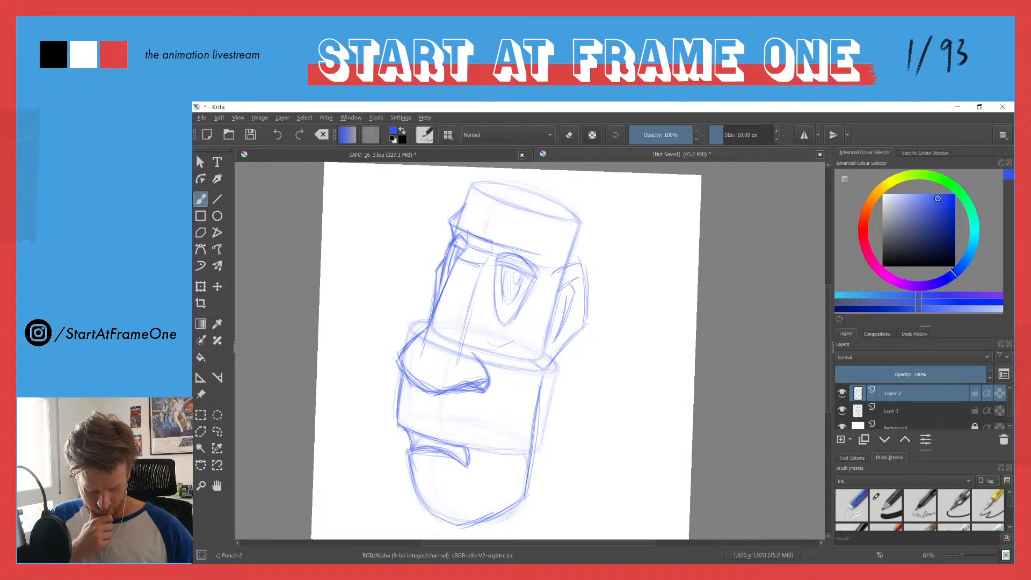
pyautogui.moveTo(408, 430); pyautogui.dragTo(497, 448)
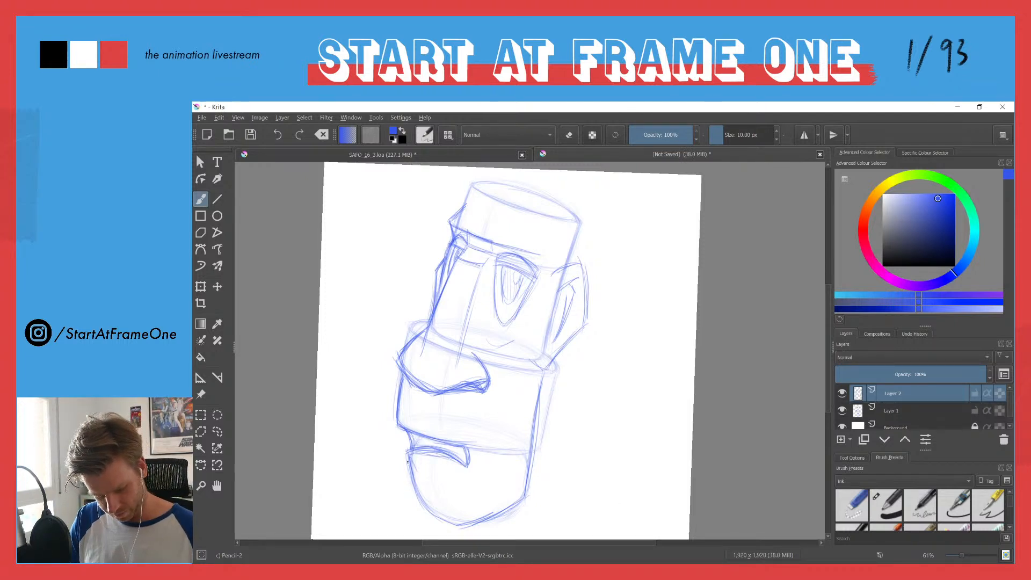
# Step: Draw a light vertical plane line above the mouth and down the chin, and extend the mouth's right corner downward
pyautogui.moveTo(428, 475); pyautogui.dragTo(432, 507)
pyautogui.moveTo(431, 399); pyautogui.dragTo(428, 421)
pyautogui.moveTo(426, 456)
pyautogui.mouseDown()
pyautogui.moveTo(431, 507)
pyautogui.moveTo(431, 498)
pyautogui.mouseUp()
pyautogui.moveTo(435, 453); pyautogui.dragTo(468, 477)
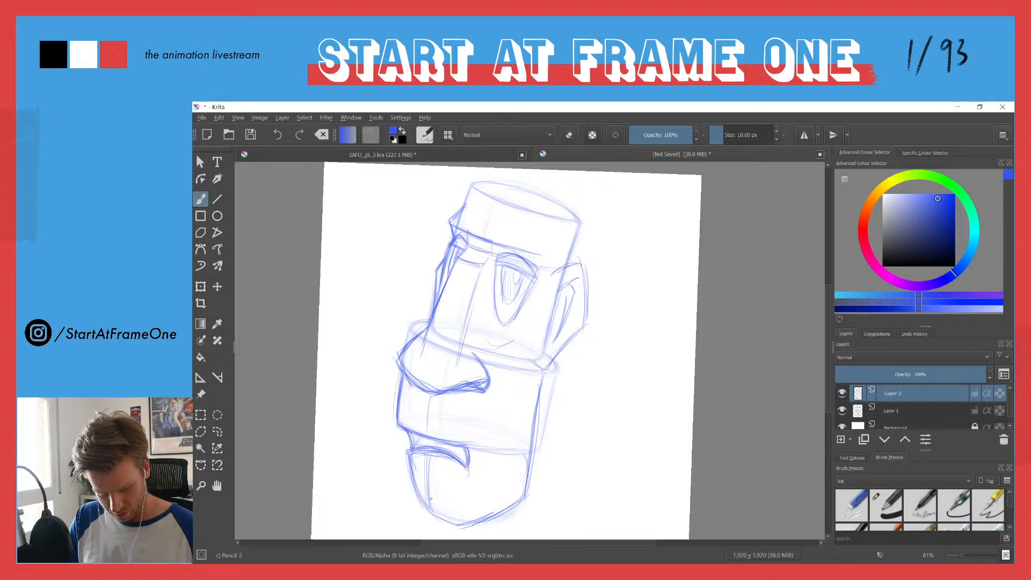
# Step: Curve the chin's inner plane line into its base and reinforce the chin's lower left contour
pyautogui.moveTo(432, 514); pyautogui.dragTo(456, 524)
pyautogui.moveTo(426, 473); pyautogui.dragTo(428, 499)
pyautogui.moveTo(426, 490); pyautogui.dragTo(460, 526)
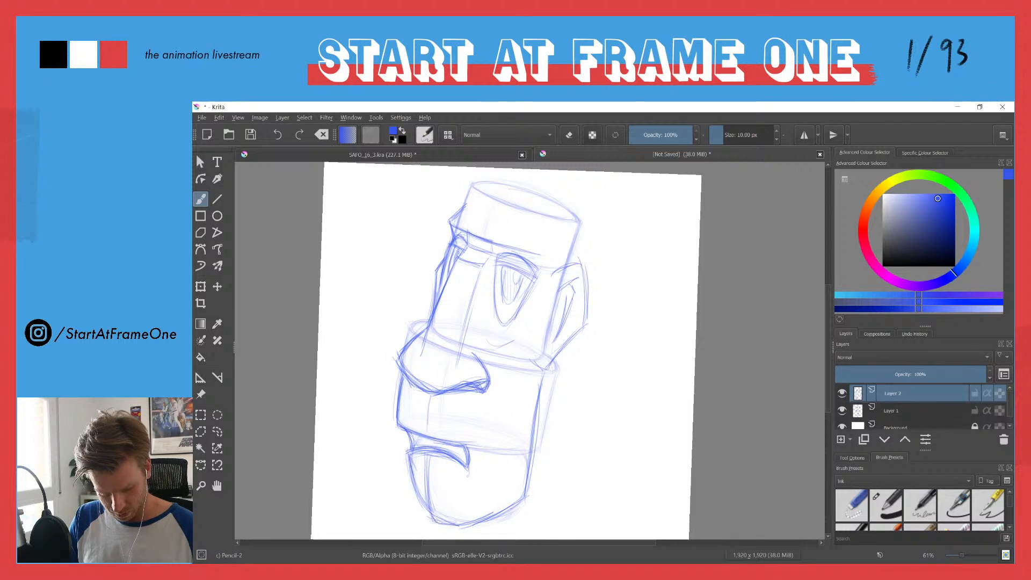
pyautogui.moveTo(412, 482)
pyautogui.mouseDown()
pyautogui.moveTo(426, 518)
pyautogui.moveTo(495, 517)
pyautogui.moveTo(457, 527)
pyautogui.mouseUp()
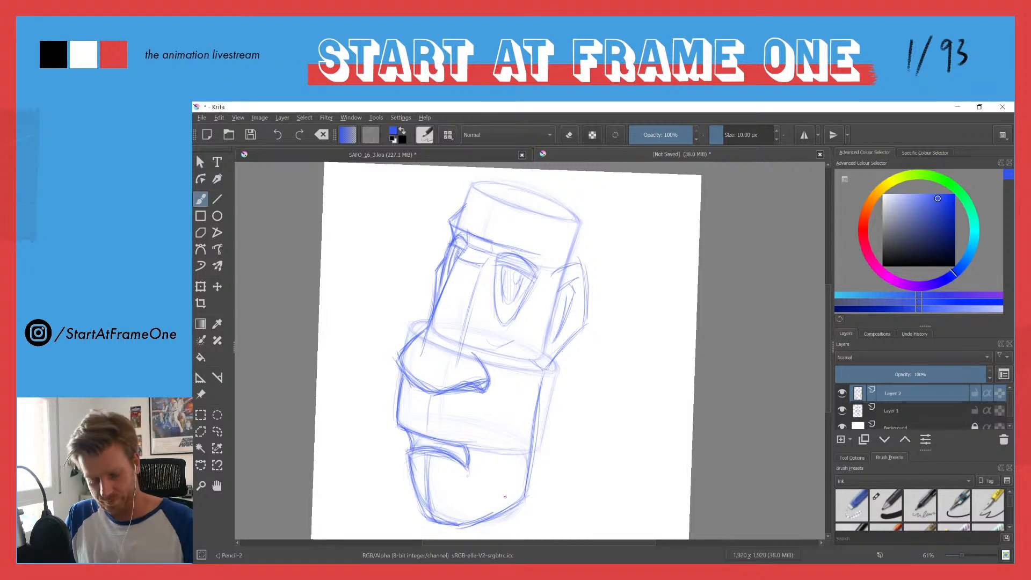
# Step: Add side-plane lines along the nose bridge's right side and retrace the underside of the brow
pyautogui.moveTo(480, 272); pyautogui.dragTo(458, 365)
pyautogui.moveTo(484, 281); pyautogui.dragTo(478, 342)
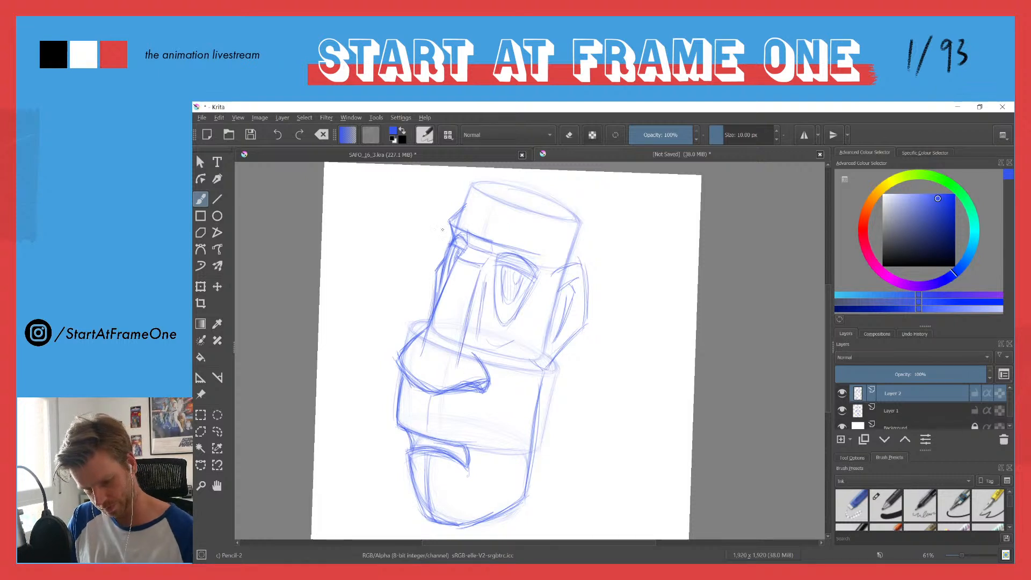
pyautogui.moveTo(521, 251)
pyautogui.mouseDown()
pyautogui.moveTo(548, 257)
pyautogui.moveTo(530, 252)
pyautogui.mouseUp()
pyautogui.moveTo(507, 250)
pyautogui.mouseDown()
pyautogui.moveTo(464, 226)
pyautogui.moveTo(489, 256)
pyautogui.moveTo(467, 233)
pyautogui.moveTo(458, 259)
pyautogui.mouseUp()
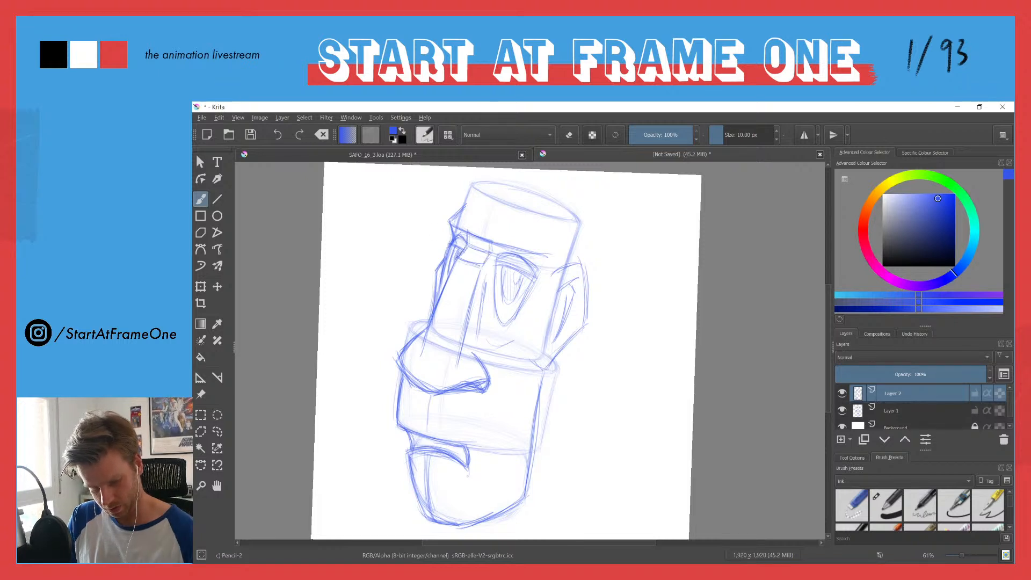
# Step: Hide Layer 1 and darken the lower edge of the upper-lip block above the mouth on Layer 2
pyautogui.moveTo(424, 333)
pyautogui.mouseDown()
pyautogui.moveTo(401, 355)
pyautogui.moveTo(421, 391)
pyautogui.mouseUp()
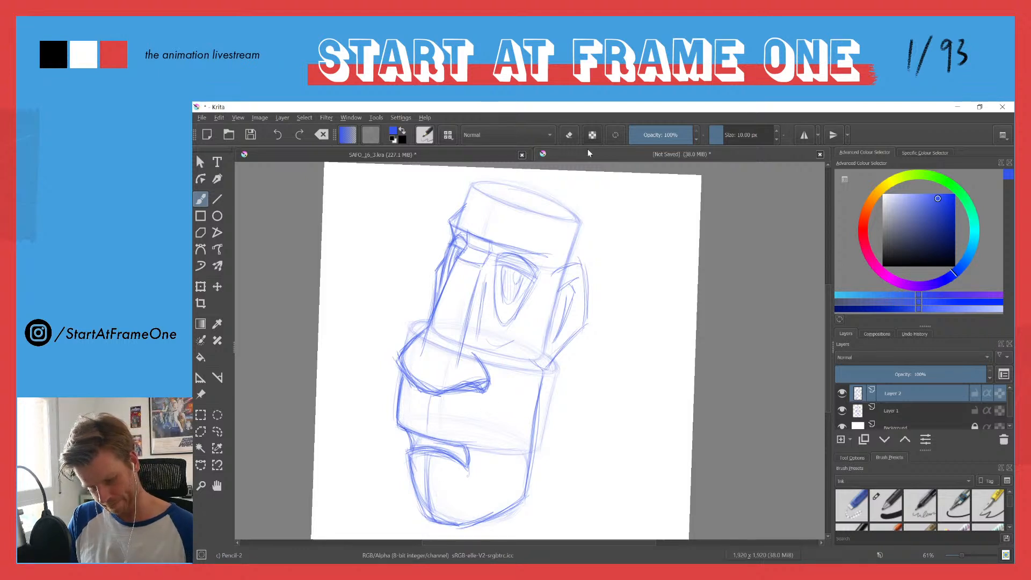
pyautogui.click(842, 410)
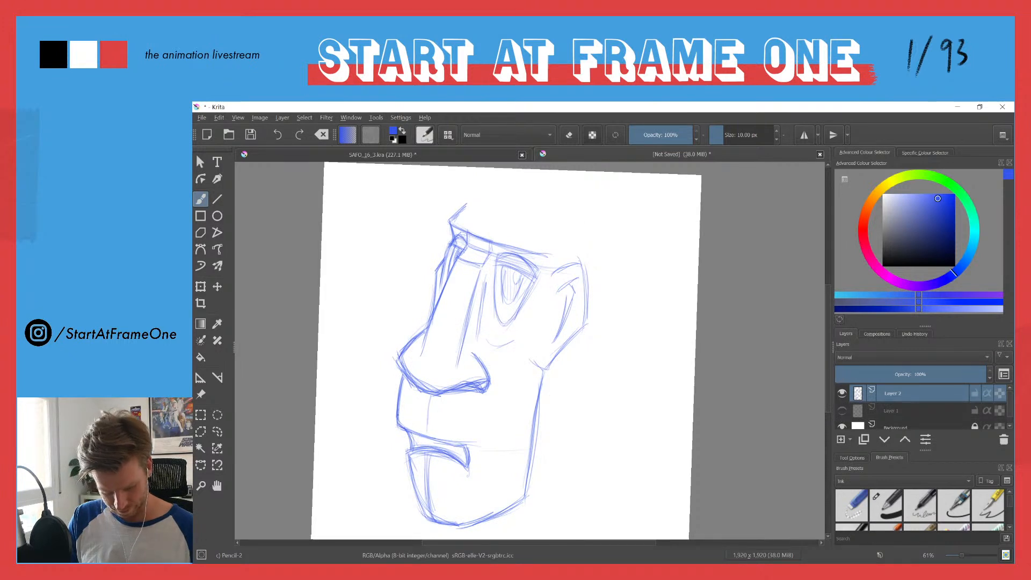
pyautogui.moveTo(399, 428)
pyautogui.mouseDown()
pyautogui.moveTo(461, 445)
pyautogui.moveTo(446, 444)
pyautogui.mouseUp()
pyautogui.moveTo(400, 404)
pyautogui.mouseDown()
pyautogui.moveTo(401, 434)
pyautogui.moveTo(457, 443)
pyautogui.mouseUp()
pyautogui.moveTo(414, 440)
pyautogui.mouseDown()
pyautogui.moveTo(438, 443)
pyautogui.moveTo(422, 440)
pyautogui.mouseUp()
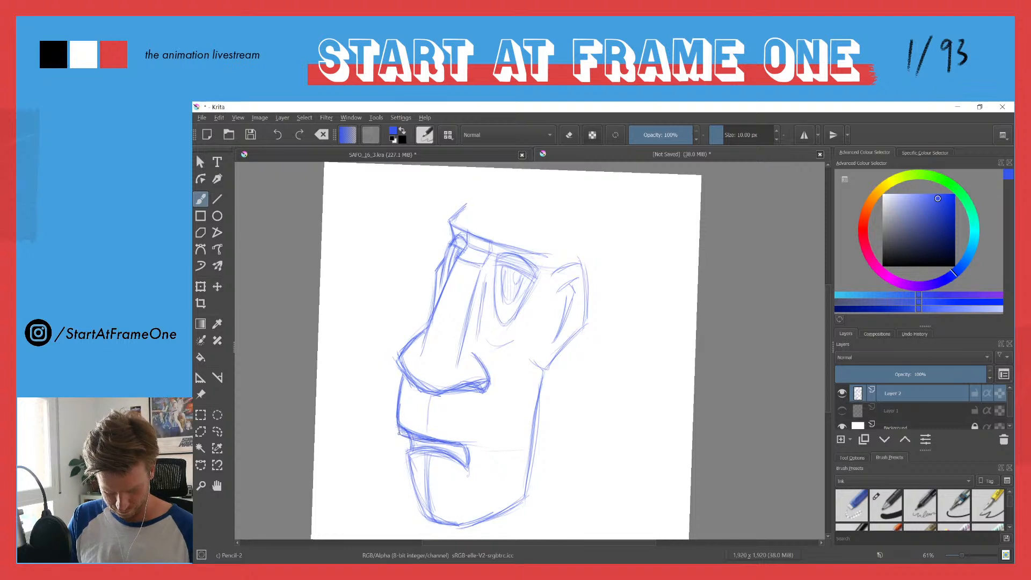
# Step: Thin the lines at the upper-lip block's lower left corner and redraw the nose's left contour rounder, erasing stray lines outside it
pyautogui.press('e')
pyautogui.moveTo(404, 422); pyautogui.dragTo(450, 439)
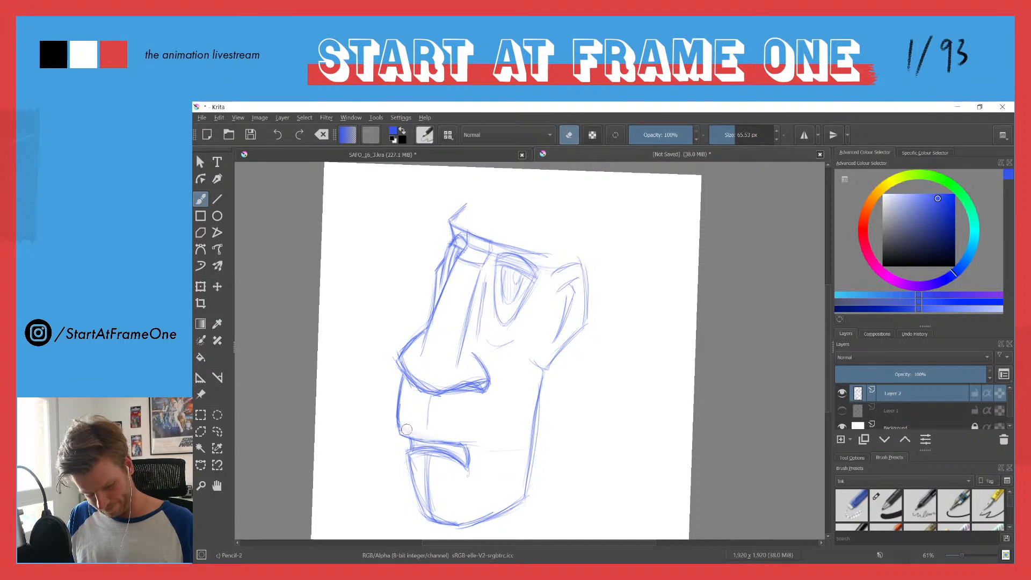
pyautogui.press('e')
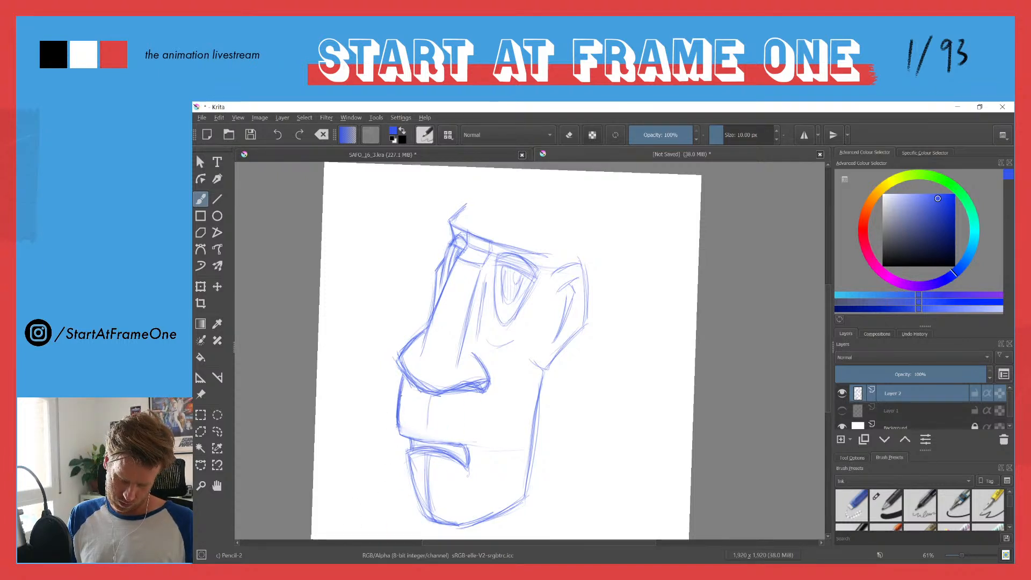
pyautogui.moveTo(425, 332); pyautogui.dragTo(406, 362)
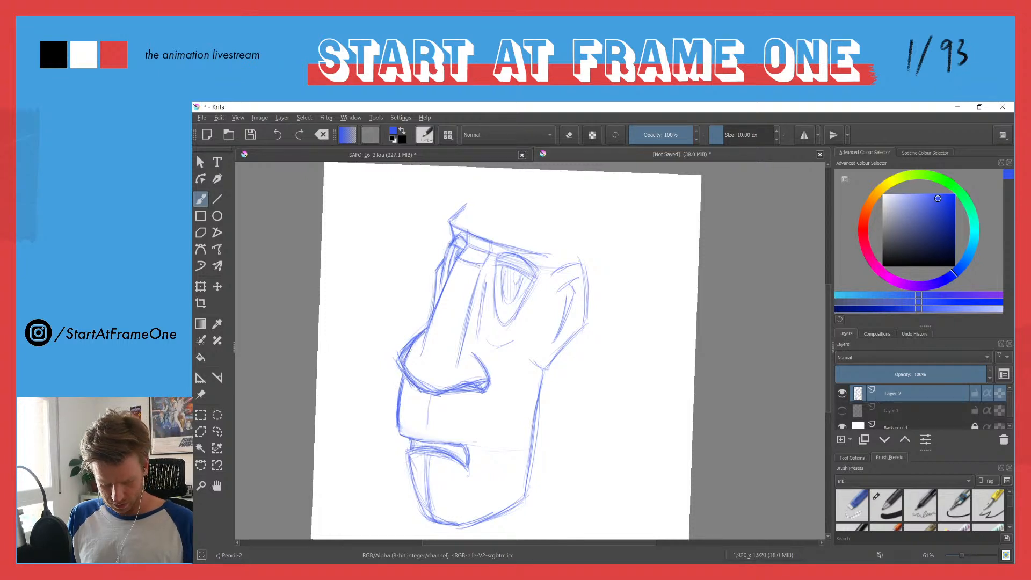
pyautogui.press('e')
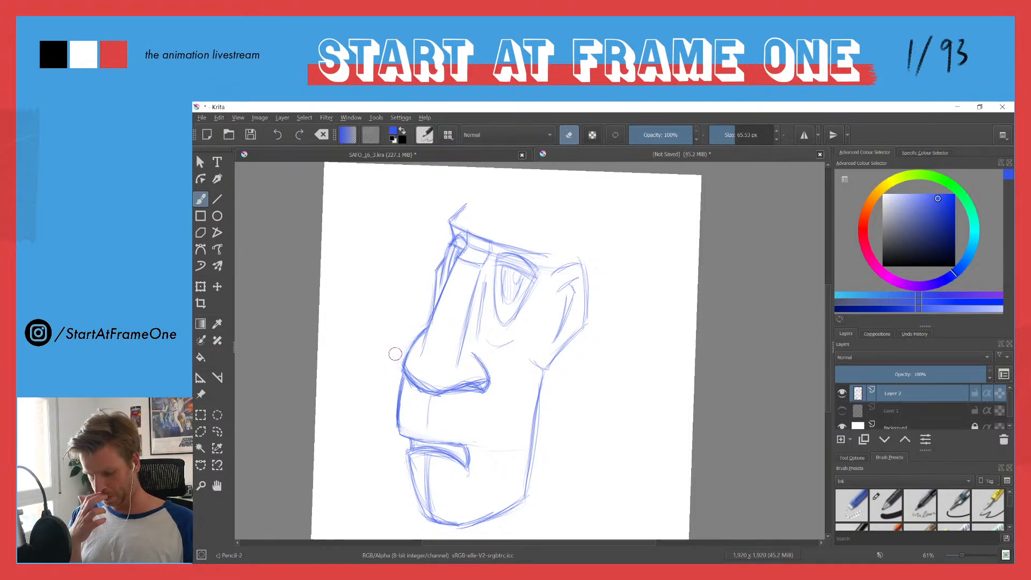
pyautogui.press('e')
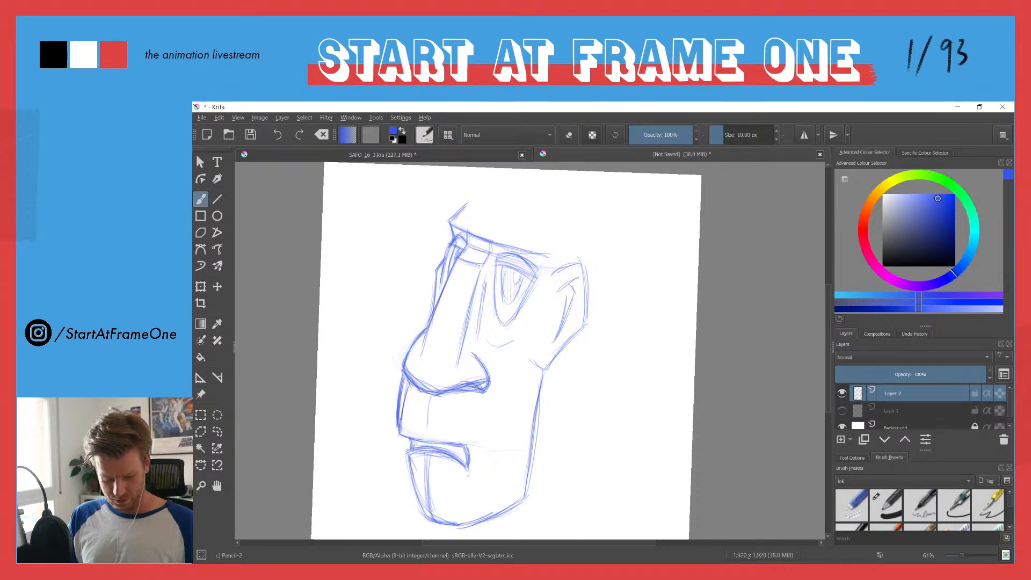
# Step: Erase and redraw the upper-lip block's left contour below the nose, and add a second short vertical line at its centre
pyautogui.press('e')
pyautogui.moveTo(402, 384)
pyautogui.mouseDown()
pyautogui.moveTo(394, 429)
pyautogui.moveTo(400, 381)
pyautogui.moveTo(403, 451)
pyautogui.moveTo(404, 377)
pyautogui.moveTo(399, 432)
pyautogui.mouseUp()
pyautogui.press('e')
pyautogui.press('e')
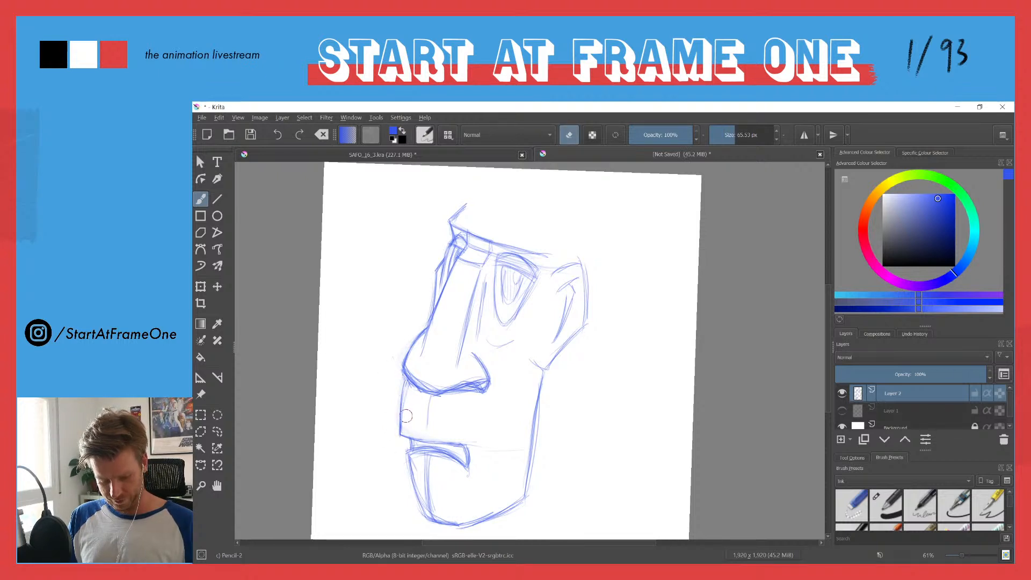
pyautogui.moveTo(407, 384); pyautogui.dragTo(398, 432)
pyautogui.press('e')
pyautogui.moveTo(407, 380); pyautogui.dragTo(396, 431)
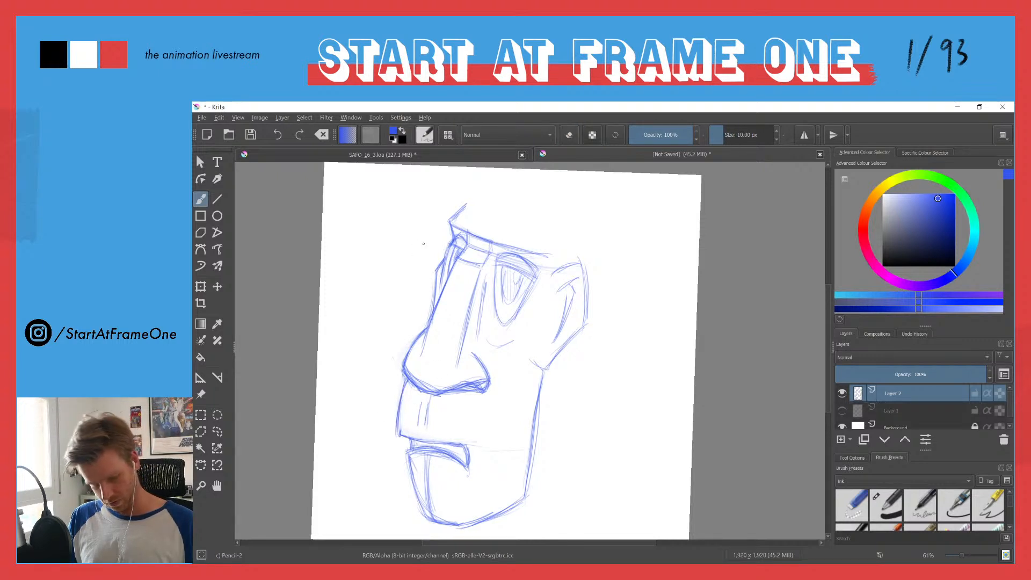
# Step: Draw a vertical cheek line from beside the nostril past the mouth, and sharpen the mouth's left corner, erasing excess beneath it
pyautogui.moveTo(491, 458)
pyautogui.mouseDown()
pyautogui.moveTo(493, 376)
pyautogui.moveTo(479, 358)
pyautogui.moveTo(493, 414)
pyautogui.moveTo(497, 386)
pyautogui.moveTo(490, 474)
pyautogui.mouseUp()
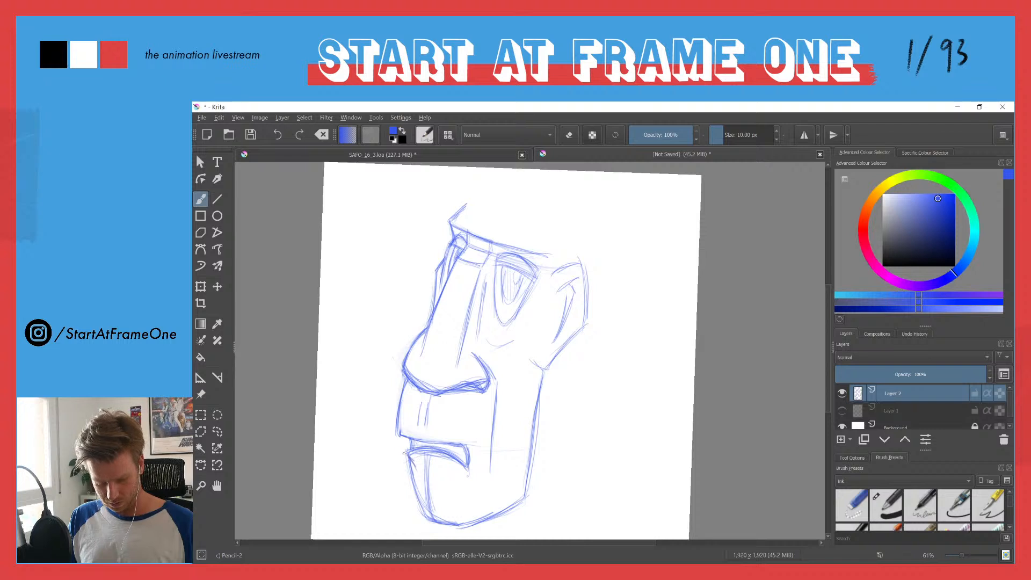
pyautogui.moveTo(418, 447)
pyautogui.mouseDown()
pyautogui.moveTo(453, 456)
pyautogui.moveTo(414, 465)
pyautogui.moveTo(438, 449)
pyautogui.mouseUp()
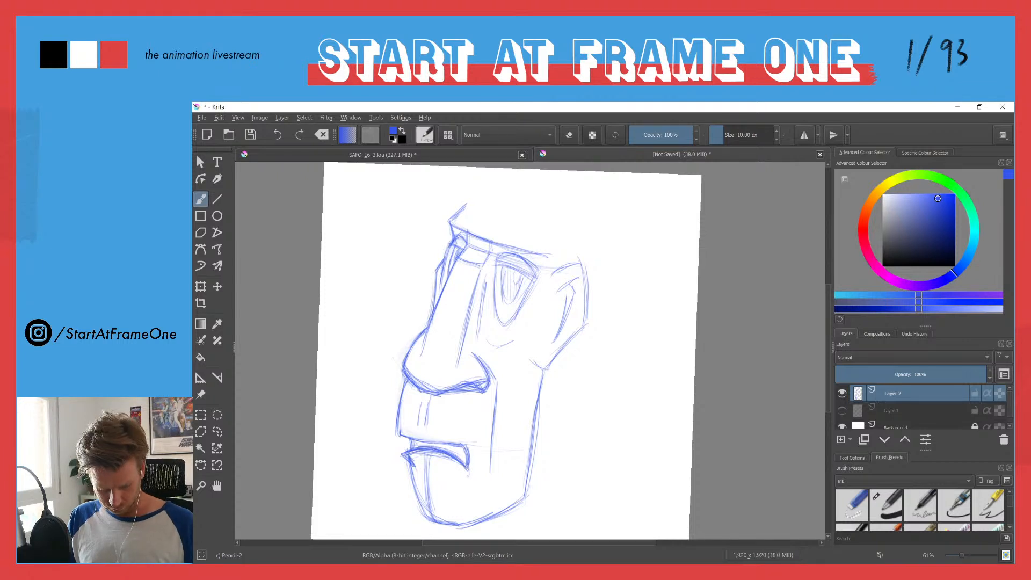
pyautogui.press('e')
pyautogui.moveTo(411, 458); pyautogui.dragTo(412, 474)
pyautogui.press('e')
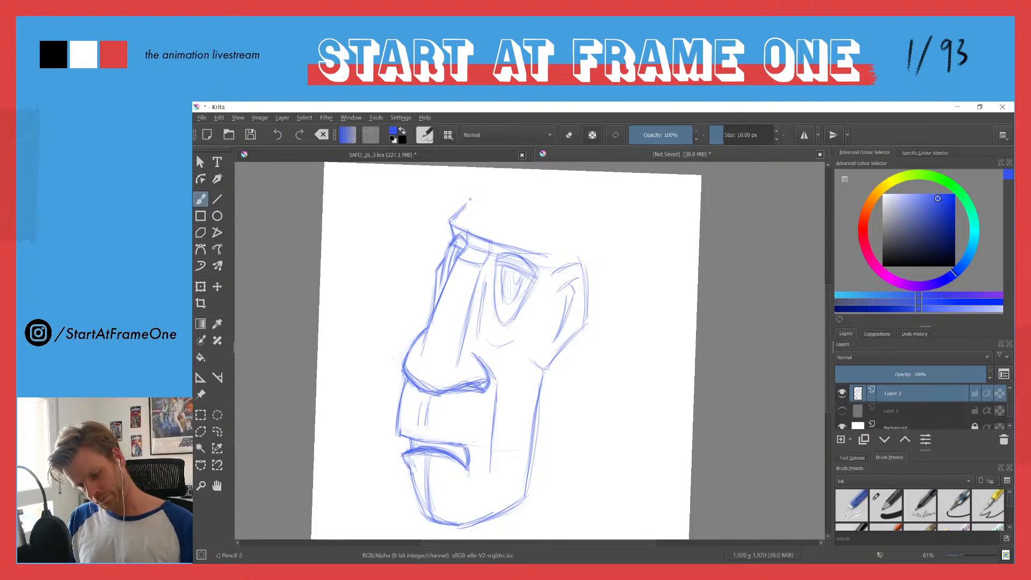
# Step: Draw long vertical neck lines behind the jaw below the ear, and a short mark under the chin
pyautogui.moveTo(565, 401); pyautogui.dragTo(532, 402)
pyautogui.moveTo(524, 360); pyautogui.dragTo(531, 483)
pyautogui.moveTo(524, 379)
pyautogui.mouseDown()
pyautogui.moveTo(523, 434)
pyautogui.moveTo(526, 348)
pyautogui.moveTo(521, 508)
pyautogui.mouseUp()
pyautogui.moveTo(522, 429); pyautogui.dragTo(522, 512)
pyautogui.moveTo(417, 479); pyautogui.dragTo(416, 443)
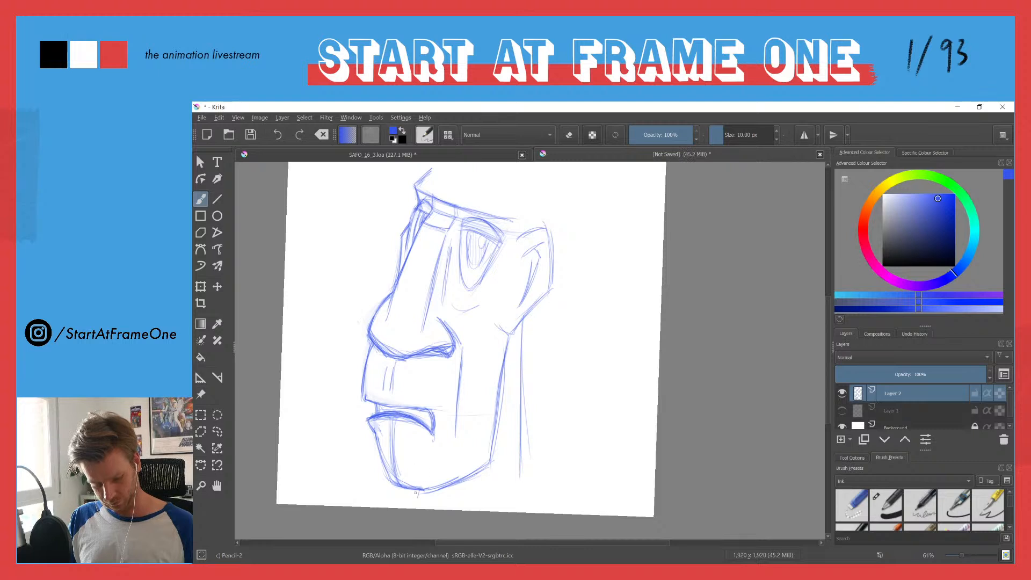
# Step: Show Layer 1 and sketch the curved hairline across the forehead with its angular temple edge above the ear
pyautogui.moveTo(426, 275); pyautogui.dragTo(415, 326)
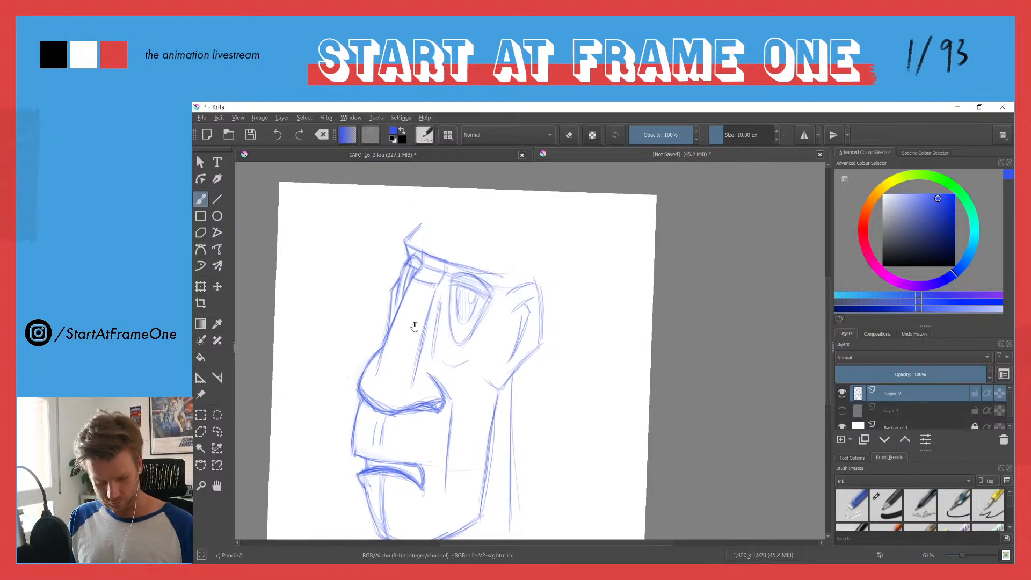
pyautogui.click(842, 411)
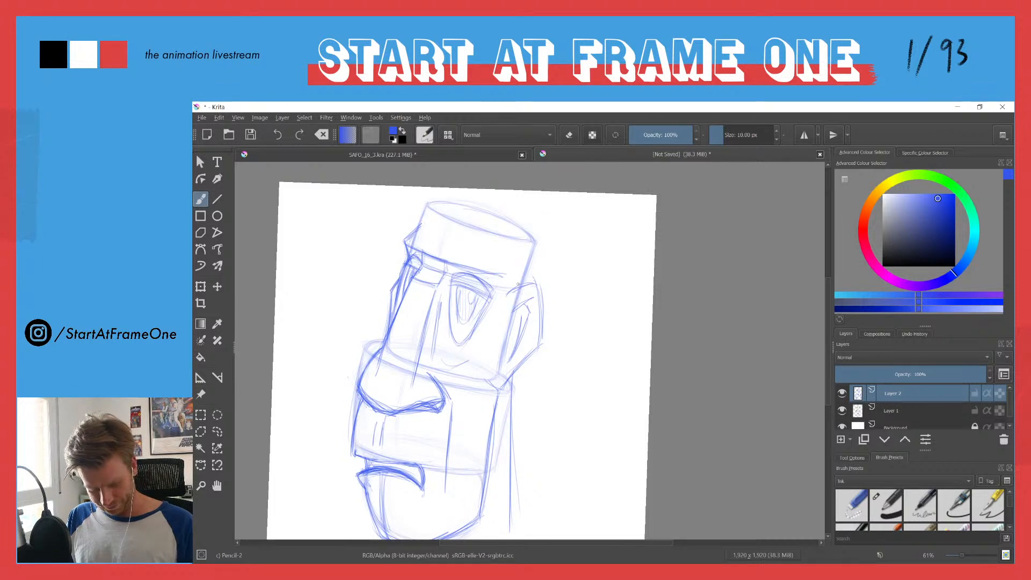
pyautogui.moveTo(538, 239); pyautogui.dragTo(524, 279)
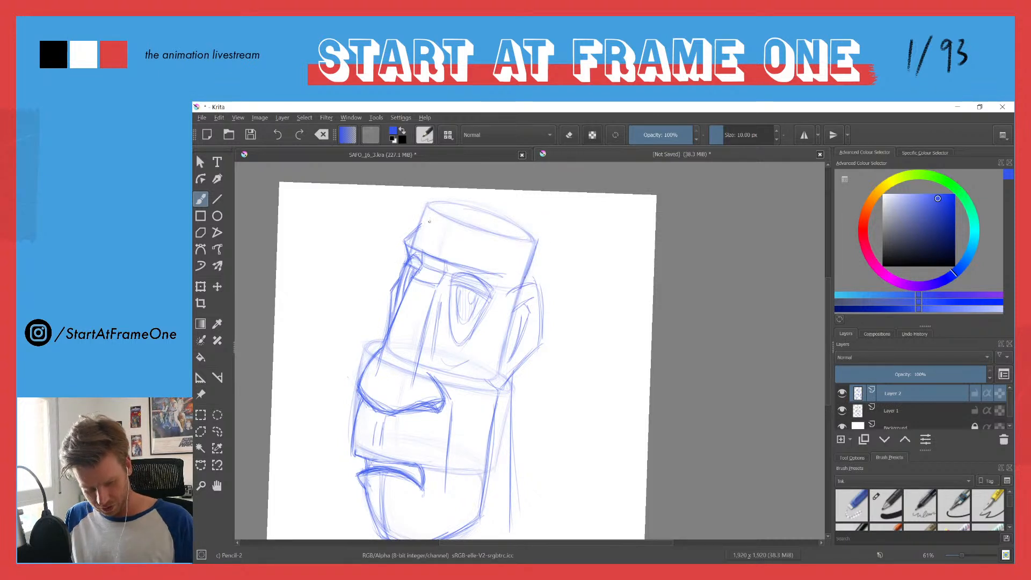
pyautogui.moveTo(455, 230)
pyautogui.mouseDown()
pyautogui.moveTo(483, 224)
pyautogui.moveTo(522, 242)
pyautogui.moveTo(503, 295)
pyautogui.mouseUp()
pyautogui.moveTo(523, 243); pyautogui.dragTo(507, 269)
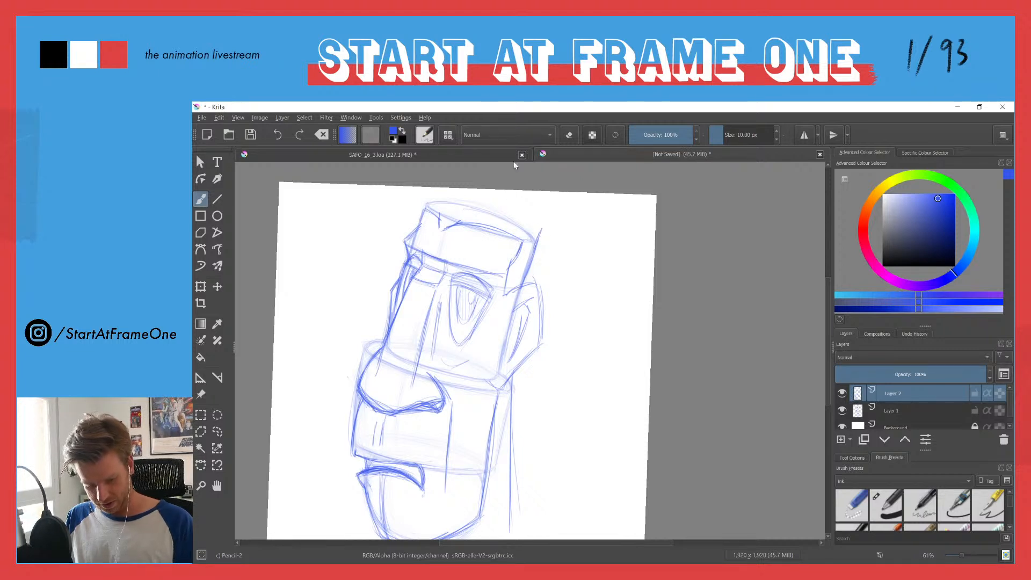
# Step: Outline the flat top of the head with a darkened elliptical rim and trace the sides of the hair
pyautogui.moveTo(514, 163); pyautogui.dragTo(431, 216)
pyautogui.moveTo(363, 244)
pyautogui.mouseDown()
pyautogui.moveTo(449, 277)
pyautogui.moveTo(367, 242)
pyautogui.moveTo(353, 241)
pyautogui.moveTo(435, 278)
pyautogui.moveTo(360, 245)
pyautogui.moveTo(339, 266)
pyautogui.moveTo(368, 243)
pyautogui.moveTo(451, 278)
pyautogui.mouseUp()
pyautogui.moveTo(346, 241); pyautogui.dragTo(410, 251)
pyautogui.moveTo(348, 245)
pyautogui.mouseDown()
pyautogui.moveTo(455, 279)
pyautogui.moveTo(438, 334)
pyautogui.mouseUp()
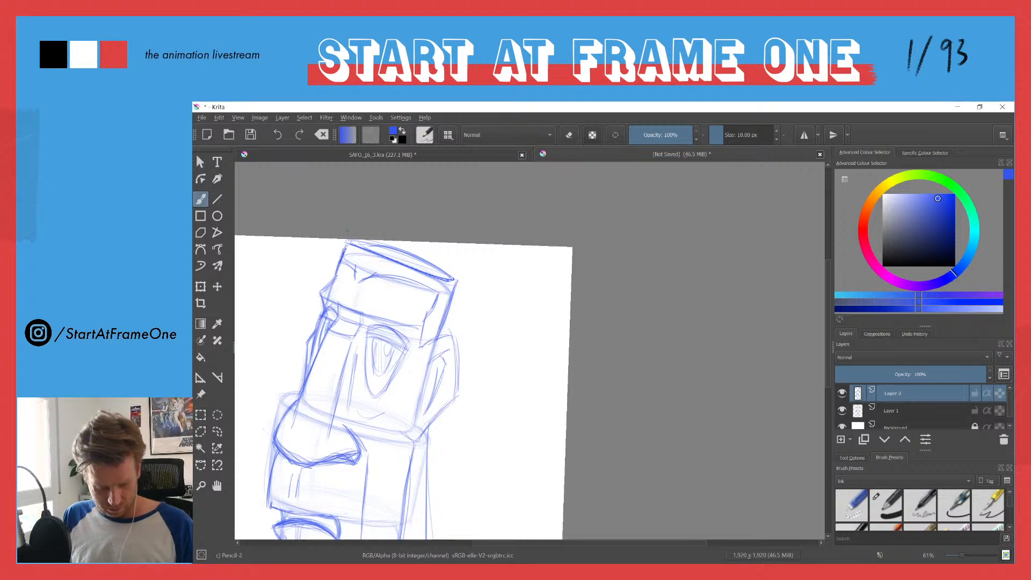
# Step: Scale Layer 2's head drawing down slightly and reposition it within the canvas, leaving room around the head
pyautogui.moveTo(354, 279); pyautogui.dragTo(498, 181)
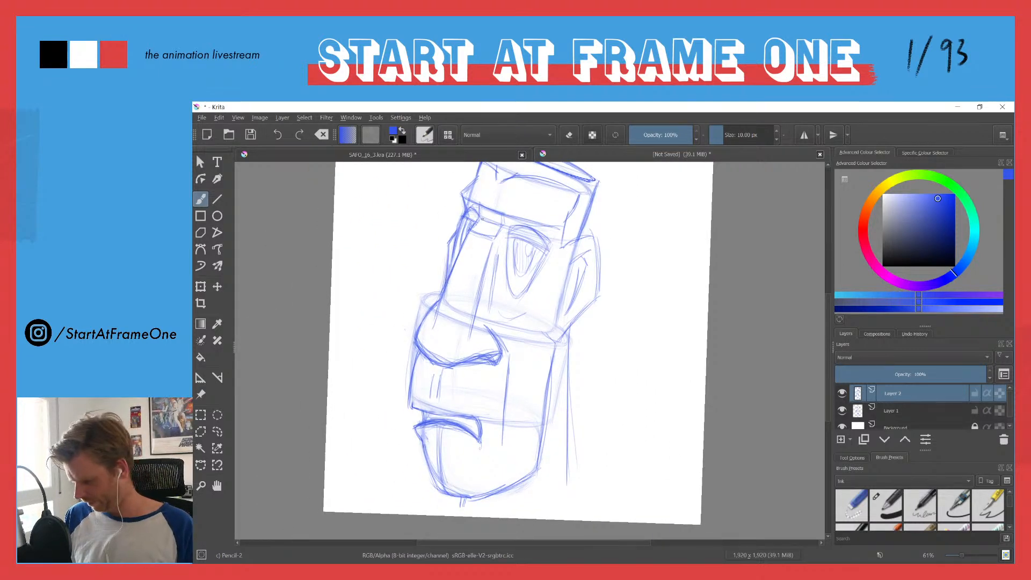
pyautogui.press('t')
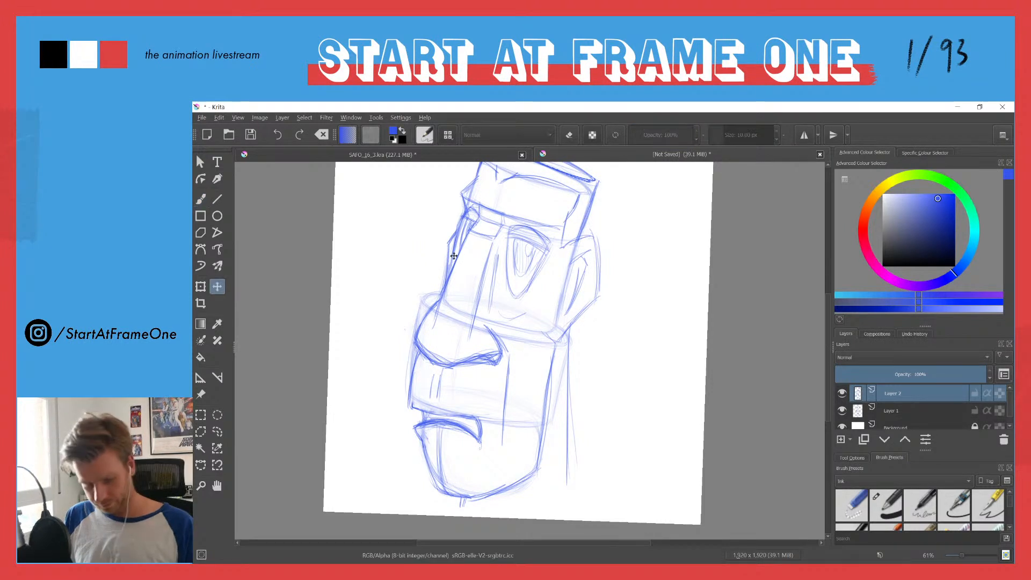
pyautogui.moveTo(459, 256); pyautogui.dragTo(449, 304)
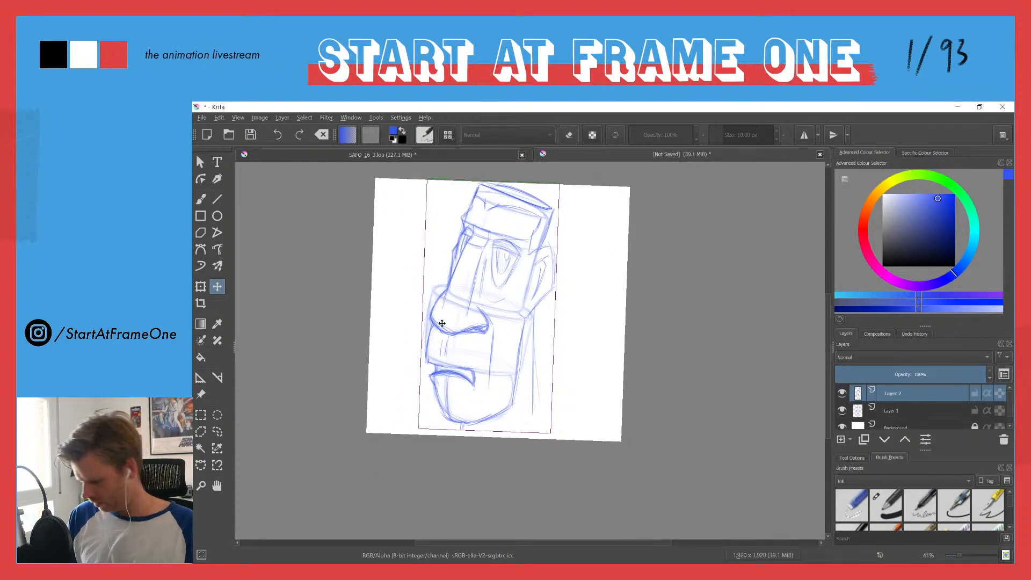
pyautogui.hotkey('ctrl', 't')
pyautogui.moveTo(420, 427)
pyautogui.mouseDown()
pyautogui.moveTo(431, 403)
pyautogui.moveTo(431, 416)
pyautogui.moveTo(428, 370)
pyautogui.moveTo(438, 394)
pyautogui.mouseUp()
pyautogui.moveTo(458, 313); pyautogui.dragTo(446, 338)
pyautogui.scroll(2, 451, 278)
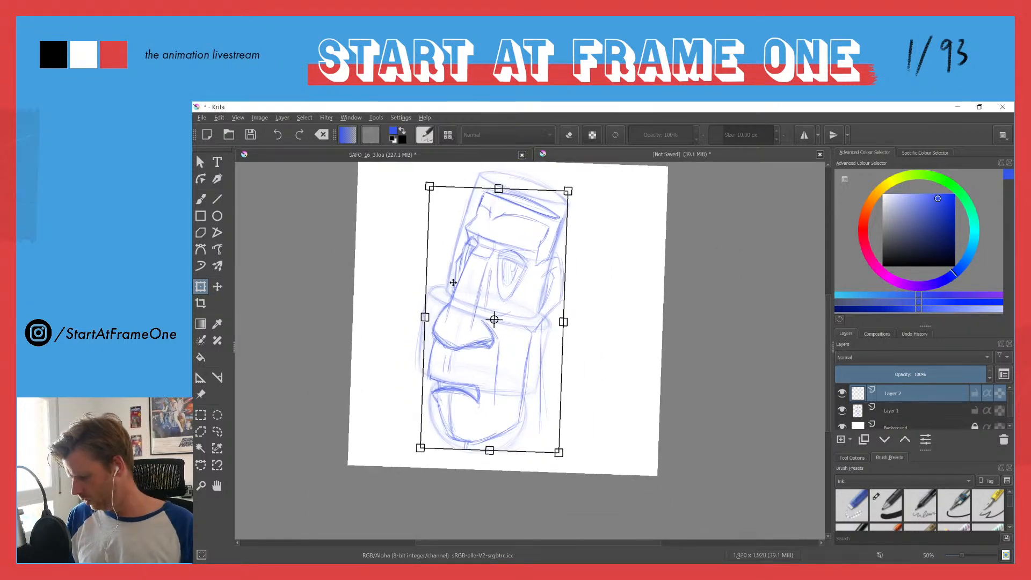
pyautogui.press('b')
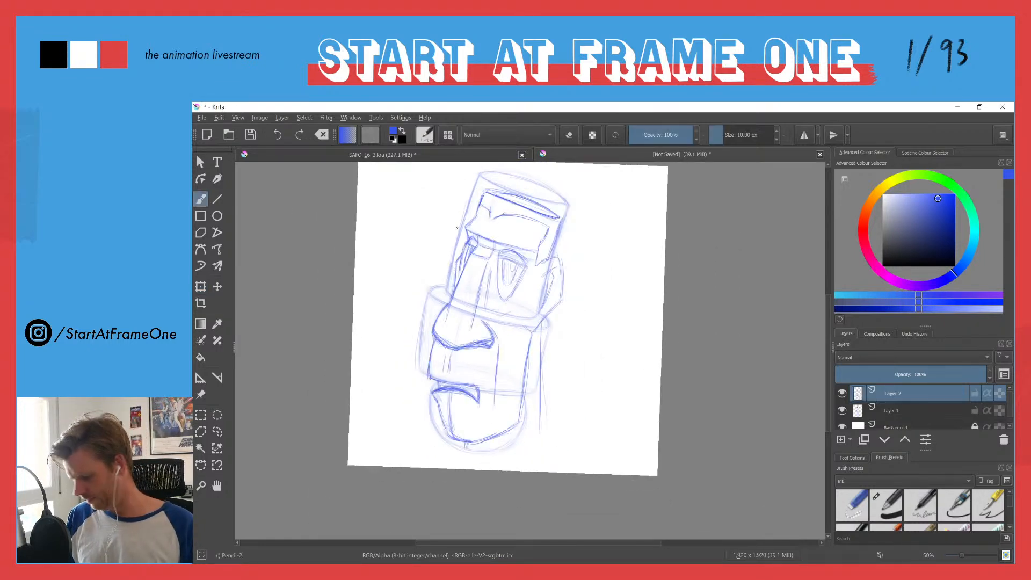
# Step: Hide Layer 1, lighten the rough rim lines on the head's flat top and redraw its elliptical outline
pyautogui.click(842, 411)
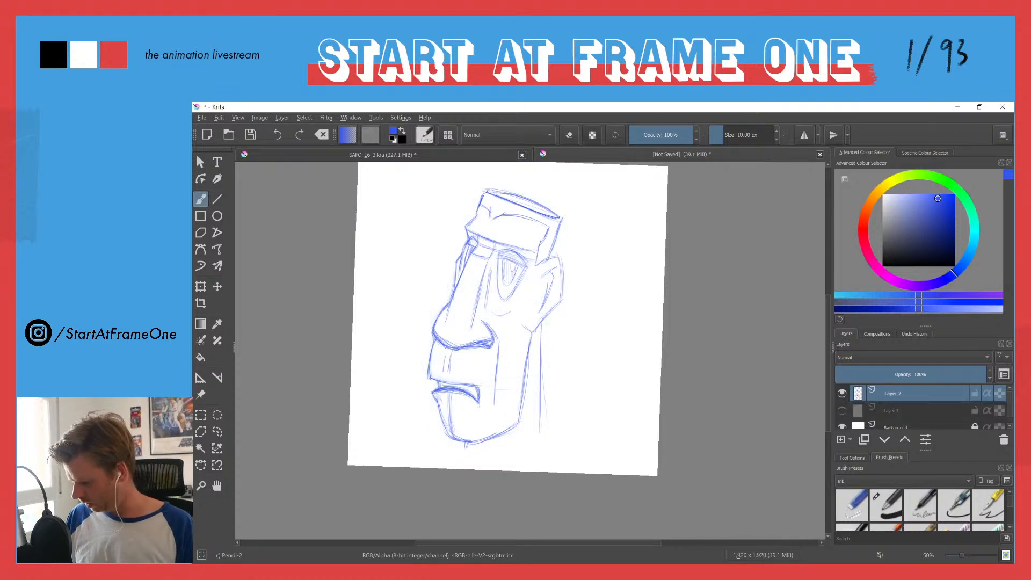
pyautogui.moveTo(491, 193); pyautogui.dragTo(441, 200)
pyautogui.press('e')
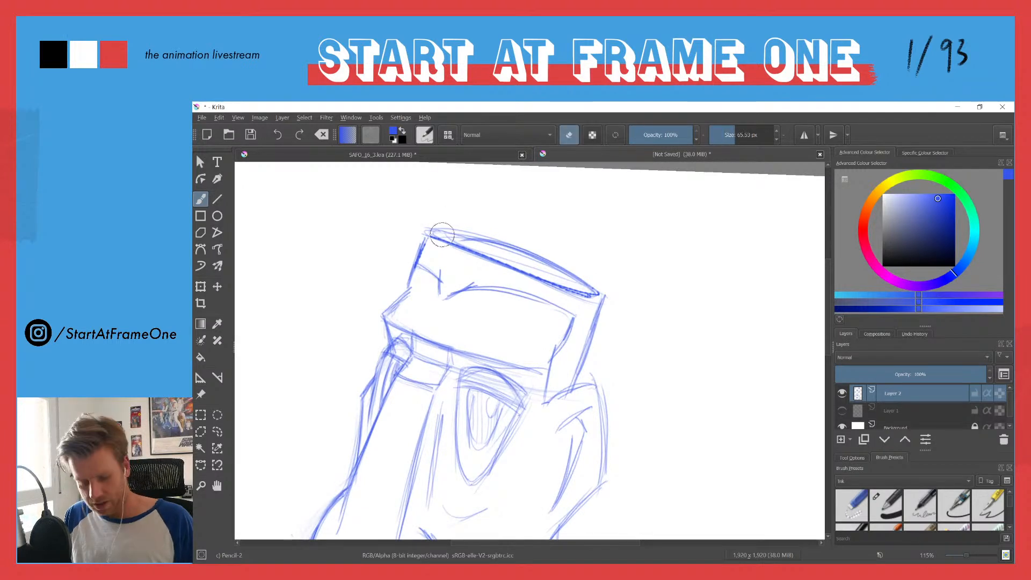
pyautogui.moveTo(548, 262)
pyautogui.mouseDown()
pyautogui.moveTo(457, 240)
pyautogui.moveTo(594, 293)
pyautogui.moveTo(559, 274)
pyautogui.mouseUp()
pyautogui.press('e')
pyautogui.moveTo(424, 232)
pyautogui.mouseDown()
pyautogui.moveTo(478, 237)
pyautogui.moveTo(596, 288)
pyautogui.moveTo(505, 248)
pyautogui.mouseUp()
pyautogui.moveTo(426, 231)
pyautogui.mouseDown()
pyautogui.moveTo(591, 285)
pyautogui.moveTo(530, 254)
pyautogui.moveTo(605, 298)
pyautogui.moveTo(526, 278)
pyautogui.mouseUp()
pyautogui.moveTo(432, 234); pyautogui.dragTo(580, 290)
pyautogui.moveTo(597, 288); pyautogui.dragTo(507, 250)
# Step: Redraw the left side of the hair and shape the pointed notch where the hairline meets on the forehead
pyautogui.moveTo(425, 234); pyautogui.dragTo(409, 272)
pyautogui.moveTo(417, 266)
pyautogui.mouseDown()
pyautogui.moveTo(429, 240)
pyautogui.moveTo(428, 217)
pyautogui.moveTo(423, 342)
pyautogui.moveTo(437, 249)
pyautogui.moveTo(412, 375)
pyautogui.moveTo(453, 217)
pyautogui.moveTo(435, 272)
pyautogui.moveTo(446, 302)
pyautogui.mouseUp()
pyautogui.moveTo(423, 235)
pyautogui.mouseDown()
pyautogui.moveTo(405, 248)
pyautogui.moveTo(428, 256)
pyautogui.mouseUp()
pyautogui.moveTo(433, 263); pyautogui.dragTo(441, 285)
# Step: Erase the excess construction lines along the near edge of the head's flat top
pyautogui.press('e')
pyautogui.moveTo(438, 242)
pyautogui.mouseDown()
pyautogui.moveTo(447, 270)
pyautogui.moveTo(443, 254)
pyautogui.moveTo(404, 253)
pyautogui.moveTo(446, 301)
pyautogui.moveTo(539, 284)
pyautogui.mouseUp()
pyautogui.press('e')
pyautogui.press('ctrl')
pyautogui.scroll(-5, 398, 265)
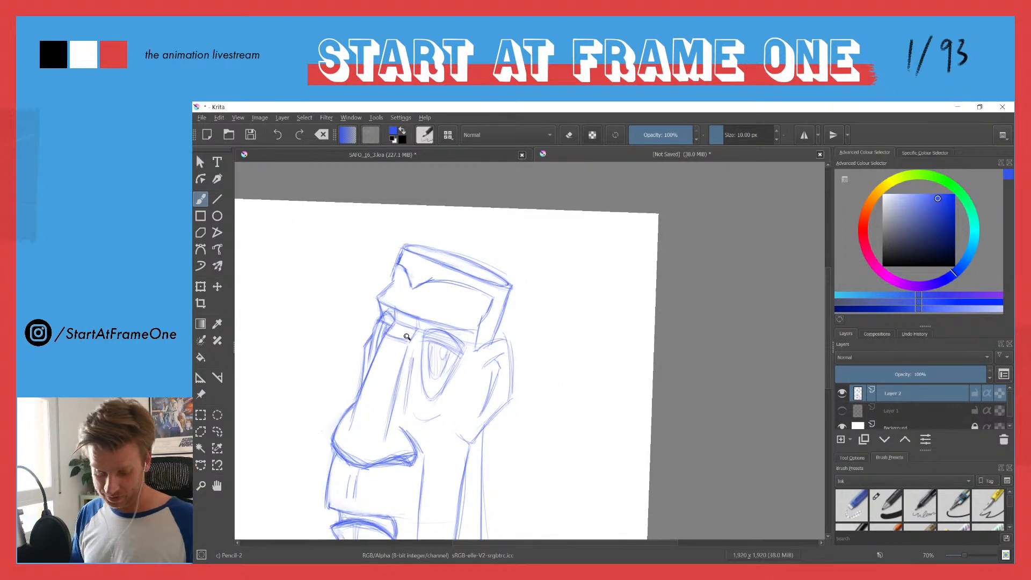
# Step: Add a short neck line left of the chin, erase the marks under the chin and strengthen the neck line behind the jaw
pyautogui.moveTo(399, 383); pyautogui.dragTo(419, 310)
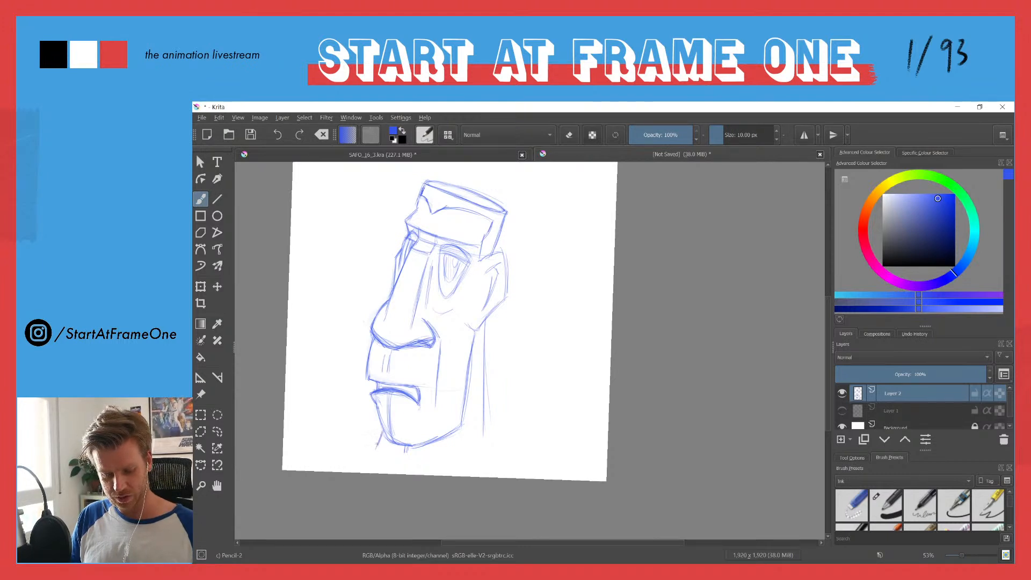
pyautogui.press('e')
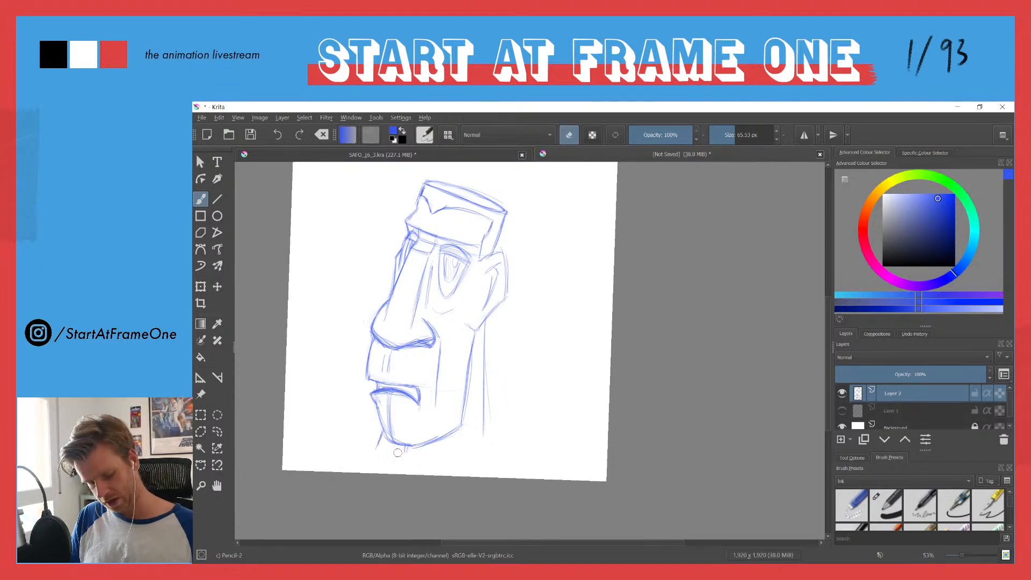
pyautogui.moveTo(398, 449); pyautogui.dragTo(454, 434)
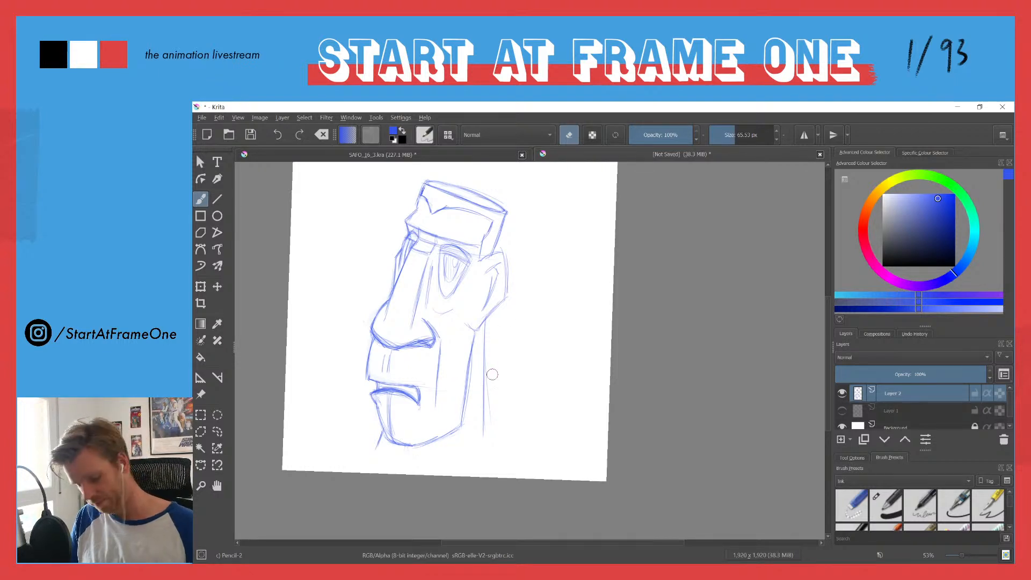
pyautogui.press('e')
pyautogui.moveTo(486, 321); pyautogui.dragTo(485, 433)
pyautogui.moveTo(485, 356); pyautogui.dragTo(483, 438)
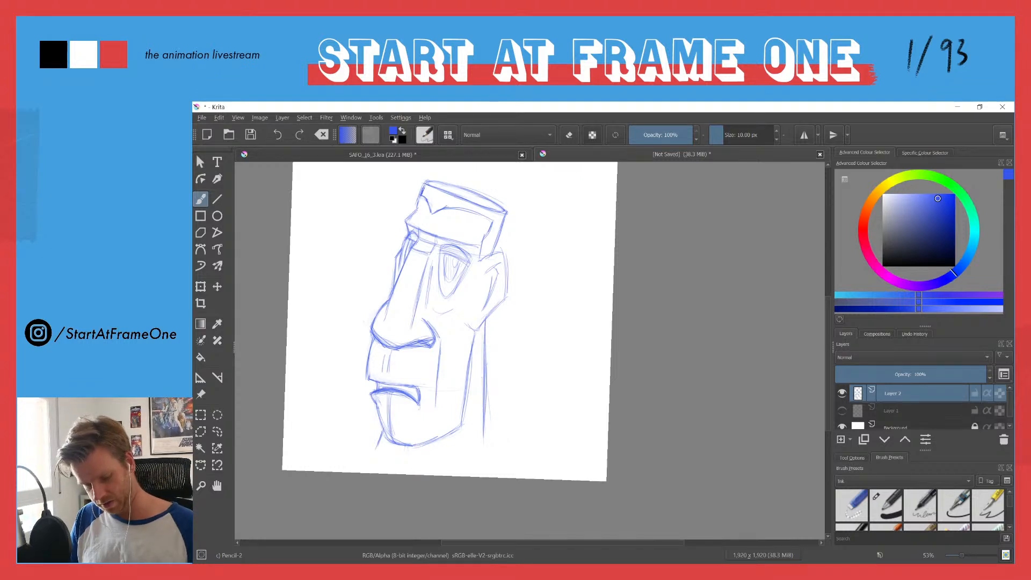
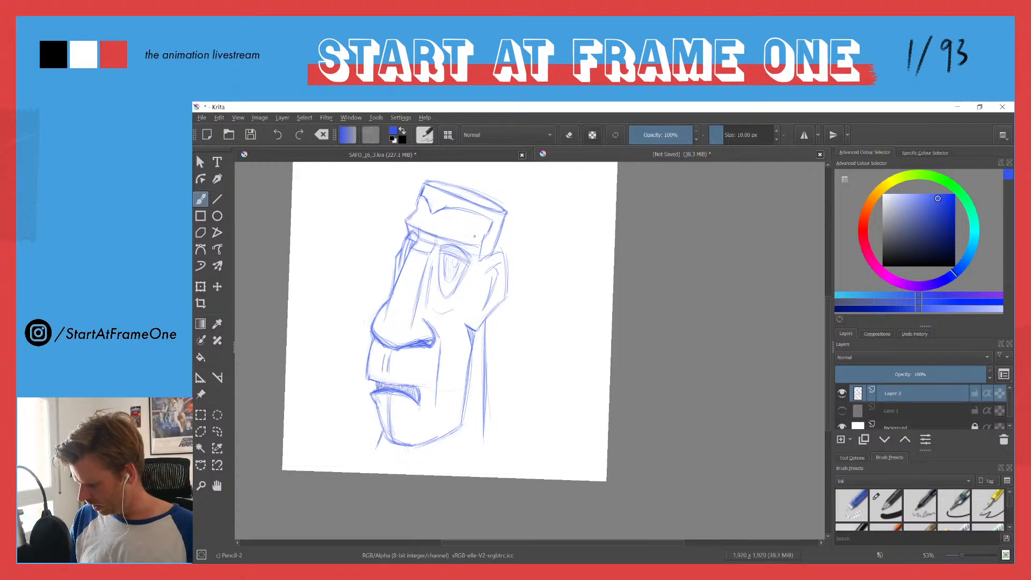
# Step: Strengthen the outline of the near eye, redrawing its curved upper lid and the pointed teardrop edge below
pyautogui.moveTo(444, 259); pyautogui.dragTo(462, 167)
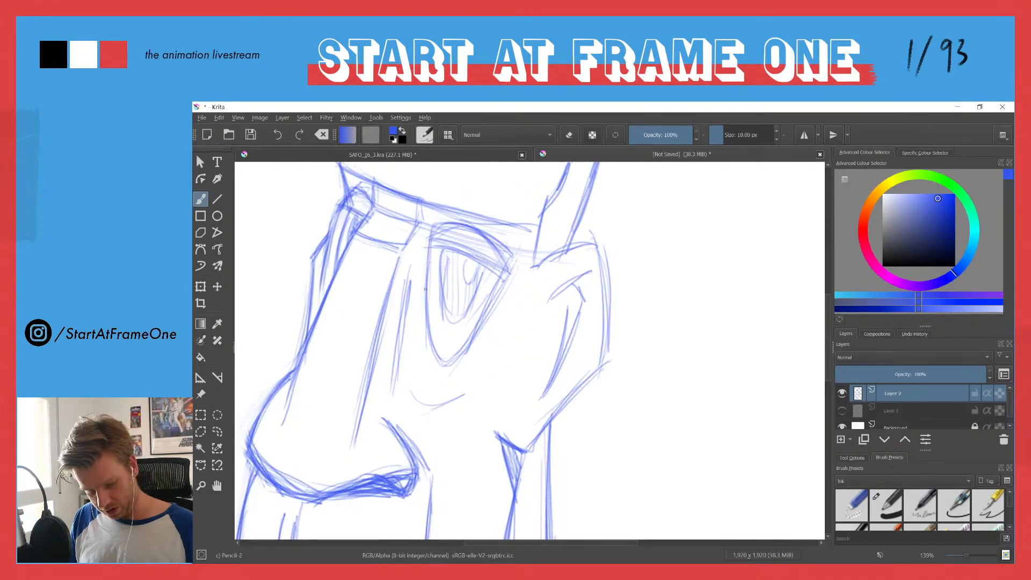
pyautogui.moveTo(429, 253)
pyautogui.mouseDown()
pyautogui.moveTo(428, 310)
pyautogui.moveTo(449, 361)
pyautogui.mouseUp()
pyautogui.moveTo(506, 271); pyautogui.dragTo(450, 365)
pyautogui.moveTo(432, 246)
pyautogui.mouseDown()
pyautogui.moveTo(486, 264)
pyautogui.moveTo(502, 284)
pyautogui.moveTo(492, 302)
pyautogui.mouseUp()
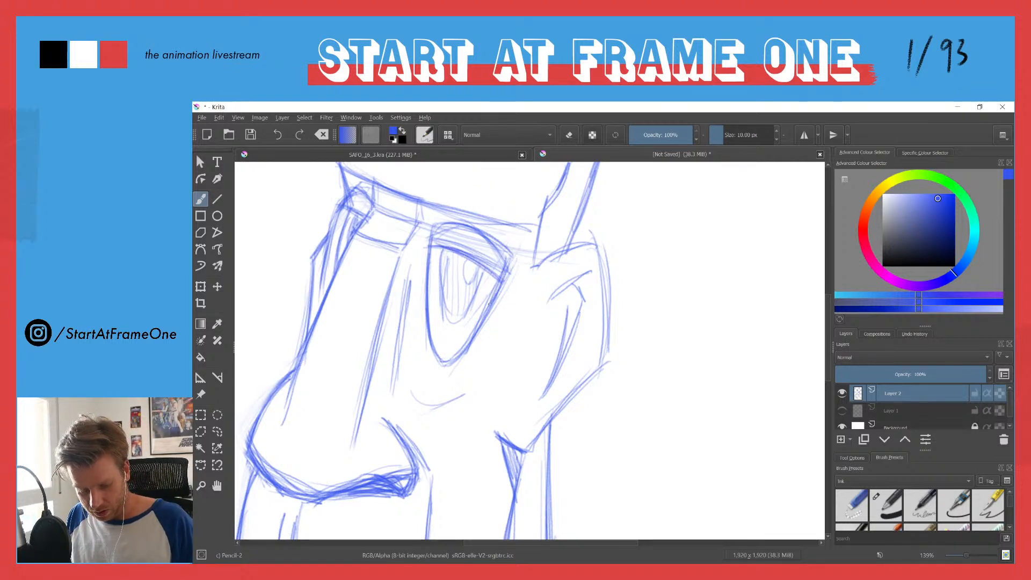
# Step: Refine the iris of the near eye and fill it with vertical hatching around the highlight
pyautogui.moveTo(433, 223)
pyautogui.mouseDown()
pyautogui.moveTo(426, 272)
pyautogui.moveTo(473, 303)
pyautogui.moveTo(458, 320)
pyautogui.mouseUp()
pyautogui.moveTo(466, 262)
pyautogui.mouseDown()
pyautogui.moveTo(471, 283)
pyautogui.moveTo(479, 269)
pyautogui.mouseUp()
pyautogui.moveTo(468, 261); pyautogui.dragTo(475, 291)
pyautogui.moveTo(475, 277); pyautogui.dragTo(467, 307)
pyautogui.moveTo(468, 283); pyautogui.dragTo(463, 315)
pyautogui.moveTo(461, 250); pyautogui.dragTo(457, 319)
pyautogui.moveTo(458, 252); pyautogui.dragTo(454, 320)
pyautogui.moveTo(456, 252); pyautogui.dragTo(448, 316)
pyautogui.moveTo(450, 251)
pyautogui.mouseDown()
pyautogui.moveTo(444, 307)
pyautogui.moveTo(442, 291)
pyautogui.mouseUp()
pyautogui.moveTo(445, 247); pyautogui.dragTo(441, 279)
# Step: Darken the narrow far eye beside the nose bridge and strengthen the lines running down from it
pyautogui.moveTo(357, 214); pyautogui.dragTo(347, 240)
pyautogui.moveTo(357, 218); pyautogui.dragTo(350, 240)
pyautogui.moveTo(343, 206)
pyautogui.mouseDown()
pyautogui.moveTo(366, 219)
pyautogui.moveTo(328, 232)
pyautogui.moveTo(318, 310)
pyautogui.mouseUp()
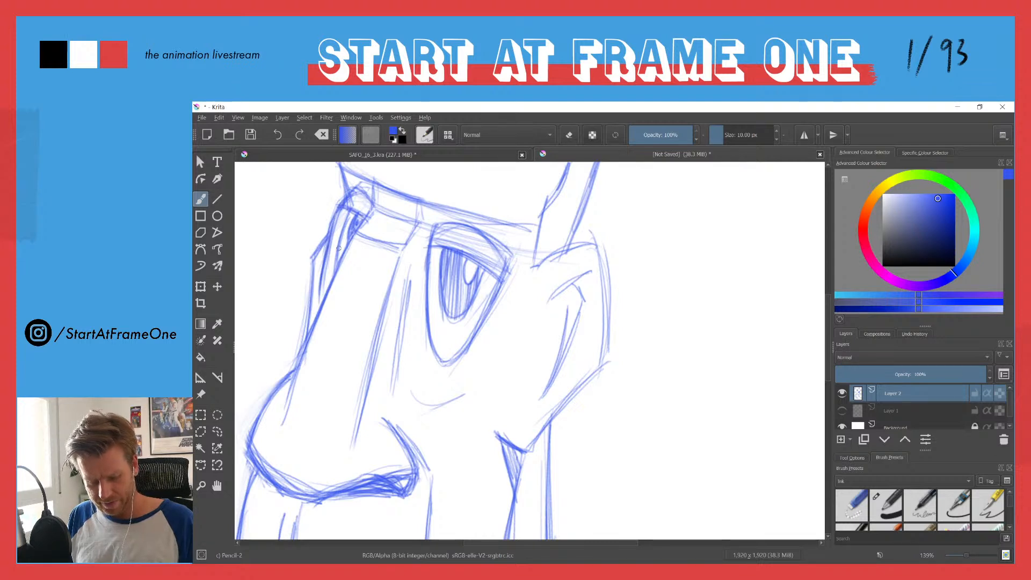
pyautogui.scroll(-2, 418, 216)
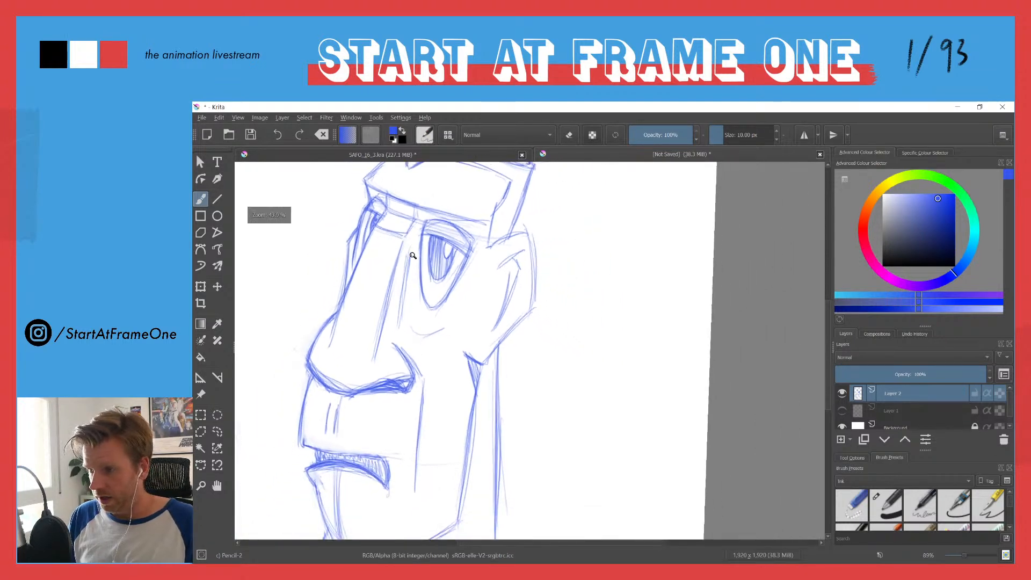
pyautogui.moveTo(417, 254); pyautogui.dragTo(456, 291)
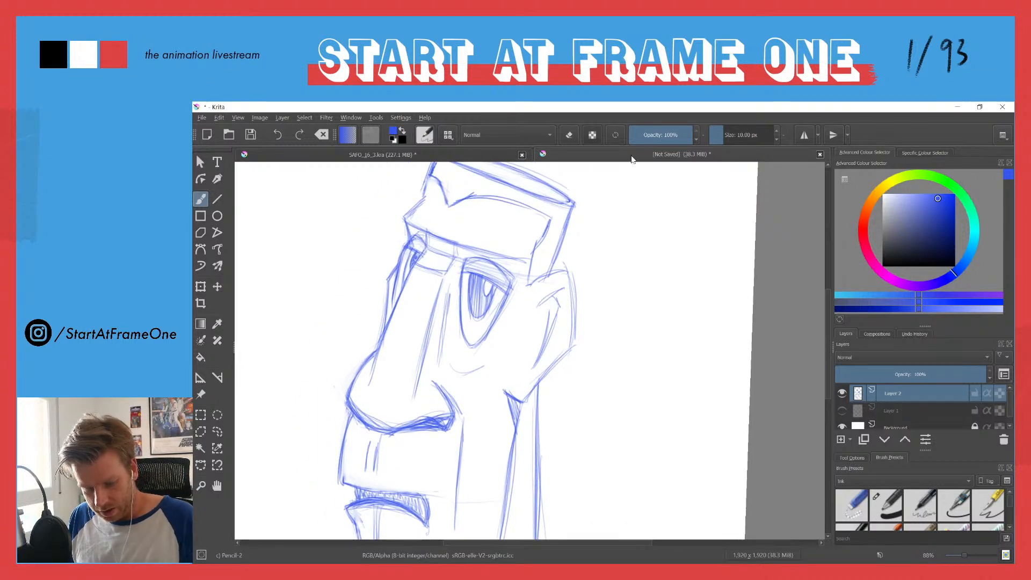
# Step: Hide Layer 2, discard a newly added paint layer and add a vector layer instead
pyautogui.click(842, 393)
pyautogui.click(841, 440)
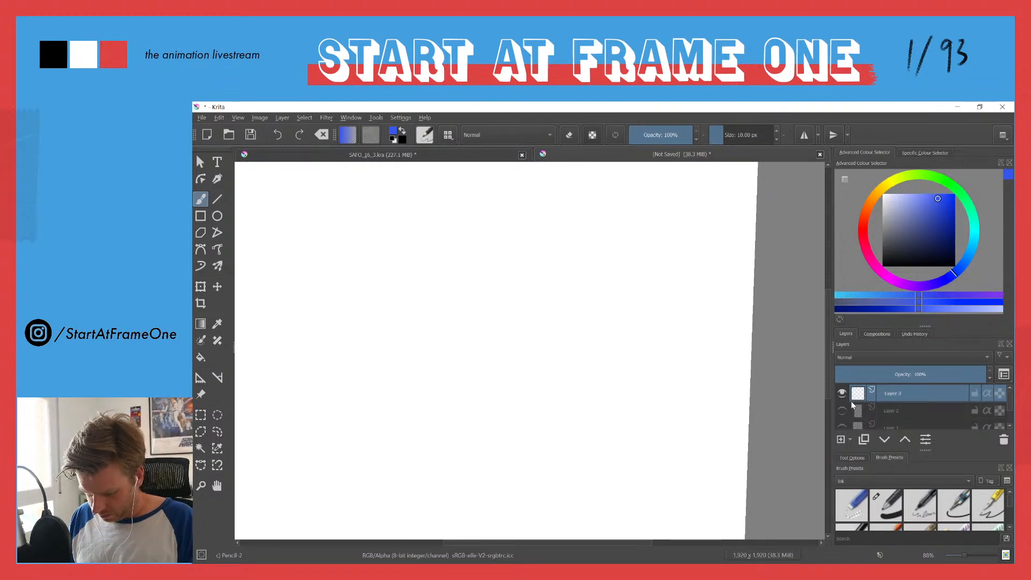
pyautogui.click(1003, 440)
pyautogui.click(850, 439)
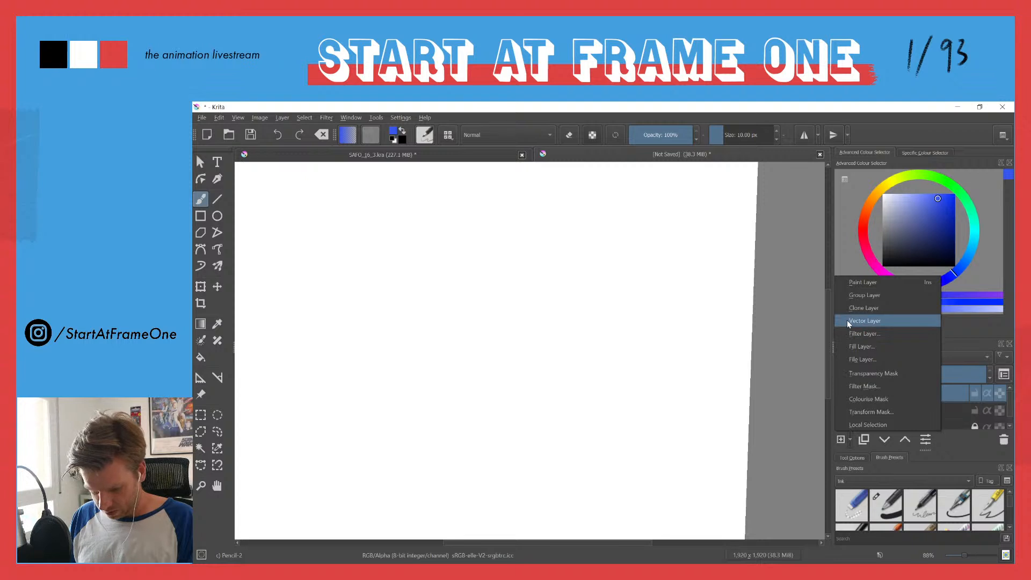
pyautogui.click(847, 320)
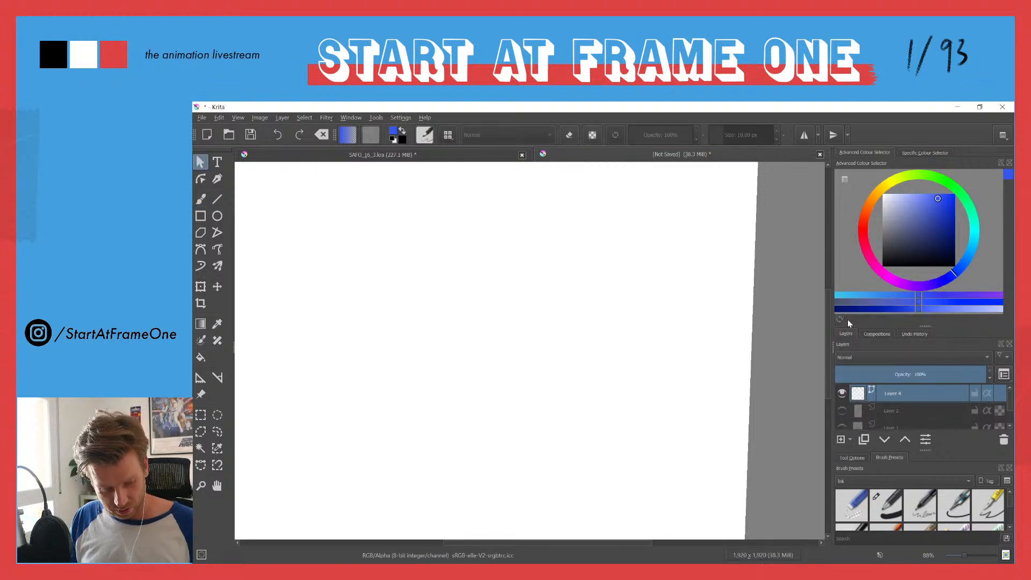
# Step: Draw a U-shaped test curve with the Freehand Path tool on the vector layer and inspect its edges up close
pyautogui.click(215, 252)
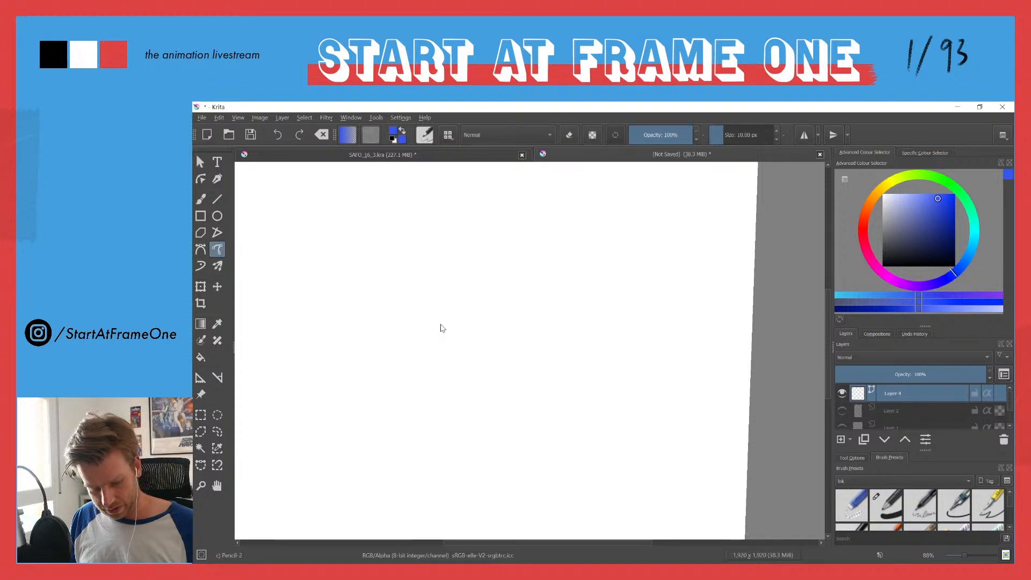
pyautogui.moveTo(499, 226)
pyautogui.mouseDown()
pyautogui.moveTo(518, 344)
pyautogui.moveTo(438, 266)
pyautogui.moveTo(418, 212)
pyautogui.mouseUp()
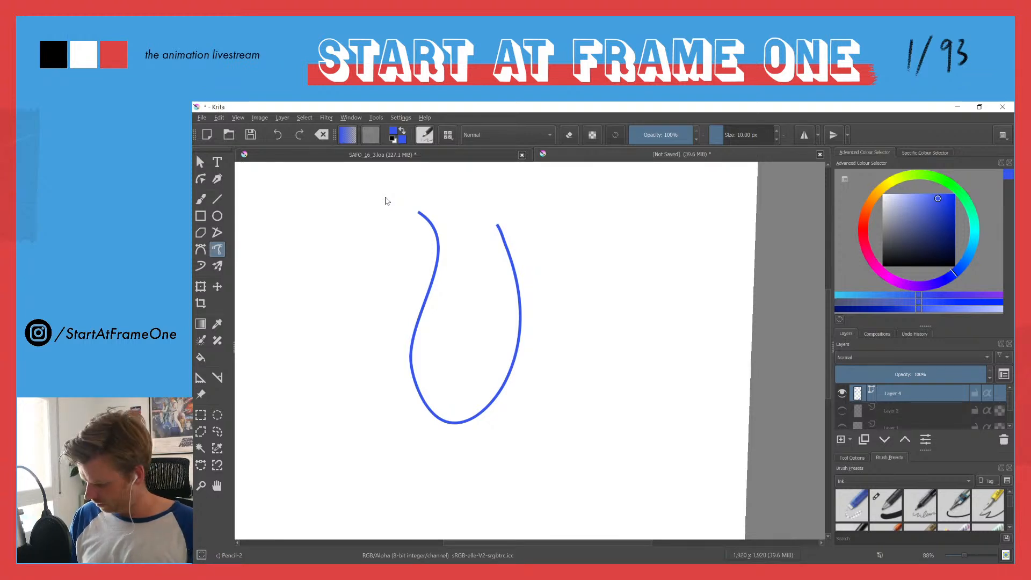
pyautogui.moveTo(520, 330); pyautogui.dragTo(522, 208)
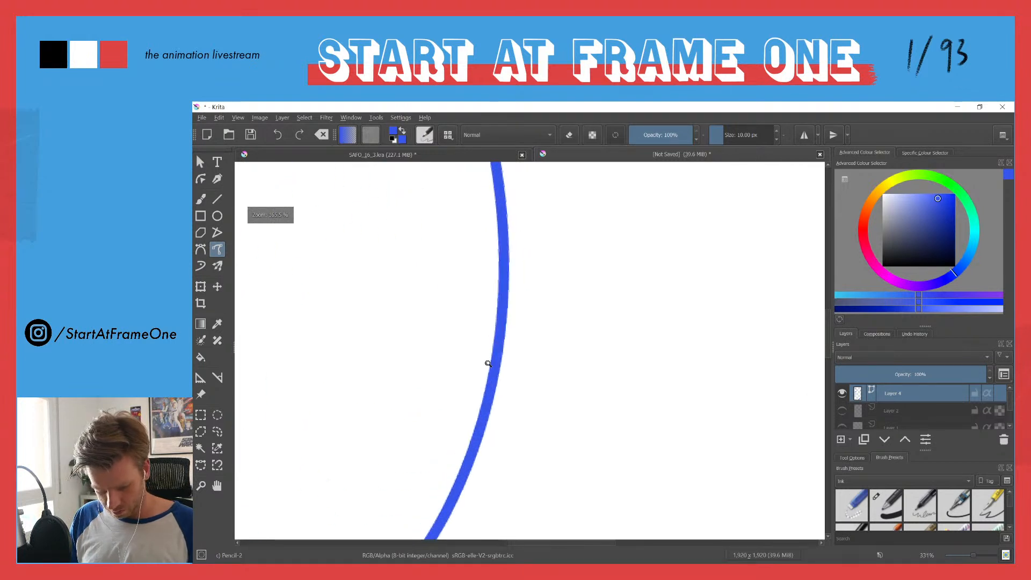
pyautogui.moveTo(488, 368); pyautogui.dragTo(501, 294)
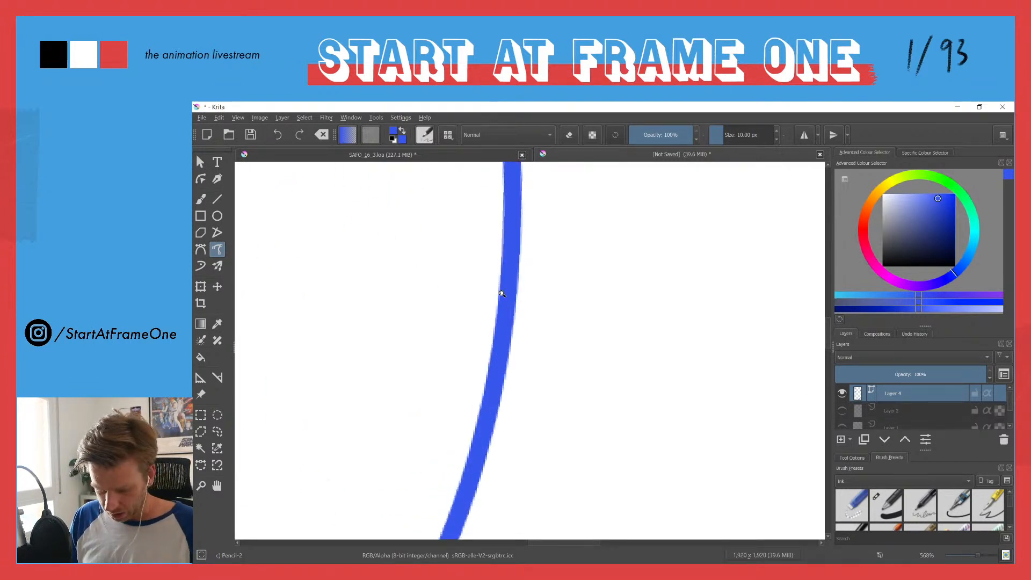
pyautogui.moveTo(486, 272)
pyautogui.mouseDown()
pyautogui.moveTo(497, 400)
pyautogui.moveTo(416, 282)
pyautogui.moveTo(417, 265)
pyautogui.moveTo(437, 258)
pyautogui.moveTo(458, 283)
pyautogui.moveTo(444, 215)
pyautogui.moveTo(456, 253)
pyautogui.moveTo(458, 241)
pyautogui.moveTo(449, 323)
pyautogui.mouseUp()
pyautogui.moveTo(451, 252); pyautogui.dragTo(452, 317)
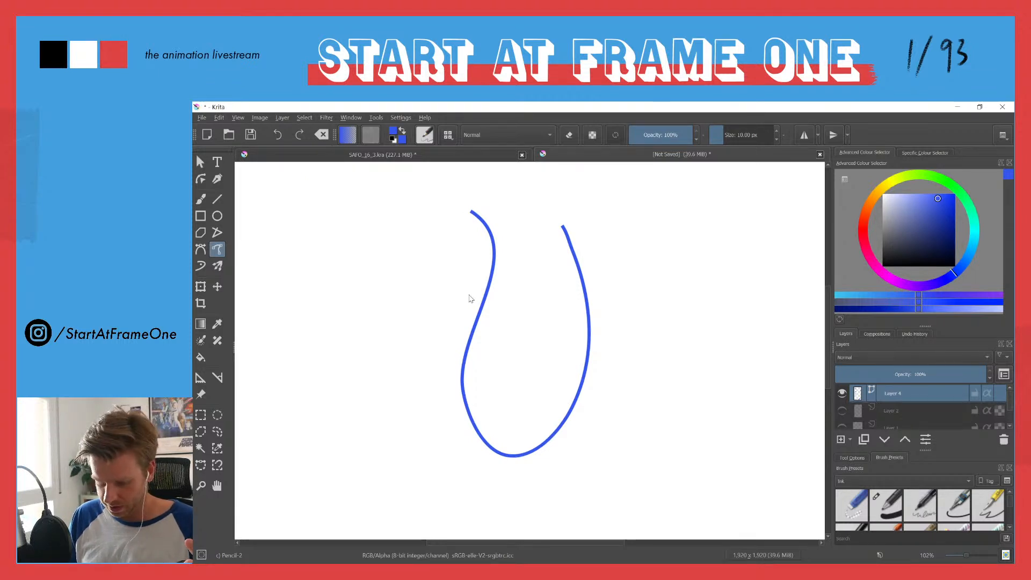
pyautogui.click(851, 440)
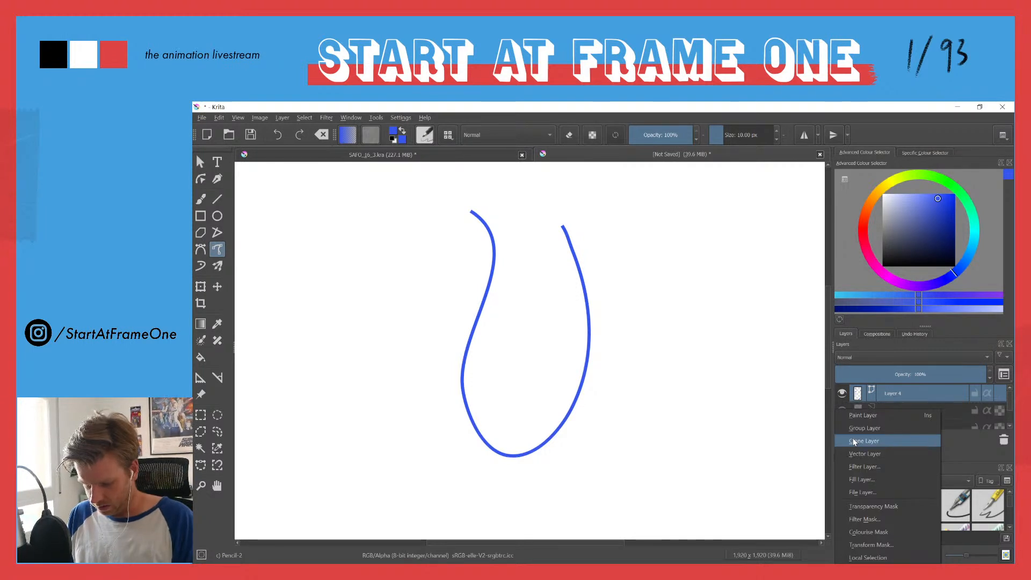
pyautogui.click(853, 399)
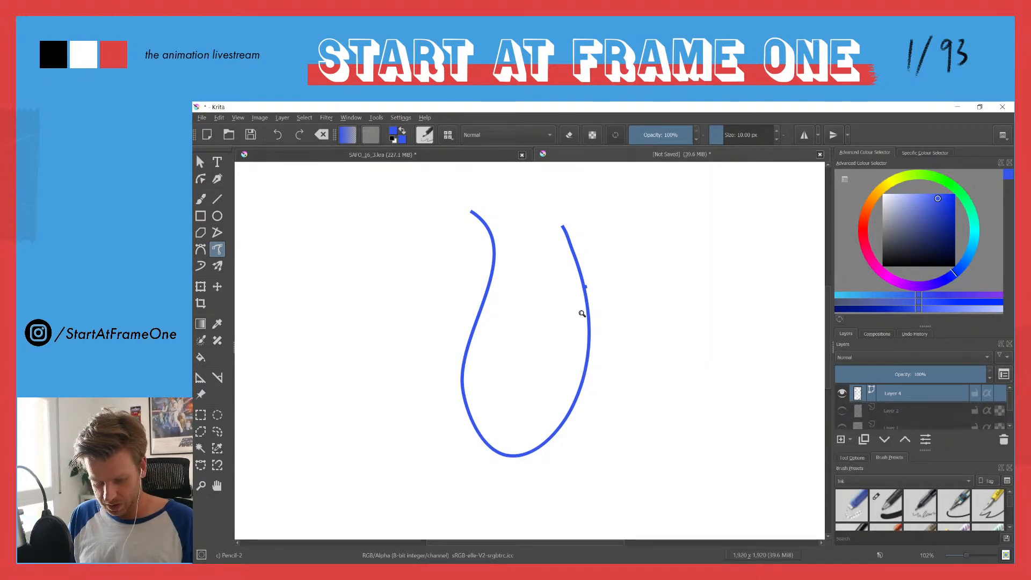
pyautogui.moveTo(584, 313); pyautogui.dragTo(557, 199)
pyautogui.moveTo(572, 262); pyautogui.dragTo(599, 371)
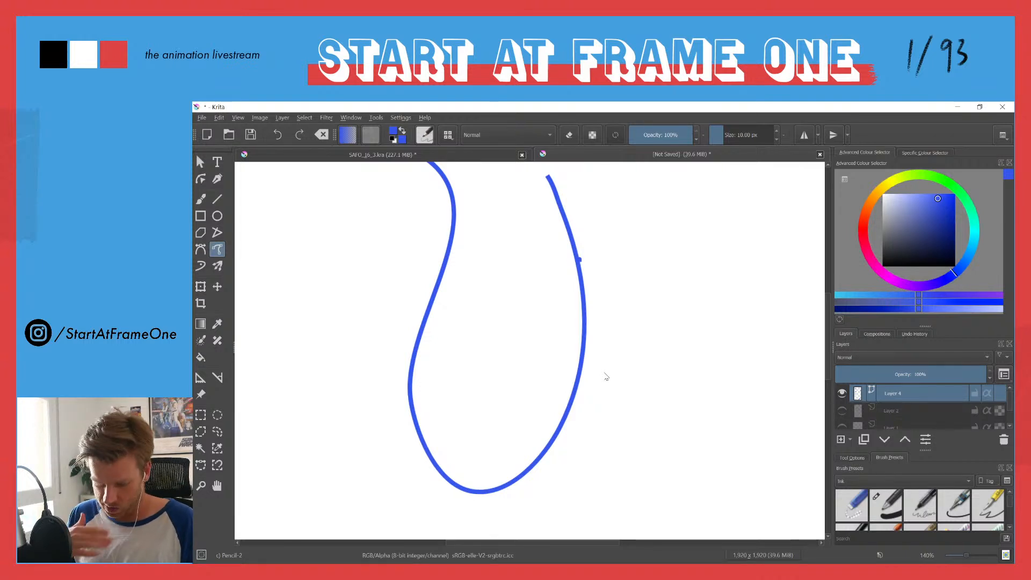
pyautogui.moveTo(425, 242); pyautogui.dragTo(423, 283)
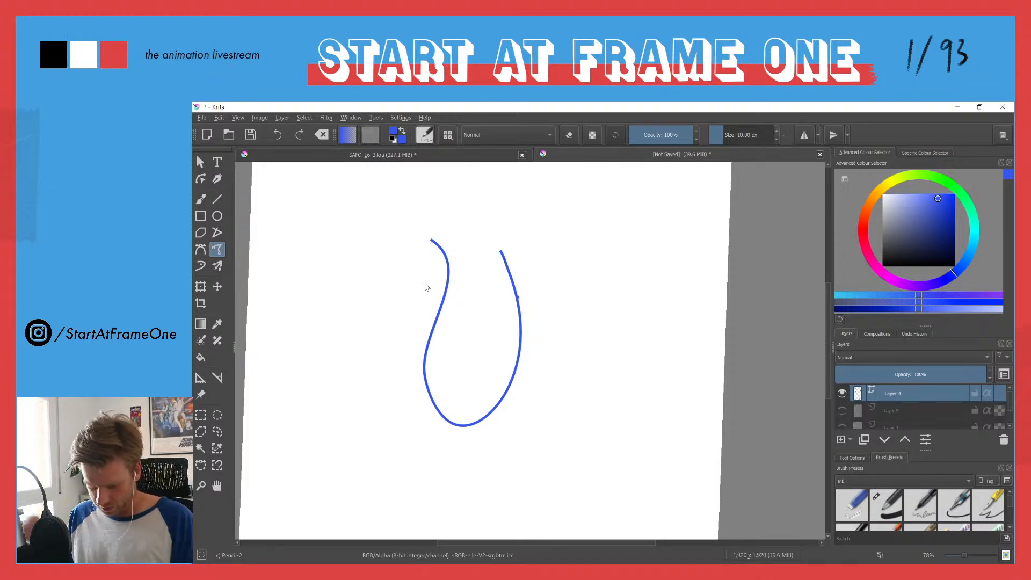
pyautogui.click(851, 441)
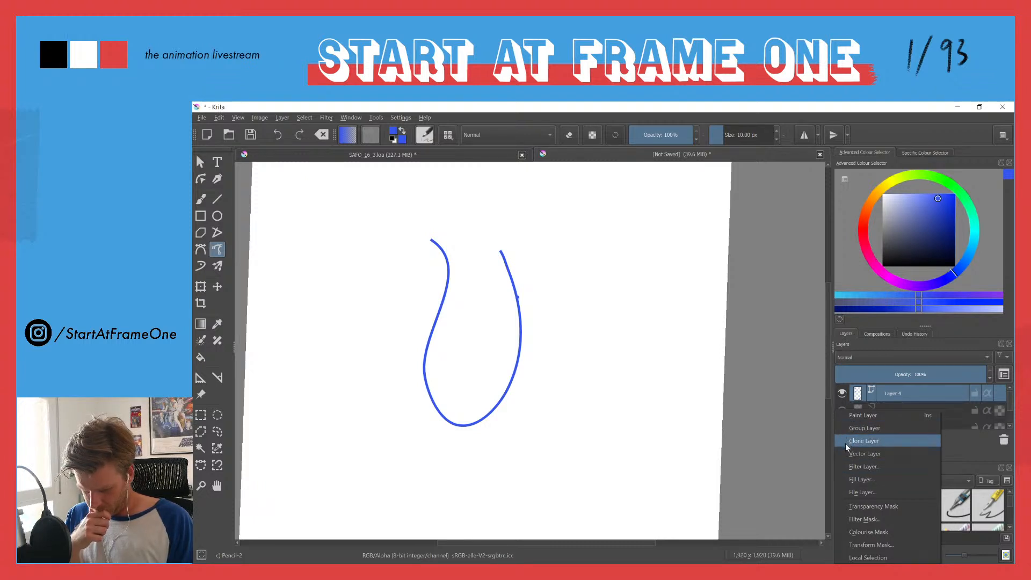
pyautogui.click(863, 393)
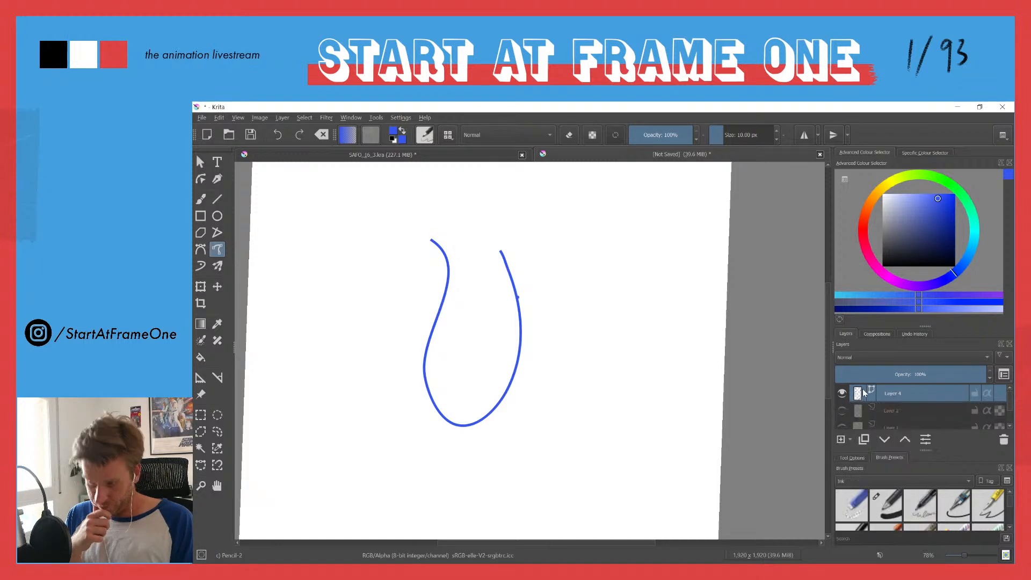
pyautogui.moveTo(864, 394)
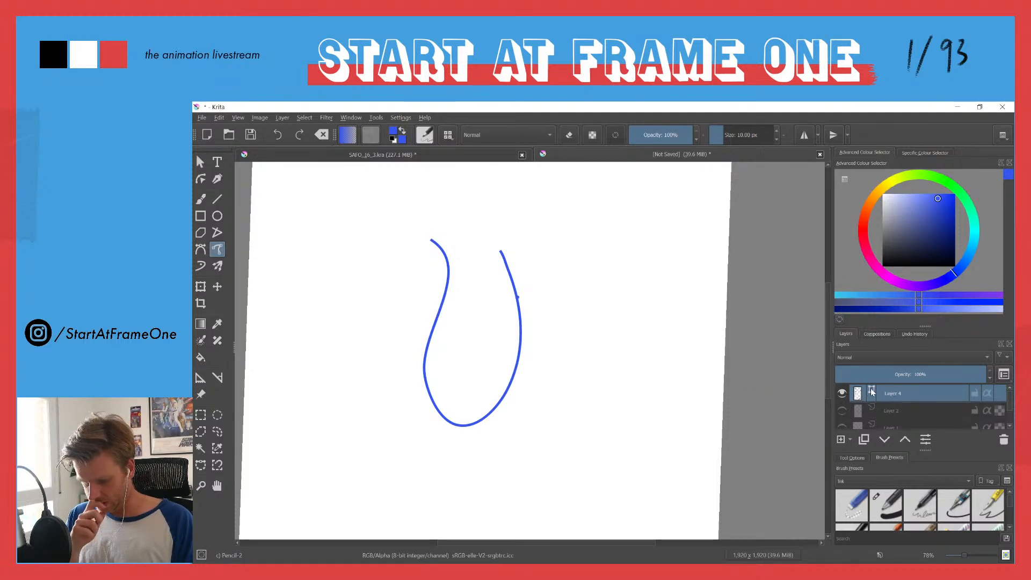
pyautogui.click(848, 439)
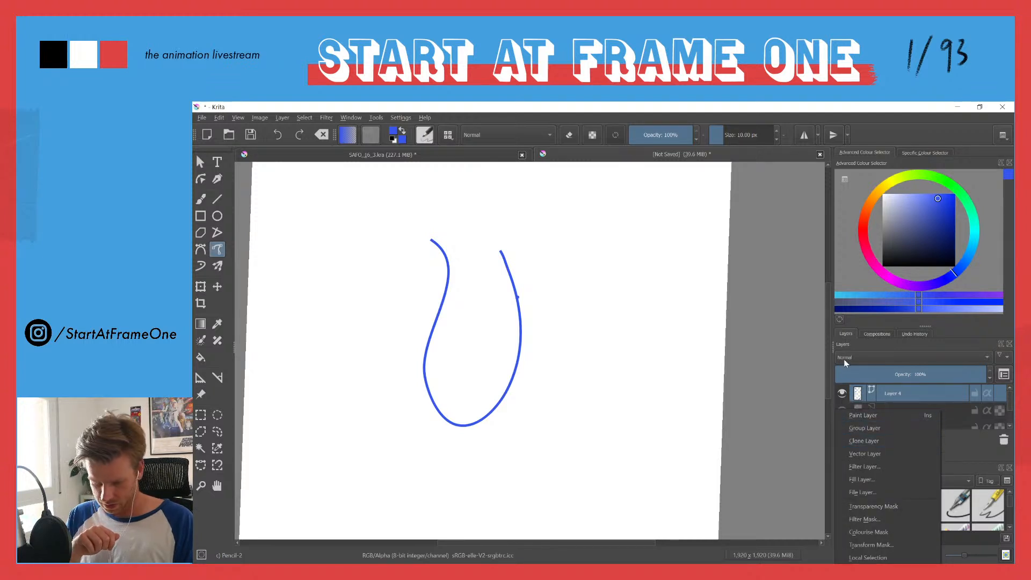
pyautogui.press('Escape')
pyautogui.click(866, 330)
pyautogui.click(913, 334)
pyautogui.click(873, 332)
pyautogui.click(849, 334)
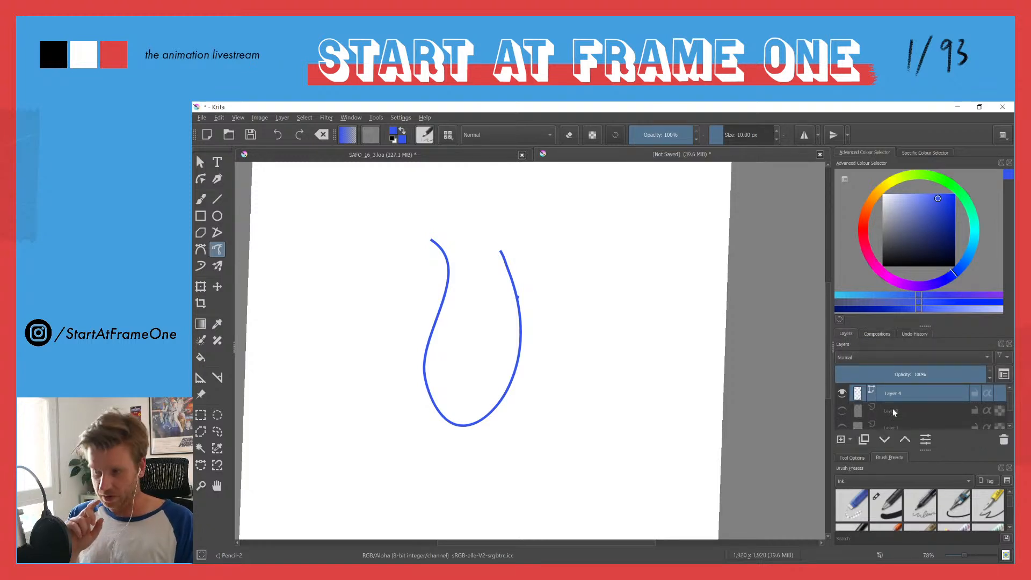
pyautogui.moveTo(893, 412)
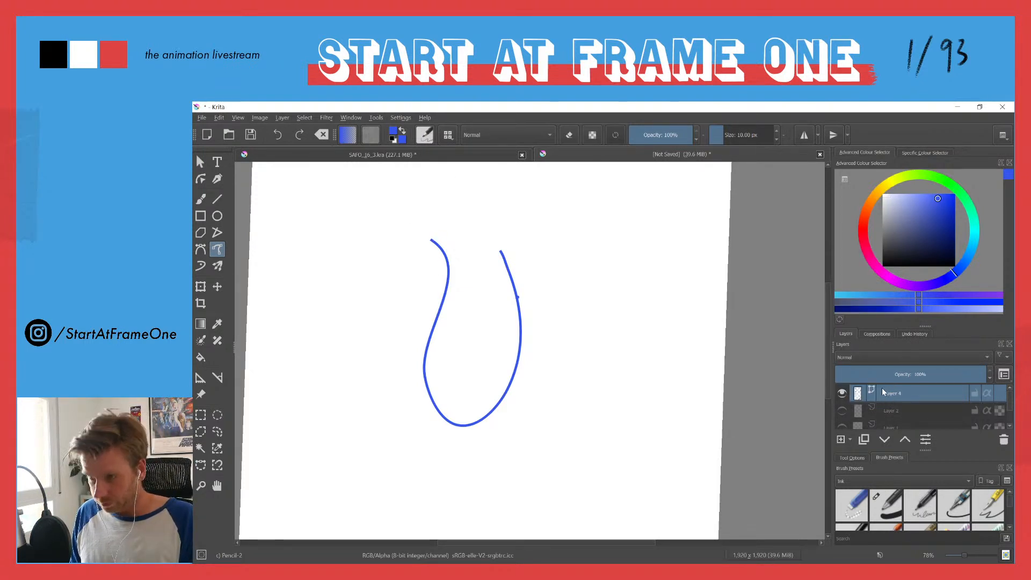
# Step: Delete the vector layer with the test curve and show Layer 2 again
pyautogui.click(1004, 439)
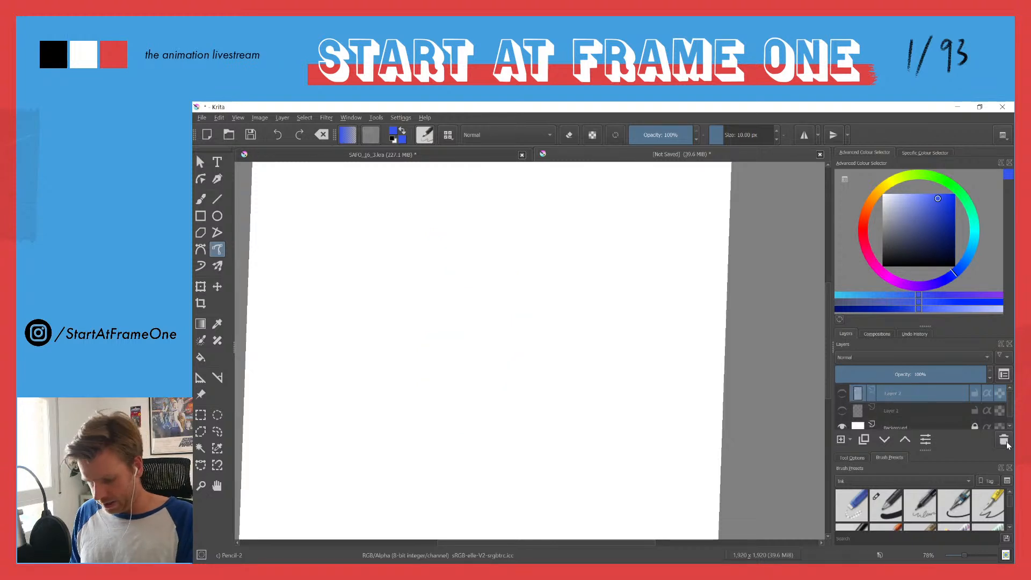
pyautogui.click(842, 394)
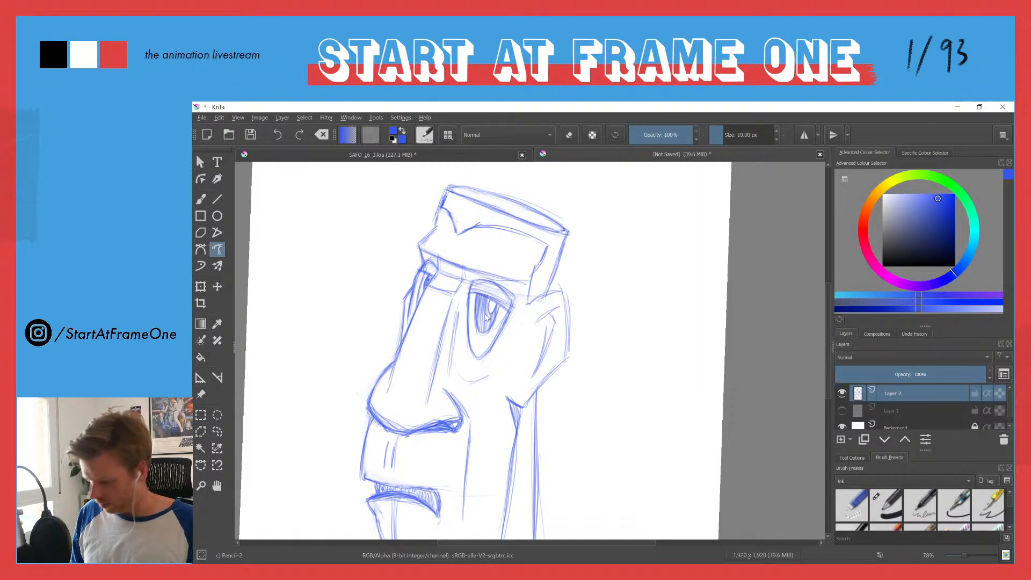
# Step: Redraw the front contour of the chin below the lower lip with the brush and erase the rough marks beside it
pyautogui.scroll(-1, 462, 335)
pyautogui.moveTo(462, 334); pyautogui.dragTo(465, 293)
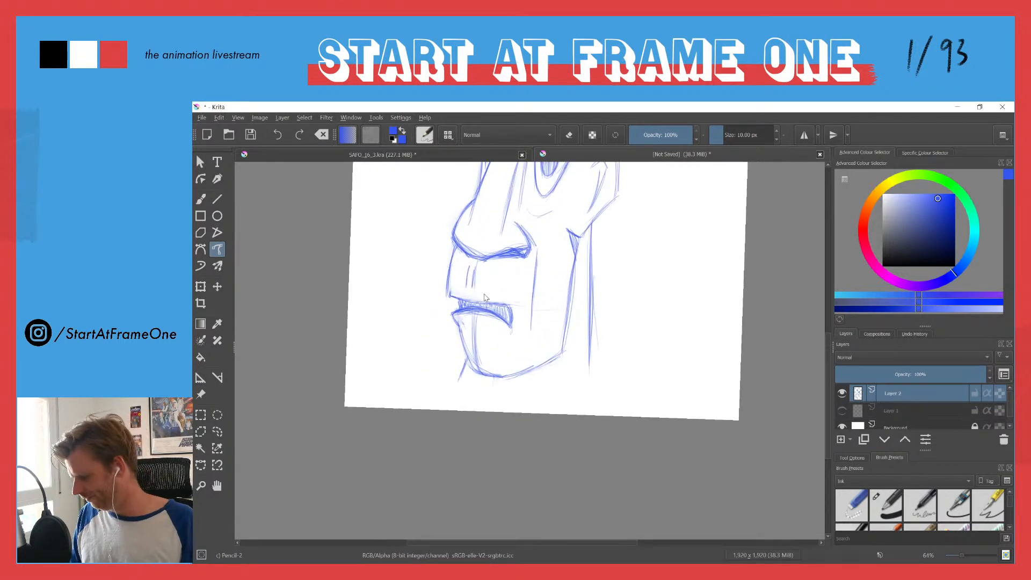
pyautogui.press('b')
pyautogui.moveTo(457, 329)
pyautogui.mouseDown()
pyautogui.moveTo(464, 366)
pyautogui.moveTo(495, 376)
pyautogui.moveTo(461, 333)
pyautogui.moveTo(492, 377)
pyautogui.mouseUp()
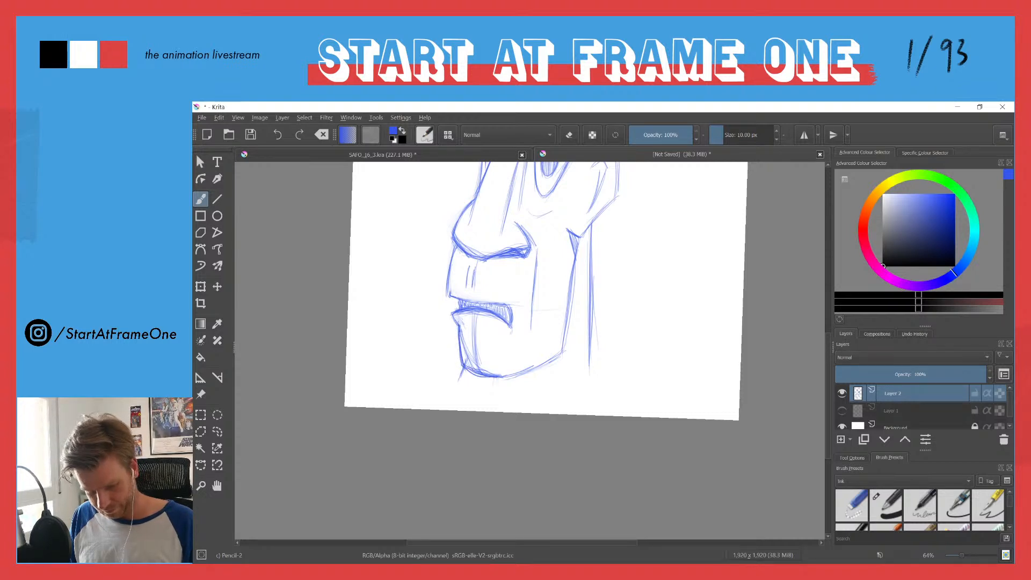
pyautogui.press('e')
pyautogui.moveTo(467, 355); pyautogui.dragTo(467, 330)
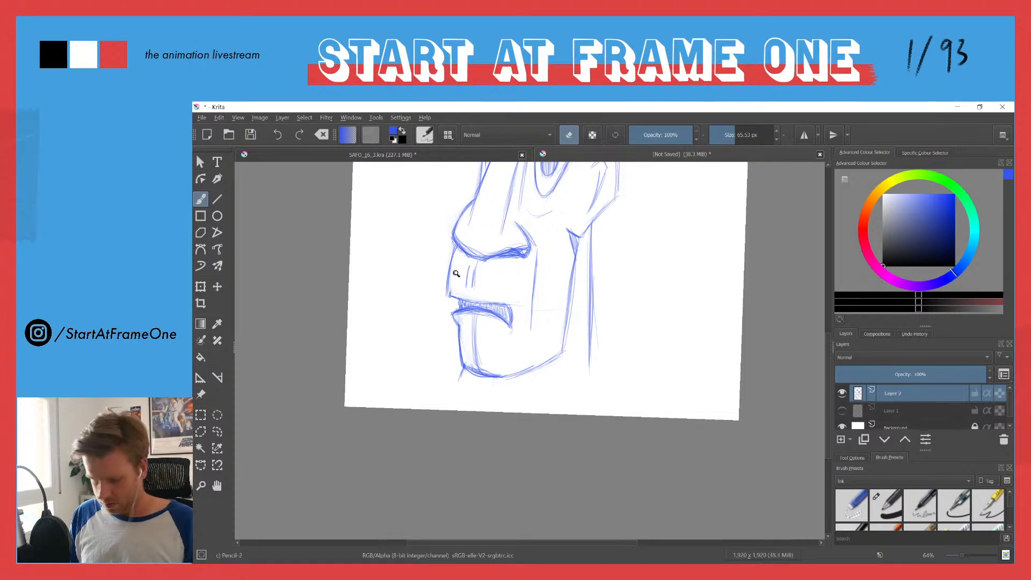
# Step: Redraw the far side of the face with a brow corner under the hairline and a cheek contour beside the far eye
pyautogui.scroll(-4, 458, 276)
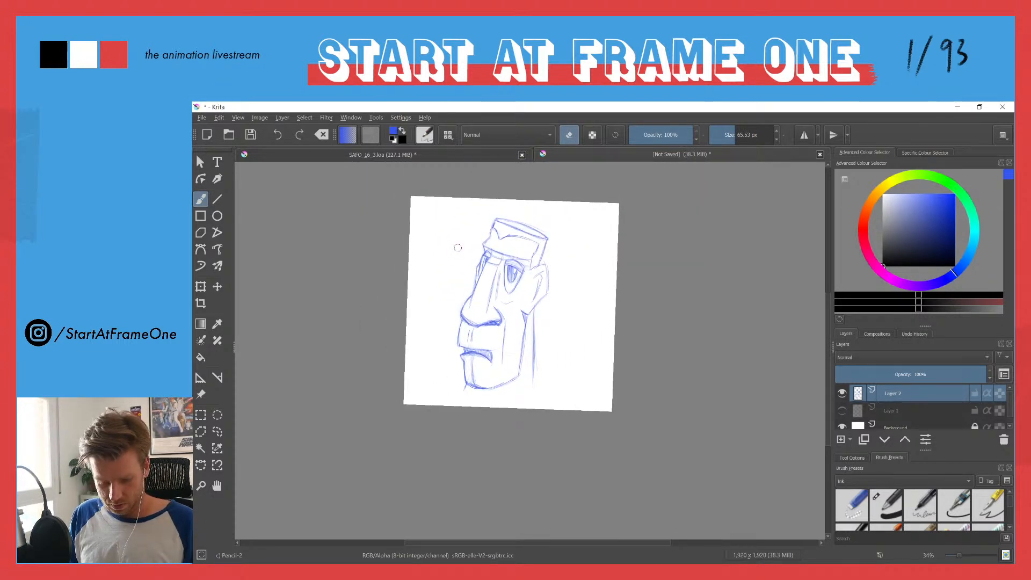
pyautogui.moveTo(456, 235)
pyautogui.mouseDown()
pyautogui.moveTo(457, 201)
pyautogui.moveTo(456, 248)
pyautogui.moveTo(460, 231)
pyautogui.mouseUp()
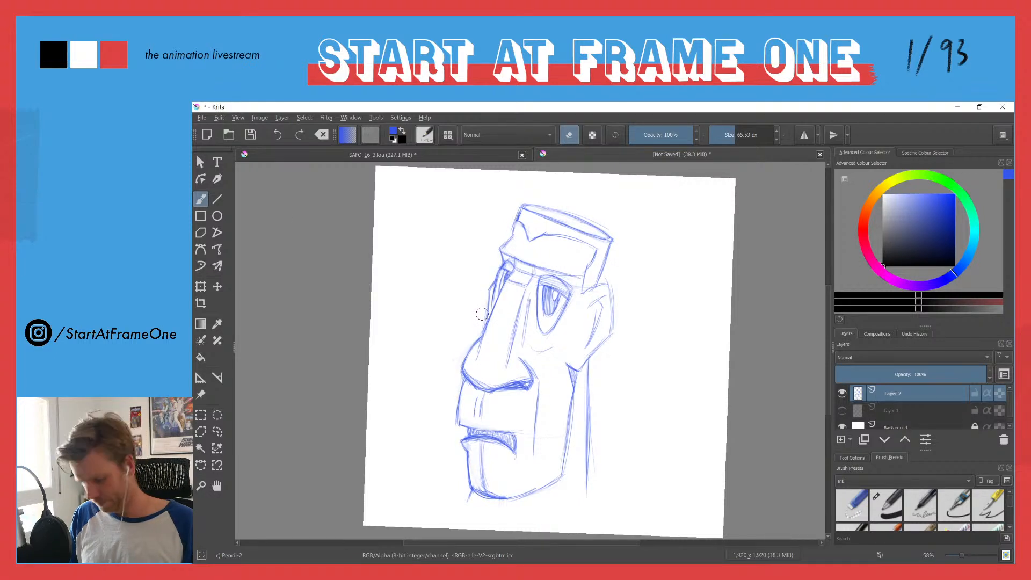
pyautogui.press('e')
pyautogui.moveTo(486, 292); pyautogui.dragTo(483, 326)
pyautogui.moveTo(486, 287)
pyautogui.mouseDown()
pyautogui.moveTo(483, 336)
pyautogui.moveTo(495, 271)
pyautogui.mouseUp()
pyautogui.press('e')
pyautogui.press('e')
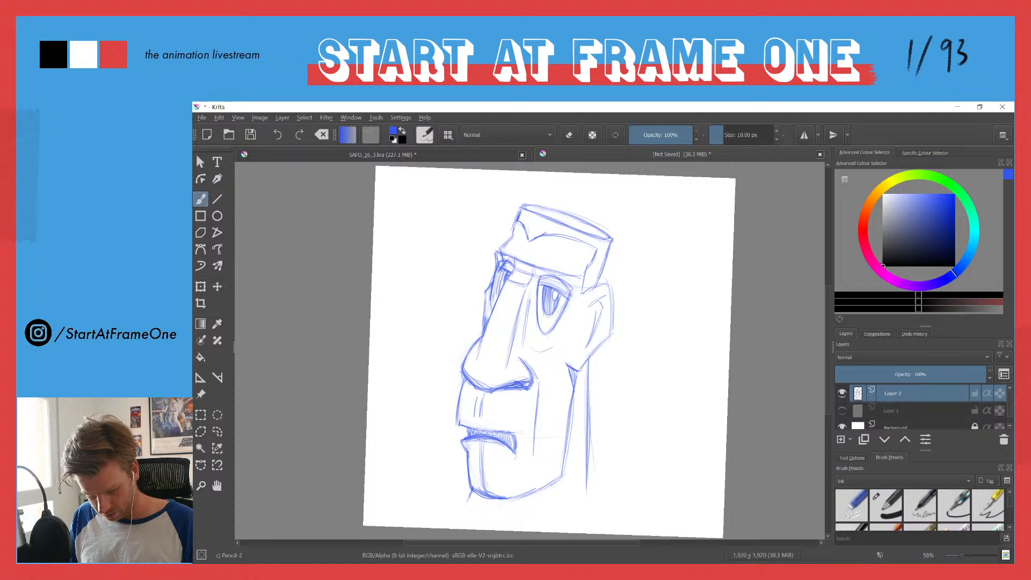
# Step: Erase the round construction marks at the top of the far eye and darken that eye's shading
pyautogui.press('e')
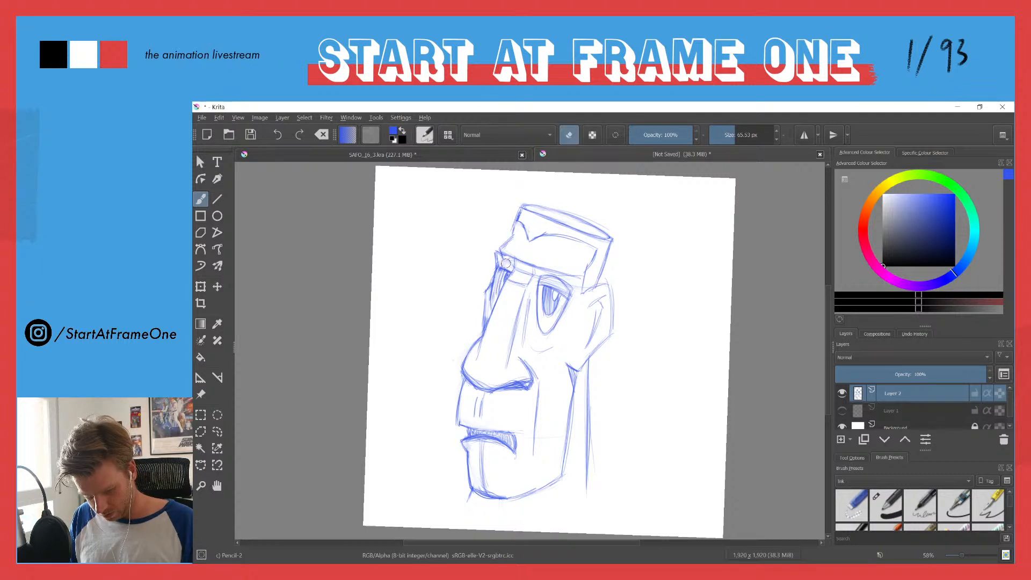
pyautogui.press('e')
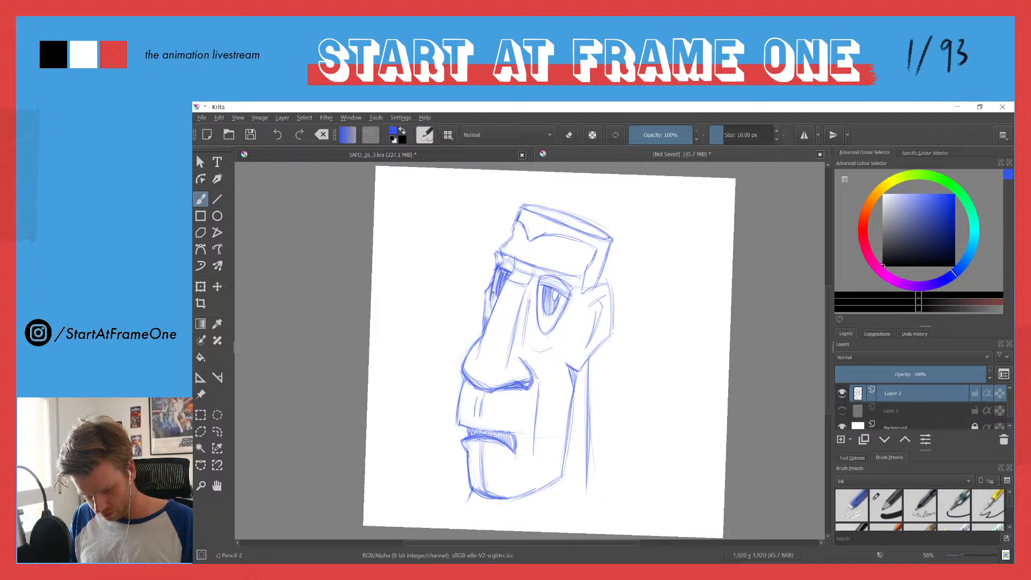
pyautogui.press('e')
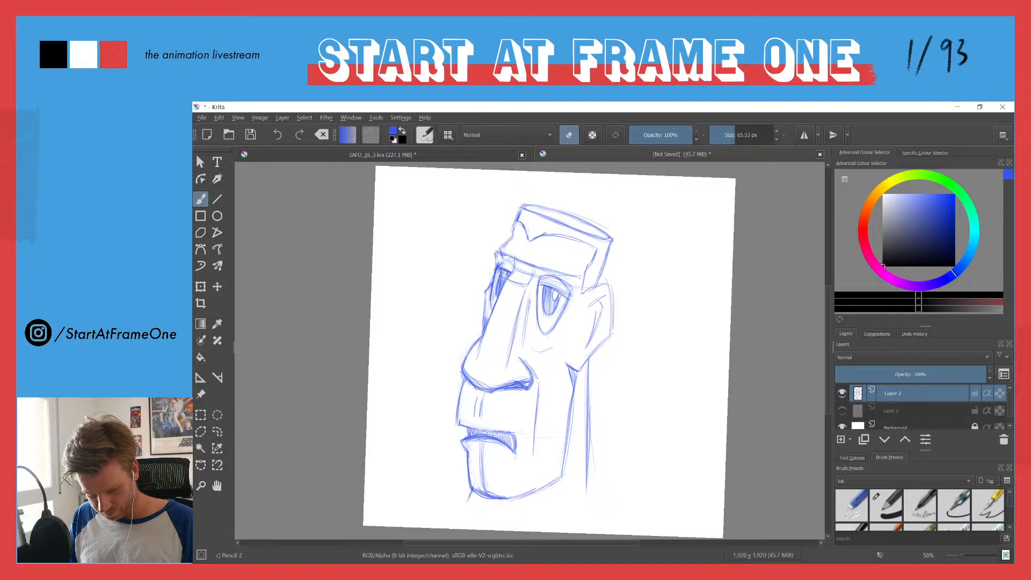
pyautogui.press('e')
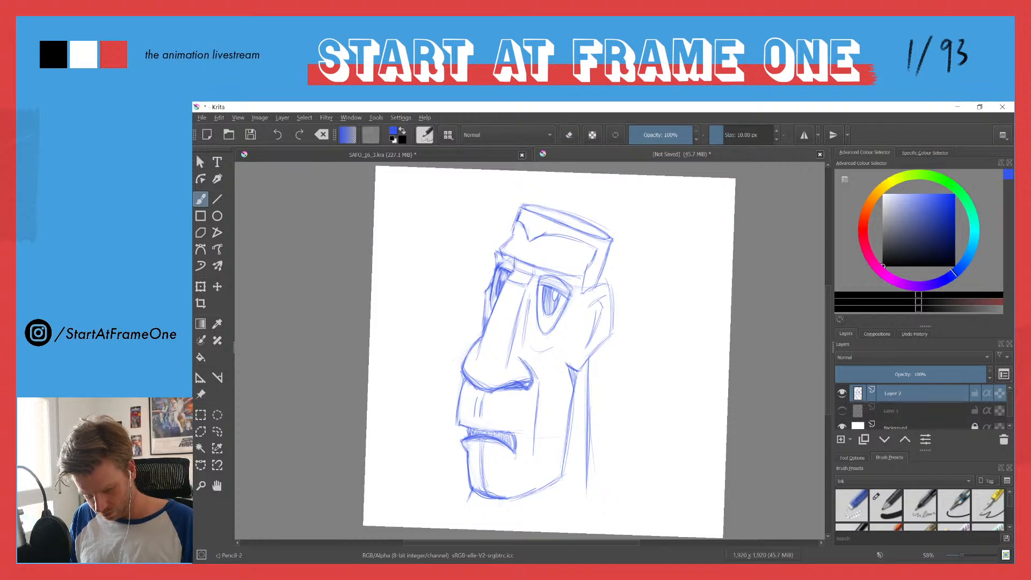
# Step: Touch up the far brow corner and redraw the flat top rim of the hair, erasing its rough inner line
pyautogui.moveTo(497, 251); pyautogui.dragTo(509, 239)
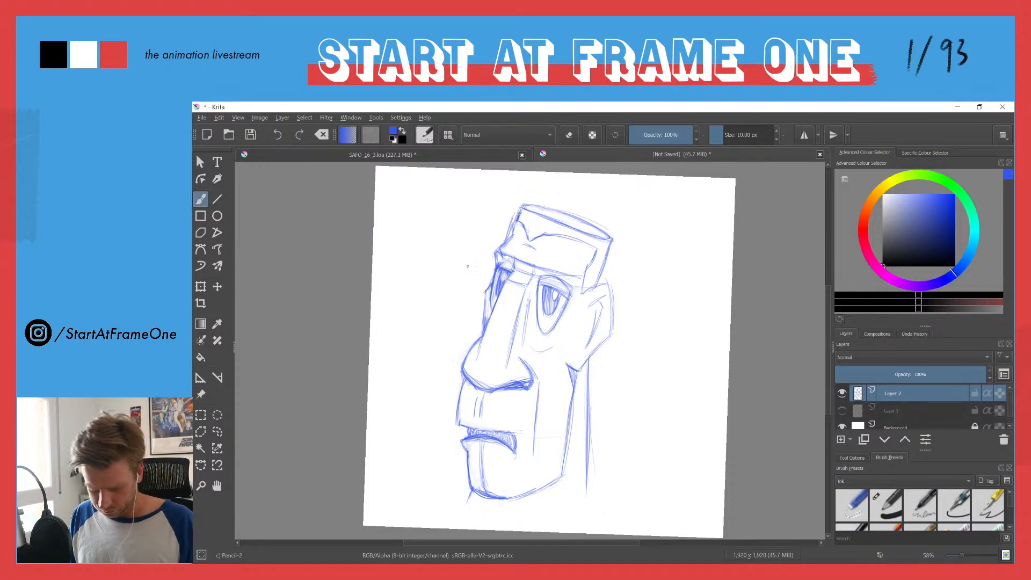
pyautogui.moveTo(472, 256); pyautogui.dragTo(601, 228)
pyautogui.moveTo(604, 288)
pyautogui.mouseDown()
pyautogui.moveTo(608, 331)
pyautogui.moveTo(606, 280)
pyautogui.moveTo(609, 350)
pyautogui.mouseUp()
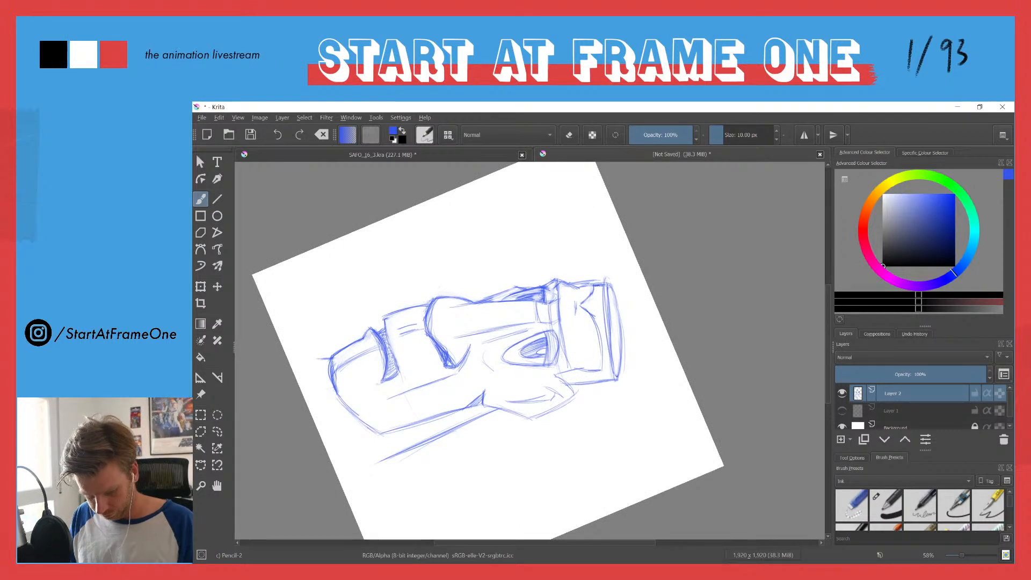
pyautogui.moveTo(607, 277); pyautogui.dragTo(618, 354)
pyautogui.moveTo(615, 314); pyautogui.dragTo(621, 374)
pyautogui.moveTo(613, 292); pyautogui.dragTo(620, 372)
pyautogui.press('e')
pyautogui.moveTo(617, 296)
pyautogui.mouseDown()
pyautogui.moveTo(622, 344)
pyautogui.moveTo(618, 294)
pyautogui.moveTo(614, 337)
pyautogui.moveTo(607, 288)
pyautogui.moveTo(612, 349)
pyautogui.moveTo(607, 298)
pyautogui.moveTo(611, 322)
pyautogui.mouseUp()
pyautogui.press('e')
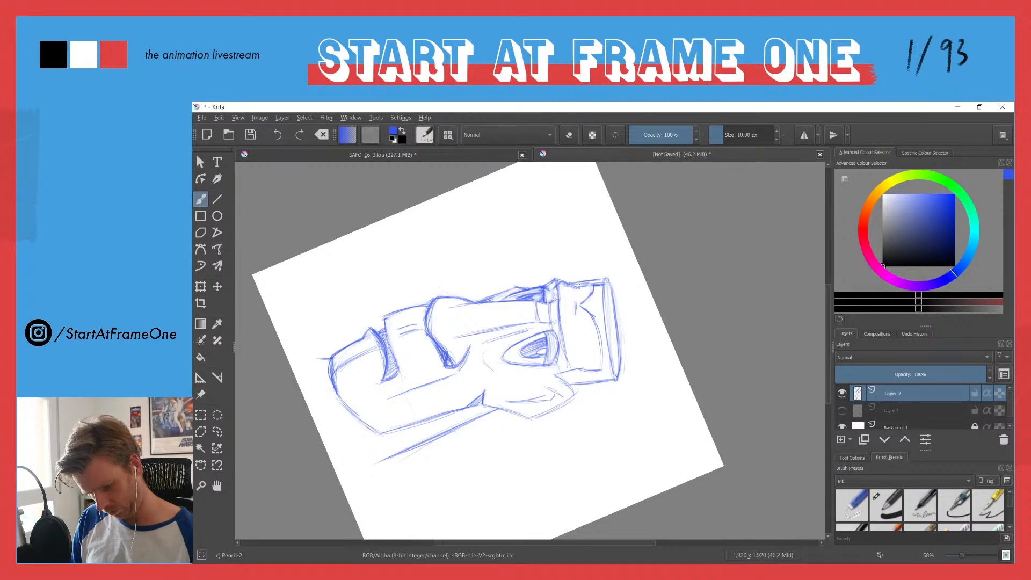
# Step: Clean up the front corner of the hair top and add small tick marks at its rear corner
pyautogui.press('e')
pyautogui.press('e')
pyautogui.moveTo(579, 283); pyautogui.dragTo(606, 280)
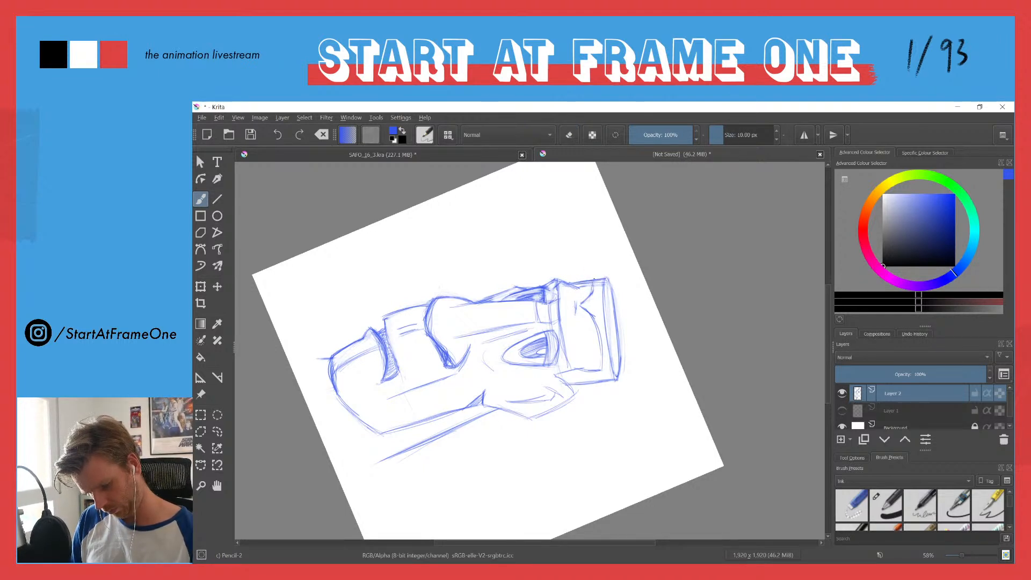
pyautogui.press('e')
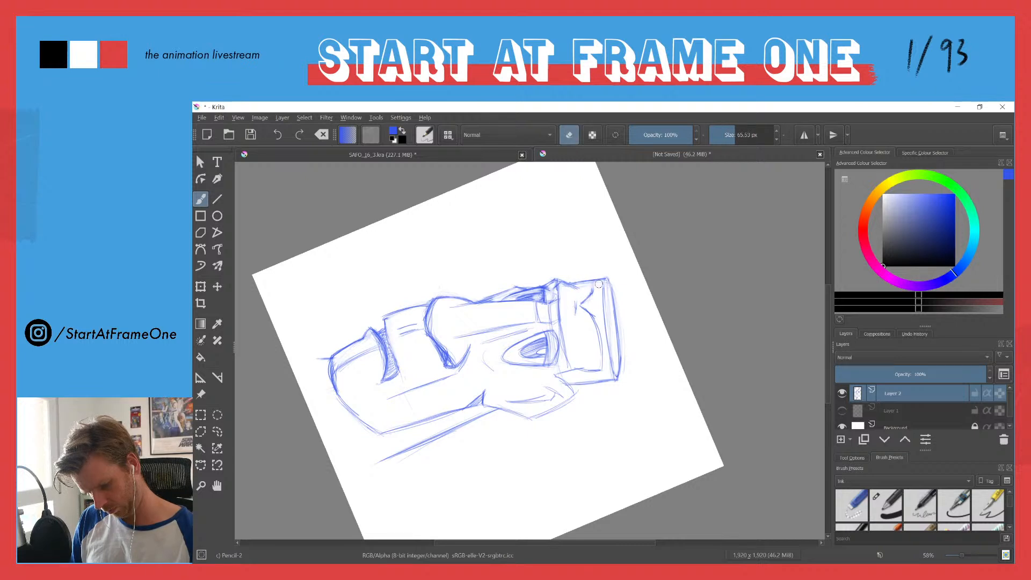
pyautogui.press('e')
pyautogui.press('e')
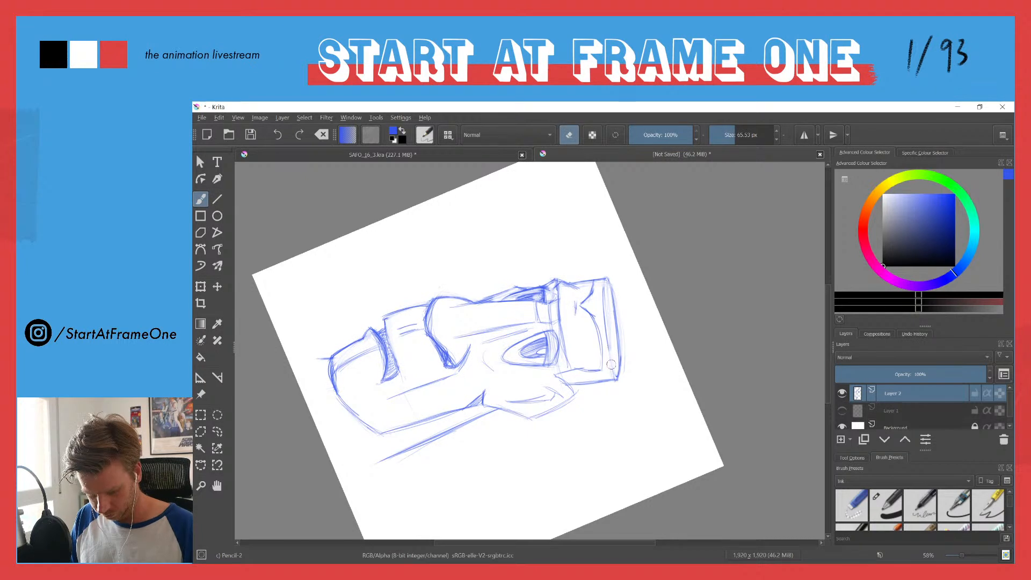
pyautogui.press('e')
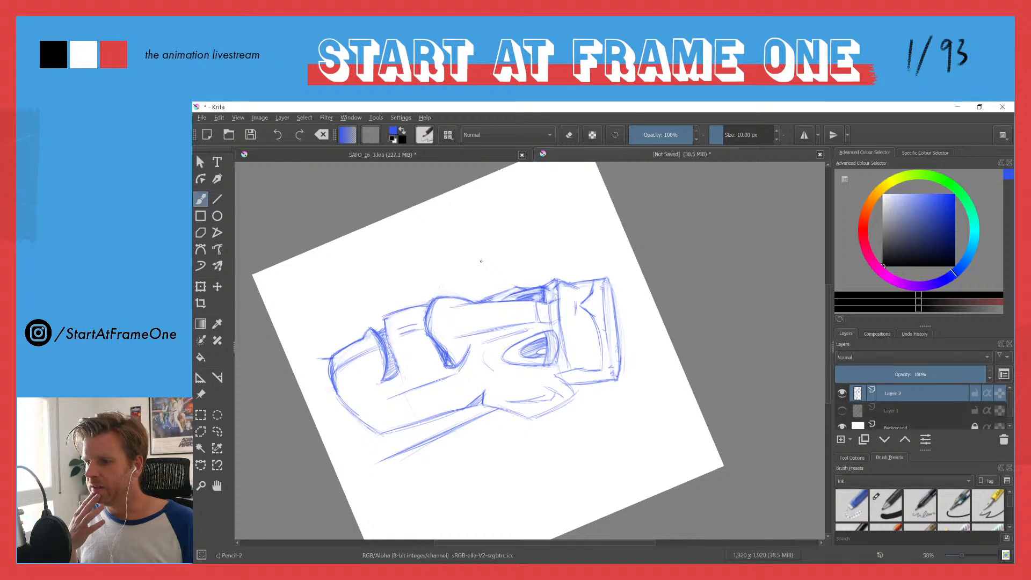
pyautogui.click(200, 118)
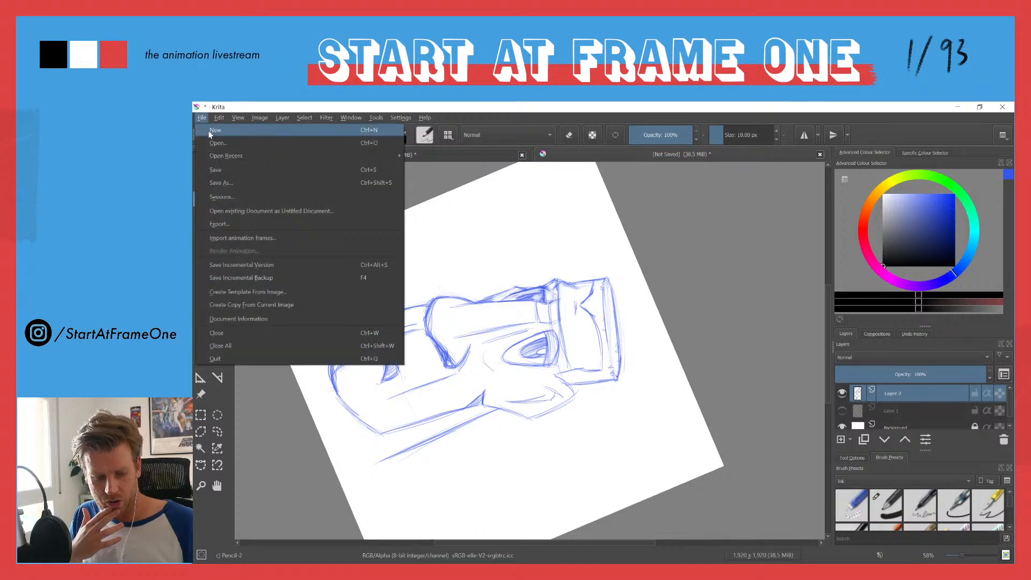
pyautogui.click(209, 130)
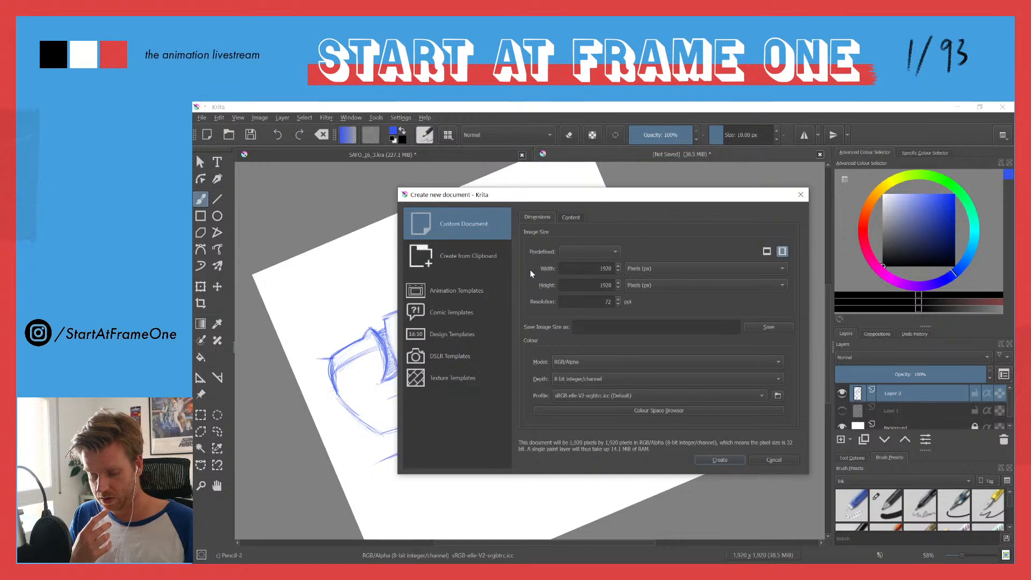
pyautogui.click(773, 461)
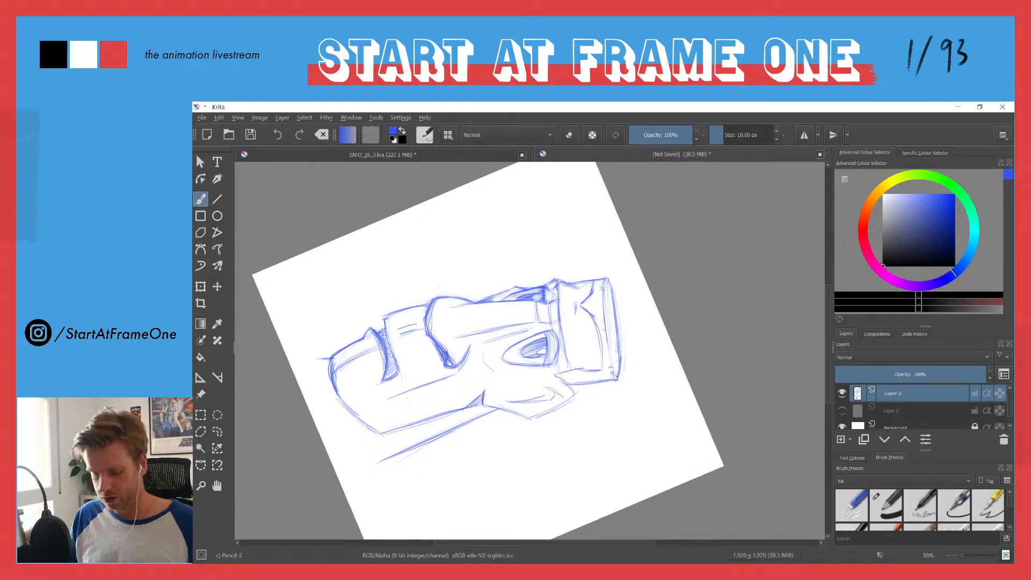
# Step: Lower the brush opacity to 90% and refine the front hairline and the forehead edge above the far brow
pyautogui.moveTo(388, 248); pyautogui.dragTo(360, 456)
pyautogui.moveTo(354, 409); pyautogui.dragTo(563, 351)
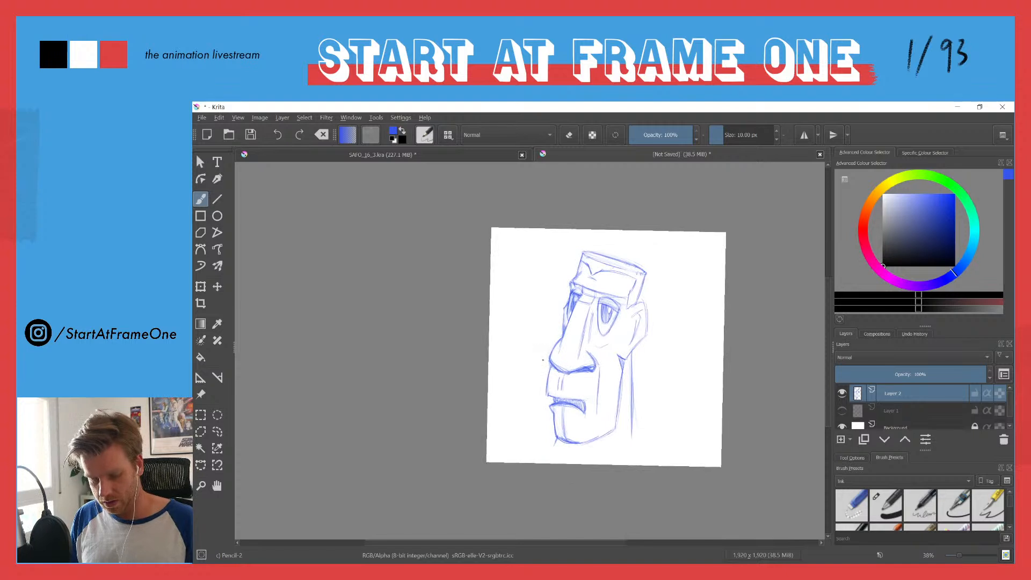
pyautogui.moveTo(589, 262); pyautogui.dragTo(582, 214)
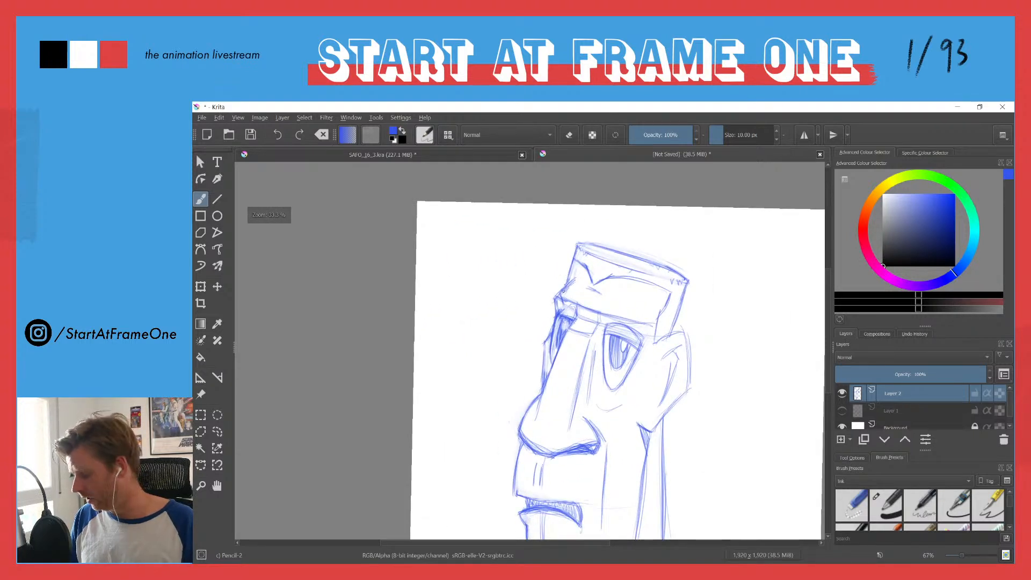
pyautogui.press('i')
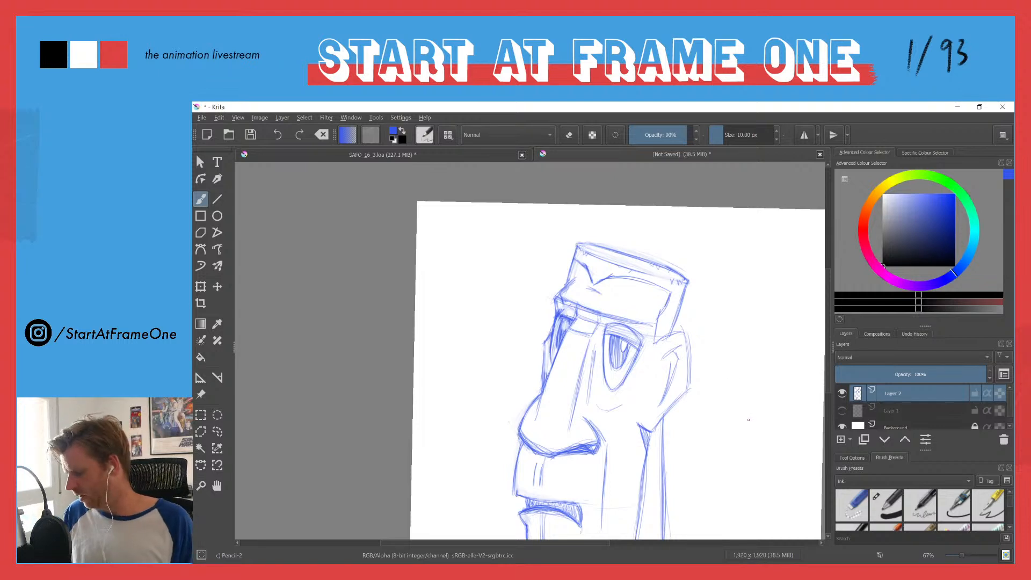
pyautogui.press('e')
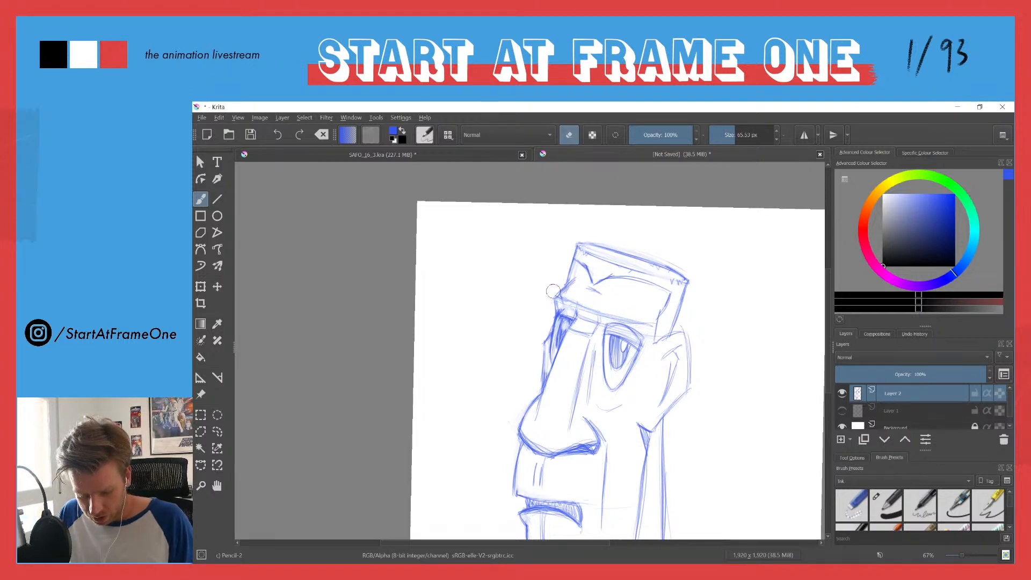
pyautogui.press('e')
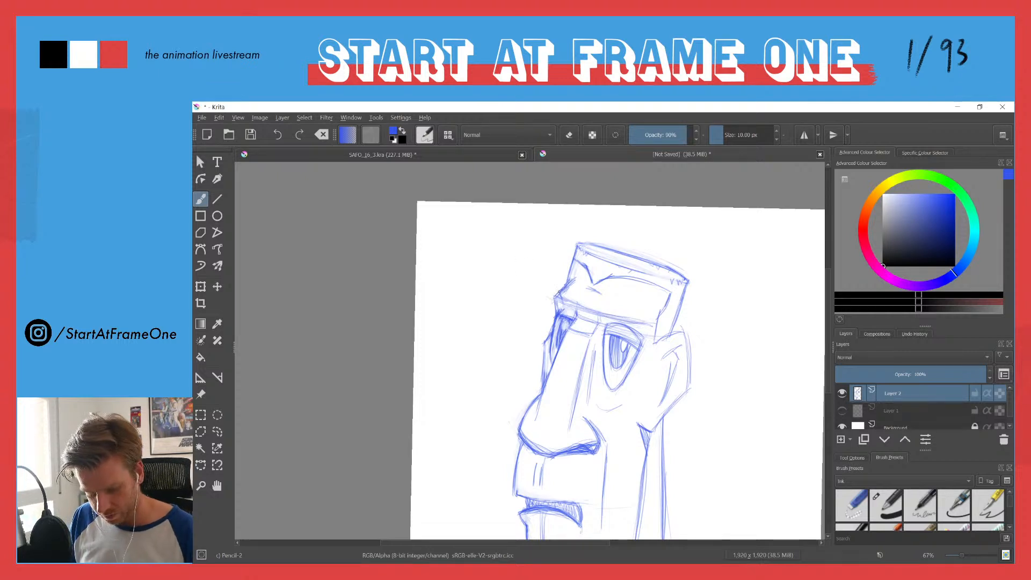
pyautogui.moveTo(590, 275)
pyautogui.mouseDown()
pyautogui.moveTo(597, 289)
pyautogui.moveTo(621, 276)
pyautogui.mouseUp()
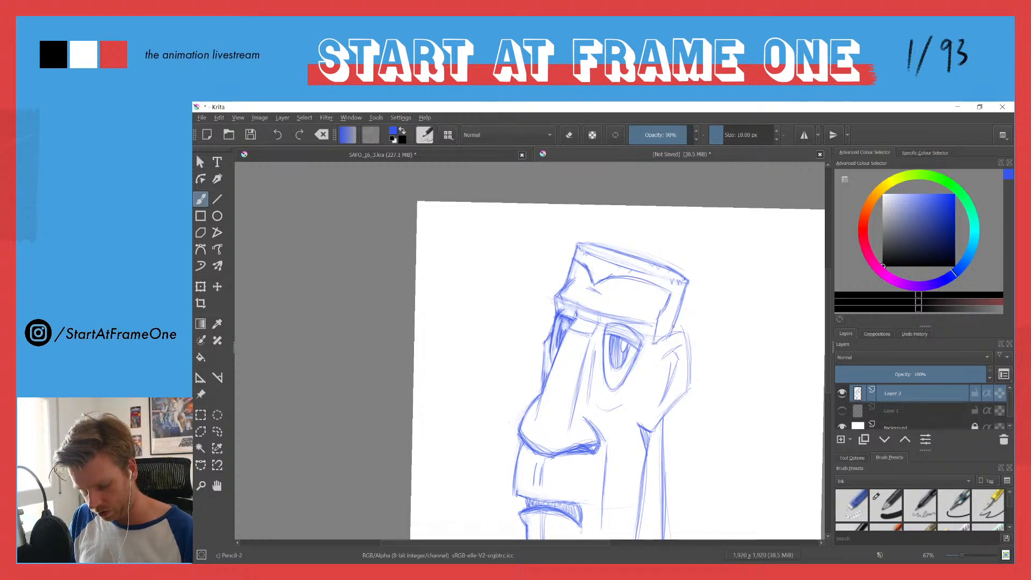
pyautogui.moveTo(571, 265)
pyautogui.mouseDown()
pyautogui.moveTo(582, 266)
pyautogui.moveTo(576, 260)
pyautogui.mouseUp()
pyautogui.press('e')
pyautogui.press('e')
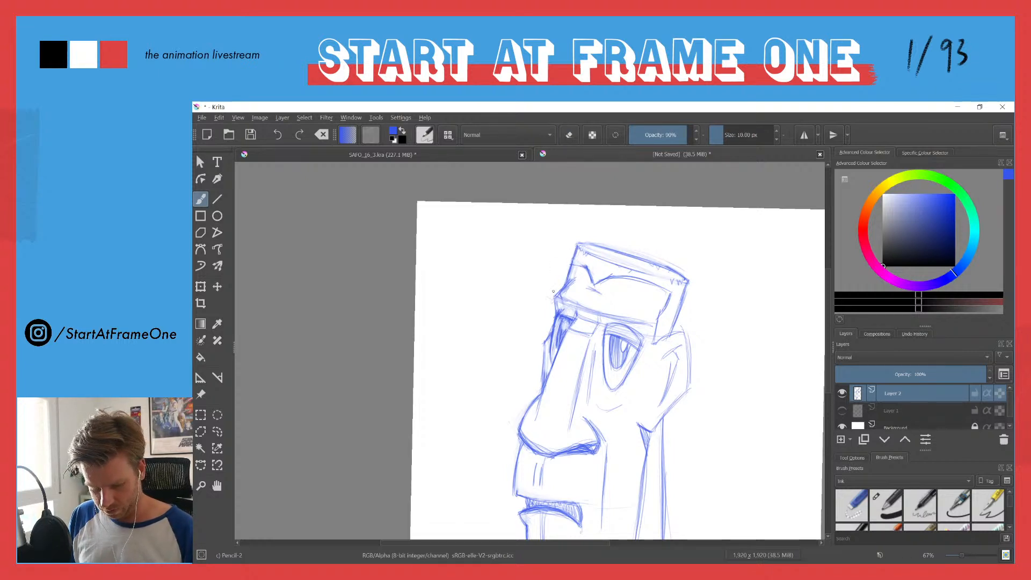
# Step: Lasso the hair block on top of the head and rotate it counter-clockwise so its top edge sits nearly level
pyautogui.moveTo(558, 274); pyautogui.dragTo(533, 295)
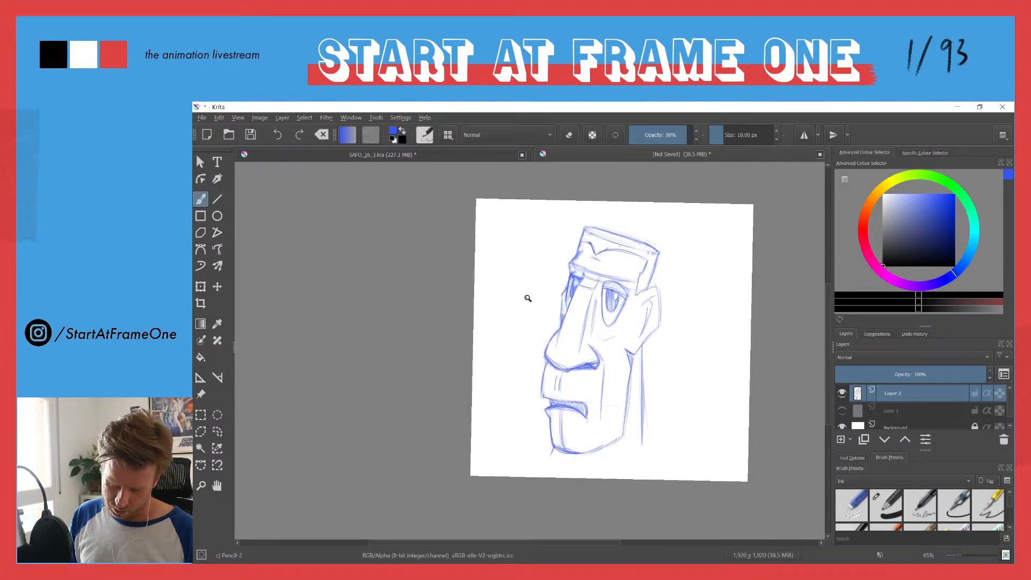
pyautogui.press('l')
pyautogui.moveTo(565, 250)
pyautogui.mouseDown()
pyautogui.moveTo(607, 270)
pyautogui.moveTo(658, 278)
pyautogui.moveTo(566, 248)
pyautogui.mouseUp()
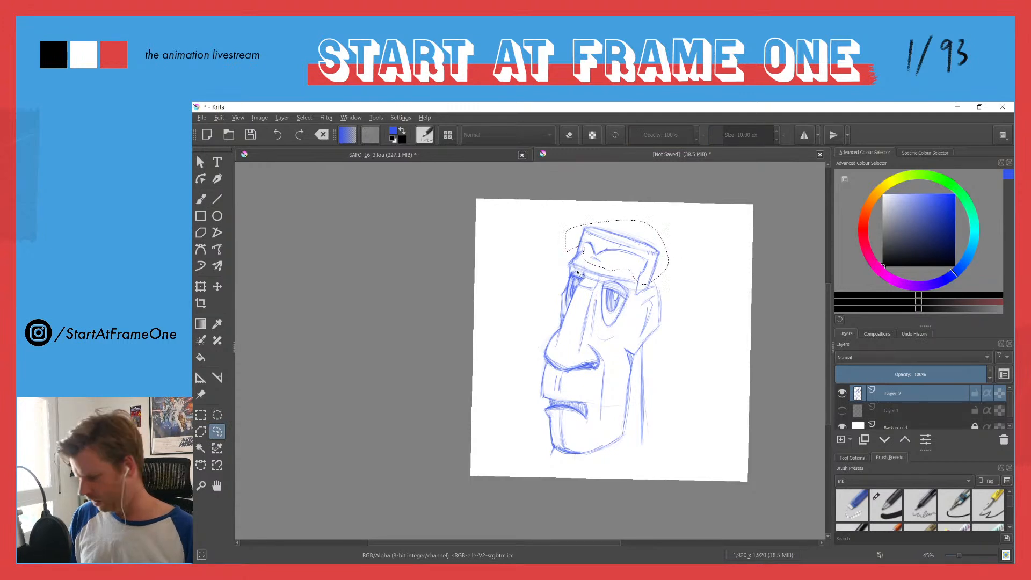
pyautogui.hotkey('ctrl', 't')
pyautogui.moveTo(553, 213)
pyautogui.mouseDown()
pyautogui.moveTo(543, 228)
pyautogui.moveTo(575, 240)
pyautogui.mouseUp()
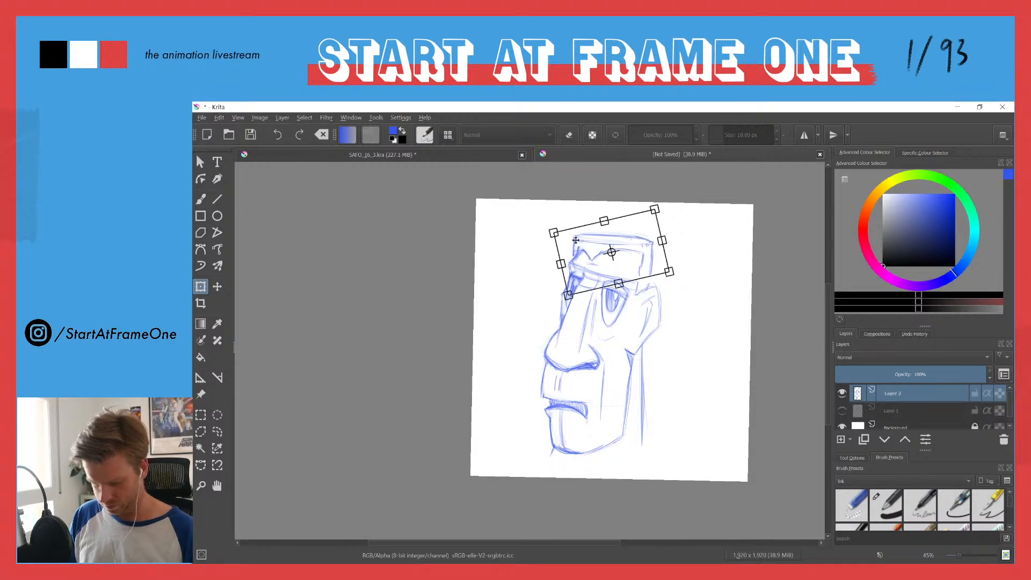
pyautogui.press('Return')
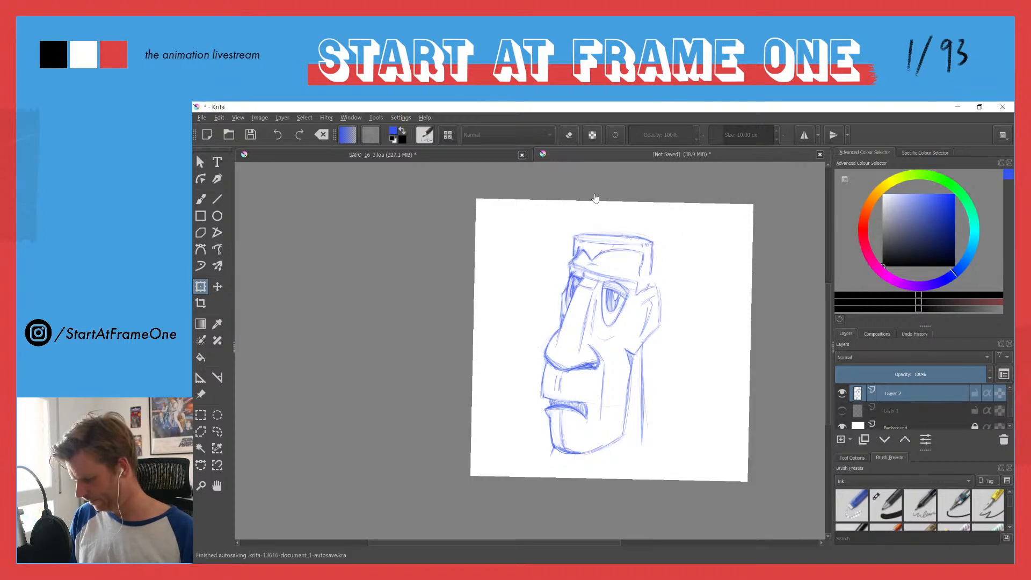
# Step: Redraw the side hairline near the temple with the brush and erase the rough marks at the front hairline corner
pyautogui.press('b')
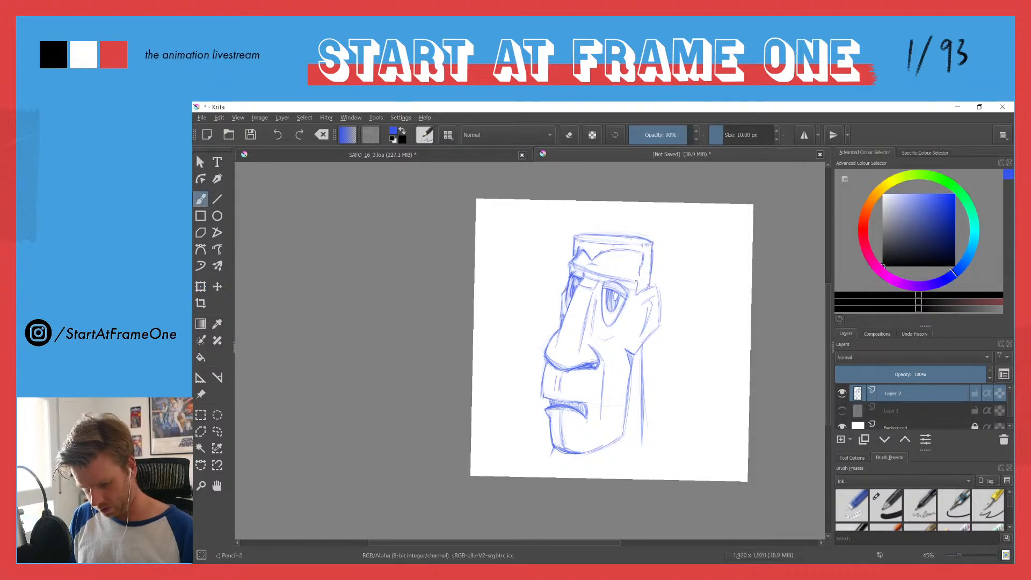
pyautogui.moveTo(644, 254); pyautogui.dragTo(640, 273)
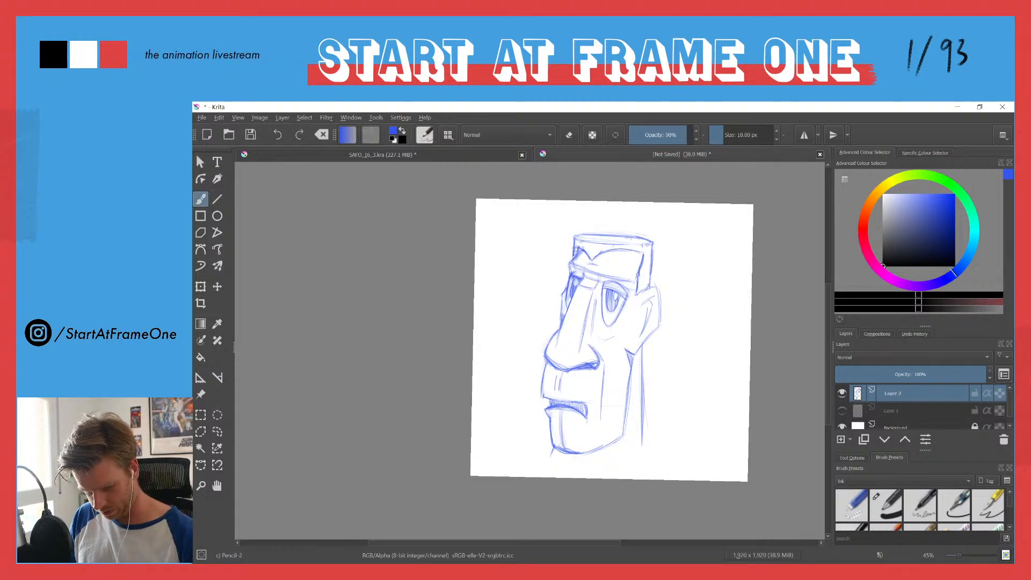
pyautogui.press('e')
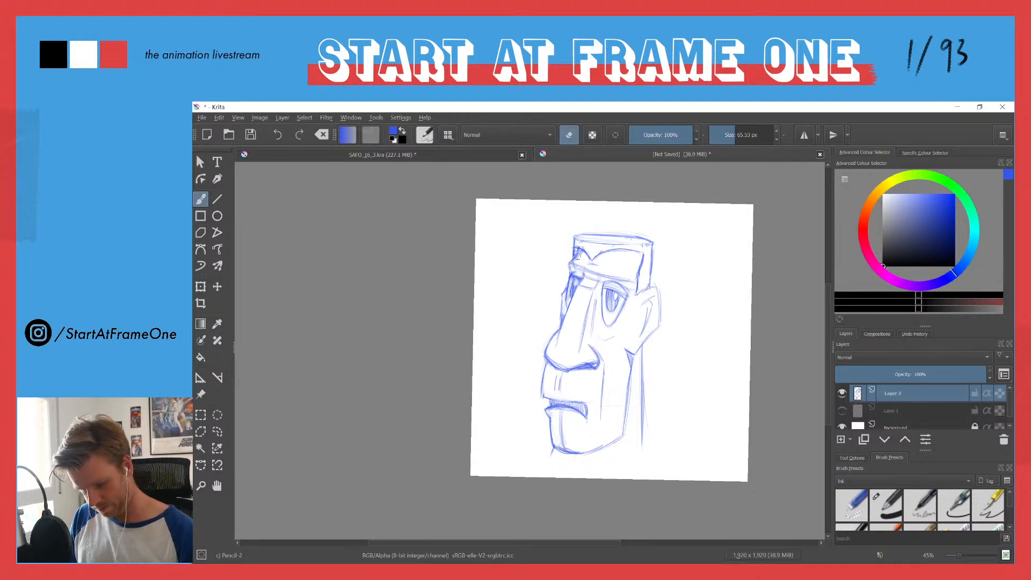
pyautogui.press('e')
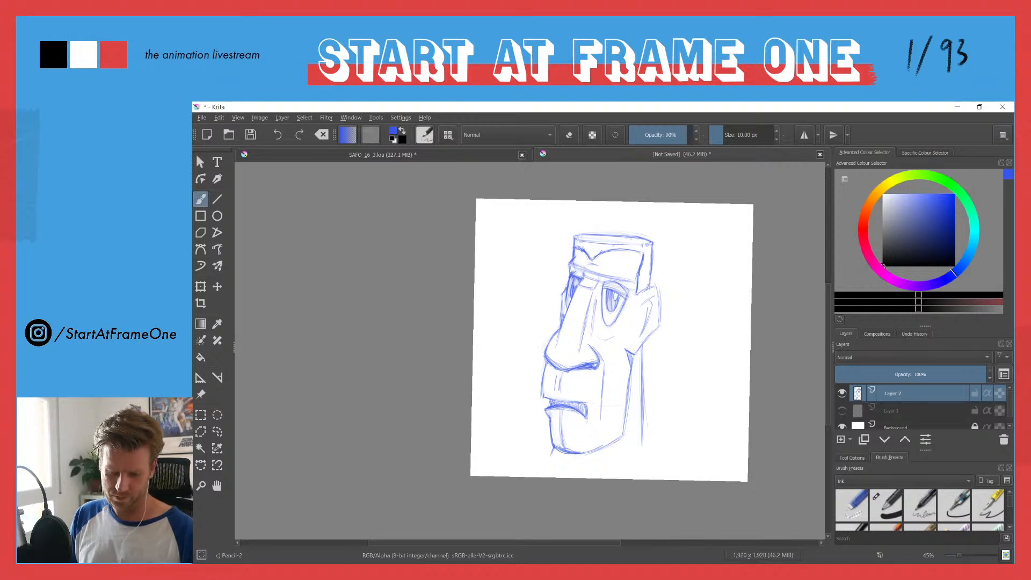
# Step: Strengthen the back-of-neck, under-chin, under-eye and brow lines with brush strokes
pyautogui.moveTo(645, 344); pyautogui.dragTo(644, 439)
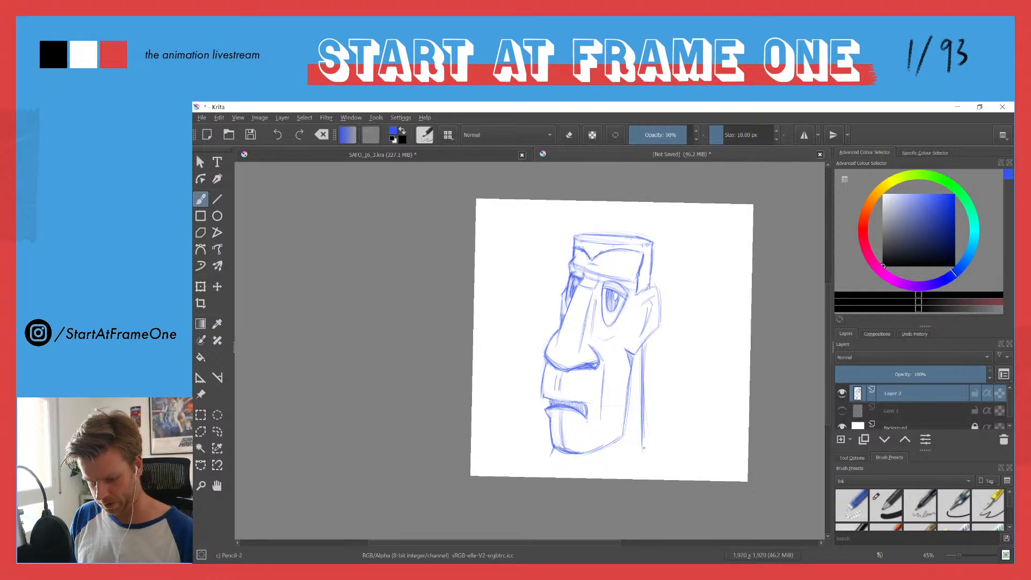
pyautogui.moveTo(590, 462)
pyautogui.mouseDown()
pyautogui.moveTo(623, 443)
pyautogui.moveTo(569, 460)
pyautogui.mouseUp()
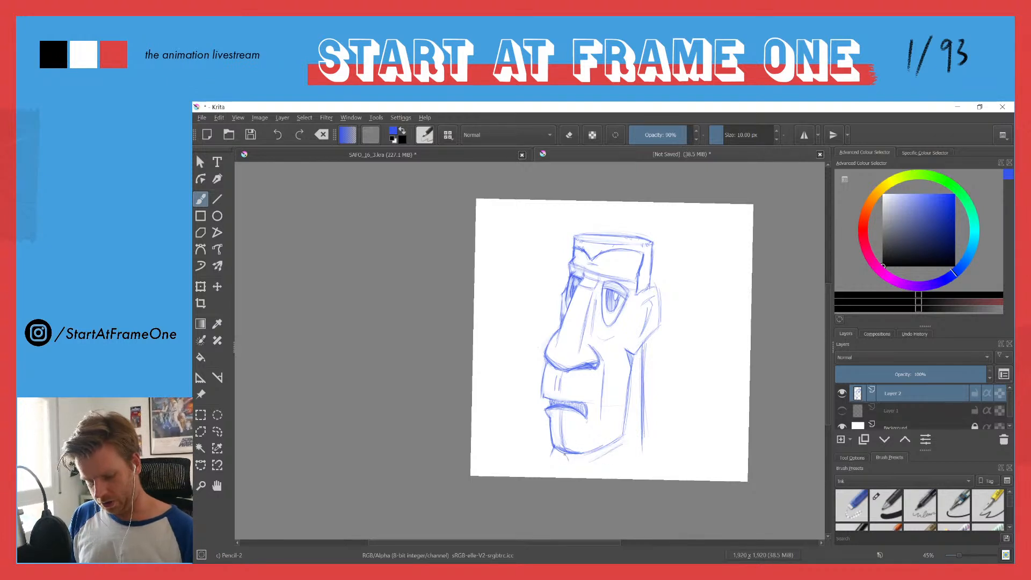
pyautogui.moveTo(600, 340); pyautogui.dragTo(614, 337)
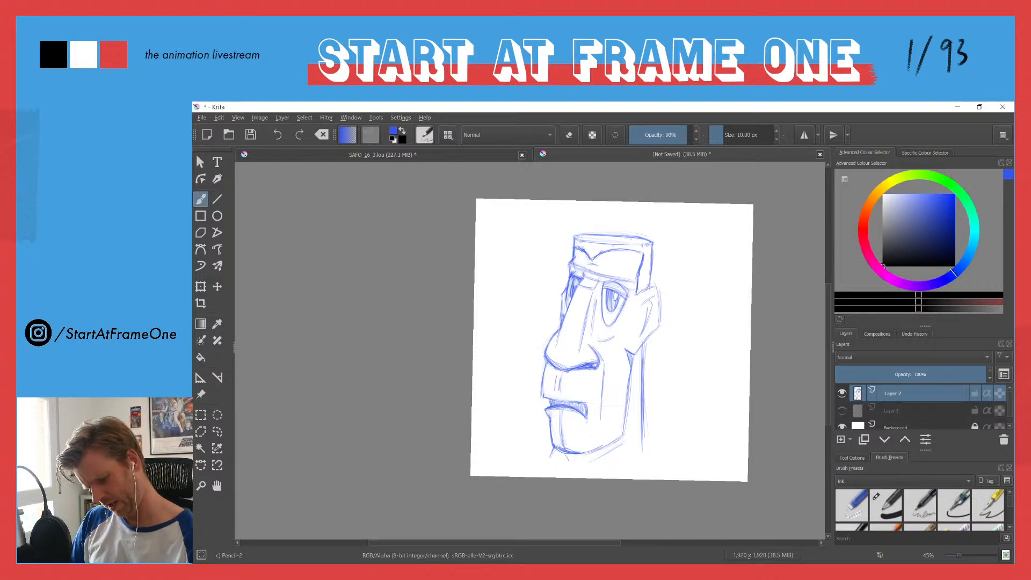
pyautogui.moveTo(610, 275); pyautogui.dragTo(576, 270)
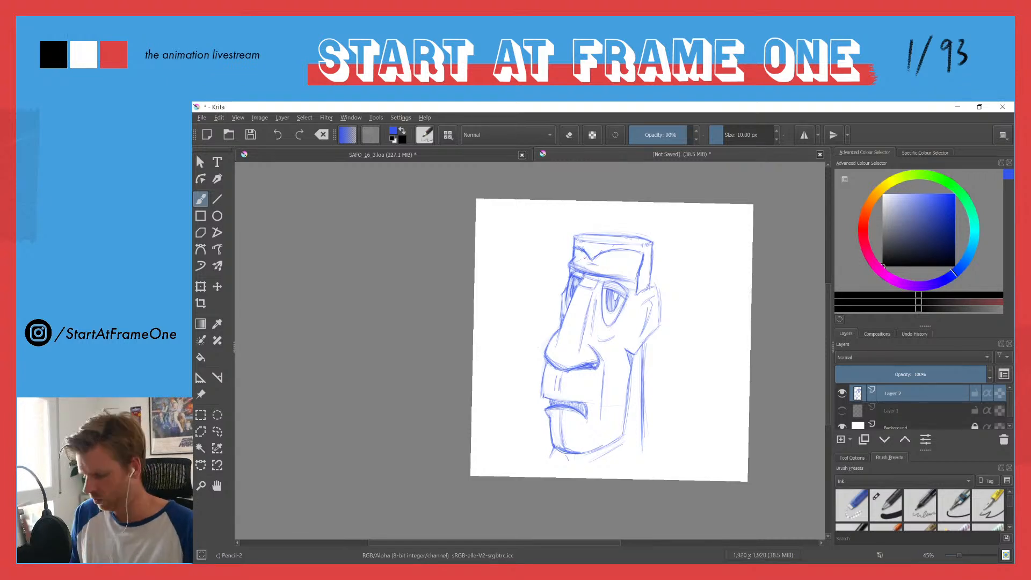
# Step: Redraw the ear contour with its inner folds and reinforce the side line of the nose
pyautogui.moveTo(653, 257); pyautogui.dragTo(659, 206)
pyautogui.moveTo(631, 318)
pyautogui.mouseDown()
pyautogui.moveTo(652, 310)
pyautogui.moveTo(666, 359)
pyautogui.mouseUp()
pyautogui.moveTo(662, 314)
pyautogui.mouseDown()
pyautogui.moveTo(660, 378)
pyautogui.moveTo(628, 417)
pyautogui.mouseUp()
pyautogui.moveTo(641, 409)
pyautogui.mouseDown()
pyautogui.moveTo(626, 428)
pyautogui.moveTo(655, 394)
pyautogui.moveTo(654, 311)
pyautogui.moveTo(630, 400)
pyautogui.mouseUp()
pyautogui.moveTo(644, 347); pyautogui.dragTo(639, 377)
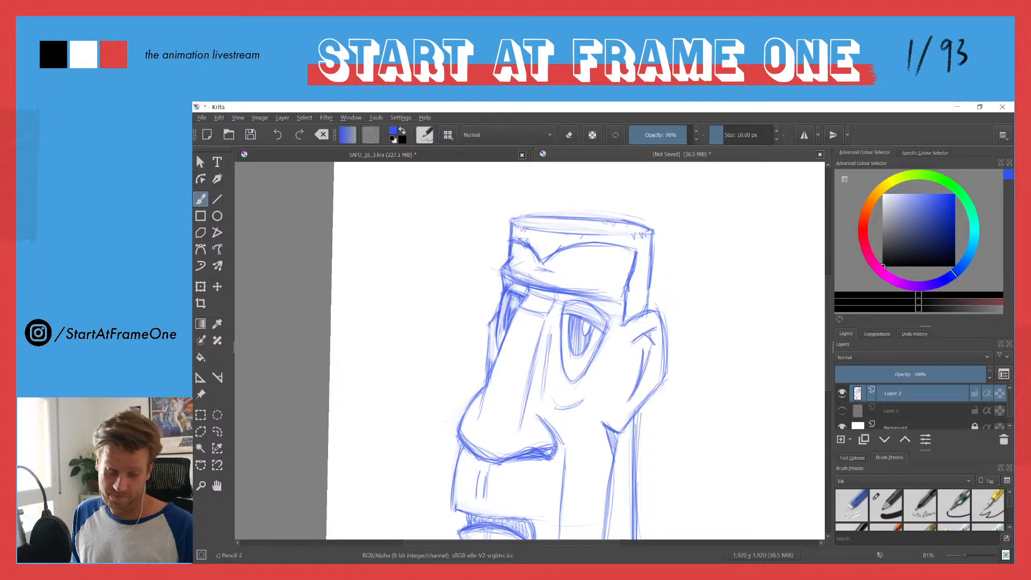
pyautogui.moveTo(549, 337); pyautogui.dragTo(541, 398)
pyautogui.moveTo(532, 315)
pyautogui.mouseDown()
pyautogui.moveTo(524, 405)
pyautogui.moveTo(493, 300)
pyautogui.mouseUp()
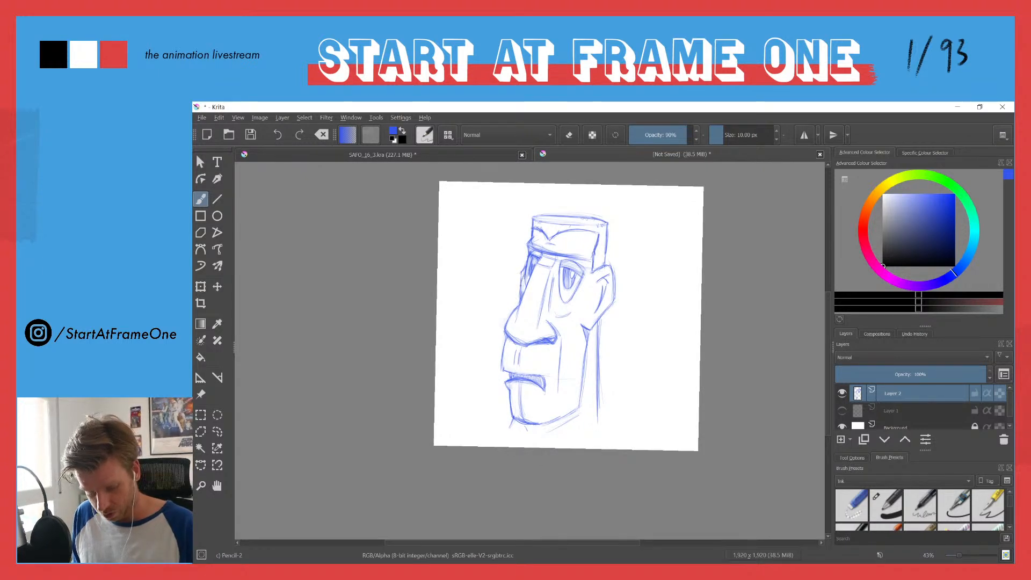
# Step: Touch up the face edge beside the far eye and erase stray marks there and at the front hairline corner
pyautogui.moveTo(517, 283); pyautogui.dragTo(518, 299)
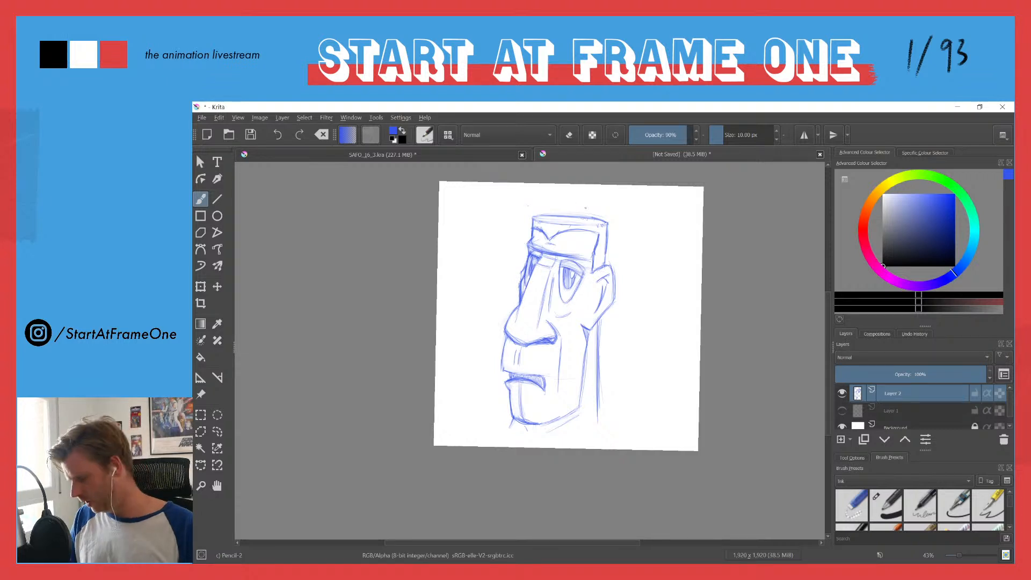
pyautogui.press('e')
pyautogui.moveTo(521, 270); pyautogui.dragTo(524, 251)
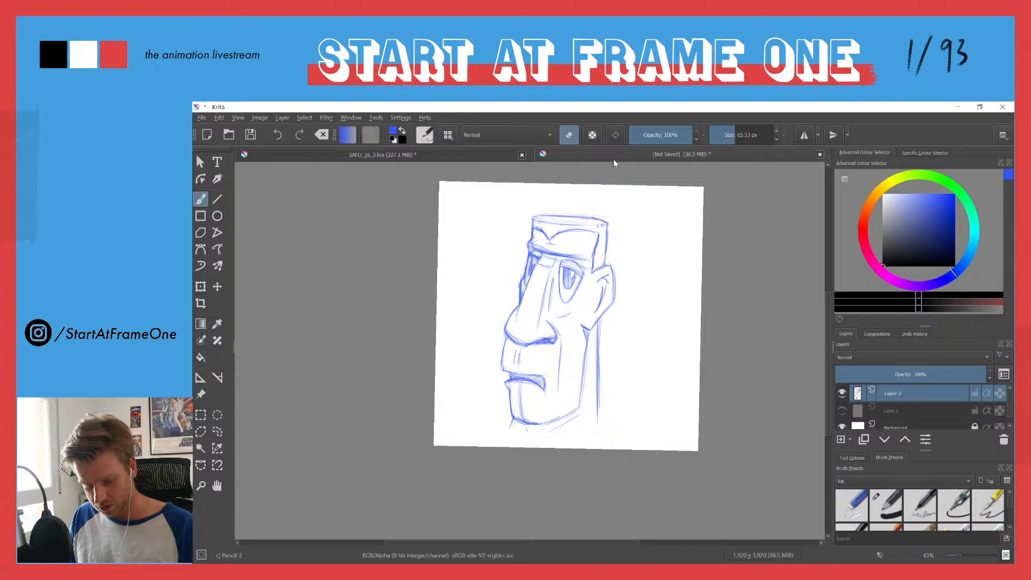
pyautogui.press('e')
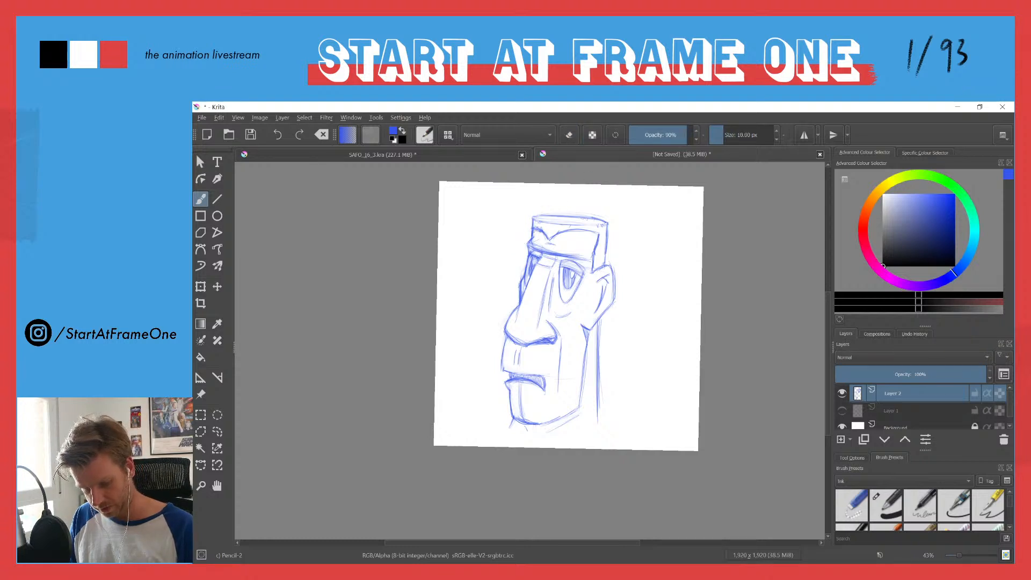
pyautogui.press('e')
pyautogui.moveTo(533, 226); pyautogui.dragTo(541, 229)
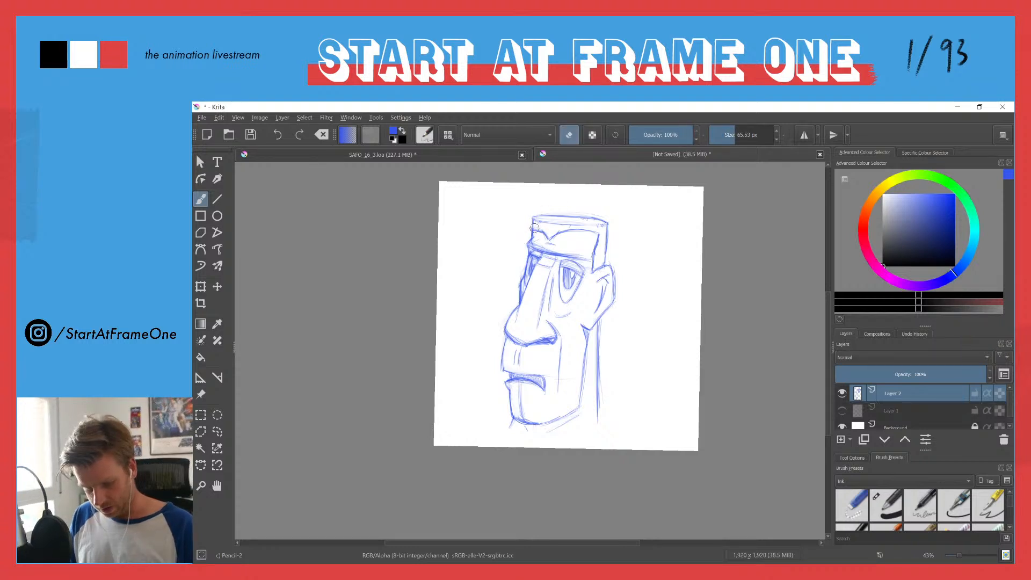
pyautogui.press('e')
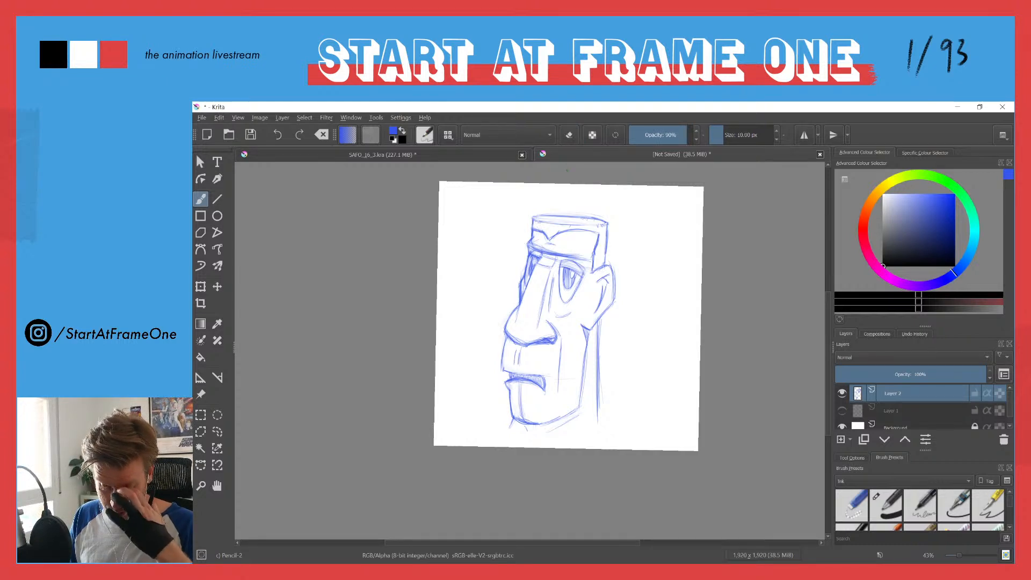
# Step: Flare the neck lines outward at their base, move the whole head sketch up the canvas and add a base line under the neck
pyautogui.moveTo(609, 417); pyautogui.dragTo(614, 428)
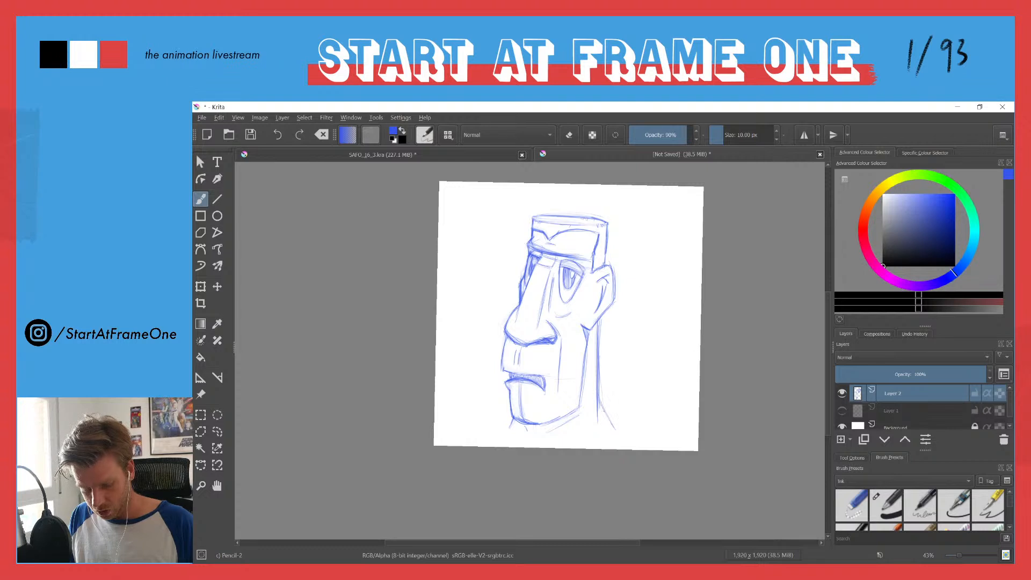
pyautogui.moveTo(512, 423); pyautogui.dragTo(500, 430)
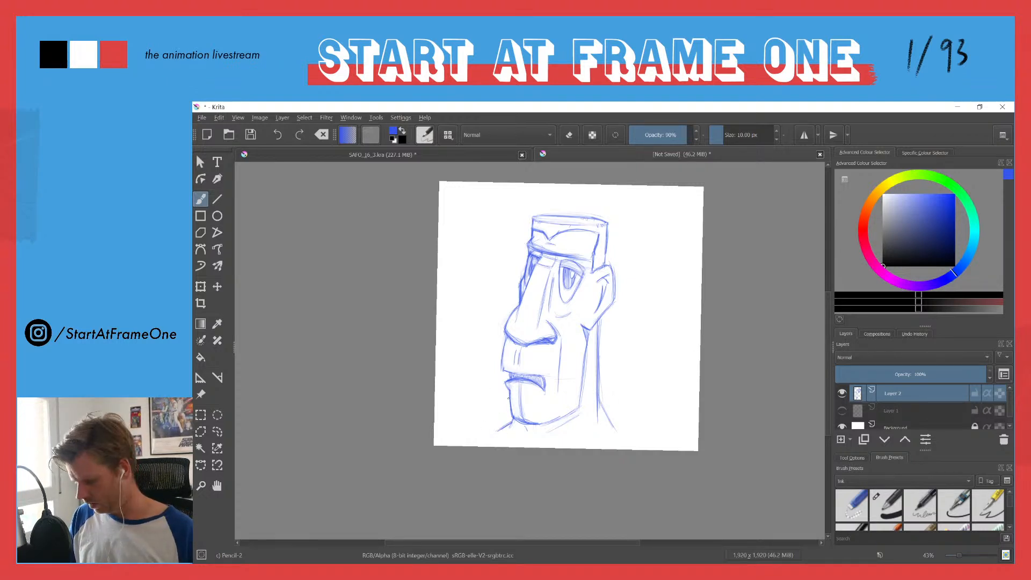
pyautogui.press('t')
pyautogui.moveTo(526, 344); pyautogui.dragTo(531, 323)
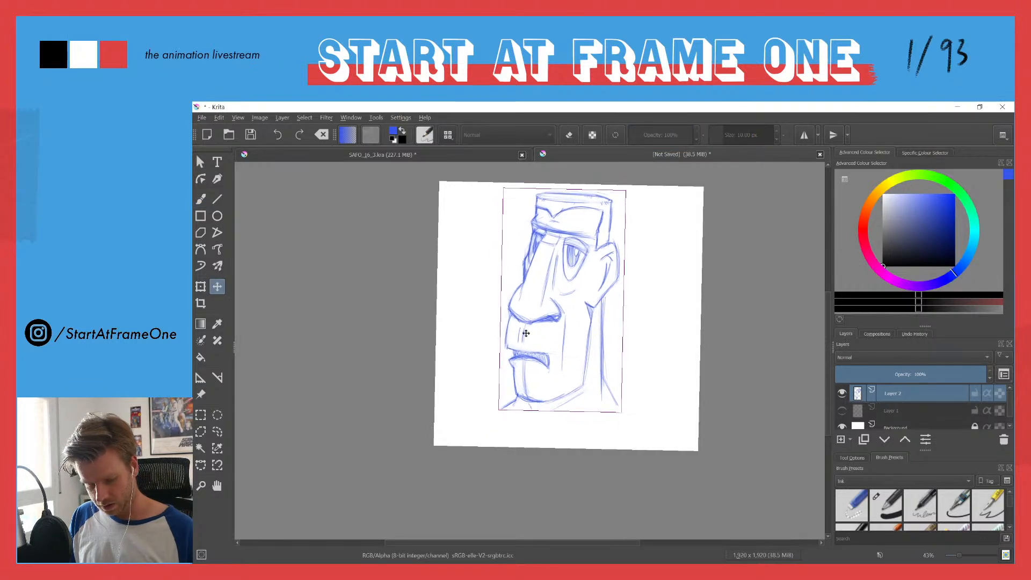
pyautogui.press('b')
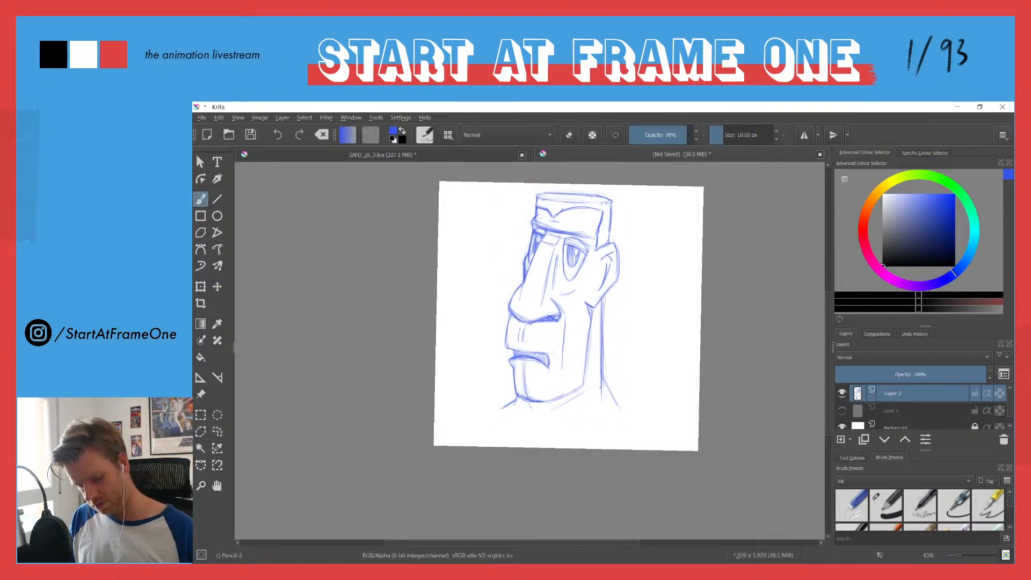
pyautogui.moveTo(597, 412); pyautogui.dragTo(506, 412)
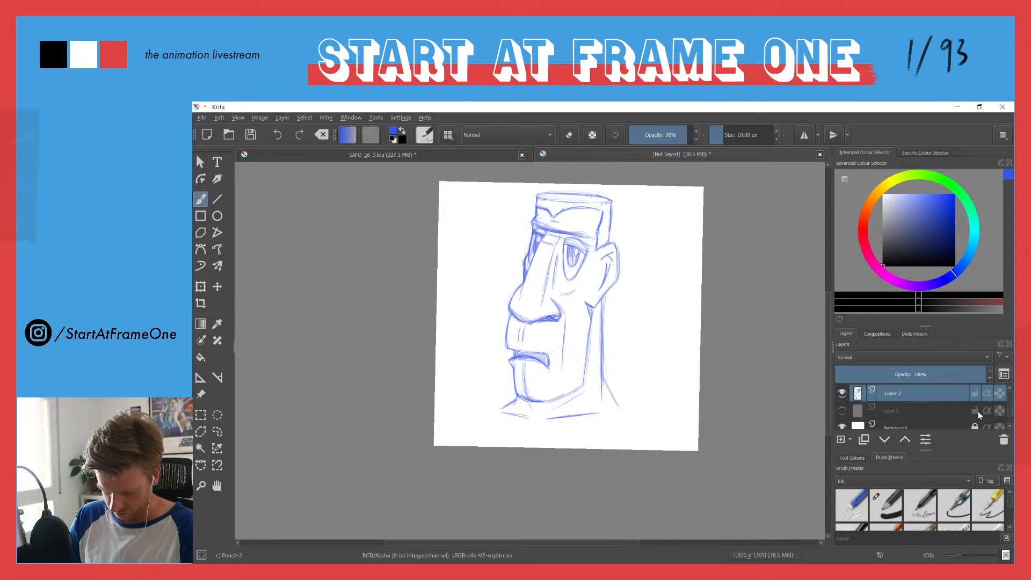
# Step: Add a new layer and sketch a drooping moustache from under the nose down both sides of the mouth
pyautogui.click(842, 439)
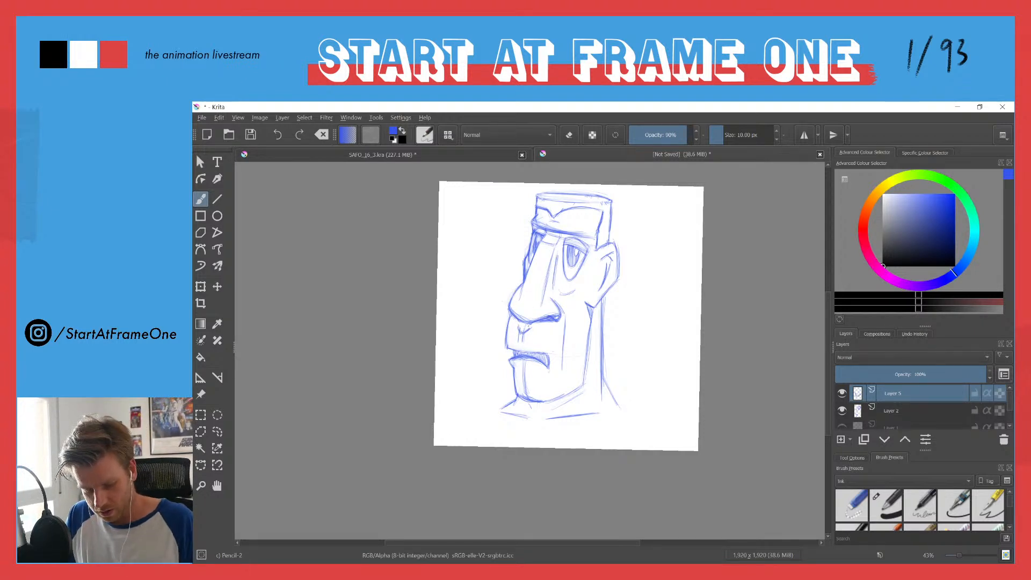
pyautogui.moveTo(531, 326)
pyautogui.mouseDown()
pyautogui.moveTo(568, 342)
pyautogui.moveTo(505, 329)
pyautogui.mouseUp()
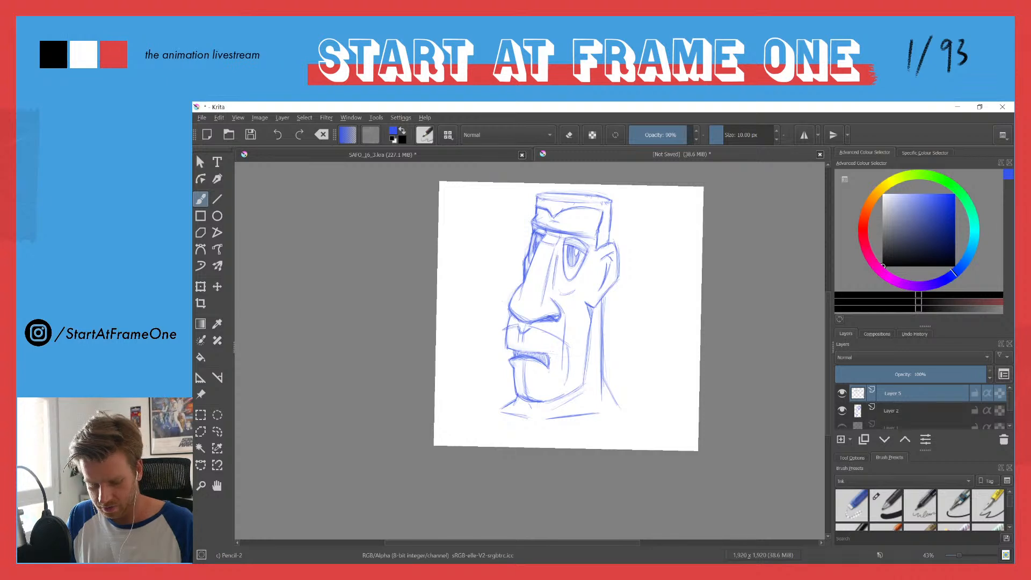
pyautogui.moveTo(555, 361); pyautogui.dragTo(565, 390)
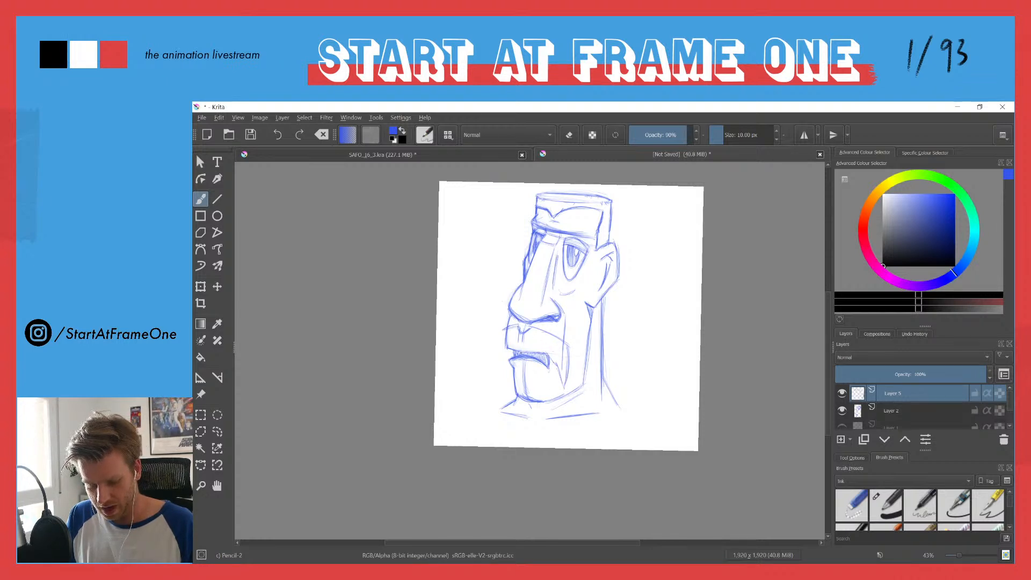
pyautogui.moveTo(519, 346); pyautogui.dragTo(539, 353)
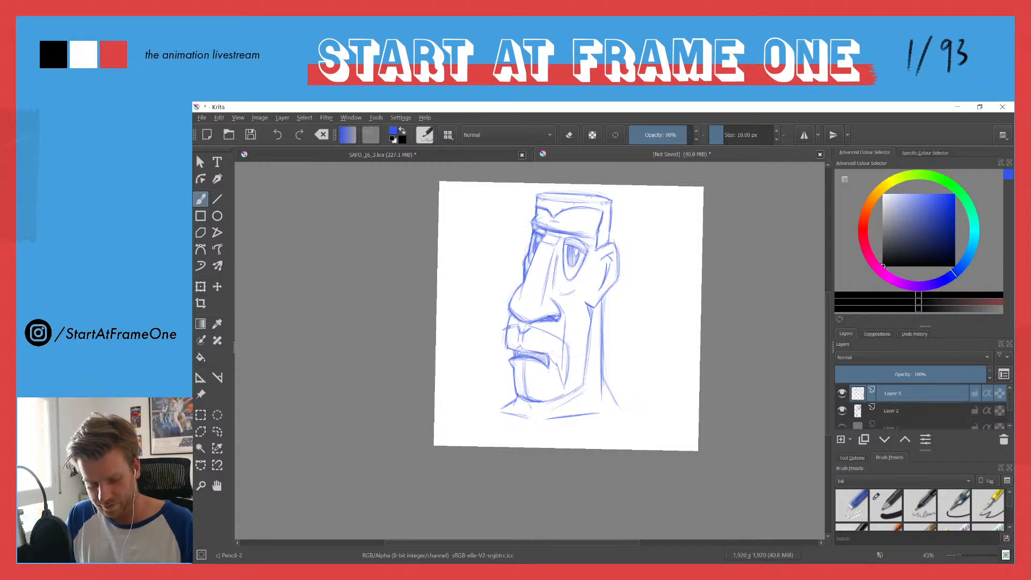
pyautogui.moveTo(504, 336); pyautogui.dragTo(505, 368)
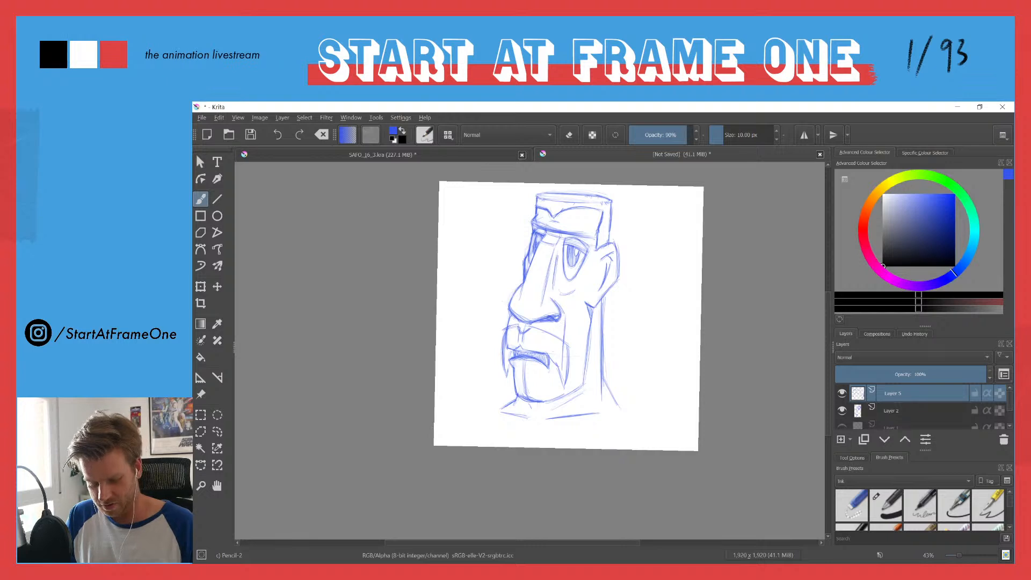
pyautogui.moveTo(534, 330); pyautogui.dragTo(568, 348)
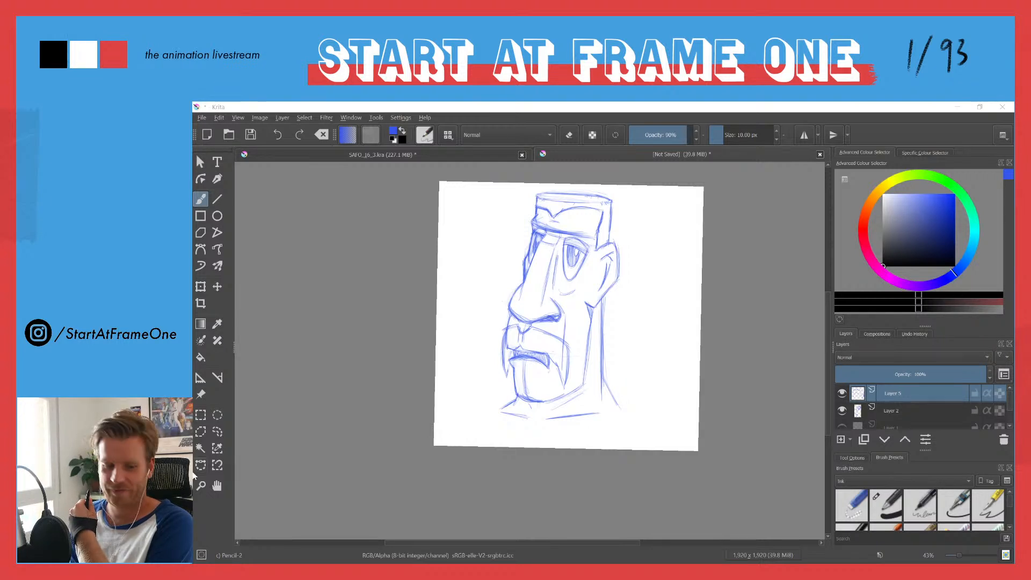
# Step: Open the reference photo of the man with the large curled moustache as a separate document
pyautogui.click(202, 118)
pyautogui.click(231, 140)
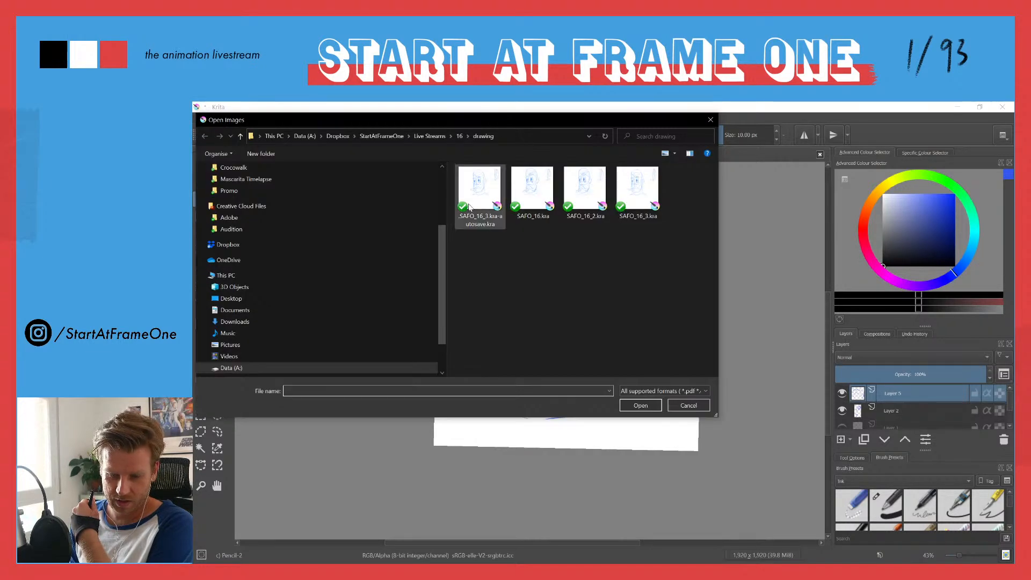
pyautogui.moveTo(491, 119); pyautogui.dragTo(967, 0)
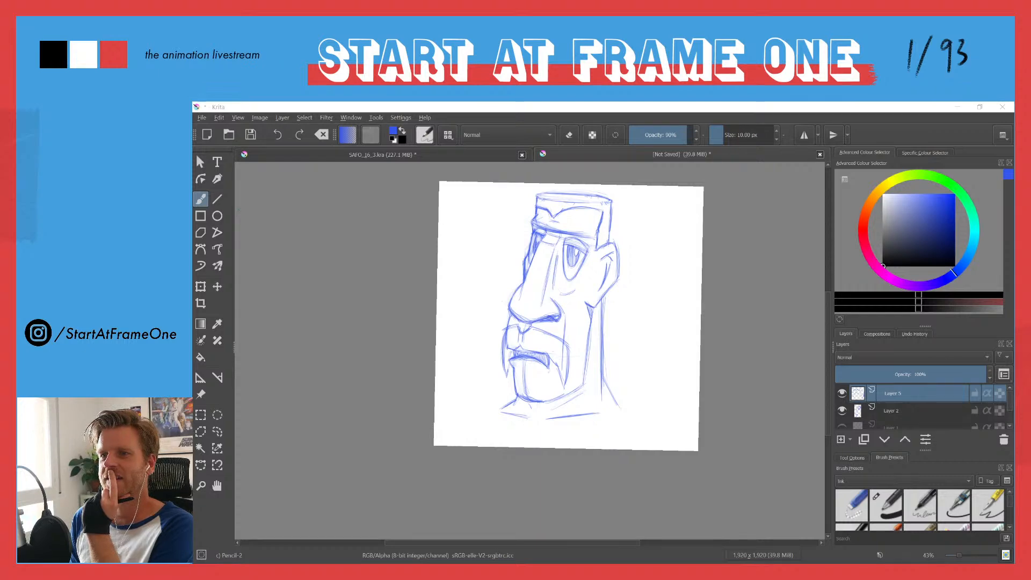
pyautogui.press('Return')
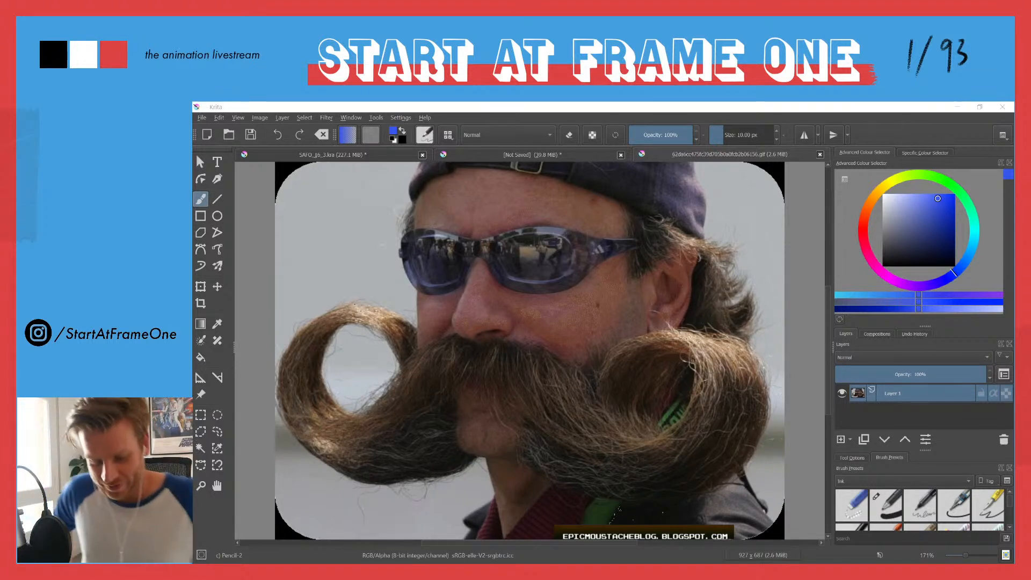
# Step: Return to the head drawing, hide the drooping moustache layer and add a new layer above it
pyautogui.click(483, 155)
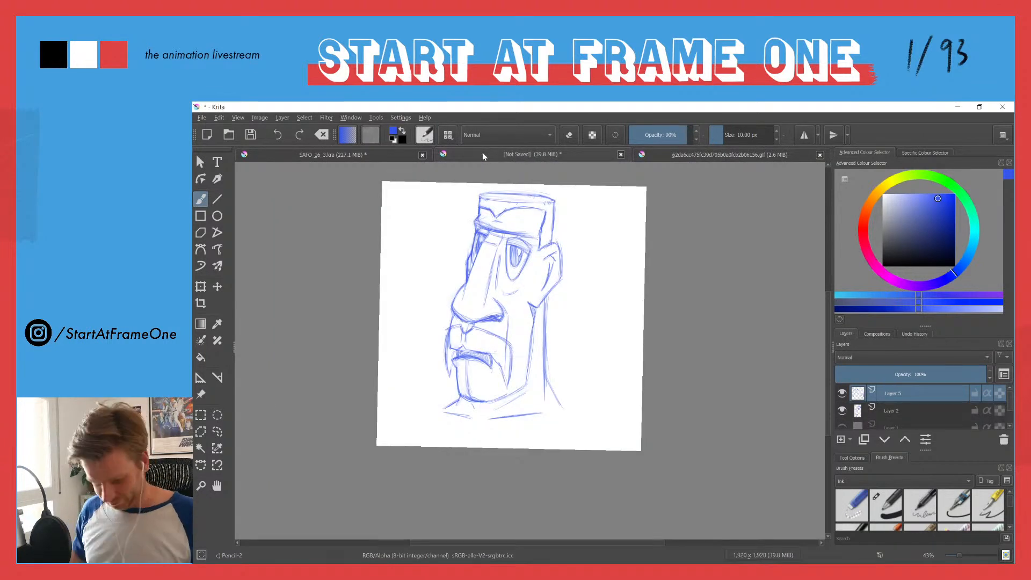
pyautogui.click(842, 393)
pyautogui.click(841, 439)
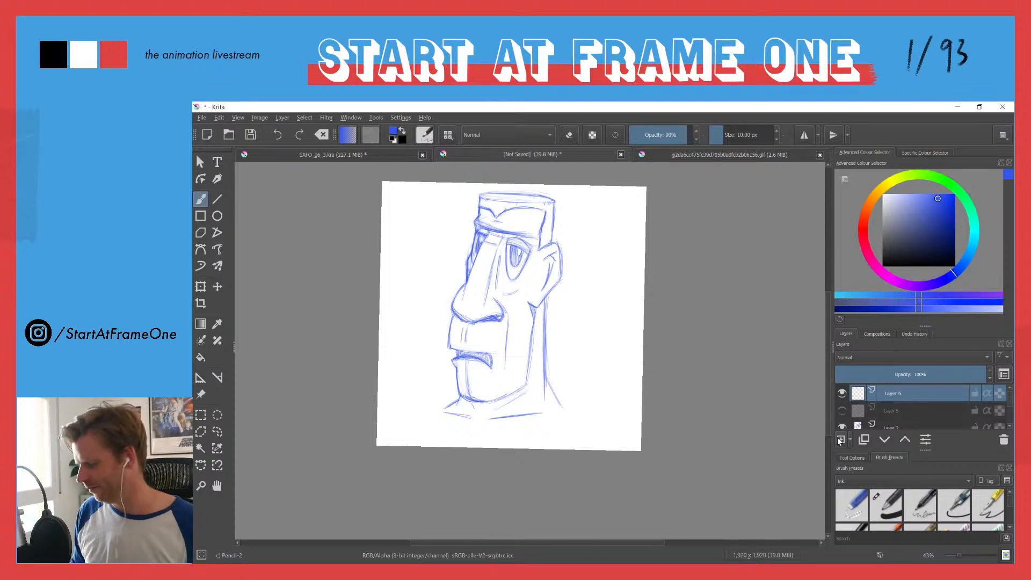
# Step: Start a curled moustache by sketching its top edge under the nose and a light arc for the far-side curl
pyautogui.scroll(3, 463, 260)
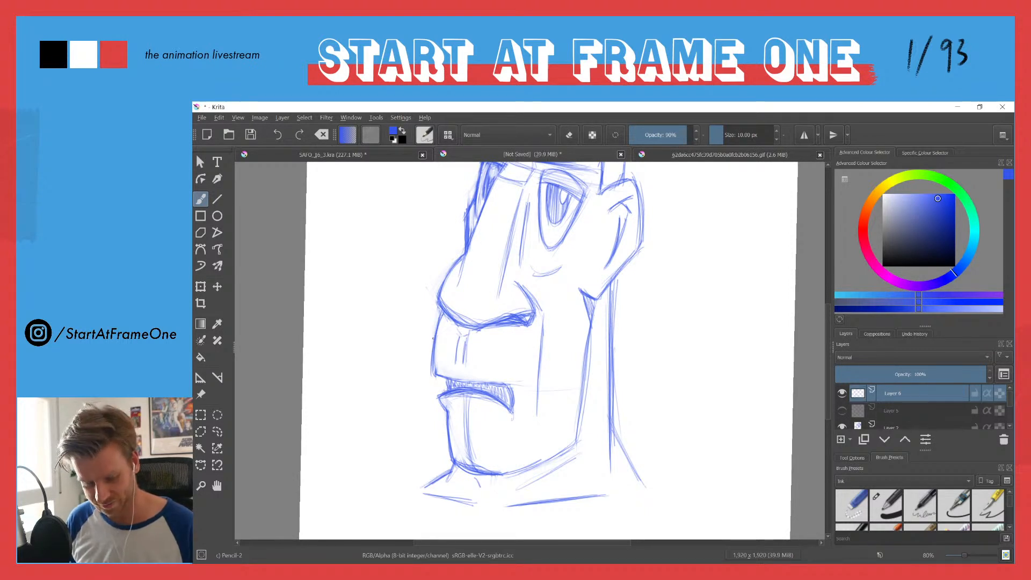
pyautogui.moveTo(444, 332); pyautogui.dragTo(415, 362)
pyautogui.moveTo(448, 329); pyautogui.dragTo(406, 370)
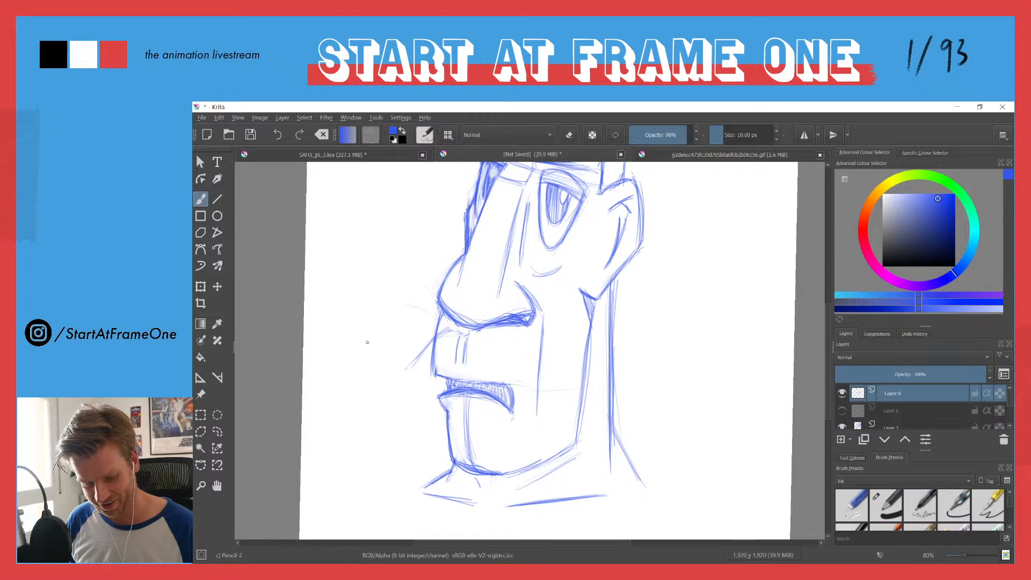
pyautogui.moveTo(414, 307); pyautogui.dragTo(388, 378)
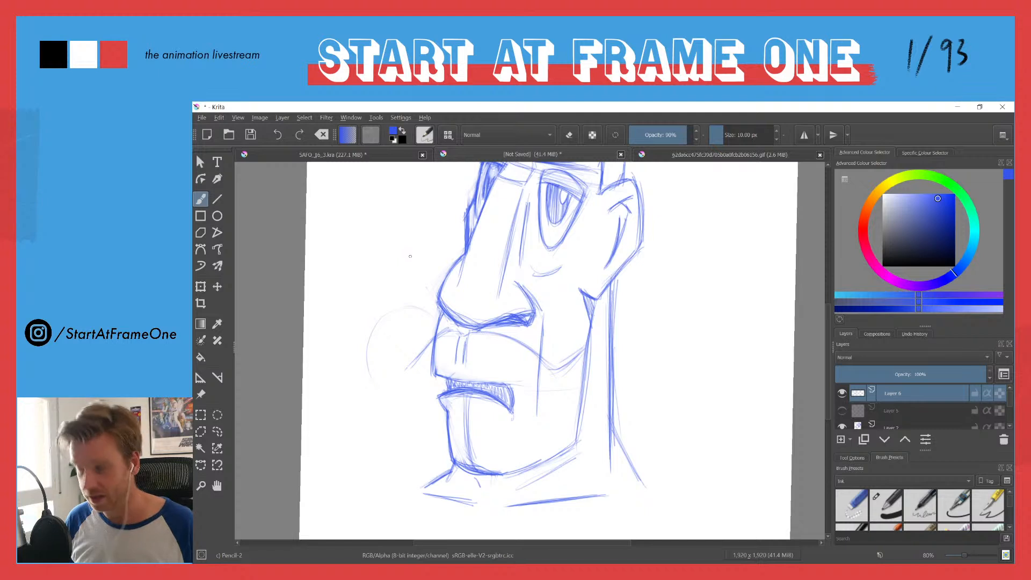
# Step: Rough in the near-side moustache curl with a lower edge from the mouth corner and a large outer loop past the neck
pyautogui.moveTo(515, 405)
pyautogui.mouseDown()
pyautogui.moveTo(539, 438)
pyautogui.moveTo(605, 453)
pyautogui.moveTo(661, 417)
pyautogui.mouseUp()
pyautogui.moveTo(597, 352)
pyautogui.mouseDown()
pyautogui.moveTo(617, 438)
pyautogui.moveTo(647, 392)
pyautogui.moveTo(591, 365)
pyautogui.moveTo(588, 404)
pyautogui.mouseUp()
pyautogui.moveTo(639, 350); pyautogui.dragTo(636, 419)
pyautogui.moveTo(570, 453); pyautogui.dragTo(677, 425)
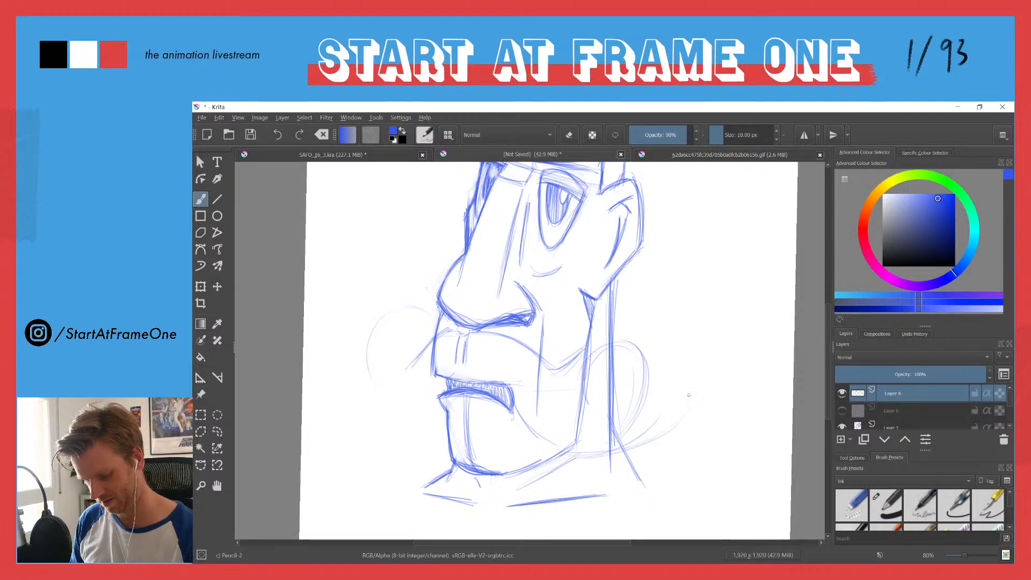
pyautogui.moveTo(692, 368)
pyautogui.mouseDown()
pyautogui.moveTo(649, 382)
pyautogui.moveTo(692, 381)
pyautogui.moveTo(635, 344)
pyautogui.moveTo(600, 355)
pyautogui.moveTo(641, 330)
pyautogui.moveTo(589, 355)
pyautogui.mouseUp()
pyautogui.moveTo(591, 352)
pyautogui.mouseDown()
pyautogui.moveTo(665, 327)
pyautogui.moveTo(697, 388)
pyautogui.mouseUp()
pyautogui.moveTo(668, 336); pyautogui.dragTo(690, 409)
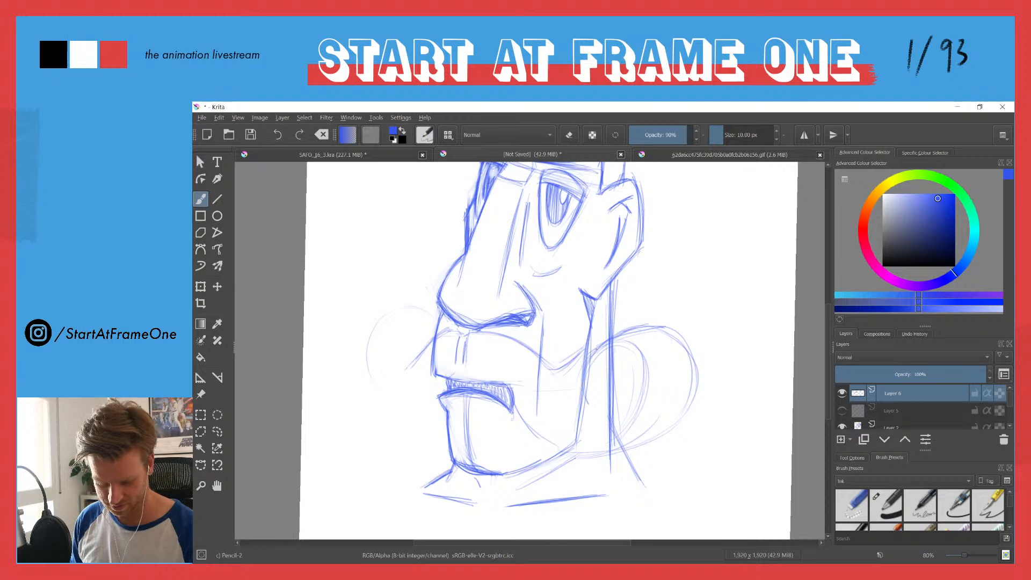
# Step: Draw the inner loop of the near-side moustache curl, spiralling back over the jaw and neck lines
pyautogui.moveTo(594, 353)
pyautogui.mouseDown()
pyautogui.moveTo(587, 386)
pyautogui.moveTo(632, 371)
pyautogui.moveTo(626, 382)
pyautogui.mouseUp()
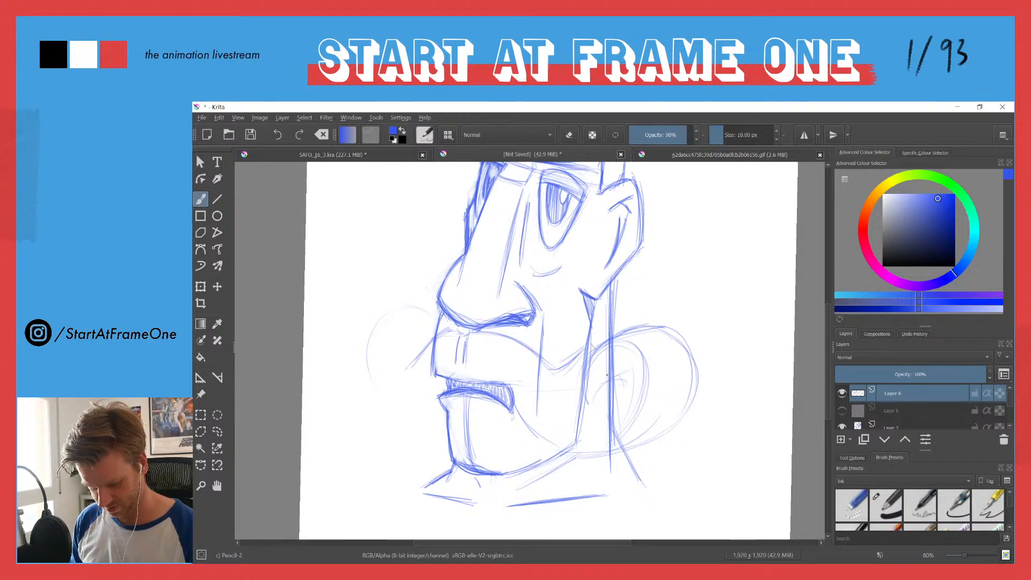
pyautogui.moveTo(647, 372); pyautogui.dragTo(587, 447)
pyautogui.moveTo(633, 347)
pyautogui.mouseDown()
pyautogui.moveTo(592, 365)
pyautogui.moveTo(584, 395)
pyautogui.moveTo(643, 372)
pyautogui.mouseUp()
pyautogui.moveTo(589, 397); pyautogui.dragTo(626, 371)
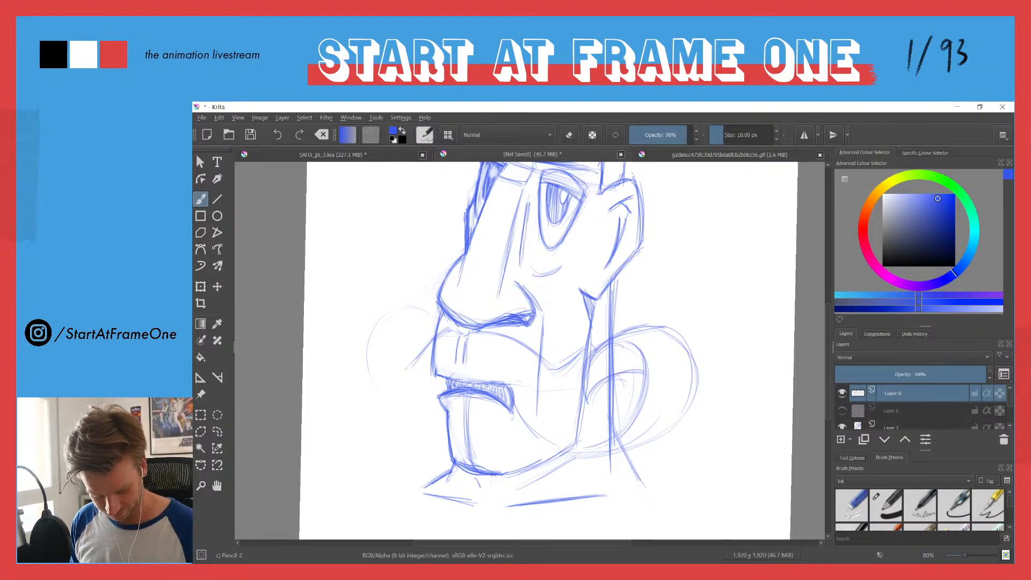
# Step: Sketch the outer contour of the far-side moustache curl, sweeping down and back to the face beside the chin
pyautogui.moveTo(427, 350); pyautogui.dragTo(412, 373)
pyautogui.moveTo(435, 436)
pyautogui.mouseDown()
pyautogui.moveTo(369, 383)
pyautogui.moveTo(380, 337)
pyautogui.moveTo(399, 429)
pyautogui.moveTo(378, 356)
pyautogui.moveTo(422, 430)
pyautogui.moveTo(444, 423)
pyautogui.mouseUp()
pyautogui.moveTo(375, 349); pyautogui.dragTo(374, 387)
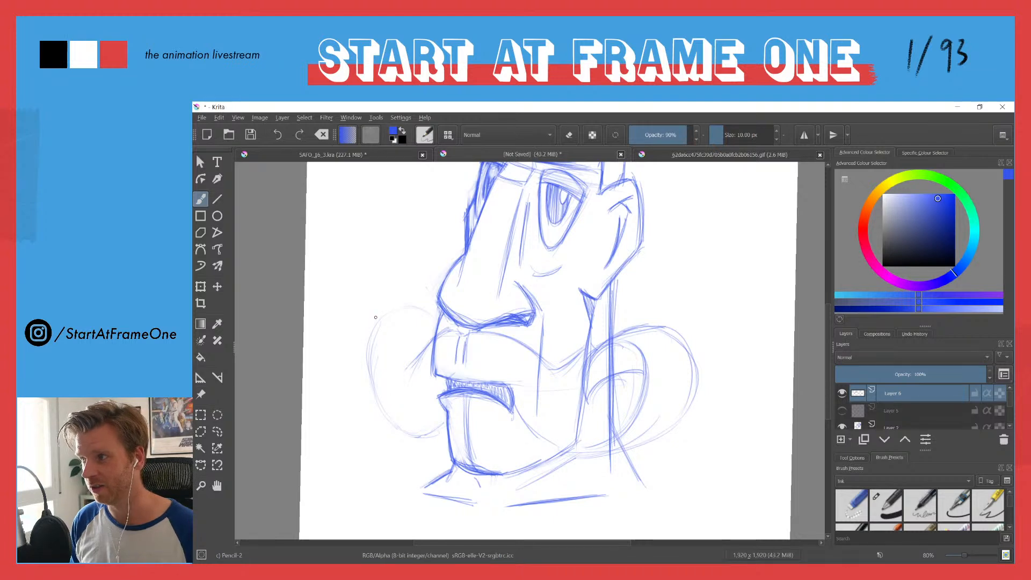
pyautogui.moveTo(367, 342)
pyautogui.mouseDown()
pyautogui.moveTo(365, 391)
pyautogui.moveTo(402, 432)
pyautogui.mouseUp()
pyautogui.moveTo(370, 320)
pyautogui.mouseDown()
pyautogui.moveTo(396, 433)
pyautogui.moveTo(366, 346)
pyautogui.moveTo(400, 305)
pyautogui.moveTo(389, 429)
pyautogui.mouseUp()
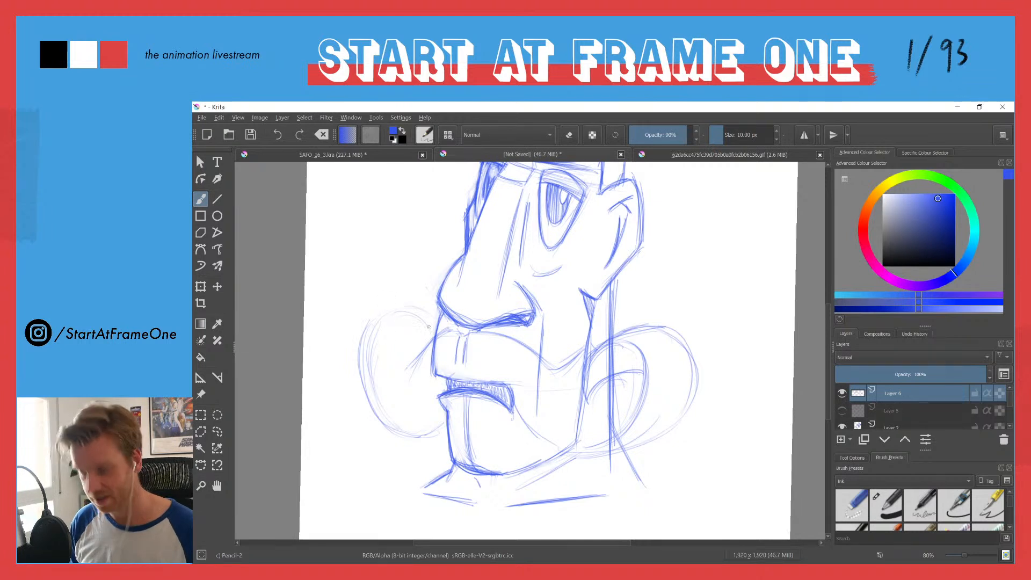
# Step: Draw the round inner opening of the far-side moustache curl and thicken its outer edge
pyautogui.moveTo(426, 345); pyautogui.dragTo(389, 385)
pyautogui.moveTo(383, 342); pyautogui.dragTo(392, 372)
pyautogui.moveTo(395, 324)
pyautogui.mouseDown()
pyautogui.moveTo(426, 347)
pyautogui.moveTo(396, 324)
pyautogui.moveTo(416, 310)
pyautogui.moveTo(368, 341)
pyautogui.moveTo(363, 383)
pyautogui.mouseUp()
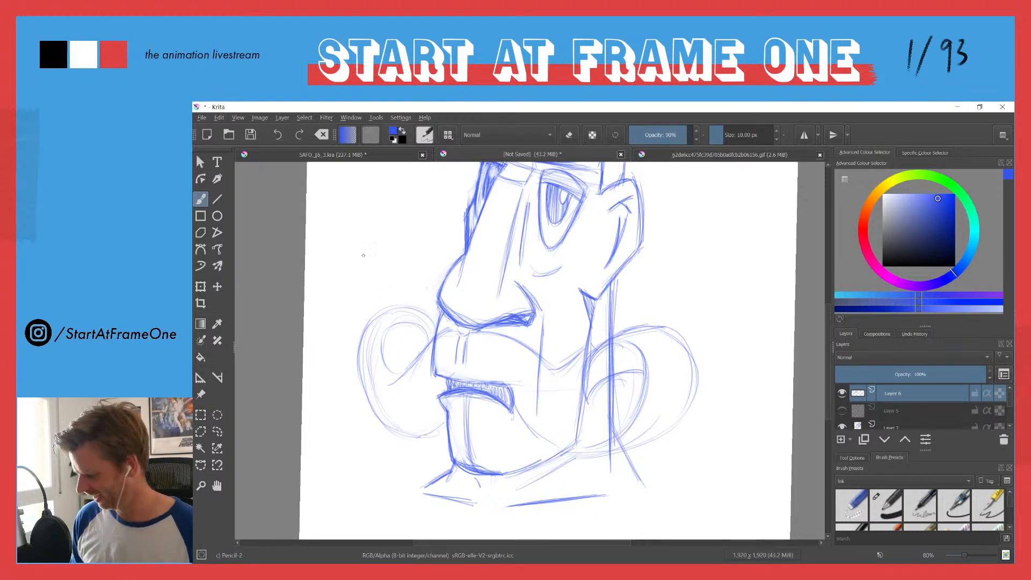
# Step: Reinforce the inner opening and outer edge of the far-side moustache curl with more brush strokes
pyautogui.moveTo(359, 247); pyautogui.dragTo(405, 292)
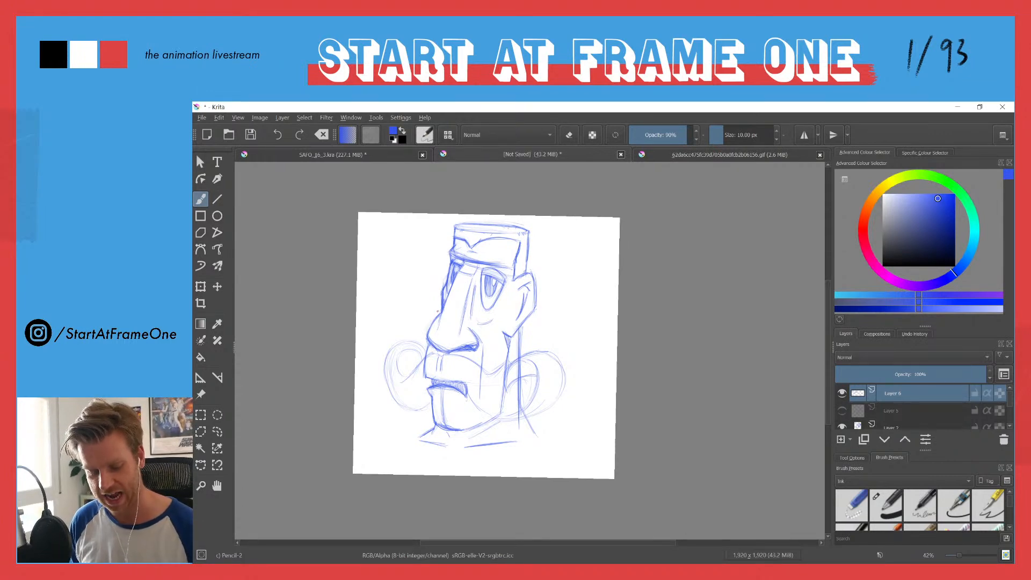
pyautogui.moveTo(418, 378); pyautogui.dragTo(426, 296)
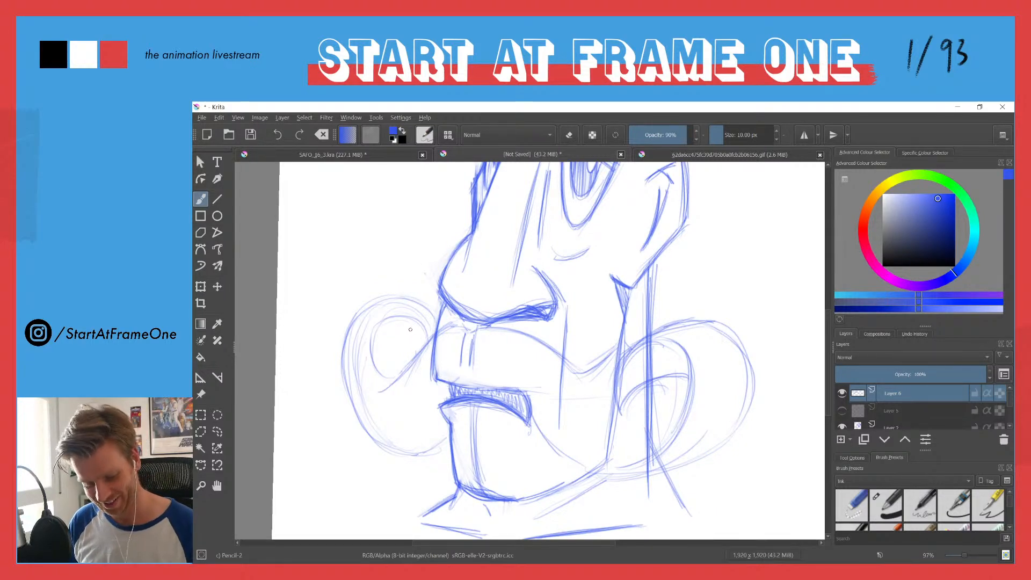
pyautogui.moveTo(406, 313)
pyautogui.mouseDown()
pyautogui.moveTo(422, 335)
pyautogui.moveTo(414, 317)
pyautogui.mouseUp()
pyautogui.moveTo(404, 380)
pyautogui.mouseDown()
pyautogui.moveTo(377, 355)
pyautogui.moveTo(377, 334)
pyautogui.mouseUp()
pyautogui.moveTo(432, 327); pyautogui.dragTo(389, 296)
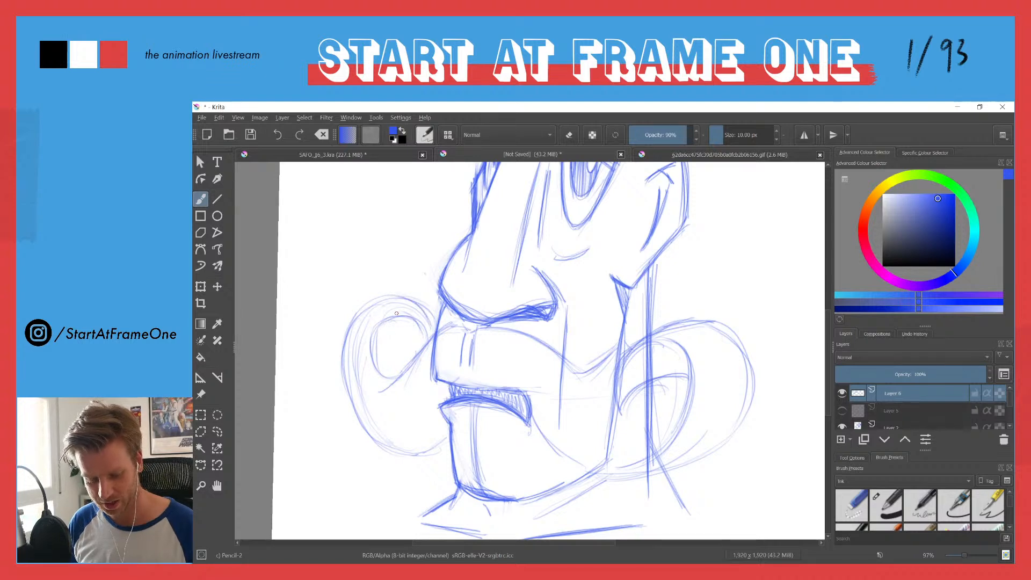
pyautogui.moveTo(346, 332); pyautogui.dragTo(342, 362)
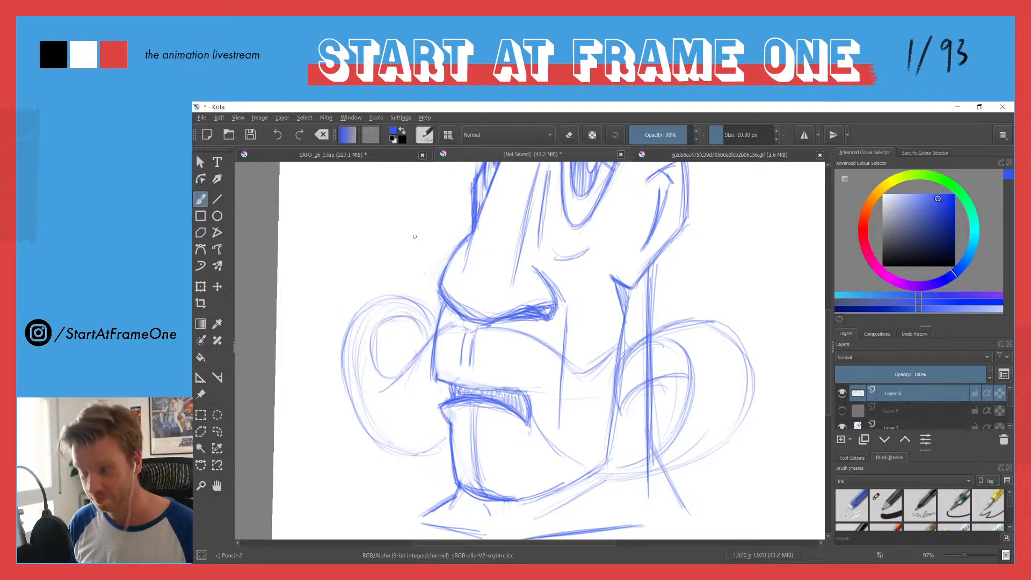
# Step: Draw spiralling strands inside the round opening of the far-side moustache curl, tightening it into a smaller inner hook
pyautogui.moveTo(390, 329); pyautogui.dragTo(388, 377)
pyautogui.moveTo(347, 337)
pyautogui.mouseDown()
pyautogui.moveTo(397, 356)
pyautogui.moveTo(356, 328)
pyautogui.moveTo(405, 349)
pyautogui.mouseUp()
pyautogui.moveTo(347, 333)
pyautogui.mouseDown()
pyautogui.moveTo(396, 346)
pyautogui.moveTo(365, 358)
pyautogui.moveTo(392, 338)
pyautogui.moveTo(384, 377)
pyautogui.mouseUp()
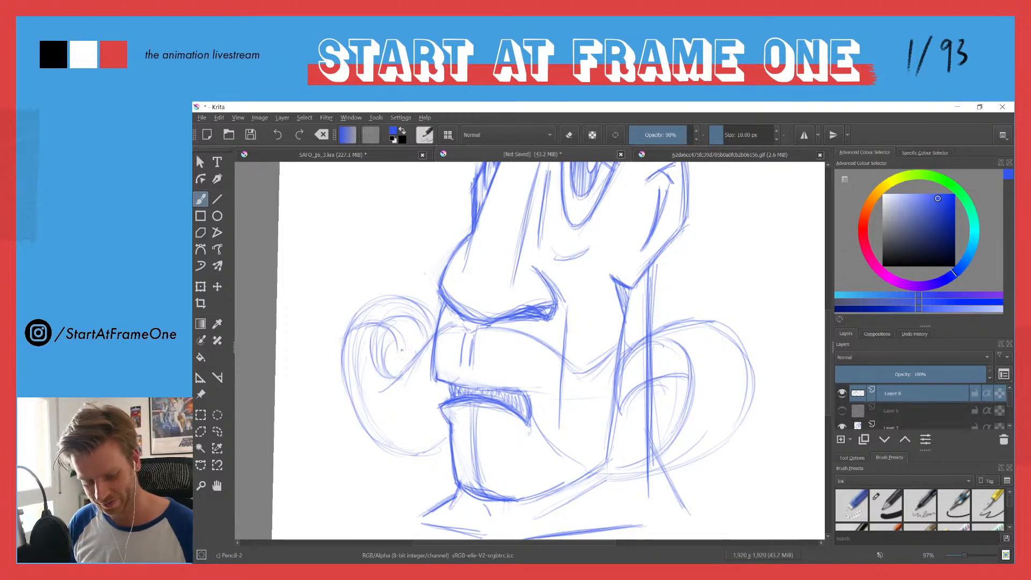
# Step: Lasso and delete the top arc of the far-side curl above its inner spiral, then return to the brush
pyautogui.press('l')
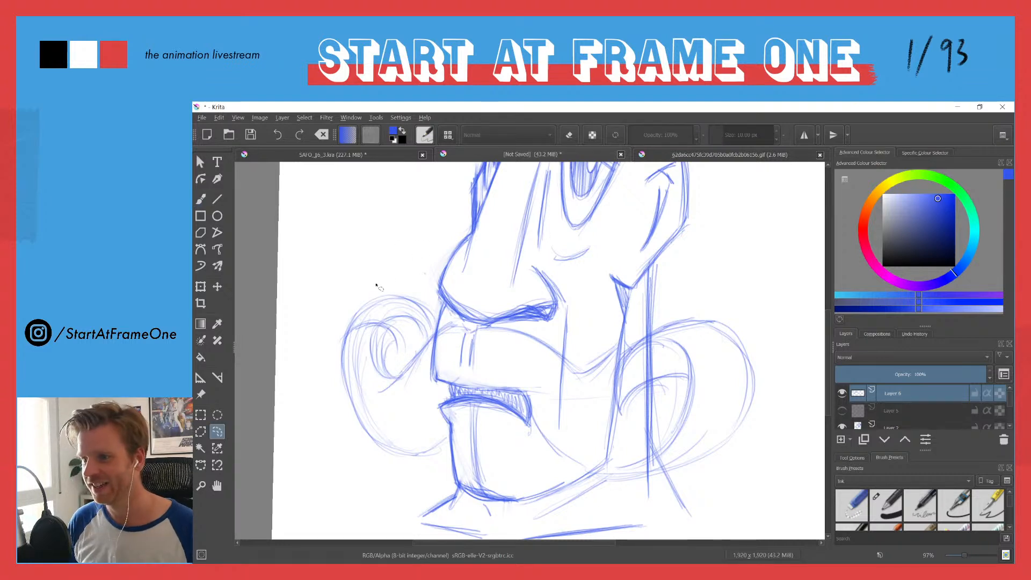
pyautogui.moveTo(343, 323)
pyautogui.mouseDown()
pyautogui.moveTo(364, 317)
pyautogui.moveTo(429, 335)
pyautogui.moveTo(350, 299)
pyautogui.mouseUp()
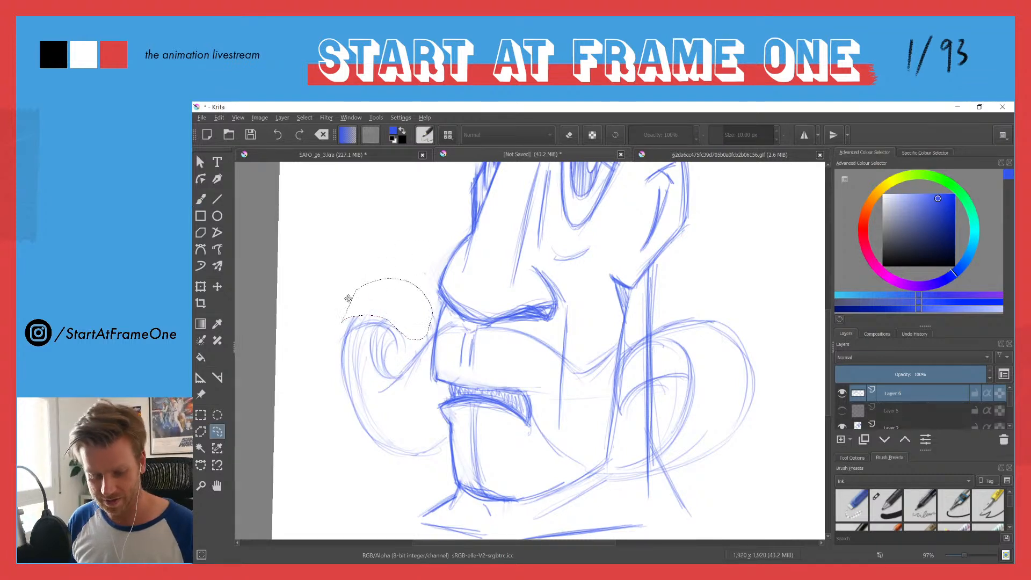
pyautogui.hotkey('ctrl', 'shift', 'a')
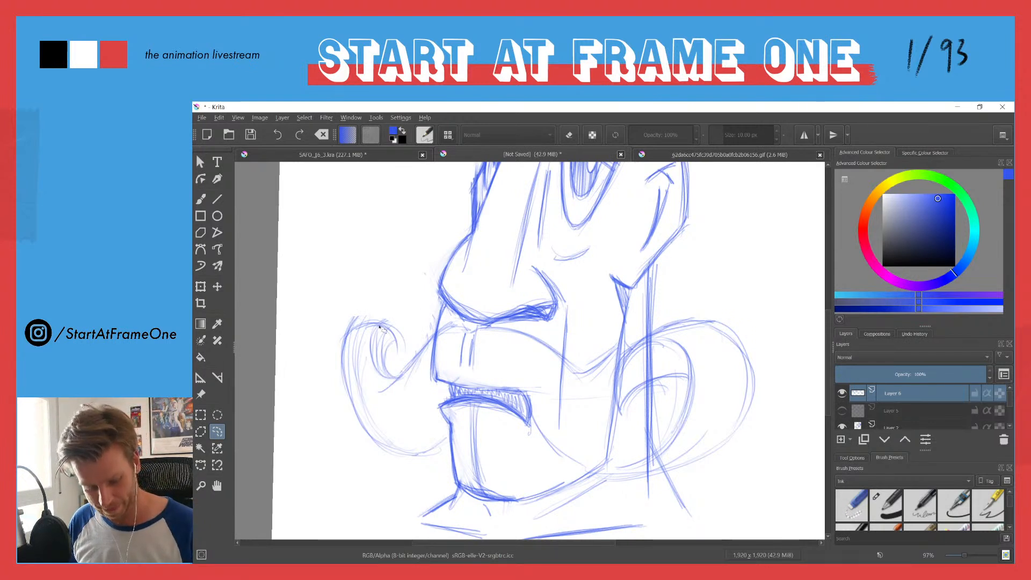
pyautogui.press('b')
pyautogui.moveTo(346, 349)
pyautogui.mouseDown()
pyautogui.moveTo(398, 349)
pyautogui.moveTo(345, 375)
pyautogui.moveTo(410, 310)
pyautogui.moveTo(400, 330)
pyautogui.moveTo(364, 313)
pyautogui.moveTo(385, 302)
pyautogui.moveTo(359, 353)
pyautogui.moveTo(351, 336)
pyautogui.moveTo(376, 315)
pyautogui.moveTo(349, 361)
pyautogui.mouseUp()
pyautogui.hotkey('ctrl', 'z')
pyautogui.hotkey('ctrl', 'z')
pyautogui.hotkey('ctrl', 'z')
# Step: Redraw the outer contour of the far-side curl, sweeping down from its top corner and back to the chin
pyautogui.moveTo(352, 318)
pyautogui.mouseDown()
pyautogui.moveTo(369, 409)
pyautogui.moveTo(348, 356)
pyautogui.mouseUp()
pyautogui.moveTo(349, 351)
pyautogui.mouseDown()
pyautogui.moveTo(436, 438)
pyautogui.moveTo(374, 422)
pyautogui.moveTo(437, 455)
pyautogui.moveTo(459, 444)
pyautogui.mouseUp()
pyautogui.moveTo(440, 461); pyautogui.dragTo(384, 434)
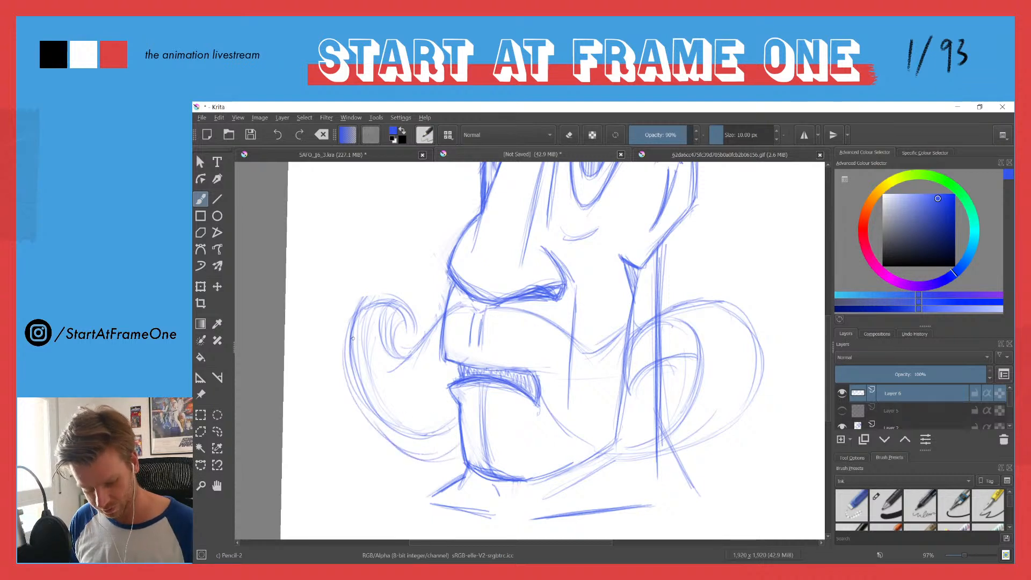
pyautogui.moveTo(395, 299)
pyautogui.mouseDown()
pyautogui.moveTo(441, 459)
pyautogui.moveTo(362, 415)
pyautogui.mouseUp()
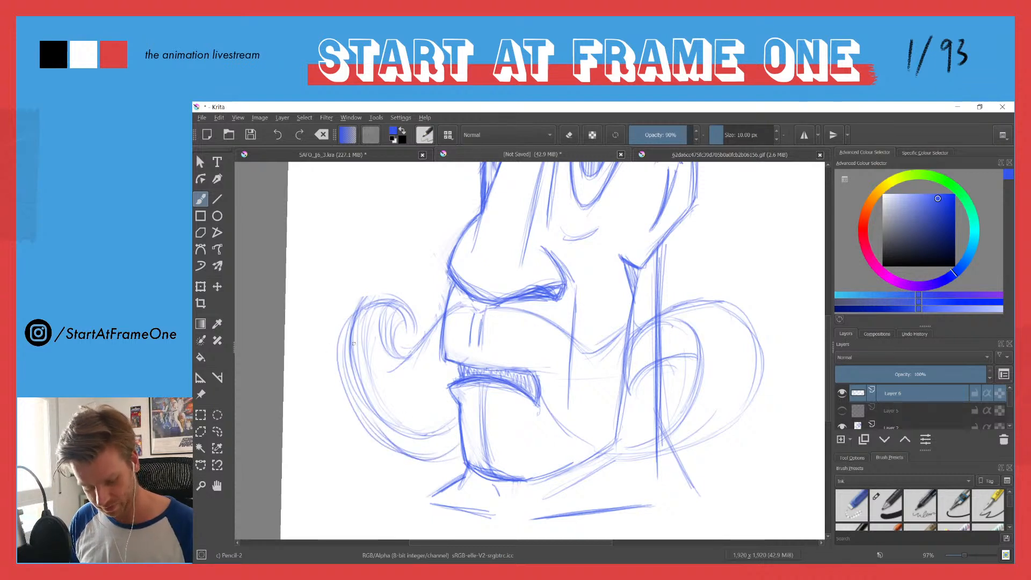
pyautogui.moveTo(362, 305)
pyautogui.mouseDown()
pyautogui.moveTo(403, 342)
pyautogui.moveTo(359, 296)
pyautogui.moveTo(399, 296)
pyautogui.moveTo(348, 321)
pyautogui.moveTo(405, 292)
pyautogui.moveTo(341, 323)
pyautogui.moveTo(384, 298)
pyautogui.moveTo(419, 304)
pyautogui.moveTo(399, 290)
pyautogui.moveTo(405, 301)
pyautogui.moveTo(439, 309)
pyautogui.mouseUp()
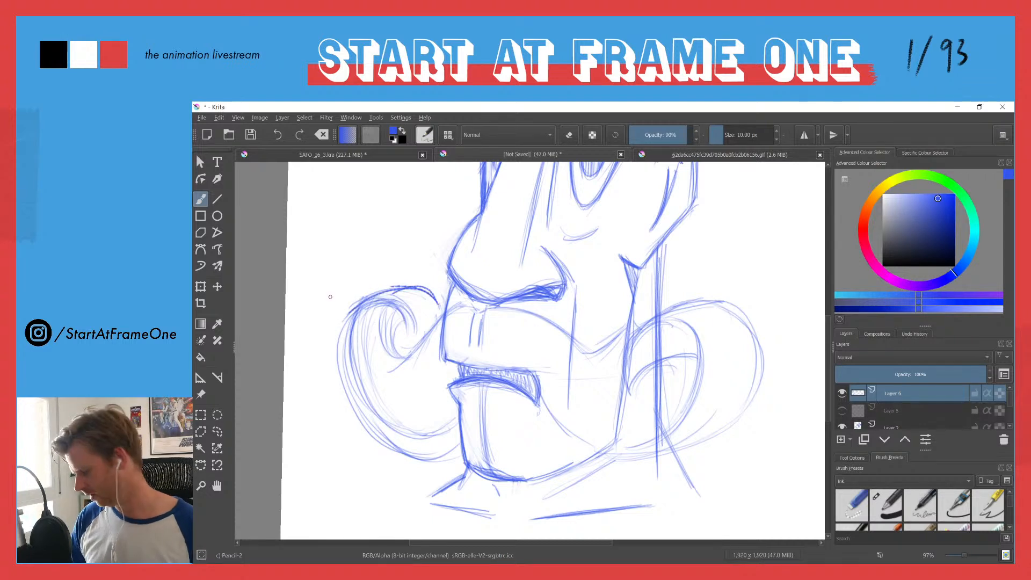
pyautogui.hotkey('ctrl', 'z')
pyautogui.hotkey('ctrl', 'z')
# Step: Switch to the canvas-only view and redraw the far-side curl's raised top arc, folding beside the nose into the inner spiral
pyautogui.moveTo(364, 285)
pyautogui.mouseDown()
pyautogui.moveTo(421, 262)
pyautogui.moveTo(444, 234)
pyautogui.mouseUp()
pyautogui.press('Tab')
pyautogui.moveTo(368, 255)
pyautogui.mouseDown()
pyautogui.moveTo(395, 240)
pyautogui.moveTo(449, 235)
pyautogui.mouseUp()
pyautogui.moveTo(443, 279); pyautogui.dragTo(453, 223)
pyautogui.moveTo(390, 240)
pyautogui.mouseDown()
pyautogui.moveTo(415, 227)
pyautogui.moveTo(433, 228)
pyautogui.moveTo(369, 268)
pyautogui.moveTo(378, 254)
pyautogui.moveTo(426, 279)
pyautogui.moveTo(413, 246)
pyautogui.moveTo(422, 271)
pyautogui.moveTo(451, 265)
pyautogui.moveTo(445, 223)
pyautogui.mouseUp()
pyautogui.moveTo(450, 223)
pyautogui.mouseDown()
pyautogui.moveTo(360, 247)
pyautogui.moveTo(437, 233)
pyautogui.moveTo(366, 272)
pyautogui.moveTo(459, 222)
pyautogui.moveTo(375, 261)
pyautogui.moveTo(399, 283)
pyautogui.moveTo(422, 266)
pyautogui.moveTo(408, 299)
pyautogui.mouseUp()
pyautogui.moveTo(444, 282)
pyautogui.mouseDown()
pyautogui.moveTo(397, 311)
pyautogui.moveTo(414, 310)
pyautogui.moveTo(361, 320)
pyautogui.mouseUp()
pyautogui.moveTo(364, 284)
pyautogui.mouseDown()
pyautogui.moveTo(406, 372)
pyautogui.moveTo(464, 403)
pyautogui.mouseUp()
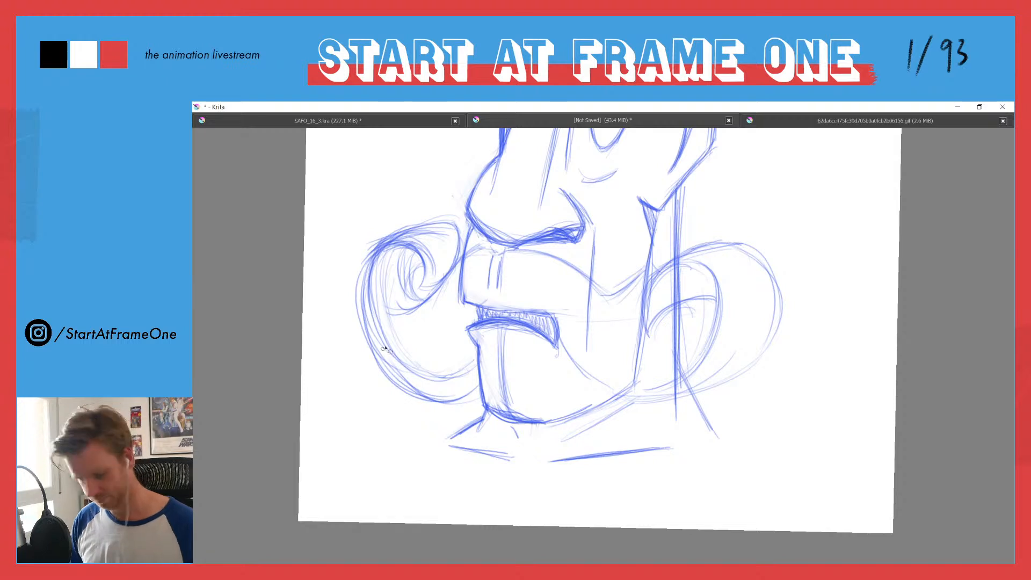
# Step: Lasso and delete the doubled inner line along the lower part of the far-side curl, then return to the brush
pyautogui.moveTo(375, 285)
pyautogui.mouseDown()
pyautogui.moveTo(466, 390)
pyautogui.moveTo(422, 359)
pyautogui.mouseUp()
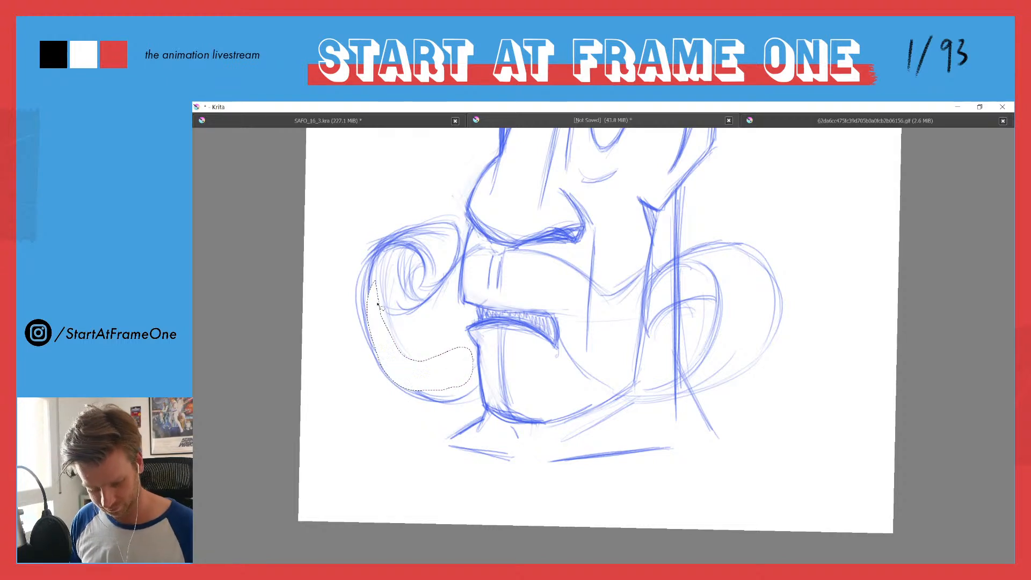
pyautogui.hotkey('ctrl', 'shift', 'a')
pyautogui.press('b')
# Step: Reinforce the far-side curl's outer edge, inner spiral and fold beside the upper lip
pyautogui.moveTo(360, 284)
pyautogui.mouseDown()
pyautogui.moveTo(370, 338)
pyautogui.moveTo(396, 385)
pyautogui.moveTo(429, 401)
pyautogui.mouseUp()
pyautogui.moveTo(493, 253)
pyautogui.mouseDown()
pyautogui.moveTo(467, 252)
pyautogui.moveTo(418, 305)
pyautogui.moveTo(387, 309)
pyautogui.mouseUp()
pyautogui.moveTo(414, 270); pyautogui.dragTo(436, 287)
pyautogui.moveTo(459, 258)
pyautogui.mouseDown()
pyautogui.moveTo(455, 230)
pyautogui.moveTo(442, 232)
pyautogui.mouseUp()
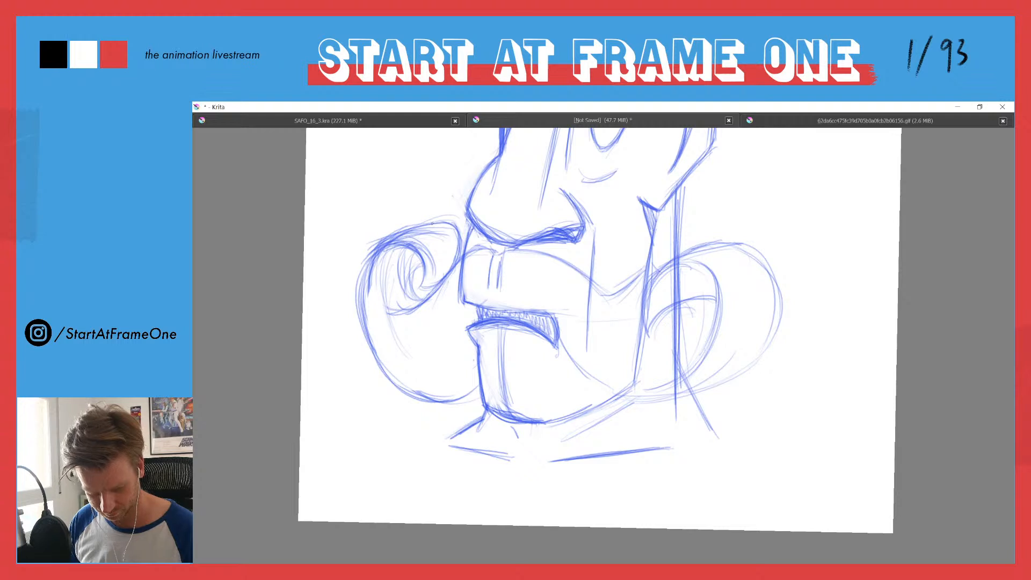
pyautogui.moveTo(416, 268); pyautogui.dragTo(422, 298)
pyautogui.moveTo(364, 268); pyautogui.dragTo(368, 306)
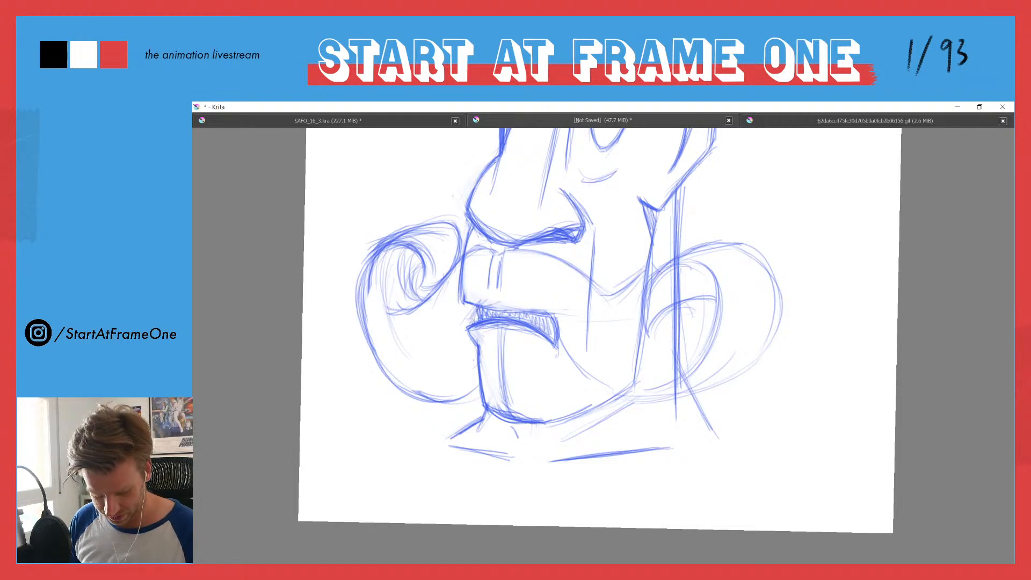
# Step: Darken the moustache's lower edge from the mouth to the jaw and its upper edge beneath the nose and across the cheek
pyautogui.moveTo(496, 302); pyautogui.dragTo(473, 305)
pyautogui.moveTo(477, 305)
pyautogui.mouseDown()
pyautogui.moveTo(466, 328)
pyautogui.moveTo(520, 311)
pyautogui.moveTo(592, 376)
pyautogui.mouseUp()
pyautogui.moveTo(557, 342)
pyautogui.mouseDown()
pyautogui.moveTo(611, 393)
pyautogui.moveTo(635, 400)
pyautogui.mouseUp()
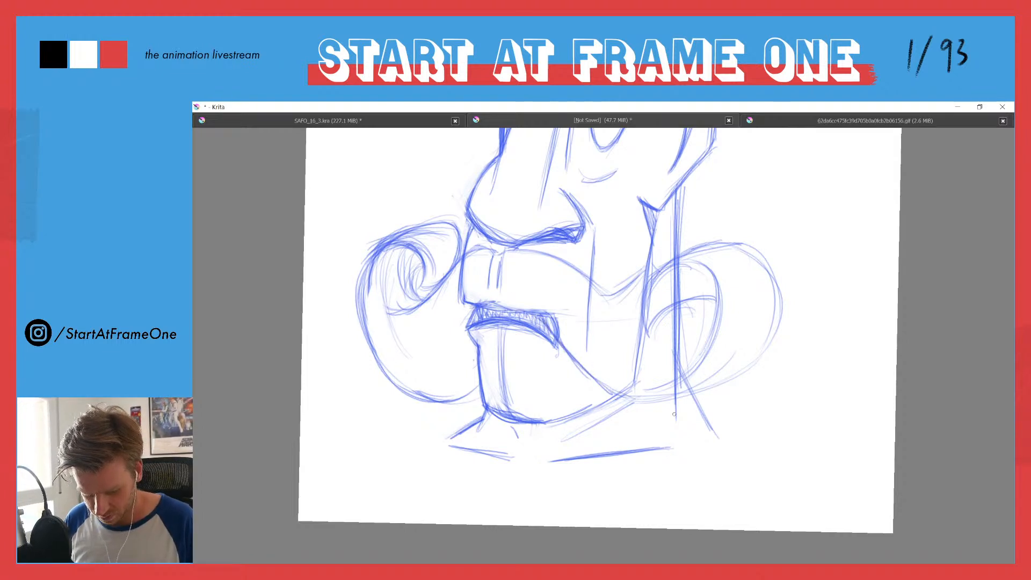
pyautogui.moveTo(499, 256)
pyautogui.mouseDown()
pyautogui.moveTo(510, 251)
pyautogui.moveTo(450, 266)
pyautogui.moveTo(532, 251)
pyautogui.mouseUp()
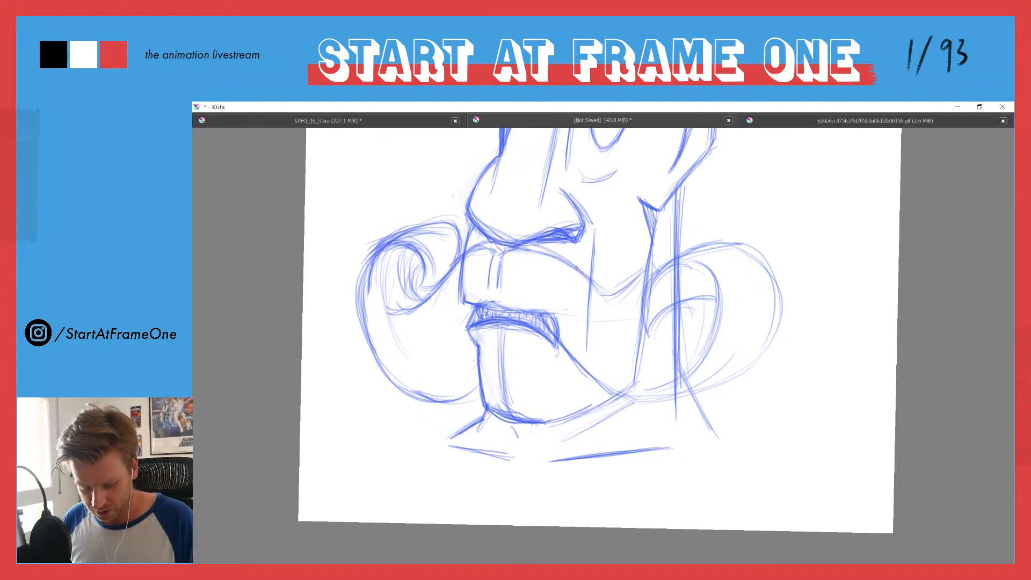
pyautogui.moveTo(594, 283); pyautogui.dragTo(609, 292)
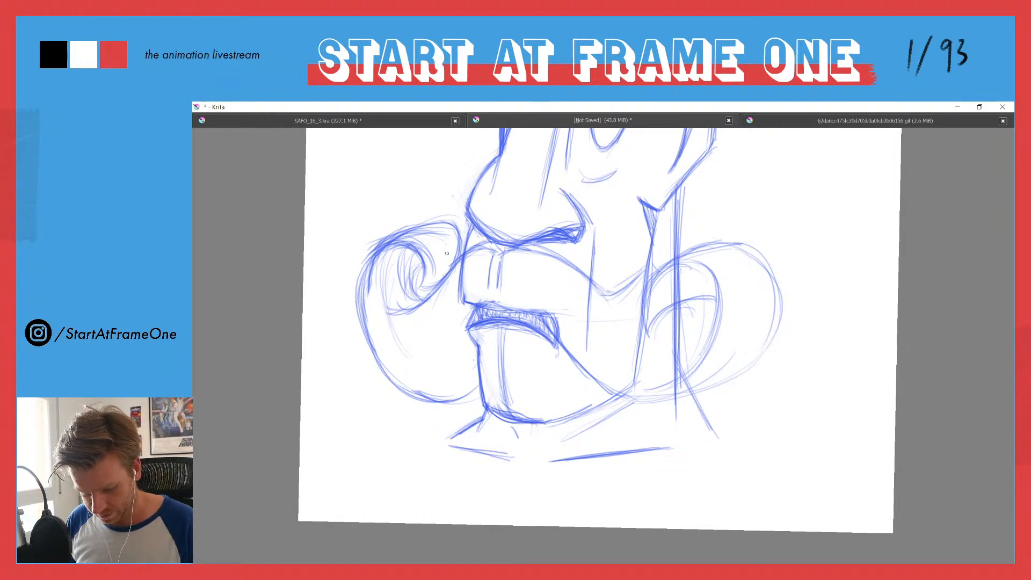
# Step: Thicken the top and outer edges of the far-side curl and the line leading into its inner spiral
pyautogui.moveTo(424, 289)
pyautogui.mouseDown()
pyautogui.moveTo(429, 223)
pyautogui.moveTo(366, 248)
pyautogui.moveTo(360, 272)
pyautogui.mouseUp()
pyautogui.moveTo(379, 237); pyautogui.dragTo(356, 296)
pyautogui.moveTo(430, 222)
pyautogui.mouseDown()
pyautogui.moveTo(376, 245)
pyautogui.moveTo(359, 289)
pyautogui.moveTo(426, 287)
pyautogui.mouseUp()
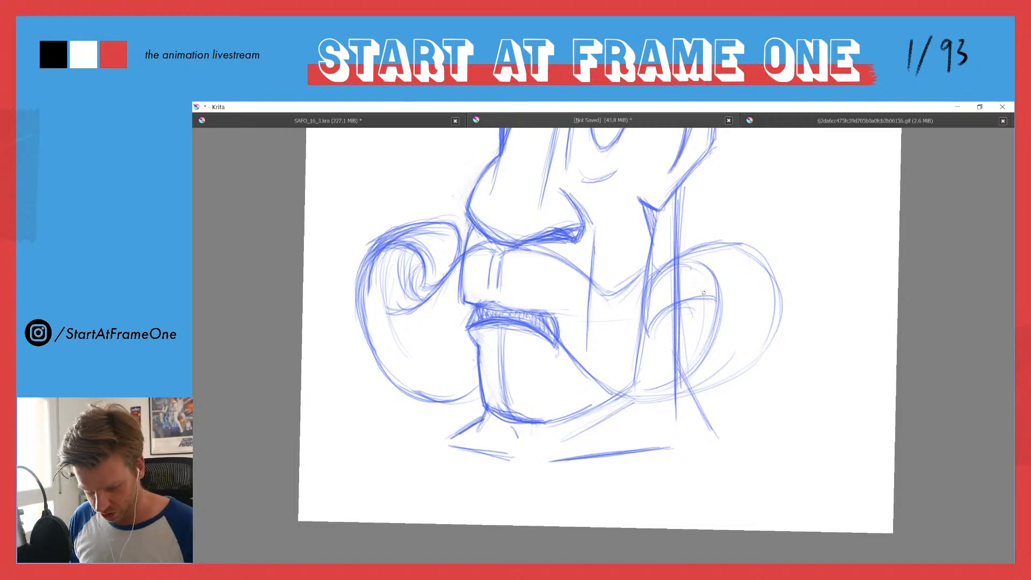
# Step: Reinforce the outer contour and inner loop of the near-side moustache curl behind the jaw
pyautogui.moveTo(752, 358); pyautogui.dragTo(776, 282)
pyautogui.moveTo(774, 325)
pyautogui.mouseDown()
pyautogui.moveTo(736, 239)
pyautogui.moveTo(658, 268)
pyautogui.moveTo(704, 251)
pyautogui.moveTo(644, 325)
pyautogui.mouseUp()
pyautogui.moveTo(650, 280)
pyautogui.mouseDown()
pyautogui.moveTo(698, 260)
pyautogui.moveTo(715, 343)
pyautogui.mouseUp()
pyautogui.moveTo(711, 297); pyautogui.dragTo(662, 378)
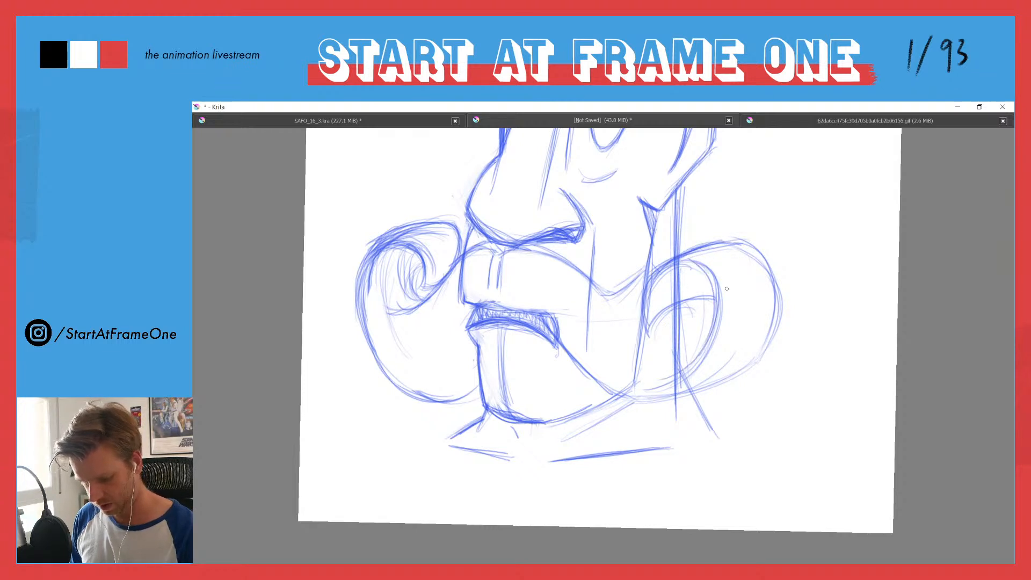
# Step: Erase the old inner arc of the near-side curl and draw a small, tight spiral in its place
pyautogui.press('e')
pyautogui.moveTo(656, 318)
pyautogui.mouseDown()
pyautogui.moveTo(701, 295)
pyautogui.moveTo(655, 301)
pyautogui.moveTo(654, 320)
pyautogui.moveTo(673, 325)
pyautogui.mouseUp()
pyautogui.press('e')
pyautogui.moveTo(715, 289); pyautogui.dragTo(681, 323)
pyautogui.moveTo(656, 279); pyautogui.dragTo(656, 312)
pyautogui.press('e')
pyautogui.moveTo(661, 262)
pyautogui.mouseDown()
pyautogui.moveTo(647, 324)
pyautogui.moveTo(654, 264)
pyautogui.moveTo(646, 300)
pyautogui.moveTo(667, 311)
pyautogui.moveTo(677, 295)
pyautogui.moveTo(708, 295)
pyautogui.moveTo(697, 314)
pyautogui.moveTo(688, 303)
pyautogui.moveTo(699, 287)
pyautogui.moveTo(681, 328)
pyautogui.mouseUp()
pyautogui.press('e')
pyautogui.moveTo(655, 294)
pyautogui.mouseDown()
pyautogui.moveTo(669, 323)
pyautogui.moveTo(712, 333)
pyautogui.mouseUp()
pyautogui.moveTo(683, 320); pyautogui.dragTo(716, 336)
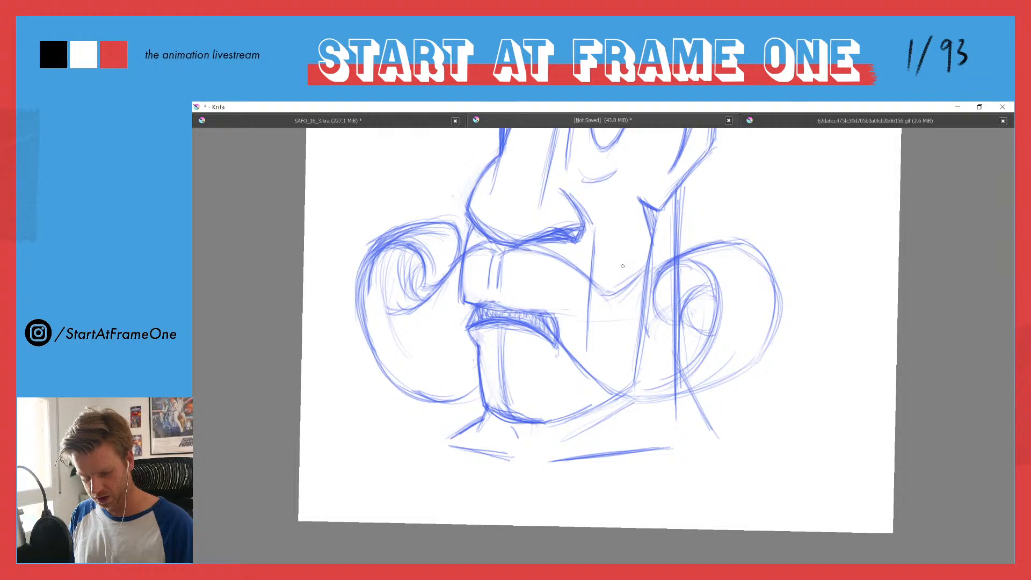
pyautogui.moveTo(686, 318); pyautogui.dragTo(710, 336)
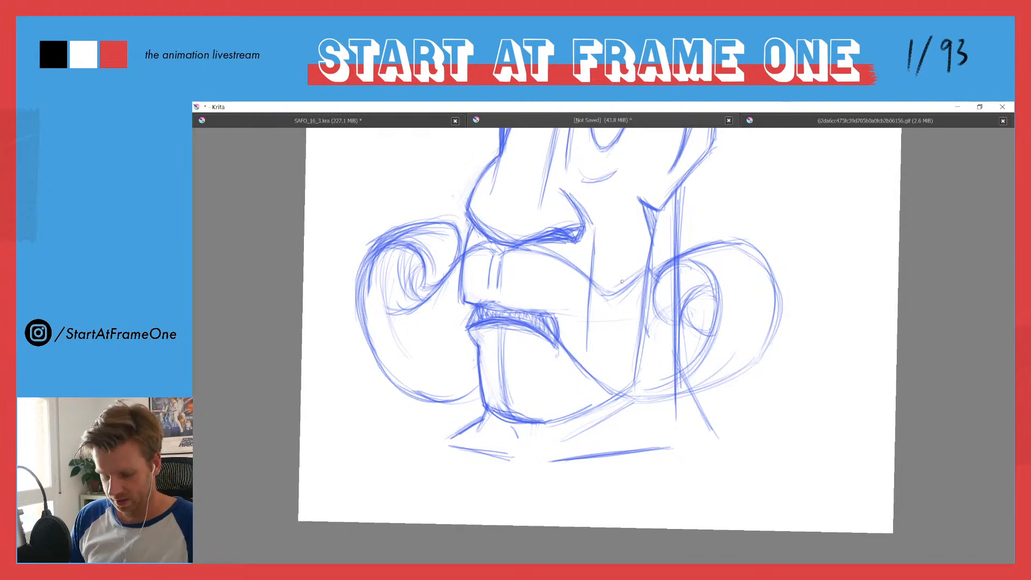
# Step: Strengthen the near-side curl's outer and lower edges and touch up the far-side curl's spiral and top corner
pyautogui.moveTo(754, 369)
pyautogui.mouseDown()
pyautogui.moveTo(649, 398)
pyautogui.moveTo(647, 390)
pyautogui.mouseUp()
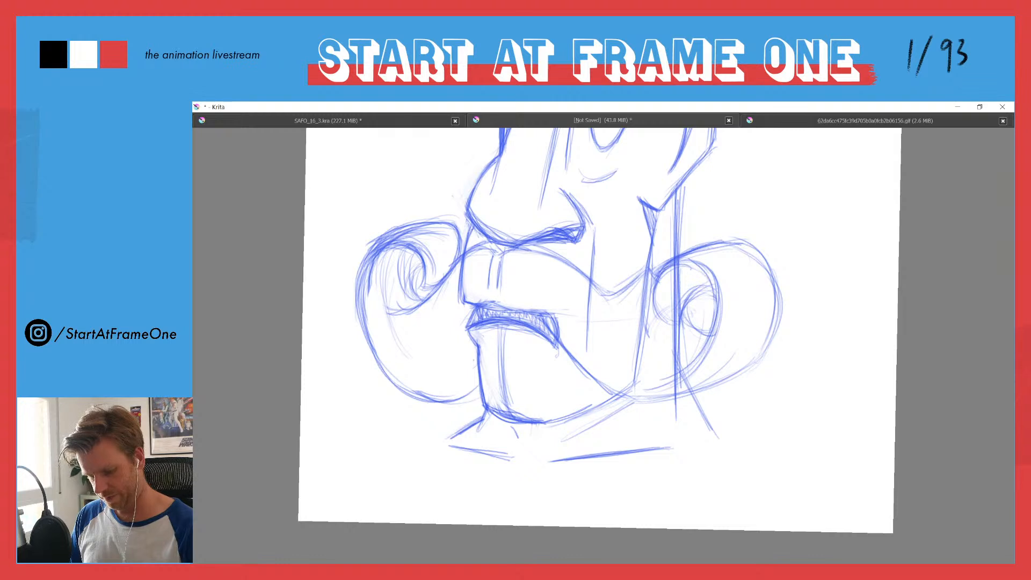
pyautogui.moveTo(657, 307); pyautogui.dragTo(674, 323)
pyautogui.moveTo(732, 246); pyautogui.dragTo(772, 283)
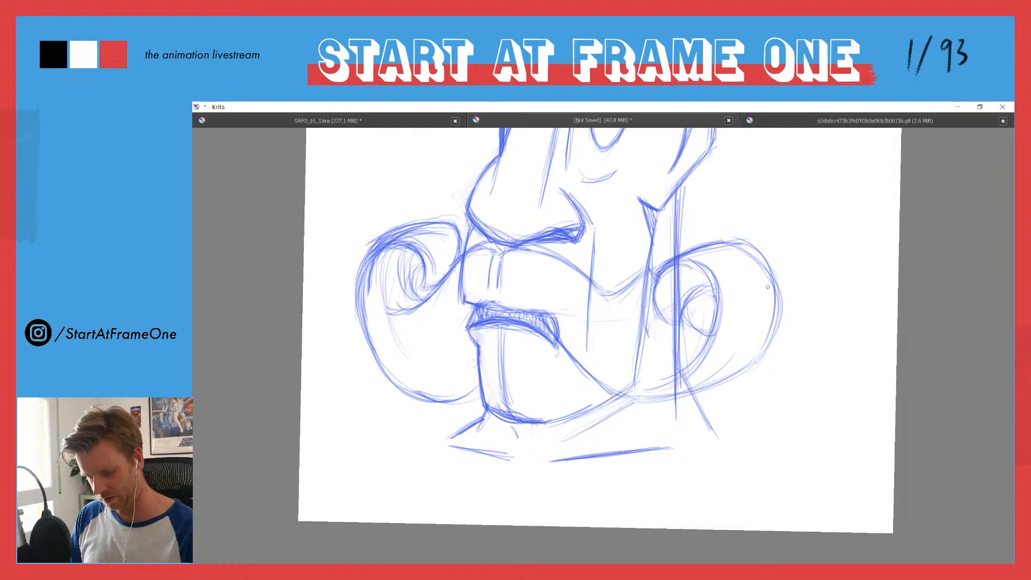
pyautogui.moveTo(721, 382); pyautogui.dragTo(638, 393)
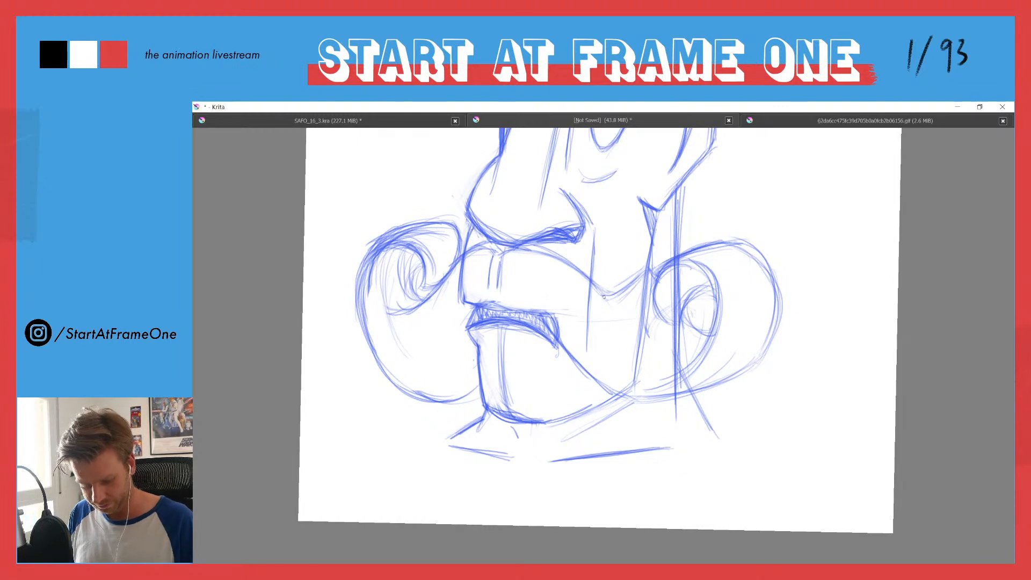
pyautogui.moveTo(452, 262); pyautogui.dragTo(393, 310)
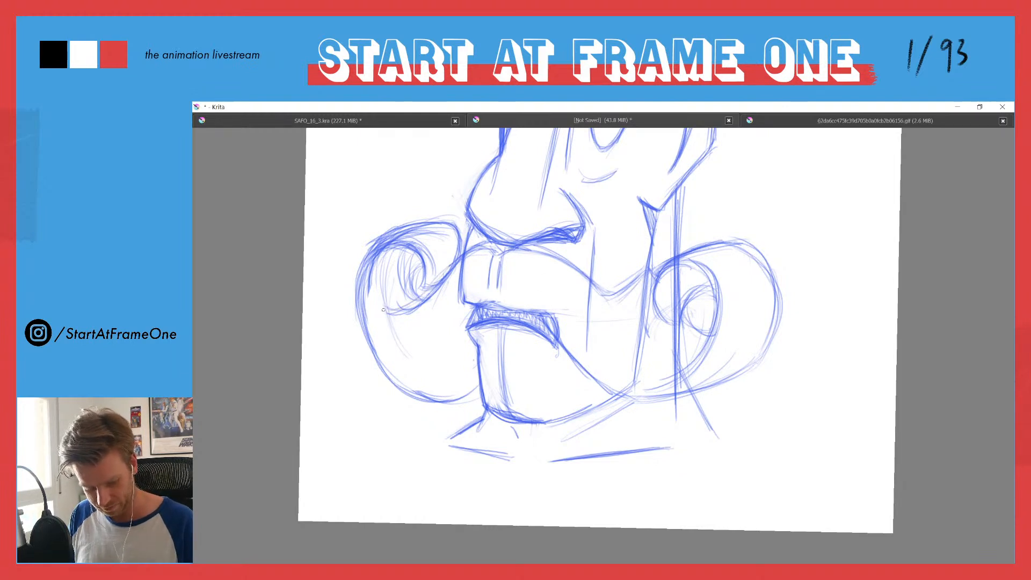
pyautogui.moveTo(378, 244); pyautogui.dragTo(363, 260)
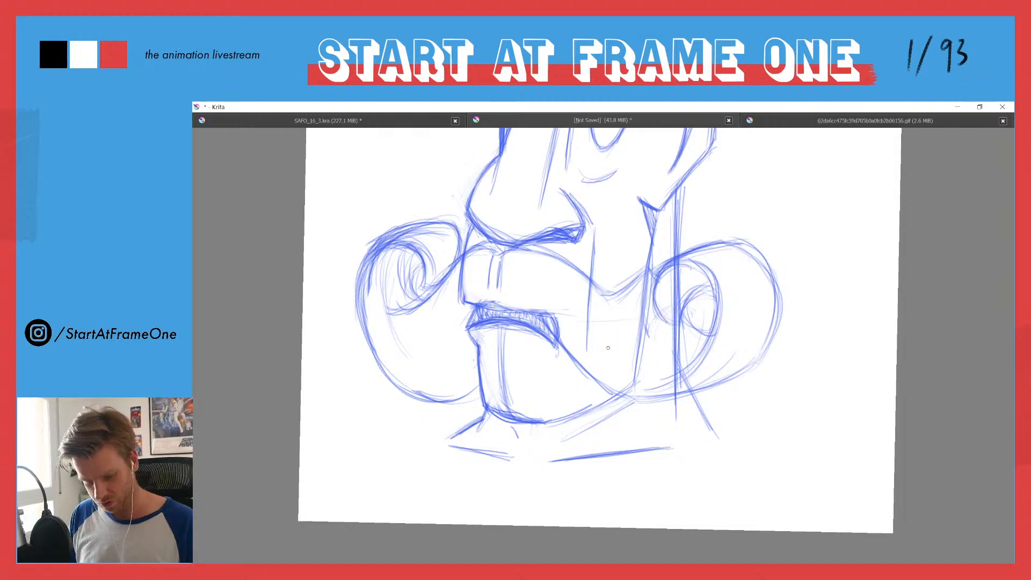
# Step: Redraw the near-side curl's bottom edge slightly lower, running from its outer side back to the jaw
pyautogui.moveTo(427, 255); pyautogui.dragTo(432, 300)
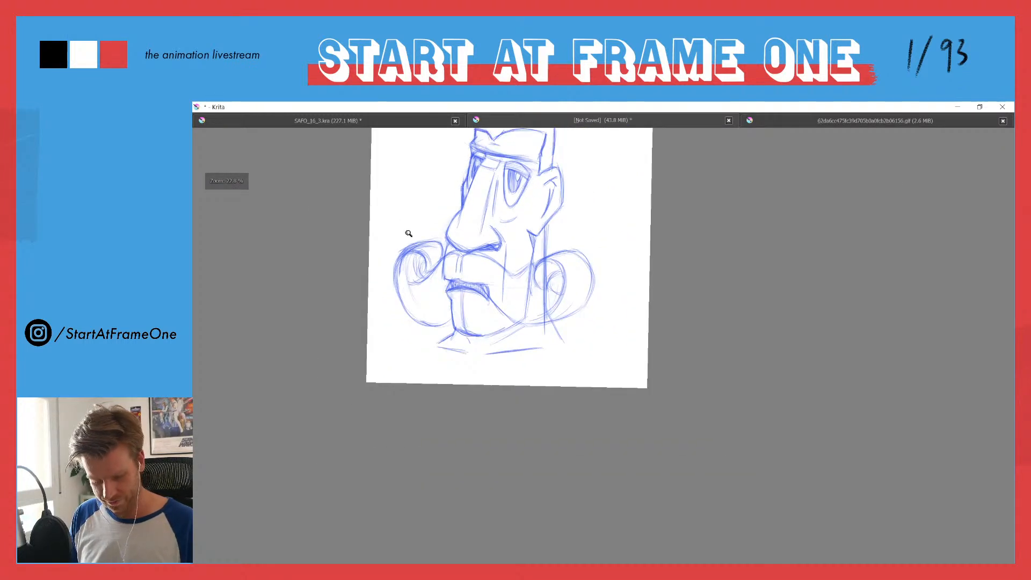
pyautogui.moveTo(408, 233); pyautogui.dragTo(417, 173)
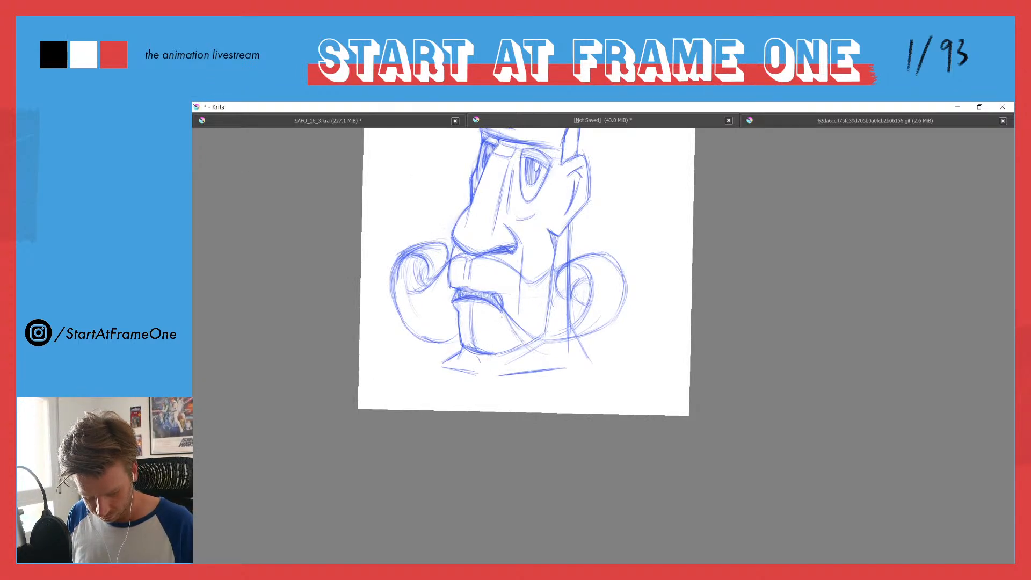
pyautogui.moveTo(590, 346); pyautogui.dragTo(529, 346)
pyautogui.moveTo(600, 343); pyautogui.dragTo(529, 347)
pyautogui.moveTo(625, 299)
pyautogui.mouseDown()
pyautogui.moveTo(617, 322)
pyautogui.moveTo(545, 342)
pyautogui.moveTo(584, 338)
pyautogui.moveTo(613, 300)
pyautogui.mouseUp()
# Step: Draw a curved strand from the dip in the moustache's upper edge diagonally down across the jaw
pyautogui.press('e')
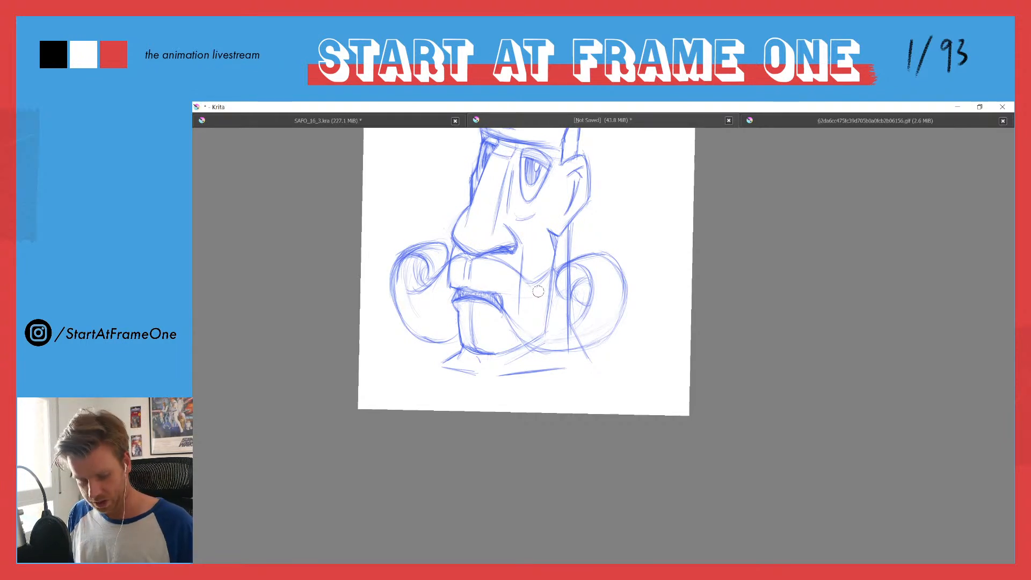
pyautogui.moveTo(530, 285); pyautogui.dragTo(554, 315)
pyautogui.moveTo(529, 284); pyautogui.dragTo(545, 306)
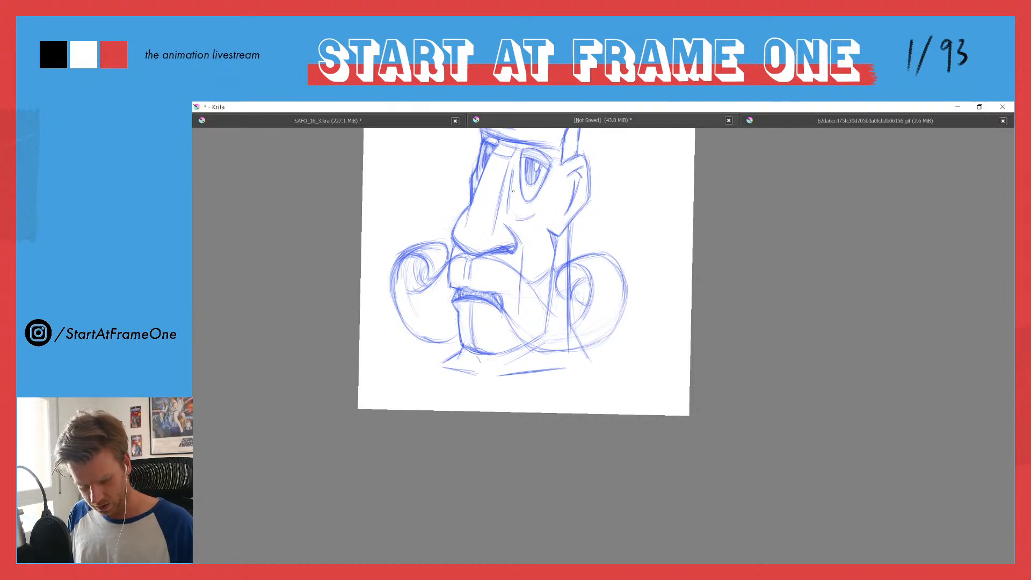
# Step: Sketch a deeper lower contour for the near-side curl, from the mouth corner beneath the jaw to the outer edge
pyautogui.moveTo(418, 218); pyautogui.dragTo(459, 248)
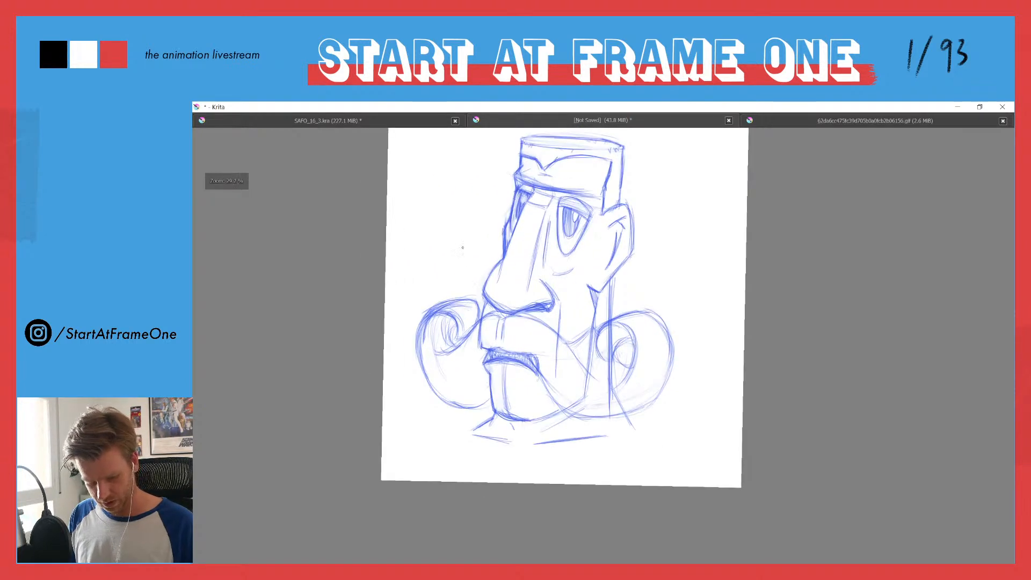
pyautogui.moveTo(538, 376)
pyautogui.mouseDown()
pyautogui.moveTo(549, 414)
pyautogui.moveTo(563, 402)
pyautogui.moveTo(552, 395)
pyautogui.moveTo(606, 414)
pyautogui.mouseUp()
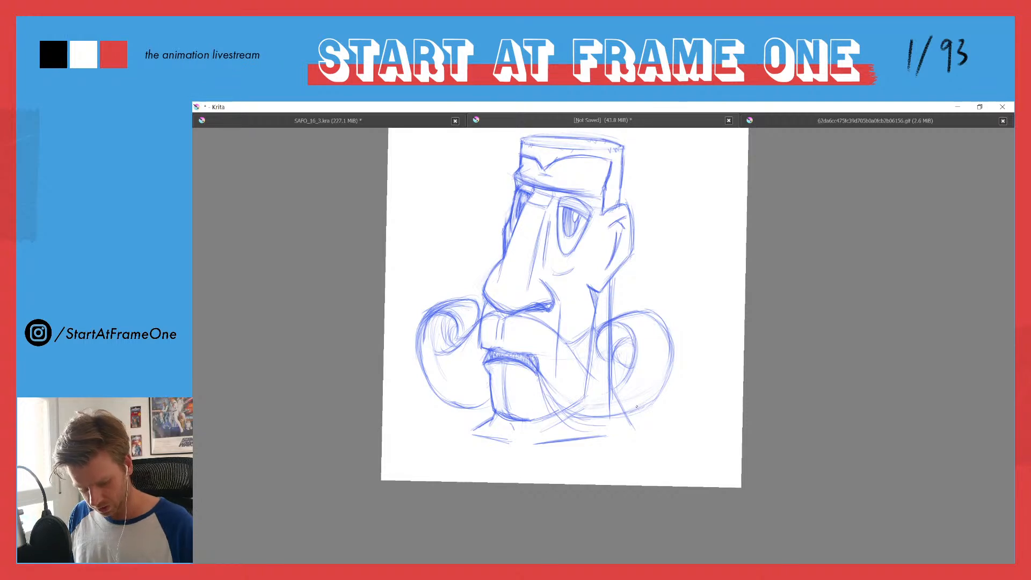
pyautogui.moveTo(668, 380)
pyautogui.mouseDown()
pyautogui.moveTo(626, 426)
pyautogui.moveTo(651, 406)
pyautogui.moveTo(574, 423)
pyautogui.moveTo(675, 357)
pyautogui.moveTo(594, 430)
pyautogui.mouseUp()
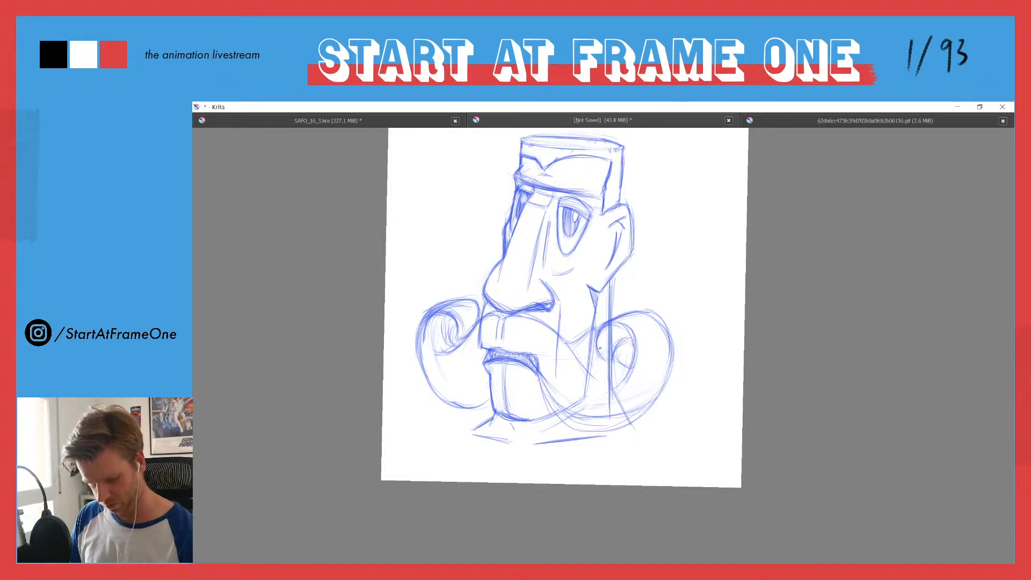
# Step: Erase the old lower contour and lighten the small inner spiral of the near-side curl
pyautogui.moveTo(551, 386)
pyautogui.mouseDown()
pyautogui.moveTo(563, 413)
pyautogui.moveTo(560, 403)
pyautogui.moveTo(606, 413)
pyautogui.mouseUp()
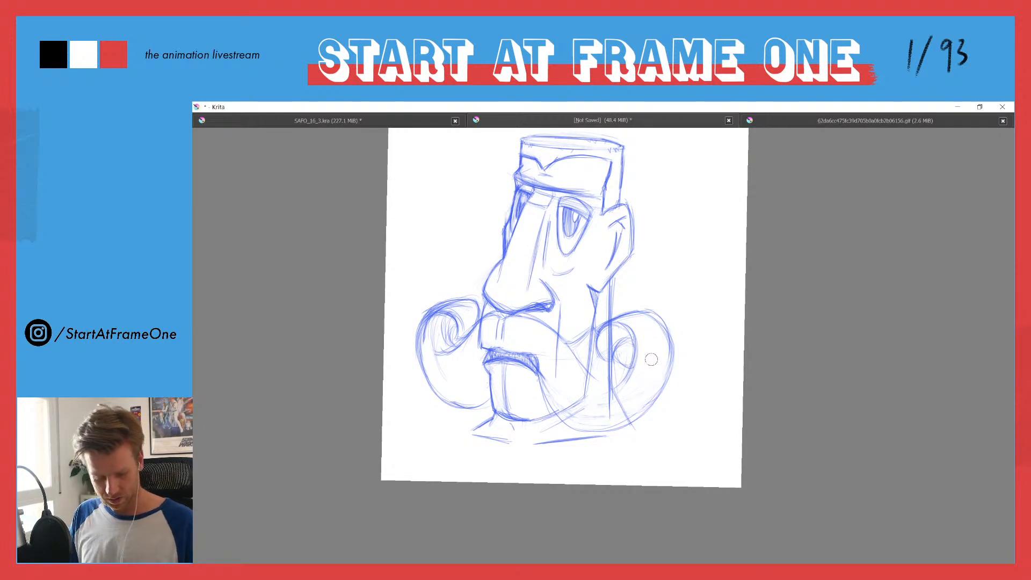
pyautogui.moveTo(618, 330)
pyautogui.mouseDown()
pyautogui.moveTo(607, 340)
pyautogui.moveTo(621, 382)
pyautogui.moveTo(622, 361)
pyautogui.moveTo(618, 372)
pyautogui.mouseUp()
pyautogui.moveTo(624, 324)
pyautogui.mouseDown()
pyautogui.moveTo(638, 353)
pyautogui.moveTo(612, 400)
pyautogui.moveTo(631, 352)
pyautogui.moveTo(628, 328)
pyautogui.mouseUp()
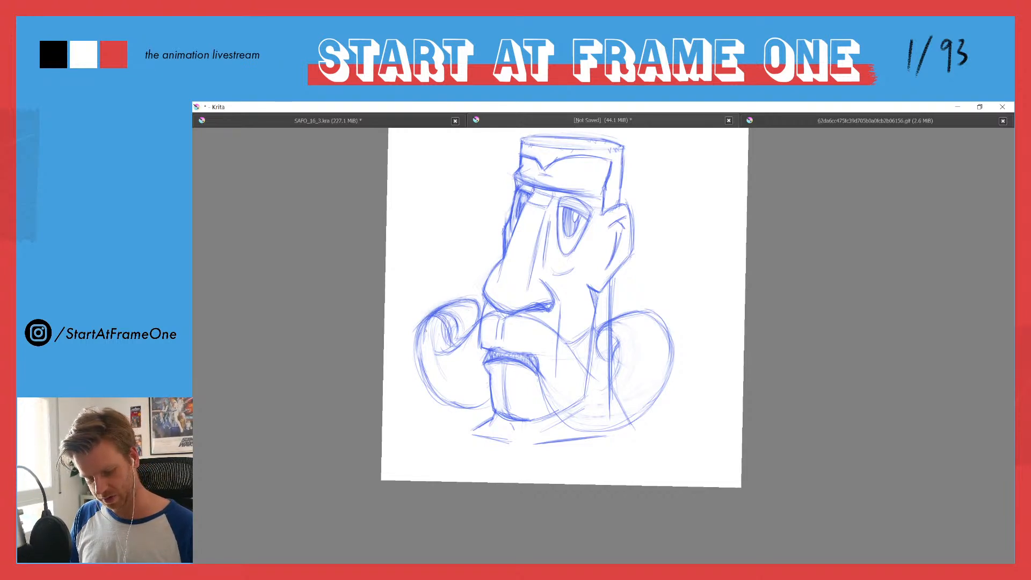
# Step: Clean up the lines inside the far-side curl's opening and redraw its top arc with fresh strokes
pyautogui.moveTo(442, 315)
pyautogui.mouseDown()
pyautogui.moveTo(455, 342)
pyautogui.moveTo(448, 316)
pyautogui.moveTo(459, 332)
pyautogui.mouseUp()
pyautogui.press('e')
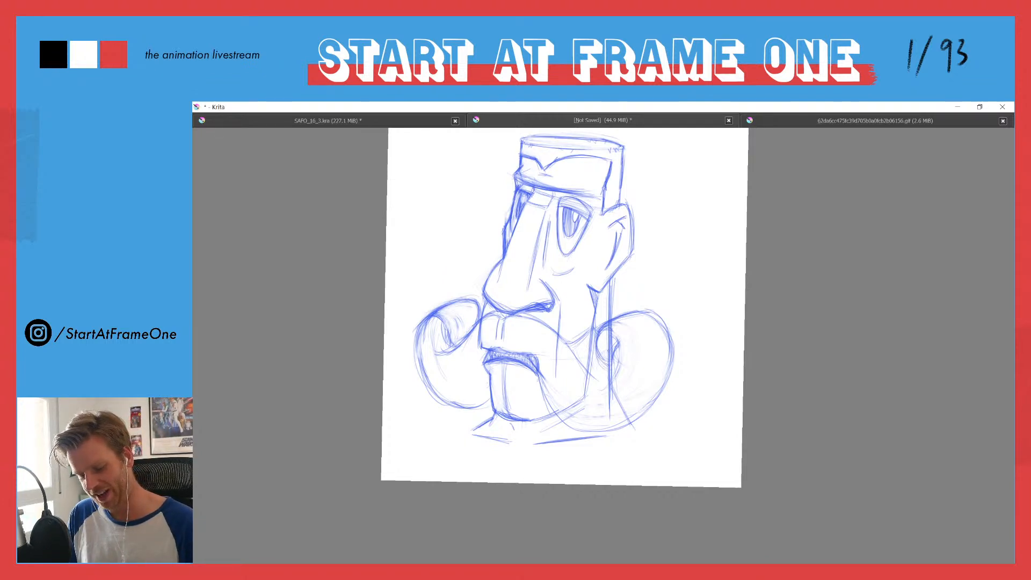
pyautogui.moveTo(450, 297)
pyautogui.mouseDown()
pyautogui.moveTo(472, 298)
pyautogui.moveTo(431, 307)
pyautogui.moveTo(415, 336)
pyautogui.mouseUp()
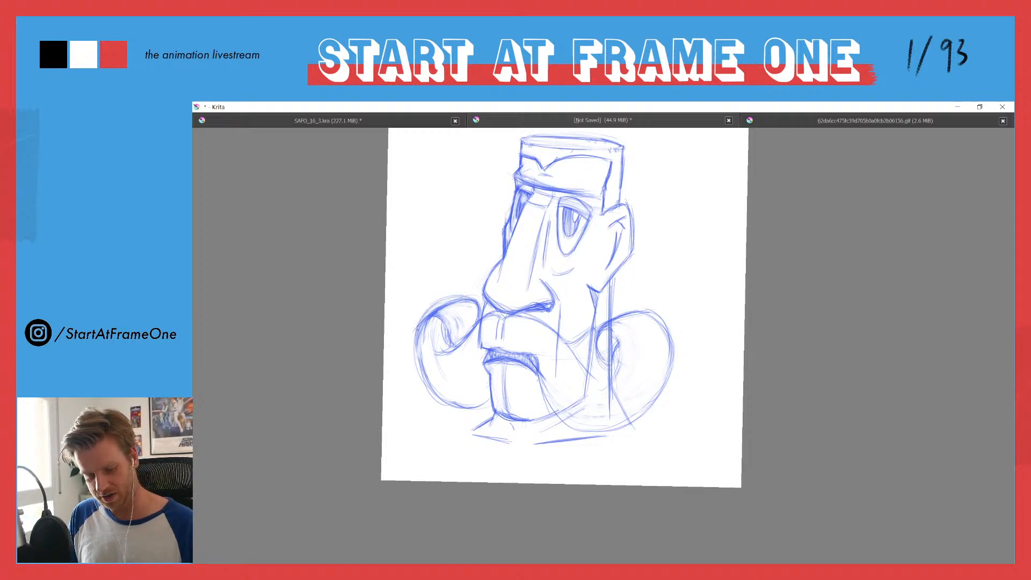
pyautogui.moveTo(466, 306); pyautogui.dragTo(416, 323)
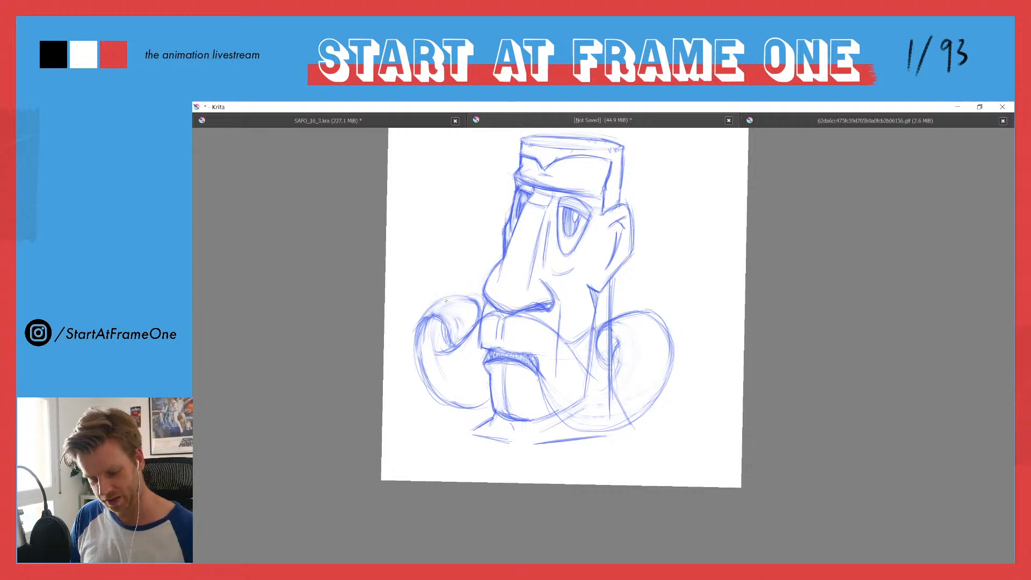
# Step: Redraw the far-side curl's outer contour slightly wider and deeper, from its top to the chin, and erase the excess lower lines
pyautogui.moveTo(414, 320)
pyautogui.mouseDown()
pyautogui.moveTo(474, 298)
pyautogui.moveTo(456, 294)
pyautogui.mouseUp()
pyautogui.moveTo(421, 326); pyautogui.dragTo(415, 384)
pyautogui.moveTo(416, 349)
pyautogui.mouseDown()
pyautogui.moveTo(466, 403)
pyautogui.moveTo(490, 412)
pyautogui.moveTo(466, 415)
pyautogui.moveTo(413, 374)
pyautogui.moveTo(465, 421)
pyautogui.mouseUp()
pyautogui.moveTo(423, 389); pyautogui.dragTo(458, 415)
pyautogui.moveTo(414, 350); pyautogui.dragTo(415, 402)
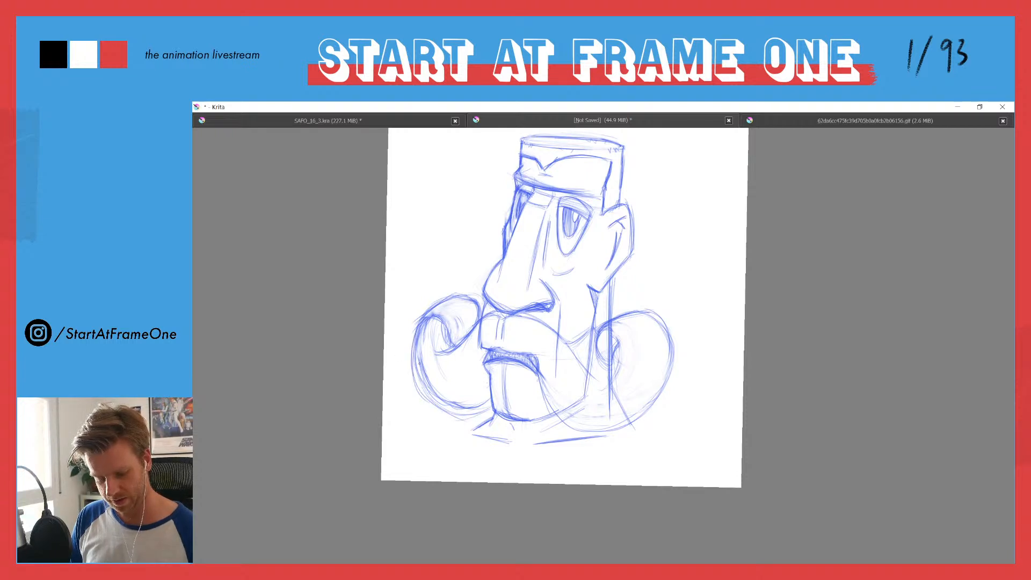
pyautogui.press('e')
pyautogui.moveTo(484, 400)
pyautogui.mouseDown()
pyautogui.moveTo(470, 408)
pyautogui.moveTo(436, 391)
pyautogui.moveTo(422, 371)
pyautogui.moveTo(428, 335)
pyautogui.moveTo(435, 379)
pyautogui.moveTo(456, 406)
pyautogui.mouseUp()
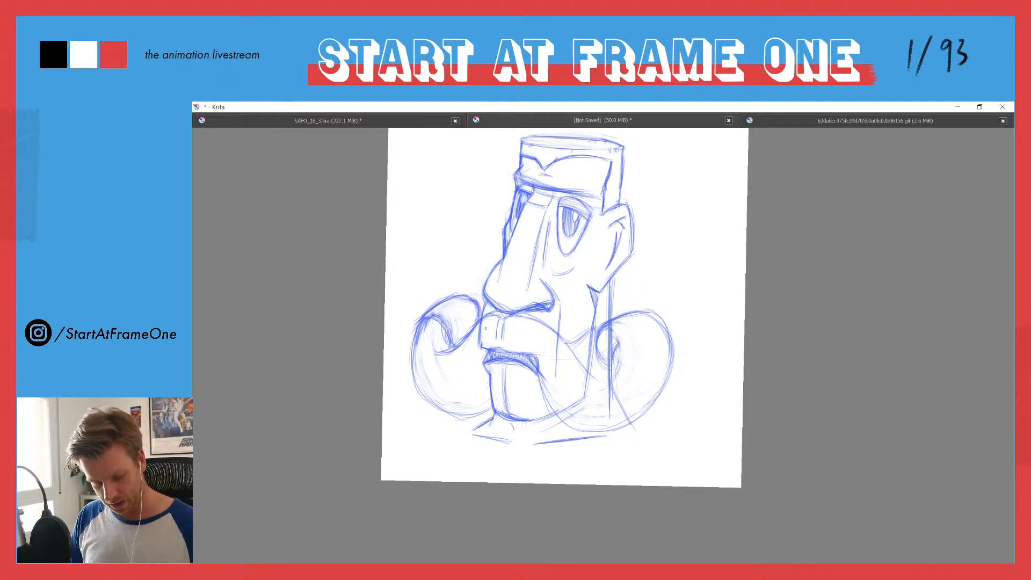
pyautogui.moveTo(413, 365); pyautogui.dragTo(462, 412)
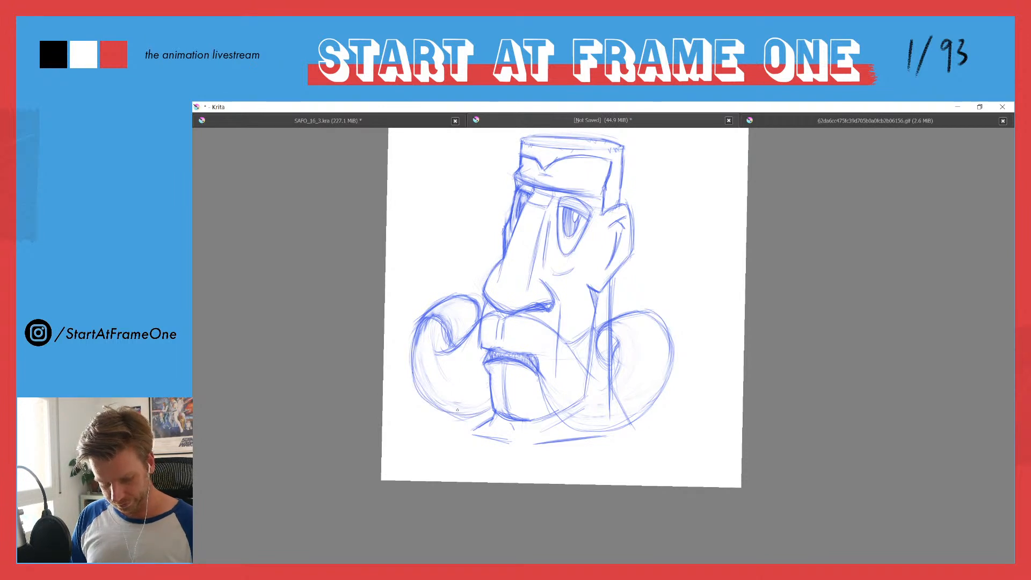
# Step: Reinforce the near-side curl's lower and outer contour and darken the edge of its inner spiral
pyautogui.moveTo(552, 392); pyautogui.dragTo(591, 430)
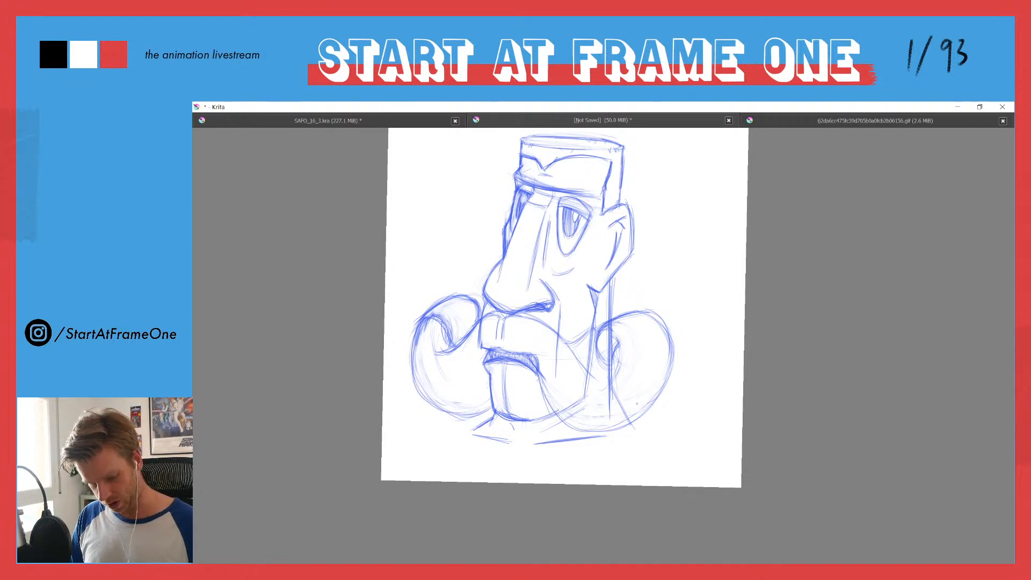
pyautogui.moveTo(660, 311)
pyautogui.mouseDown()
pyautogui.moveTo(619, 432)
pyautogui.moveTo(594, 434)
pyautogui.mouseUp()
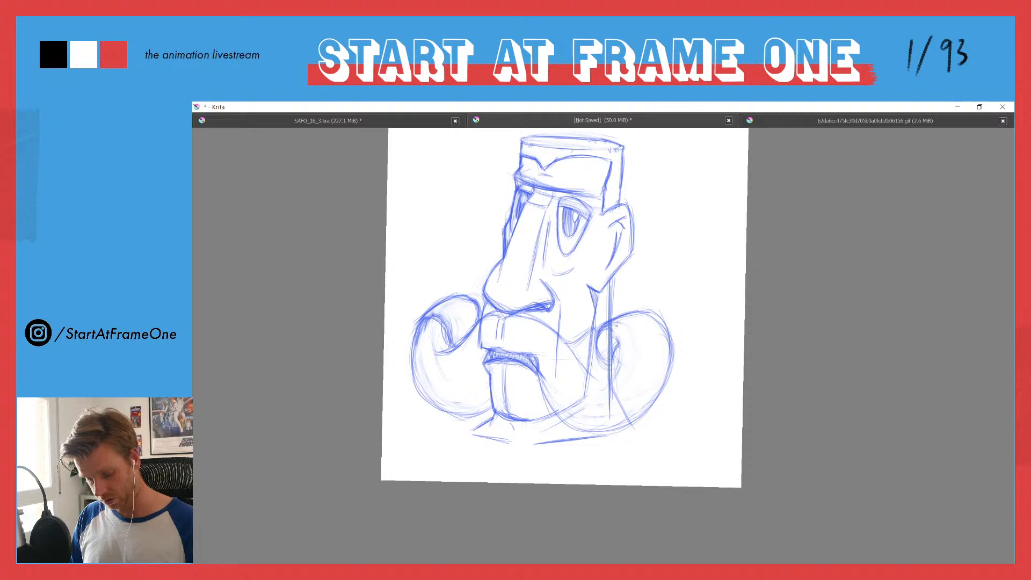
pyautogui.moveTo(605, 329)
pyautogui.mouseDown()
pyautogui.moveTo(603, 390)
pyautogui.moveTo(612, 378)
pyautogui.mouseUp()
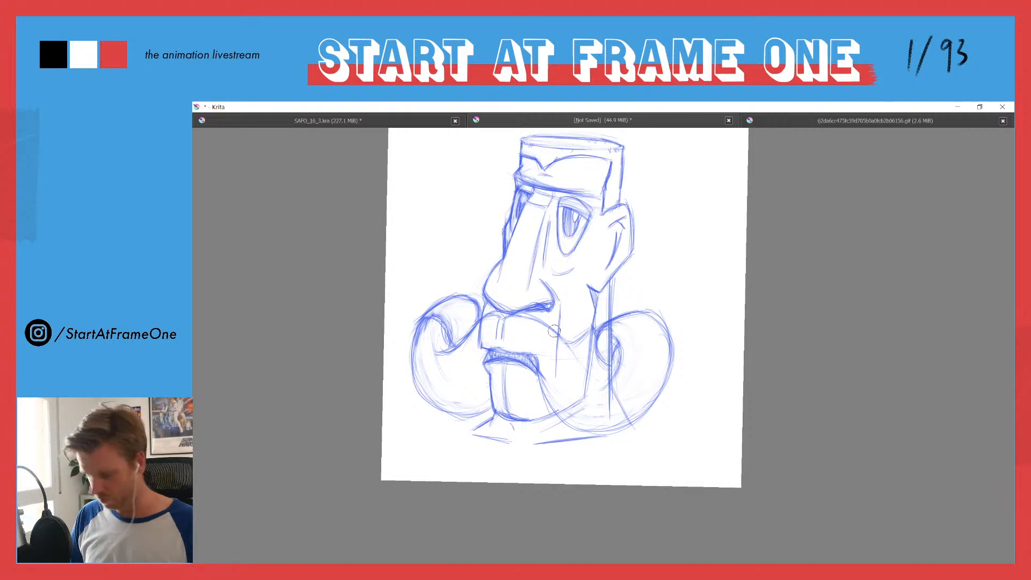
# Step: Add a transparency mask to the head sketch on Layer 2 and choose black as the brush colour
pyautogui.press('Tab')
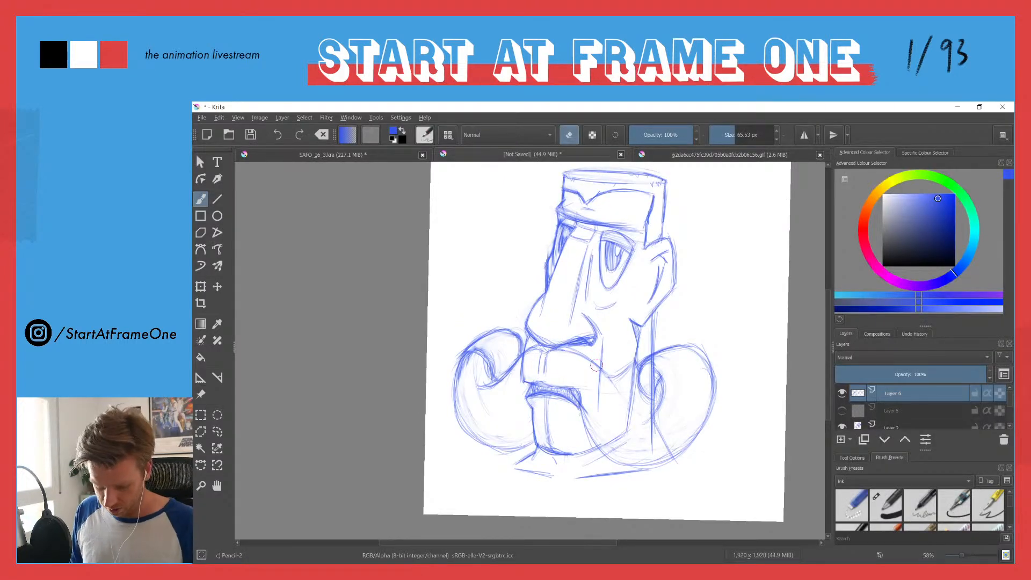
pyautogui.click(850, 440)
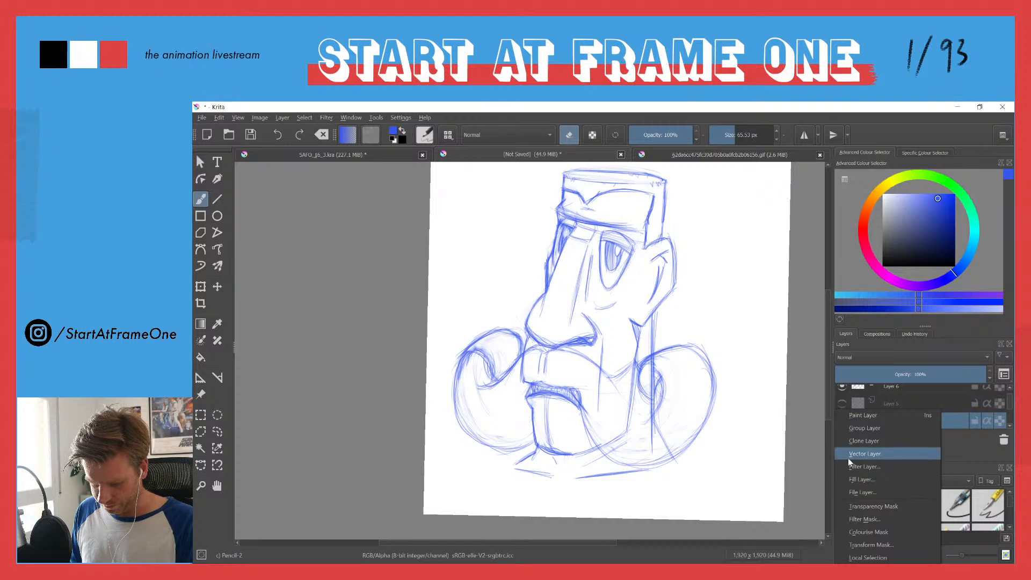
pyautogui.click(859, 506)
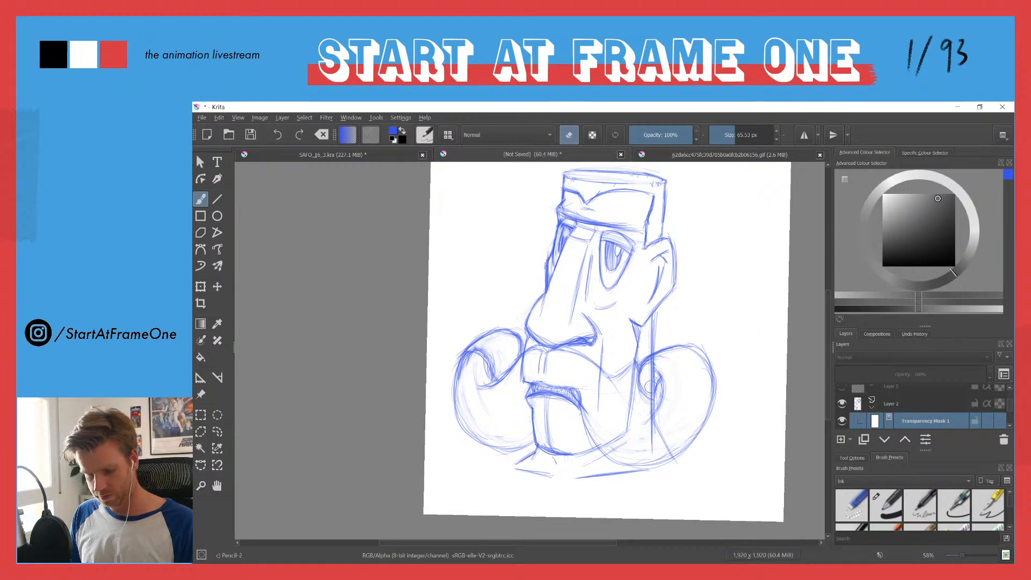
pyautogui.press('e')
pyautogui.moveTo(896, 261); pyautogui.dragTo(848, 282)
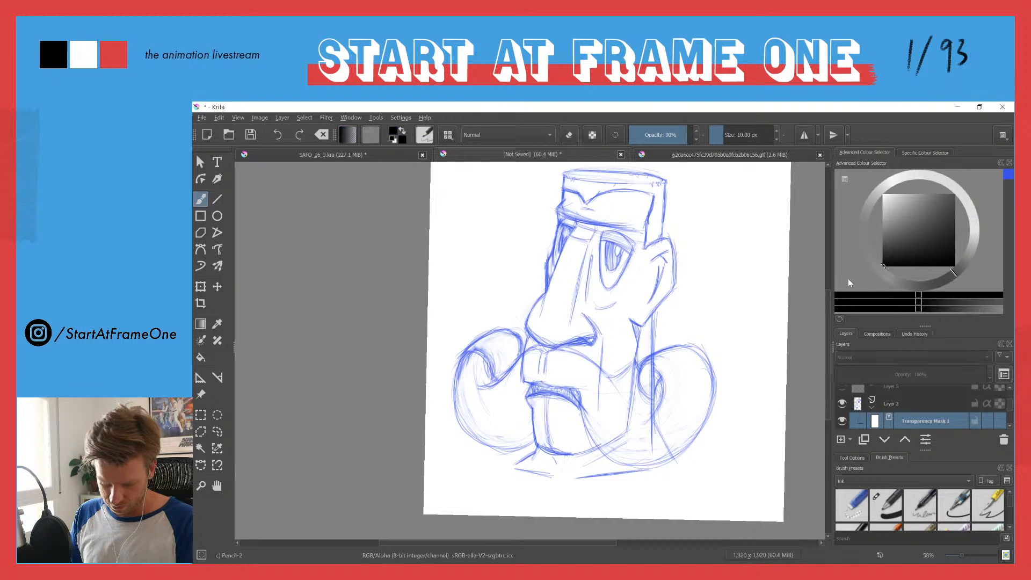
# Step: Mask out the neck, jaw and upper-lip lines overlapping the moustache, painting on the mask with a 61.01 px brush
pyautogui.keyDown('shift'); pyautogui.moveTo(660, 363); pyautogui.dragTo(697, 318); pyautogui.keyUp('shift')
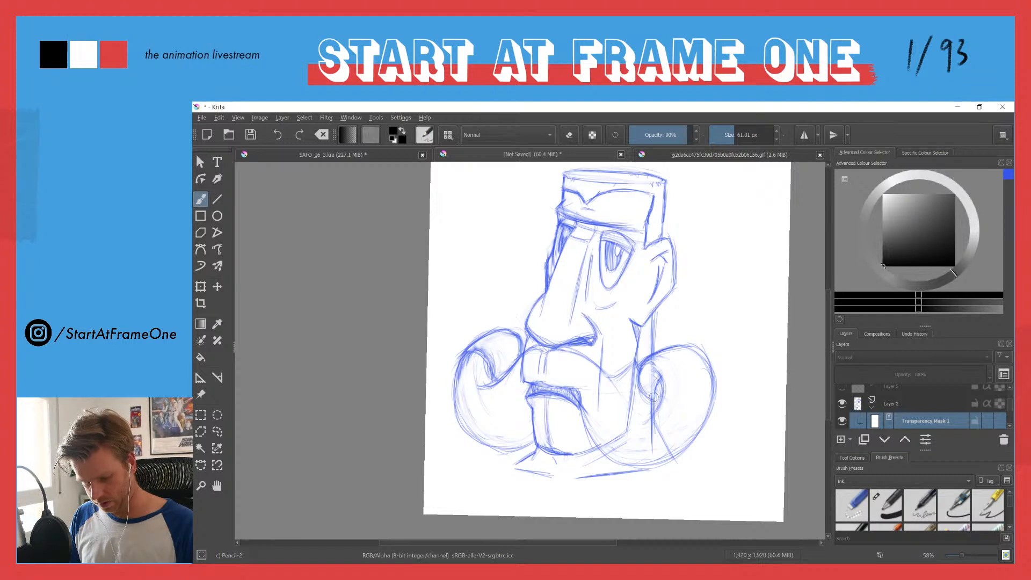
pyautogui.moveTo(680, 450); pyautogui.dragTo(675, 430)
pyautogui.moveTo(632, 397)
pyautogui.mouseDown()
pyautogui.moveTo(633, 371)
pyautogui.moveTo(629, 421)
pyautogui.moveTo(610, 452)
pyautogui.mouseUp()
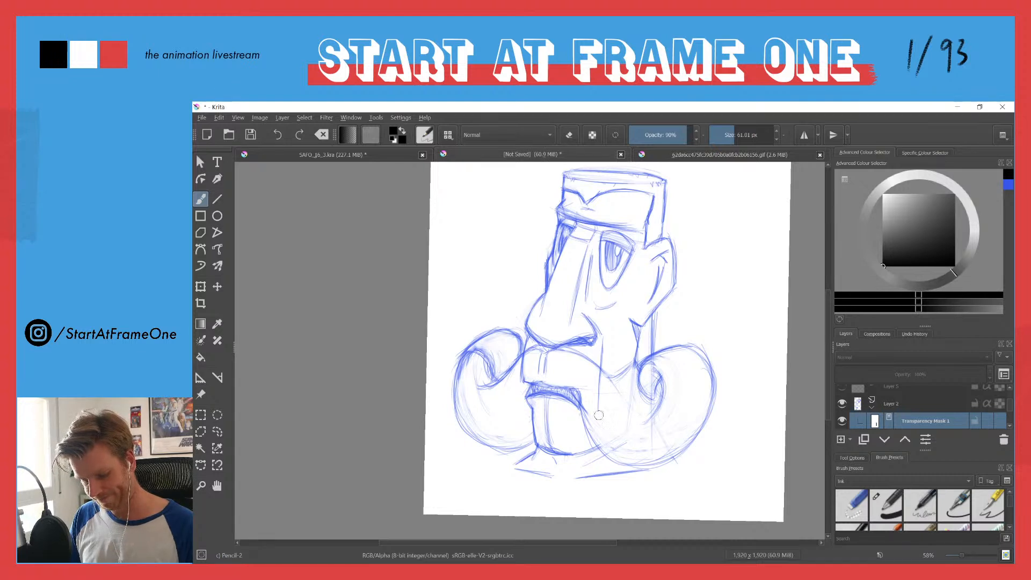
pyautogui.moveTo(535, 369)
pyautogui.mouseDown()
pyautogui.moveTo(540, 355)
pyautogui.moveTo(542, 374)
pyautogui.moveTo(525, 386)
pyautogui.moveTo(531, 370)
pyautogui.moveTo(516, 378)
pyautogui.moveTo(526, 355)
pyautogui.moveTo(519, 386)
pyautogui.moveTo(534, 359)
pyautogui.moveTo(464, 388)
pyautogui.moveTo(469, 359)
pyautogui.moveTo(472, 372)
pyautogui.mouseUp()
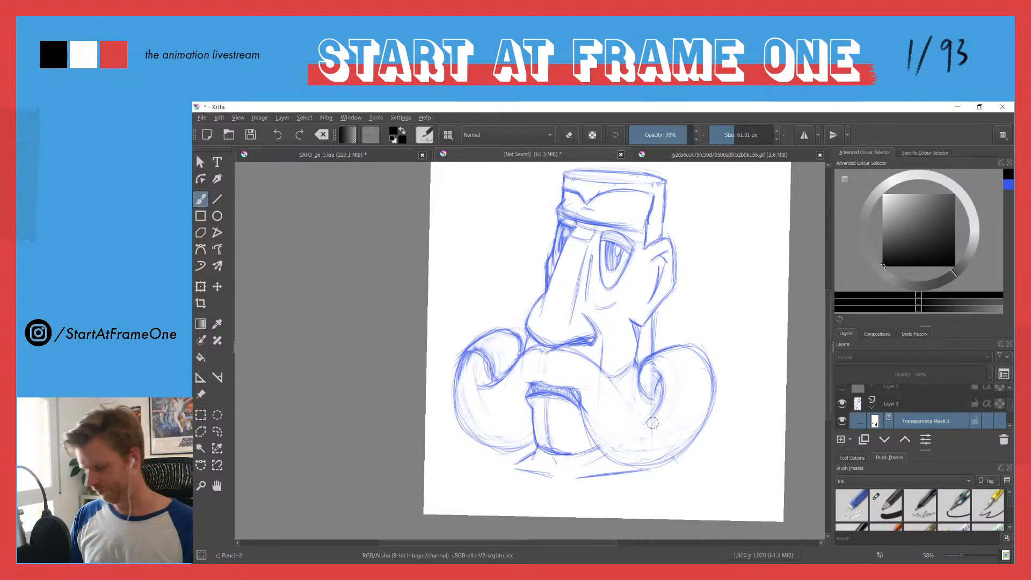
# Step: Check Layer 6 by hiding and showing it, and make this moustache layer active
pyautogui.click(859, 402)
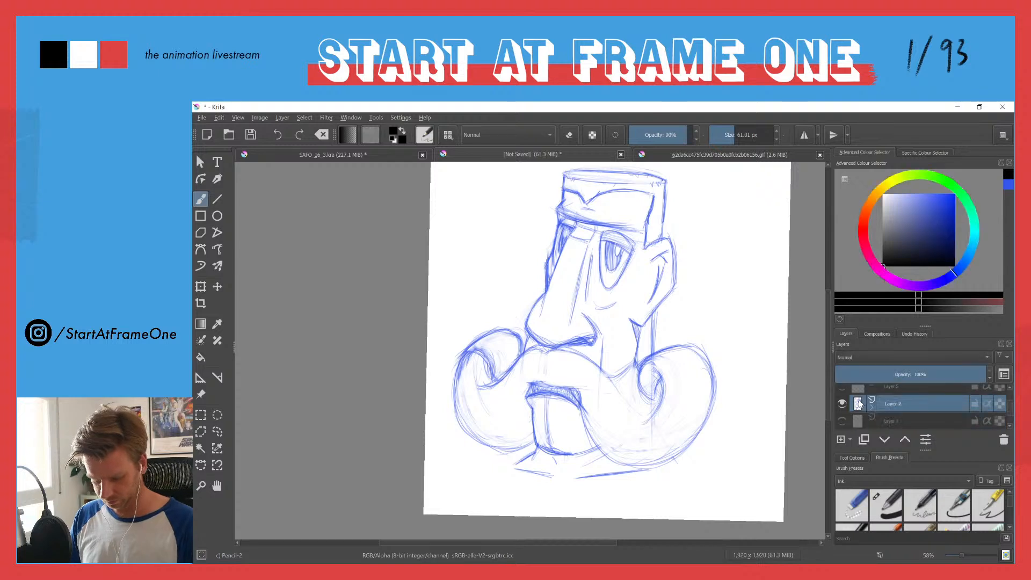
pyautogui.scroll(2, 1006, 391)
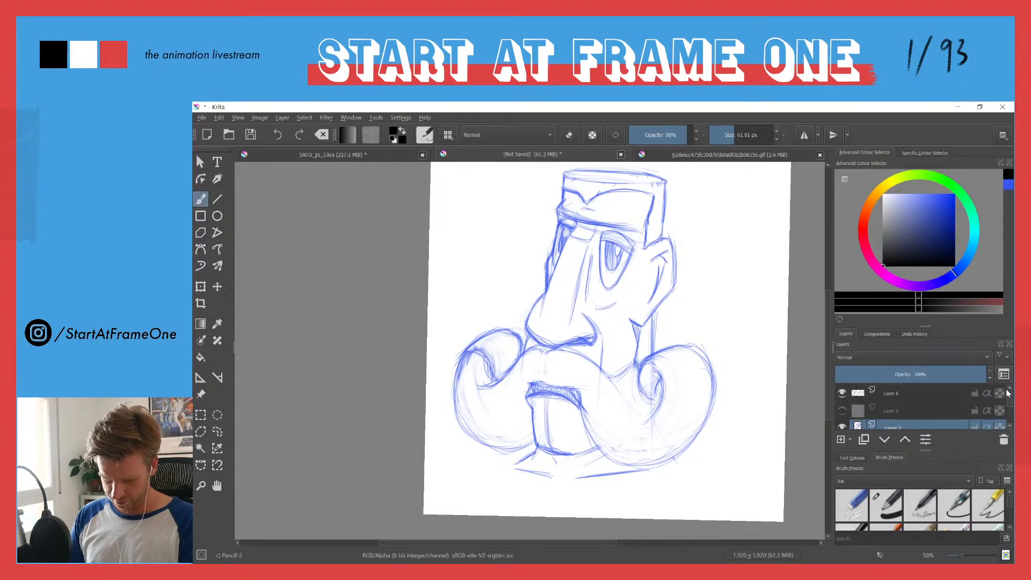
pyautogui.click(842, 392)
pyautogui.click(843, 393)
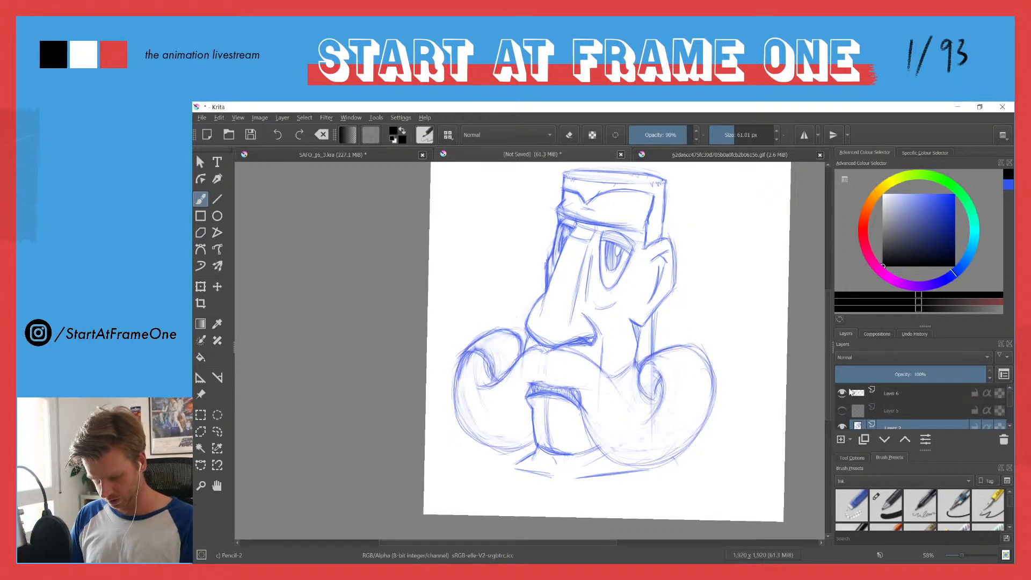
pyautogui.click(858, 395)
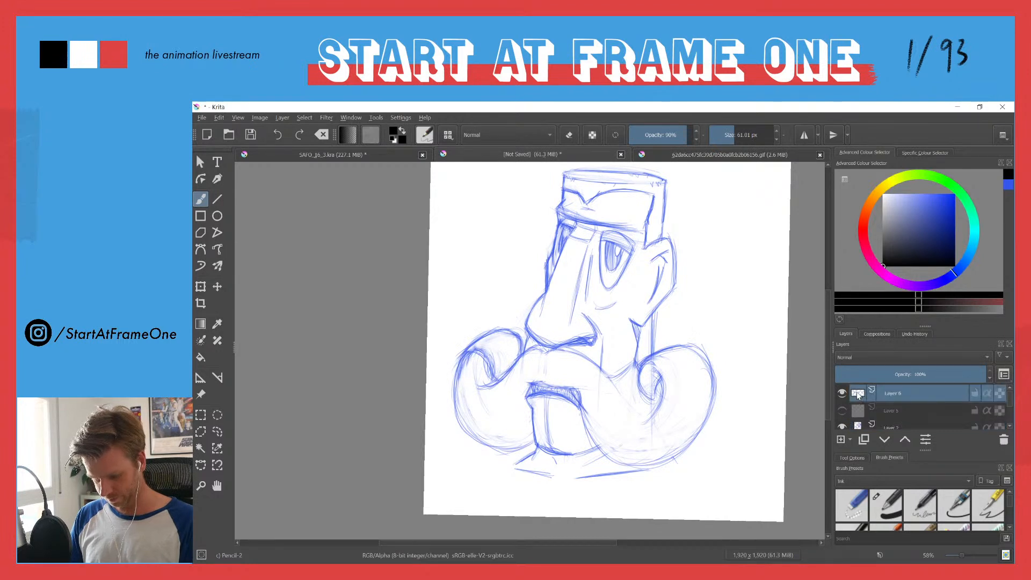
pyautogui.press('e')
pyautogui.press('e')
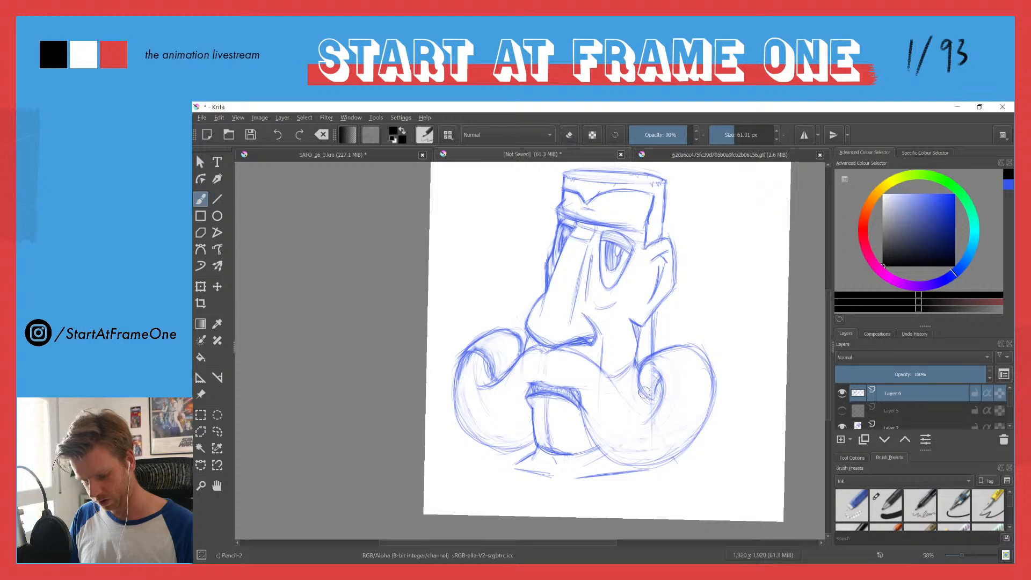
pyautogui.press('e')
pyautogui.press('e')
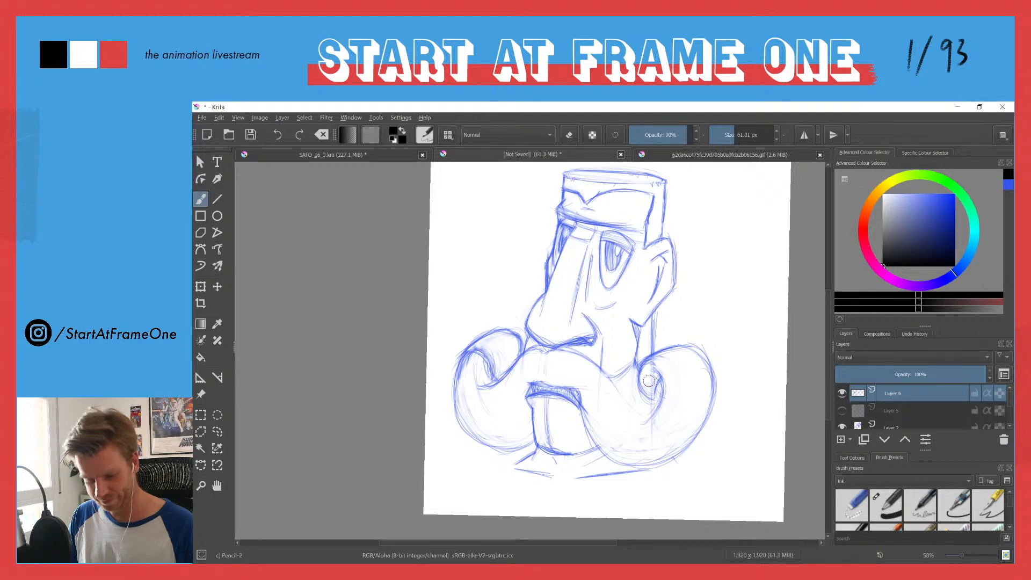
pyautogui.moveTo(646, 377); pyautogui.dragTo(644, 400)
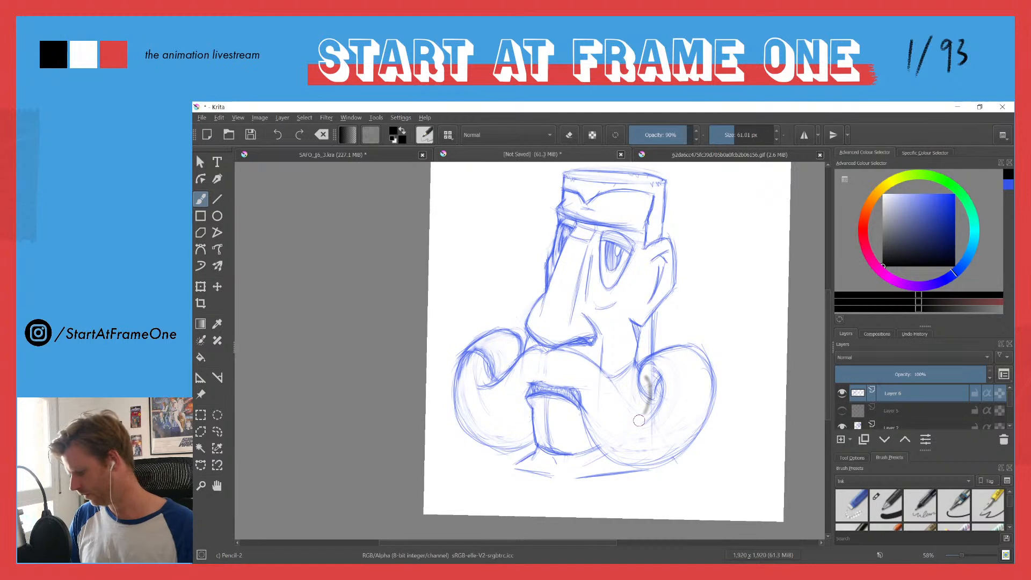
pyautogui.hotkey('ctrl', 'z')
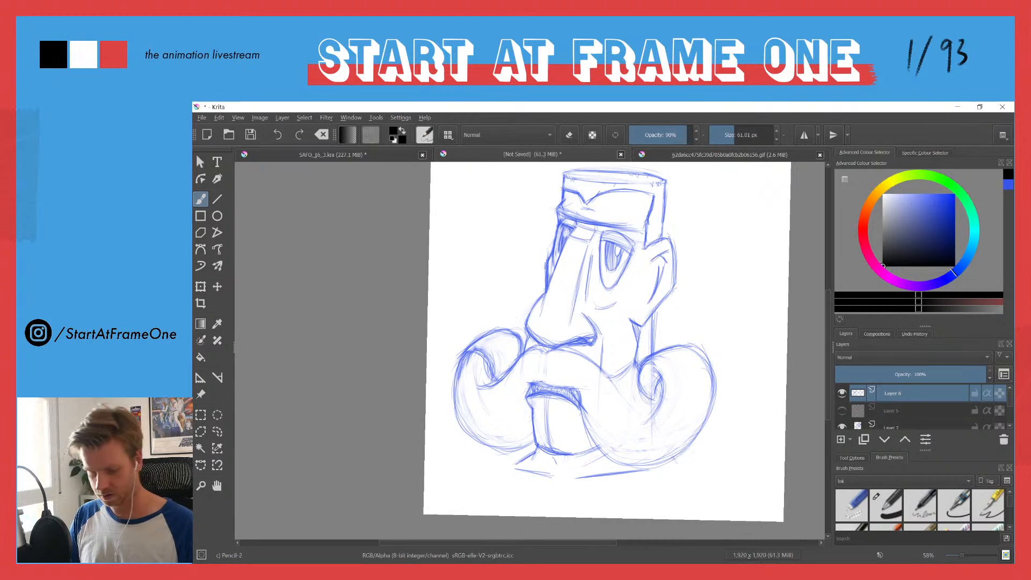
# Step: Restore the recent blue as the brush colour and reduce the brush size to 10.98 px, undoing the test strokes
pyautogui.click(1010, 185)
pyautogui.moveTo(466, 204); pyautogui.dragTo(449, 299)
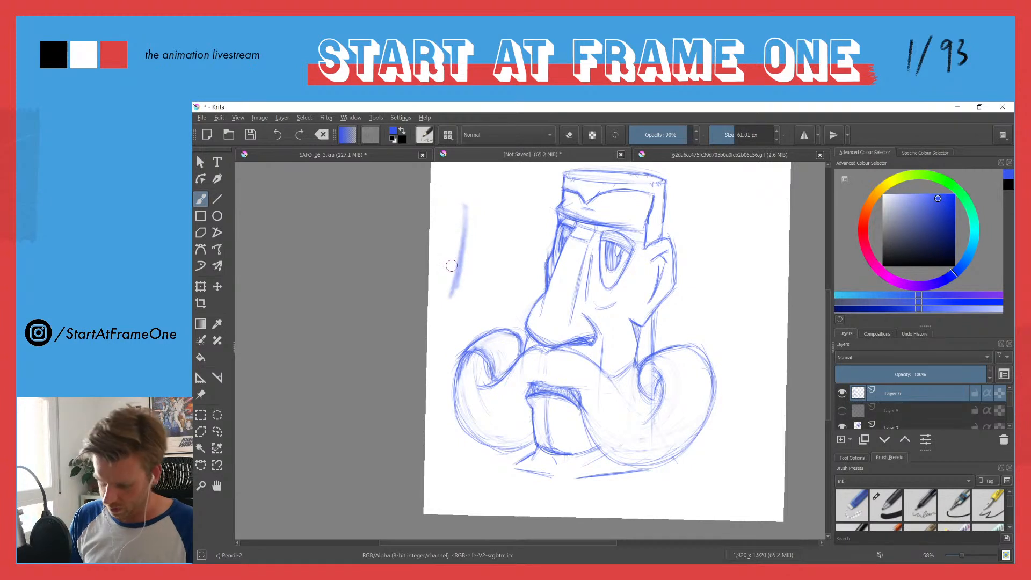
pyautogui.hotkey('ctrl', 'z')
pyautogui.hotkey('ctrl', 'z')
pyautogui.click(725, 132)
pyautogui.moveTo(725, 124); pyautogui.dragTo(723, 125)
pyautogui.moveTo(711, 203); pyautogui.dragTo(698, 296)
pyautogui.hotkey('ctrl', 'z')
pyautogui.hotkey('ctrl', 'z')
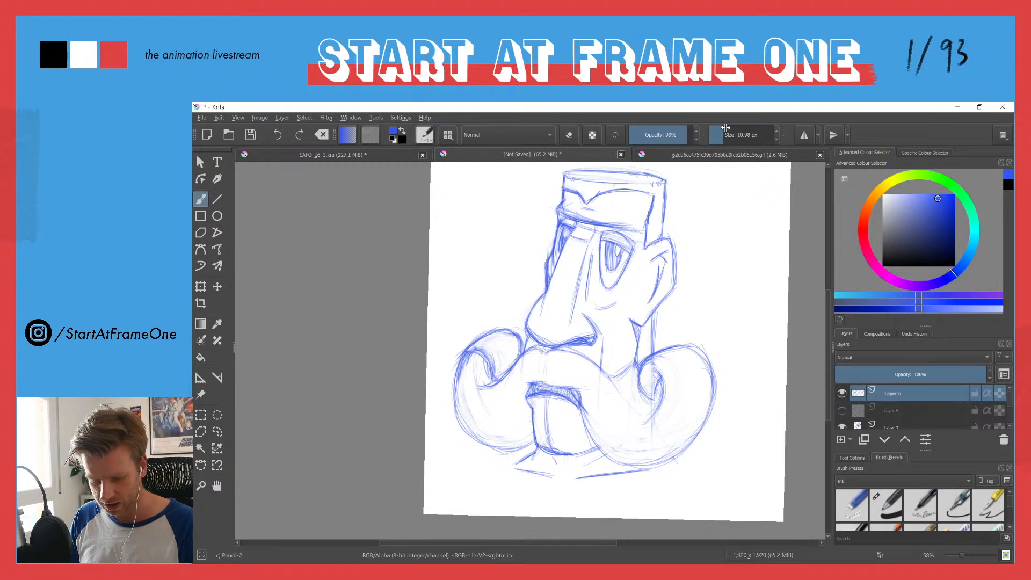
# Step: Examine the pressure curve that controls the size of the Pencil-2 brush
pyautogui.click(424, 135)
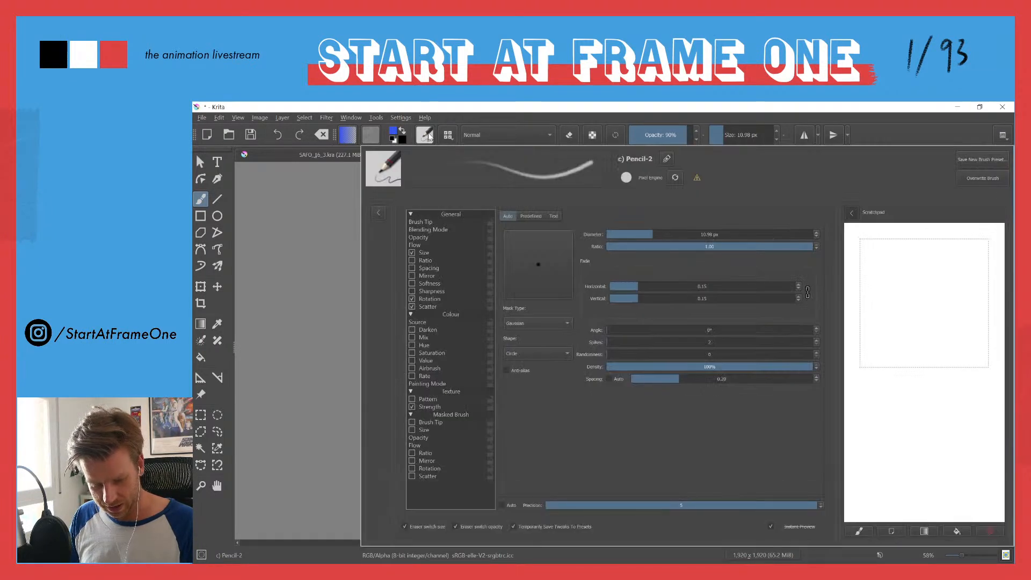
pyautogui.click(424, 254)
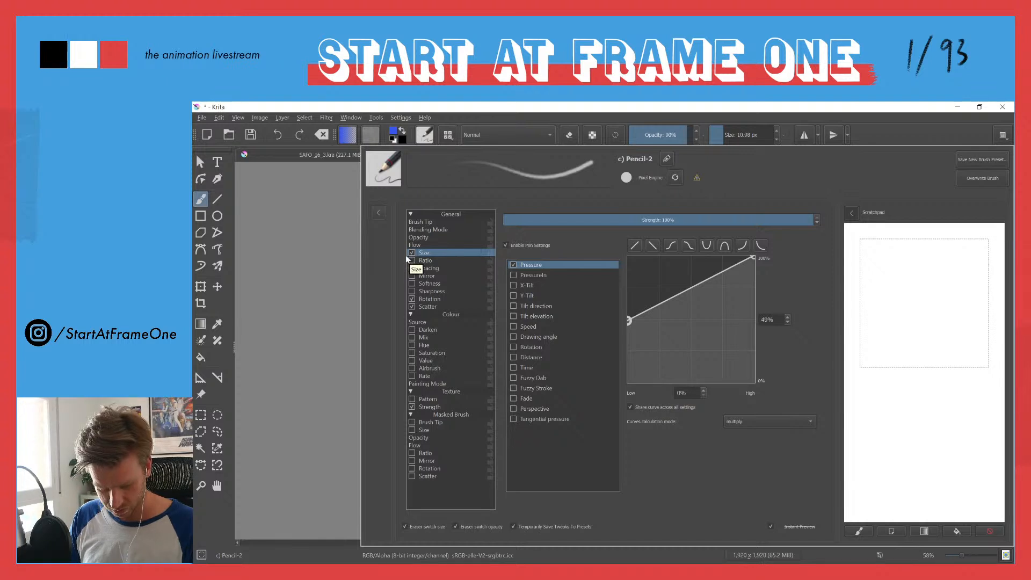
pyautogui.click(436, 113)
# Step: Set the brush size to 10 px and strengthen the near-side curl's lower contour from the mouth corner
pyautogui.click(745, 133)
pyautogui.moveTo(744, 133); pyautogui.dragTo(723, 127)
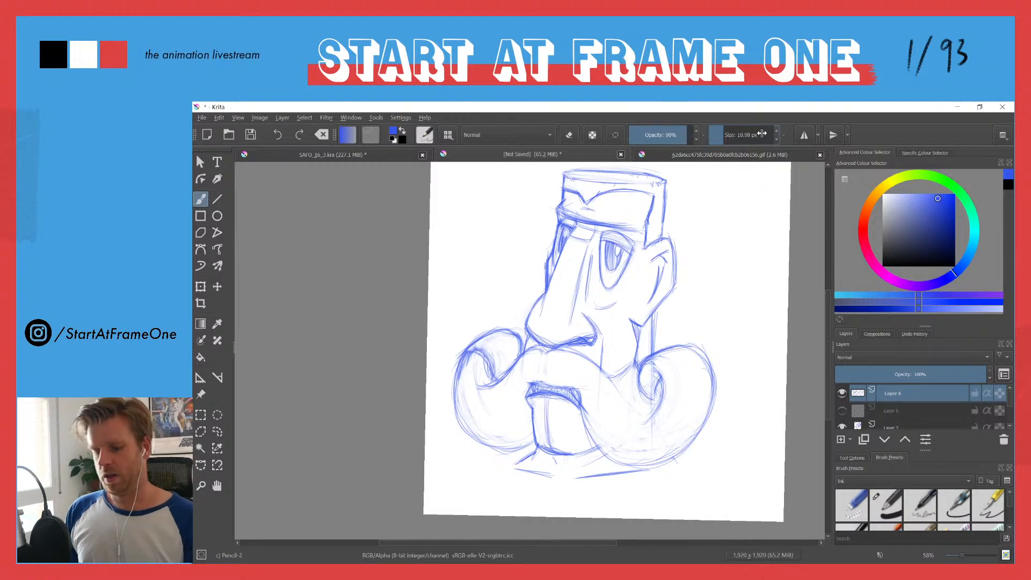
pyautogui.click(736, 132)
pyautogui.click(747, 134)
pyautogui.click(731, 129)
pyautogui.click(729, 132)
pyautogui.doubleClick(729, 131)
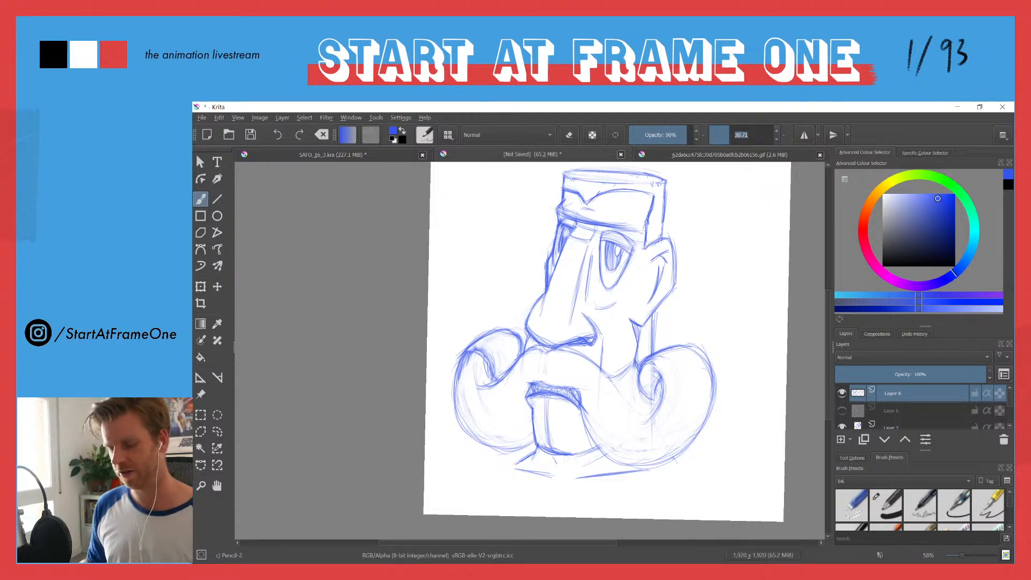
pyautogui.write('10')
pyautogui.press('Return')
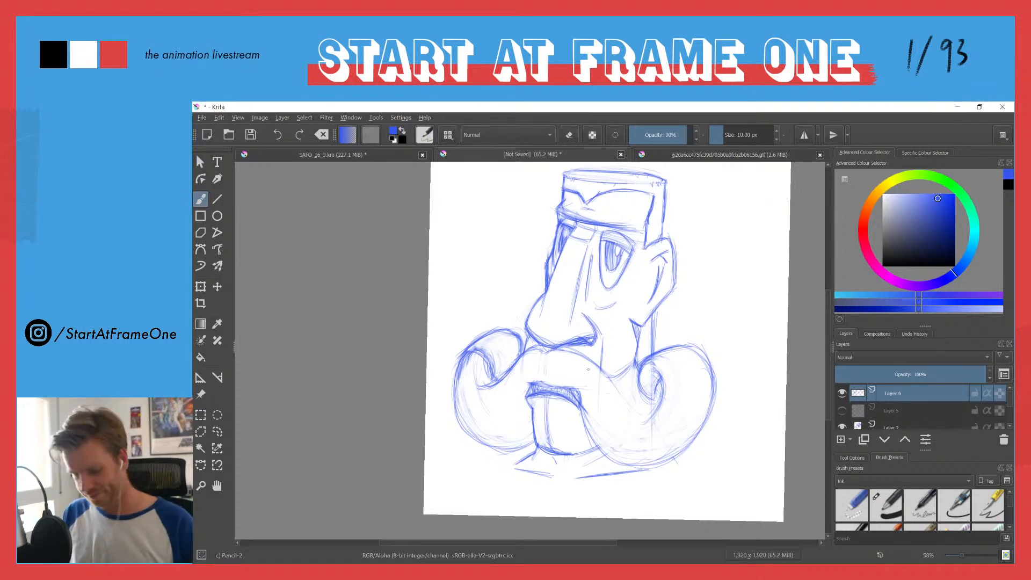
pyautogui.moveTo(582, 418)
pyautogui.mouseDown()
pyautogui.moveTo(602, 462)
pyautogui.moveTo(658, 465)
pyautogui.mouseUp()
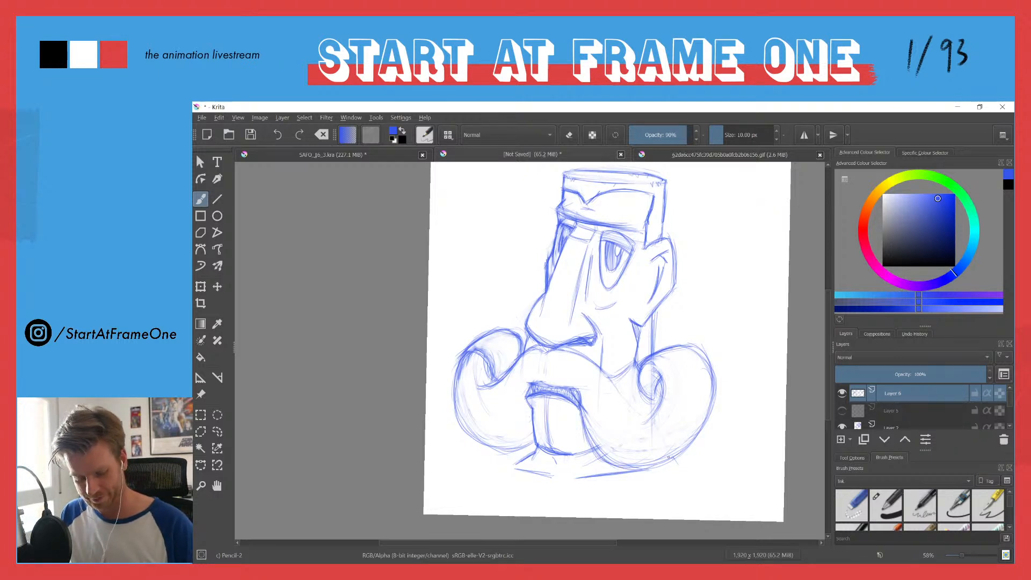
# Step: Select the near-side curl's inner spiral with a freehand outline, move it closer to the face and deselect it
pyautogui.press('l')
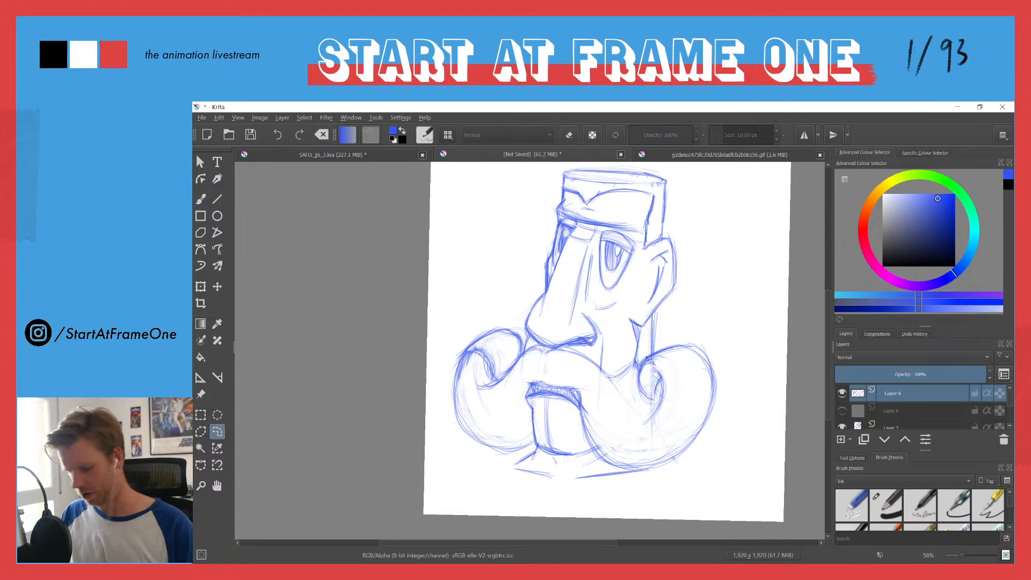
pyautogui.moveTo(659, 350)
pyautogui.mouseDown()
pyautogui.moveTo(641, 398)
pyautogui.moveTo(665, 421)
pyautogui.moveTo(670, 359)
pyautogui.moveTo(639, 376)
pyautogui.mouseUp()
pyautogui.press('t')
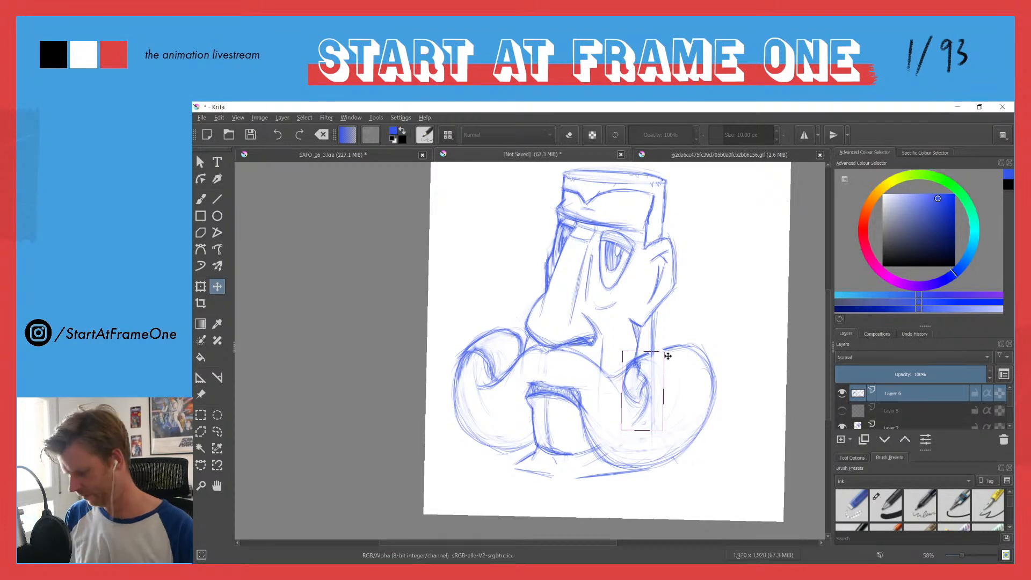
pyautogui.press('b')
pyautogui.hotkey('ctrl', 'shift', 'a')
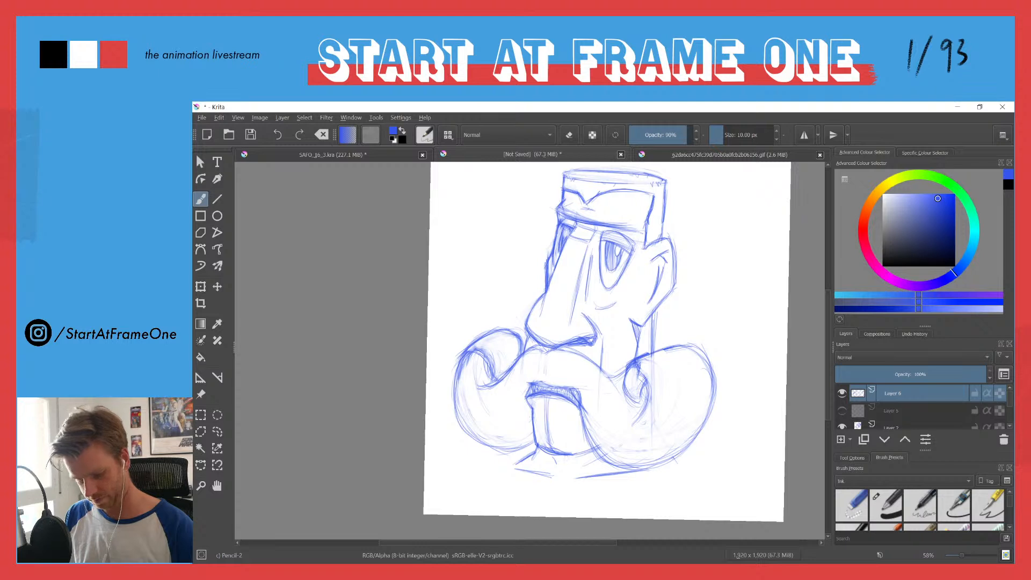
# Step: Redraw the moved inner spiral with darker strokes and link it to the curl's top edge
pyautogui.moveTo(628, 374)
pyautogui.mouseDown()
pyautogui.moveTo(626, 397)
pyautogui.moveTo(650, 402)
pyautogui.moveTo(636, 418)
pyautogui.mouseUp()
pyautogui.moveTo(633, 371); pyautogui.dragTo(632, 407)
pyautogui.moveTo(625, 372)
pyautogui.mouseDown()
pyautogui.moveTo(623, 389)
pyautogui.moveTo(686, 343)
pyautogui.moveTo(650, 351)
pyautogui.mouseUp()
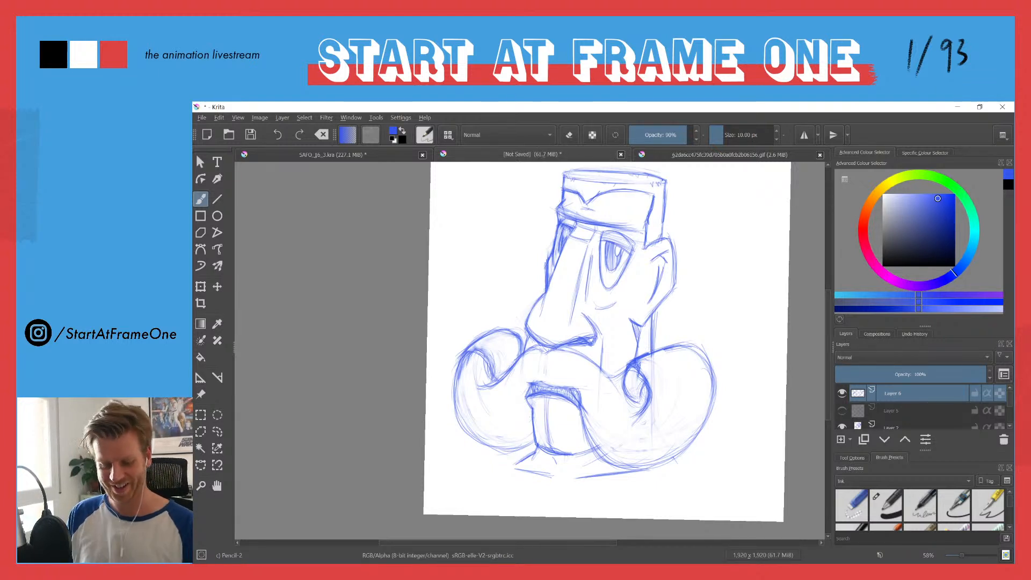
# Step: Sketch a tighter outer edge for the near-side curl, from its top around to the bottom contour
pyautogui.moveTo(593, 450)
pyautogui.mouseDown()
pyautogui.moveTo(626, 470)
pyautogui.moveTo(647, 459)
pyautogui.mouseUp()
pyautogui.moveTo(682, 348)
pyautogui.mouseDown()
pyautogui.moveTo(712, 403)
pyautogui.moveTo(708, 423)
pyautogui.mouseUp()
pyautogui.moveTo(707, 369); pyautogui.dragTo(669, 464)
pyautogui.moveTo(709, 391); pyautogui.dragTo(659, 464)
pyautogui.moveTo(708, 359); pyautogui.dragTo(702, 397)
# Step: Erase the old outer line of the near-side curl and darken its new outer edge down to the bottom
pyautogui.press('e')
pyautogui.moveTo(700, 348); pyautogui.dragTo(716, 398)
pyautogui.moveTo(693, 334)
pyautogui.mouseDown()
pyautogui.moveTo(712, 424)
pyautogui.moveTo(687, 326)
pyautogui.moveTo(710, 421)
pyautogui.moveTo(690, 334)
pyautogui.moveTo(711, 377)
pyautogui.moveTo(699, 345)
pyautogui.mouseUp()
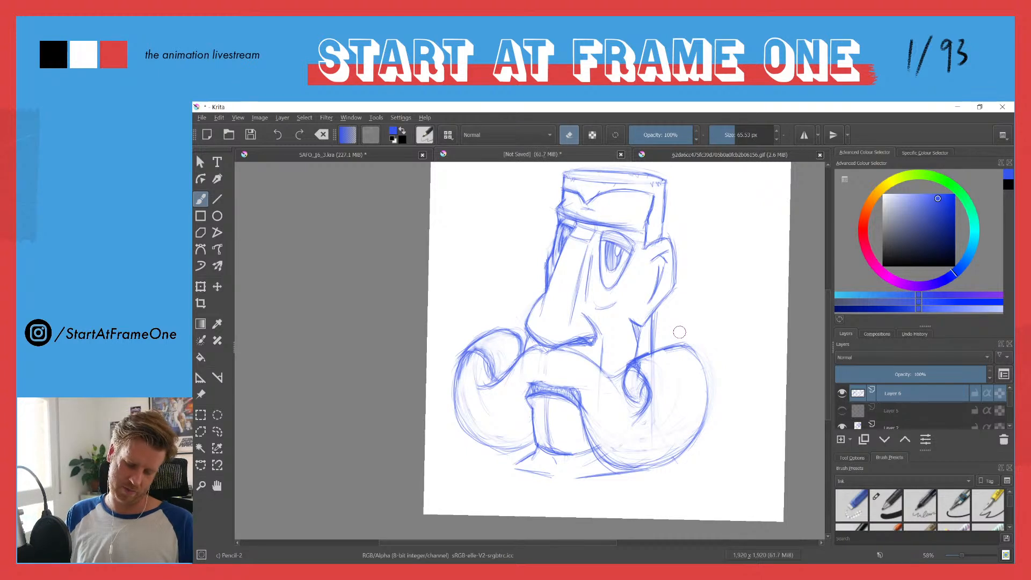
pyautogui.press('e')
pyautogui.moveTo(687, 350); pyautogui.dragTo(710, 425)
pyautogui.moveTo(706, 388)
pyautogui.mouseDown()
pyautogui.moveTo(705, 418)
pyautogui.moveTo(668, 454)
pyautogui.mouseUp()
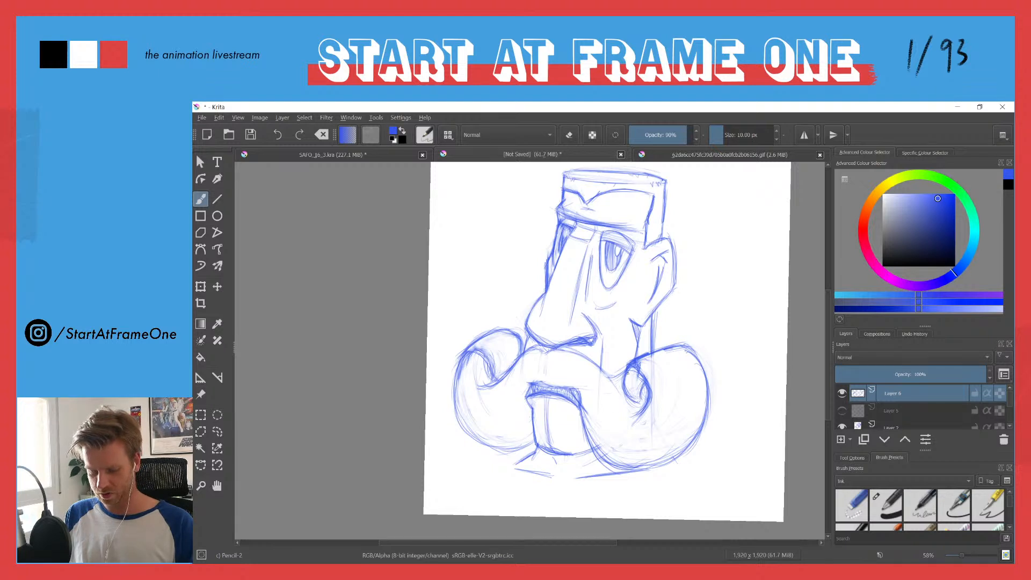
# Step: Darken the near-side curl's inner spiral, then sketch a wider outer edge for the far-side curl and erase its old line
pyautogui.moveTo(622, 378); pyautogui.dragTo(635, 402)
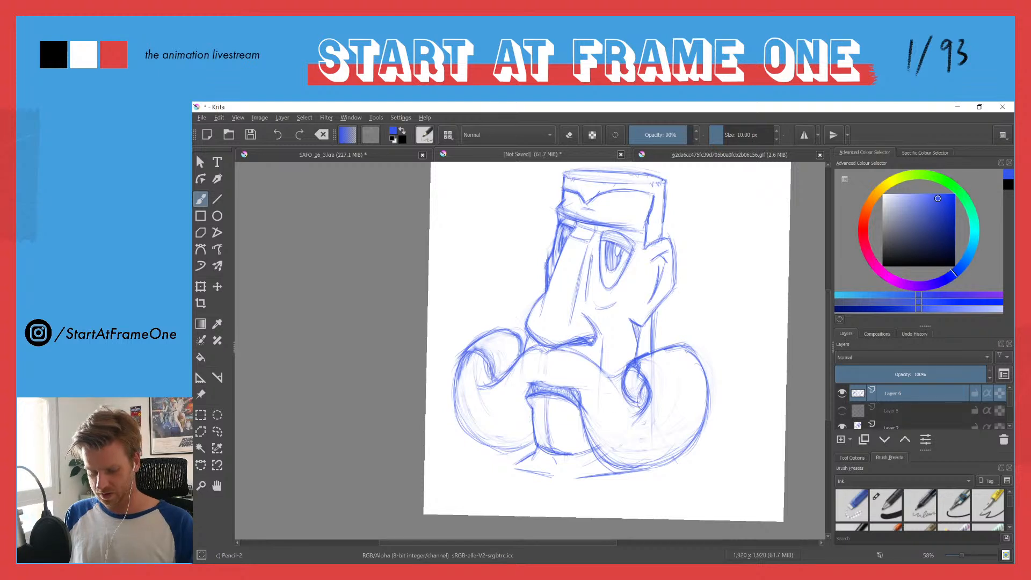
pyautogui.moveTo(490, 357)
pyautogui.mouseDown()
pyautogui.moveTo(487, 379)
pyautogui.moveTo(514, 344)
pyautogui.moveTo(471, 349)
pyautogui.moveTo(450, 370)
pyautogui.moveTo(451, 414)
pyautogui.mouseUp()
pyautogui.moveTo(464, 370); pyautogui.dragTo(452, 432)
pyautogui.moveTo(457, 391); pyautogui.dragTo(454, 418)
pyautogui.moveTo(458, 362); pyautogui.dragTo(452, 409)
pyautogui.press('e')
pyautogui.moveTo(467, 362)
pyautogui.mouseDown()
pyautogui.moveTo(460, 394)
pyautogui.moveTo(455, 377)
pyautogui.moveTo(463, 412)
pyautogui.moveTo(474, 359)
pyautogui.moveTo(462, 410)
pyautogui.mouseUp()
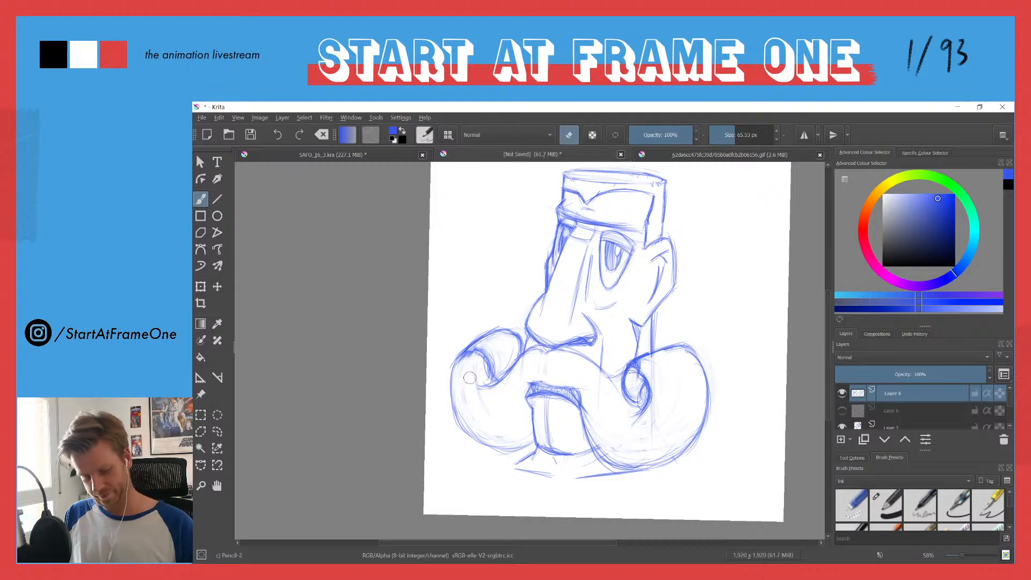
pyautogui.press('e')
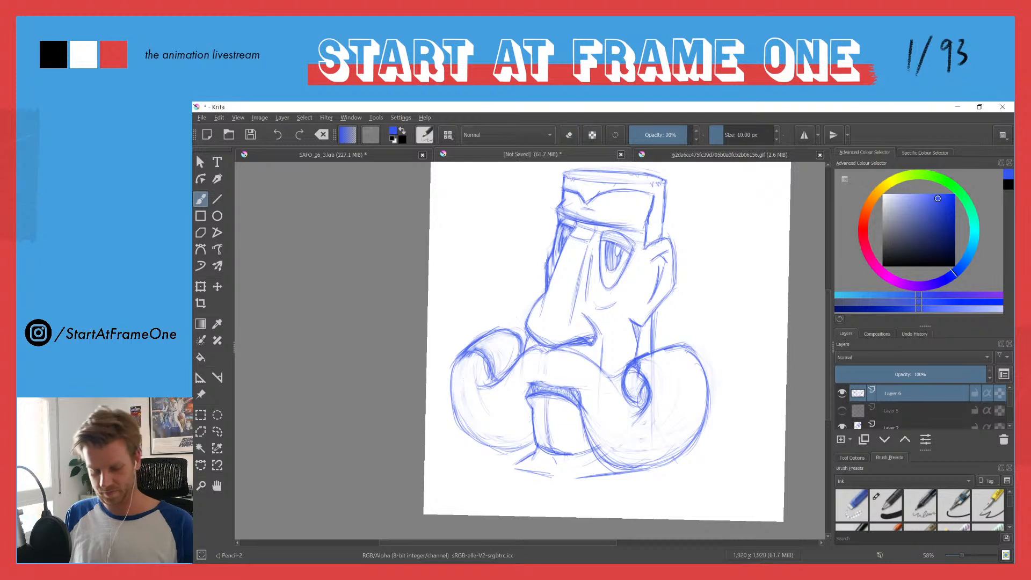
# Step: Redraw the near-side curl's lower contour slightly further out from the chin and erase the old lines inside it
pyautogui.moveTo(583, 424); pyautogui.dragTo(612, 471)
pyautogui.moveTo(594, 453); pyautogui.dragTo(618, 471)
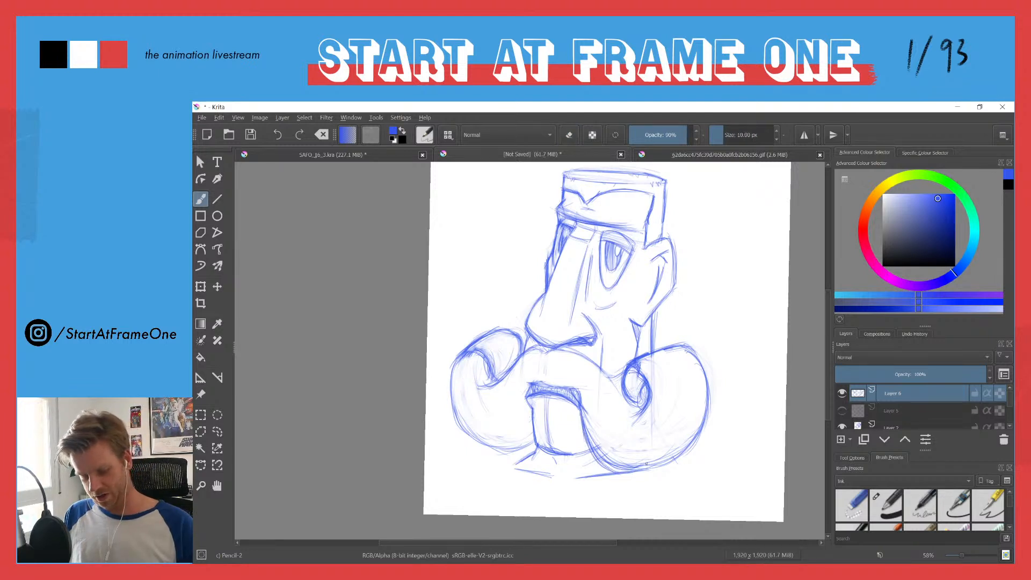
pyautogui.moveTo(681, 453)
pyautogui.mouseDown()
pyautogui.moveTo(623, 471)
pyautogui.moveTo(637, 473)
pyautogui.mouseUp()
pyautogui.press('e')
pyautogui.moveTo(594, 438)
pyautogui.mouseDown()
pyautogui.moveTo(620, 461)
pyautogui.moveTo(665, 459)
pyautogui.mouseUp()
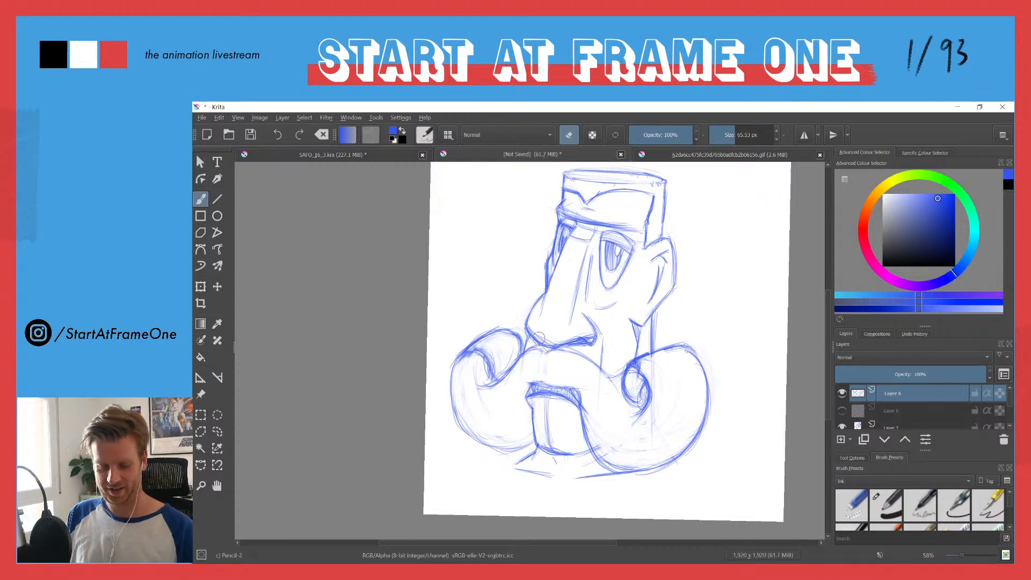
# Step: Redraw the moustache's top edge from under the nose to the near-side curl and erase the old line below it
pyautogui.press('e')
pyautogui.moveTo(557, 350)
pyautogui.mouseDown()
pyautogui.moveTo(600, 362)
pyautogui.moveTo(618, 383)
pyautogui.mouseUp()
pyautogui.press('e')
pyautogui.moveTo(561, 350); pyautogui.dragTo(620, 400)
pyautogui.moveTo(598, 365)
pyautogui.mouseDown()
pyautogui.moveTo(574, 353)
pyautogui.moveTo(607, 370)
pyautogui.mouseUp()
pyautogui.press('e')
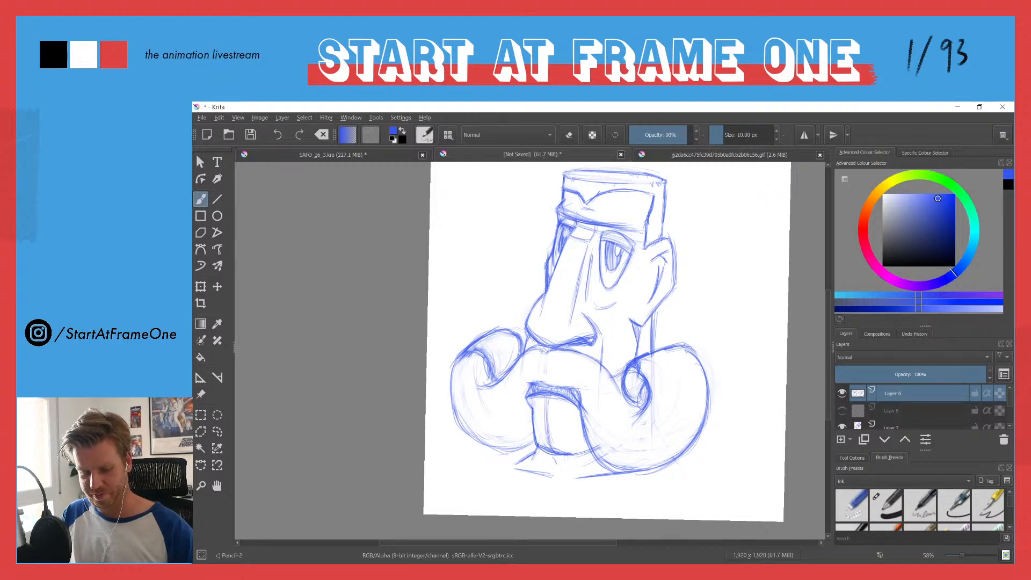
# Step: Draw a short diagonal from the dip in the moustache's top edge up toward the near-side jaw and clean up around it
pyautogui.moveTo(612, 372); pyautogui.dragTo(637, 345)
pyautogui.moveTo(611, 371)
pyautogui.mouseDown()
pyautogui.moveTo(637, 348)
pyautogui.moveTo(616, 378)
pyautogui.moveTo(638, 354)
pyautogui.mouseUp()
pyautogui.press('e')
pyautogui.press('e')
pyautogui.press('e')
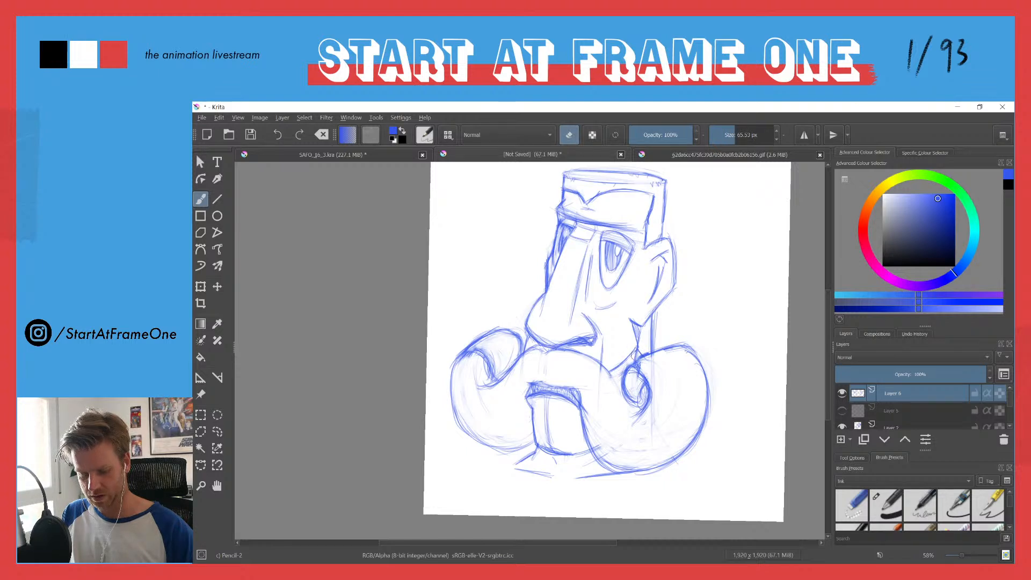
pyautogui.press('e')
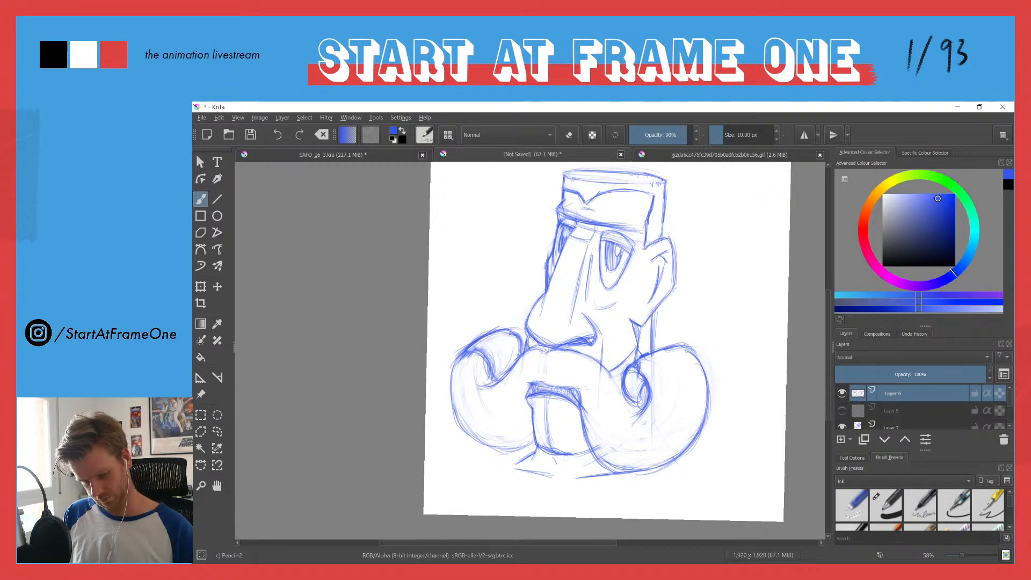
# Step: Round out the far-side curl's upper outer edge with new strokes up to its top
pyautogui.moveTo(451, 378)
pyautogui.mouseDown()
pyautogui.moveTo(493, 307)
pyautogui.moveTo(482, 331)
pyautogui.moveTo(506, 333)
pyautogui.moveTo(454, 352)
pyautogui.moveTo(493, 337)
pyautogui.moveTo(459, 362)
pyautogui.moveTo(491, 331)
pyautogui.mouseUp()
pyautogui.press('e')
pyautogui.press('e')
pyautogui.moveTo(450, 379)
pyautogui.mouseDown()
pyautogui.moveTo(458, 353)
pyautogui.moveTo(476, 350)
pyautogui.mouseUp()
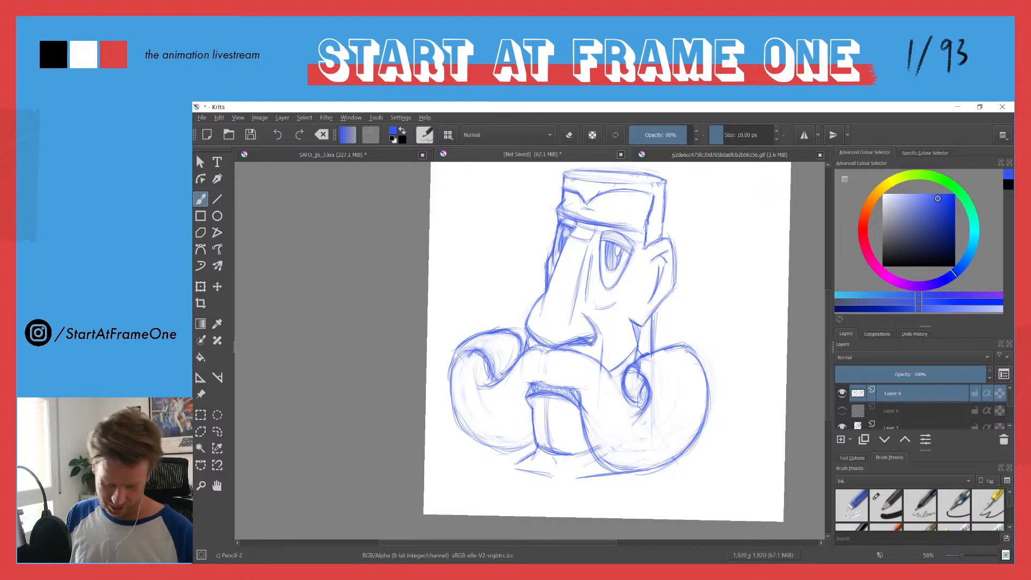
# Step: Extend the far-side curl's inner hook downward with a deeper crease and clean up the lines around it
pyautogui.moveTo(497, 382); pyautogui.dragTo(469, 398)
pyautogui.moveTo(513, 360); pyautogui.dragTo(491, 405)
pyautogui.moveTo(505, 378)
pyautogui.mouseDown()
pyautogui.moveTo(497, 399)
pyautogui.moveTo(471, 363)
pyautogui.mouseUp()
pyautogui.press('e')
pyautogui.press('e')
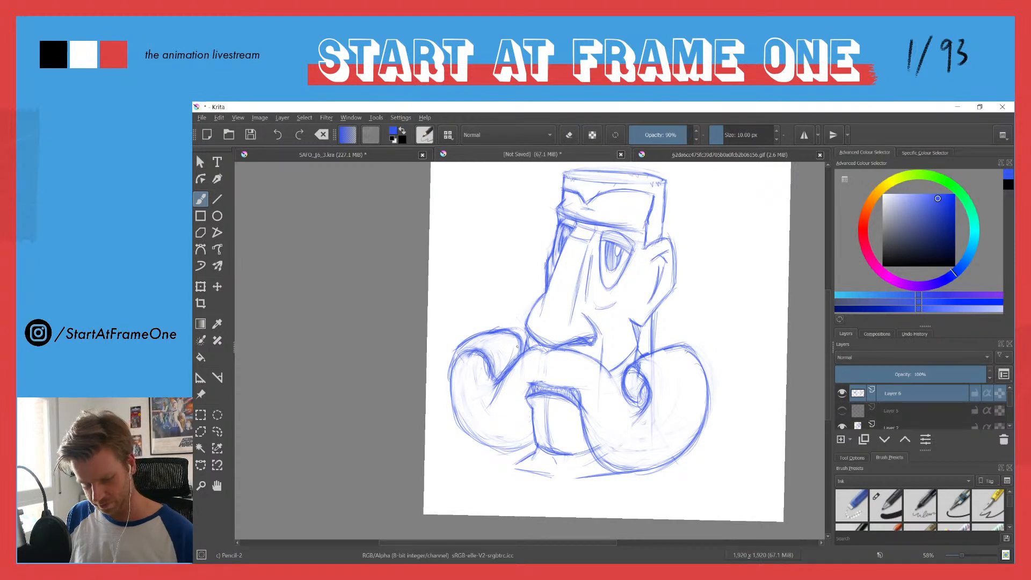
# Step: Sketch a fuller outer contour for the far-side curl from its top down the side and erase the old line within
pyautogui.moveTo(500, 328)
pyautogui.mouseDown()
pyautogui.moveTo(440, 362)
pyautogui.moveTo(446, 401)
pyautogui.mouseUp()
pyautogui.press('e')
pyautogui.press('e')
pyautogui.press('e')
pyautogui.moveTo(468, 350)
pyautogui.mouseDown()
pyautogui.moveTo(457, 380)
pyautogui.moveTo(472, 354)
pyautogui.moveTo(485, 365)
pyautogui.moveTo(466, 353)
pyautogui.moveTo(482, 384)
pyautogui.moveTo(469, 360)
pyautogui.moveTo(504, 335)
pyautogui.moveTo(456, 355)
pyautogui.moveTo(443, 402)
pyautogui.moveTo(457, 359)
pyautogui.mouseUp()
pyautogui.press('e')
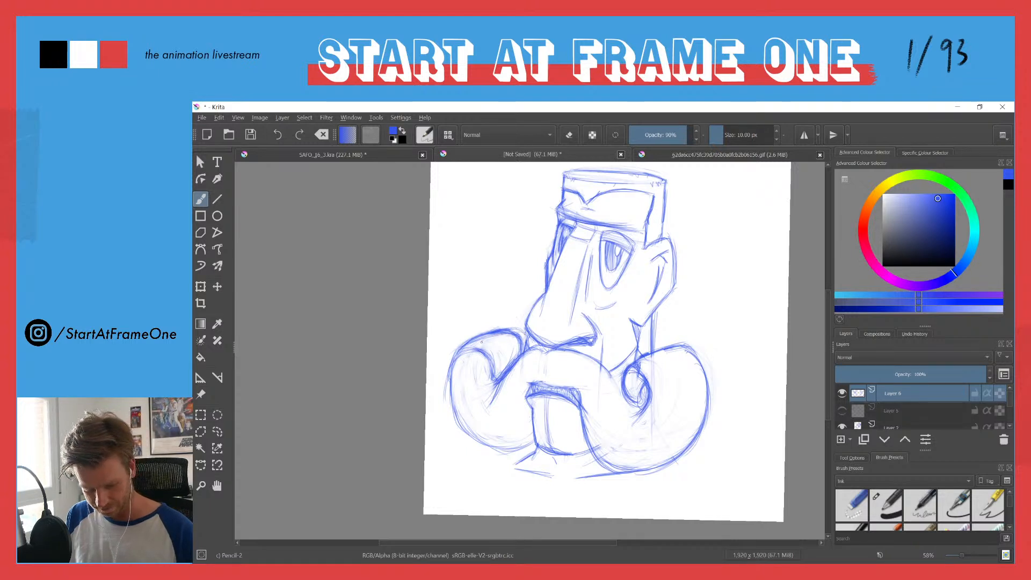
# Step: Darken the far-side curl's top edge beside the nose and its outer edge down to the bottom contour
pyautogui.moveTo(508, 329)
pyautogui.mouseDown()
pyautogui.moveTo(526, 339)
pyautogui.moveTo(517, 347)
pyautogui.mouseUp()
pyautogui.press('e')
pyautogui.press('e')
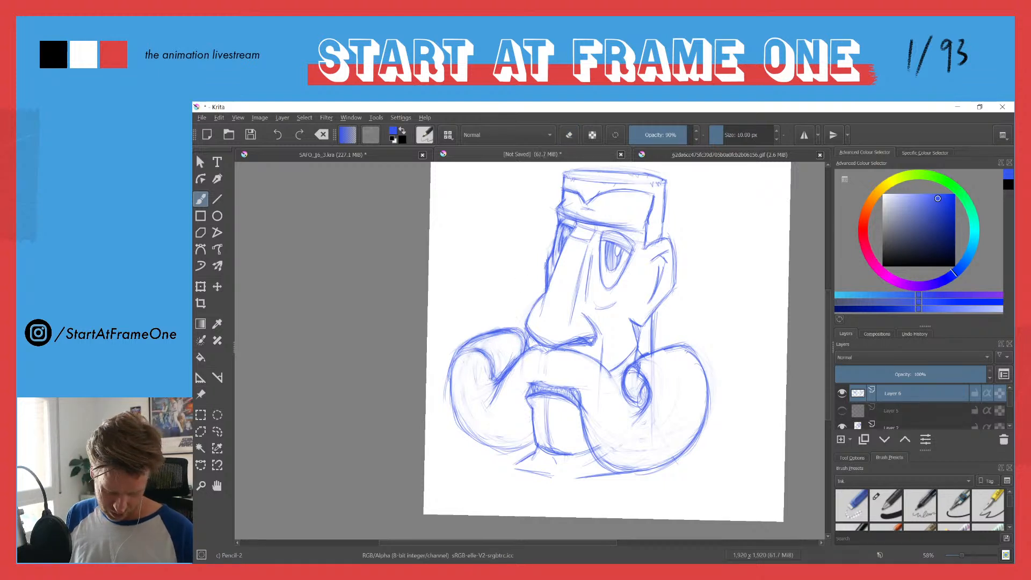
pyautogui.moveTo(451, 369); pyautogui.dragTo(448, 392)
pyautogui.moveTo(465, 435); pyautogui.dragTo(500, 444)
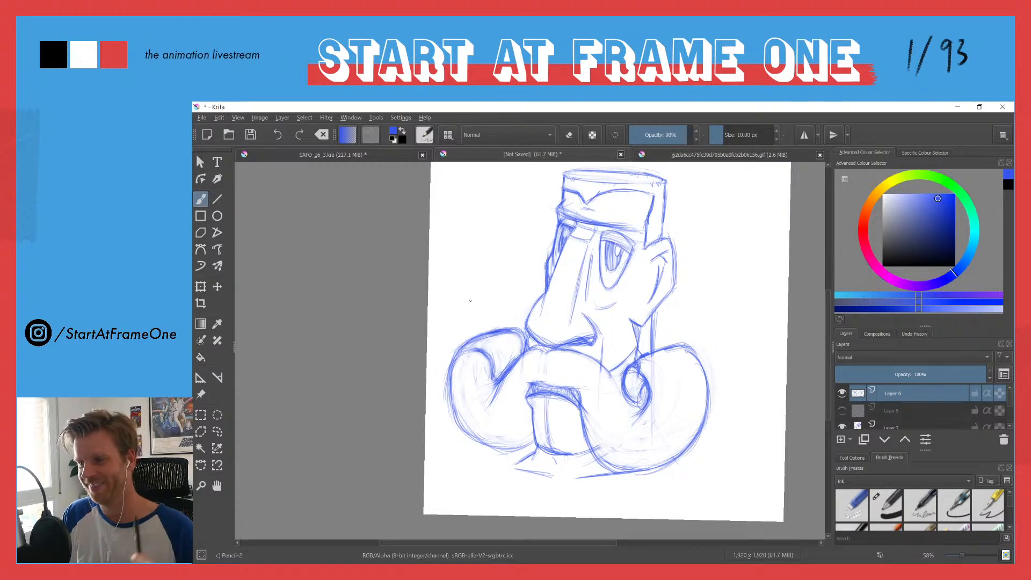
pyautogui.doubleClick(741, 135)
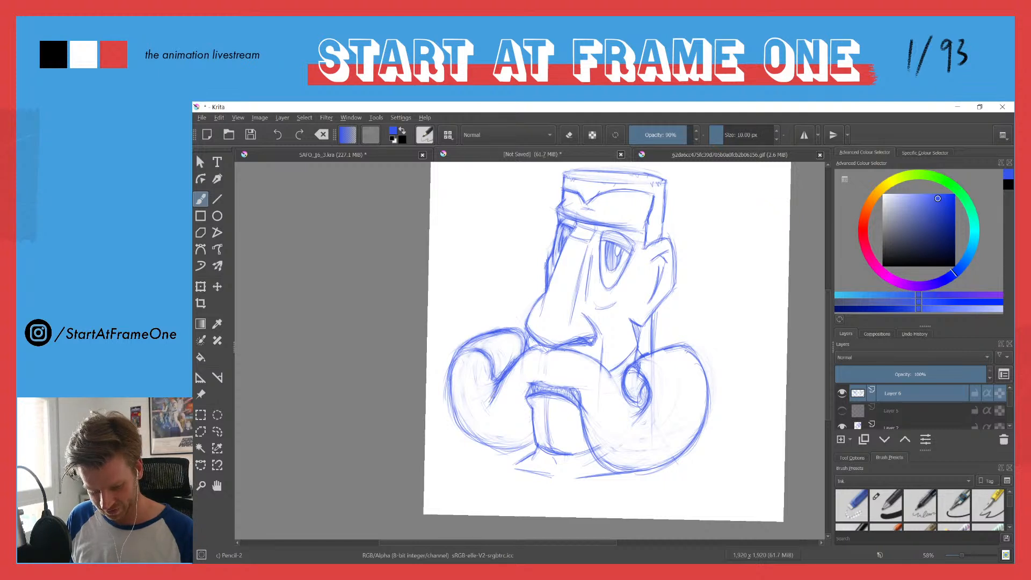
# Step: Erase stray lines inside the far-side curl's top and strengthen its outer edge and inner crease
pyautogui.press('e')
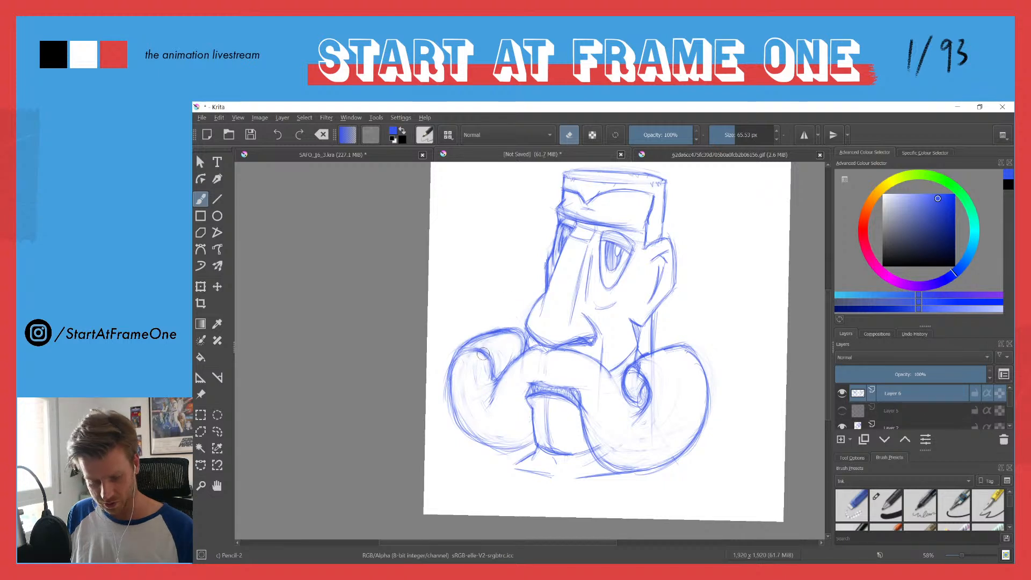
pyautogui.press('e')
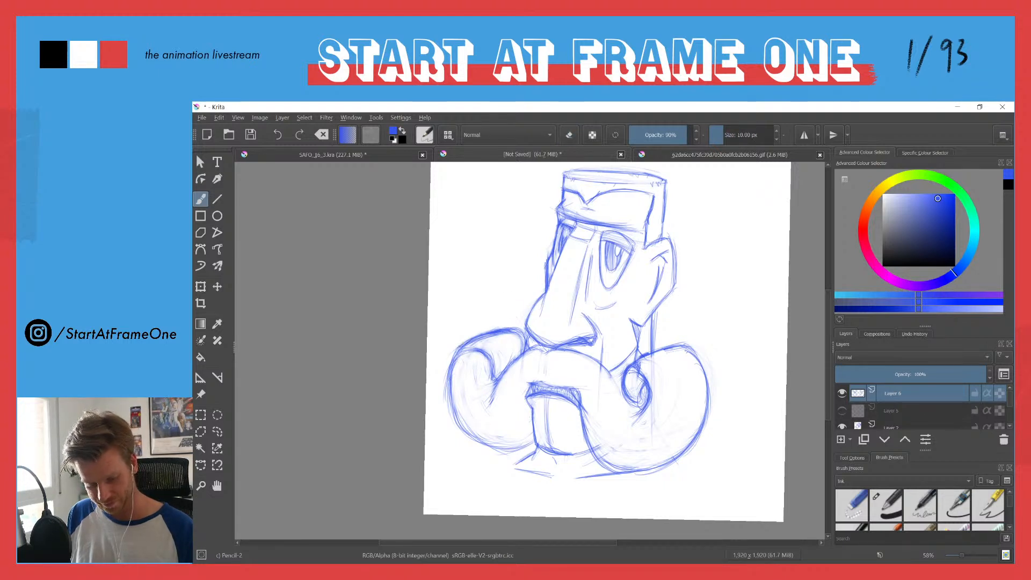
pyautogui.press('e')
pyautogui.moveTo(510, 333)
pyautogui.mouseDown()
pyautogui.moveTo(475, 342)
pyautogui.moveTo(505, 336)
pyautogui.moveTo(494, 338)
pyautogui.mouseUp()
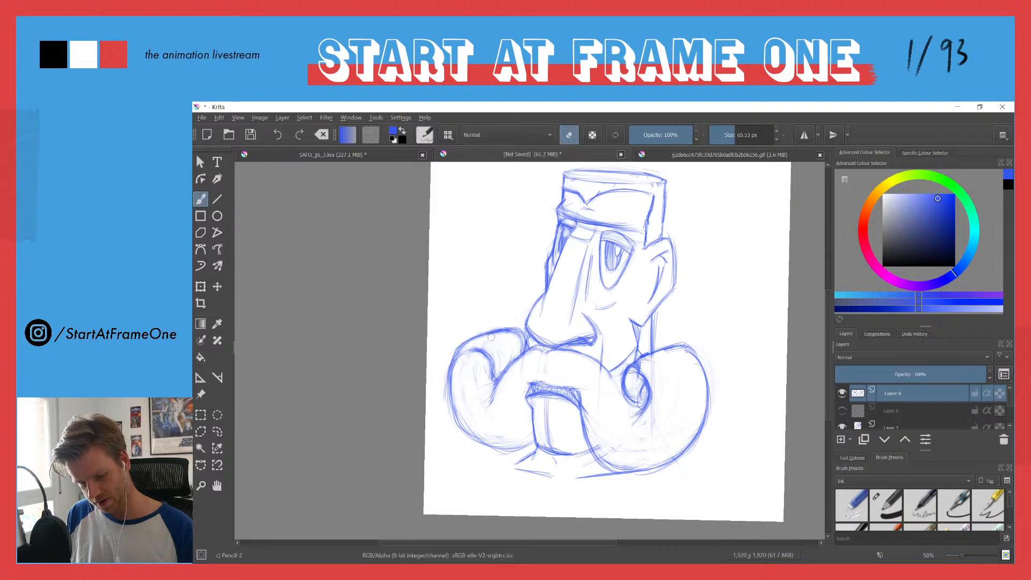
pyautogui.press('e')
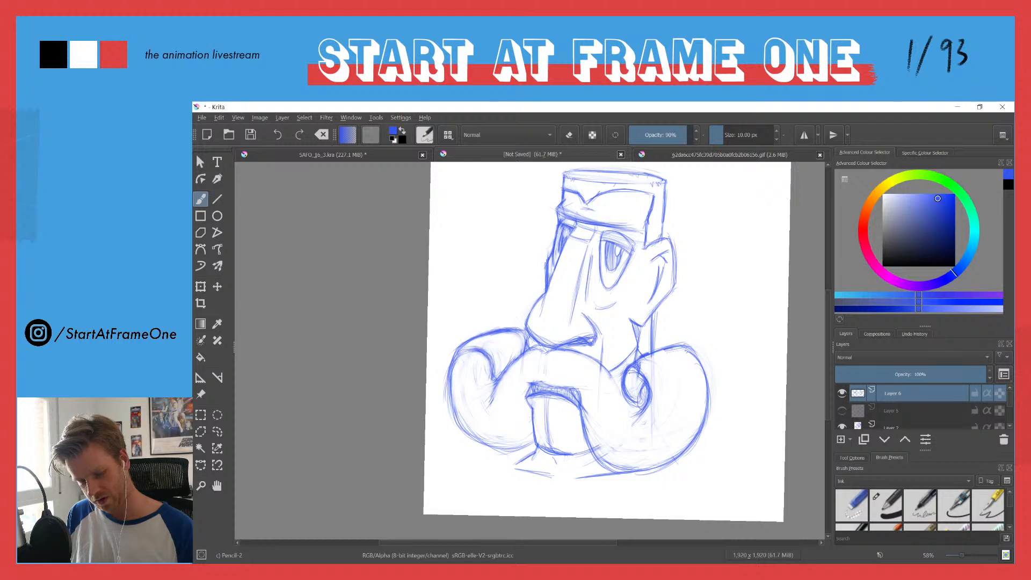
pyautogui.moveTo(448, 382); pyautogui.dragTo(455, 420)
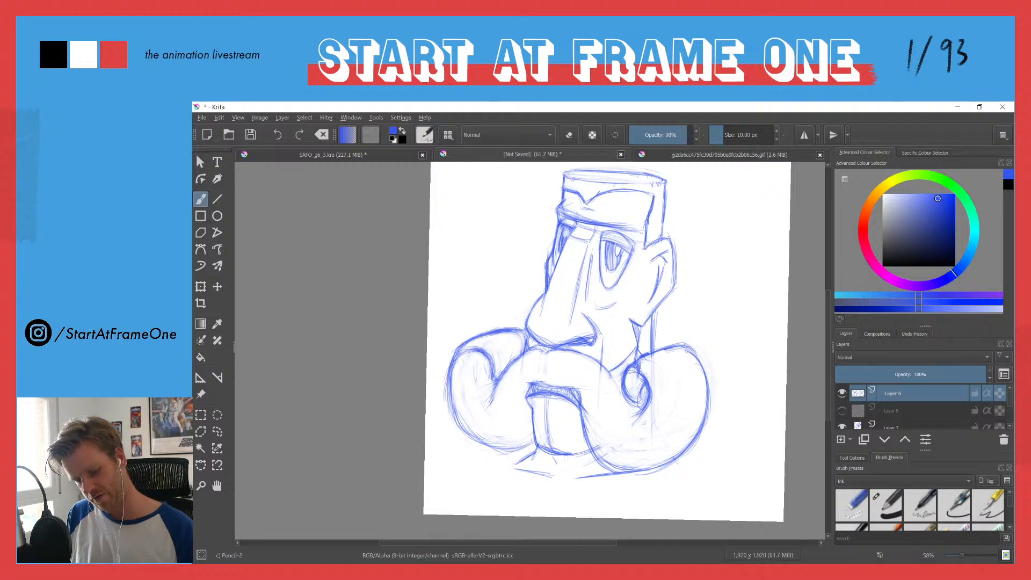
pyautogui.moveTo(500, 381); pyautogui.dragTo(489, 404)
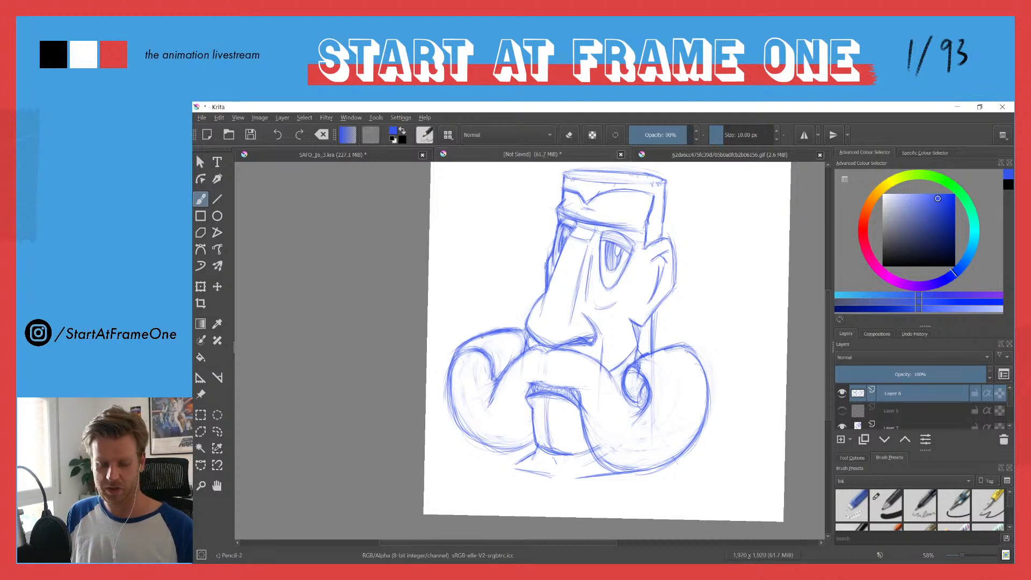
# Step: Sketch a wider outer edge for the near-side curl, erase the old line inside it and darken the new one
pyautogui.moveTo(639, 359)
pyautogui.mouseDown()
pyautogui.moveTo(683, 347)
pyautogui.moveTo(711, 369)
pyautogui.moveTo(714, 414)
pyautogui.mouseUp()
pyautogui.moveTo(701, 356); pyautogui.dragTo(714, 420)
pyautogui.moveTo(687, 346); pyautogui.dragTo(717, 395)
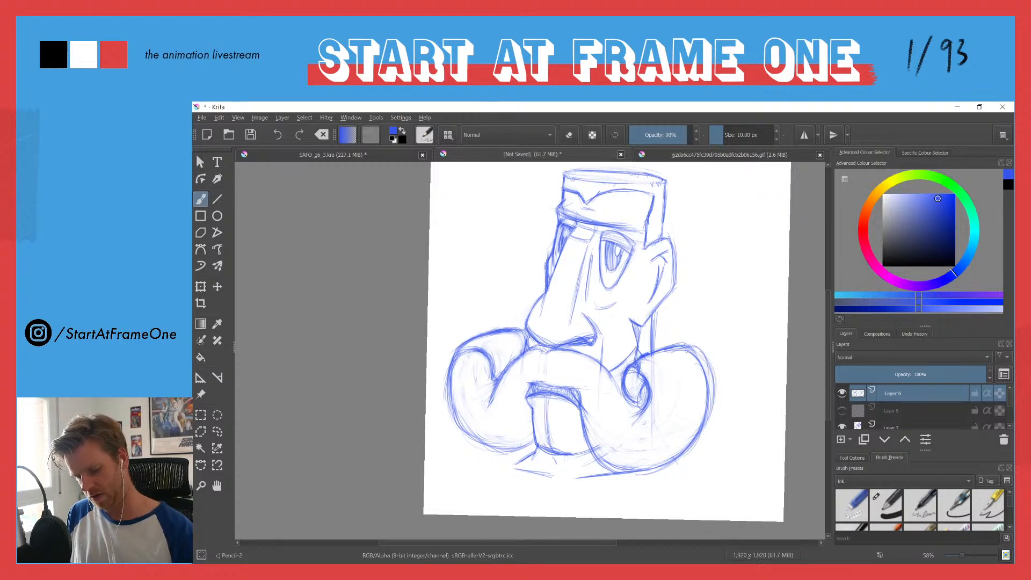
pyautogui.press('e')
pyautogui.moveTo(693, 359)
pyautogui.mouseDown()
pyautogui.moveTo(707, 401)
pyautogui.moveTo(698, 438)
pyautogui.moveTo(672, 457)
pyautogui.moveTo(711, 367)
pyautogui.moveTo(715, 408)
pyautogui.mouseUp()
pyautogui.press('e')
pyautogui.moveTo(707, 365)
pyautogui.mouseDown()
pyautogui.moveTo(691, 437)
pyautogui.moveTo(717, 413)
pyautogui.mouseUp()
pyautogui.moveTo(707, 423); pyautogui.dragTo(699, 438)
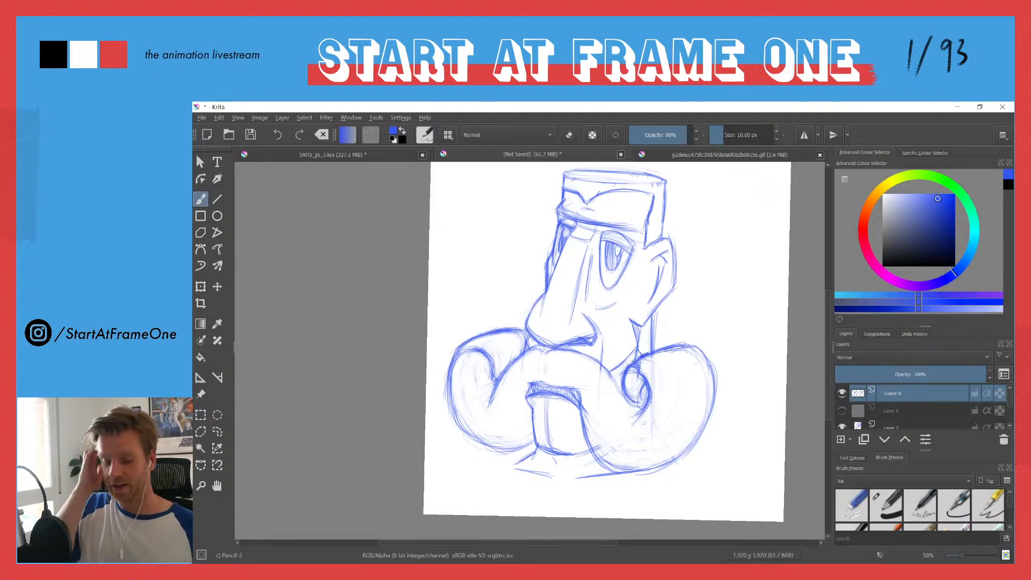
# Step: Redraw the near-side curl's lower outer edge around to the bottom with a fuller curve and erase the old line
pyautogui.moveTo(513, 265); pyautogui.dragTo(504, 303)
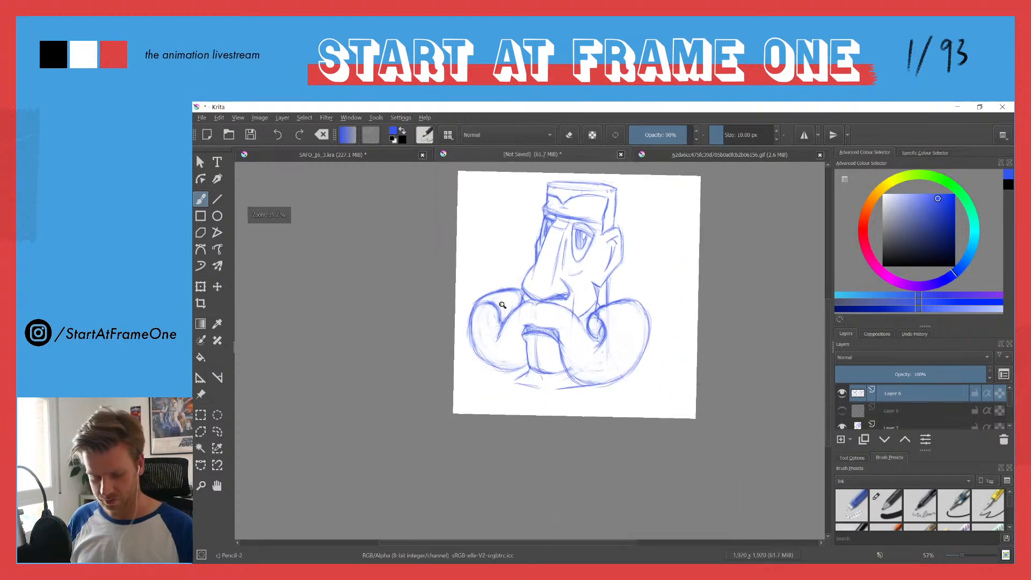
pyautogui.moveTo(505, 260); pyautogui.dragTo(488, 304)
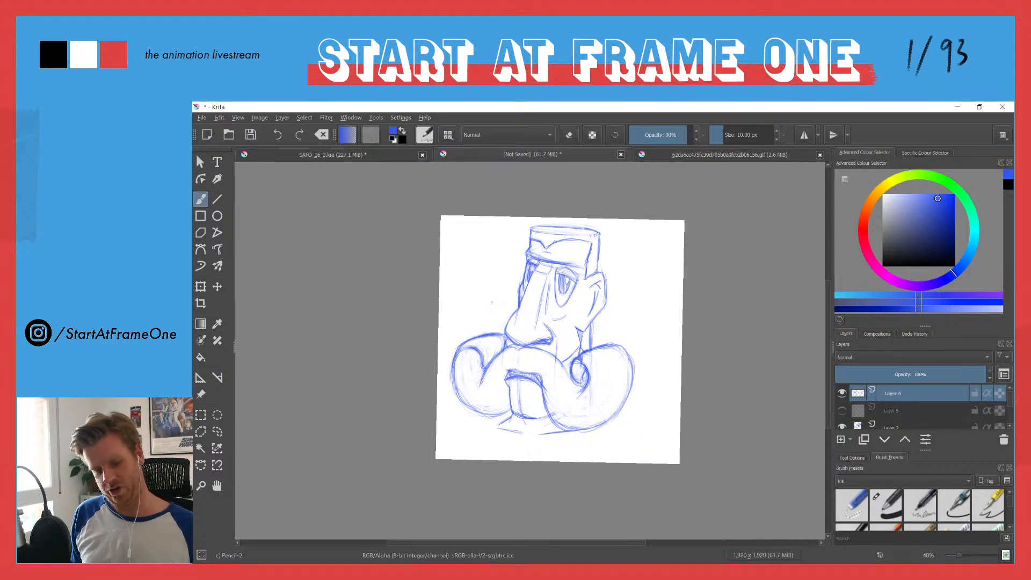
pyautogui.moveTo(472, 336); pyautogui.dragTo(483, 256)
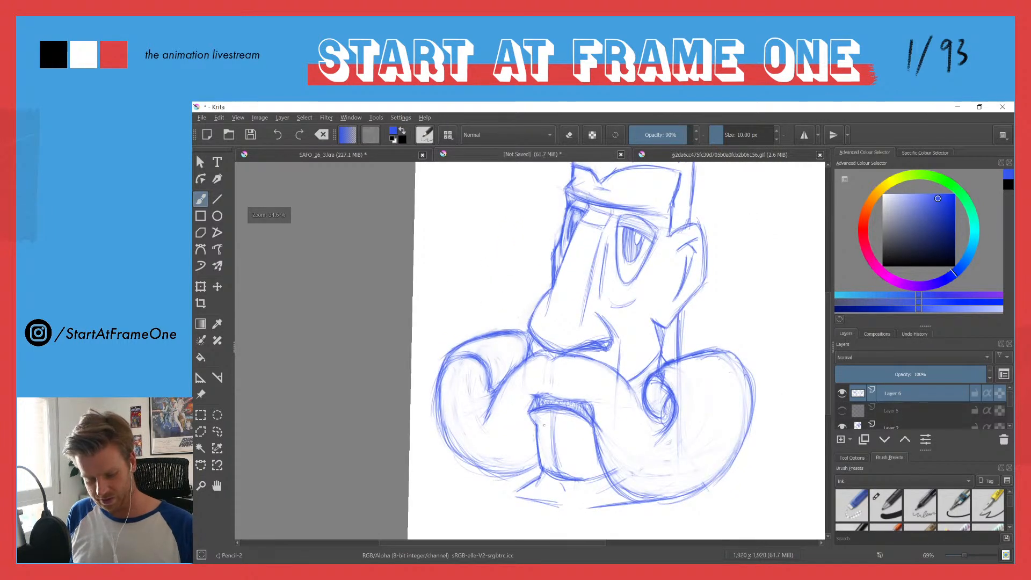
pyautogui.moveTo(751, 432)
pyautogui.mouseDown()
pyautogui.moveTo(718, 492)
pyautogui.moveTo(646, 504)
pyautogui.moveTo(709, 490)
pyautogui.mouseUp()
pyautogui.moveTo(751, 402)
pyautogui.mouseDown()
pyautogui.moveTo(706, 497)
pyautogui.moveTo(656, 506)
pyautogui.moveTo(754, 400)
pyautogui.moveTo(730, 462)
pyautogui.moveTo(677, 497)
pyautogui.moveTo(645, 502)
pyautogui.mouseUp()
pyautogui.press('e')
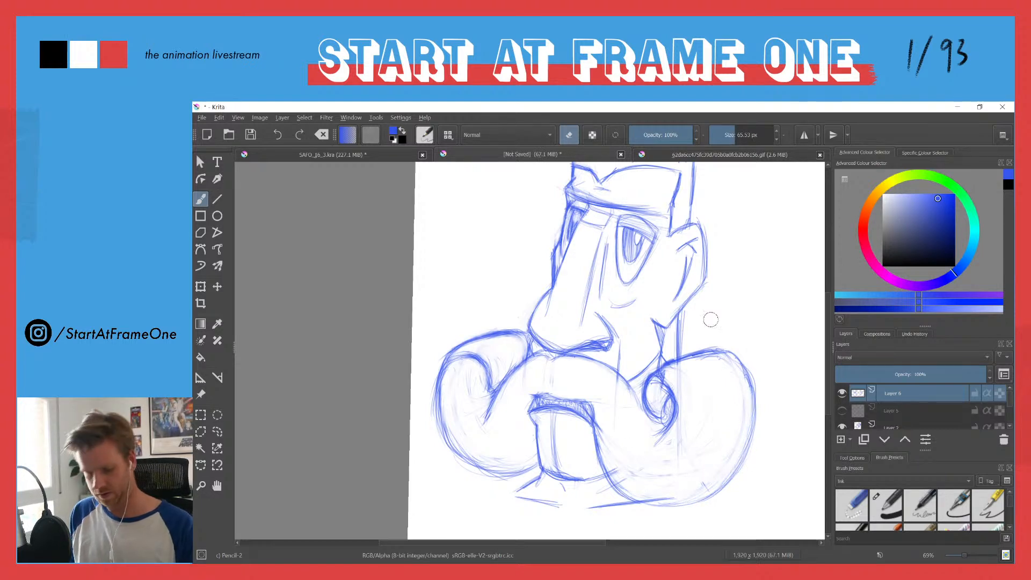
pyautogui.press('e')
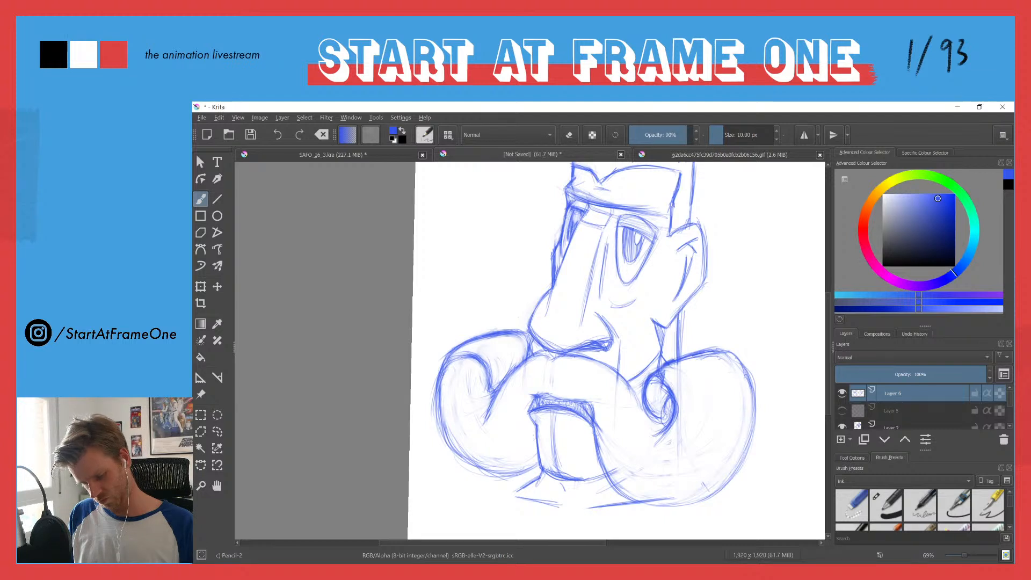
# Step: Darken the lower end of the near-side curl's inner spiral and clean up its lines
pyautogui.moveTo(668, 404)
pyautogui.mouseDown()
pyautogui.moveTo(651, 419)
pyautogui.moveTo(665, 404)
pyautogui.moveTo(655, 385)
pyautogui.moveTo(667, 423)
pyautogui.moveTo(653, 416)
pyautogui.mouseUp()
pyautogui.press('e')
pyautogui.press('e')
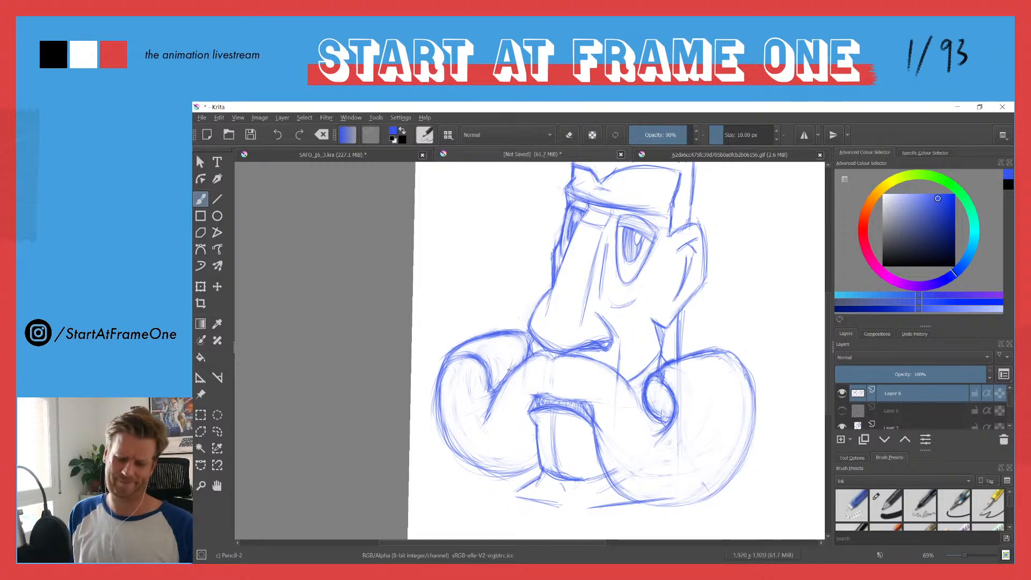
# Step: Round off the sharp dip between the moustache's top edge and the near-side curl, and undo the last extra stroke
pyautogui.press('e')
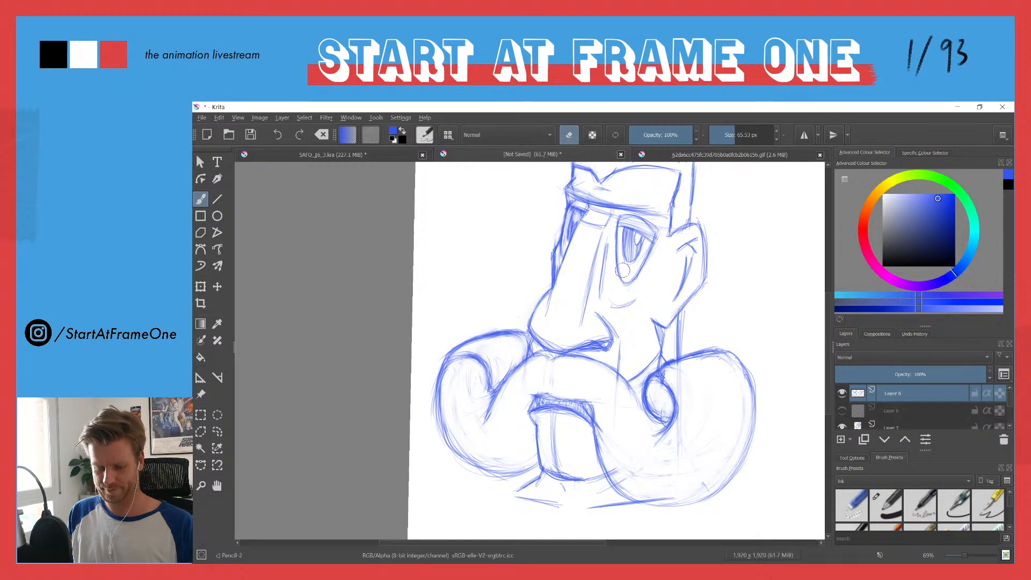
pyautogui.press('e')
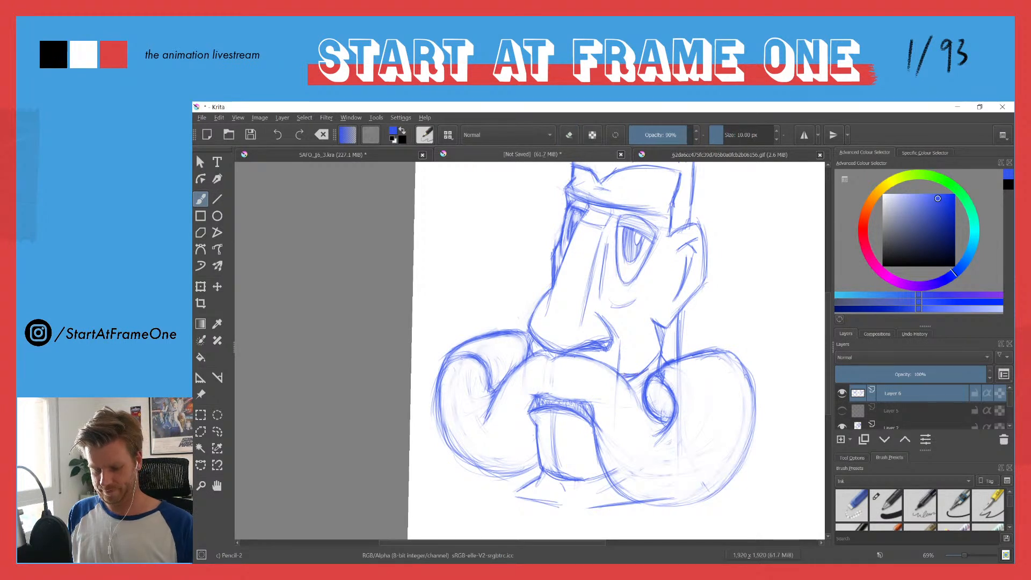
pyautogui.press('e')
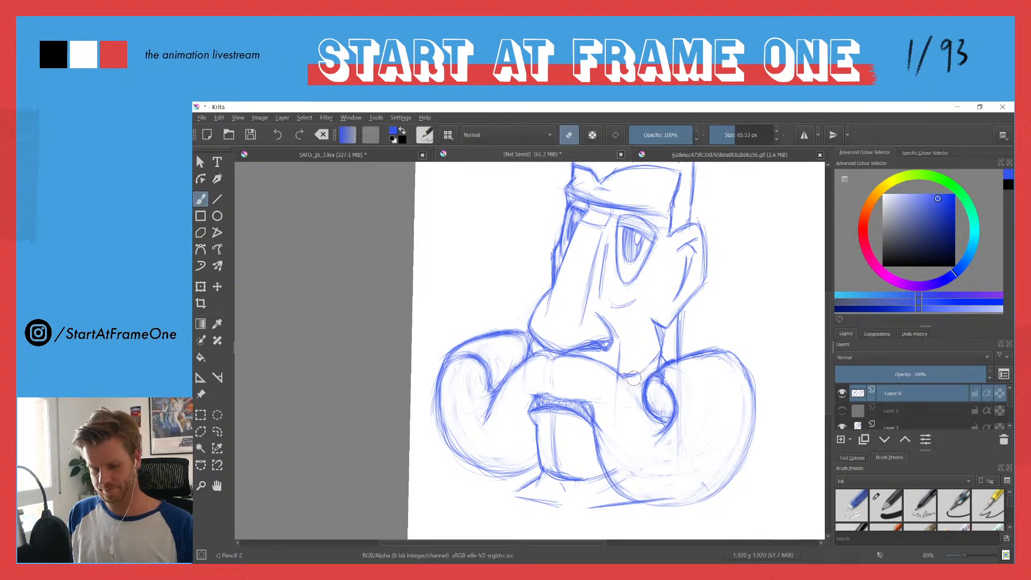
pyautogui.press('e')
pyautogui.moveTo(612, 385); pyautogui.dragTo(622, 376)
pyautogui.hotkey('ctrl', 'z')
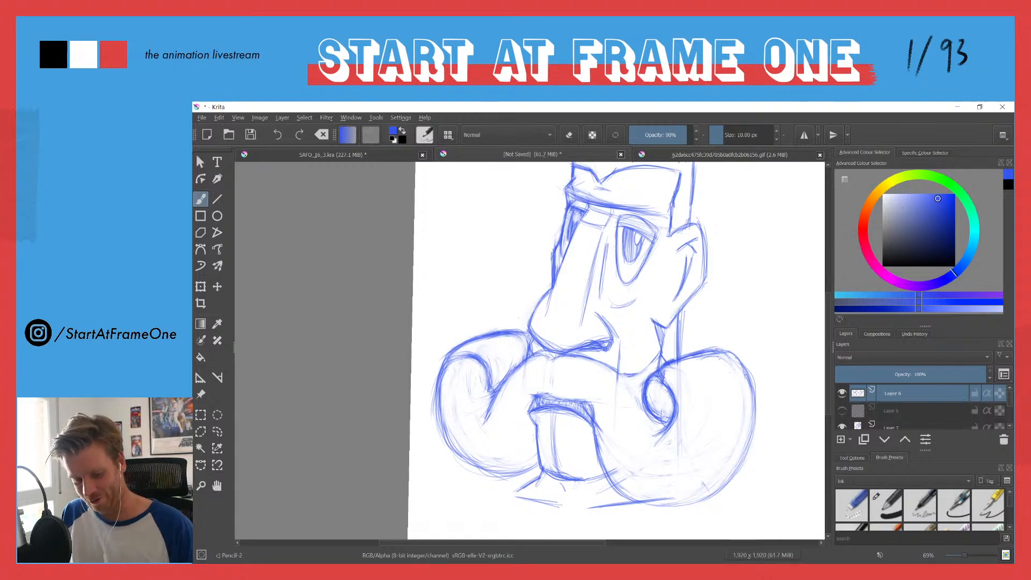
# Step: Erase leftover sketch lines in the lower part of the near-side curl
pyautogui.press('e')
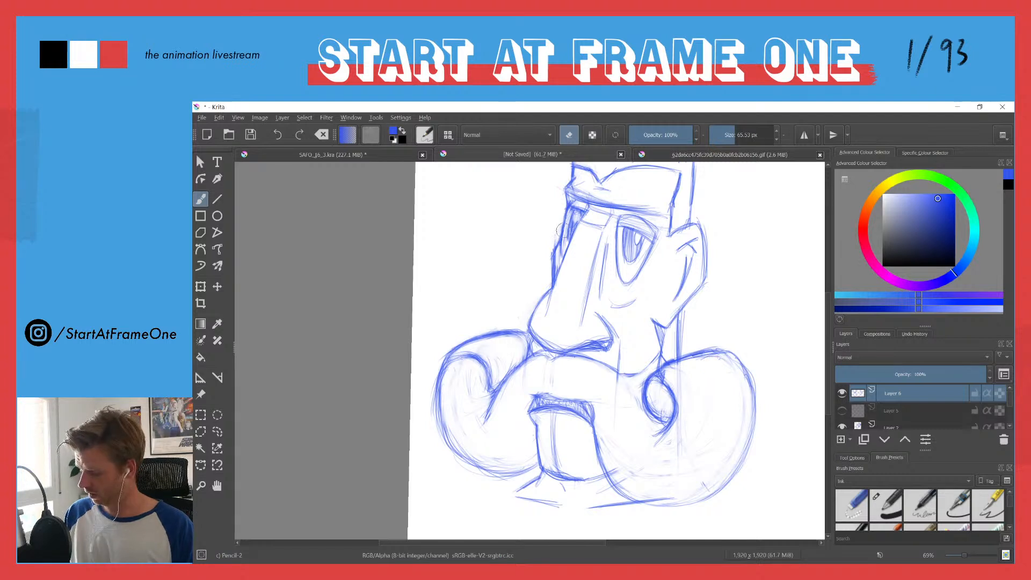
pyautogui.moveTo(543, 248); pyautogui.dragTo(539, 297)
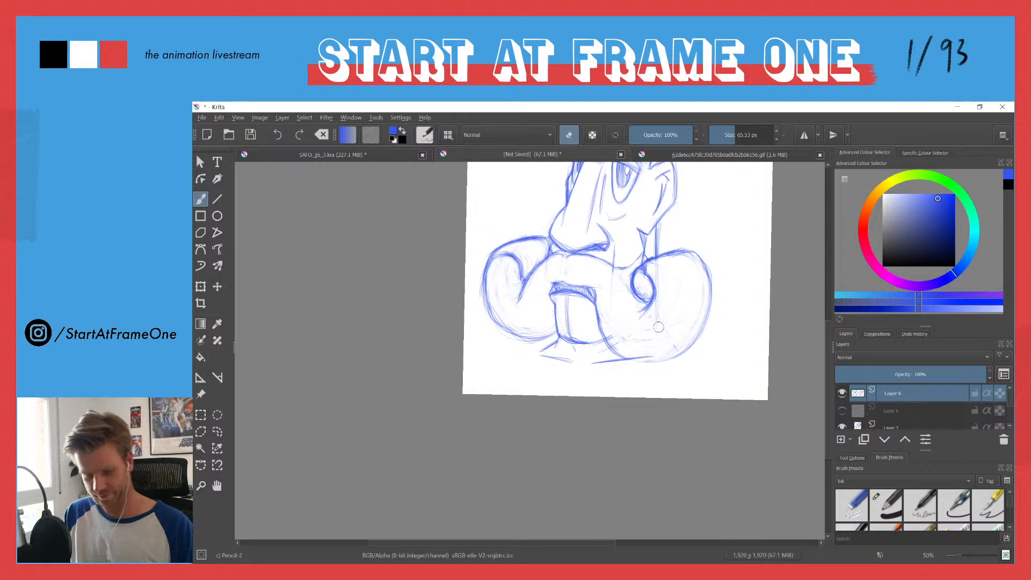
pyautogui.moveTo(528, 217); pyautogui.dragTo(526, 321)
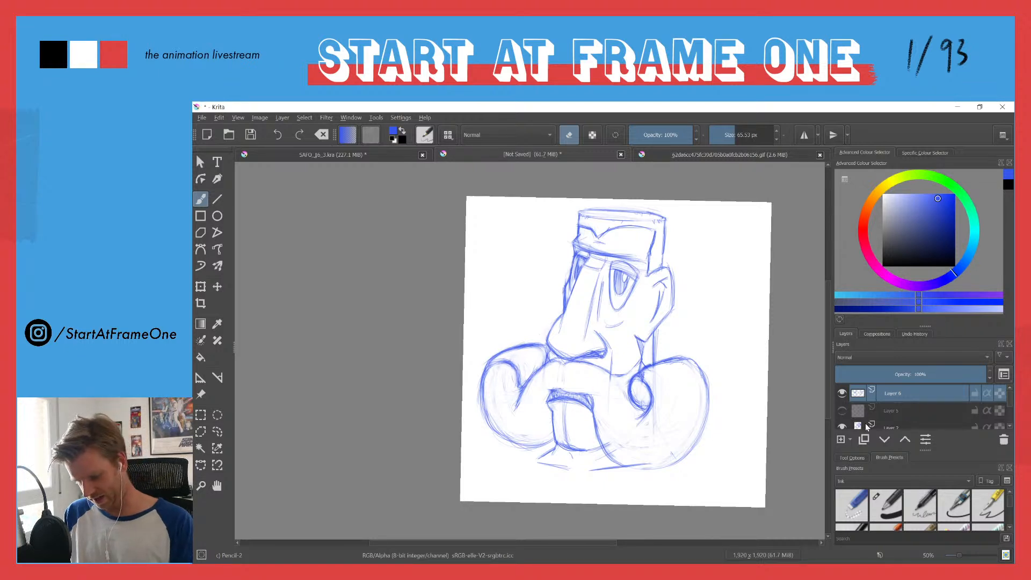
# Step: Mask out the face and neck lines showing through the moustache, using the transparency mask of the underlying head sketch layer
pyautogui.scroll(-1, 1010, 407)
pyautogui.moveTo(1010, 405); pyautogui.dragTo(1010, 407)
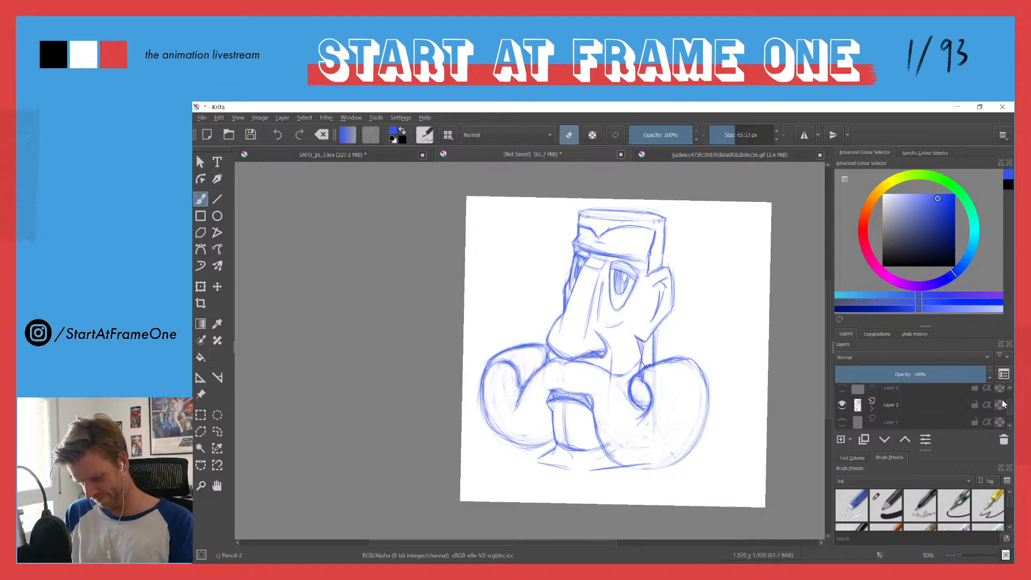
pyautogui.scroll(-1, 850, 414)
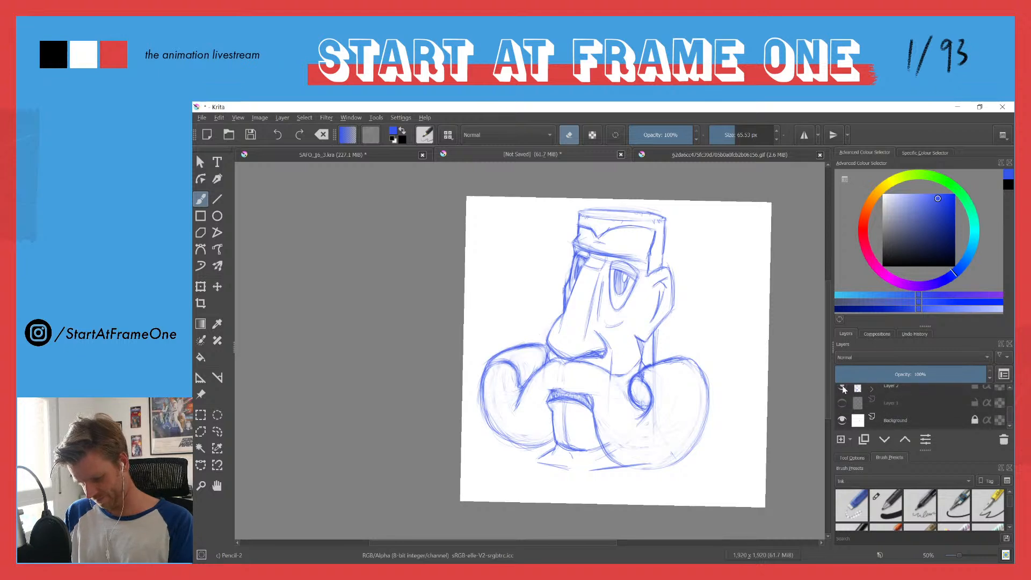
pyautogui.click(872, 389)
pyautogui.click(875, 405)
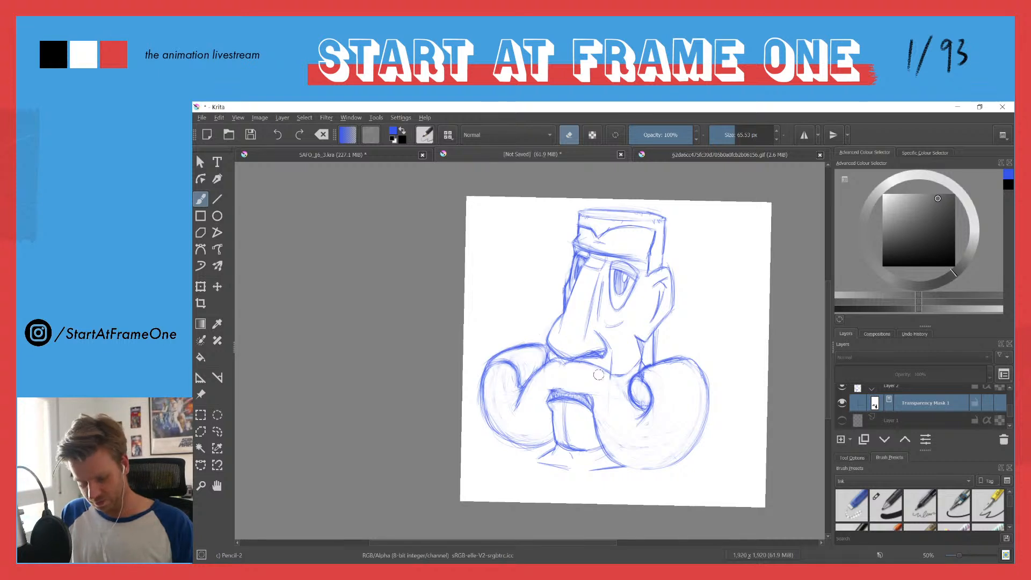
pyautogui.press('e')
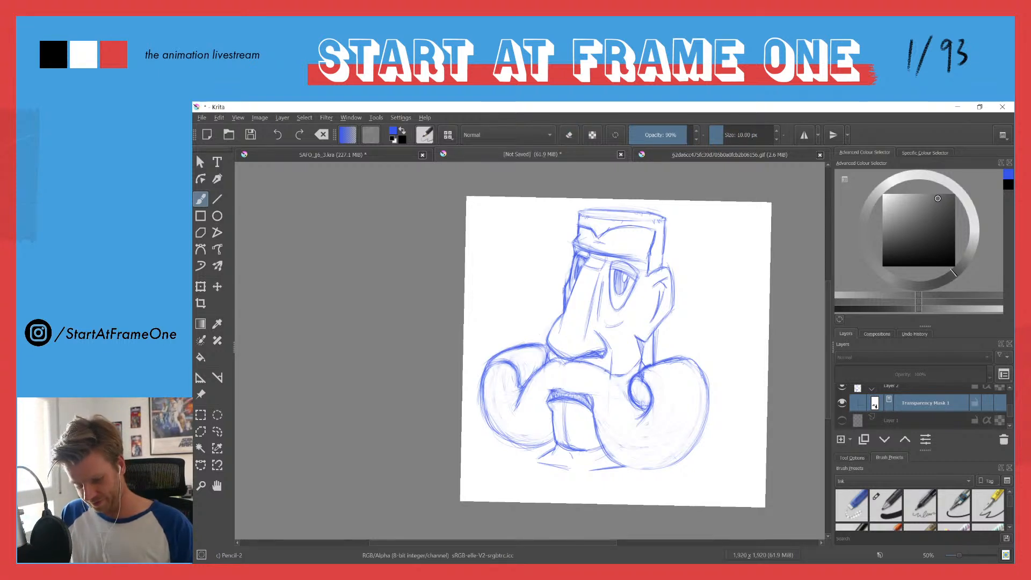
pyautogui.press('e')
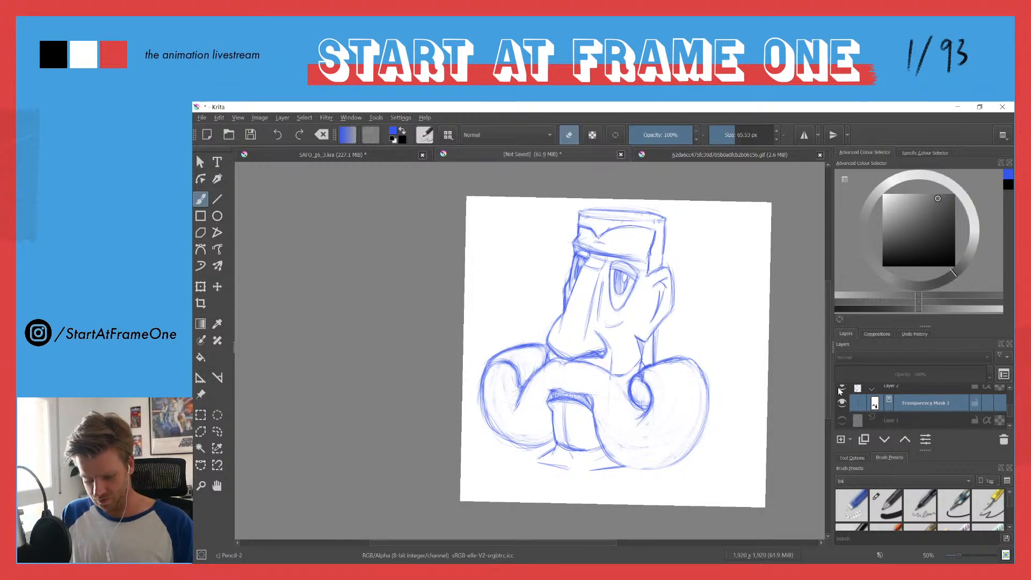
# Step: On Layer 6, redraw the far-side curl's inner end as a tighter hooked spiral and erase its old lines
pyautogui.scroll(3, 1009, 411)
pyautogui.click(857, 395)
pyautogui.press('e')
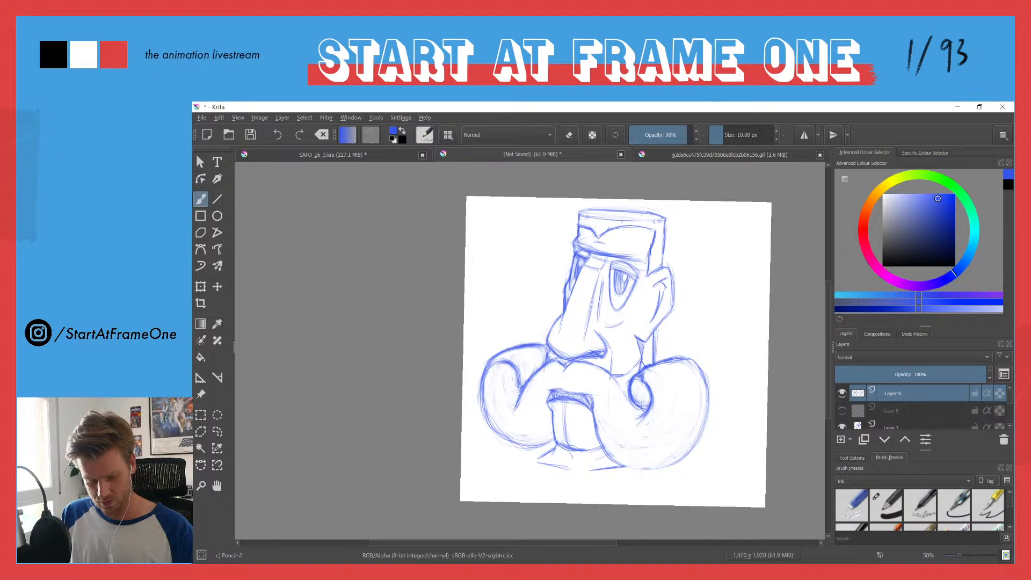
pyautogui.press('e')
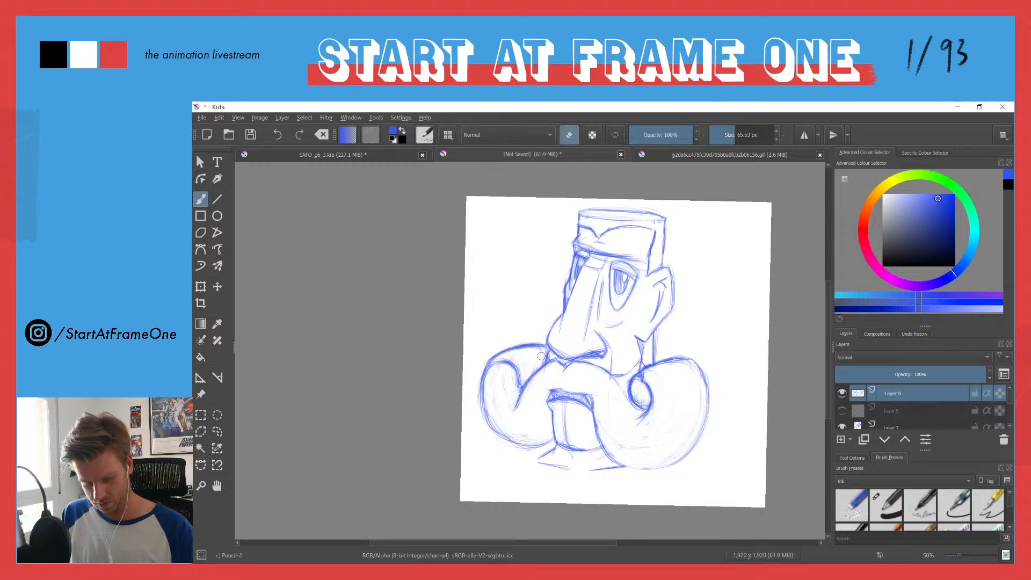
pyautogui.press('e')
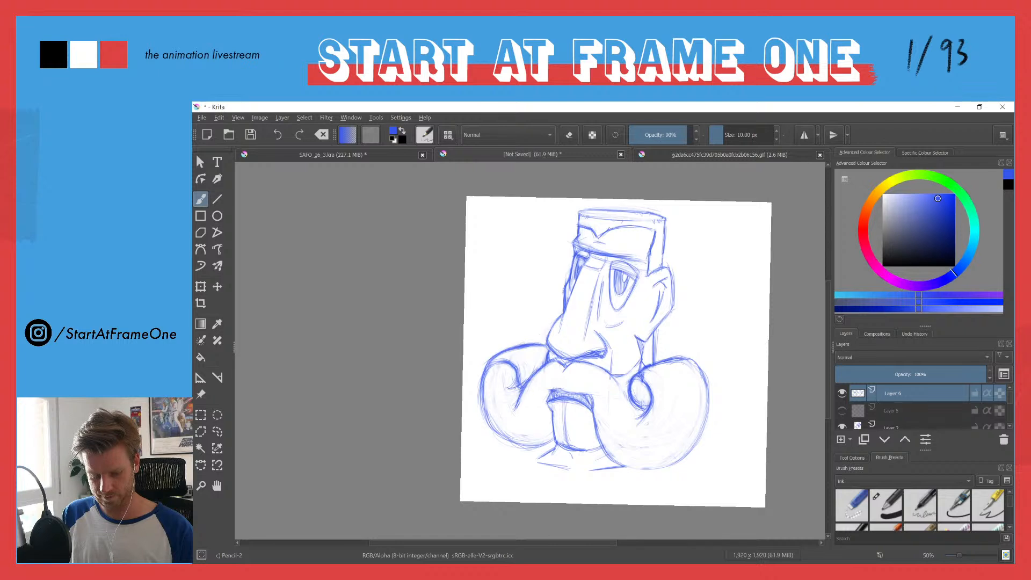
pyautogui.press('e')
pyautogui.moveTo(524, 369); pyautogui.dragTo(505, 387)
pyautogui.press('e')
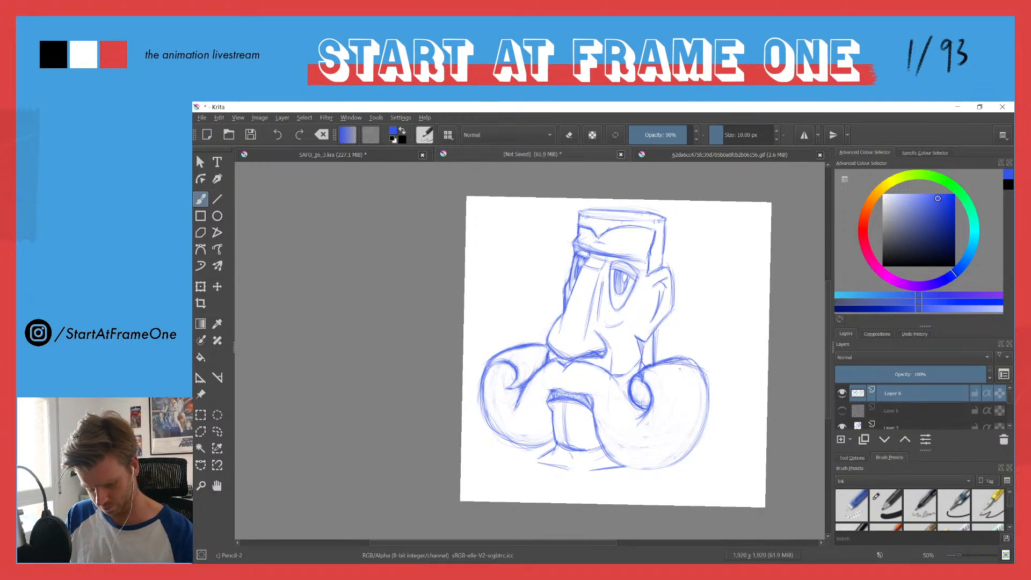
# Step: Lower the near-side curl's top edge, erase the old line, and strengthen its outer edge down to the bottom in a mirrored view
pyautogui.press('e')
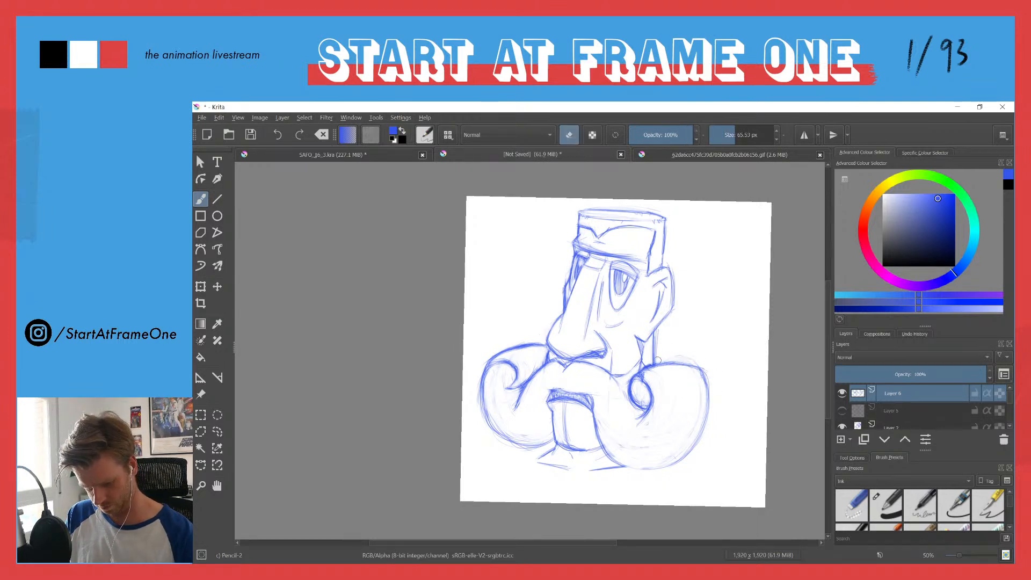
pyautogui.press('e')
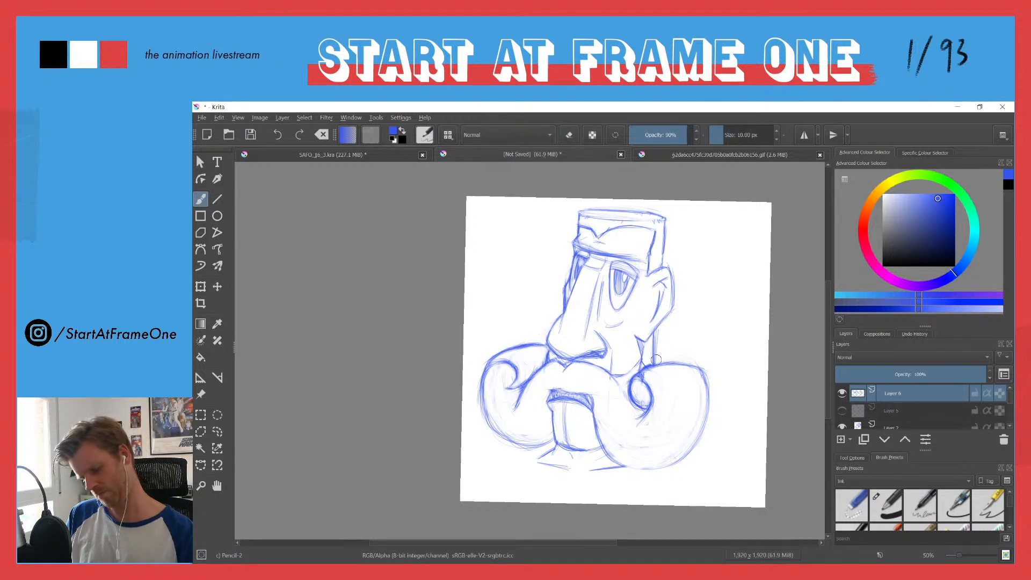
pyautogui.moveTo(707, 374); pyautogui.dragTo(709, 394)
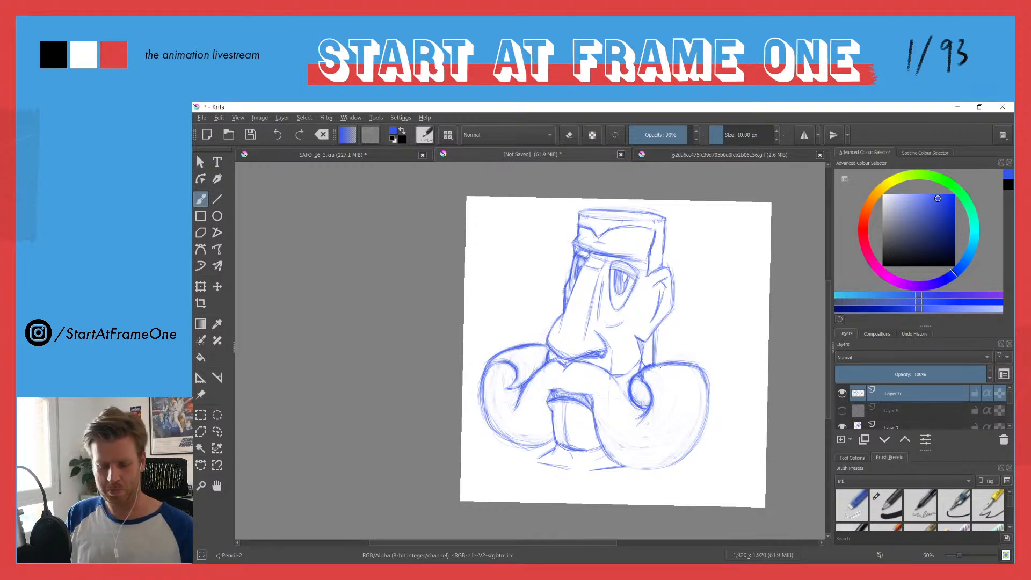
pyautogui.press('m')
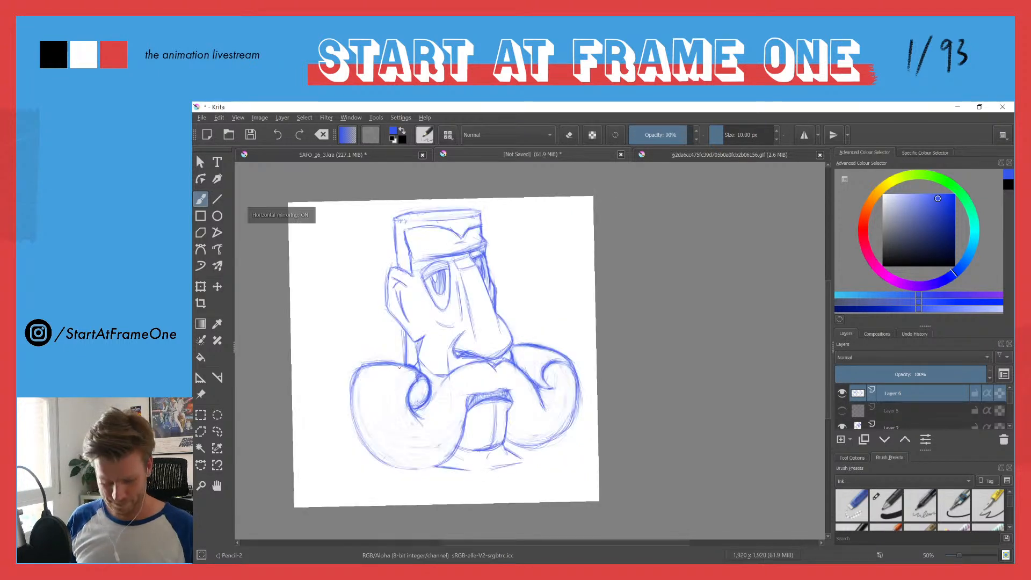
pyautogui.moveTo(349, 392); pyautogui.dragTo(350, 429)
pyautogui.moveTo(354, 389)
pyautogui.mouseDown()
pyautogui.moveTo(371, 450)
pyautogui.moveTo(420, 470)
pyautogui.mouseUp()
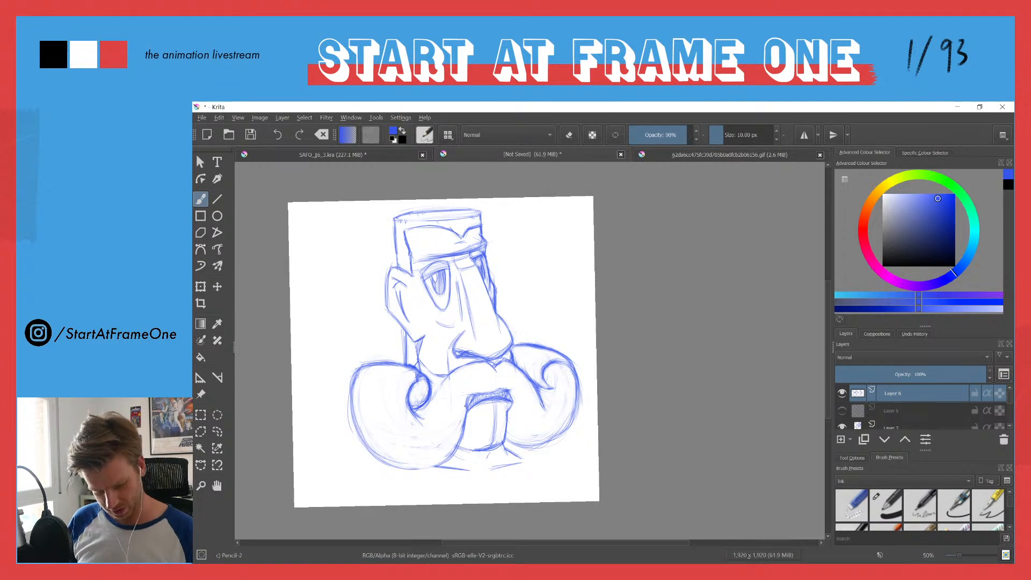
# Step: Draw flowing hair strands over the top of the far-side curl and throughout the near-side curl
pyautogui.moveTo(391, 397); pyautogui.dragTo(462, 414)
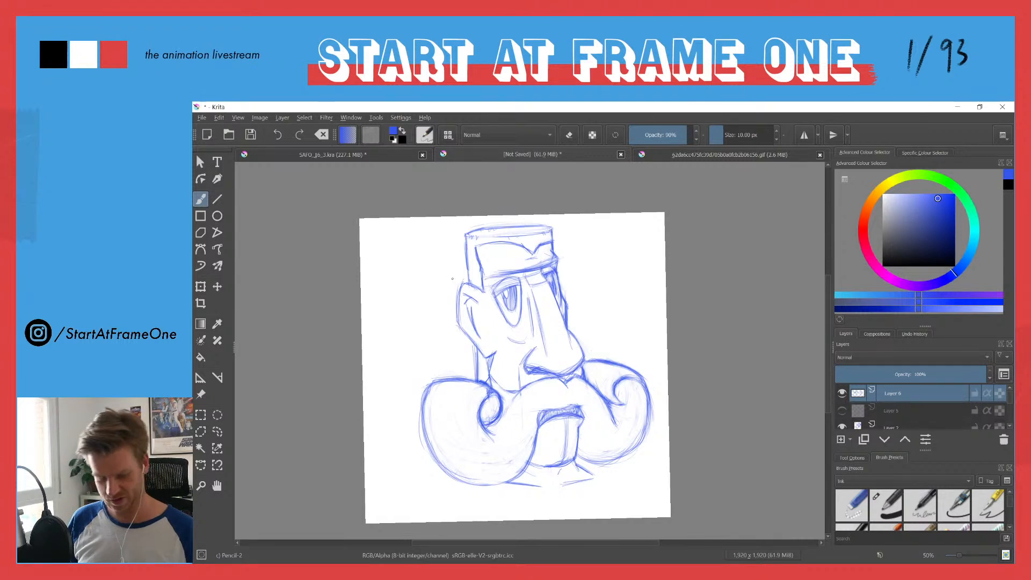
pyautogui.moveTo(618, 368); pyautogui.dragTo(602, 388)
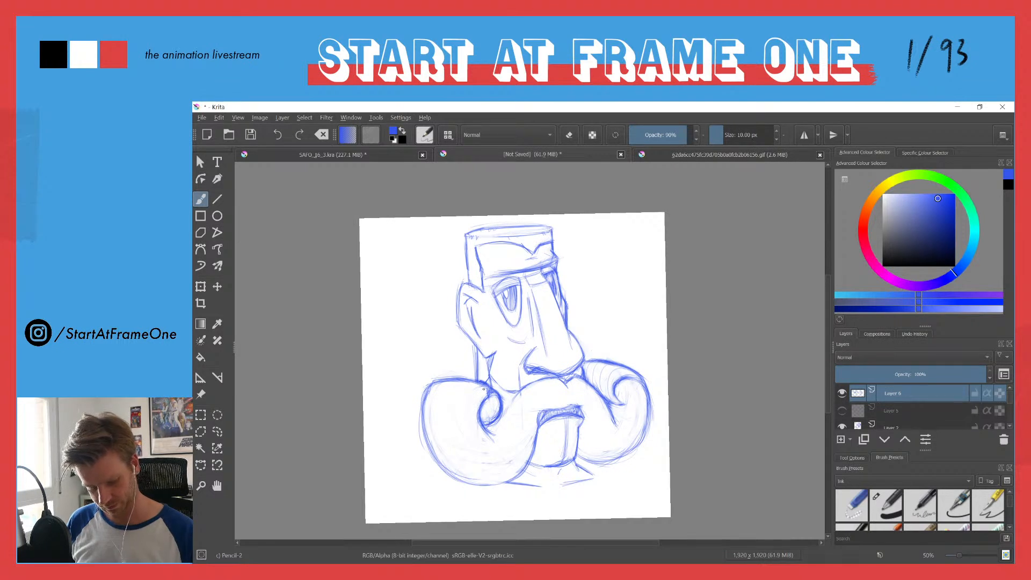
pyautogui.moveTo(482, 452)
pyautogui.mouseDown()
pyautogui.moveTo(531, 434)
pyautogui.moveTo(468, 399)
pyautogui.moveTo(470, 426)
pyautogui.moveTo(460, 388)
pyautogui.moveTo(454, 411)
pyautogui.moveTo(518, 472)
pyautogui.moveTo(484, 471)
pyautogui.mouseUp()
pyautogui.moveTo(442, 408)
pyautogui.mouseDown()
pyautogui.moveTo(455, 456)
pyautogui.moveTo(447, 479)
pyautogui.mouseUp()
pyautogui.moveTo(435, 395); pyautogui.dragTo(430, 430)
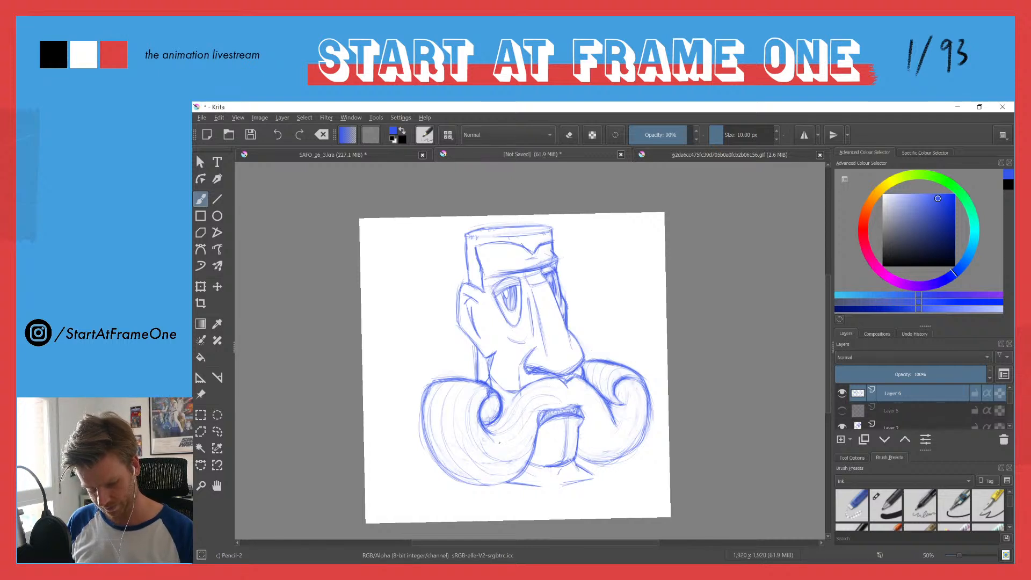
pyautogui.moveTo(534, 414); pyautogui.dragTo(518, 445)
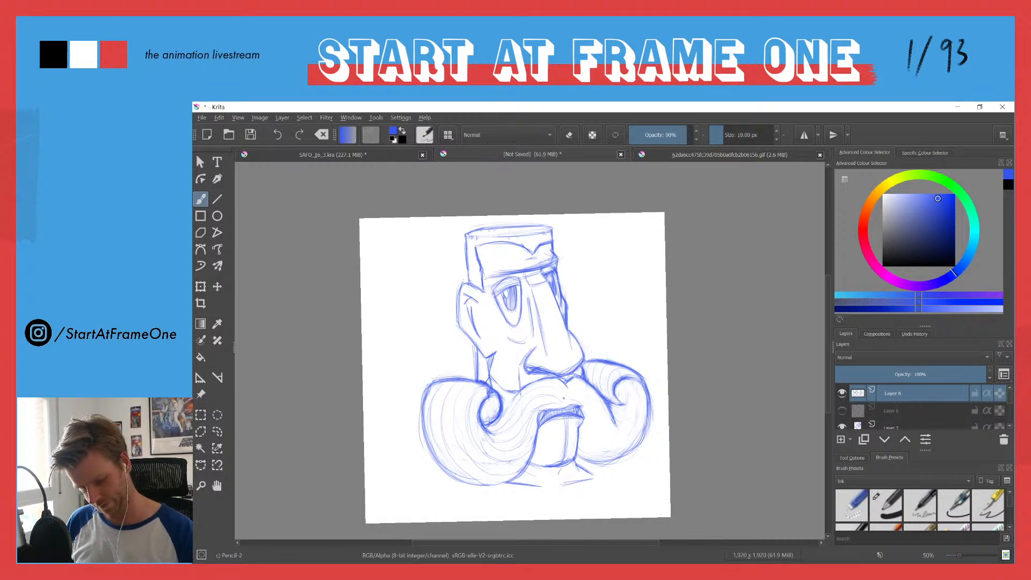
# Step: Continue the hair strands from below the nose through the far-side half of the moustache, and restore the unmirrored view
pyautogui.moveTo(597, 427)
pyautogui.mouseDown()
pyautogui.moveTo(605, 445)
pyautogui.moveTo(635, 449)
pyautogui.mouseUp()
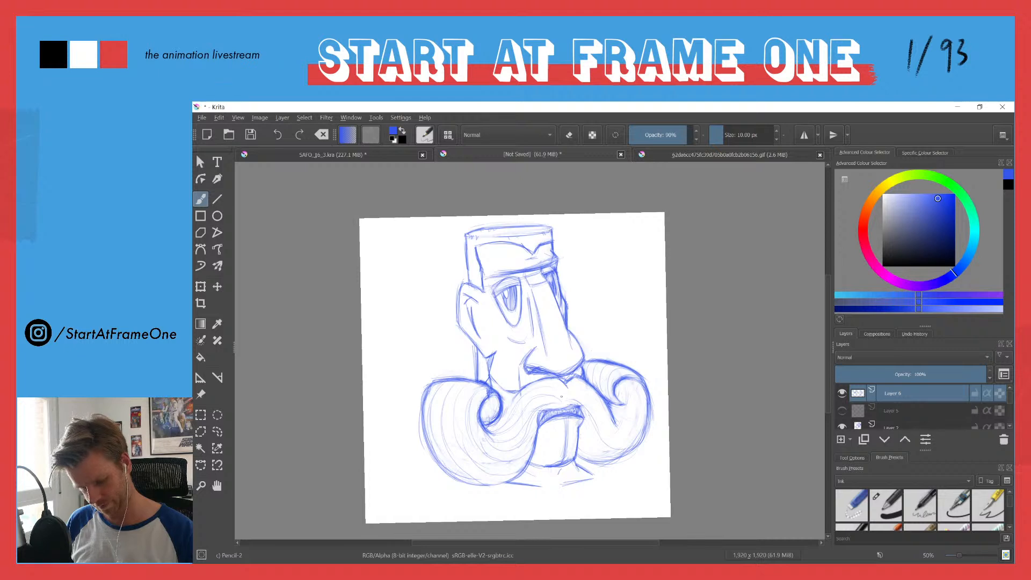
pyautogui.moveTo(574, 394); pyautogui.dragTo(633, 431)
pyautogui.moveTo(573, 389); pyautogui.dragTo(606, 413)
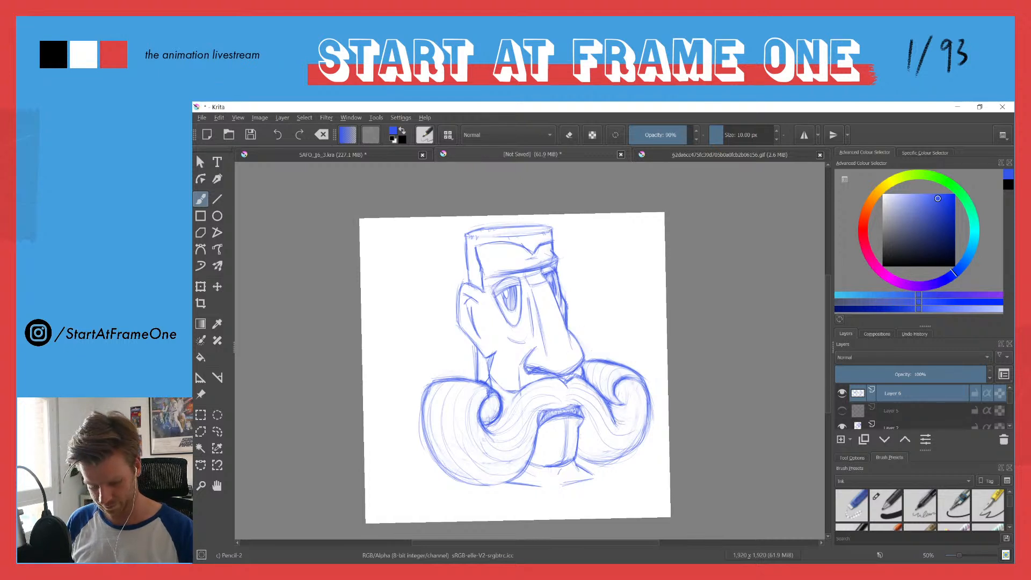
pyautogui.moveTo(611, 459); pyautogui.dragTo(589, 433)
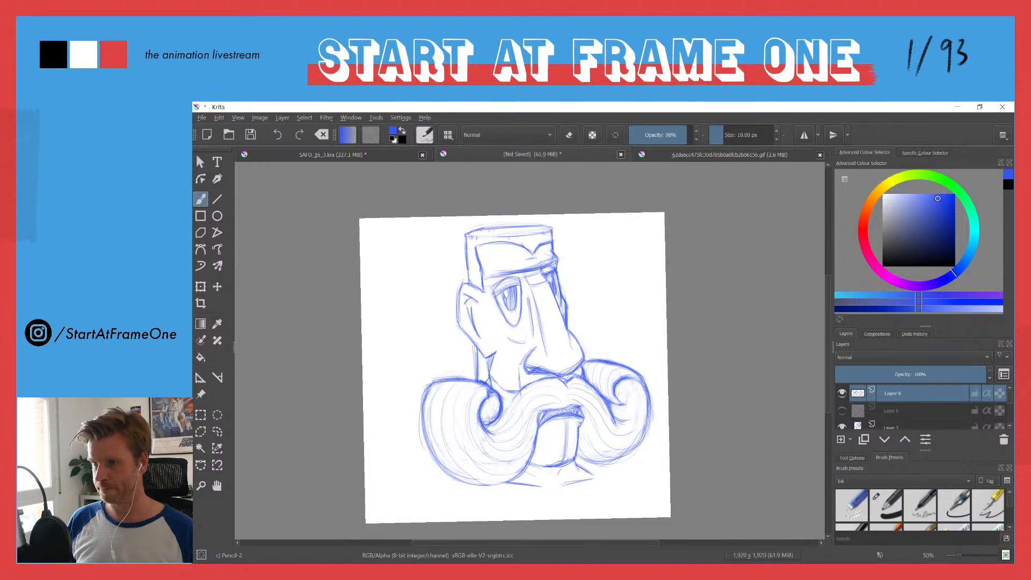
pyautogui.press('m')
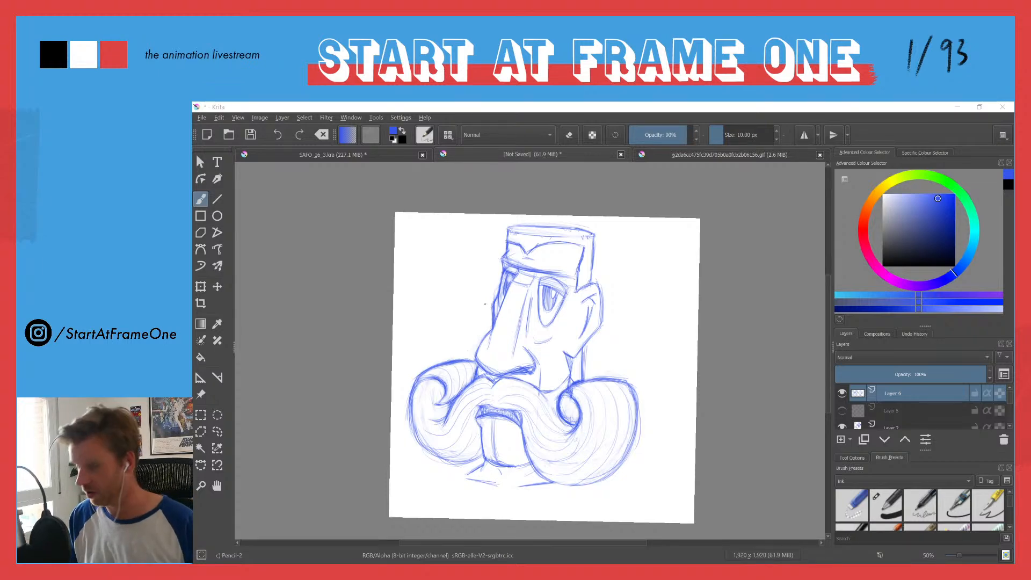
# Step: Redraw the far-side moustache's upper edge sloping from the nose into the curl, and clean up leftover lines around it
pyautogui.scroll(3, 467, 350)
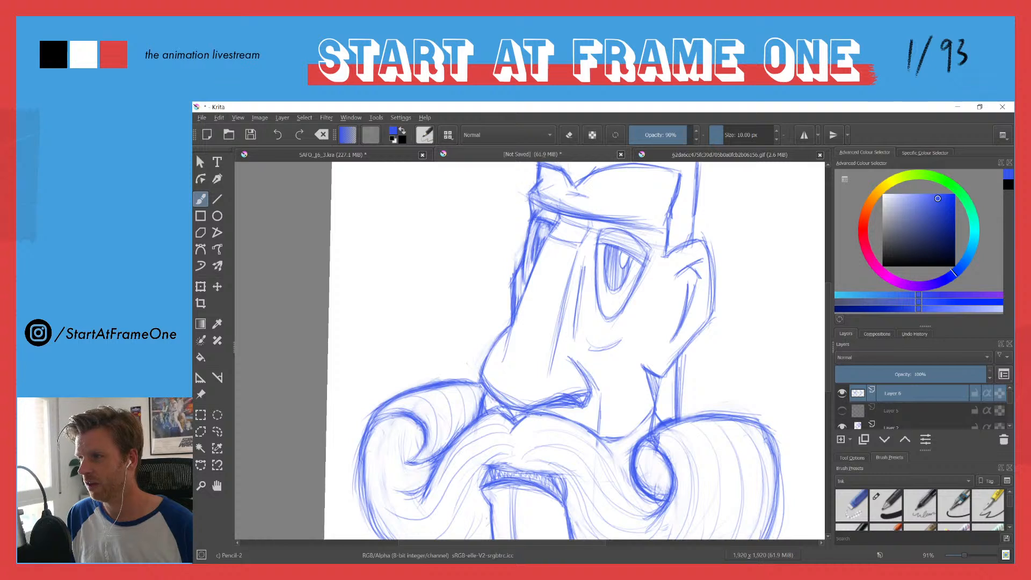
pyautogui.moveTo(477, 407); pyautogui.dragTo(444, 448)
pyautogui.moveTo(478, 407)
pyautogui.mouseDown()
pyautogui.moveTo(441, 450)
pyautogui.moveTo(448, 455)
pyautogui.mouseUp()
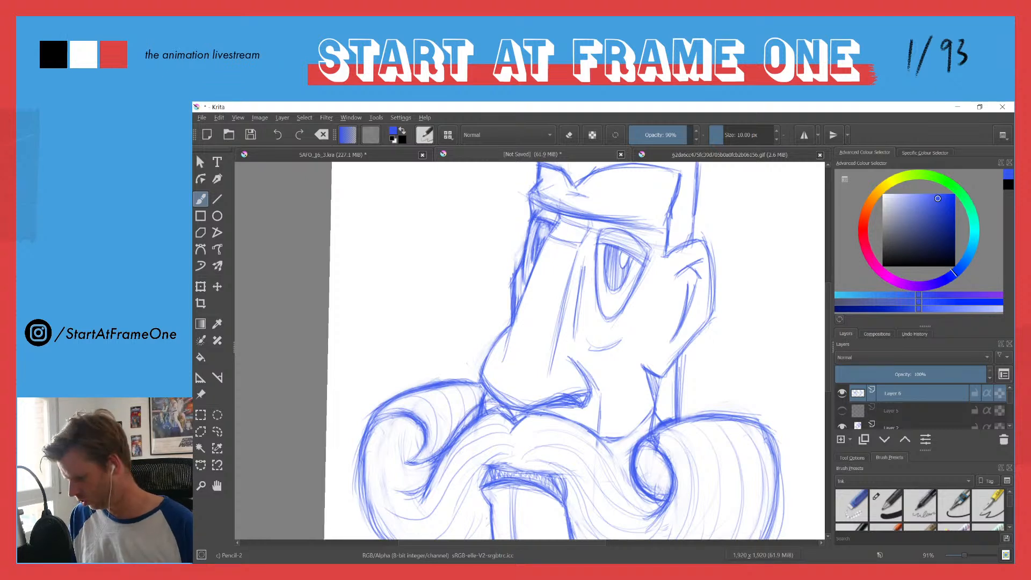
pyautogui.press('e')
pyautogui.moveTo(482, 422)
pyautogui.mouseDown()
pyautogui.moveTo(444, 466)
pyautogui.moveTo(493, 414)
pyautogui.moveTo(505, 418)
pyautogui.mouseUp()
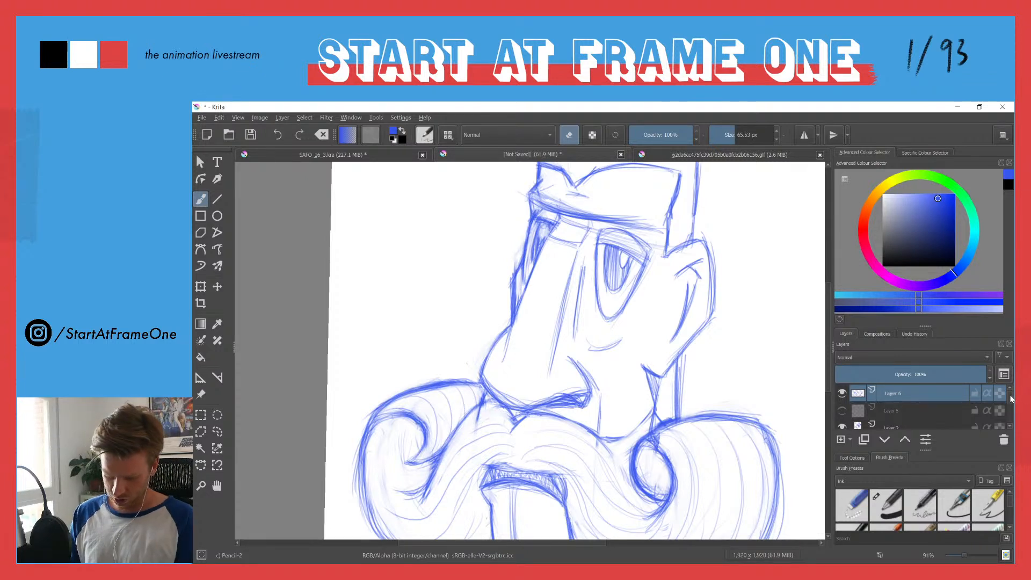
pyautogui.scroll(-2, 1010, 399)
pyautogui.click(926, 414)
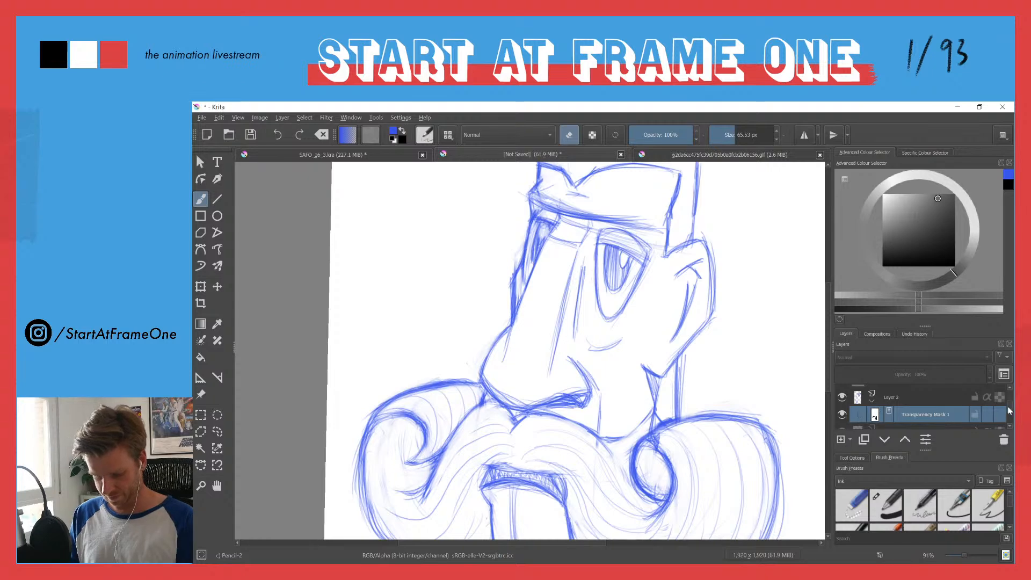
pyautogui.scroll(2, 1007, 410)
pyautogui.click(913, 393)
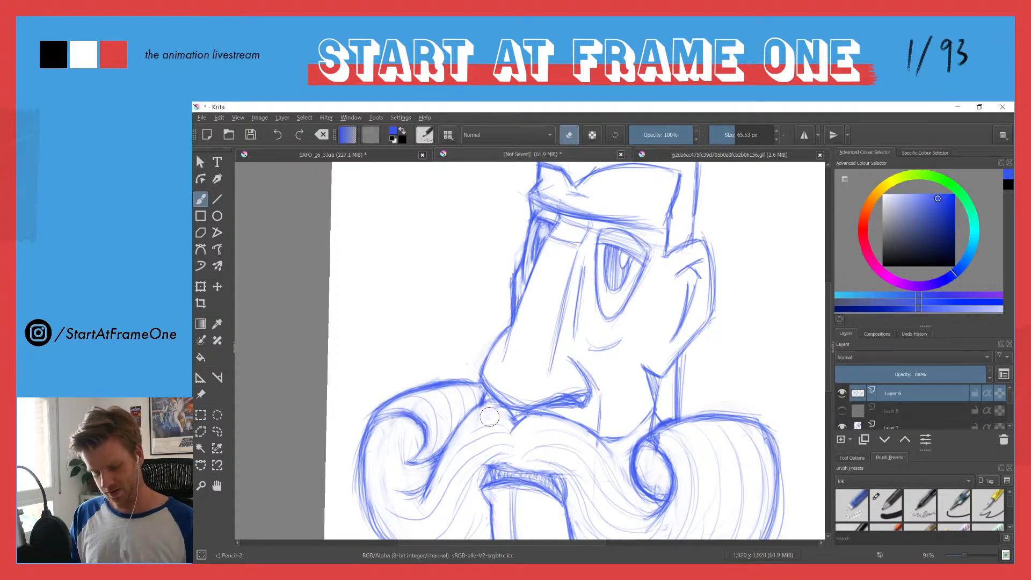
# Step: Refine the near-side moustache's upper edge and strands below the nostril, cleaning up the overlapping lines
pyautogui.moveTo(504, 337); pyautogui.dragTo(437, 460)
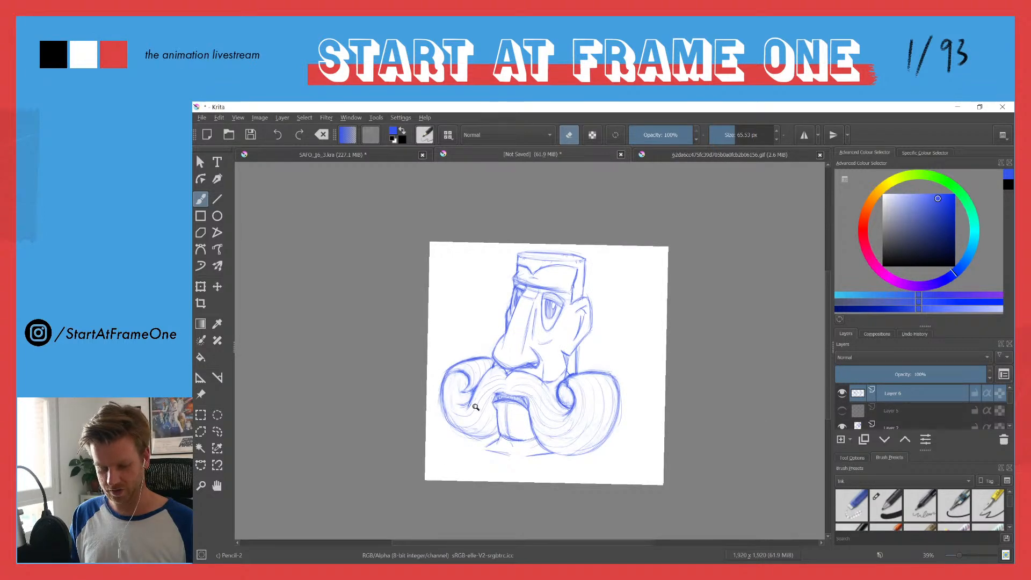
pyautogui.moveTo(475, 409); pyautogui.dragTo(503, 331)
pyautogui.press('e')
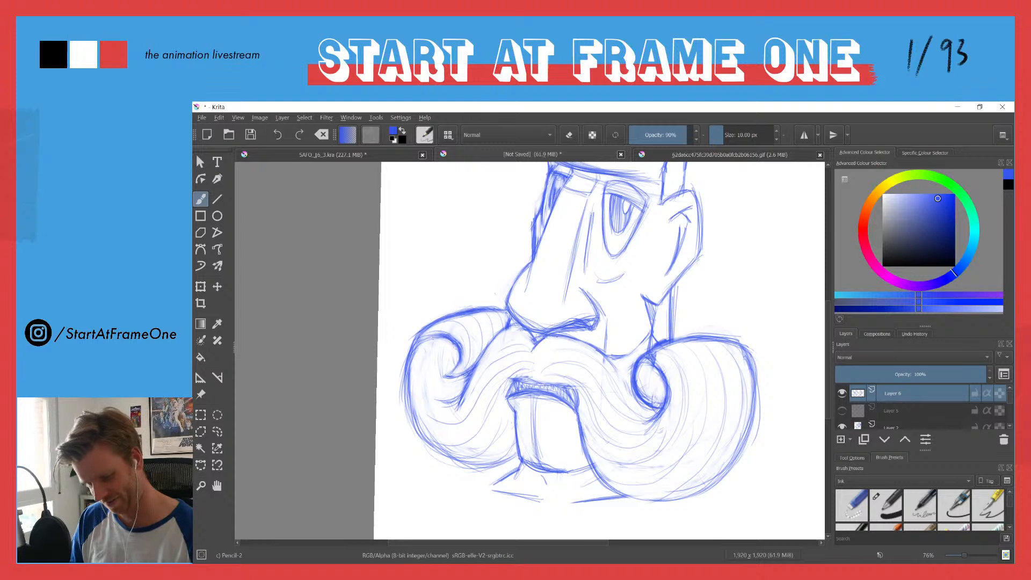
pyautogui.moveTo(561, 333)
pyautogui.mouseDown()
pyautogui.moveTo(601, 346)
pyautogui.moveTo(588, 355)
pyautogui.moveTo(591, 372)
pyautogui.mouseUp()
pyautogui.moveTo(555, 332)
pyautogui.mouseDown()
pyautogui.moveTo(585, 330)
pyautogui.moveTo(597, 345)
pyautogui.moveTo(562, 341)
pyautogui.moveTo(593, 347)
pyautogui.moveTo(608, 369)
pyautogui.moveTo(537, 353)
pyautogui.moveTo(583, 344)
pyautogui.moveTo(570, 351)
pyautogui.moveTo(599, 369)
pyautogui.mouseUp()
pyautogui.press('e')
pyautogui.press('e')
pyautogui.moveTo(540, 352)
pyautogui.mouseDown()
pyautogui.moveTo(572, 342)
pyautogui.moveTo(607, 360)
pyautogui.mouseUp()
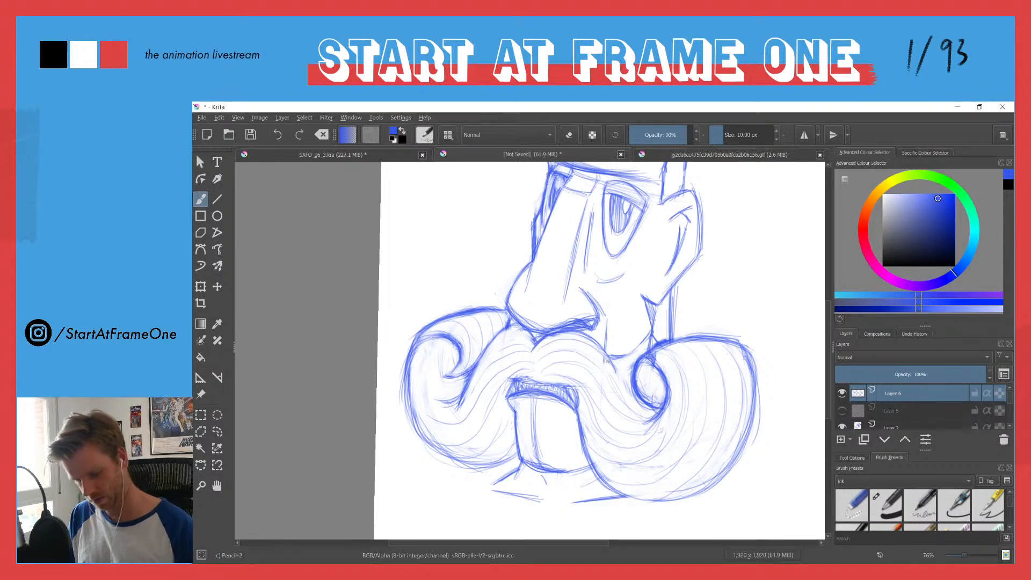
pyautogui.moveTo(467, 295)
pyautogui.mouseDown()
pyautogui.moveTo(476, 374)
pyautogui.moveTo(468, 353)
pyautogui.mouseUp()
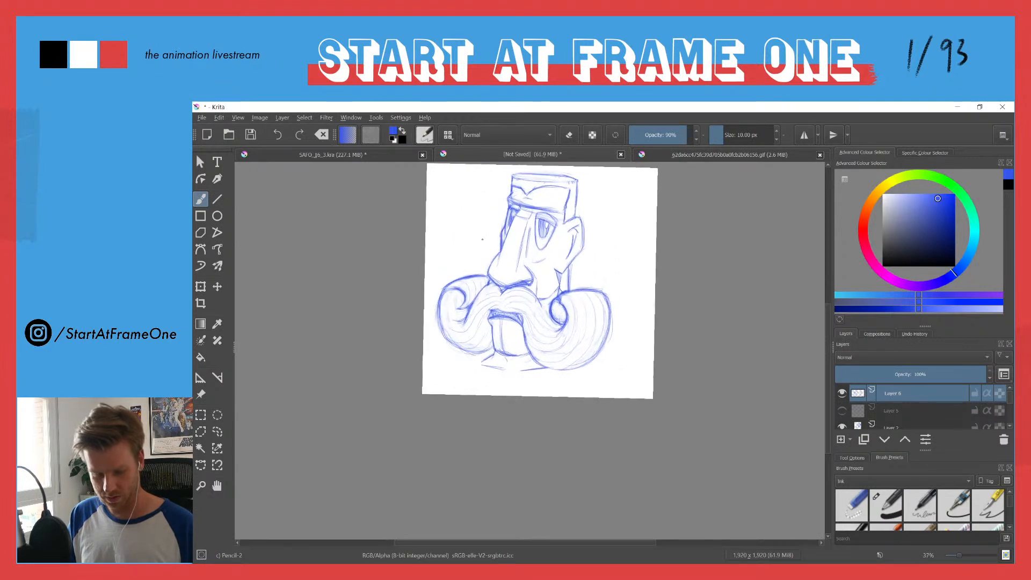
pyautogui.moveTo(481, 243); pyautogui.dragTo(480, 385)
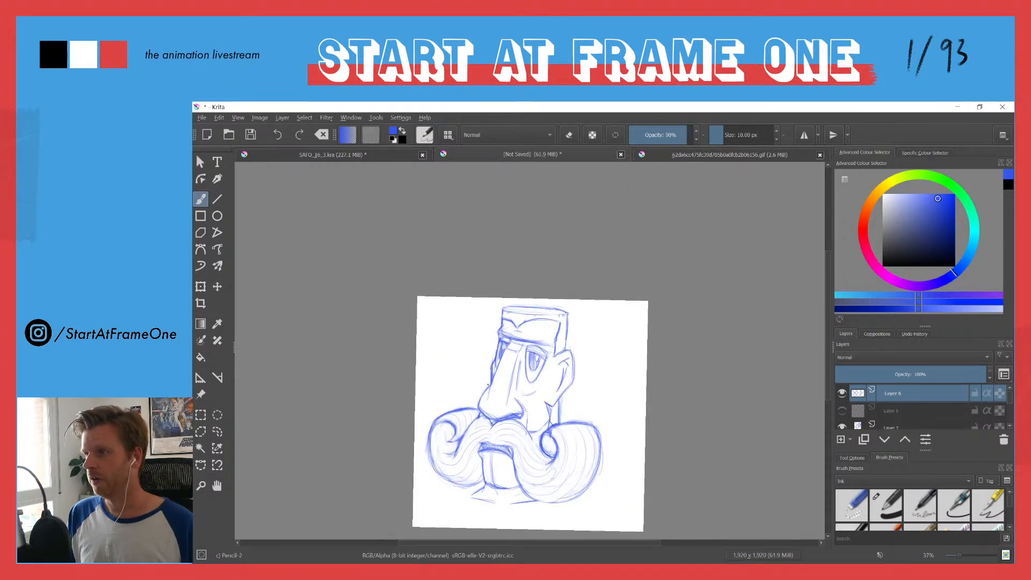
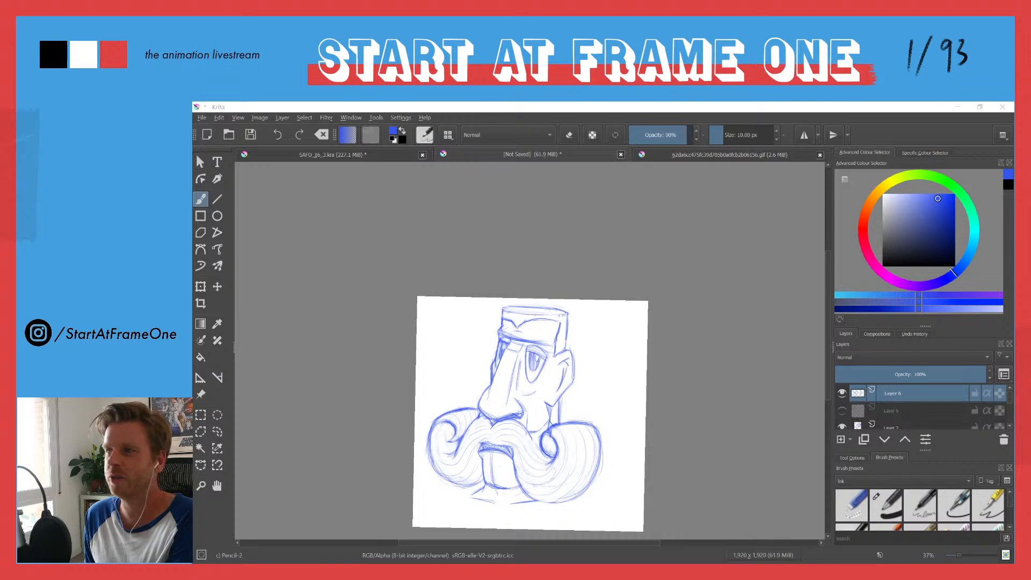
# Step: Bring the "Crazy Haircut of the Cholombians" photo page over the canvas to examine the haircut, and move it away again
pyautogui.moveTo(805, 102); pyautogui.dragTo(568, 111)
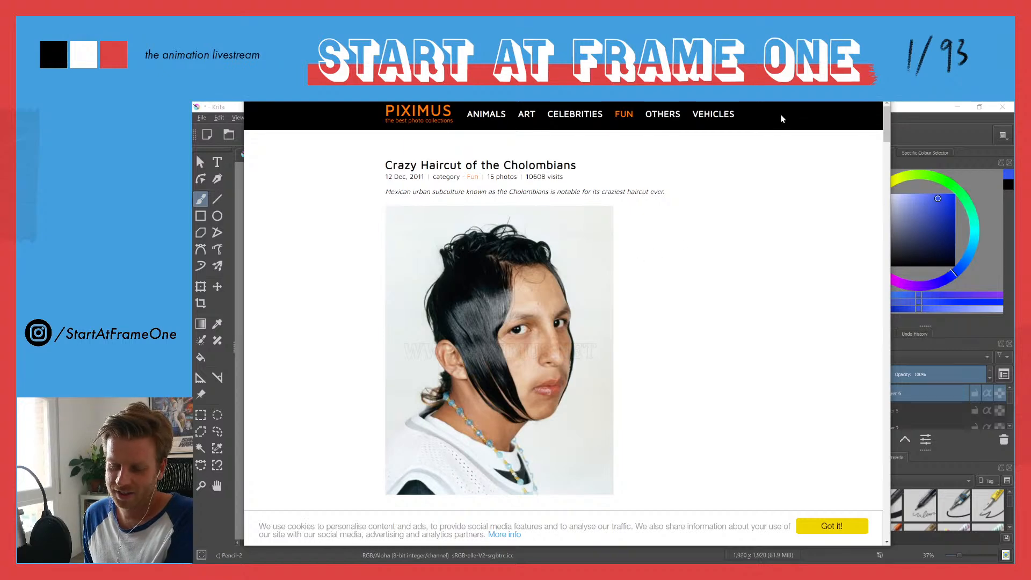
pyautogui.moveTo(567, 54); pyautogui.dragTo(625, 0)
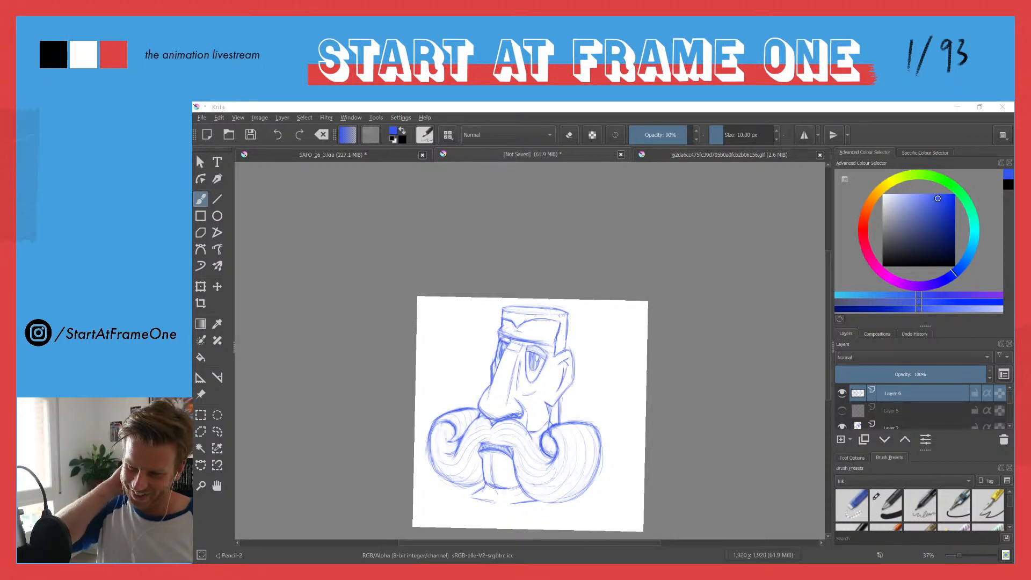
pyautogui.click(440, 108)
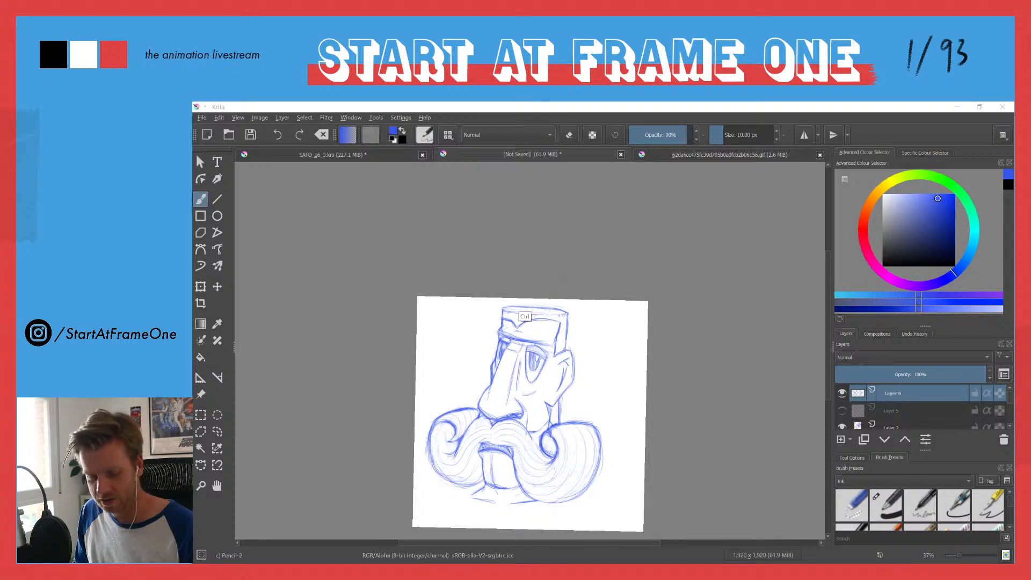
# Step: Widen the layer list, move the moustache layer directly above Layer 2, and merge the two layers
pyautogui.scroll(2, 516, 321)
pyautogui.moveTo(516, 321); pyautogui.dragTo(505, 261)
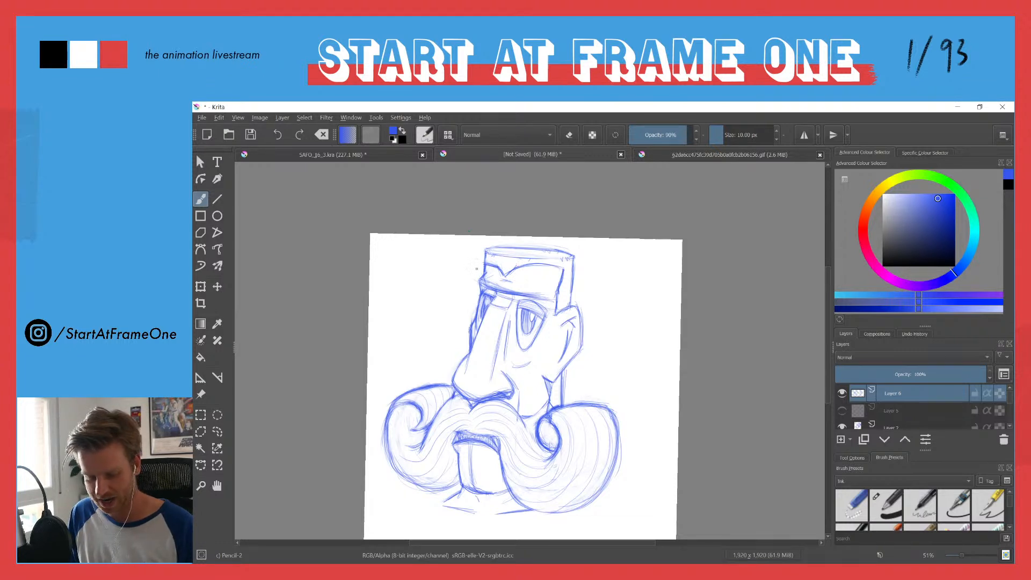
pyautogui.hotkey('ctrl', 't')
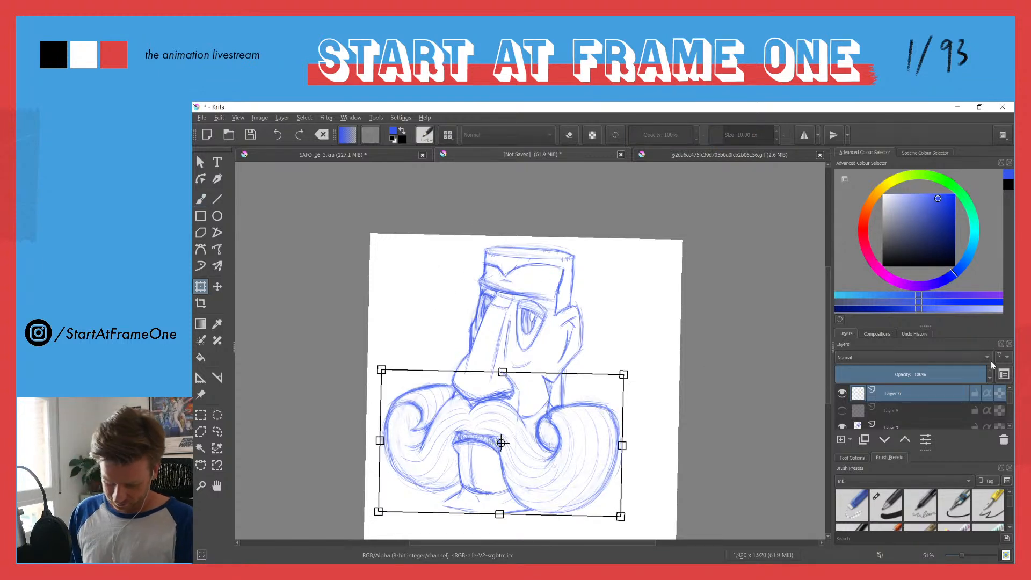
pyautogui.moveTo(828, 286); pyautogui.dragTo(757, 350)
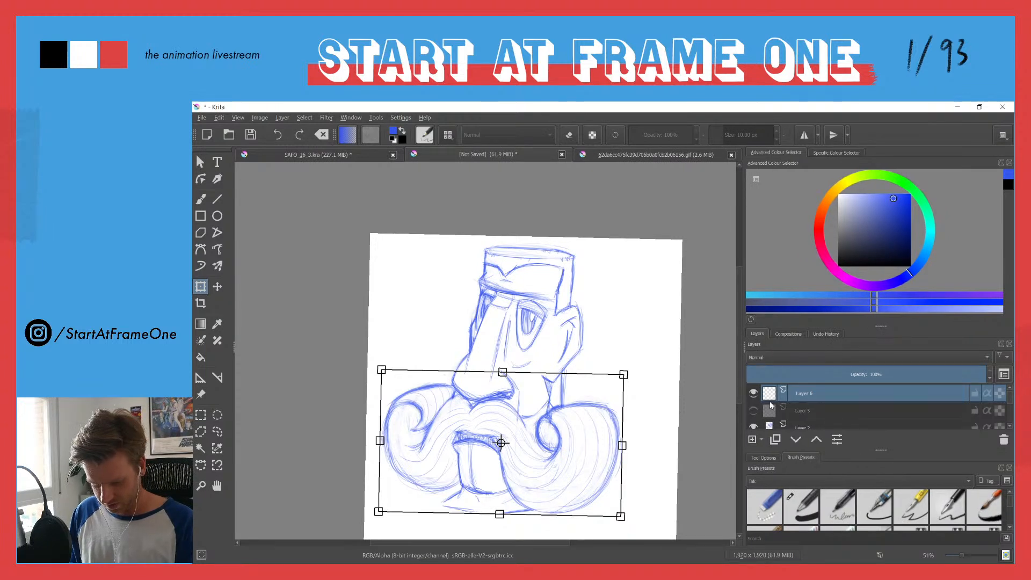
pyautogui.moveTo(804, 401); pyautogui.dragTo(798, 411)
pyautogui.keyDown('shift'); pyautogui.click(811, 421); pyautogui.keyUp('shift')
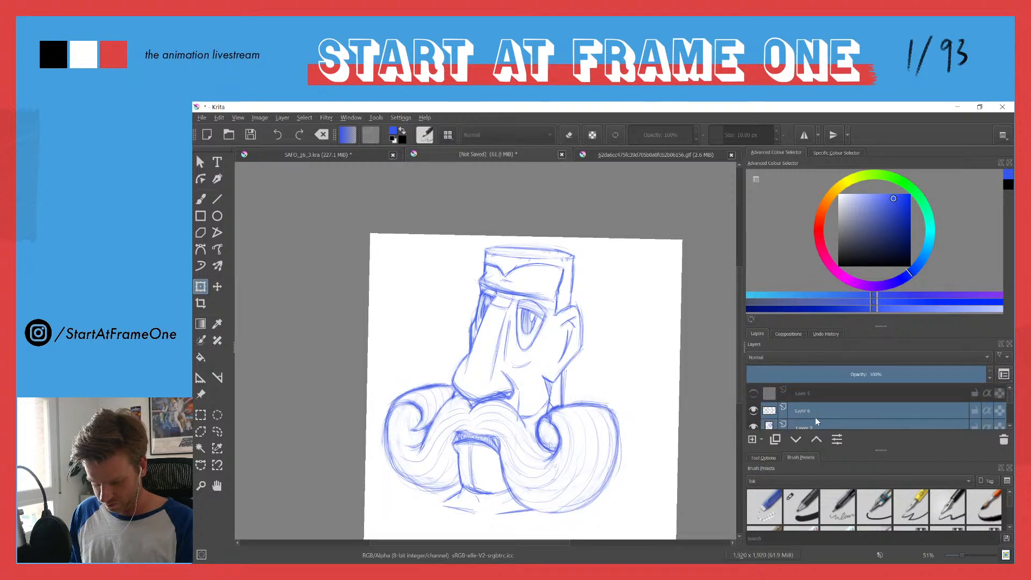
pyautogui.rightClick(806, 411)
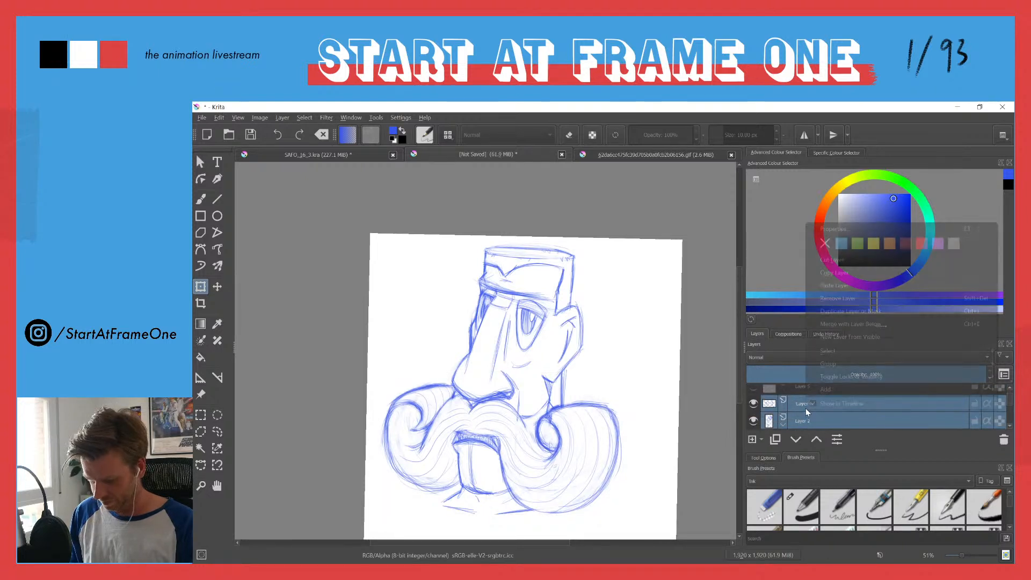
pyautogui.click(821, 324)
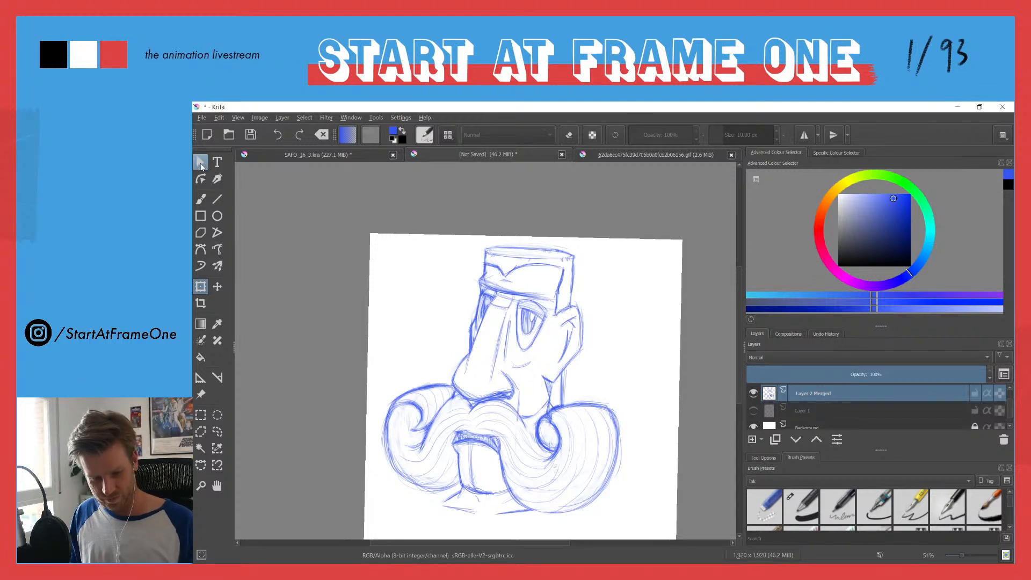
# Step: Scale the whole merged head drawing down to free space above it, and shift it slightly towards the far side
pyautogui.click(478, 317)
pyautogui.moveTo(385, 240); pyautogui.dragTo(428, 285)
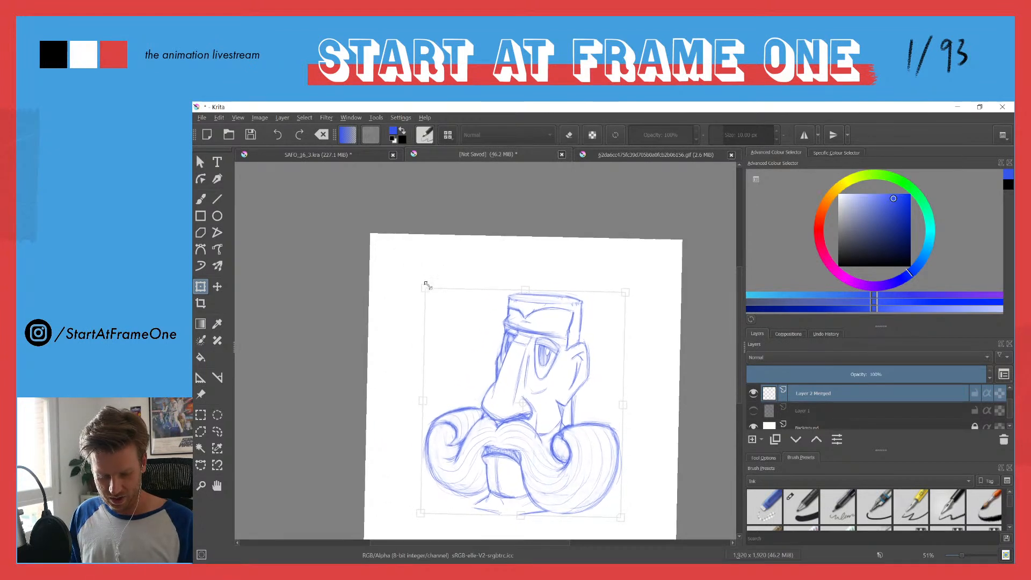
pyautogui.moveTo(503, 370); pyautogui.dragTo(478, 368)
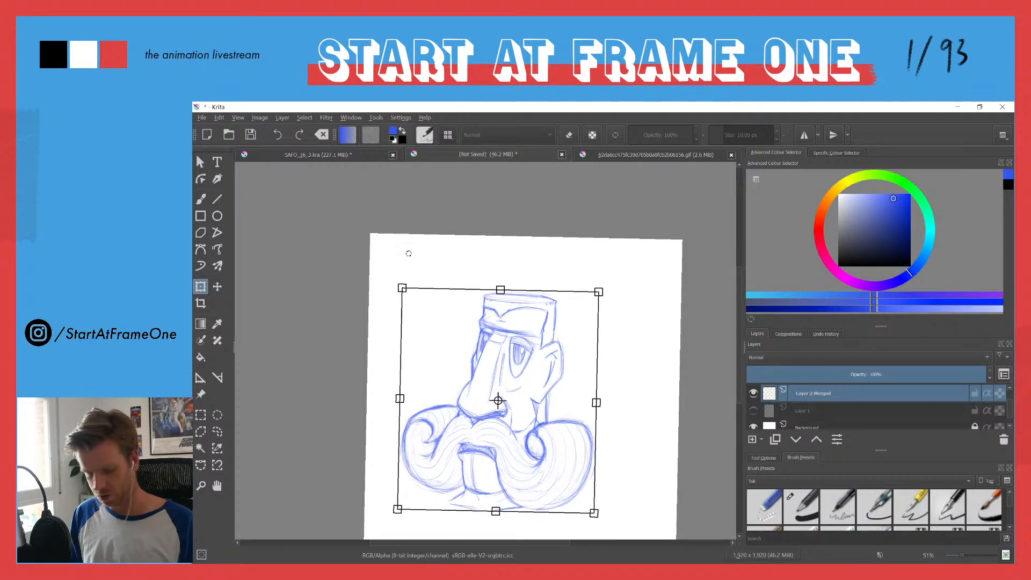
pyautogui.press('b')
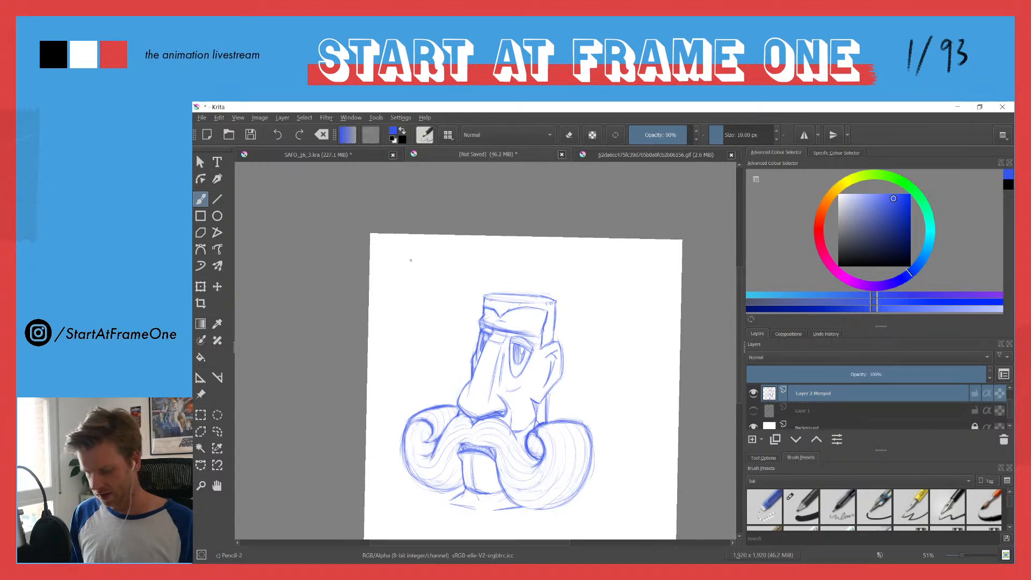
# Step: On a new paint layer above the head, sketch the curved lower edge of a bowl haircut across the forehead
pyautogui.moveTo(445, 291); pyautogui.dragTo(442, 214)
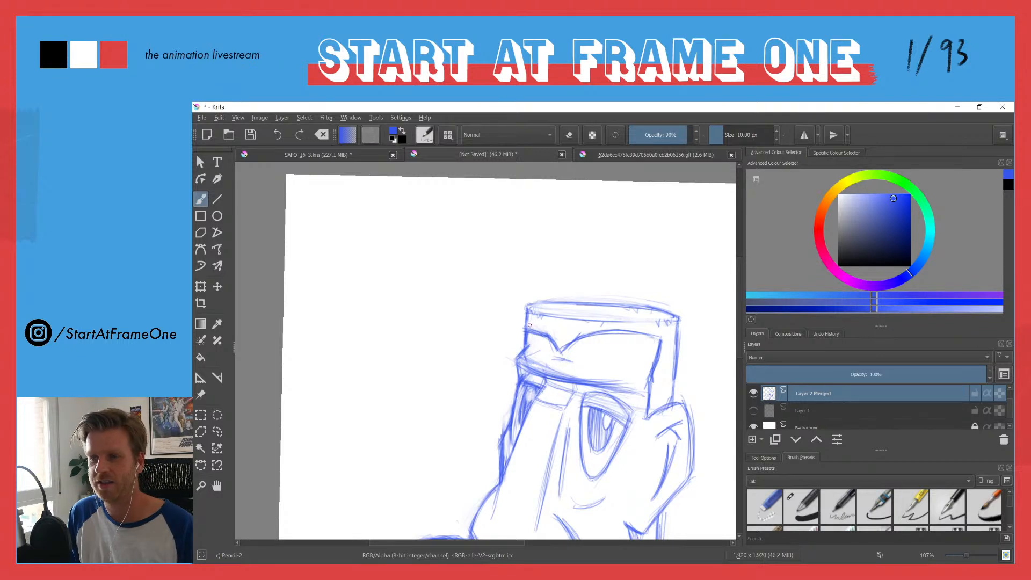
pyautogui.moveTo(527, 284); pyautogui.dragTo(523, 326)
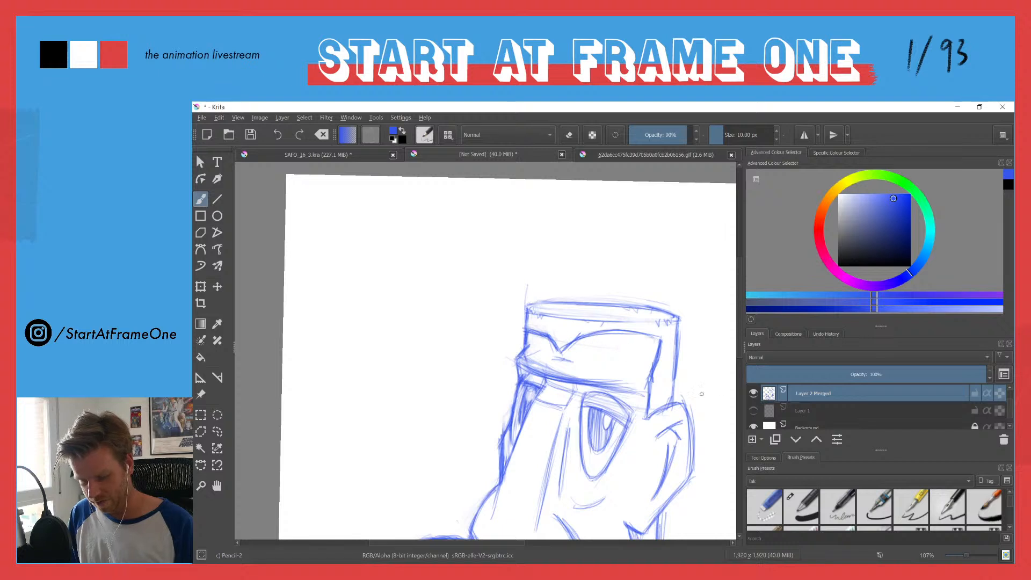
pyautogui.press('Insert')
pyautogui.moveTo(636, 349); pyautogui.dragTo(527, 343)
pyautogui.moveTo(599, 351); pyautogui.dragTo(528, 342)
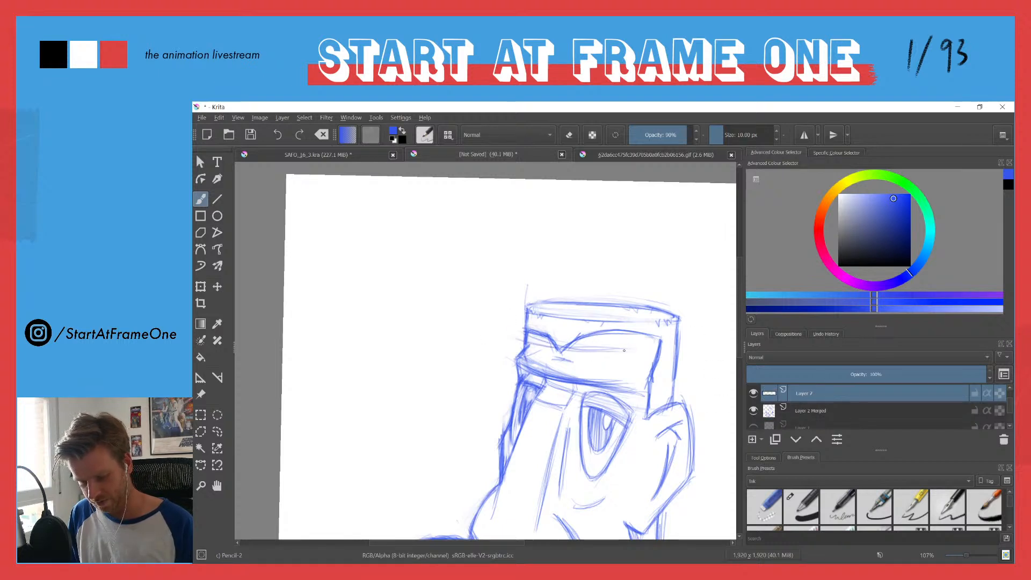
pyautogui.moveTo(611, 351)
pyautogui.mouseDown()
pyautogui.moveTo(526, 341)
pyautogui.moveTo(652, 344)
pyautogui.mouseUp()
pyautogui.moveTo(599, 353); pyautogui.dragTo(677, 337)
# Step: Sketch the haircut's far side and its rounded dome outline over the flat top of the head
pyautogui.moveTo(514, 337)
pyautogui.mouseDown()
pyautogui.moveTo(528, 281)
pyautogui.moveTo(539, 279)
pyautogui.mouseUp()
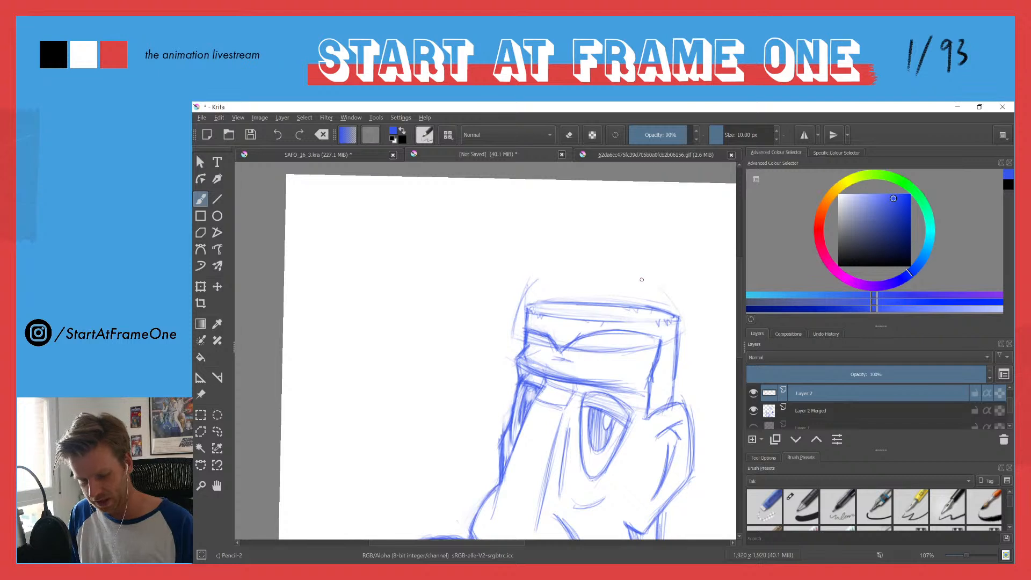
pyautogui.moveTo(531, 287); pyautogui.dragTo(549, 276)
pyautogui.moveTo(518, 306)
pyautogui.mouseDown()
pyautogui.moveTo(558, 271)
pyautogui.moveTo(662, 292)
pyautogui.mouseUp()
pyautogui.moveTo(553, 268)
pyautogui.mouseDown()
pyautogui.moveTo(654, 290)
pyautogui.moveTo(516, 301)
pyautogui.mouseUp()
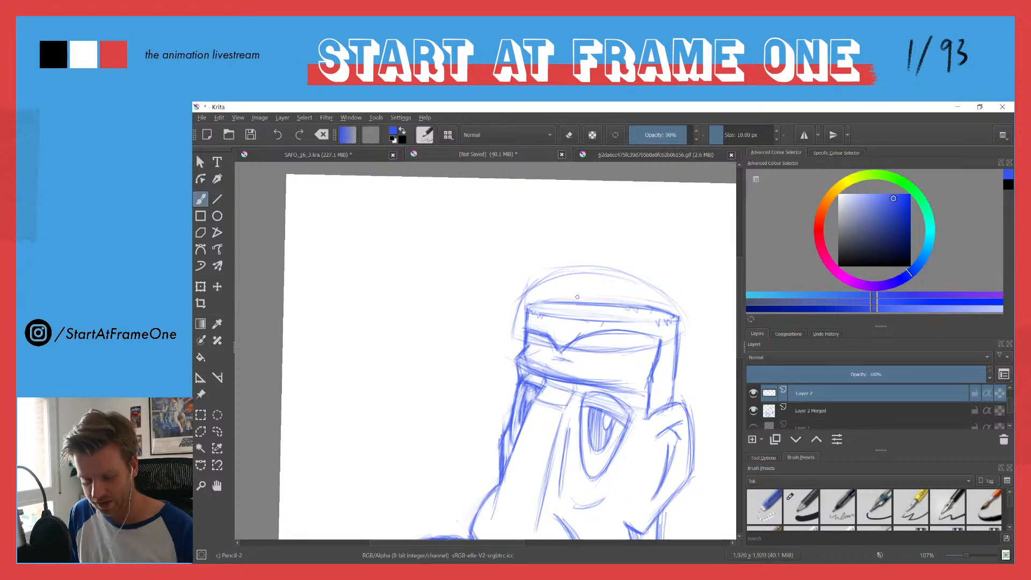
# Step: Draw hair strands fanning out from the crown down to the haircut's lower edge
pyautogui.moveTo(612, 277)
pyautogui.mouseDown()
pyautogui.moveTo(563, 317)
pyautogui.moveTo(553, 339)
pyautogui.moveTo(578, 318)
pyautogui.moveTo(575, 345)
pyautogui.moveTo(554, 303)
pyautogui.mouseUp()
pyautogui.moveTo(556, 303)
pyautogui.mouseDown()
pyautogui.moveTo(535, 330)
pyautogui.moveTo(545, 315)
pyautogui.mouseUp()
pyautogui.moveTo(579, 277)
pyautogui.mouseDown()
pyautogui.moveTo(517, 341)
pyautogui.moveTo(511, 320)
pyautogui.mouseUp()
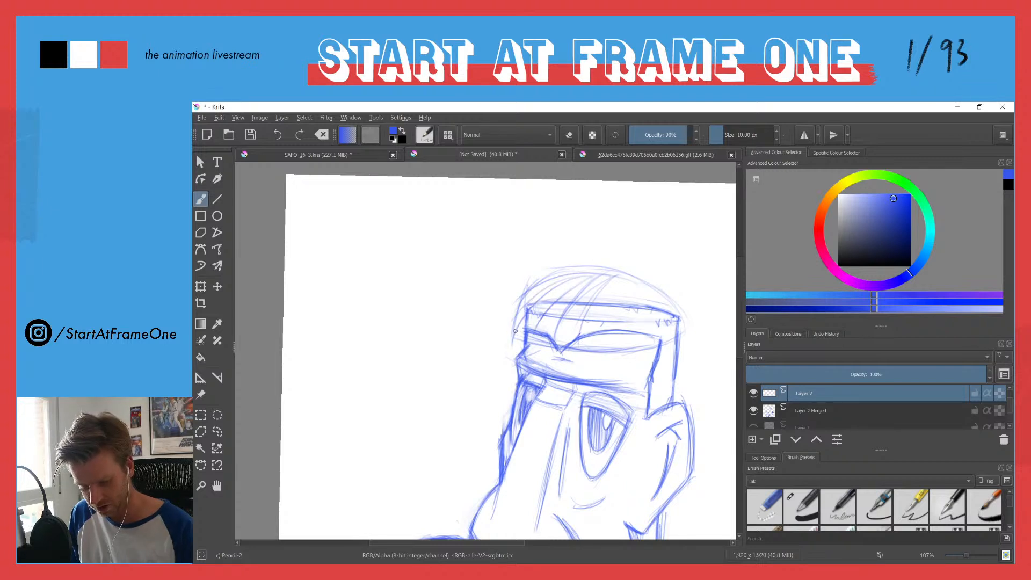
pyautogui.moveTo(613, 277); pyautogui.dragTo(603, 304)
pyautogui.moveTo(616, 277); pyautogui.dragTo(611, 347)
pyautogui.moveTo(614, 281)
pyautogui.mouseDown()
pyautogui.moveTo(630, 339)
pyautogui.moveTo(676, 335)
pyautogui.moveTo(673, 313)
pyautogui.mouseUp()
pyautogui.moveTo(611, 276); pyautogui.dragTo(553, 337)
pyautogui.moveTo(583, 284)
pyautogui.mouseDown()
pyautogui.moveTo(542, 335)
pyautogui.moveTo(526, 325)
pyautogui.mouseUp()
pyautogui.moveTo(594, 277)
pyautogui.mouseDown()
pyautogui.moveTo(510, 310)
pyautogui.moveTo(521, 298)
pyautogui.moveTo(507, 338)
pyautogui.moveTo(613, 346)
pyautogui.moveTo(559, 350)
pyautogui.mouseUp()
# Step: Darken the haircut's curved lower edge across the forehead, and reinforce the dome outline over the crown
pyautogui.moveTo(675, 334)
pyautogui.mouseDown()
pyautogui.moveTo(616, 358)
pyautogui.moveTo(572, 353)
pyautogui.mouseUp()
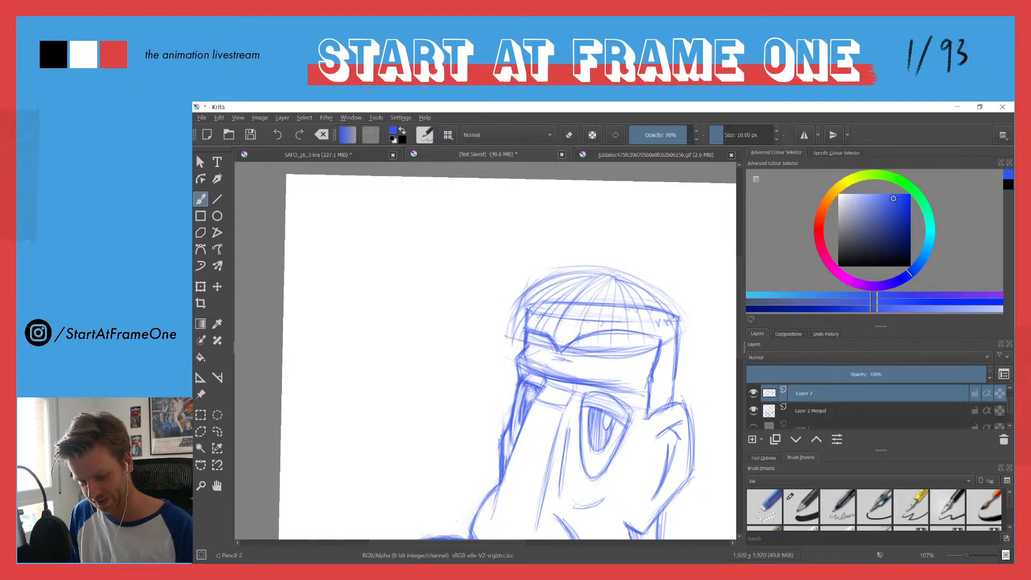
pyautogui.moveTo(666, 337)
pyautogui.mouseDown()
pyautogui.moveTo(570, 353)
pyautogui.moveTo(521, 340)
pyautogui.mouseUp()
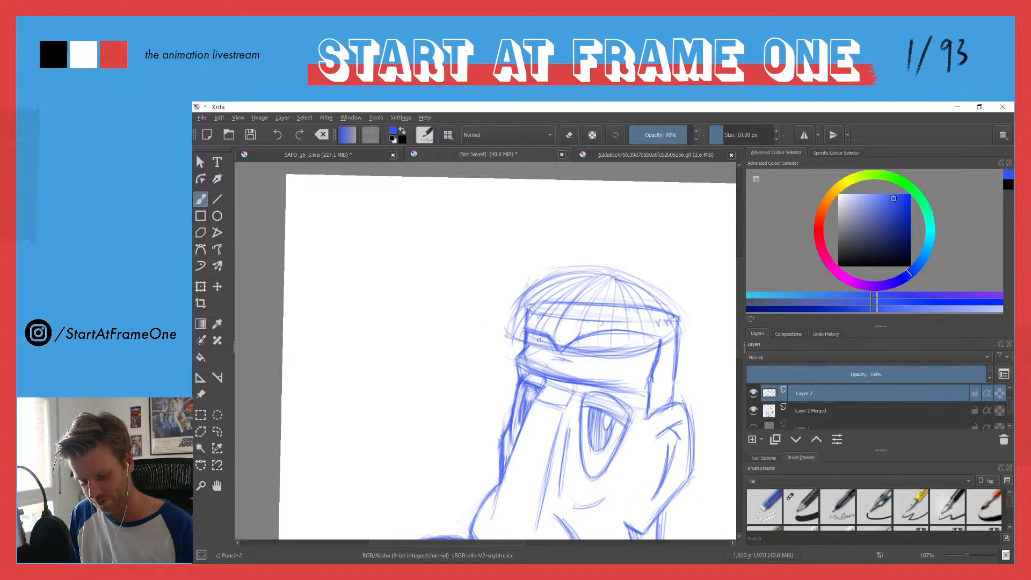
pyautogui.moveTo(646, 347); pyautogui.dragTo(592, 355)
pyautogui.moveTo(506, 326); pyautogui.dragTo(523, 341)
pyautogui.moveTo(675, 336)
pyautogui.mouseDown()
pyautogui.moveTo(610, 348)
pyautogui.moveTo(650, 347)
pyautogui.moveTo(505, 332)
pyautogui.moveTo(512, 337)
pyautogui.moveTo(504, 325)
pyautogui.moveTo(577, 344)
pyautogui.moveTo(512, 335)
pyautogui.moveTo(515, 322)
pyautogui.moveTo(510, 336)
pyautogui.moveTo(525, 297)
pyautogui.moveTo(504, 334)
pyautogui.mouseUp()
pyautogui.moveTo(537, 293)
pyautogui.mouseDown()
pyautogui.moveTo(611, 274)
pyautogui.moveTo(556, 275)
pyautogui.moveTo(674, 313)
pyautogui.mouseUp()
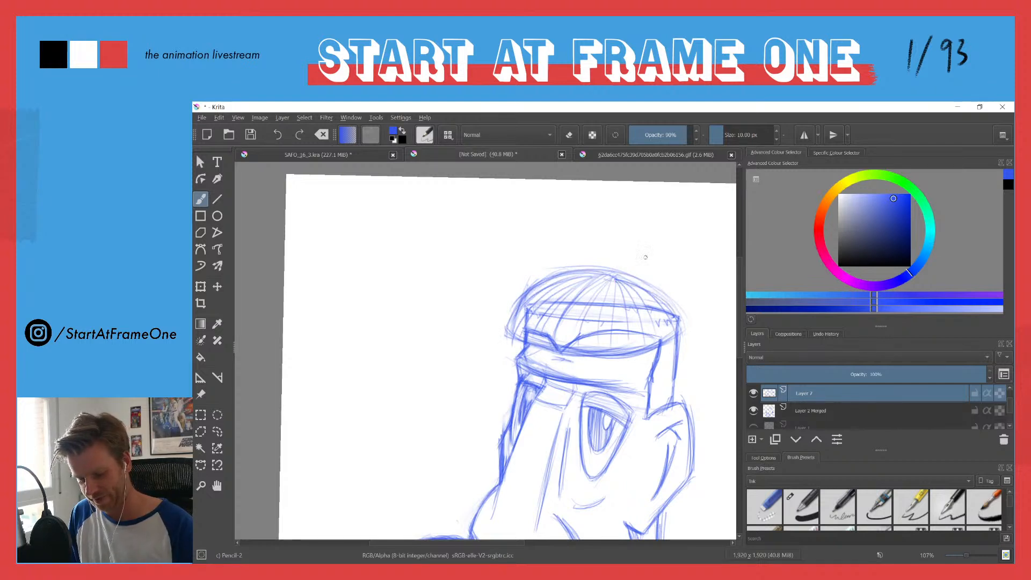
pyautogui.moveTo(522, 309)
pyautogui.mouseDown()
pyautogui.moveTo(595, 273)
pyautogui.moveTo(672, 315)
pyautogui.mouseUp()
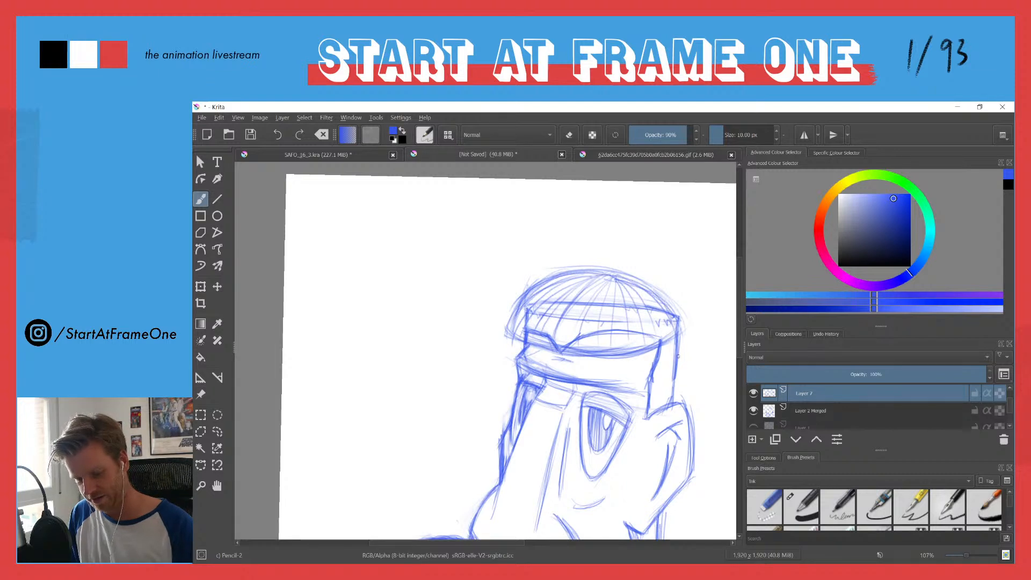
pyautogui.click(771, 412)
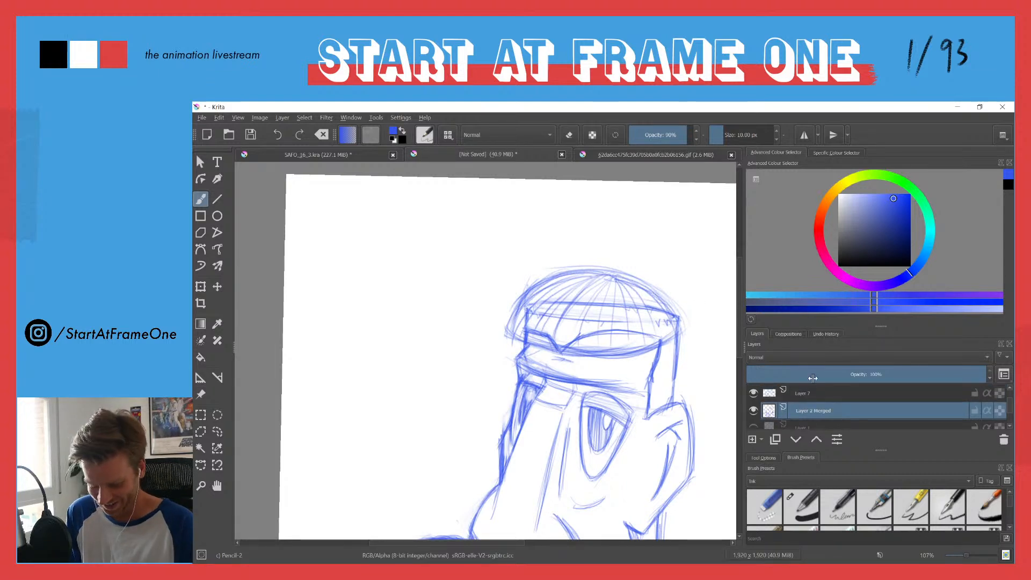
pyautogui.click(761, 441)
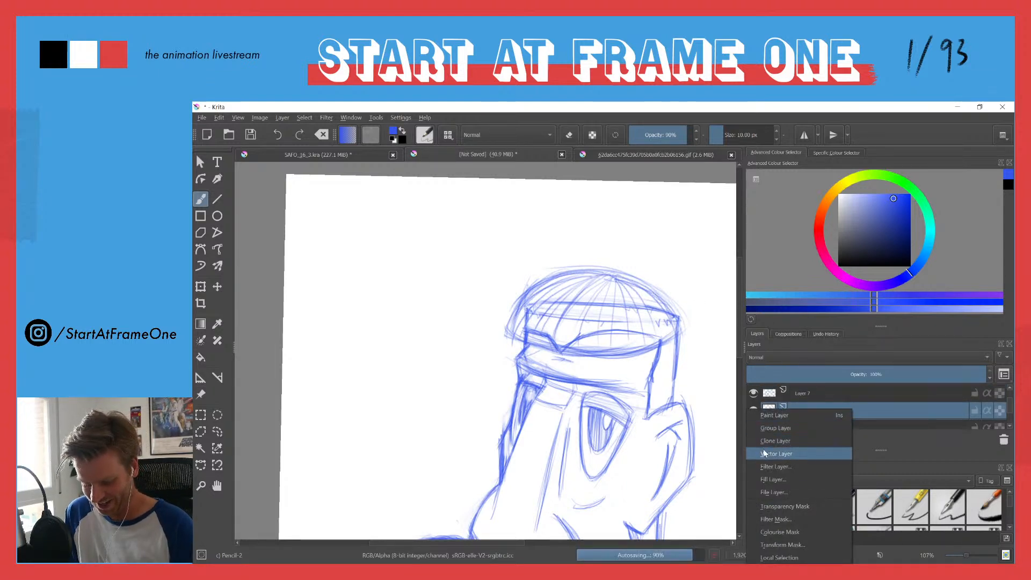
pyautogui.click(766, 451)
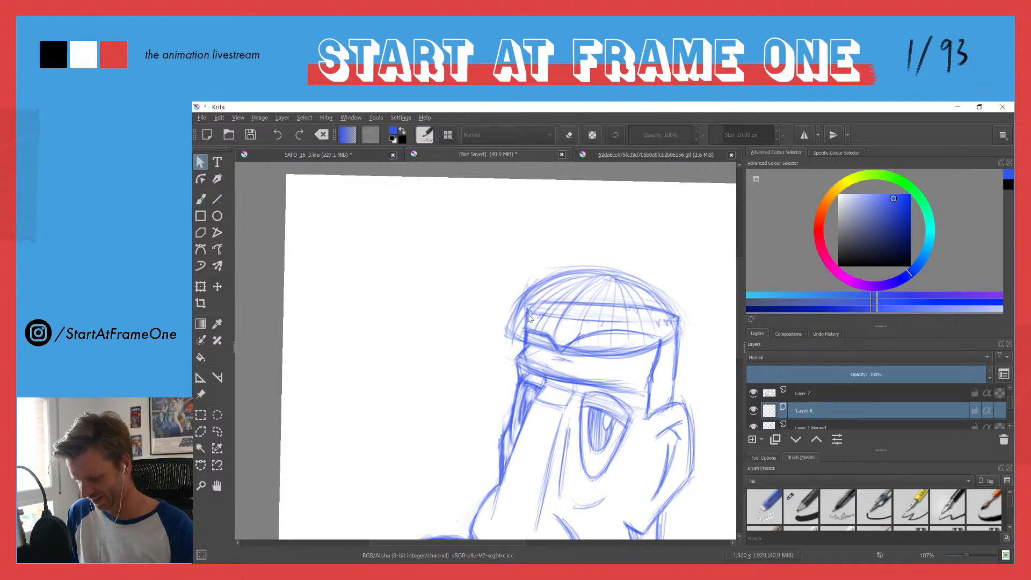
pyautogui.hotkey('ctrl', 'z')
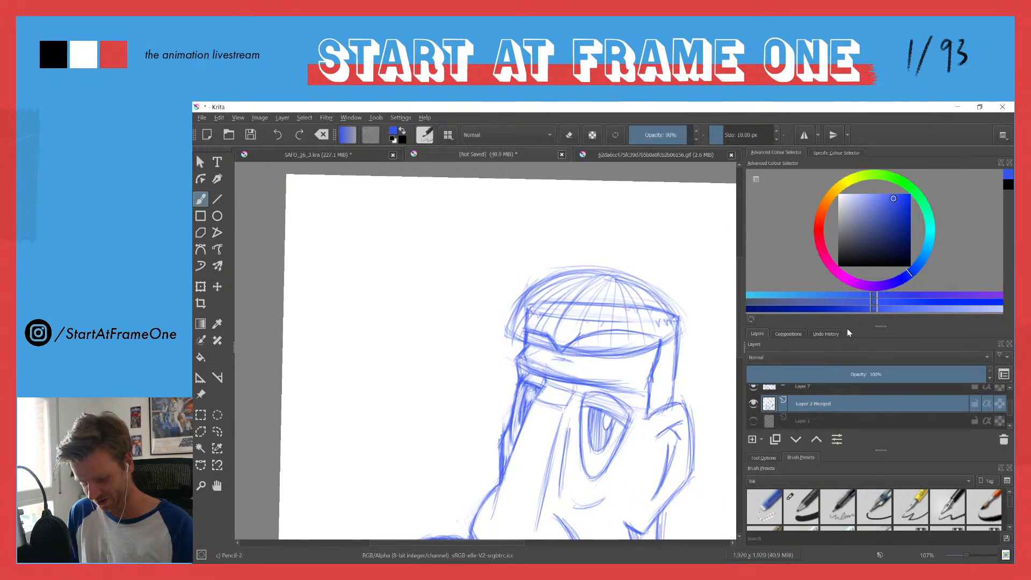
# Step: Add a transparency mask to the merged head layer, and mask out the old head lines inside a freehand selection of the haircut
pyautogui.click(761, 439)
pyautogui.click(767, 504)
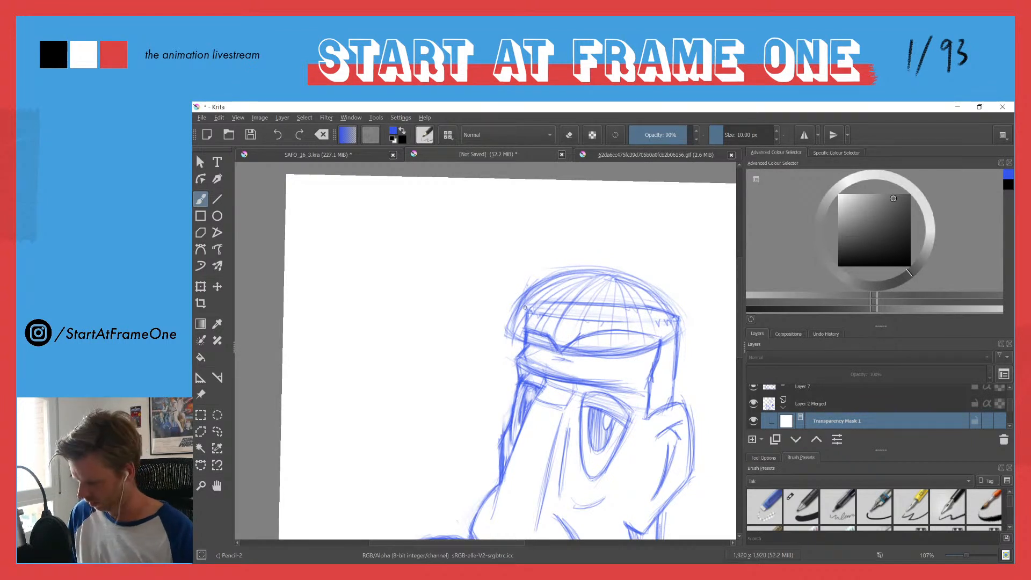
pyautogui.press('l')
pyautogui.moveTo(536, 297)
pyautogui.mouseDown()
pyautogui.moveTo(514, 328)
pyautogui.moveTo(546, 347)
pyautogui.moveTo(621, 353)
pyautogui.moveTo(674, 331)
pyautogui.moveTo(660, 303)
pyautogui.moveTo(633, 291)
pyautogui.moveTo(581, 277)
pyautogui.moveTo(535, 296)
pyautogui.mouseUp()
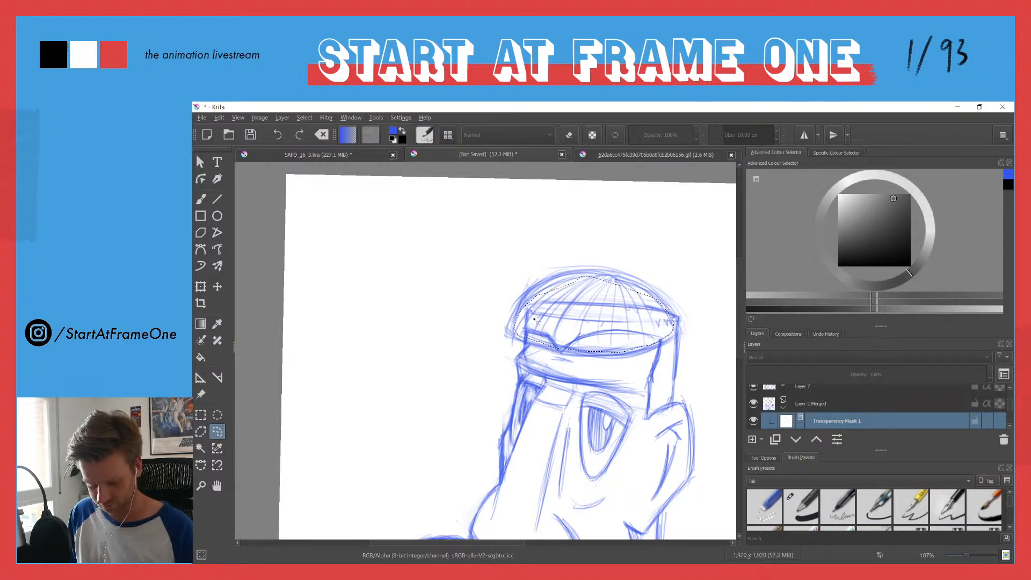
pyautogui.press('Delete')
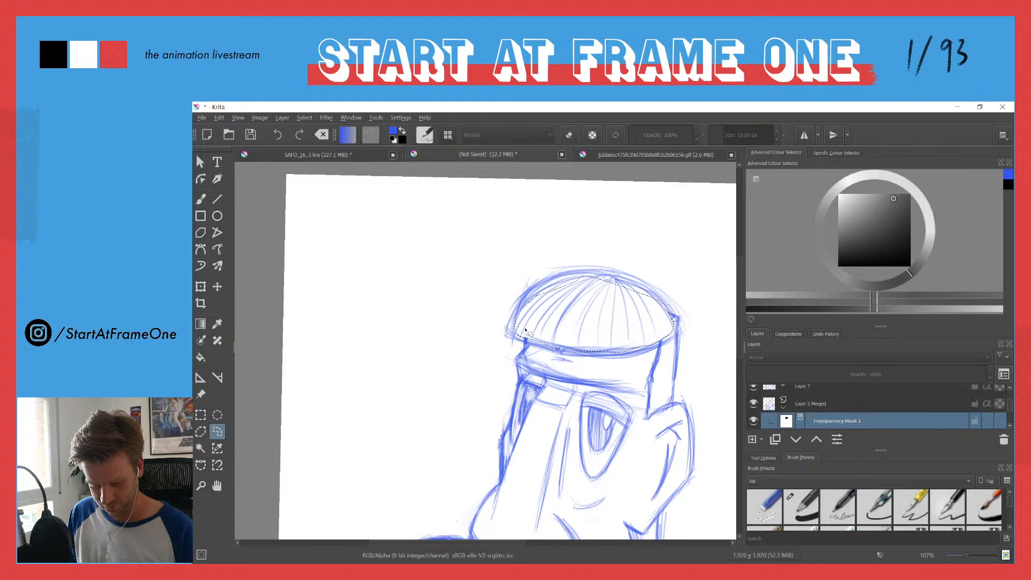
pyautogui.hotkey('ctrl', 'shift', 'a')
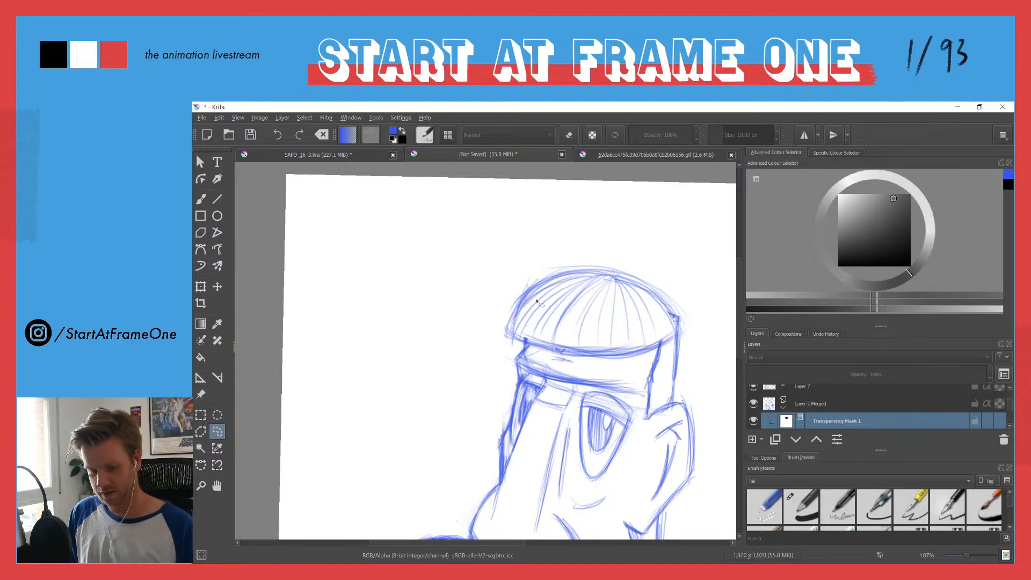
# Step: Strengthen the haircut's dome outline, lower edge and both side corners on the hair layer, and select the merged head layer
pyautogui.moveTo(543, 297); pyautogui.dragTo(500, 246)
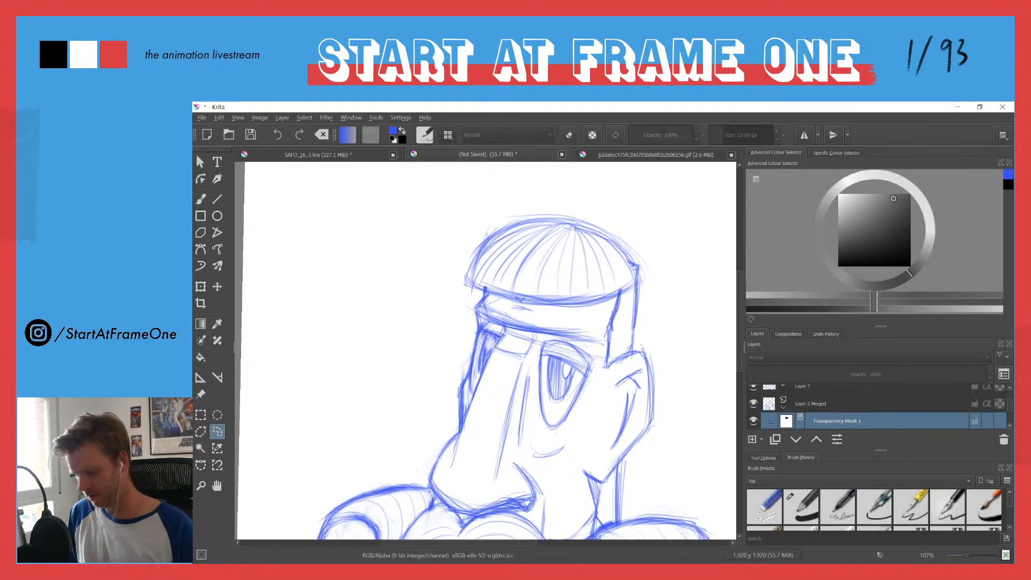
pyautogui.press('b')
pyautogui.click(801, 388)
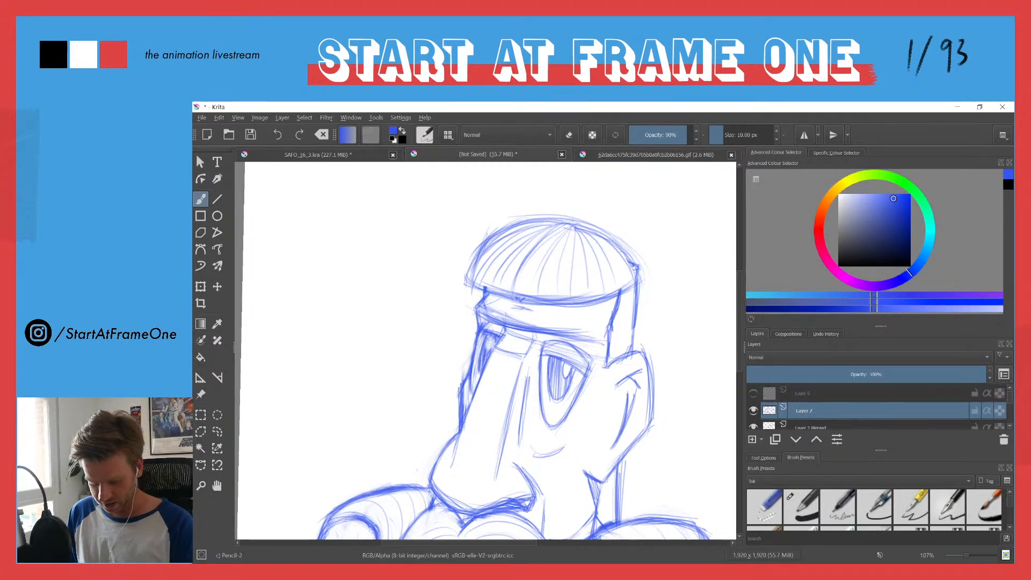
pyautogui.moveTo(570, 221)
pyautogui.mouseDown()
pyautogui.moveTo(648, 270)
pyautogui.moveTo(590, 227)
pyautogui.moveTo(649, 274)
pyautogui.mouseUp()
pyautogui.moveTo(561, 220); pyautogui.dragTo(646, 266)
pyautogui.moveTo(601, 230)
pyautogui.mouseDown()
pyautogui.moveTo(643, 271)
pyautogui.moveTo(622, 296)
pyautogui.moveTo(575, 306)
pyautogui.mouseUp()
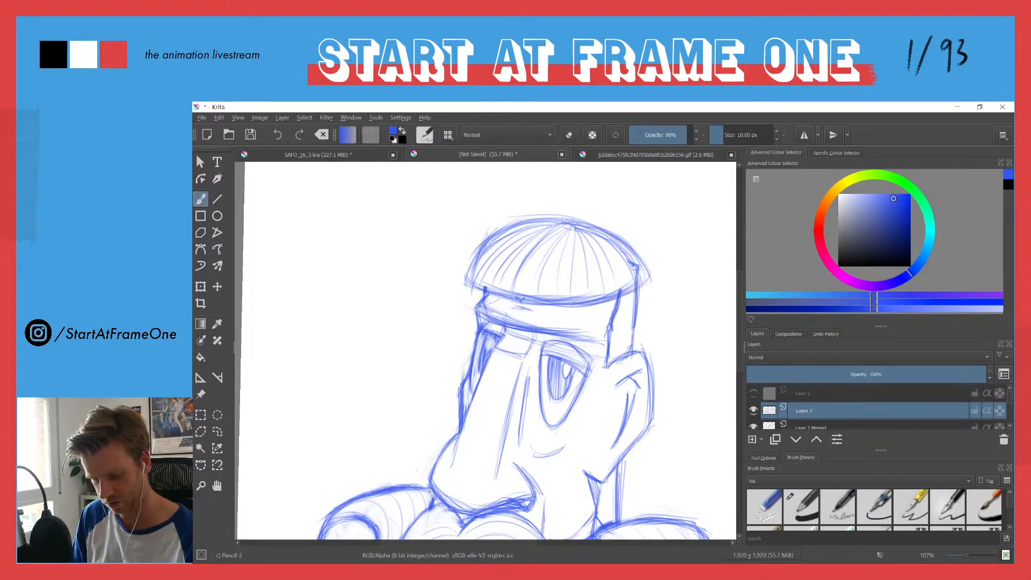
pyautogui.moveTo(646, 280); pyautogui.dragTo(571, 305)
pyautogui.moveTo(466, 275); pyautogui.dragTo(482, 287)
pyautogui.moveTo(482, 243); pyautogui.dragTo(466, 280)
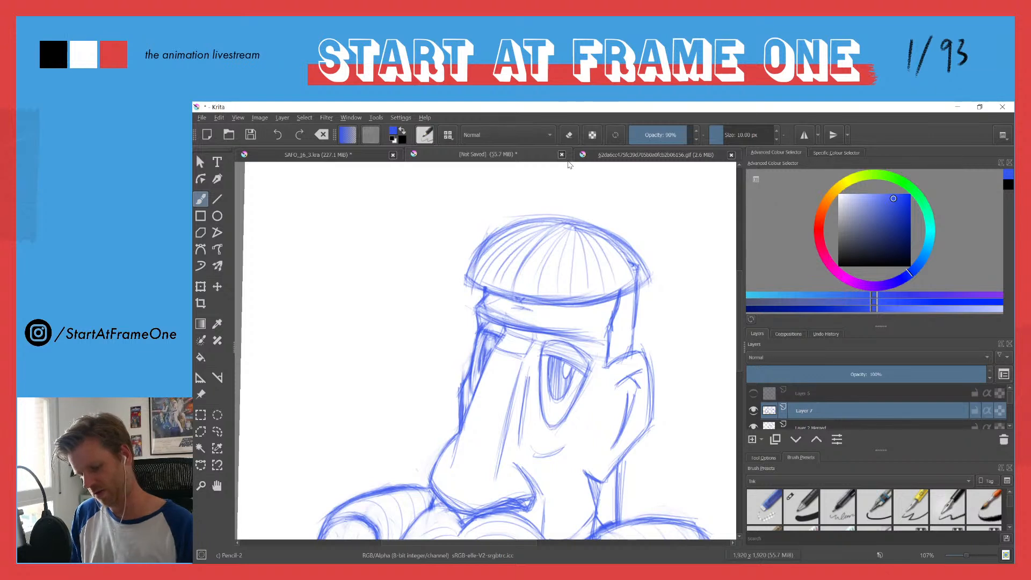
pyautogui.click(807, 425)
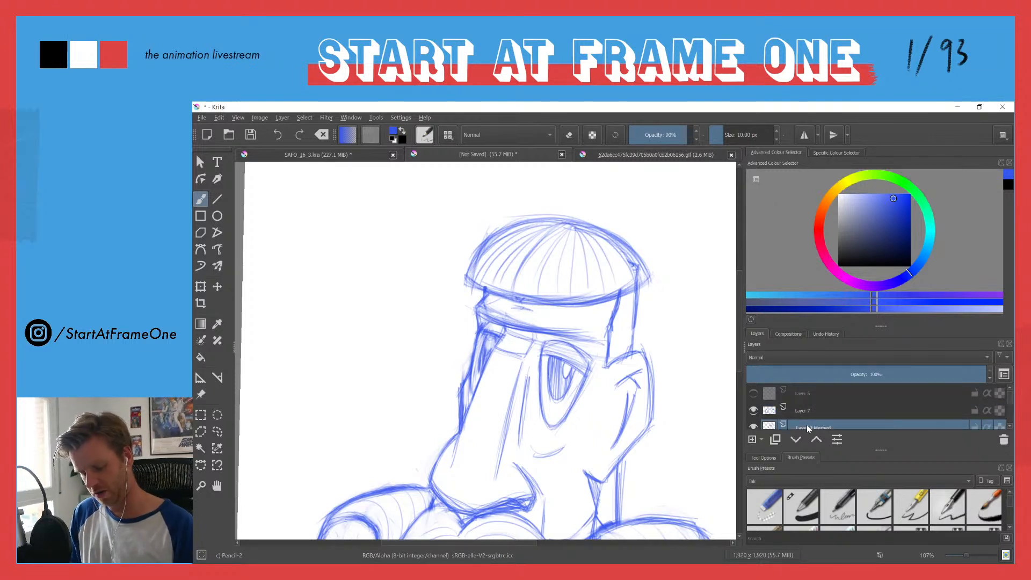
# Step: Clean up the old head lines around the haircut's edge by painting on the merged head layer's transparency mask
pyautogui.click(785, 424)
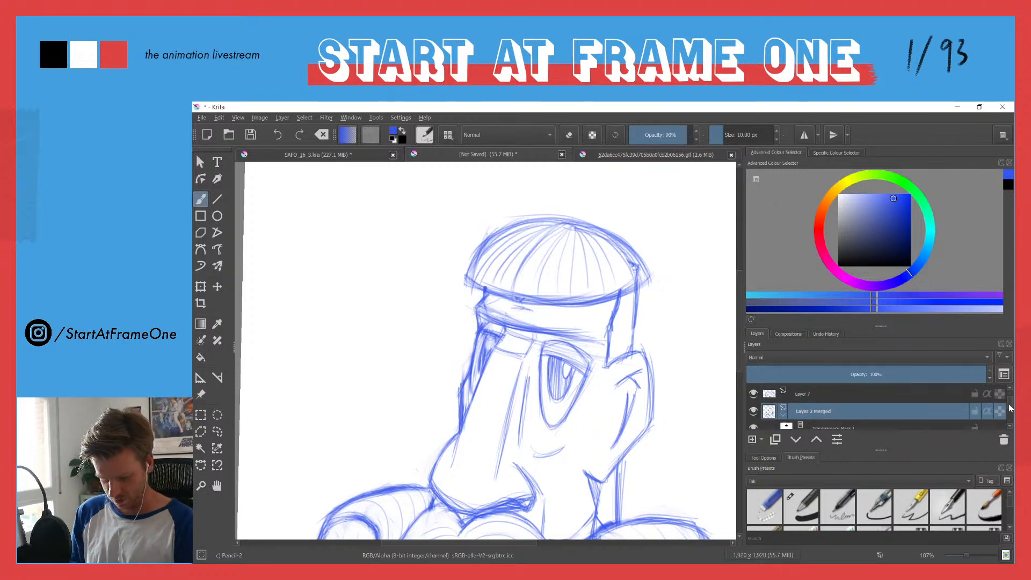
pyautogui.click(787, 423)
pyautogui.press('e')
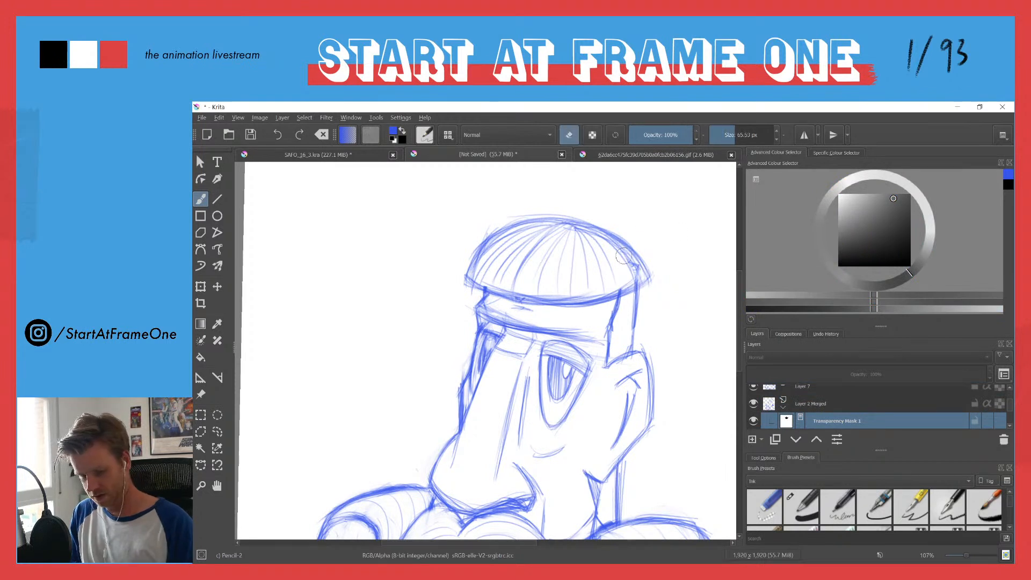
pyautogui.press('e')
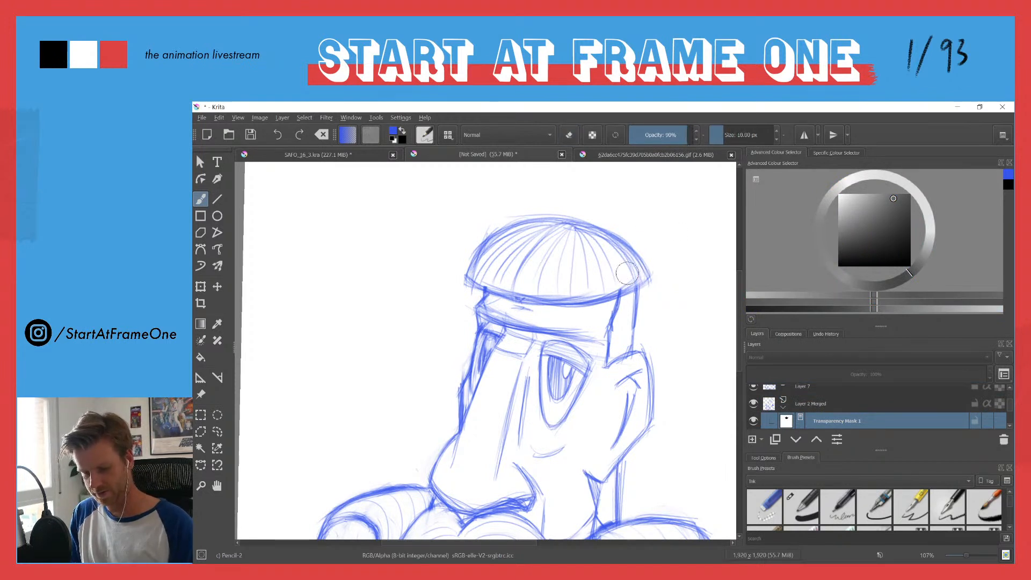
pyautogui.moveTo(611, 227); pyautogui.dragTo(603, 268)
pyautogui.moveTo(506, 218); pyautogui.dragTo(566, 217)
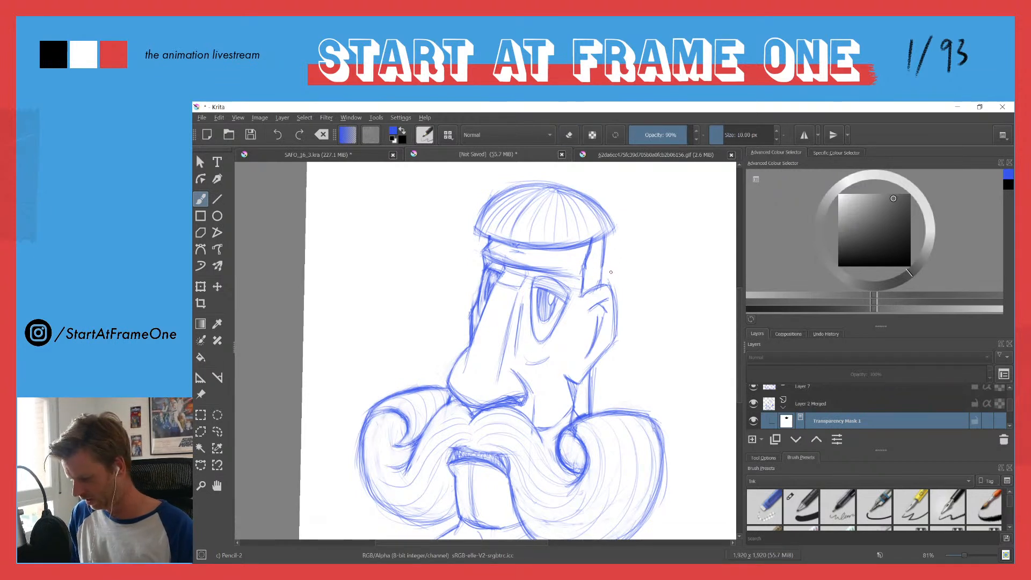
# Step: On the hair layer, draw long wavy hair falling behind the ear down to the moustache, with flicked curly ends
pyautogui.click(770, 393)
pyautogui.scroll(1, 769, 403)
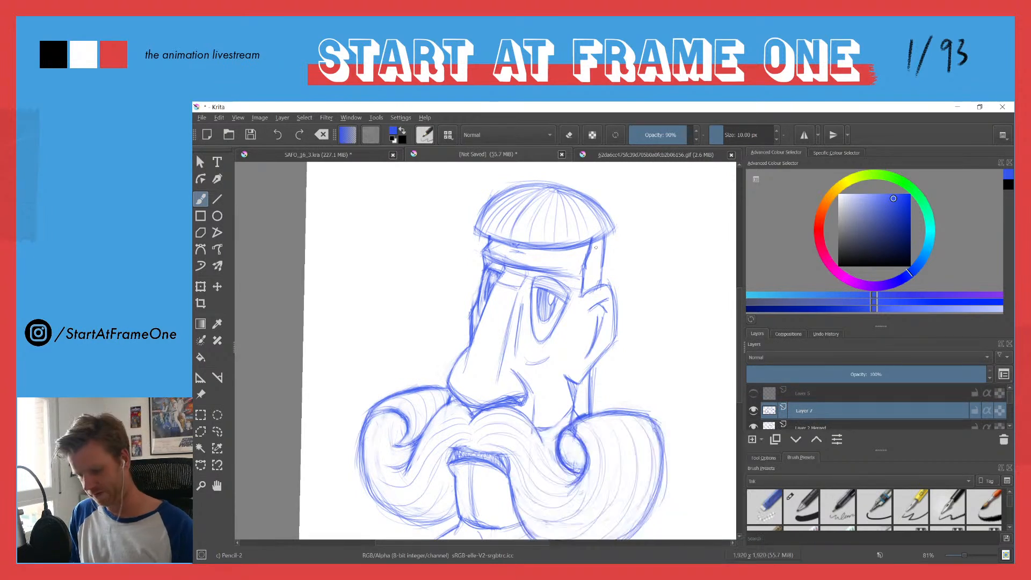
pyautogui.moveTo(608, 238); pyautogui.dragTo(615, 269)
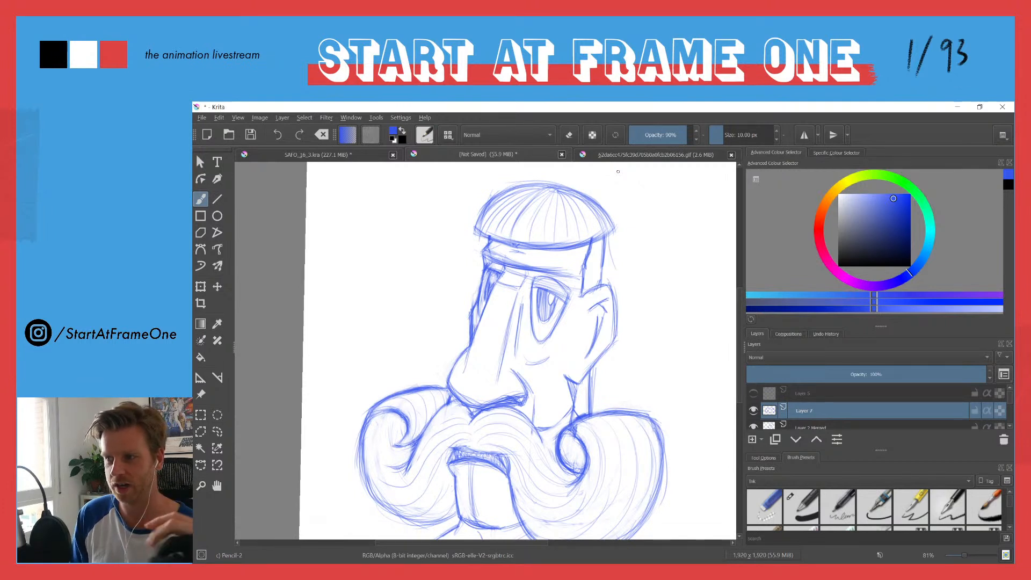
pyautogui.moveTo(613, 230); pyautogui.dragTo(609, 276)
pyautogui.moveTo(609, 232); pyautogui.dragTo(630, 321)
pyautogui.moveTo(609, 254)
pyautogui.mouseDown()
pyautogui.moveTo(631, 371)
pyautogui.moveTo(650, 376)
pyautogui.mouseUp()
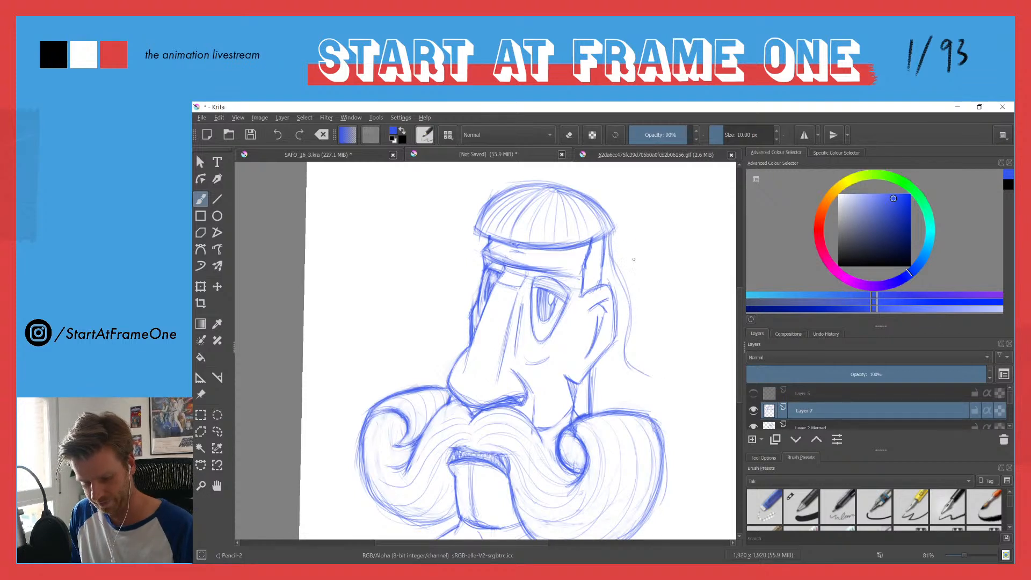
pyautogui.moveTo(627, 339)
pyautogui.mouseDown()
pyautogui.moveTo(647, 367)
pyautogui.moveTo(684, 350)
pyautogui.moveTo(676, 350)
pyautogui.mouseUp()
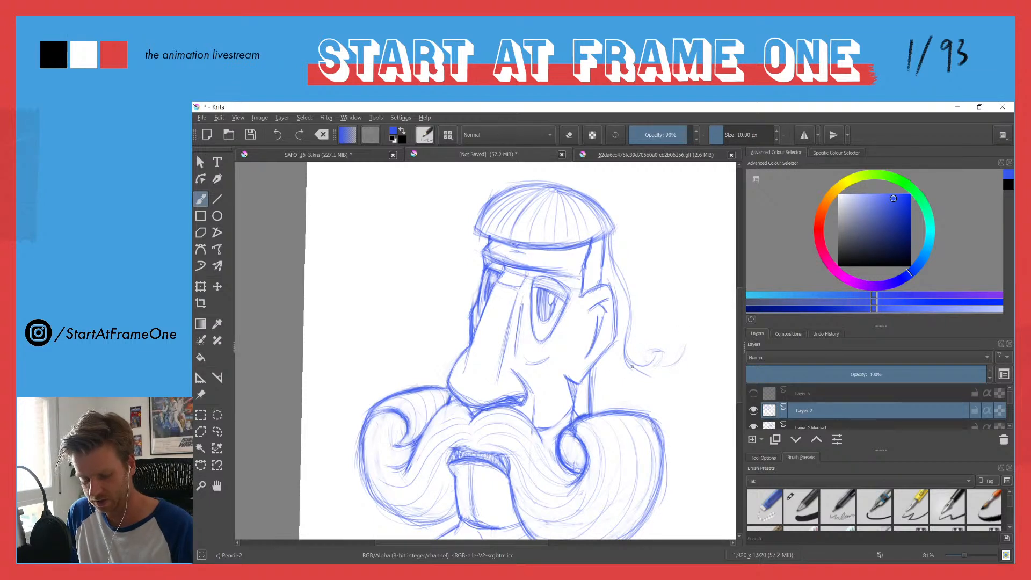
pyautogui.moveTo(645, 390)
pyautogui.mouseDown()
pyautogui.moveTo(659, 418)
pyautogui.moveTo(648, 400)
pyautogui.moveTo(680, 349)
pyautogui.moveTo(655, 408)
pyautogui.mouseUp()
# Step: Draw wavy hair on the far side of the face, from the haircut's edge down to the moustache
pyautogui.moveTo(456, 325); pyautogui.dragTo(448, 350)
pyautogui.moveTo(478, 296)
pyautogui.mouseDown()
pyautogui.moveTo(448, 364)
pyautogui.moveTo(465, 320)
pyautogui.moveTo(449, 339)
pyautogui.mouseUp()
pyautogui.moveTo(454, 359); pyautogui.dragTo(435, 386)
pyautogui.moveTo(454, 336); pyautogui.dragTo(448, 364)
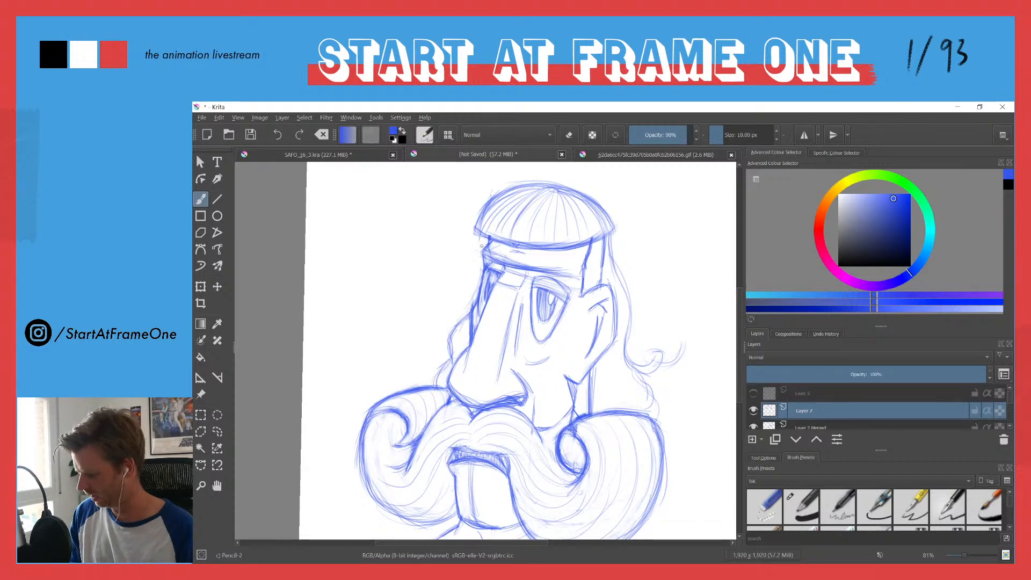
pyautogui.moveTo(485, 230); pyautogui.dragTo(456, 277)
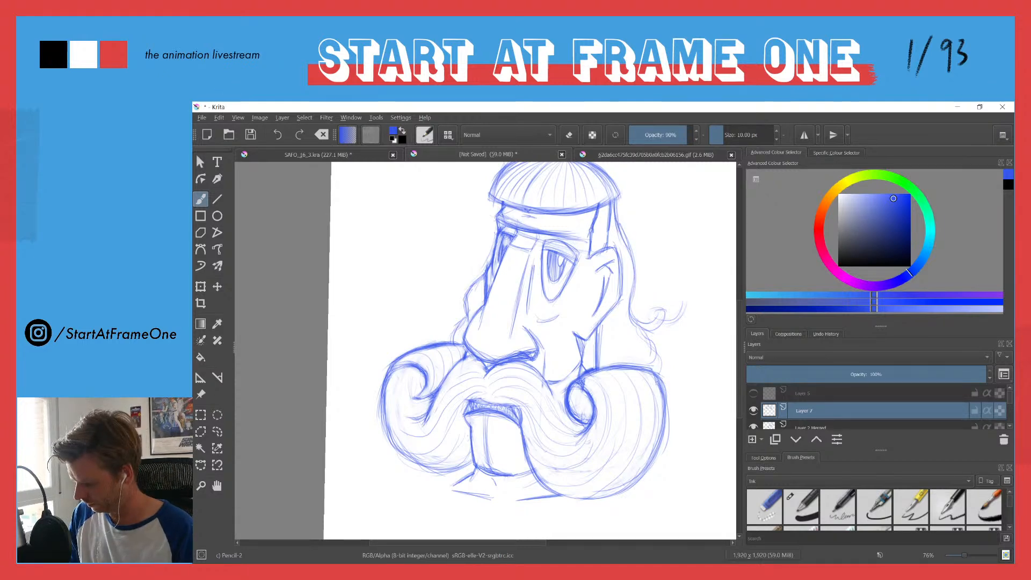
# Step: Hatch the sideburn above the ear, and add outward-flicking curls to the hair on the far side of the face
pyautogui.scroll(2, 612, 174)
pyautogui.moveTo(604, 210)
pyautogui.mouseDown()
pyautogui.moveTo(590, 265)
pyautogui.moveTo(600, 263)
pyautogui.mouseUp()
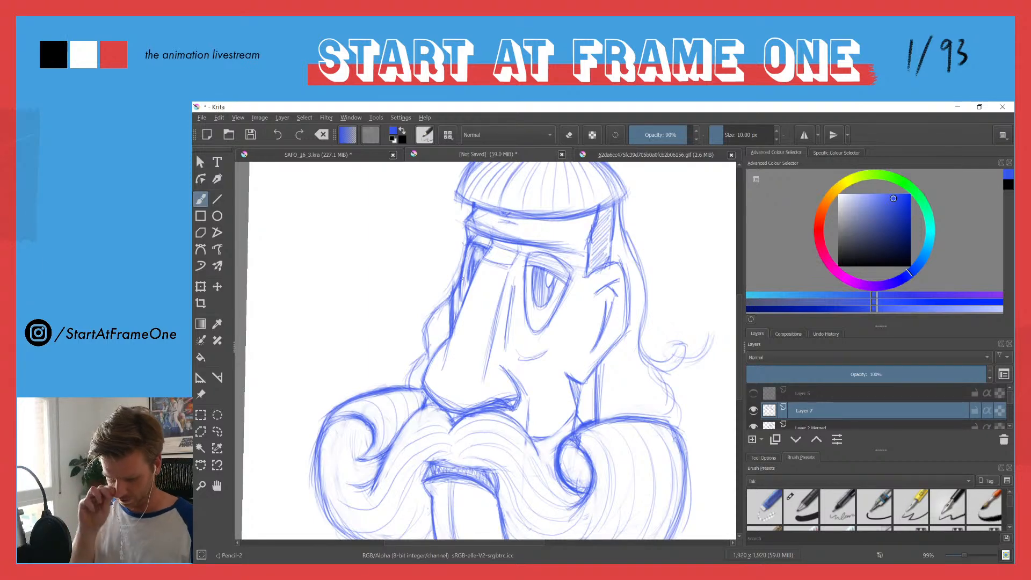
pyautogui.moveTo(434, 240)
pyautogui.mouseDown()
pyautogui.moveTo(421, 309)
pyautogui.moveTo(427, 258)
pyautogui.mouseUp()
pyautogui.moveTo(578, 185)
pyautogui.mouseDown()
pyautogui.moveTo(610, 317)
pyautogui.moveTo(630, 345)
pyautogui.mouseUp()
pyautogui.moveTo(441, 261); pyautogui.dragTo(433, 278)
pyautogui.moveTo(440, 267); pyautogui.dragTo(423, 312)
pyautogui.moveTo(452, 250); pyautogui.dragTo(430, 260)
pyautogui.moveTo(450, 252)
pyautogui.mouseDown()
pyautogui.moveTo(430, 261)
pyautogui.moveTo(433, 279)
pyautogui.mouseUp()
pyautogui.moveTo(432, 258)
pyautogui.mouseDown()
pyautogui.moveTo(424, 301)
pyautogui.moveTo(432, 292)
pyautogui.mouseUp()
pyautogui.moveTo(454, 248); pyautogui.dragTo(435, 265)
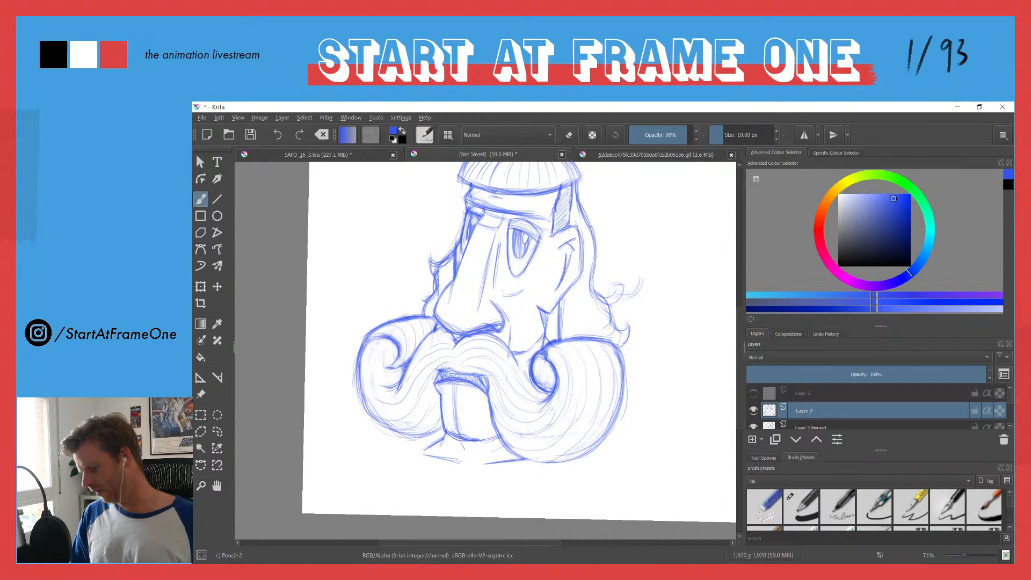
# Step: Save the drawing as mullet_01.kra
pyautogui.hotkey('ctrl', 's')
pyautogui.moveTo(508, 118); pyautogui.dragTo(795, 102)
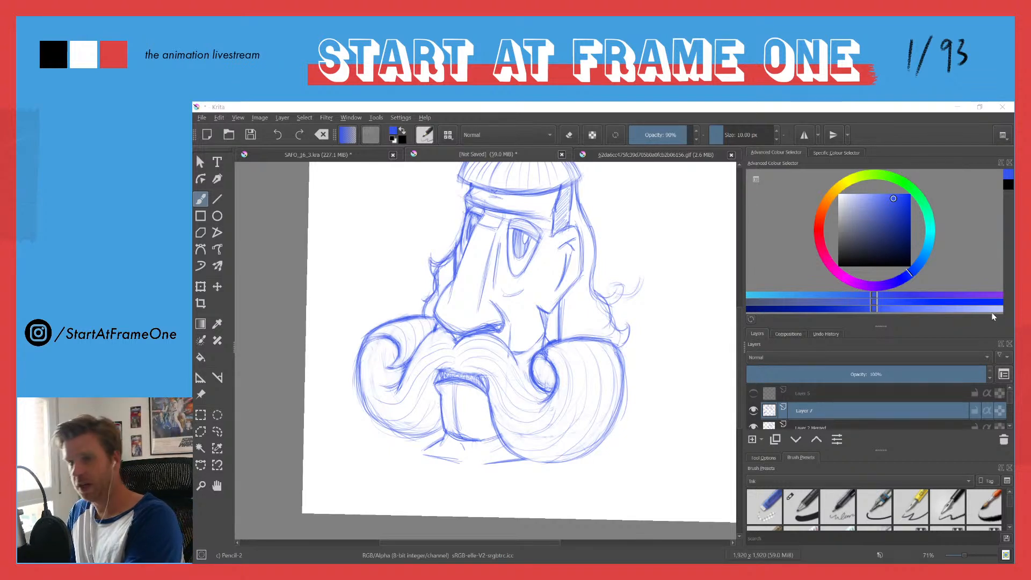
pyautogui.press('Return')
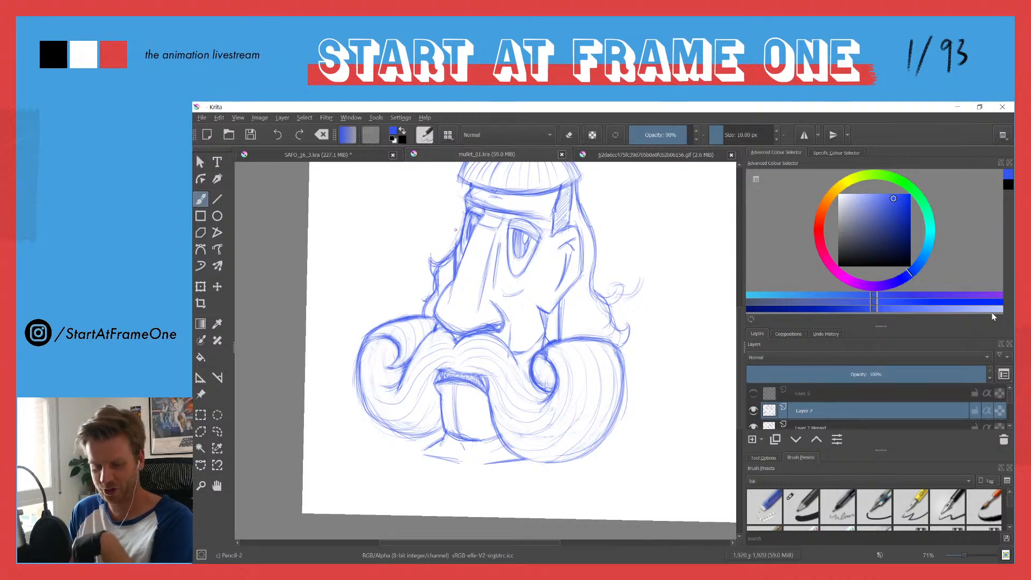
# Step: Sketch a V-shaped collar beneath the chin and moustache, with sloping shoulder lines on both sides
pyautogui.moveTo(405, 212); pyautogui.dragTo(402, 258)
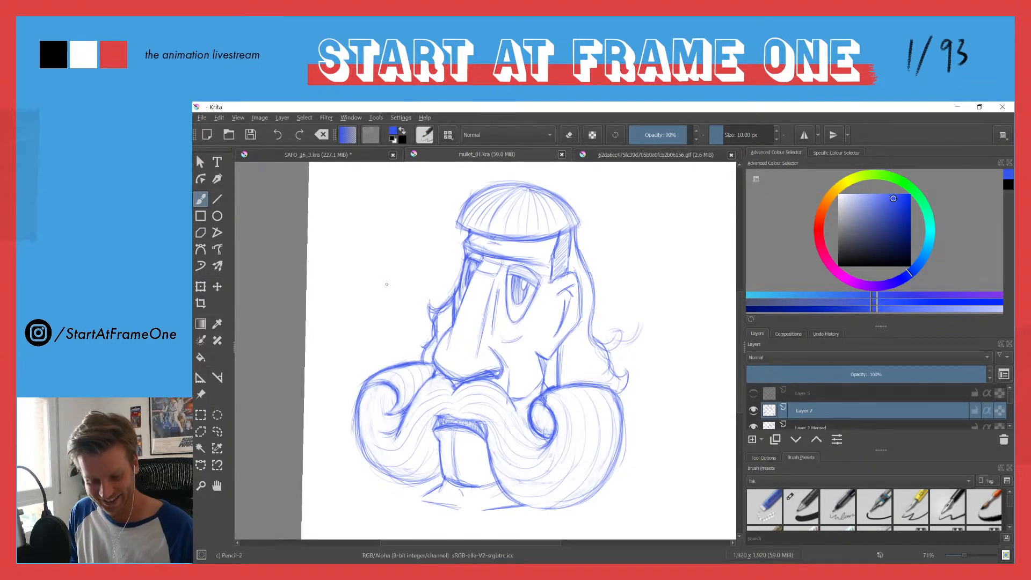
pyautogui.moveTo(382, 265)
pyautogui.mouseDown()
pyautogui.moveTo(371, 316)
pyautogui.moveTo(381, 267)
pyautogui.moveTo(374, 304)
pyautogui.mouseUp()
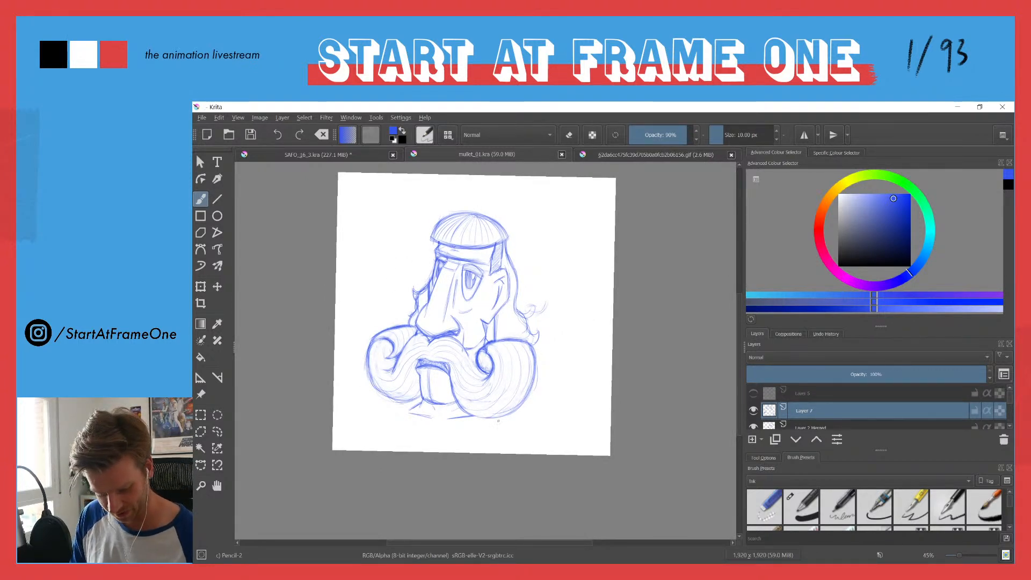
pyautogui.moveTo(515, 415); pyautogui.dragTo(427, 445)
pyautogui.moveTo(386, 409); pyautogui.dragTo(393, 406)
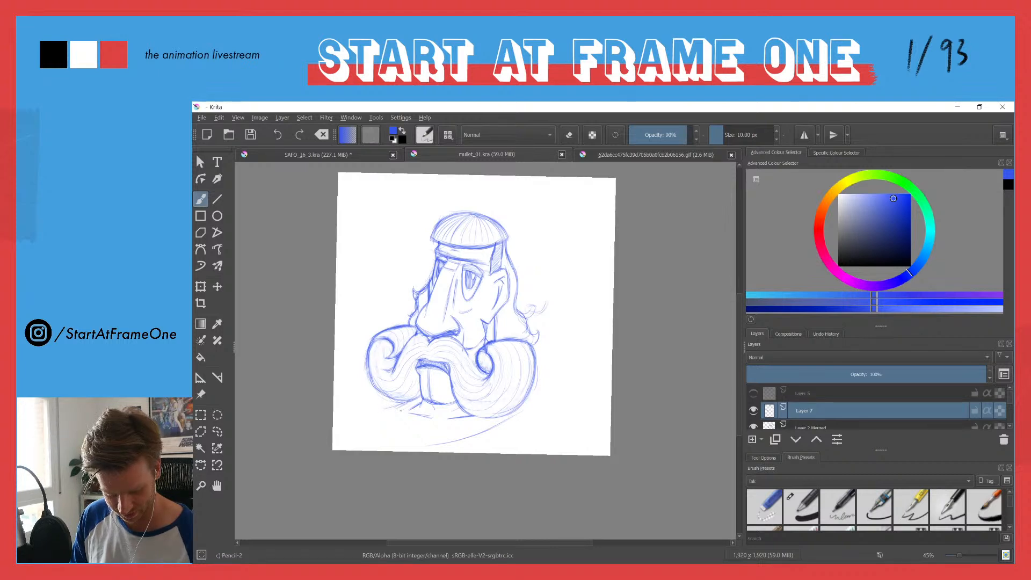
pyautogui.moveTo(402, 412); pyautogui.dragTo(416, 445)
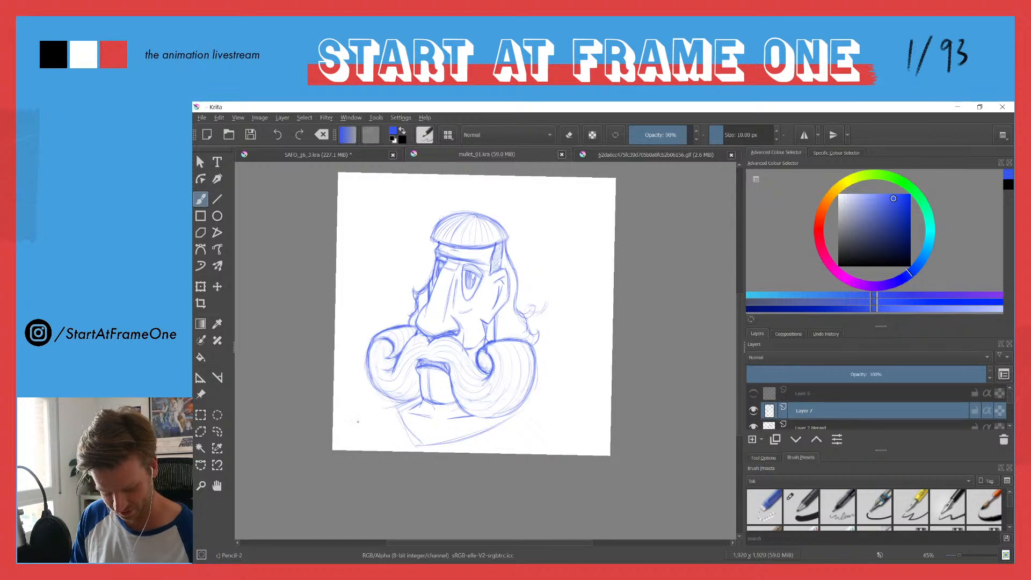
pyautogui.moveTo(409, 406); pyautogui.dragTo(365, 423)
pyautogui.moveTo(519, 413); pyautogui.dragTo(562, 440)
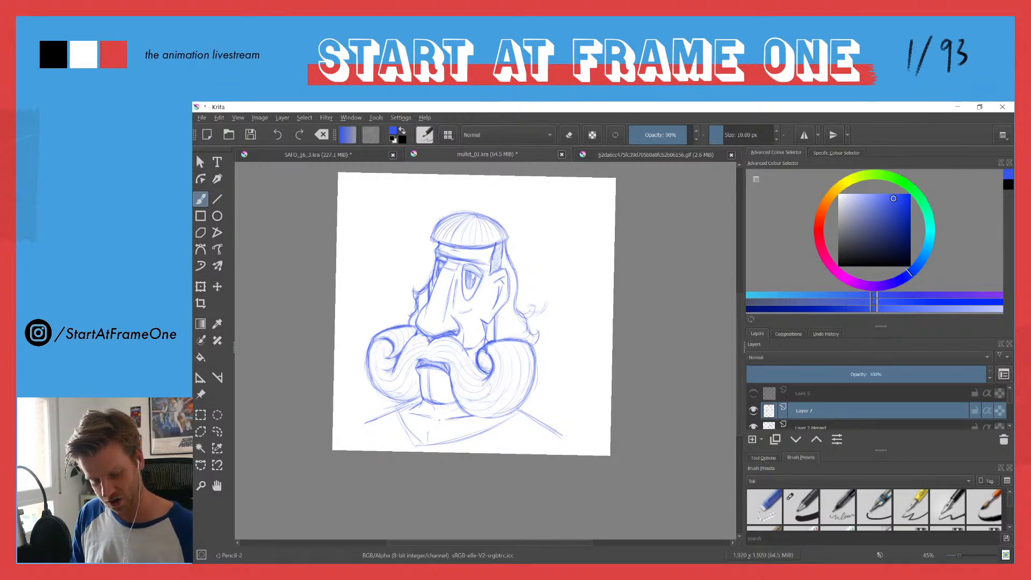
pyautogui.moveTo(425, 419)
pyautogui.mouseDown()
pyautogui.moveTo(387, 414)
pyautogui.moveTo(458, 337)
pyautogui.moveTo(444, 307)
pyautogui.mouseUp()
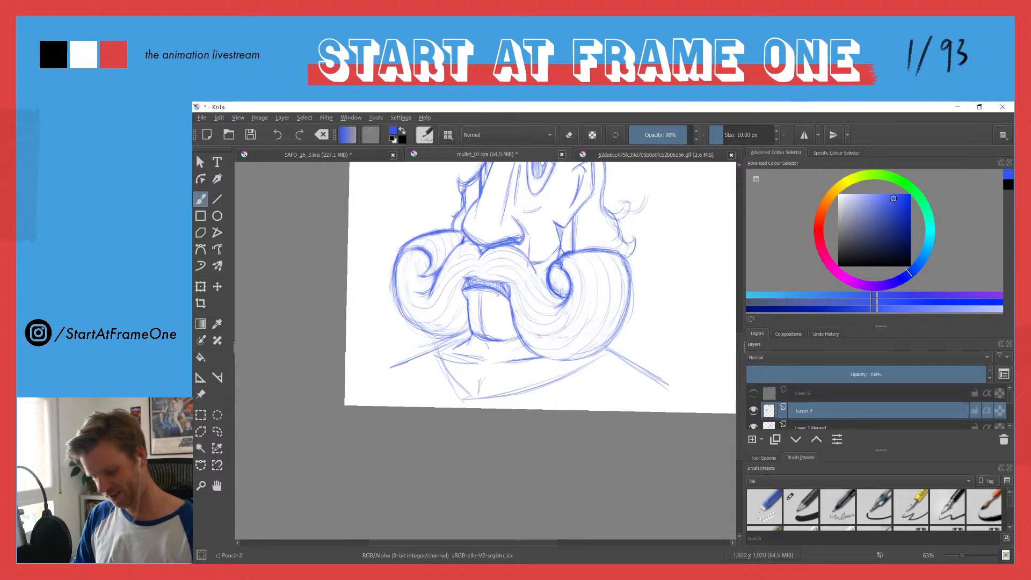
pyautogui.moveTo(428, 365); pyautogui.dragTo(478, 364)
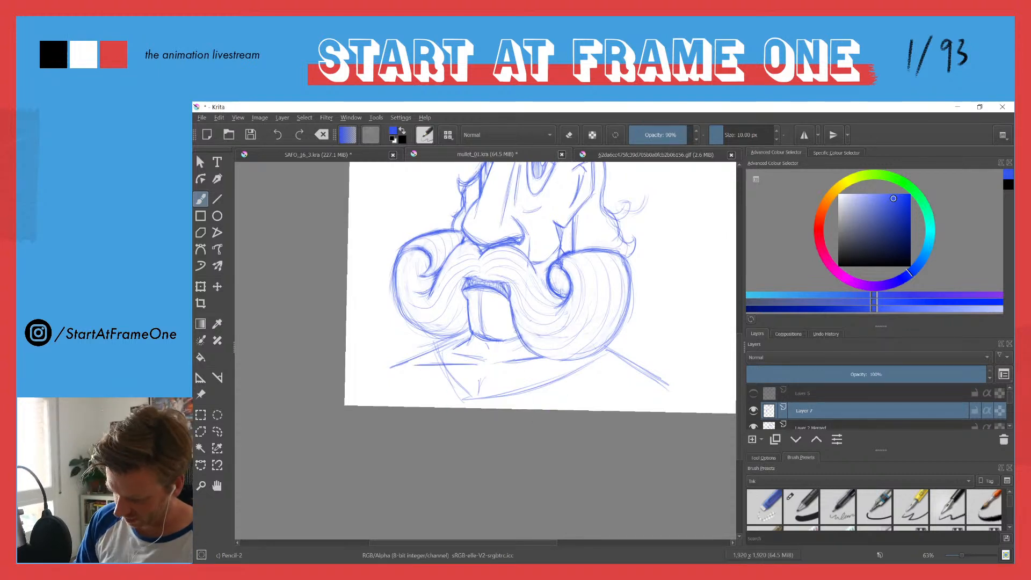
# Step: Merge the hair layer with the head layer below it
pyautogui.press('e')
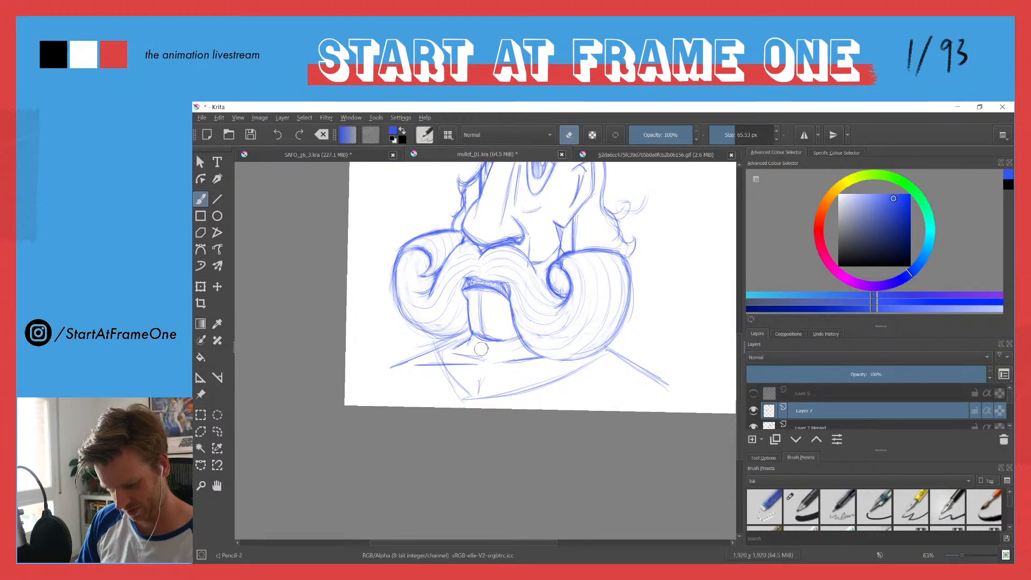
pyautogui.moveTo(434, 191); pyautogui.dragTo(376, 260)
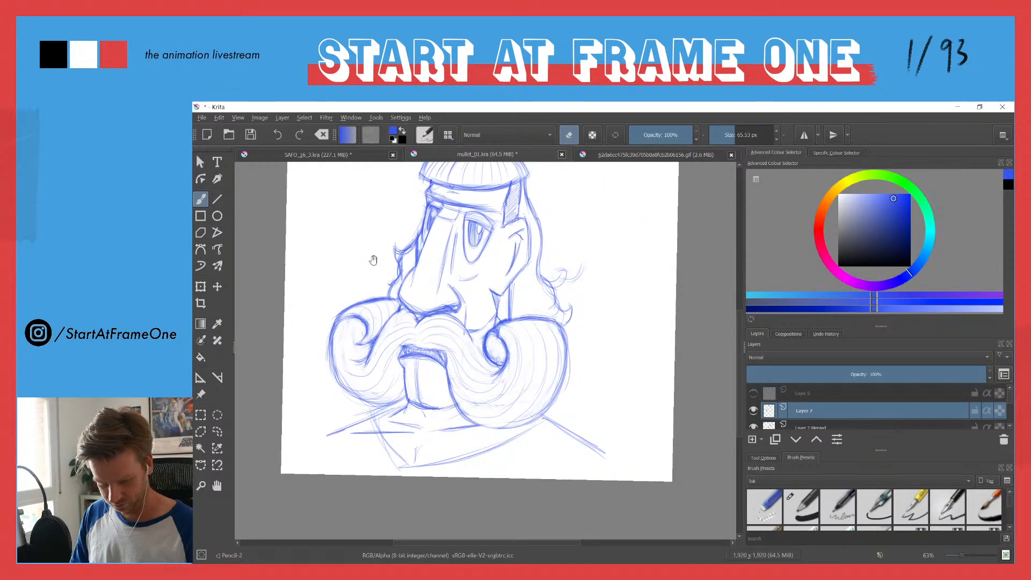
pyautogui.rightClick(809, 407)
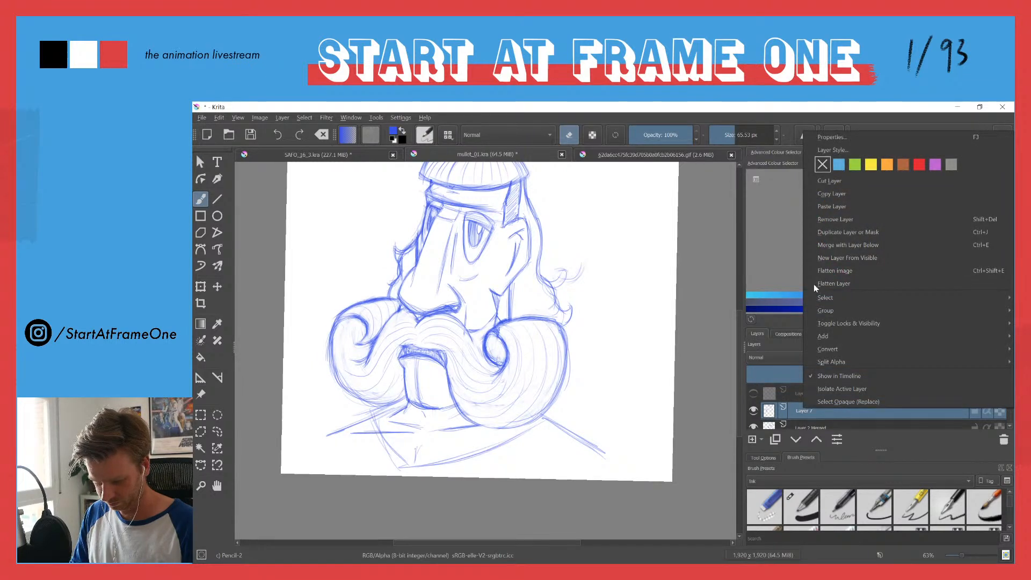
pyautogui.click(820, 245)
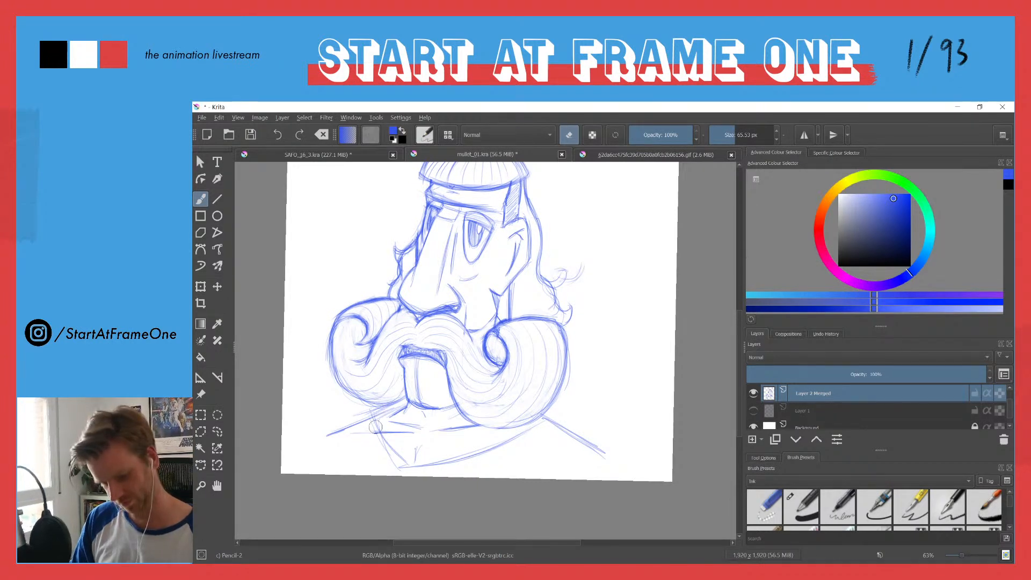
# Step: Scale the merged drawing down slightly and move it higher on the canvas to leave room for the body
pyautogui.scroll(-2, 434, 364)
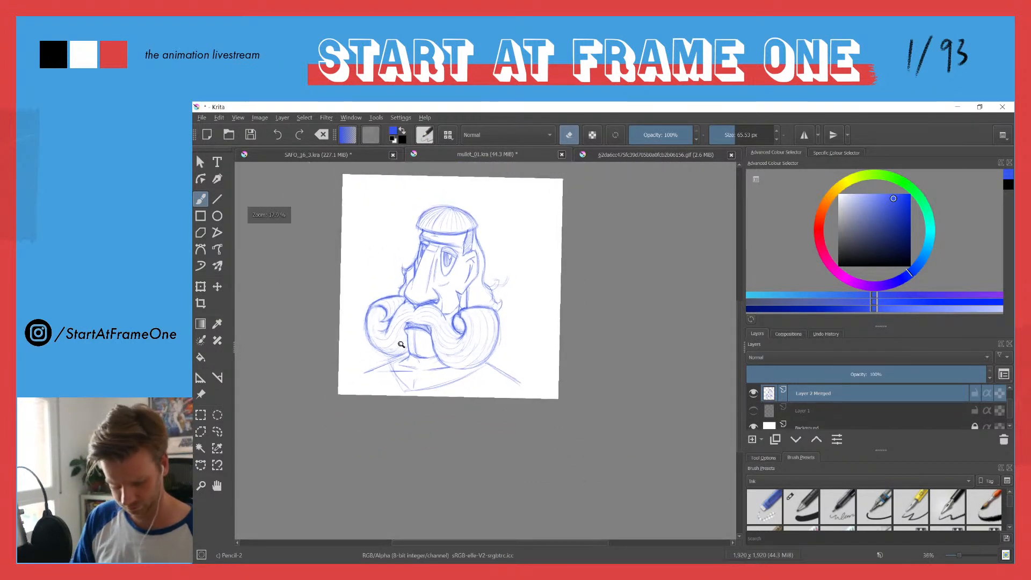
pyautogui.hotkey('ctrl', 't')
pyautogui.moveTo(365, 203)
pyautogui.mouseDown()
pyautogui.moveTo(387, 244)
pyautogui.moveTo(386, 206)
pyautogui.moveTo(352, 187)
pyautogui.moveTo(366, 232)
pyautogui.moveTo(385, 198)
pyautogui.moveTo(408, 196)
pyautogui.moveTo(378, 189)
pyautogui.moveTo(380, 204)
pyautogui.moveTo(378, 192)
pyautogui.mouseUp()
pyautogui.moveTo(414, 276); pyautogui.dragTo(424, 254)
pyautogui.moveTo(378, 193); pyautogui.dragTo(396, 216)
pyautogui.moveTo(433, 274); pyautogui.dragTo(424, 262)
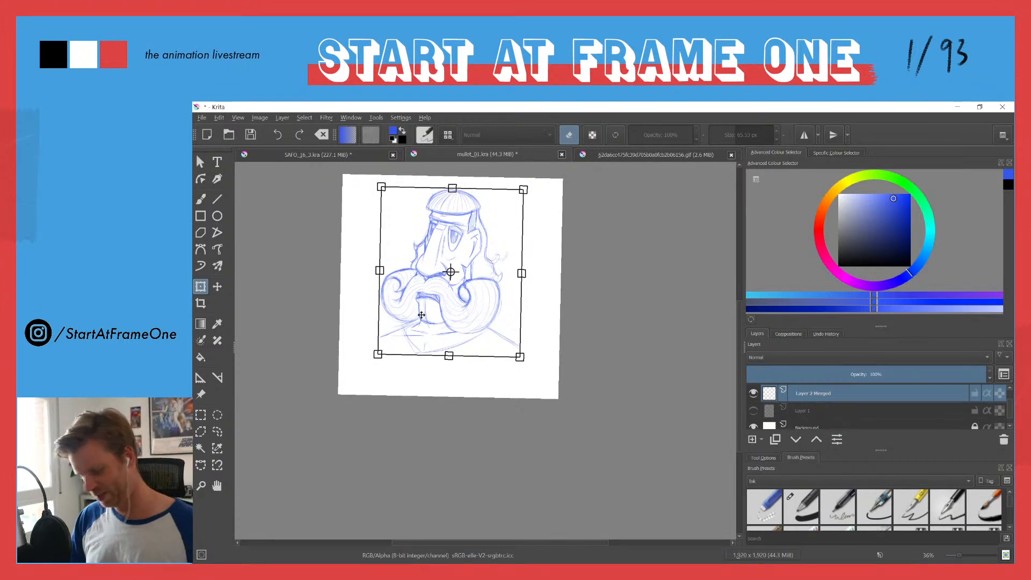
pyautogui.press('b')
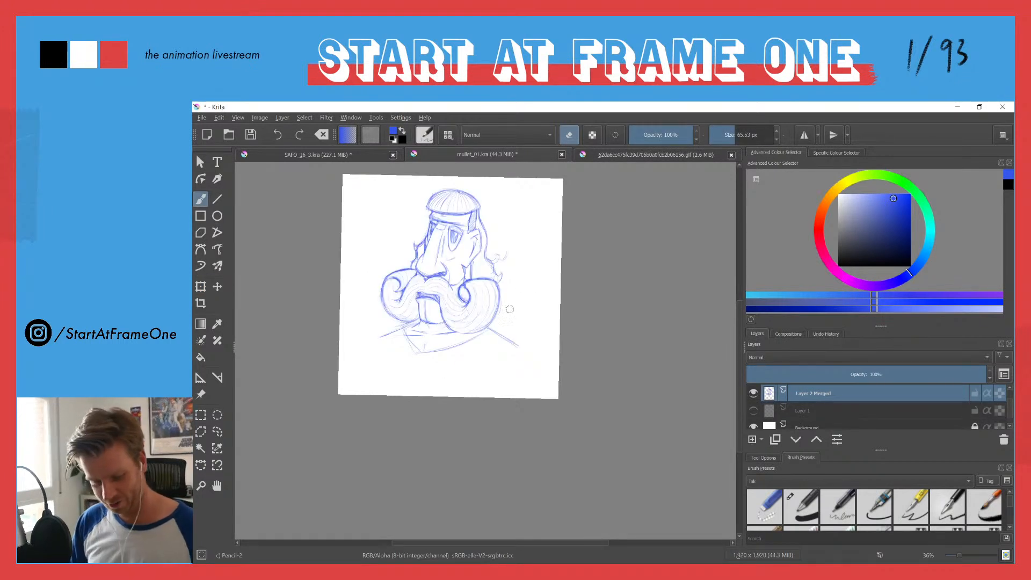
# Step: Redraw the V-shaped collar with a deeper point, and erase the old collar lines inside it
pyautogui.press('e')
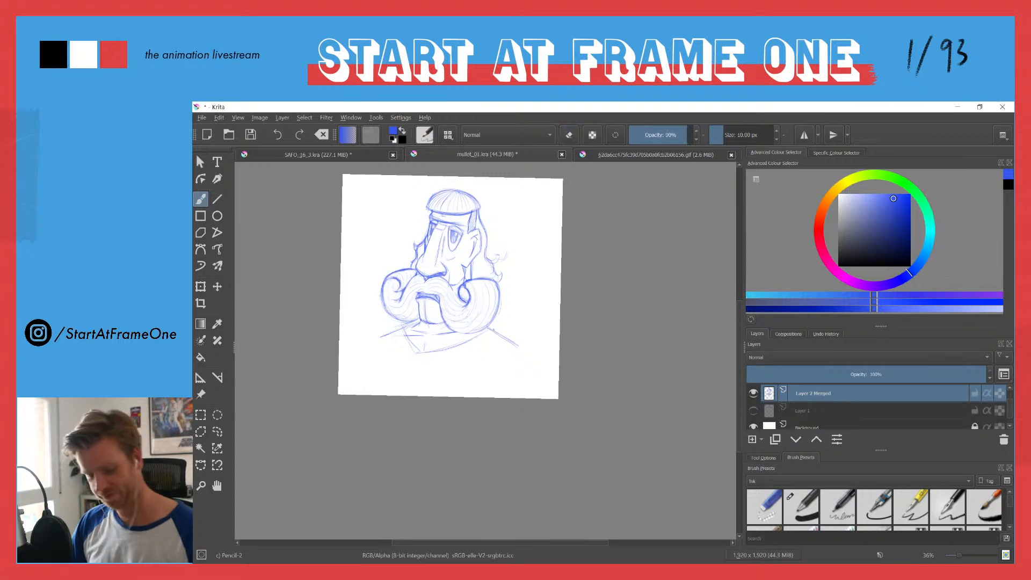
pyautogui.moveTo(487, 331); pyautogui.dragTo(427, 370)
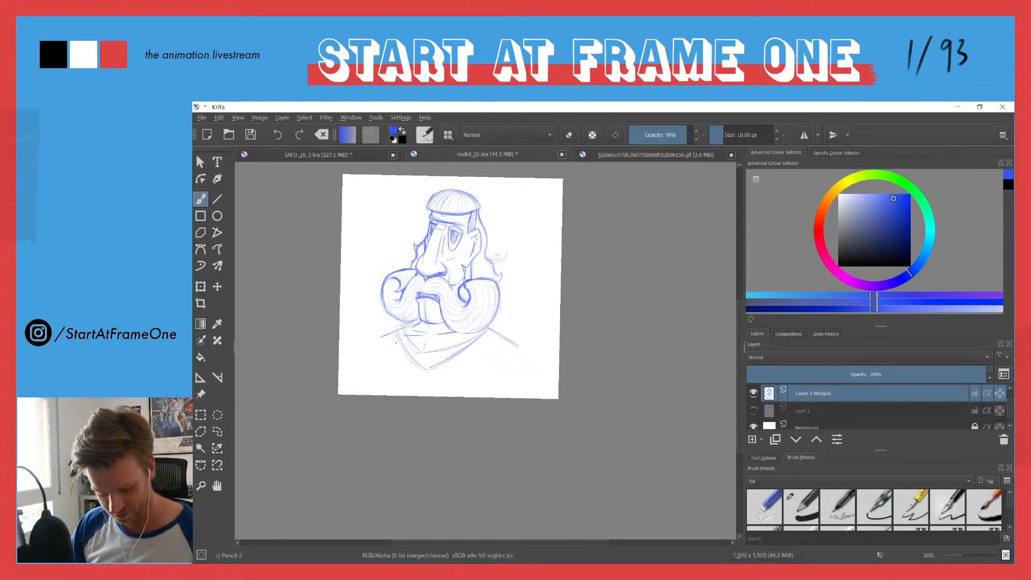
pyautogui.press('e')
pyautogui.moveTo(403, 332)
pyautogui.mouseDown()
pyautogui.moveTo(417, 349)
pyautogui.moveTo(476, 336)
pyautogui.mouseUp()
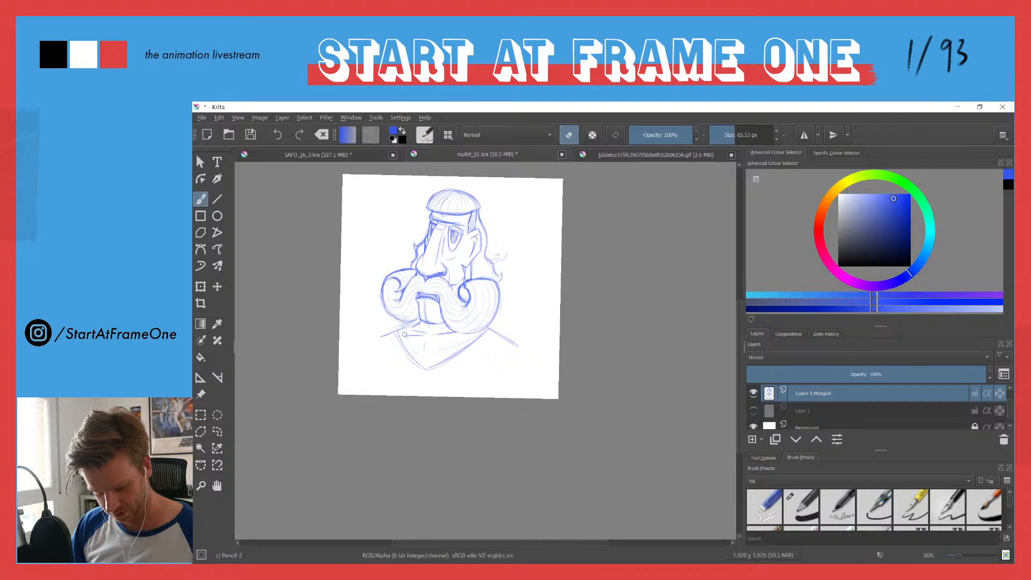
# Step: Draw a central crease down to the collar's point, and extend both shoulders into rounded upper arms
pyautogui.press('e')
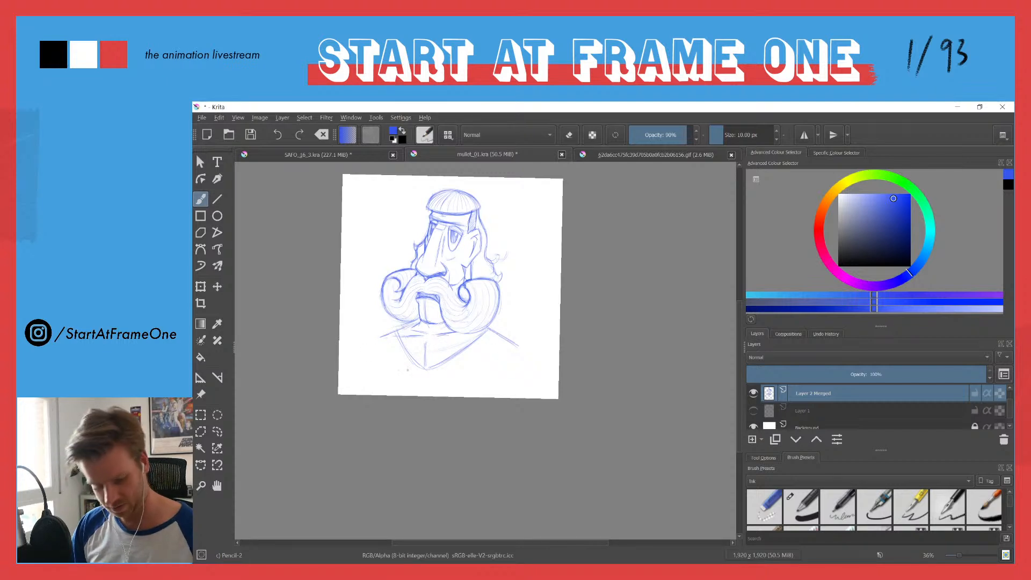
pyautogui.moveTo(425, 350); pyautogui.dragTo(422, 369)
pyautogui.moveTo(425, 344); pyautogui.dragTo(423, 367)
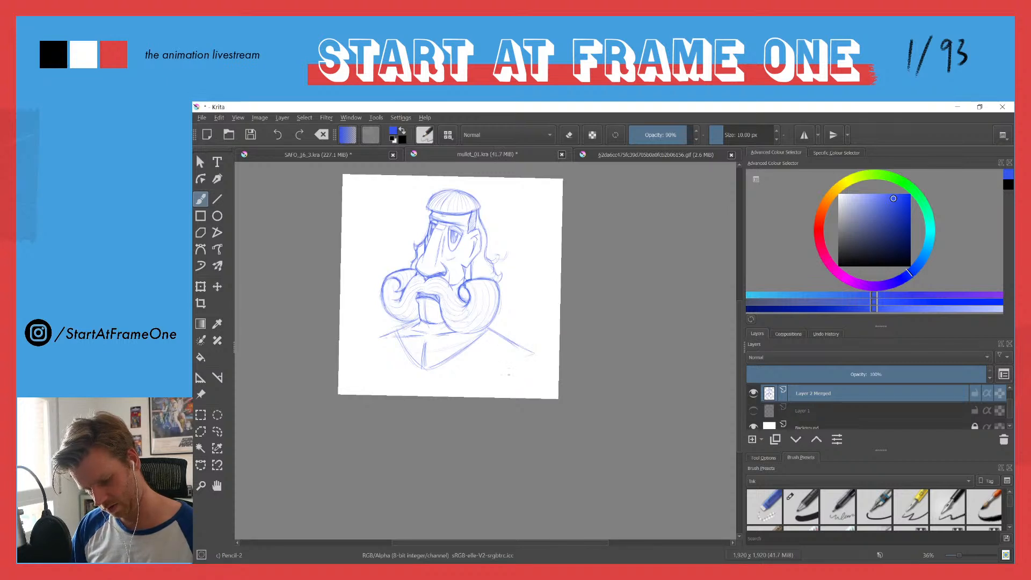
pyautogui.moveTo(533, 354); pyautogui.dragTo(554, 389)
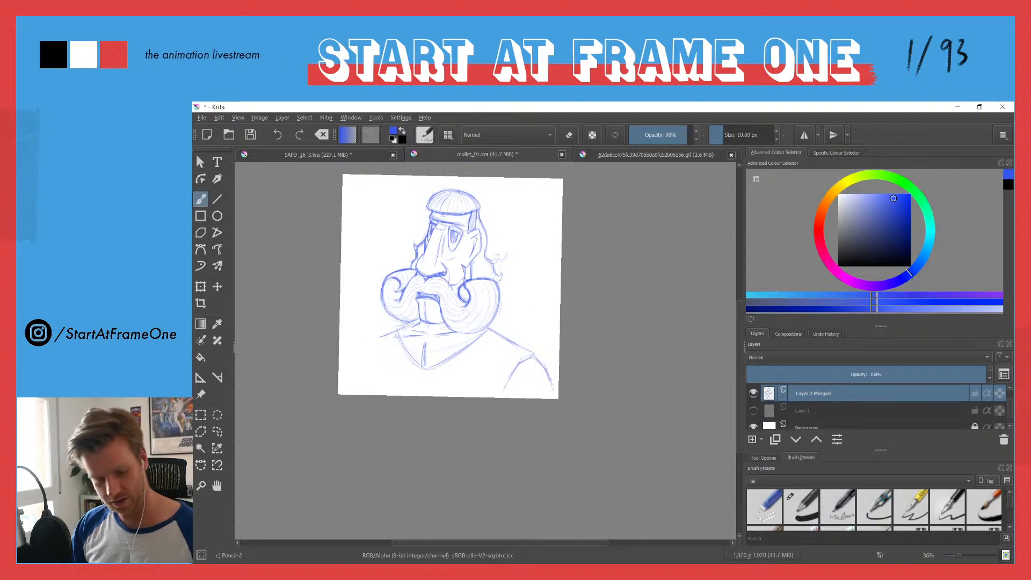
pyautogui.moveTo(391, 331); pyautogui.dragTo(370, 342)
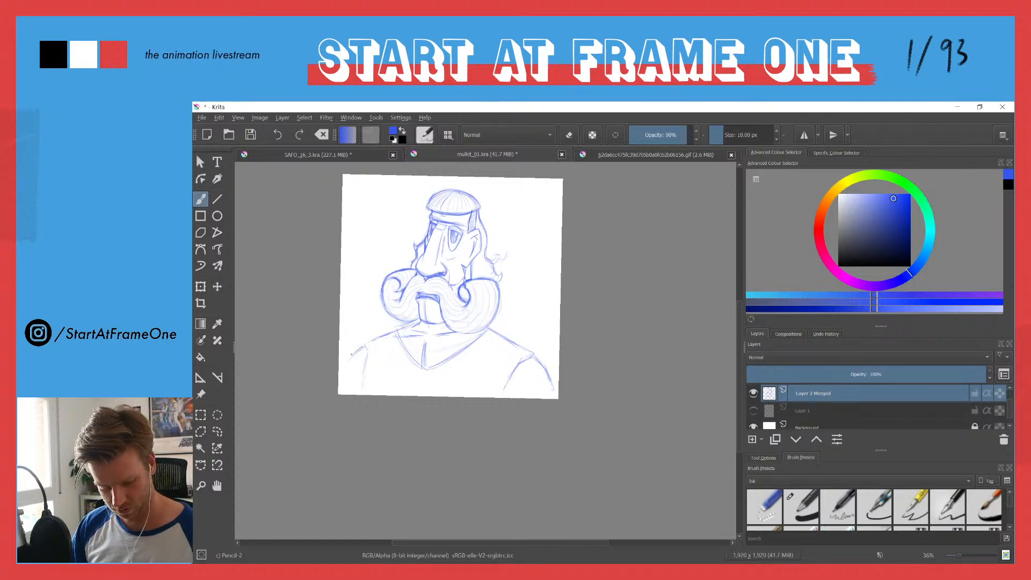
# Step: Darken the outlines of both rounded upper arms, and retrace the V-shaped collar and the adjoining shoulder line
pyautogui.moveTo(382, 337)
pyautogui.mouseDown()
pyautogui.moveTo(349, 350)
pyautogui.moveTo(341, 370)
pyautogui.mouseUp()
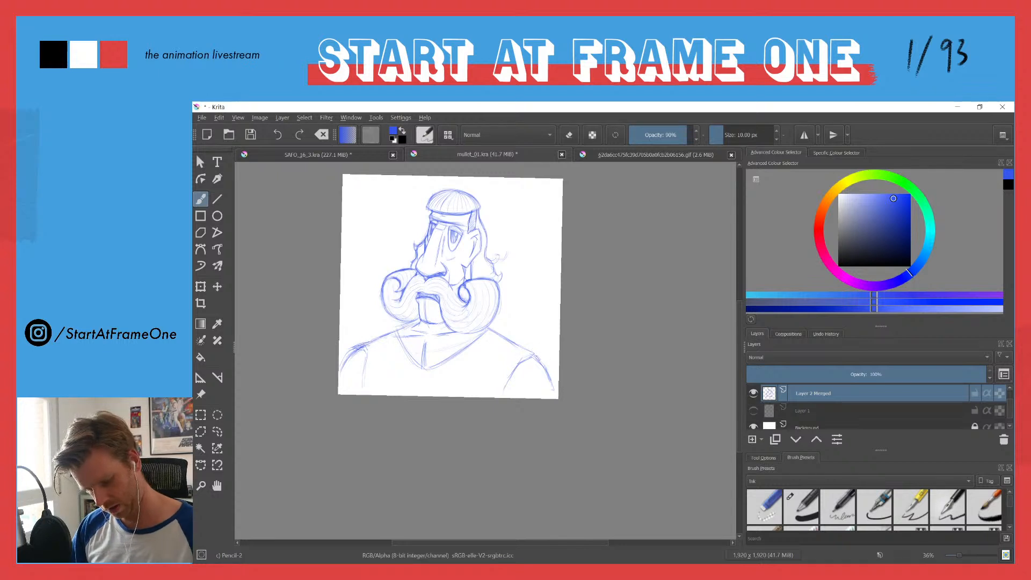
pyautogui.moveTo(517, 365); pyautogui.dragTo(535, 356)
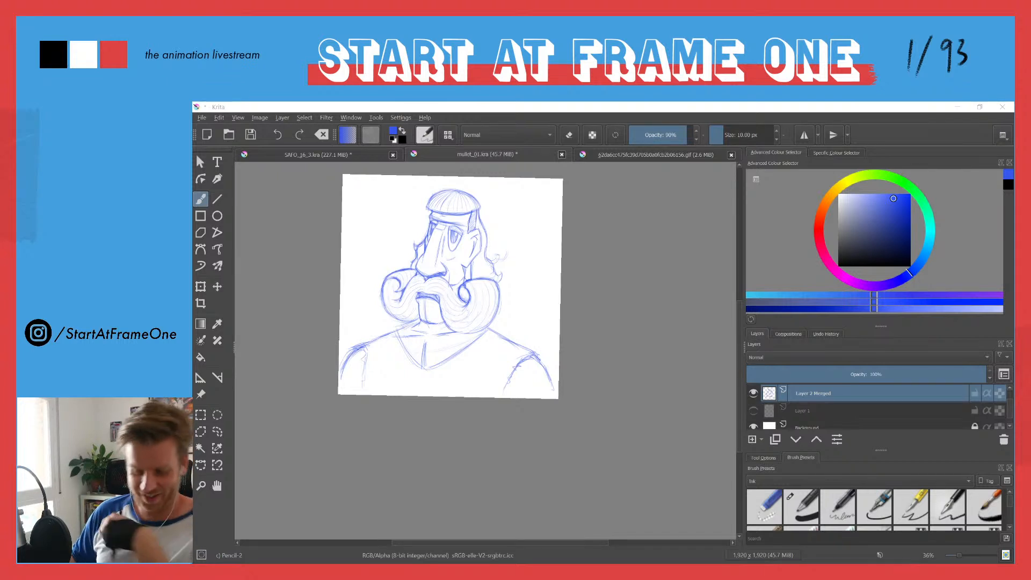
pyautogui.click(399, 334)
pyautogui.moveTo(400, 339)
pyautogui.mouseDown()
pyautogui.moveTo(426, 370)
pyautogui.moveTo(473, 343)
pyautogui.mouseUp()
pyautogui.moveTo(364, 347); pyautogui.dragTo(390, 335)
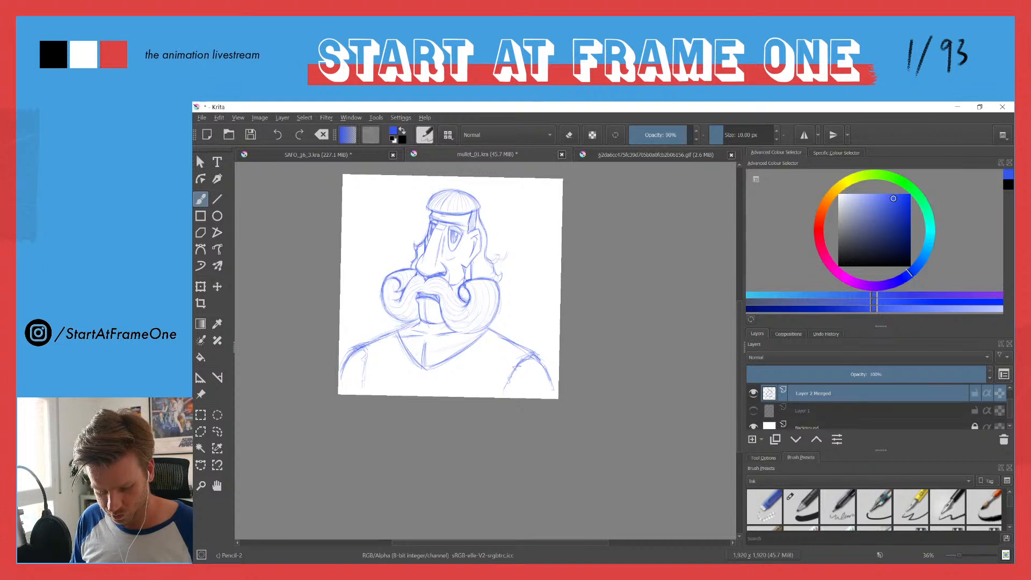
# Step: Lasso both shoulders and arms around the outside of the collar, delete them from the layer, and clear the selection
pyautogui.press('l')
pyautogui.moveTo(392, 325)
pyautogui.mouseDown()
pyautogui.moveTo(405, 369)
pyautogui.moveTo(455, 368)
pyautogui.moveTo(488, 331)
pyautogui.moveTo(562, 353)
pyautogui.moveTo(458, 461)
pyautogui.moveTo(309, 405)
pyautogui.moveTo(373, 320)
pyautogui.mouseUp()
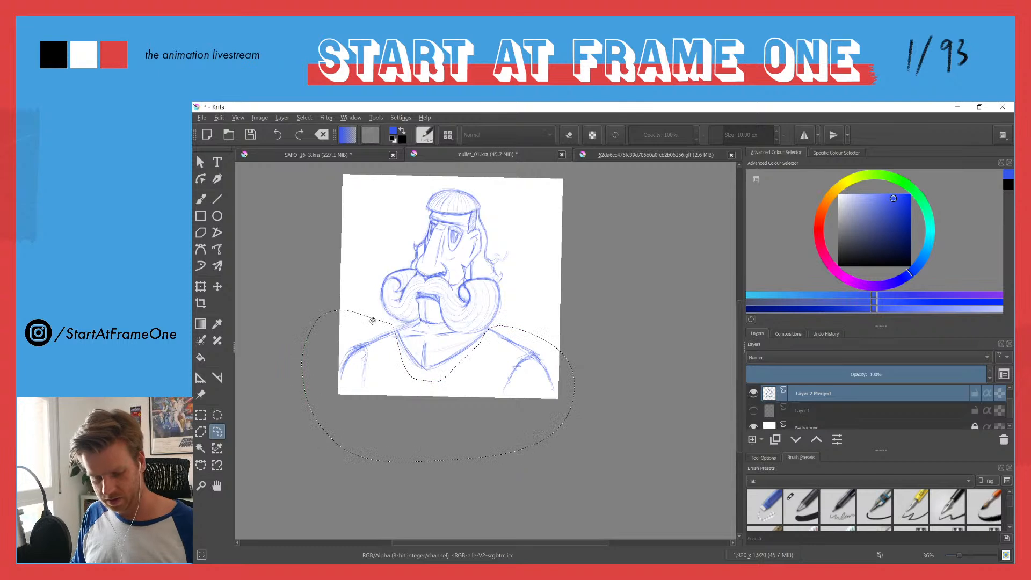
pyautogui.press('BackSpace')
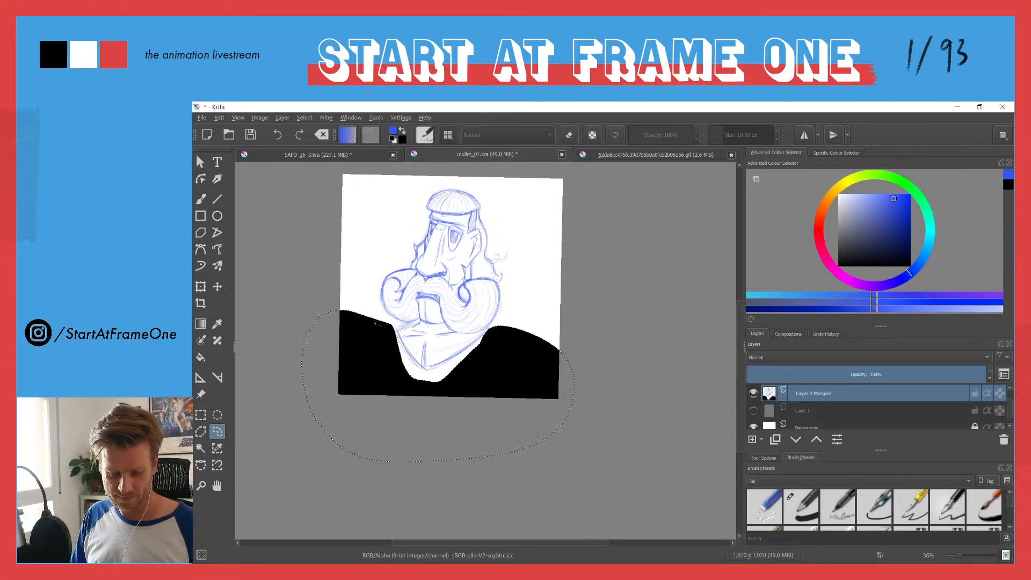
pyautogui.hotkey('ctrl', 'z')
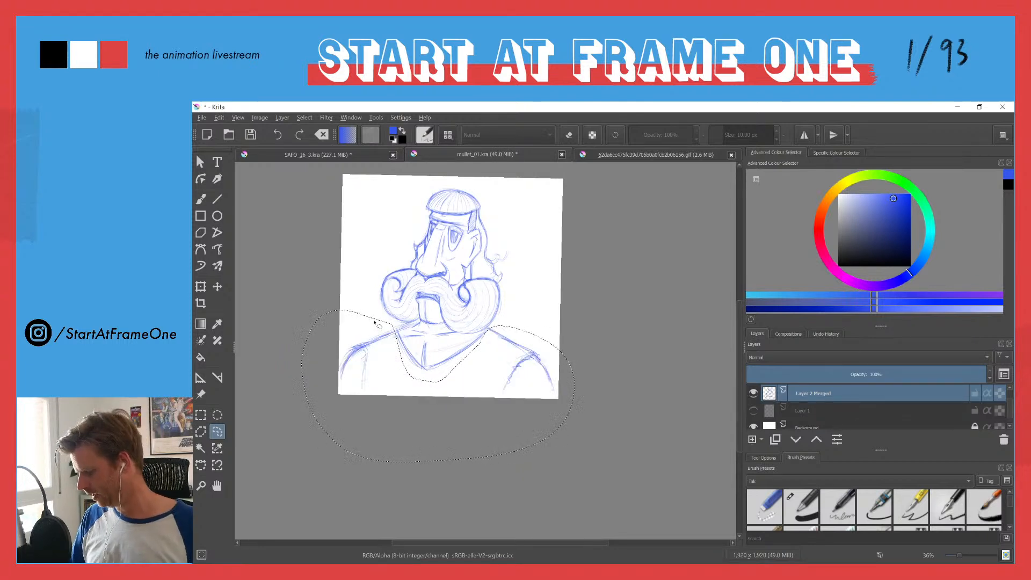
pyautogui.press('Delete')
pyautogui.hotkey('ctrl', 'shift', 'a')
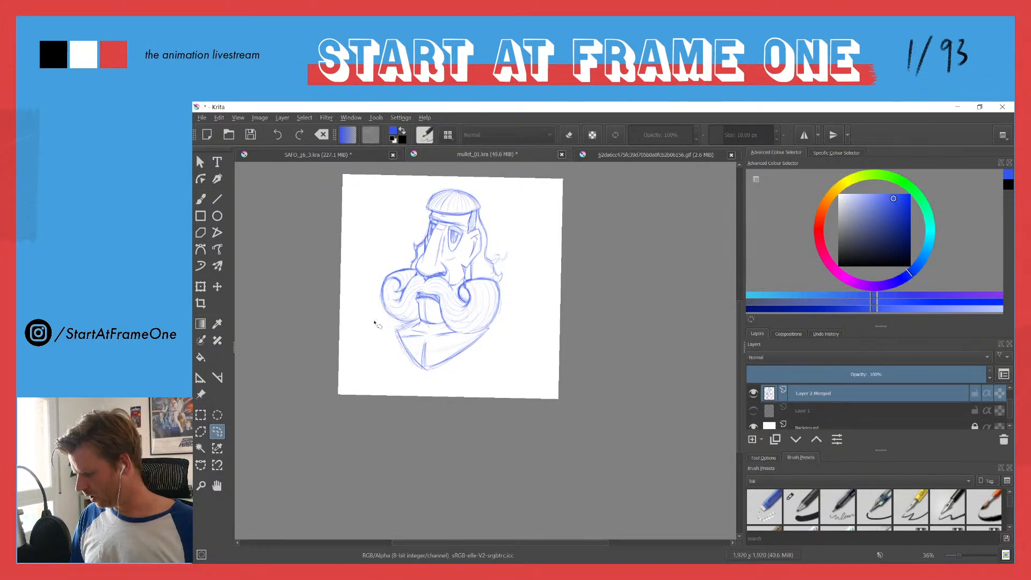
# Step: Draw new sloping shoulder lines out from the collar, and two jacket front edges running down to the canvas bottom
pyautogui.press('b')
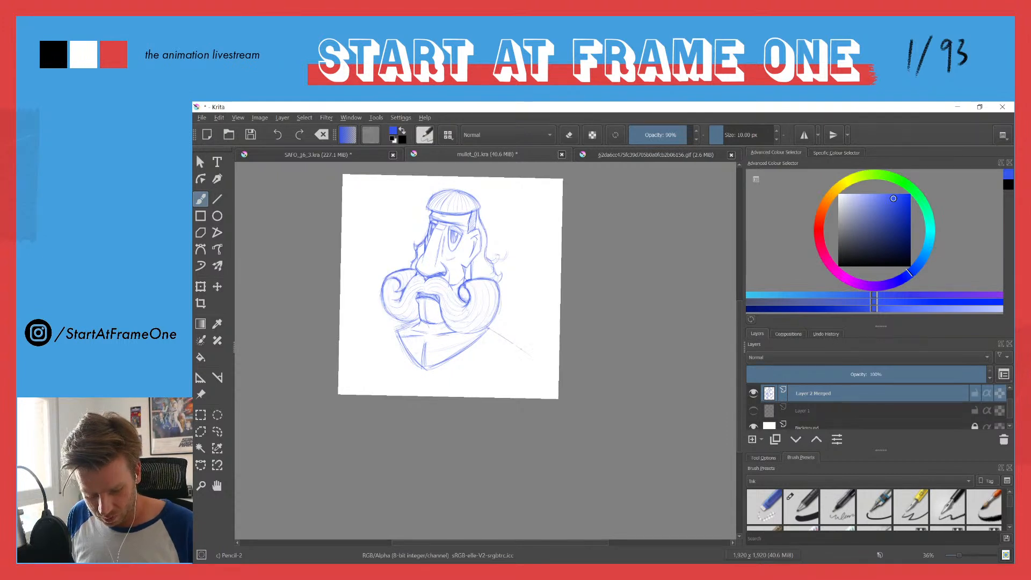
pyautogui.moveTo(487, 327); pyautogui.dragTo(526, 352)
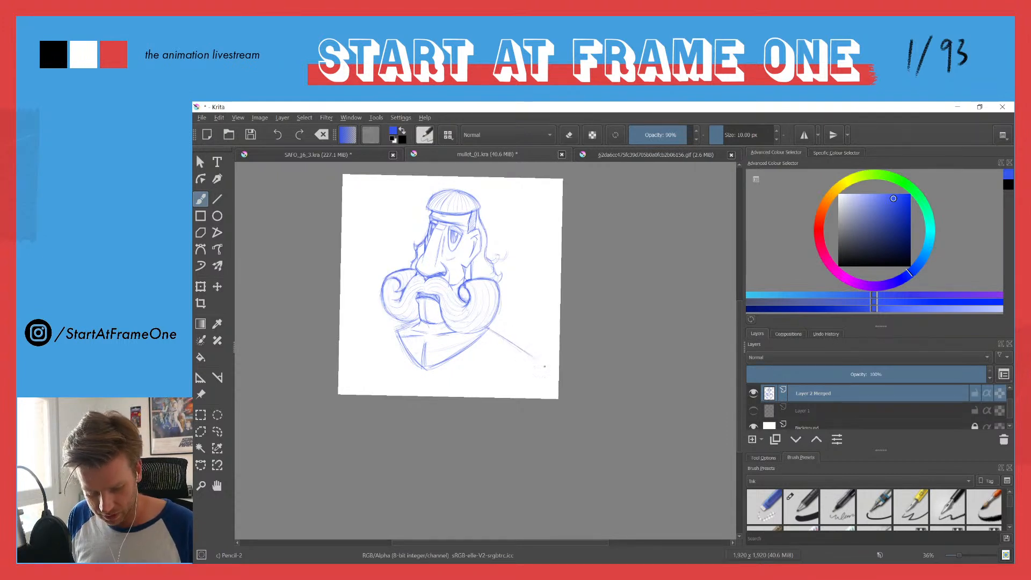
pyautogui.moveTo(415, 324); pyautogui.dragTo(369, 350)
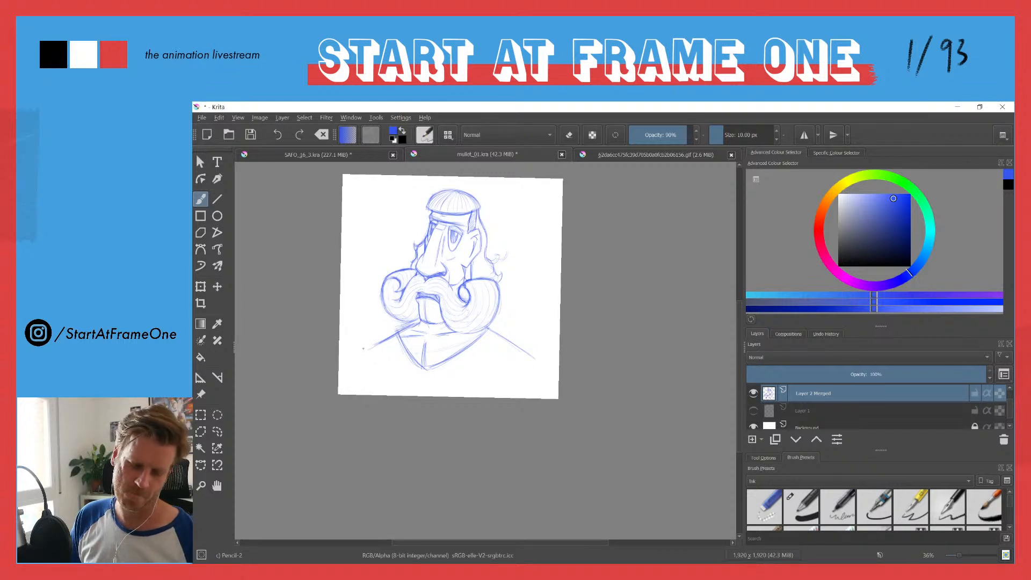
pyautogui.moveTo(482, 356); pyautogui.dragTo(475, 387)
pyautogui.moveTo(484, 344); pyautogui.dragTo(470, 397)
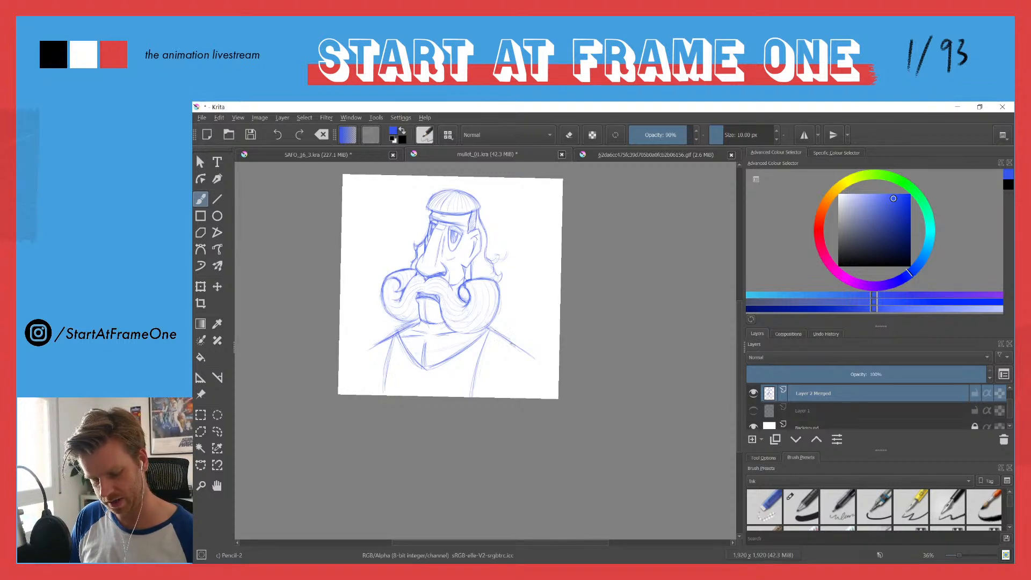
# Step: Sketch a notched jacket lapel beside the collar, below the mullet-side shoulder, and reinforce its front edge
pyautogui.moveTo(515, 345); pyautogui.dragTo(500, 366)
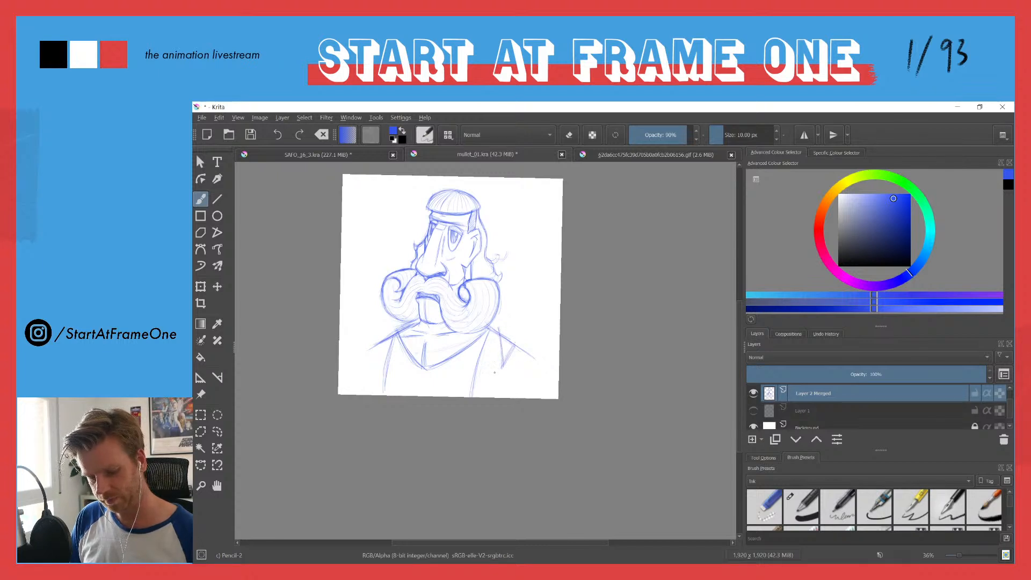
pyautogui.moveTo(475, 364); pyautogui.dragTo(470, 388)
pyautogui.moveTo(502, 334); pyautogui.dragTo(497, 352)
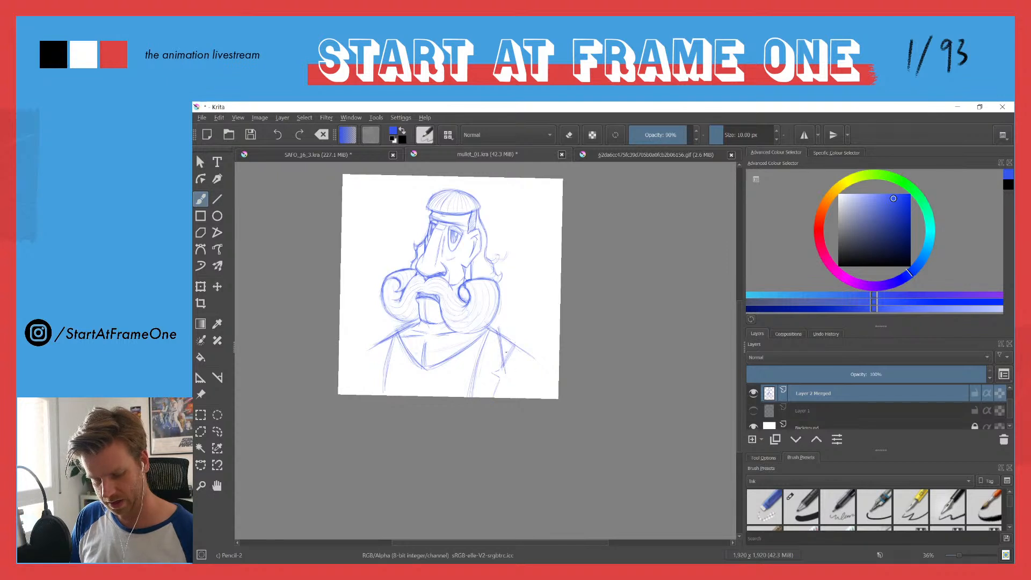
pyautogui.press('e')
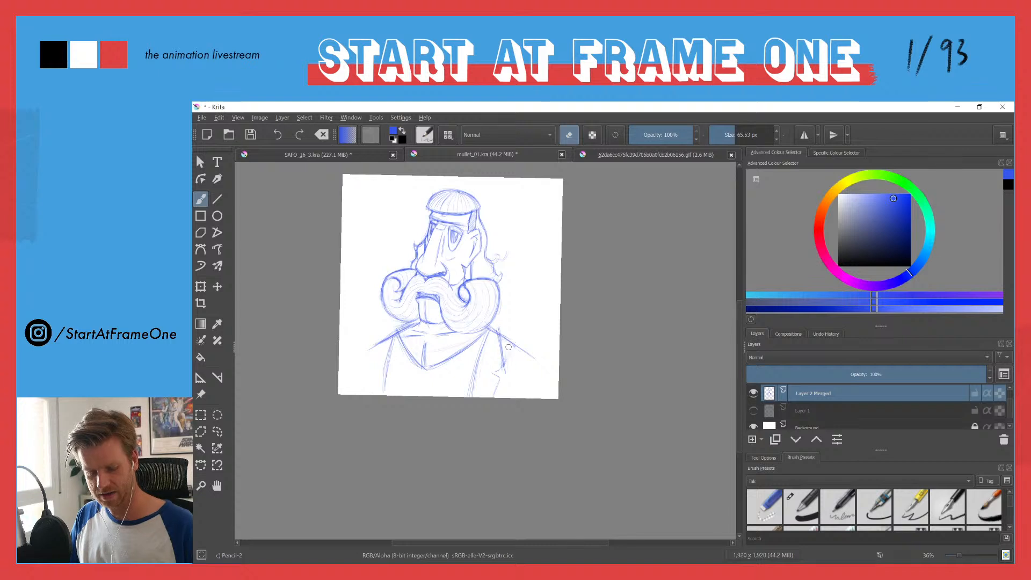
pyautogui.press('e')
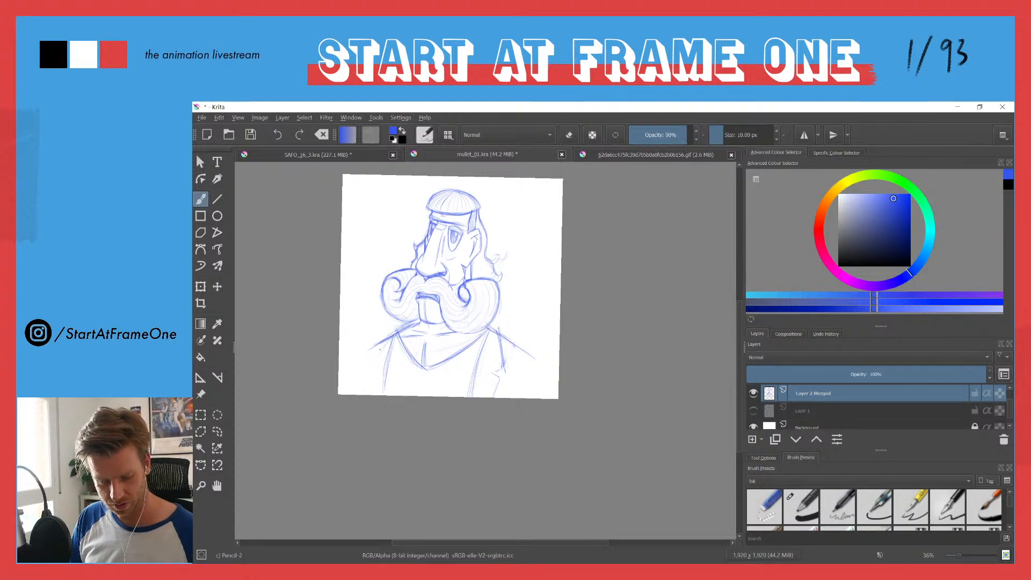
# Step: Sketch the matching notched lapel on the opposite side of the jacket, and darken the shoulder line above it
pyautogui.moveTo(371, 355); pyautogui.dragTo(393, 334)
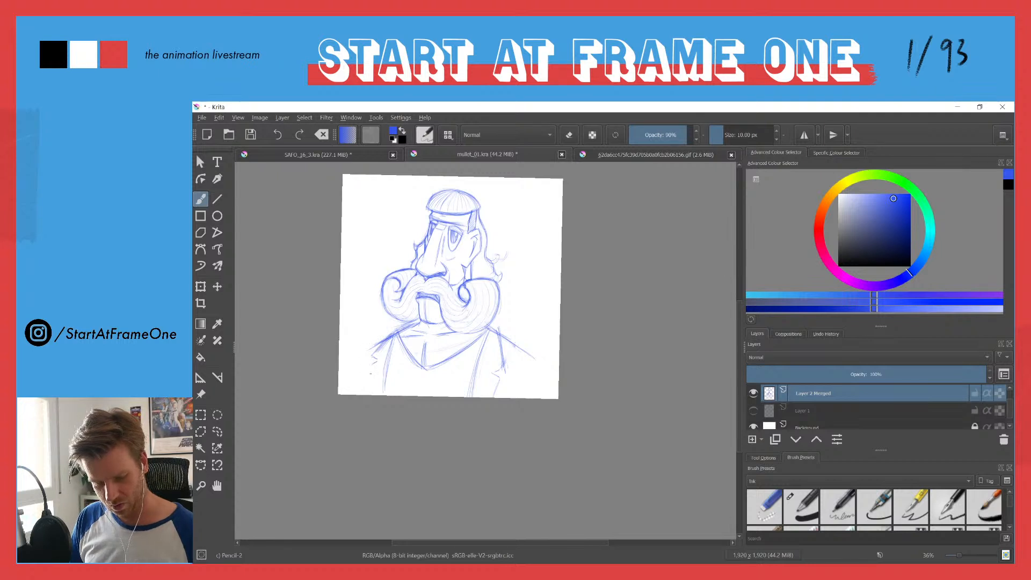
pyautogui.moveTo(372, 372); pyautogui.dragTo(370, 394)
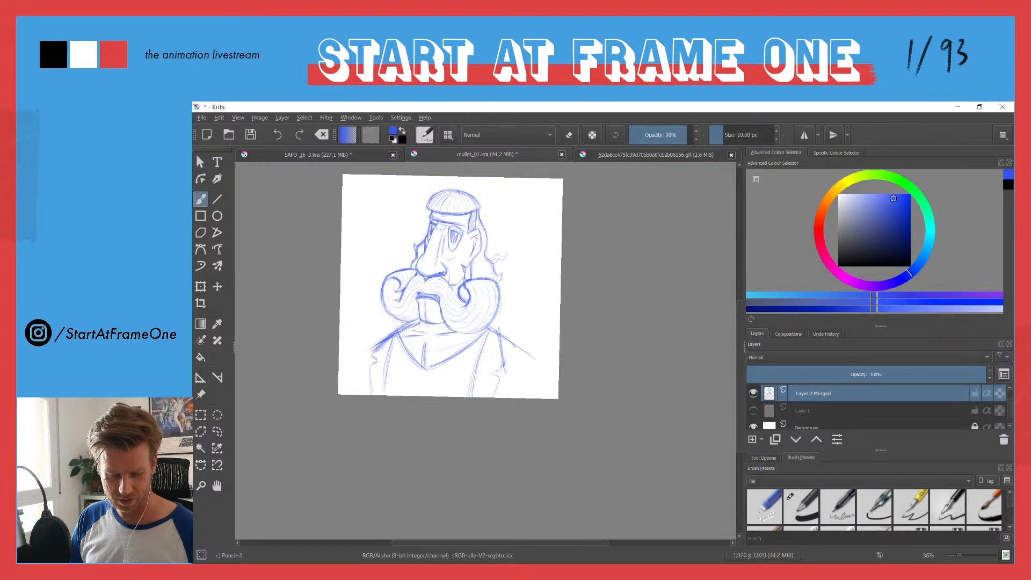
pyautogui.moveTo(388, 339); pyautogui.dragTo(371, 353)
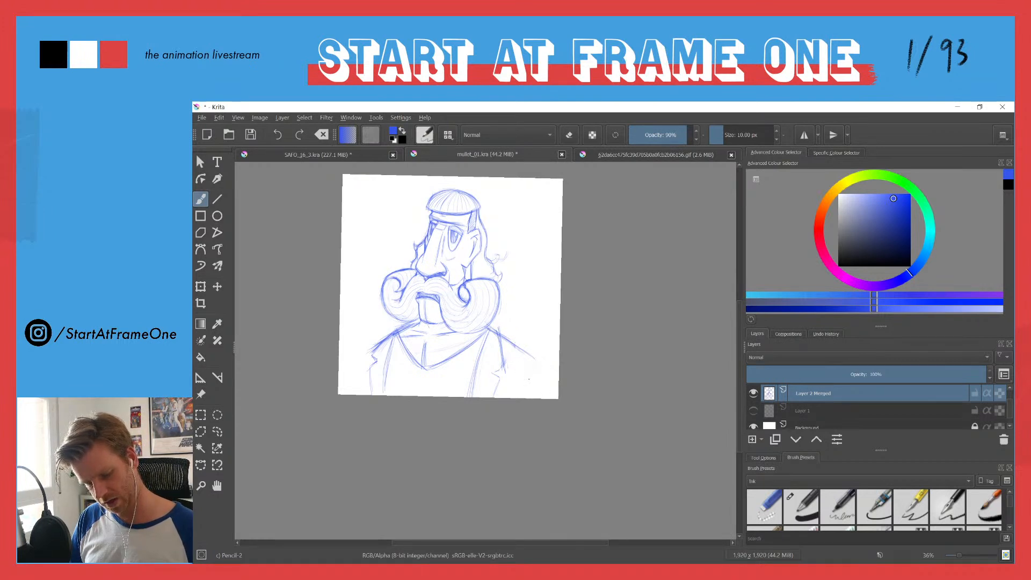
# Step: Extend both shoulders into rounded jacket sleeves reaching the bottom edge of the canvas
pyautogui.moveTo(526, 352)
pyautogui.mouseDown()
pyautogui.moveTo(546, 376)
pyautogui.moveTo(556, 368)
pyautogui.moveTo(524, 395)
pyautogui.mouseUp()
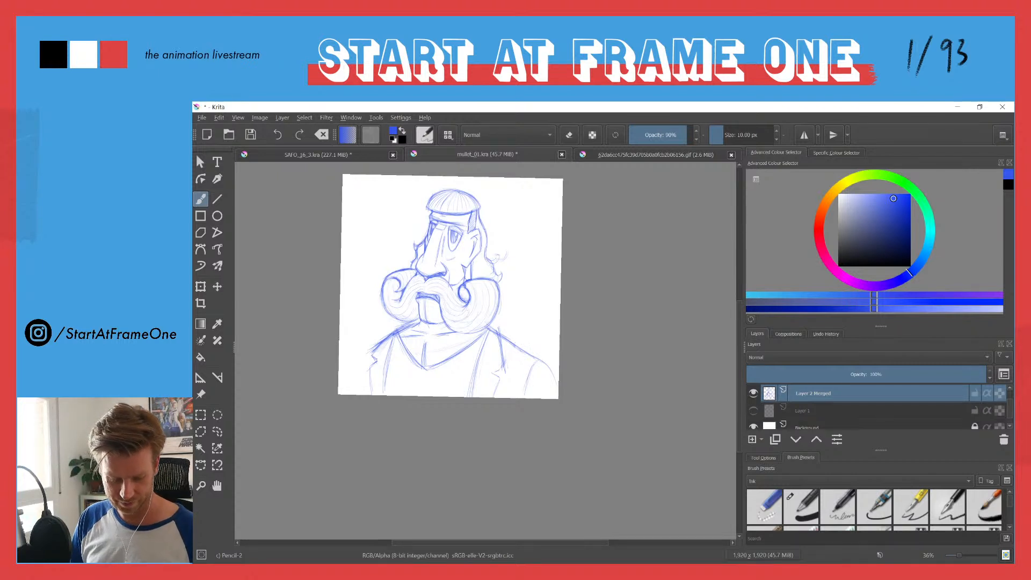
pyautogui.moveTo(376, 347)
pyautogui.mouseDown()
pyautogui.moveTo(350, 367)
pyautogui.moveTo(348, 395)
pyautogui.mouseUp()
pyautogui.press('e')
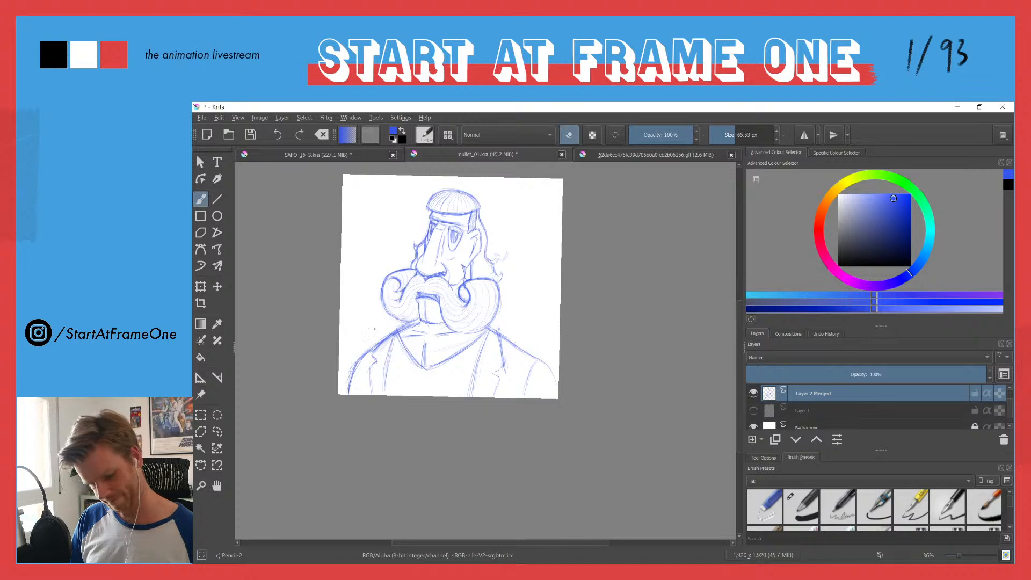
pyautogui.press('e')
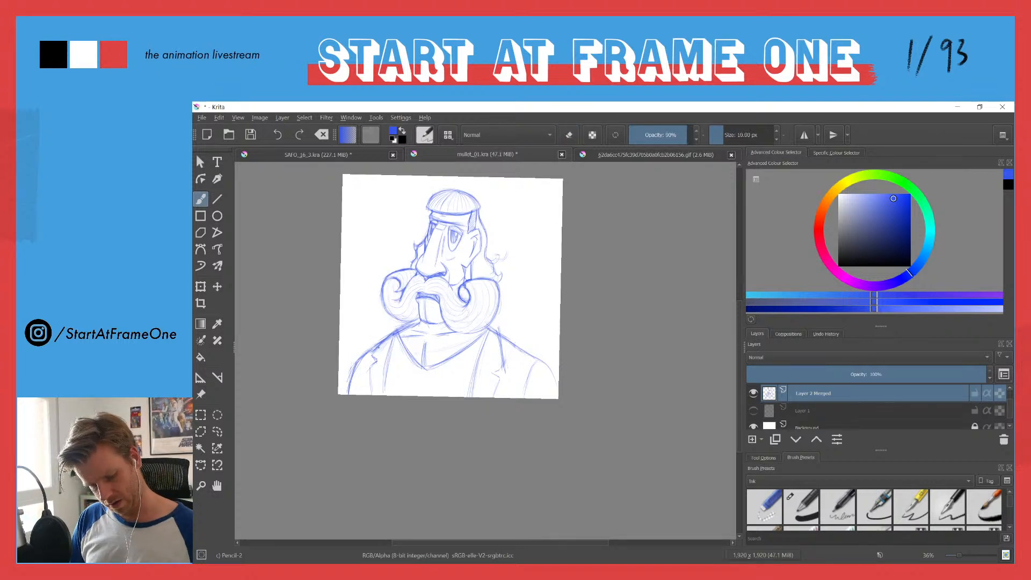
# Step: Reinforce the outer and inner edges of both jacket lapels with darker strokes
pyautogui.moveTo(369, 369); pyautogui.dragTo(372, 394)
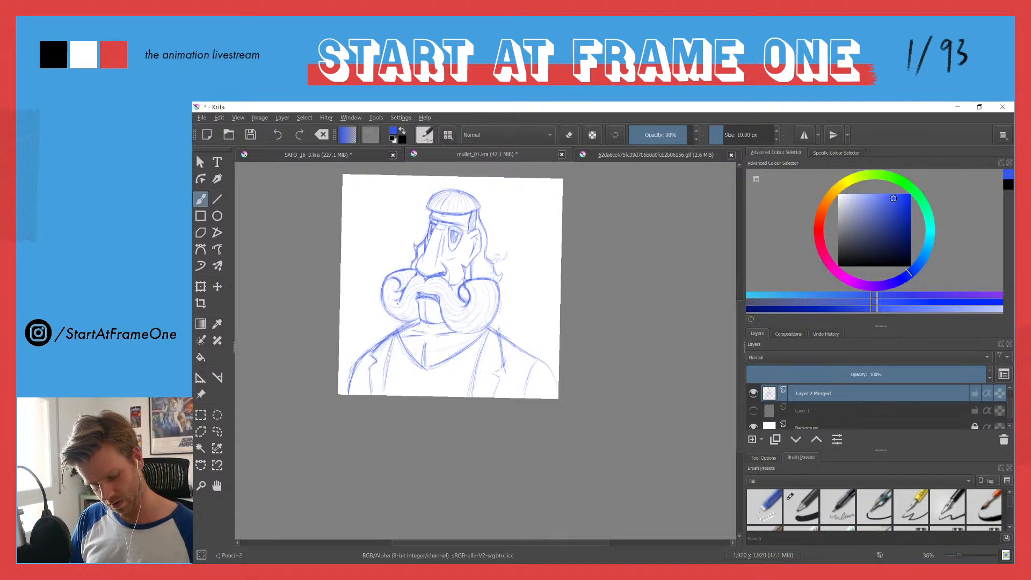
pyautogui.moveTo(475, 352); pyautogui.dragTo(469, 395)
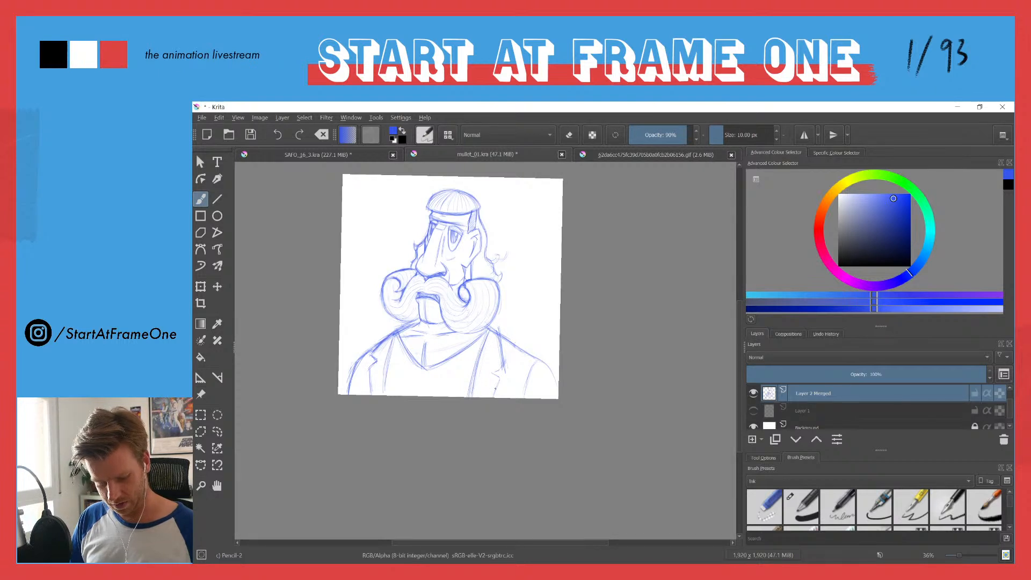
pyautogui.moveTo(499, 337); pyautogui.dragTo(502, 359)
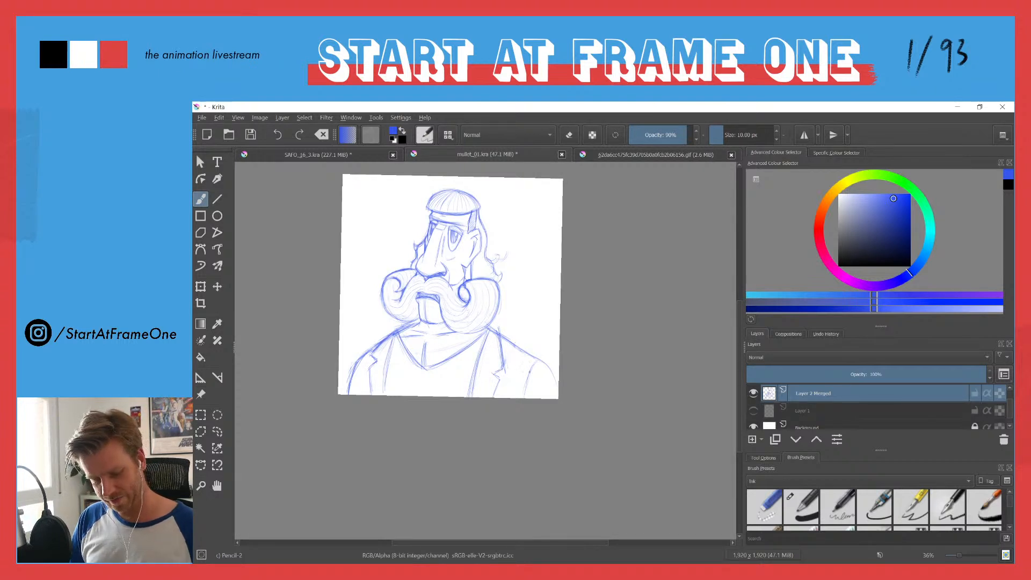
pyautogui.moveTo(392, 351); pyautogui.dragTo(387, 372)
pyautogui.moveTo(395, 340); pyautogui.dragTo(389, 367)
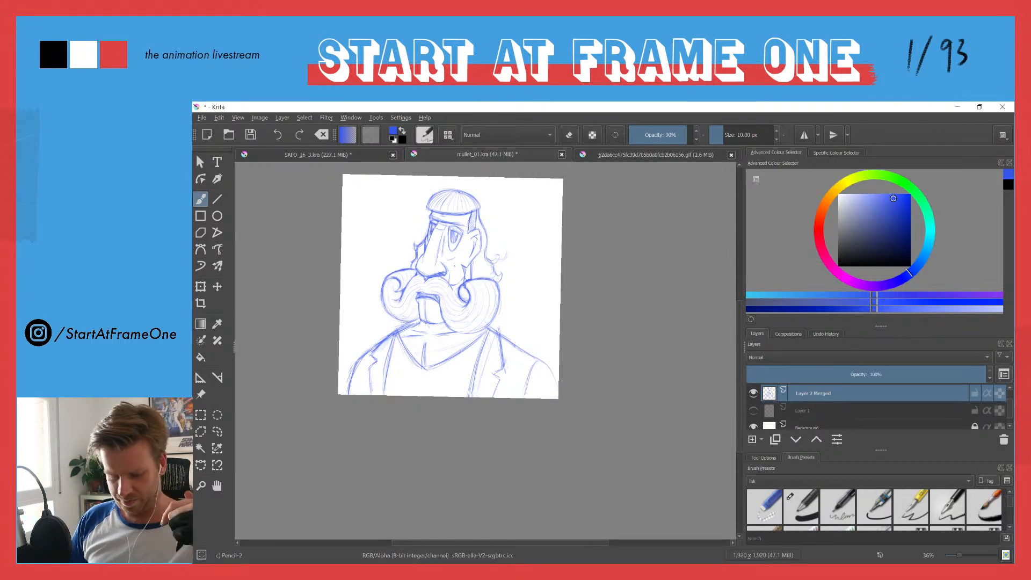
# Step: Try a muted red as jacket colour with a short test stroke beside the lapel, and undo the stroke
pyautogui.click(820, 248)
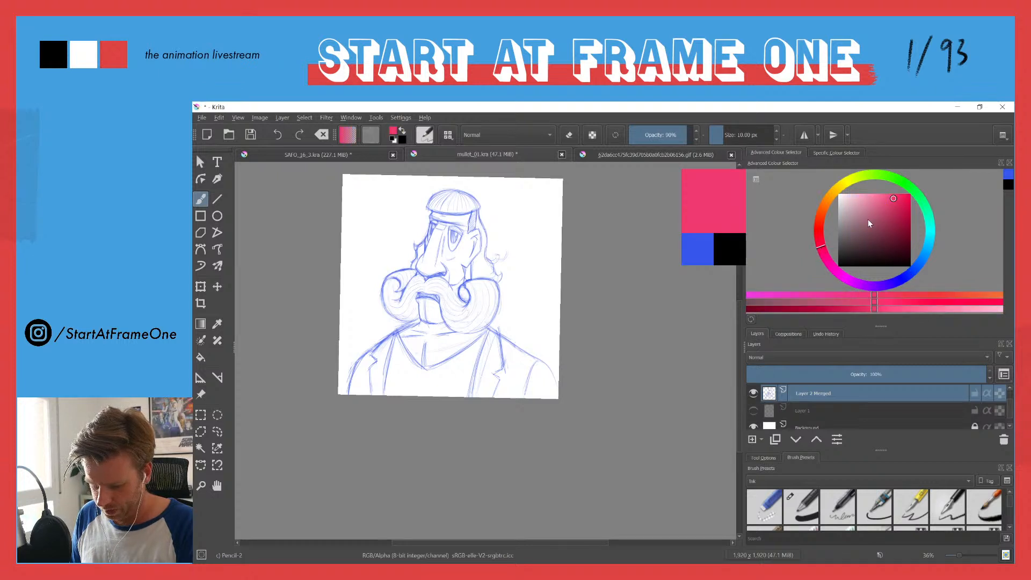
pyautogui.moveTo(863, 223); pyautogui.dragTo(873, 222)
pyautogui.click(869, 228)
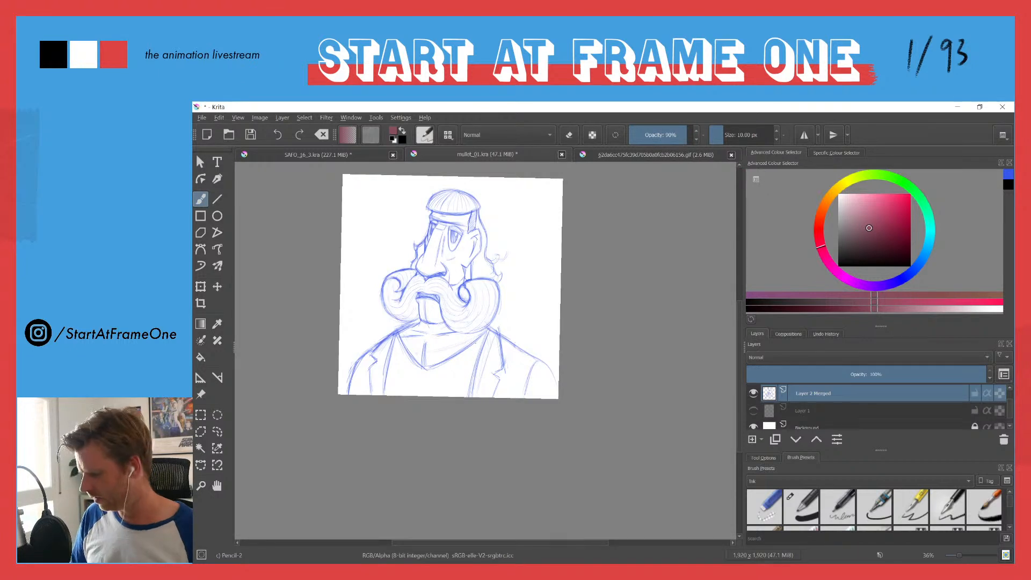
pyautogui.moveTo(514, 377); pyautogui.dragTo(510, 358)
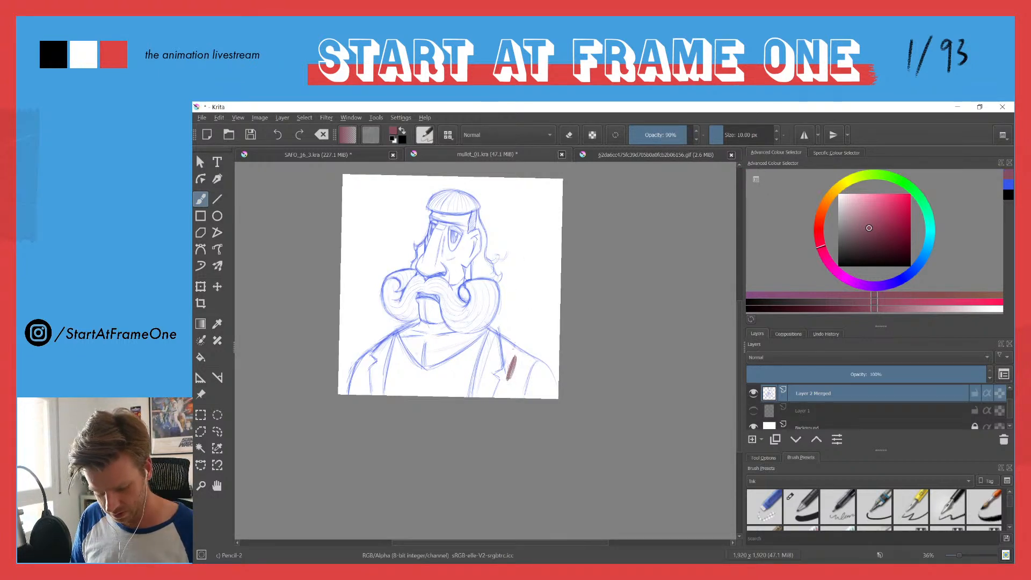
pyautogui.hotkey('ctrl', 'z')
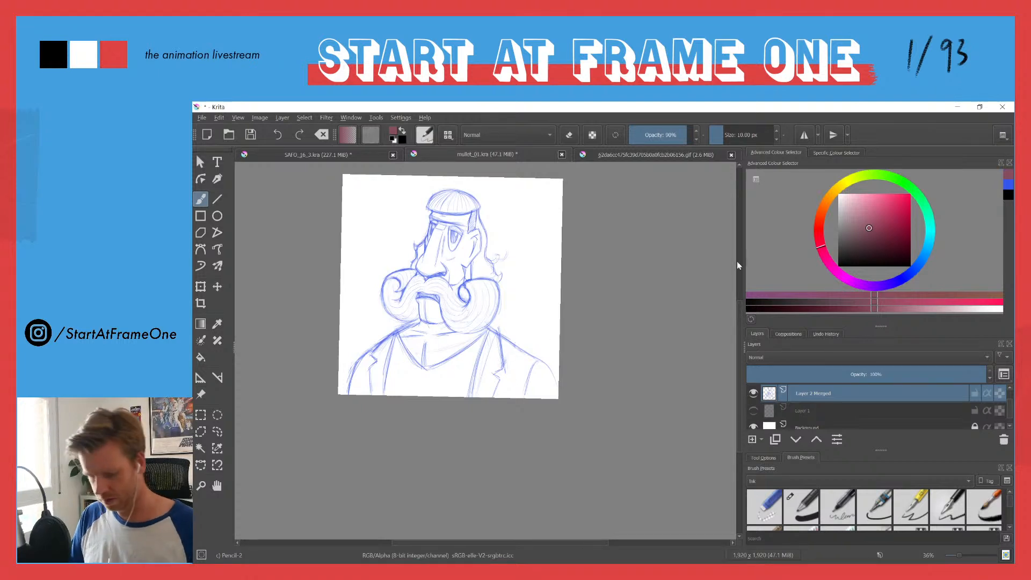
# Step: Pick a darker plum colour, enlarge the brush to about 113 px, and try blocking in the jacket before undoing the strokes
pyautogui.click(827, 259)
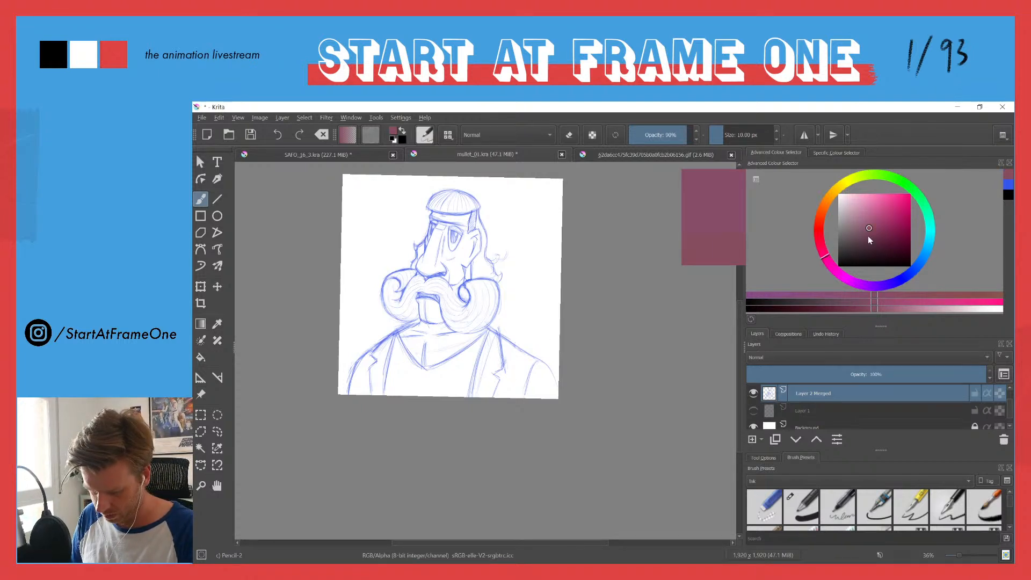
pyautogui.click(868, 238)
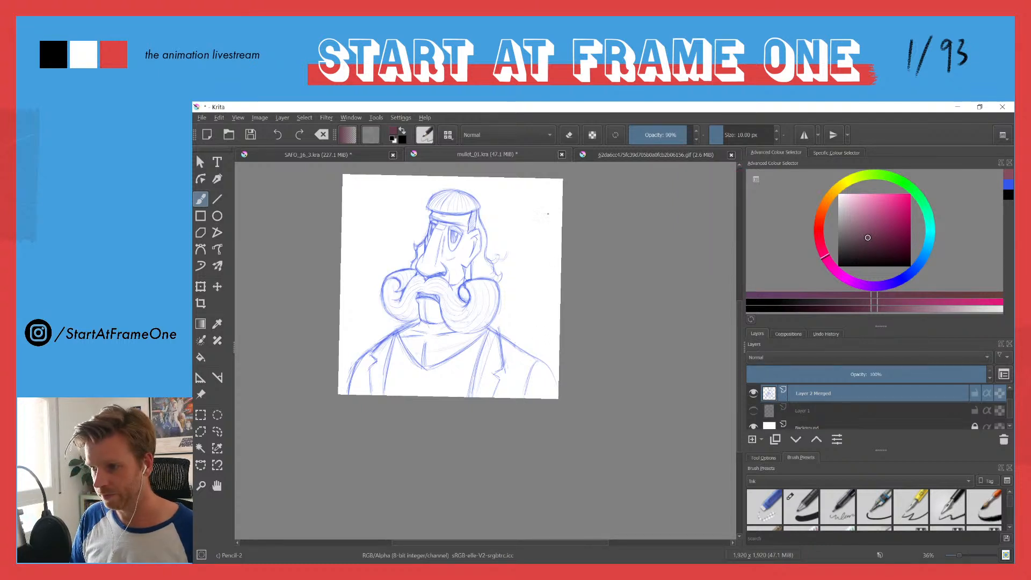
pyautogui.moveTo(727, 136); pyautogui.dragTo(741, 131)
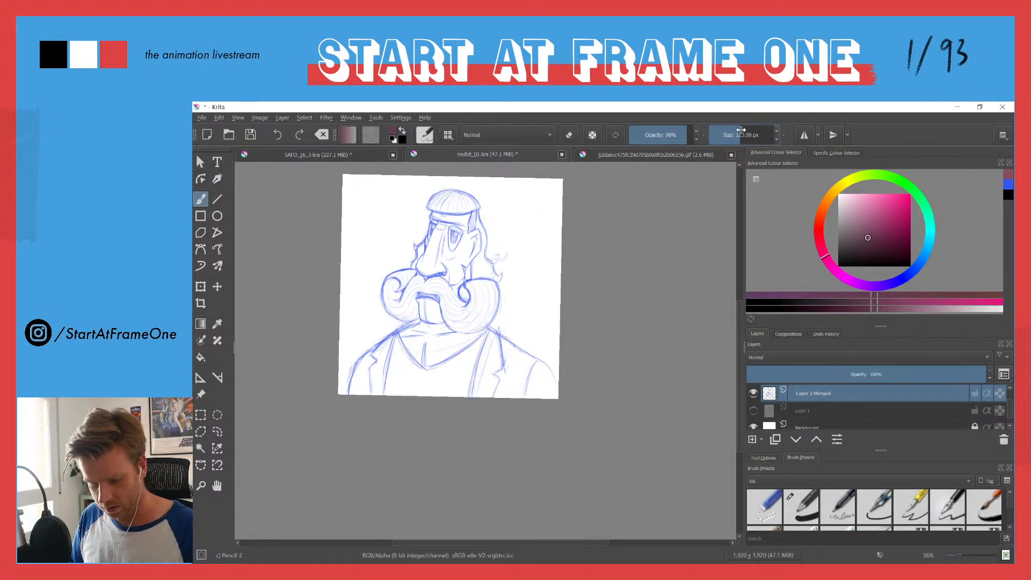
pyautogui.moveTo(517, 357)
pyautogui.mouseDown()
pyautogui.moveTo(488, 391)
pyautogui.moveTo(474, 390)
pyautogui.moveTo(491, 337)
pyautogui.moveTo(531, 355)
pyautogui.mouseUp()
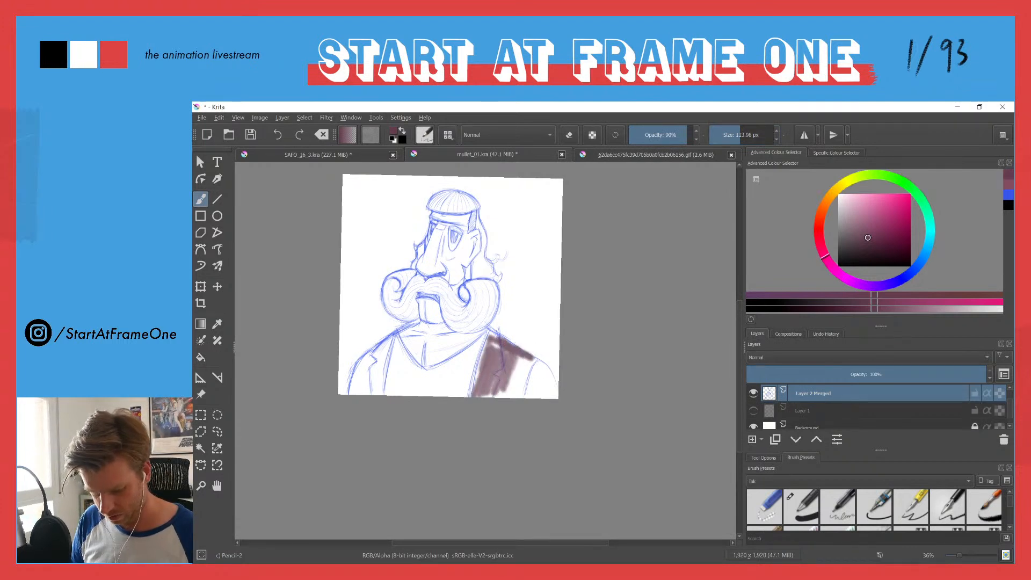
pyautogui.hotkey('ctrl', 'z')
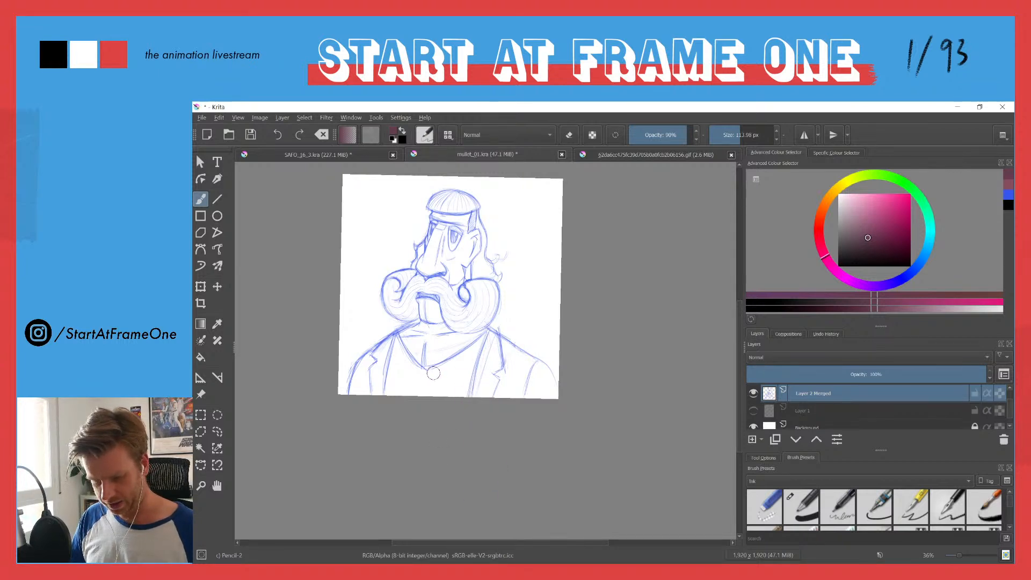
# Step: Set the brush size to 10 px and switch back to the blue sketch colour
pyautogui.click(757, 134)
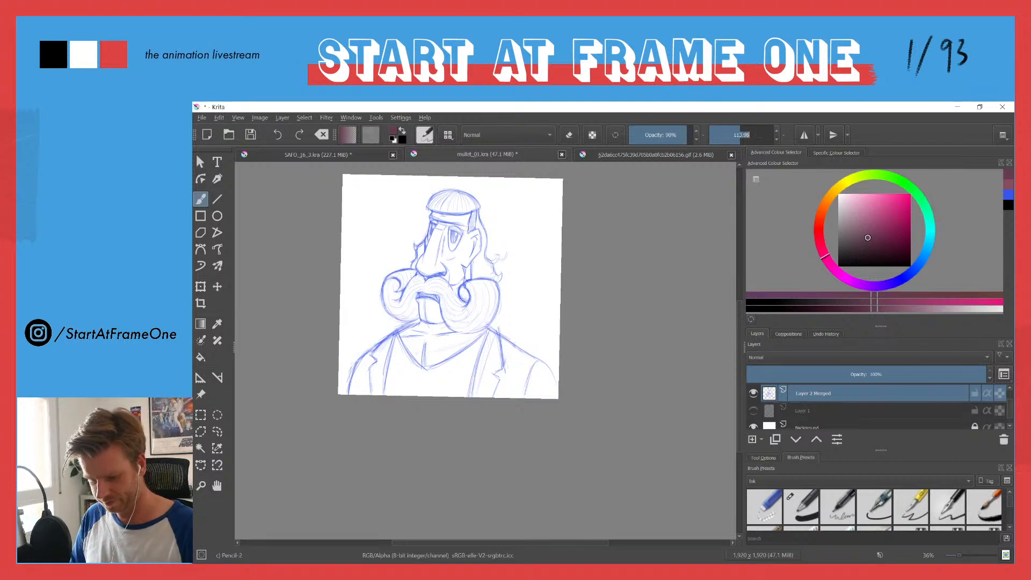
pyautogui.write('10')
pyautogui.press('Return')
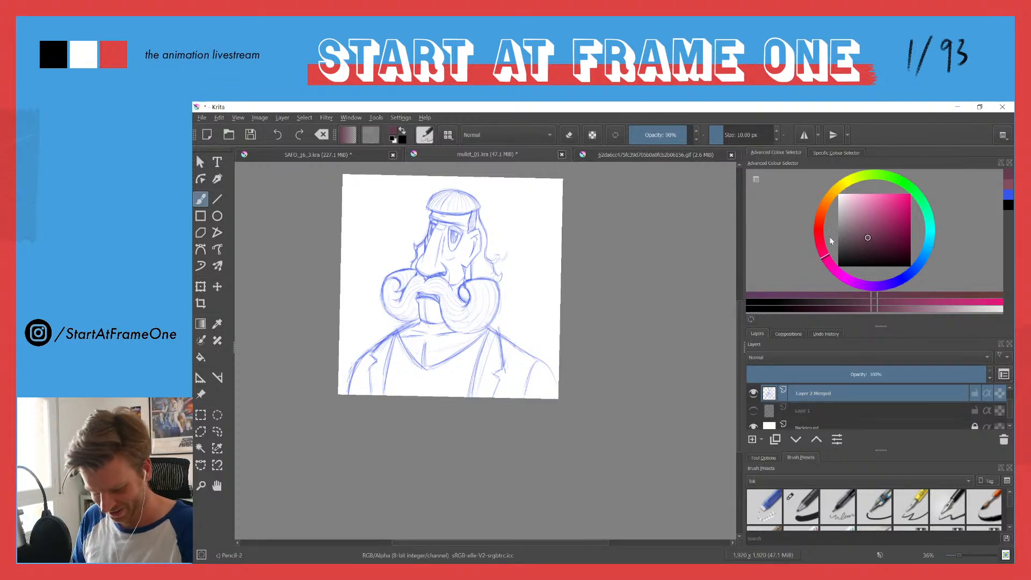
pyautogui.click(1009, 195)
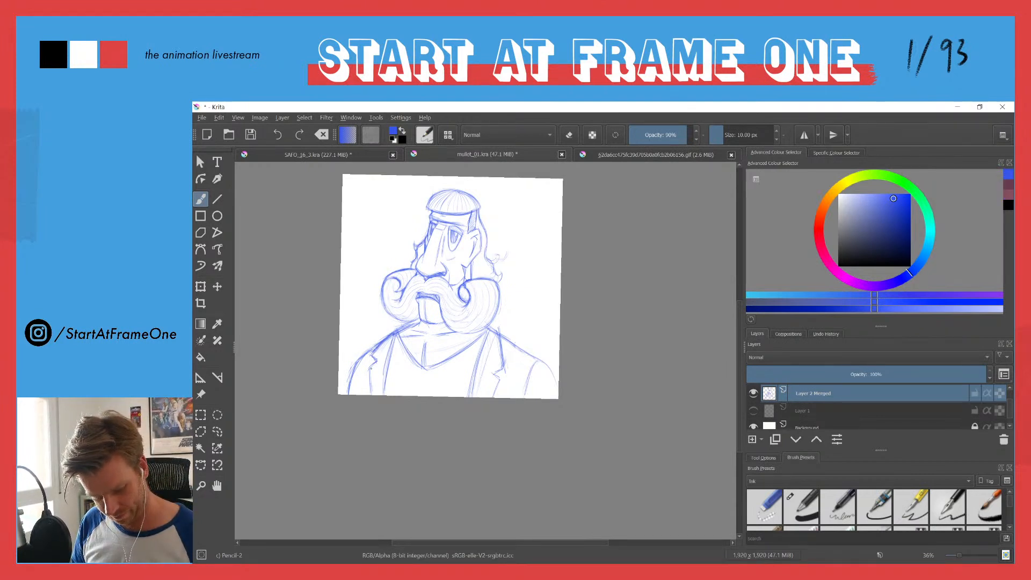
# Step: Darken the inner edges of both jacket lapels and the collar line on the left shoulder
pyautogui.moveTo(370, 368); pyautogui.dragTo(370, 394)
pyautogui.moveTo(387, 373); pyautogui.dragTo(382, 395)
pyautogui.moveTo(485, 345); pyautogui.dragTo(477, 369)
pyautogui.moveTo(477, 379); pyautogui.dragTo(469, 394)
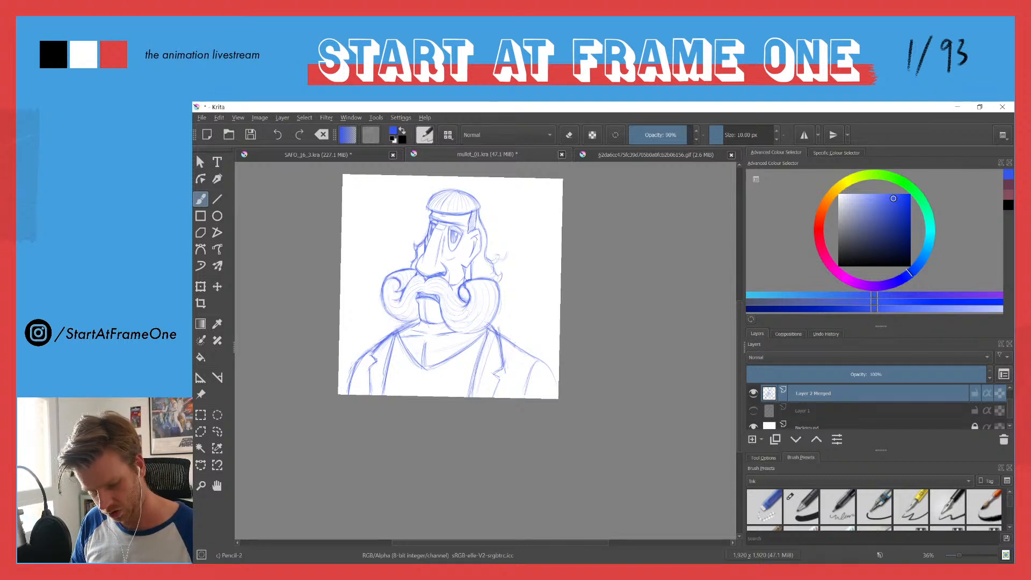
pyautogui.moveTo(404, 323); pyautogui.dragTo(381, 341)
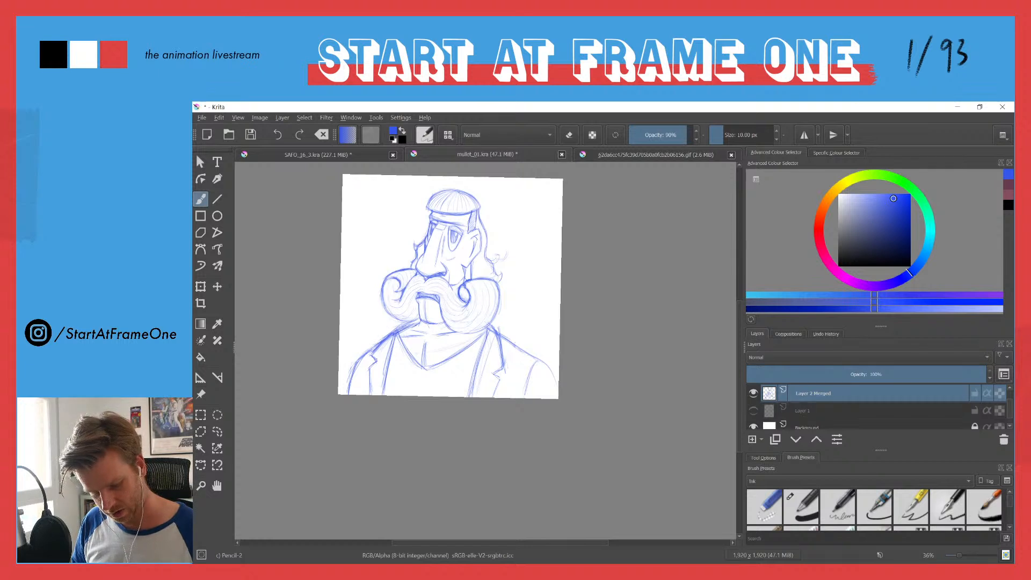
pyautogui.moveTo(400, 334); pyautogui.dragTo(392, 356)
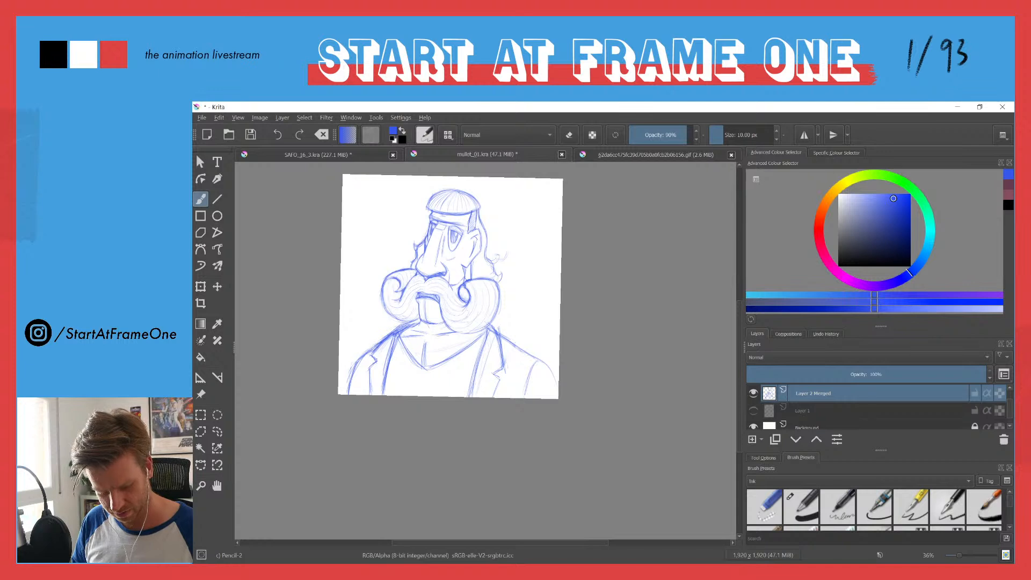
# Step: Erase stray lines around the collar and right lapel, and redraw the right lapel's notch and lower edge
pyautogui.press('e')
pyautogui.moveTo(400, 337)
pyautogui.mouseDown()
pyautogui.moveTo(381, 365)
pyautogui.moveTo(415, 323)
pyautogui.mouseUp()
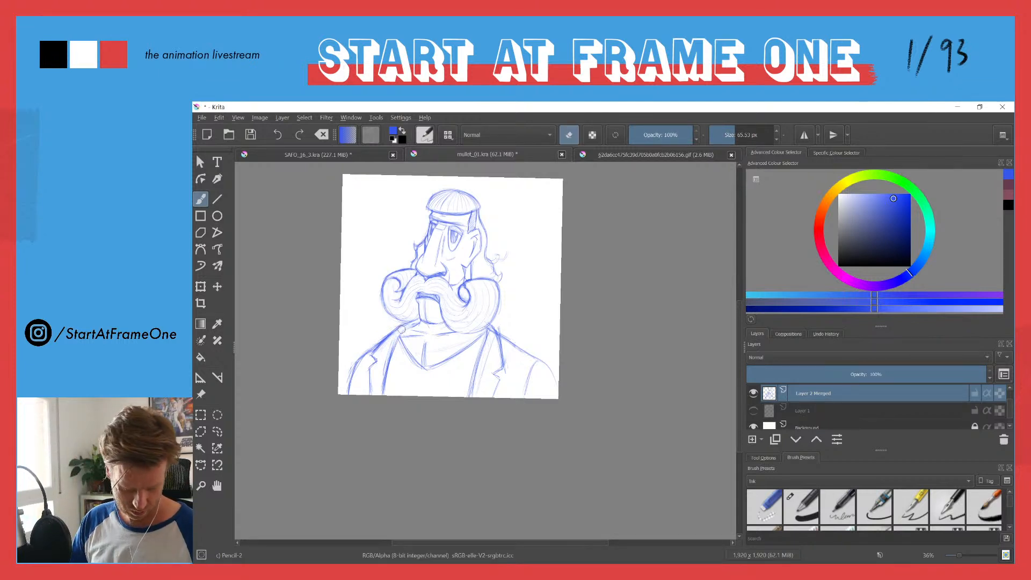
pyautogui.press('e')
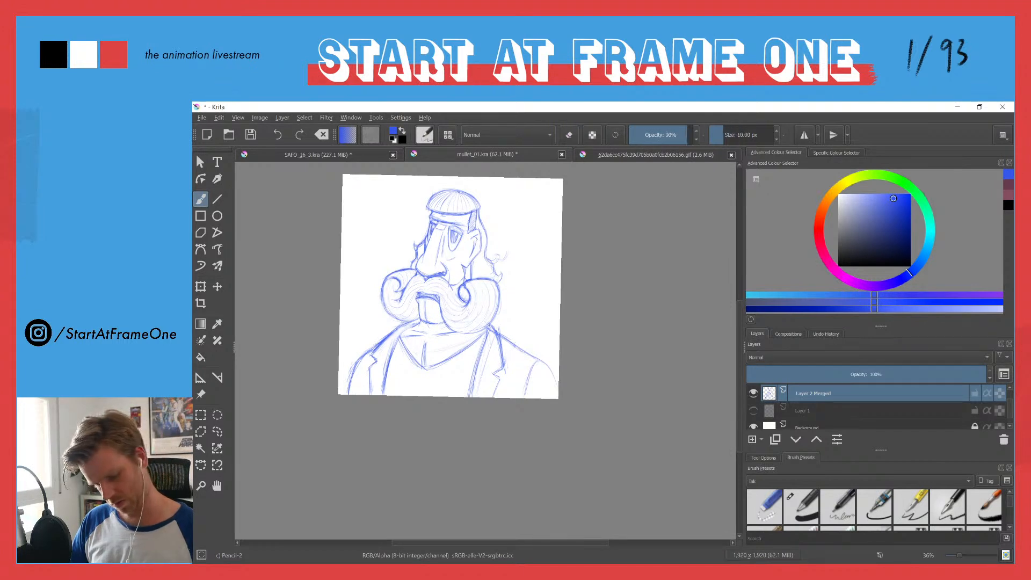
pyautogui.press('e')
pyautogui.moveTo(492, 348); pyautogui.dragTo(481, 373)
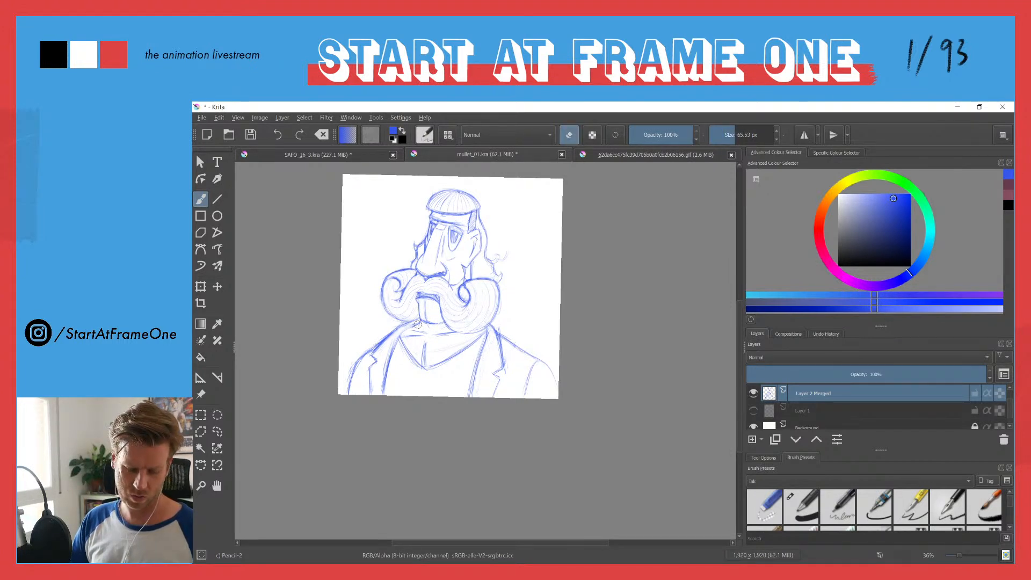
pyautogui.press('e')
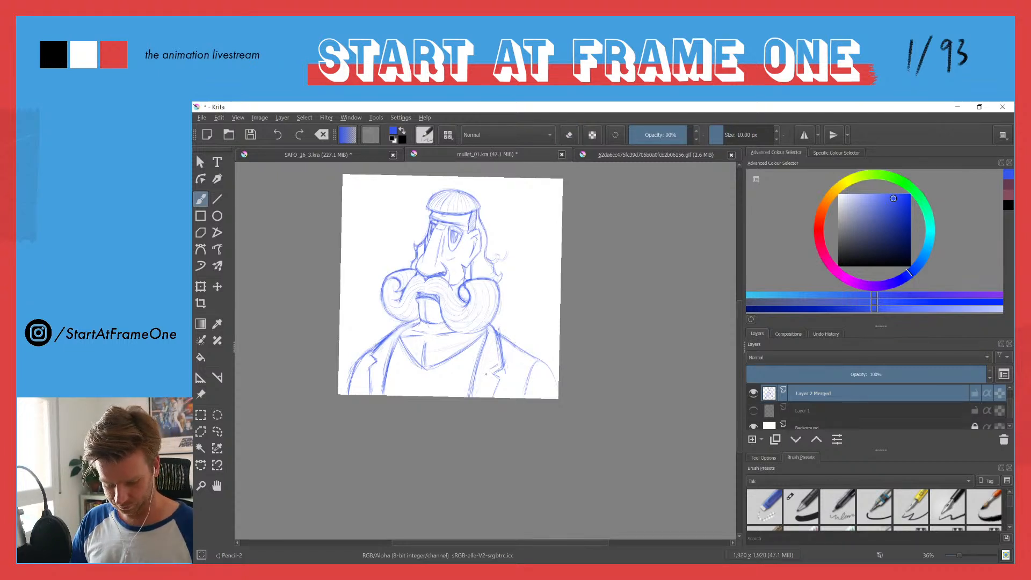
pyautogui.moveTo(497, 382); pyautogui.dragTo(490, 396)
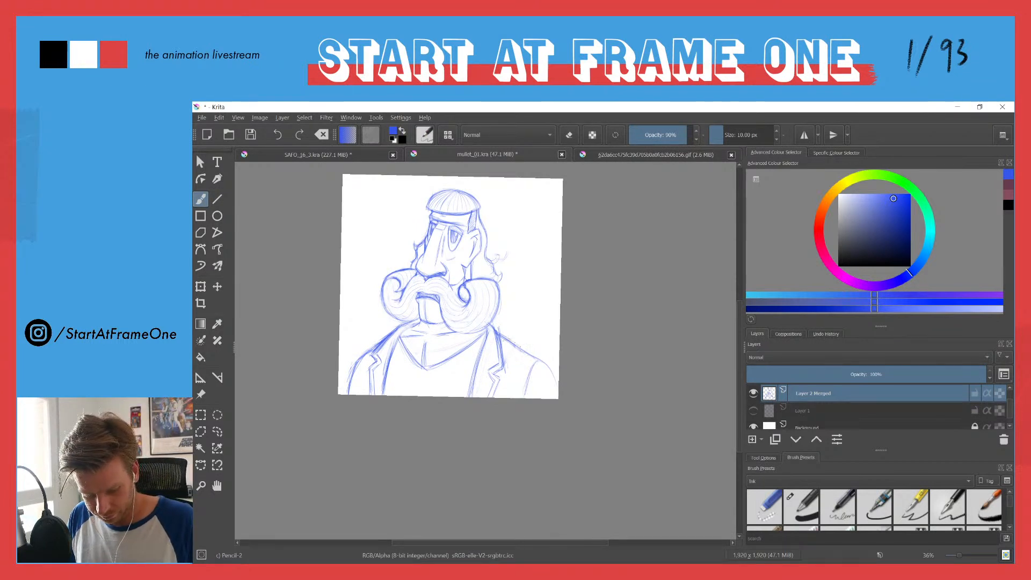
# Step: Sketch a shoulder strap along the right shoulder, clean up its lines, and add a round button at each end
pyautogui.moveTo(509, 339)
pyautogui.mouseDown()
pyautogui.moveTo(542, 356)
pyautogui.moveTo(530, 359)
pyautogui.moveTo(537, 368)
pyautogui.mouseUp()
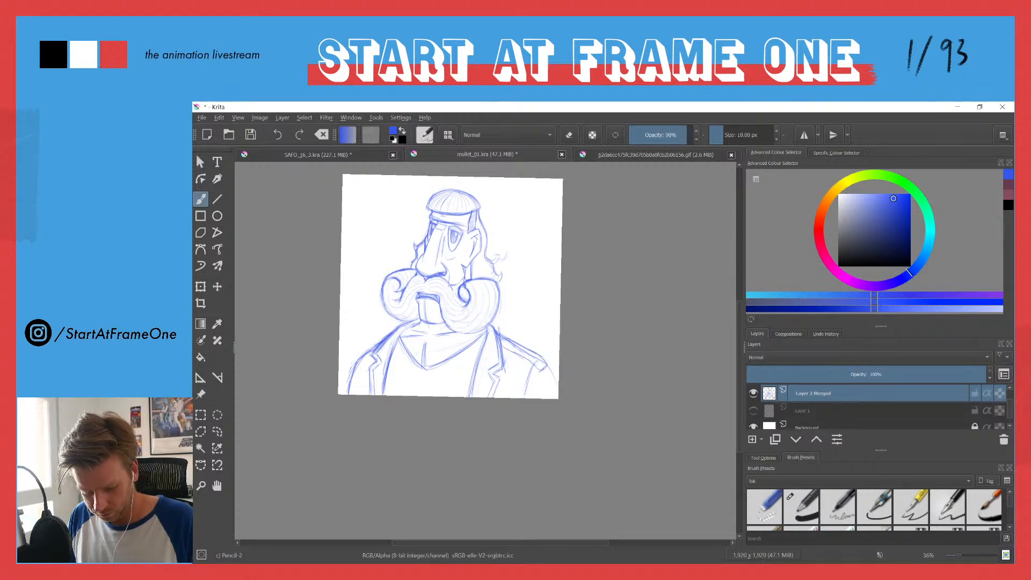
pyautogui.press('e')
pyautogui.moveTo(510, 347); pyautogui.dragTo(534, 362)
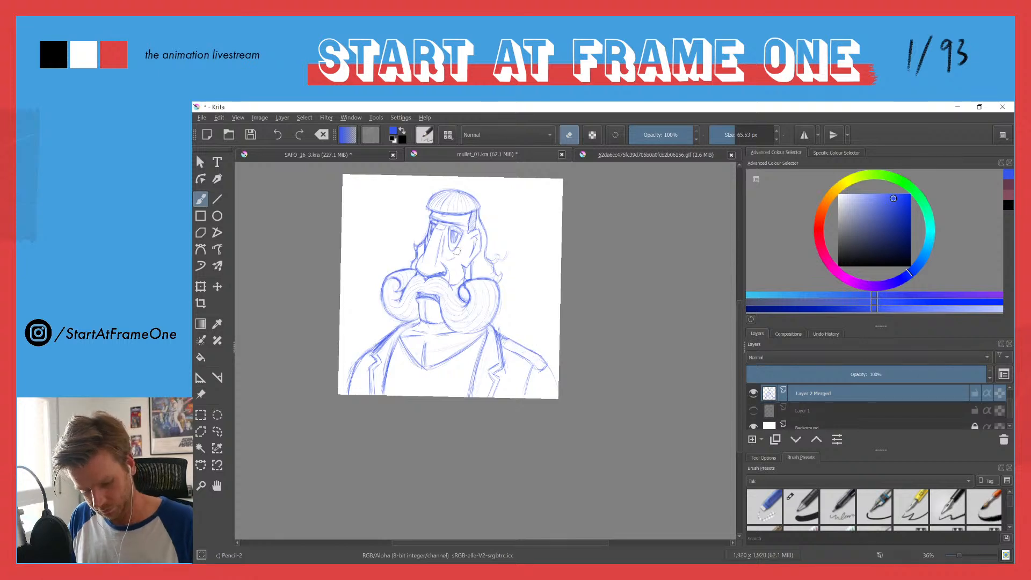
pyautogui.press('e')
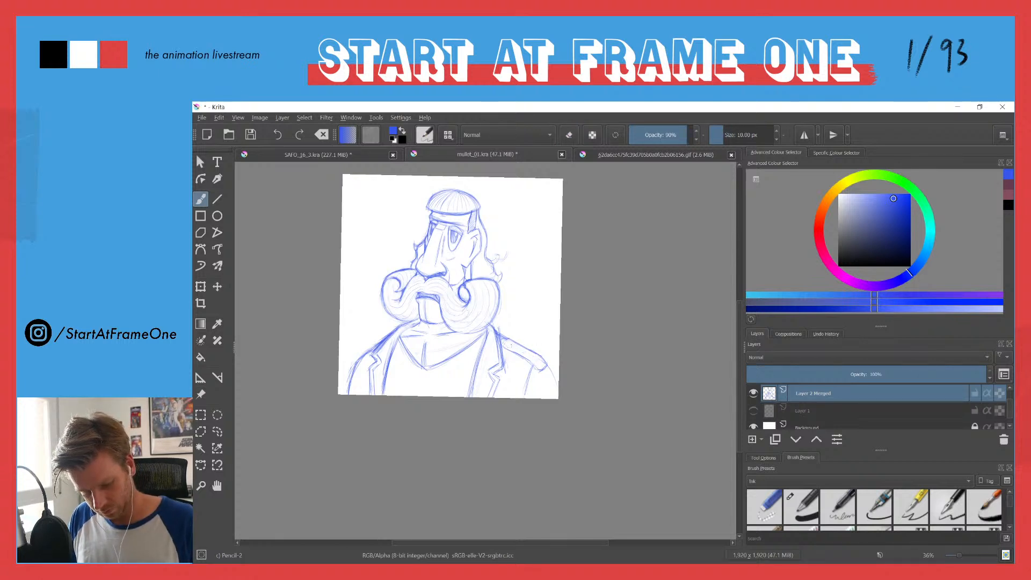
pyautogui.moveTo(535, 366); pyautogui.dragTo(542, 360)
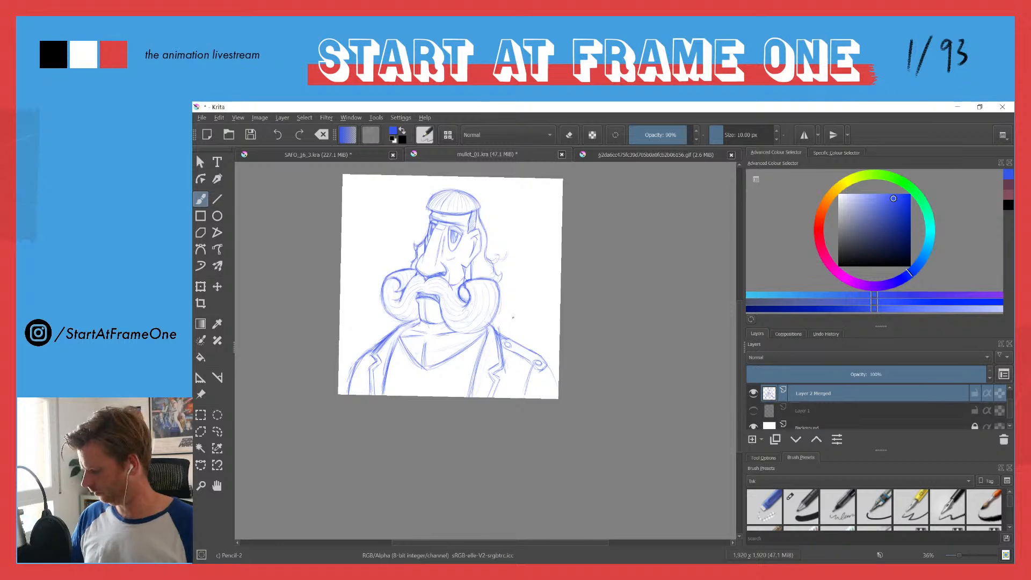
pyautogui.scroll(3, 513, 308)
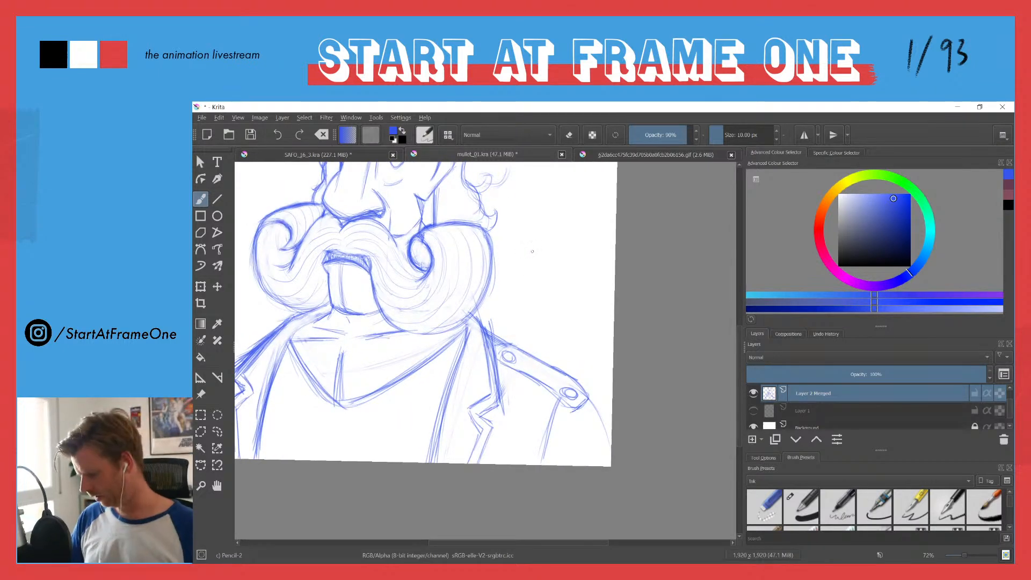
pyautogui.press('l')
pyautogui.moveTo(498, 346)
pyautogui.mouseDown()
pyautogui.moveTo(501, 374)
pyautogui.moveTo(590, 413)
pyautogui.mouseUp()
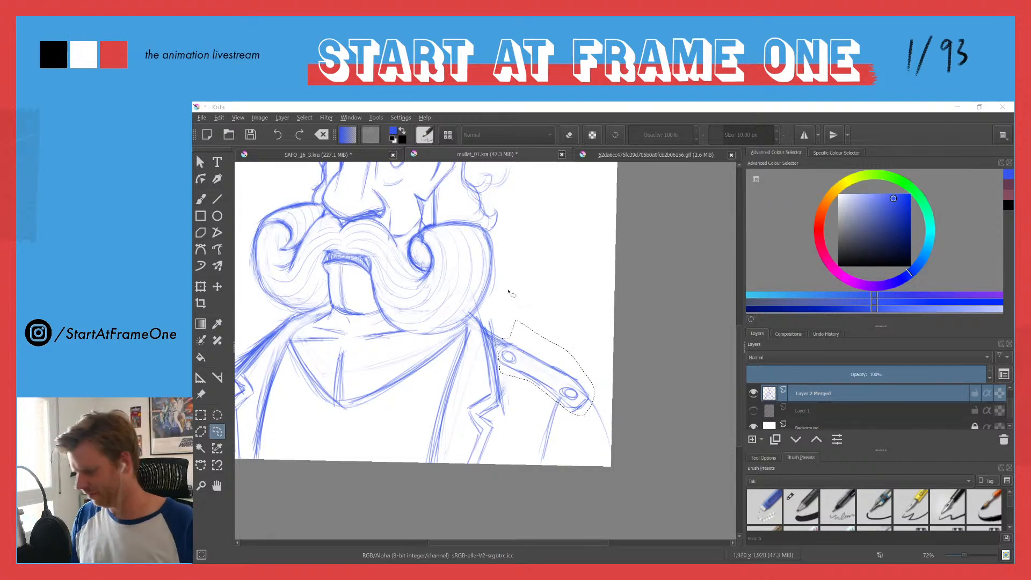
pyautogui.click(496, 385)
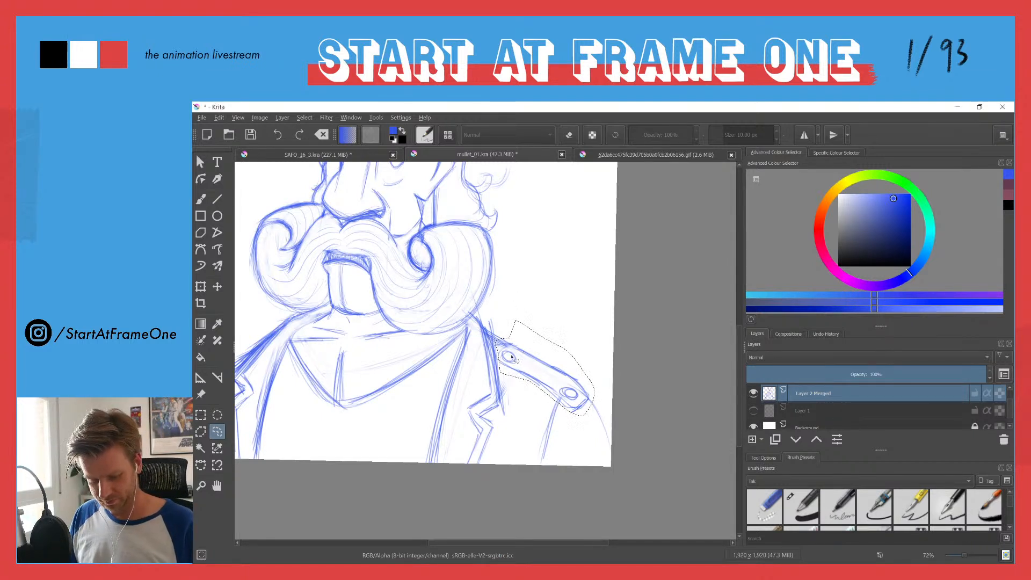
pyautogui.press('Delete')
pyautogui.hotkey('ctrl', 'z')
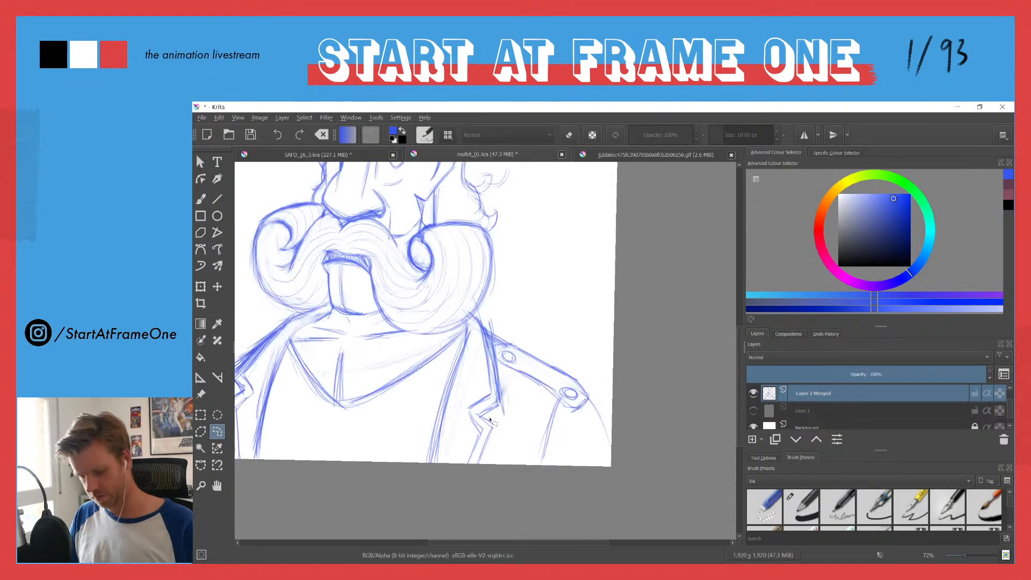
pyautogui.moveTo(521, 380)
pyautogui.mouseDown()
pyautogui.moveTo(573, 357)
pyautogui.moveTo(502, 334)
pyautogui.mouseUp()
pyautogui.hotkey('ctrl', 'shift', 'a')
pyautogui.press('e')
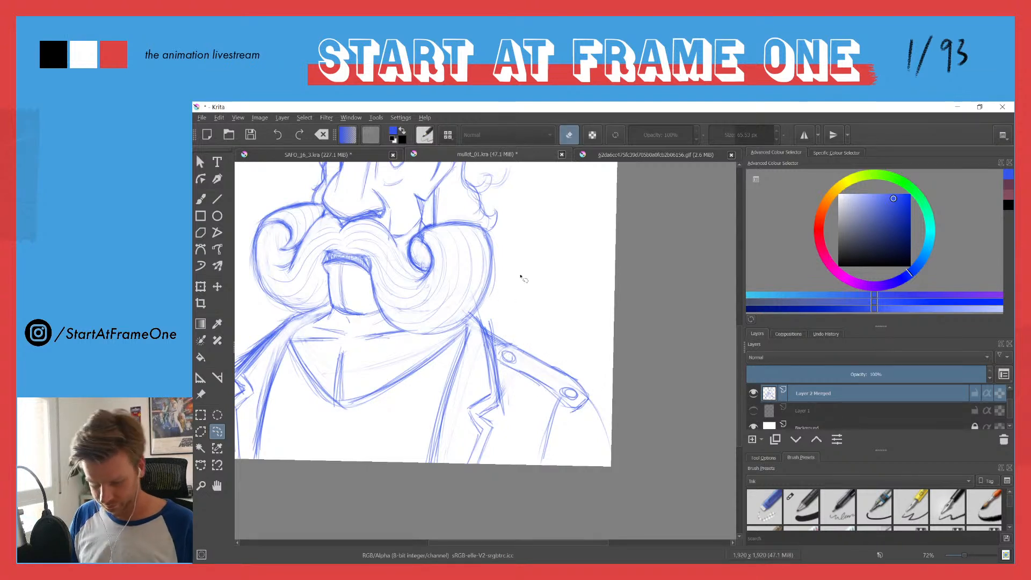
# Step: Fade the shoulder strap with the eraser so it serves as a faint guide, and return to the drawing brush
pyautogui.press('b')
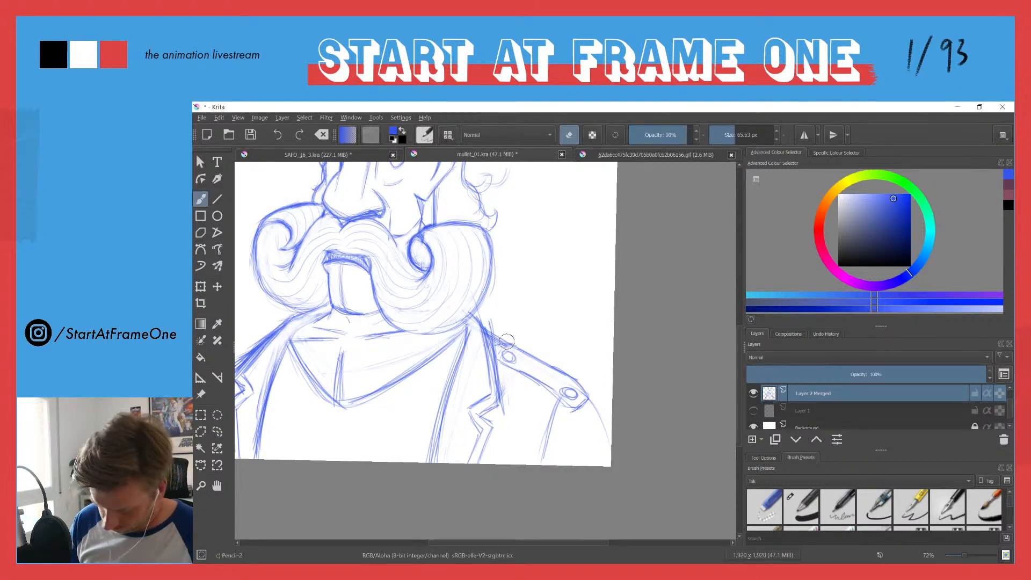
pyautogui.press('e')
pyautogui.press('e')
pyautogui.moveTo(504, 343)
pyautogui.mouseDown()
pyautogui.moveTo(504, 369)
pyautogui.moveTo(515, 354)
pyautogui.moveTo(570, 409)
pyautogui.moveTo(586, 408)
pyautogui.moveTo(591, 398)
pyautogui.moveTo(498, 331)
pyautogui.moveTo(500, 370)
pyautogui.moveTo(550, 400)
pyautogui.moveTo(556, 389)
pyautogui.moveTo(572, 394)
pyautogui.moveTo(519, 329)
pyautogui.mouseUp()
pyautogui.press('e')
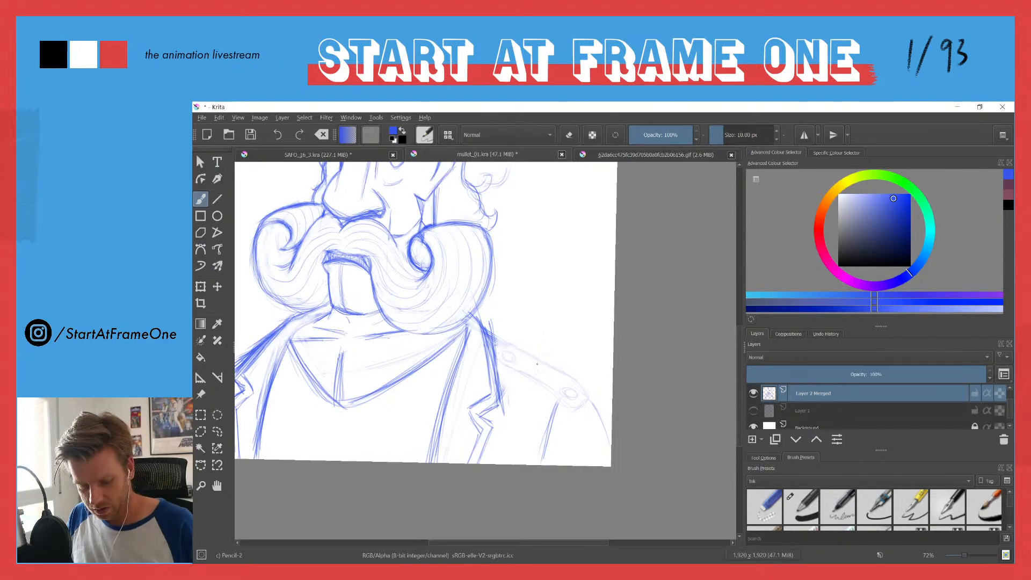
# Step: Sketch an oval epaulette pad with a thick rim at the outer end of the right shoulder
pyautogui.moveTo(584, 376)
pyautogui.mouseDown()
pyautogui.moveTo(537, 360)
pyautogui.moveTo(567, 386)
pyautogui.moveTo(544, 354)
pyautogui.moveTo(537, 361)
pyautogui.moveTo(581, 392)
pyautogui.moveTo(545, 355)
pyautogui.moveTo(537, 364)
pyautogui.mouseUp()
pyautogui.moveTo(590, 383); pyautogui.dragTo(588, 397)
pyautogui.moveTo(535, 379)
pyautogui.mouseDown()
pyautogui.moveTo(589, 398)
pyautogui.moveTo(531, 373)
pyautogui.moveTo(538, 382)
pyautogui.moveTo(537, 353)
pyautogui.moveTo(535, 375)
pyautogui.moveTo(537, 360)
pyautogui.moveTo(579, 371)
pyautogui.moveTo(541, 353)
pyautogui.moveTo(590, 388)
pyautogui.moveTo(534, 352)
pyautogui.moveTo(591, 388)
pyautogui.mouseUp()
pyautogui.moveTo(547, 362)
pyautogui.mouseDown()
pyautogui.moveTo(593, 387)
pyautogui.moveTo(533, 370)
pyautogui.moveTo(588, 398)
pyautogui.mouseUp()
pyautogui.press('e')
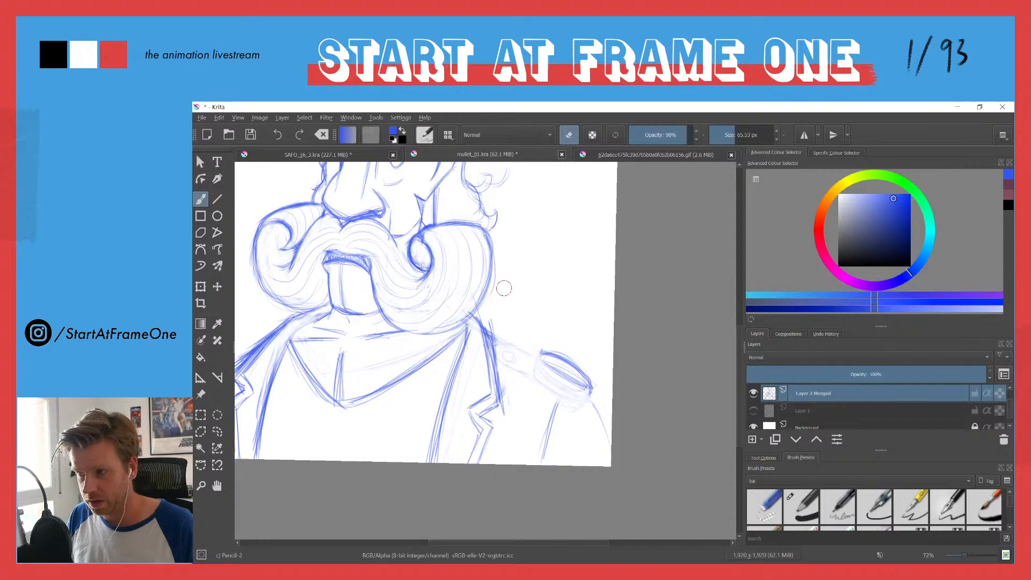
pyautogui.press('e')
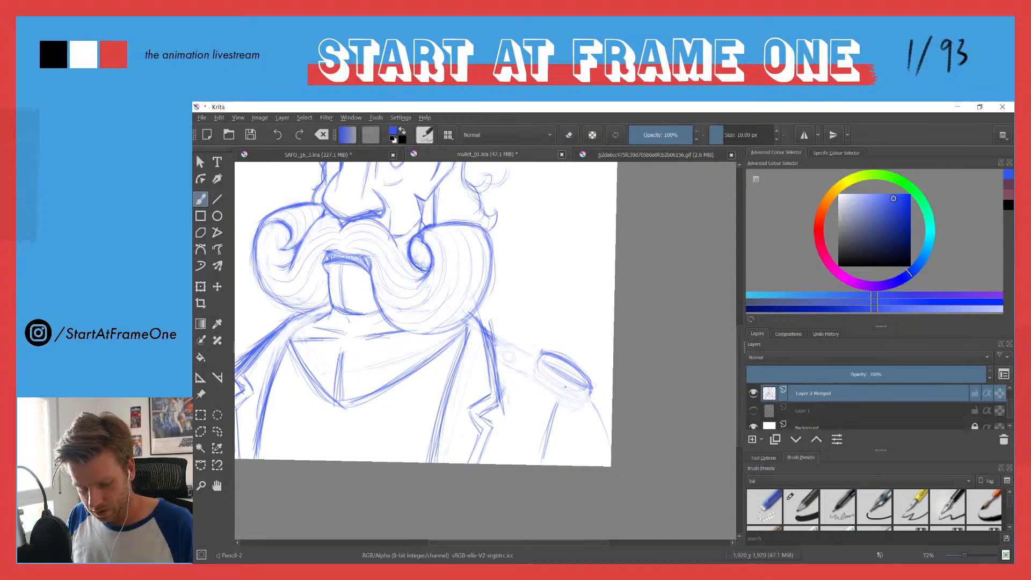
# Step: Detail the epaulette pad, hang a fringe below it, and connect it to the collar with a strap
pyautogui.moveTo(542, 375)
pyautogui.mouseDown()
pyautogui.moveTo(586, 400)
pyautogui.moveTo(589, 383)
pyautogui.moveTo(583, 398)
pyautogui.moveTo(537, 363)
pyautogui.moveTo(541, 378)
pyautogui.moveTo(560, 373)
pyautogui.moveTo(548, 366)
pyautogui.moveTo(589, 385)
pyautogui.mouseUp()
pyautogui.moveTo(590, 420)
pyautogui.mouseDown()
pyautogui.moveTo(593, 398)
pyautogui.moveTo(603, 420)
pyautogui.moveTo(550, 407)
pyautogui.mouseUp()
pyautogui.moveTo(499, 342); pyautogui.dragTo(564, 376)
pyautogui.moveTo(509, 334)
pyautogui.mouseDown()
pyautogui.moveTo(570, 364)
pyautogui.moveTo(497, 347)
pyautogui.moveTo(572, 375)
pyautogui.moveTo(504, 339)
pyautogui.mouseUp()
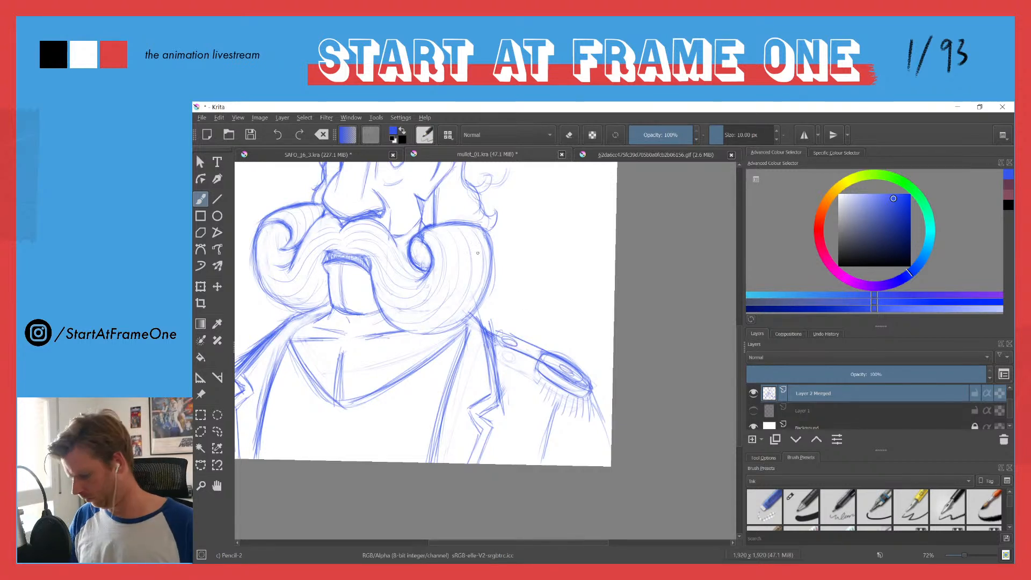
# Step: Fade the epaulette sketch with the eraser and redraw it as a rounded strap with a padded roll beneath its outer end
pyautogui.press('e')
pyautogui.moveTo(562, 369)
pyautogui.mouseDown()
pyautogui.moveTo(539, 360)
pyautogui.moveTo(583, 380)
pyautogui.moveTo(490, 330)
pyautogui.moveTo(577, 365)
pyautogui.moveTo(544, 357)
pyautogui.moveTo(566, 385)
pyautogui.moveTo(526, 352)
pyautogui.moveTo(526, 367)
pyautogui.moveTo(549, 373)
pyautogui.moveTo(560, 356)
pyautogui.moveTo(575, 375)
pyautogui.moveTo(528, 341)
pyautogui.moveTo(504, 347)
pyautogui.moveTo(530, 358)
pyautogui.moveTo(499, 345)
pyautogui.moveTo(547, 367)
pyautogui.mouseUp()
pyautogui.press('e')
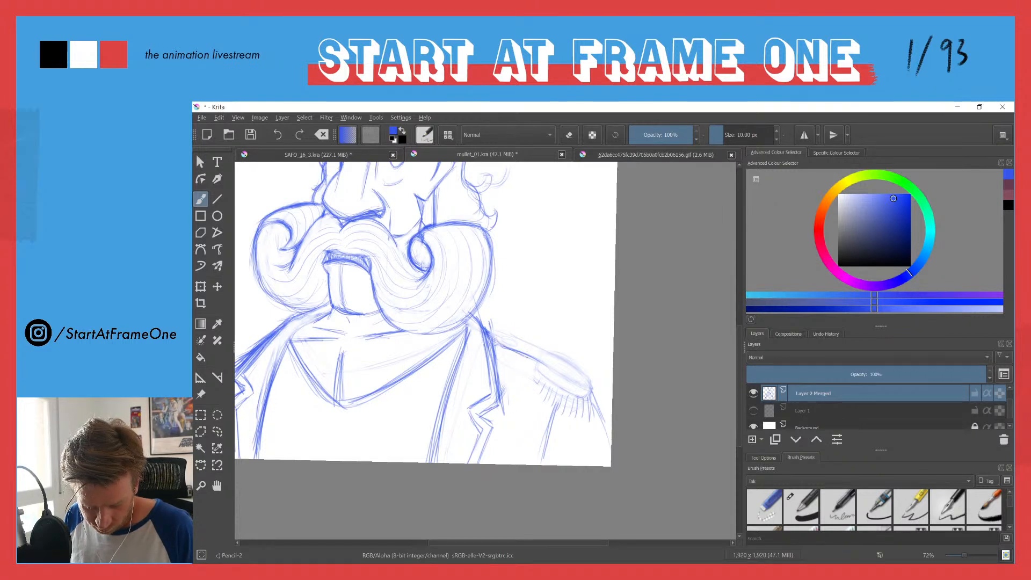
pyautogui.moveTo(495, 331)
pyautogui.mouseDown()
pyautogui.moveTo(514, 336)
pyautogui.moveTo(503, 332)
pyautogui.moveTo(535, 349)
pyautogui.moveTo(504, 331)
pyautogui.moveTo(585, 382)
pyautogui.mouseUp()
pyautogui.moveTo(505, 349)
pyautogui.mouseDown()
pyautogui.moveTo(583, 388)
pyautogui.moveTo(590, 379)
pyautogui.mouseUp()
pyautogui.moveTo(565, 361)
pyautogui.mouseDown()
pyautogui.moveTo(514, 339)
pyautogui.moveTo(496, 344)
pyautogui.moveTo(583, 387)
pyautogui.moveTo(499, 349)
pyautogui.moveTo(578, 396)
pyautogui.moveTo(571, 376)
pyautogui.moveTo(586, 395)
pyautogui.mouseUp()
pyautogui.moveTo(531, 363)
pyautogui.mouseDown()
pyautogui.moveTo(577, 395)
pyautogui.moveTo(543, 385)
pyautogui.moveTo(564, 395)
pyautogui.mouseUp()
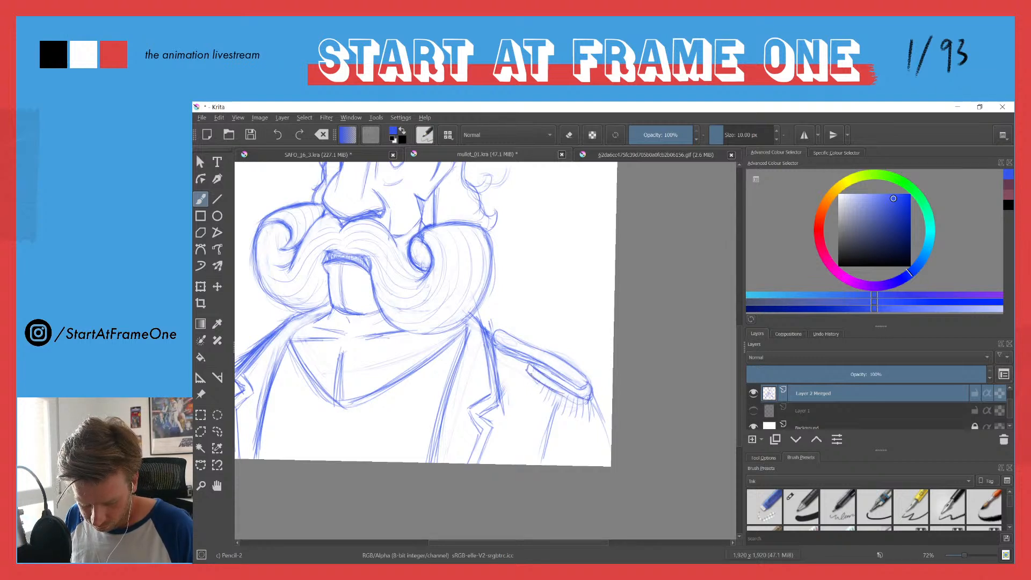
pyautogui.moveTo(526, 364)
pyautogui.mouseDown()
pyautogui.moveTo(569, 398)
pyautogui.moveTo(587, 400)
pyautogui.moveTo(568, 399)
pyautogui.mouseUp()
pyautogui.moveTo(552, 382)
pyautogui.mouseDown()
pyautogui.moveTo(539, 370)
pyautogui.moveTo(581, 394)
pyautogui.mouseUp()
# Step: Add fringe strokes below the epaulette's padded edge and draw a button at each end of the strap
pyautogui.moveTo(527, 374); pyautogui.dragTo(522, 394)
pyautogui.moveTo(532, 378); pyautogui.dragTo(534, 403)
pyautogui.moveTo(547, 388)
pyautogui.mouseDown()
pyautogui.moveTo(580, 412)
pyautogui.moveTo(597, 421)
pyautogui.mouseUp()
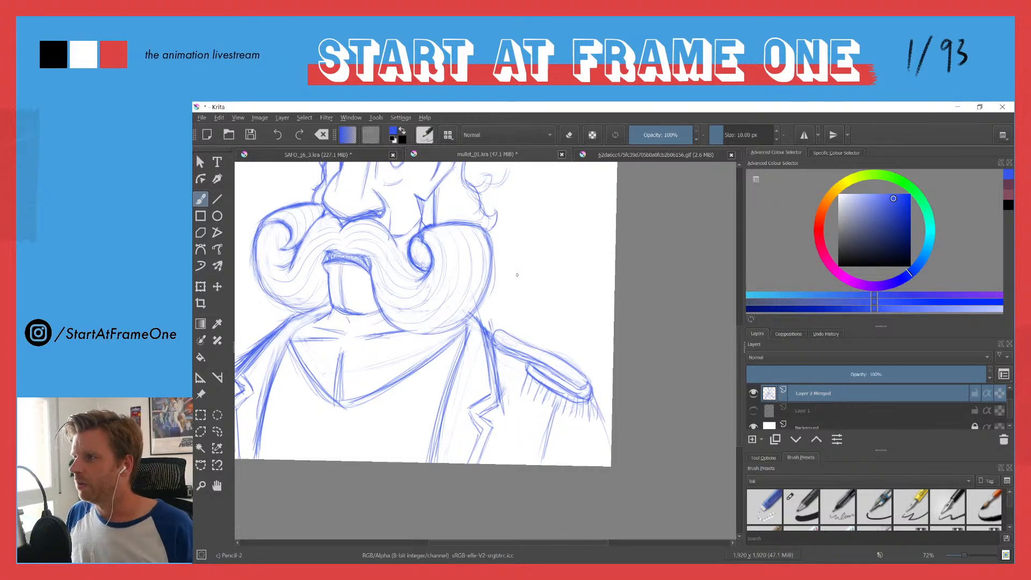
pyautogui.moveTo(570, 375)
pyautogui.mouseDown()
pyautogui.moveTo(581, 380)
pyautogui.moveTo(573, 375)
pyautogui.mouseUp()
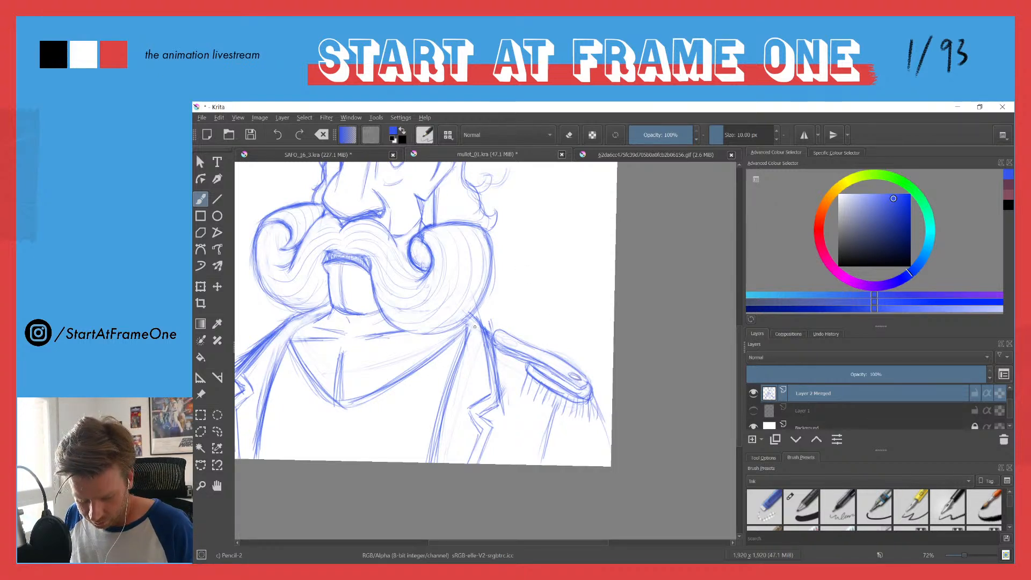
pyautogui.moveTo(500, 337)
pyautogui.mouseDown()
pyautogui.moveTo(512, 343)
pyautogui.moveTo(500, 338)
pyautogui.mouseUp()
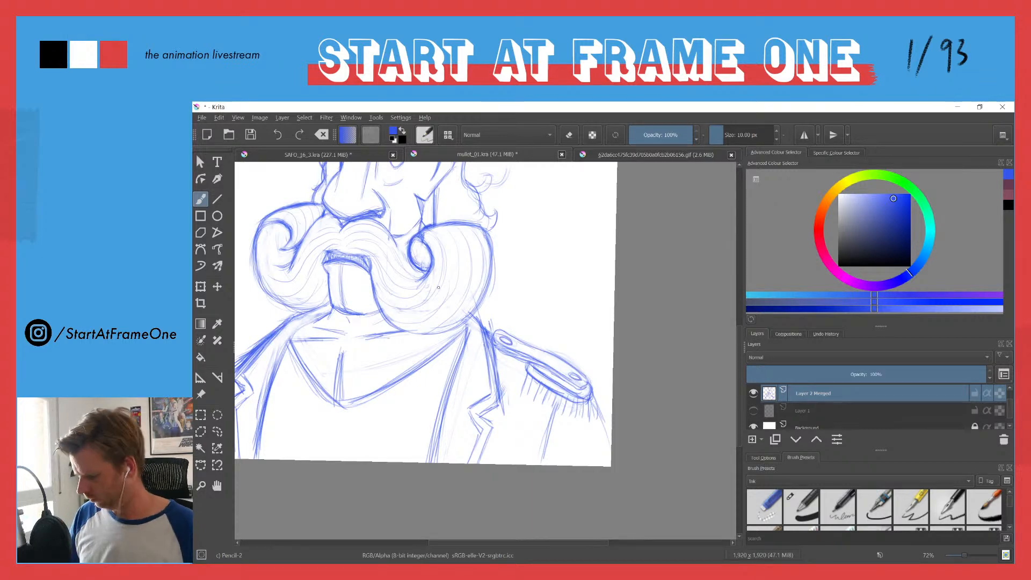
# Step: Scale down the whole character drawing and reposition it lower on the canvas, leaving empty space above the head
pyautogui.scroll(-3, 379, 280)
pyautogui.moveTo(373, 361); pyautogui.dragTo(481, 378)
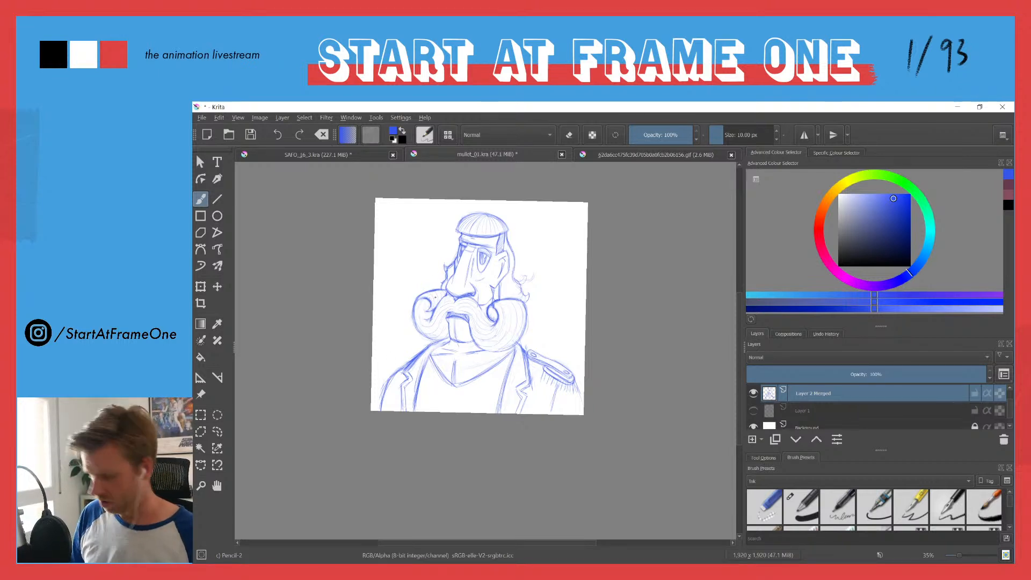
pyautogui.hotkey('ctrl', 't')
pyautogui.moveTo(378, 205)
pyautogui.mouseDown()
pyautogui.moveTo(413, 265)
pyautogui.moveTo(420, 248)
pyautogui.mouseUp()
pyautogui.moveTo(477, 328); pyautogui.dragTo(455, 312)
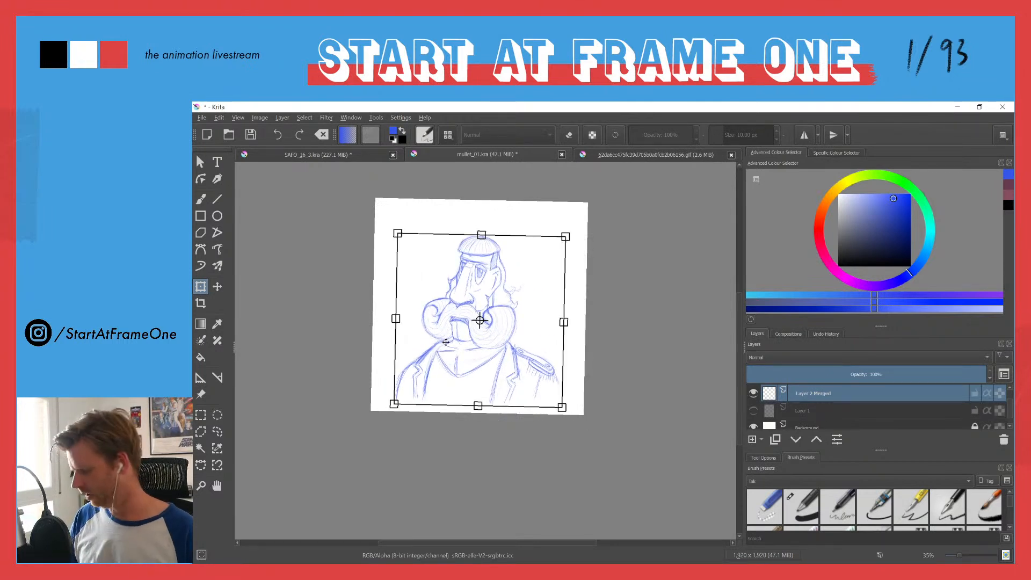
pyautogui.press('b')
# Step: Add a new layer and sketch a wide oval hat brim around the character's cap
pyautogui.moveTo(464, 305); pyautogui.dragTo(562, 275)
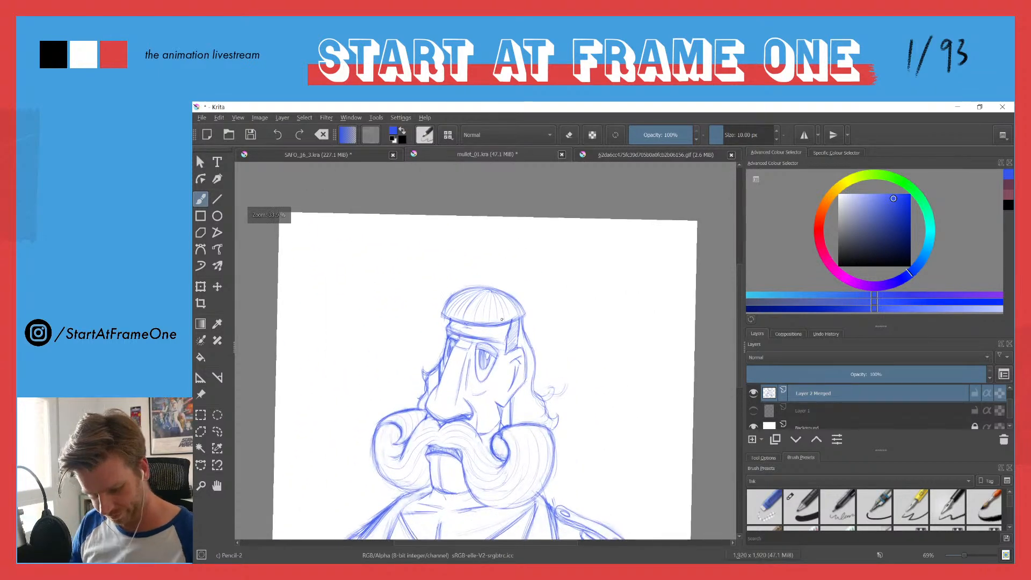
pyautogui.click(752, 439)
pyautogui.moveTo(455, 308); pyautogui.dragTo(509, 309)
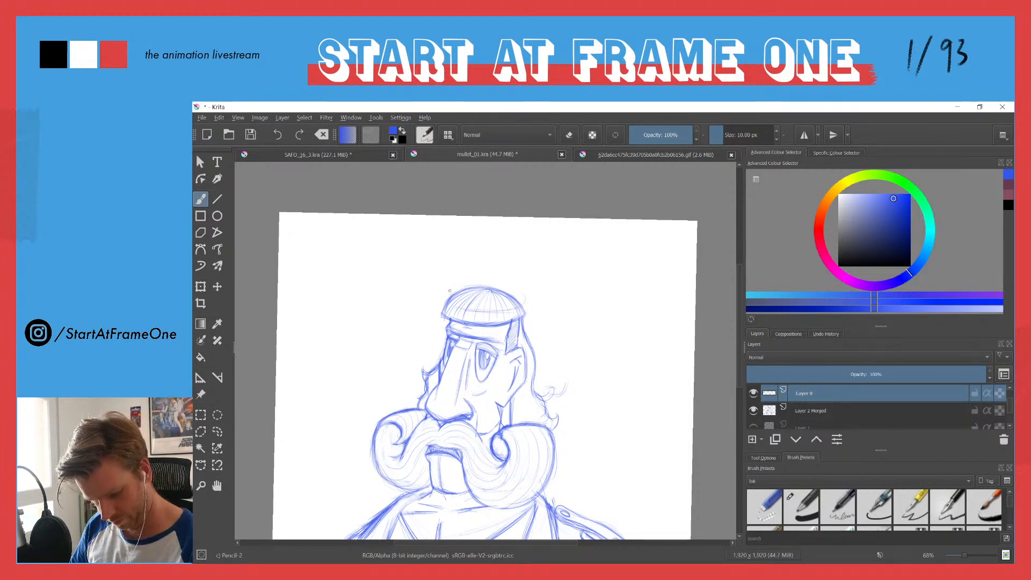
pyautogui.moveTo(459, 281); pyautogui.dragTo(524, 293)
pyautogui.moveTo(450, 308)
pyautogui.mouseDown()
pyautogui.moveTo(516, 309)
pyautogui.moveTo(477, 306)
pyautogui.moveTo(531, 294)
pyautogui.moveTo(430, 288)
pyautogui.mouseUp()
pyautogui.moveTo(482, 311)
pyautogui.mouseDown()
pyautogui.moveTo(434, 296)
pyautogui.moveTo(503, 286)
pyautogui.moveTo(528, 308)
pyautogui.mouseUp()
# Step: Sketch the top hat's tall crown above the brim, with slanted sides, a curved top edge and a hatched band at its base
pyautogui.moveTo(460, 282)
pyautogui.mouseDown()
pyautogui.moveTo(529, 300)
pyautogui.moveTo(498, 283)
pyautogui.moveTo(524, 298)
pyautogui.moveTo(451, 284)
pyautogui.moveTo(509, 302)
pyautogui.moveTo(466, 299)
pyautogui.moveTo(499, 296)
pyautogui.moveTo(517, 257)
pyautogui.mouseUp()
pyautogui.moveTo(509, 296)
pyautogui.mouseDown()
pyautogui.moveTo(453, 289)
pyautogui.moveTo(462, 240)
pyautogui.moveTo(453, 290)
pyautogui.mouseUp()
pyautogui.moveTo(462, 242); pyautogui.dragTo(455, 289)
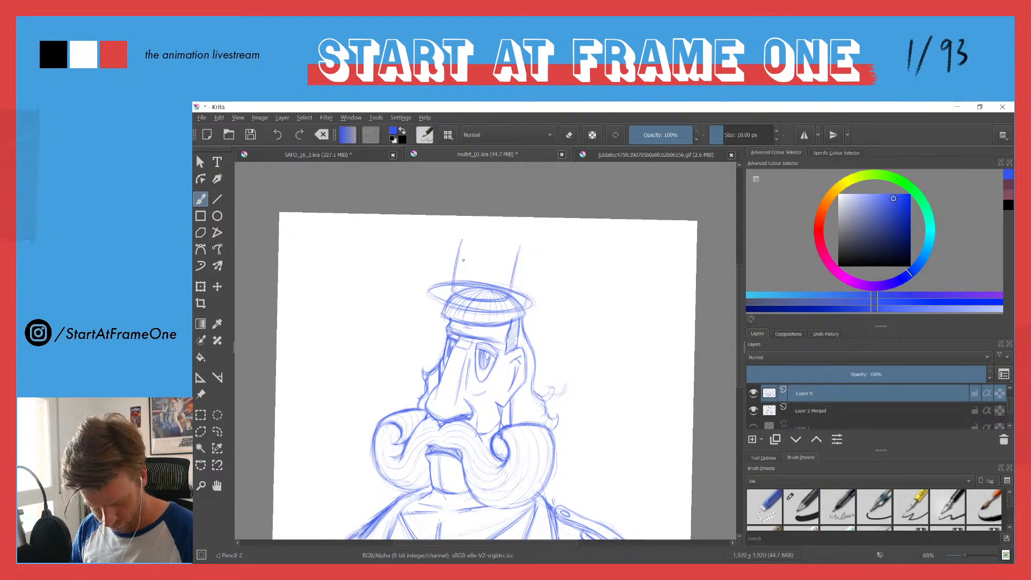
pyautogui.moveTo(464, 237)
pyautogui.mouseDown()
pyautogui.moveTo(520, 246)
pyautogui.moveTo(496, 235)
pyautogui.mouseUp()
pyautogui.moveTo(470, 284)
pyautogui.mouseDown()
pyautogui.moveTo(512, 288)
pyautogui.moveTo(489, 284)
pyautogui.moveTo(496, 298)
pyautogui.moveTo(455, 289)
pyautogui.mouseUp()
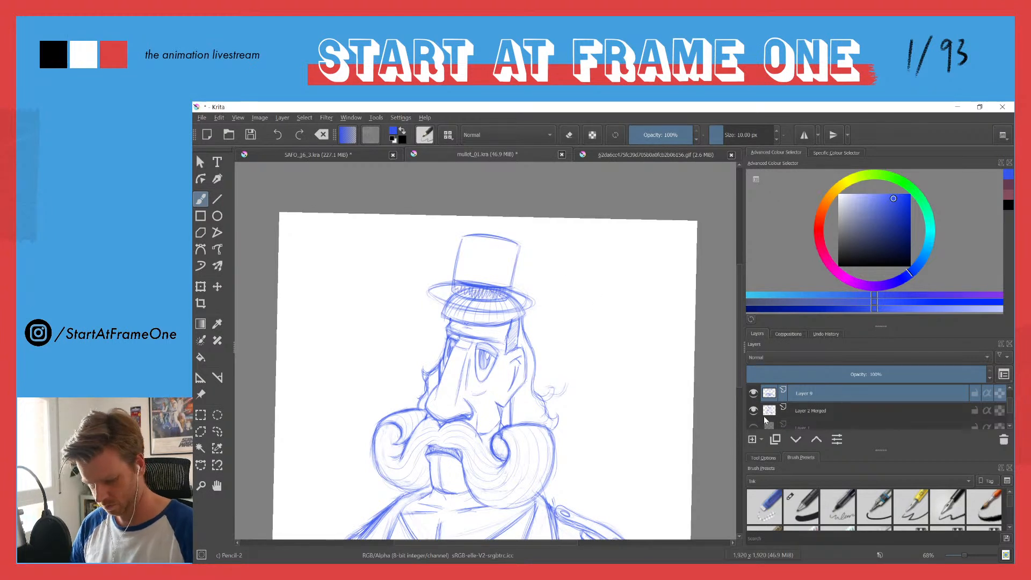
# Step: Add a transparency mask to the Layer 2 Merged character layer
pyautogui.click(762, 413)
pyautogui.click(762, 439)
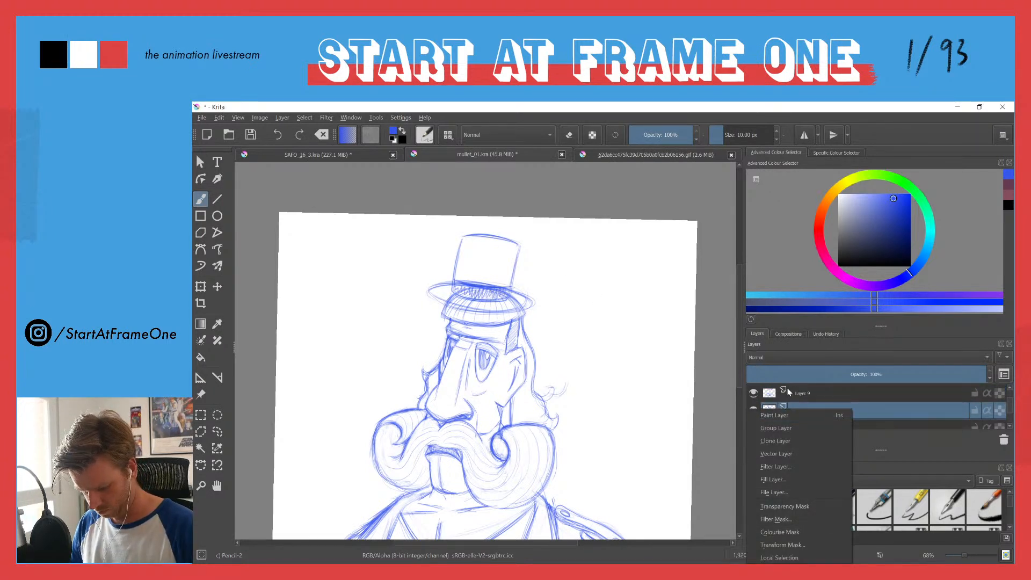
pyautogui.click(763, 515)
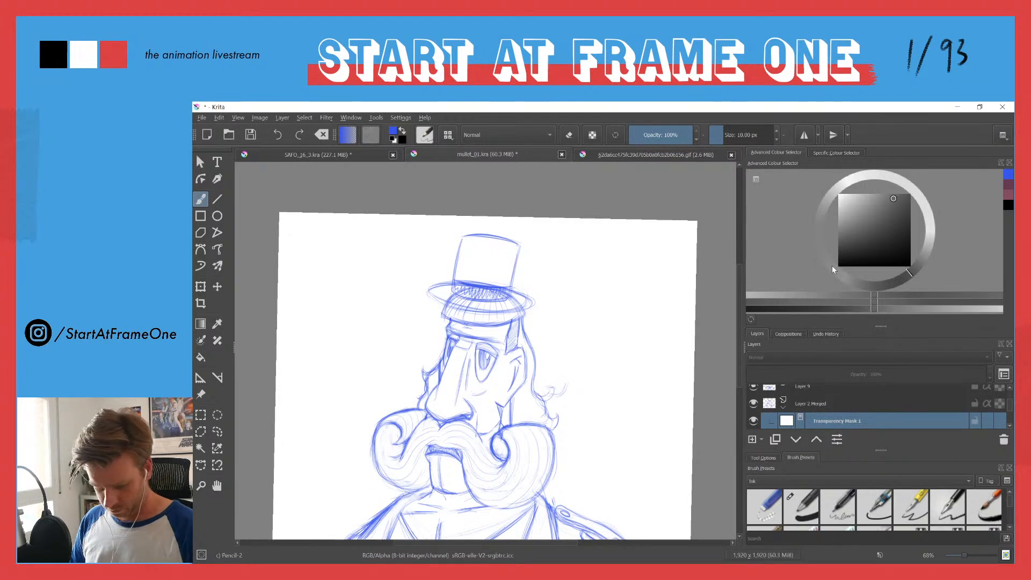
# Step: Fill a freehand selection inside the hat brim with black on the mask to hide the overlapping cap lines, and deselect
pyautogui.click(839, 265)
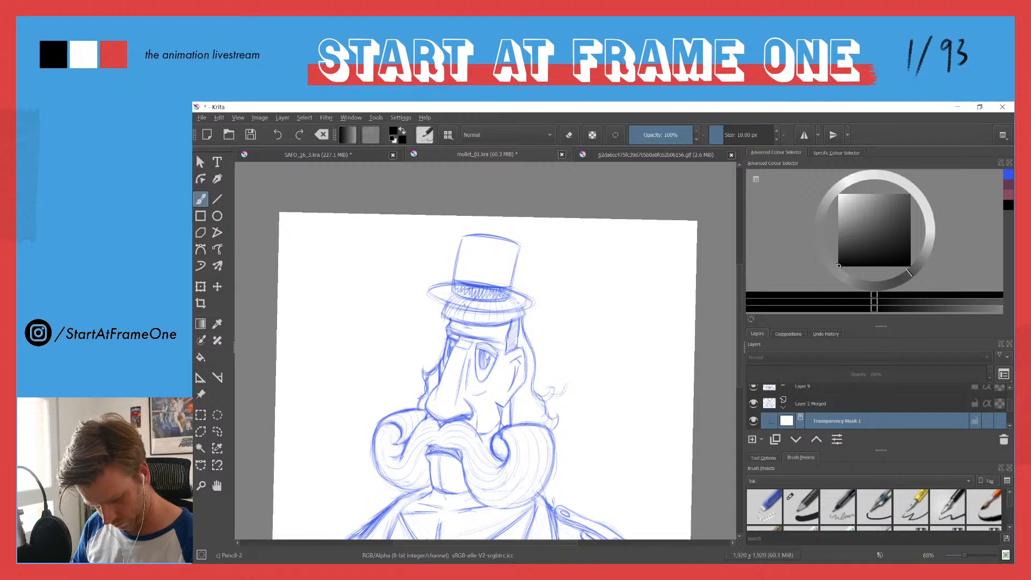
pyautogui.click(559, 258)
pyautogui.press('l')
pyautogui.moveTo(444, 291)
pyautogui.mouseDown()
pyautogui.moveTo(524, 304)
pyautogui.moveTo(484, 314)
pyautogui.moveTo(435, 293)
pyautogui.mouseUp()
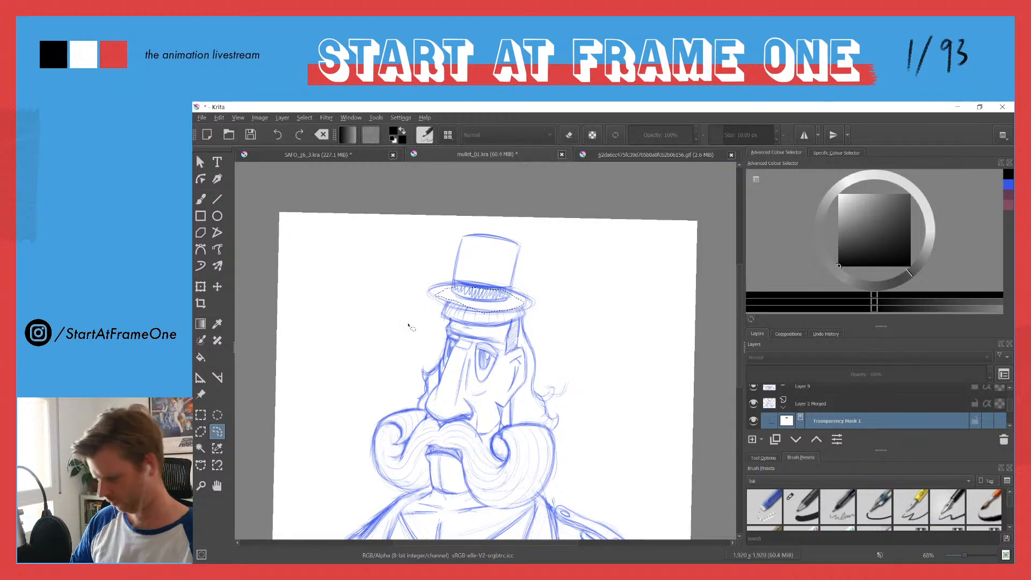
pyautogui.hotkey('ctrl', 'shift', 'a')
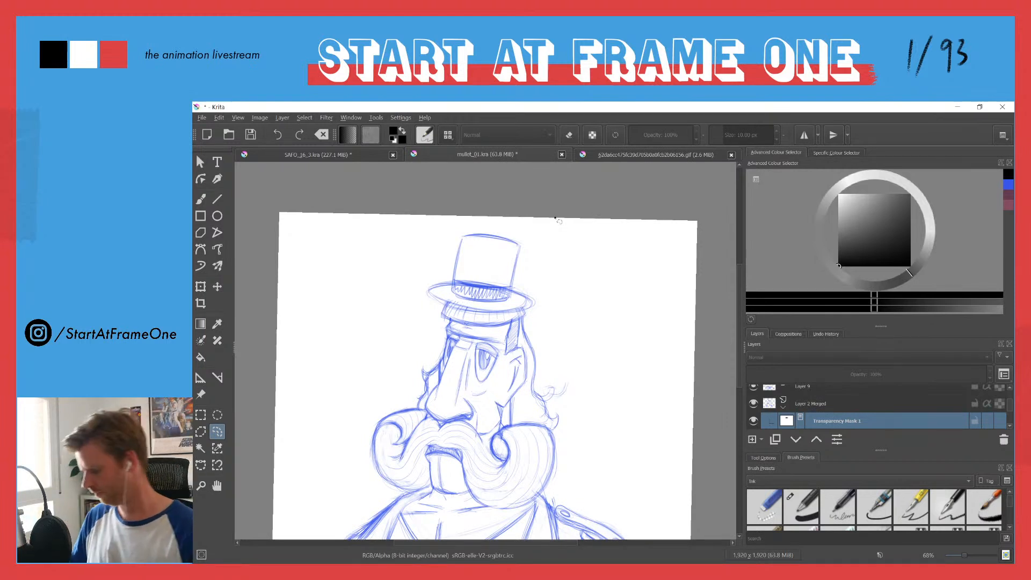
# Step: Move the top hat on Layer 9 slightly toward the back of the head and down
pyautogui.press('t')
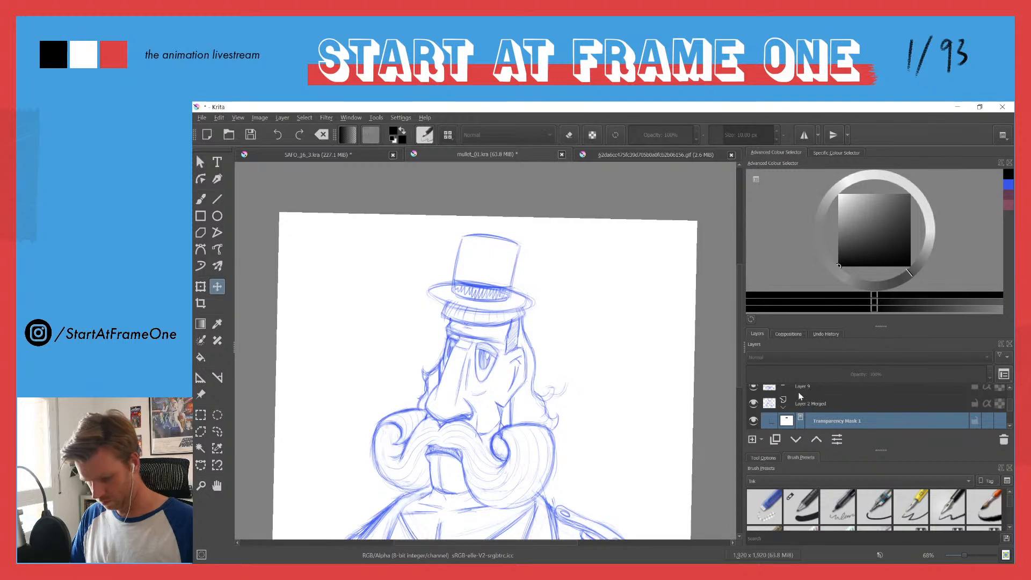
pyautogui.scroll(1, 1011, 398)
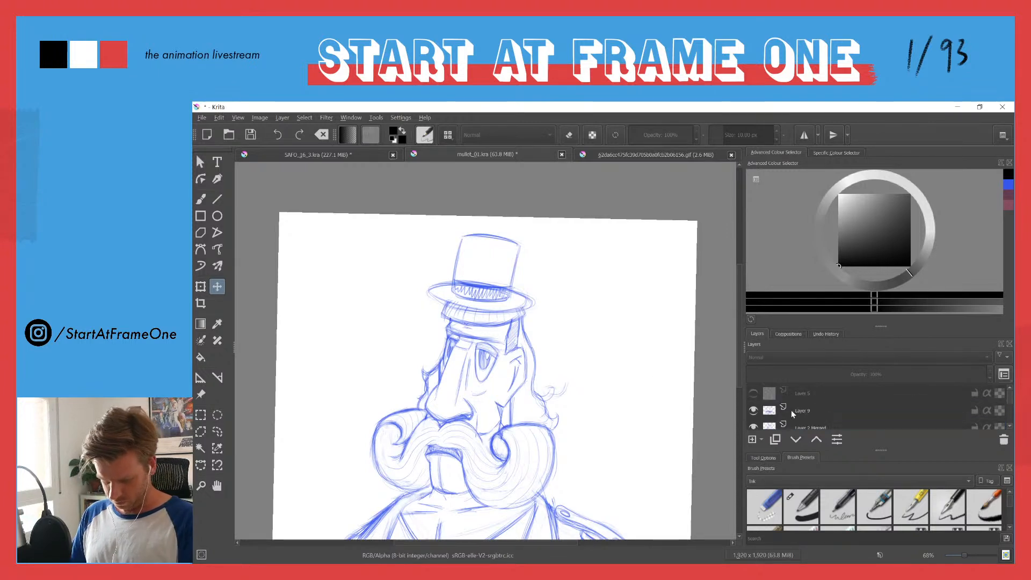
pyautogui.click(799, 408)
pyautogui.moveTo(458, 251); pyautogui.dragTo(461, 253)
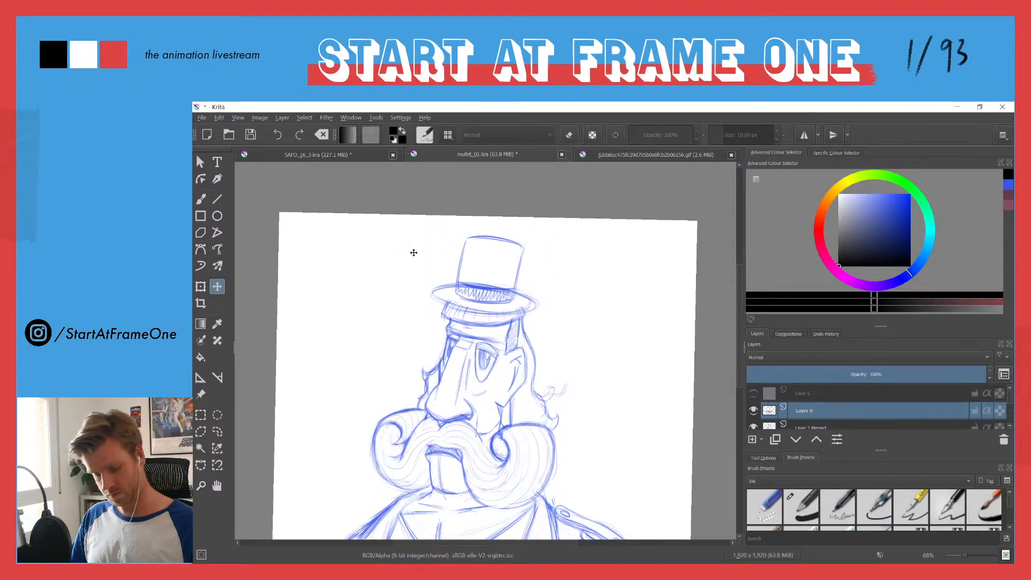
pyautogui.scroll(-3, 430, 252)
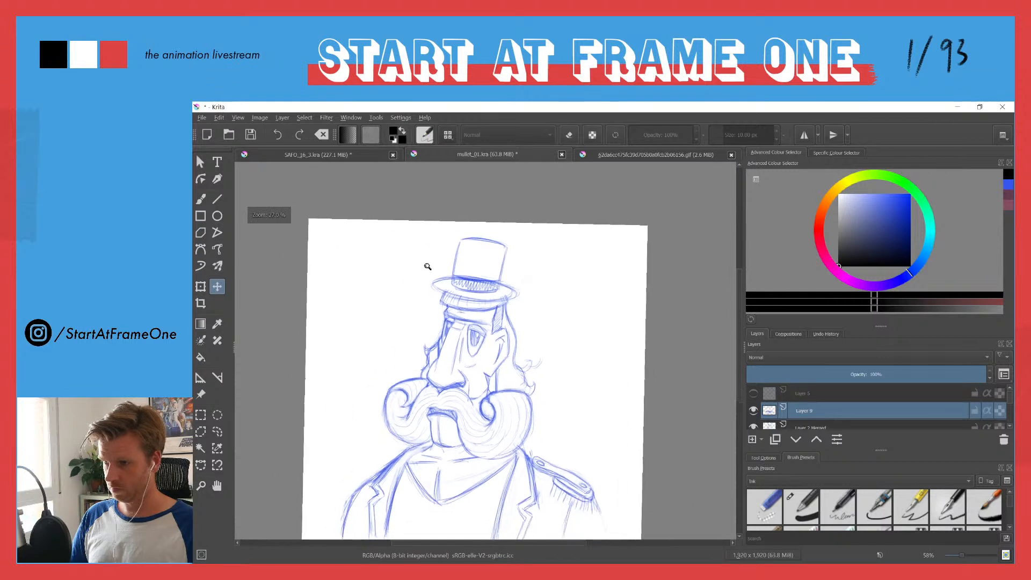
pyautogui.moveTo(416, 339); pyautogui.dragTo(414, 297)
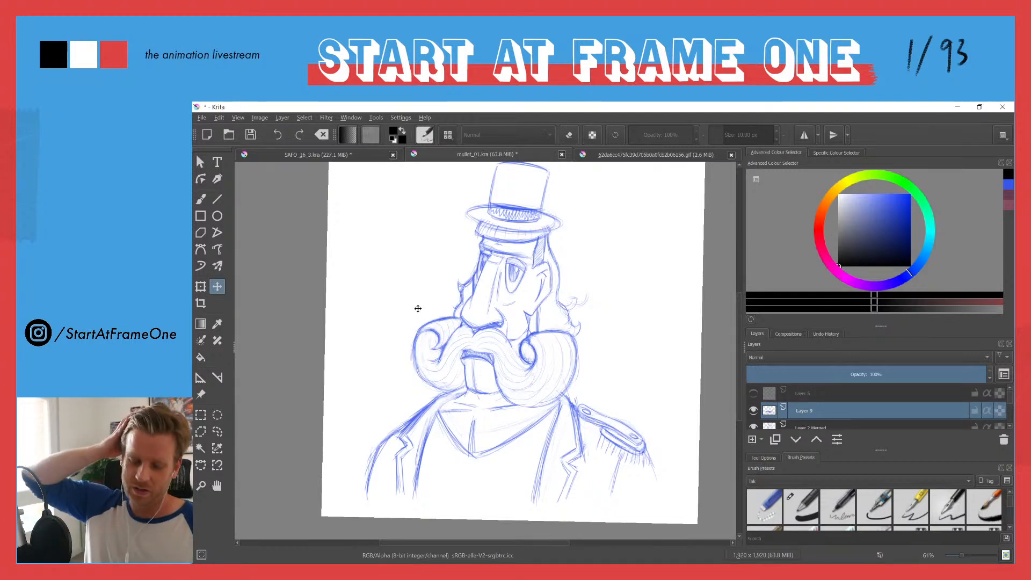
pyautogui.press('e')
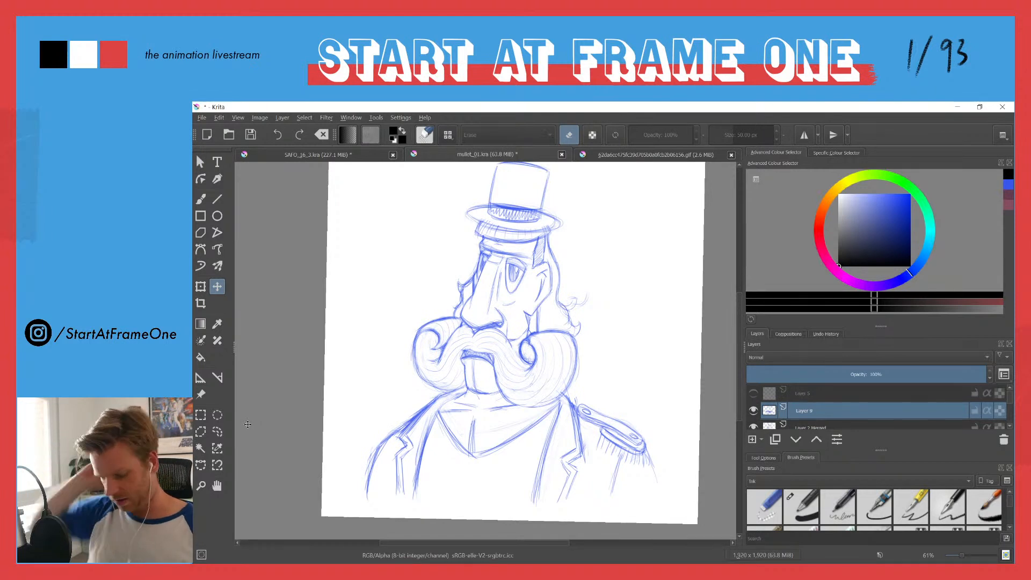
pyautogui.press('e')
pyautogui.press('b')
pyautogui.moveTo(381, 436); pyautogui.dragTo(406, 418)
pyautogui.hotkey('ctrl', 'z')
pyautogui.hotkey('ctrl', 'z')
pyautogui.hotkey('ctrl', 'z')
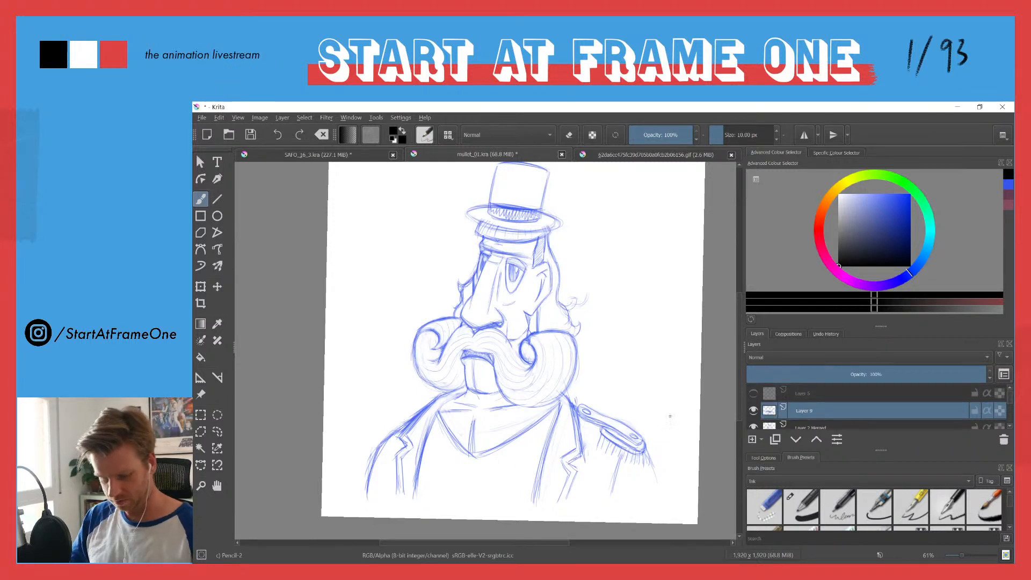
# Step: Pick the blue sketch colour and draw a second epaulette edge with short fringe strokes on the shoulder opposite the finished one
pyautogui.click(1009, 186)
pyautogui.moveTo(382, 430); pyautogui.dragTo(402, 418)
pyautogui.moveTo(381, 431); pyautogui.dragTo(419, 410)
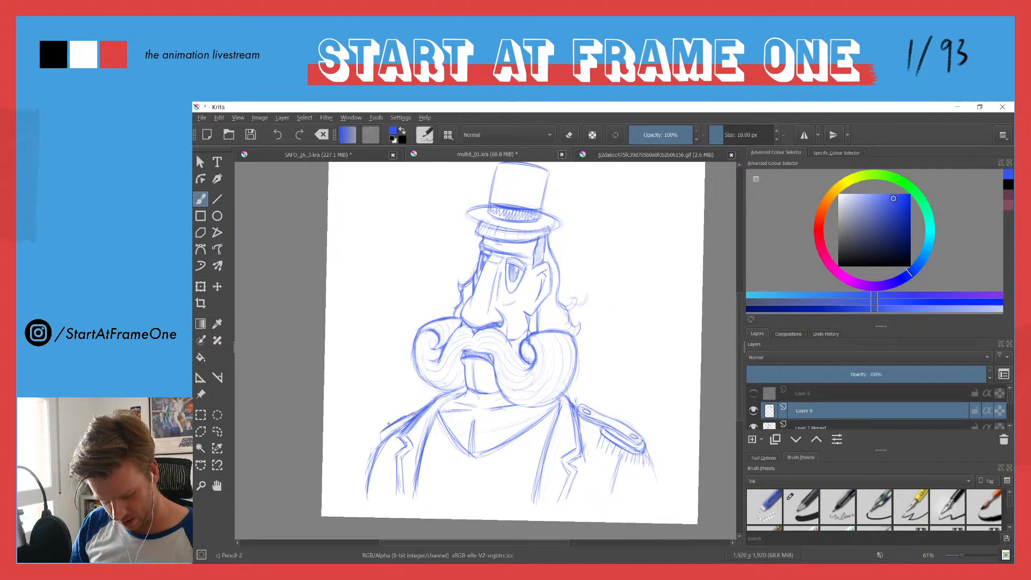
pyautogui.moveTo(379, 442)
pyautogui.mouseDown()
pyautogui.moveTo(368, 468)
pyautogui.moveTo(377, 463)
pyautogui.mouseUp()
pyautogui.moveTo(386, 442)
pyautogui.mouseDown()
pyautogui.moveTo(385, 461)
pyautogui.moveTo(391, 450)
pyautogui.moveTo(366, 463)
pyautogui.mouseUp()
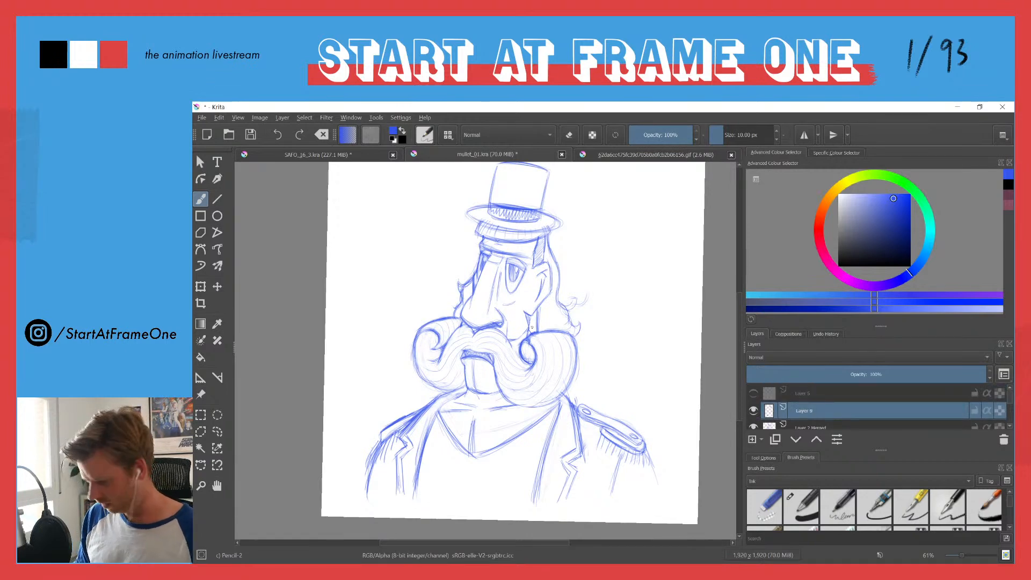
pyautogui.scroll(4, 522, 312)
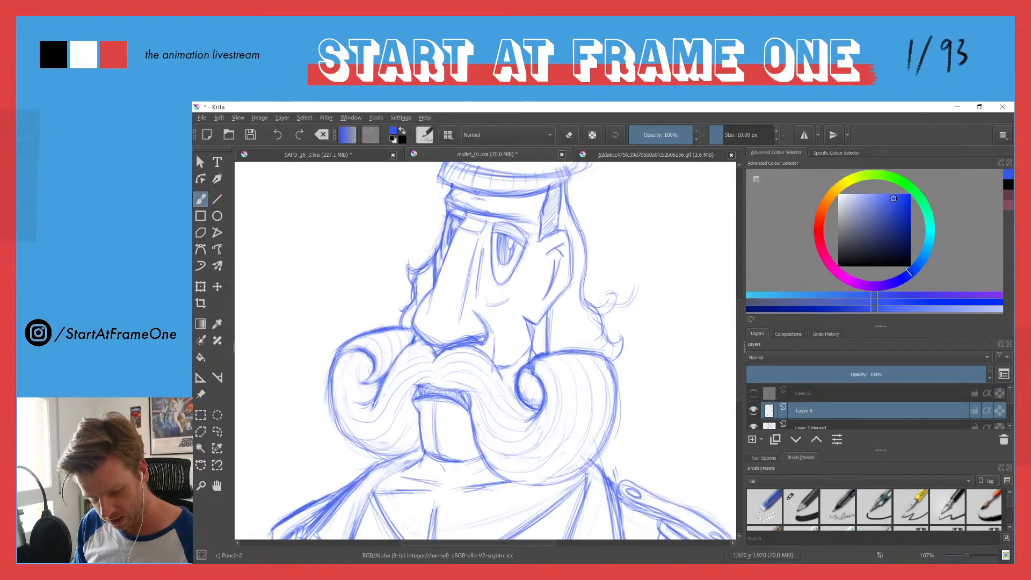
pyautogui.moveTo(442, 216)
pyautogui.mouseDown()
pyautogui.moveTo(457, 209)
pyautogui.moveTo(436, 214)
pyautogui.moveTo(423, 238)
pyautogui.moveTo(431, 270)
pyautogui.mouseUp()
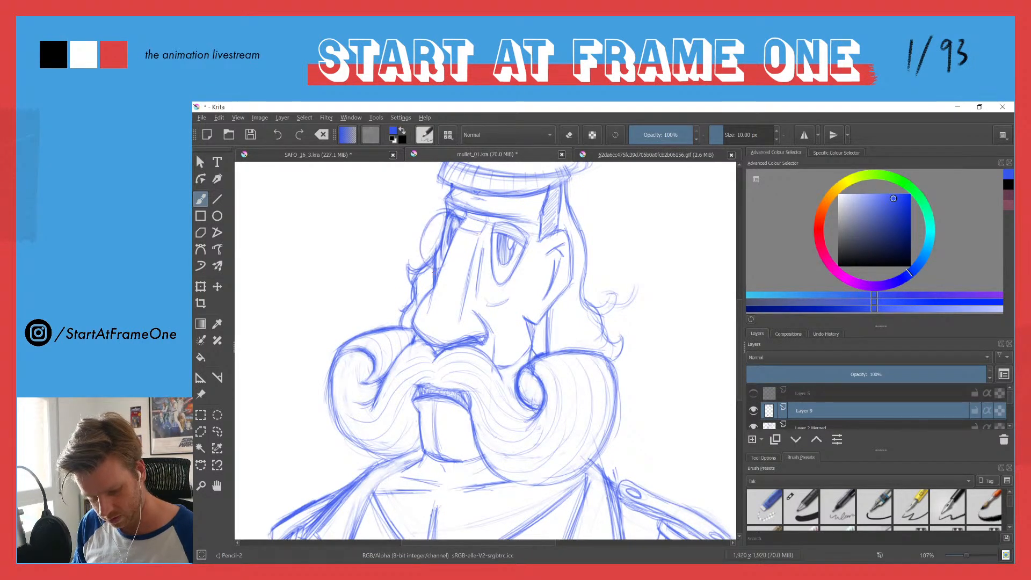
pyautogui.hotkey('ctrl', 'z')
pyautogui.hotkey('ctrl', 'z')
pyautogui.hotkey('ctrl', 'z')
pyautogui.hotkey('ctrl', 'z')
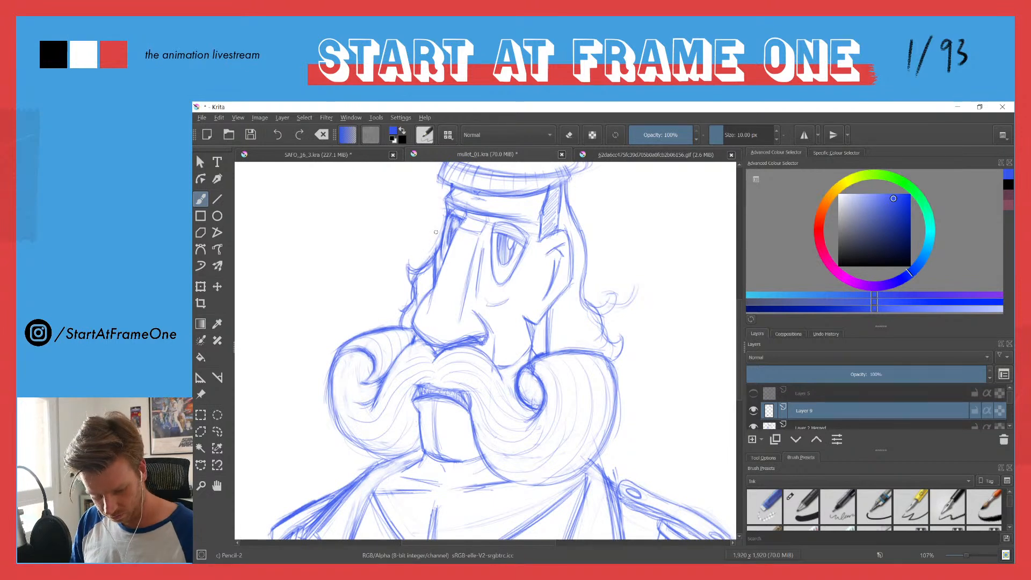
# Step: Sketch a narrow oval monocle over the far eye, building up its double rim with repeated curved strokes
pyautogui.moveTo(436, 221); pyautogui.dragTo(426, 271)
pyautogui.moveTo(460, 242); pyautogui.dragTo(437, 275)
pyautogui.moveTo(460, 221); pyautogui.dragTo(440, 277)
pyautogui.moveTo(459, 219); pyautogui.dragTo(449, 266)
pyautogui.moveTo(442, 210)
pyautogui.mouseDown()
pyautogui.moveTo(425, 261)
pyautogui.moveTo(451, 258)
pyautogui.moveTo(426, 219)
pyautogui.moveTo(423, 263)
pyautogui.mouseUp()
pyautogui.moveTo(457, 225); pyautogui.dragTo(446, 269)
pyautogui.moveTo(445, 204)
pyautogui.mouseDown()
pyautogui.moveTo(427, 217)
pyautogui.moveTo(419, 262)
pyautogui.mouseUp()
pyautogui.moveTo(424, 226); pyautogui.dragTo(422, 258)
pyautogui.moveTo(449, 207); pyautogui.dragTo(427, 257)
pyautogui.moveTo(434, 223); pyautogui.dragTo(427, 259)
pyautogui.moveTo(445, 207)
pyautogui.mouseDown()
pyautogui.moveTo(428, 229)
pyautogui.moveTo(431, 214)
pyautogui.mouseUp()
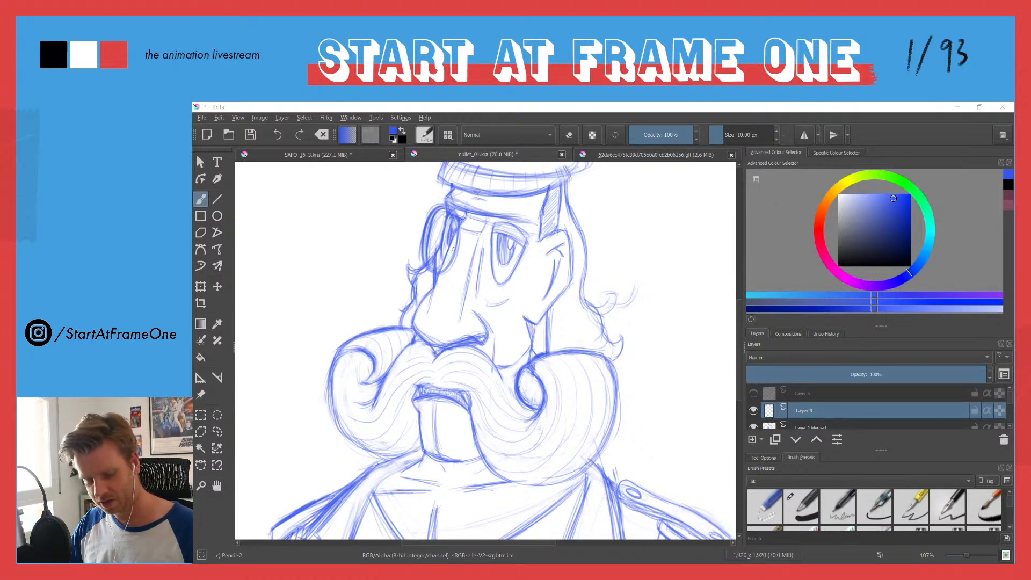
pyautogui.press('e')
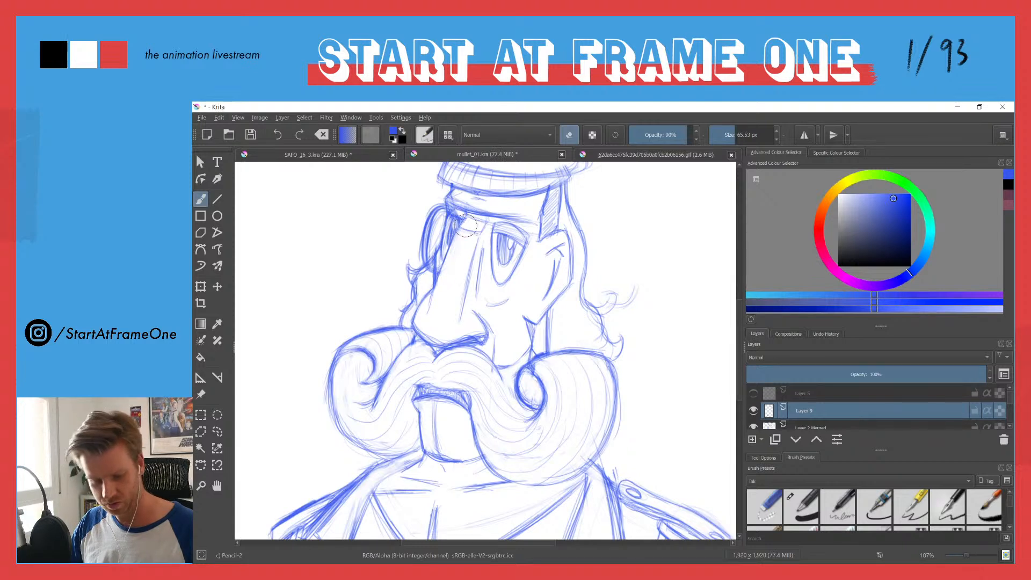
pyautogui.press('e')
pyautogui.moveTo(445, 207)
pyautogui.mouseDown()
pyautogui.moveTo(455, 216)
pyautogui.moveTo(420, 264)
pyautogui.mouseUp()
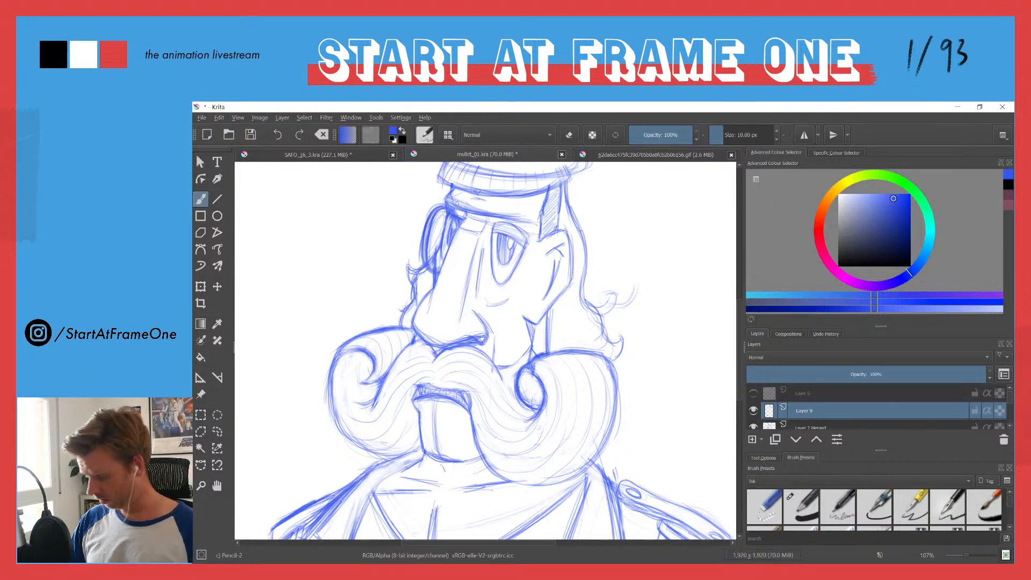
# Step: Select the far-eye monocle with a freehand outline, move it slightly inward and up against the face, and deselect
pyautogui.keyDown('ctrl'); pyautogui.keyDown('space'); pyautogui.moveTo(429, 219); pyautogui.dragTo(431, 196); pyautogui.keyUp('space'); pyautogui.keyUp('ctrl')
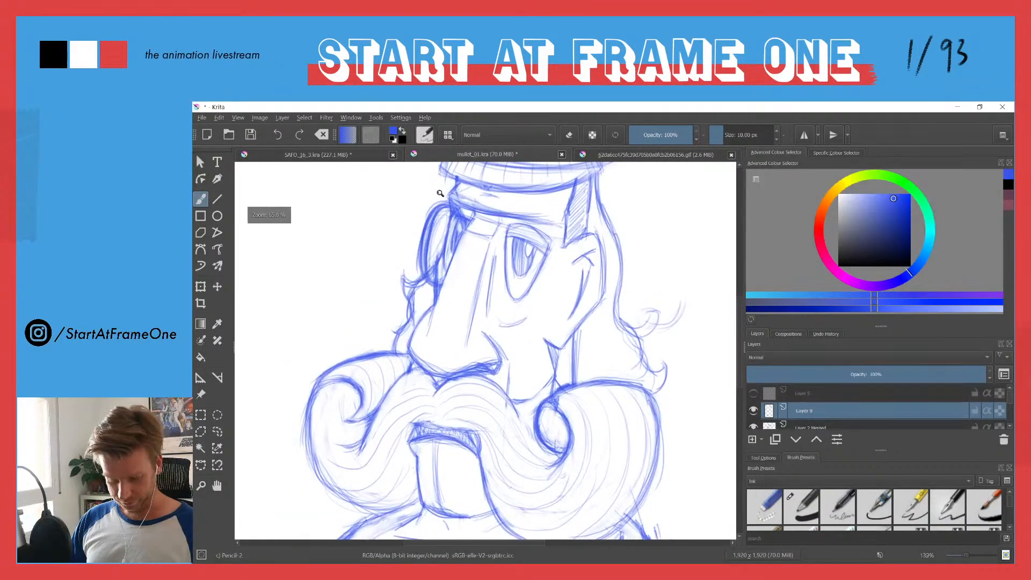
pyautogui.press('t')
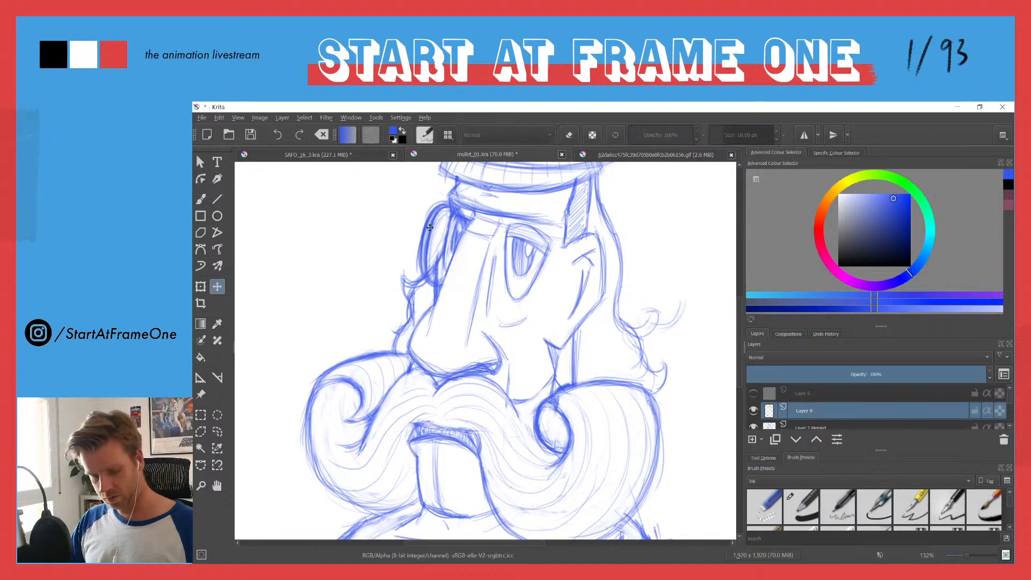
pyautogui.press('l')
pyautogui.moveTo(458, 287)
pyautogui.mouseDown()
pyautogui.moveTo(423, 297)
pyautogui.moveTo(424, 182)
pyautogui.mouseUp()
pyautogui.press('t')
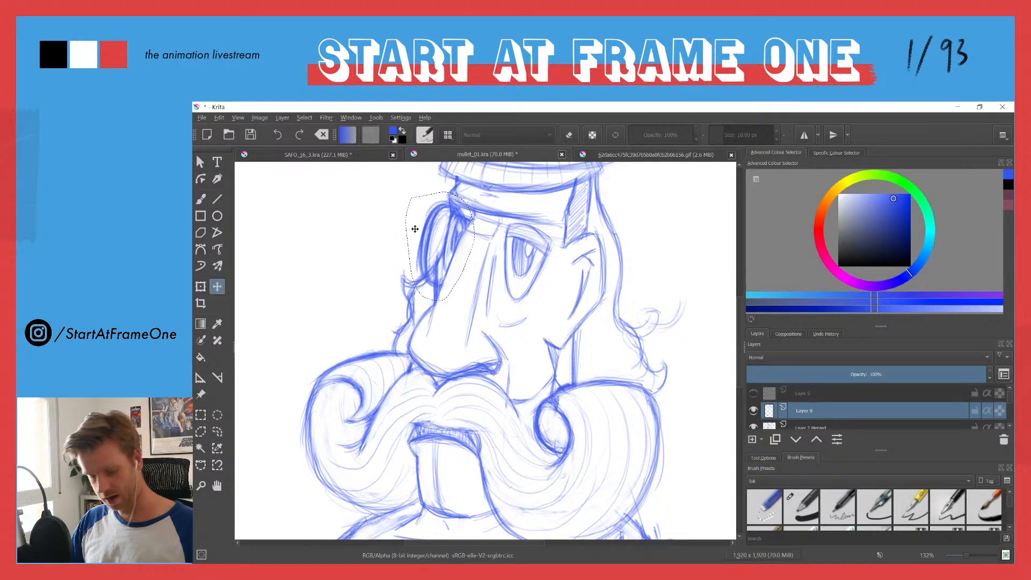
pyautogui.moveTo(424, 234); pyautogui.dragTo(433, 228)
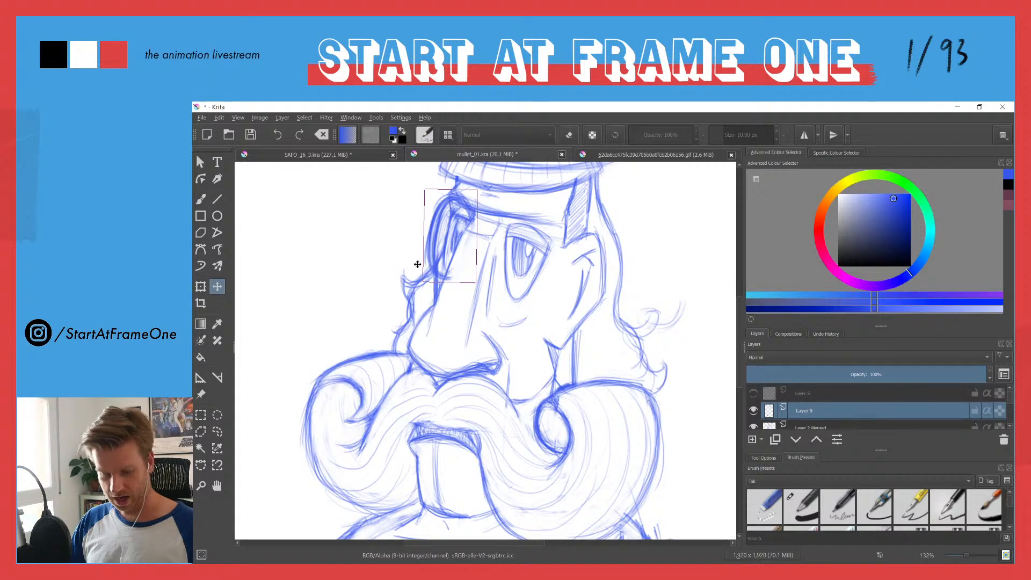
pyautogui.press('b')
pyautogui.press('e')
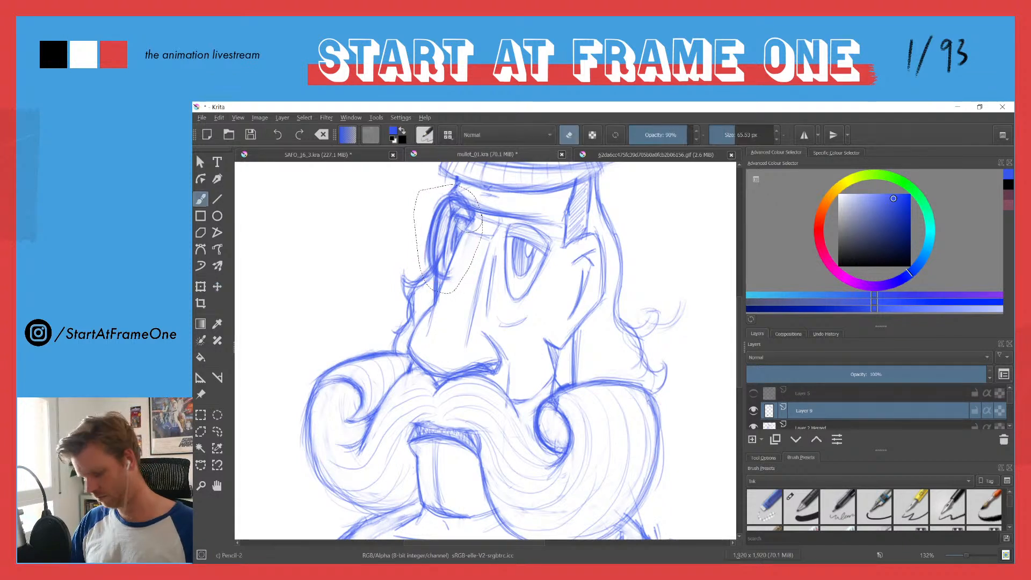
pyautogui.hotkey('ctrl', 'shift', 'a')
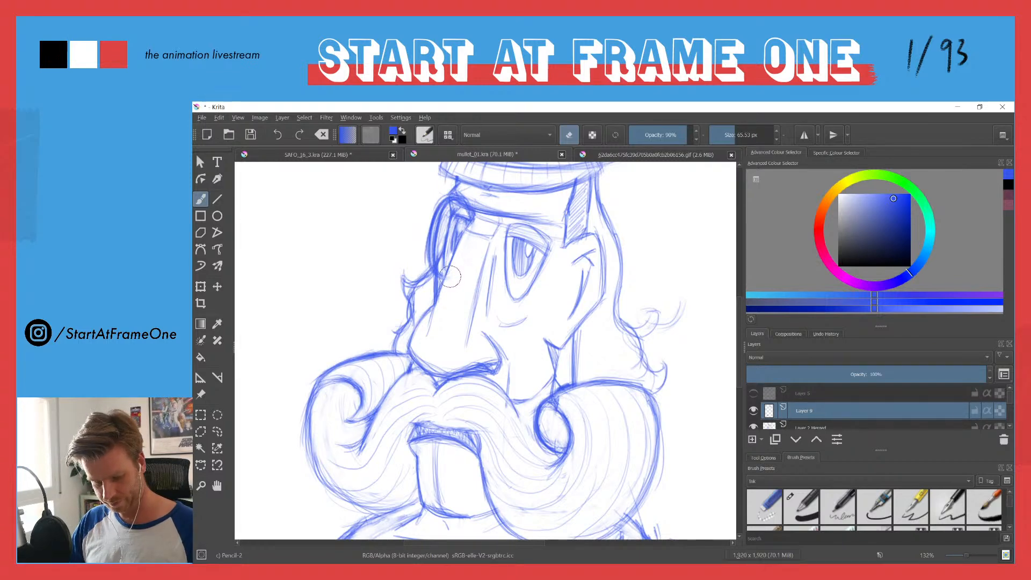
# Step: Outline the far-eye monocle with a freehand selection, delete it from Layer 9 and clear the selection
pyautogui.moveTo(430, 203)
pyautogui.mouseDown()
pyautogui.moveTo(407, 249)
pyautogui.moveTo(430, 173)
pyautogui.moveTo(460, 228)
pyautogui.moveTo(431, 212)
pyautogui.moveTo(427, 192)
pyautogui.mouseUp()
pyautogui.press('l')
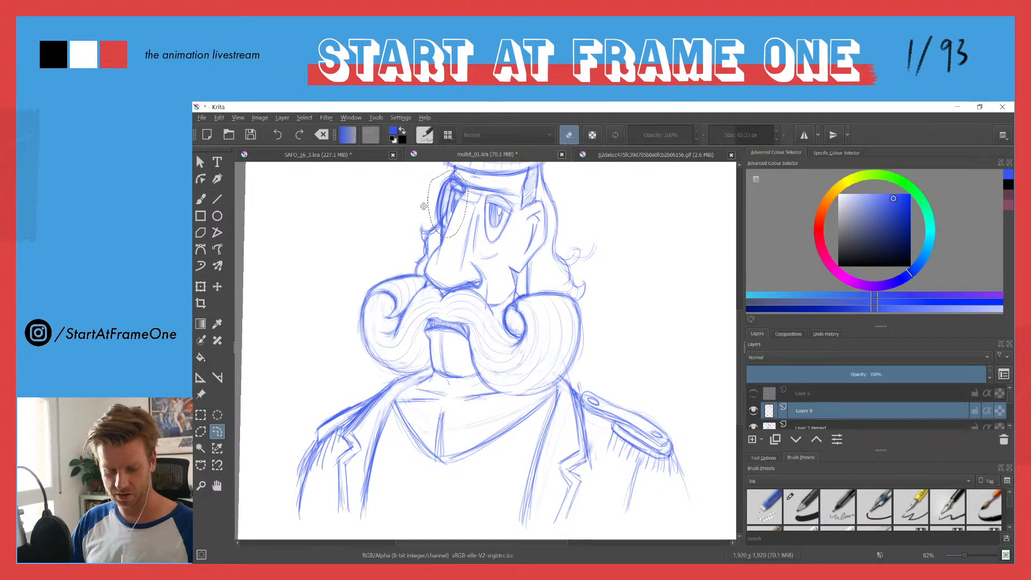
pyautogui.click(753, 411)
pyautogui.click(753, 412)
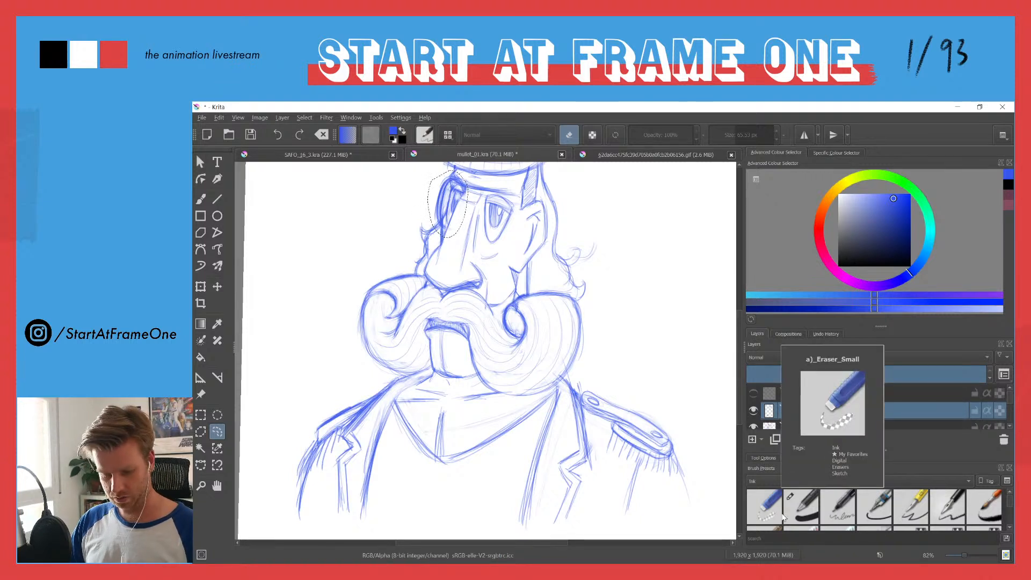
pyautogui.press('Delete')
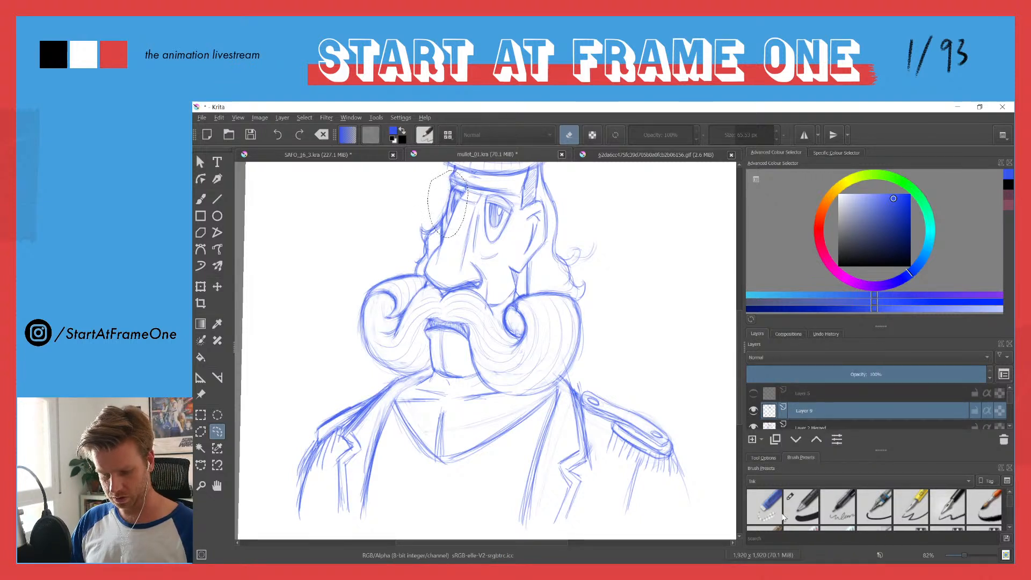
pyautogui.press('b')
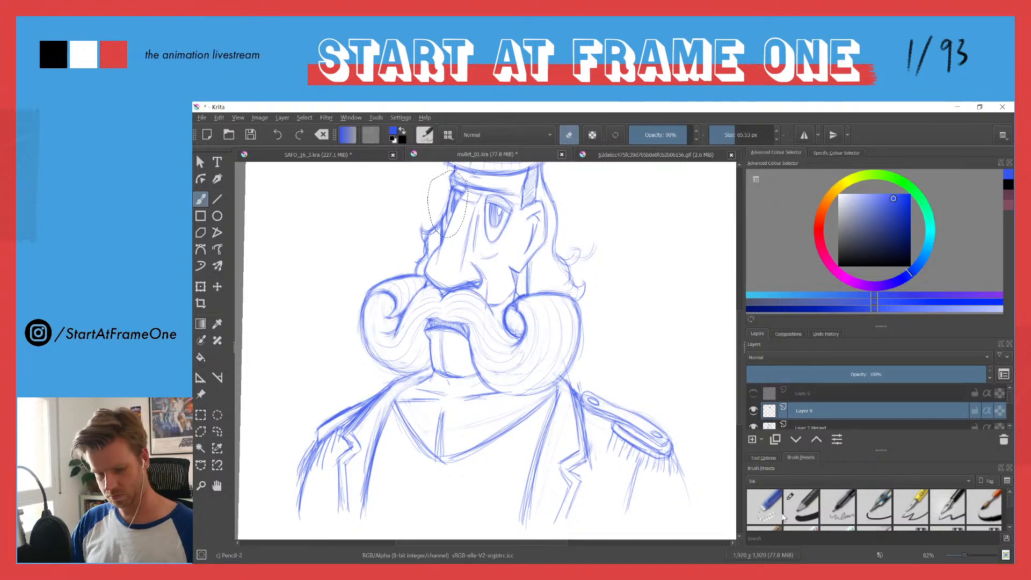
pyautogui.hotkey('ctrl', 'shift', 'a')
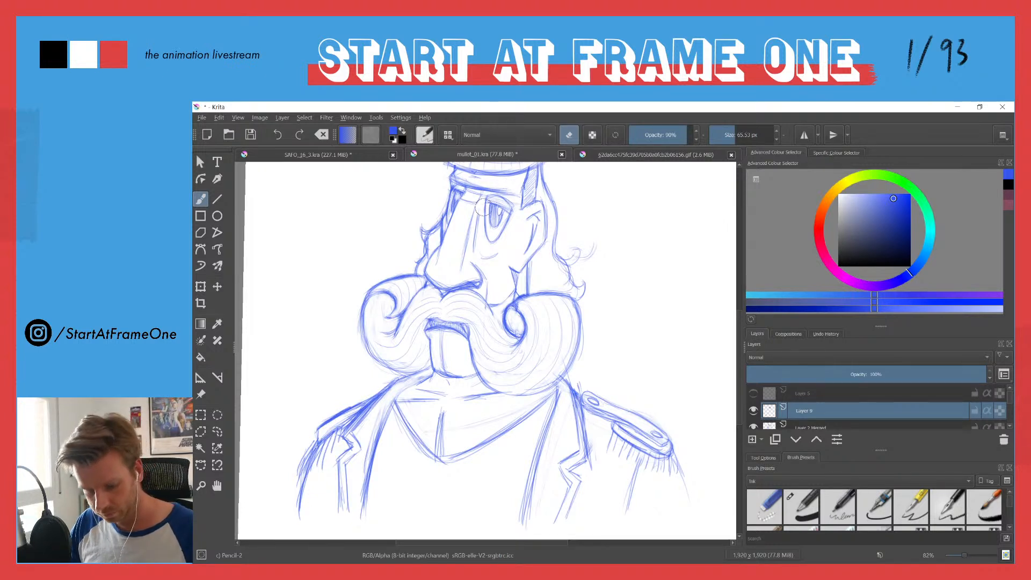
# Step: Sketch a round monocle around the near eye with repeated curved strokes, then lighten it with the eraser as a guide
pyautogui.press('e')
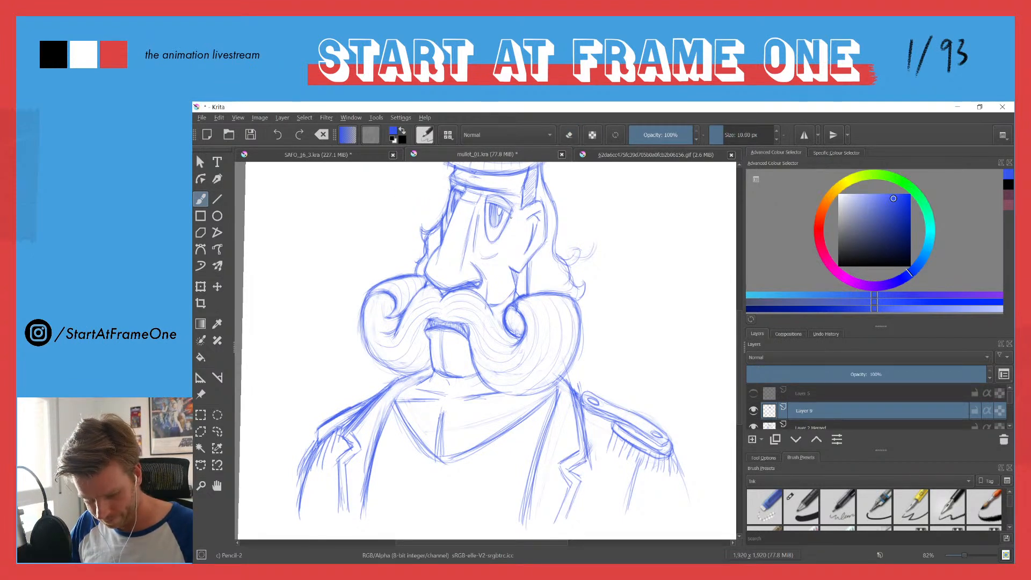
pyautogui.moveTo(514, 208); pyautogui.dragTo(500, 243)
pyautogui.moveTo(519, 201); pyautogui.dragTo(510, 235)
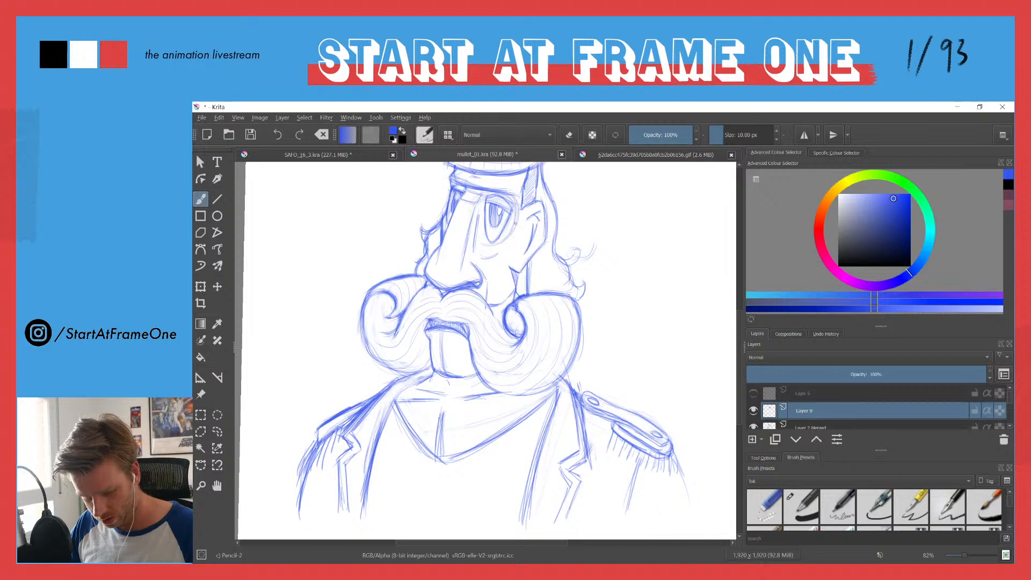
pyautogui.moveTo(515, 189); pyautogui.dragTo(498, 246)
pyautogui.moveTo(517, 209)
pyautogui.mouseDown()
pyautogui.moveTo(513, 235)
pyautogui.moveTo(507, 190)
pyautogui.moveTo(475, 241)
pyautogui.moveTo(474, 201)
pyautogui.moveTo(518, 206)
pyautogui.moveTo(472, 235)
pyautogui.mouseUp()
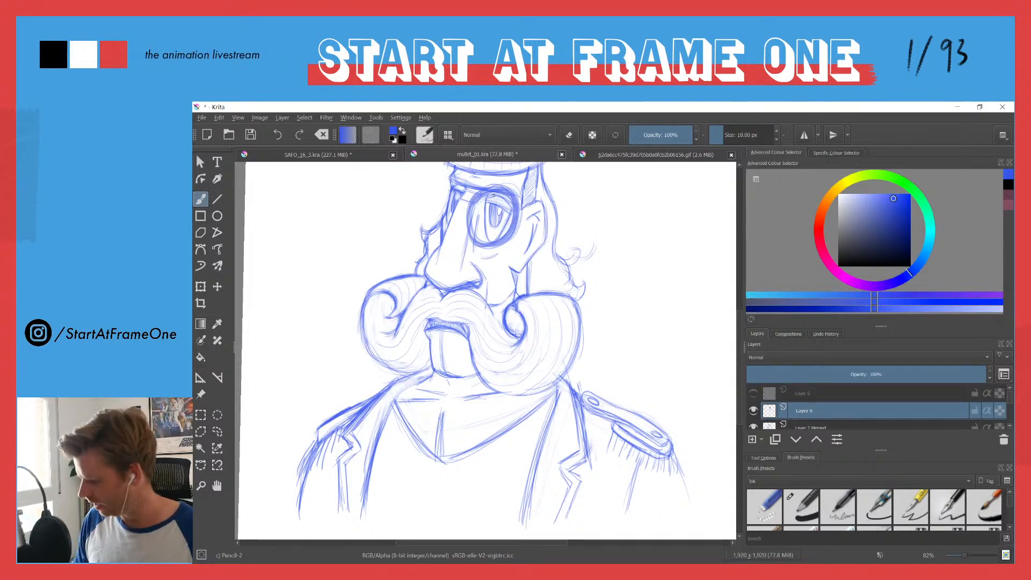
pyautogui.moveTo(482, 210)
pyautogui.mouseDown()
pyautogui.moveTo(502, 171)
pyautogui.moveTo(470, 197)
pyautogui.moveTo(498, 175)
pyautogui.moveTo(509, 200)
pyautogui.moveTo(520, 184)
pyautogui.moveTo(533, 214)
pyautogui.moveTo(500, 270)
pyautogui.moveTo(485, 271)
pyautogui.moveTo(454, 239)
pyautogui.moveTo(468, 210)
pyautogui.mouseUp()
pyautogui.press('e')
pyautogui.press('e')
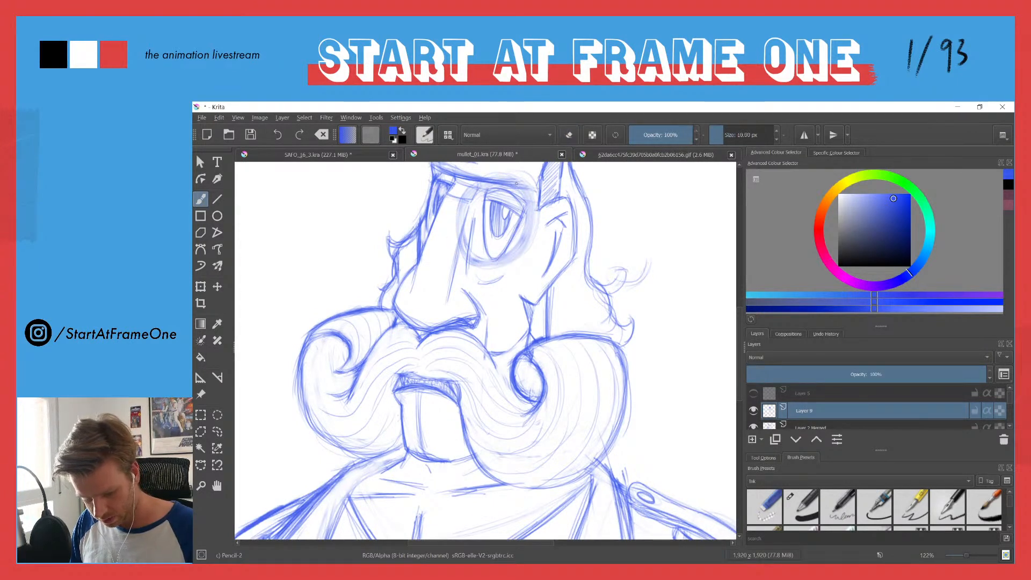
# Step: Redraw the near-eye monocle's round rim over the faint guide and erase stray marks along its edge
pyautogui.moveTo(520, 185)
pyautogui.mouseDown()
pyautogui.moveTo(532, 210)
pyautogui.moveTo(510, 260)
pyautogui.mouseUp()
pyautogui.moveTo(525, 194)
pyautogui.mouseDown()
pyautogui.moveTo(498, 192)
pyautogui.moveTo(515, 182)
pyautogui.moveTo(492, 192)
pyautogui.moveTo(492, 177)
pyautogui.moveTo(501, 190)
pyautogui.moveTo(467, 237)
pyautogui.mouseUp()
pyautogui.moveTo(468, 192)
pyautogui.mouseDown()
pyautogui.moveTo(457, 233)
pyautogui.moveTo(460, 208)
pyautogui.mouseUp()
pyautogui.moveTo(462, 203)
pyautogui.mouseDown()
pyautogui.moveTo(458, 238)
pyautogui.moveTo(508, 264)
pyautogui.moveTo(532, 211)
pyautogui.moveTo(520, 186)
pyautogui.mouseUp()
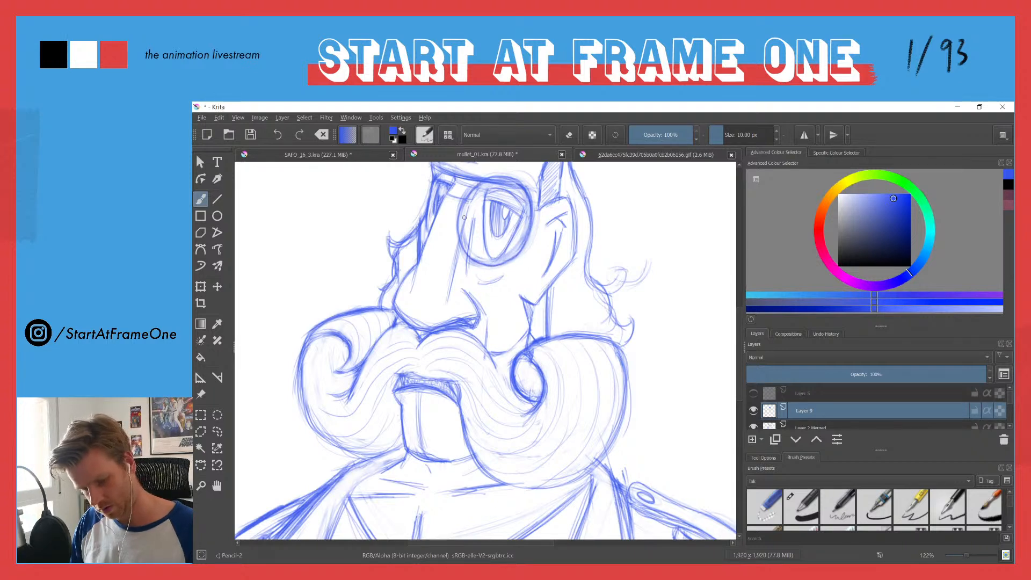
pyautogui.press('e')
pyautogui.moveTo(519, 206)
pyautogui.mouseDown()
pyautogui.moveTo(515, 195)
pyautogui.moveTo(459, 188)
pyautogui.mouseUp()
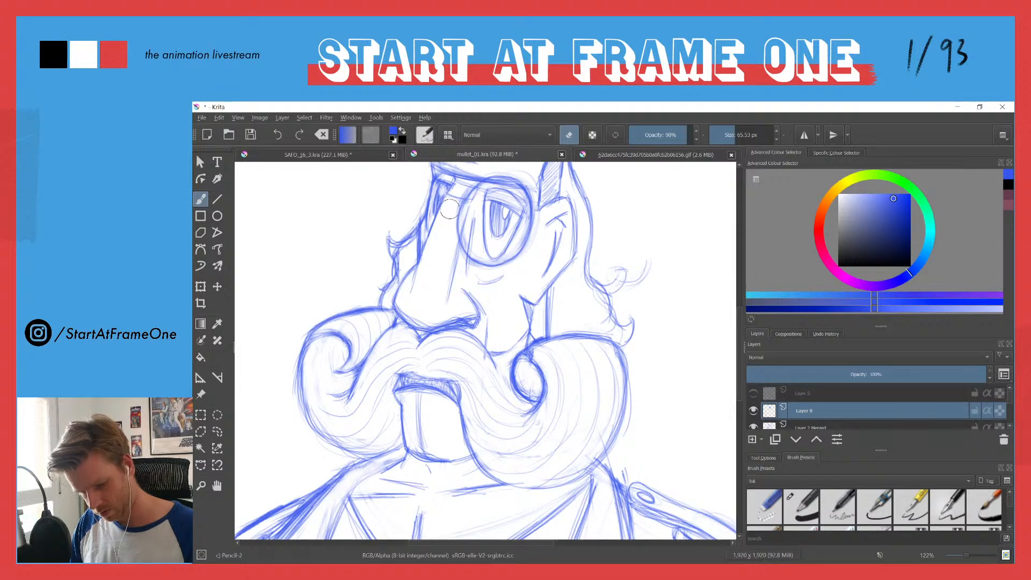
# Step: Build up the near-eye monocle's rim into a bold double outline with repeated curved strokes all the way round
pyautogui.press('e')
pyautogui.moveTo(535, 206)
pyautogui.mouseDown()
pyautogui.moveTo(532, 248)
pyautogui.moveTo(499, 263)
pyautogui.mouseUp()
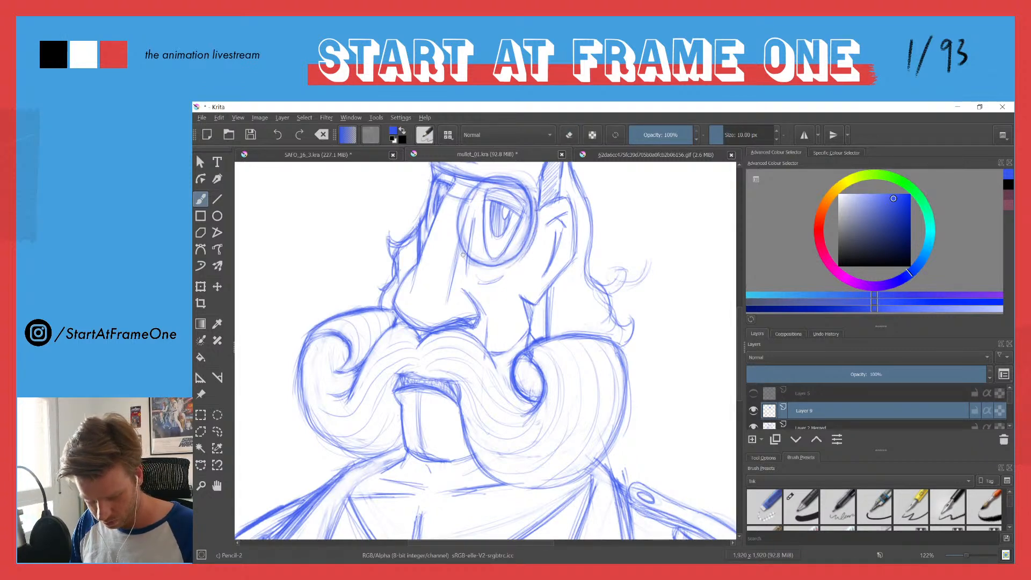
pyautogui.moveTo(476, 260)
pyautogui.mouseDown()
pyautogui.moveTo(528, 254)
pyautogui.moveTo(537, 228)
pyautogui.mouseUp()
pyautogui.moveTo(514, 177)
pyautogui.mouseDown()
pyautogui.moveTo(538, 205)
pyautogui.moveTo(538, 245)
pyautogui.mouseUp()
pyautogui.moveTo(483, 183)
pyautogui.mouseDown()
pyautogui.moveTo(462, 228)
pyautogui.moveTo(463, 257)
pyautogui.mouseUp()
pyautogui.moveTo(466, 212); pyautogui.dragTo(459, 237)
pyautogui.moveTo(475, 191); pyautogui.dragTo(461, 225)
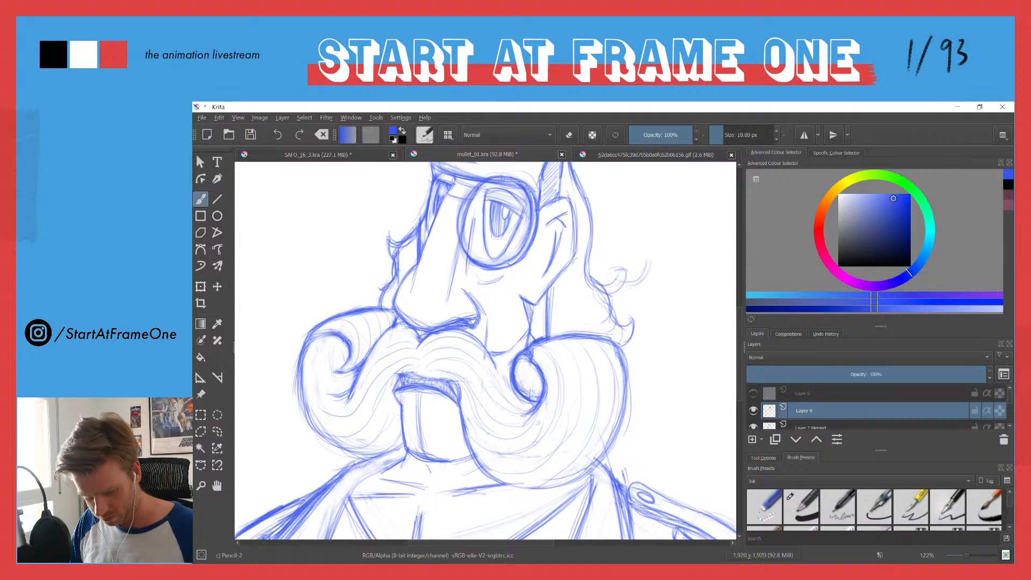
pyautogui.moveTo(505, 175); pyautogui.dragTo(466, 204)
pyautogui.moveTo(479, 183); pyautogui.dragTo(460, 211)
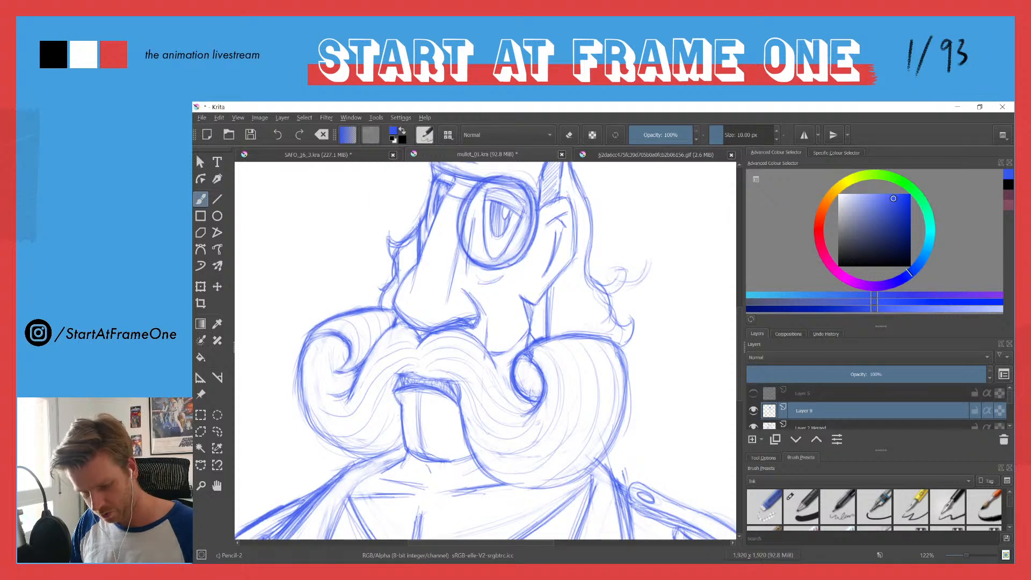
pyautogui.moveTo(493, 174); pyautogui.dragTo(523, 186)
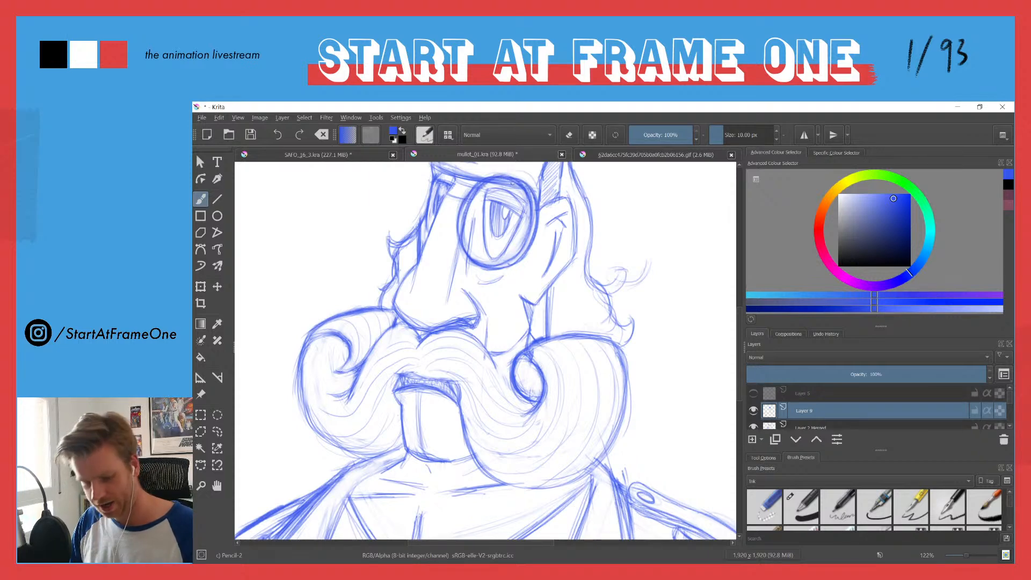
# Step: Sketch diagonal glare lines across the lens of the near-eye monocle
pyautogui.moveTo(434, 218)
pyautogui.mouseDown()
pyautogui.moveTo(420, 327)
pyautogui.moveTo(405, 356)
pyautogui.moveTo(436, 212)
pyautogui.mouseUp()
pyautogui.moveTo(529, 261); pyautogui.dragTo(471, 309)
pyautogui.moveTo(535, 234); pyautogui.dragTo(467, 288)
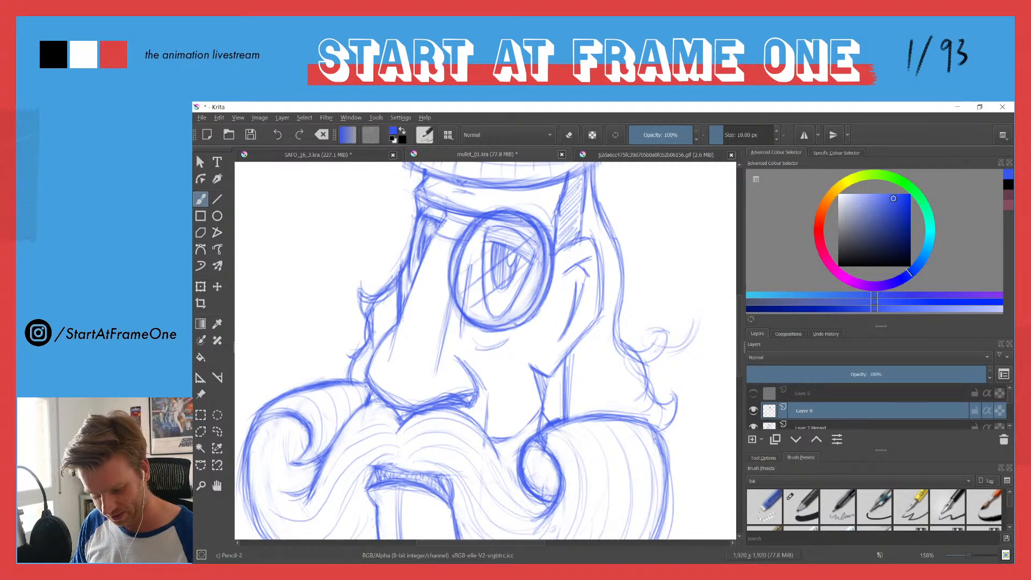
pyautogui.moveTo(412, 224); pyautogui.dragTo(372, 314)
pyautogui.moveTo(418, 231); pyautogui.dragTo(437, 219)
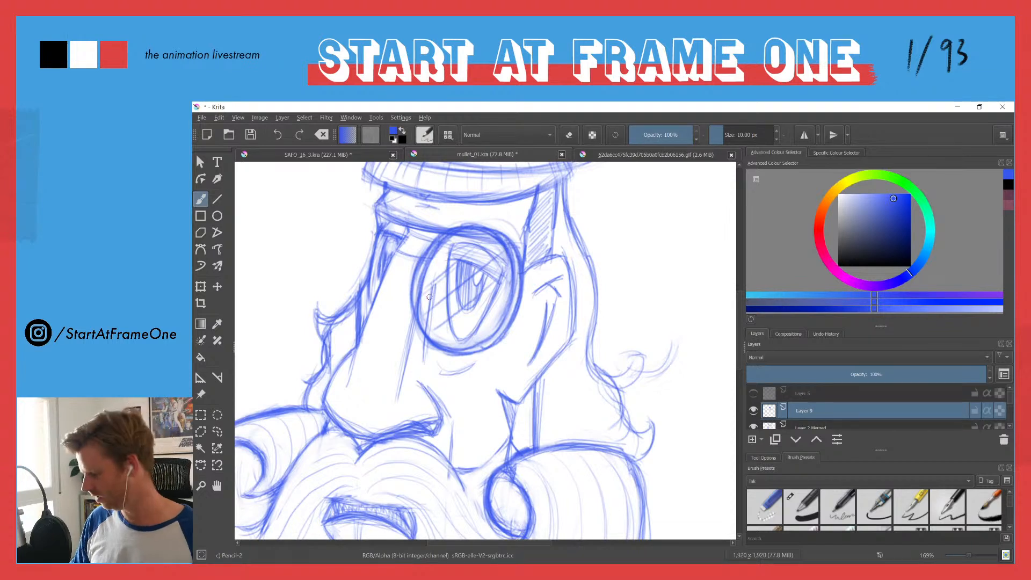
# Step: Outline the near-eye monocle with a freehand selection, delete it from Layer 9 and clear the selection
pyautogui.press('l')
pyautogui.moveTo(508, 216)
pyautogui.mouseDown()
pyautogui.moveTo(457, 382)
pyautogui.moveTo(452, 189)
pyautogui.mouseUp()
pyautogui.press('Delete')
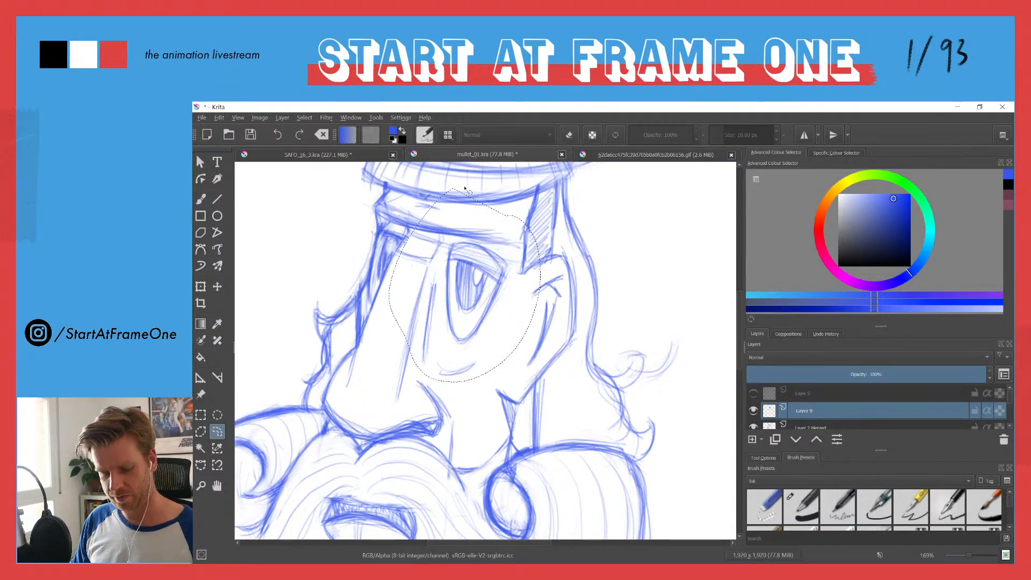
pyautogui.hotkey('ctrl', 'shift', 'a')
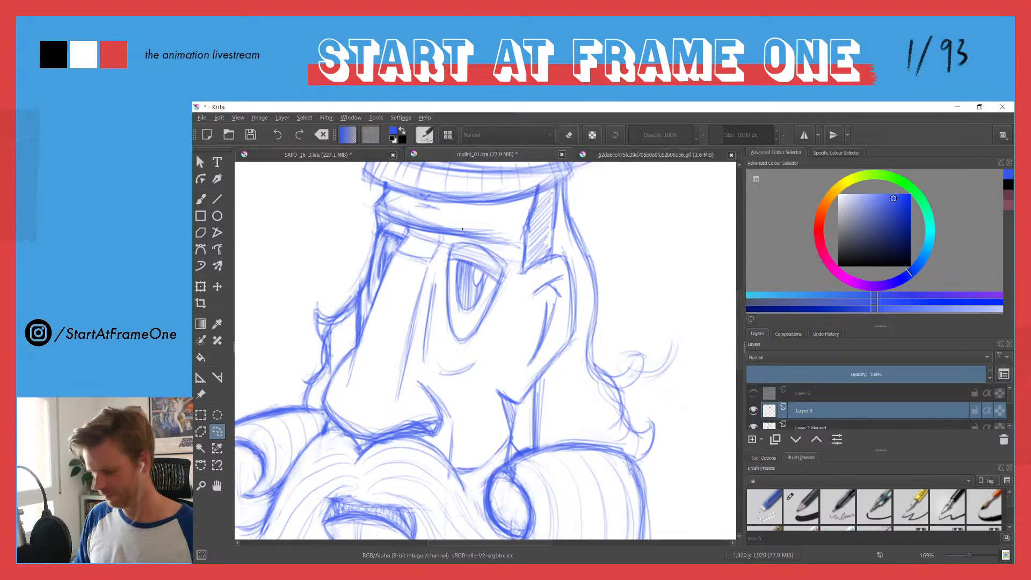
# Step: Sketch a deeper V-shaped neckline below the neckerchief and start a collar flap from its lowest point toward the epaulette side
pyautogui.moveTo(452, 226); pyautogui.dragTo(401, 317)
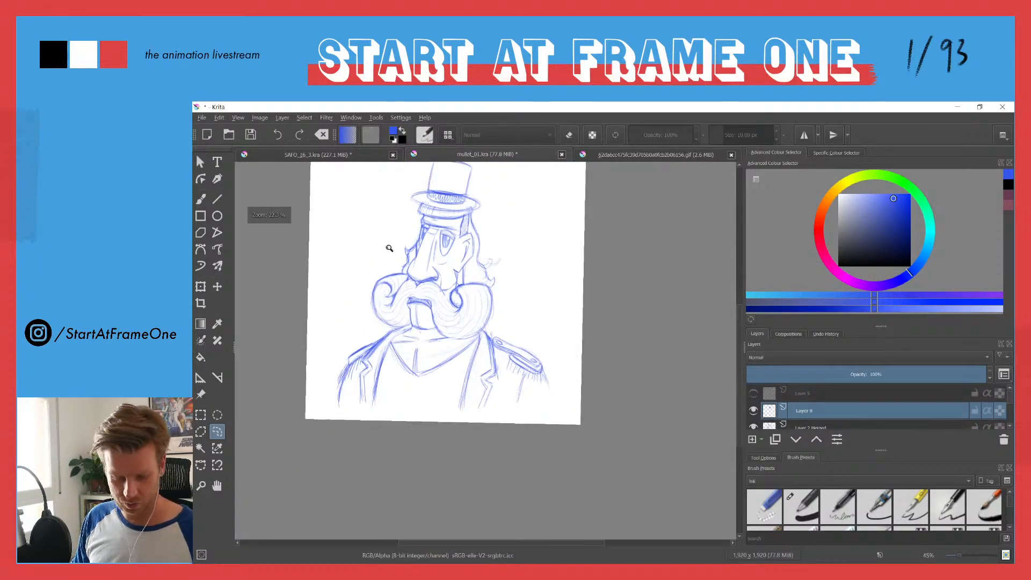
pyautogui.moveTo(390, 245); pyautogui.dragTo(388, 293)
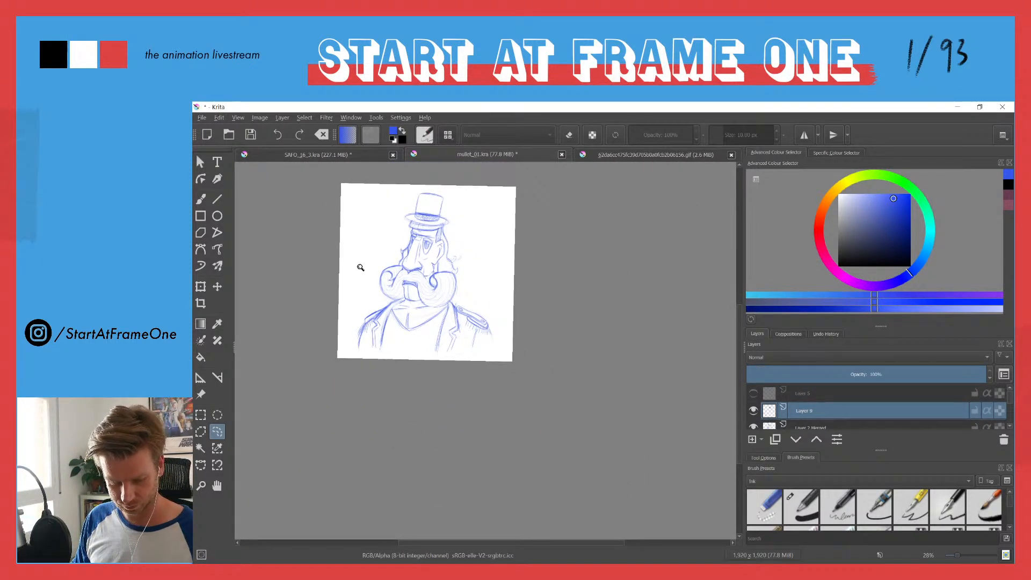
pyautogui.moveTo(375, 259); pyautogui.dragTo(380, 232)
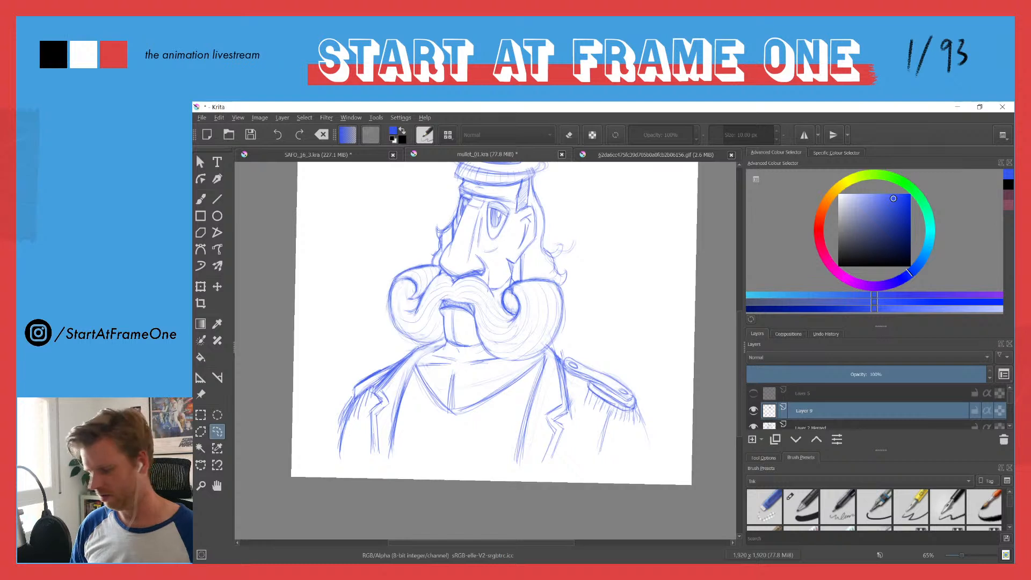
pyautogui.press('b')
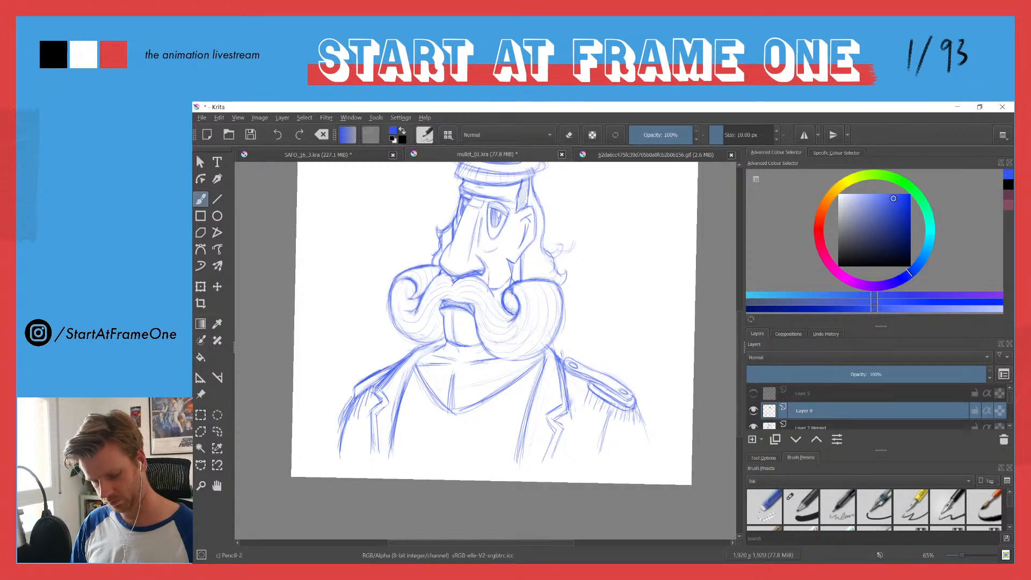
pyautogui.moveTo(493, 388); pyautogui.dragTo(446, 453)
pyautogui.moveTo(415, 371); pyautogui.dragTo(445, 456)
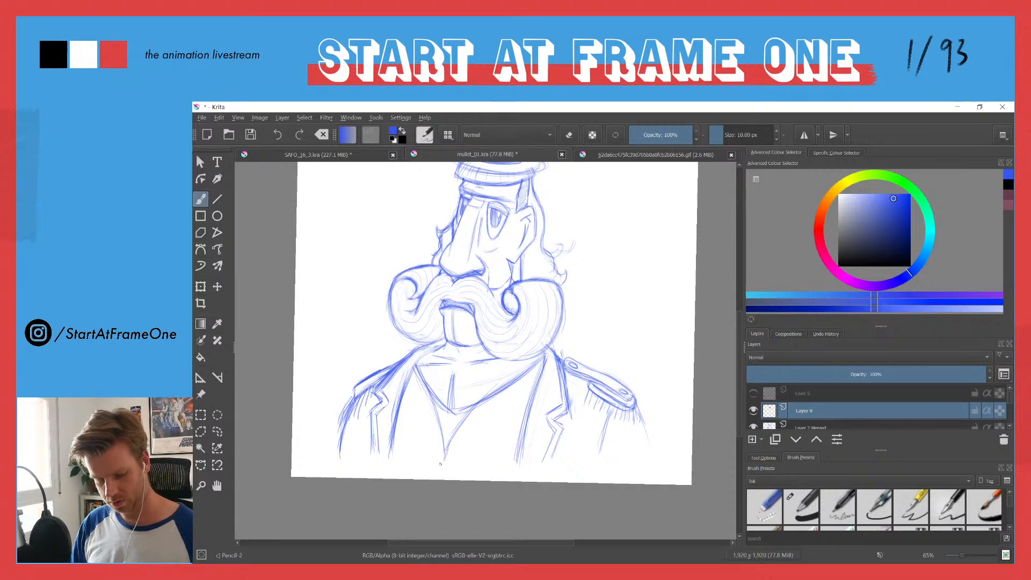
pyautogui.moveTo(446, 453); pyautogui.dragTo(480, 430)
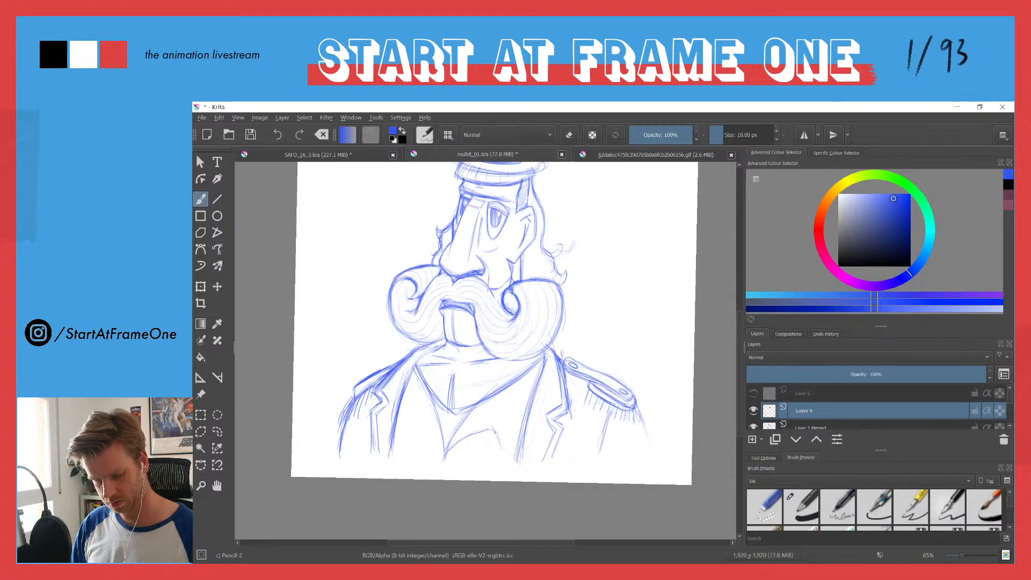
# Step: Complete the pointed shirt collar flap on the epaulette side and strengthen its inner edge down to the V's lowest point
pyautogui.moveTo(535, 369)
pyautogui.mouseDown()
pyautogui.moveTo(490, 423)
pyautogui.moveTo(499, 440)
pyautogui.moveTo(530, 392)
pyautogui.moveTo(511, 424)
pyautogui.moveTo(539, 348)
pyautogui.moveTo(488, 427)
pyautogui.moveTo(540, 352)
pyautogui.moveTo(504, 441)
pyautogui.mouseUp()
pyautogui.moveTo(506, 390); pyautogui.dragTo(451, 446)
pyautogui.moveTo(501, 391); pyautogui.dragTo(450, 444)
pyautogui.moveTo(530, 356); pyautogui.dragTo(488, 406)
pyautogui.moveTo(510, 386); pyautogui.dragTo(471, 424)
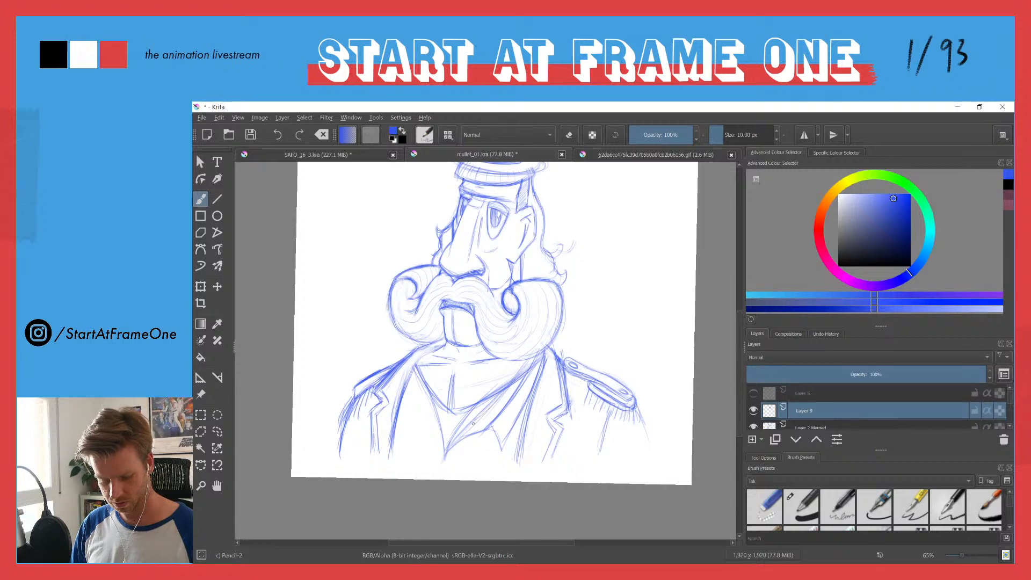
# Step: Erase the old neckerchief lines inside the new neckline on Layer 2 Merged and clean up the remaining marks on Layer 9
pyautogui.click(768, 427)
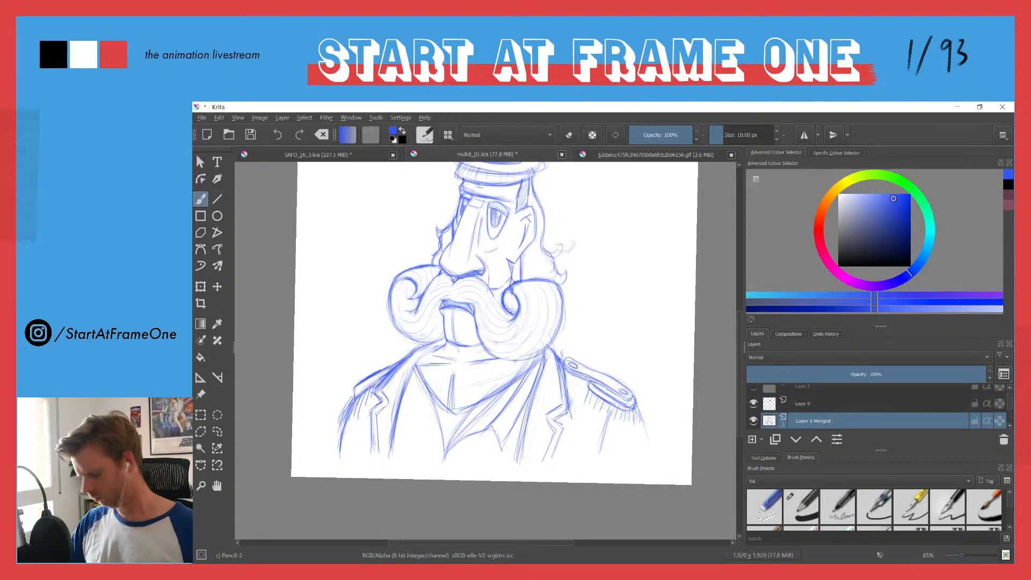
pyautogui.press('e')
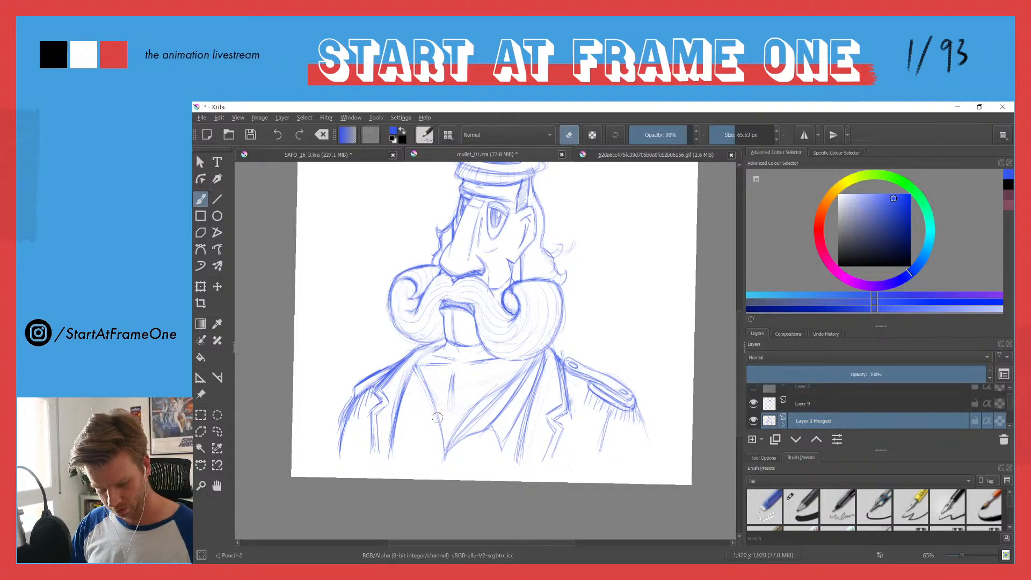
pyautogui.press('e')
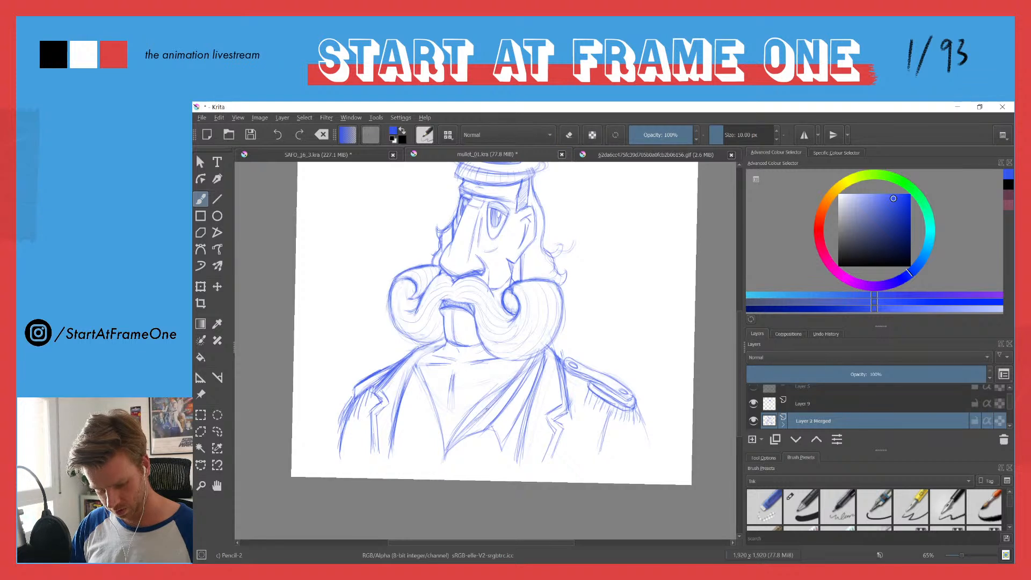
pyautogui.press('e')
pyautogui.click(755, 408)
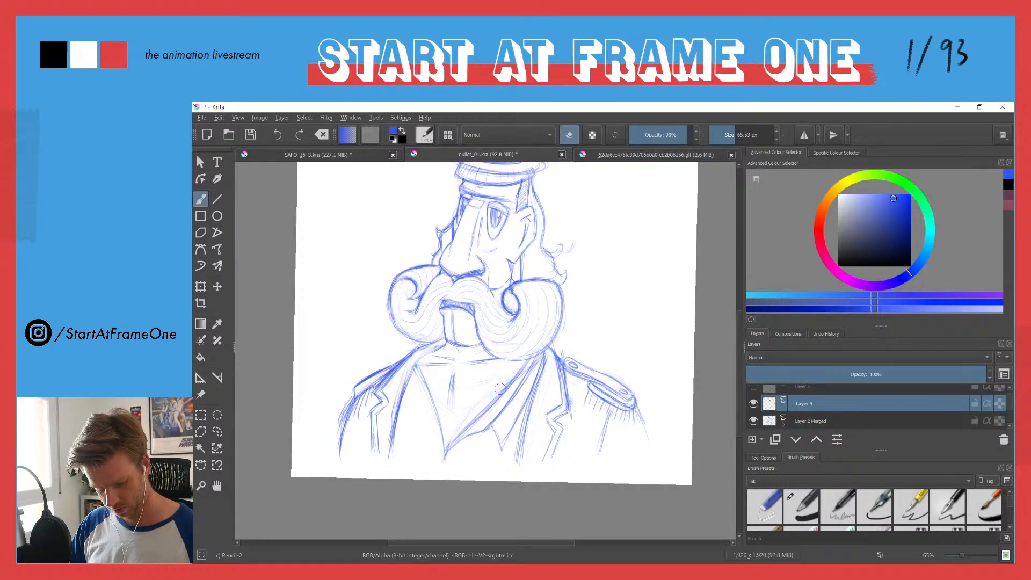
pyautogui.press('e')
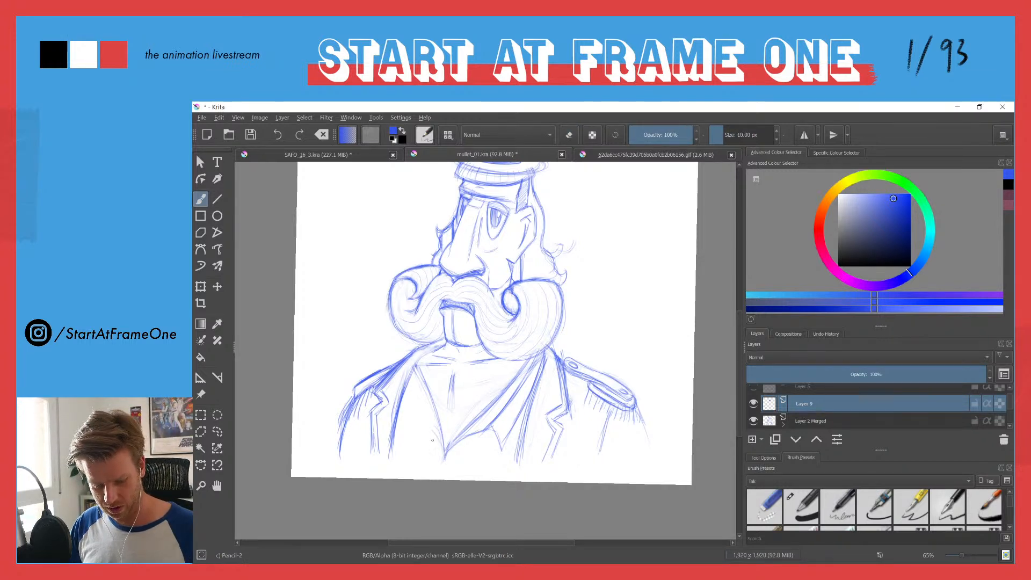
# Step: Sketch the matching pointed collar flap on the opposite side of the neckline, running from the neck down to the V's point
pyautogui.moveTo(423, 428)
pyautogui.mouseDown()
pyautogui.moveTo(417, 384)
pyautogui.moveTo(446, 462)
pyautogui.mouseUp()
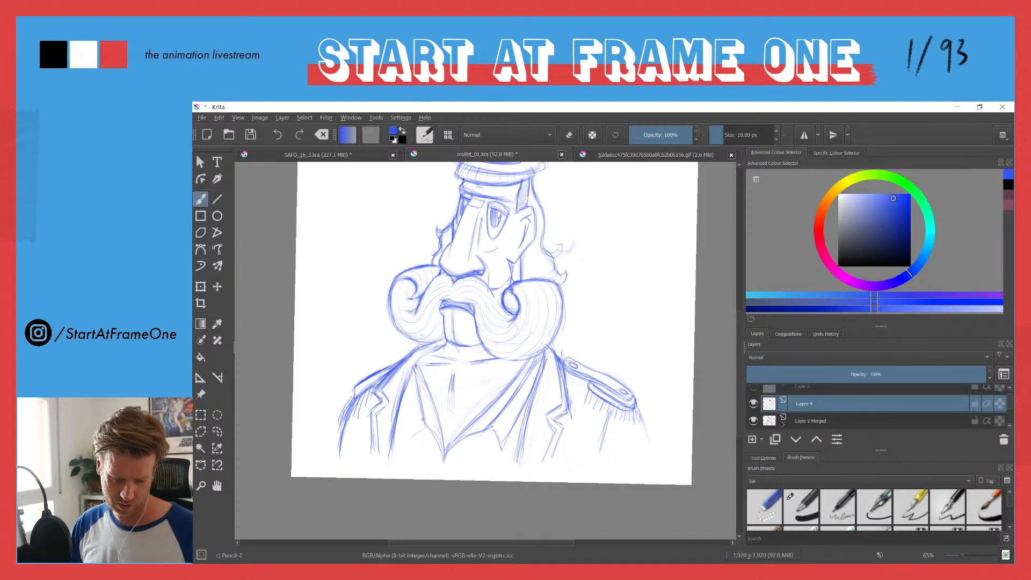
pyautogui.moveTo(425, 428)
pyautogui.mouseDown()
pyautogui.moveTo(416, 371)
pyautogui.moveTo(434, 408)
pyautogui.mouseUp()
pyautogui.moveTo(423, 364); pyautogui.dragTo(440, 429)
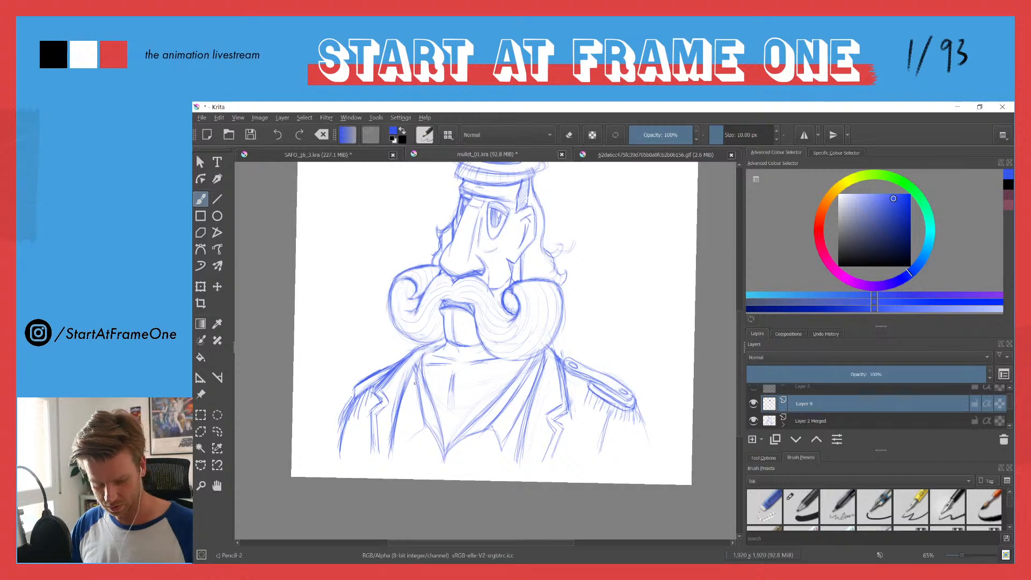
pyautogui.moveTo(415, 370); pyautogui.dragTo(417, 406)
pyautogui.moveTo(416, 382); pyautogui.dragTo(421, 416)
pyautogui.moveTo(419, 363); pyautogui.dragTo(407, 420)
pyautogui.moveTo(413, 381); pyautogui.dragTo(406, 440)
# Step: Add a small zipper pull and line below the V's point, and clean up and redraw the second collar flap's inner edge
pyautogui.moveTo(421, 361)
pyautogui.mouseDown()
pyautogui.moveTo(407, 421)
pyautogui.moveTo(444, 461)
pyautogui.moveTo(443, 479)
pyautogui.mouseUp()
pyautogui.moveTo(424, 367); pyautogui.dragTo(443, 450)
pyautogui.press('e')
pyautogui.moveTo(425, 371); pyautogui.dragTo(444, 446)
pyautogui.press('e')
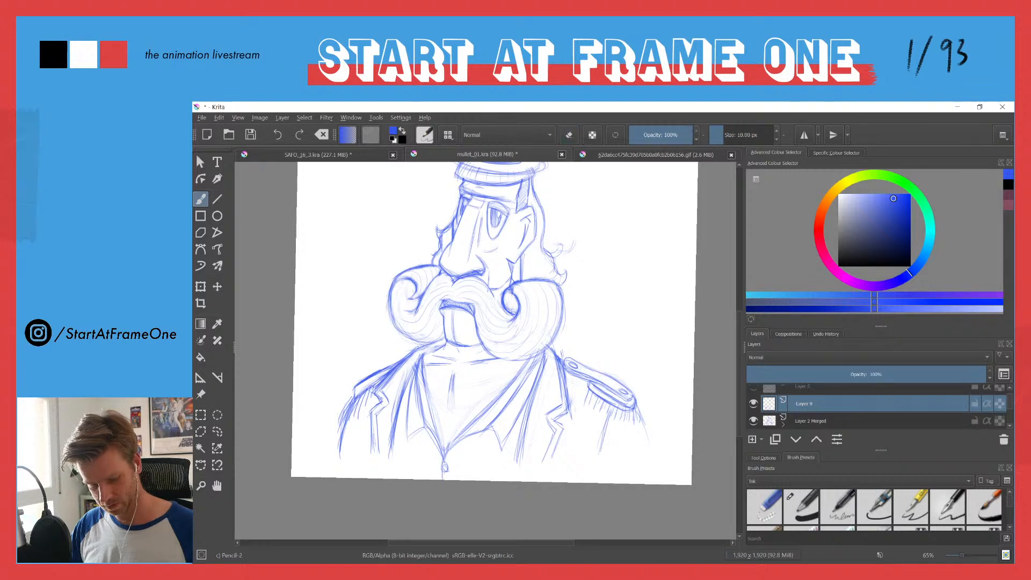
pyautogui.moveTo(422, 366); pyautogui.dragTo(433, 426)
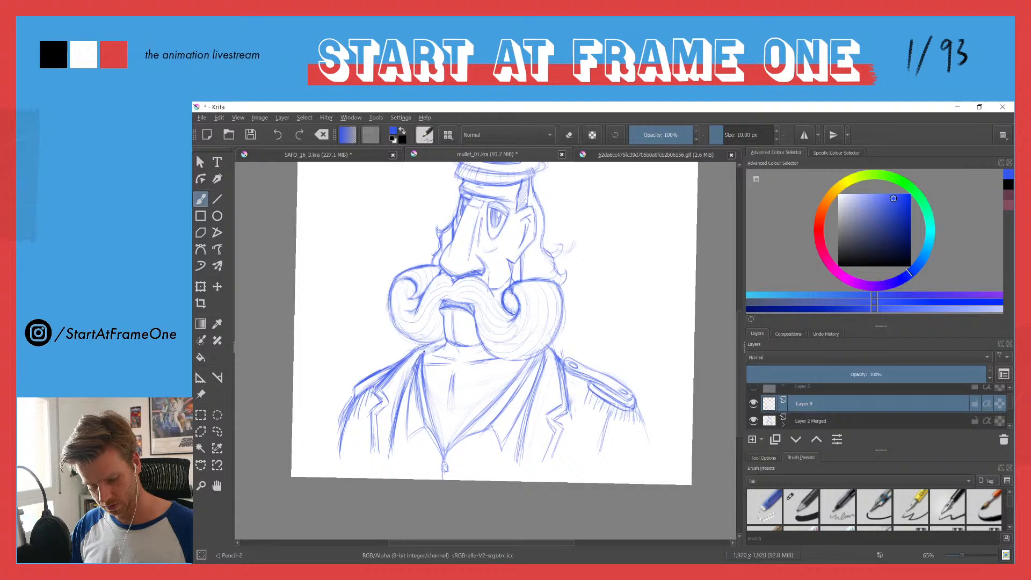
pyautogui.moveTo(419, 367); pyautogui.dragTo(419, 422)
# Step: Erase stray lines around the neck and second collar flap, and strengthen the central fold line inside the neckline
pyautogui.press('e')
pyautogui.moveTo(437, 349); pyautogui.dragTo(417, 358)
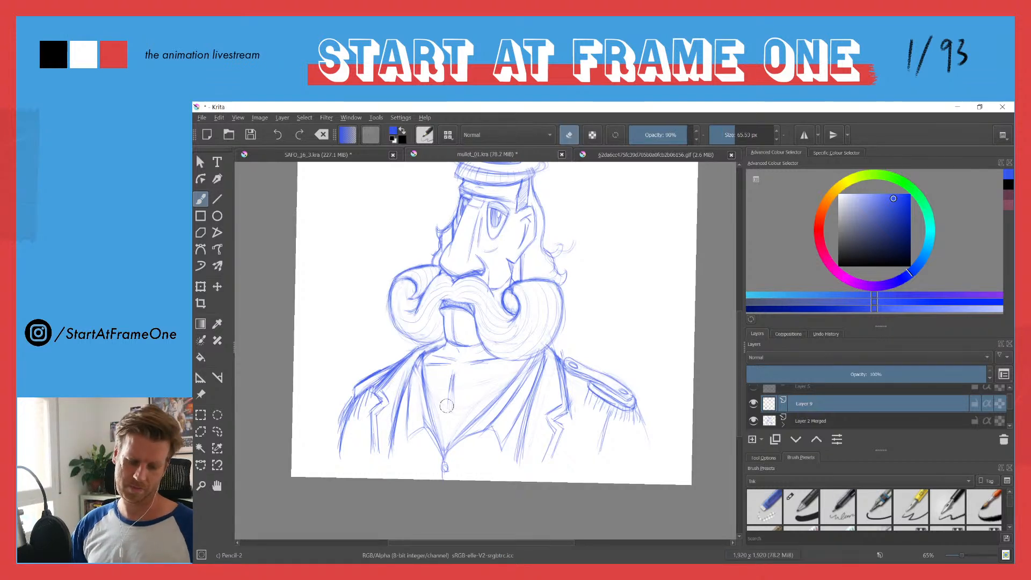
pyautogui.moveTo(451, 379)
pyautogui.mouseDown()
pyautogui.moveTo(439, 450)
pyautogui.moveTo(410, 438)
pyautogui.moveTo(412, 375)
pyautogui.moveTo(425, 414)
pyautogui.mouseUp()
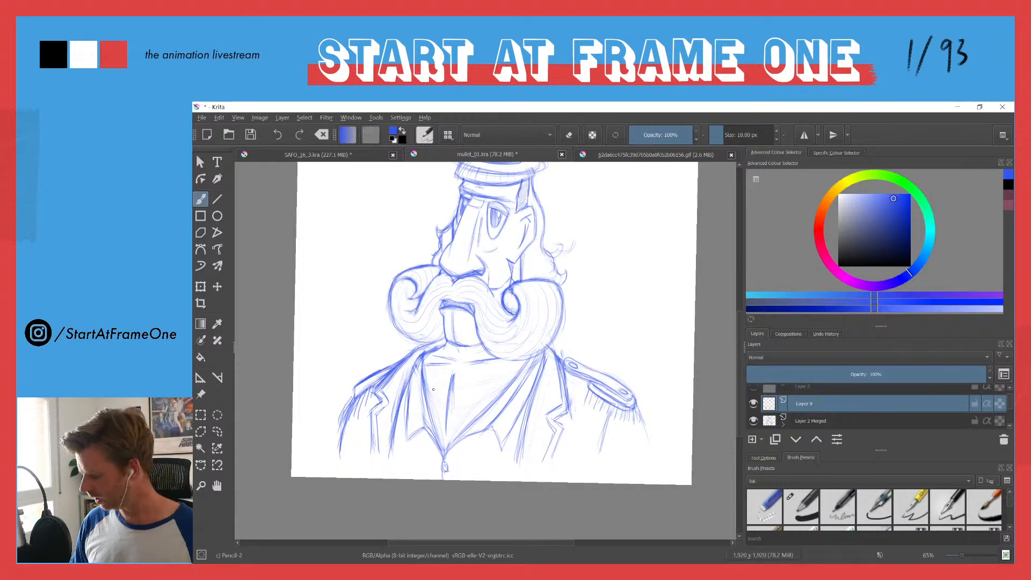
# Step: Reinforce the outlines of both collar flaps with darker strokes from the neck down to the zipper
pyautogui.moveTo(375, 301); pyautogui.dragTo(398, 325)
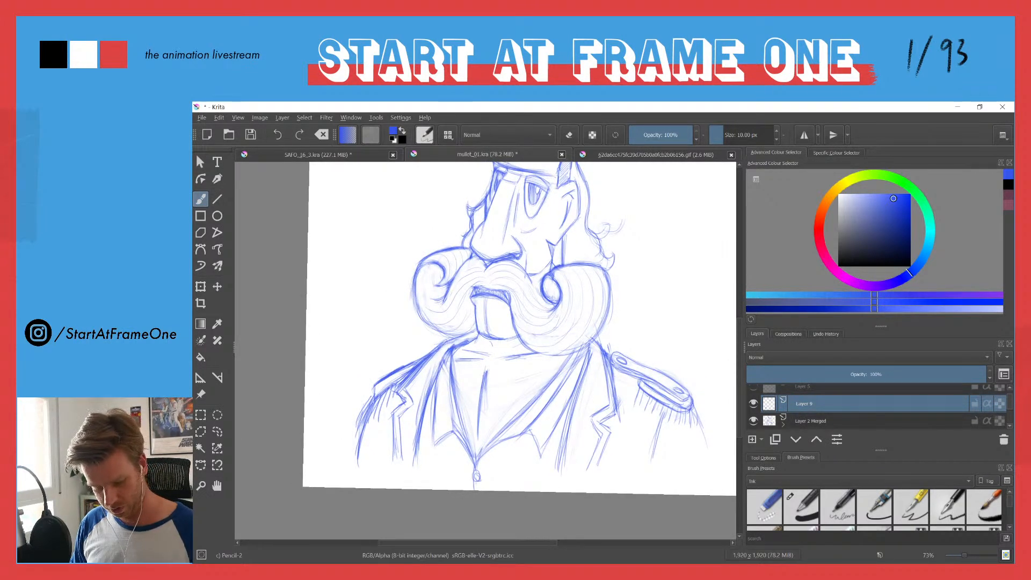
pyautogui.moveTo(450, 354); pyautogui.dragTo(435, 393)
pyautogui.moveTo(435, 446)
pyautogui.mouseDown()
pyautogui.moveTo(452, 433)
pyautogui.moveTo(468, 451)
pyautogui.mouseUp()
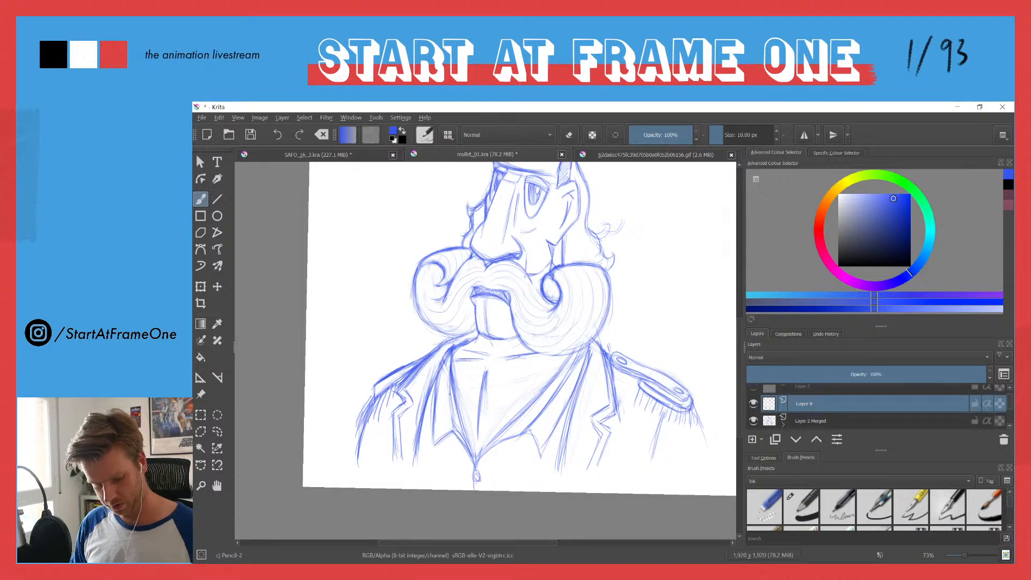
pyautogui.moveTo(563, 371); pyautogui.dragTo(485, 445)
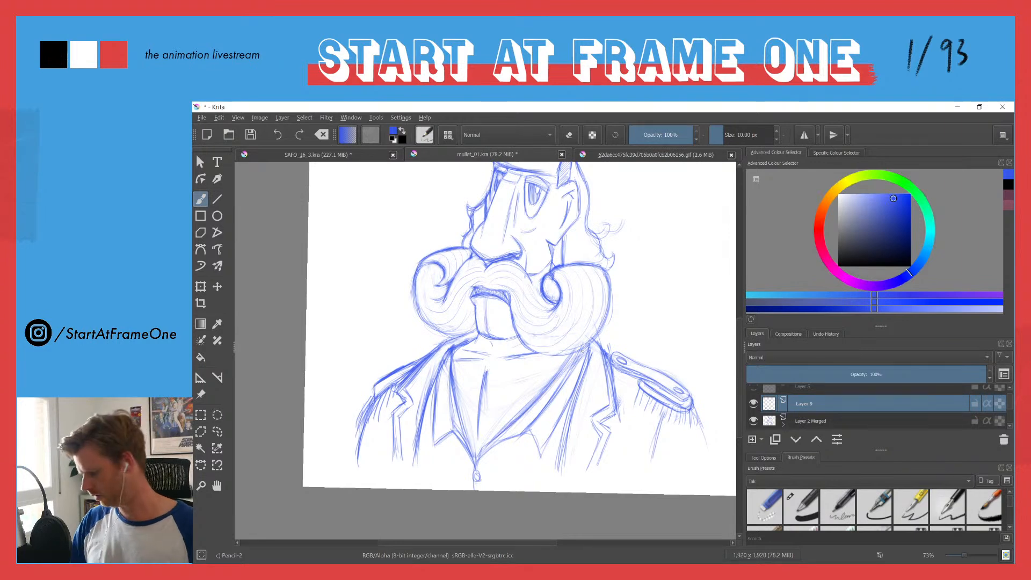
# Step: Check the contents of Layer 2 Merged by hiding and showing it, and make it the active layer
pyautogui.press('e')
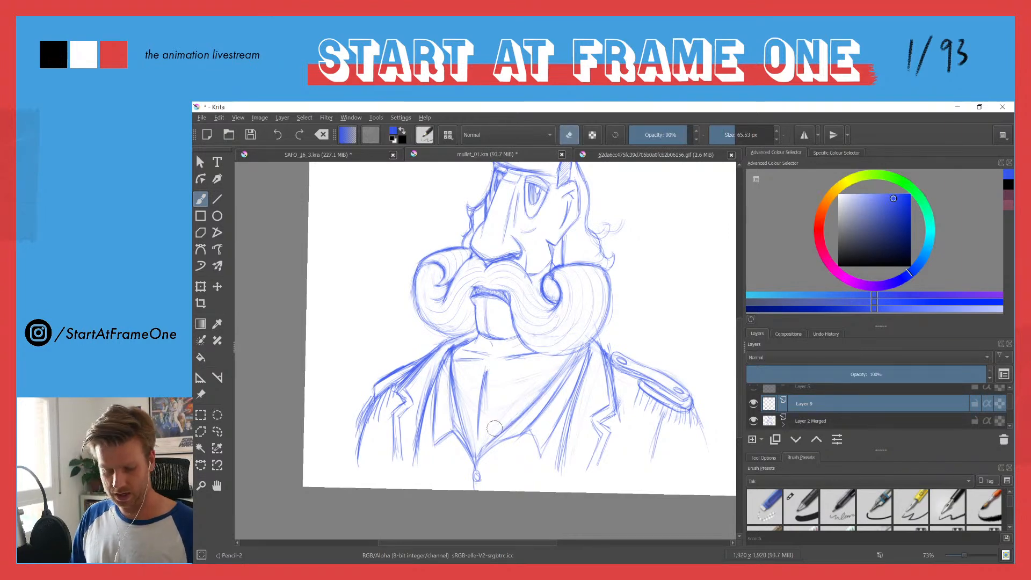
pyautogui.scroll(-2, 422, 292)
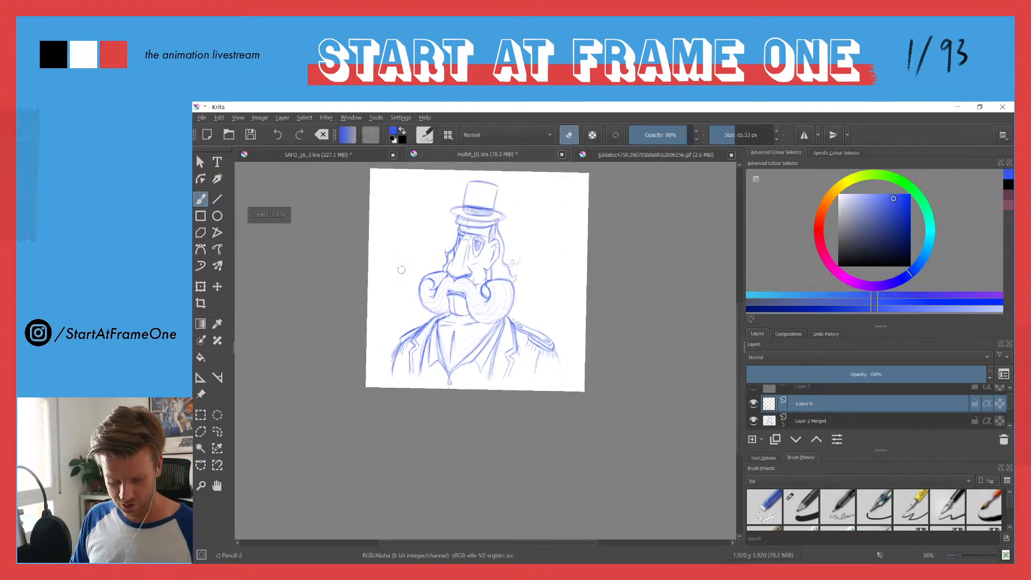
pyautogui.scroll(2, 400, 323)
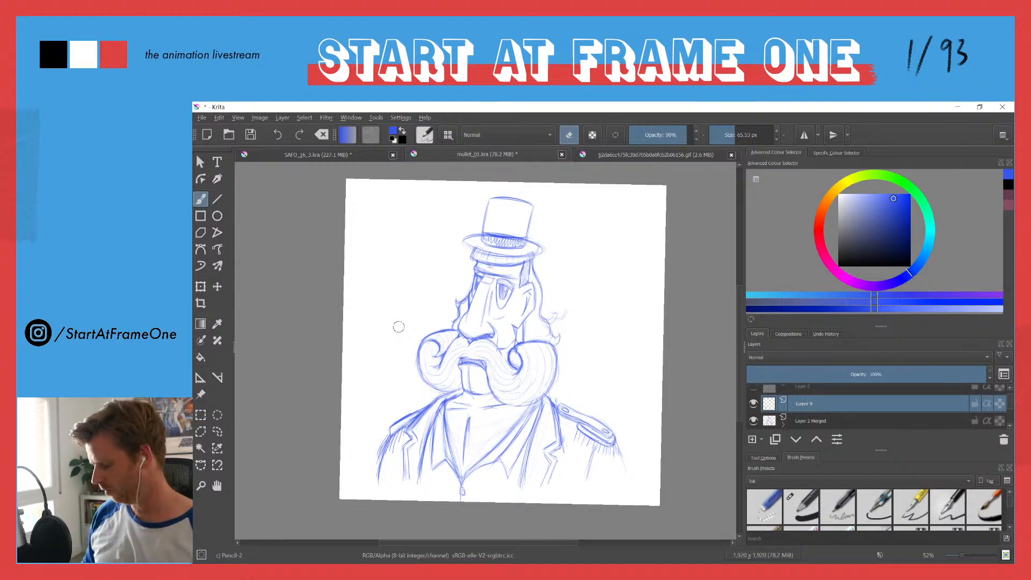
pyautogui.moveTo(529, 336); pyautogui.dragTo(566, 305)
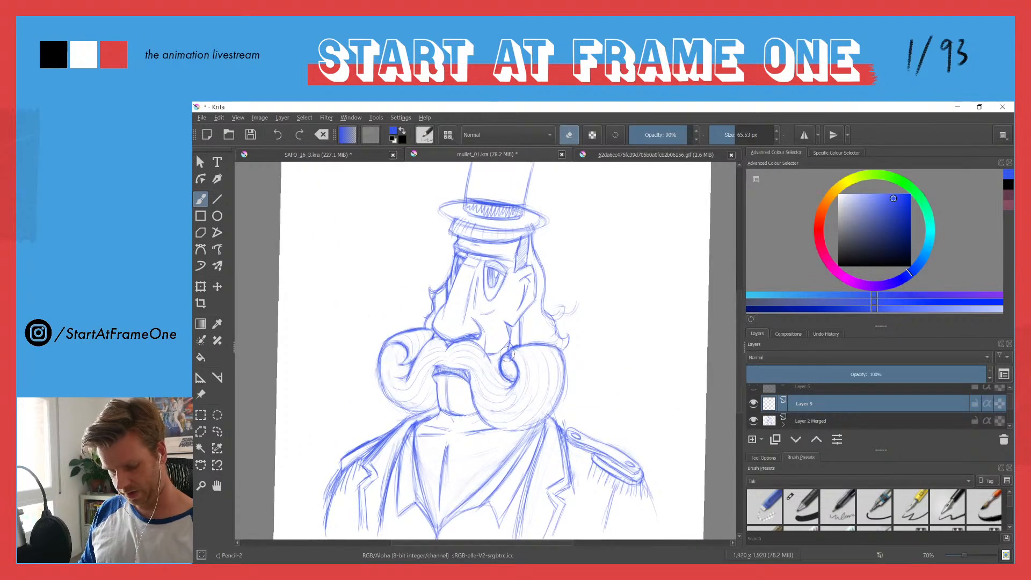
pyautogui.click(753, 420)
pyautogui.click(753, 420)
pyautogui.click(767, 424)
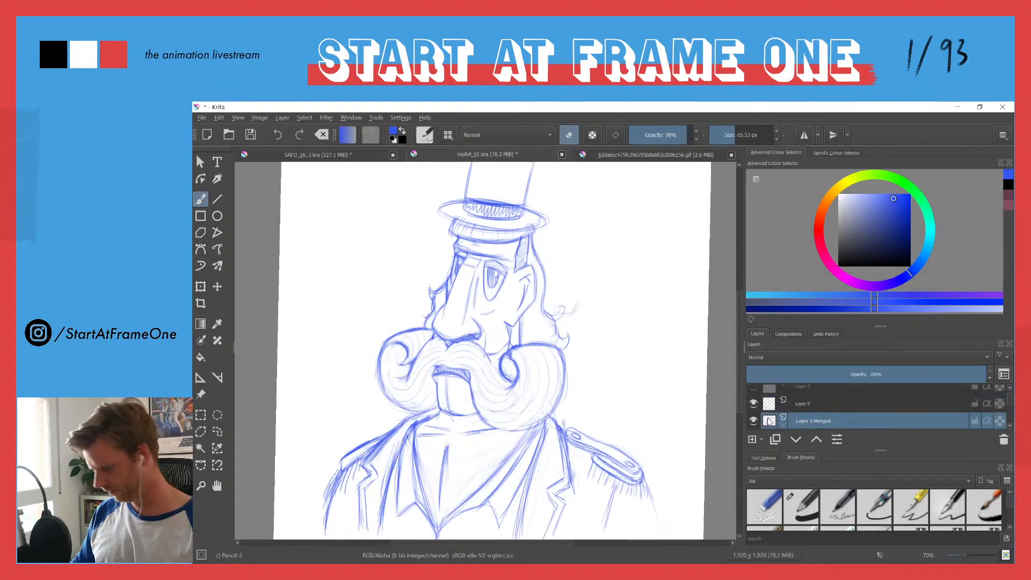
# Step: Redraw the outer and lower contour of the moustache curl on the epaulette side, giving it a fuller, darker outline
pyautogui.press('e')
pyautogui.moveTo(542, 417); pyautogui.dragTo(502, 428)
pyautogui.moveTo(555, 406)
pyautogui.mouseDown()
pyautogui.moveTo(527, 421)
pyautogui.moveTo(566, 394)
pyautogui.moveTo(501, 430)
pyautogui.mouseUp()
pyautogui.moveTo(565, 351)
pyautogui.mouseDown()
pyautogui.moveTo(564, 388)
pyautogui.moveTo(546, 351)
pyautogui.moveTo(569, 365)
pyautogui.moveTo(550, 409)
pyautogui.mouseUp()
pyautogui.press('e')
pyautogui.press('e')
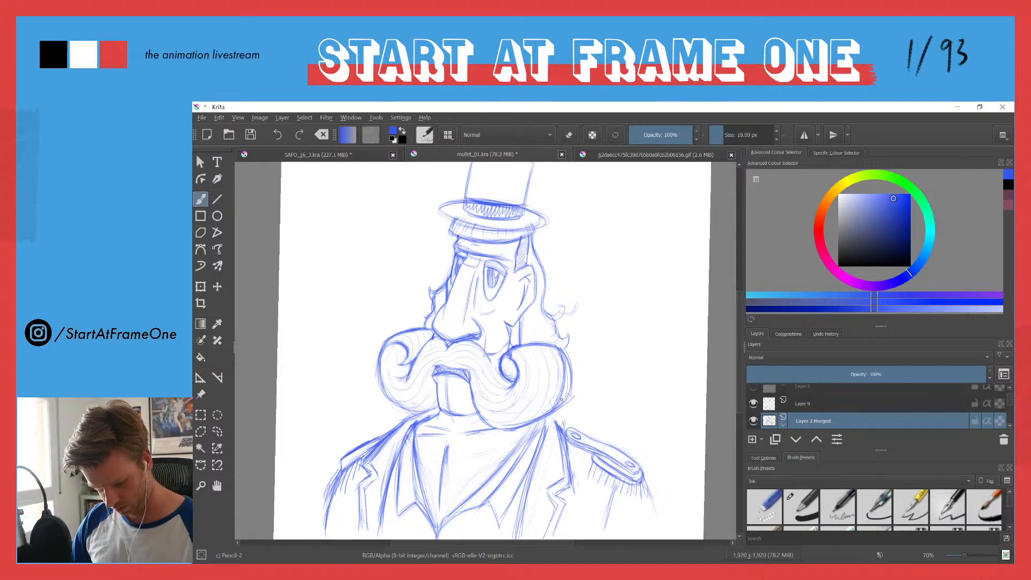
pyautogui.moveTo(568, 399); pyautogui.dragTo(525, 428)
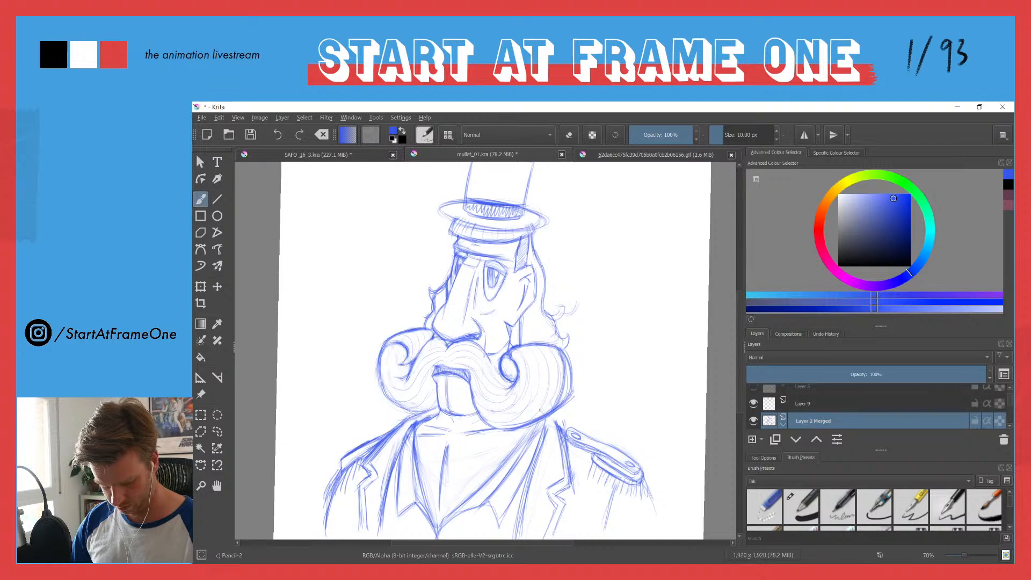
# Step: Touch up the neck and collar flap lines just below the moustache curl on the epaulette side
pyautogui.press('e')
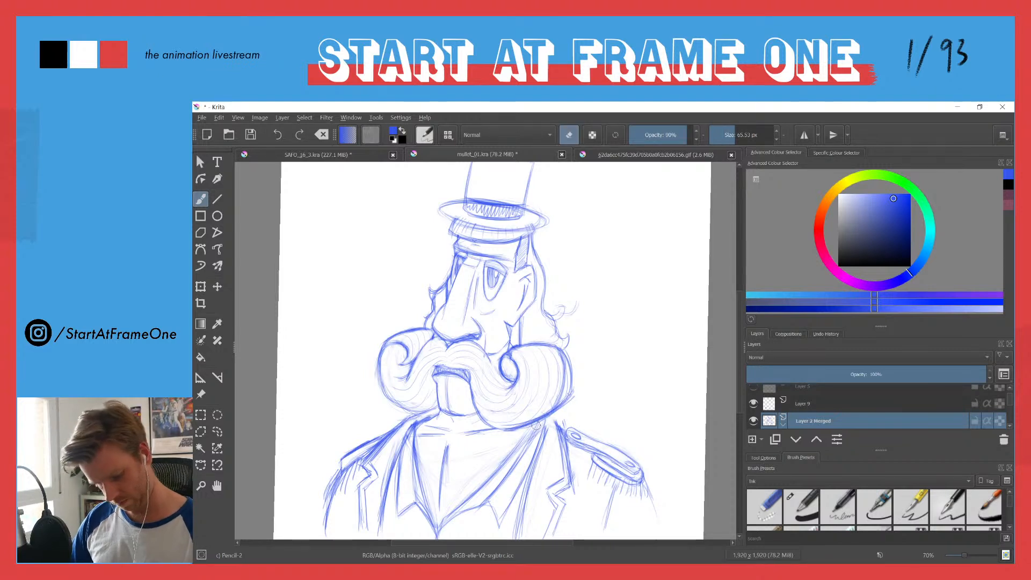
pyautogui.press('e')
pyautogui.moveTo(553, 413); pyautogui.dragTo(559, 430)
pyautogui.moveTo(511, 455); pyautogui.dragTo(535, 427)
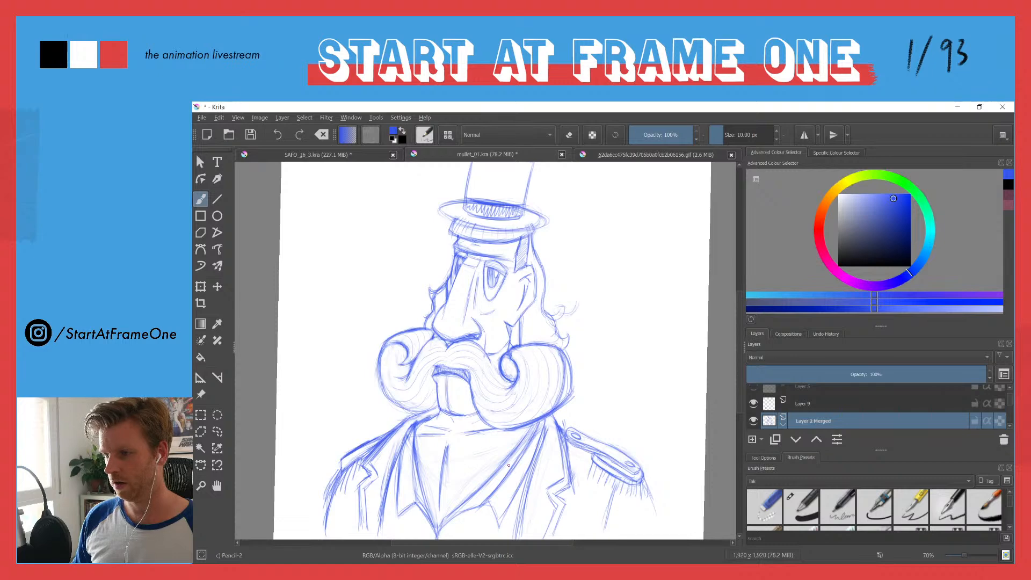
pyautogui.moveTo(398, 268); pyautogui.dragTo(392, 288)
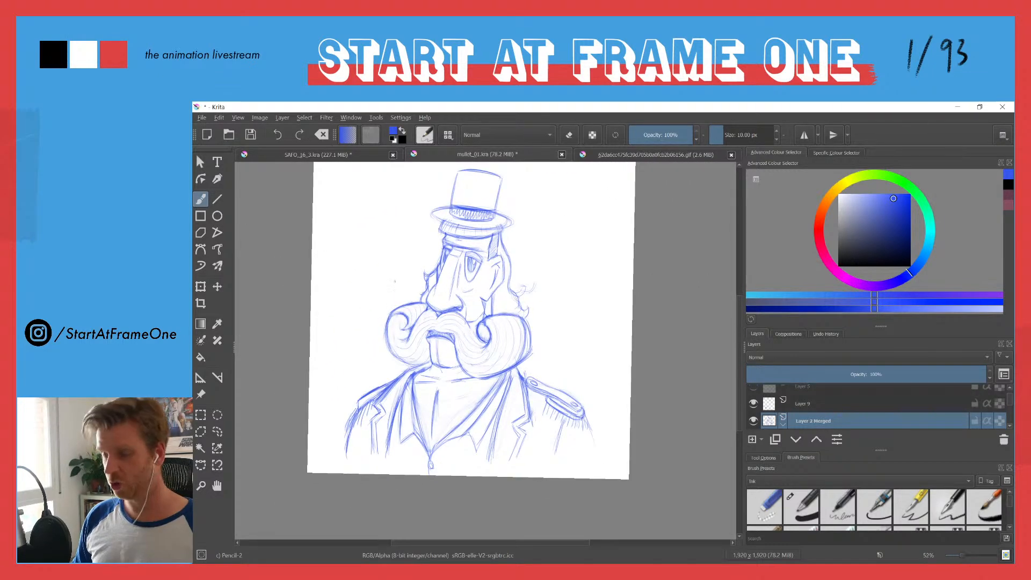
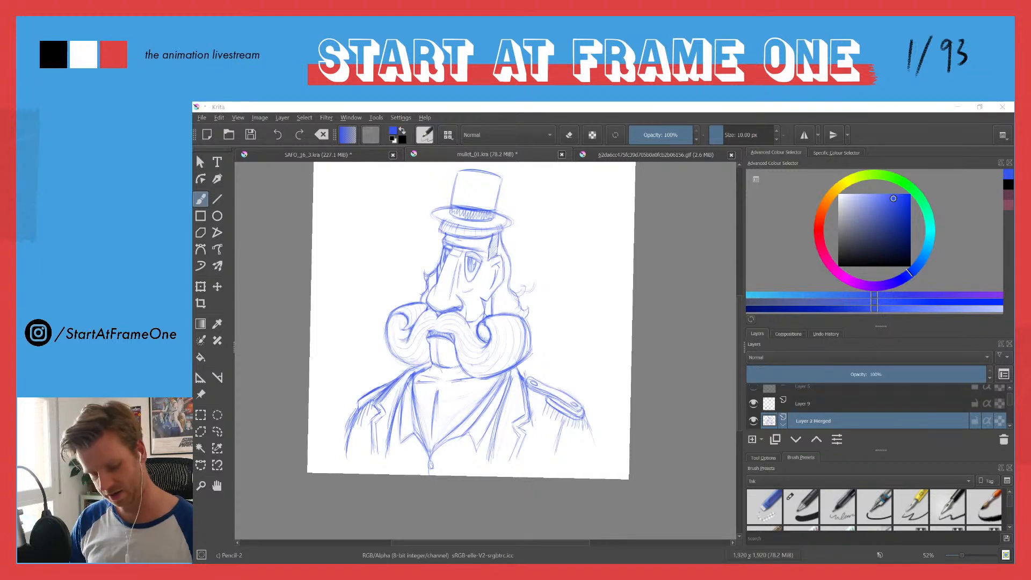
# Step: Erase the line across the neck below the chin and redraw the neck strokes above the open collar
pyautogui.press('e')
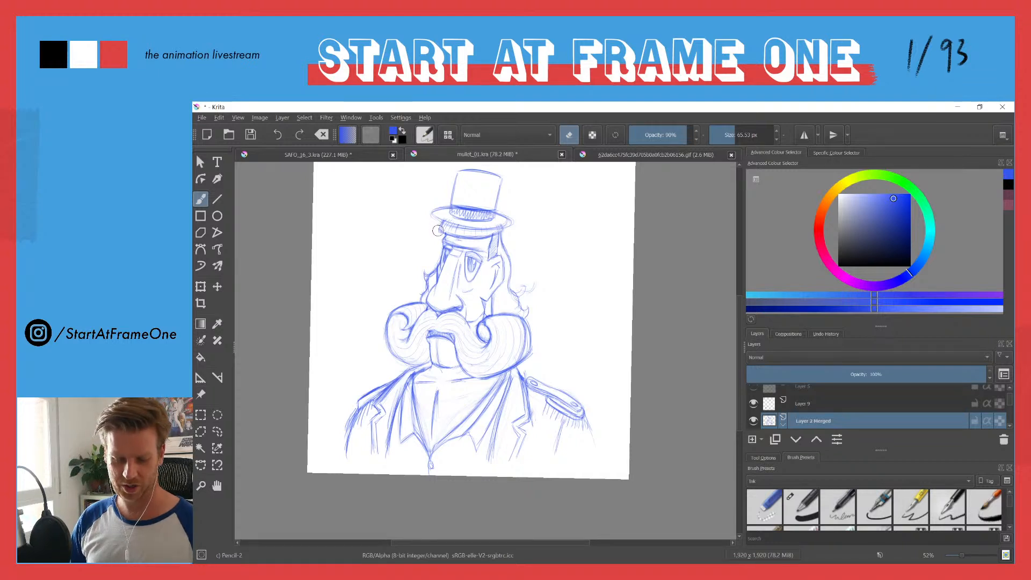
pyautogui.press('e')
pyautogui.moveTo(478, 378); pyautogui.dragTo(444, 386)
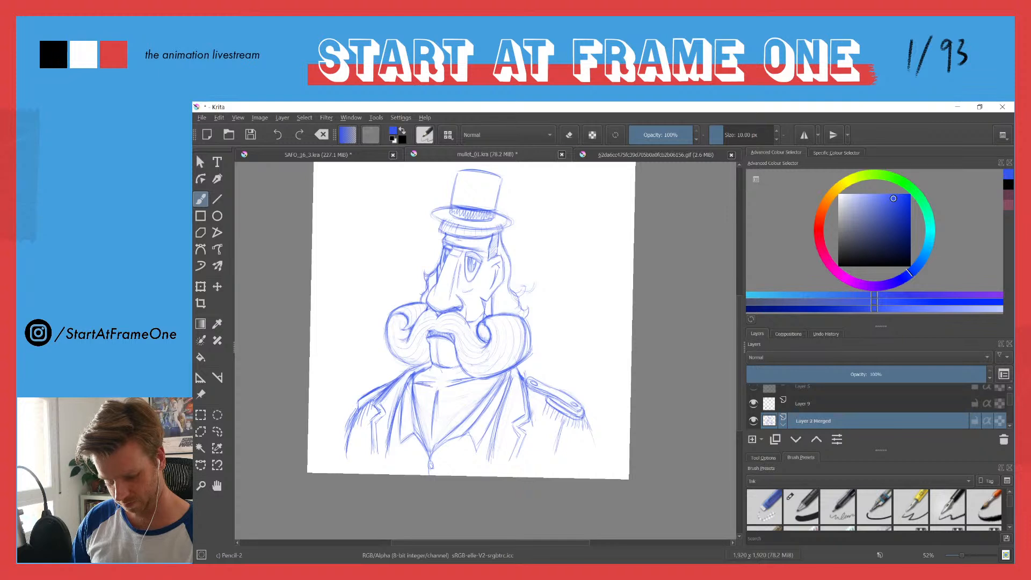
pyautogui.press('e')
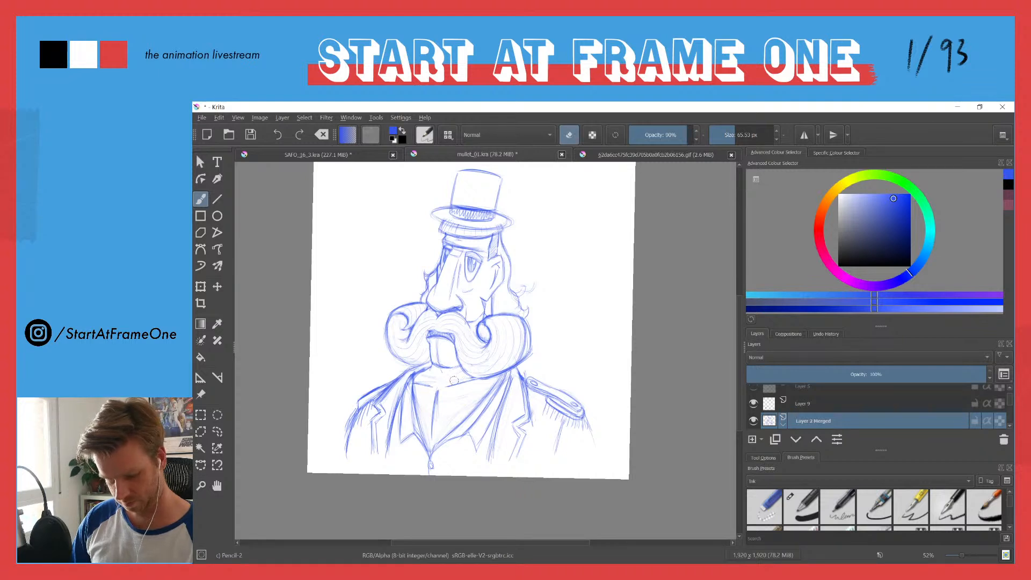
pyautogui.press('e')
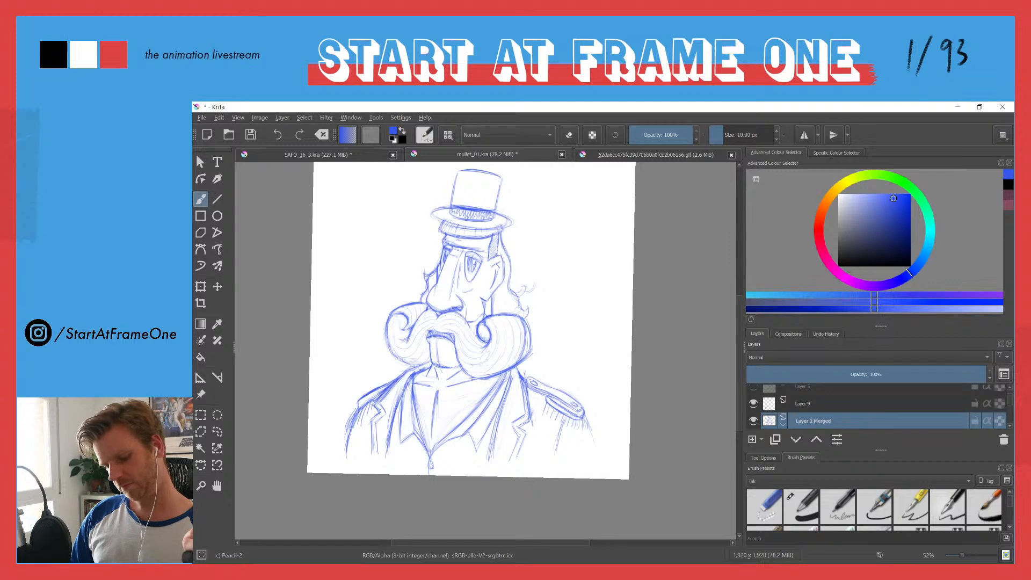
# Step: Clean up stray marks around the moustache and re-stroke the outer contours of both curls
pyautogui.press('e')
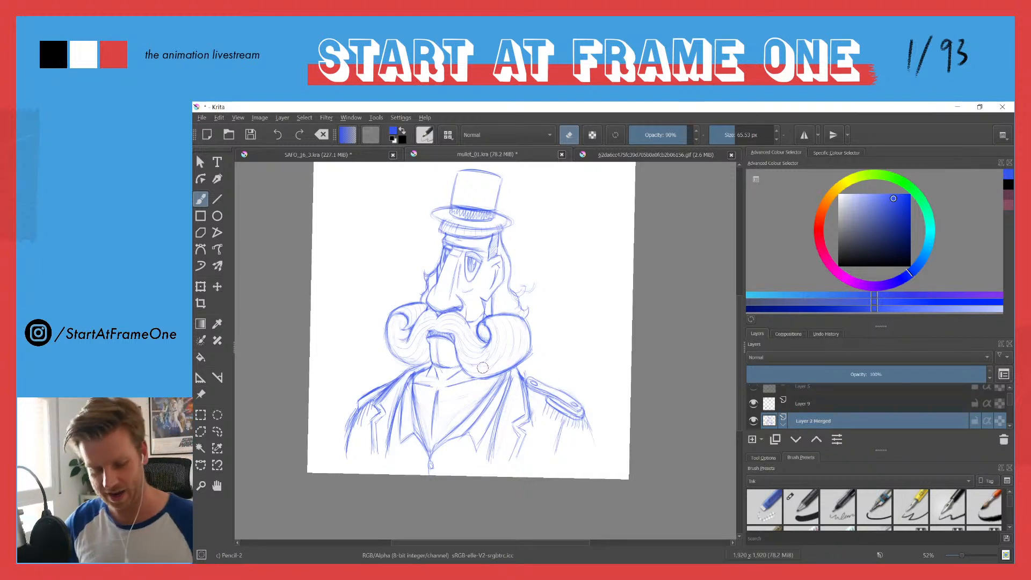
pyautogui.press('e')
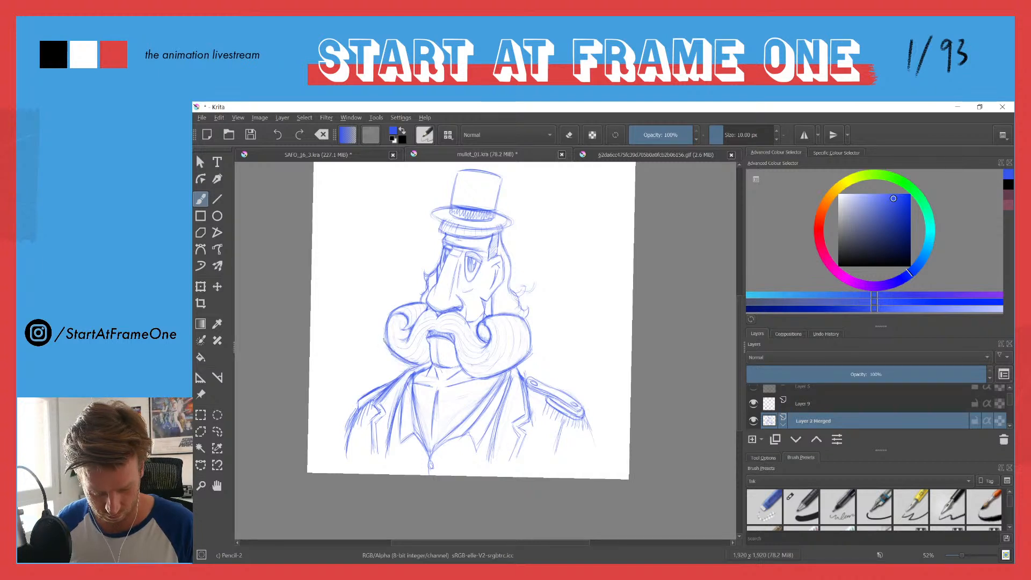
pyautogui.press('e')
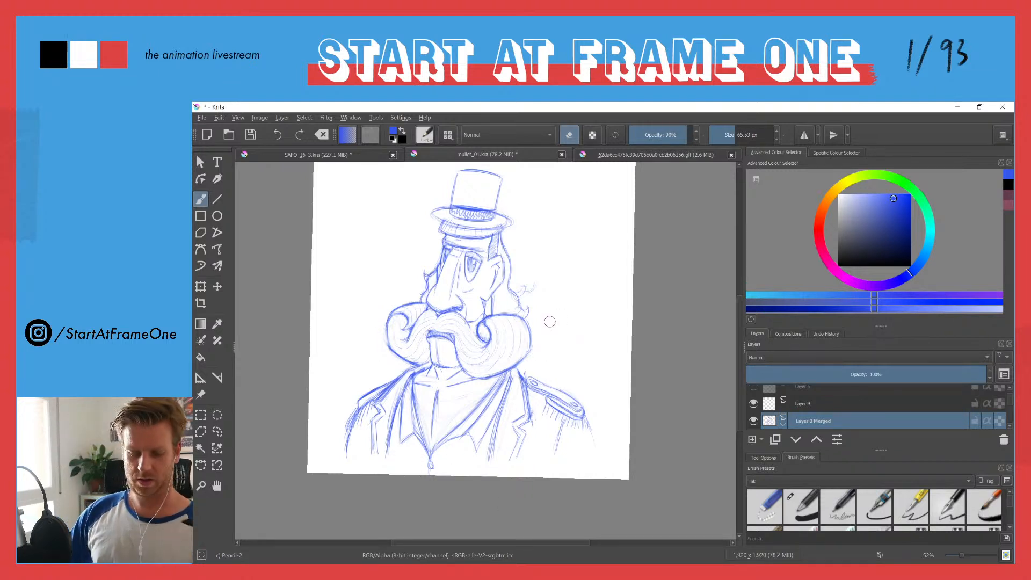
pyautogui.press('e')
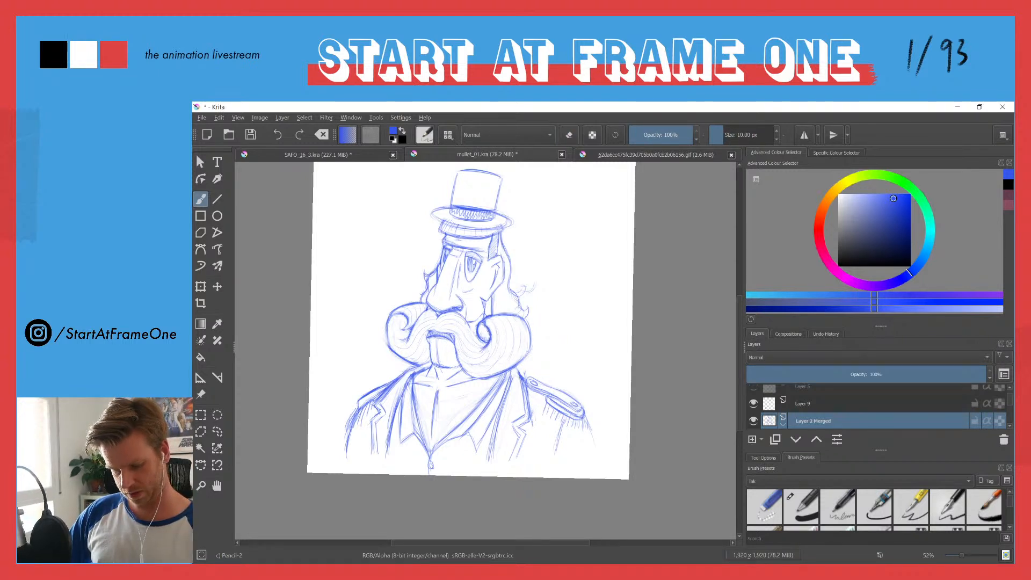
pyautogui.moveTo(529, 329); pyautogui.dragTo(532, 347)
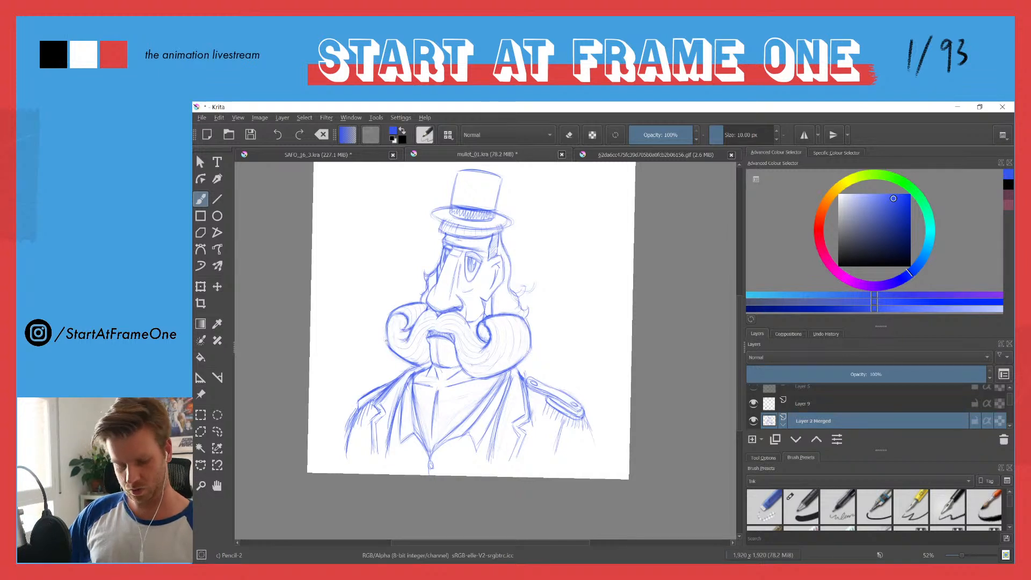
pyautogui.moveTo(391, 317); pyautogui.dragTo(386, 348)
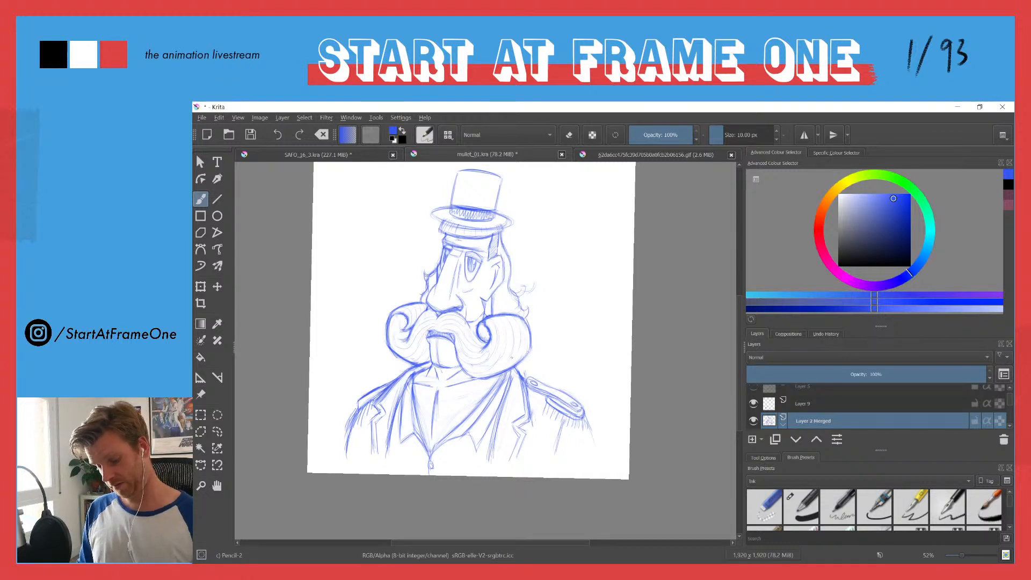
# Step: Make Layer 9 the active layer and check its contents by hiding and showing it
pyautogui.scroll(1, 1007, 399)
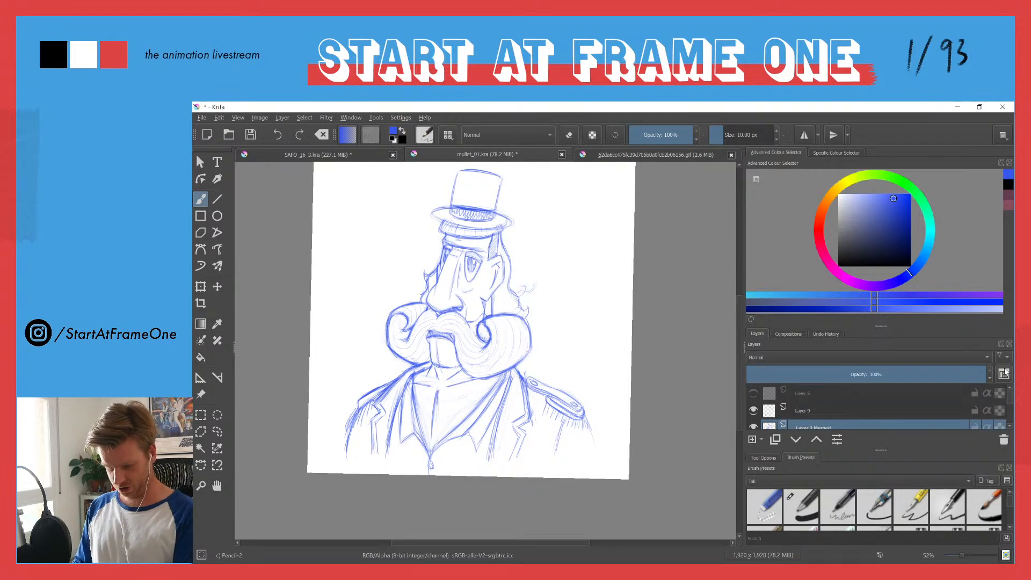
pyautogui.click(770, 411)
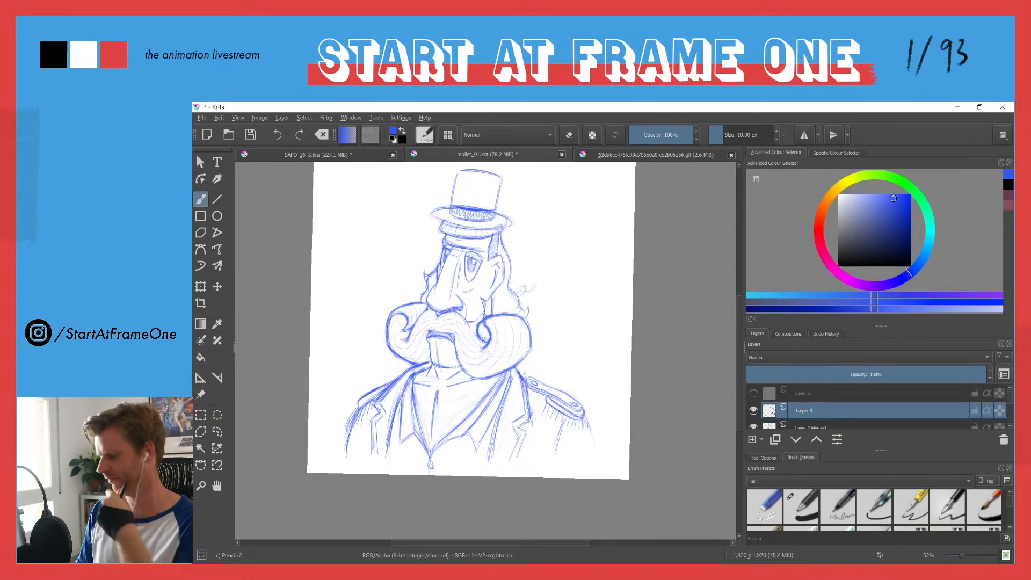
pyautogui.scroll(5, 489, 207)
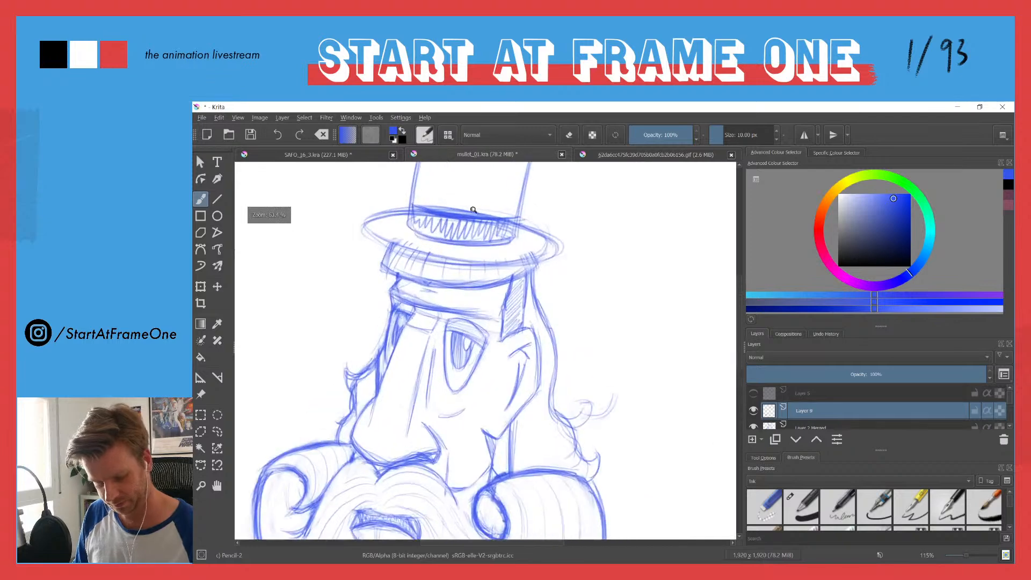
pyautogui.scroll(-5, 507, 197)
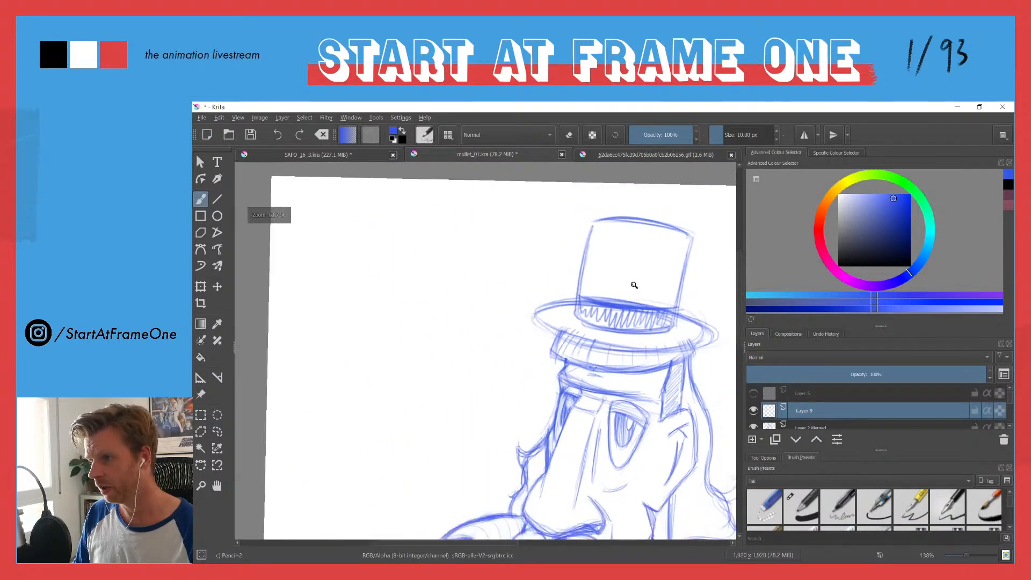
pyautogui.moveTo(611, 279); pyautogui.dragTo(588, 275)
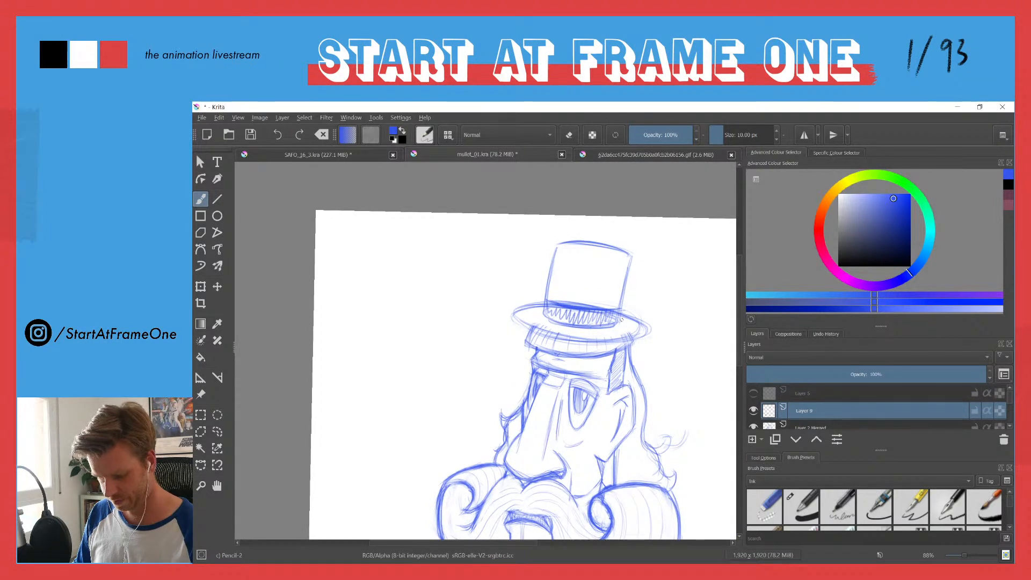
pyautogui.click(754, 412)
pyautogui.click(754, 412)
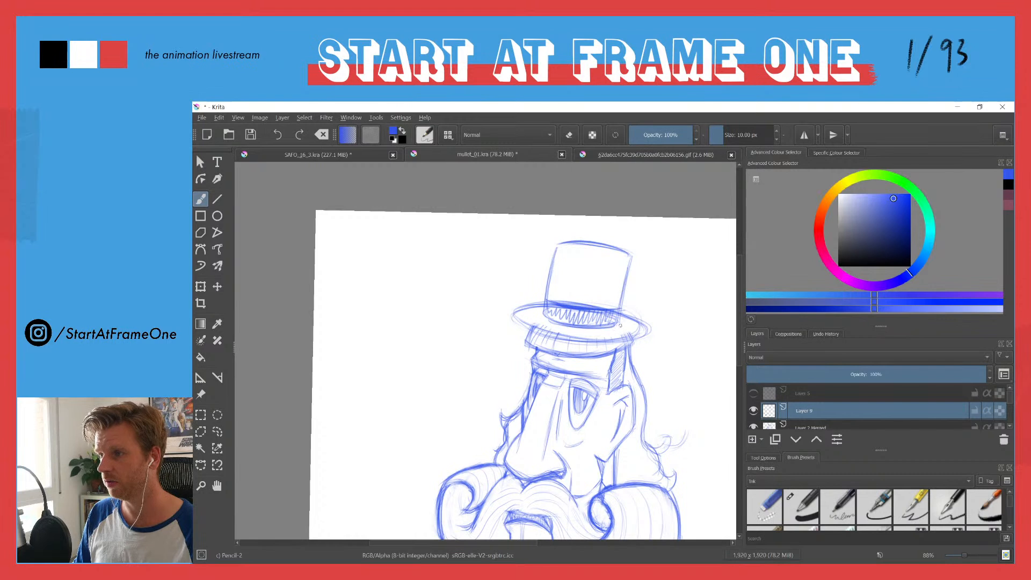
# Step: Redraw the top hat's brim with darker strokes, curving both ends upward
pyautogui.moveTo(612, 333)
pyautogui.mouseDown()
pyautogui.moveTo(558, 336)
pyautogui.moveTo(595, 339)
pyautogui.mouseUp()
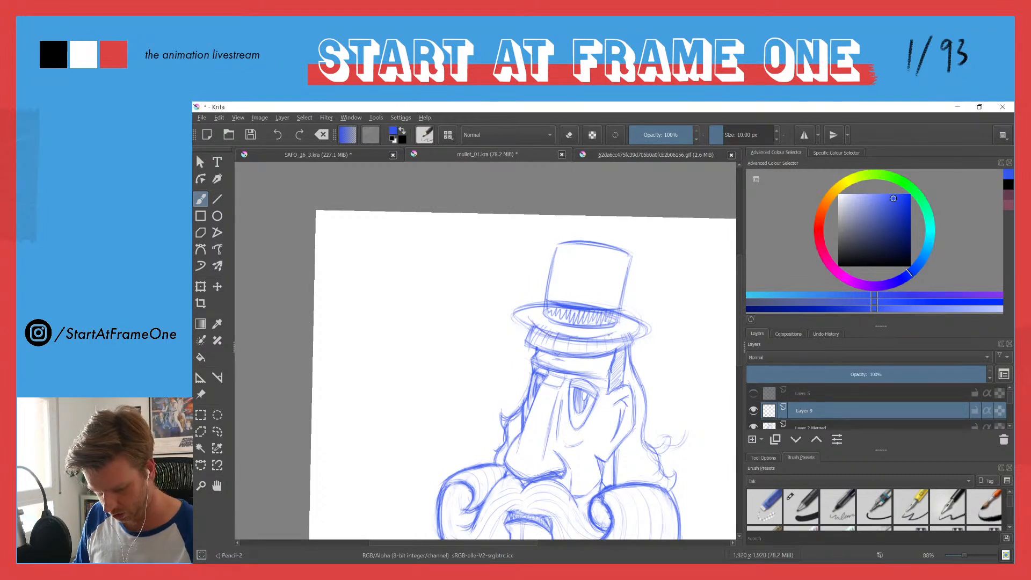
pyautogui.moveTo(524, 310)
pyautogui.mouseDown()
pyautogui.moveTo(552, 333)
pyautogui.moveTo(591, 338)
pyautogui.moveTo(559, 339)
pyautogui.moveTo(526, 315)
pyautogui.moveTo(533, 323)
pyautogui.mouseUp()
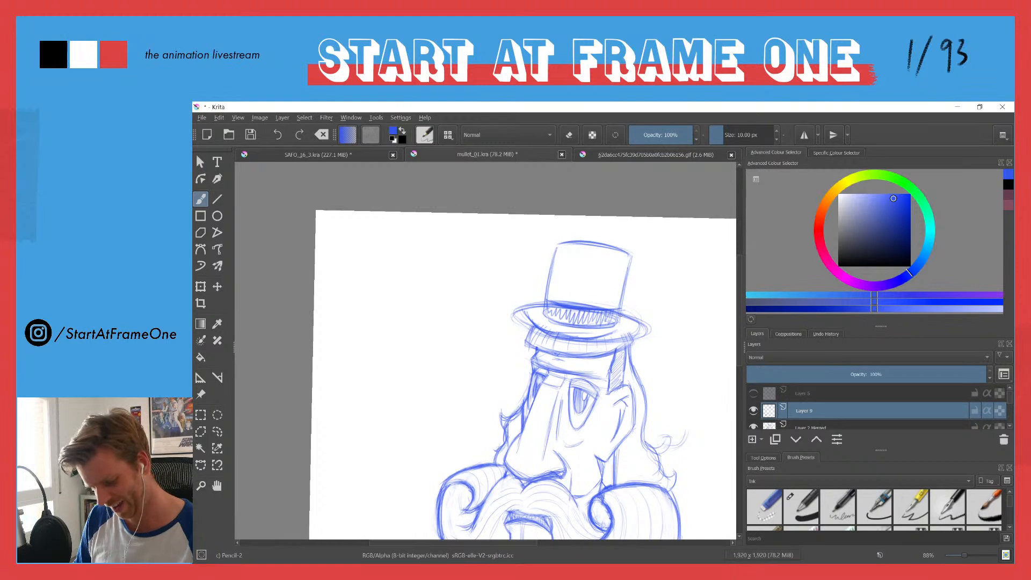
pyautogui.moveTo(618, 312)
pyautogui.mouseDown()
pyautogui.moveTo(643, 313)
pyautogui.moveTo(598, 341)
pyautogui.moveTo(620, 310)
pyautogui.moveTo(640, 326)
pyautogui.moveTo(604, 339)
pyautogui.moveTo(647, 313)
pyautogui.moveTo(617, 310)
pyautogui.moveTo(648, 313)
pyautogui.mouseUp()
pyautogui.moveTo(647, 313); pyautogui.dragTo(604, 342)
pyautogui.moveTo(535, 298)
pyautogui.mouseDown()
pyautogui.moveTo(553, 329)
pyautogui.moveTo(526, 326)
pyautogui.moveTo(529, 299)
pyautogui.moveTo(517, 310)
pyautogui.moveTo(523, 334)
pyautogui.mouseUp()
pyautogui.moveTo(599, 342); pyautogui.dragTo(630, 336)
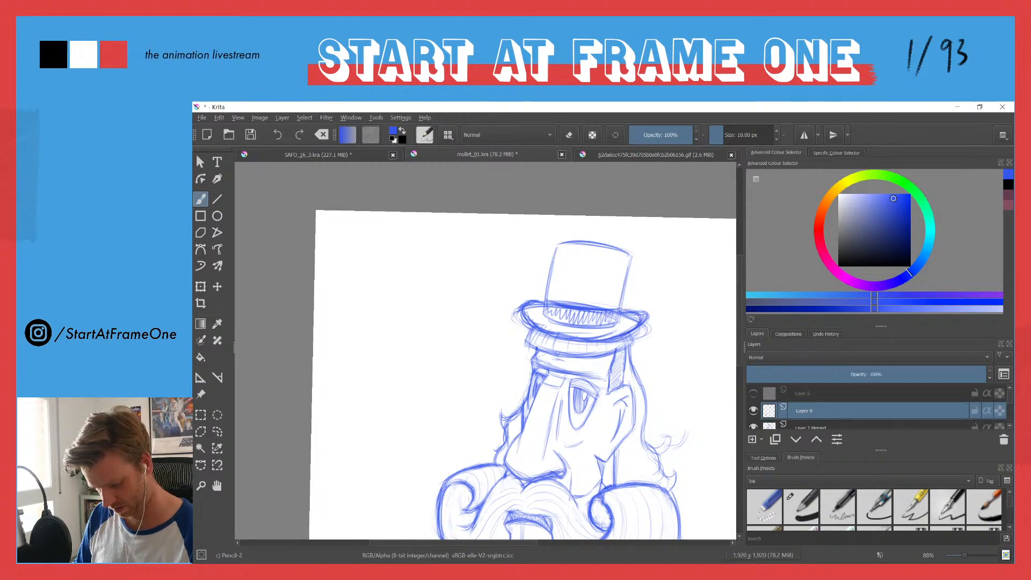
pyautogui.moveTo(593, 340)
pyautogui.mouseDown()
pyautogui.moveTo(645, 322)
pyautogui.moveTo(650, 335)
pyautogui.moveTo(638, 307)
pyautogui.mouseUp()
# Step: Erase the excess strokes at the ends and inside of the hat brim, and reinforce its lower edge
pyautogui.press('e')
pyautogui.moveTo(517, 306)
pyautogui.mouseDown()
pyautogui.moveTo(523, 328)
pyautogui.moveTo(534, 309)
pyautogui.mouseUp()
pyautogui.moveTo(627, 321); pyautogui.dragTo(627, 318)
pyautogui.press('e')
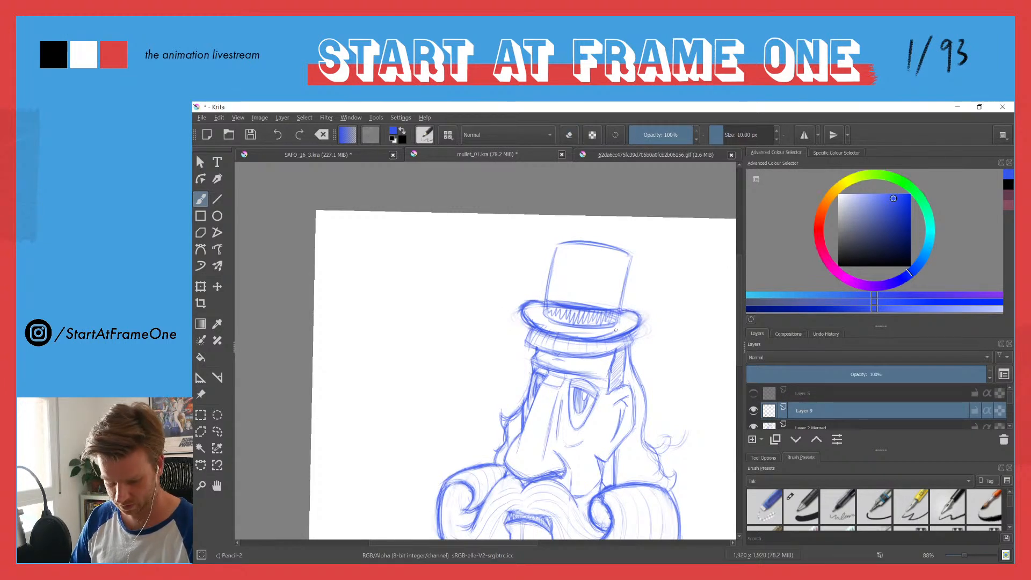
pyautogui.press('e')
pyautogui.moveTo(623, 325)
pyautogui.mouseDown()
pyautogui.moveTo(561, 331)
pyautogui.moveTo(529, 312)
pyautogui.moveTo(572, 336)
pyautogui.moveTo(633, 325)
pyautogui.moveTo(526, 312)
pyautogui.moveTo(545, 329)
pyautogui.mouseUp()
pyautogui.press('e')
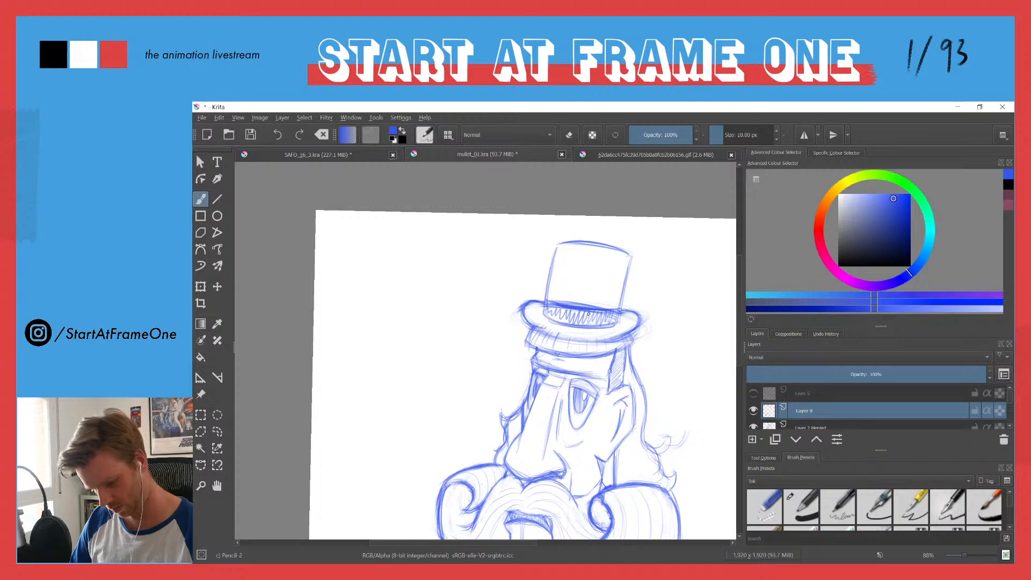
pyautogui.moveTo(624, 335)
pyautogui.mouseDown()
pyautogui.moveTo(567, 341)
pyautogui.moveTo(527, 319)
pyautogui.mouseUp()
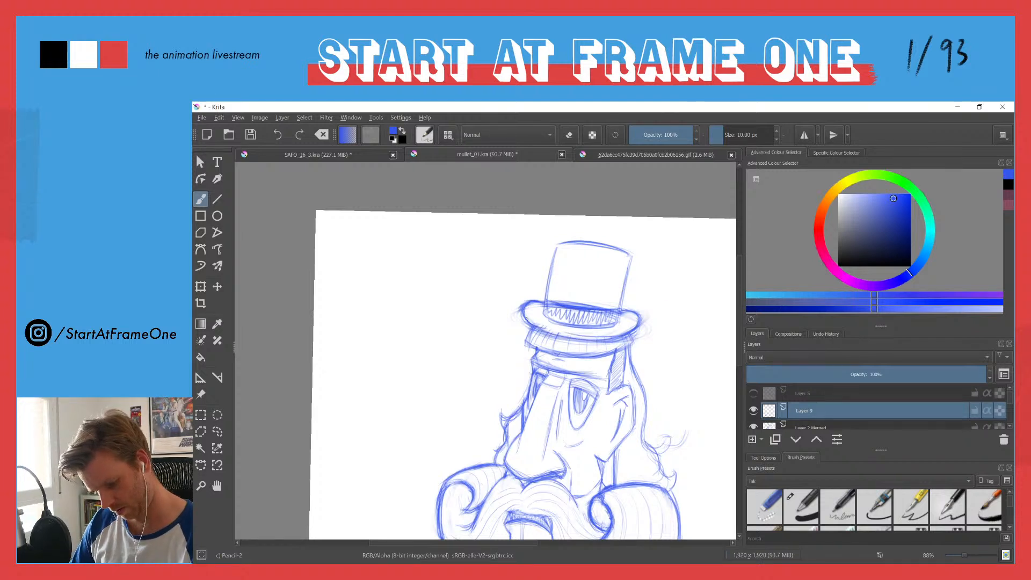
pyautogui.moveTo(612, 340); pyautogui.dragTo(566, 340)
# Step: Replace the zigzag-hatched hat band with a taller plain band, drawing its upper edge and sides on the crown
pyautogui.moveTo(613, 299)
pyautogui.mouseDown()
pyautogui.moveTo(557, 293)
pyautogui.moveTo(606, 296)
pyautogui.moveTo(548, 288)
pyautogui.mouseUp()
pyautogui.press('e')
pyautogui.moveTo(618, 301)
pyautogui.mouseDown()
pyautogui.moveTo(576, 316)
pyautogui.moveTo(599, 308)
pyautogui.moveTo(549, 303)
pyautogui.moveTo(581, 316)
pyautogui.moveTo(571, 319)
pyautogui.moveTo(601, 318)
pyautogui.moveTo(581, 311)
pyautogui.moveTo(610, 308)
pyautogui.moveTo(601, 303)
pyautogui.moveTo(558, 312)
pyautogui.moveTo(553, 302)
pyautogui.moveTo(628, 310)
pyautogui.moveTo(613, 303)
pyautogui.moveTo(569, 315)
pyautogui.moveTo(598, 312)
pyautogui.moveTo(576, 308)
pyautogui.moveTo(621, 290)
pyautogui.mouseUp()
pyautogui.press('e')
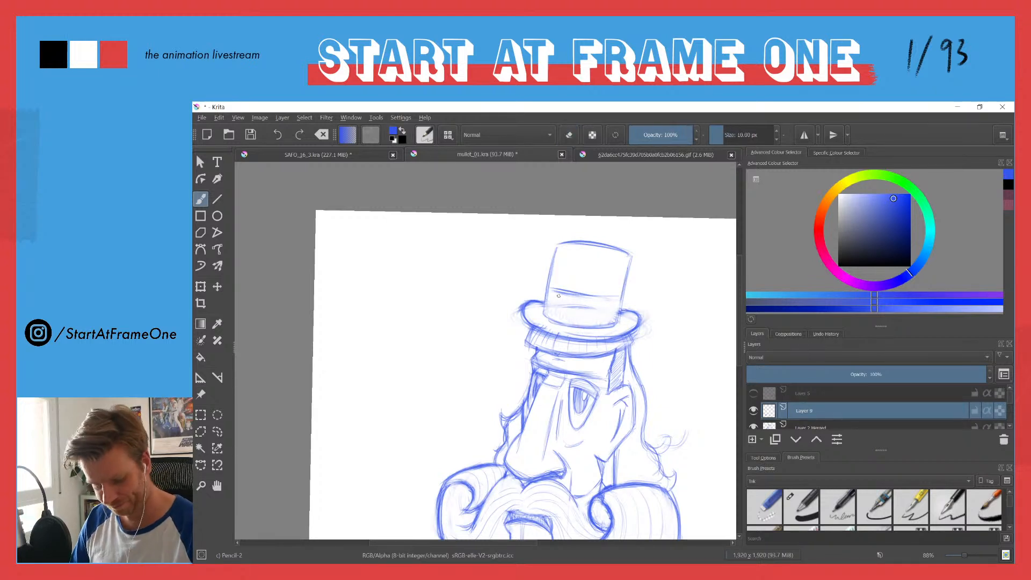
pyautogui.moveTo(547, 299); pyautogui.dragTo(545, 314)
pyautogui.moveTo(623, 298)
pyautogui.mouseDown()
pyautogui.moveTo(630, 263)
pyautogui.moveTo(590, 294)
pyautogui.moveTo(607, 296)
pyautogui.moveTo(560, 288)
pyautogui.moveTo(619, 296)
pyautogui.moveTo(586, 293)
pyautogui.moveTo(619, 303)
pyautogui.moveTo(579, 327)
pyautogui.moveTo(547, 309)
pyautogui.mouseUp()
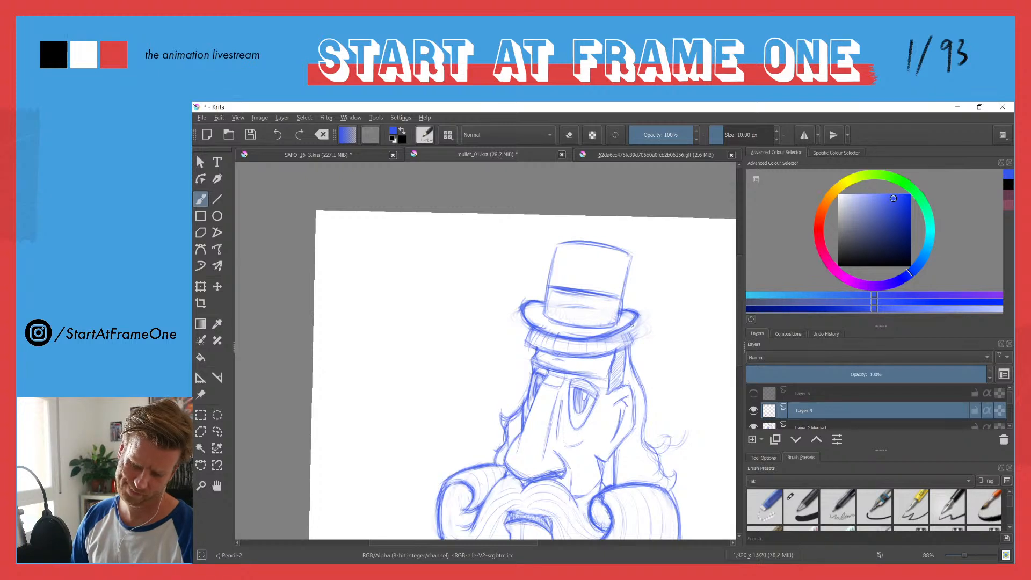
# Step: Erase and redraw the brim's curled end on the ear side, and darken the brim's lower contour
pyautogui.press('e')
pyautogui.moveTo(634, 324)
pyautogui.mouseDown()
pyautogui.moveTo(579, 340)
pyautogui.moveTo(627, 325)
pyautogui.moveTo(600, 339)
pyautogui.mouseUp()
pyautogui.press('e')
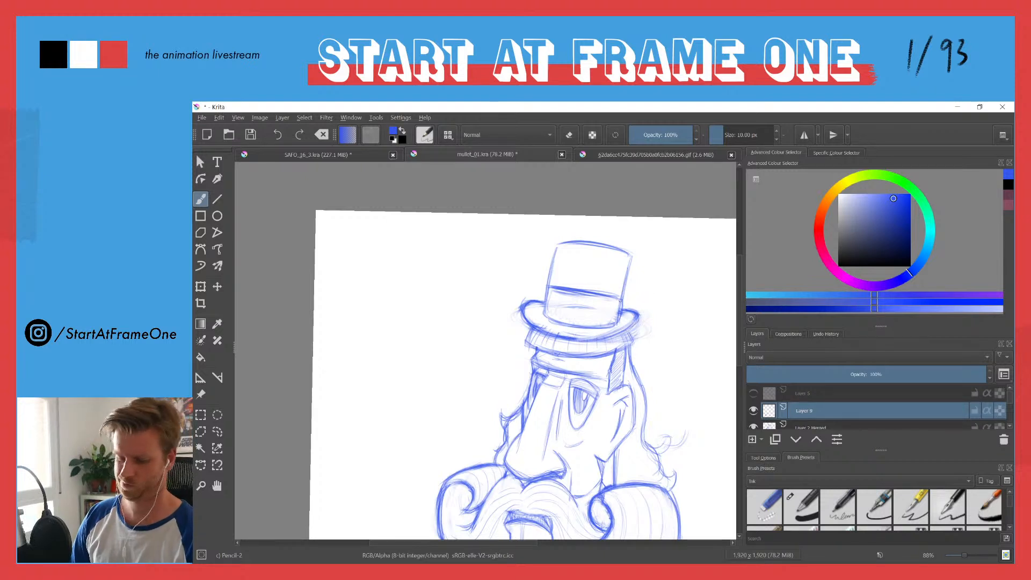
pyautogui.moveTo(604, 340); pyautogui.dragTo(644, 318)
pyautogui.moveTo(638, 326)
pyautogui.mouseDown()
pyautogui.moveTo(640, 312)
pyautogui.moveTo(601, 340)
pyautogui.mouseUp()
pyautogui.press('e')
pyautogui.moveTo(609, 333)
pyautogui.mouseDown()
pyautogui.moveTo(581, 335)
pyautogui.moveTo(619, 333)
pyautogui.mouseUp()
pyautogui.press('e')
pyautogui.moveTo(595, 341); pyautogui.dragTo(641, 319)
pyautogui.moveTo(604, 339)
pyautogui.mouseDown()
pyautogui.moveTo(633, 339)
pyautogui.moveTo(576, 341)
pyautogui.moveTo(541, 329)
pyautogui.mouseUp()
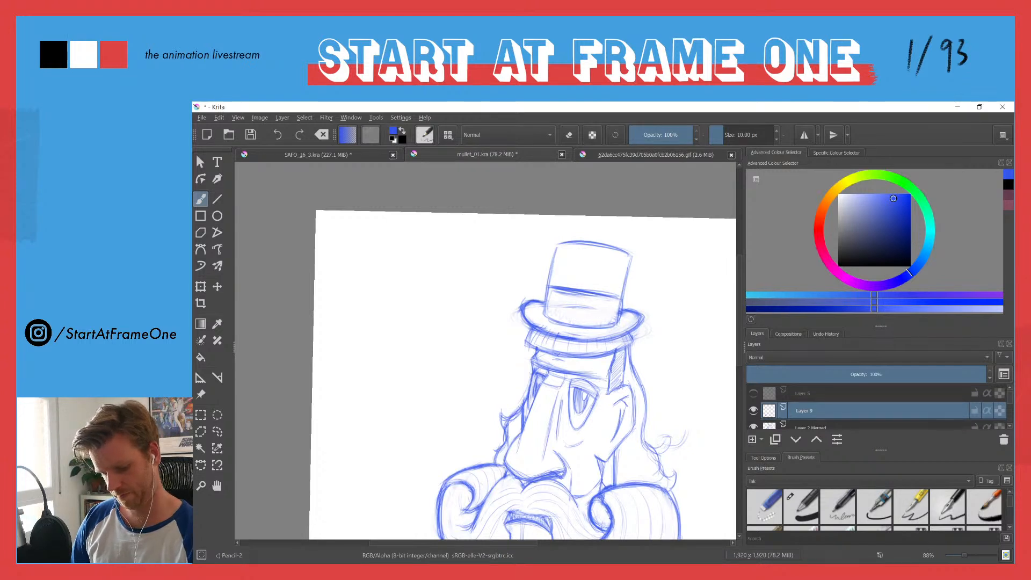
pyautogui.moveTo(629, 329); pyautogui.dragTo(559, 334)
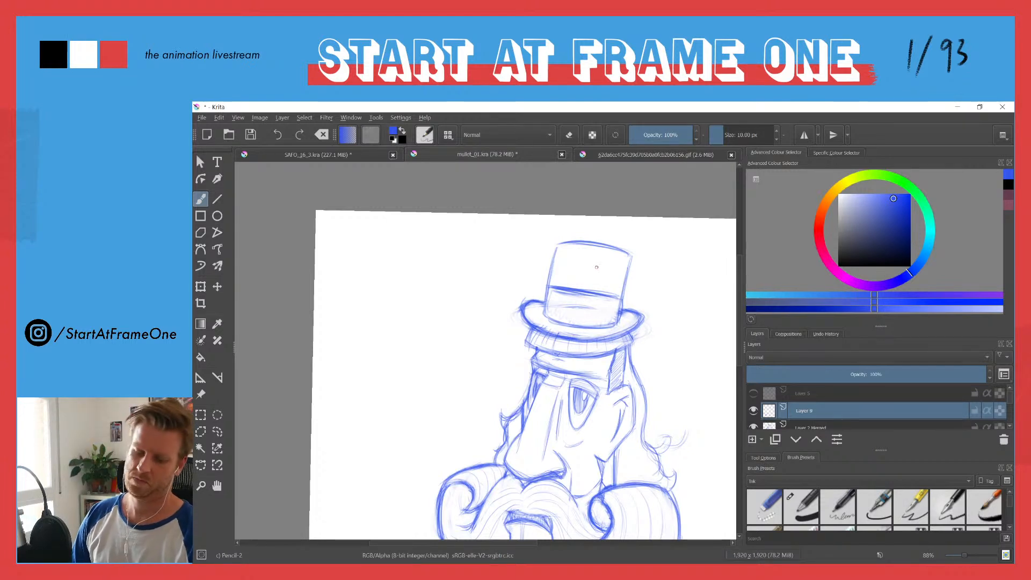
# Step: Darken the hat crown's sides and base, flare the sides outward near the top, and draw a wider arched top edge
pyautogui.moveTo(556, 250)
pyautogui.mouseDown()
pyautogui.moveTo(547, 280)
pyautogui.moveTo(544, 312)
pyautogui.mouseUp()
pyautogui.moveTo(612, 327); pyautogui.dragTo(544, 312)
pyautogui.moveTo(631, 257); pyautogui.dragTo(618, 325)
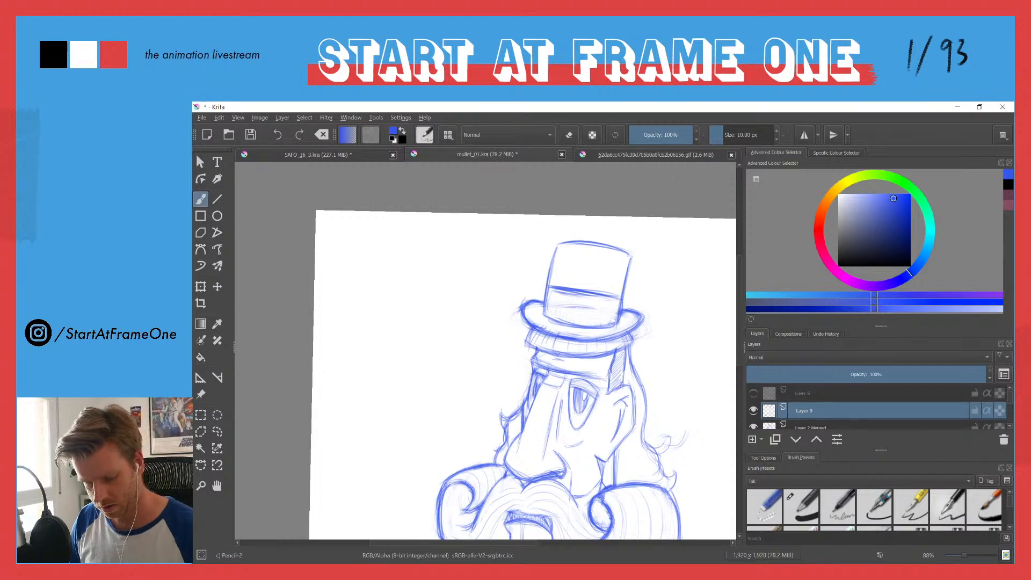
pyautogui.moveTo(548, 240); pyautogui.dragTo(545, 286)
pyautogui.moveTo(634, 263)
pyautogui.mouseDown()
pyautogui.moveTo(623, 307)
pyautogui.moveTo(621, 293)
pyautogui.mouseUp()
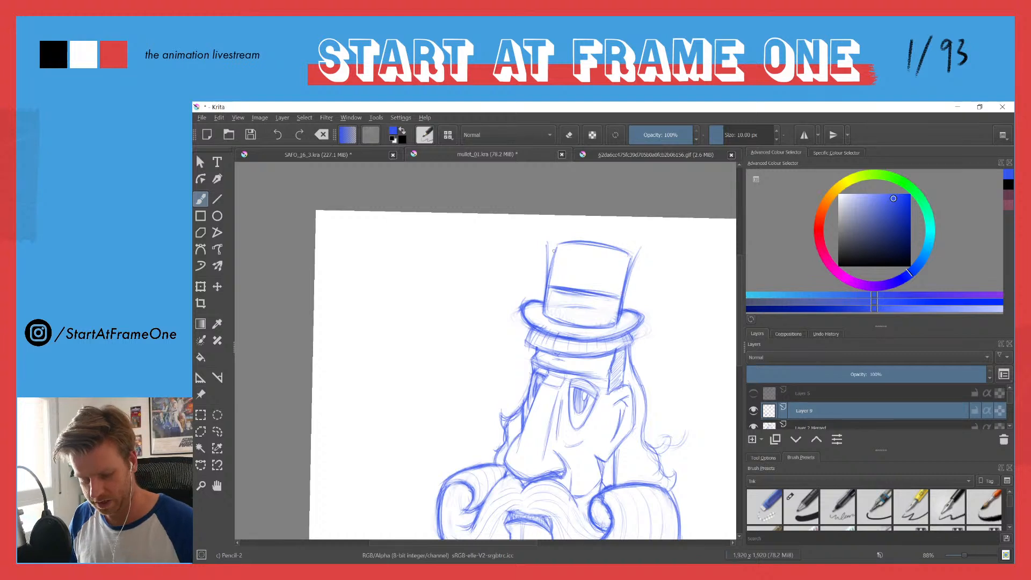
pyautogui.moveTo(545, 234)
pyautogui.mouseDown()
pyautogui.moveTo(652, 251)
pyautogui.moveTo(545, 233)
pyautogui.moveTo(646, 251)
pyautogui.moveTo(617, 234)
pyautogui.moveTo(530, 231)
pyautogui.moveTo(645, 256)
pyautogui.moveTo(599, 230)
pyautogui.moveTo(535, 233)
pyautogui.moveTo(660, 274)
pyautogui.mouseUp()
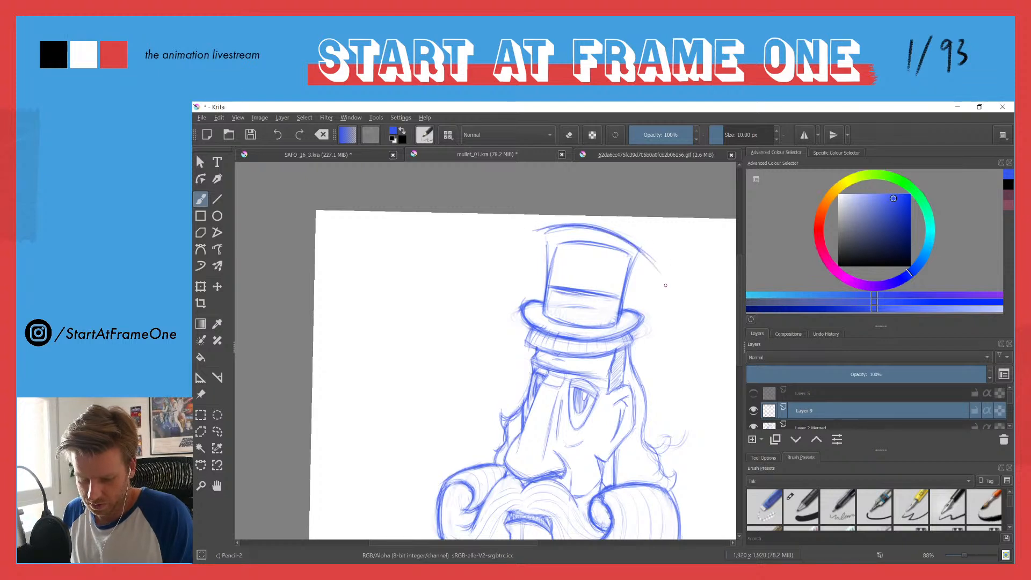
# Step: Erase the old crown top line and trim the overshooting ends of the new arched top edge
pyautogui.press('e')
pyautogui.moveTo(553, 249)
pyautogui.mouseDown()
pyautogui.moveTo(556, 269)
pyautogui.moveTo(558, 258)
pyautogui.moveTo(612, 245)
pyautogui.moveTo(626, 255)
pyautogui.moveTo(568, 252)
pyautogui.moveTo(556, 262)
pyautogui.mouseUp()
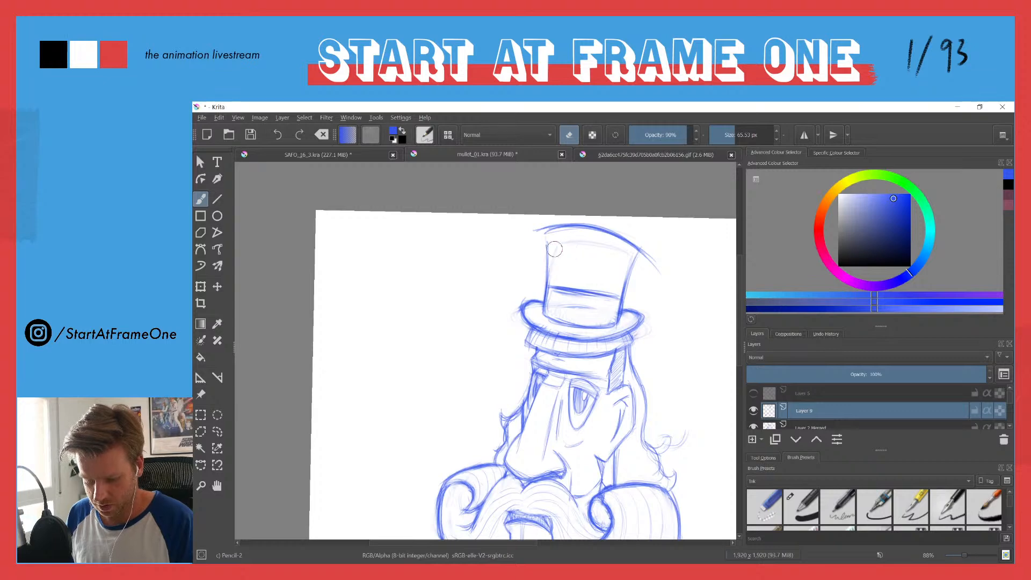
pyautogui.scroll(-2, 531, 233)
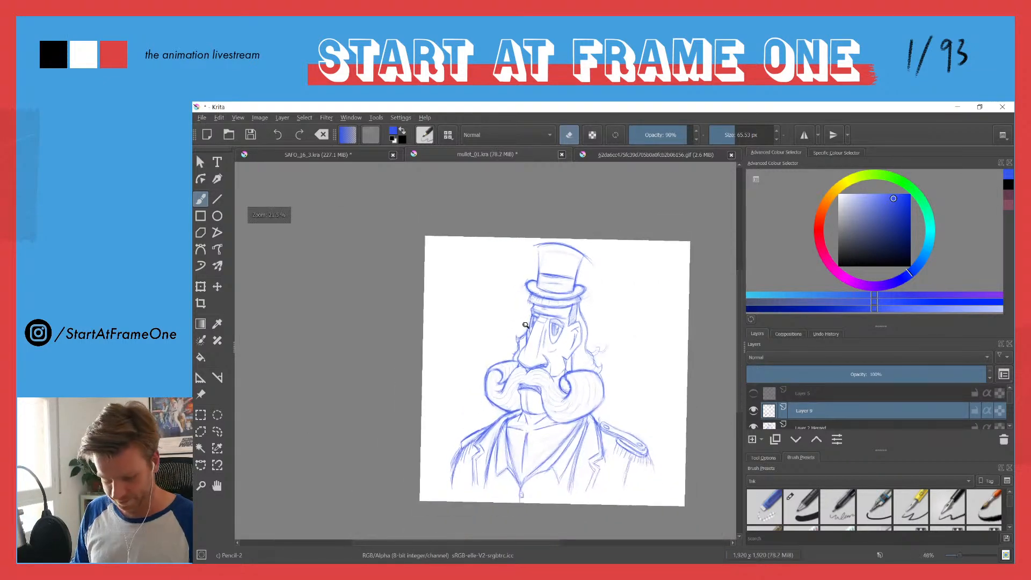
pyautogui.moveTo(586, 265); pyautogui.dragTo(593, 266)
pyautogui.moveTo(535, 244); pyautogui.dragTo(538, 238)
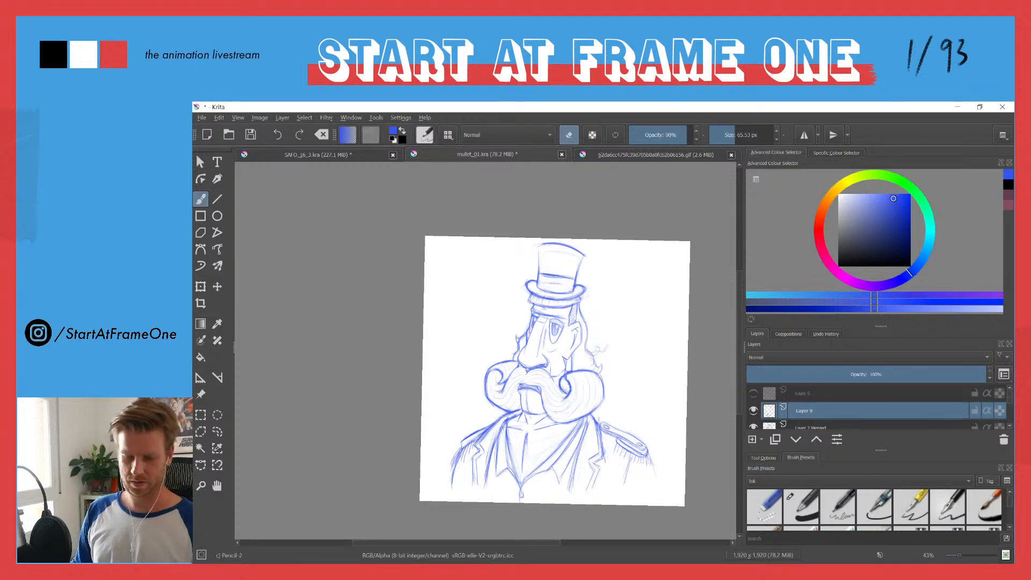
# Step: Reinforce both flared sides of the hat crown and tidy its arched top edge
pyautogui.scroll(2, 538, 238)
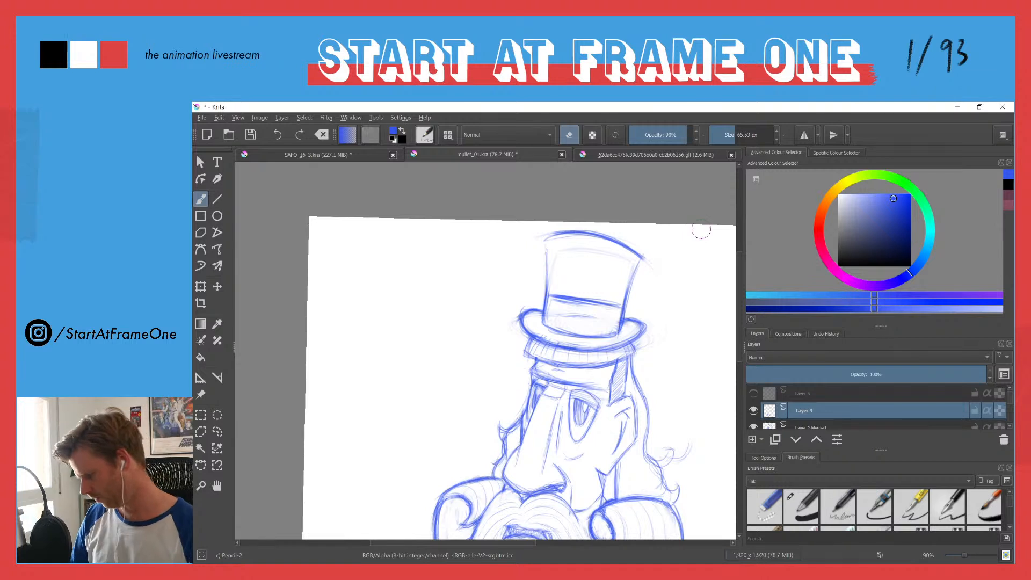
pyautogui.press('e')
pyautogui.moveTo(634, 282)
pyautogui.mouseDown()
pyautogui.moveTo(650, 264)
pyautogui.moveTo(620, 333)
pyautogui.mouseUp()
pyautogui.moveTo(542, 302); pyautogui.dragTo(539, 239)
pyautogui.moveTo(644, 265); pyautogui.dragTo(626, 309)
pyautogui.press('e')
# Step: Redraw the crown's upper corner and side on the nose side of the face, erasing the surplus strokes around it
pyautogui.press('e')
pyautogui.moveTo(538, 240)
pyautogui.mouseDown()
pyautogui.moveTo(595, 242)
pyautogui.moveTo(597, 233)
pyautogui.moveTo(645, 260)
pyautogui.mouseUp()
pyautogui.press('e')
pyautogui.moveTo(534, 236)
pyautogui.mouseDown()
pyautogui.moveTo(577, 227)
pyautogui.moveTo(650, 268)
pyautogui.moveTo(628, 296)
pyautogui.mouseUp()
pyautogui.moveTo(551, 246); pyautogui.dragTo(549, 285)
pyautogui.press('e')
pyautogui.moveTo(543, 242); pyautogui.dragTo(545, 276)
pyautogui.moveTo(542, 236); pyautogui.dragTo(546, 284)
pyautogui.press('e')
pyautogui.moveTo(539, 245)
pyautogui.mouseDown()
pyautogui.moveTo(540, 292)
pyautogui.moveTo(543, 276)
pyautogui.mouseUp()
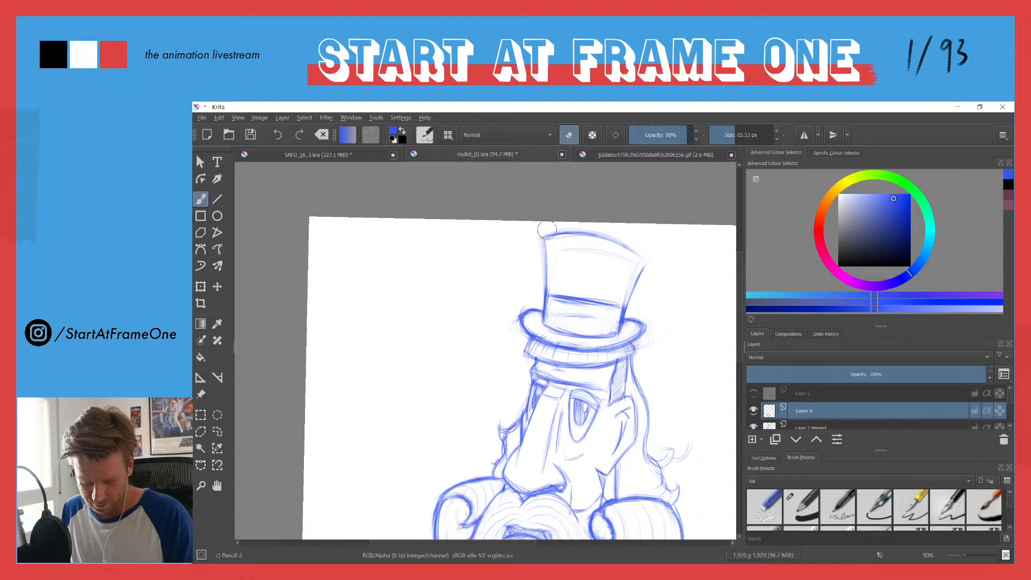
# Step: Clean up the hat crown's arched top edge by erasing stray strokes along it and redrawing the line between both corners
pyautogui.press('e')
pyautogui.moveTo(543, 238); pyautogui.dragTo(574, 231)
pyautogui.moveTo(605, 238)
pyautogui.mouseDown()
pyautogui.moveTo(646, 267)
pyautogui.moveTo(637, 256)
pyautogui.mouseUp()
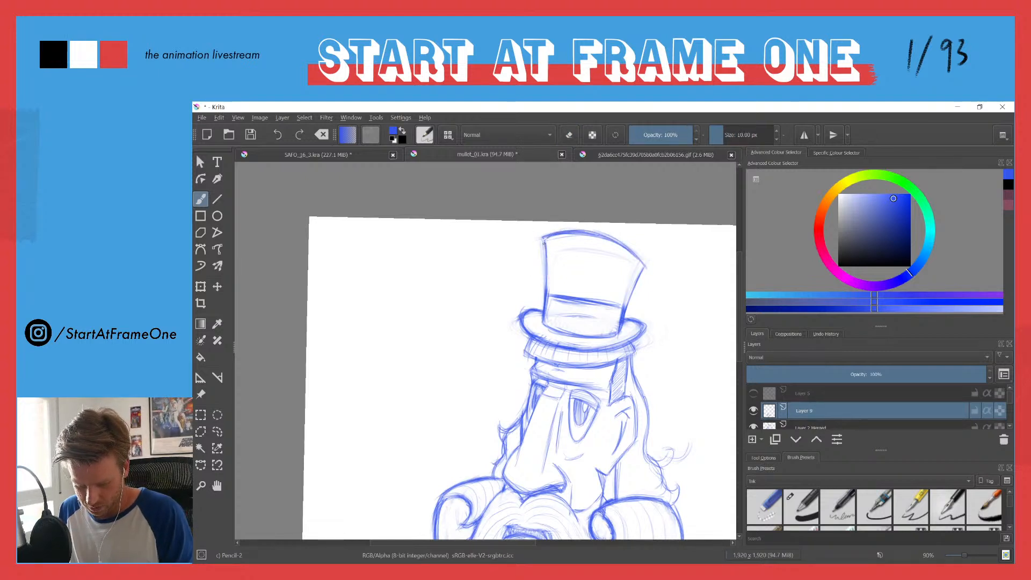
pyautogui.moveTo(553, 237); pyautogui.dragTo(610, 236)
pyautogui.press('e')
pyautogui.moveTo(527, 234)
pyautogui.mouseDown()
pyautogui.moveTo(557, 228)
pyautogui.moveTo(535, 239)
pyautogui.moveTo(601, 230)
pyautogui.moveTo(652, 269)
pyautogui.mouseUp()
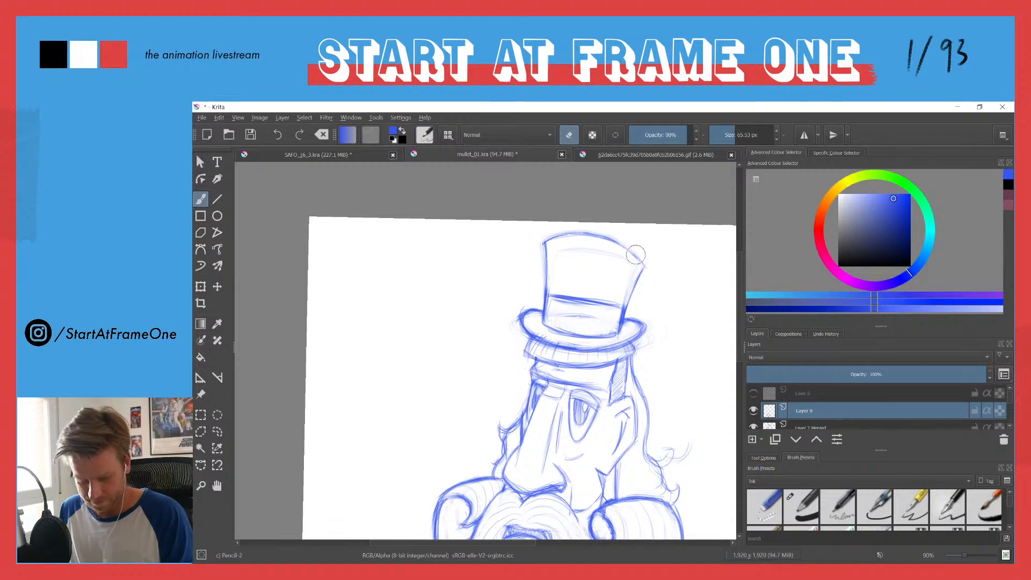
pyautogui.press('e')
pyautogui.moveTo(555, 238); pyautogui.dragTo(591, 236)
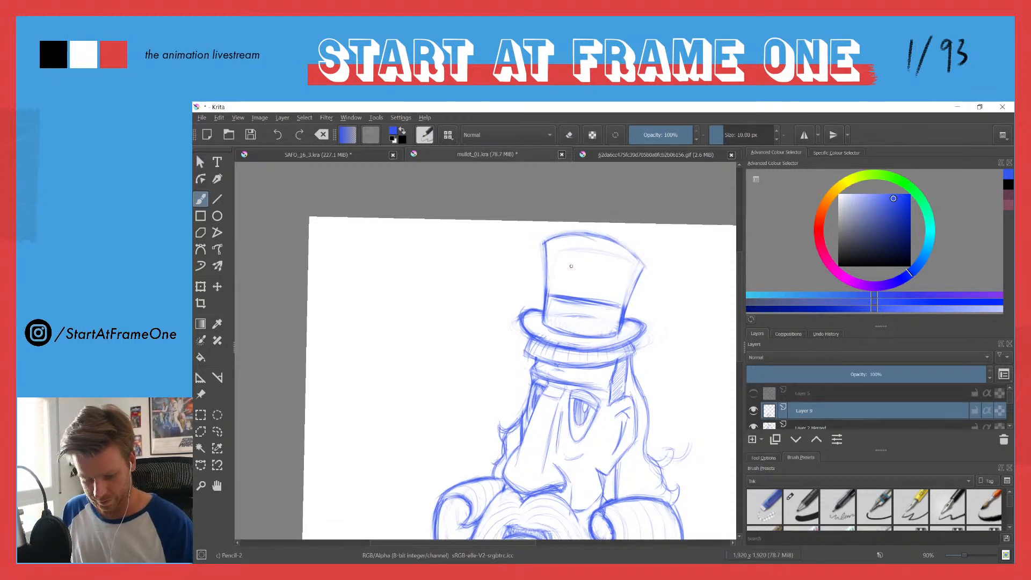
# Step: Draw a vertical contour line down the crown's front and reinforce the arched top edge, erasing surplus strokes beneath it
pyautogui.moveTo(568, 295); pyautogui.dragTo(574, 247)
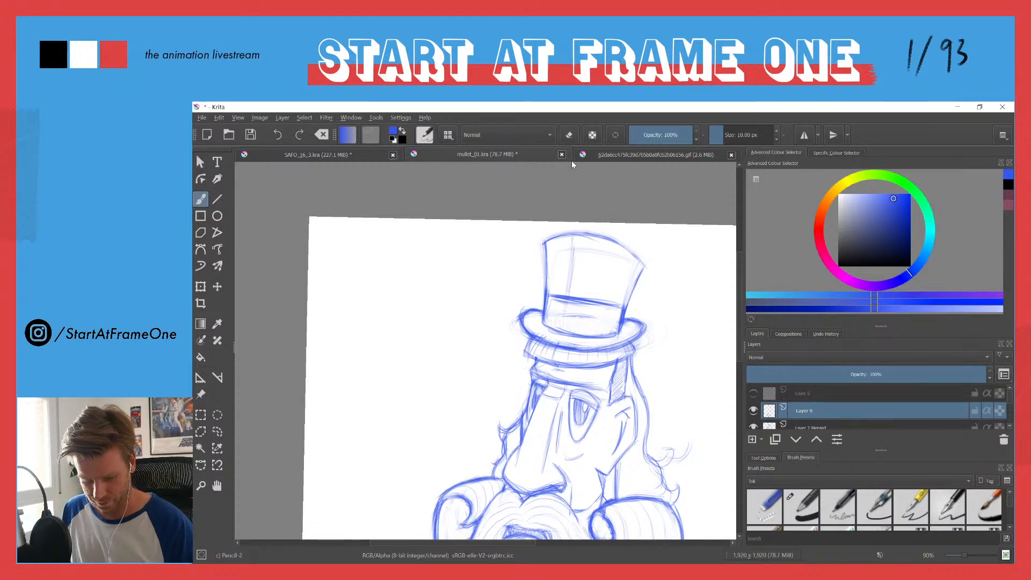
pyautogui.moveTo(584, 231); pyautogui.dragTo(631, 253)
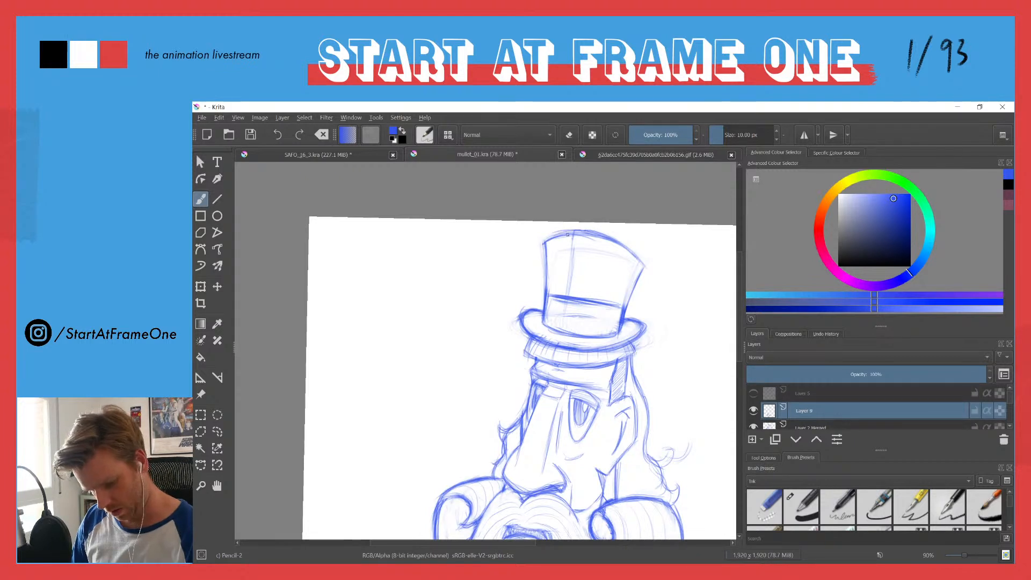
pyautogui.moveTo(569, 230); pyautogui.dragTo(544, 242)
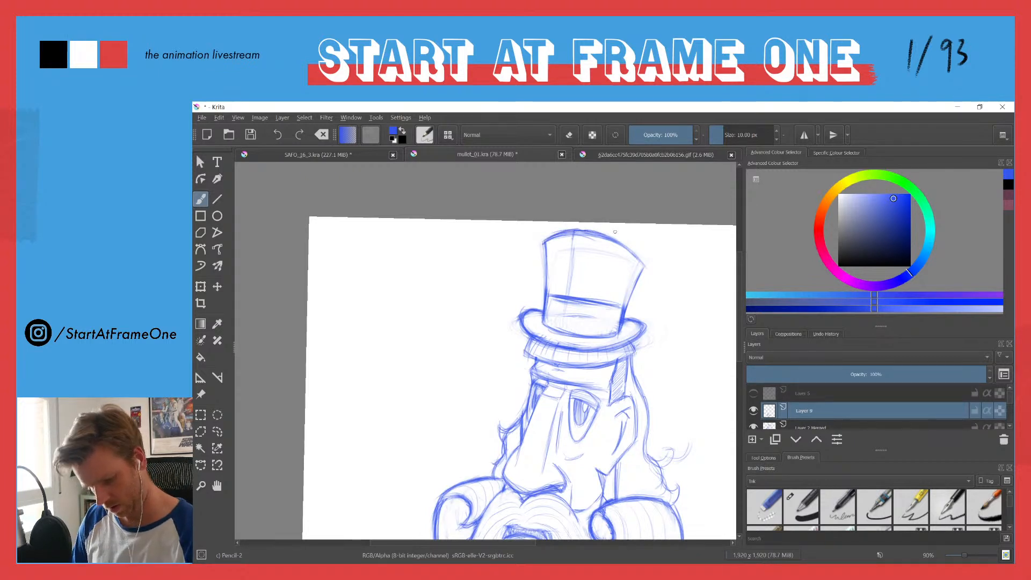
pyautogui.press('e')
pyautogui.moveTo(551, 246)
pyautogui.mouseDown()
pyautogui.moveTo(605, 243)
pyautogui.moveTo(630, 262)
pyautogui.mouseUp()
pyautogui.press('e')
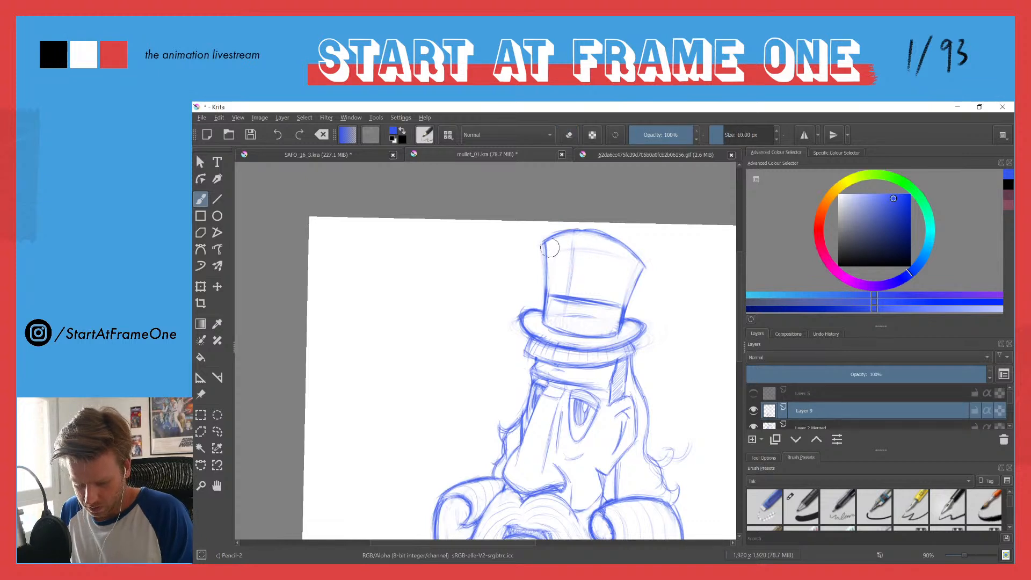
pyautogui.moveTo(559, 232); pyautogui.dragTo(610, 238)
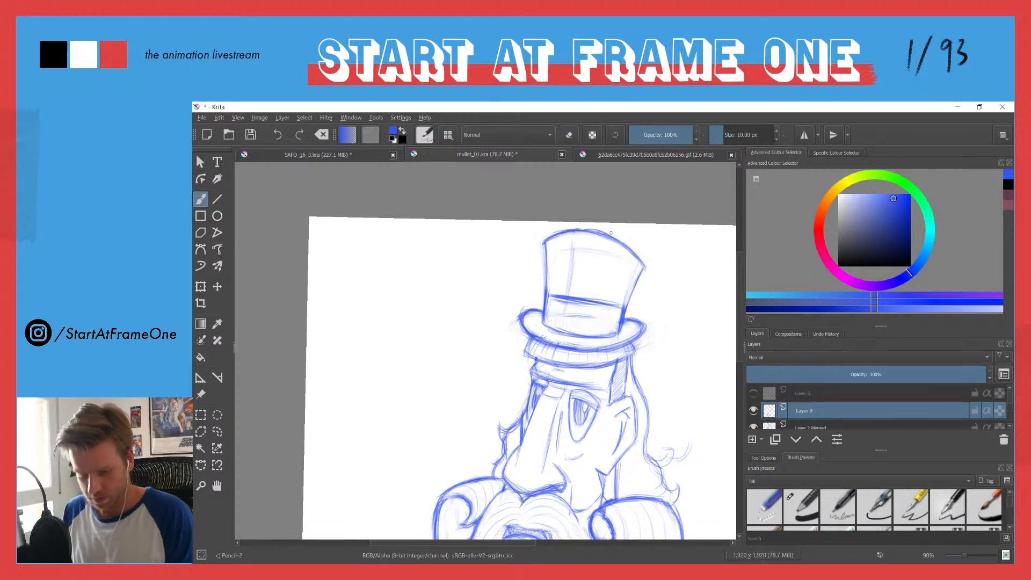
# Step: Lighten the vertical contour line and the faint strokes inside the hat crown with the eraser
pyautogui.moveTo(505, 234); pyautogui.dragTo(497, 210)
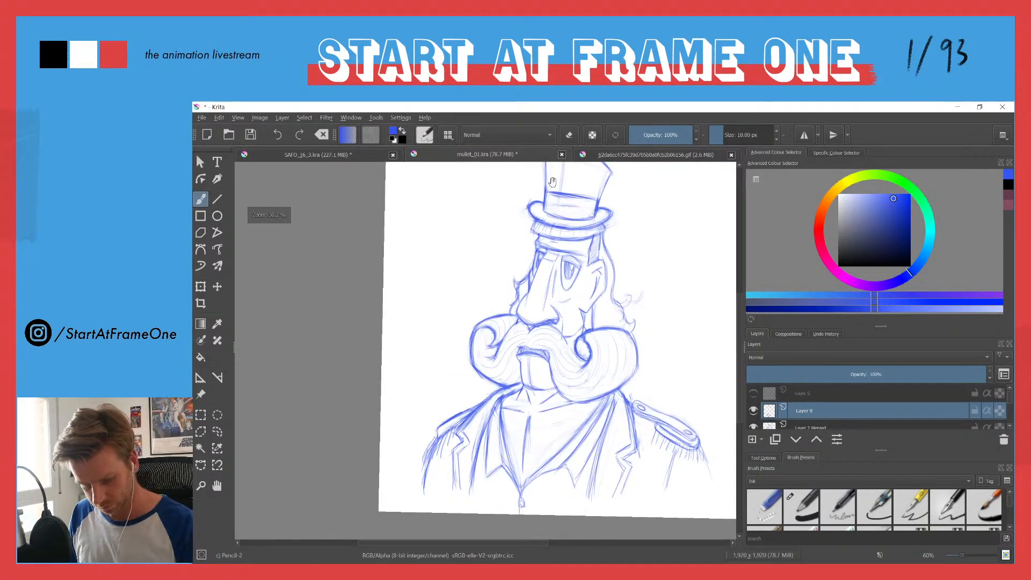
pyautogui.moveTo(563, 179); pyautogui.dragTo(552, 248)
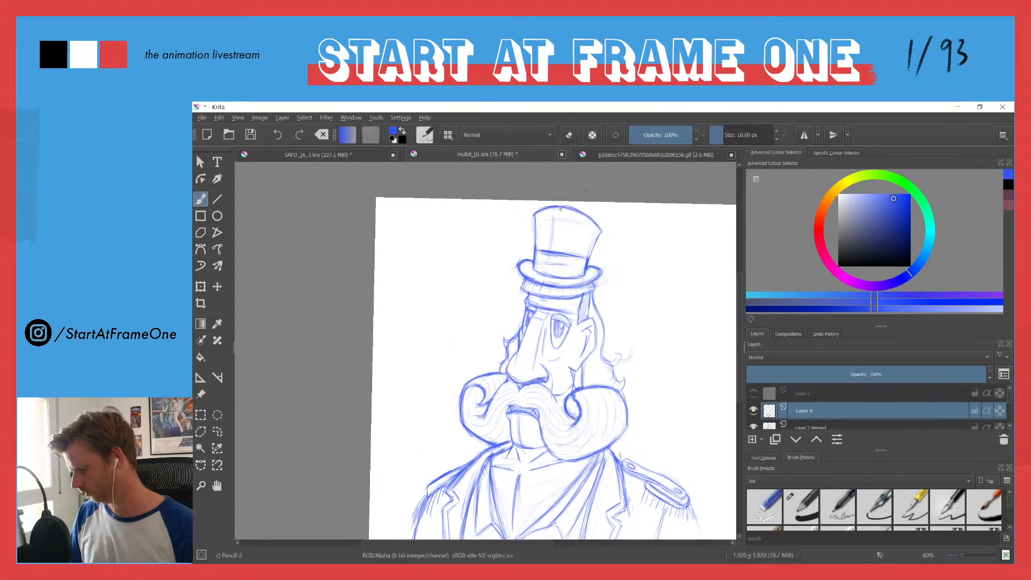
pyautogui.press('e')
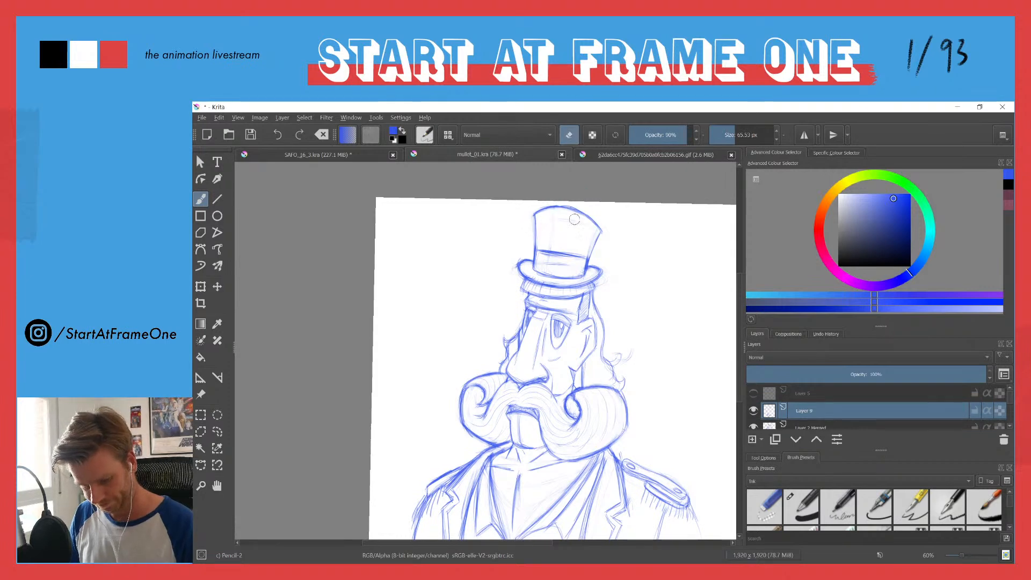
pyautogui.moveTo(588, 213); pyautogui.dragTo(562, 166)
pyautogui.moveTo(497, 290)
pyautogui.mouseDown()
pyautogui.moveTo(479, 301)
pyautogui.moveTo(502, 299)
pyautogui.moveTo(487, 340)
pyautogui.mouseUp()
pyautogui.press('e')
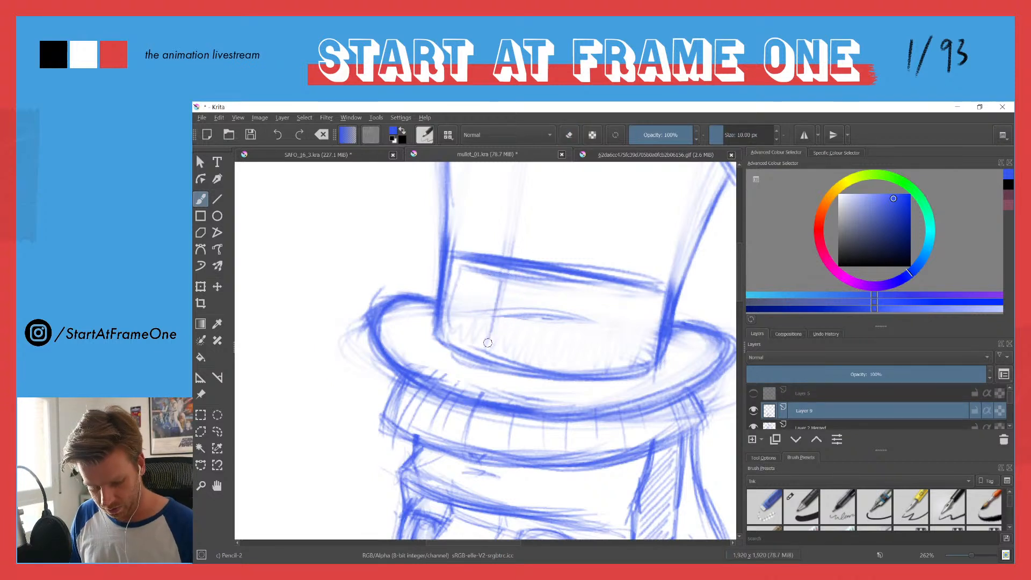
# Step: Sketch a five-pointed star from crossing lines on the hat band, at the end nearest the nose side
pyautogui.moveTo(499, 301); pyautogui.dragTo(503, 333)
pyautogui.moveTo(502, 281)
pyautogui.mouseDown()
pyautogui.moveTo(506, 348)
pyautogui.moveTo(517, 352)
pyautogui.mouseUp()
pyautogui.moveTo(473, 306); pyautogui.dragTo(510, 357)
pyautogui.moveTo(467, 296); pyautogui.dragTo(524, 310)
pyautogui.moveTo(471, 342); pyautogui.dragTo(526, 314)
pyautogui.moveTo(525, 314)
pyautogui.mouseDown()
pyautogui.moveTo(468, 341)
pyautogui.moveTo(462, 312)
pyautogui.moveTo(477, 311)
pyautogui.moveTo(517, 353)
pyautogui.mouseUp()
pyautogui.moveTo(517, 355)
pyautogui.mouseDown()
pyautogui.moveTo(503, 291)
pyautogui.moveTo(473, 334)
pyautogui.moveTo(502, 279)
pyautogui.moveTo(467, 341)
pyautogui.mouseUp()
pyautogui.moveTo(503, 276); pyautogui.dragTo(516, 354)
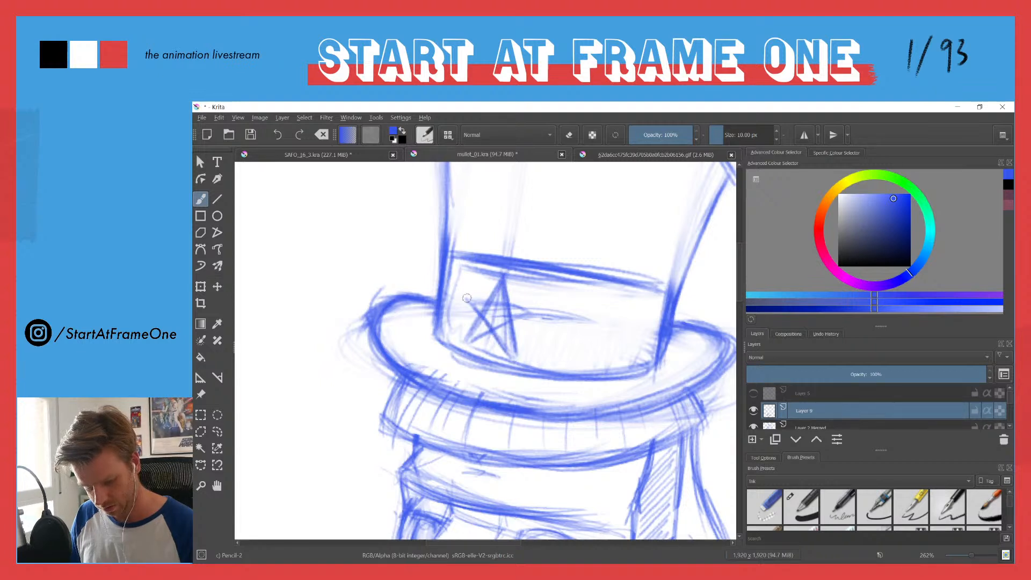
# Step: Strengthen the star's five-pointed outline and shade its inside solid blue
pyautogui.moveTo(478, 297)
pyautogui.mouseDown()
pyautogui.moveTo(535, 309)
pyautogui.moveTo(473, 334)
pyautogui.moveTo(479, 318)
pyautogui.moveTo(459, 277)
pyautogui.moveTo(464, 294)
pyautogui.moveTo(523, 307)
pyautogui.moveTo(464, 295)
pyautogui.moveTo(516, 354)
pyautogui.mouseUp()
pyautogui.moveTo(497, 284)
pyautogui.mouseDown()
pyautogui.moveTo(466, 340)
pyautogui.moveTo(532, 311)
pyautogui.mouseUp()
pyautogui.moveTo(471, 340)
pyautogui.mouseDown()
pyautogui.moveTo(541, 310)
pyautogui.moveTo(478, 298)
pyautogui.mouseUp()
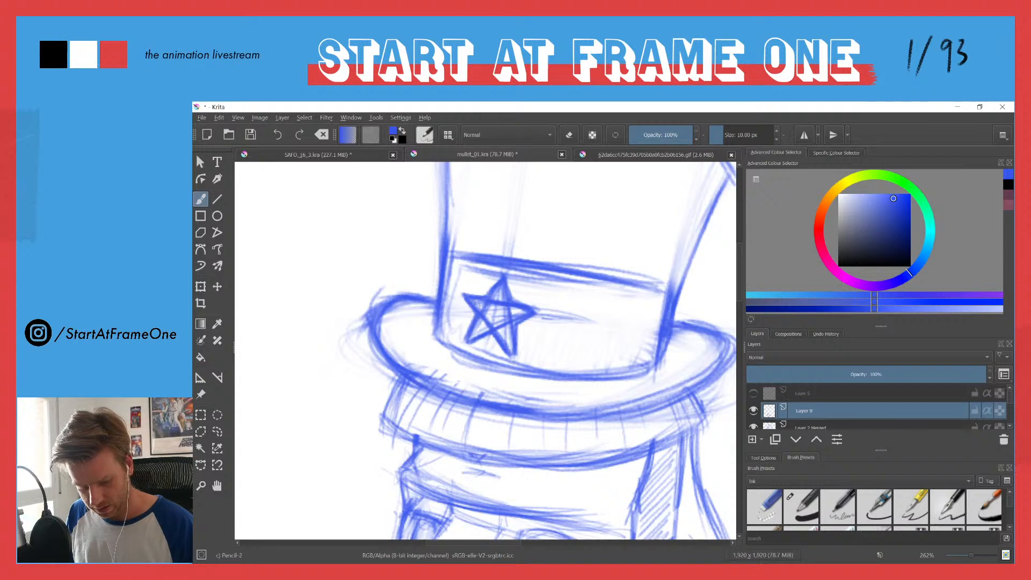
pyautogui.moveTo(502, 293)
pyautogui.mouseDown()
pyautogui.moveTo(499, 322)
pyautogui.moveTo(478, 331)
pyautogui.moveTo(503, 338)
pyautogui.moveTo(517, 312)
pyautogui.moveTo(501, 292)
pyautogui.moveTo(500, 322)
pyautogui.moveTo(493, 293)
pyautogui.moveTo(480, 330)
pyautogui.moveTo(479, 302)
pyautogui.mouseUp()
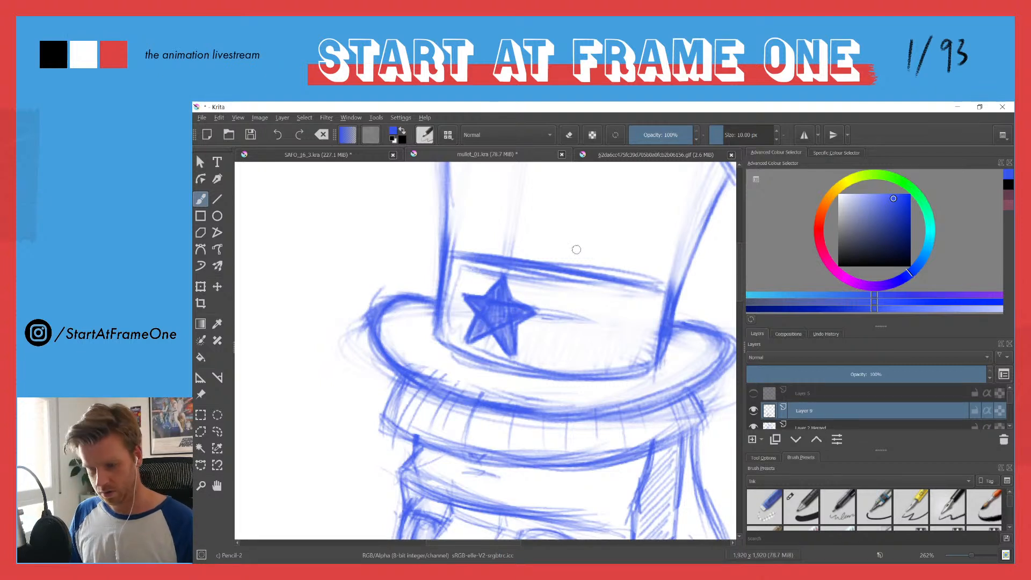
pyautogui.press('e')
pyautogui.press('e')
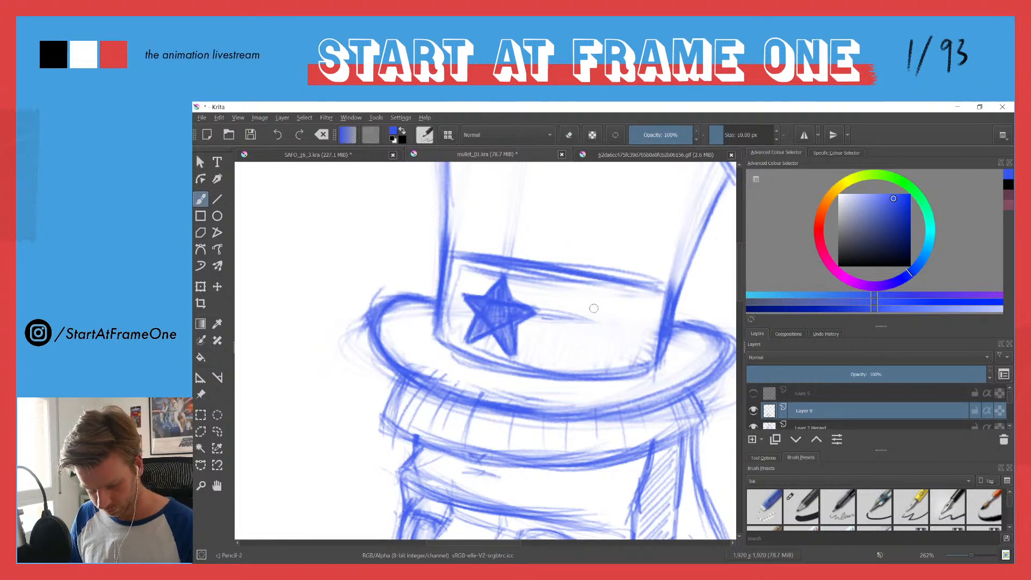
# Step: Draw a second, slightly smaller five-pointed star at the other end of the hat band and shade it in
pyautogui.moveTo(571, 358)
pyautogui.mouseDown()
pyautogui.moveTo(612, 297)
pyautogui.moveTo(627, 335)
pyautogui.mouseUp()
pyautogui.moveTo(614, 297)
pyautogui.mouseDown()
pyautogui.moveTo(632, 356)
pyautogui.moveTo(610, 305)
pyautogui.moveTo(580, 347)
pyautogui.moveTo(609, 294)
pyautogui.moveTo(581, 358)
pyautogui.moveTo(639, 322)
pyautogui.moveTo(583, 357)
pyautogui.mouseUp()
pyautogui.moveTo(585, 315)
pyautogui.mouseDown()
pyautogui.moveTo(643, 321)
pyautogui.moveTo(620, 317)
pyautogui.moveTo(626, 354)
pyautogui.mouseUp()
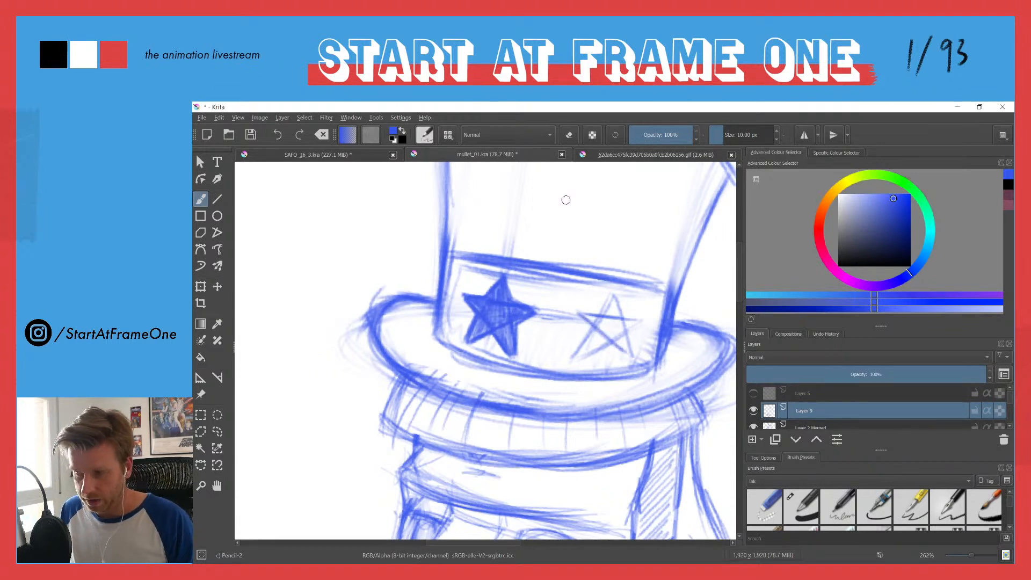
pyautogui.moveTo(615, 295); pyautogui.dragTo(634, 354)
pyautogui.moveTo(576, 315)
pyautogui.mouseDown()
pyautogui.moveTo(642, 321)
pyautogui.moveTo(622, 319)
pyautogui.moveTo(583, 353)
pyautogui.mouseUp()
pyautogui.moveTo(647, 319)
pyautogui.mouseDown()
pyautogui.moveTo(588, 346)
pyautogui.moveTo(611, 301)
pyautogui.moveTo(576, 353)
pyautogui.moveTo(614, 297)
pyautogui.moveTo(633, 358)
pyautogui.mouseUp()
pyautogui.moveTo(577, 315)
pyautogui.mouseDown()
pyautogui.moveTo(599, 334)
pyautogui.moveTo(589, 340)
pyautogui.moveTo(607, 322)
pyautogui.moveTo(637, 323)
pyautogui.moveTo(601, 337)
pyautogui.moveTo(626, 348)
pyautogui.moveTo(613, 314)
pyautogui.moveTo(608, 322)
pyautogui.moveTo(611, 308)
pyautogui.moveTo(611, 322)
pyautogui.moveTo(607, 309)
pyautogui.moveTo(598, 315)
pyautogui.moveTo(622, 325)
pyautogui.moveTo(591, 340)
pyautogui.moveTo(626, 350)
pyautogui.mouseUp()
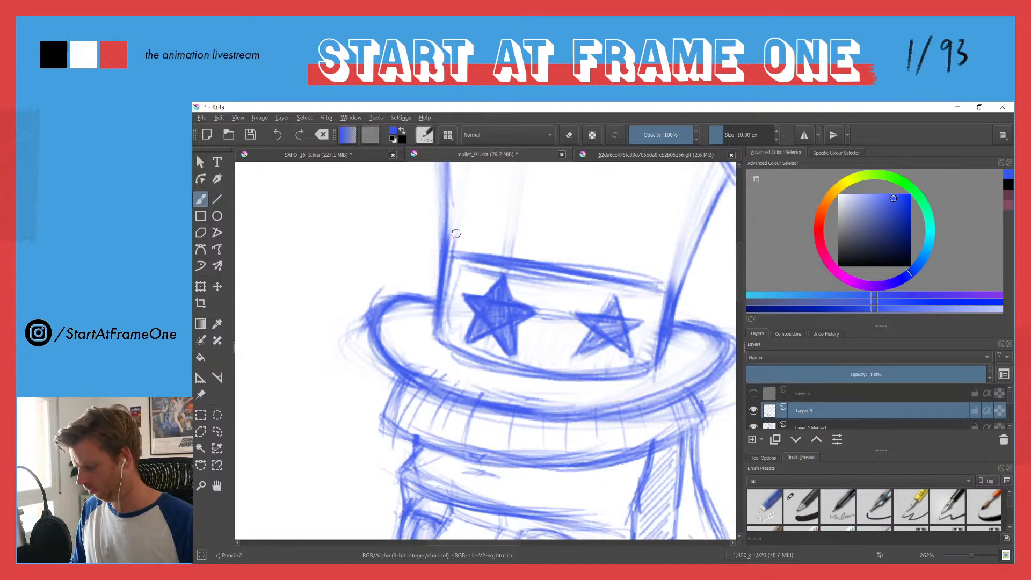
# Step: Darken the end of the hat band beside the first star, where the crown meets the brim
pyautogui.moveTo(442, 239); pyautogui.dragTo(432, 395)
pyautogui.moveTo(417, 318); pyautogui.dragTo(366, 392)
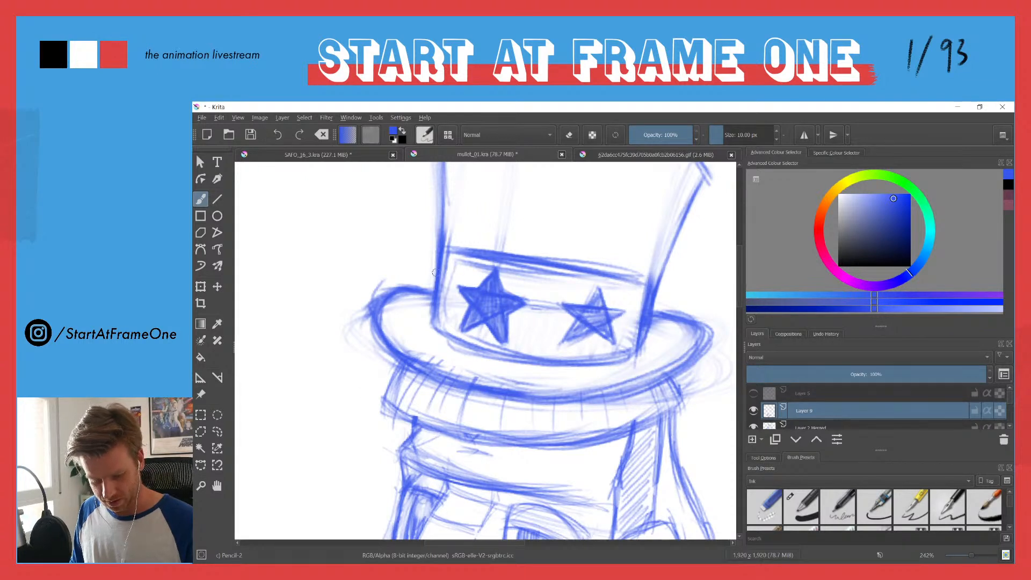
pyautogui.moveTo(437, 294); pyautogui.dragTo(444, 280)
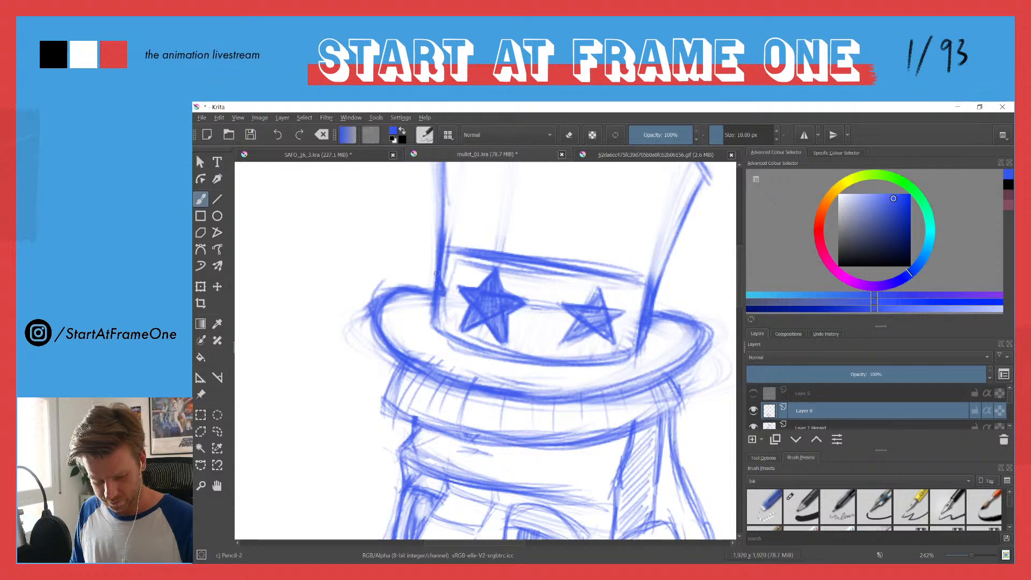
# Step: Draw a double-lined cord hanging in a curve from beneath the large epaulette to the jacket lapel
pyautogui.moveTo(393, 269); pyautogui.dragTo(401, 431)
pyautogui.moveTo(352, 341); pyautogui.dragTo(410, 358)
pyautogui.moveTo(382, 391); pyautogui.dragTo(412, 284)
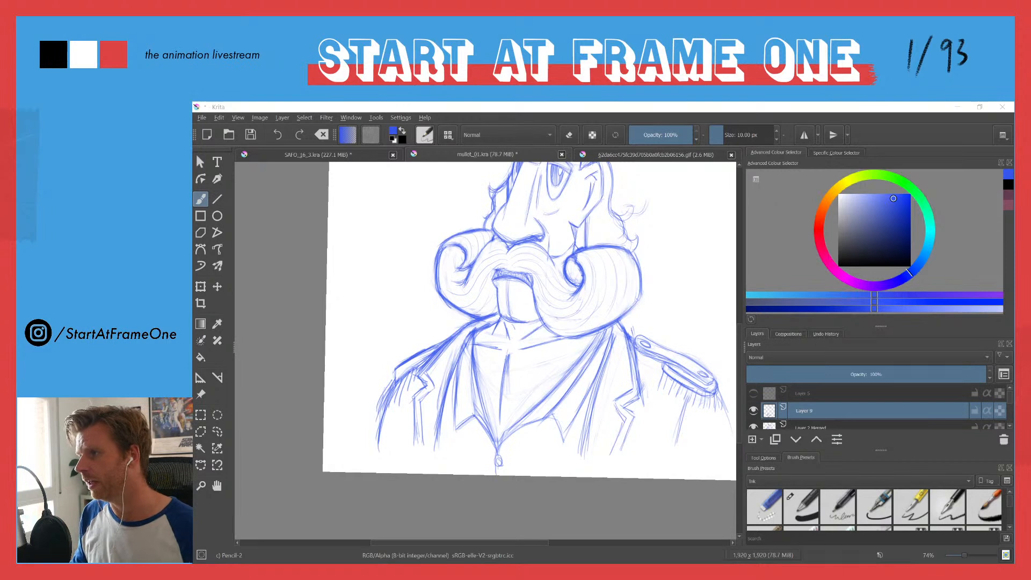
pyautogui.click(680, 405)
pyautogui.moveTo(689, 395); pyautogui.dragTo(677, 438)
pyautogui.moveTo(690, 386); pyautogui.dragTo(647, 464)
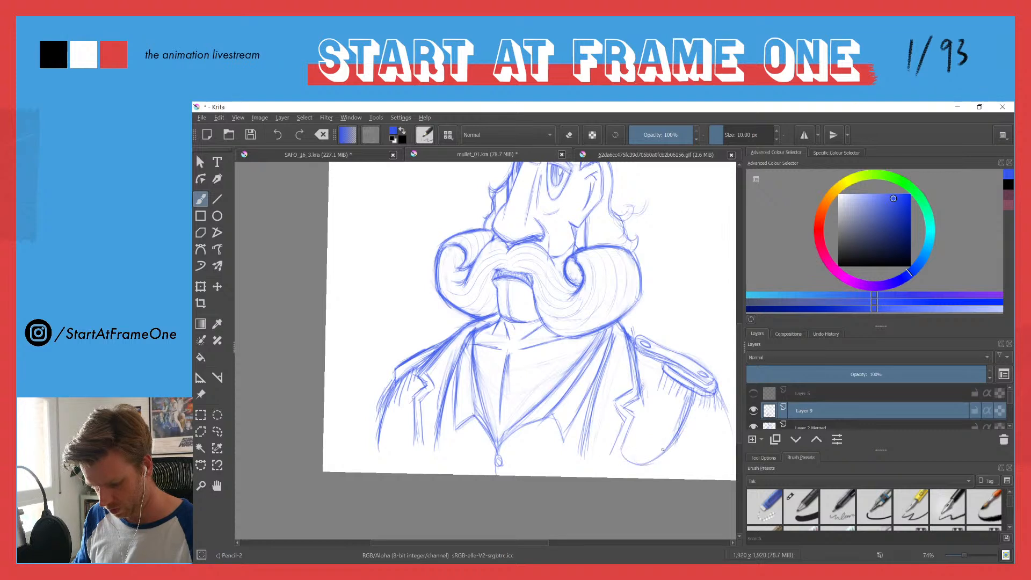
pyautogui.moveTo(700, 403)
pyautogui.mouseDown()
pyautogui.moveTo(682, 445)
pyautogui.moveTo(642, 473)
pyautogui.mouseUp()
pyautogui.moveTo(630, 430); pyautogui.dragTo(614, 466)
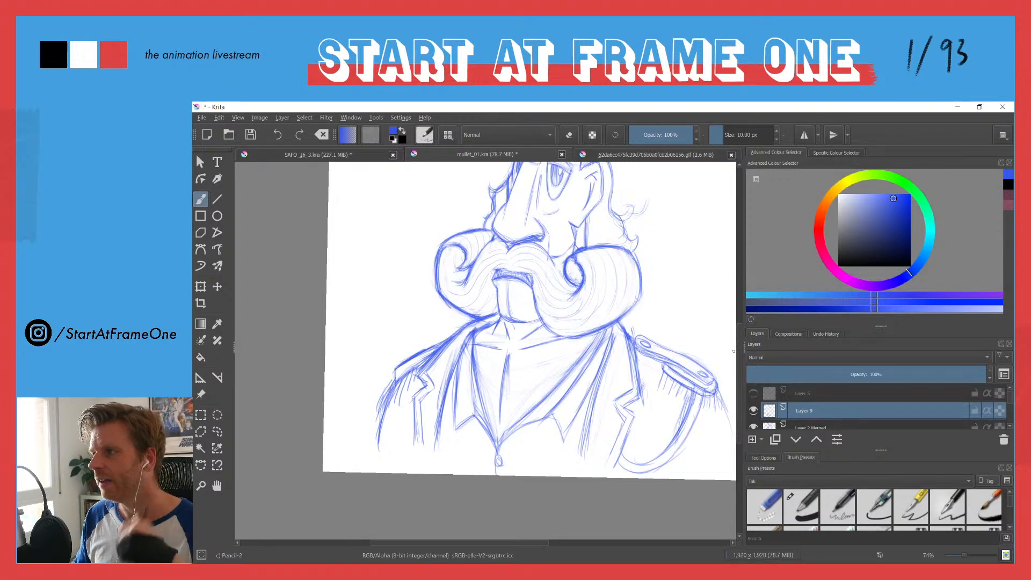
# Step: Add twisted rope strands along the hanging cord and touch up its end under the epaulette
pyautogui.moveTo(692, 400); pyautogui.dragTo(709, 321)
pyautogui.moveTo(691, 405)
pyautogui.mouseDown()
pyautogui.moveTo(716, 390)
pyautogui.moveTo(666, 483)
pyautogui.moveTo(663, 510)
pyautogui.mouseUp()
pyautogui.moveTo(637, 479)
pyautogui.mouseDown()
pyautogui.moveTo(675, 344)
pyautogui.moveTo(678, 379)
pyautogui.moveTo(649, 407)
pyautogui.moveTo(646, 428)
pyautogui.moveTo(624, 416)
pyautogui.moveTo(617, 438)
pyautogui.moveTo(574, 442)
pyautogui.mouseUp()
pyautogui.moveTo(580, 403)
pyautogui.mouseDown()
pyautogui.moveTo(575, 431)
pyautogui.moveTo(550, 421)
pyautogui.moveTo(560, 425)
pyautogui.mouseUp()
pyautogui.moveTo(565, 240)
pyautogui.mouseDown()
pyautogui.moveTo(529, 327)
pyautogui.moveTo(498, 361)
pyautogui.mouseUp()
pyautogui.moveTo(414, 250); pyautogui.dragTo(465, 327)
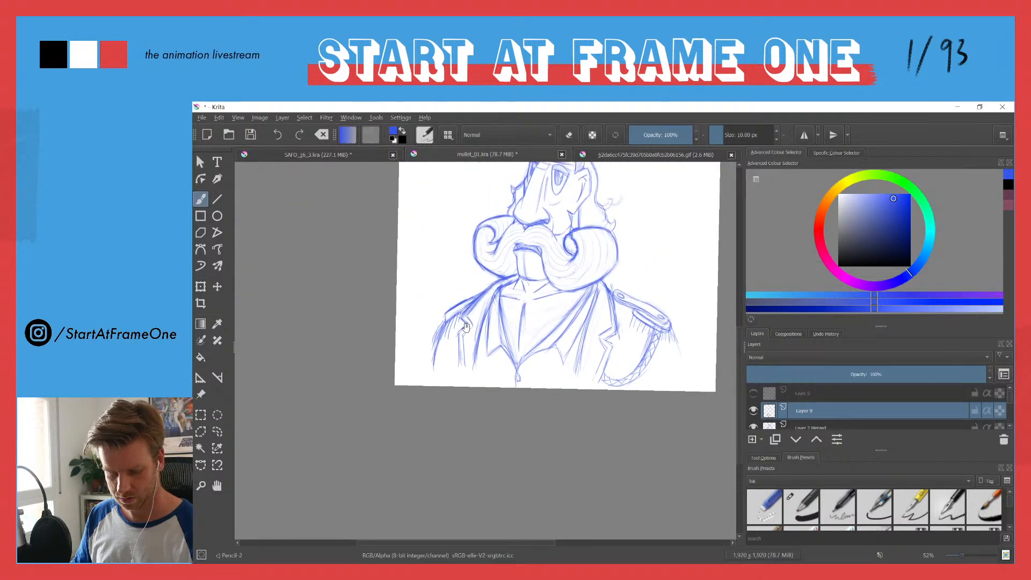
pyautogui.moveTo(668, 329)
pyautogui.mouseDown()
pyautogui.moveTo(693, 237)
pyautogui.moveTo(662, 336)
pyautogui.mouseUp()
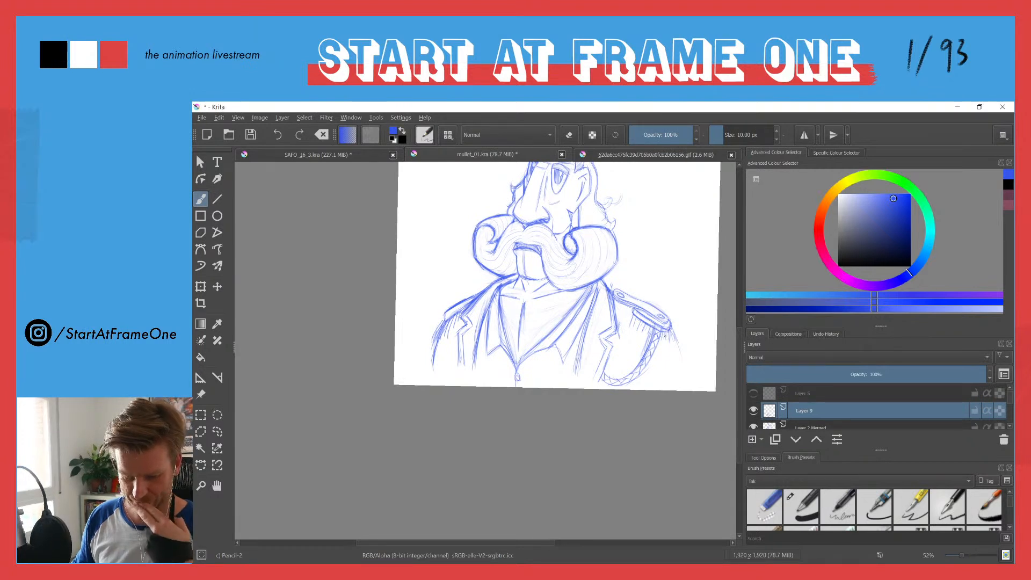
# Step: Bring the whole character into view and save the drawing
pyautogui.moveTo(484, 188); pyautogui.dragTo(497, 260)
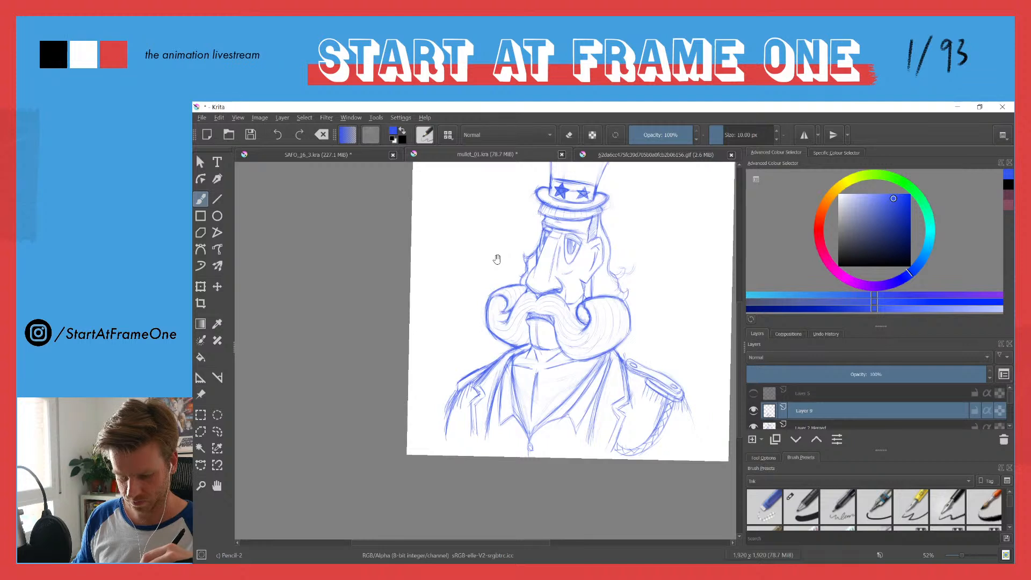
pyautogui.moveTo(486, 234); pyautogui.dragTo(471, 286)
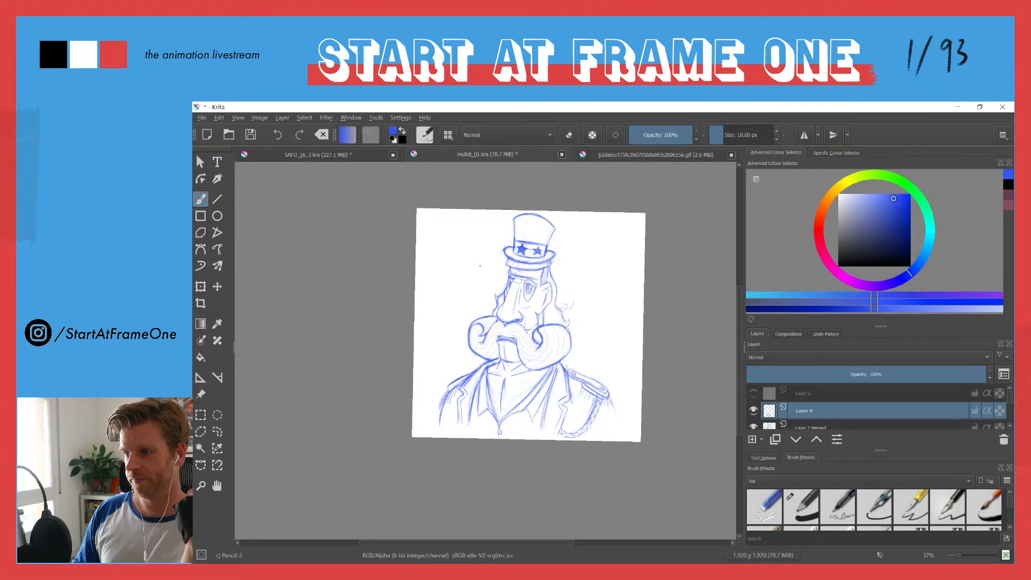
pyautogui.hotkey('ctrl', 's')
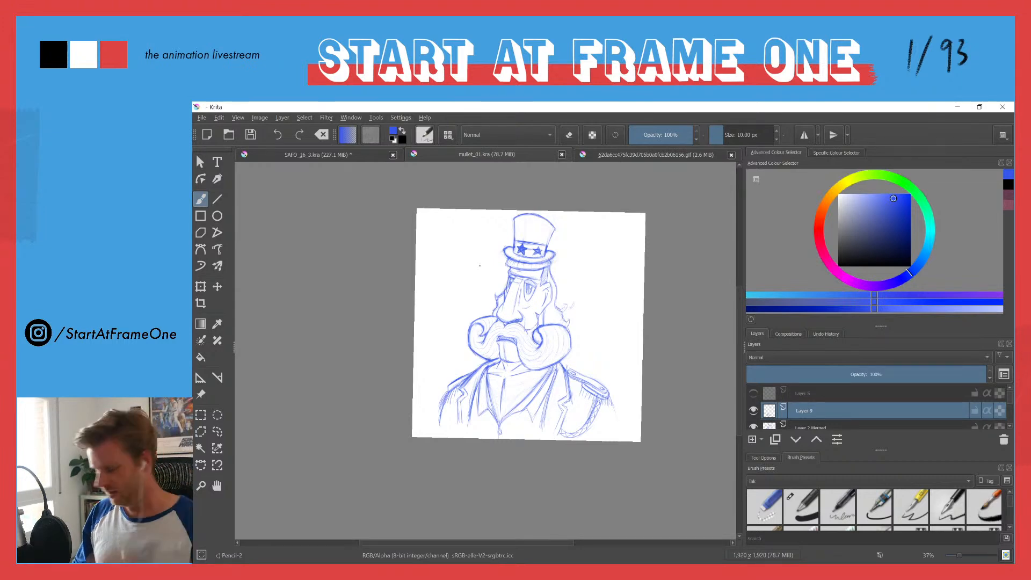
# Step: Shade the upper inside of the moustache curl below the cheek, then soften the shading with the eraser
pyautogui.moveTo(476, 284); pyautogui.dragTo(511, 226)
pyautogui.moveTo(620, 247); pyautogui.dragTo(463, 251)
pyautogui.moveTo(511, 317)
pyautogui.mouseDown()
pyautogui.moveTo(505, 389)
pyautogui.moveTo(553, 385)
pyautogui.mouseUp()
pyautogui.moveTo(585, 417)
pyautogui.mouseDown()
pyautogui.moveTo(574, 457)
pyautogui.moveTo(583, 442)
pyautogui.mouseUp()
pyautogui.moveTo(580, 423)
pyautogui.mouseDown()
pyautogui.moveTo(582, 433)
pyautogui.moveTo(527, 286)
pyautogui.mouseUp()
pyautogui.moveTo(552, 342)
pyautogui.mouseDown()
pyautogui.moveTo(536, 348)
pyautogui.moveTo(569, 357)
pyautogui.mouseUp()
pyautogui.moveTo(566, 354)
pyautogui.mouseDown()
pyautogui.moveTo(538, 354)
pyautogui.moveTo(554, 350)
pyautogui.moveTo(561, 331)
pyautogui.moveTo(557, 358)
pyautogui.moveTo(535, 366)
pyautogui.moveTo(546, 347)
pyautogui.moveTo(567, 375)
pyautogui.moveTo(527, 364)
pyautogui.moveTo(561, 363)
pyautogui.mouseUp()
pyautogui.moveTo(553, 348); pyautogui.dragTo(564, 363)
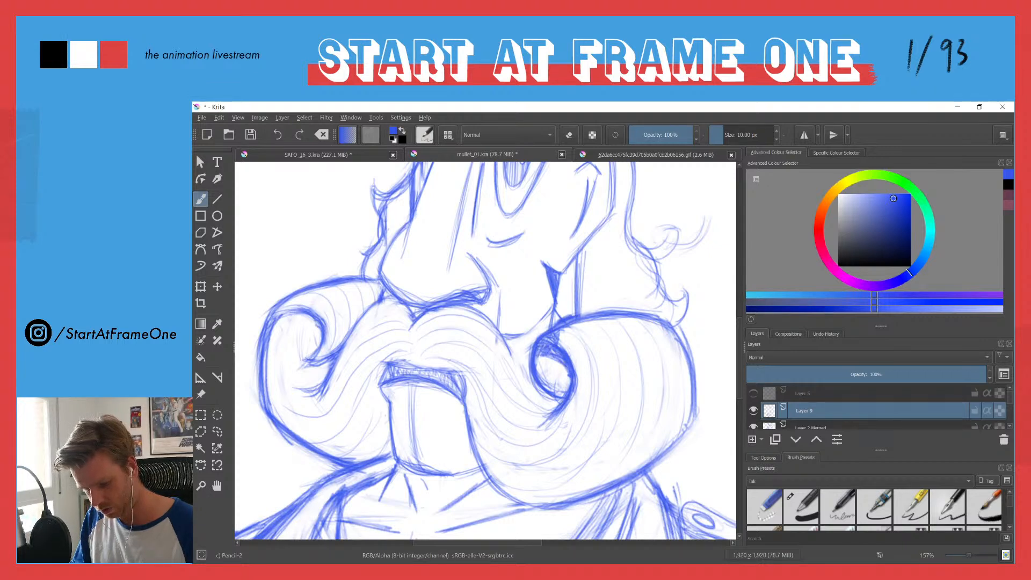
pyautogui.press('e')
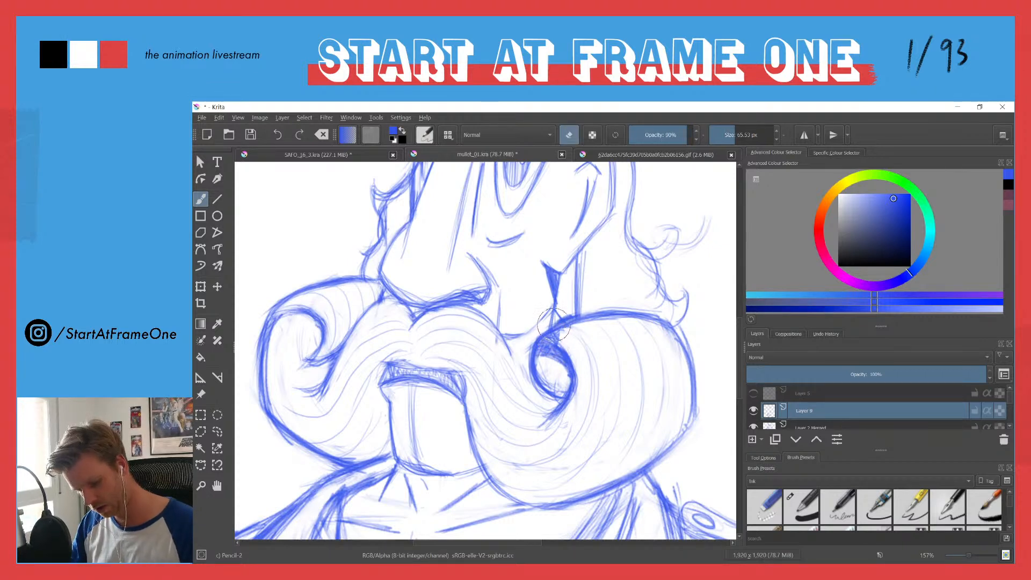
# Step: Merge the active sketch layer with the layer below it
pyautogui.rightClick(801, 411)
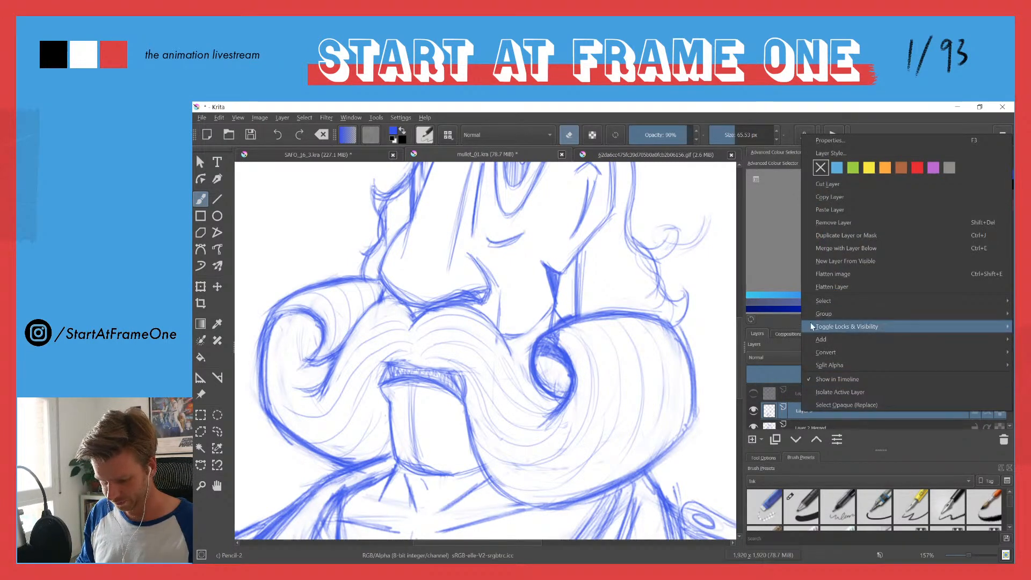
pyautogui.click(819, 248)
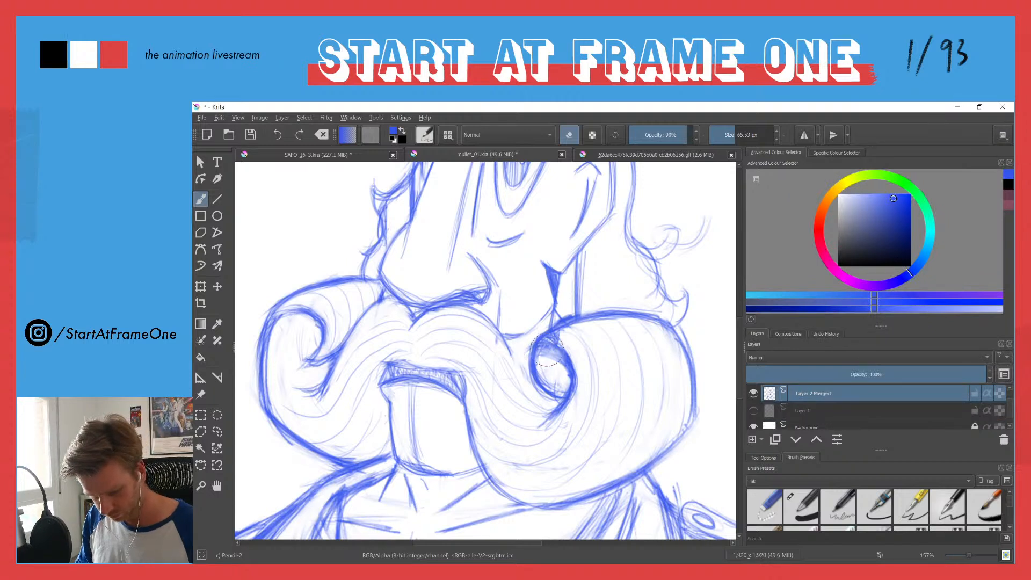
# Step: Reinforce the line under the mouth and darken the inside of the moustache curl on the nose side
pyautogui.press('e')
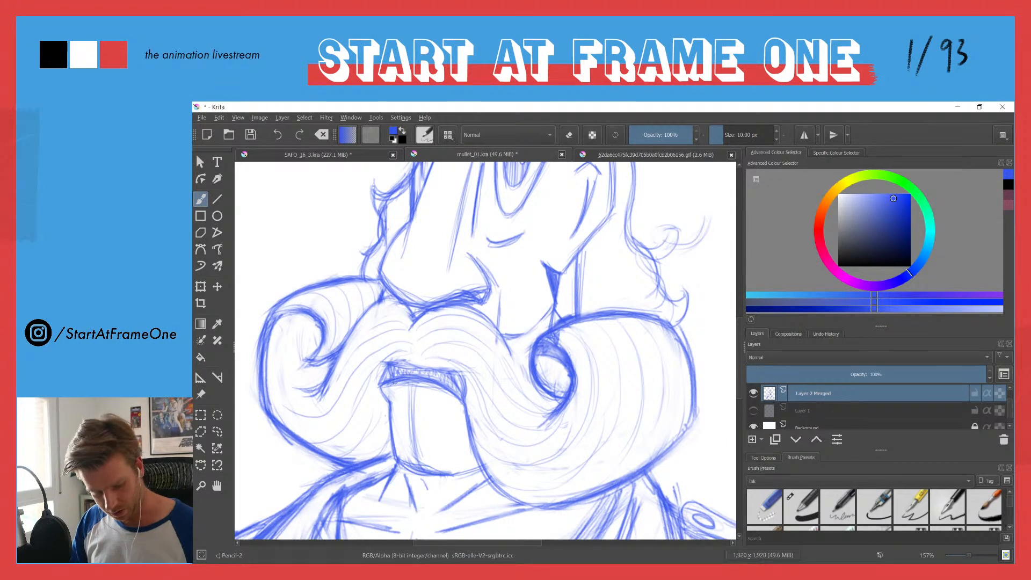
pyautogui.moveTo(386, 379)
pyautogui.mouseDown()
pyautogui.moveTo(422, 380)
pyautogui.moveTo(461, 402)
pyautogui.mouseUp()
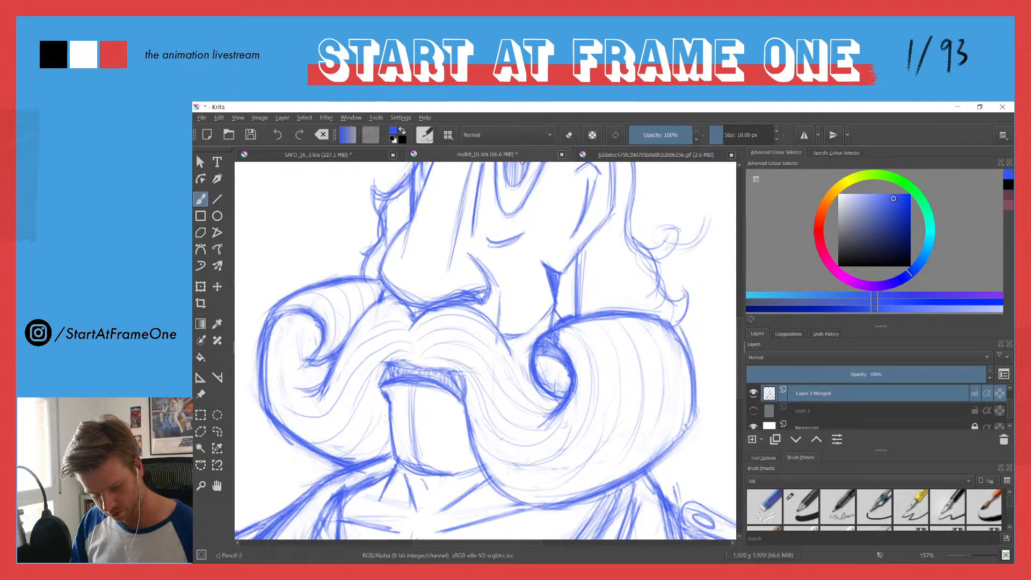
pyautogui.moveTo(290, 317)
pyautogui.mouseDown()
pyautogui.moveTo(317, 335)
pyautogui.moveTo(277, 326)
pyautogui.moveTo(317, 338)
pyautogui.moveTo(304, 318)
pyautogui.moveTo(307, 339)
pyautogui.moveTo(309, 324)
pyautogui.moveTo(270, 340)
pyautogui.moveTo(300, 318)
pyautogui.moveTo(283, 319)
pyautogui.moveTo(317, 340)
pyautogui.mouseUp()
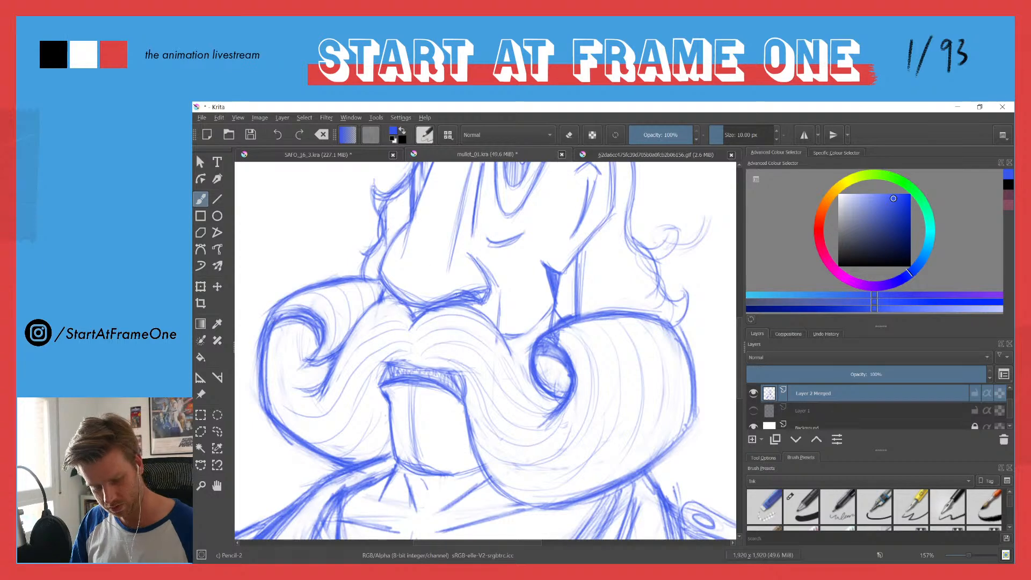
# Step: Darken the underside of the top hat's brim and the band below it with shading strokes
pyautogui.moveTo(466, 215); pyautogui.dragTo(414, 320)
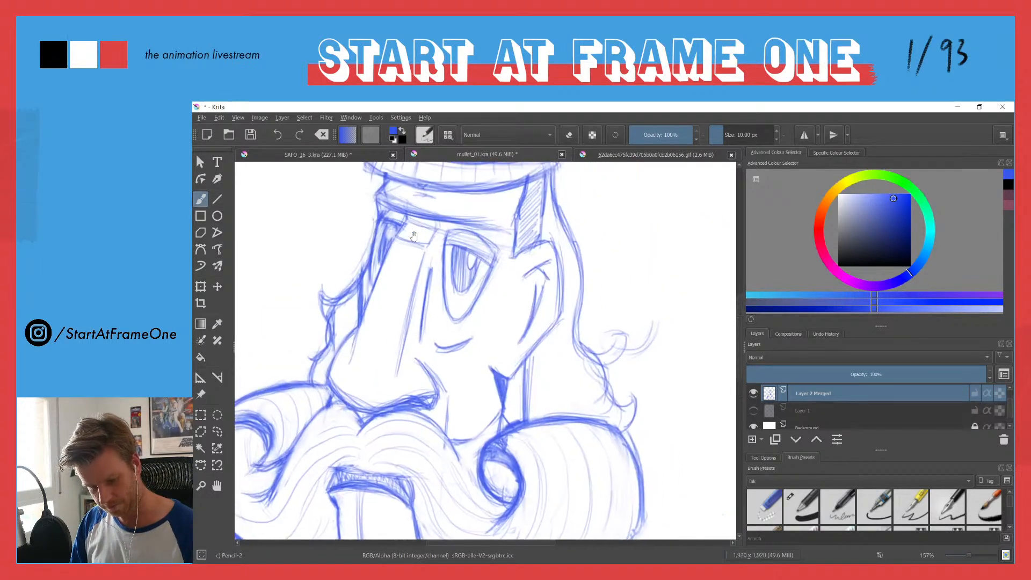
pyautogui.moveTo(408, 216); pyautogui.dragTo(444, 301)
pyautogui.moveTo(571, 243); pyautogui.dragTo(543, 253)
pyautogui.moveTo(585, 242)
pyautogui.mouseDown()
pyautogui.moveTo(510, 255)
pyautogui.moveTo(547, 252)
pyautogui.moveTo(446, 255)
pyautogui.moveTo(410, 233)
pyautogui.mouseUp()
pyautogui.moveTo(551, 253)
pyautogui.mouseDown()
pyautogui.moveTo(623, 316)
pyautogui.moveTo(500, 308)
pyautogui.mouseUp()
pyautogui.moveTo(669, 290)
pyautogui.mouseDown()
pyautogui.moveTo(532, 312)
pyautogui.moveTo(482, 294)
pyautogui.mouseUp()
pyautogui.moveTo(564, 313)
pyautogui.mouseDown()
pyautogui.moveTo(503, 301)
pyautogui.moveTo(510, 309)
pyautogui.mouseUp()
pyautogui.moveTo(613, 318); pyautogui.dragTo(549, 315)
pyautogui.moveTo(653, 304)
pyautogui.mouseDown()
pyautogui.moveTo(512, 311)
pyautogui.moveTo(485, 295)
pyautogui.mouseUp()
pyautogui.moveTo(639, 310); pyautogui.dragTo(594, 316)
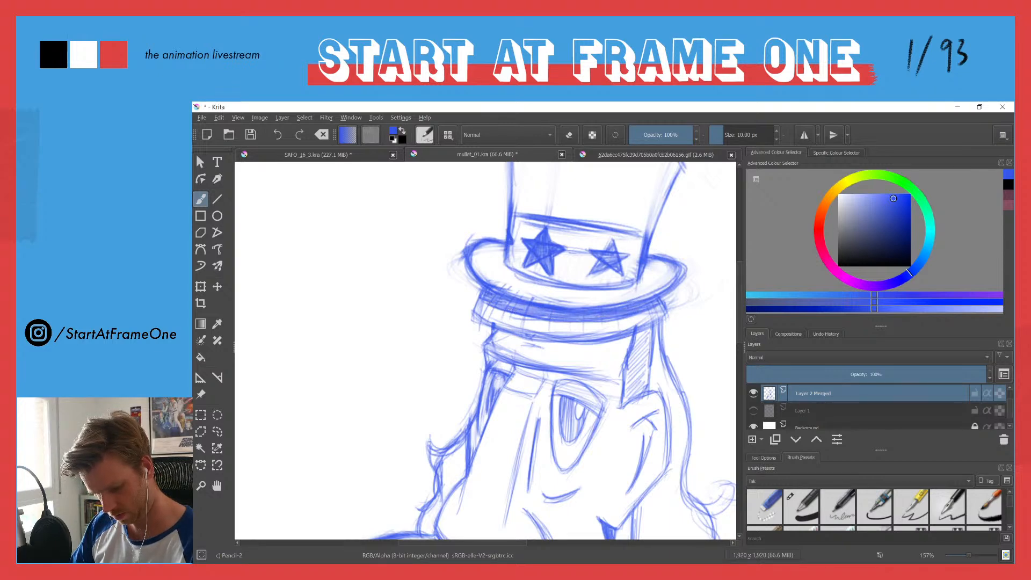
# Step: Thicken the lower edge of the open shirt collar on the epaulette side and shade its pointed tip
pyautogui.scroll(-5, 467, 269)
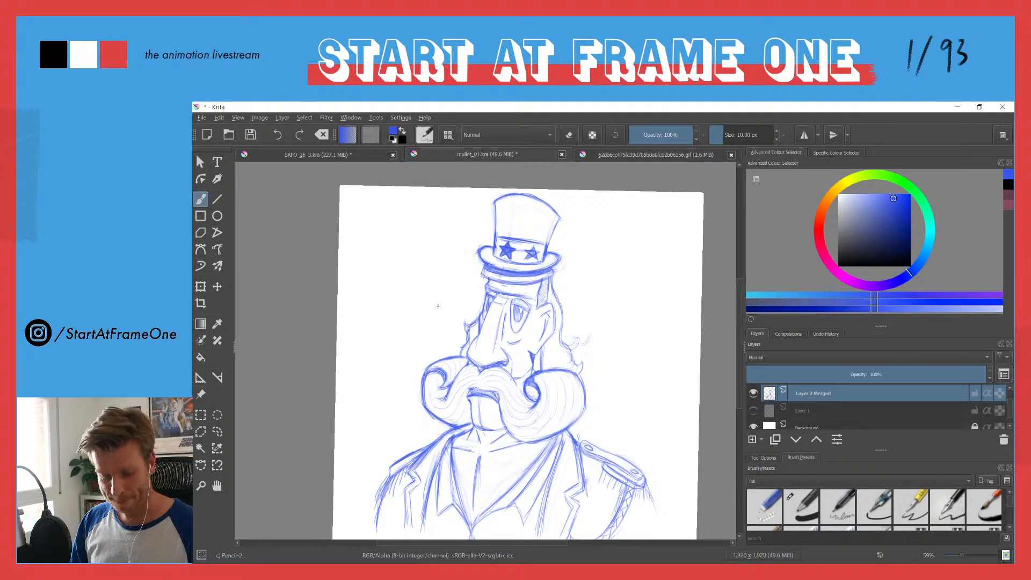
pyautogui.moveTo(437, 336); pyautogui.dragTo(433, 247)
pyautogui.scroll(4, 496, 418)
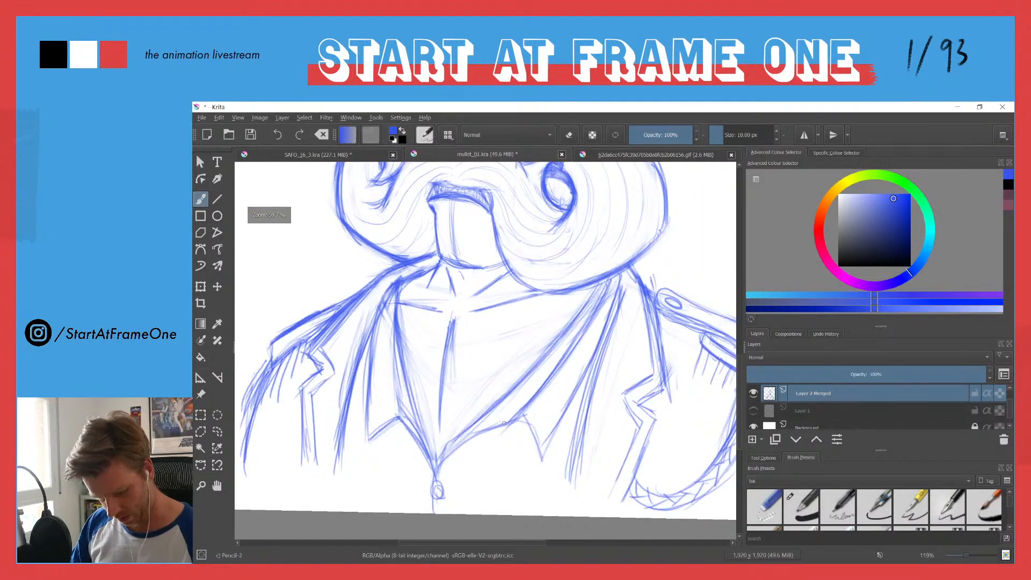
pyautogui.moveTo(445, 460)
pyautogui.mouseDown()
pyautogui.moveTo(523, 428)
pyautogui.moveTo(540, 456)
pyautogui.mouseUp()
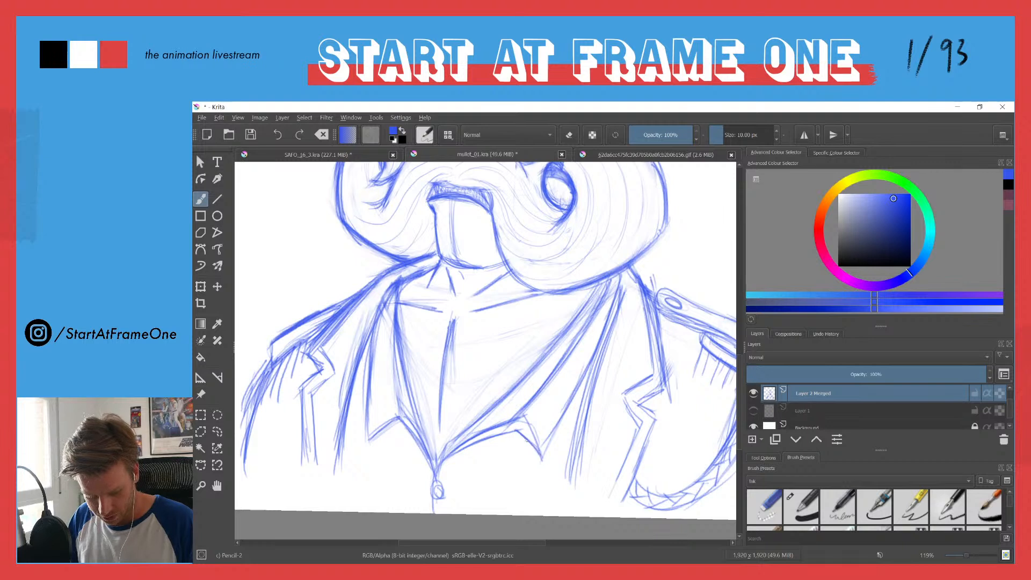
pyautogui.moveTo(523, 417)
pyautogui.mouseDown()
pyautogui.moveTo(522, 430)
pyautogui.moveTo(510, 424)
pyautogui.moveTo(451, 454)
pyautogui.moveTo(515, 429)
pyautogui.mouseUp()
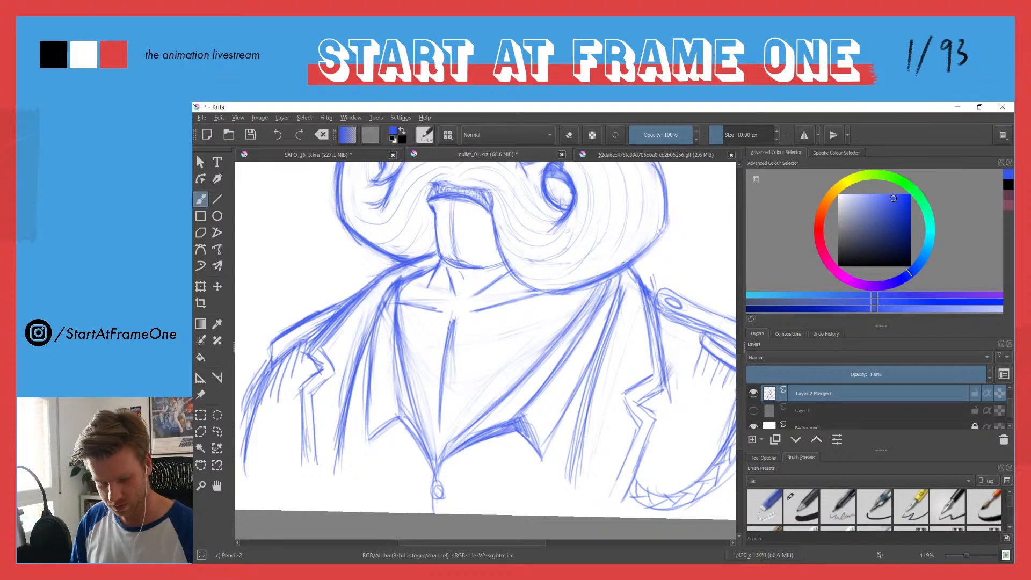
# Step: Thicken the edge of the notched jacket lapel beside the rope cord, from the shoulder down through the notch to the hem
pyautogui.moveTo(640, 418)
pyautogui.mouseDown()
pyautogui.moveTo(627, 453)
pyautogui.moveTo(642, 429)
pyautogui.moveTo(616, 484)
pyautogui.moveTo(654, 429)
pyautogui.moveTo(626, 494)
pyautogui.mouseUp()
pyautogui.moveTo(641, 406); pyautogui.dragTo(665, 386)
pyautogui.moveTo(662, 298)
pyautogui.mouseDown()
pyautogui.moveTo(652, 384)
pyautogui.moveTo(638, 285)
pyautogui.moveTo(674, 394)
pyautogui.moveTo(647, 403)
pyautogui.mouseUp()
pyautogui.moveTo(641, 408)
pyautogui.mouseDown()
pyautogui.moveTo(664, 395)
pyautogui.moveTo(642, 406)
pyautogui.mouseUp()
pyautogui.moveTo(643, 405); pyautogui.dragTo(669, 390)
pyautogui.moveTo(665, 346); pyautogui.dragTo(672, 392)
pyautogui.moveTo(661, 322); pyautogui.dragTo(671, 385)
pyautogui.moveTo(660, 325); pyautogui.dragTo(666, 353)
pyautogui.moveTo(602, 372); pyautogui.dragTo(581, 274)
pyautogui.moveTo(637, 334)
pyautogui.mouseDown()
pyautogui.moveTo(606, 400)
pyautogui.moveTo(637, 329)
pyautogui.moveTo(627, 349)
pyautogui.mouseUp()
pyautogui.moveTo(639, 324)
pyautogui.mouseDown()
pyautogui.moveTo(631, 336)
pyautogui.moveTo(645, 245)
pyautogui.moveTo(657, 302)
pyautogui.mouseUp()
pyautogui.moveTo(673, 248)
pyautogui.mouseDown()
pyautogui.moveTo(650, 314)
pyautogui.moveTo(618, 356)
pyautogui.mouseUp()
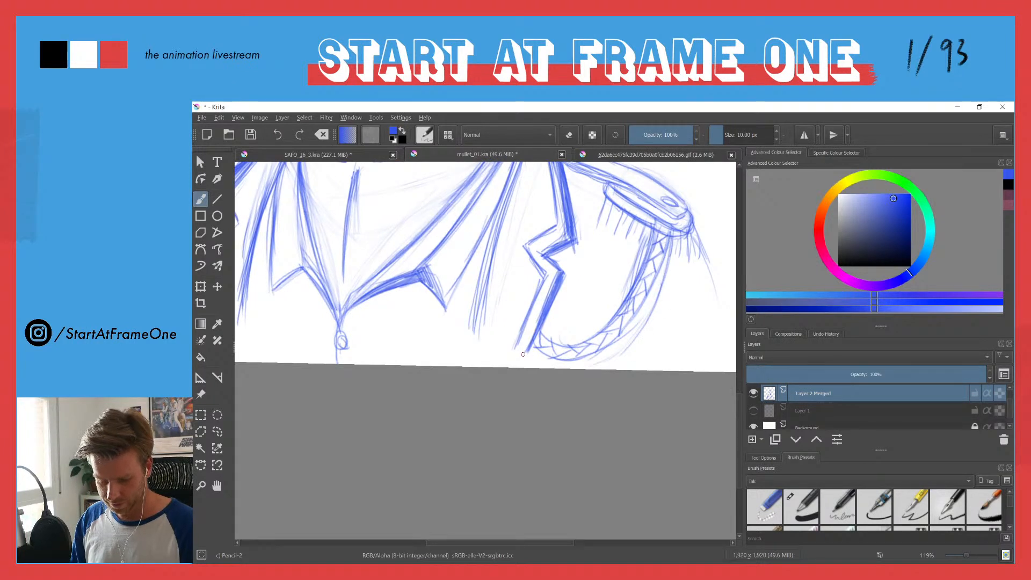
# Step: Redraw the outer edge of the rope cord from its lower curve up to the epaulette
pyautogui.moveTo(534, 342)
pyautogui.mouseDown()
pyautogui.moveTo(580, 369)
pyautogui.moveTo(537, 342)
pyautogui.moveTo(612, 356)
pyautogui.mouseUp()
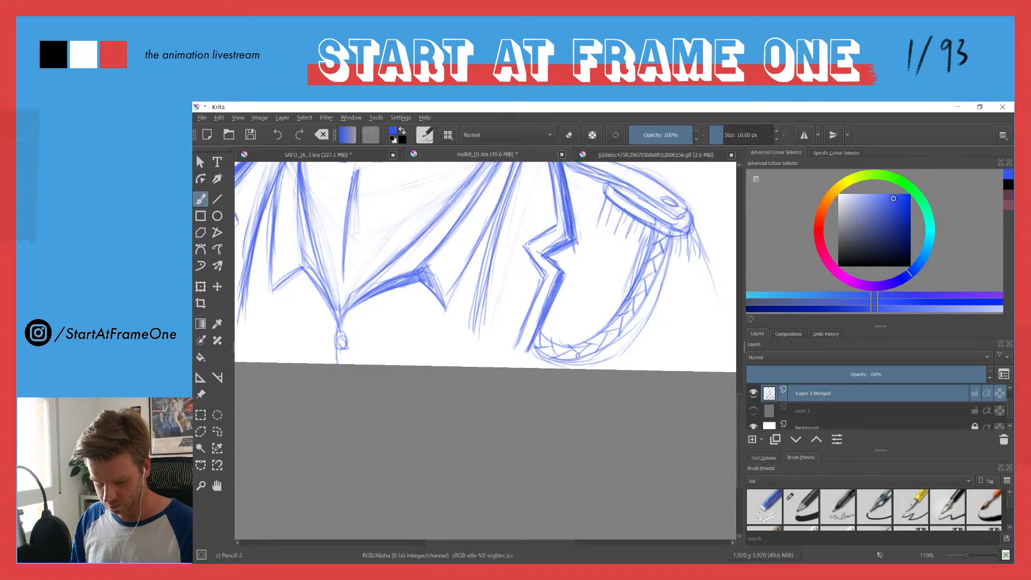
pyautogui.moveTo(666, 276); pyautogui.dragTo(640, 329)
pyautogui.moveTo(607, 358)
pyautogui.mouseDown()
pyautogui.moveTo(532, 347)
pyautogui.moveTo(614, 347)
pyautogui.mouseUp()
pyautogui.moveTo(667, 251); pyautogui.dragTo(647, 307)
pyautogui.moveTo(671, 242); pyautogui.dragTo(643, 303)
pyautogui.moveTo(670, 237); pyautogui.dragTo(645, 309)
pyautogui.moveTo(666, 259); pyautogui.dragTo(623, 333)
pyautogui.moveTo(656, 283)
pyautogui.mouseDown()
pyautogui.moveTo(588, 363)
pyautogui.moveTo(623, 334)
pyautogui.mouseUp()
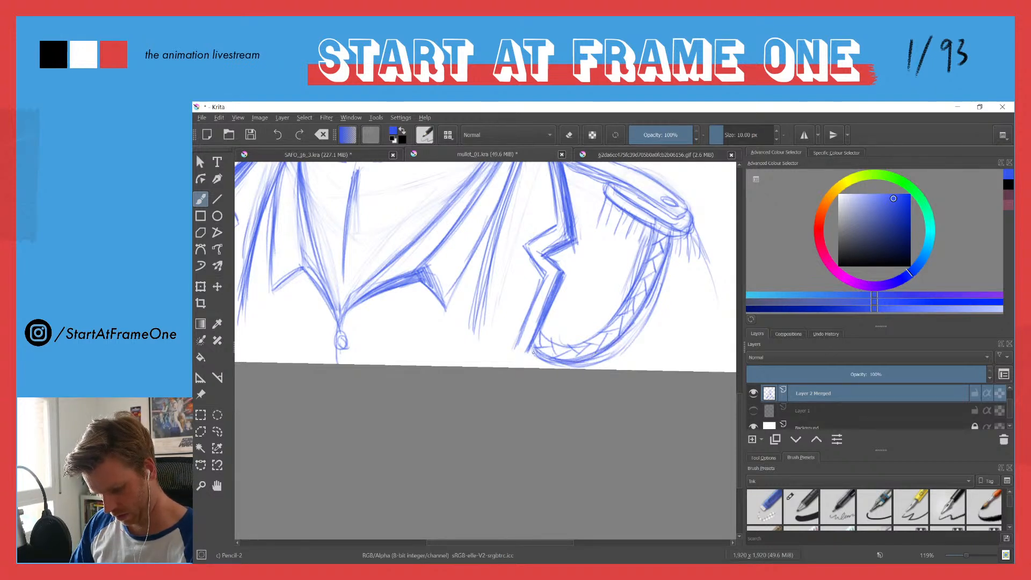
# Step: Build up a dark shadow band along the outer underside of the rope cord
pyautogui.moveTo(561, 366)
pyautogui.mouseDown()
pyautogui.moveTo(620, 350)
pyautogui.moveTo(655, 306)
pyautogui.mouseUp()
pyautogui.moveTo(618, 348)
pyautogui.mouseDown()
pyautogui.moveTo(664, 273)
pyautogui.moveTo(645, 319)
pyautogui.mouseUp()
pyautogui.moveTo(668, 254); pyautogui.dragTo(631, 337)
pyautogui.moveTo(655, 298); pyautogui.dragTo(615, 352)
pyautogui.moveTo(664, 270); pyautogui.dragTo(622, 342)
pyautogui.moveTo(653, 291)
pyautogui.mouseDown()
pyautogui.moveTo(606, 357)
pyautogui.moveTo(579, 366)
pyautogui.mouseUp()
pyautogui.moveTo(629, 337)
pyautogui.mouseDown()
pyautogui.moveTo(576, 367)
pyautogui.moveTo(535, 356)
pyautogui.mouseUp()
pyautogui.moveTo(625, 340); pyautogui.dragTo(585, 363)
pyautogui.moveTo(653, 301); pyautogui.dragTo(634, 327)
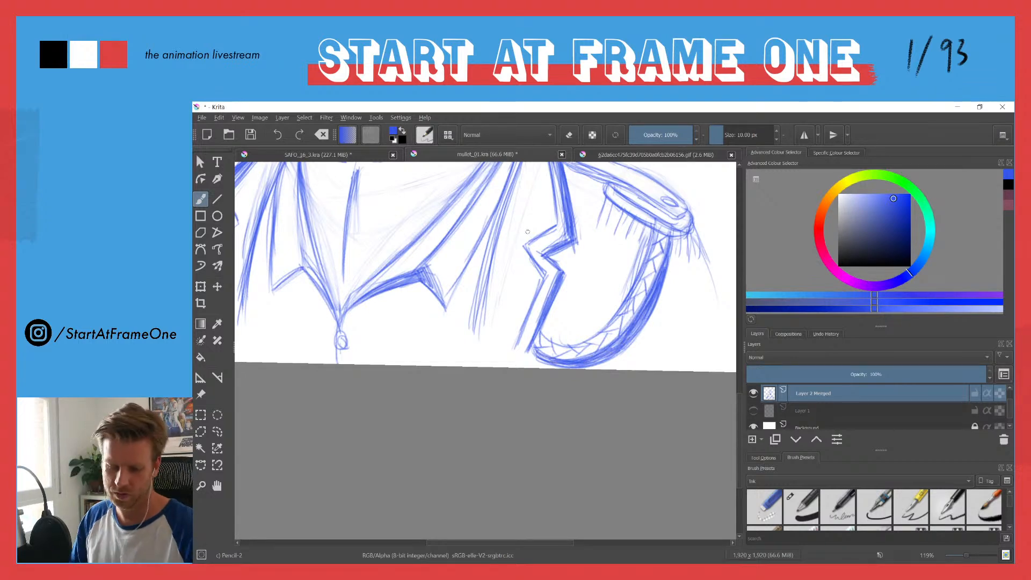
# Step: Shade the underside of the epaulette's rounded end on both sides of the rope cord, over the fringe
pyautogui.moveTo(480, 240); pyautogui.dragTo(488, 367)
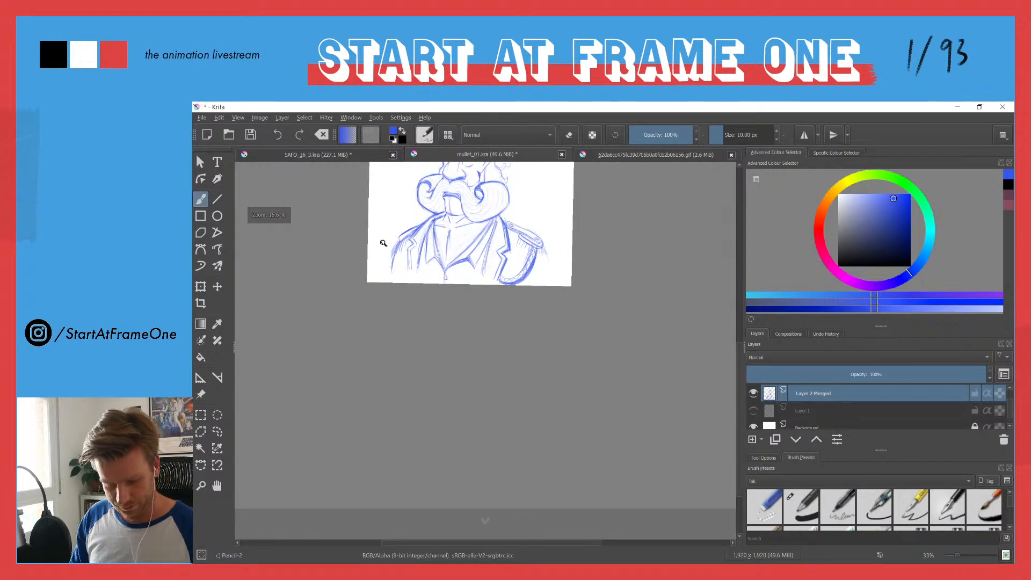
pyautogui.moveTo(402, 273); pyautogui.dragTo(401, 222)
pyautogui.moveTo(575, 250); pyautogui.dragTo(545, 164)
pyautogui.moveTo(554, 246)
pyautogui.mouseDown()
pyautogui.moveTo(454, 303)
pyautogui.moveTo(402, 217)
pyautogui.mouseUp()
pyautogui.moveTo(450, 246); pyautogui.dragTo(533, 317)
pyautogui.moveTo(468, 271); pyautogui.dragTo(541, 319)
pyautogui.moveTo(494, 289); pyautogui.dragTo(535, 310)
pyautogui.moveTo(471, 268)
pyautogui.mouseDown()
pyautogui.moveTo(523, 307)
pyautogui.moveTo(491, 290)
pyautogui.mouseUp()
pyautogui.moveTo(452, 247); pyautogui.dragTo(500, 287)
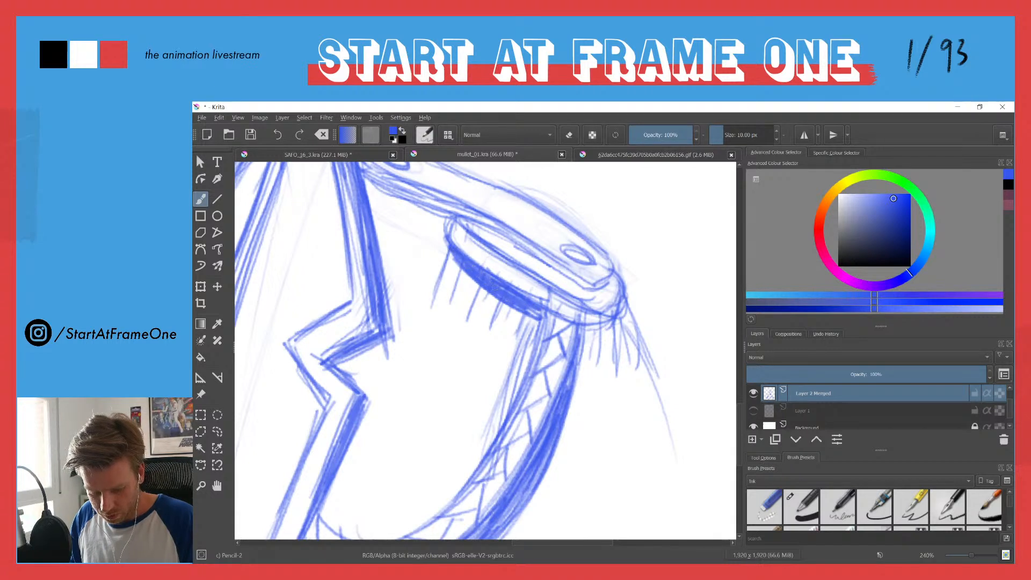
pyautogui.moveTo(624, 307)
pyautogui.mouseDown()
pyautogui.moveTo(585, 344)
pyautogui.moveTo(621, 332)
pyautogui.moveTo(583, 340)
pyautogui.mouseUp()
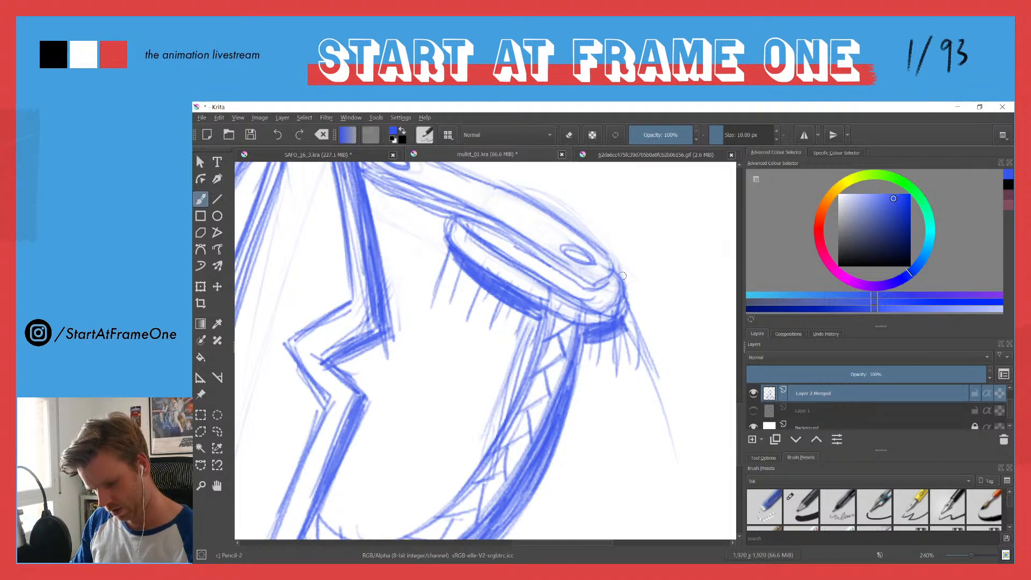
# Step: Reinforce the rim of the epaulette's rounded end and the upper-arm line running down from it
pyautogui.moveTo(627, 282)
pyautogui.mouseDown()
pyautogui.moveTo(623, 316)
pyautogui.moveTo(576, 307)
pyautogui.mouseUp()
pyautogui.moveTo(461, 228)
pyautogui.mouseDown()
pyautogui.moveTo(548, 287)
pyautogui.moveTo(606, 306)
pyautogui.moveTo(491, 259)
pyautogui.moveTo(520, 290)
pyautogui.moveTo(583, 323)
pyautogui.moveTo(623, 302)
pyautogui.moveTo(556, 309)
pyautogui.mouseUp()
pyautogui.moveTo(626, 324); pyautogui.dragTo(676, 457)
# Step: Redraw the rounded collar-side end of the epaulette strap and erase the stray lines around it
pyautogui.moveTo(424, 291)
pyautogui.mouseDown()
pyautogui.moveTo(425, 361)
pyautogui.moveTo(413, 282)
pyautogui.mouseUp()
pyautogui.moveTo(421, 204); pyautogui.dragTo(423, 391)
pyautogui.moveTo(404, 309); pyautogui.dragTo(440, 326)
pyautogui.moveTo(357, 248)
pyautogui.mouseDown()
pyautogui.moveTo(347, 273)
pyautogui.moveTo(429, 313)
pyautogui.mouseUp()
pyautogui.press('e')
pyautogui.moveTo(355, 237)
pyautogui.mouseDown()
pyautogui.moveTo(382, 288)
pyautogui.moveTo(509, 332)
pyautogui.moveTo(586, 382)
pyautogui.moveTo(357, 267)
pyautogui.moveTo(412, 298)
pyautogui.mouseUp()
pyautogui.press('e')
# Step: Reinforce the long edges of the epaulette strap and add a shadow beneath it towards the lapel
pyautogui.moveTo(359, 265)
pyautogui.mouseDown()
pyautogui.moveTo(389, 290)
pyautogui.moveTo(602, 396)
pyautogui.mouseUp()
pyautogui.moveTo(348, 256)
pyautogui.mouseDown()
pyautogui.moveTo(351, 273)
pyautogui.moveTo(399, 307)
pyautogui.moveTo(596, 404)
pyautogui.moveTo(620, 391)
pyautogui.moveTo(580, 358)
pyautogui.mouseUp()
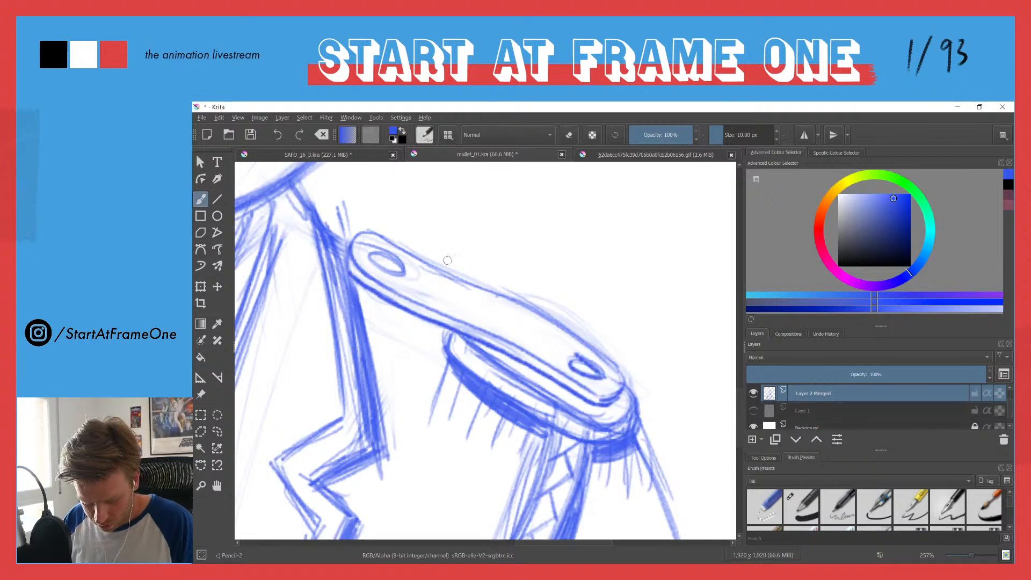
pyautogui.scroll(-1, 372, 304)
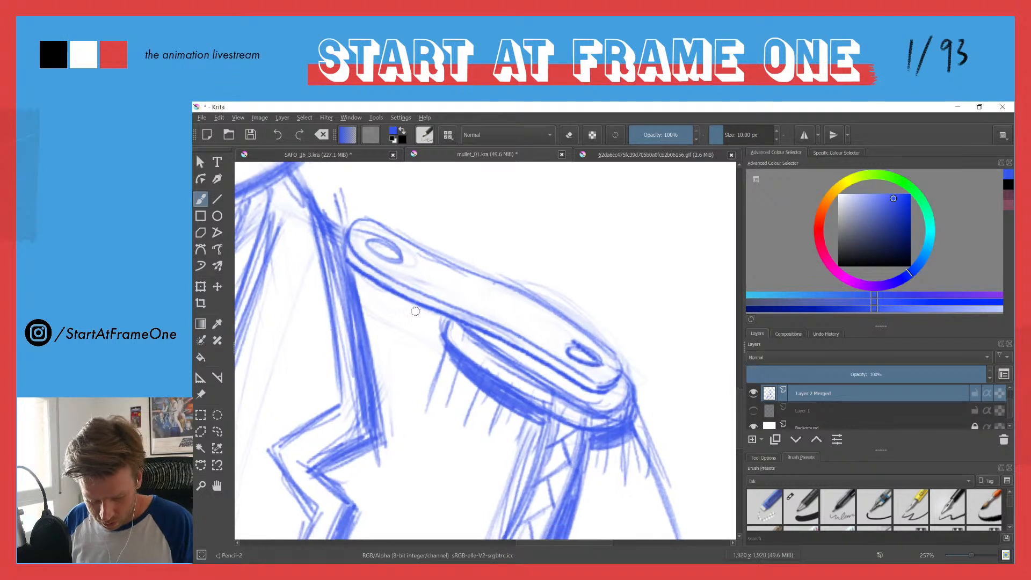
pyautogui.moveTo(417, 309)
pyautogui.mouseDown()
pyautogui.moveTo(445, 315)
pyautogui.moveTo(380, 287)
pyautogui.moveTo(438, 324)
pyautogui.moveTo(418, 310)
pyautogui.mouseUp()
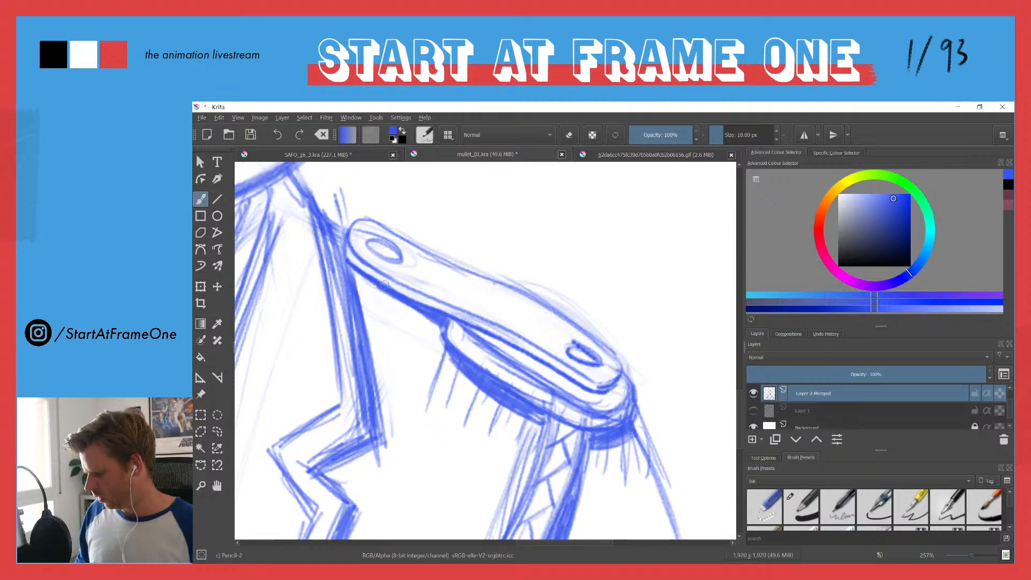
# Step: Darken the lapel notch, collar point and jacket edge on the side opposite the rope cord
pyautogui.moveTo(366, 288); pyautogui.dragTo(389, 379)
pyautogui.moveTo(325, 381); pyautogui.dragTo(501, 360)
pyautogui.moveTo(379, 323); pyautogui.dragTo(414, 411)
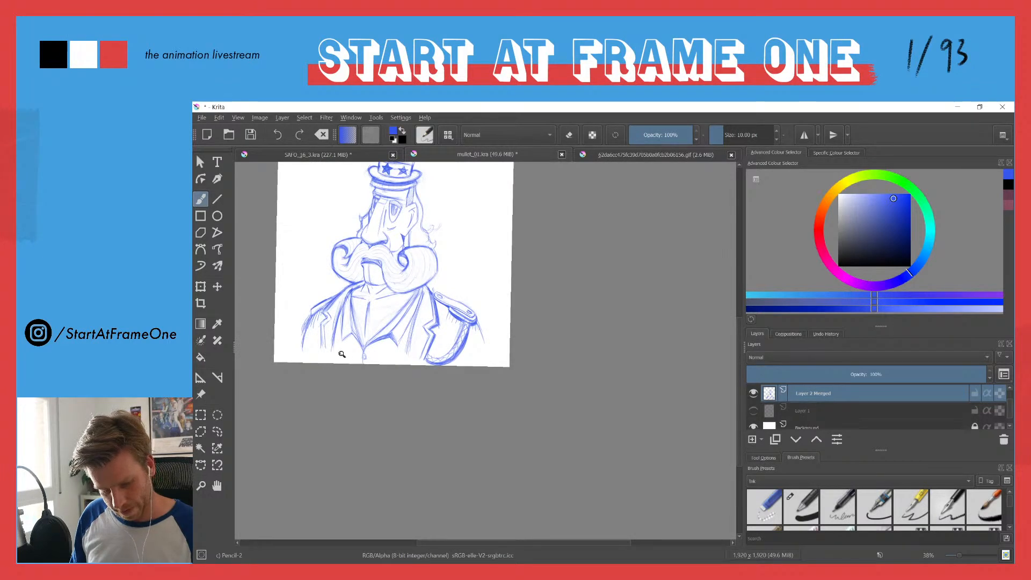
pyautogui.moveTo(294, 343); pyautogui.dragTo(319, 231)
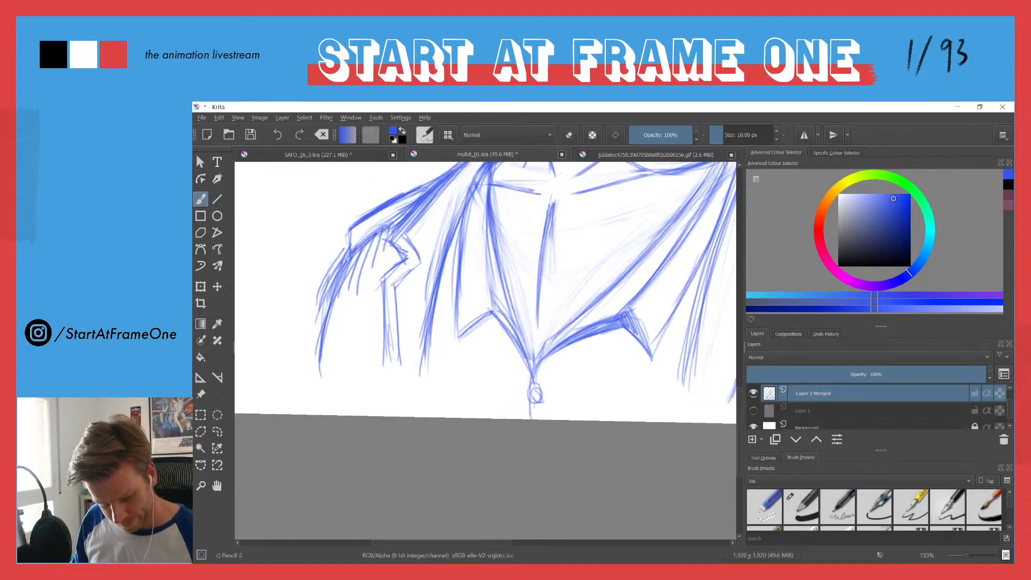
pyautogui.moveTo(387, 227)
pyautogui.mouseDown()
pyautogui.moveTo(345, 271)
pyautogui.moveTo(357, 247)
pyautogui.moveTo(405, 259)
pyautogui.mouseUp()
pyautogui.moveTo(391, 238)
pyautogui.mouseDown()
pyautogui.moveTo(418, 209)
pyautogui.moveTo(422, 265)
pyautogui.mouseUp()
pyautogui.moveTo(493, 325)
pyautogui.mouseDown()
pyautogui.moveTo(460, 340)
pyautogui.moveTo(493, 326)
pyautogui.moveTo(524, 361)
pyautogui.moveTo(491, 316)
pyautogui.moveTo(463, 336)
pyautogui.moveTo(493, 314)
pyautogui.moveTo(466, 334)
pyautogui.moveTo(513, 339)
pyautogui.moveTo(519, 353)
pyautogui.mouseUp()
pyautogui.moveTo(441, 226); pyautogui.dragTo(437, 312)
pyautogui.moveTo(417, 211); pyautogui.dragTo(407, 384)
# Step: Shade a dark band along the underside of the chin, across the top of the neck
pyautogui.moveTo(452, 374); pyautogui.dragTo(575, 255)
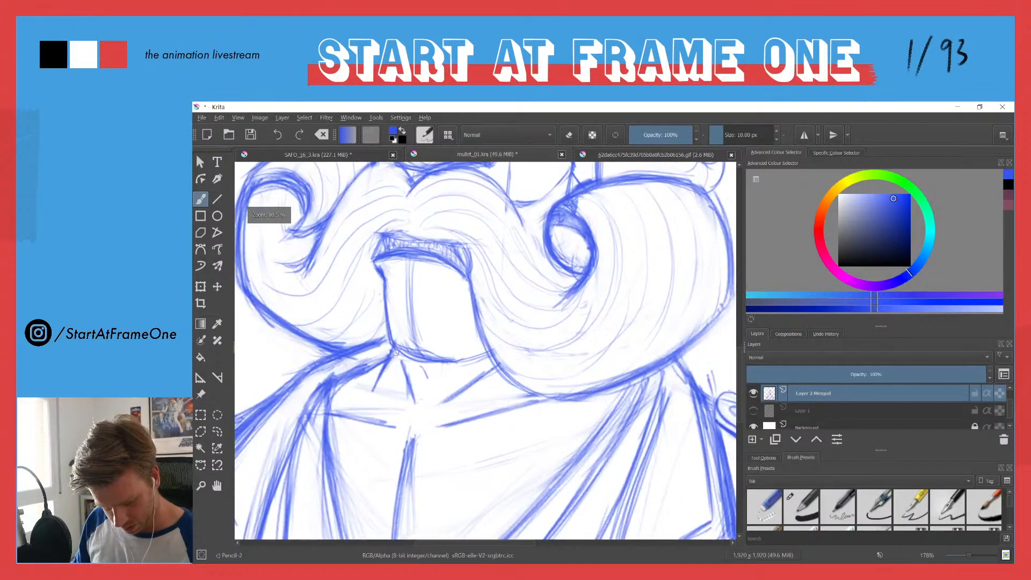
pyautogui.moveTo(396, 352)
pyautogui.mouseDown()
pyautogui.moveTo(441, 375)
pyautogui.moveTo(492, 362)
pyautogui.moveTo(469, 373)
pyautogui.moveTo(480, 363)
pyautogui.moveTo(422, 366)
pyautogui.moveTo(431, 363)
pyautogui.moveTo(401, 352)
pyautogui.moveTo(406, 364)
pyautogui.moveTo(488, 353)
pyautogui.mouseUp()
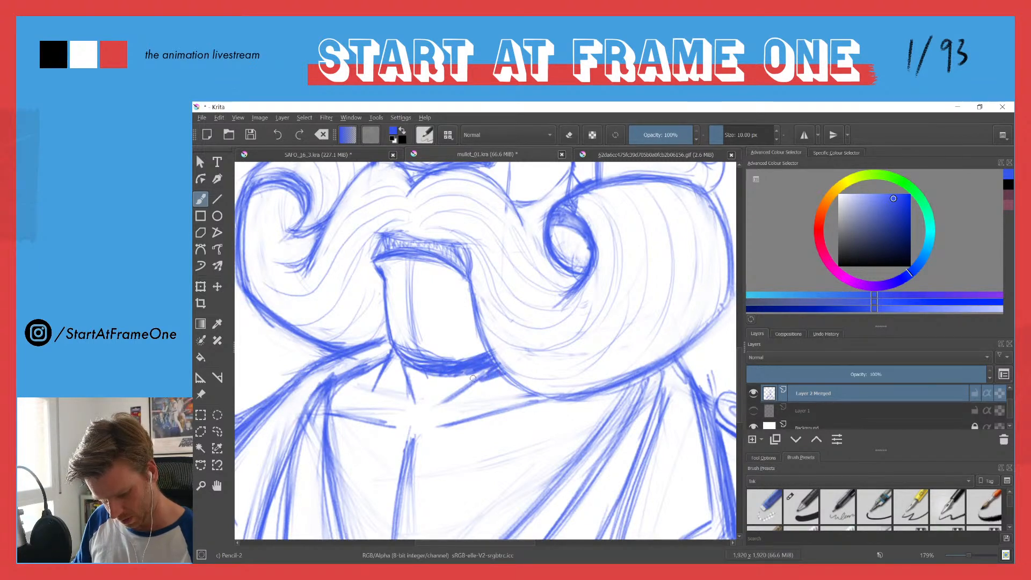
pyautogui.moveTo(464, 376); pyautogui.dragTo(427, 375)
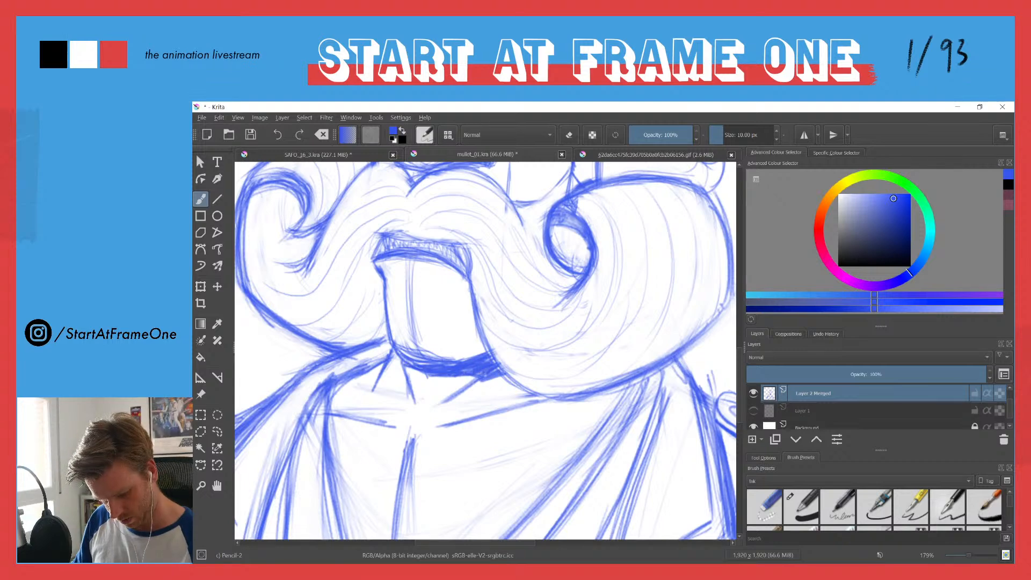
pyautogui.moveTo(434, 282); pyautogui.dragTo(430, 377)
pyautogui.moveTo(387, 236); pyautogui.dragTo(395, 262)
pyautogui.moveTo(414, 260); pyautogui.dragTo(437, 317)
# Step: Erase the dark shading inside the moustache curl below the ear and restate the curl's outline
pyautogui.moveTo(492, 350); pyautogui.dragTo(547, 187)
pyautogui.press('e')
pyautogui.moveTo(476, 378)
pyautogui.mouseDown()
pyautogui.moveTo(446, 355)
pyautogui.moveTo(467, 344)
pyautogui.moveTo(497, 388)
pyautogui.mouseUp()
pyautogui.press('e')
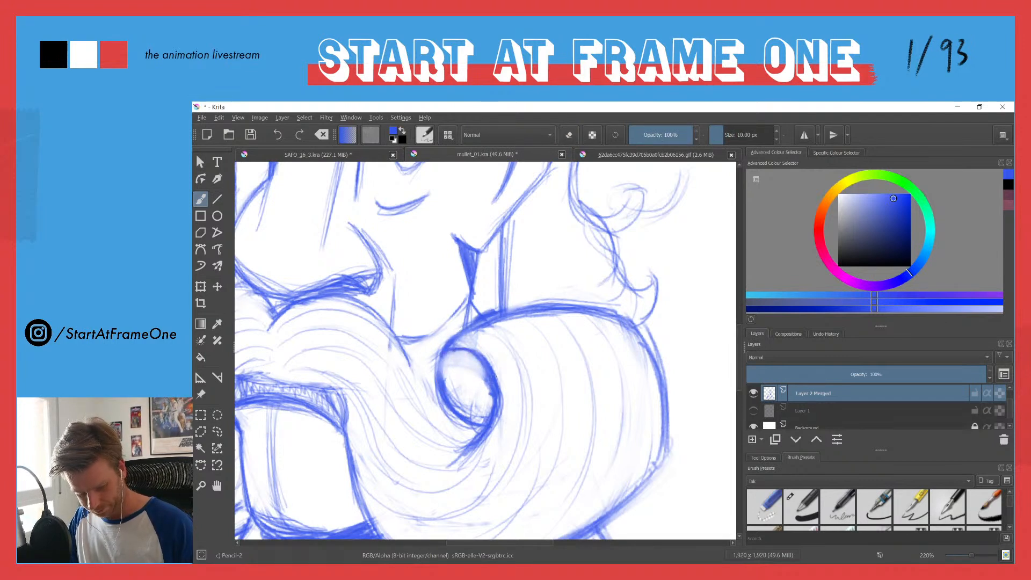
pyautogui.moveTo(451, 352); pyautogui.dragTo(439, 378)
pyautogui.moveTo(450, 348); pyautogui.dragTo(476, 332)
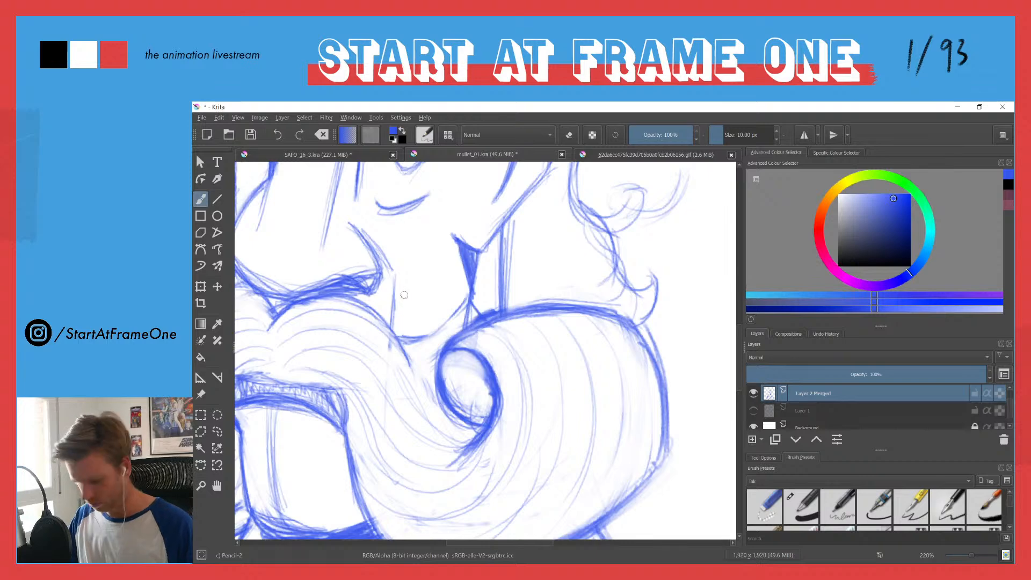
# Step: Reinforce the brow line running across the lower forehead above the eyes
pyautogui.scroll(-6, 511, 355)
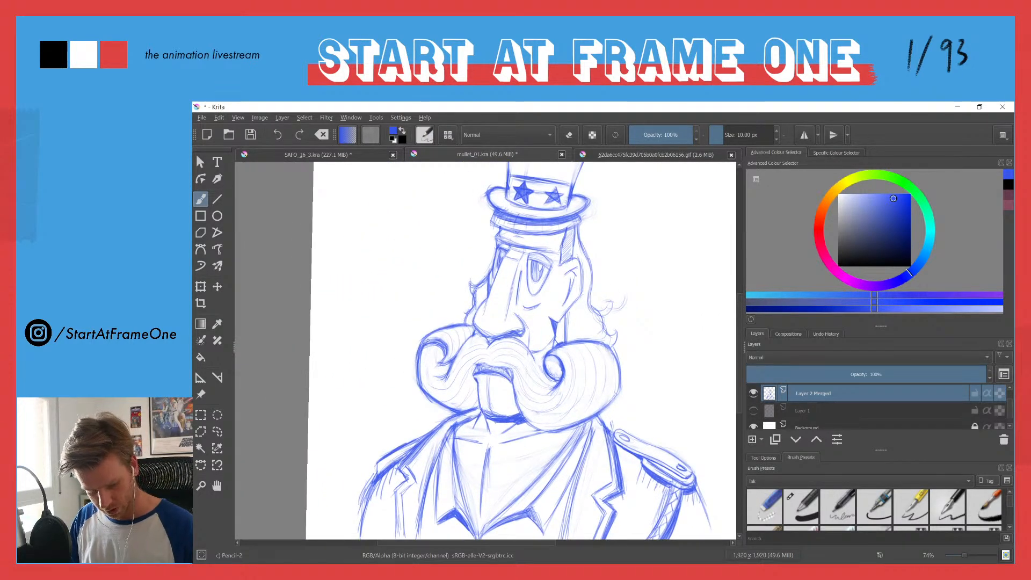
pyautogui.scroll(-3, 430, 351)
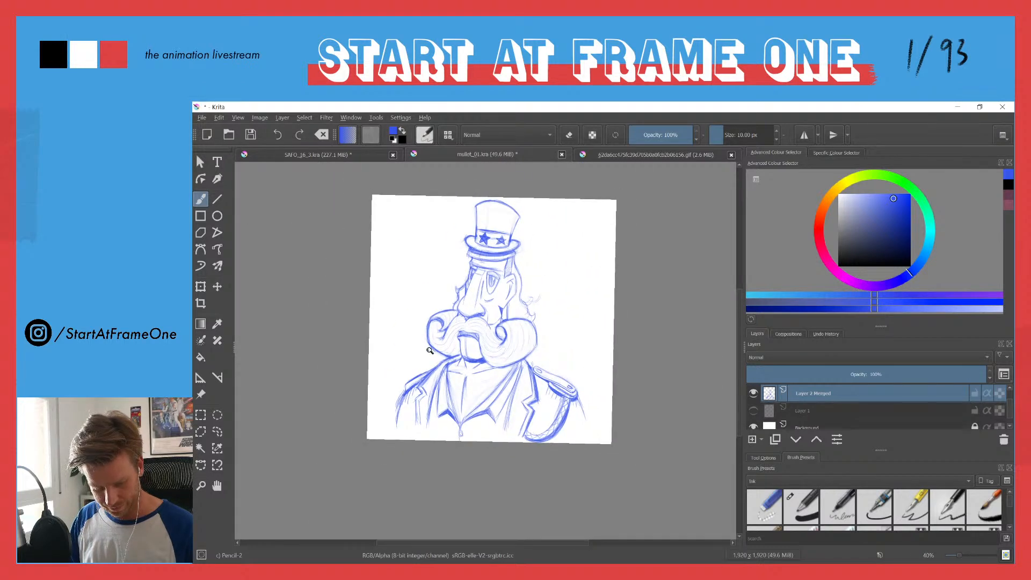
pyautogui.scroll(-2, 430, 350)
pyautogui.scroll(2, 421, 322)
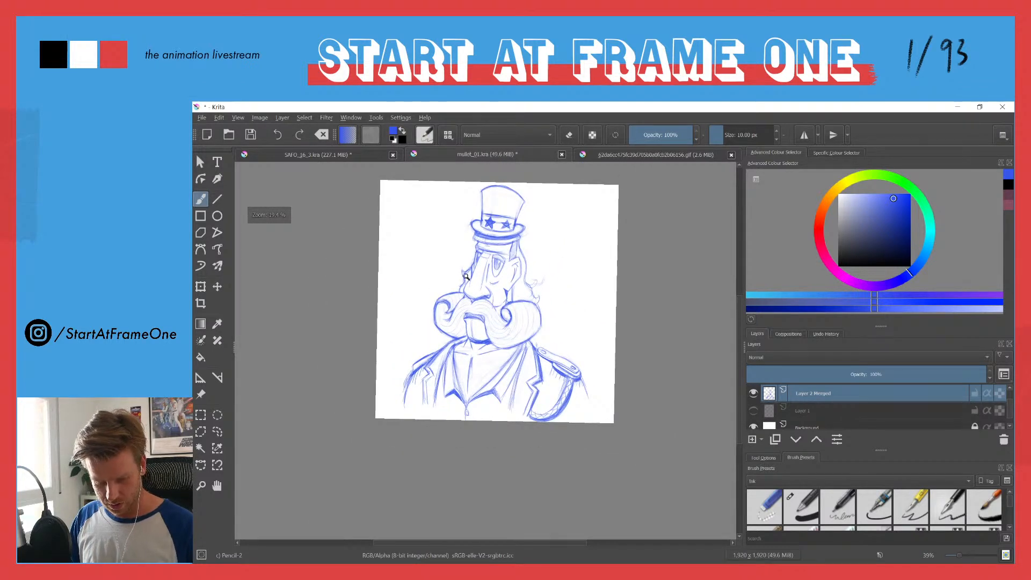
pyautogui.scroll(6, 480, 244)
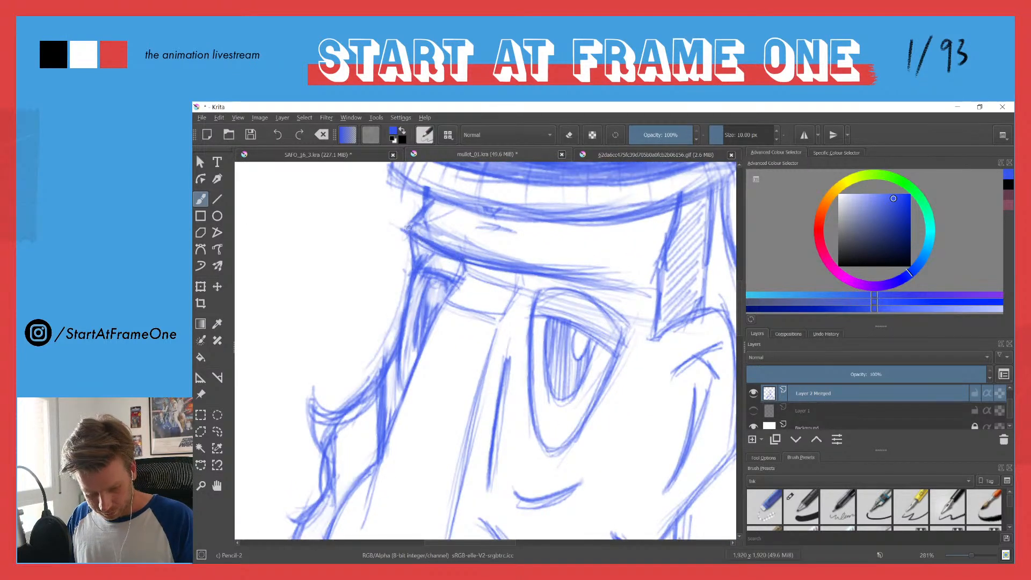
pyautogui.moveTo(459, 250); pyautogui.dragTo(648, 288)
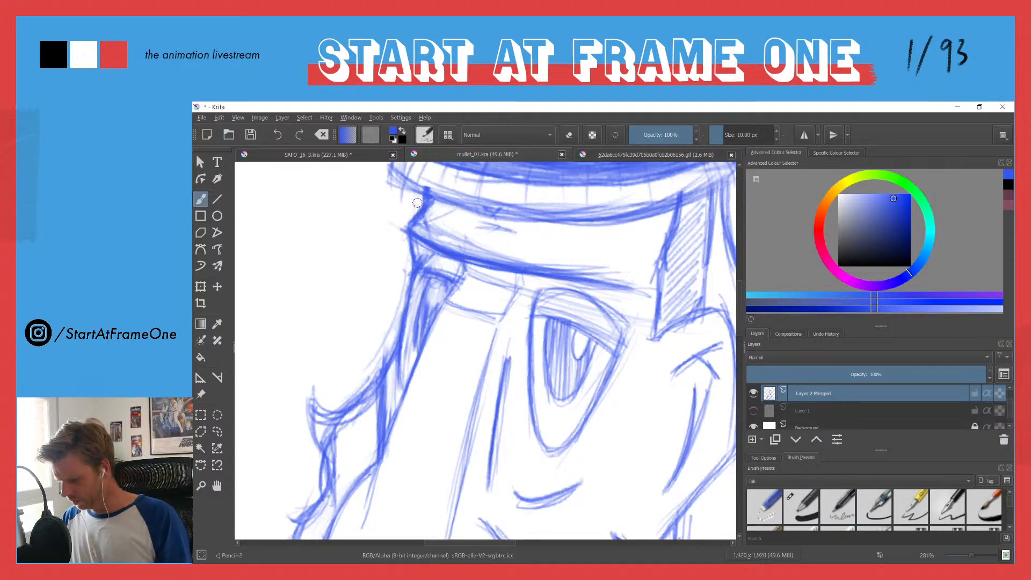
# Step: Soften the rough lines along the forehead and between the brows with the eraser
pyautogui.press('e')
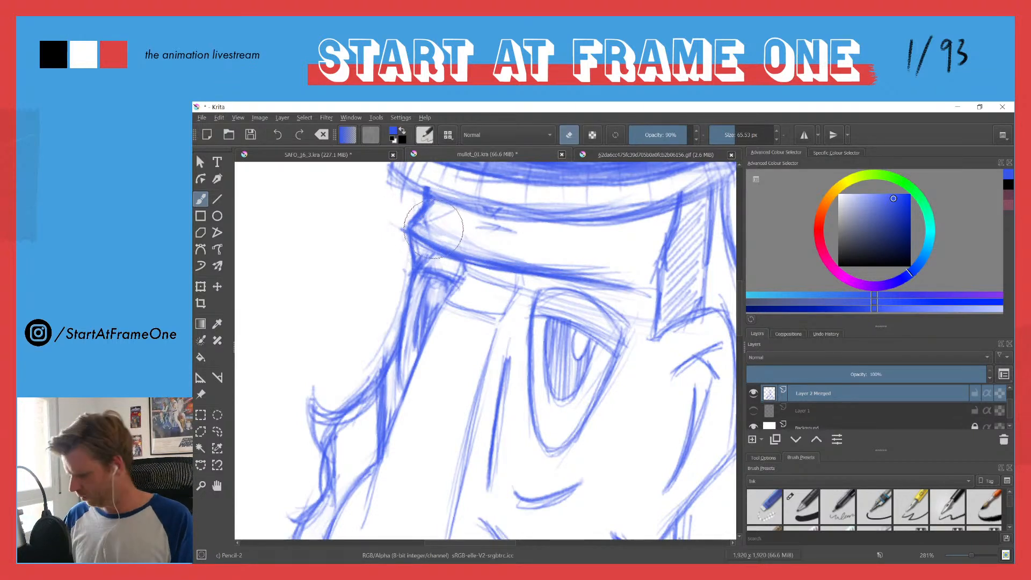
pyautogui.moveTo(449, 231)
pyautogui.mouseDown()
pyautogui.moveTo(425, 228)
pyautogui.moveTo(558, 264)
pyautogui.mouseUp()
pyautogui.moveTo(487, 249); pyautogui.dragTo(607, 272)
pyautogui.moveTo(439, 231)
pyautogui.mouseDown()
pyautogui.moveTo(496, 264)
pyautogui.moveTo(459, 240)
pyautogui.moveTo(452, 255)
pyautogui.moveTo(464, 271)
pyautogui.moveTo(445, 258)
pyautogui.moveTo(442, 304)
pyautogui.mouseUp()
pyautogui.press('e')
# Step: Redraw both edges of the nose bridge where they bend into the brows
pyautogui.moveTo(446, 301); pyautogui.dragTo(430, 332)
pyautogui.moveTo(508, 273)
pyautogui.mouseDown()
pyautogui.moveTo(513, 300)
pyautogui.moveTo(493, 337)
pyautogui.mouseUp()
pyautogui.moveTo(508, 246); pyautogui.dragTo(496, 327)
pyautogui.moveTo(413, 239)
pyautogui.mouseDown()
pyautogui.moveTo(454, 253)
pyautogui.moveTo(454, 297)
pyautogui.moveTo(438, 305)
pyautogui.mouseUp()
pyautogui.moveTo(509, 292); pyautogui.dragTo(497, 317)
pyautogui.moveTo(513, 261); pyautogui.dragTo(493, 322)
# Step: Thicken the brow above the near eye into a dark tapering shape and darken the far brow to match
pyautogui.moveTo(537, 284); pyautogui.dragTo(612, 314)
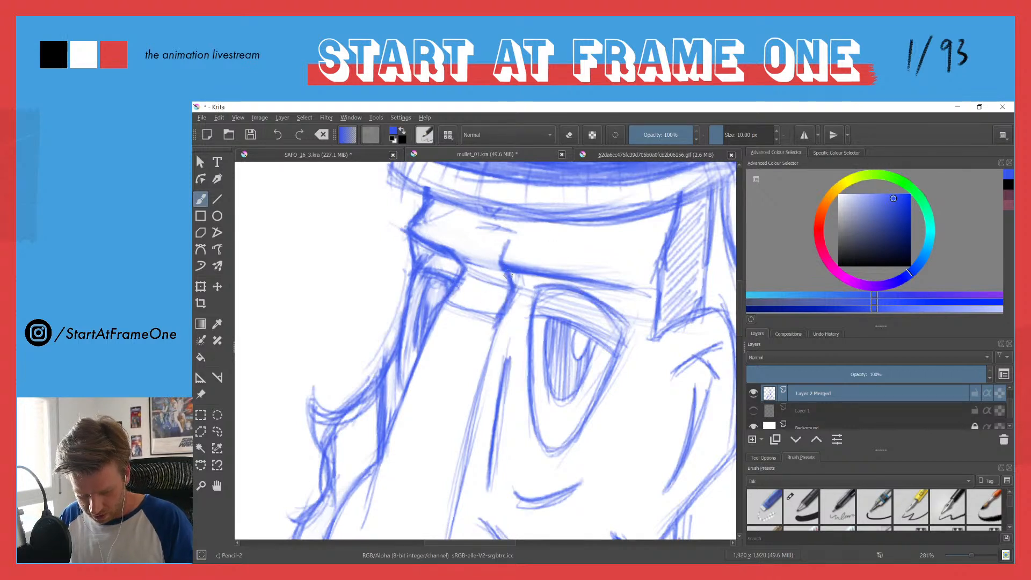
pyautogui.moveTo(512, 279)
pyautogui.mouseDown()
pyautogui.moveTo(584, 289)
pyautogui.moveTo(635, 316)
pyautogui.mouseUp()
pyautogui.moveTo(591, 289)
pyautogui.mouseDown()
pyautogui.moveTo(650, 298)
pyautogui.moveTo(629, 306)
pyautogui.mouseUp()
pyautogui.moveTo(617, 296)
pyautogui.mouseDown()
pyautogui.moveTo(510, 279)
pyautogui.moveTo(540, 281)
pyautogui.moveTo(516, 289)
pyautogui.moveTo(511, 276)
pyautogui.moveTo(606, 295)
pyautogui.moveTo(577, 288)
pyautogui.mouseUp()
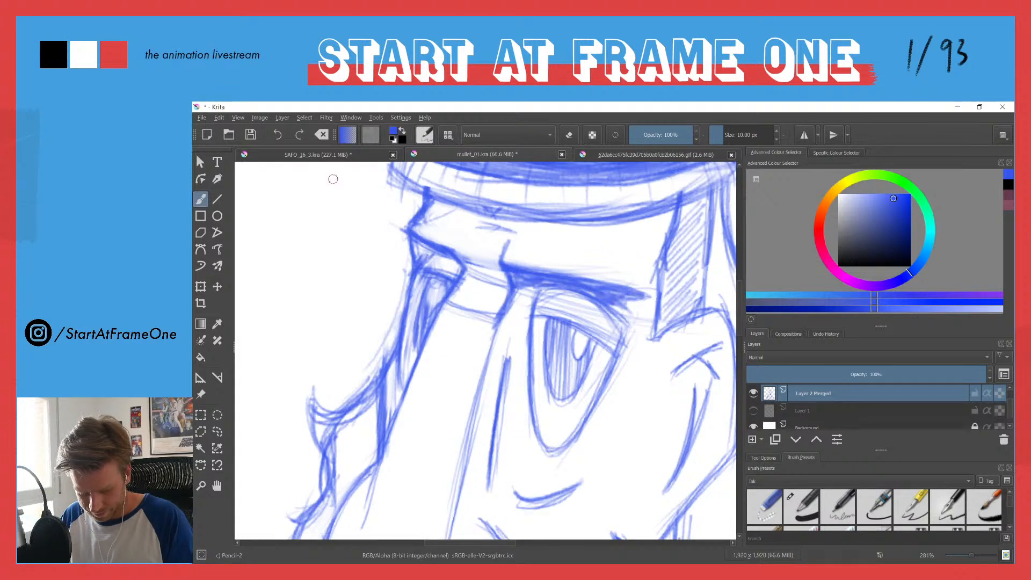
pyautogui.moveTo(456, 266)
pyautogui.mouseDown()
pyautogui.moveTo(414, 238)
pyautogui.moveTo(421, 258)
pyautogui.moveTo(450, 260)
pyautogui.moveTo(462, 274)
pyautogui.moveTo(640, 299)
pyautogui.moveTo(580, 288)
pyautogui.mouseUp()
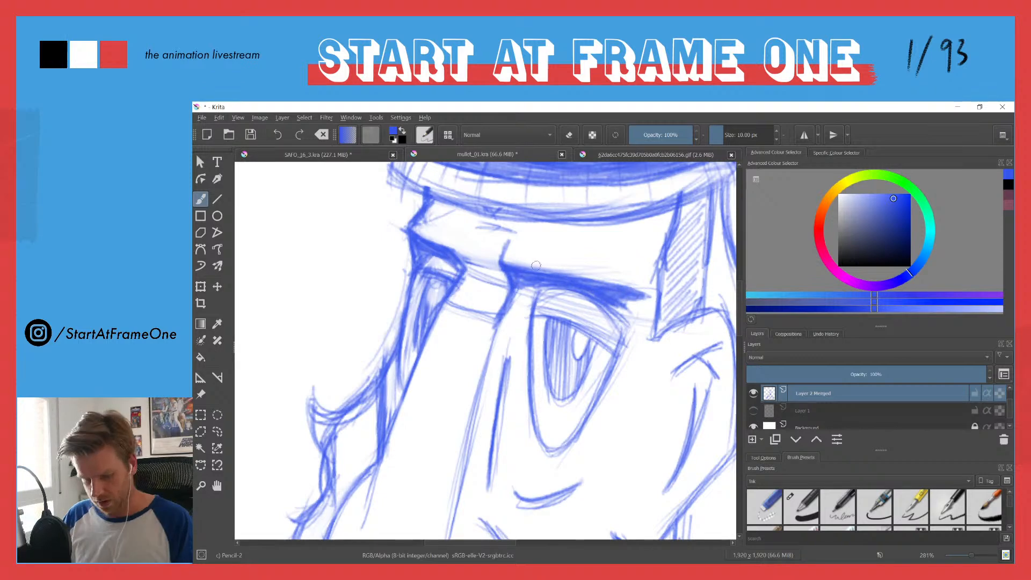
# Step: Reinforce the drooping lower outline of the near eye on both sides
pyautogui.moveTo(410, 236); pyautogui.dragTo(436, 421)
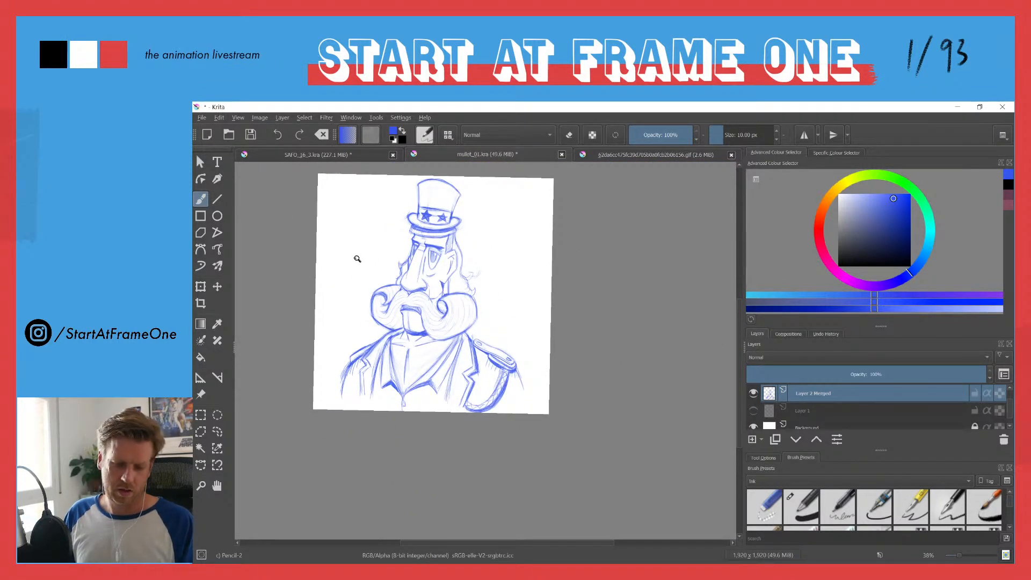
pyautogui.moveTo(426, 268); pyautogui.dragTo(432, 219)
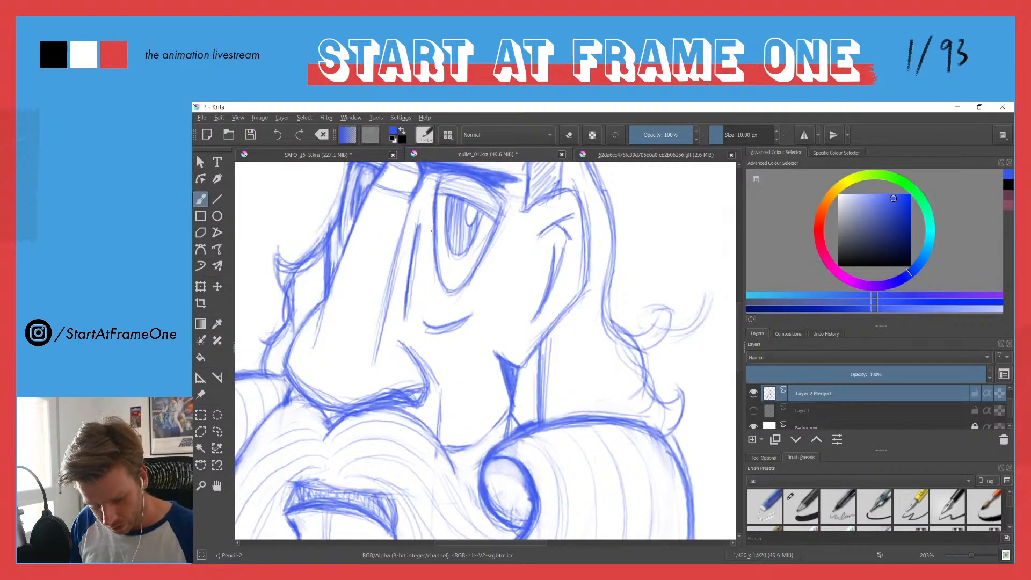
pyautogui.moveTo(490, 236)
pyautogui.mouseDown()
pyautogui.moveTo(474, 274)
pyautogui.moveTo(496, 221)
pyautogui.moveTo(455, 298)
pyautogui.mouseUp()
pyautogui.moveTo(432, 239)
pyautogui.mouseDown()
pyautogui.moveTo(440, 287)
pyautogui.moveTo(457, 294)
pyautogui.mouseUp()
pyautogui.moveTo(492, 232); pyautogui.dragTo(459, 286)
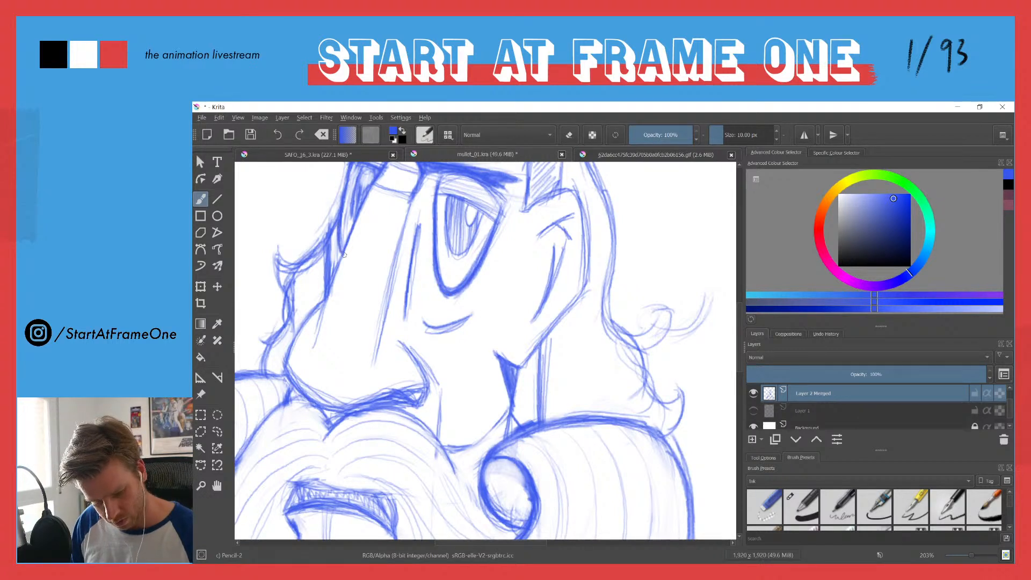
# Step: Darken the pupil of the near eye and reinforce the line of its upper lid
pyautogui.scroll(-3, 342, 216)
pyautogui.scroll(-3, 378, 246)
pyautogui.scroll(3, 372, 274)
pyautogui.moveTo(402, 250); pyautogui.dragTo(398, 268)
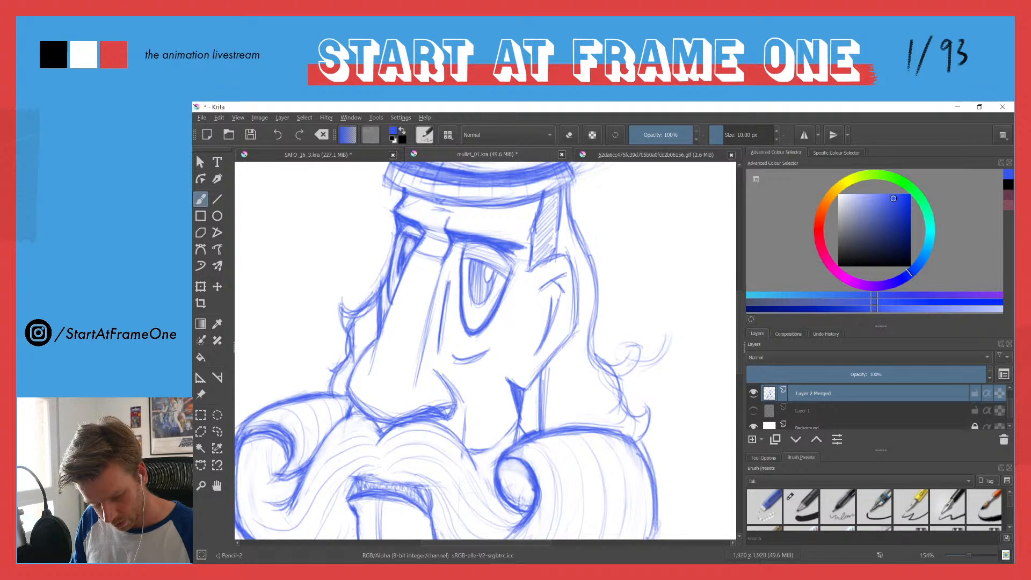
pyautogui.moveTo(472, 262)
pyautogui.mouseDown()
pyautogui.moveTo(473, 289)
pyautogui.moveTo(477, 270)
pyautogui.moveTo(485, 286)
pyautogui.moveTo(495, 273)
pyautogui.moveTo(471, 294)
pyautogui.mouseUp()
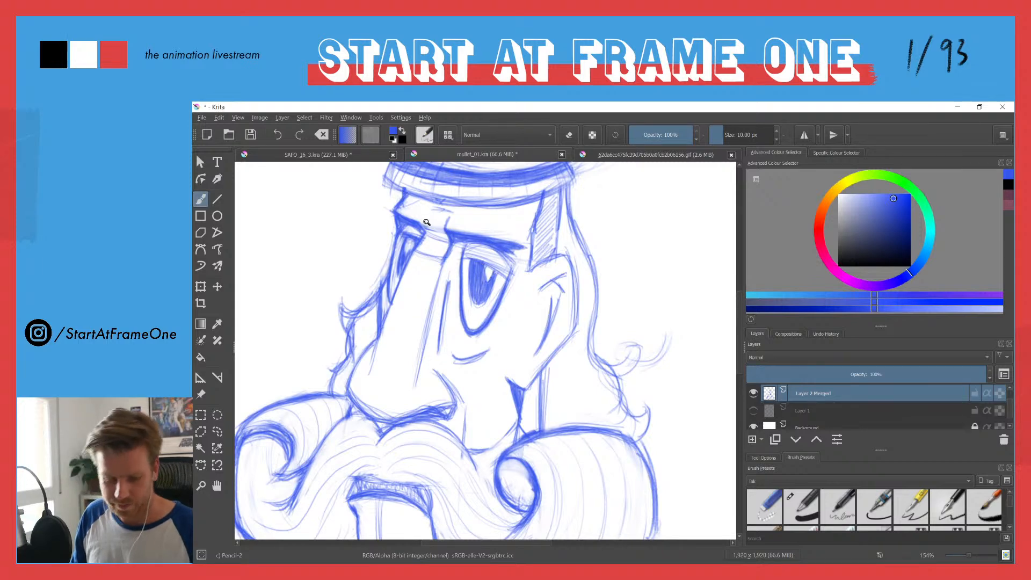
pyautogui.moveTo(428, 218); pyautogui.dragTo(430, 224)
pyautogui.moveTo(461, 258); pyautogui.dragTo(503, 277)
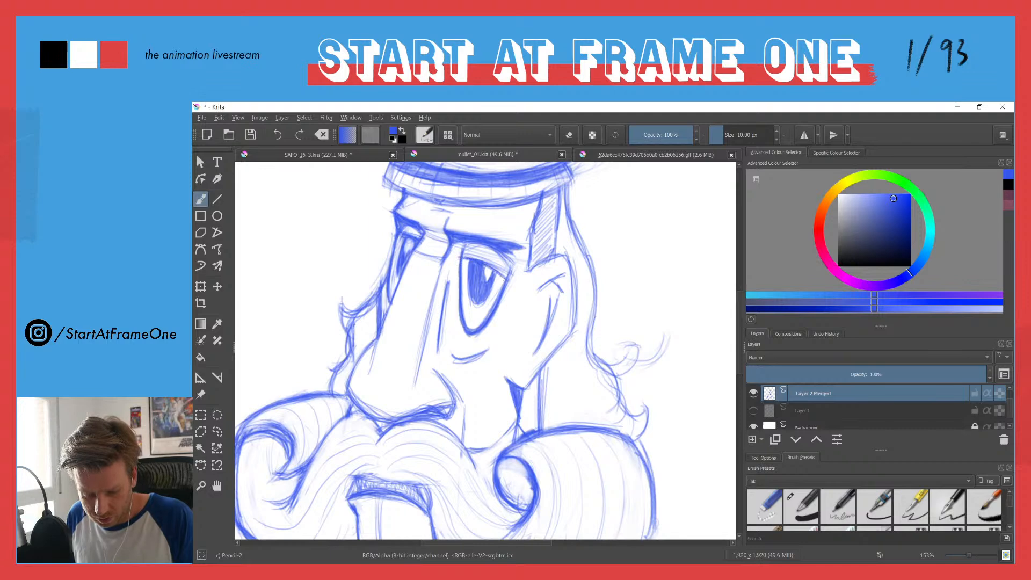
# Step: Examine the whole figure and the face at different magnifications to judge the overall balance of the drawing
pyautogui.moveTo(385, 236); pyautogui.dragTo(450, 334)
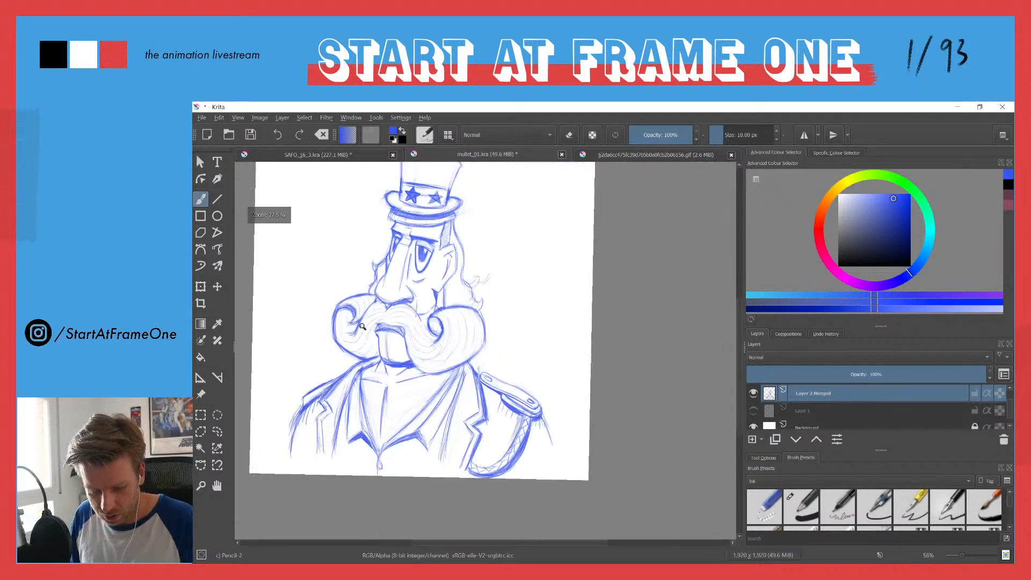
pyautogui.moveTo(387, 336); pyautogui.dragTo(490, 376)
pyautogui.moveTo(477, 338)
pyautogui.mouseDown()
pyautogui.moveTo(507, 287)
pyautogui.moveTo(502, 331)
pyautogui.mouseUp()
pyautogui.moveTo(513, 295); pyautogui.dragTo(501, 350)
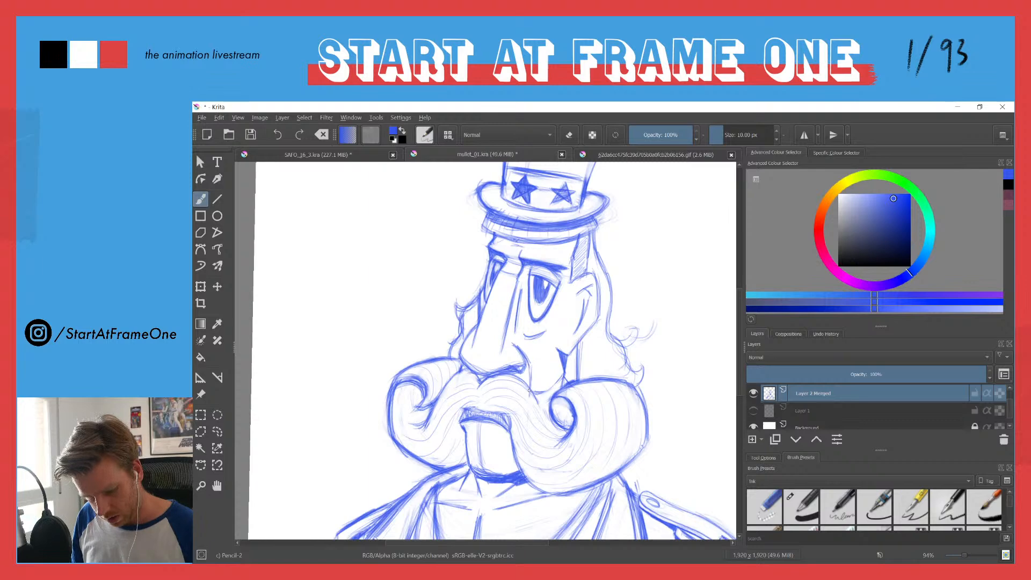
pyautogui.moveTo(511, 289); pyautogui.dragTo(382, 281)
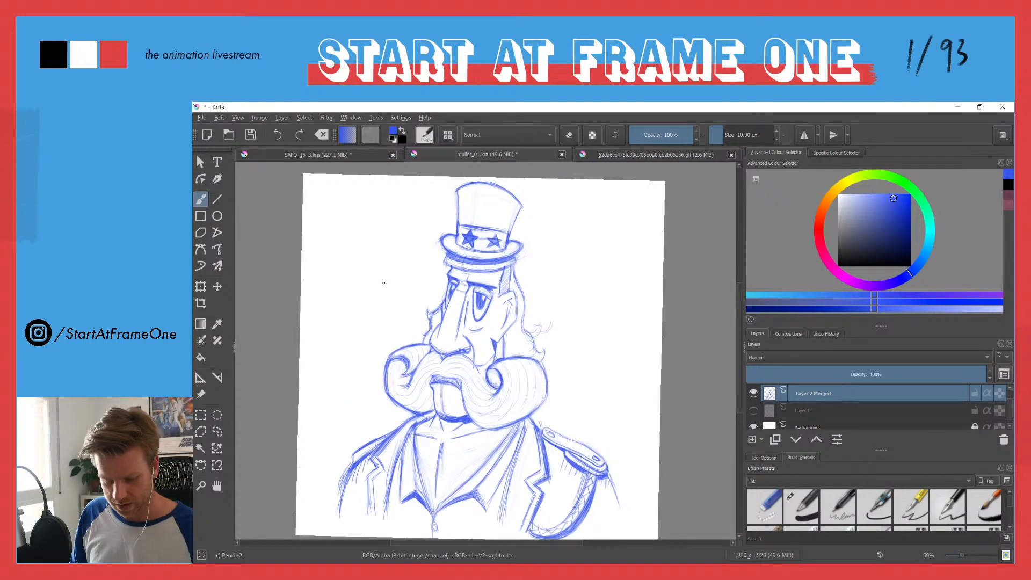
pyautogui.moveTo(505, 268); pyautogui.dragTo(520, 221)
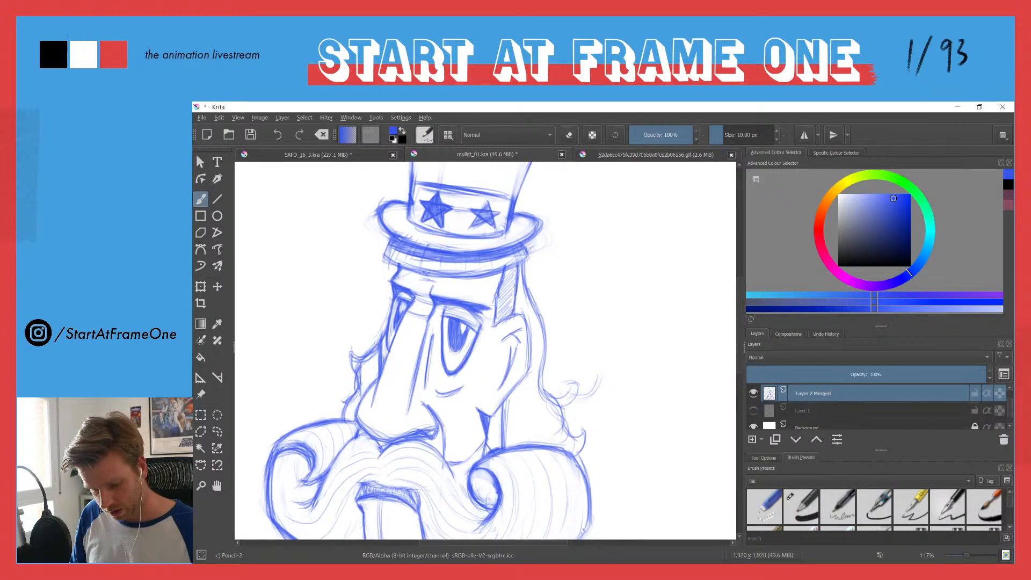
pyautogui.moveTo(495, 326)
pyautogui.mouseDown()
pyautogui.moveTo(520, 316)
pyautogui.moveTo(526, 372)
pyautogui.moveTo(498, 411)
pyautogui.mouseUp()
pyautogui.moveTo(530, 370); pyautogui.dragTo(524, 322)
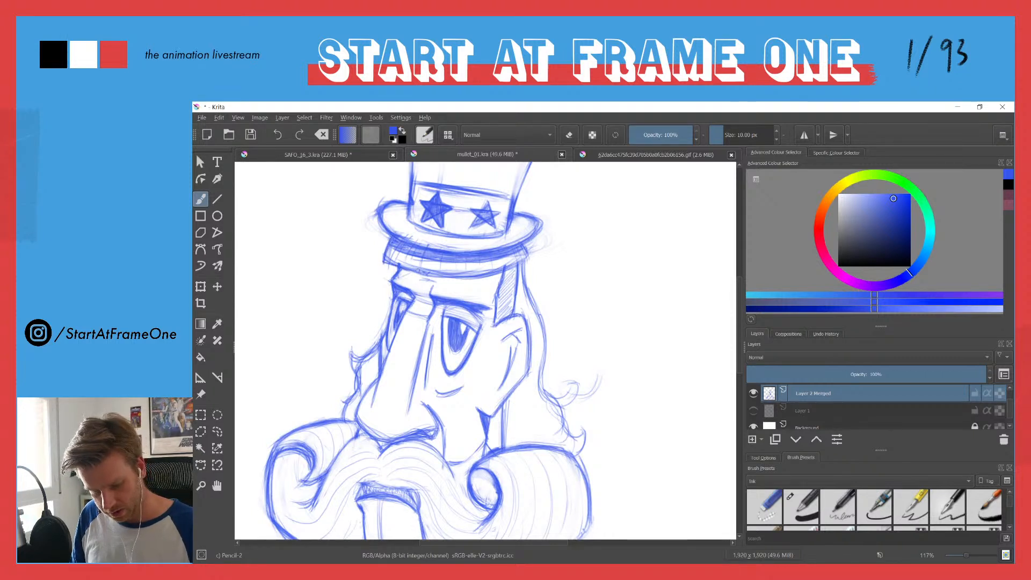
# Step: Erase the smooth lower edge of the fringe under the hat brim and redraw it as a notched hairline
pyautogui.press('e')
pyautogui.moveTo(385, 260)
pyautogui.mouseDown()
pyautogui.moveTo(500, 271)
pyautogui.moveTo(429, 274)
pyautogui.moveTo(474, 277)
pyautogui.mouseUp()
pyautogui.press('e')
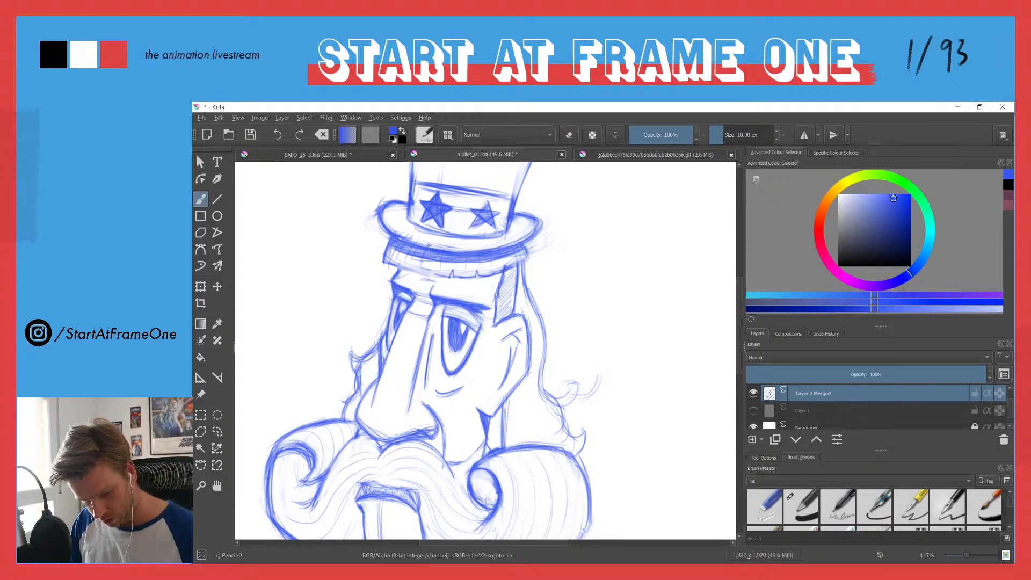
pyautogui.moveTo(436, 275); pyautogui.dragTo(405, 260)
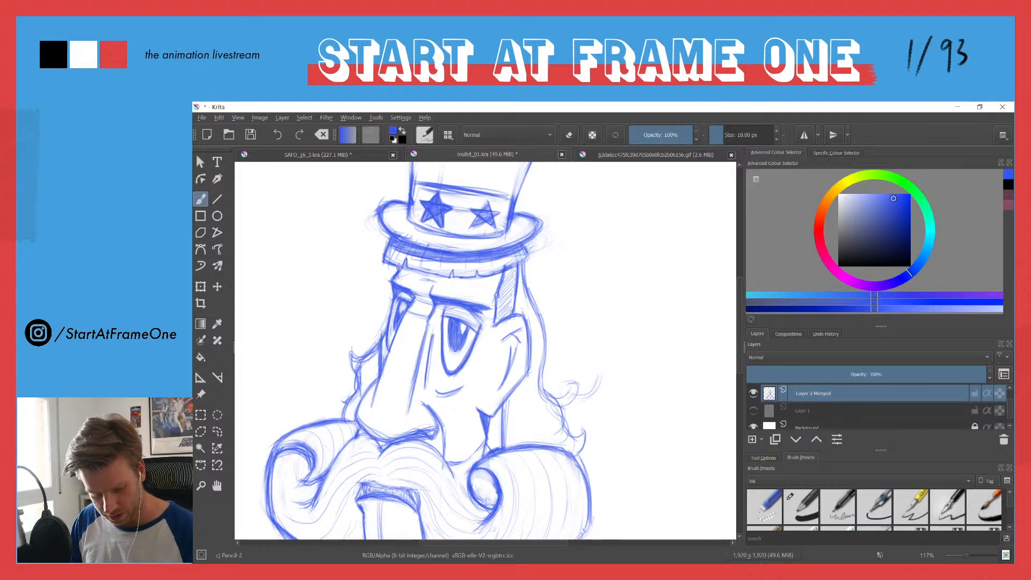
pyautogui.moveTo(513, 256); pyautogui.dragTo(528, 257)
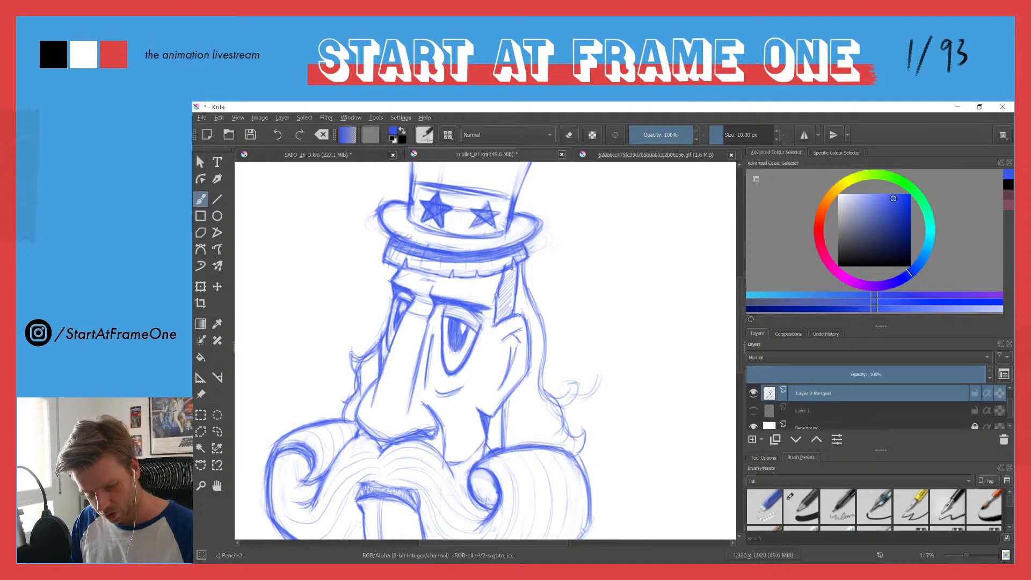
pyautogui.press('e')
pyautogui.moveTo(506, 266); pyautogui.dragTo(497, 268)
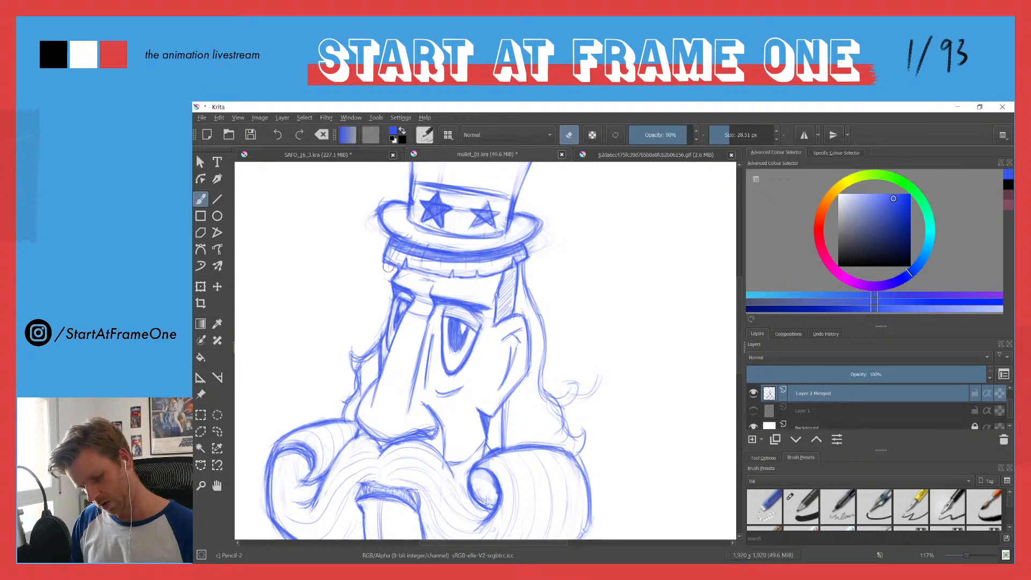
pyautogui.press('e')
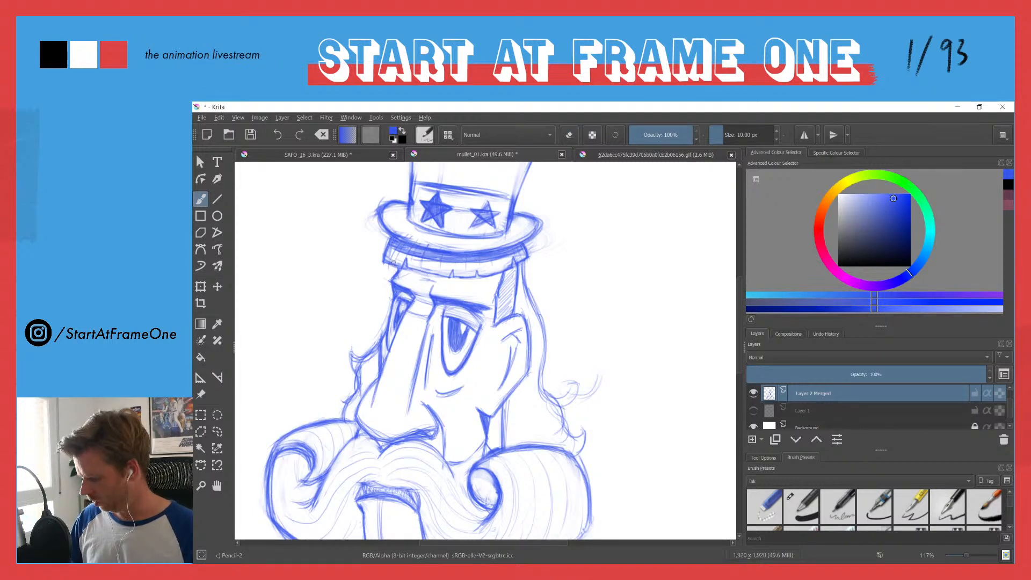
# Step: Redraw the mullet behind the near ear with a firmer outline, a rounded curl and a pointed lower lock
pyautogui.moveTo(422, 221); pyautogui.dragTo(358, 318)
pyautogui.moveTo(465, 262); pyautogui.dragTo(466, 180)
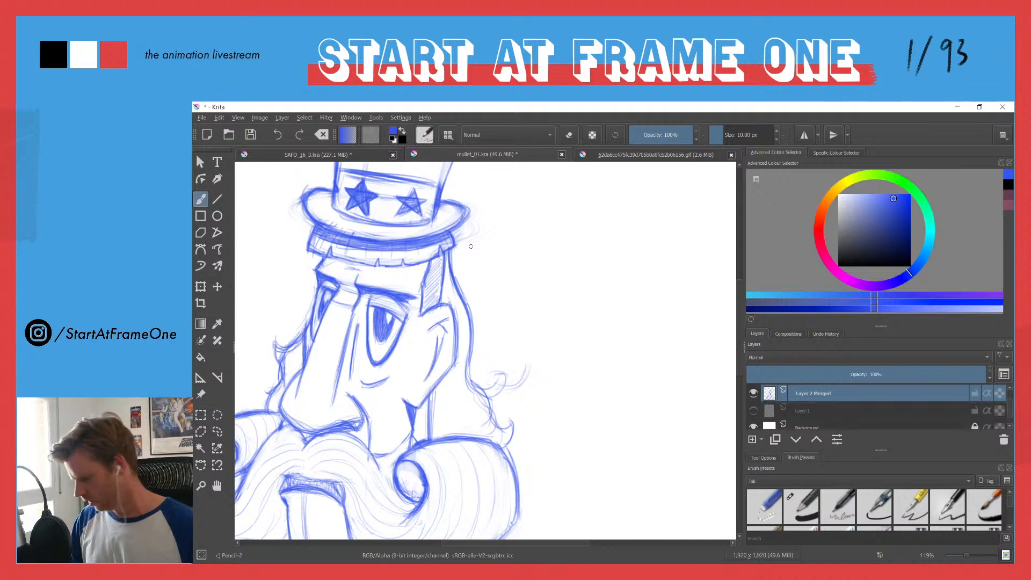
pyautogui.press('e')
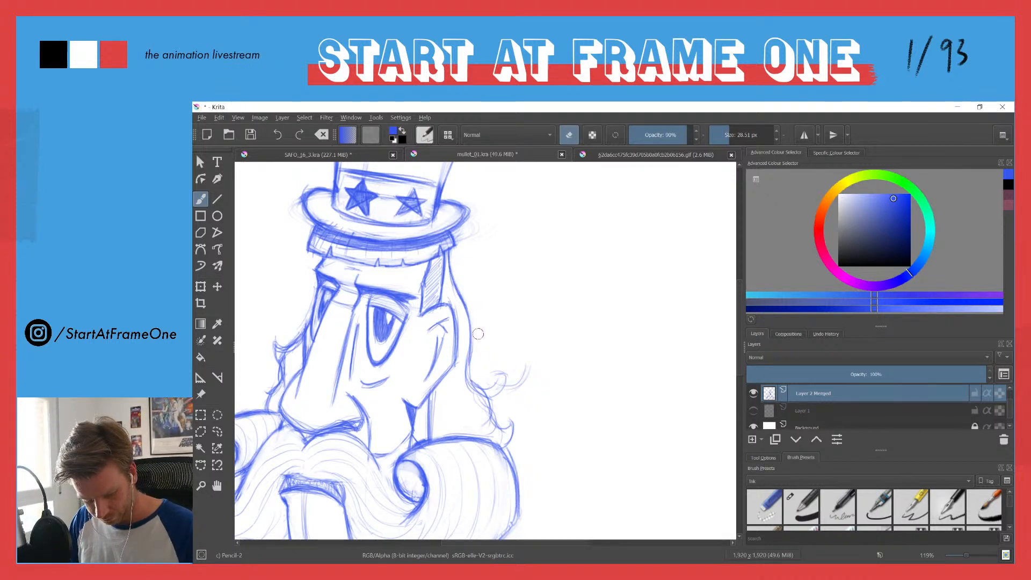
pyautogui.press('e')
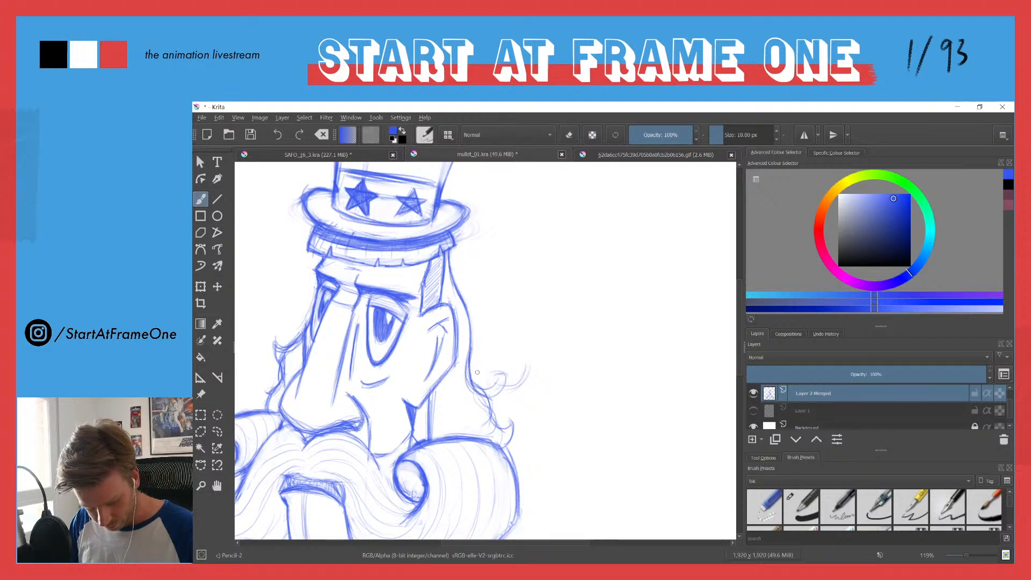
pyautogui.moveTo(505, 374)
pyautogui.mouseDown()
pyautogui.moveTo(492, 397)
pyautogui.moveTo(482, 387)
pyautogui.moveTo(522, 374)
pyautogui.moveTo(504, 386)
pyautogui.mouseUp()
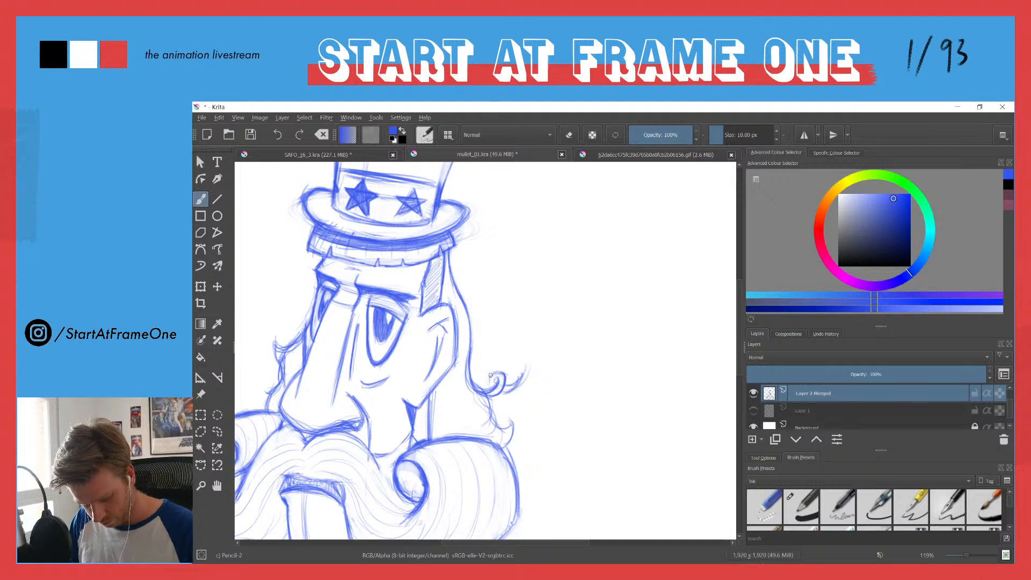
pyautogui.moveTo(488, 397)
pyautogui.mouseDown()
pyautogui.moveTo(513, 417)
pyautogui.moveTo(500, 436)
pyautogui.mouseUp()
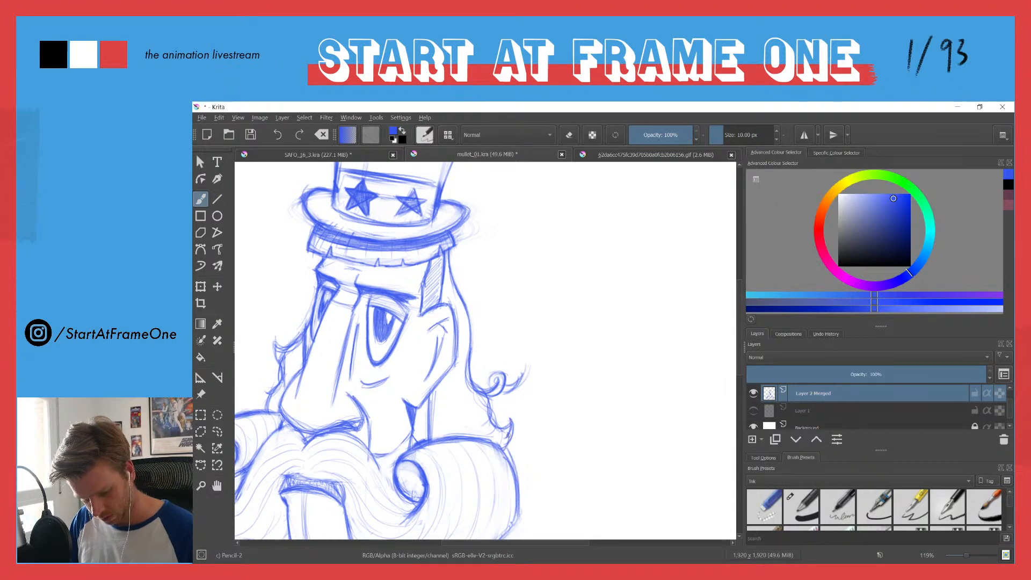
# Step: Darken the wavy hair outline behind the far cheek down to the moustache
pyautogui.moveTo(339, 379); pyautogui.dragTo(499, 351)
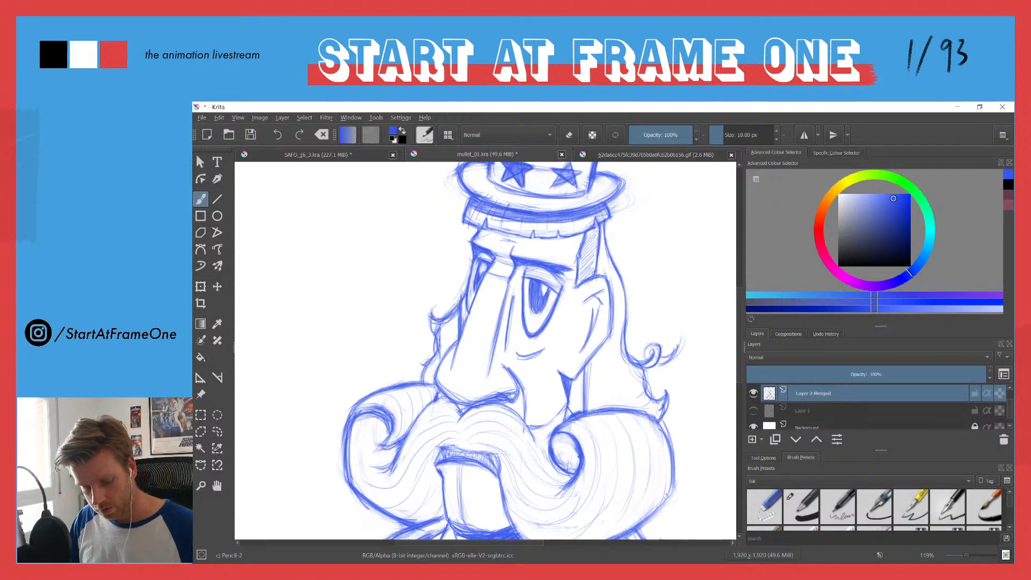
pyautogui.moveTo(437, 351); pyautogui.dragTo(424, 368)
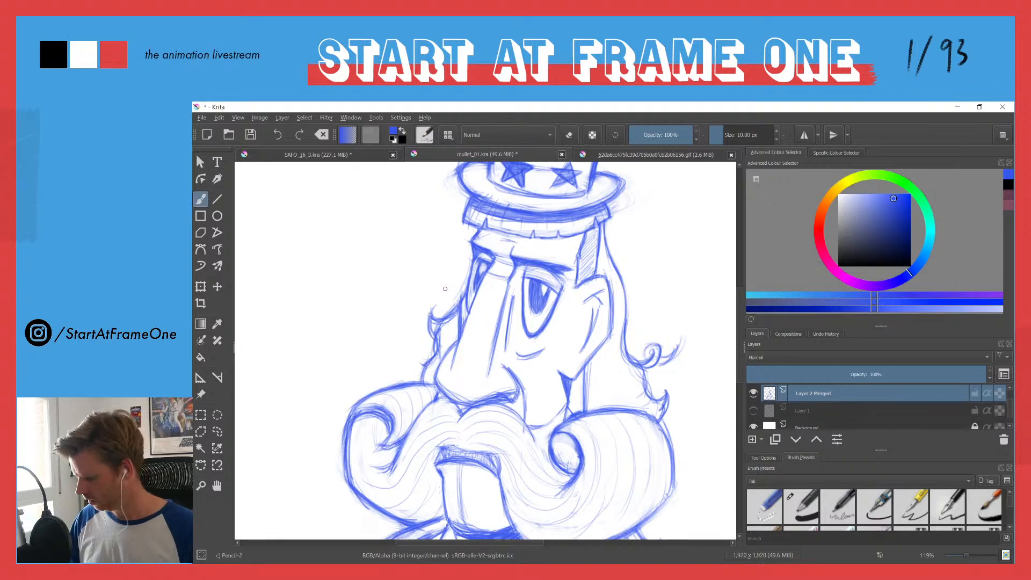
pyautogui.moveTo(438, 272); pyautogui.dragTo(431, 345)
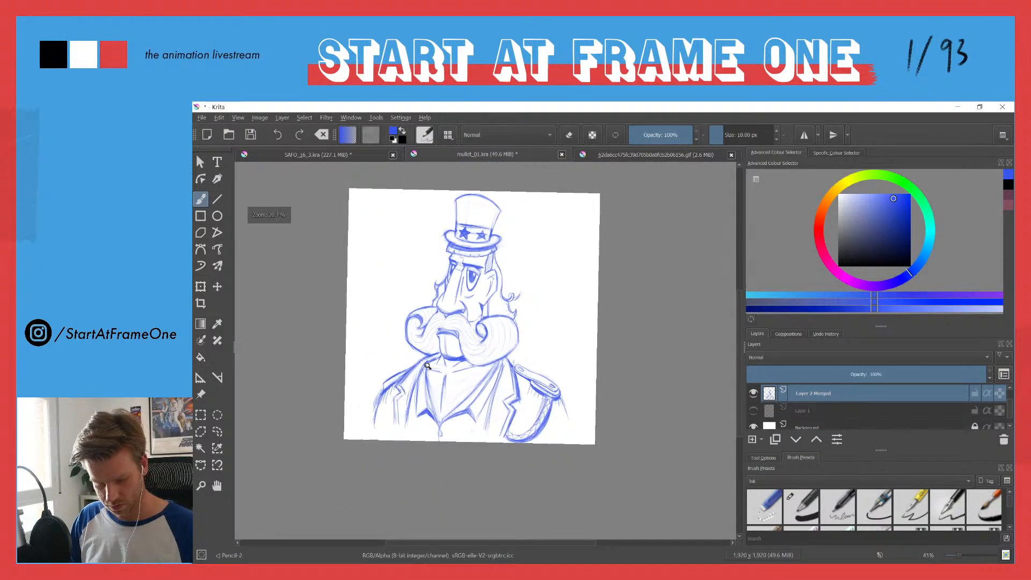
# Step: Clean up the rough sketch lines on the outer edge of the far shoulder with the eraser
pyautogui.moveTo(428, 365); pyautogui.dragTo(437, 306)
pyautogui.moveTo(531, 336); pyautogui.dragTo(532, 360)
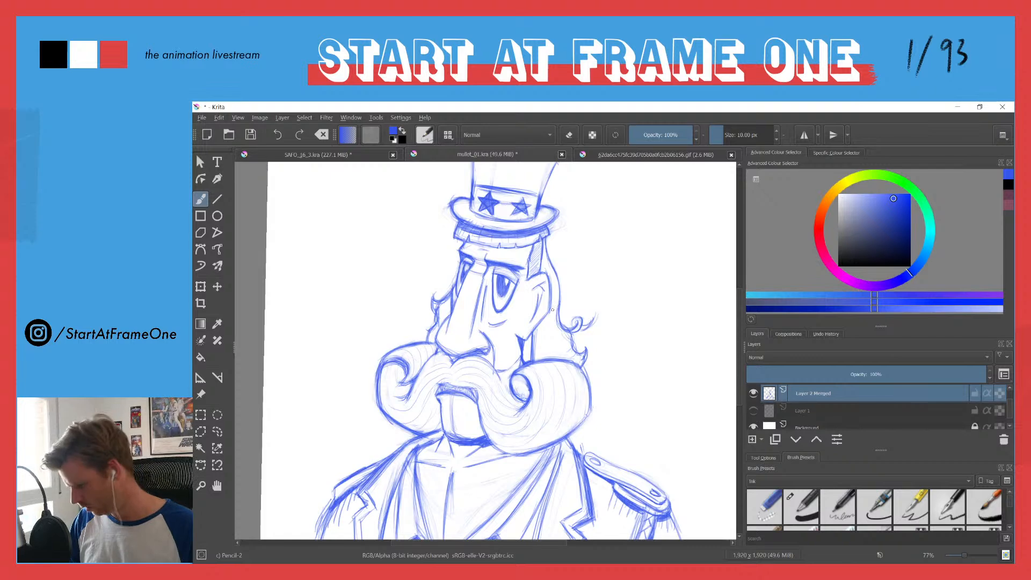
pyautogui.press('e')
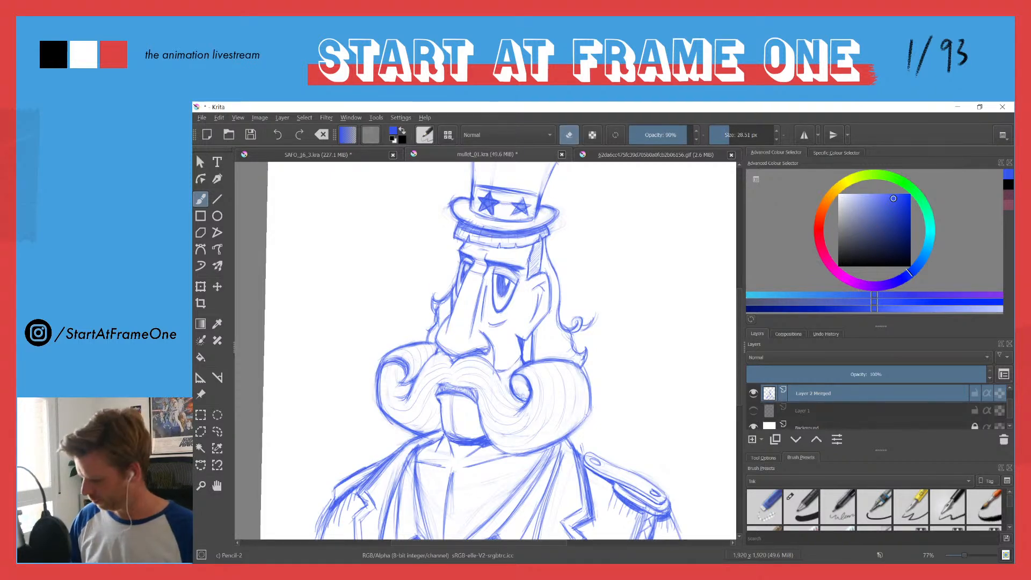
pyautogui.moveTo(416, 278); pyautogui.dragTo(405, 305)
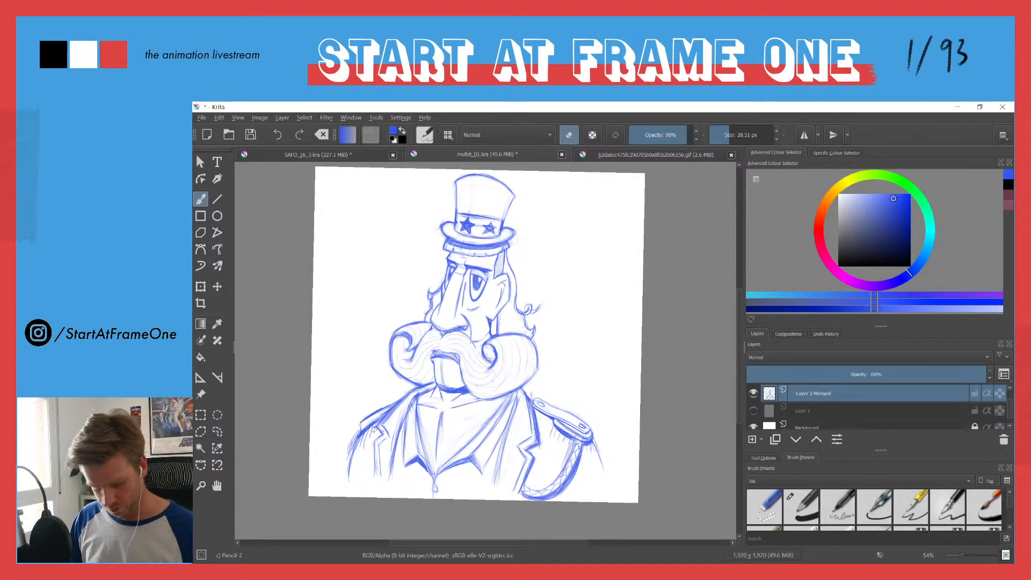
pyautogui.press('e')
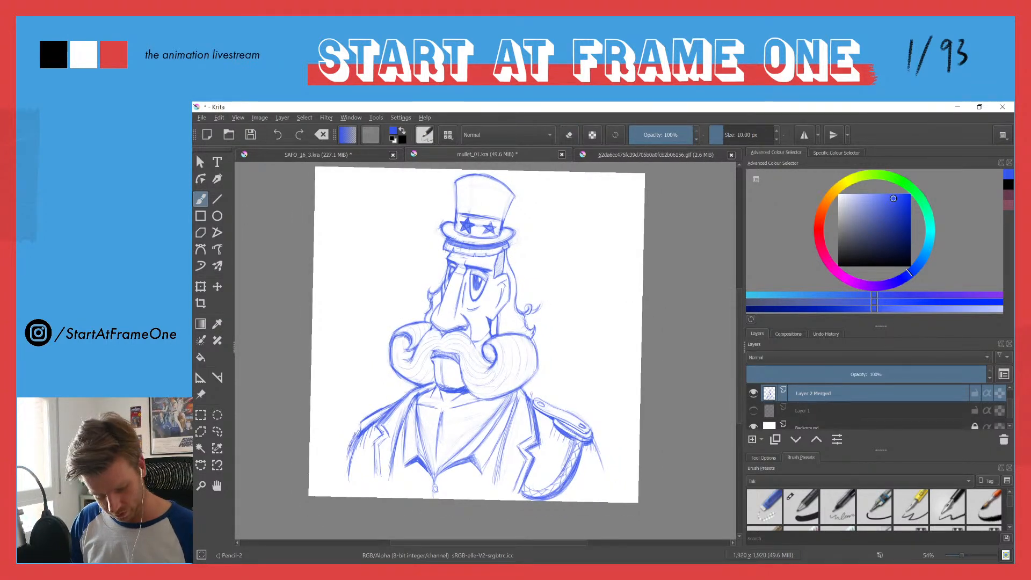
pyautogui.press('e')
pyautogui.moveTo(353, 435)
pyautogui.mouseDown()
pyautogui.moveTo(350, 451)
pyautogui.moveTo(373, 435)
pyautogui.moveTo(360, 448)
pyautogui.mouseUp()
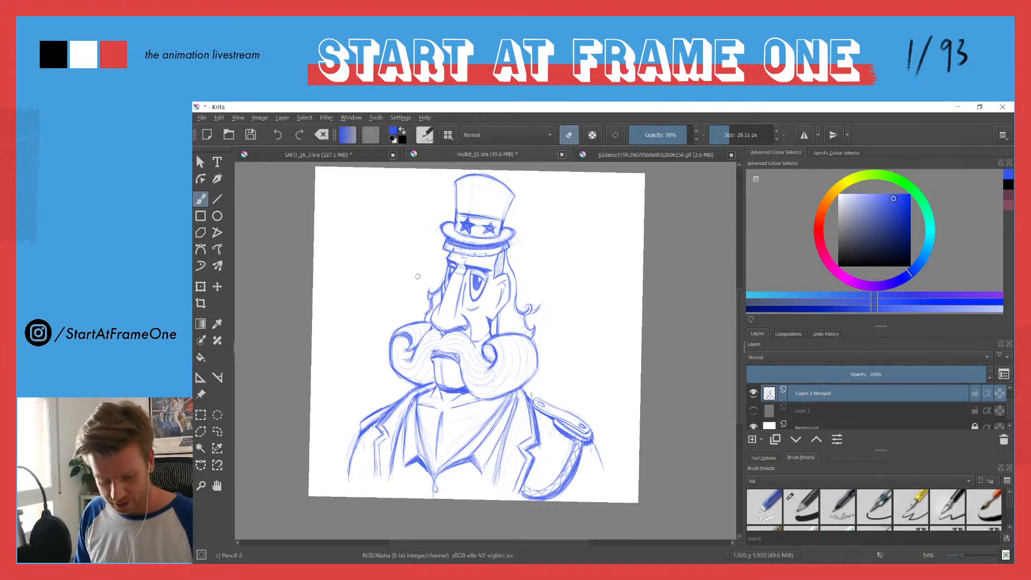
# Step: Lighten the hair on the far side of the face with the eraser and redraw its outline more cleanly
pyautogui.moveTo(439, 260); pyautogui.dragTo(429, 300)
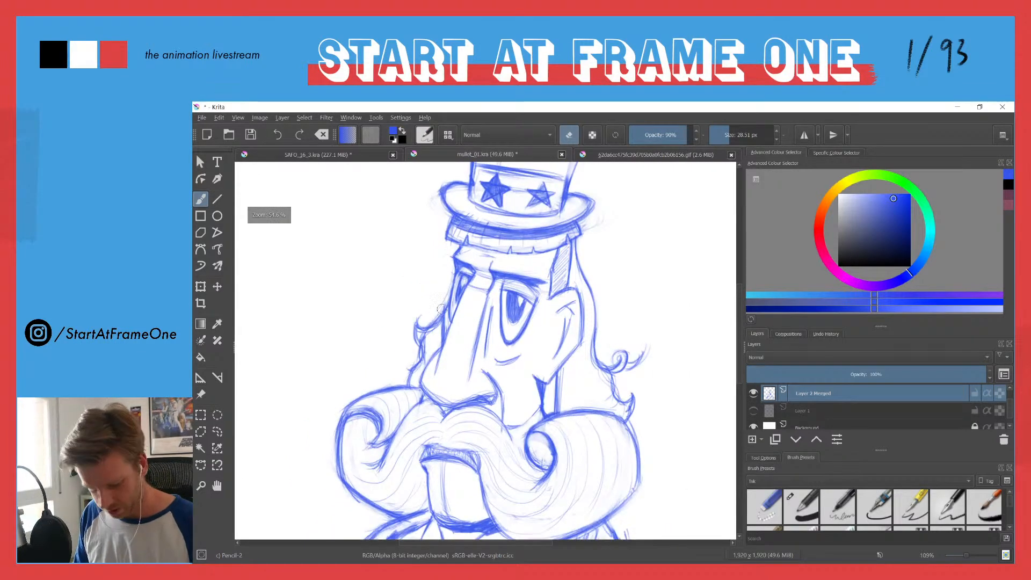
pyautogui.press('e')
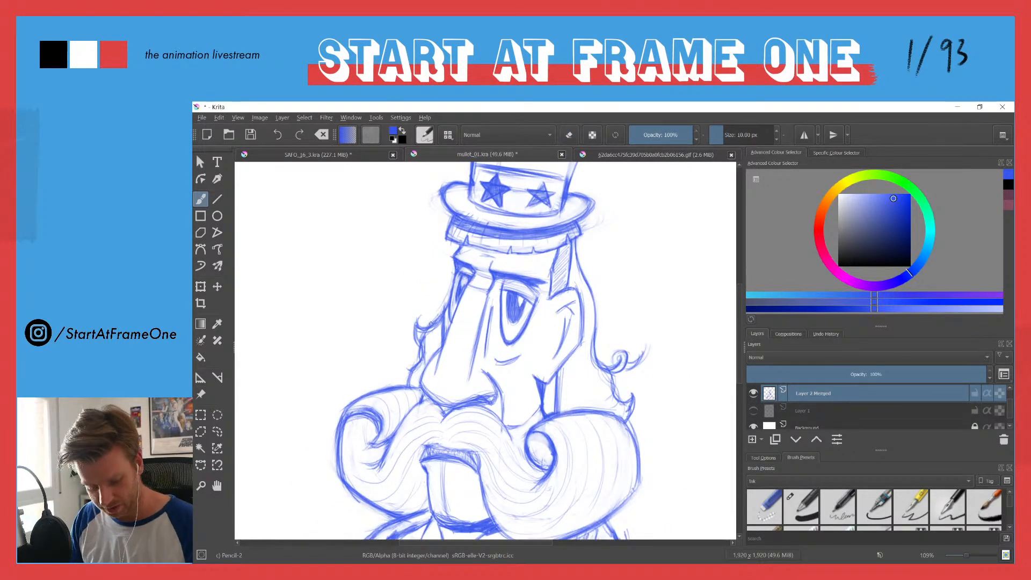
pyautogui.press('e')
pyautogui.moveTo(421, 322); pyautogui.dragTo(416, 361)
pyautogui.press('e')
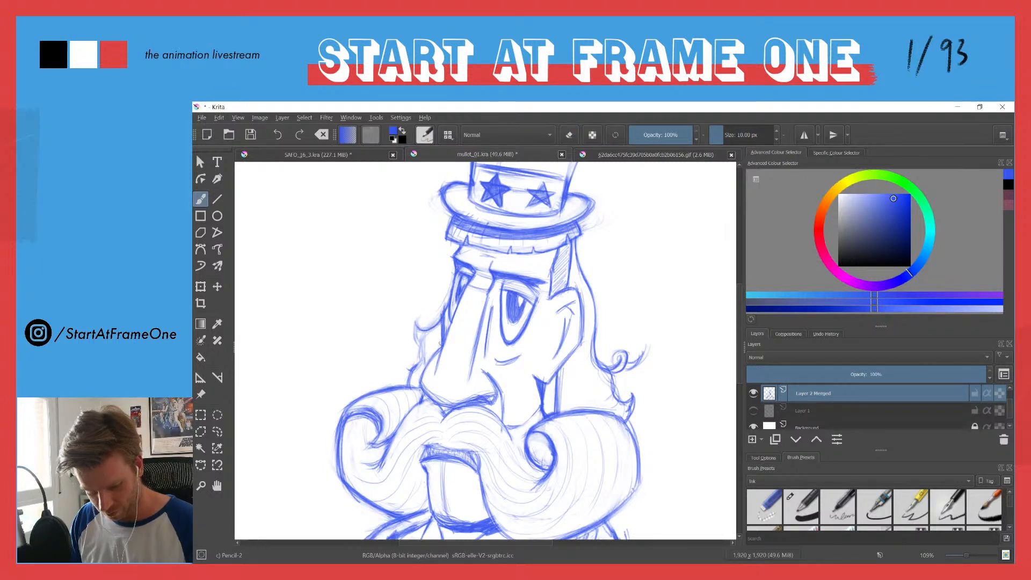
pyautogui.press('e')
pyautogui.moveTo(444, 316)
pyautogui.mouseDown()
pyautogui.moveTo(445, 327)
pyautogui.moveTo(439, 318)
pyautogui.mouseUp()
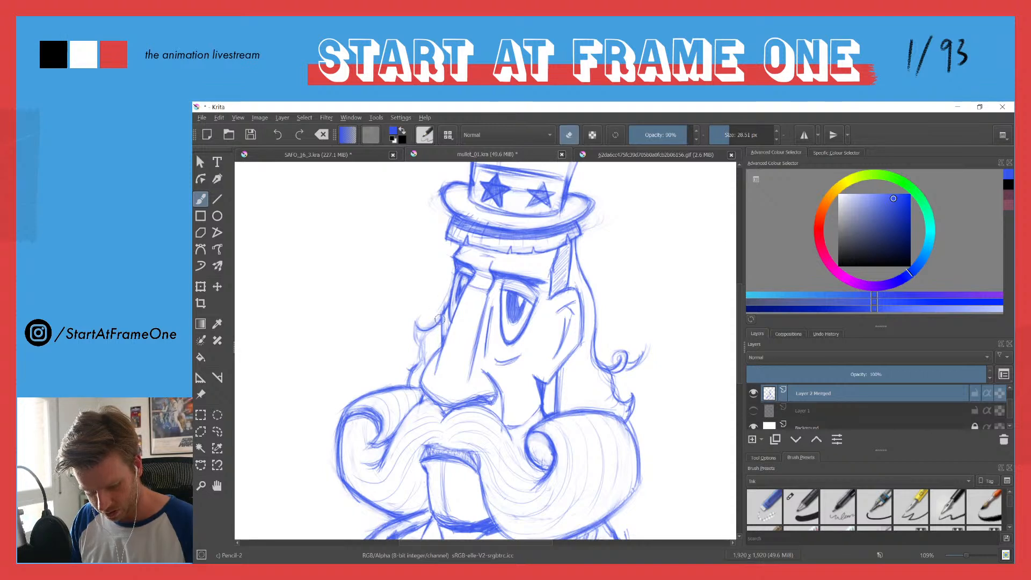
pyautogui.press('e')
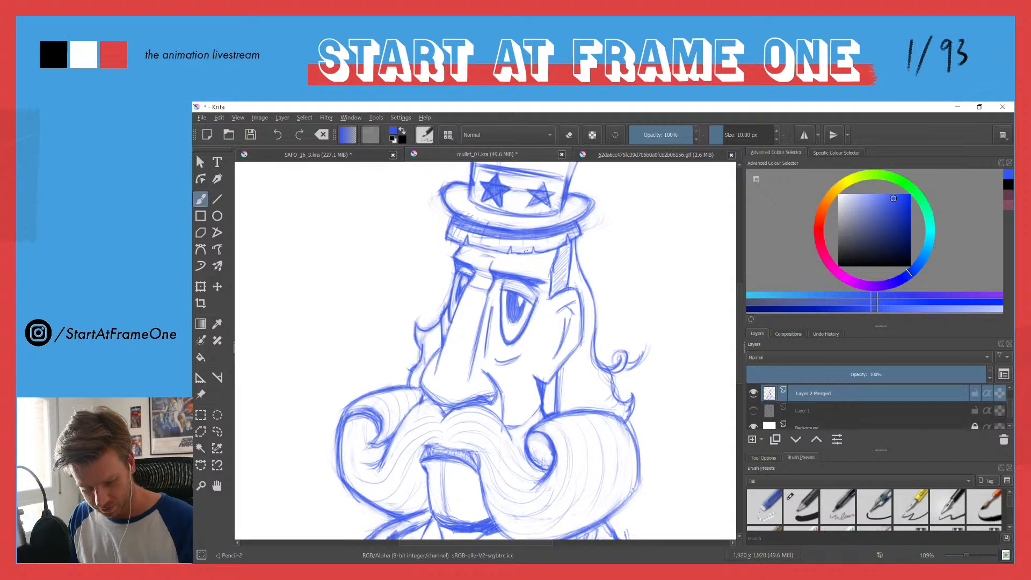
# Step: Erase stray lines around the near end of the hat brim and reinforce the crown's edge above it
pyautogui.press('e')
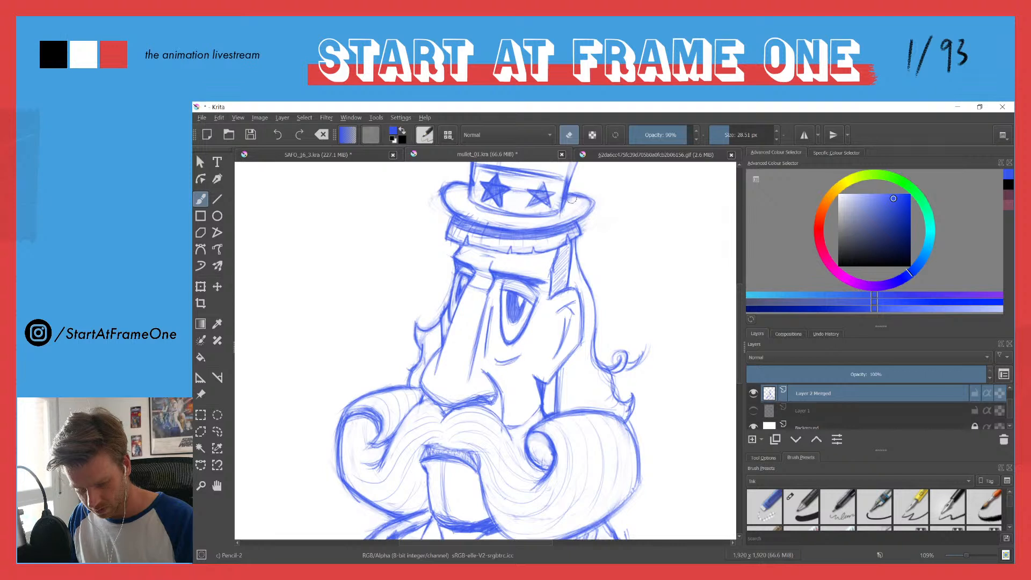
pyautogui.press('e')
pyautogui.moveTo(449, 192)
pyautogui.mouseDown()
pyautogui.moveTo(461, 224)
pyautogui.moveTo(448, 236)
pyautogui.moveTo(535, 259)
pyautogui.mouseUp()
pyautogui.press('e')
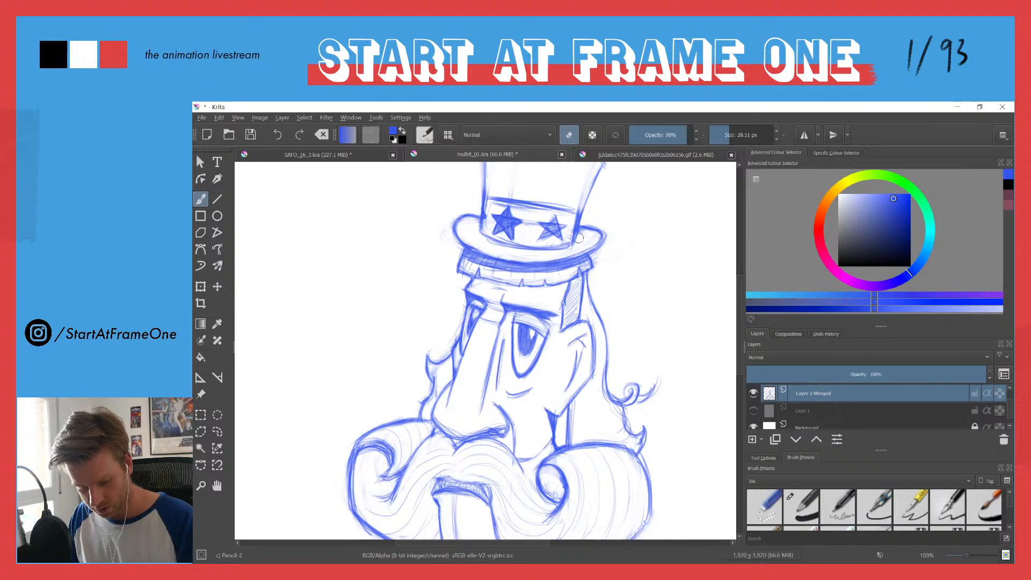
pyautogui.press('e')
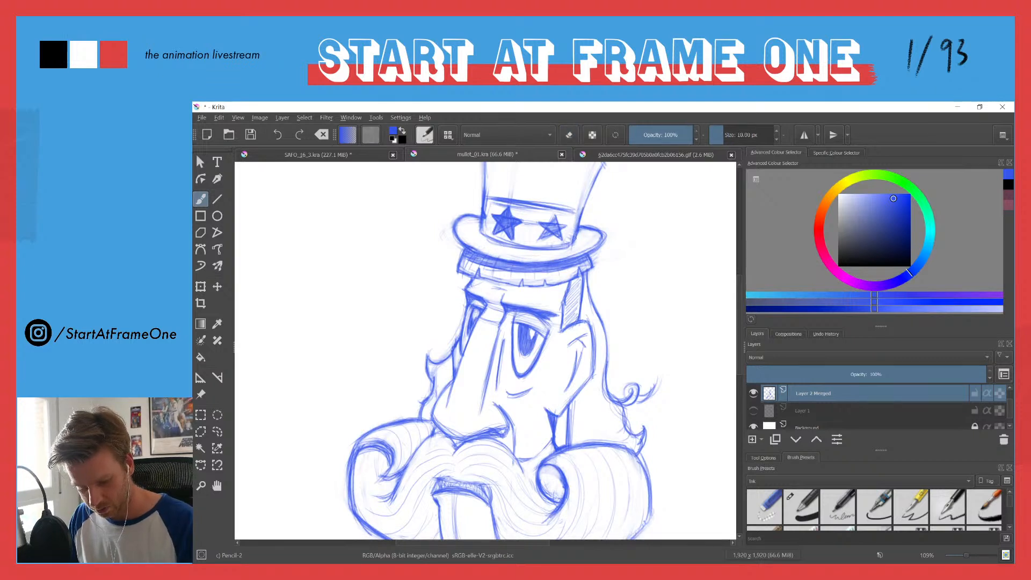
pyautogui.moveTo(594, 183); pyautogui.dragTo(581, 215)
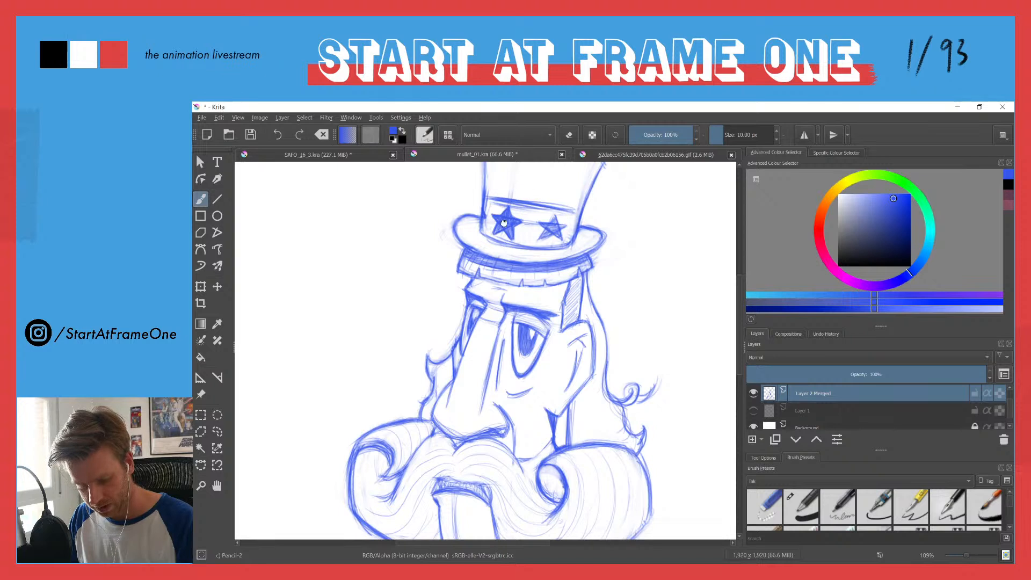
# Step: Erase the stray sketch lines along the far side and top edge of the hat's crown
pyautogui.moveTo(505, 201); pyautogui.dragTo(502, 251)
pyautogui.moveTo(479, 187)
pyautogui.mouseDown()
pyautogui.moveTo(479, 244)
pyautogui.moveTo(479, 234)
pyautogui.mouseUp()
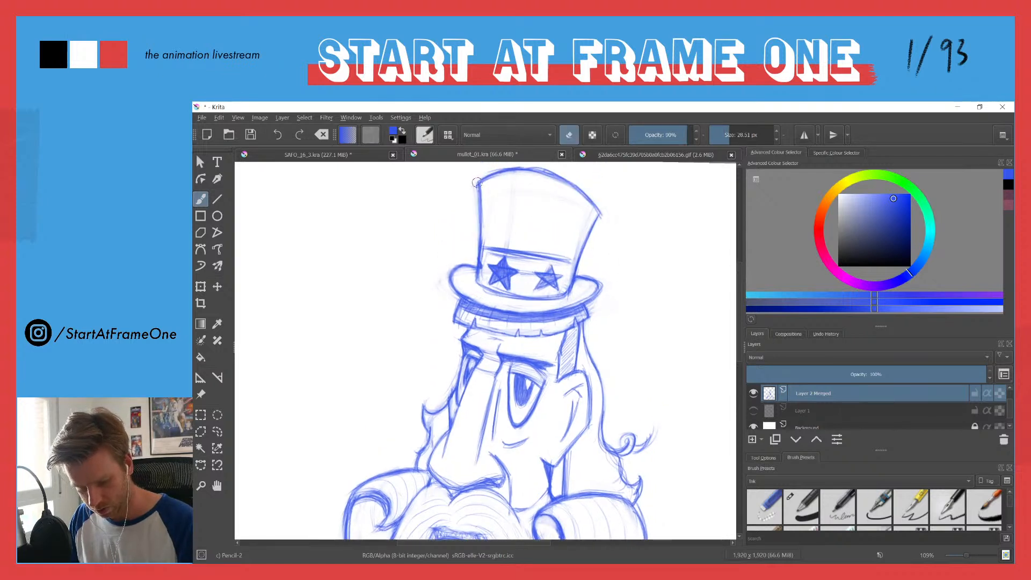
pyautogui.moveTo(490, 173)
pyautogui.mouseDown()
pyautogui.moveTo(537, 168)
pyautogui.moveTo(584, 192)
pyautogui.mouseUp()
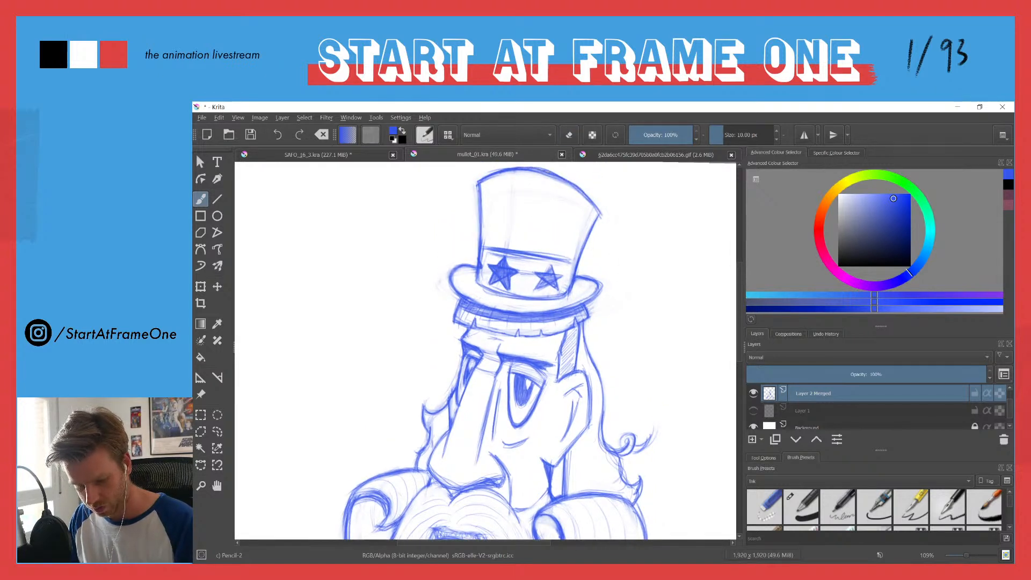
# Step: Lighten the upper edge of the hat band with the eraser and redraw it as a cleaner curved line
pyautogui.press('e')
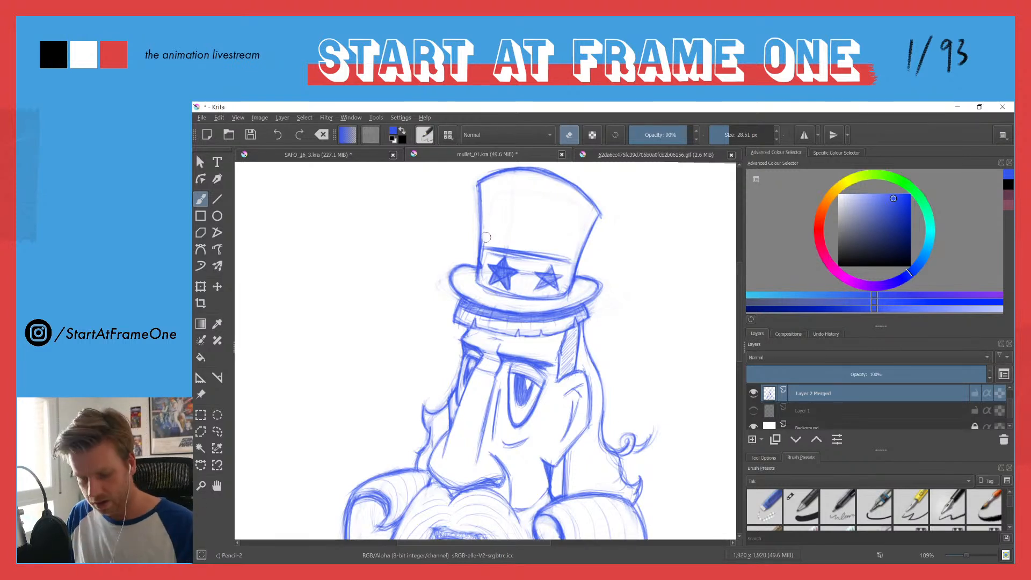
pyautogui.press('e')
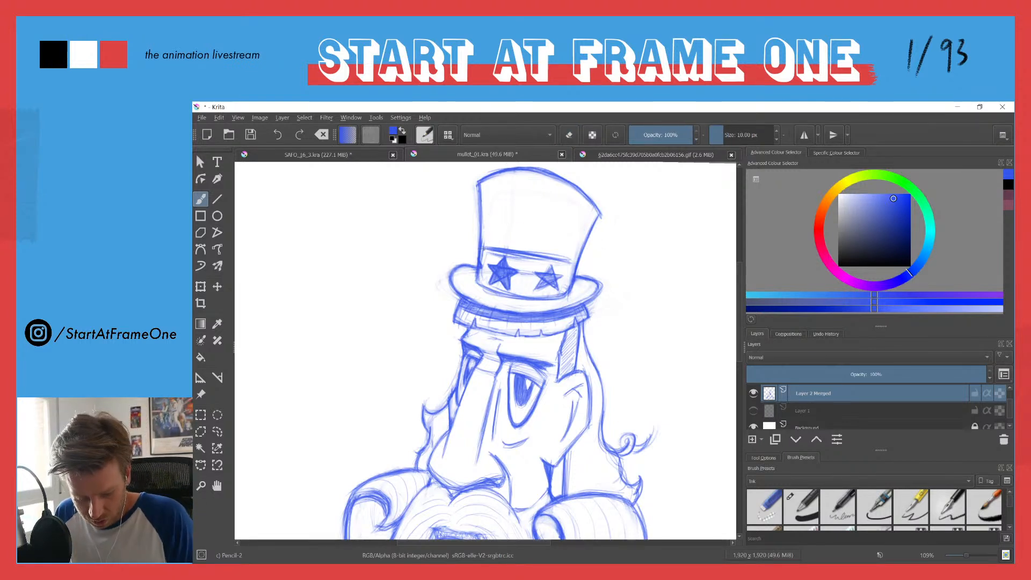
pyautogui.press('e')
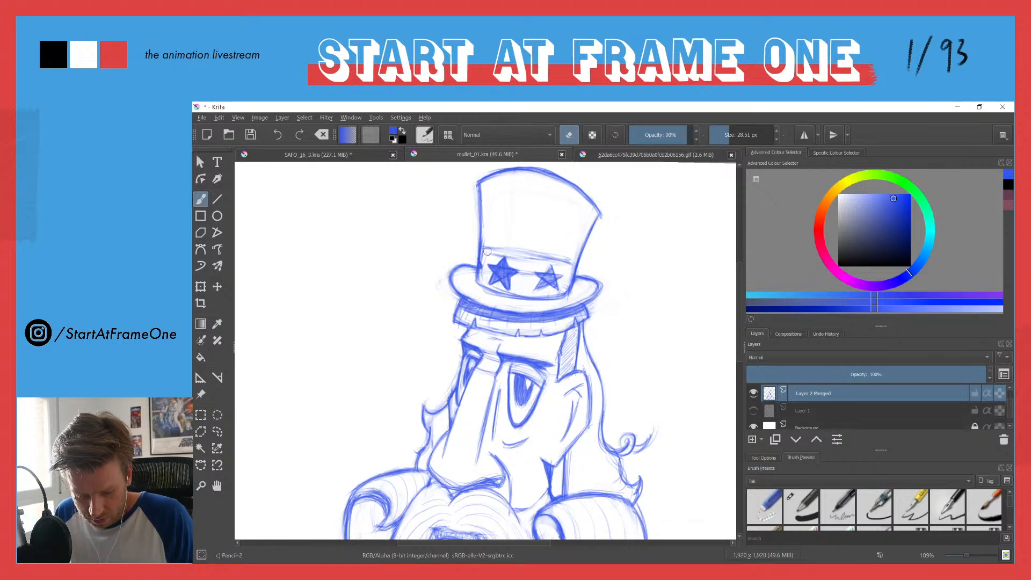
pyautogui.press('e')
pyautogui.moveTo(485, 248)
pyautogui.mouseDown()
pyautogui.moveTo(574, 265)
pyautogui.moveTo(561, 258)
pyautogui.mouseUp()
pyautogui.press('e')
pyautogui.moveTo(496, 252); pyautogui.dragTo(572, 262)
pyautogui.press('e')
pyautogui.moveTo(485, 248)
pyautogui.mouseDown()
pyautogui.moveTo(563, 262)
pyautogui.moveTo(477, 244)
pyautogui.moveTo(563, 260)
pyautogui.mouseUp()
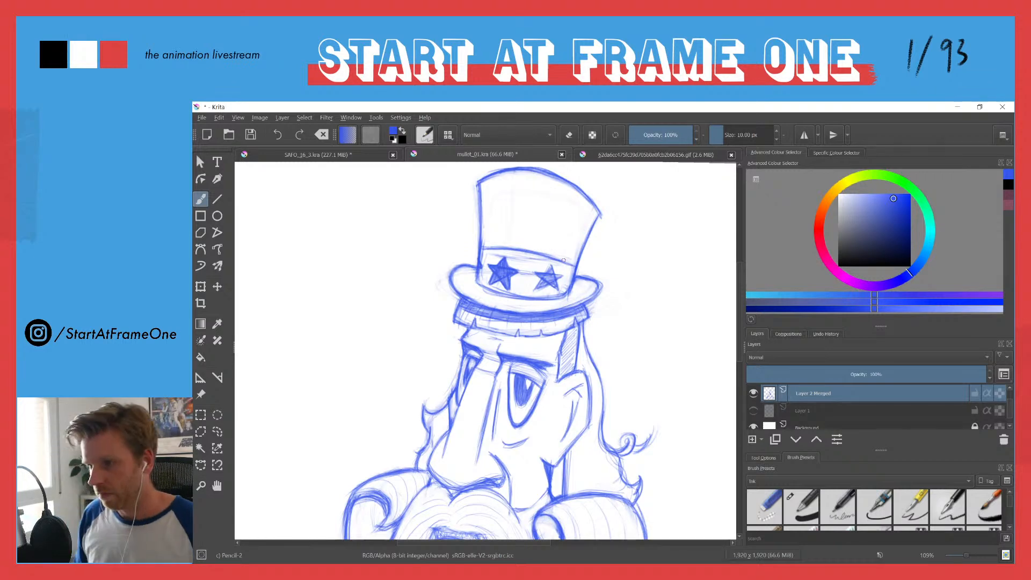
# Step: Lighten the far star on the hat band with the eraser and redraw its outline with crisp points
pyautogui.moveTo(464, 291); pyautogui.dragTo(482, 218)
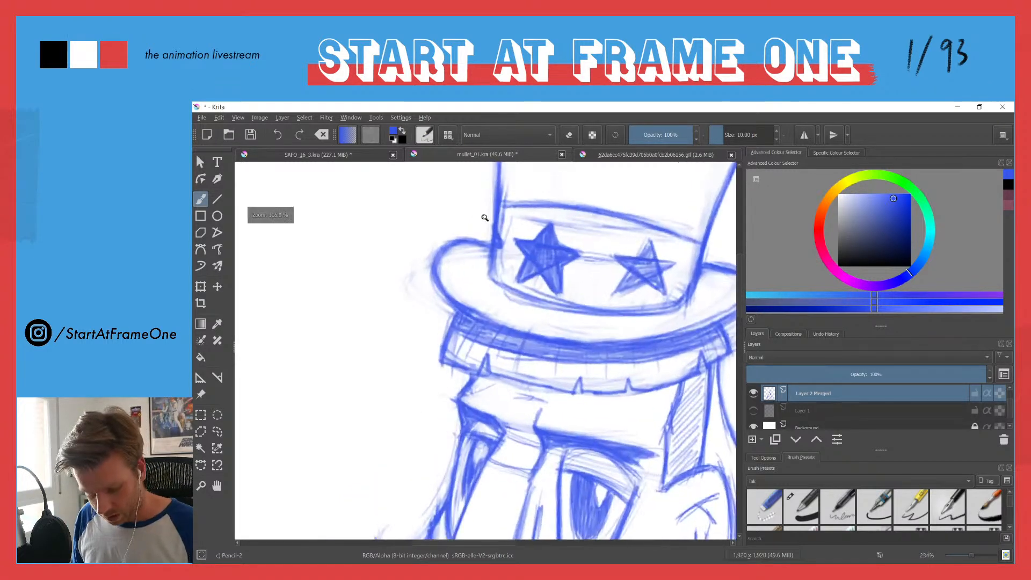
pyautogui.press('e')
pyautogui.moveTo(564, 246)
pyautogui.mouseDown()
pyautogui.moveTo(566, 277)
pyautogui.moveTo(556, 287)
pyautogui.moveTo(557, 241)
pyautogui.moveTo(518, 276)
pyautogui.moveTo(520, 231)
pyautogui.moveTo(521, 279)
pyautogui.moveTo(574, 267)
pyautogui.mouseUp()
pyautogui.press('e')
pyautogui.moveTo(551, 219)
pyautogui.mouseDown()
pyautogui.moveTo(535, 242)
pyautogui.moveTo(540, 232)
pyautogui.moveTo(512, 241)
pyautogui.moveTo(526, 258)
pyautogui.moveTo(526, 301)
pyautogui.moveTo(524, 258)
pyautogui.moveTo(519, 283)
pyautogui.moveTo(540, 272)
pyautogui.moveTo(529, 277)
pyautogui.moveTo(546, 294)
pyautogui.moveTo(542, 277)
pyautogui.moveTo(561, 297)
pyautogui.mouseUp()
pyautogui.moveTo(565, 263)
pyautogui.mouseDown()
pyautogui.moveTo(560, 290)
pyautogui.moveTo(586, 219)
pyautogui.moveTo(550, 265)
pyautogui.moveTo(582, 256)
pyautogui.mouseUp()
pyautogui.moveTo(563, 264)
pyautogui.mouseDown()
pyautogui.moveTo(546, 241)
pyautogui.moveTo(583, 257)
pyautogui.mouseUp()
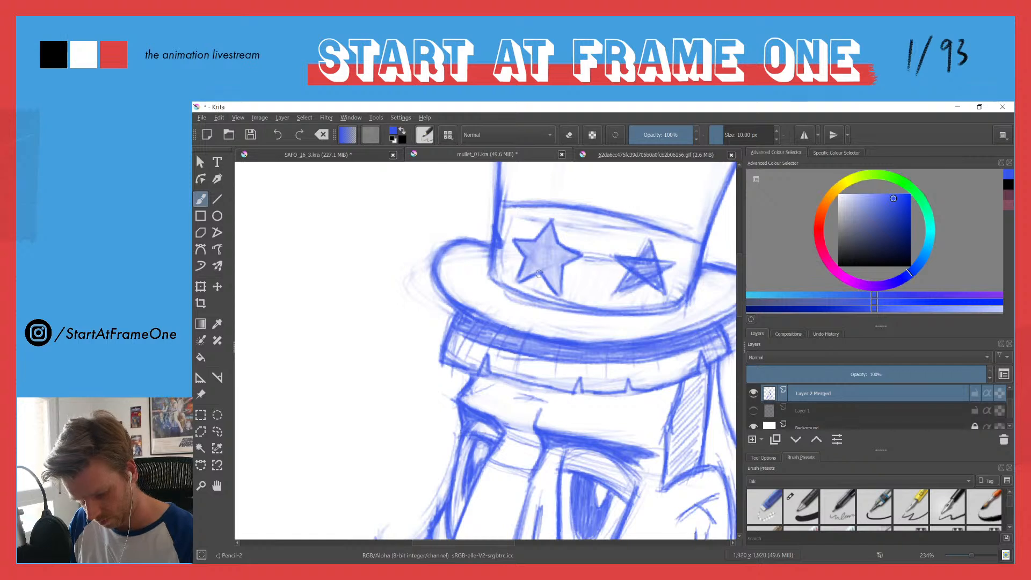
# Step: Lighten the near star on the hat band and redraw its five-pointed outline
pyautogui.press('e')
pyautogui.moveTo(671, 258)
pyautogui.mouseDown()
pyautogui.moveTo(656, 289)
pyautogui.moveTo(677, 257)
pyautogui.moveTo(629, 296)
pyautogui.moveTo(641, 244)
pyautogui.moveTo(601, 266)
pyautogui.moveTo(593, 248)
pyautogui.moveTo(636, 259)
pyautogui.moveTo(614, 302)
pyautogui.moveTo(625, 279)
pyautogui.moveTo(617, 291)
pyautogui.moveTo(631, 289)
pyautogui.moveTo(617, 295)
pyautogui.moveTo(653, 290)
pyautogui.moveTo(647, 283)
pyautogui.moveTo(665, 294)
pyautogui.moveTo(662, 272)
pyautogui.moveTo(643, 283)
pyautogui.moveTo(667, 293)
pyautogui.moveTo(662, 276)
pyautogui.moveTo(681, 264)
pyautogui.moveTo(652, 245)
pyautogui.moveTo(678, 263)
pyautogui.moveTo(651, 254)
pyautogui.moveTo(651, 239)
pyautogui.moveTo(618, 257)
pyautogui.mouseUp()
pyautogui.press('e')
pyautogui.moveTo(610, 254)
pyautogui.mouseDown()
pyautogui.moveTo(609, 289)
pyautogui.moveTo(623, 276)
pyautogui.moveTo(613, 298)
pyautogui.moveTo(653, 278)
pyautogui.mouseUp()
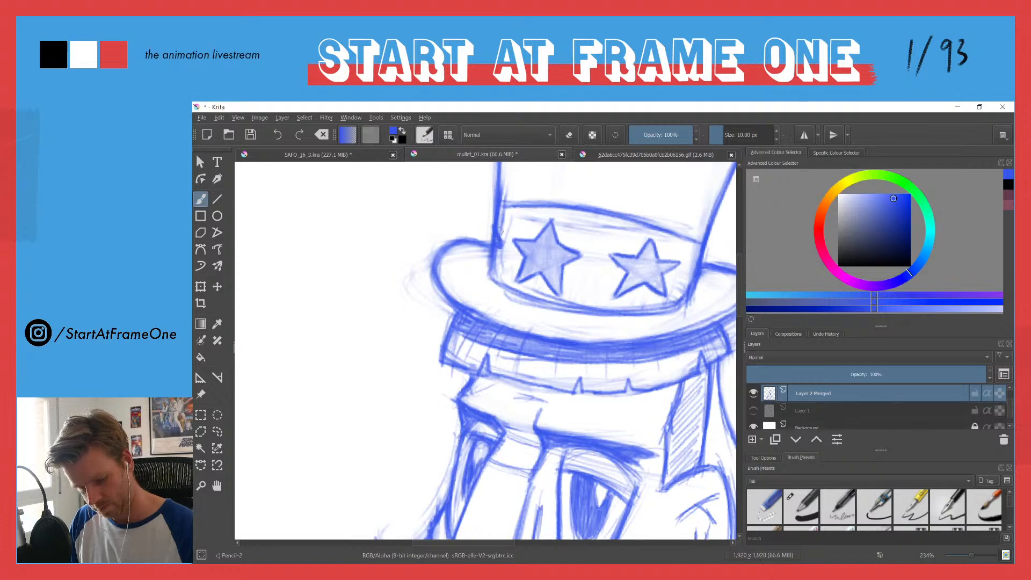
pyautogui.moveTo(500, 208); pyautogui.dragTo(472, 331)
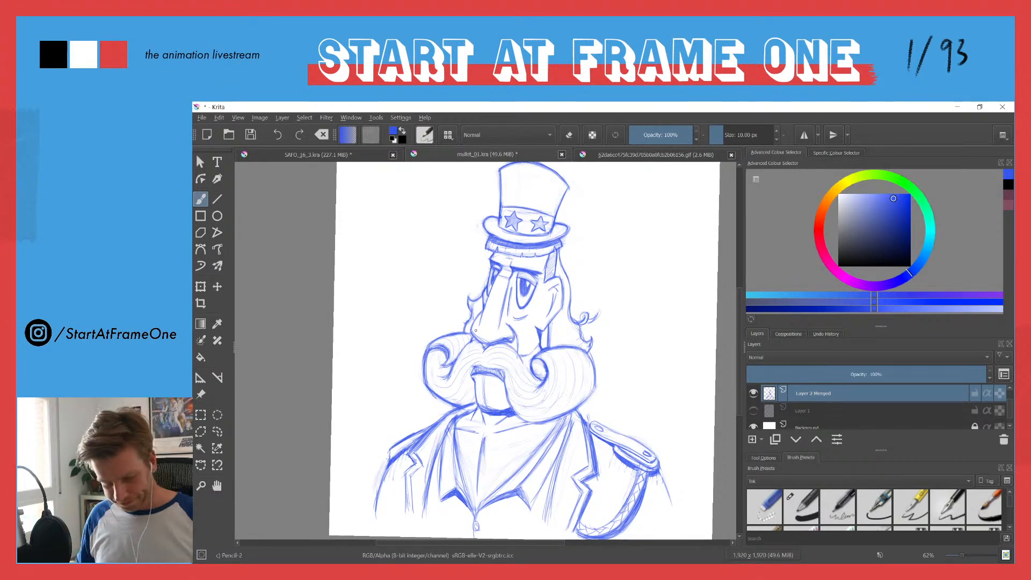
# Step: Fill the hat band around both stars with dense blue pencil shading, leaving the stars light
pyautogui.moveTo(508, 209); pyautogui.dragTo(506, 170)
pyautogui.moveTo(476, 230)
pyautogui.mouseDown()
pyautogui.moveTo(467, 287)
pyautogui.moveTo(478, 298)
pyautogui.moveTo(495, 267)
pyautogui.moveTo(482, 232)
pyautogui.moveTo(507, 244)
pyautogui.moveTo(523, 220)
pyautogui.moveTo(513, 237)
pyautogui.moveTo(502, 223)
pyautogui.moveTo(486, 244)
pyautogui.moveTo(490, 214)
pyautogui.moveTo(481, 230)
pyautogui.moveTo(490, 285)
pyautogui.moveTo(486, 295)
pyautogui.moveTo(473, 255)
pyautogui.moveTo(468, 288)
pyautogui.moveTo(510, 292)
pyautogui.moveTo(497, 277)
pyautogui.mouseUp()
pyautogui.moveTo(489, 270); pyautogui.dragTo(481, 292)
pyautogui.moveTo(542, 222)
pyautogui.mouseDown()
pyautogui.moveTo(541, 246)
pyautogui.moveTo(515, 221)
pyautogui.mouseUp()
pyautogui.moveTo(638, 240)
pyautogui.mouseDown()
pyautogui.moveTo(602, 261)
pyautogui.moveTo(614, 241)
pyautogui.moveTo(590, 318)
pyautogui.mouseUp()
pyautogui.moveTo(614, 282)
pyautogui.mouseDown()
pyautogui.moveTo(585, 322)
pyautogui.moveTo(557, 316)
pyautogui.mouseUp()
pyautogui.moveTo(588, 271)
pyautogui.mouseDown()
pyautogui.moveTo(554, 312)
pyautogui.moveTo(564, 280)
pyautogui.moveTo(545, 290)
pyautogui.mouseUp()
pyautogui.moveTo(579, 254); pyautogui.dragTo(544, 284)
pyautogui.moveTo(599, 233)
pyautogui.mouseDown()
pyautogui.moveTo(556, 285)
pyautogui.moveTo(576, 286)
pyautogui.mouseUp()
pyautogui.moveTo(617, 234); pyautogui.dragTo(594, 265)
pyautogui.moveTo(623, 228); pyautogui.dragTo(597, 244)
pyautogui.moveTo(538, 214); pyautogui.dragTo(540, 250)
pyautogui.moveTo(555, 219)
pyautogui.mouseDown()
pyautogui.moveTo(601, 226)
pyautogui.moveTo(548, 220)
pyautogui.moveTo(571, 217)
pyautogui.moveTo(544, 237)
pyautogui.moveTo(553, 252)
pyautogui.moveTo(547, 231)
pyautogui.moveTo(559, 225)
pyautogui.moveTo(573, 259)
pyautogui.moveTo(580, 227)
pyautogui.moveTo(606, 222)
pyautogui.mouseUp()
pyautogui.moveTo(682, 266)
pyautogui.mouseDown()
pyautogui.moveTo(690, 279)
pyautogui.moveTo(678, 304)
pyautogui.moveTo(671, 279)
pyautogui.moveTo(662, 289)
pyautogui.moveTo(671, 321)
pyautogui.moveTo(673, 273)
pyautogui.mouseUp()
pyautogui.moveTo(607, 324)
pyautogui.mouseDown()
pyautogui.moveTo(658, 316)
pyautogui.moveTo(618, 318)
pyautogui.moveTo(645, 311)
pyautogui.moveTo(629, 300)
pyautogui.moveTo(597, 317)
pyautogui.moveTo(647, 309)
pyautogui.moveTo(656, 318)
pyautogui.moveTo(582, 322)
pyautogui.moveTo(601, 311)
pyautogui.moveTo(583, 270)
pyautogui.moveTo(595, 260)
pyautogui.moveTo(654, 237)
pyautogui.moveTo(666, 269)
pyautogui.moveTo(690, 257)
pyautogui.moveTo(687, 272)
pyautogui.moveTo(688, 254)
pyautogui.moveTo(634, 257)
pyautogui.moveTo(650, 248)
pyautogui.moveTo(677, 261)
pyautogui.moveTo(660, 267)
pyautogui.moveTo(682, 272)
pyautogui.moveTo(654, 241)
pyautogui.moveTo(615, 229)
pyautogui.moveTo(652, 223)
pyautogui.mouseUp()
pyautogui.moveTo(519, 293)
pyautogui.mouseDown()
pyautogui.moveTo(533, 311)
pyautogui.moveTo(505, 300)
pyautogui.moveTo(548, 288)
pyautogui.moveTo(545, 303)
pyautogui.moveTo(546, 286)
pyautogui.moveTo(542, 310)
pyautogui.moveTo(501, 283)
pyautogui.moveTo(533, 308)
pyautogui.mouseUp()
pyautogui.moveTo(600, 275)
pyautogui.mouseDown()
pyautogui.moveTo(597, 305)
pyautogui.moveTo(586, 277)
pyautogui.moveTo(572, 321)
pyautogui.moveTo(561, 275)
pyautogui.moveTo(555, 306)
pyautogui.moveTo(596, 239)
pyautogui.moveTo(580, 268)
pyautogui.moveTo(596, 248)
pyautogui.moveTo(688, 251)
pyautogui.moveTo(671, 309)
pyautogui.moveTo(656, 276)
pyautogui.mouseUp()
pyautogui.moveTo(575, 245)
pyautogui.mouseDown()
pyautogui.moveTo(565, 262)
pyautogui.moveTo(548, 259)
pyautogui.moveTo(558, 223)
pyautogui.moveTo(569, 252)
pyautogui.moveTo(599, 220)
pyautogui.mouseUp()
pyautogui.moveTo(606, 259)
pyautogui.mouseDown()
pyautogui.moveTo(618, 239)
pyautogui.moveTo(628, 257)
pyautogui.moveTo(599, 262)
pyautogui.moveTo(642, 244)
pyautogui.moveTo(622, 235)
pyautogui.moveTo(613, 257)
pyautogui.mouseUp()
pyautogui.moveTo(605, 243); pyautogui.dragTo(583, 282)
pyautogui.moveTo(590, 256); pyautogui.dragTo(577, 297)
pyautogui.moveTo(671, 308); pyautogui.dragTo(681, 277)
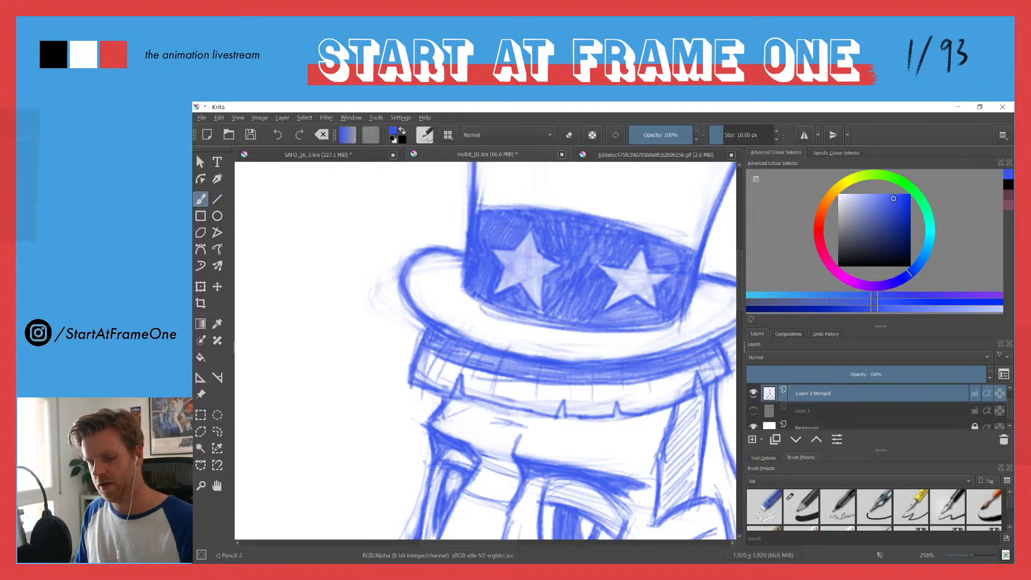
pyautogui.moveTo(661, 320); pyautogui.dragTo(630, 327)
pyautogui.moveTo(655, 320)
pyautogui.mouseDown()
pyautogui.moveTo(644, 321)
pyautogui.moveTo(673, 323)
pyautogui.moveTo(664, 327)
pyautogui.mouseUp()
pyautogui.moveTo(538, 272); pyautogui.dragTo(530, 340)
pyautogui.moveTo(500, 255); pyautogui.dragTo(539, 235)
# Step: Erase the remaining tone inside both hat-band stars with a small eraser of about 5.84 px
pyautogui.press('e')
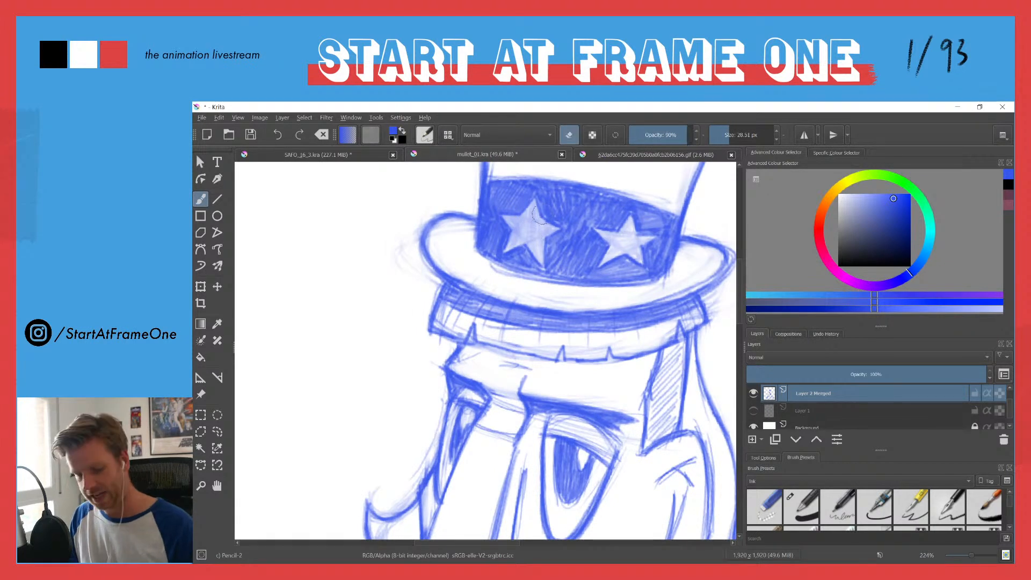
pyautogui.moveTo(538, 221)
pyautogui.mouseDown()
pyautogui.moveTo(514, 218)
pyautogui.moveTo(537, 218)
pyautogui.mouseUp()
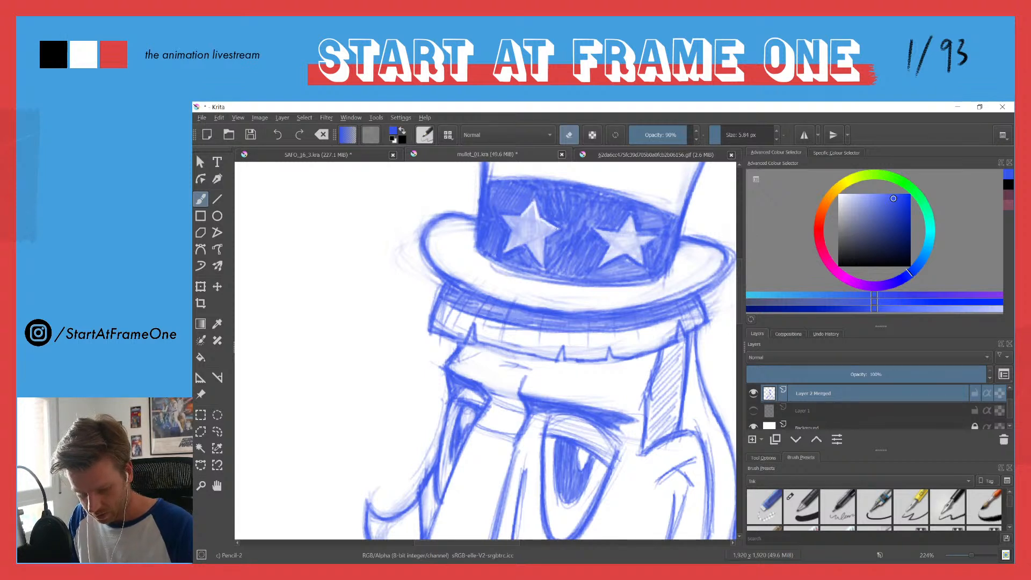
pyautogui.moveTo(539, 248)
pyautogui.mouseDown()
pyautogui.moveTo(543, 240)
pyautogui.moveTo(539, 260)
pyautogui.moveTo(541, 234)
pyautogui.moveTo(506, 248)
pyautogui.moveTo(529, 240)
pyautogui.moveTo(505, 219)
pyautogui.moveTo(533, 208)
pyautogui.moveTo(551, 226)
pyautogui.moveTo(518, 237)
pyautogui.moveTo(512, 219)
pyautogui.mouseUp()
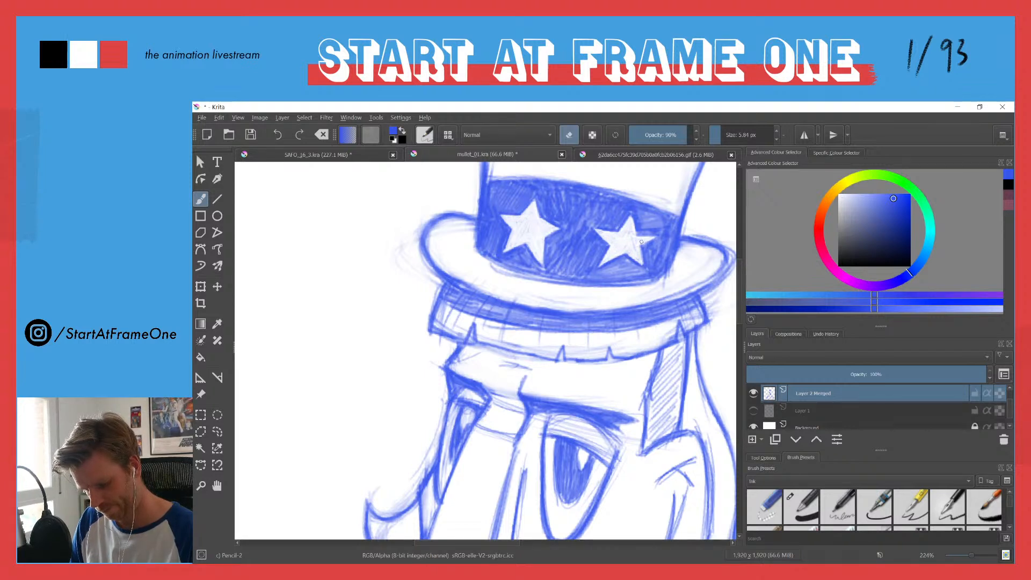
pyautogui.moveTo(589, 234); pyautogui.dragTo(553, 281)
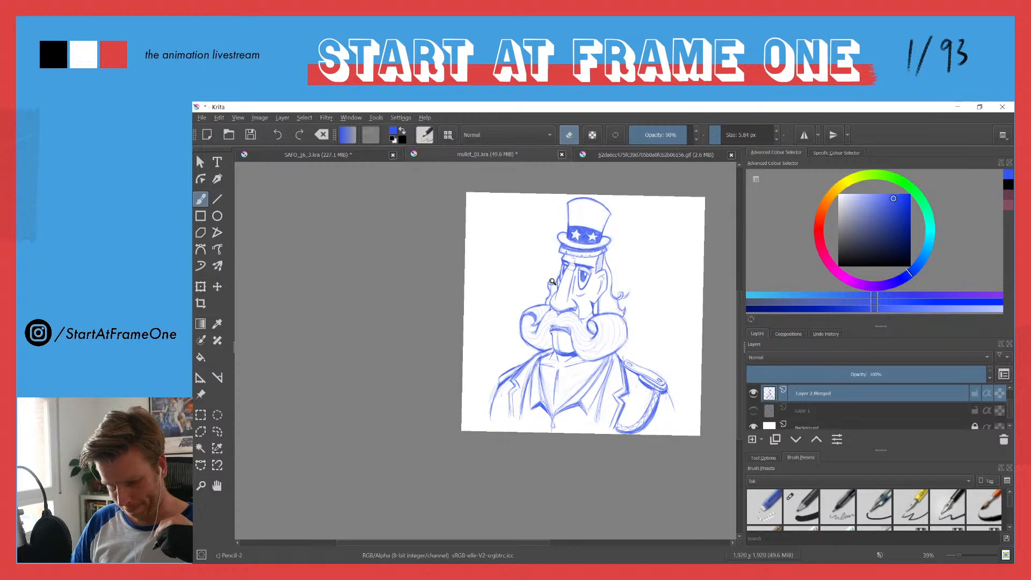
pyautogui.moveTo(552, 282); pyautogui.dragTo(630, 170)
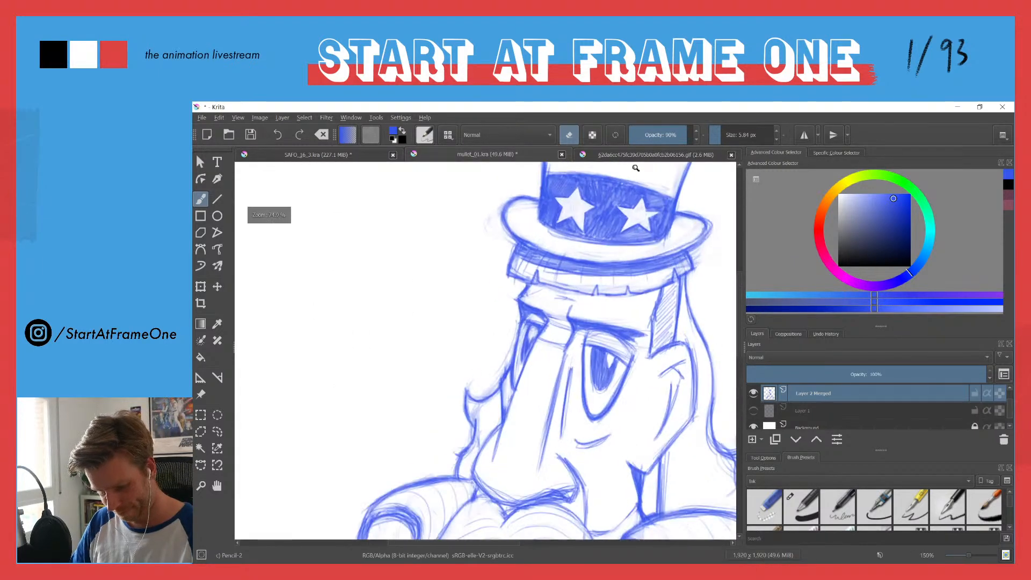
# Step: Darken the lower edge of the hair fringe across the forehead with a thicker shadow line, undoing the last stroke
pyautogui.moveTo(603, 303); pyautogui.dragTo(599, 305)
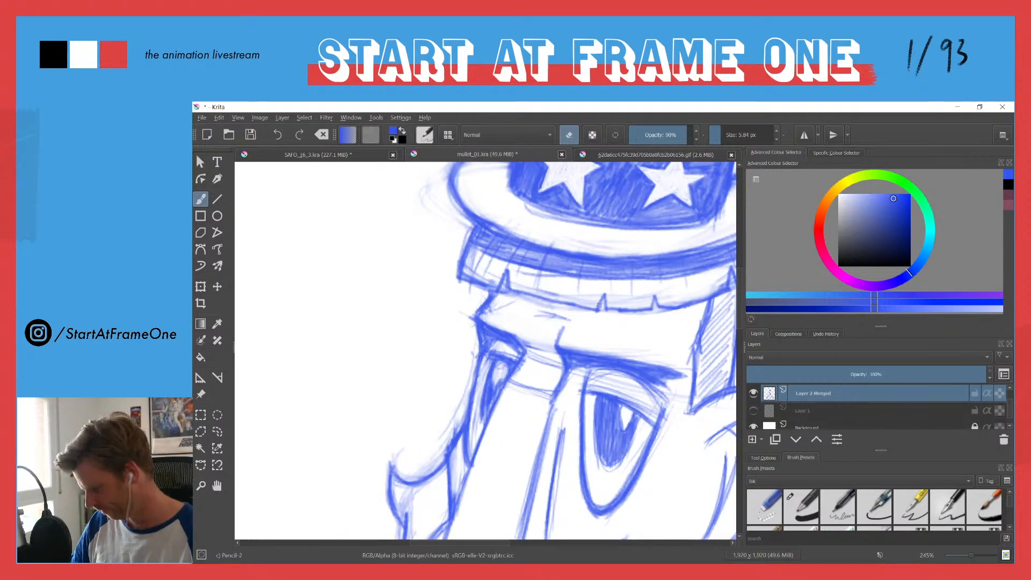
pyautogui.press('e')
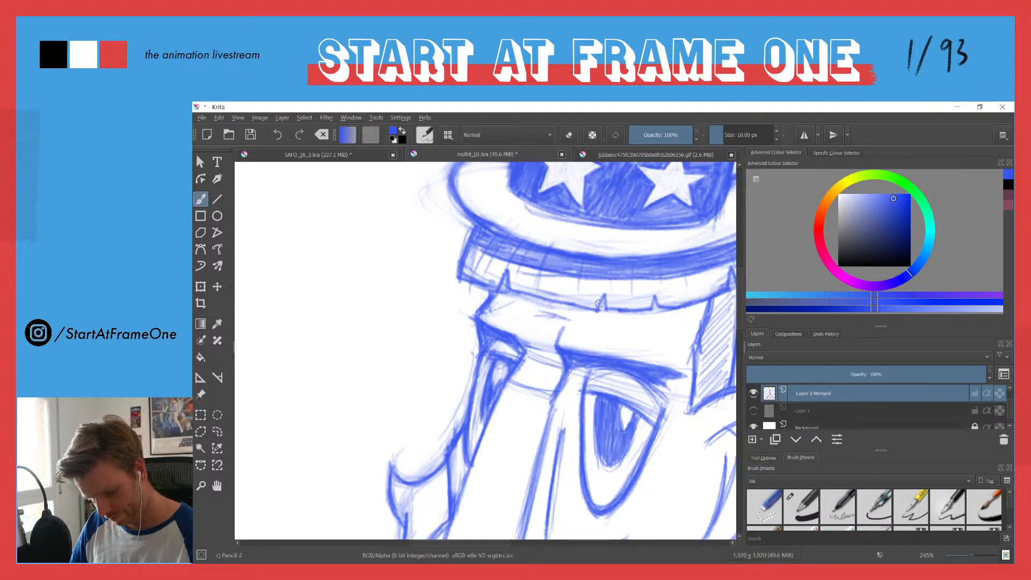
pyautogui.moveTo(605, 297)
pyautogui.mouseDown()
pyautogui.moveTo(647, 309)
pyautogui.moveTo(607, 312)
pyautogui.moveTo(638, 311)
pyautogui.moveTo(658, 294)
pyautogui.moveTo(651, 311)
pyautogui.moveTo(656, 299)
pyautogui.moveTo(704, 302)
pyautogui.moveTo(609, 315)
pyautogui.mouseUp()
pyautogui.moveTo(708, 302)
pyautogui.mouseDown()
pyautogui.moveTo(677, 314)
pyautogui.moveTo(591, 311)
pyautogui.mouseUp()
pyautogui.moveTo(640, 318)
pyautogui.mouseDown()
pyautogui.moveTo(572, 309)
pyautogui.moveTo(670, 316)
pyautogui.moveTo(607, 320)
pyautogui.mouseUp()
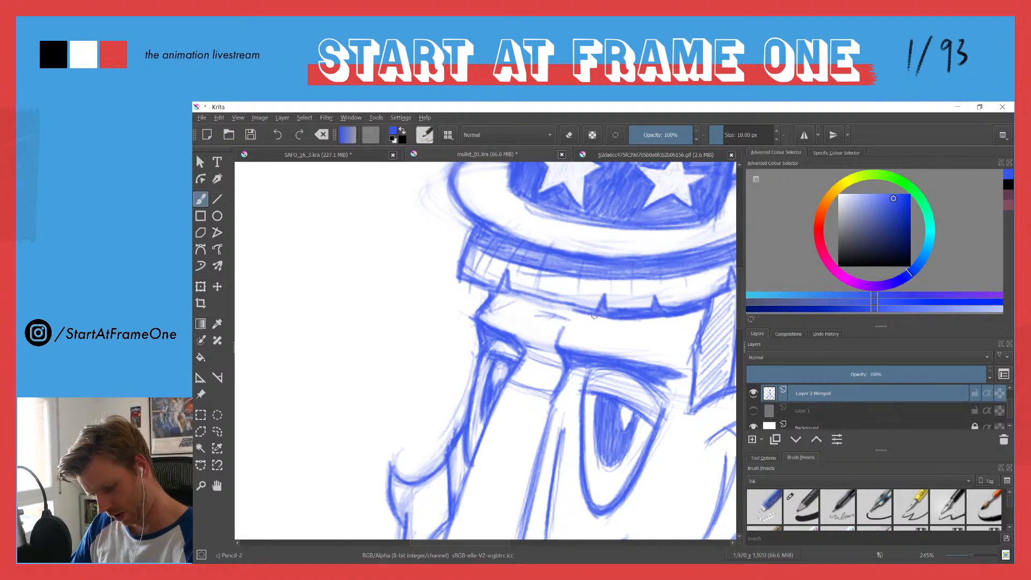
pyautogui.moveTo(495, 297)
pyautogui.mouseDown()
pyautogui.moveTo(582, 314)
pyautogui.moveTo(496, 293)
pyautogui.moveTo(504, 276)
pyautogui.moveTo(504, 291)
pyautogui.mouseUp()
pyautogui.moveTo(516, 294); pyautogui.dragTo(569, 309)
pyautogui.moveTo(532, 301)
pyautogui.mouseDown()
pyautogui.moveTo(609, 322)
pyautogui.moveTo(672, 317)
pyautogui.moveTo(651, 319)
pyautogui.mouseUp()
pyautogui.hotkey('ctrl', 'z')
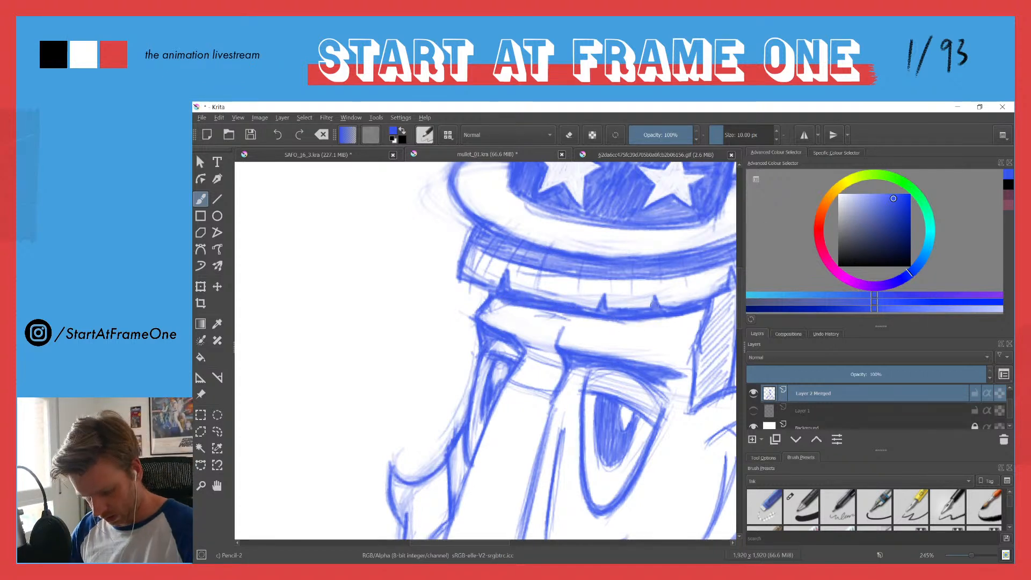
# Step: Erase small pointed notches into the shadow line under the fringe and sharpen their edges with the pencil
pyautogui.press('e')
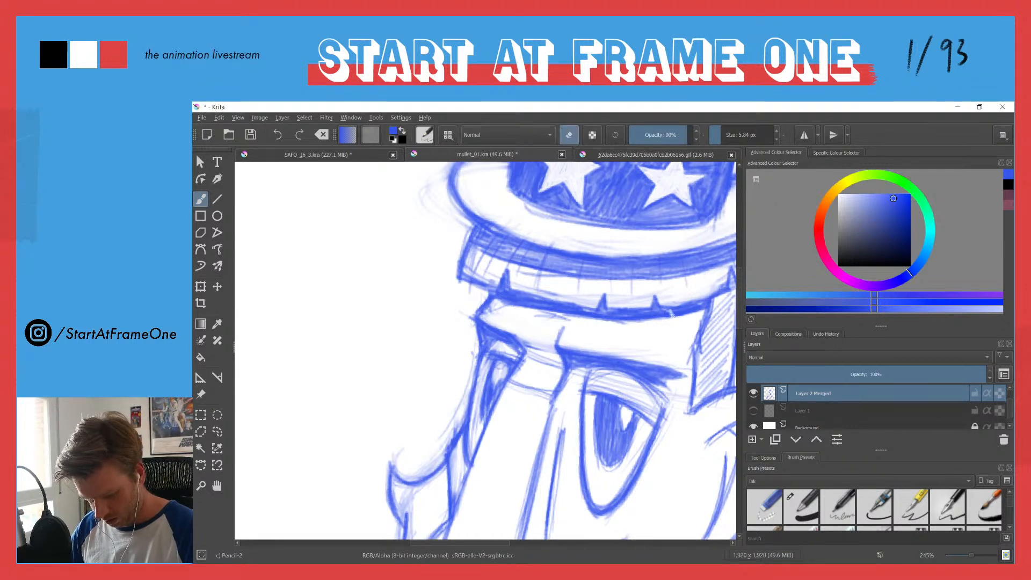
pyautogui.moveTo(668, 311); pyautogui.dragTo(661, 319)
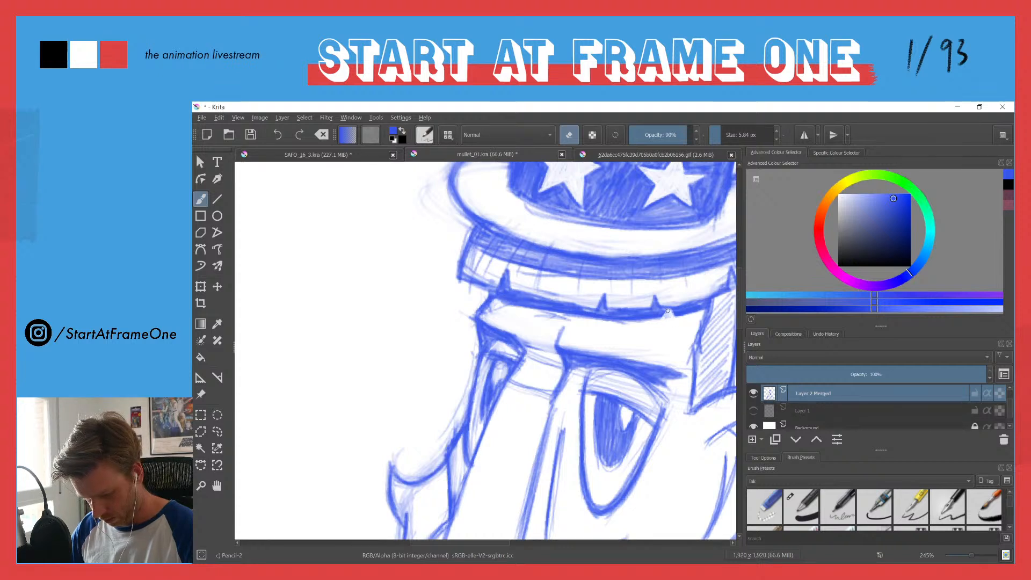
pyautogui.moveTo(614, 312); pyautogui.dragTo(604, 319)
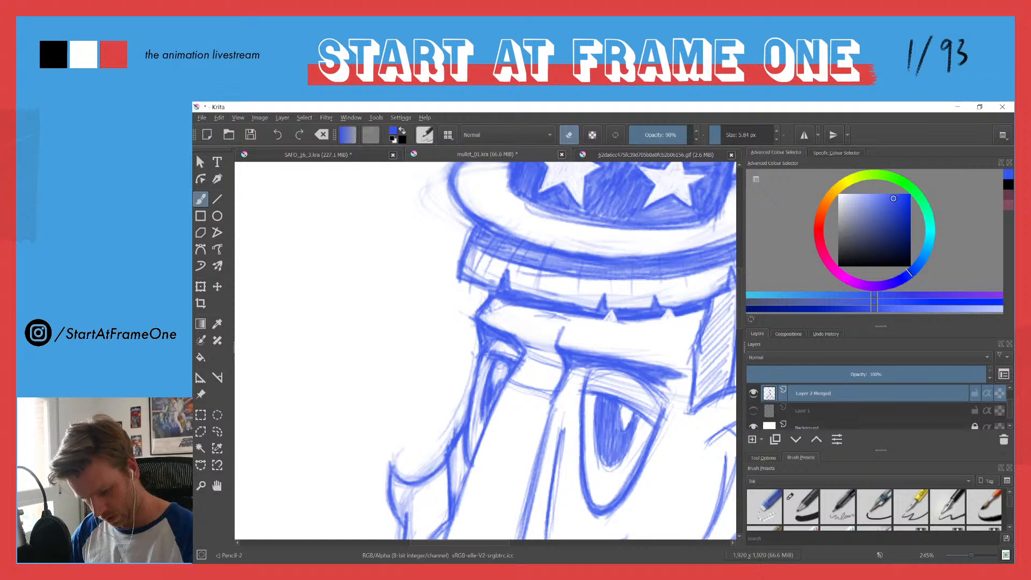
pyautogui.moveTo(517, 294); pyautogui.dragTo(520, 305)
pyautogui.press('e')
pyautogui.moveTo(612, 309); pyautogui.dragTo(607, 322)
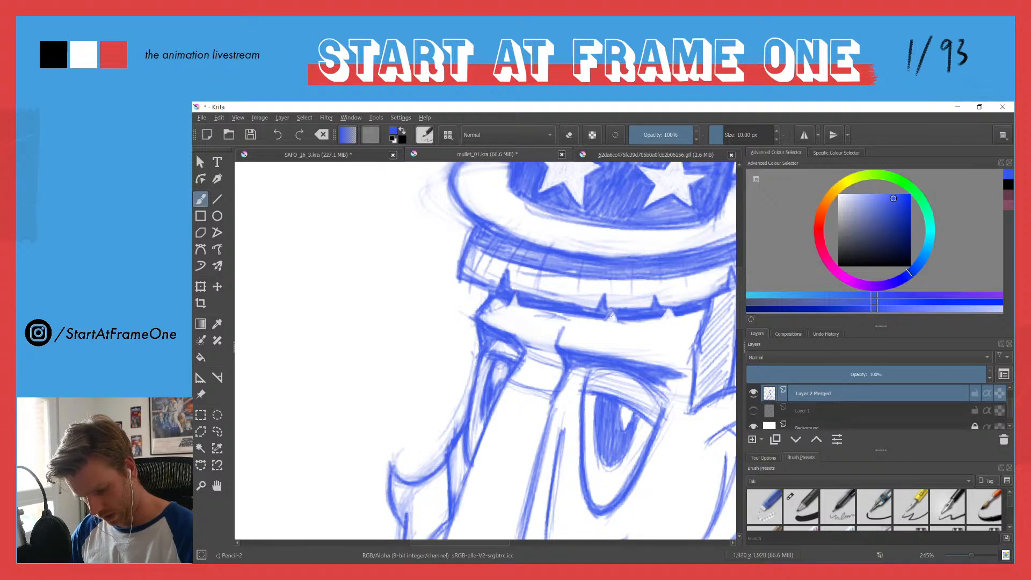
pyautogui.moveTo(668, 309); pyautogui.dragTo(664, 319)
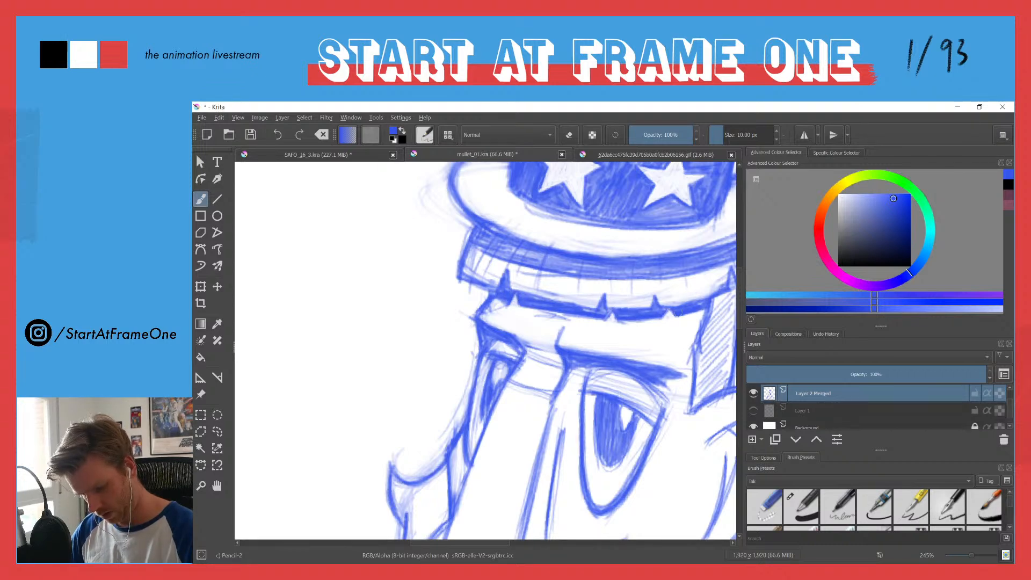
pyautogui.moveTo(519, 261); pyautogui.dragTo(481, 367)
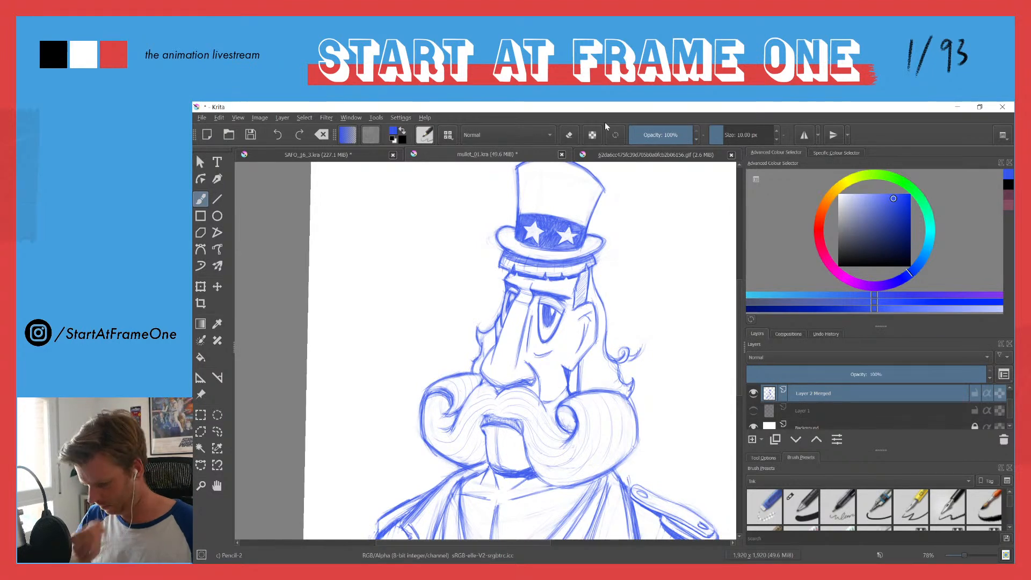
pyautogui.moveTo(481, 286); pyautogui.dragTo(457, 343)
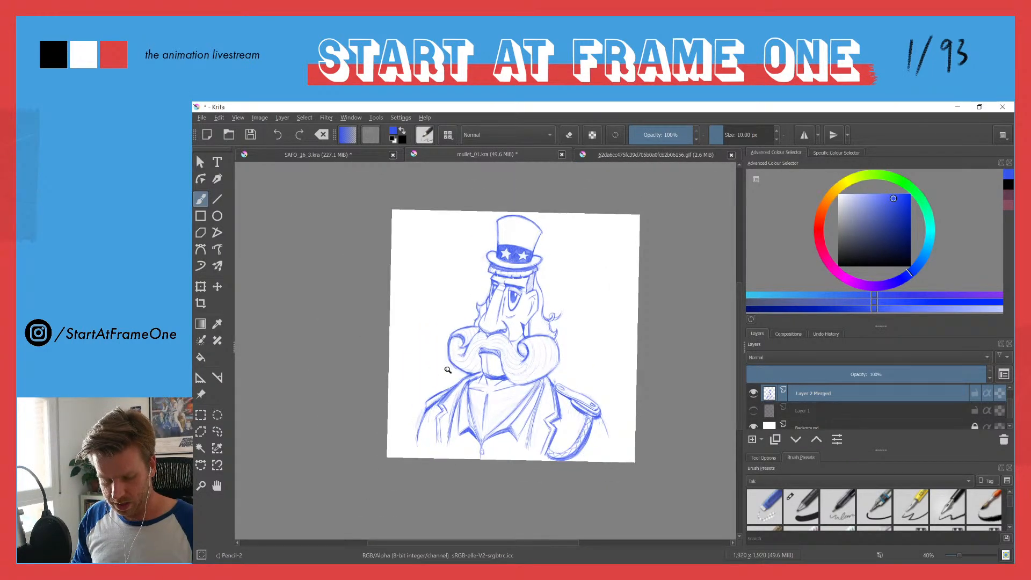
# Step: Try thickening the notched edge of the far jacket lapel with heavy dark shading
pyautogui.moveTo(437, 388); pyautogui.dragTo(479, 313)
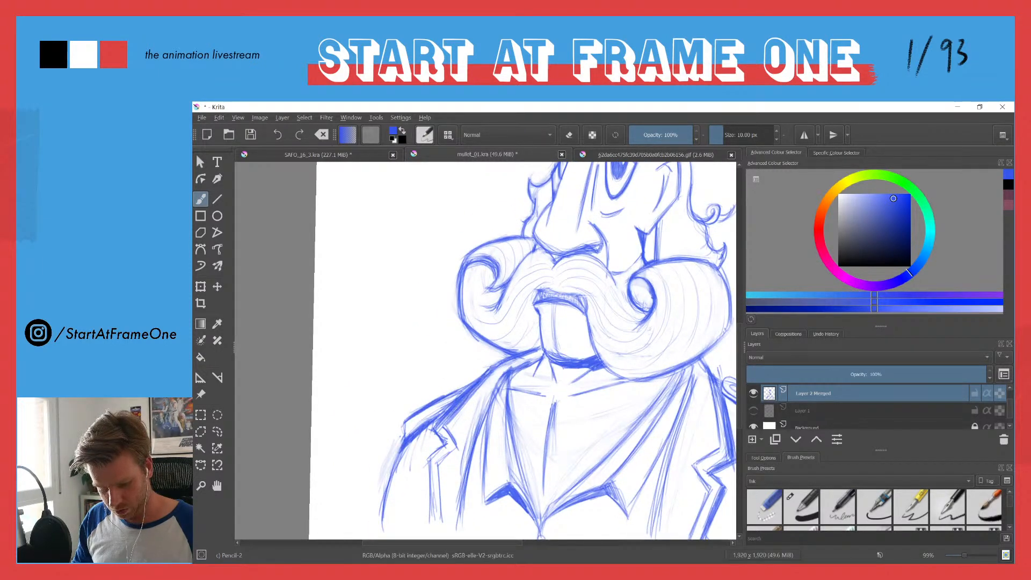
pyautogui.moveTo(513, 359)
pyautogui.mouseDown()
pyautogui.moveTo(460, 382)
pyautogui.moveTo(537, 285)
pyautogui.mouseUp()
pyautogui.moveTo(497, 311)
pyautogui.mouseDown()
pyautogui.moveTo(486, 324)
pyautogui.moveTo(503, 342)
pyautogui.moveTo(478, 355)
pyautogui.moveTo(482, 422)
pyautogui.moveTo(476, 356)
pyautogui.mouseUp()
pyautogui.moveTo(488, 397); pyautogui.dragTo(479, 421)
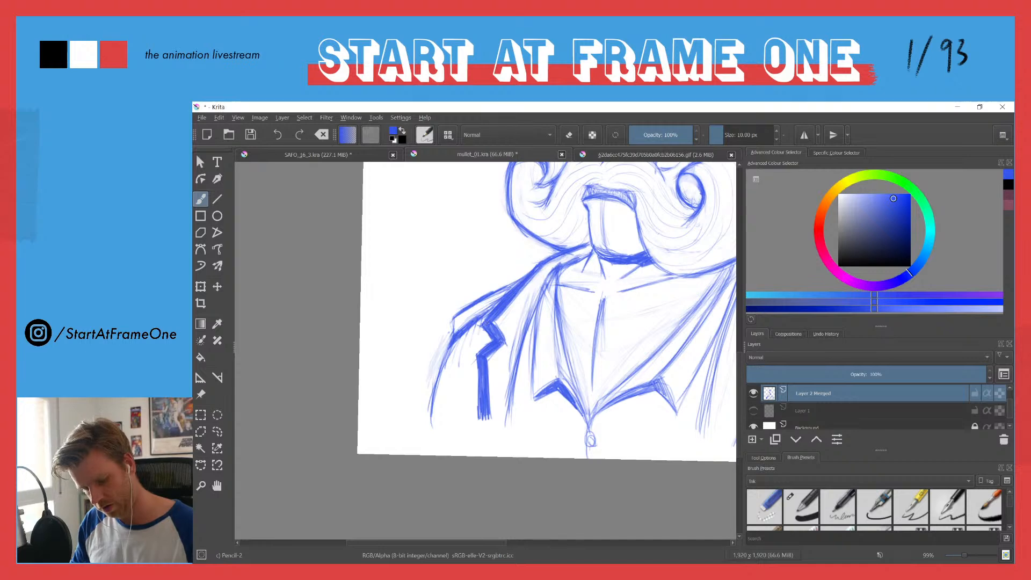
pyautogui.moveTo(512, 236); pyautogui.dragTo(545, 286)
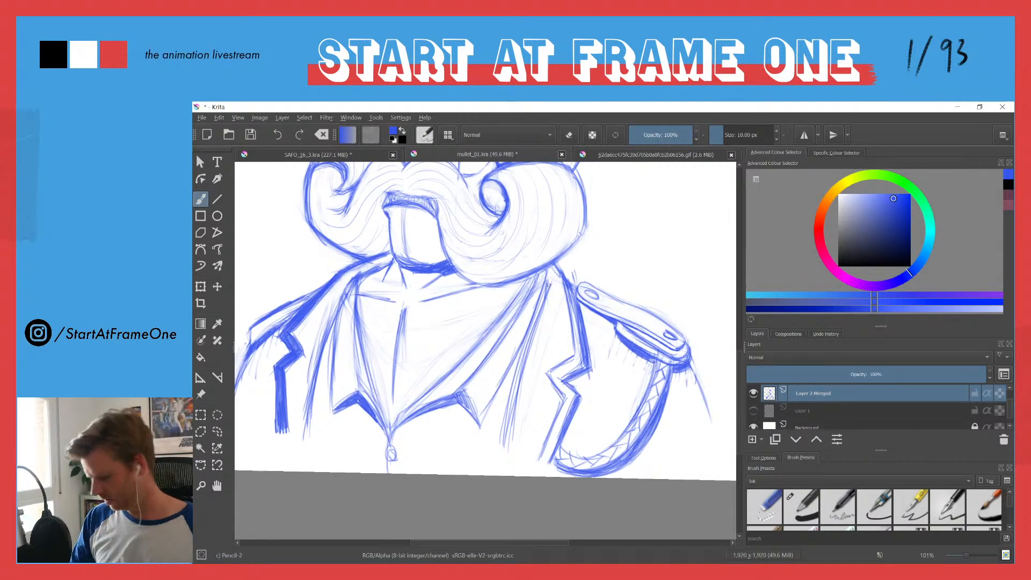
# Step: Undo the heavy shading strokes on the far jacket lapel
pyautogui.hotkey('ctrl', 'z')
pyautogui.hotkey('ctrl', 'z')
pyautogui.hotkey('ctrl', 'z')
pyautogui.hotkey('ctrl', 'z')
pyautogui.hotkey('ctrl', 'z')
pyautogui.hotkey('ctrl', 'z')
pyautogui.hotkey('ctrl', 'z')
pyautogui.hotkey('ctrl', 'z')
pyautogui.hotkey('ctrl', 'z')
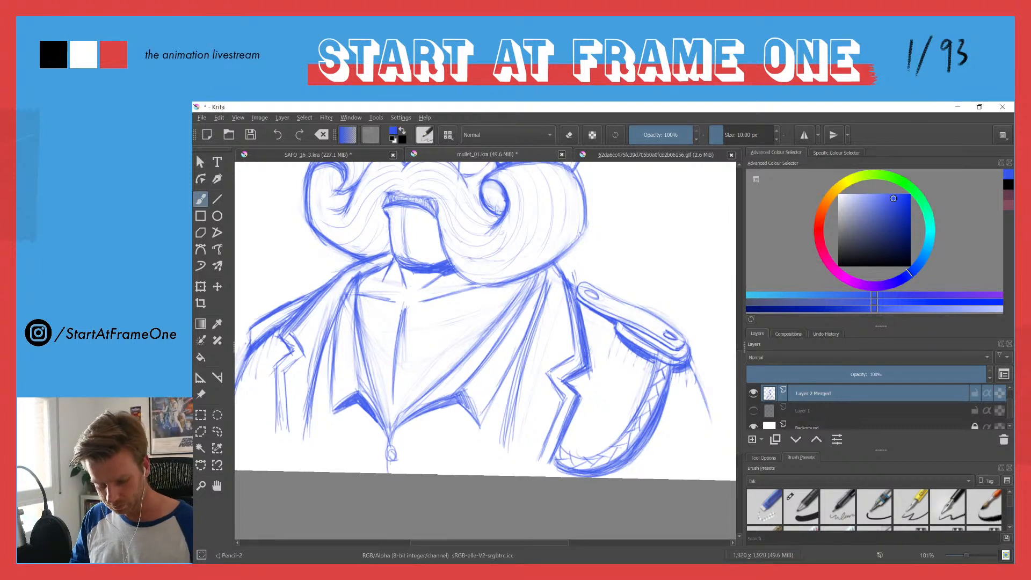
# Step: Reinforce the near collar's folded edge with darker strokes, continuing the line down to the jacket's lower front
pyautogui.moveTo(546, 270); pyautogui.dragTo(480, 424)
pyautogui.moveTo(479, 375)
pyautogui.mouseDown()
pyautogui.moveTo(487, 357)
pyautogui.moveTo(471, 376)
pyautogui.mouseUp()
pyautogui.moveTo(517, 318); pyautogui.dragTo(481, 369)
pyautogui.moveTo(541, 271)
pyautogui.mouseDown()
pyautogui.moveTo(504, 336)
pyautogui.moveTo(519, 363)
pyautogui.mouseUp()
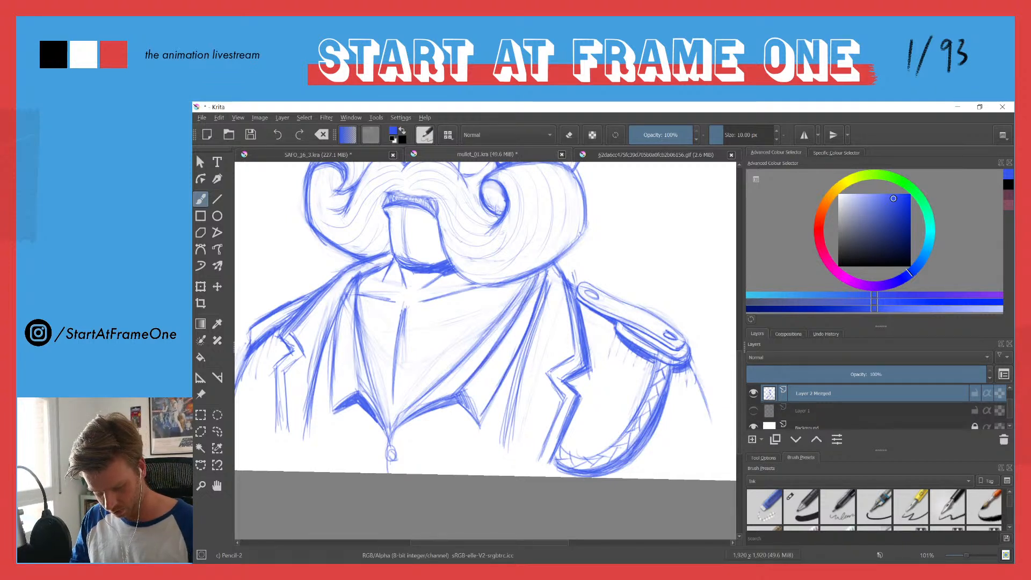
pyautogui.moveTo(544, 285); pyautogui.dragTo(518, 372)
pyautogui.moveTo(526, 337); pyautogui.dragTo(503, 429)
pyautogui.moveTo(520, 365); pyautogui.dragTo(497, 456)
pyautogui.moveTo(507, 408); pyautogui.dragTo(495, 464)
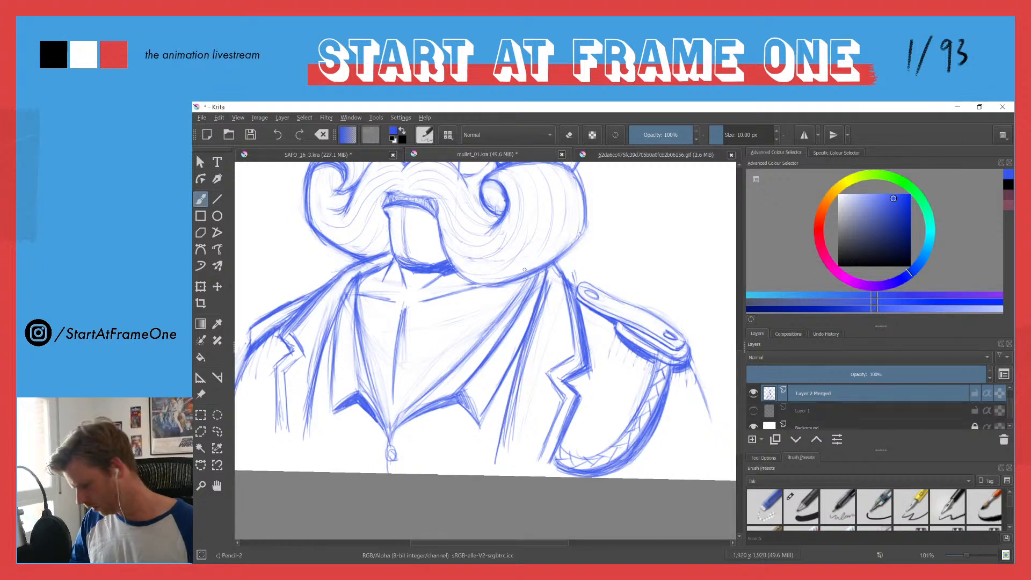
# Step: Erase the stray lines around the near collar fold and redraw its inner edge down toward the zipper
pyautogui.press('e')
pyautogui.moveTo(546, 315)
pyautogui.mouseDown()
pyautogui.moveTo(559, 295)
pyautogui.moveTo(542, 327)
pyautogui.mouseUp()
pyautogui.moveTo(550, 285); pyautogui.dragTo(518, 393)
pyautogui.moveTo(532, 330)
pyautogui.mouseDown()
pyautogui.moveTo(507, 439)
pyautogui.moveTo(508, 425)
pyautogui.mouseUp()
pyautogui.moveTo(525, 374); pyautogui.dragTo(516, 421)
pyautogui.moveTo(550, 281); pyautogui.dragTo(517, 324)
pyautogui.moveTo(535, 281); pyautogui.dragTo(496, 344)
pyautogui.press('e')
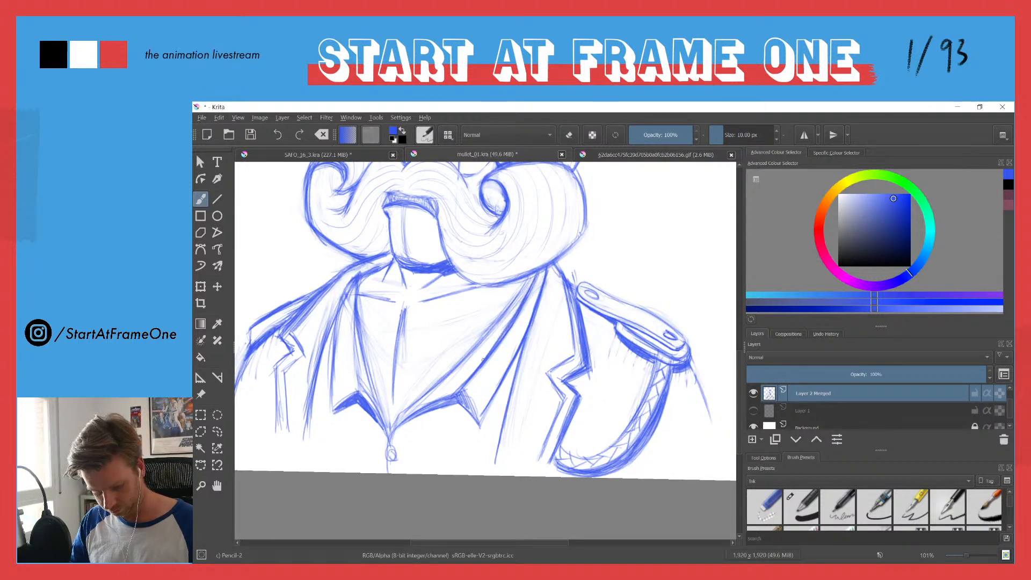
pyautogui.moveTo(526, 278); pyautogui.dragTo(471, 353)
pyautogui.moveTo(436, 387)
pyautogui.mouseDown()
pyautogui.moveTo(389, 435)
pyautogui.moveTo(409, 412)
pyautogui.mouseUp()
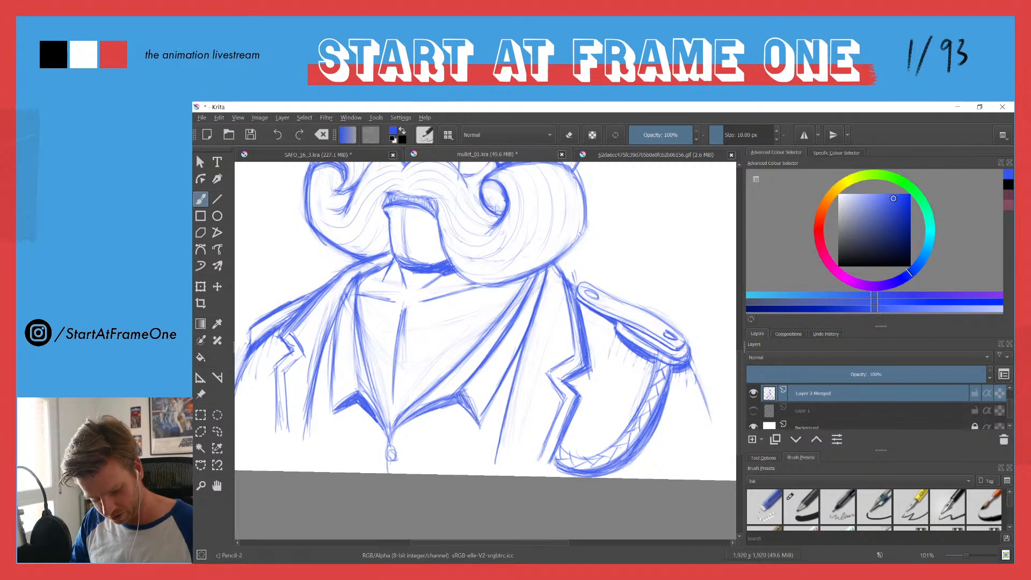
# Step: Erase stray lines along the underside of the near collar point and redraw its lower edge with darker strokes toward the zipper
pyautogui.press('e')
pyautogui.moveTo(469, 399)
pyautogui.mouseDown()
pyautogui.moveTo(463, 383)
pyautogui.moveTo(413, 412)
pyautogui.mouseUp()
pyautogui.press('e')
pyautogui.moveTo(434, 402); pyautogui.dragTo(398, 424)
pyautogui.moveTo(462, 396)
pyautogui.mouseDown()
pyautogui.moveTo(470, 416)
pyautogui.moveTo(427, 410)
pyautogui.moveTo(410, 419)
pyautogui.mouseUp()
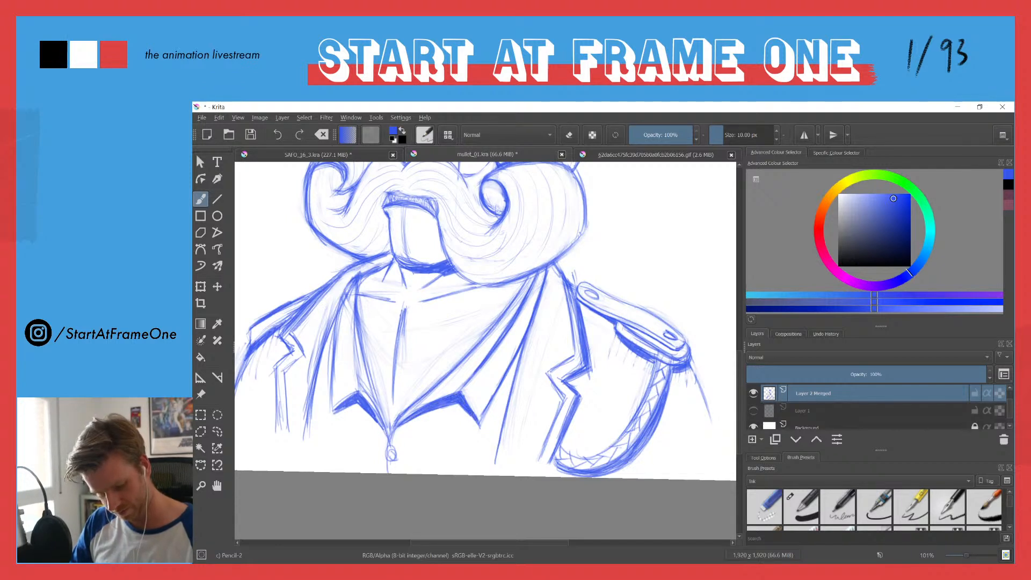
# Step: Darken the far collar's inner and outer edges from the neck down toward its point and the zipper
pyautogui.moveTo(375, 384); pyautogui.dragTo(439, 310)
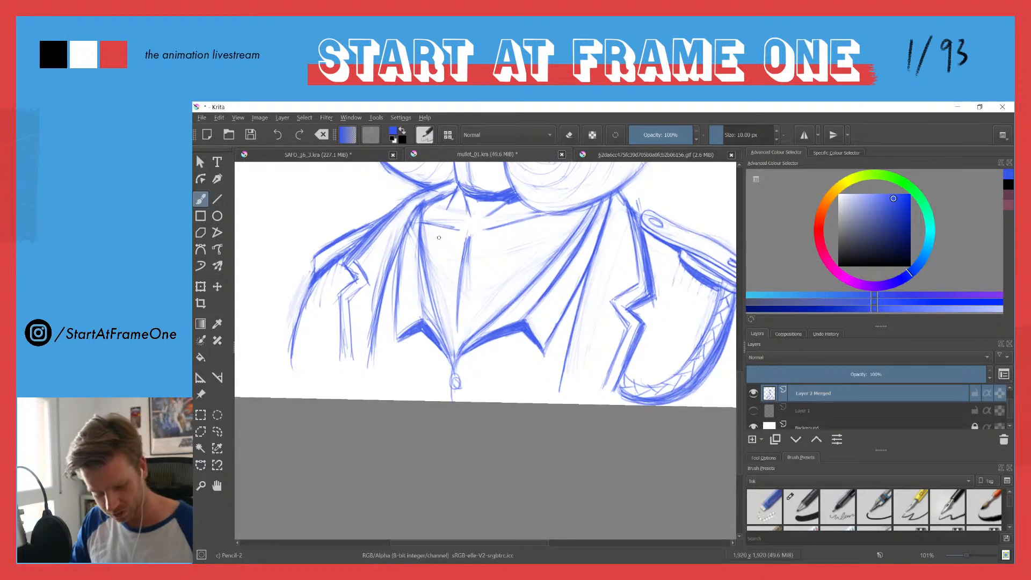
pyautogui.moveTo(451, 362); pyautogui.dragTo(436, 285)
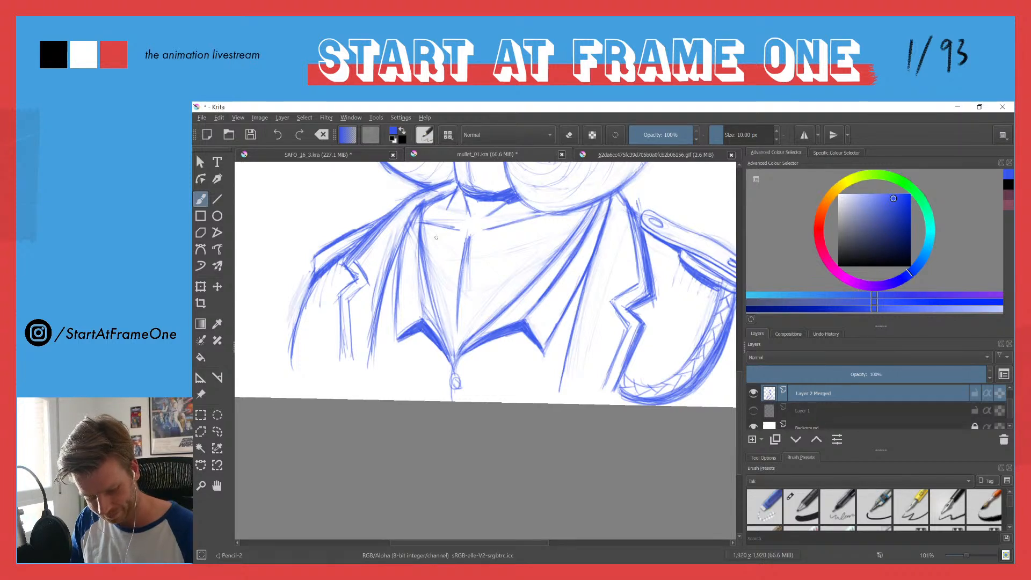
pyautogui.moveTo(397, 339); pyautogui.dragTo(403, 244)
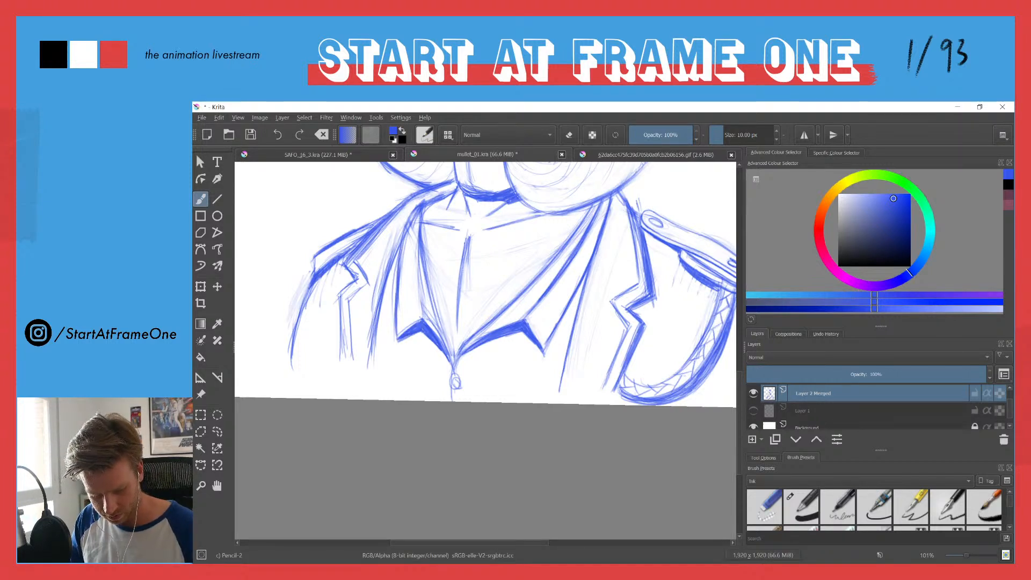
pyautogui.moveTo(414, 210); pyautogui.dragTo(405, 267)
pyautogui.press('e')
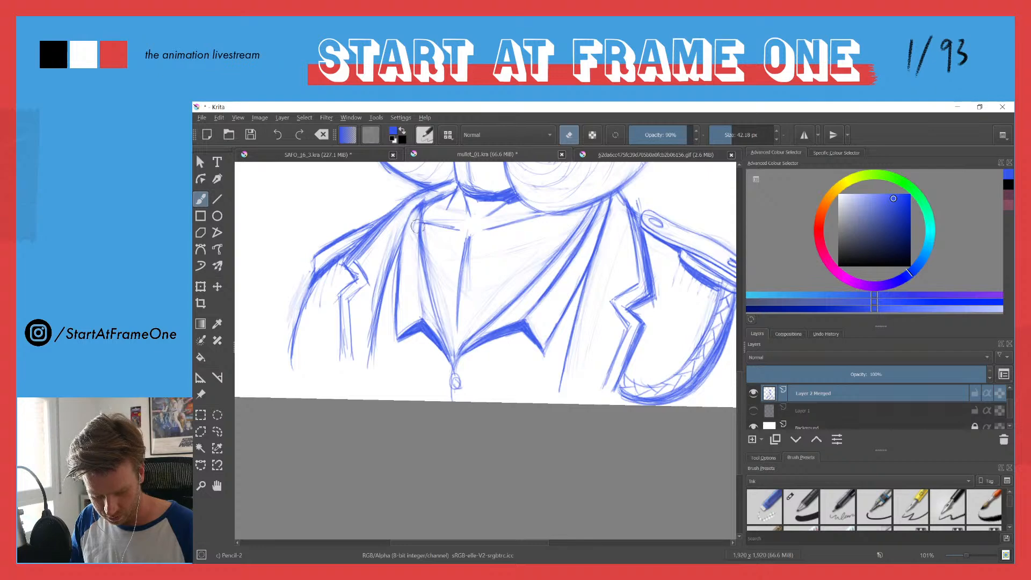
pyautogui.press('e')
pyautogui.moveTo(423, 311); pyautogui.dragTo(417, 243)
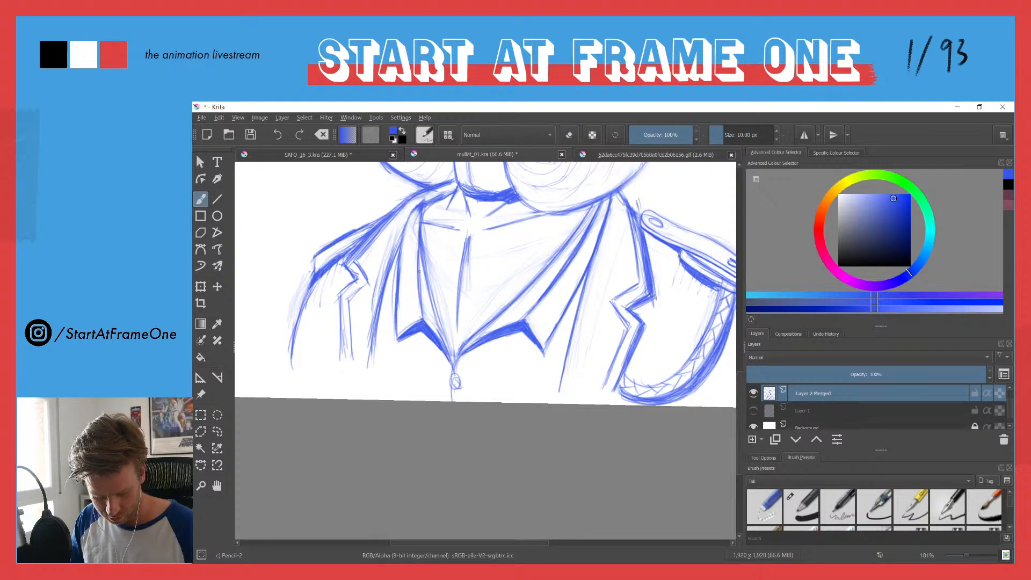
pyautogui.press('e')
pyautogui.moveTo(421, 207); pyautogui.dragTo(440, 289)
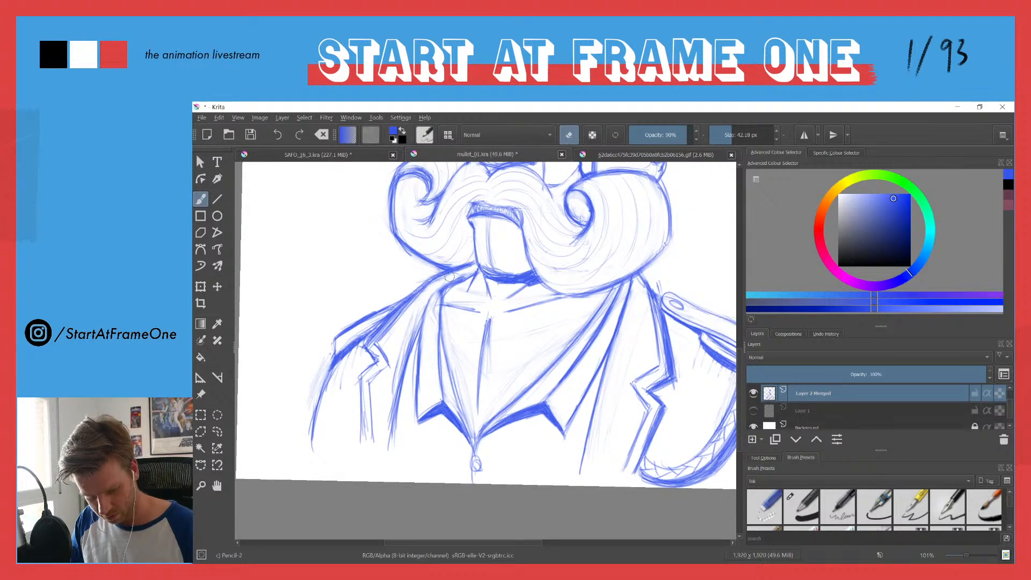
pyautogui.press('e')
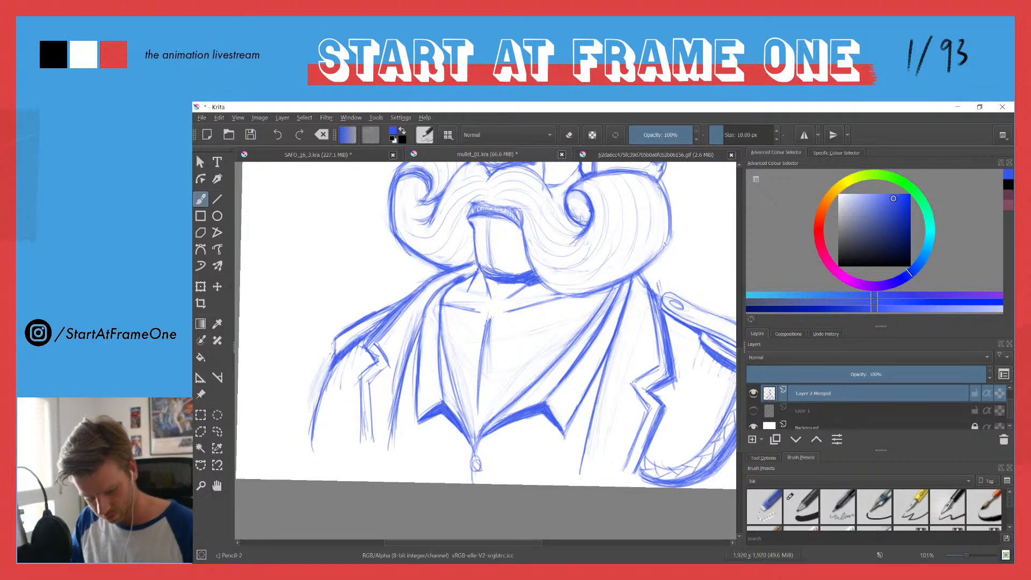
# Step: Clean up the area beside the far lapel's fold and redraw the lapel's notched edge down to the jacket's lower front
pyautogui.press('e')
pyautogui.moveTo(412, 329)
pyautogui.mouseDown()
pyautogui.moveTo(385, 441)
pyautogui.moveTo(404, 334)
pyautogui.moveTo(390, 411)
pyautogui.mouseUp()
pyautogui.press('e')
pyautogui.moveTo(417, 325)
pyautogui.mouseDown()
pyautogui.moveTo(393, 436)
pyautogui.moveTo(415, 340)
pyautogui.moveTo(413, 361)
pyautogui.moveTo(376, 344)
pyautogui.moveTo(371, 381)
pyautogui.moveTo(382, 369)
pyautogui.moveTo(360, 443)
pyautogui.mouseUp()
pyautogui.moveTo(363, 382); pyautogui.dragTo(361, 419)
pyautogui.moveTo(366, 387); pyautogui.dragTo(362, 445)
pyautogui.moveTo(378, 363); pyautogui.dragTo(362, 377)
# Step: Erase the rough lines above the far lapel's notch and redraw the fold line and the lapel's lower edge
pyautogui.press('e')
pyautogui.moveTo(402, 312); pyautogui.dragTo(367, 346)
pyautogui.moveTo(396, 312); pyautogui.dragTo(371, 344)
pyautogui.moveTo(419, 290)
pyautogui.mouseDown()
pyautogui.moveTo(426, 281)
pyautogui.moveTo(375, 346)
pyautogui.mouseUp()
pyautogui.press('e')
pyautogui.moveTo(414, 300)
pyautogui.mouseDown()
pyautogui.moveTo(365, 365)
pyautogui.moveTo(357, 433)
pyautogui.mouseUp()
pyautogui.moveTo(366, 379)
pyautogui.mouseDown()
pyautogui.moveTo(358, 453)
pyautogui.moveTo(366, 448)
pyautogui.mouseUp()
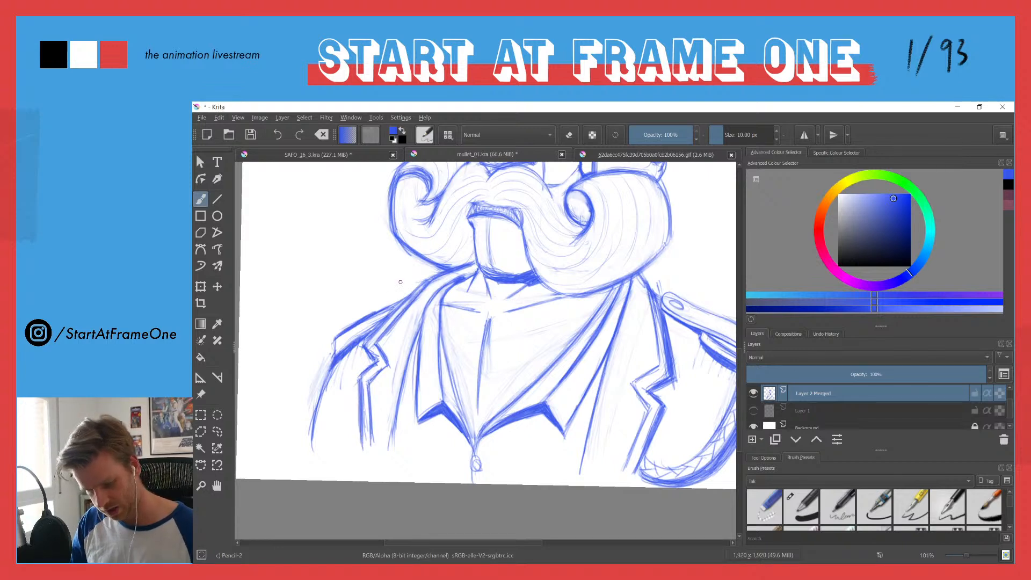
# Step: Touch up the far lapel's notch with small erasures and a short stroke defining its lower corner
pyautogui.press('e')
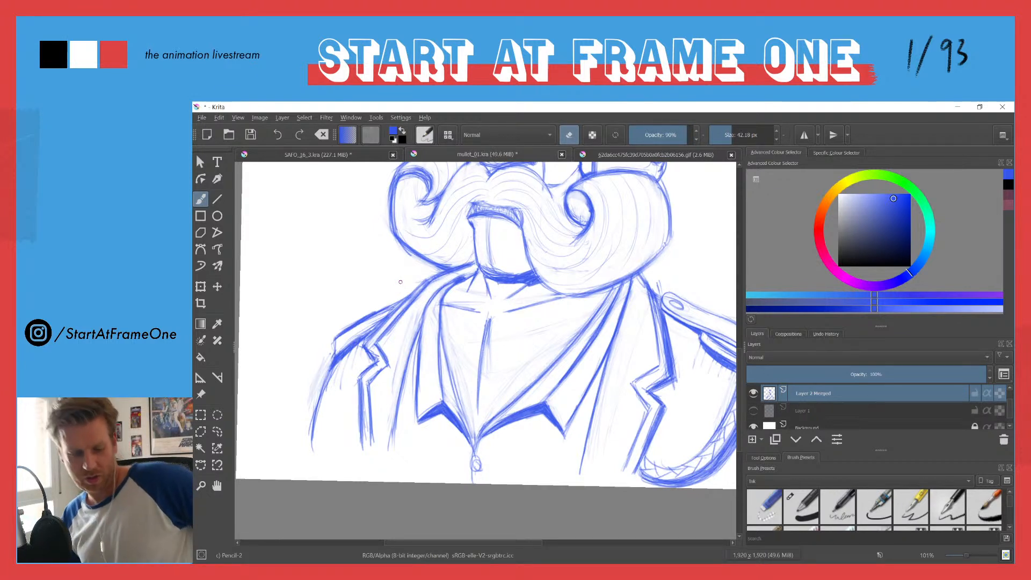
pyautogui.press('e')
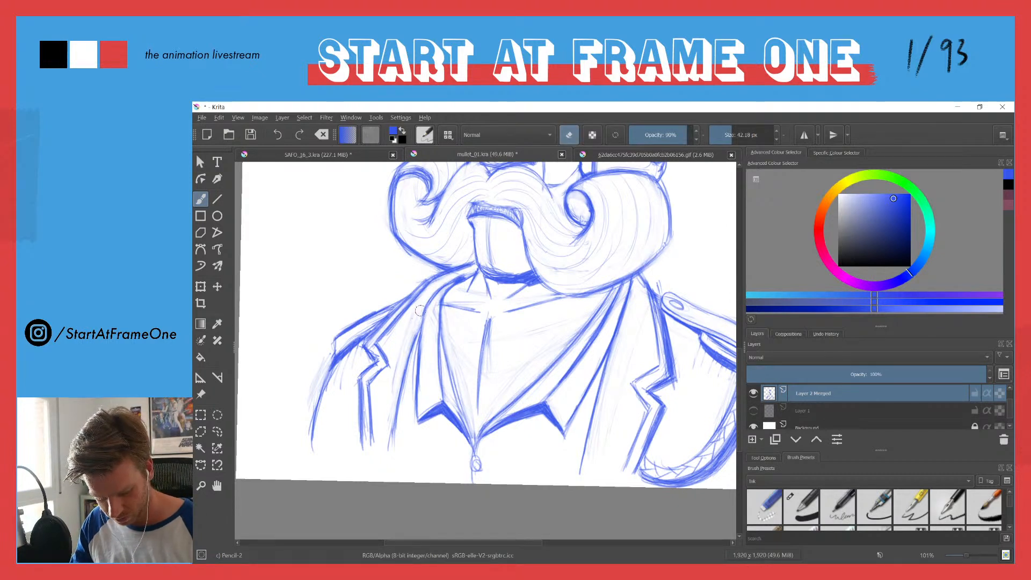
pyautogui.press('e')
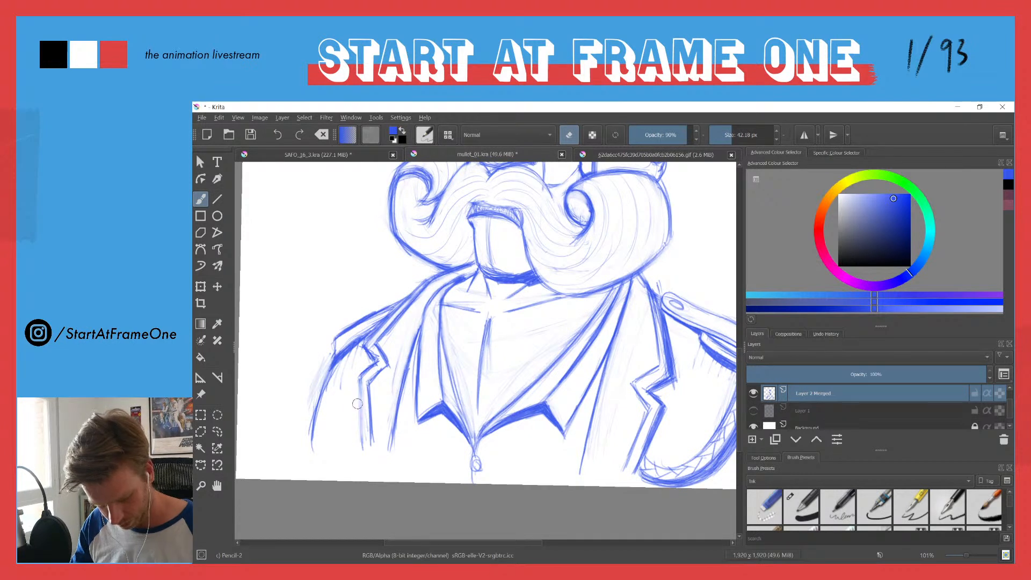
pyautogui.press('e')
pyautogui.moveTo(359, 379)
pyautogui.mouseDown()
pyautogui.moveTo(363, 450)
pyautogui.moveTo(369, 400)
pyautogui.mouseUp()
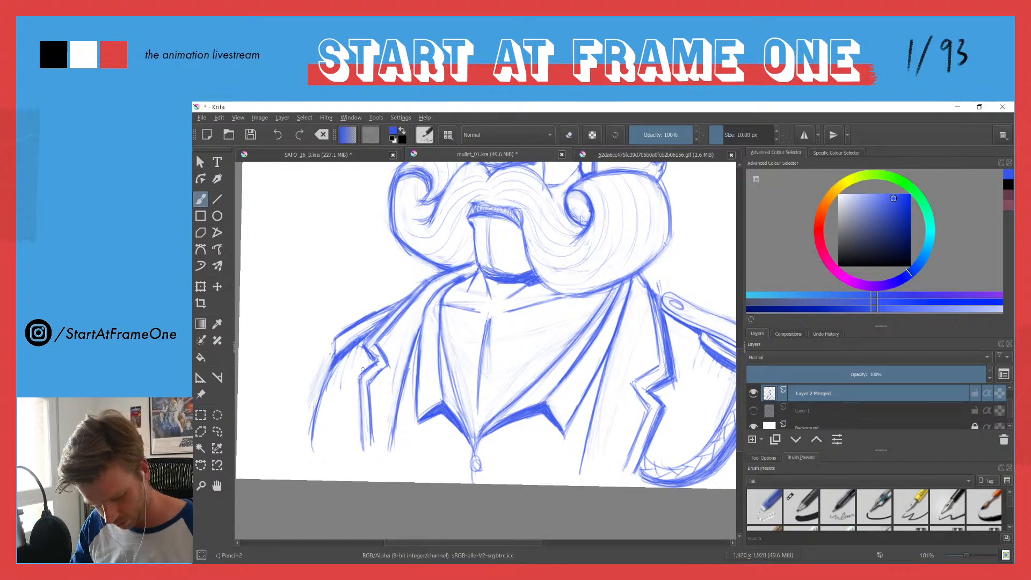
pyautogui.press('e')
pyautogui.moveTo(369, 351); pyautogui.dragTo(371, 354)
pyautogui.press('e')
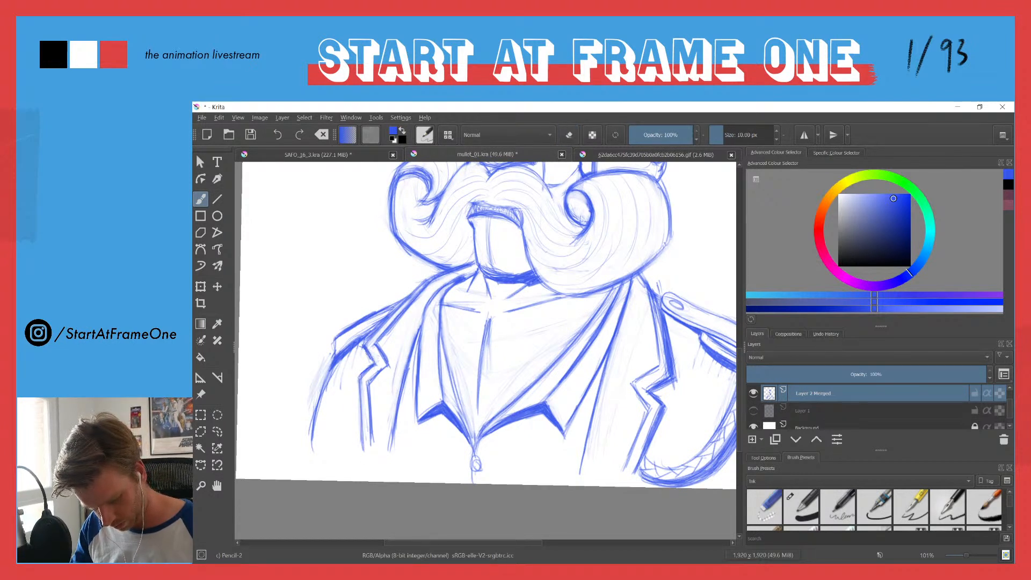
# Step: Erase the stray lines between the far shoulder and lapel notch, and redraw the lapel's upper edge
pyautogui.press('e')
pyautogui.moveTo(401, 315); pyautogui.dragTo(383, 339)
pyautogui.press('e')
pyautogui.moveTo(405, 312); pyautogui.dragTo(377, 344)
pyautogui.moveTo(399, 311); pyautogui.dragTo(361, 347)
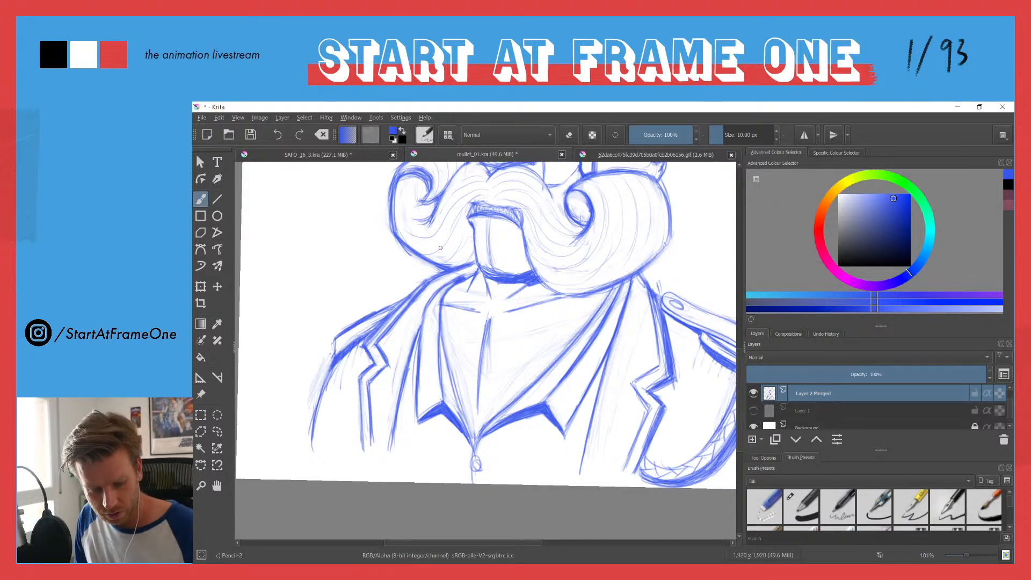
# Step: Show the Overview docker and detach it as a floating window over the canvas
pyautogui.click(396, 118)
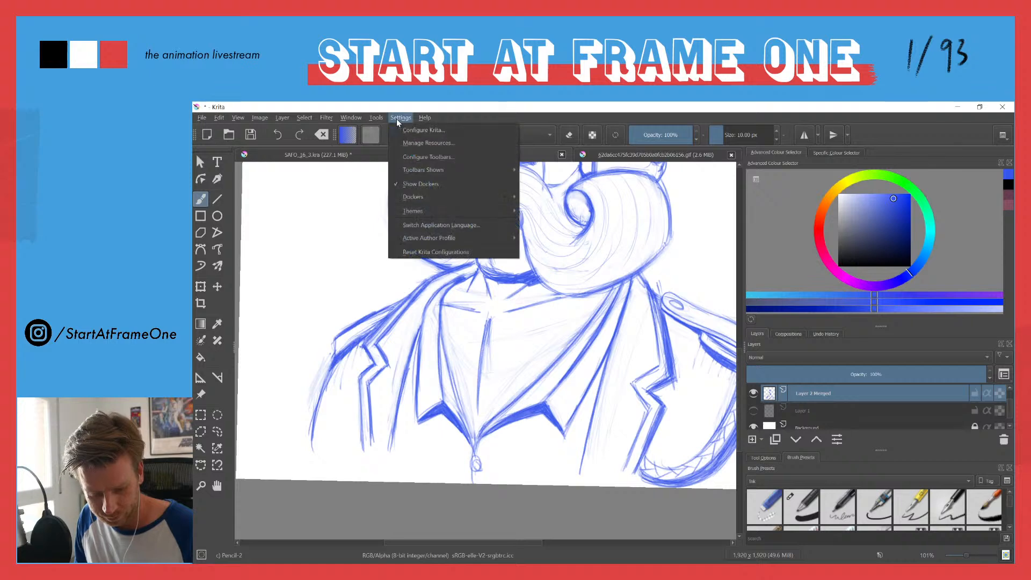
pyautogui.moveTo(407, 197)
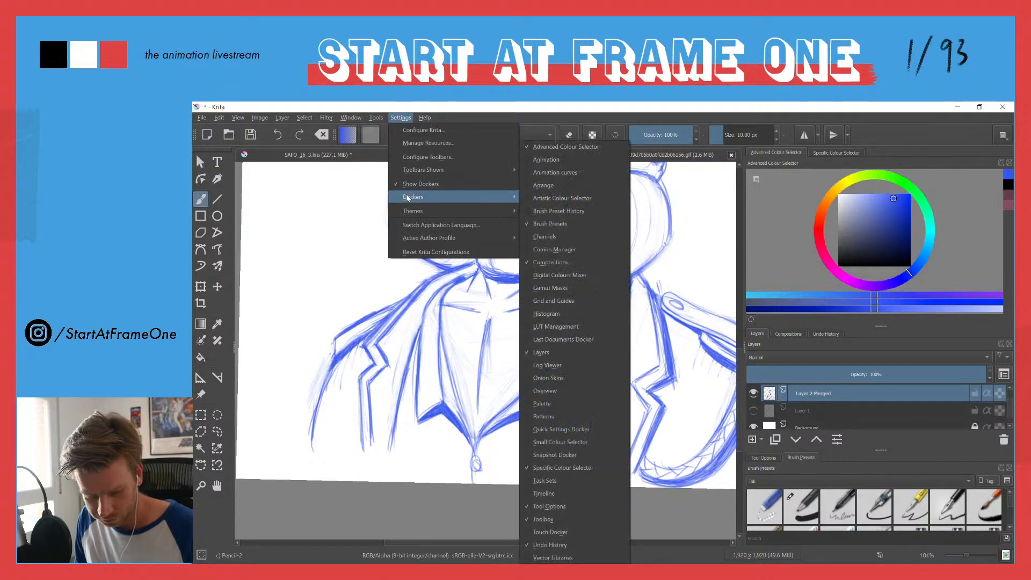
pyautogui.click(528, 391)
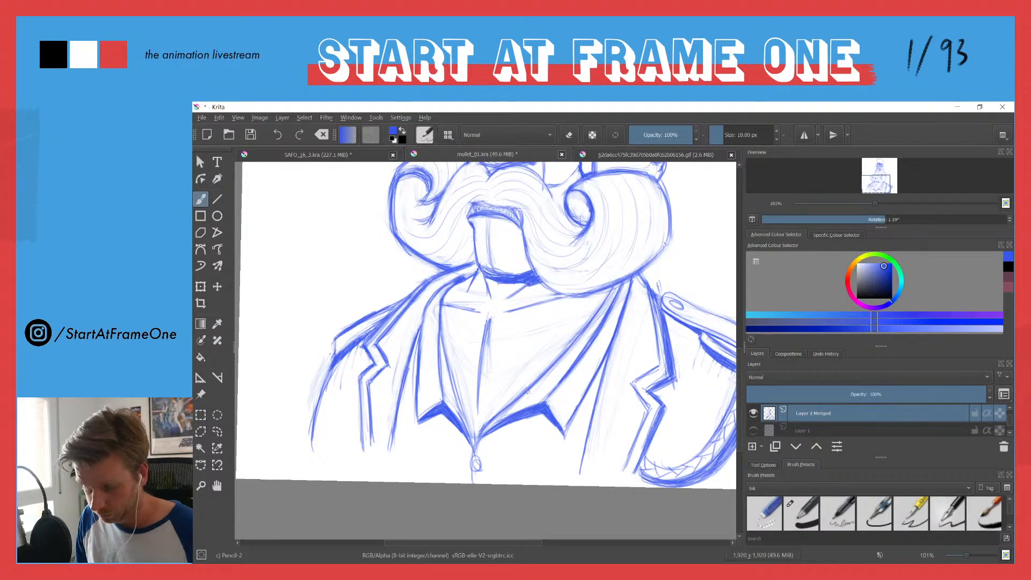
pyautogui.moveTo(757, 152); pyautogui.dragTo(387, 279)
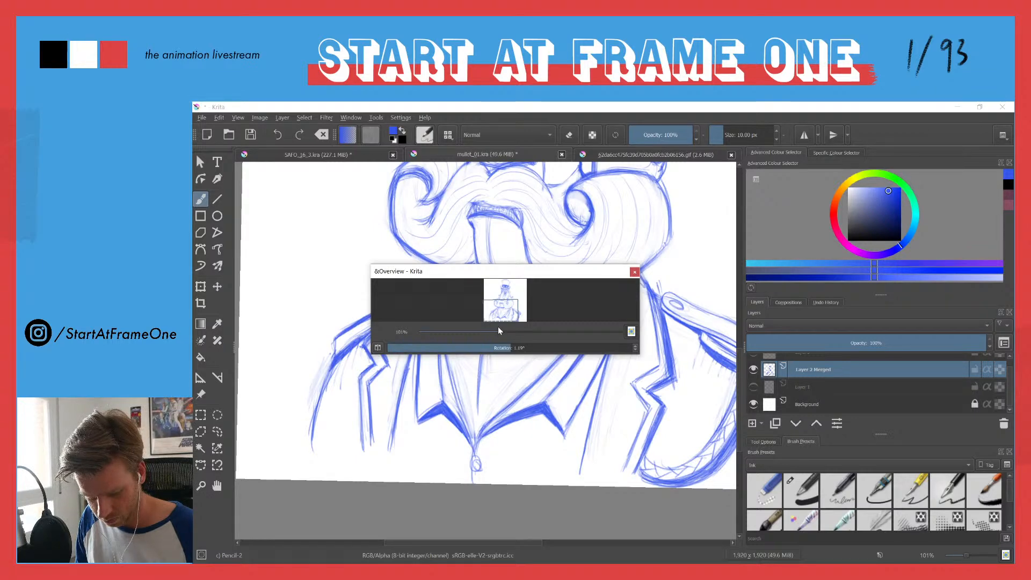
# Step: Enlarge the floating Overview window to preview the whole character at a large size, with the canvas zoom set to 100%
pyautogui.moveTo(501, 331)
pyautogui.mouseDown()
pyautogui.moveTo(528, 333)
pyautogui.moveTo(483, 332)
pyautogui.moveTo(500, 422)
pyautogui.moveTo(499, 533)
pyautogui.mouseUp()
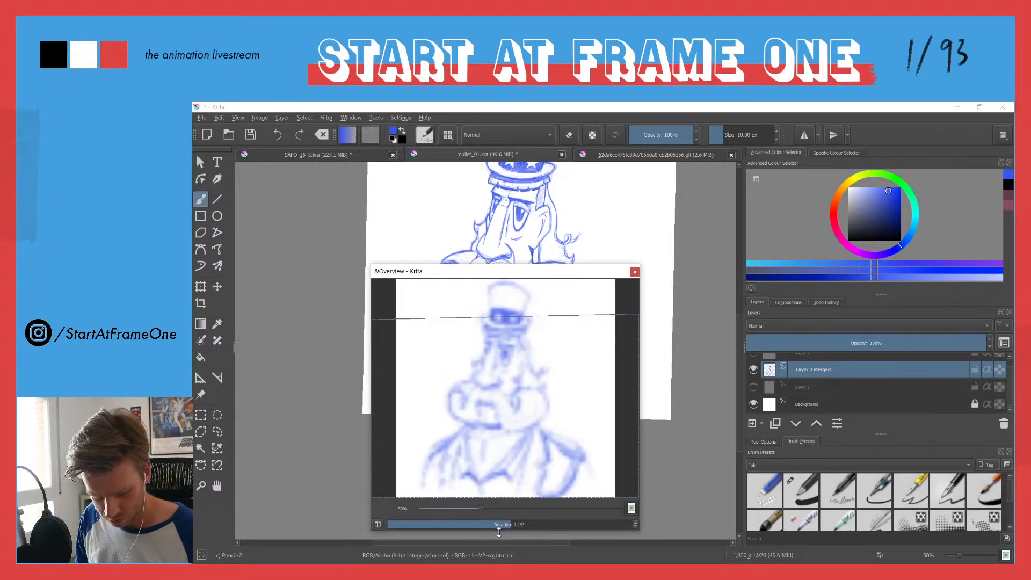
pyautogui.moveTo(430, 272); pyautogui.dragTo(430, 218)
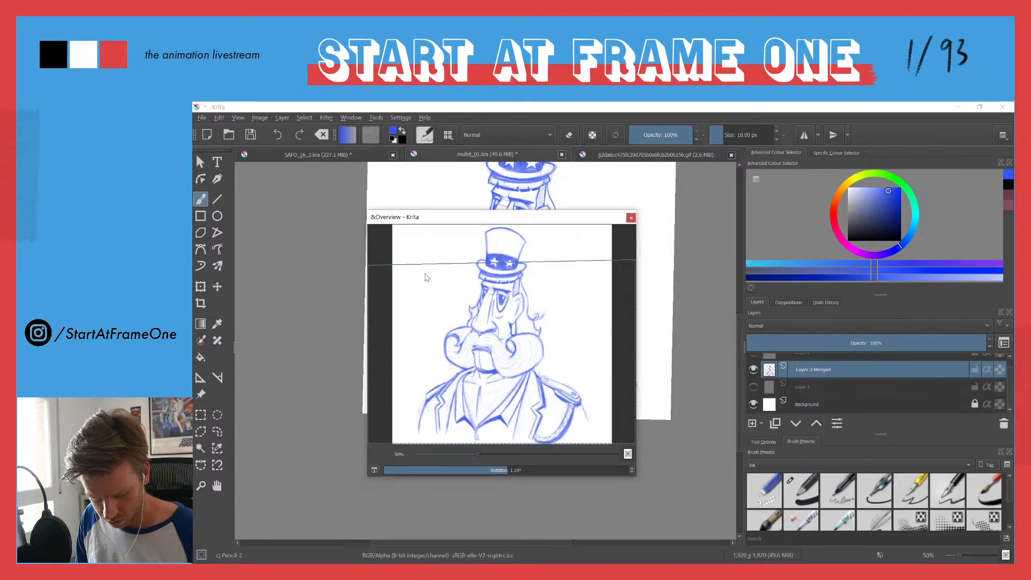
pyautogui.moveTo(477, 457); pyautogui.dragTo(498, 453)
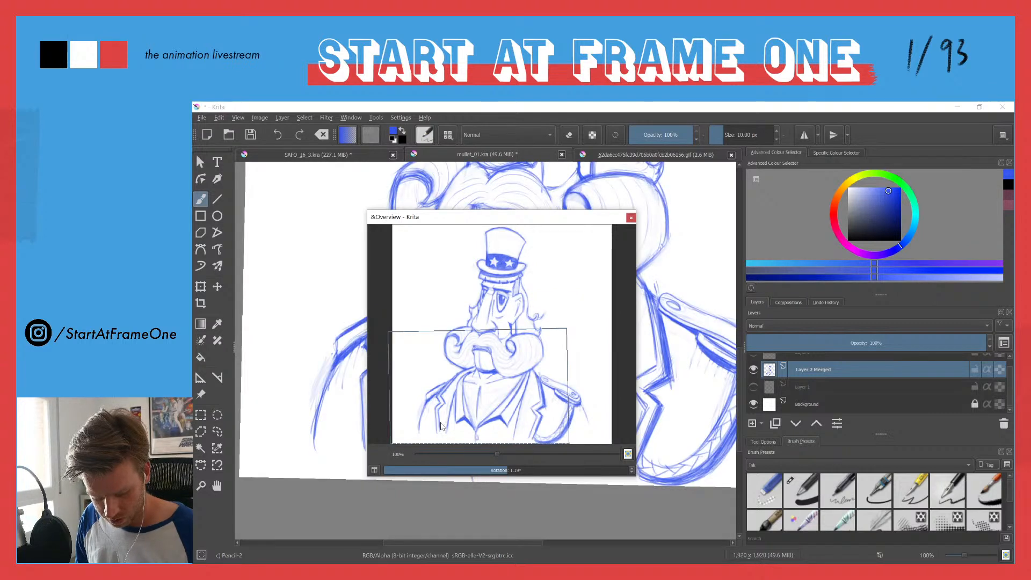
pyautogui.moveTo(416, 476); pyautogui.dragTo(423, 535)
pyautogui.moveTo(367, 342); pyautogui.dragTo(238, 344)
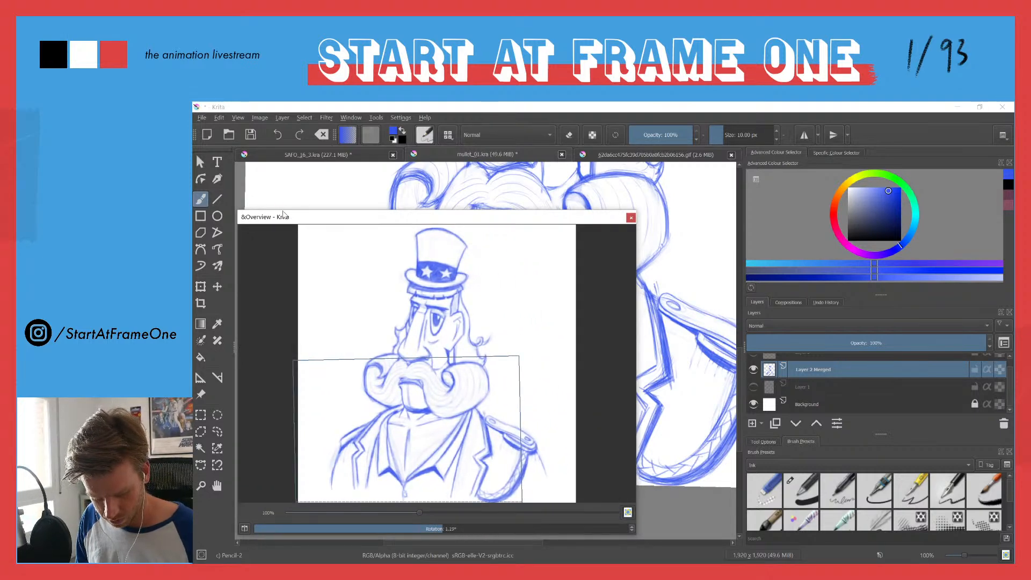
pyautogui.moveTo(284, 211); pyautogui.dragTo(288, 122)
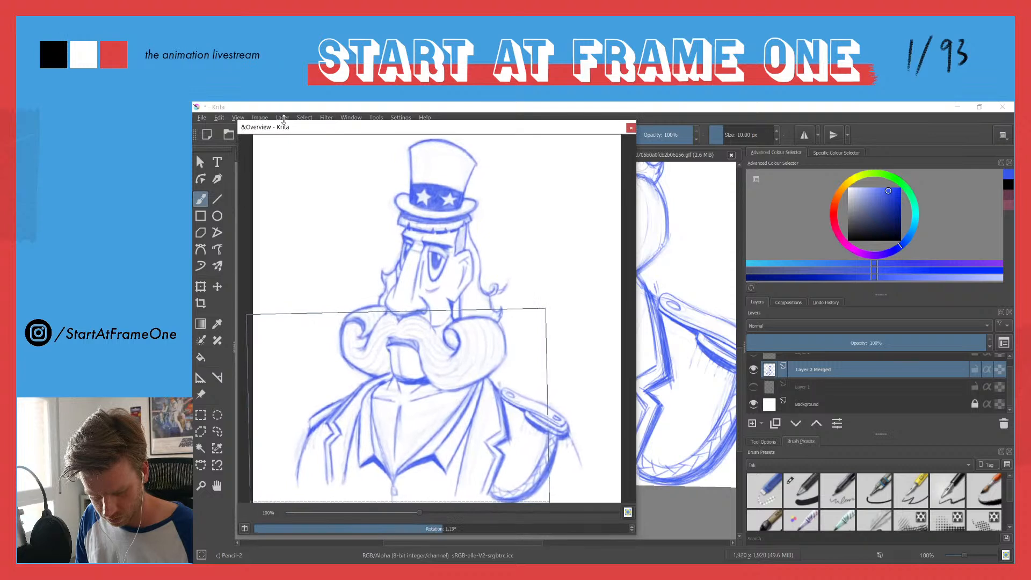
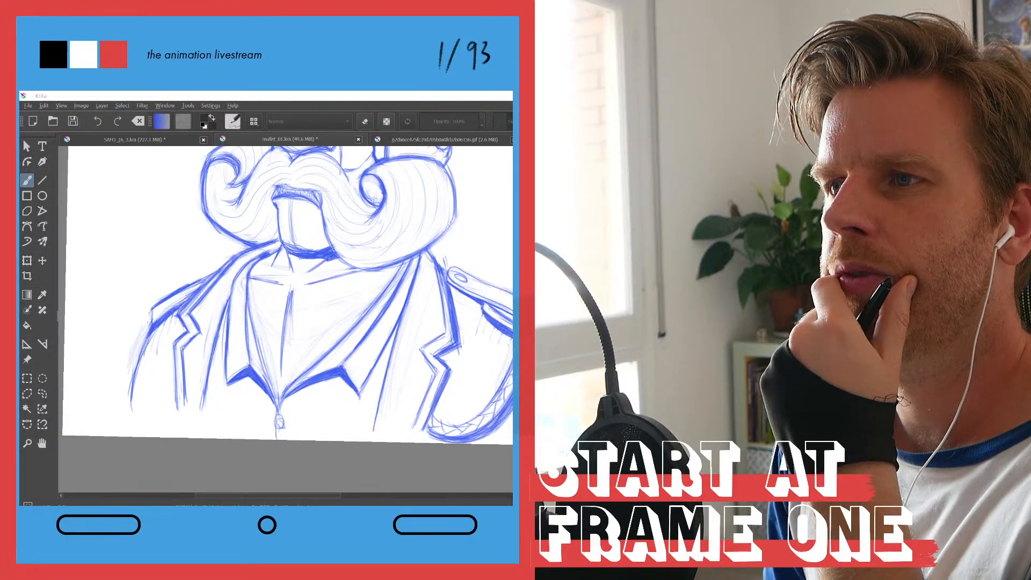
# Step: Remove the cylinder construction lines from around the character's head and moustache, and lower the character sketch layer's opacity to 42%
pyautogui.click(102, 189)
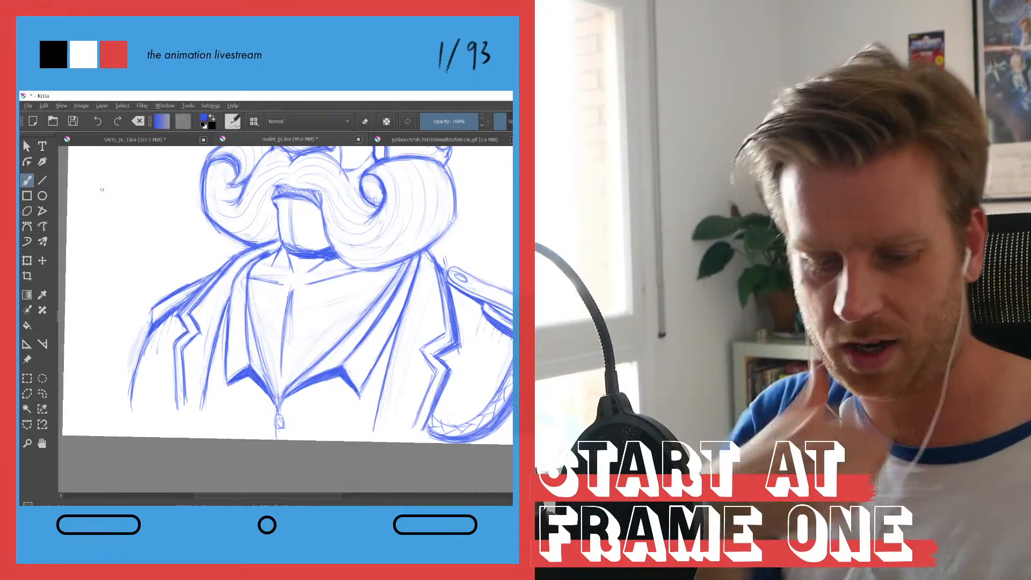
pyautogui.moveTo(233, 209); pyautogui.dragTo(155, 295)
pyautogui.moveTo(172, 209)
pyautogui.mouseDown()
pyautogui.moveTo(173, 252)
pyautogui.moveTo(217, 268)
pyautogui.moveTo(219, 286)
pyautogui.mouseUp()
pyautogui.moveTo(214, 202); pyautogui.dragTo(212, 223)
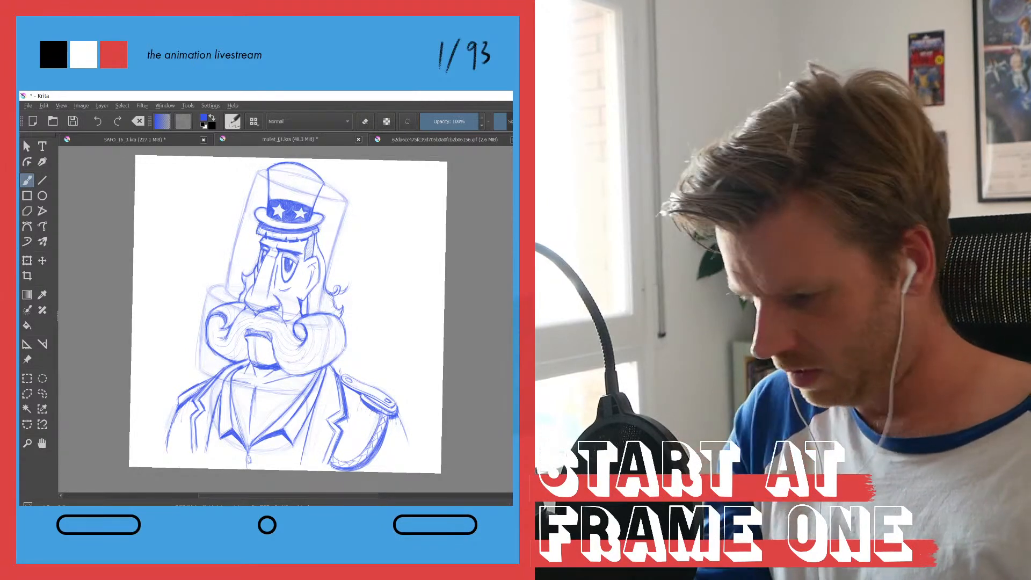
pyautogui.press('t')
pyautogui.moveTo(334, 201)
pyautogui.mouseDown()
pyautogui.moveTo(404, 194)
pyautogui.moveTo(438, 171)
pyautogui.moveTo(423, 182)
pyautogui.mouseUp()
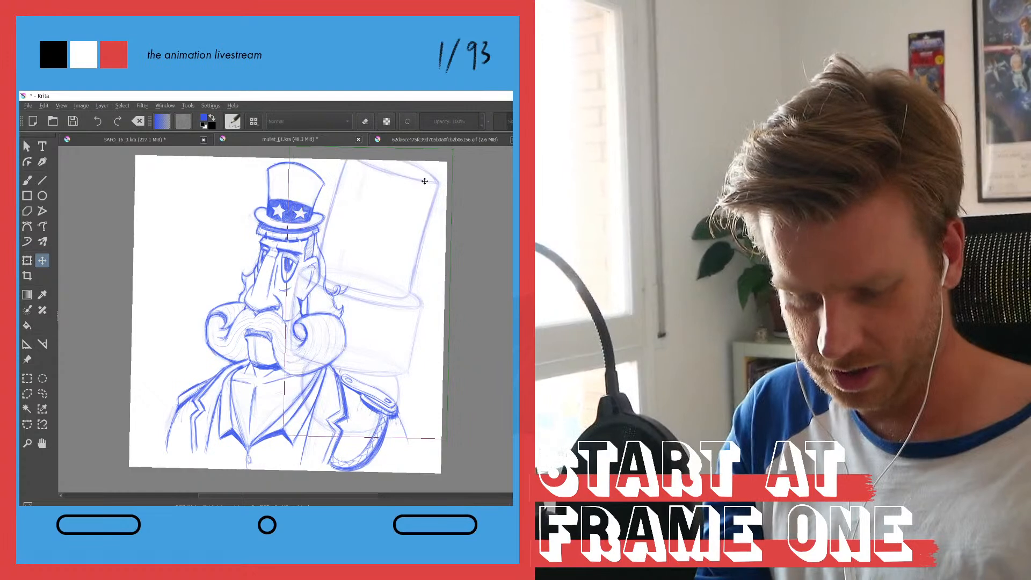
pyautogui.moveTo(336, 187); pyautogui.dragTo(330, 214)
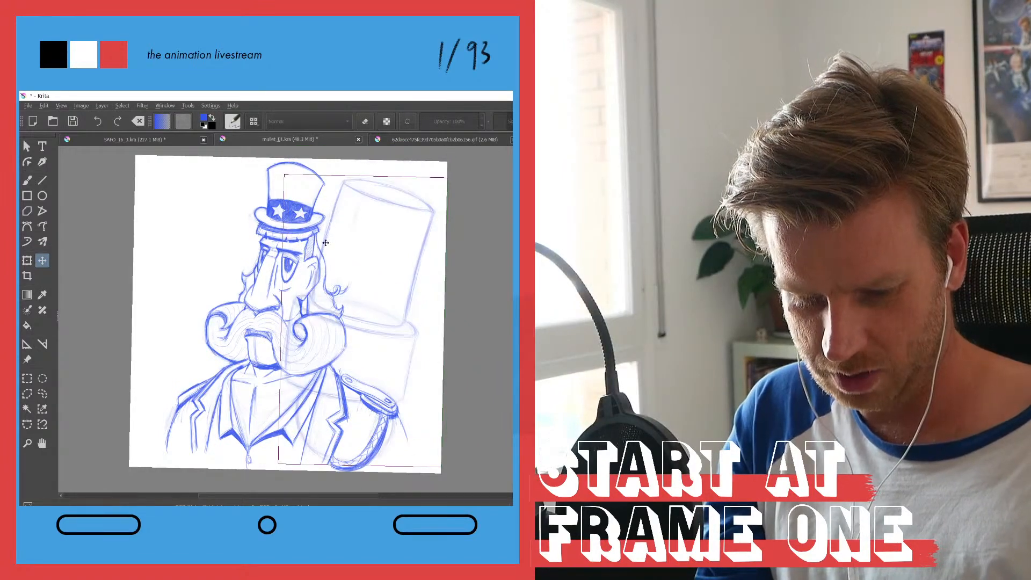
pyautogui.press('Delete')
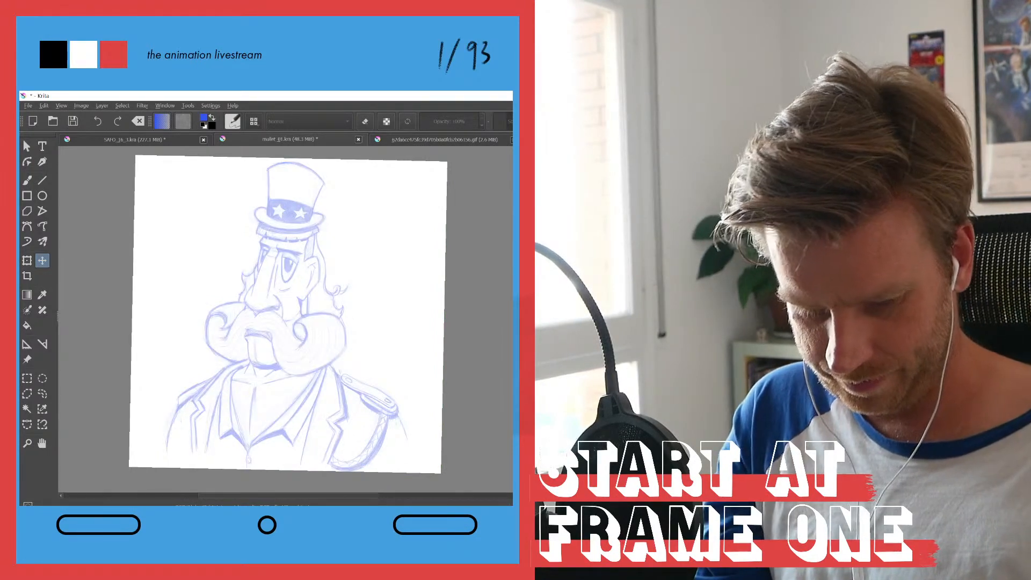
# Step: Choose the Basic-1 brush from the Ink presets for the Brush tool
pyautogui.press('b')
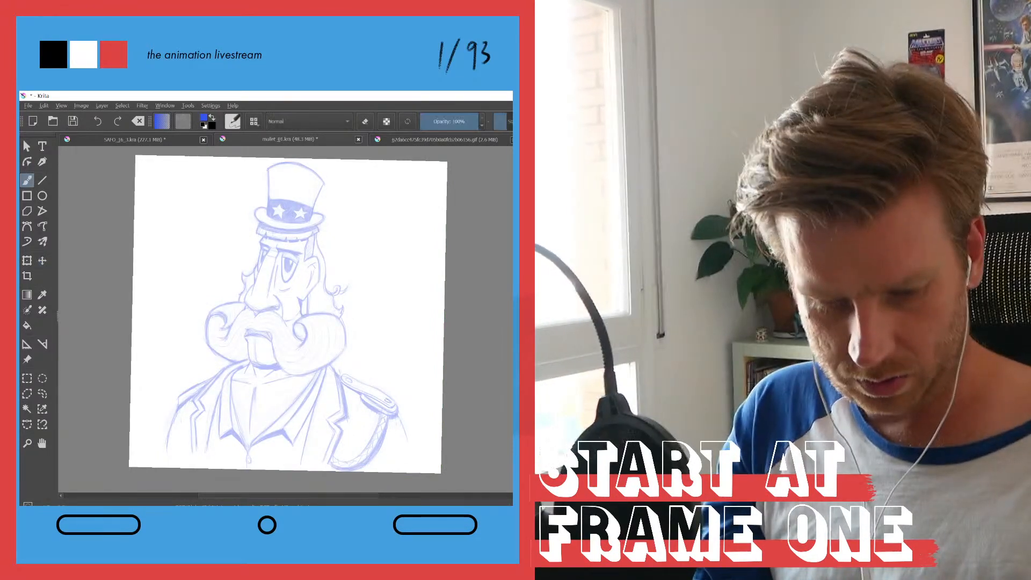
pyautogui.click(234, 121)
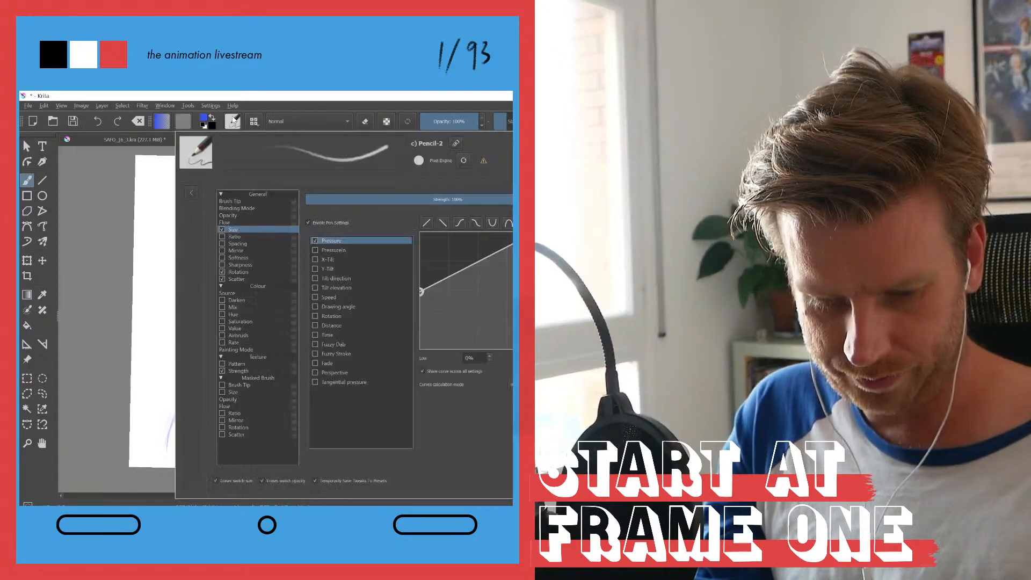
pyautogui.click(254, 122)
pyautogui.click(257, 140)
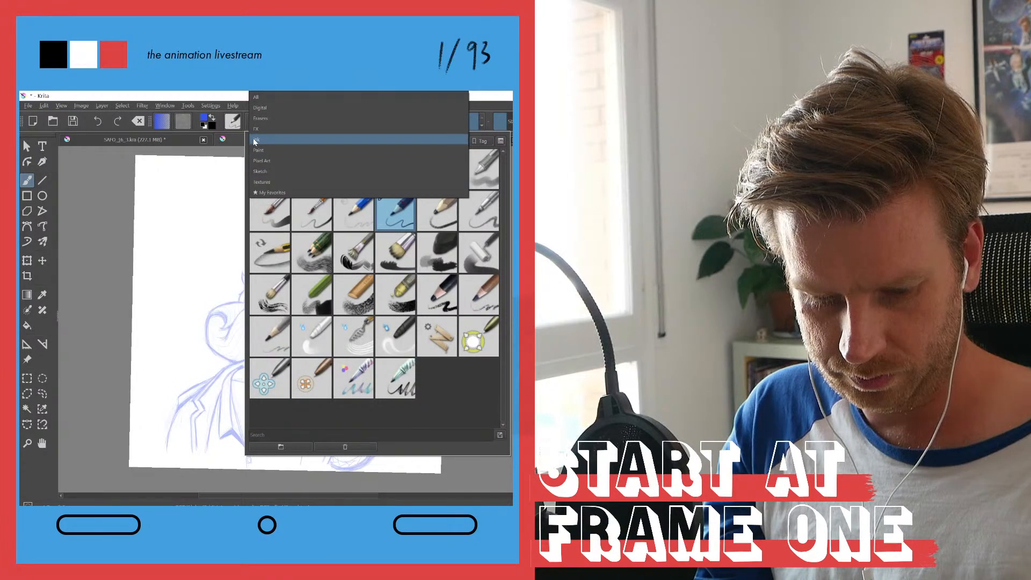
pyautogui.click(255, 142)
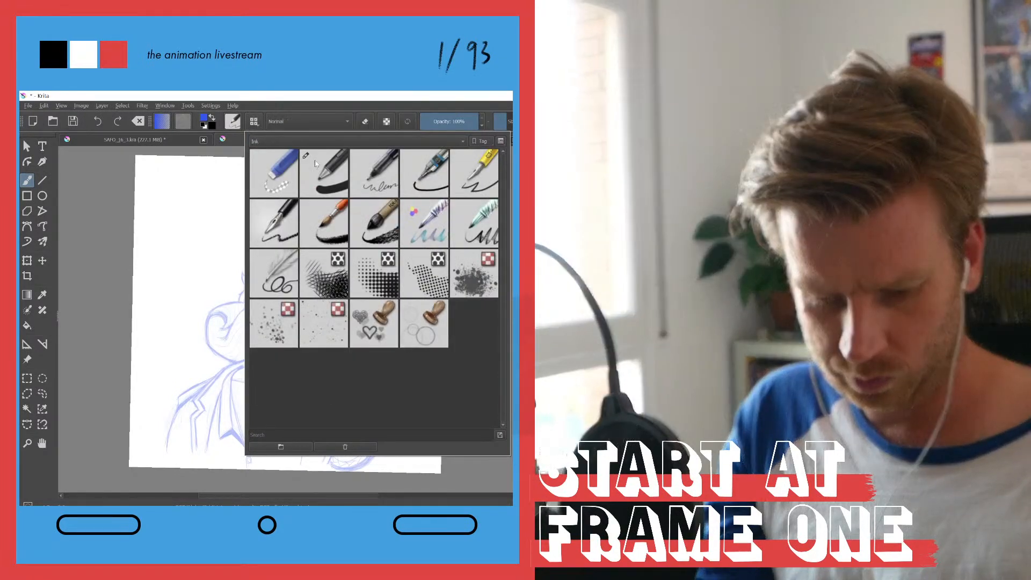
pyautogui.click(328, 173)
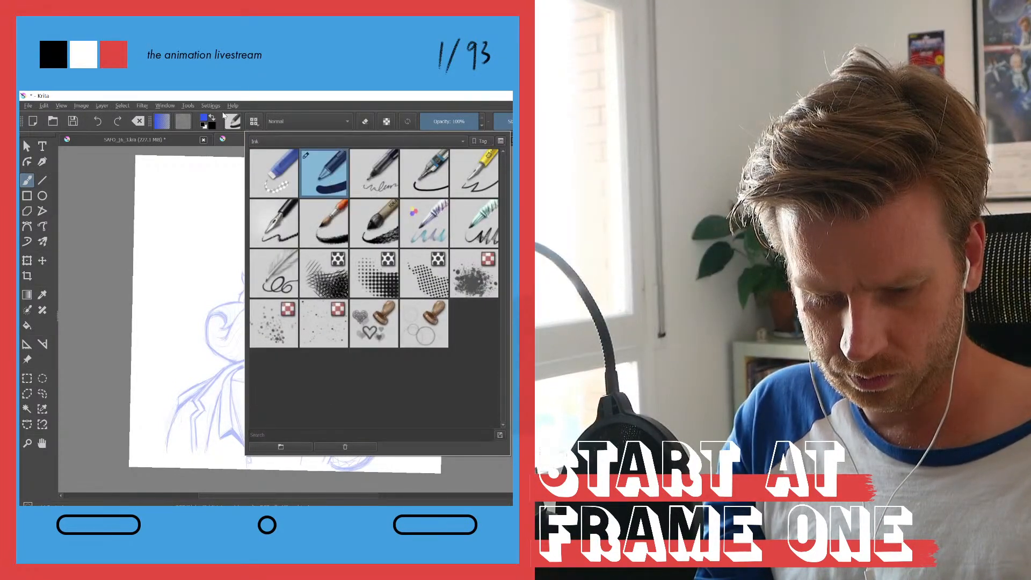
# Step: Reshape the Basic-1 brush's size pressure curve into a concave curve that rises slowly at light pressure
pyautogui.click(234, 121)
pyautogui.click(222, 215)
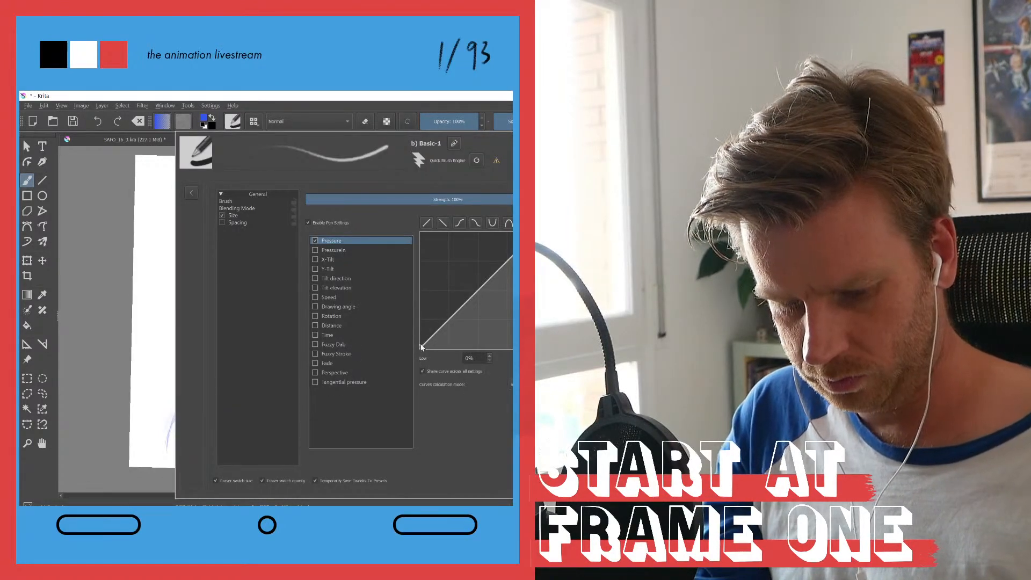
pyautogui.moveTo(422, 347); pyautogui.dragTo(420, 345)
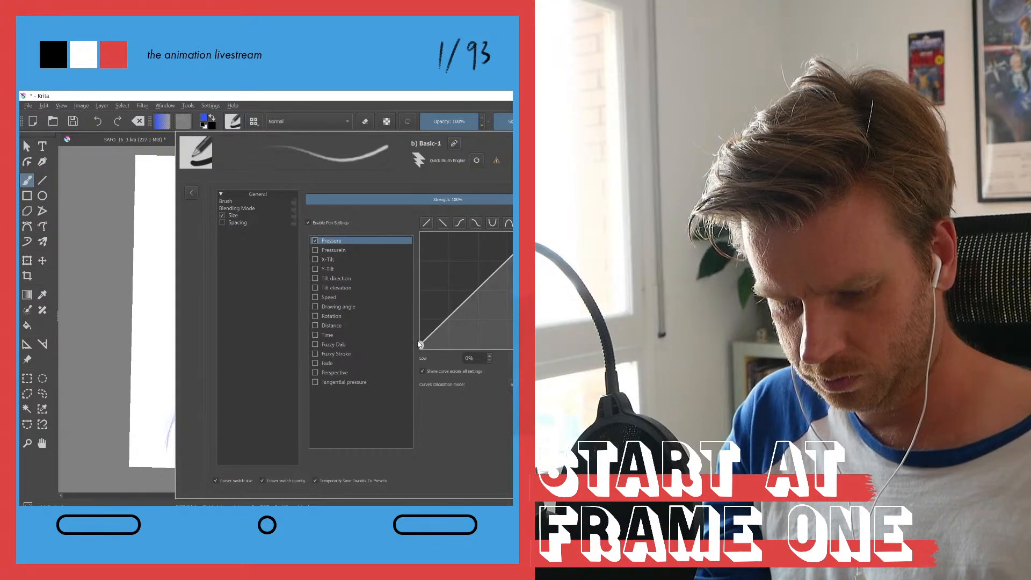
pyautogui.moveTo(479, 288); pyautogui.dragTo(517, 289)
pyautogui.moveTo(517, 276); pyautogui.dragTo(519, 277)
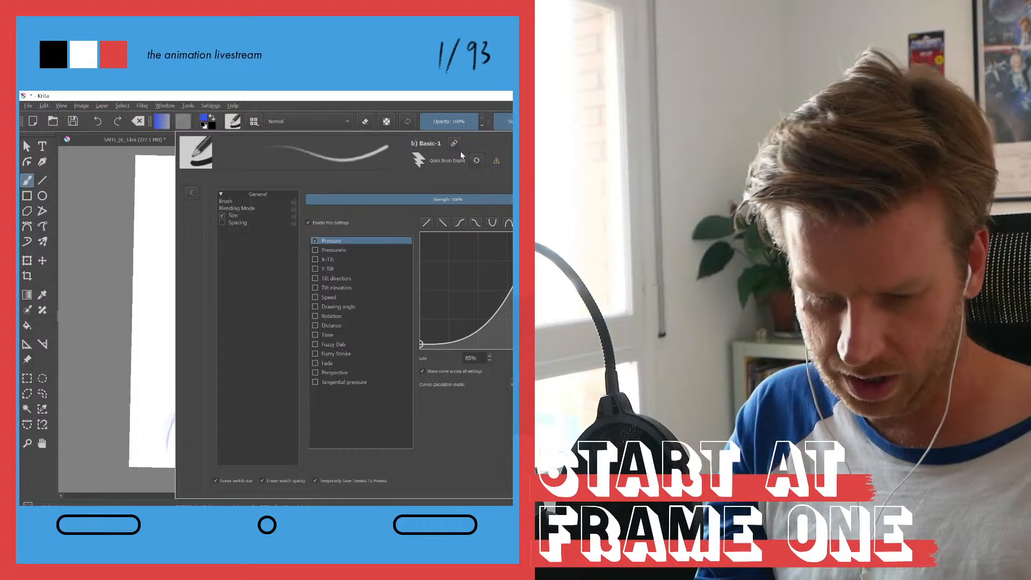
pyautogui.click(200, 95)
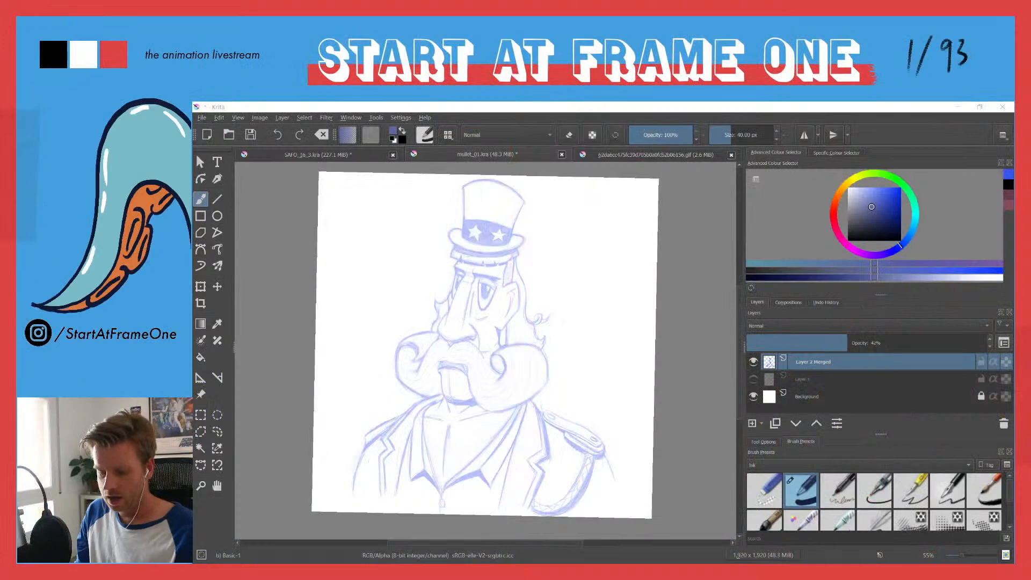
# Step: Choose a muted dark blue brush colour and add a new paint layer above the character sketch
pyautogui.click(872, 206)
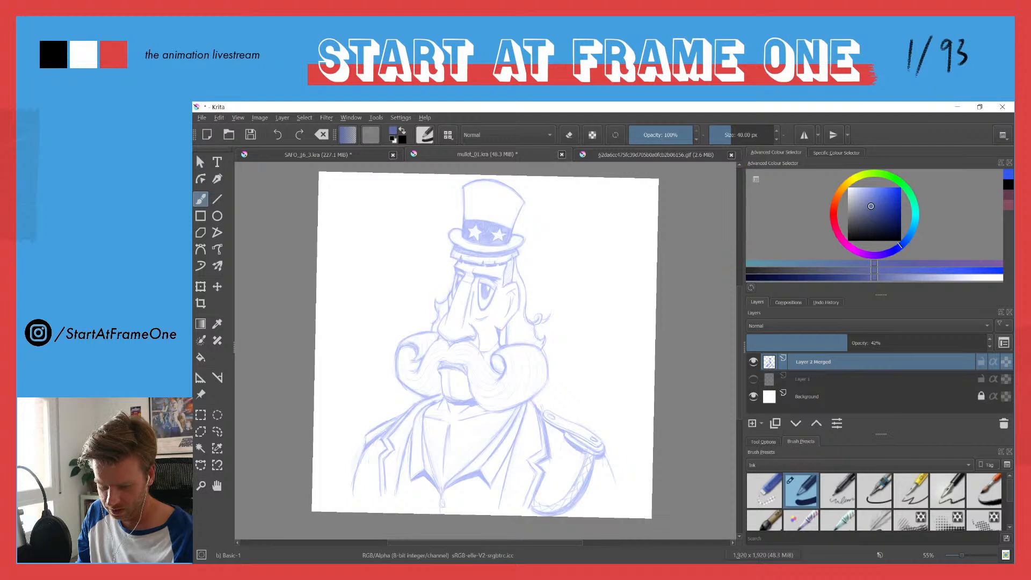
pyautogui.moveTo(870, 204); pyautogui.dragTo(871, 211)
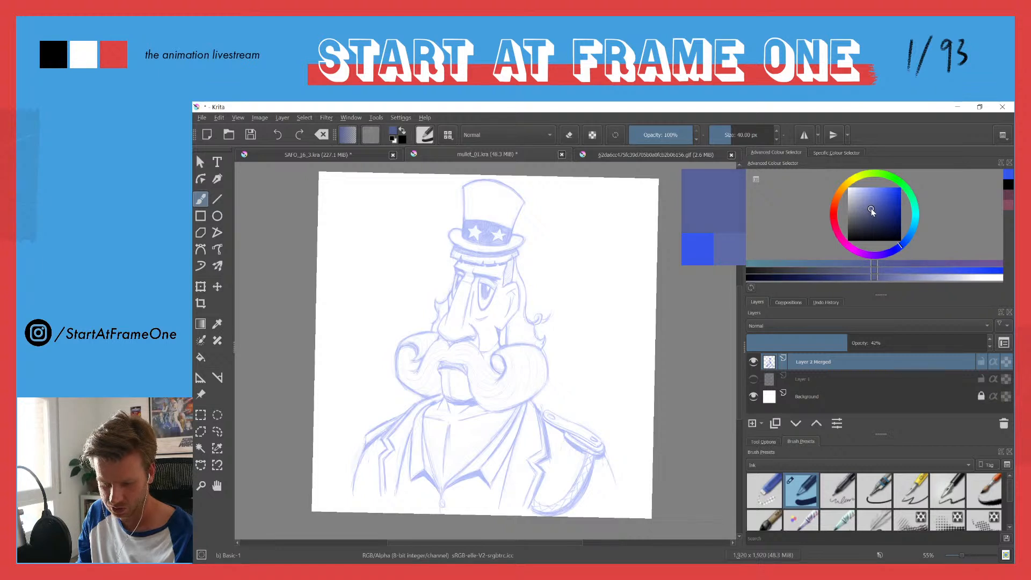
pyautogui.moveTo(866, 211); pyautogui.dragTo(879, 201)
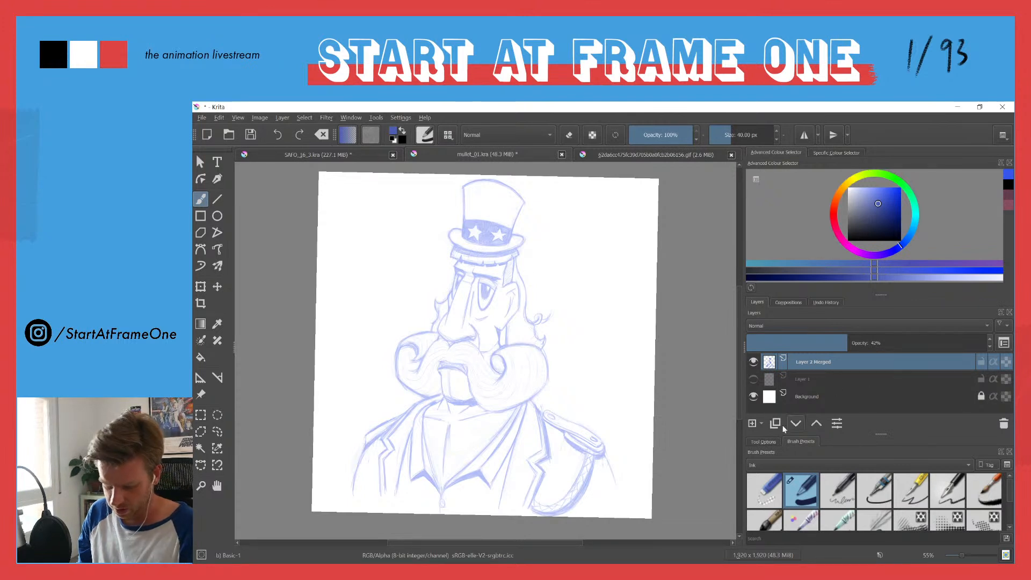
pyautogui.click(755, 425)
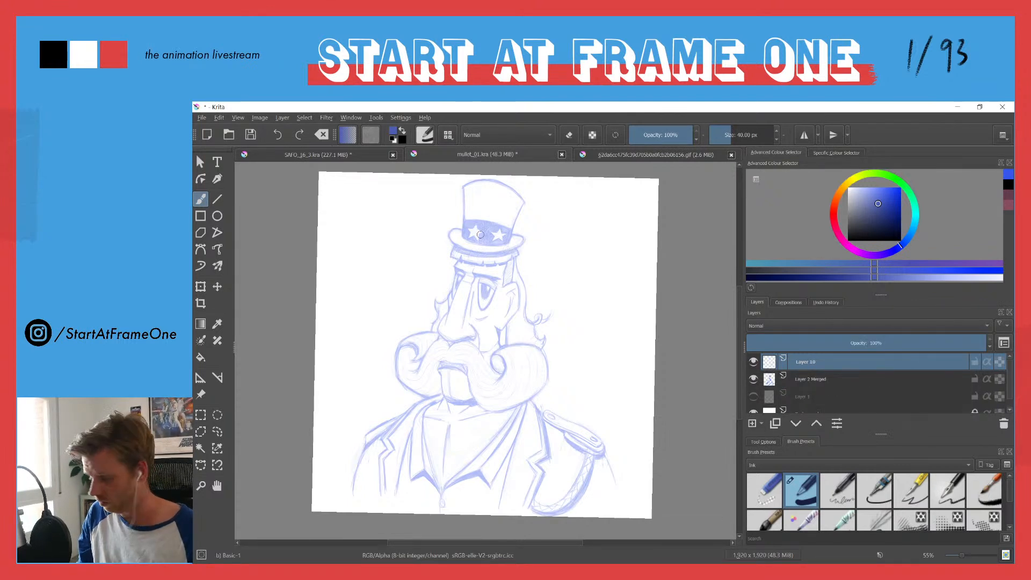
# Step: Try Basic brush smoothing with a stroke down the right side of the hat crown, and undo the stroke
pyautogui.moveTo(485, 240); pyautogui.dragTo(564, 292)
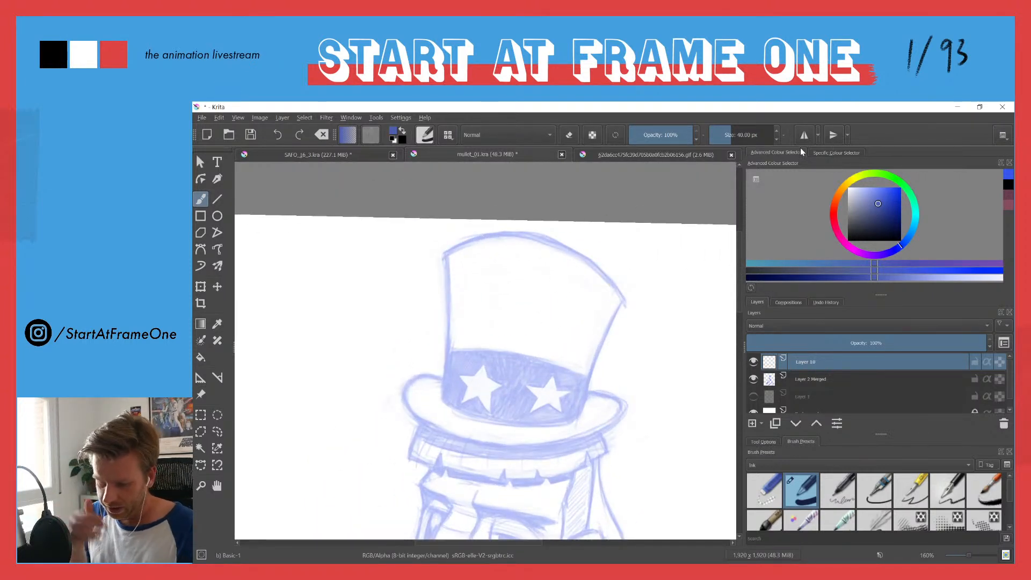
pyautogui.click(764, 441)
pyautogui.click(804, 469)
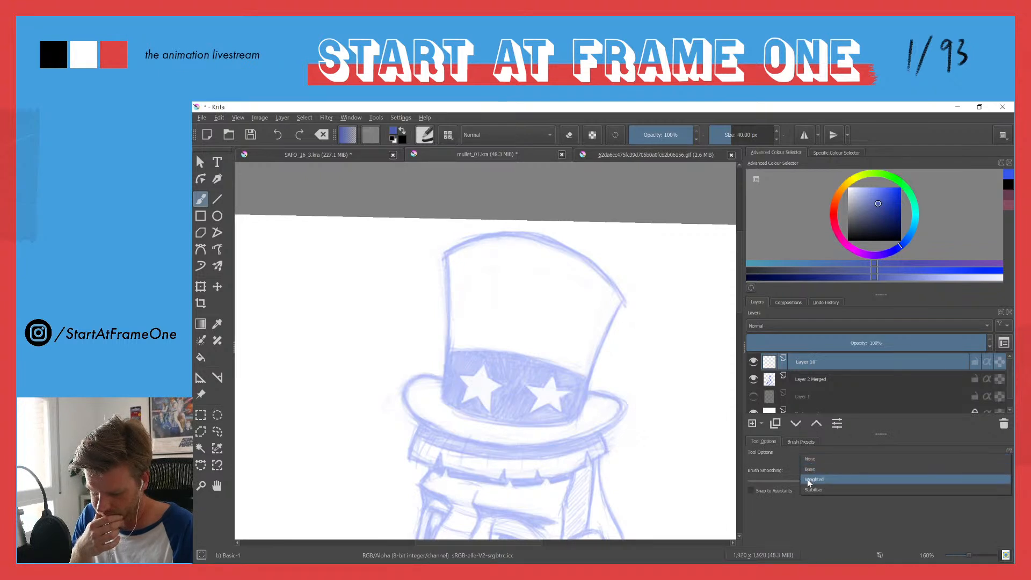
pyautogui.click(808, 471)
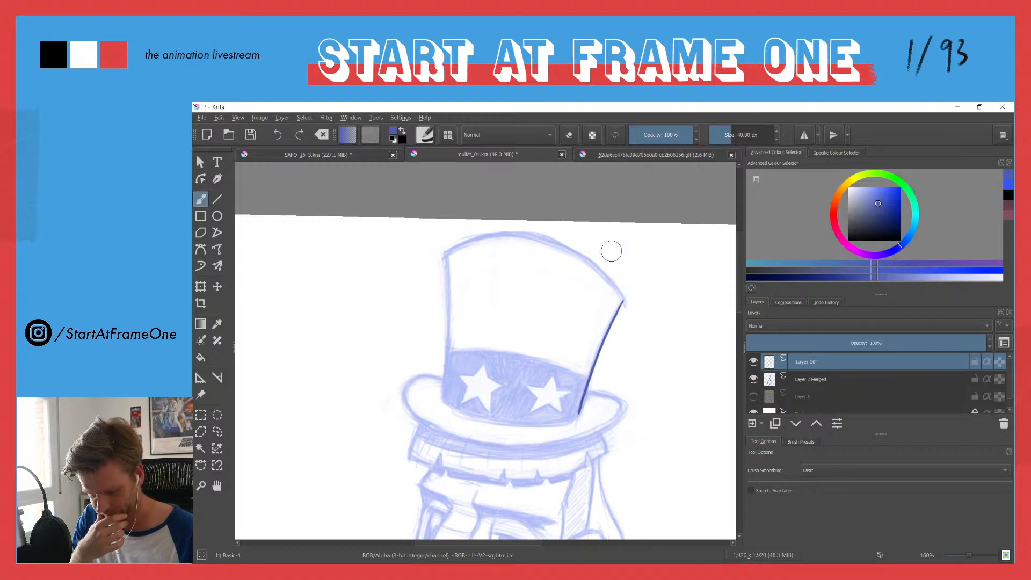
pyautogui.hotkey('ctrl', 'z')
# Step: Compare Weighted and Basic brush smoothing with one vertical test stroke each beside the hat
pyautogui.click(807, 471)
pyautogui.click(805, 480)
pyautogui.moveTo(655, 298); pyautogui.dragTo(643, 438)
pyautogui.click(804, 470)
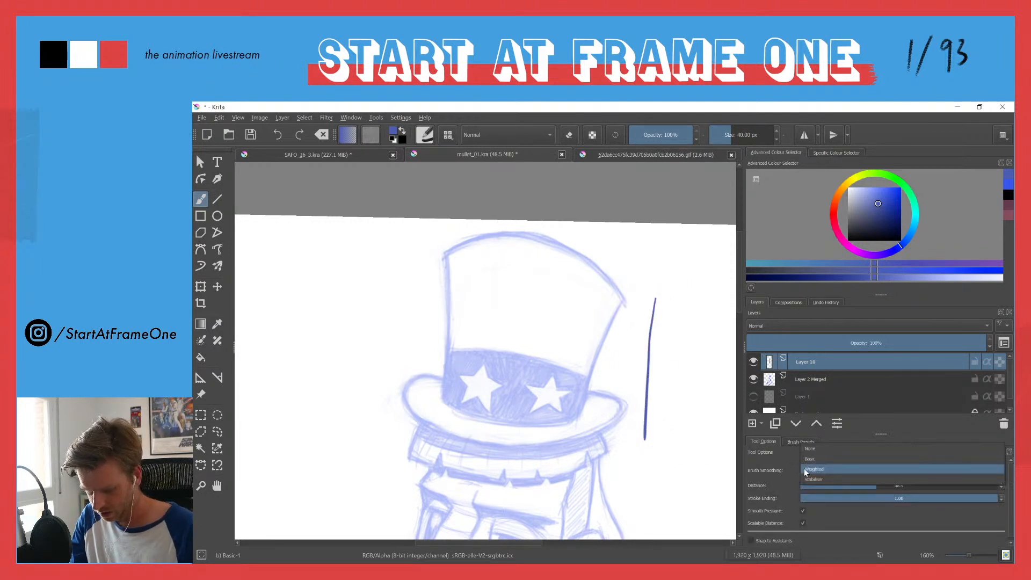
pyautogui.click(806, 461)
pyautogui.moveTo(664, 300); pyautogui.dragTo(658, 436)
# Step: Set the brush smoothing to Stabiliser and clear the vertical test strokes drawn beside the hat
pyautogui.click(800, 469)
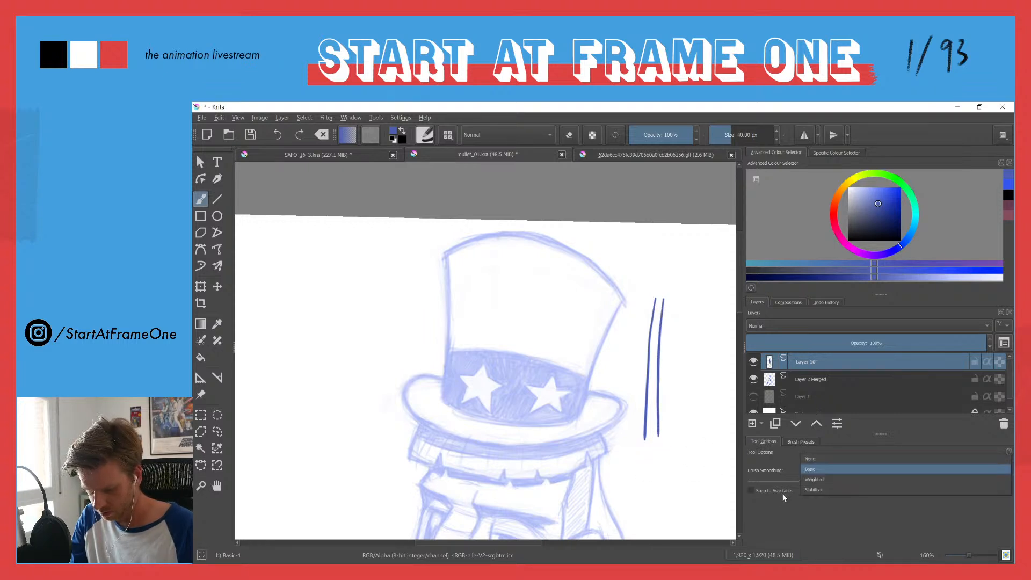
pyautogui.click(806, 490)
pyautogui.moveTo(673, 334); pyautogui.dragTo(679, 455)
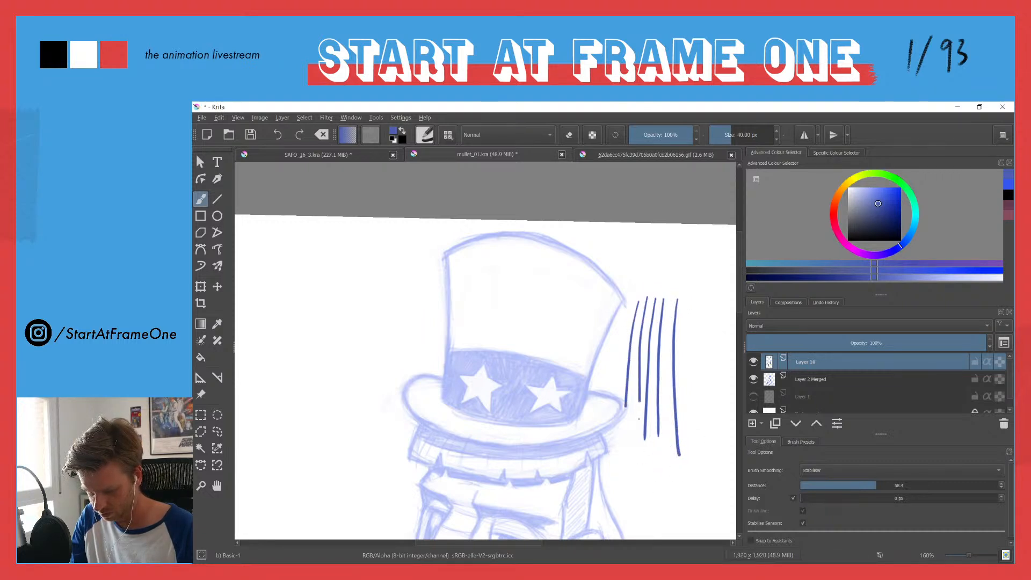
pyautogui.moveTo(671, 293); pyautogui.dragTo(672, 430)
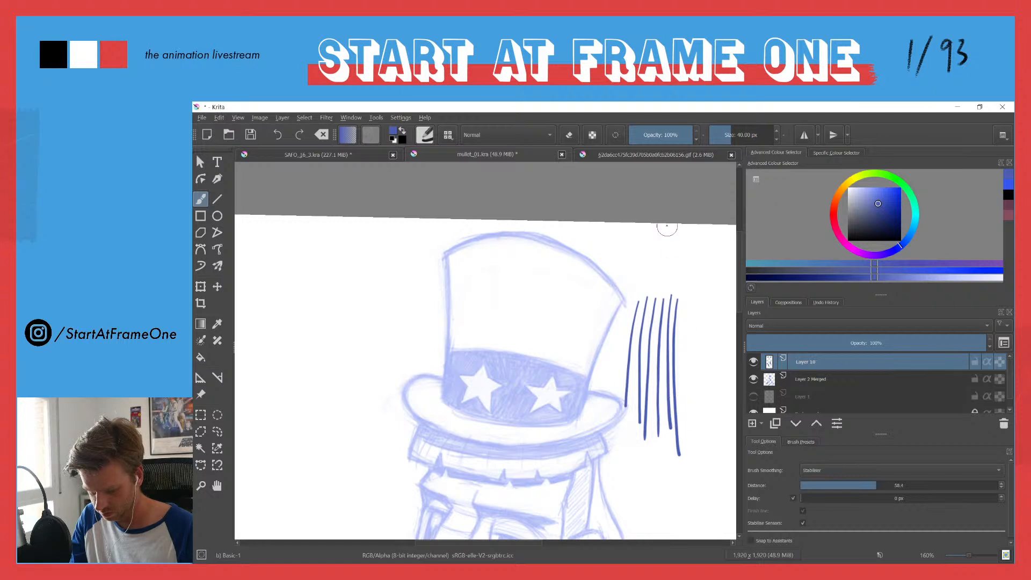
pyautogui.hotkey('ctrl', 'z')
pyautogui.hotkey('ctrl', 'z')
pyautogui.hotkey('ctrl', 'z')
pyautogui.hotkey('ctrl', 'z')
pyautogui.hotkey('ctrl', 'z')
pyautogui.hotkey('ctrl', 'z')
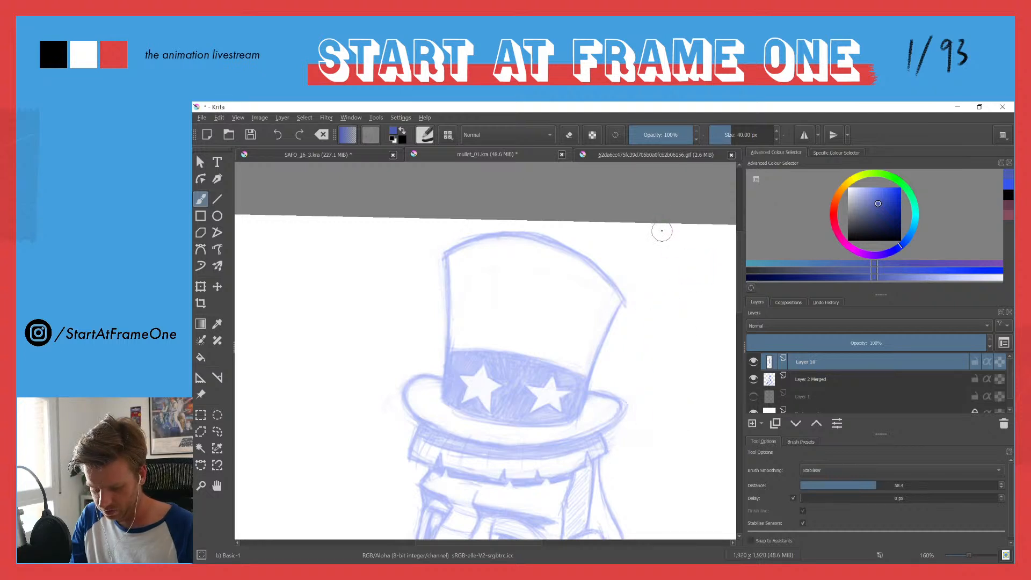
# Step: Try the stabilised brush with several curving, hooked strokes beside the hat, undoing each one
pyautogui.moveTo(651, 295)
pyautogui.mouseDown()
pyautogui.moveTo(659, 374)
pyautogui.moveTo(652, 452)
pyautogui.moveTo(623, 445)
pyautogui.mouseUp()
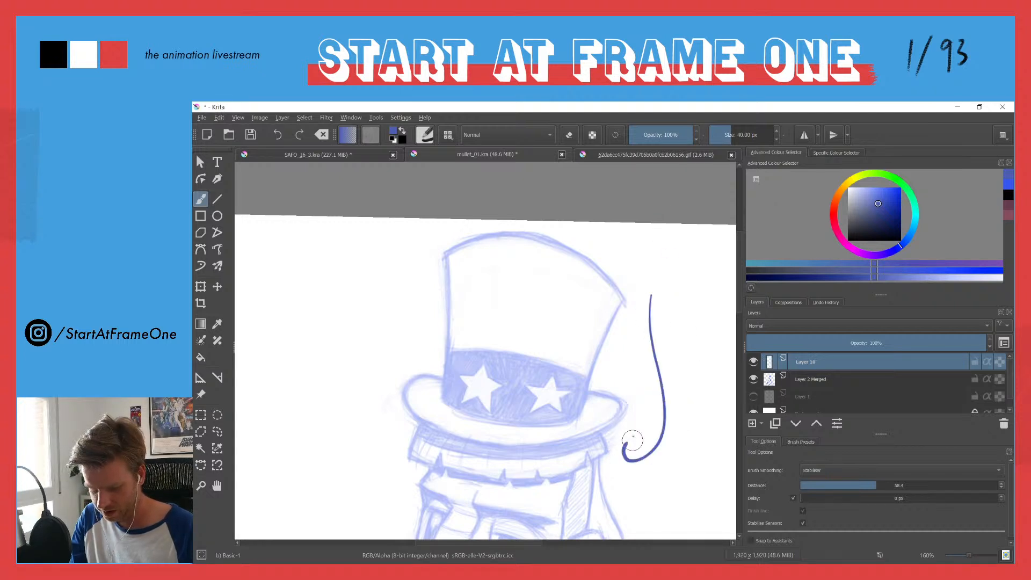
pyautogui.hotkey('ctrl', 'z')
pyautogui.moveTo(671, 392); pyautogui.dragTo(645, 441)
pyautogui.hotkey('ctrl', 'z')
pyautogui.moveTo(668, 296)
pyautogui.mouseDown()
pyautogui.moveTo(681, 444)
pyautogui.moveTo(668, 366)
pyautogui.mouseUp()
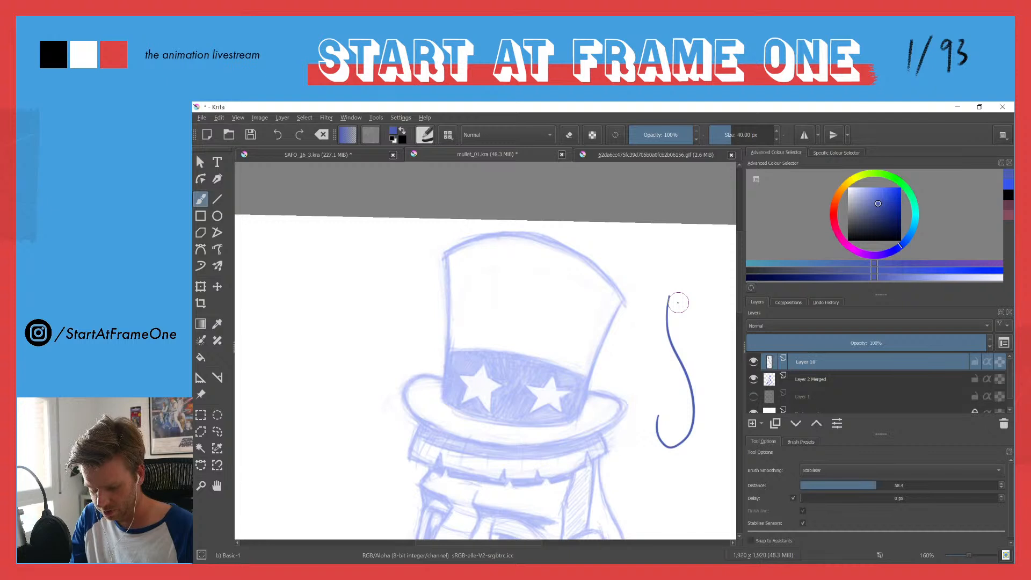
pyautogui.hotkey('ctrl', 'z')
pyautogui.moveTo(676, 286)
pyautogui.mouseDown()
pyautogui.moveTo(698, 378)
pyautogui.moveTo(648, 453)
pyautogui.moveTo(653, 395)
pyautogui.moveTo(637, 429)
pyautogui.mouseUp()
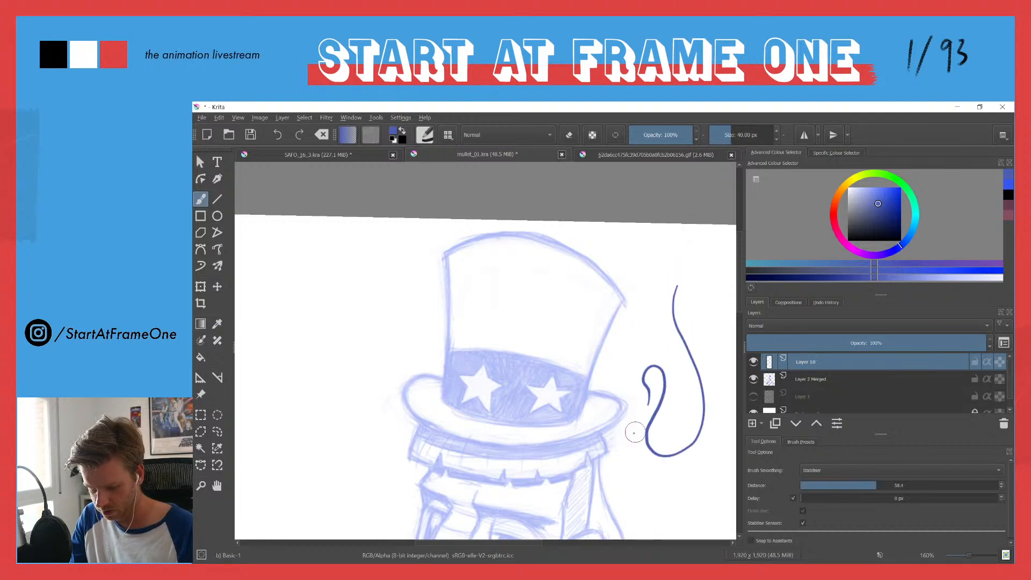
pyautogui.hotkey('ctrl', 'z')
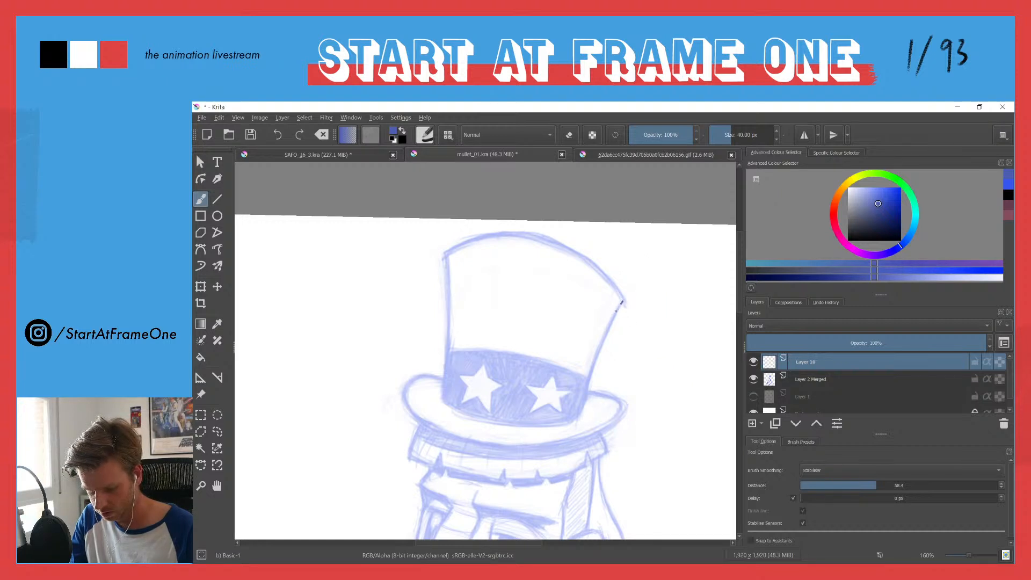
# Step: Ink the right side, left side and curved top edge of the hat crown over the sketch, redoing the top stroke
pyautogui.moveTo(601, 349); pyautogui.dragTo(581, 414)
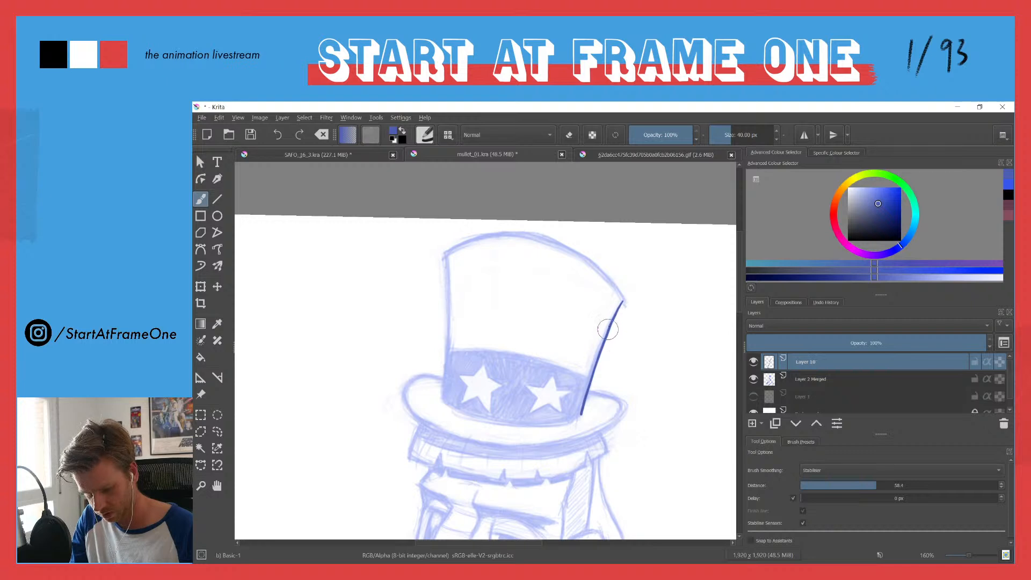
pyautogui.moveTo(444, 256); pyautogui.dragTo(442, 401)
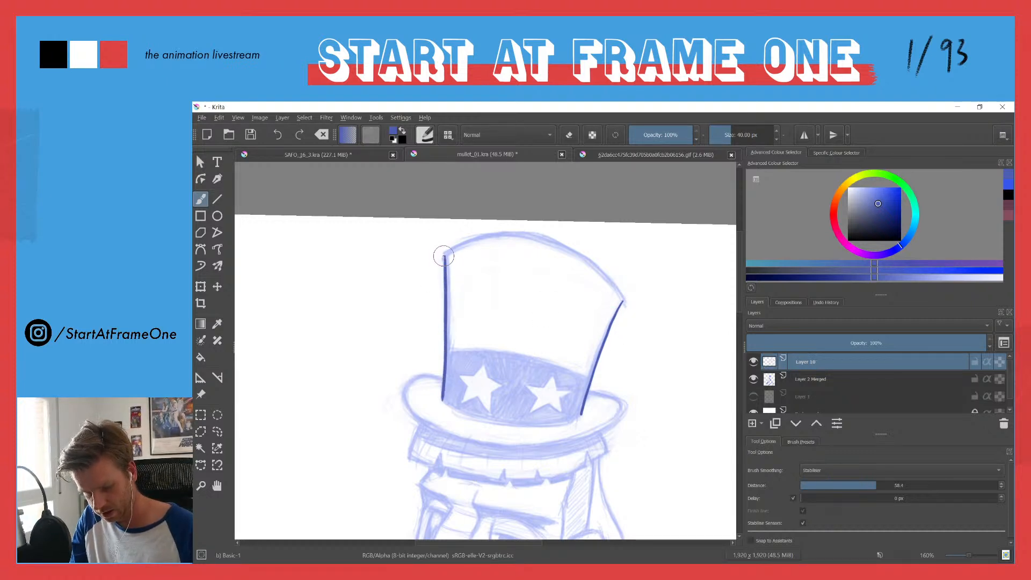
pyautogui.moveTo(450, 251)
pyautogui.mouseDown()
pyautogui.moveTo(525, 238)
pyautogui.moveTo(577, 256)
pyautogui.moveTo(622, 300)
pyautogui.mouseUp()
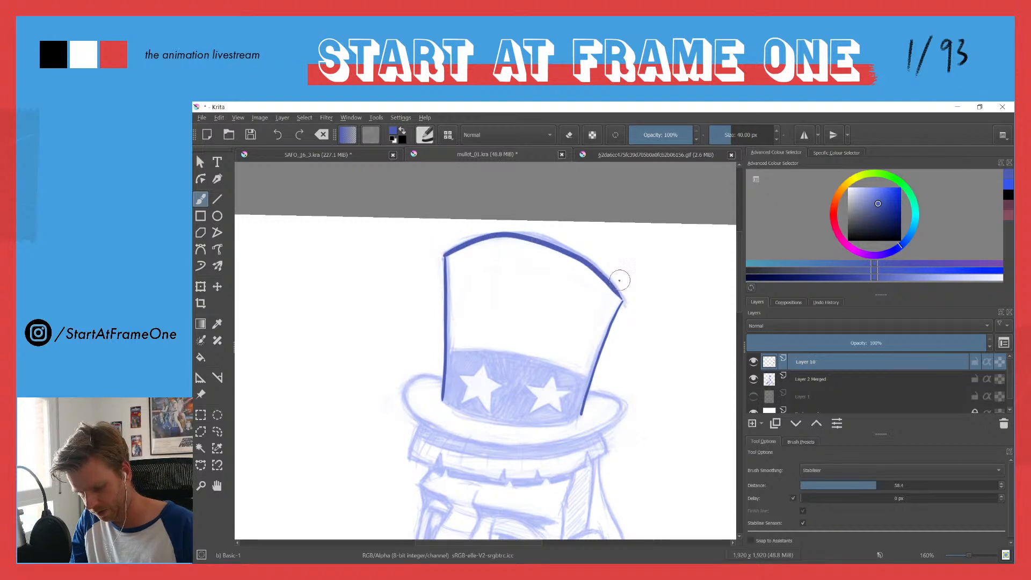
pyautogui.hotkey('ctrl', 'z')
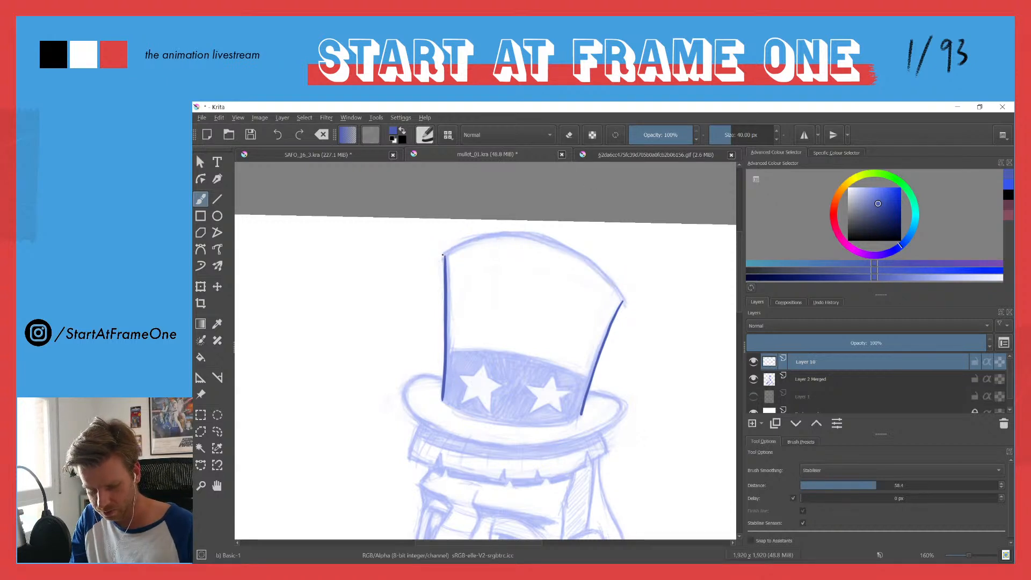
pyautogui.moveTo(458, 244)
pyautogui.mouseDown()
pyautogui.moveTo(541, 240)
pyautogui.moveTo(582, 261)
pyautogui.mouseUp()
pyautogui.moveTo(621, 292); pyautogui.dragTo(624, 298)
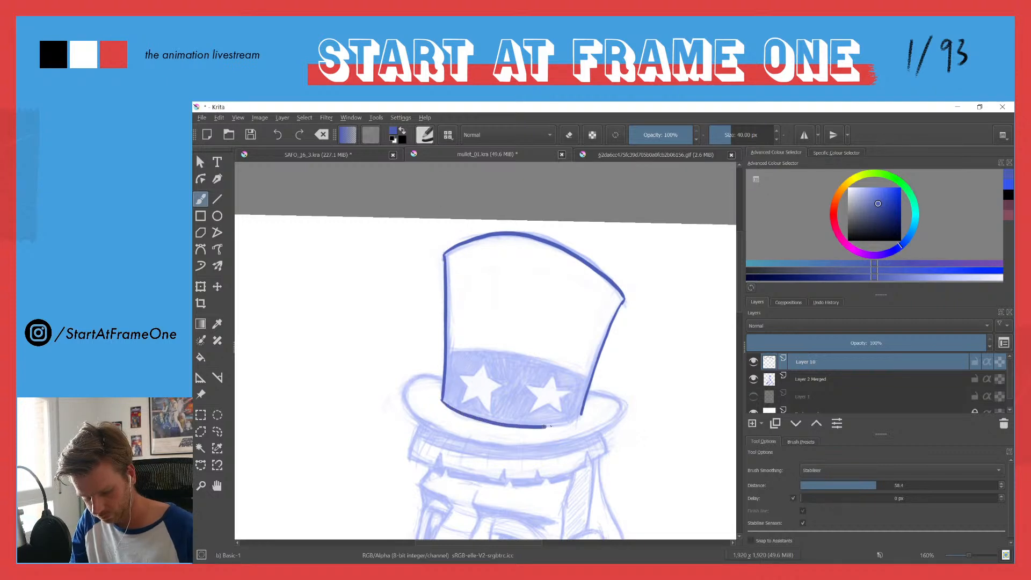
# Step: Redo the curved bottom edge of the hat crown and ink the outline of the left star on the hat band
pyautogui.hotkey('ctrl', 'z')
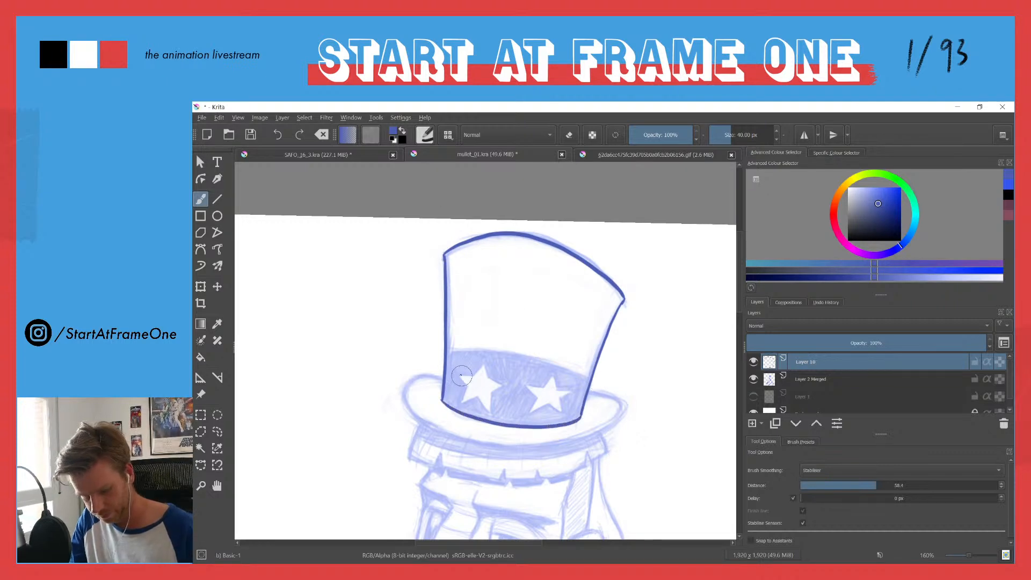
pyautogui.moveTo(452, 393); pyautogui.dragTo(470, 279)
pyautogui.moveTo(470, 352)
pyautogui.mouseDown()
pyautogui.moveTo(484, 358)
pyautogui.moveTo(488, 387)
pyautogui.moveTo(477, 420)
pyautogui.moveTo(520, 404)
pyautogui.moveTo(550, 447)
pyautogui.mouseUp()
pyautogui.moveTo(556, 391)
pyautogui.mouseDown()
pyautogui.moveTo(588, 378)
pyautogui.moveTo(564, 365)
pyautogui.moveTo(589, 379)
pyautogui.mouseUp()
pyautogui.moveTo(509, 350)
pyautogui.mouseDown()
pyautogui.moveTo(526, 331)
pyautogui.moveTo(543, 347)
pyautogui.moveTo(538, 316)
pyautogui.mouseUp()
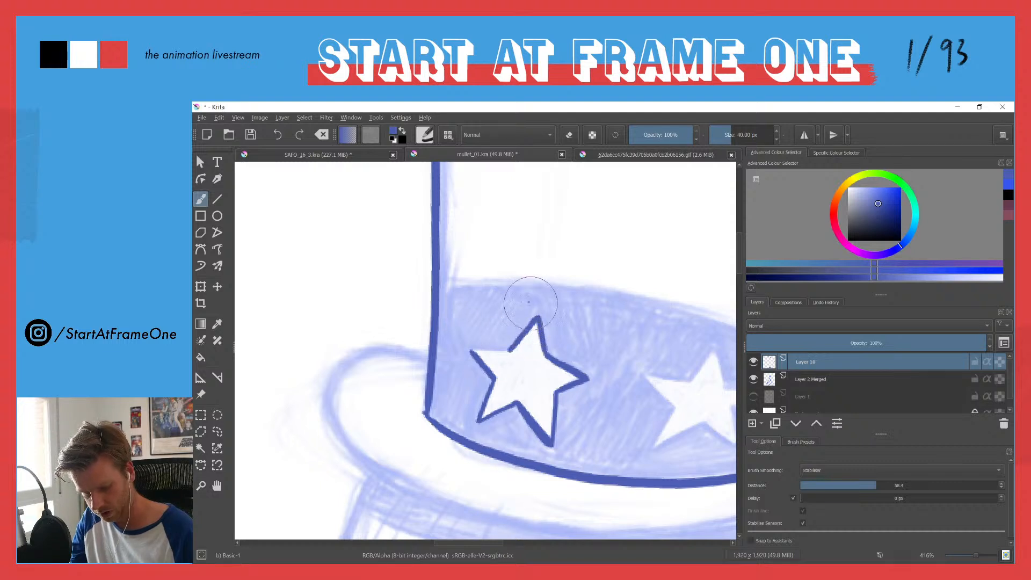
pyautogui.moveTo(510, 351); pyautogui.dragTo(471, 350)
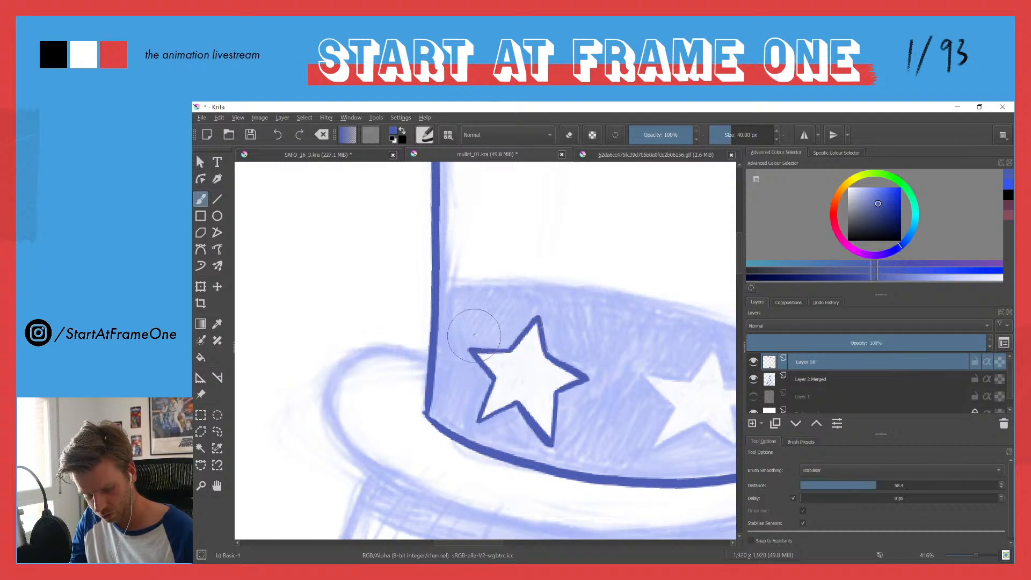
# Step: Ink the five-pointed outline of the right star on the hat band over the sketch
pyautogui.moveTo(570, 312); pyautogui.dragTo(353, 268)
pyautogui.moveTo(471, 338); pyautogui.dragTo(498, 303)
pyautogui.moveTo(508, 342)
pyautogui.mouseDown()
pyautogui.moveTo(499, 300)
pyautogui.moveTo(462, 334)
pyautogui.moveTo(421, 328)
pyautogui.moveTo(454, 363)
pyautogui.moveTo(414, 324)
pyautogui.mouseUp()
pyautogui.moveTo(456, 366); pyautogui.dragTo(425, 412)
pyautogui.moveTo(475, 385)
pyautogui.mouseDown()
pyautogui.moveTo(488, 381)
pyautogui.moveTo(424, 412)
pyautogui.mouseUp()
pyautogui.moveTo(489, 382)
pyautogui.mouseDown()
pyautogui.moveTo(525, 410)
pyautogui.moveTo(520, 386)
pyautogui.moveTo(553, 346)
pyautogui.moveTo(513, 343)
pyautogui.moveTo(565, 342)
pyautogui.moveTo(537, 355)
pyautogui.moveTo(561, 345)
pyautogui.mouseUp()
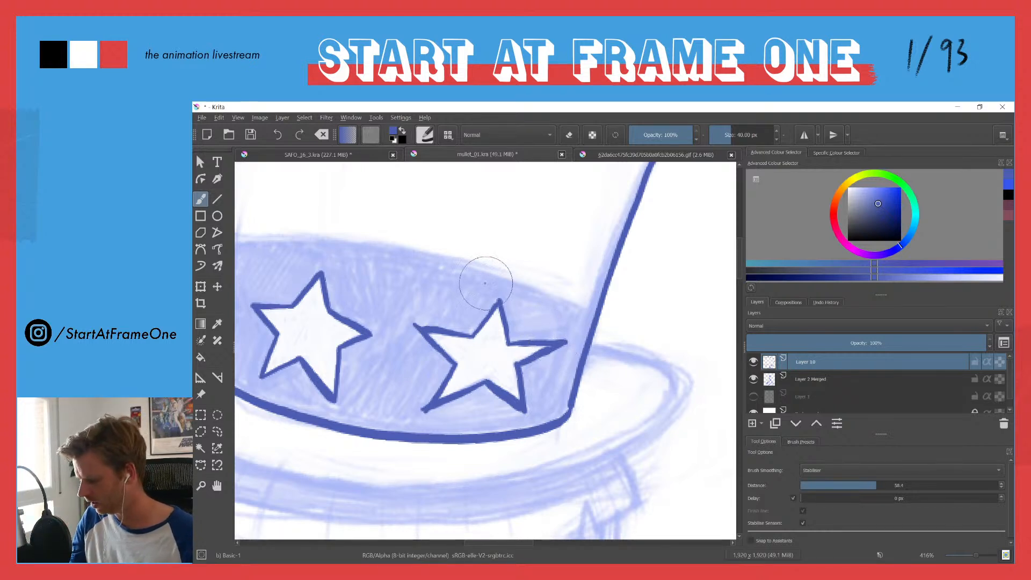
# Step: Ink the curved top edge of the star band and the rounded outline of the hat brim
pyautogui.moveTo(386, 268); pyautogui.dragTo(494, 296)
pyautogui.moveTo(440, 273); pyautogui.dragTo(453, 185)
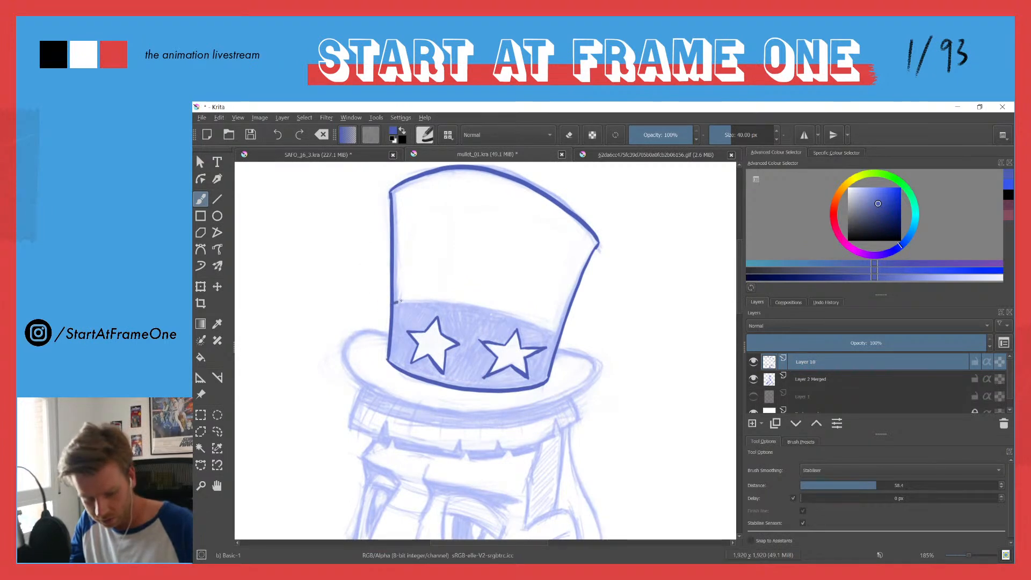
pyautogui.moveTo(449, 301); pyautogui.dragTo(557, 332)
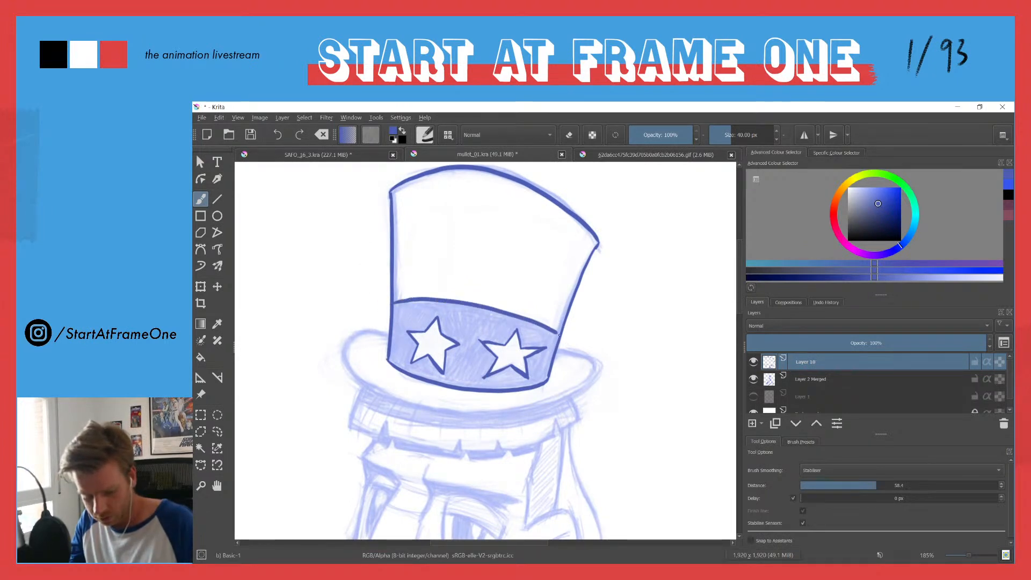
pyautogui.moveTo(367, 395); pyautogui.dragTo(424, 361)
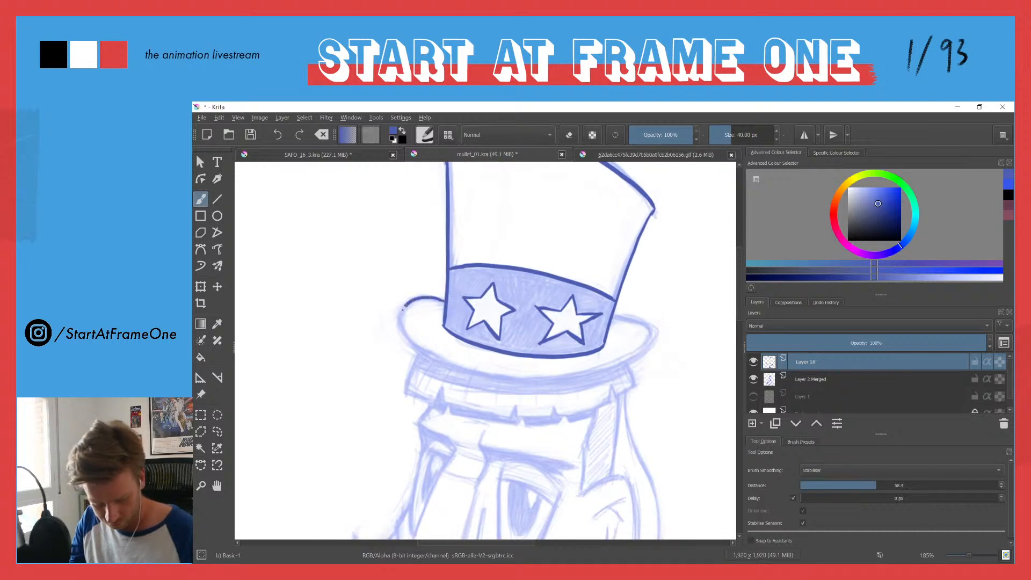
pyautogui.moveTo(527, 380); pyautogui.dragTo(632, 356)
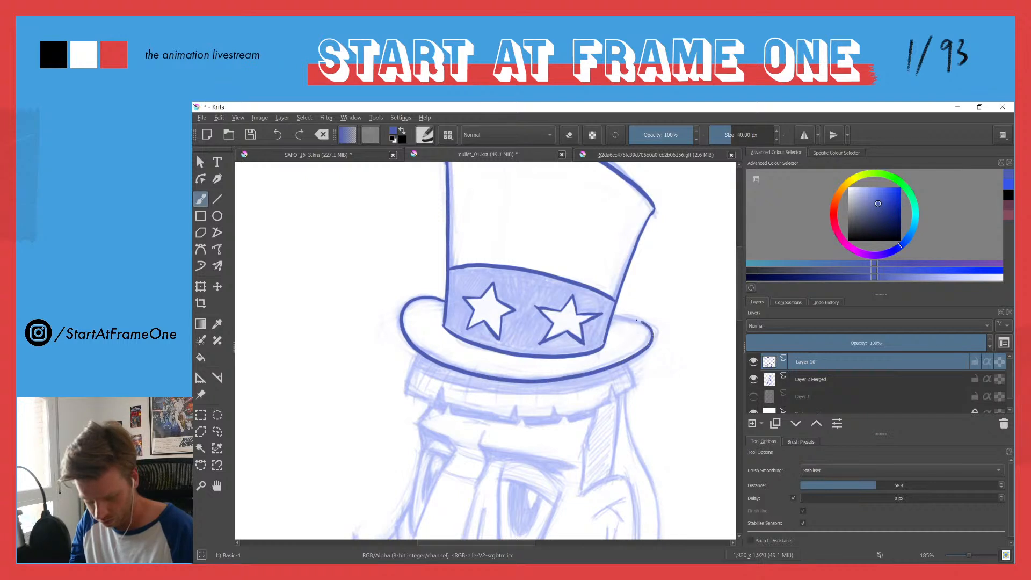
# Step: Ink the jagged fringe beneath the hat brim with its pointed notches and both ends, redoing the first long lower stroke
pyautogui.scroll(-3, 390, 338)
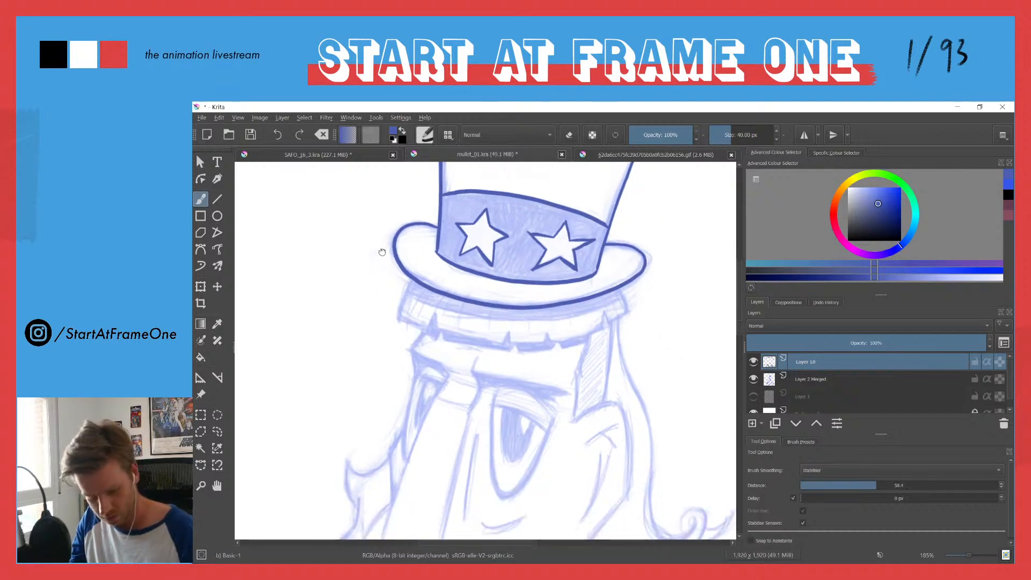
pyautogui.moveTo(401, 302)
pyautogui.mouseDown()
pyautogui.moveTo(398, 322)
pyautogui.moveTo(425, 329)
pyautogui.moveTo(435, 315)
pyautogui.mouseUp()
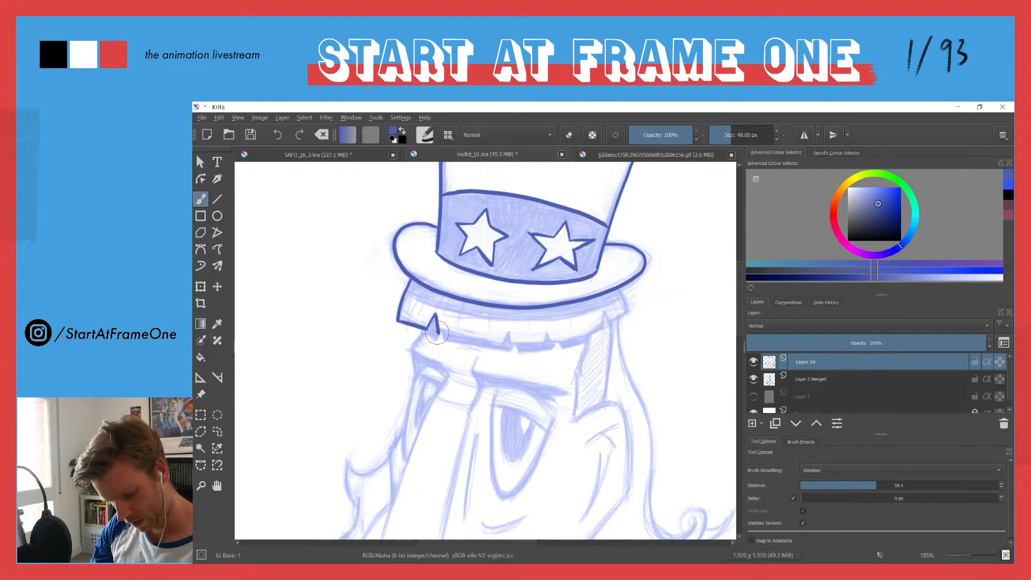
pyautogui.moveTo(494, 341); pyautogui.dragTo(502, 341)
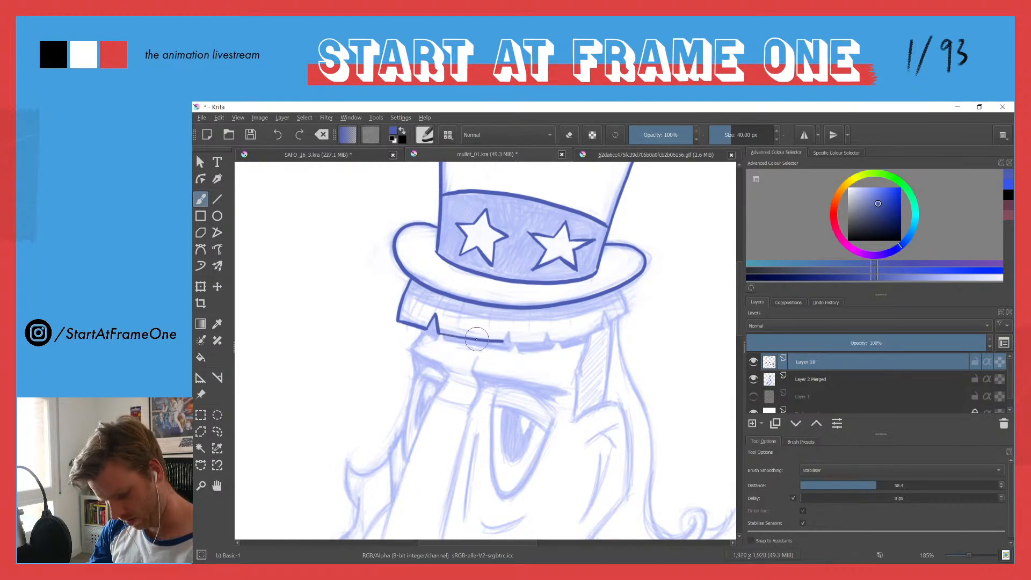
pyautogui.hotkey('ctrl', 'z')
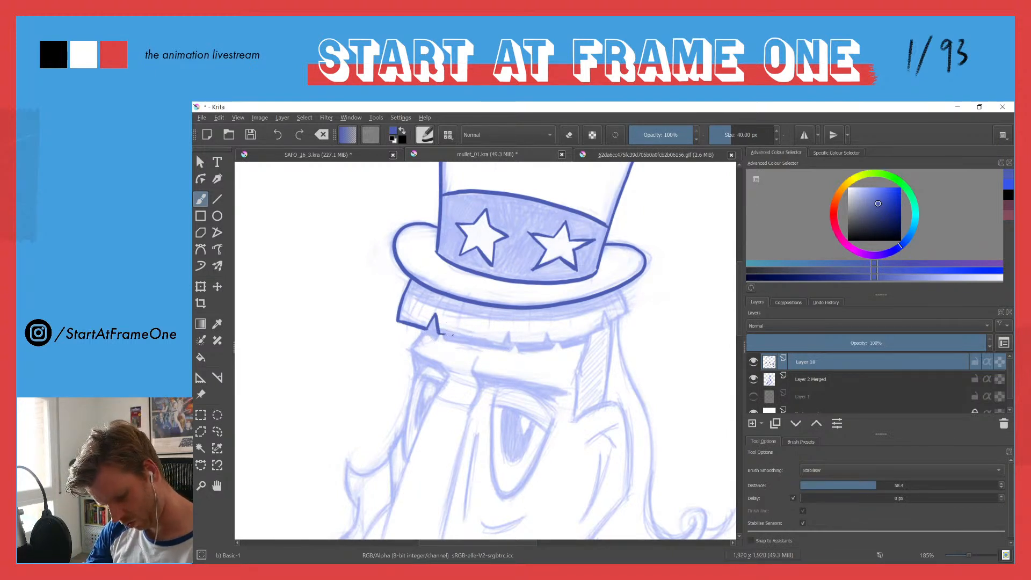
pyautogui.moveTo(490, 342); pyautogui.dragTo(545, 343)
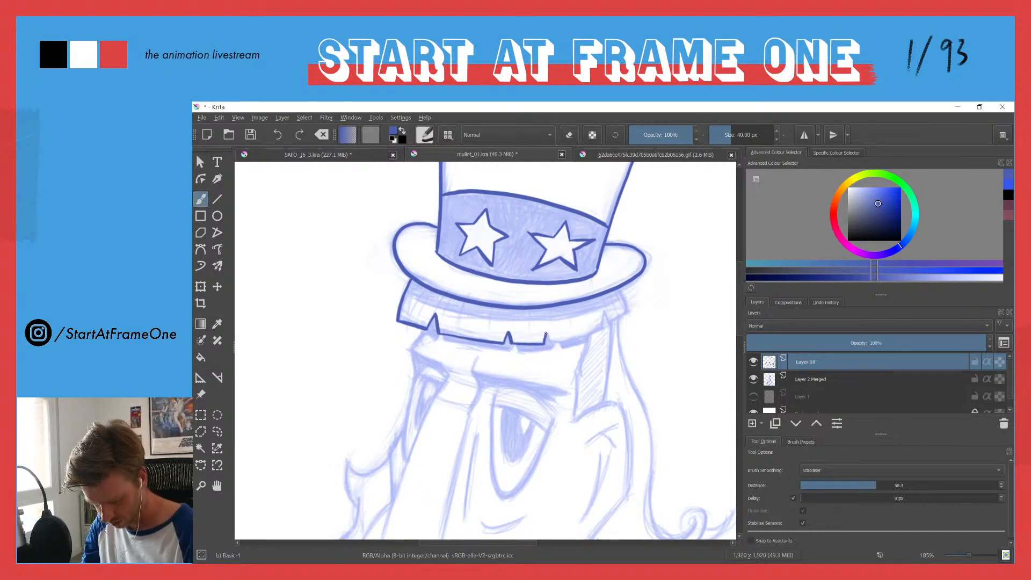
pyautogui.moveTo(547, 333); pyautogui.dragTo(553, 342)
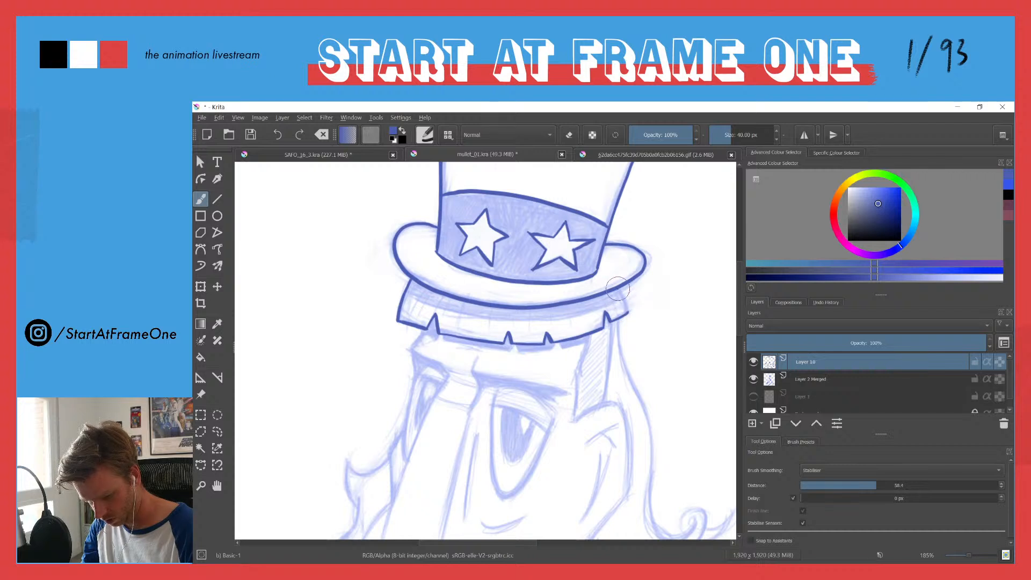
pyautogui.moveTo(629, 279); pyautogui.dragTo(622, 293)
# Step: Ink the left eyebrow, the left eye with its pupil and highlight, and the left side of the nose
pyautogui.moveTo(368, 430); pyautogui.dragTo(401, 309)
pyautogui.moveTo(377, 370); pyautogui.dragTo(388, 378)
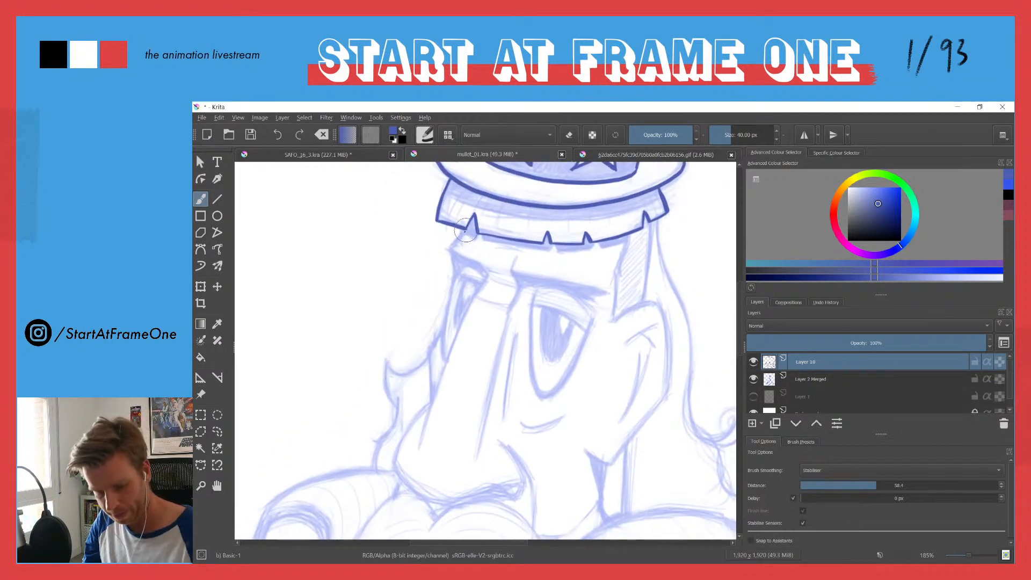
pyautogui.moveTo(455, 240)
pyautogui.mouseDown()
pyautogui.moveTo(454, 271)
pyautogui.moveTo(451, 250)
pyautogui.moveTo(486, 274)
pyautogui.mouseUp()
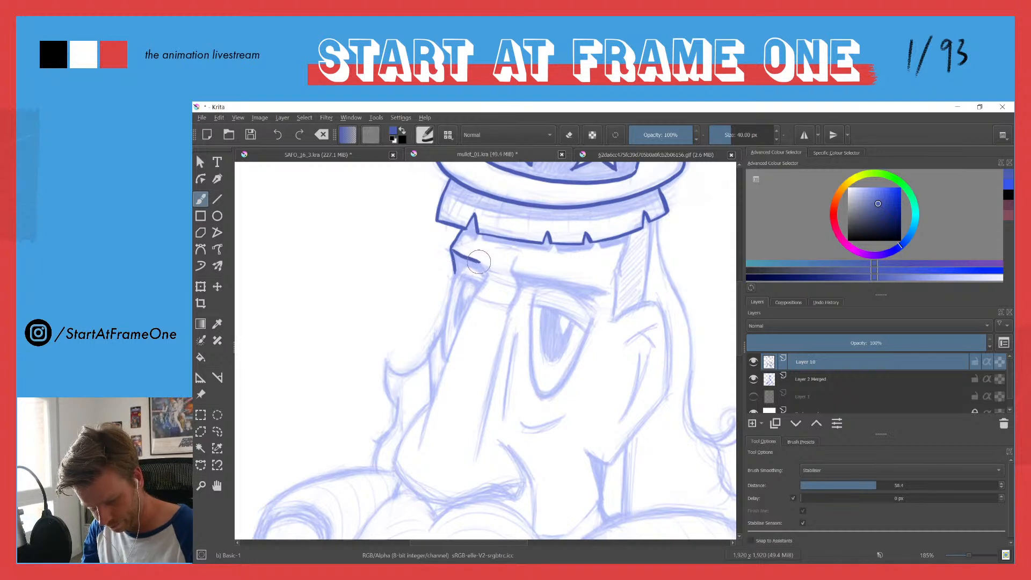
pyautogui.moveTo(484, 281); pyautogui.dragTo(419, 447)
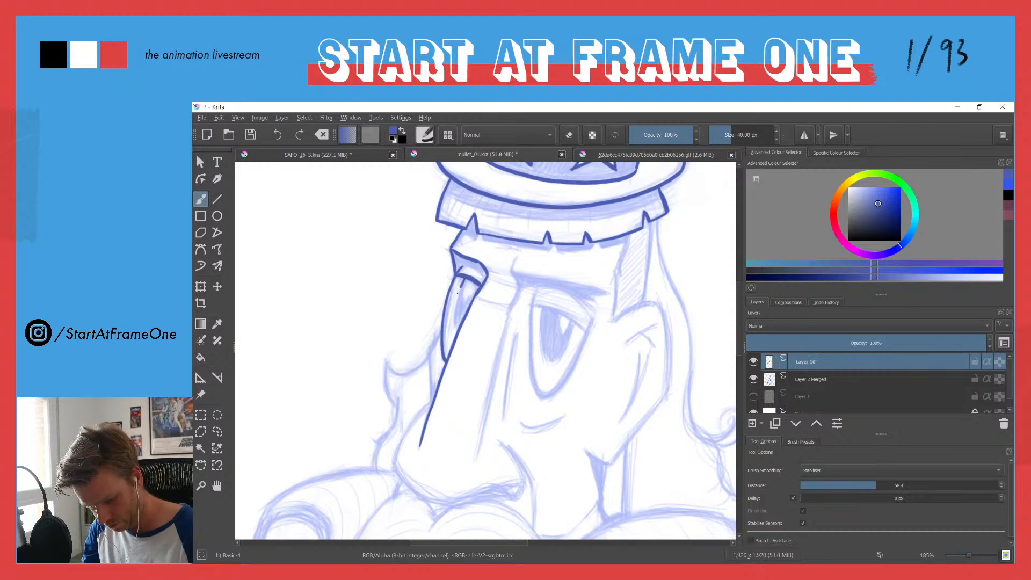
pyautogui.moveTo(455, 327); pyautogui.dragTo(455, 331)
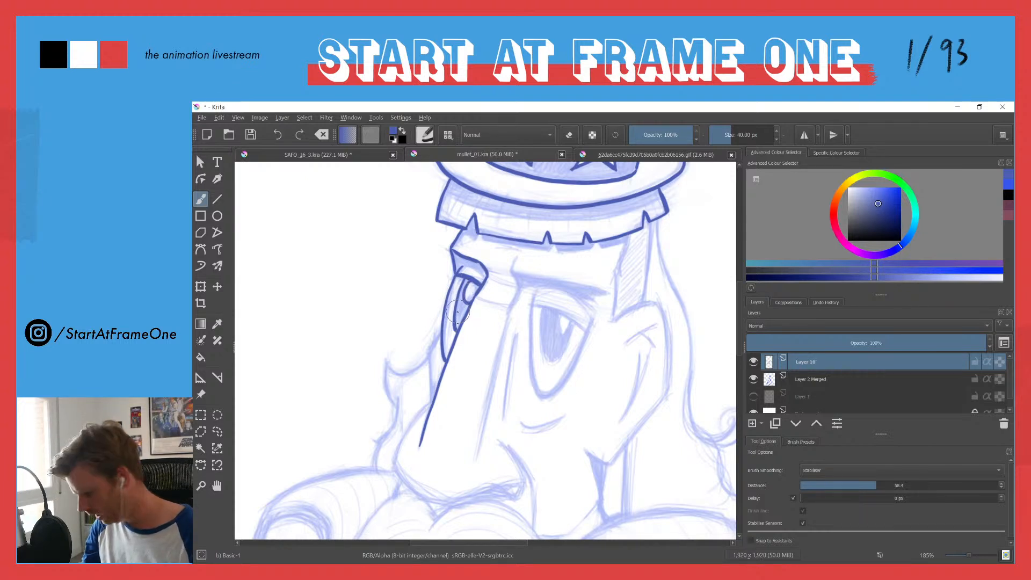
# Step: Fill the left eye's pupil with solid blue, setting the fill to sample the current layer instead of all layers
pyautogui.press('f')
pyautogui.click(457, 324)
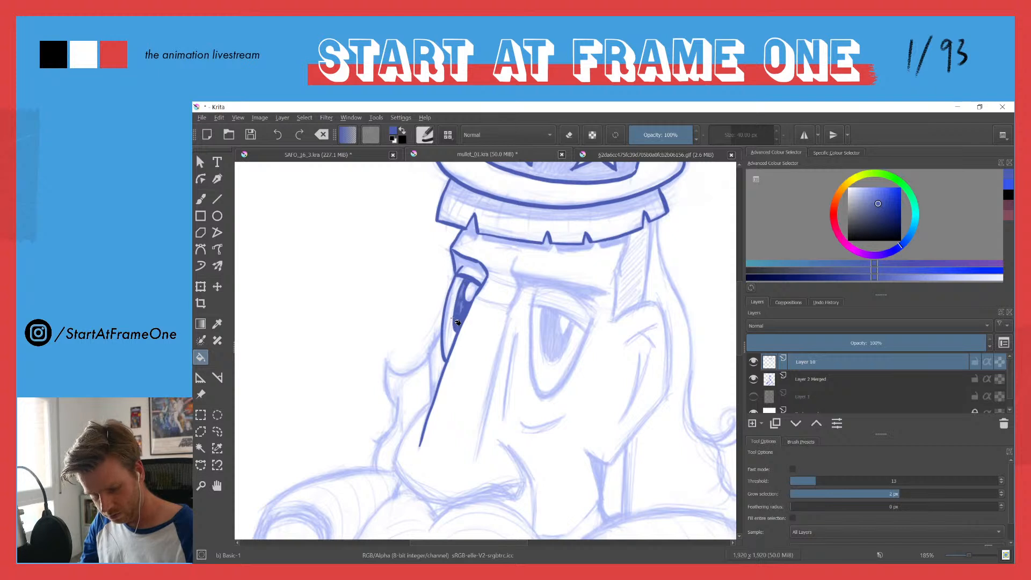
pyautogui.hotkey('ctrl', 'z')
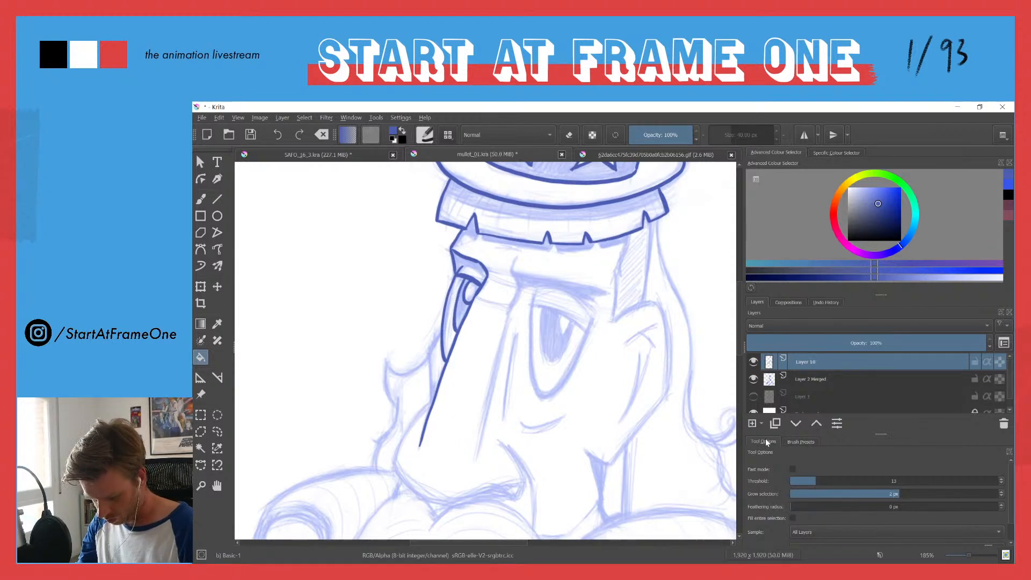
pyautogui.click(798, 530)
pyautogui.click(798, 521)
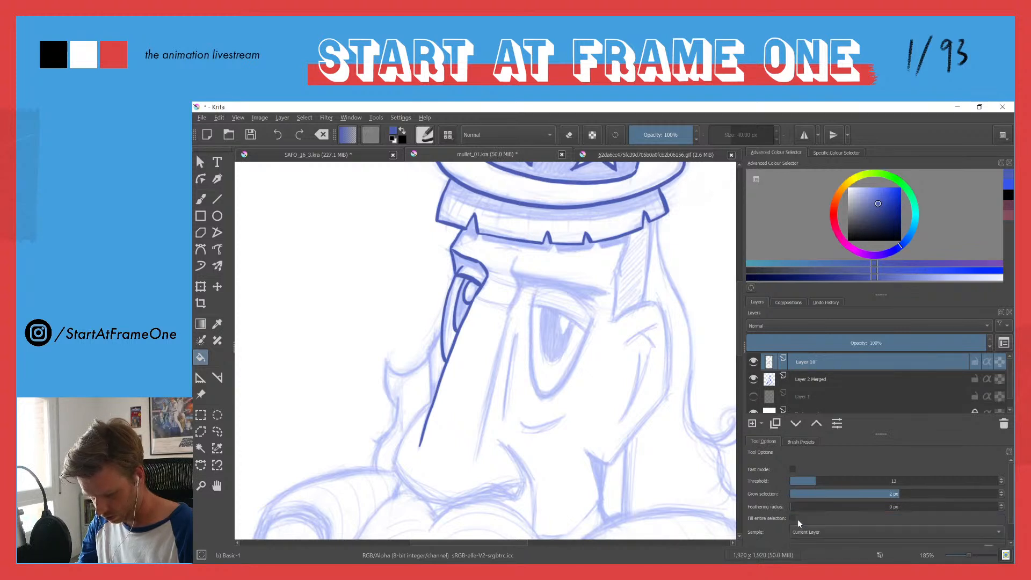
pyautogui.click(461, 312)
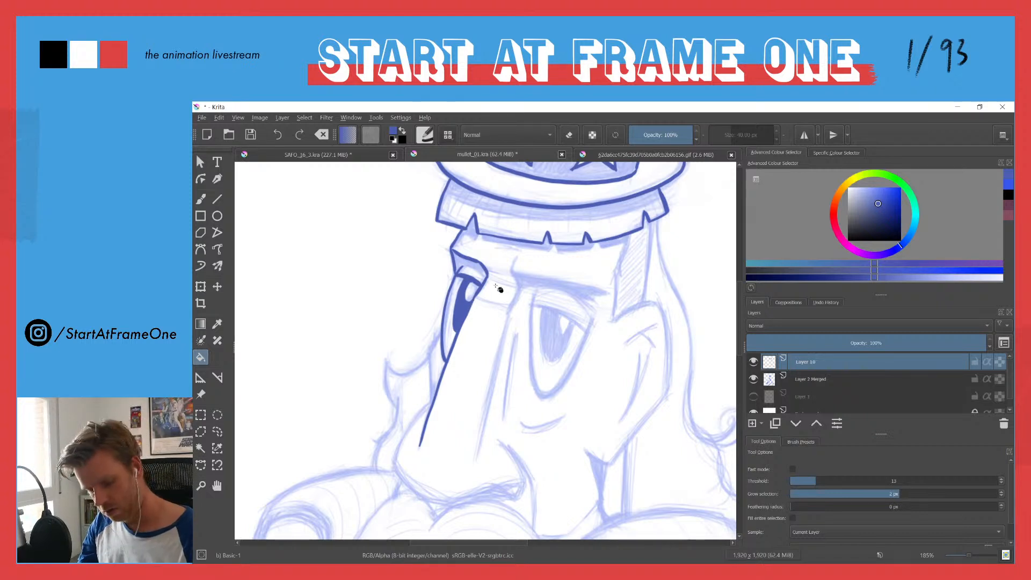
# Step: Ink the short crease across the nose bridge, the right side of the nose and the parallel line beside it
pyautogui.press('b')
pyautogui.moveTo(503, 305); pyautogui.dragTo(485, 302)
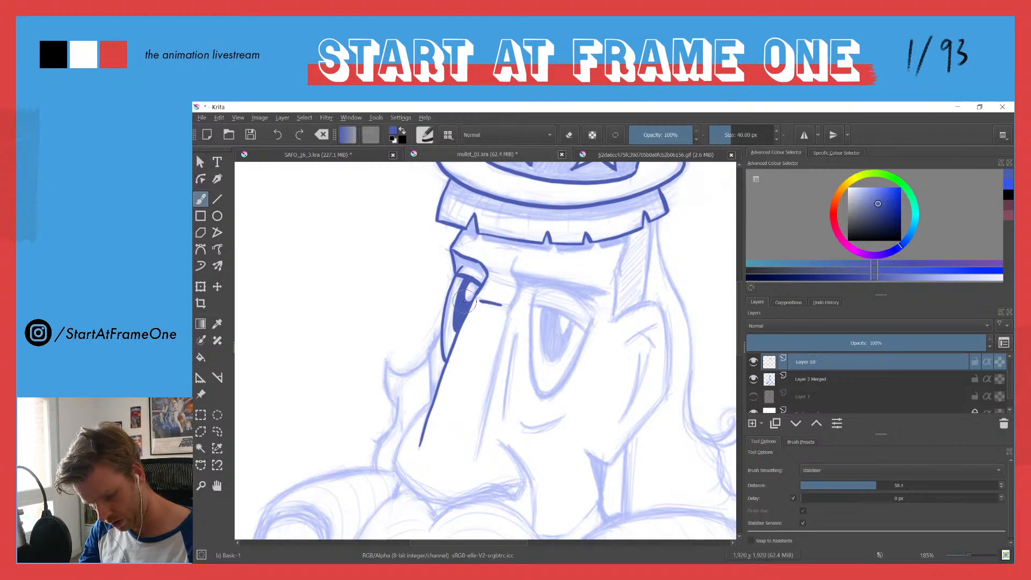
pyautogui.moveTo(517, 258)
pyautogui.mouseDown()
pyautogui.moveTo(514, 304)
pyautogui.moveTo(519, 293)
pyautogui.moveTo(504, 323)
pyautogui.mouseUp()
pyautogui.moveTo(495, 362); pyautogui.dragTo(480, 457)
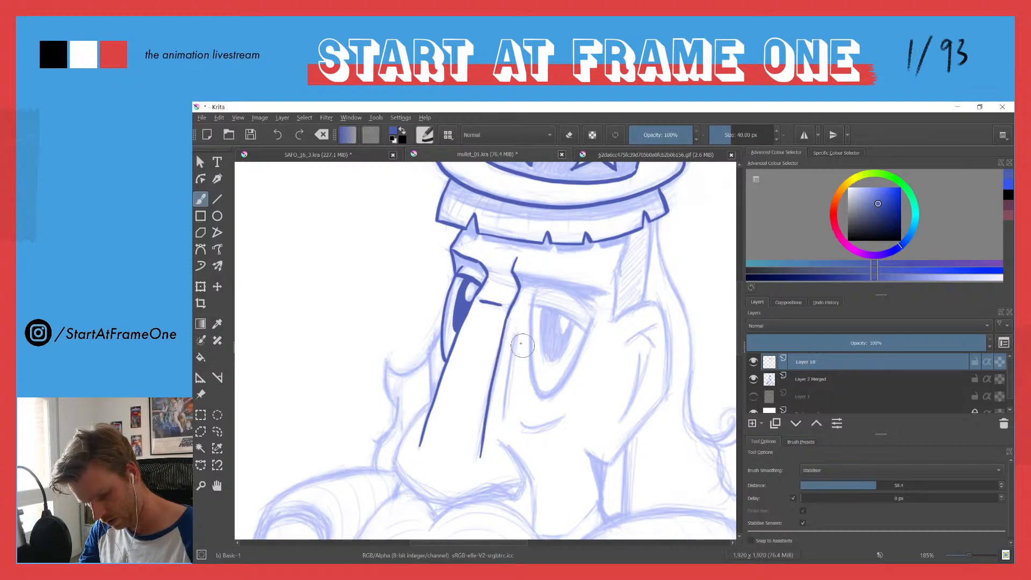
pyautogui.moveTo(517, 337); pyautogui.dragTo(503, 421)
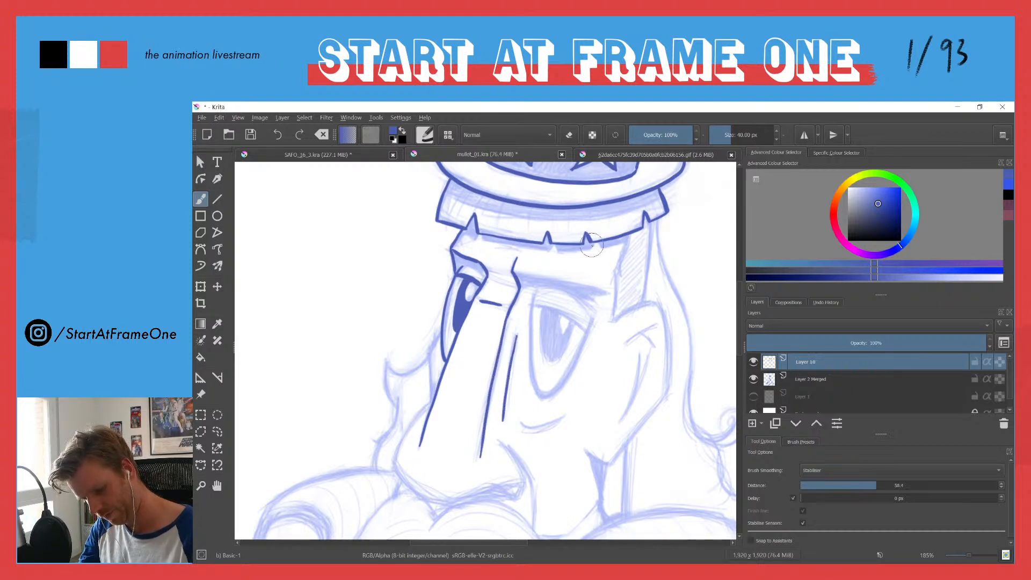
# Step: Ink the right eyebrow and the right eye with its lid, pupil and highlight, and fill the pupil with solid blue
pyautogui.moveTo(586, 286)
pyautogui.mouseDown()
pyautogui.moveTo(609, 292)
pyautogui.moveTo(582, 299)
pyautogui.mouseUp()
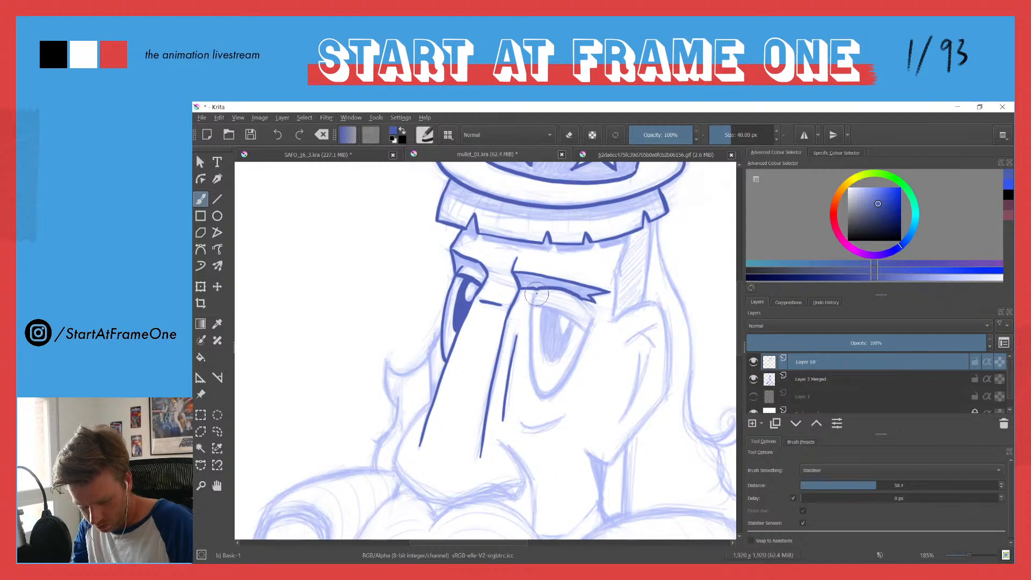
pyautogui.moveTo(532, 319); pyautogui.dragTo(532, 363)
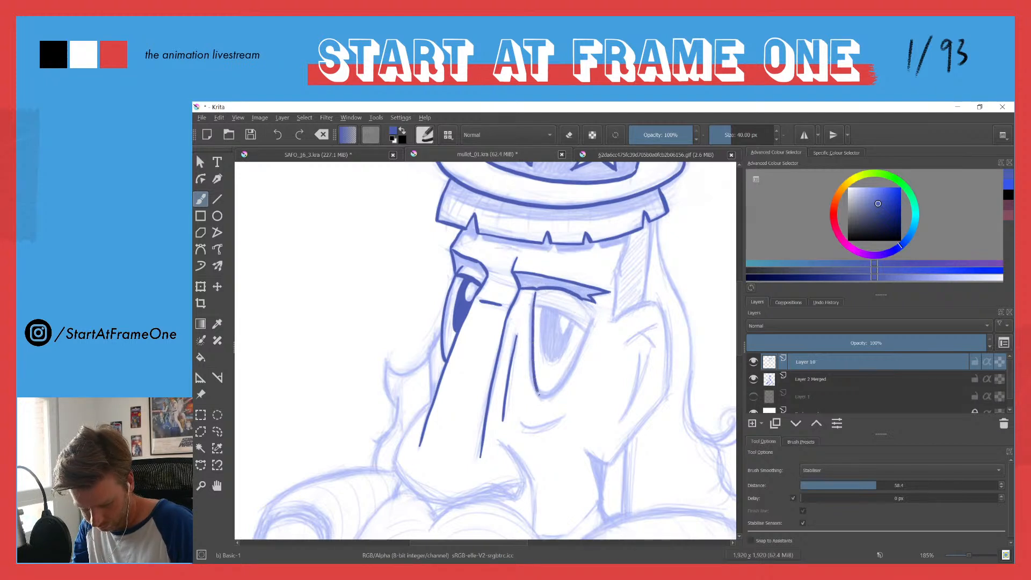
pyautogui.moveTo(583, 340); pyautogui.dragTo(594, 316)
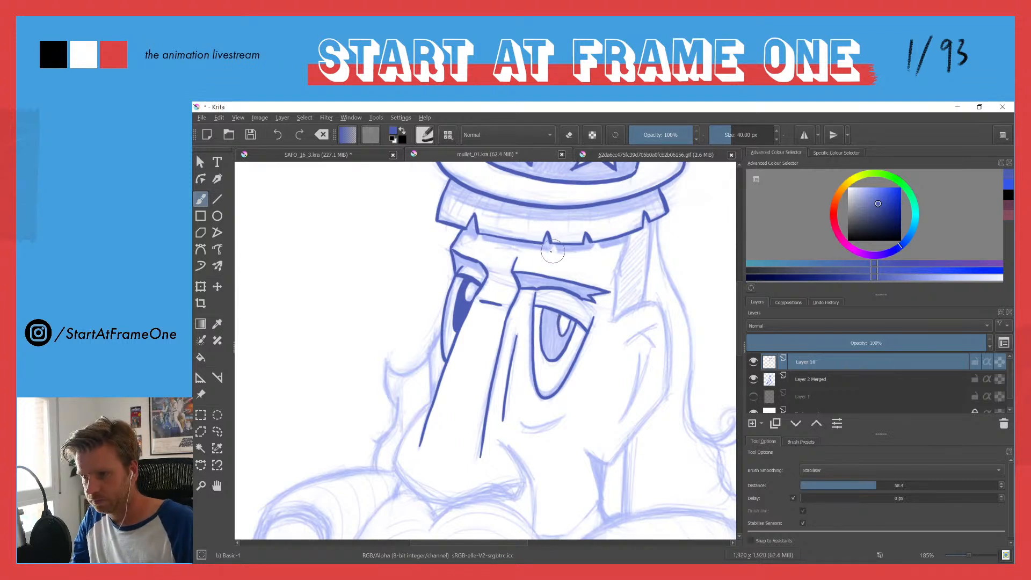
pyautogui.press('f')
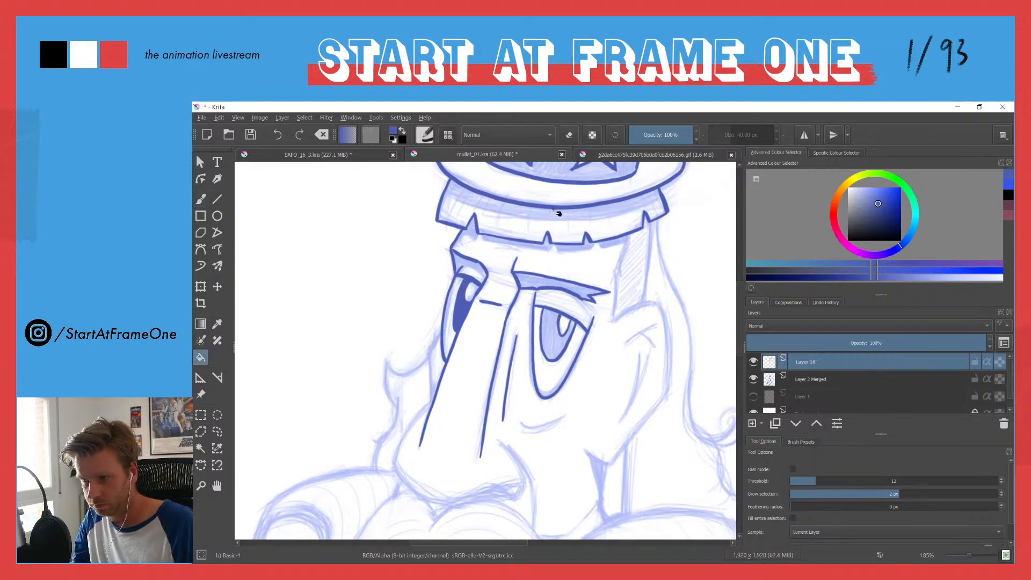
pyautogui.click(549, 355)
# Step: Ink the short curved crease beneath the right eye with the brush
pyautogui.moveTo(427, 429); pyautogui.dragTo(441, 341)
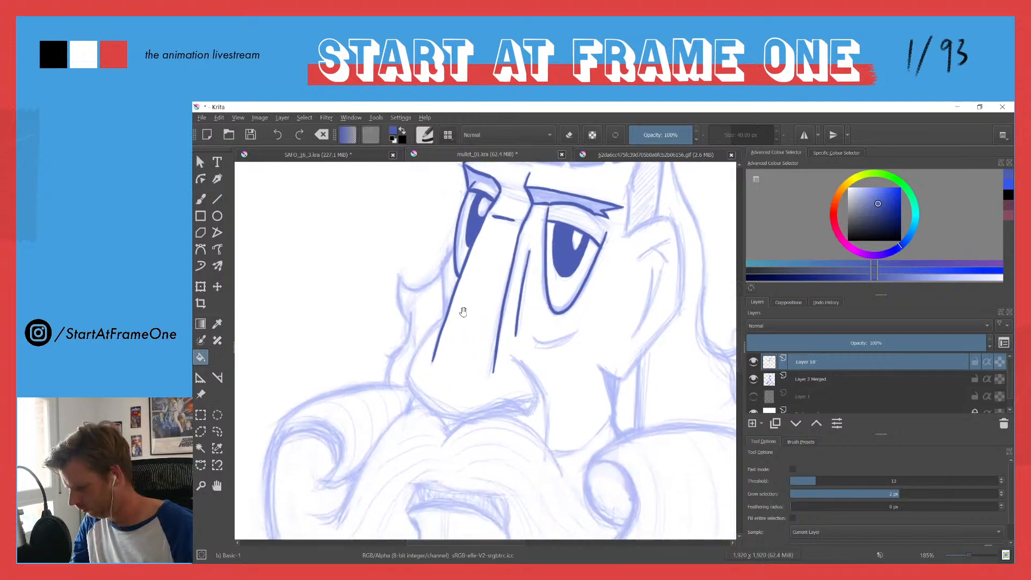
pyautogui.press('b')
pyautogui.moveTo(560, 340); pyautogui.dragTo(579, 327)
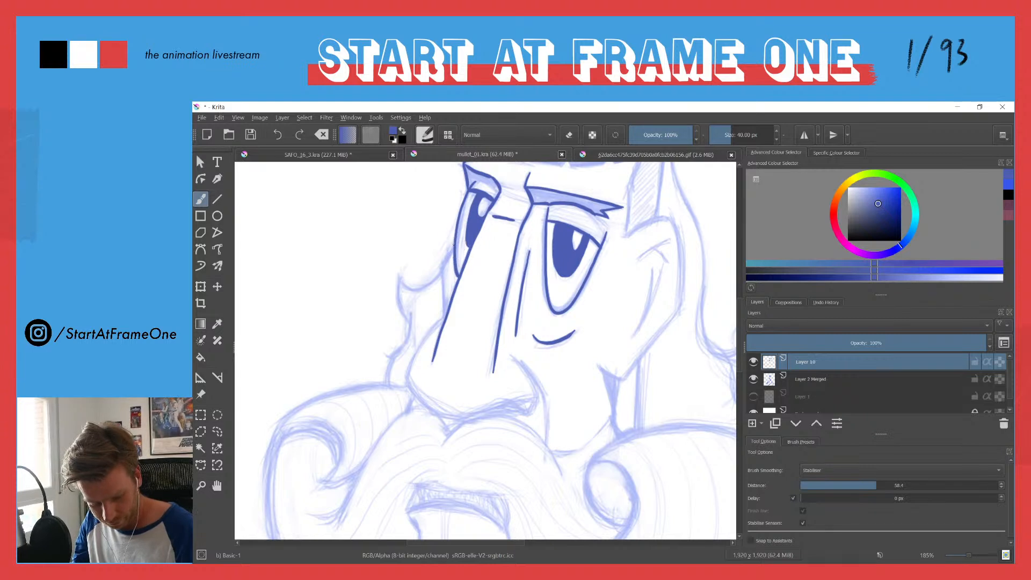
# Step: Ink the rounded nose tip and nostril, thicken the line under the nostril, and add the cheek crease beside the nose
pyautogui.moveTo(422, 328)
pyautogui.mouseDown()
pyautogui.moveTo(444, 275)
pyautogui.moveTo(452, 306)
pyautogui.mouseUp()
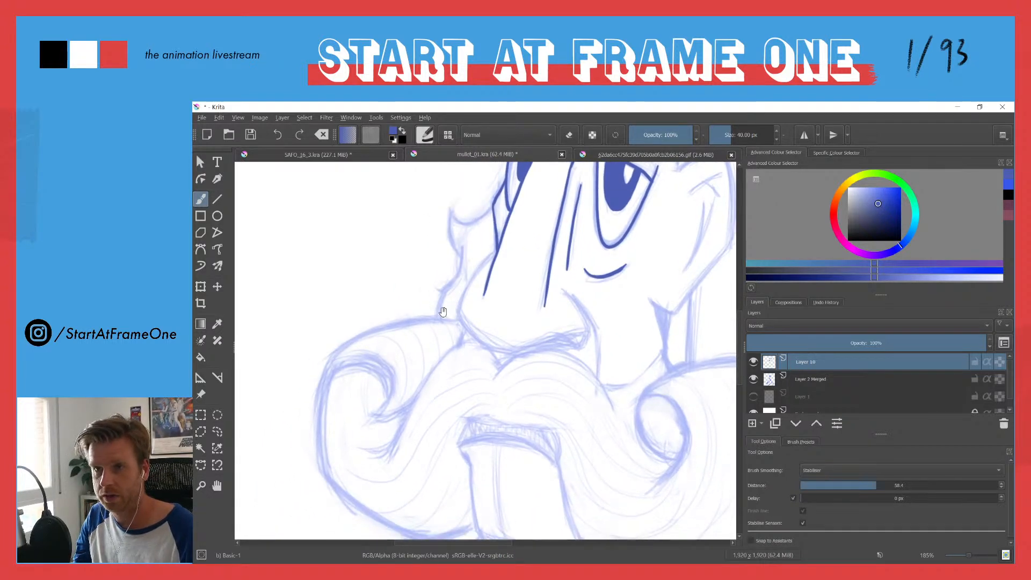
pyautogui.moveTo(468, 285)
pyautogui.mouseDown()
pyautogui.moveTo(458, 311)
pyautogui.moveTo(472, 335)
pyautogui.moveTo(513, 351)
pyautogui.moveTo(576, 344)
pyautogui.mouseUp()
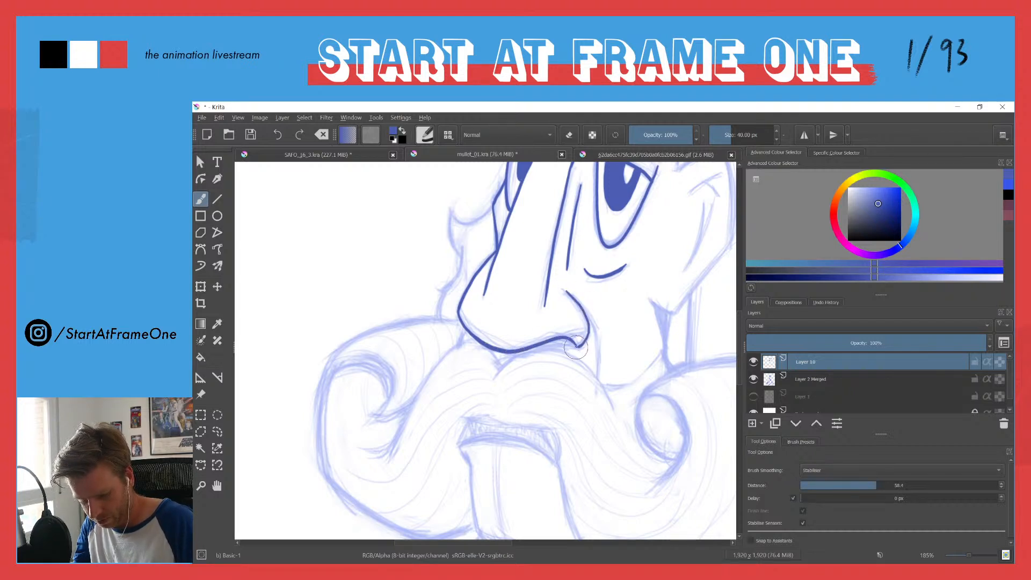
pyautogui.moveTo(577, 347); pyautogui.dragTo(533, 347)
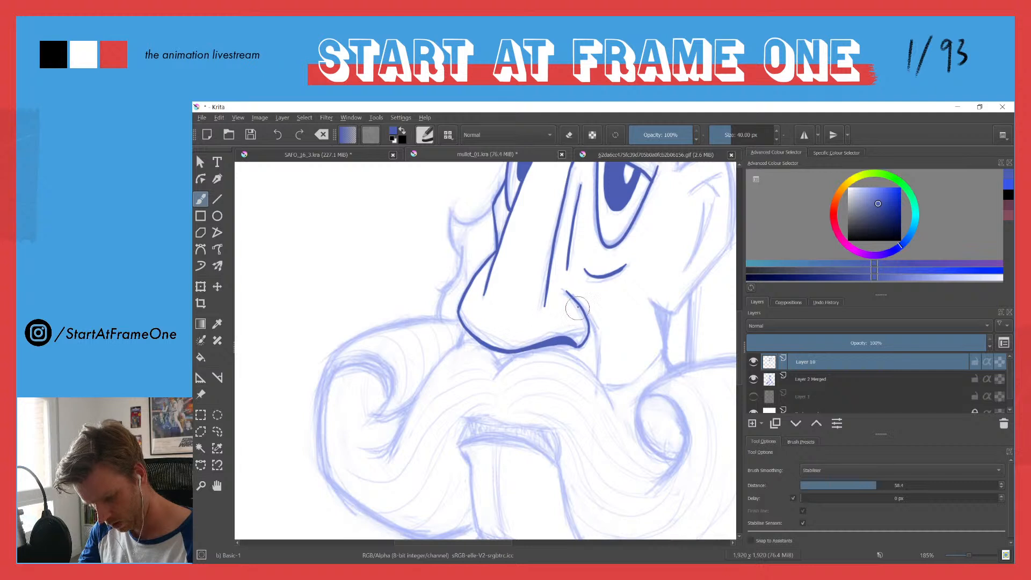
pyautogui.moveTo(567, 292); pyautogui.dragTo(576, 300)
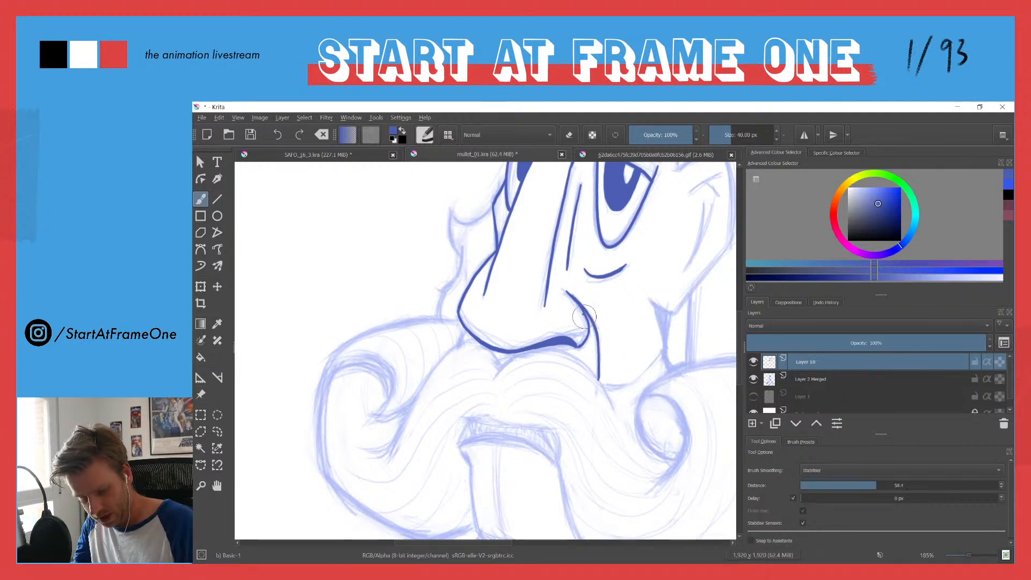
# Step: Thicken the crease beside the nose and ink the jaw corner and lower cheek line down to the moustache
pyautogui.moveTo(597, 351); pyautogui.dragTo(599, 377)
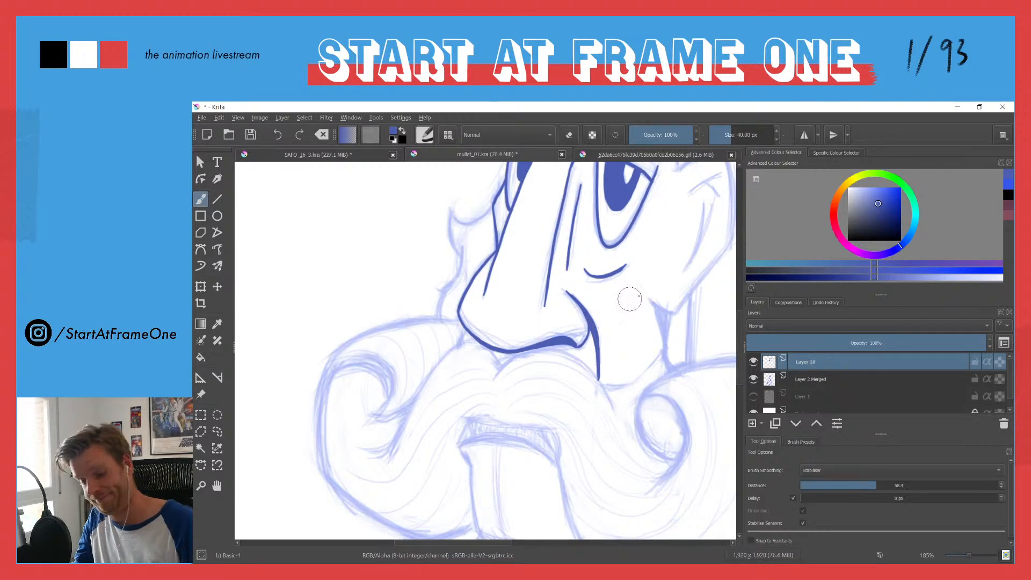
pyautogui.moveTo(651, 299); pyautogui.dragTo(668, 355)
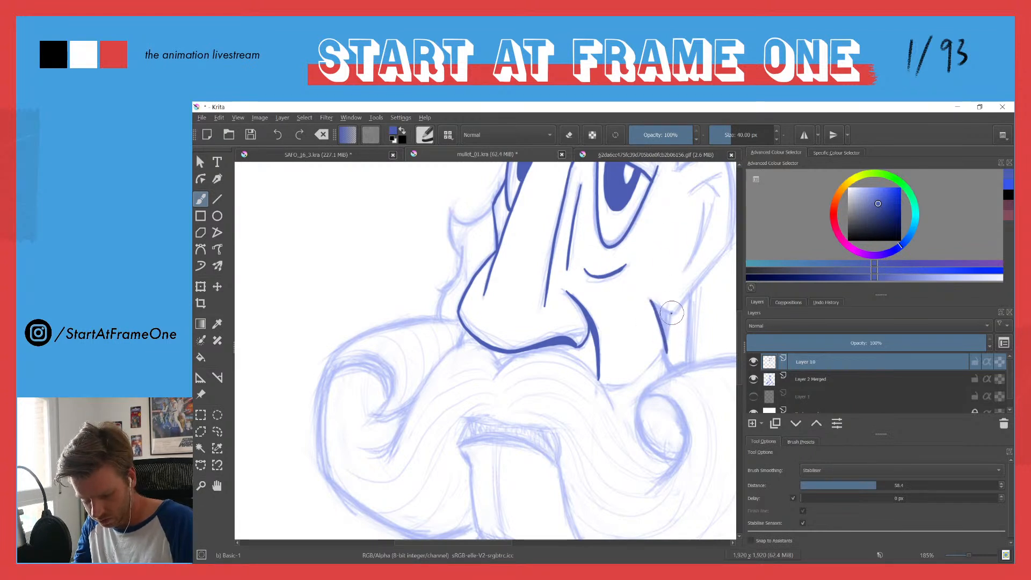
pyautogui.moveTo(667, 343)
pyautogui.mouseDown()
pyautogui.moveTo(637, 379)
pyautogui.moveTo(608, 380)
pyautogui.moveTo(630, 383)
pyautogui.moveTo(599, 380)
pyautogui.mouseUp()
pyautogui.moveTo(492, 377)
pyautogui.mouseDown()
pyautogui.moveTo(524, 347)
pyautogui.moveTo(511, 360)
pyautogui.moveTo(575, 353)
pyautogui.mouseUp()
pyautogui.moveTo(601, 385); pyautogui.dragTo(614, 408)
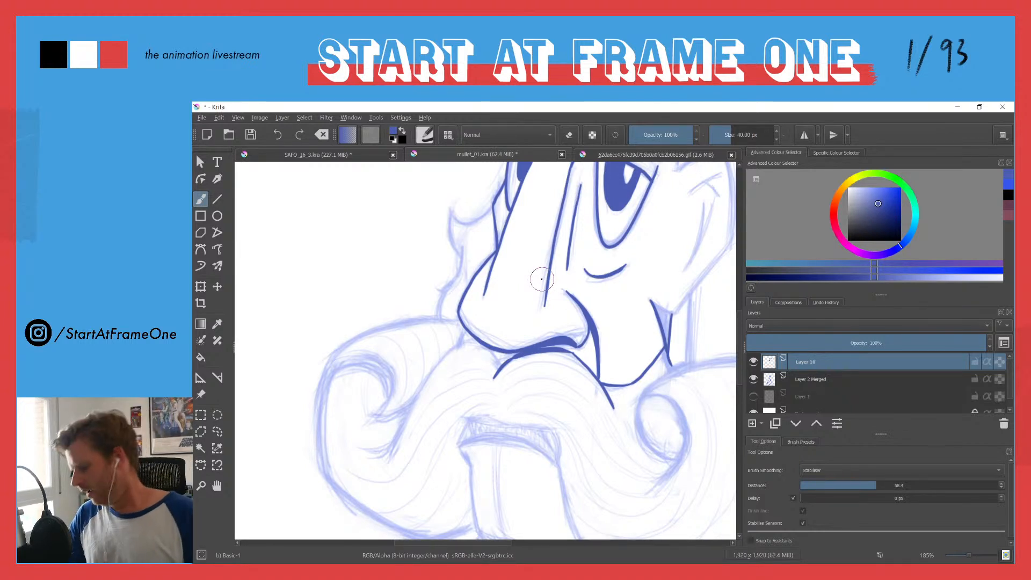
pyautogui.hotkey('ctrl', 'z')
pyautogui.hotkey('ctrl', 'z')
pyautogui.hotkey('ctrl', 'z')
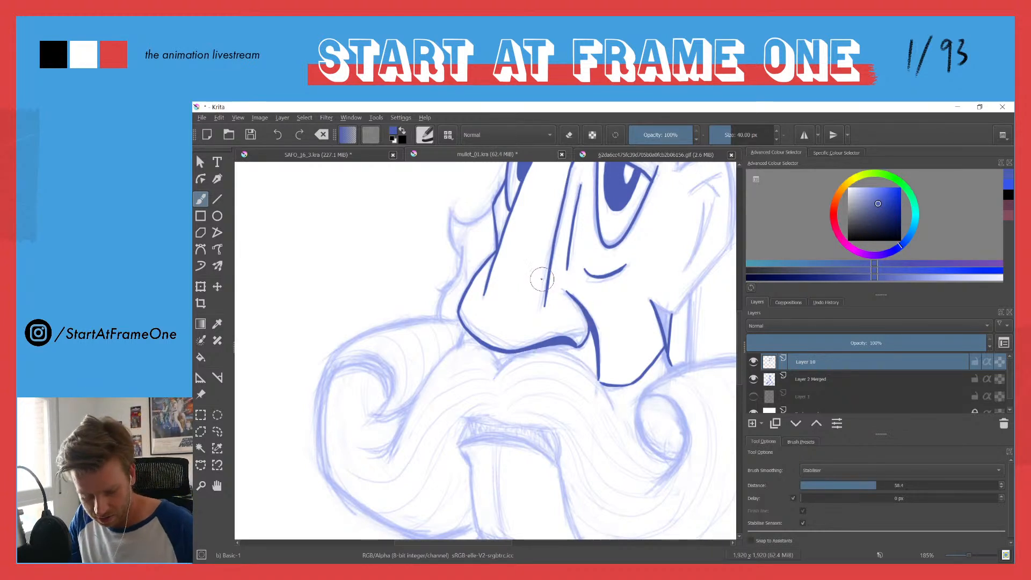
# Step: Ink the moustache's upper edge beneath the nose, from the right cheek across the central notch and down the left side
pyautogui.moveTo(492, 380); pyautogui.dragTo(516, 357)
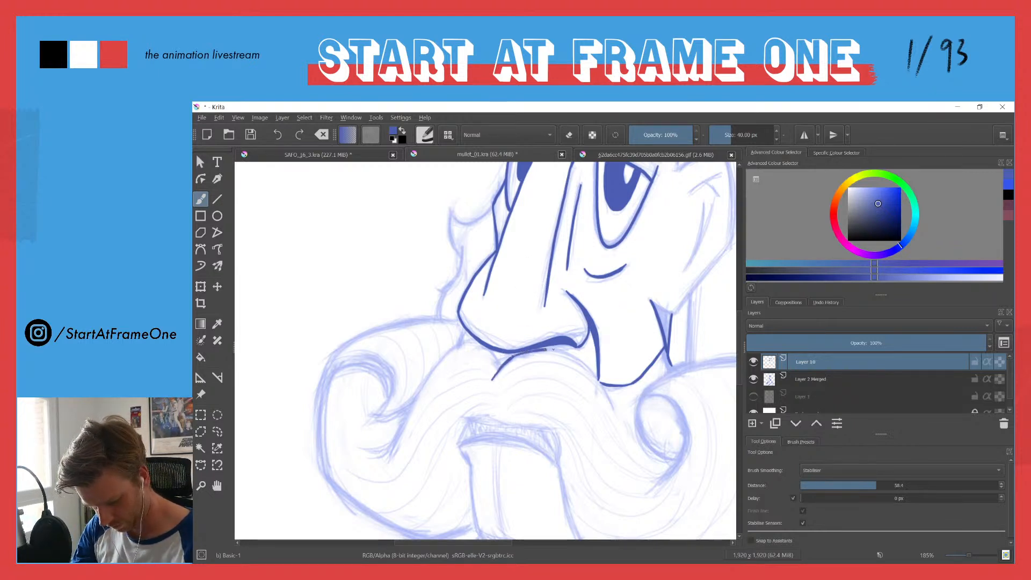
pyautogui.moveTo(586, 368); pyautogui.dragTo(614, 410)
pyautogui.hotkey('ctrl', 'z')
pyautogui.moveTo(596, 375); pyautogui.dragTo(615, 408)
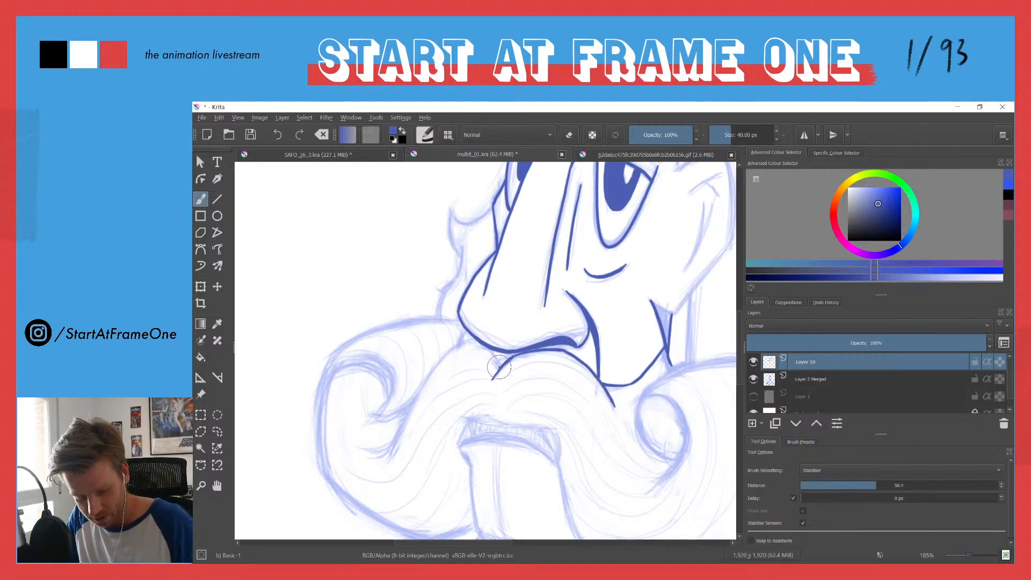
pyautogui.moveTo(494, 355)
pyautogui.mouseDown()
pyautogui.moveTo(477, 343)
pyautogui.moveTo(450, 349)
pyautogui.mouseUp()
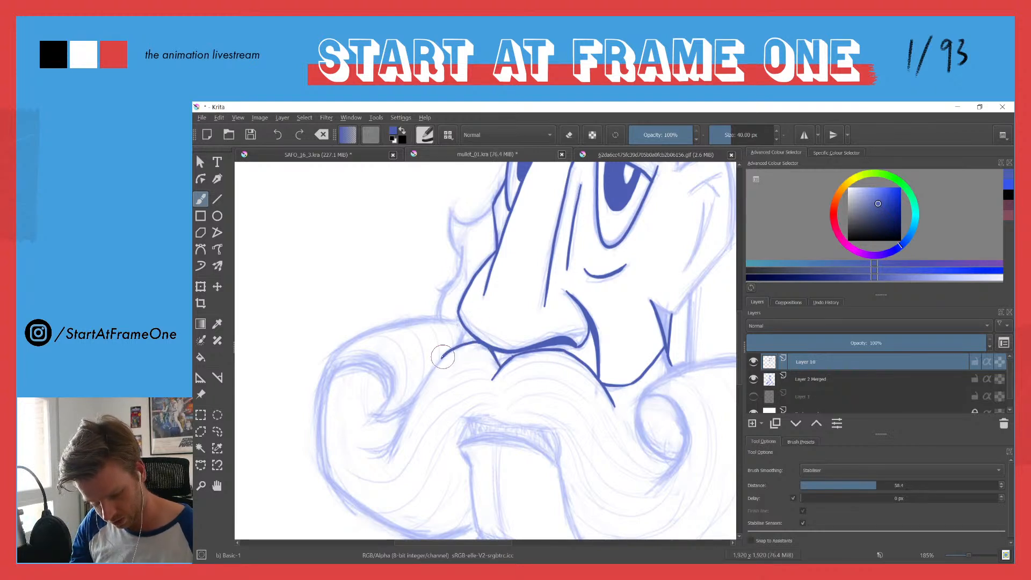
pyautogui.moveTo(408, 413)
pyautogui.mouseDown()
pyautogui.moveTo(389, 446)
pyautogui.moveTo(369, 454)
pyautogui.mouseUp()
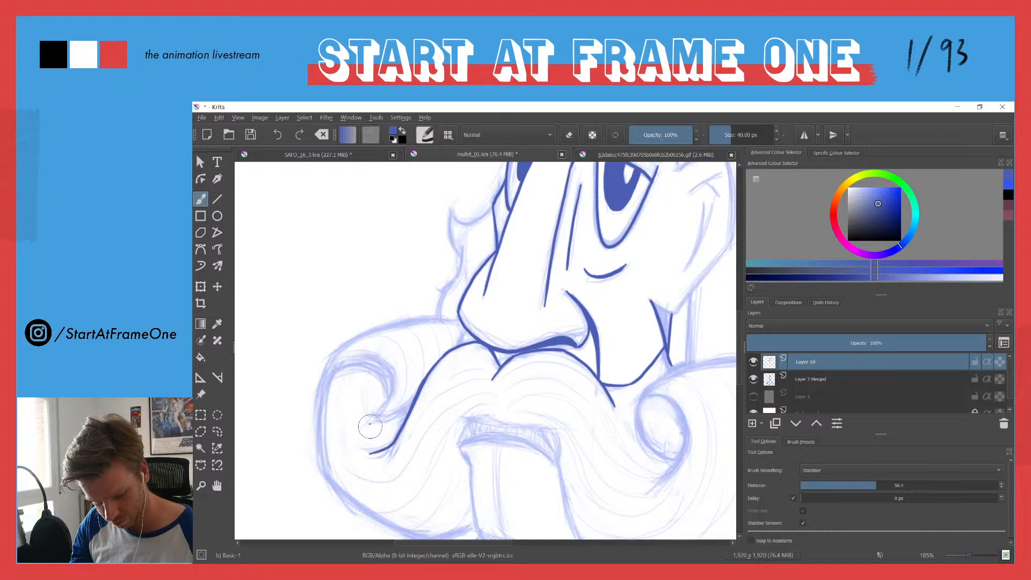
# Step: Ink the moustache's left curl with its inner hook, outer outline and lower edge running back toward the neck
pyautogui.moveTo(393, 413)
pyautogui.mouseDown()
pyautogui.moveTo(374, 417)
pyautogui.moveTo(391, 395)
pyautogui.moveTo(357, 347)
pyautogui.moveTo(376, 359)
pyautogui.moveTo(332, 361)
pyautogui.mouseUp()
pyautogui.moveTo(341, 352); pyautogui.dragTo(365, 236)
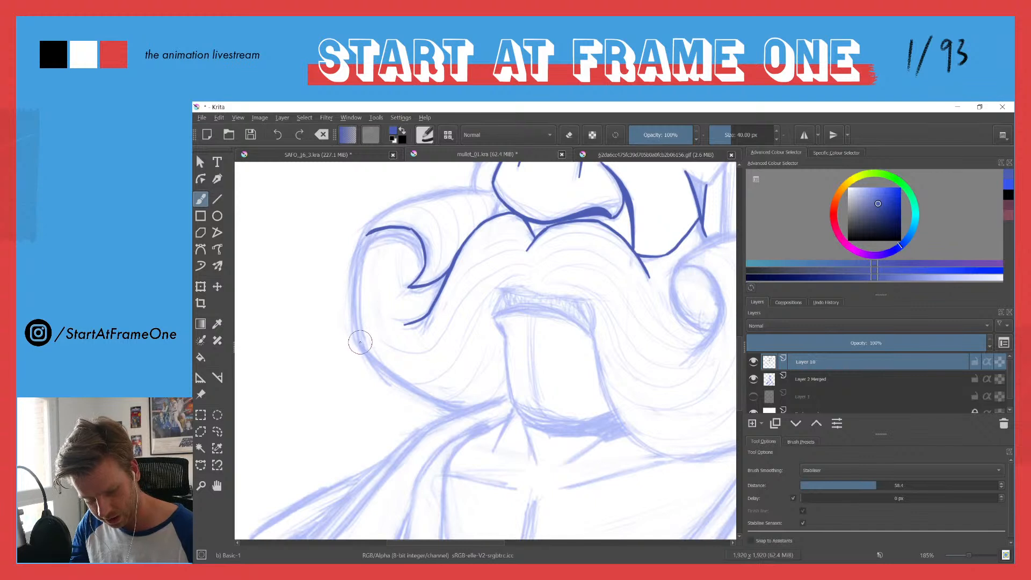
pyautogui.moveTo(356, 302); pyautogui.dragTo(368, 214)
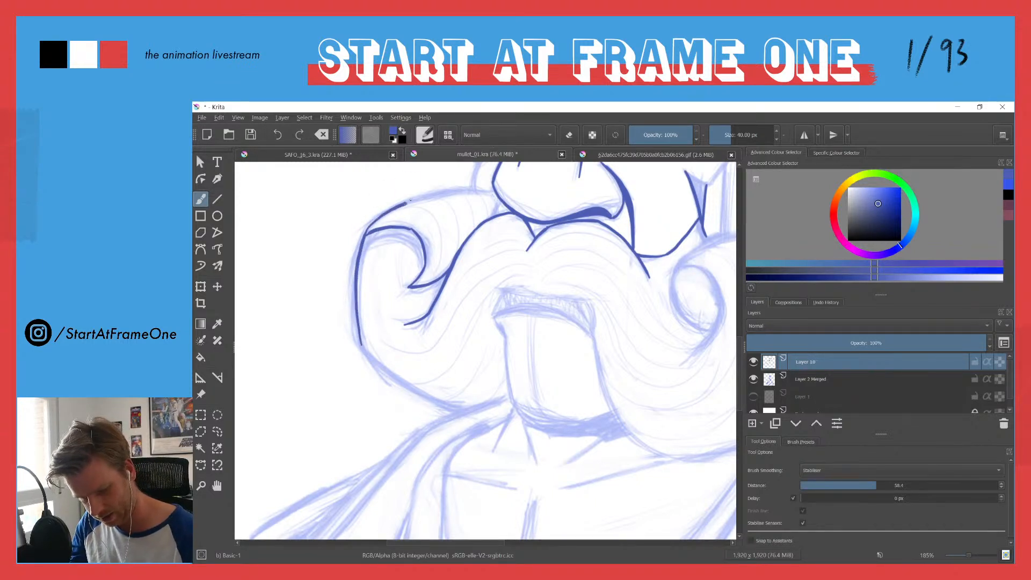
pyautogui.moveTo(456, 187); pyautogui.dragTo(490, 188)
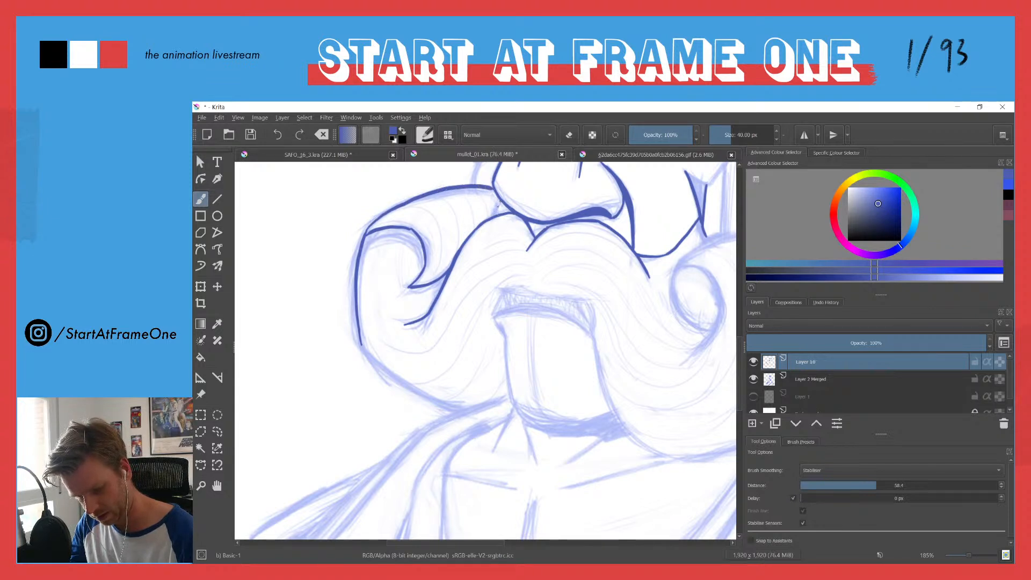
pyautogui.moveTo(371, 326); pyautogui.dragTo(299, 280)
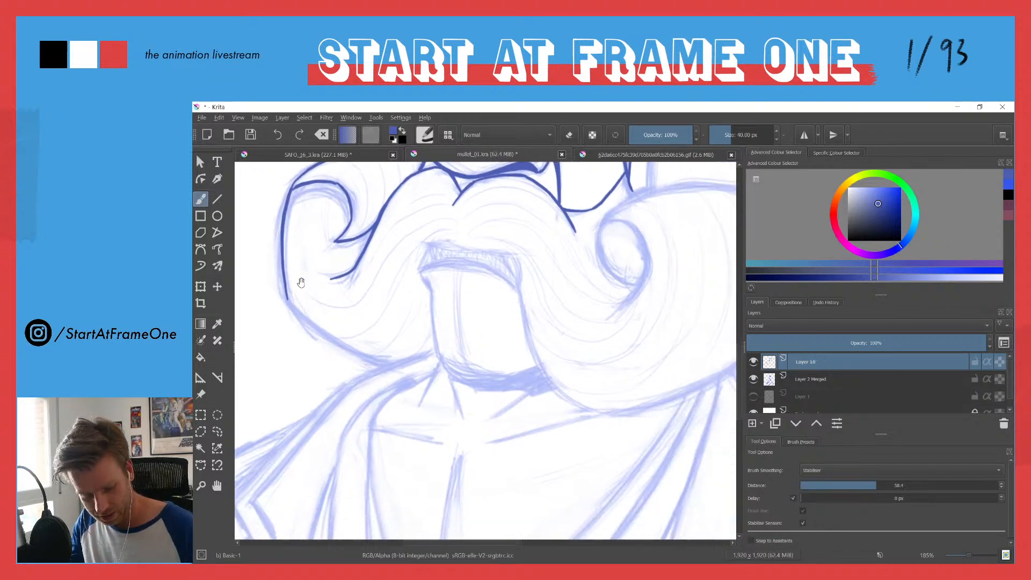
pyautogui.moveTo(315, 328); pyautogui.dragTo(391, 368)
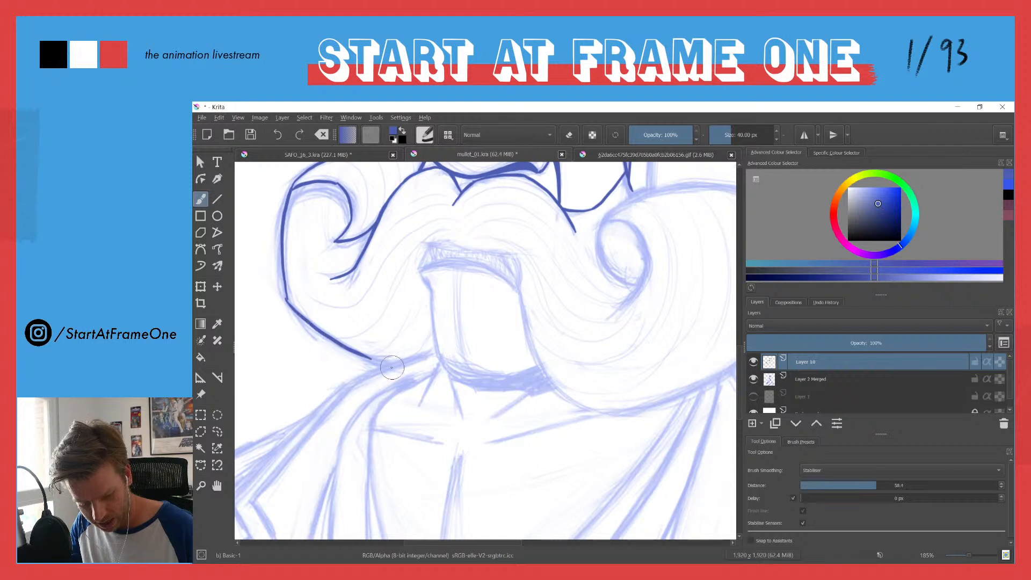
pyautogui.hotkey('ctrl', 'z')
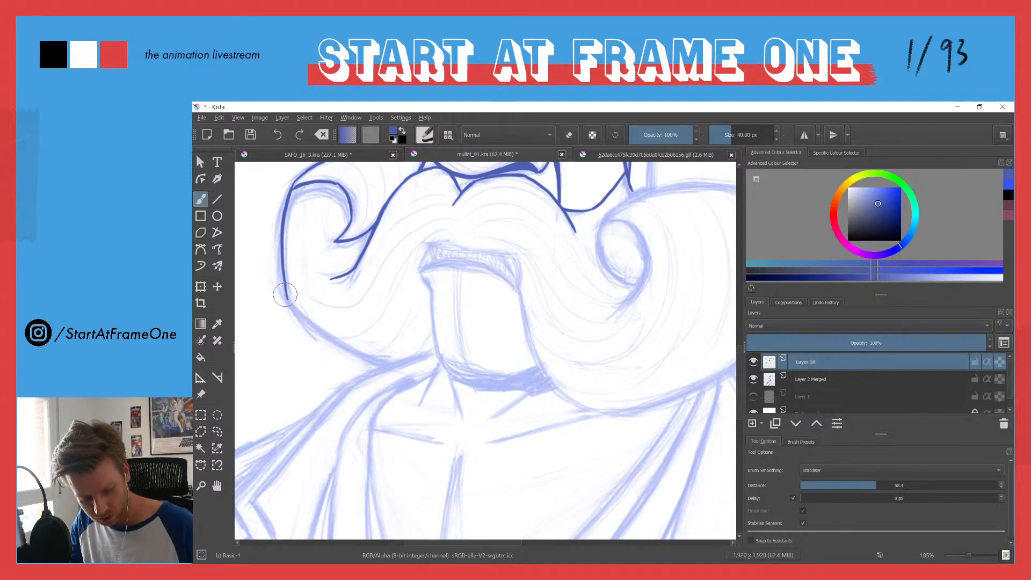
pyautogui.moveTo(300, 317)
pyautogui.mouseDown()
pyautogui.moveTo(385, 367)
pyautogui.moveTo(424, 350)
pyautogui.mouseUp()
# Step: Ink the mouth opening under the moustache with a thick curved lower line and a peaked upper line
pyautogui.moveTo(395, 424); pyautogui.dragTo(410, 453)
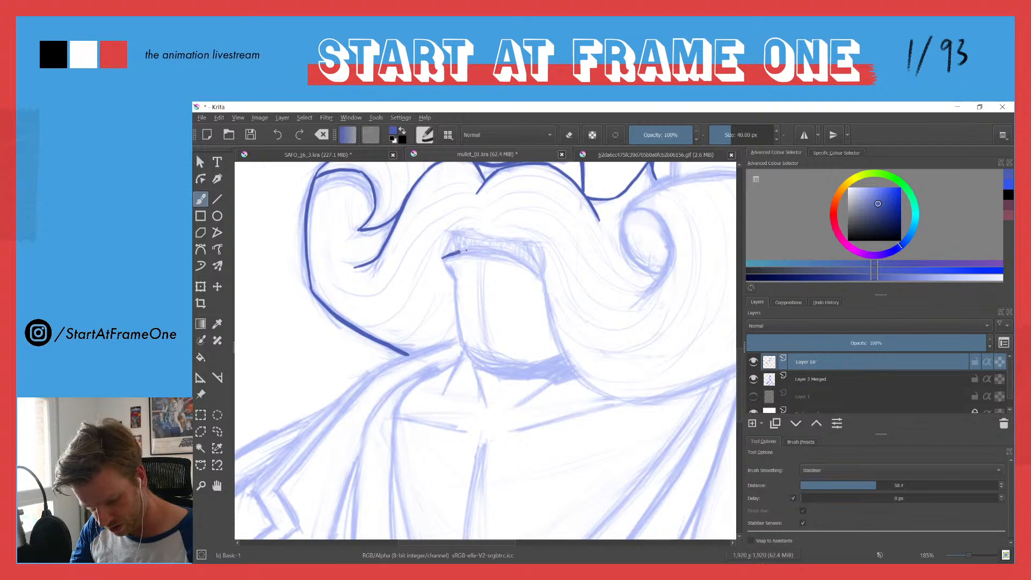
pyautogui.moveTo(531, 265); pyautogui.dragTo(540, 273)
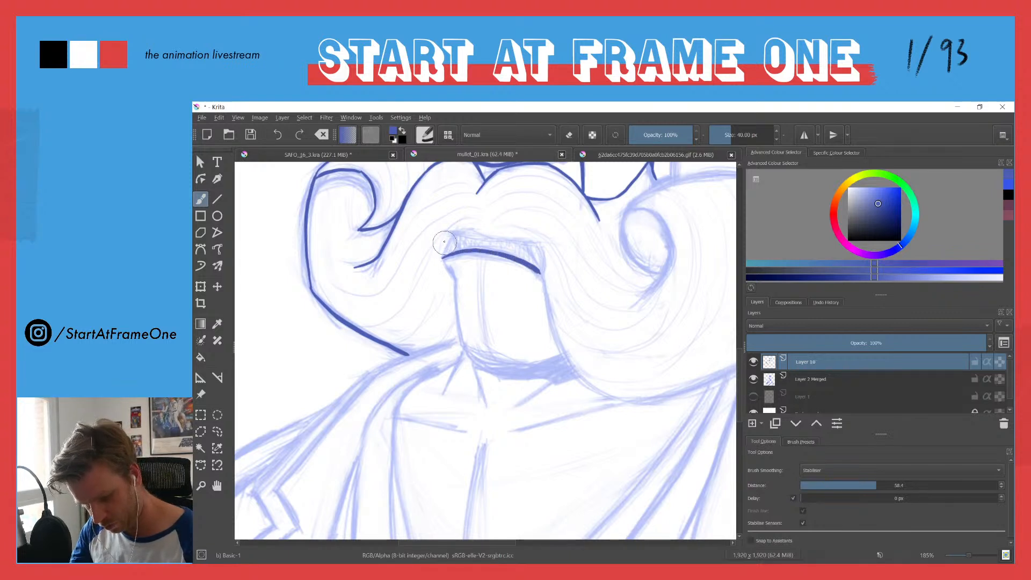
pyautogui.moveTo(453, 235)
pyautogui.mouseDown()
pyautogui.moveTo(443, 253)
pyautogui.moveTo(475, 229)
pyautogui.mouseUp()
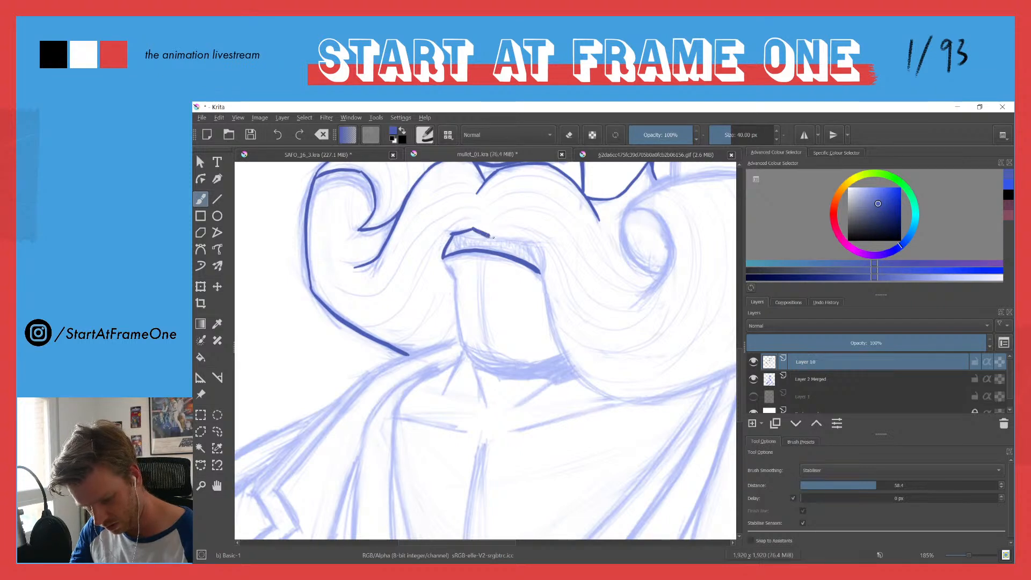
pyautogui.moveTo(527, 241); pyautogui.dragTo(543, 247)
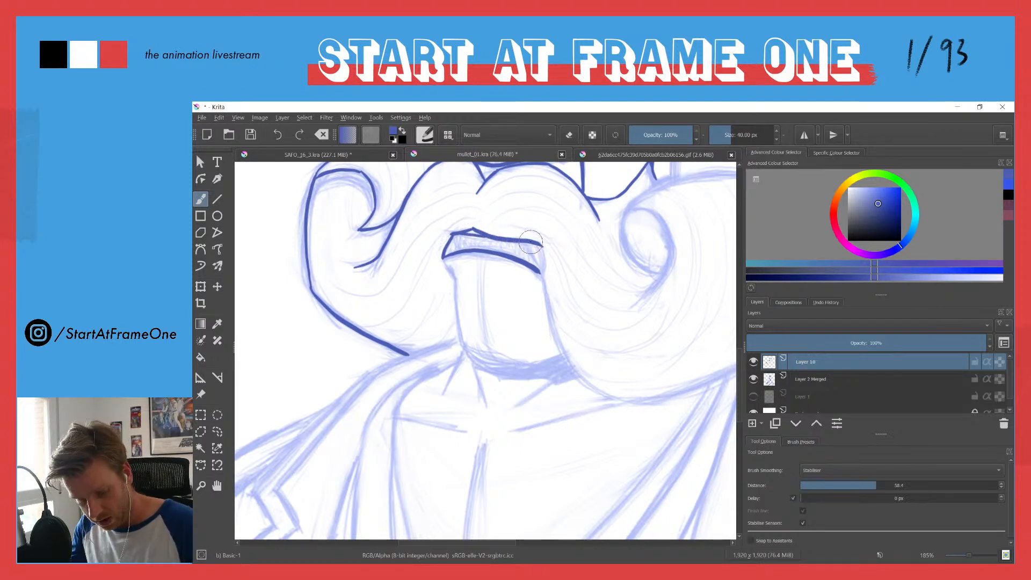
# Step: Ink the moustache's right half: the lower edge from the mouth corner, the inner curl and the full outer outline
pyautogui.moveTo(628, 399); pyautogui.dragTo(676, 391)
pyautogui.moveTo(514, 209); pyautogui.dragTo(326, 280)
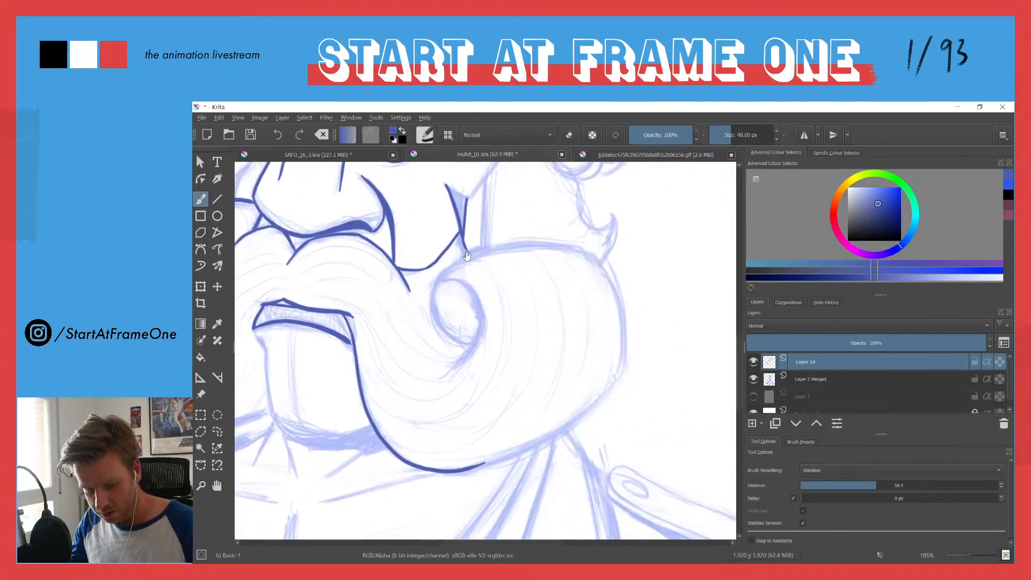
pyautogui.moveTo(439, 281)
pyautogui.mouseDown()
pyautogui.moveTo(472, 291)
pyautogui.moveTo(478, 322)
pyautogui.moveTo(447, 369)
pyautogui.mouseUp()
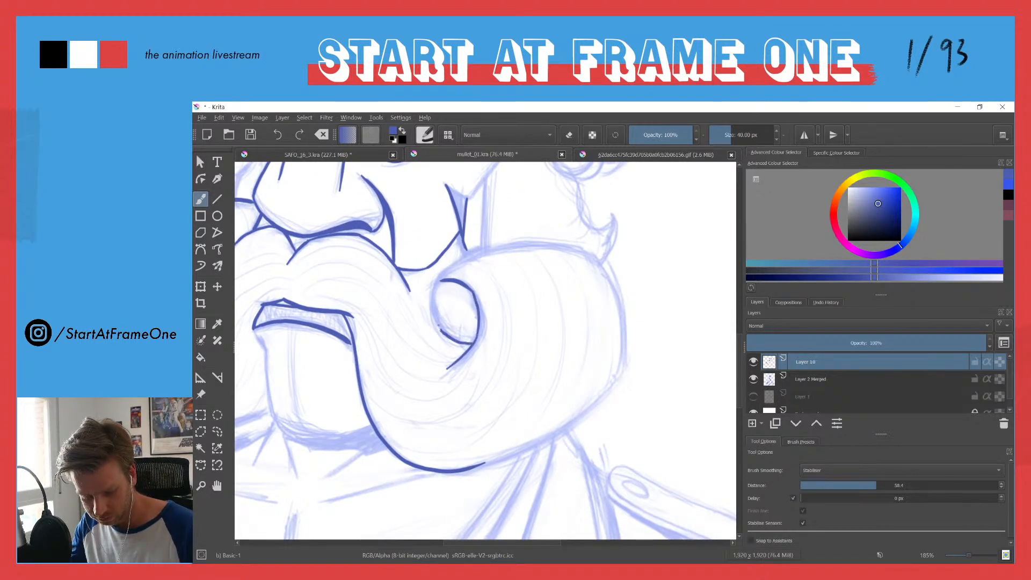
pyautogui.moveTo(431, 296); pyautogui.dragTo(441, 275)
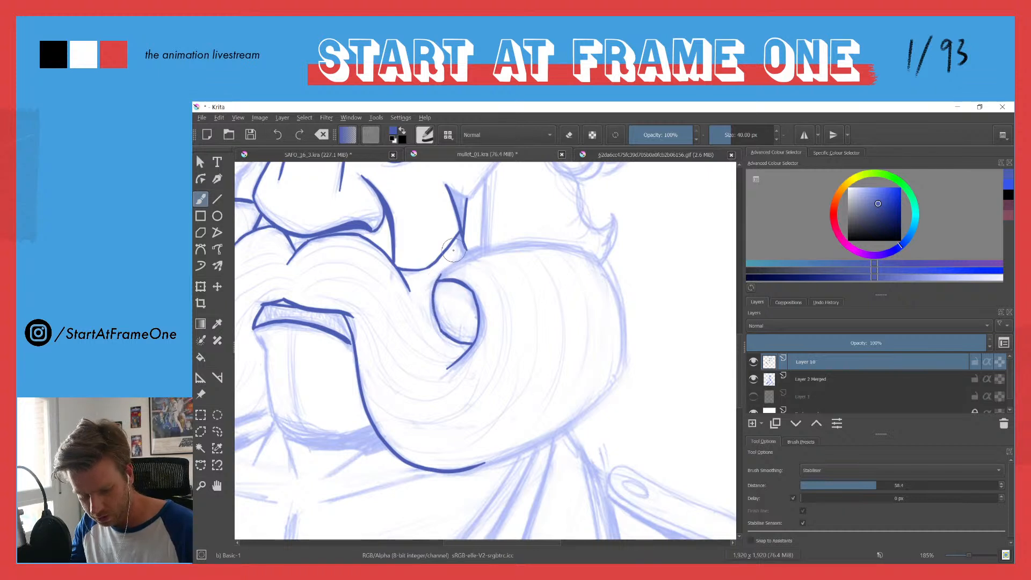
pyautogui.moveTo(465, 252)
pyautogui.mouseDown()
pyautogui.moveTo(543, 241)
pyautogui.moveTo(603, 265)
pyautogui.moveTo(623, 333)
pyautogui.moveTo(621, 376)
pyautogui.mouseUp()
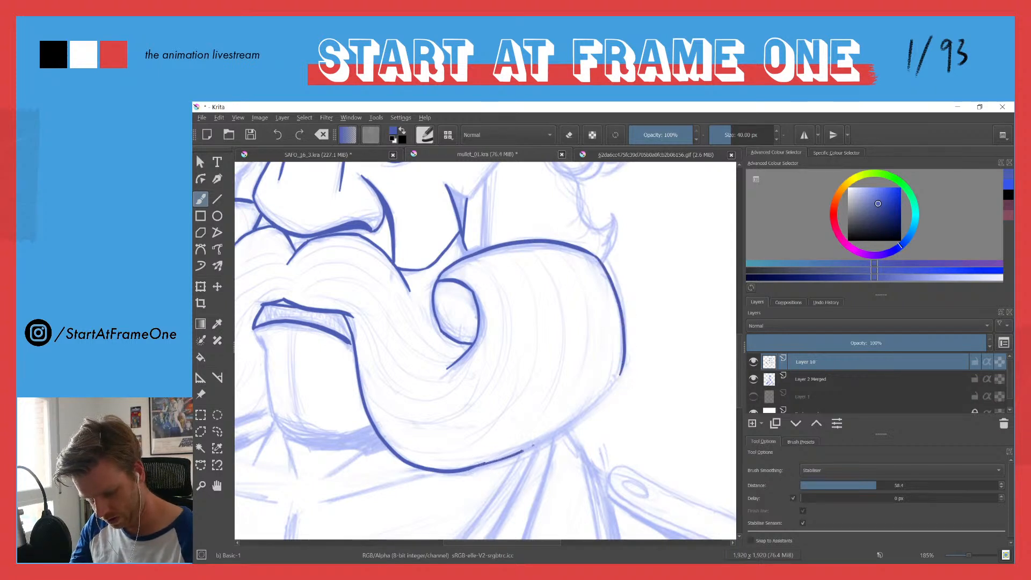
pyautogui.moveTo(582, 417); pyautogui.dragTo(621, 371)
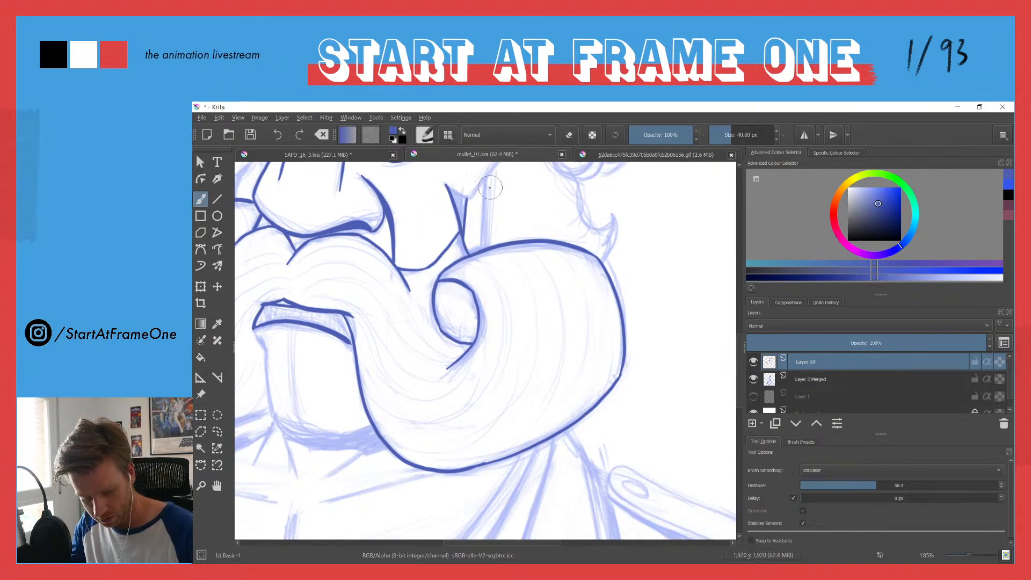
# Step: Ink the right ear with its inner folds, and outline and hatch the sideburn between the ear and hat
pyautogui.scroll(3, 453, 215)
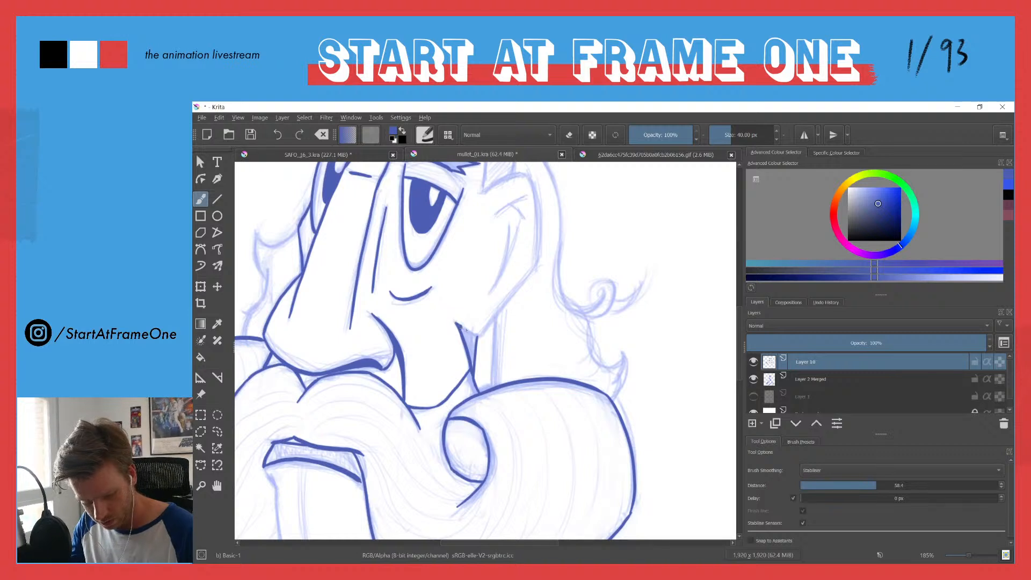
pyautogui.moveTo(515, 191)
pyautogui.mouseDown()
pyautogui.moveTo(479, 270)
pyautogui.moveTo(493, 252)
pyautogui.mouseUp()
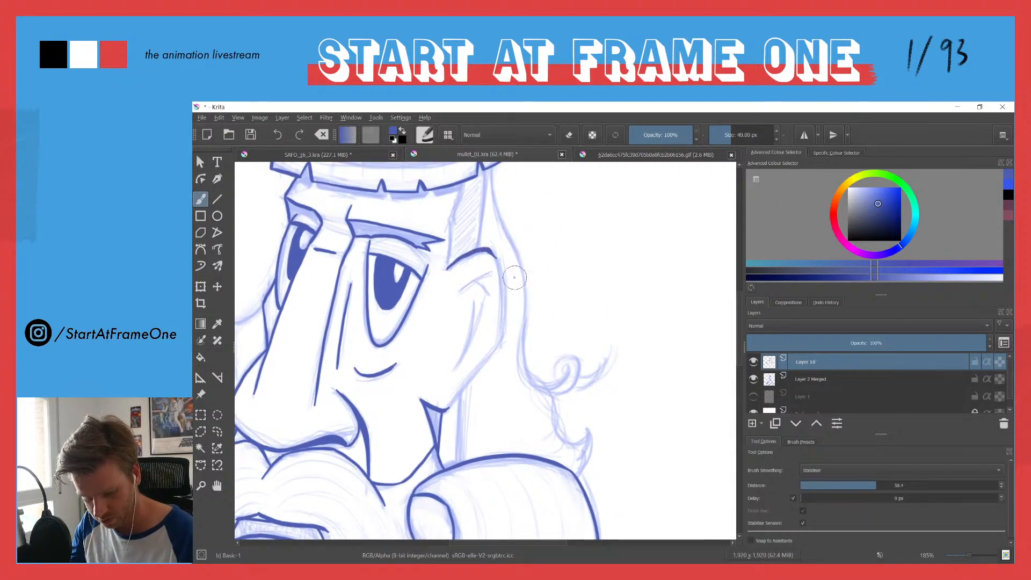
pyautogui.moveTo(502, 307); pyautogui.dragTo(501, 347)
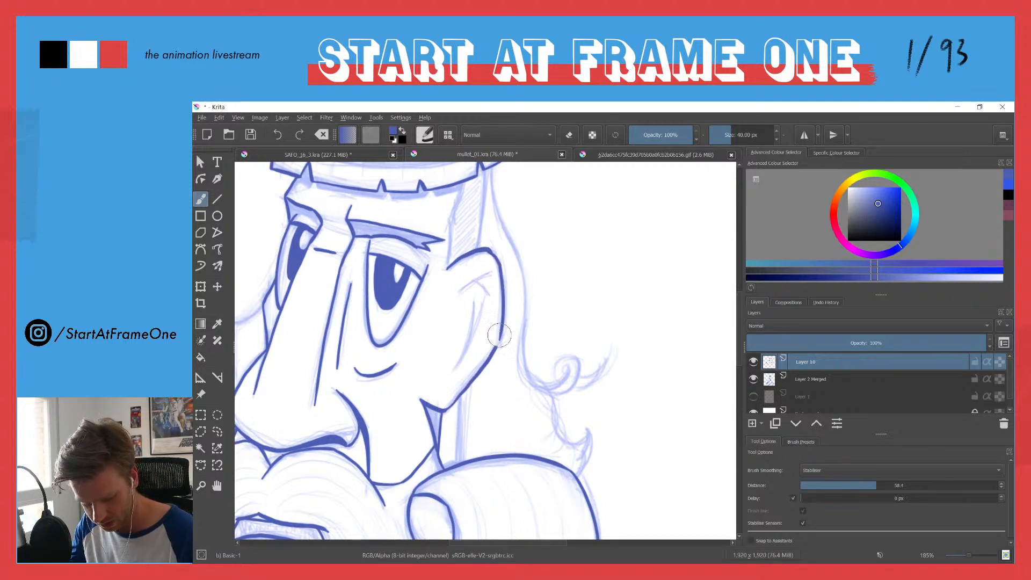
pyautogui.moveTo(461, 291)
pyautogui.mouseDown()
pyautogui.moveTo(490, 272)
pyautogui.moveTo(487, 300)
pyautogui.moveTo(481, 292)
pyautogui.mouseUp()
pyautogui.moveTo(462, 197); pyautogui.dragTo(473, 261)
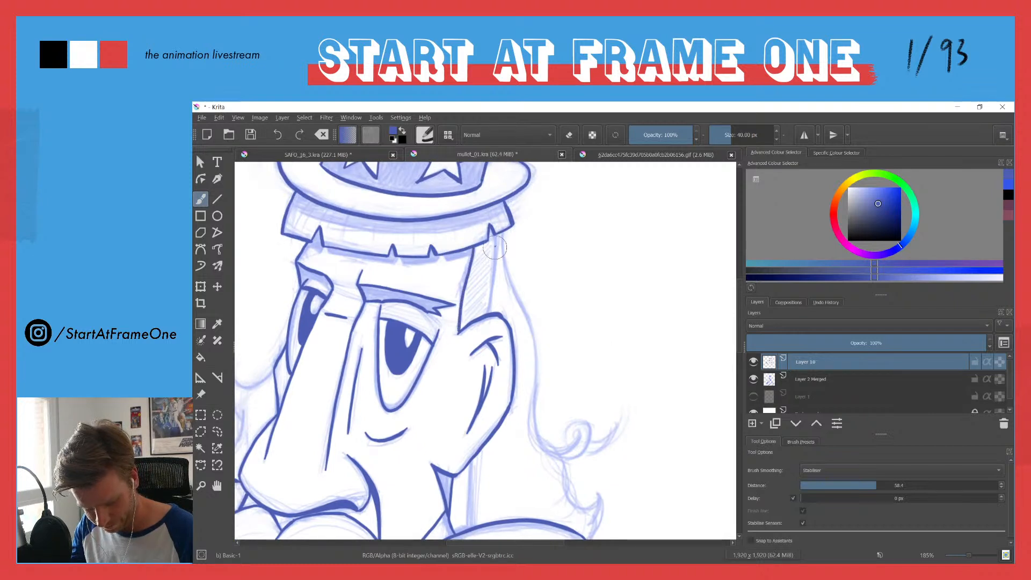
pyautogui.moveTo(490, 312)
pyautogui.mouseDown()
pyautogui.moveTo(468, 314)
pyautogui.moveTo(487, 290)
pyautogui.moveTo(463, 301)
pyautogui.moveTo(487, 284)
pyautogui.moveTo(472, 276)
pyautogui.moveTo(492, 258)
pyautogui.moveTo(469, 266)
pyautogui.moveTo(484, 244)
pyautogui.mouseUp()
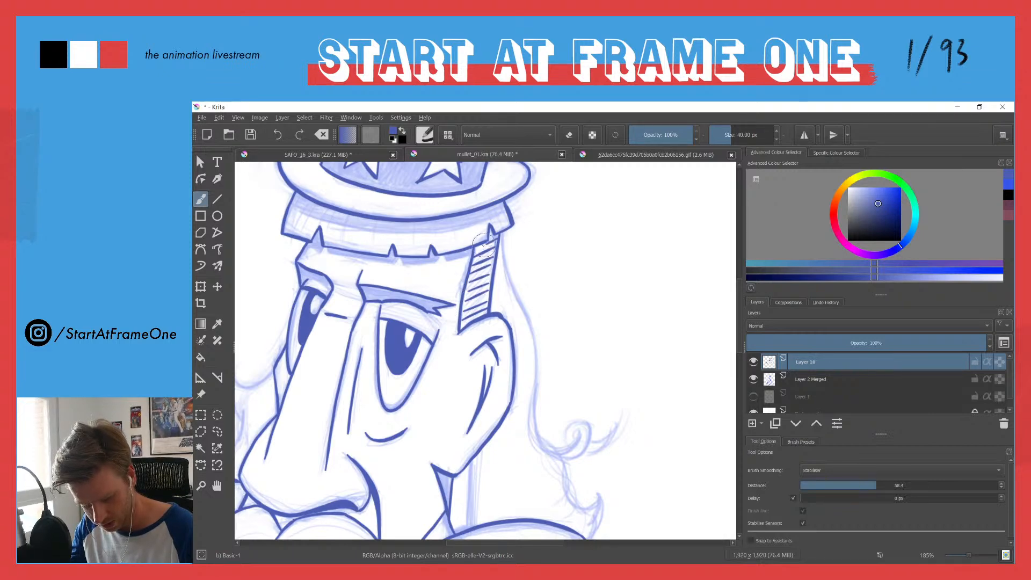
# Step: Ink the wavy, pointed hair strands on the left side of the face above the moustache
pyautogui.moveTo(426, 189); pyautogui.dragTo(355, 200)
pyautogui.moveTo(352, 246)
pyautogui.mouseDown()
pyautogui.moveTo(346, 266)
pyautogui.moveTo(357, 243)
pyautogui.moveTo(430, 290)
pyautogui.moveTo(483, 306)
pyautogui.moveTo(486, 266)
pyautogui.moveTo(495, 299)
pyautogui.moveTo(446, 305)
pyautogui.mouseUp()
pyautogui.moveTo(443, 346)
pyautogui.mouseDown()
pyautogui.moveTo(457, 369)
pyautogui.moveTo(452, 394)
pyautogui.moveTo(425, 412)
pyautogui.mouseUp()
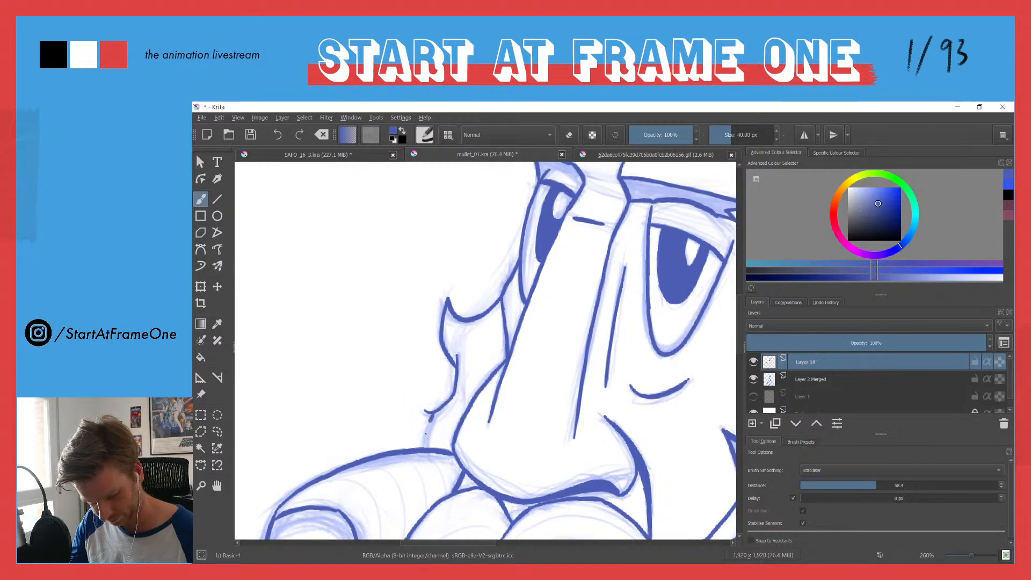
# Step: Ink the long hair behind the right ear with its spiral curl, pointed tip and lower flick above the moustache
pyautogui.scroll(-5, 431, 341)
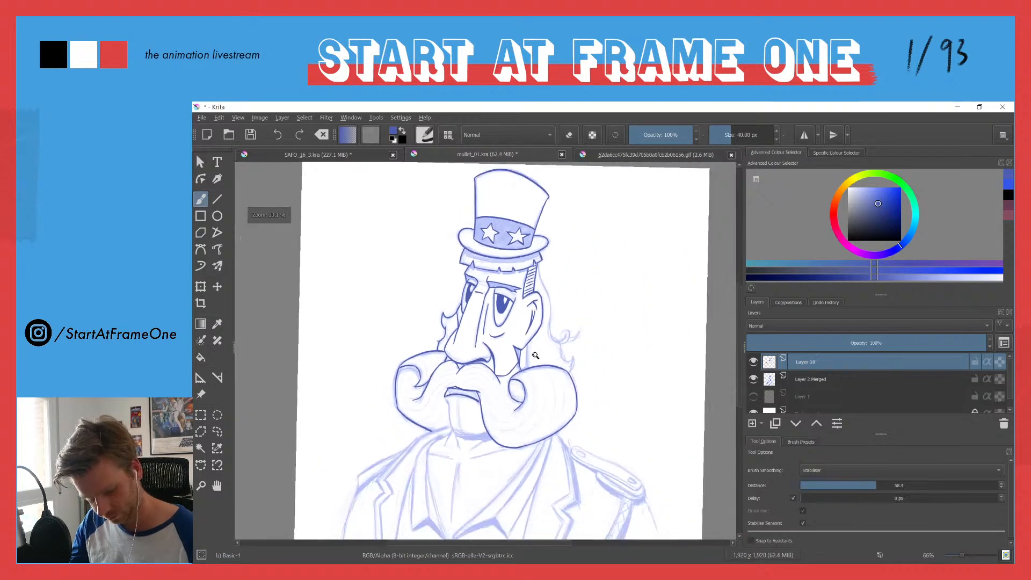
pyautogui.scroll(3, 498, 368)
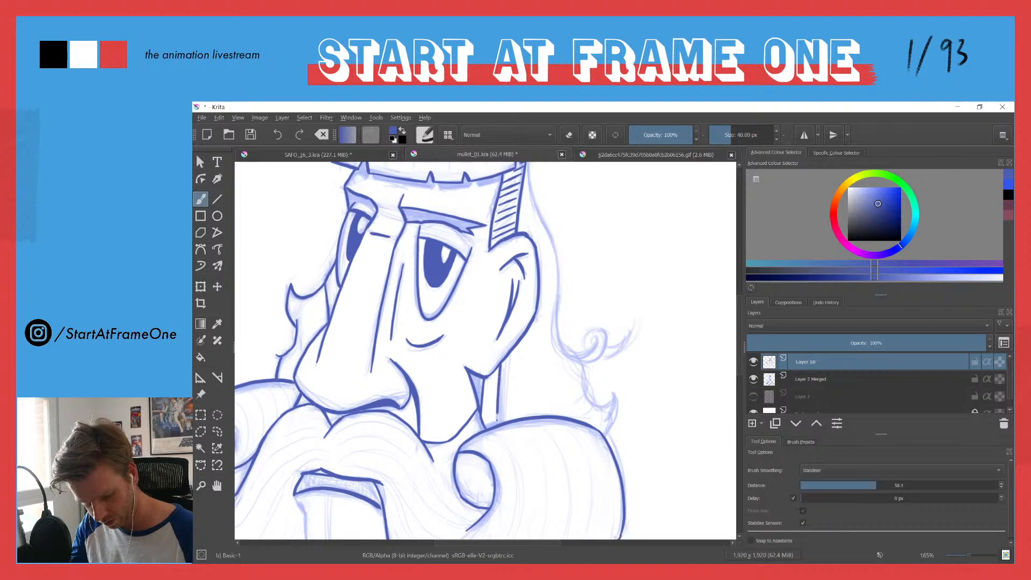
pyautogui.moveTo(531, 181); pyautogui.dragTo(514, 229)
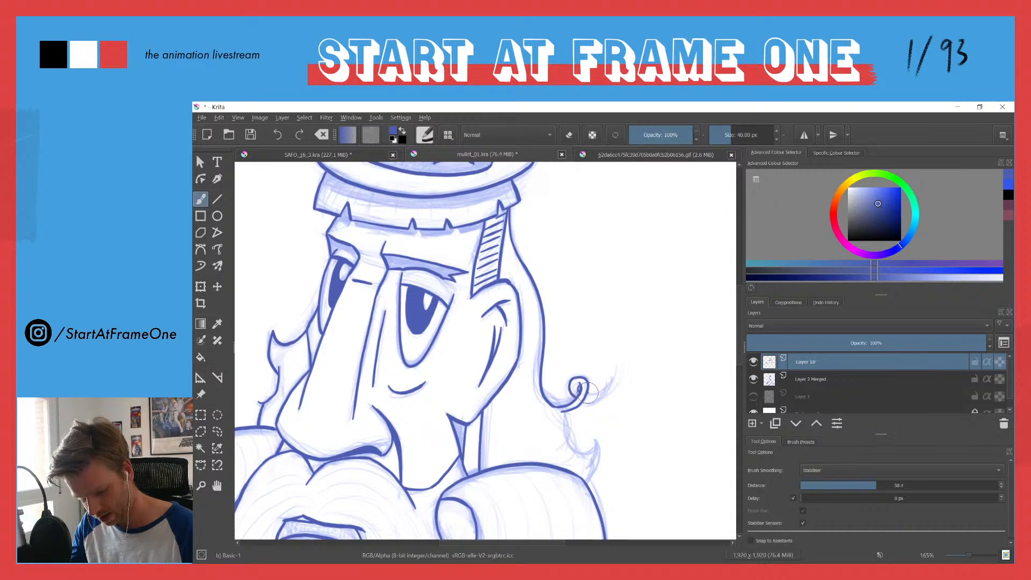
pyautogui.moveTo(499, 304); pyautogui.dragTo(459, 396)
pyautogui.moveTo(500, 370); pyautogui.dragTo(513, 251)
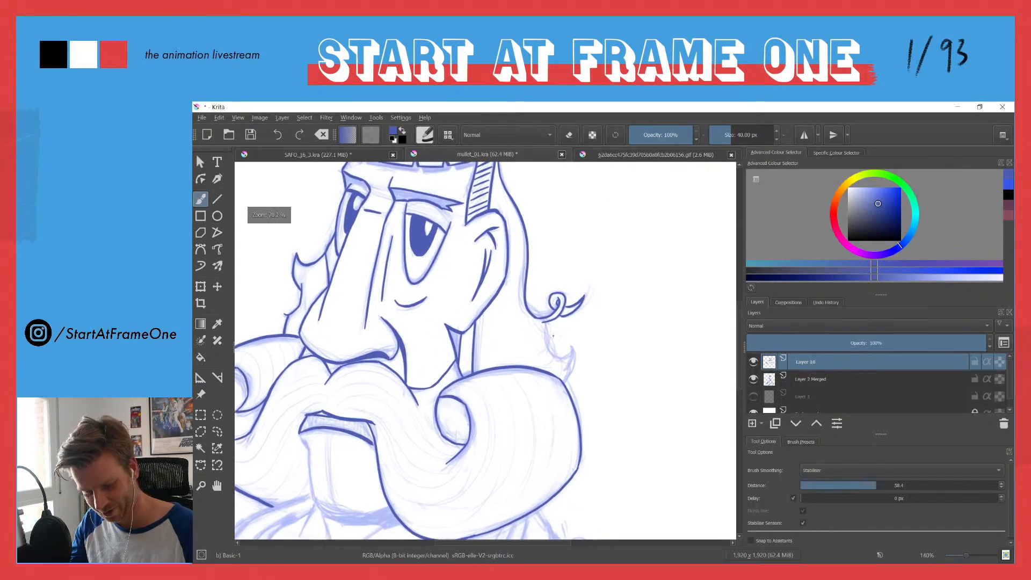
pyautogui.moveTo(544, 322)
pyautogui.mouseDown()
pyautogui.moveTo(547, 343)
pyautogui.moveTo(577, 339)
pyautogui.mouseUp()
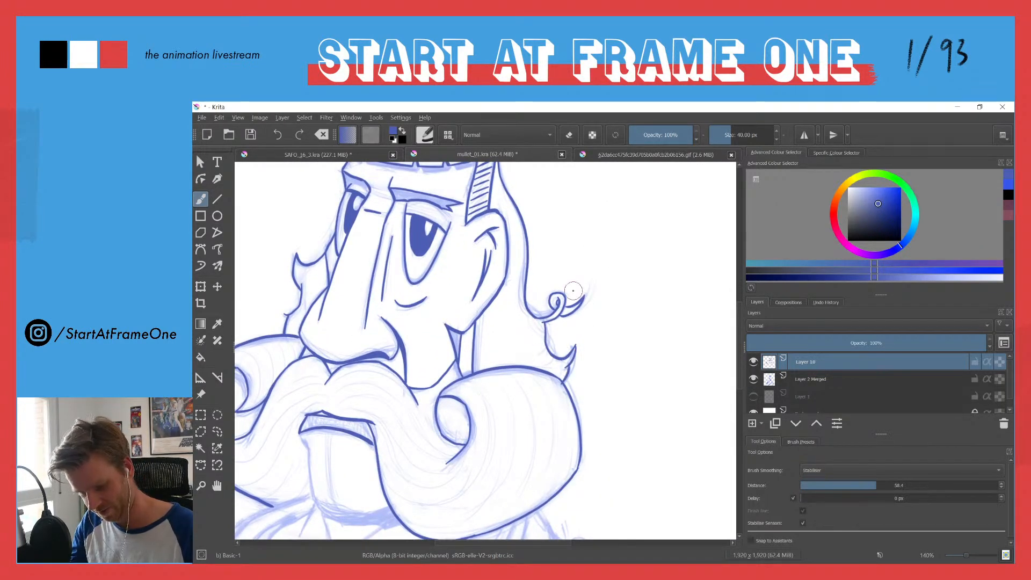
pyautogui.hotkey('ctrl', 'z')
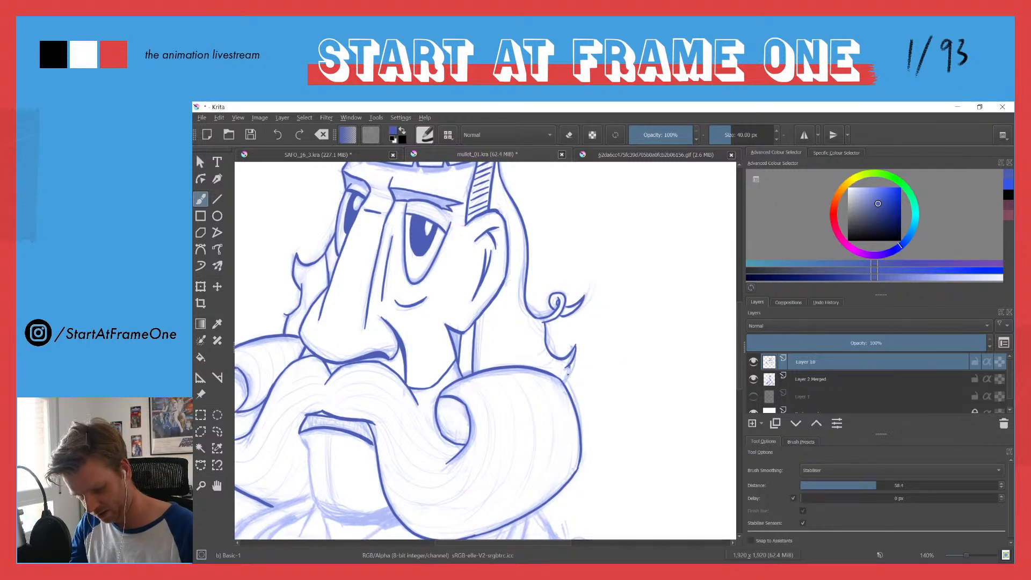
# Step: Try short strand strokes inside the hair between the right ear and the spiral curl, and undo them
pyautogui.moveTo(435, 249)
pyautogui.mouseDown()
pyautogui.moveTo(358, 307)
pyautogui.moveTo(386, 283)
pyautogui.moveTo(449, 285)
pyautogui.moveTo(460, 228)
pyautogui.moveTo(478, 221)
pyautogui.moveTo(468, 284)
pyautogui.moveTo(453, 250)
pyautogui.mouseUp()
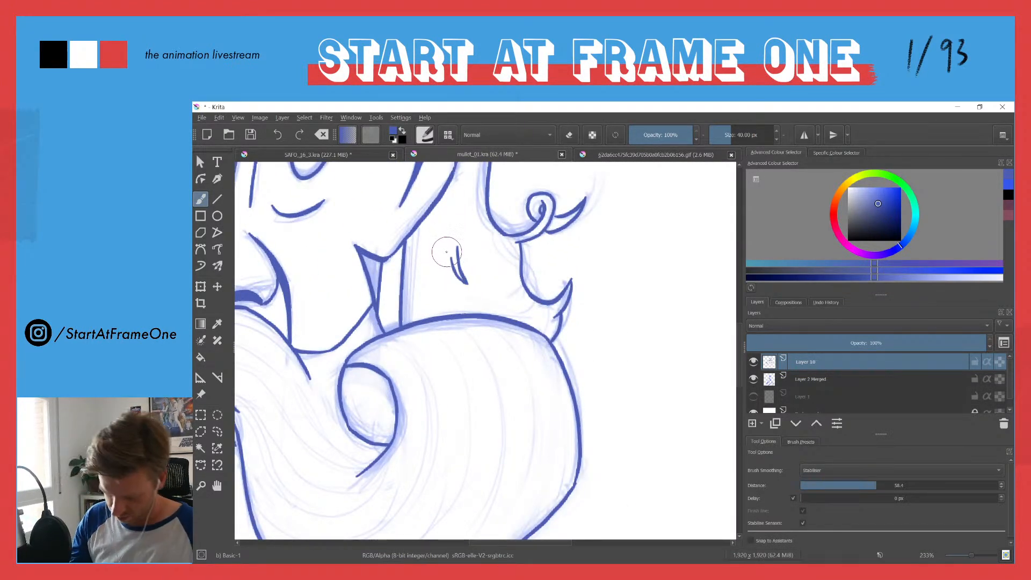
pyautogui.hotkey('ctrl', 'z')
pyautogui.moveTo(458, 277); pyautogui.dragTo(466, 283)
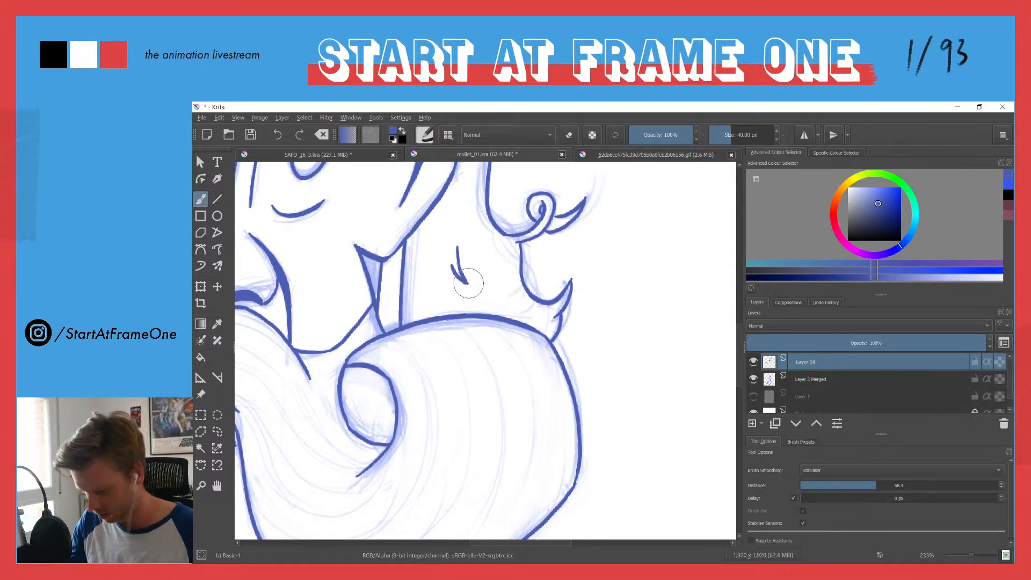
pyautogui.scroll(-5, 432, 217)
pyautogui.moveTo(359, 217); pyautogui.dragTo(419, 342)
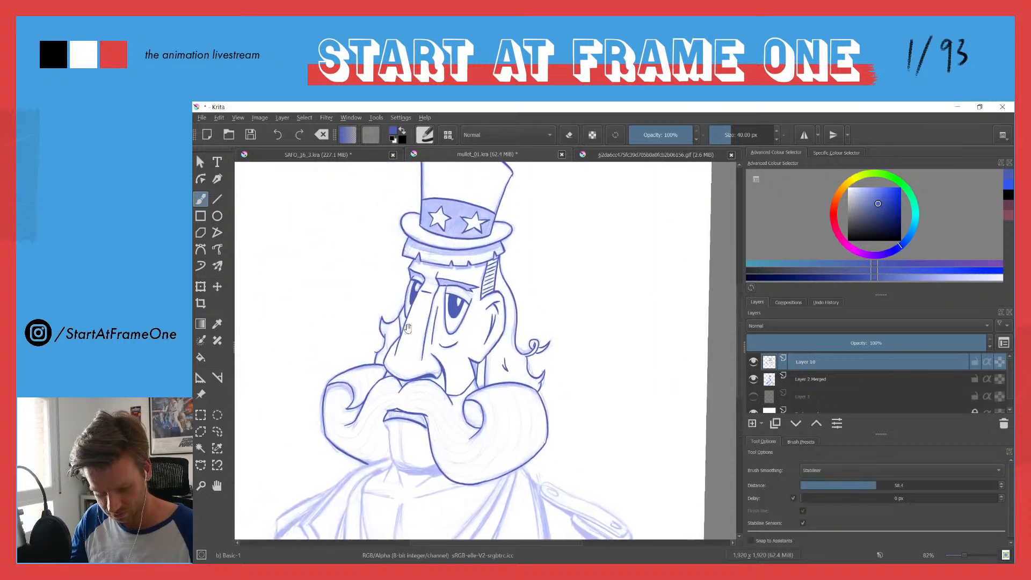
pyautogui.scroll(3, 480, 317)
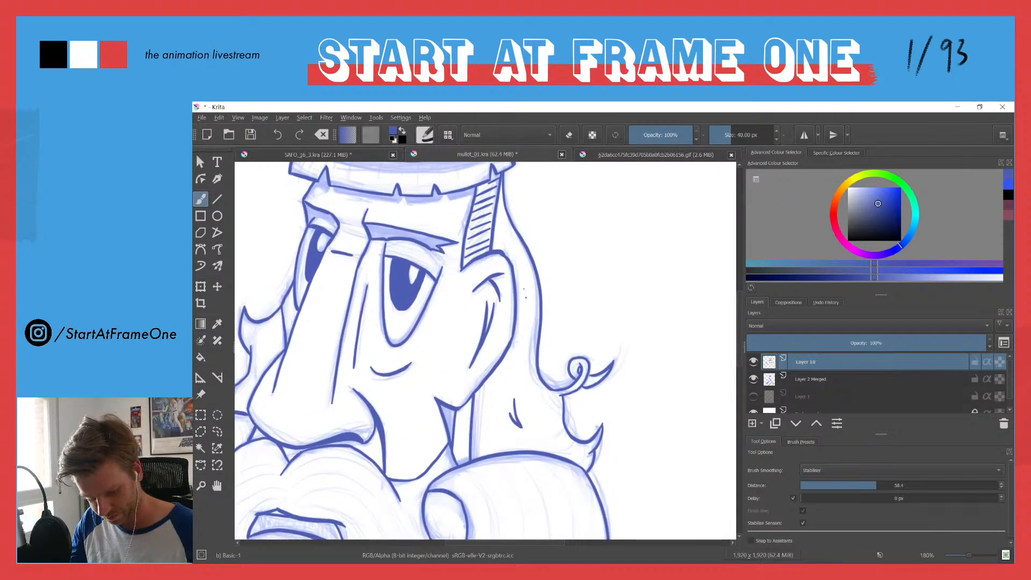
pyautogui.scroll(-5, 440, 348)
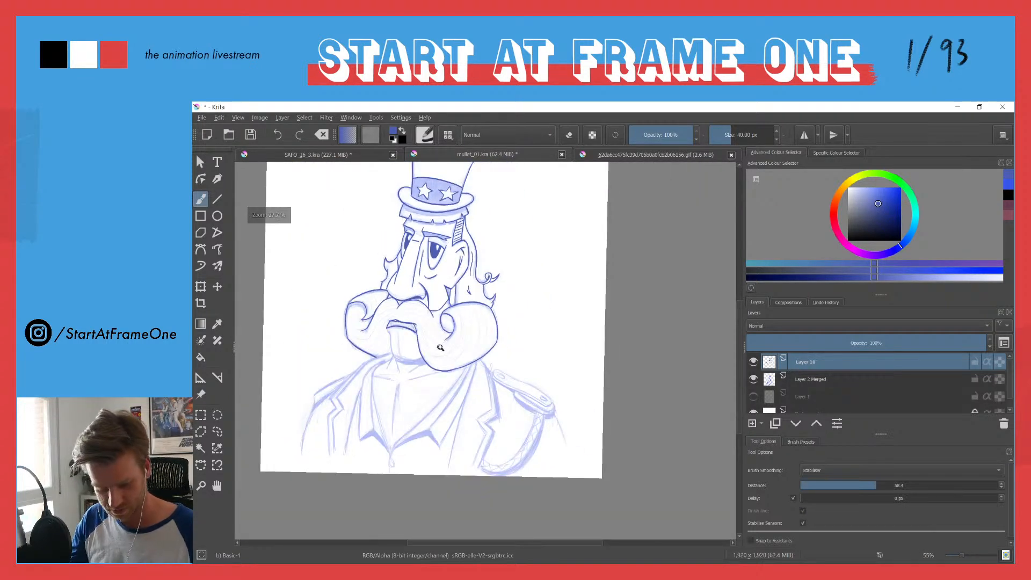
pyautogui.hotkey('ctrl', 'z')
pyautogui.hotkey('ctrl', 'z')
pyautogui.hotkey('ctrl', 'z')
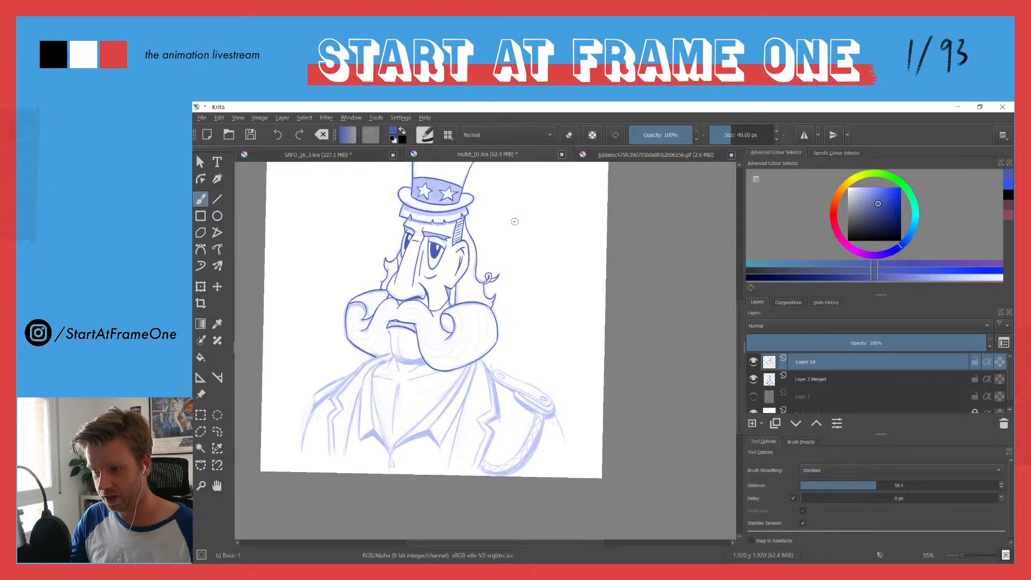
# Step: Ink the chin below the lip with its left side, curved lower edge and a short vertical crease line
pyautogui.moveTo(391, 341); pyautogui.dragTo(410, 275)
pyautogui.moveTo(400, 311); pyautogui.dragTo(419, 166)
pyautogui.moveTo(430, 217); pyautogui.dragTo(383, 344)
pyautogui.moveTo(392, 280)
pyautogui.mouseDown()
pyautogui.moveTo(388, 264)
pyautogui.moveTo(413, 363)
pyautogui.moveTo(513, 366)
pyautogui.mouseUp()
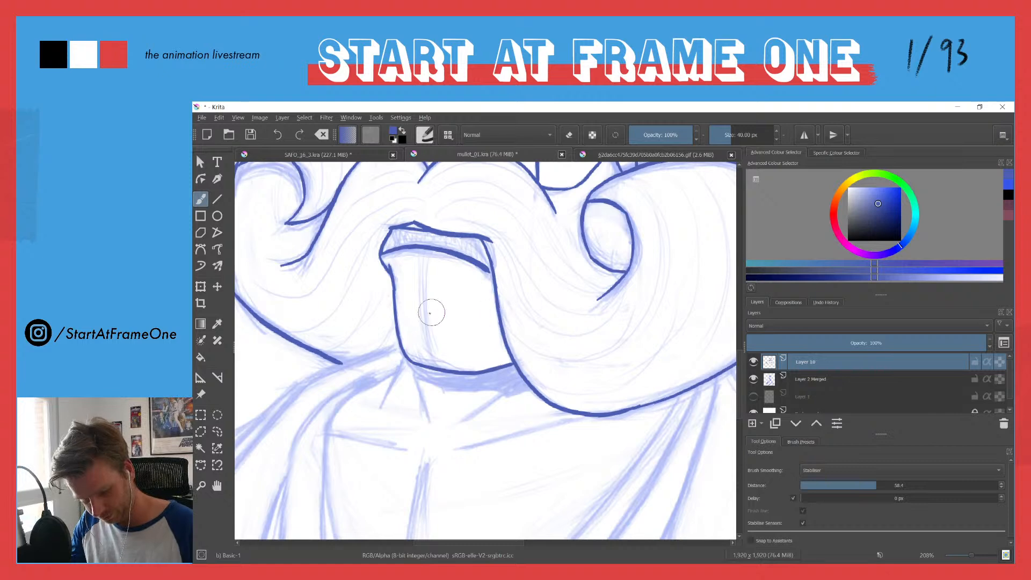
pyautogui.moveTo(420, 267); pyautogui.dragTo(437, 359)
pyautogui.moveTo(387, 216); pyautogui.dragTo(389, 327)
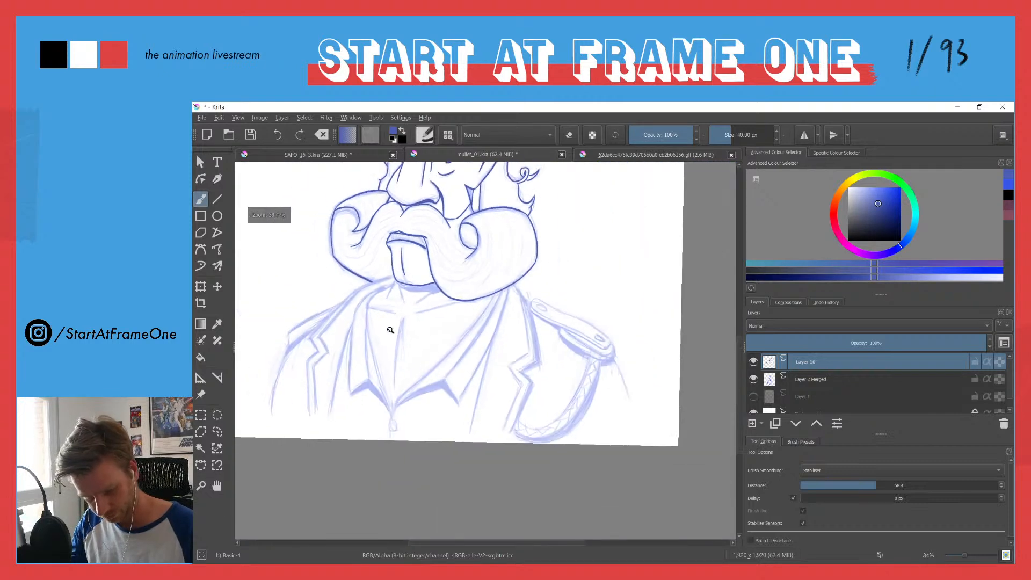
# Step: Ink a curved shadow edge across the hair fringe under the hat brim and fill the enclosed band solid blue
pyautogui.moveTo(348, 217); pyautogui.dragTo(391, 338)
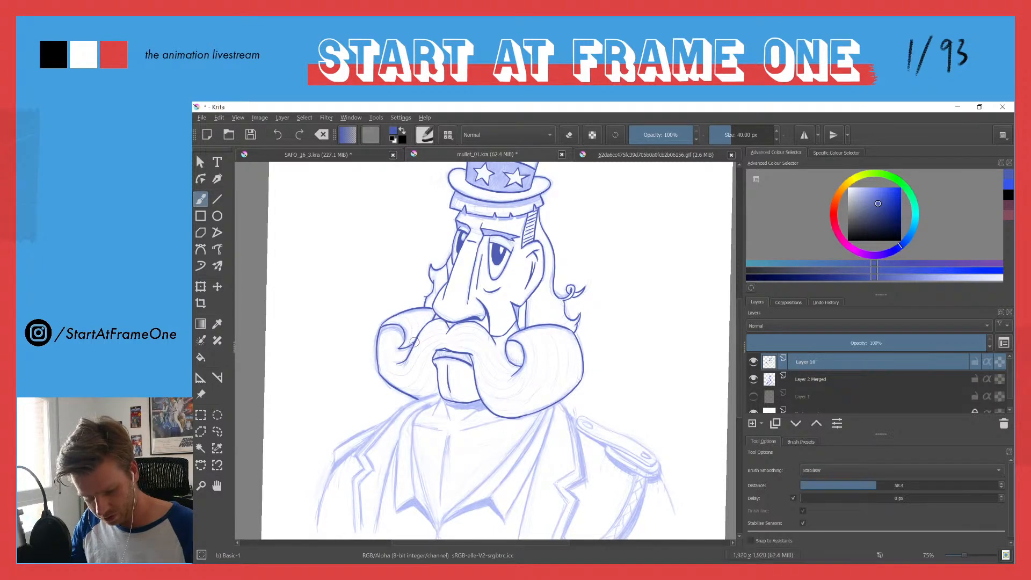
pyautogui.moveTo(454, 187)
pyautogui.mouseDown()
pyautogui.moveTo(443, 231)
pyautogui.moveTo(469, 112)
pyautogui.mouseUp()
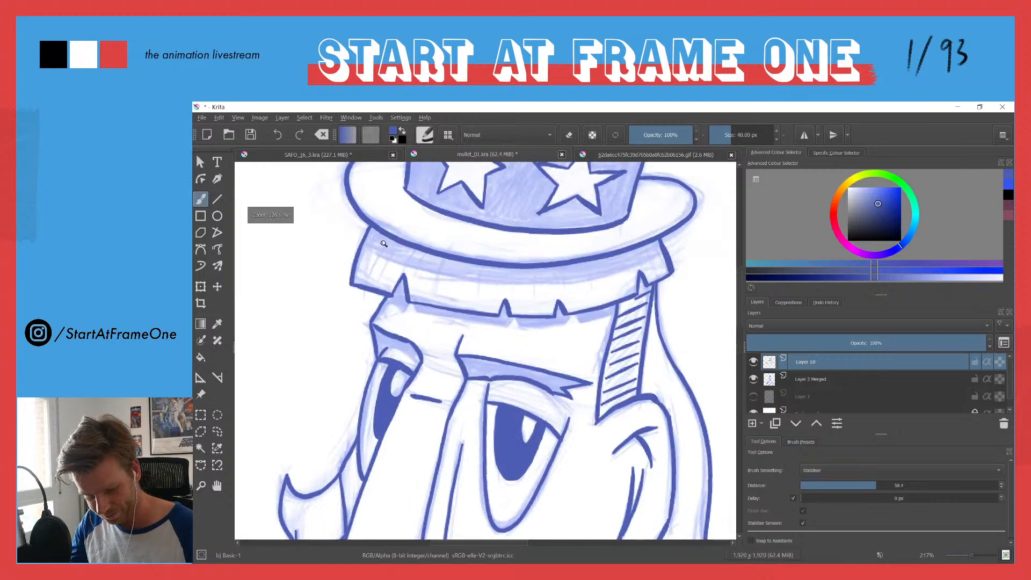
pyautogui.moveTo(363, 241)
pyautogui.mouseDown()
pyautogui.moveTo(441, 274)
pyautogui.moveTo(513, 281)
pyautogui.moveTo(664, 250)
pyautogui.mouseUp()
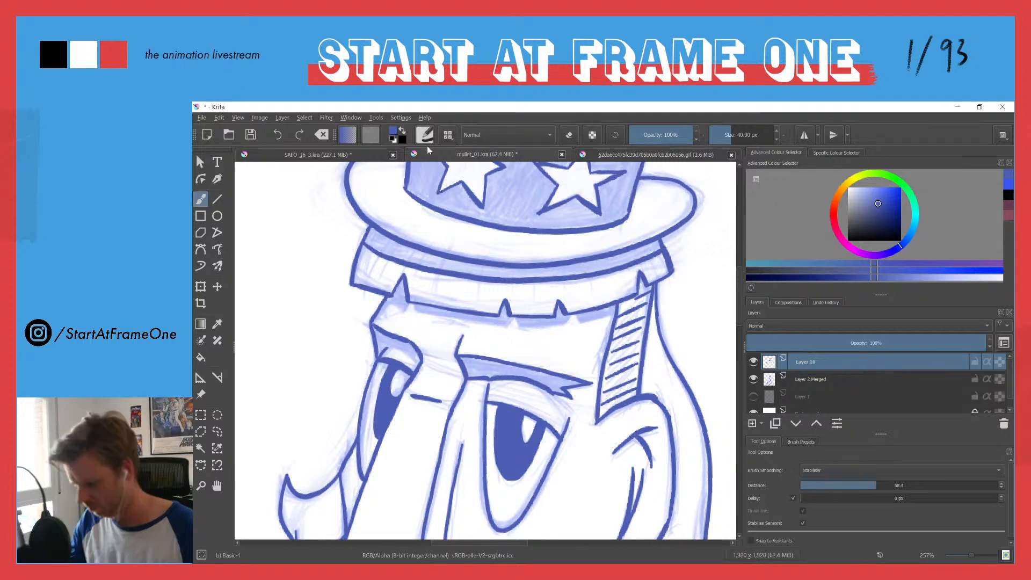
pyautogui.press('f')
pyautogui.click(400, 273)
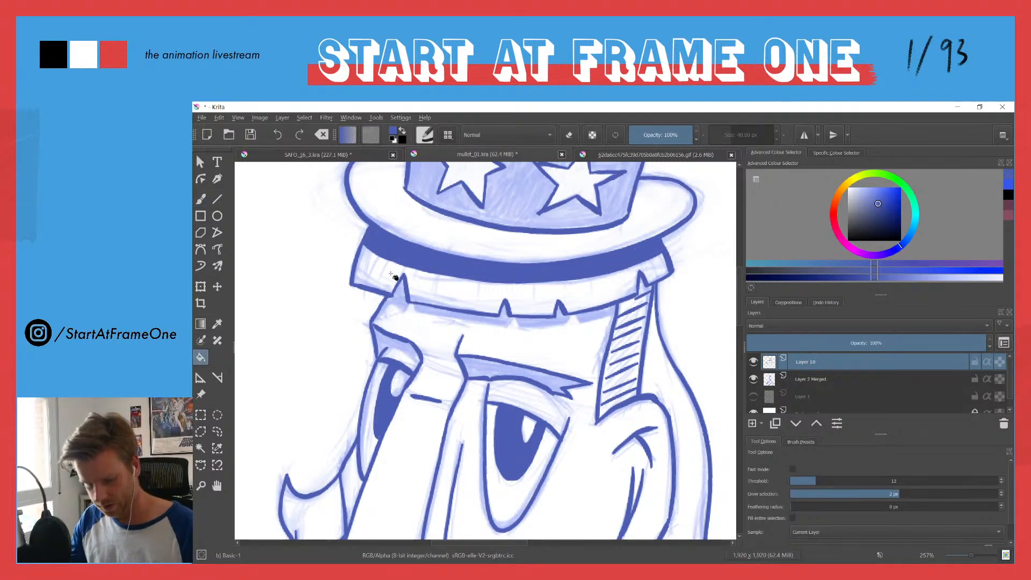
# Step: Erase thin, short notches along the lower edge of the hat brim's shadow band with a 9.90 px eraser
pyautogui.moveTo(410, 232)
pyautogui.mouseDown()
pyautogui.moveTo(411, 346)
pyautogui.moveTo(418, 219)
pyautogui.mouseUp()
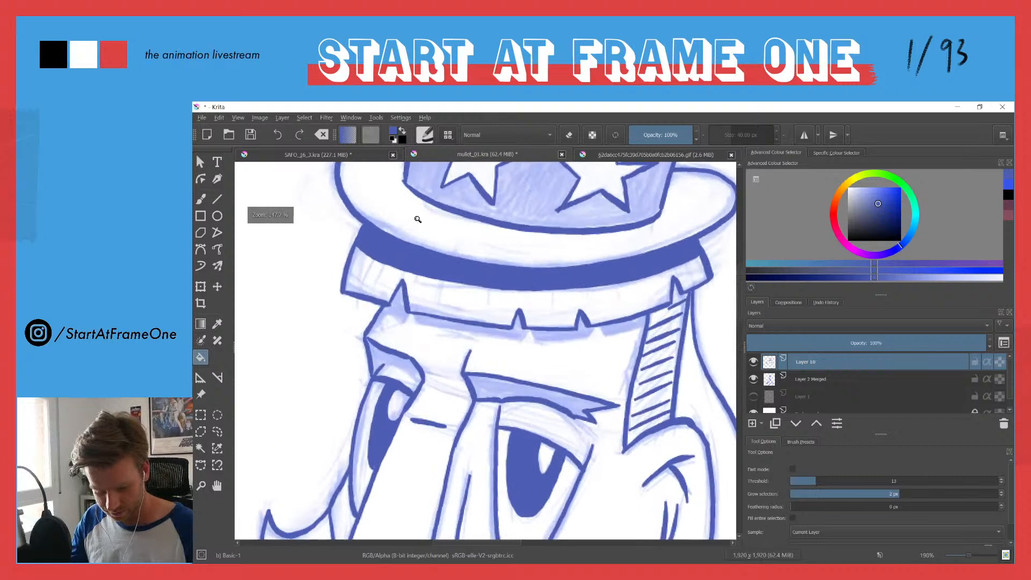
pyautogui.press('e')
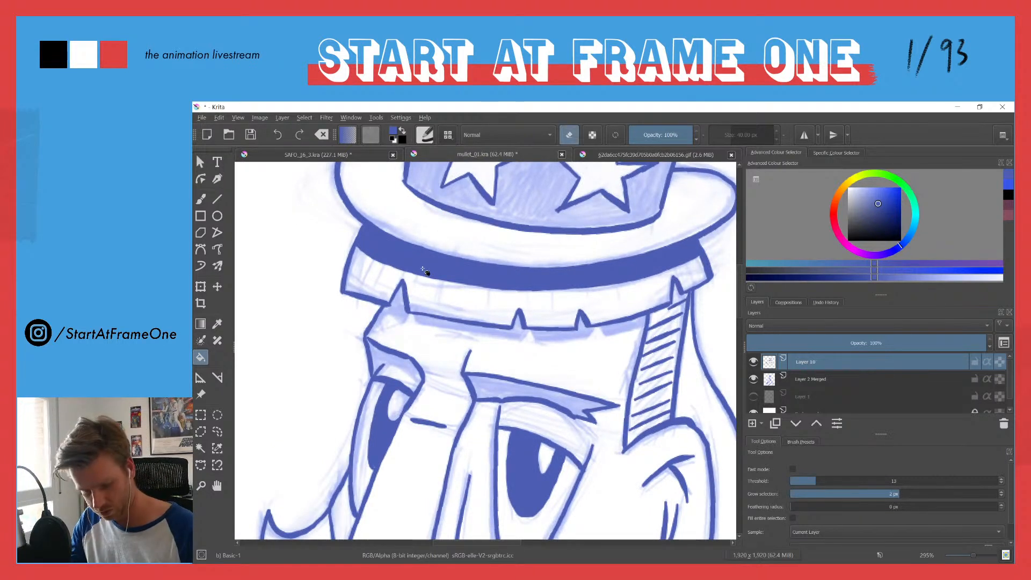
pyautogui.press('b')
pyautogui.press('e')
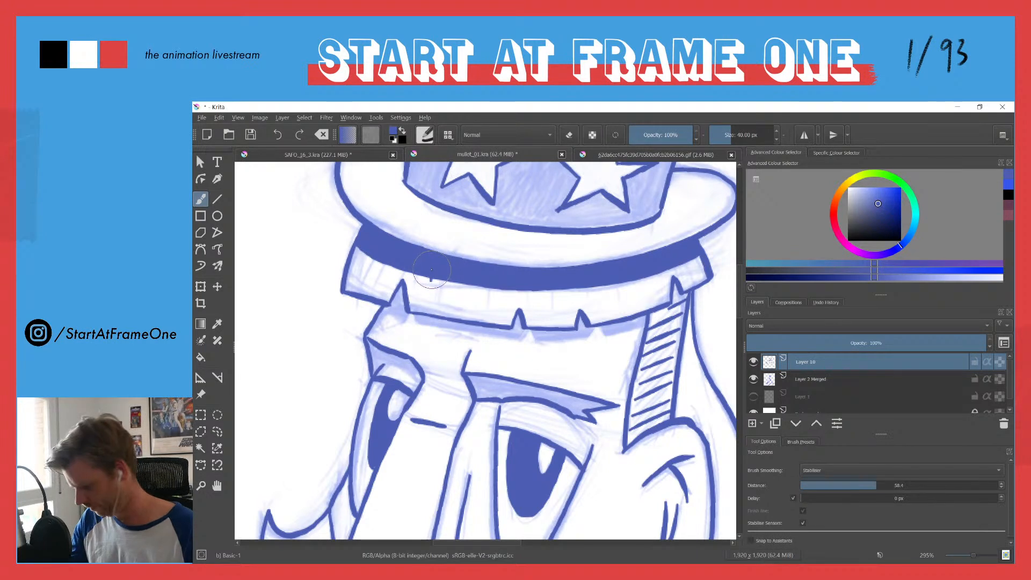
pyautogui.press('e')
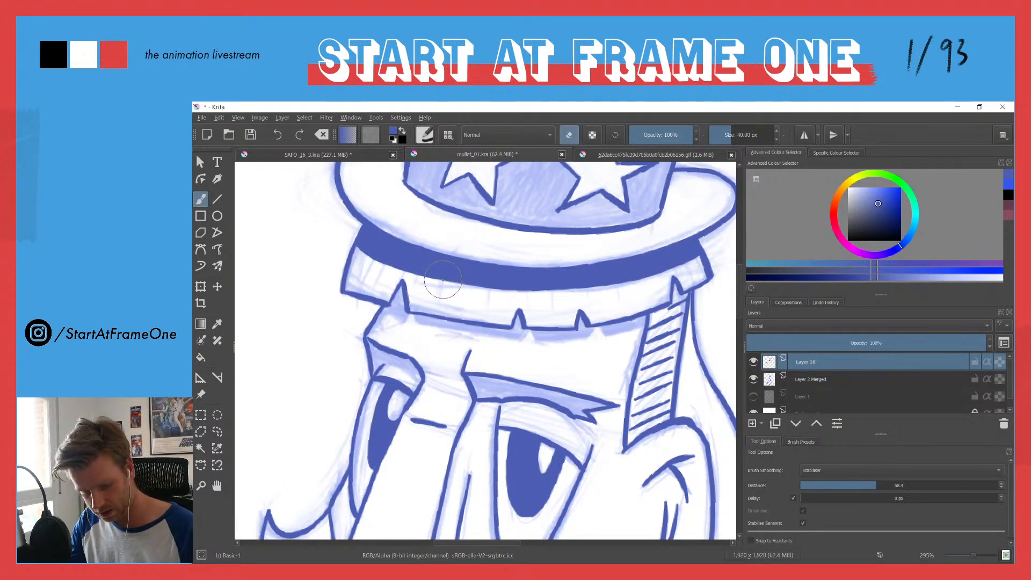
pyautogui.moveTo(467, 285); pyautogui.dragTo(467, 272)
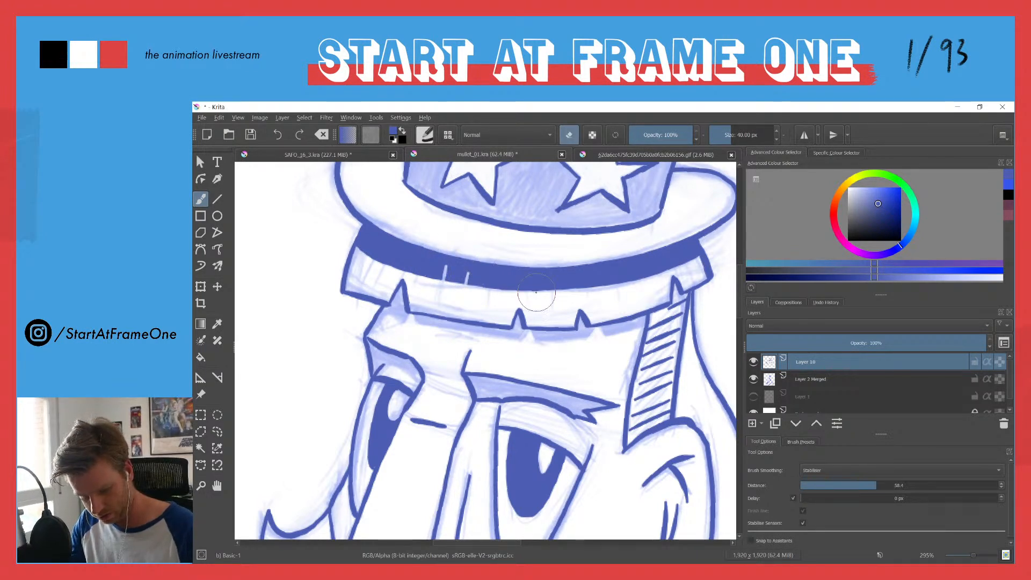
pyautogui.moveTo(553, 291); pyautogui.dragTo(555, 268)
pyautogui.moveTo(616, 287); pyautogui.dragTo(616, 272)
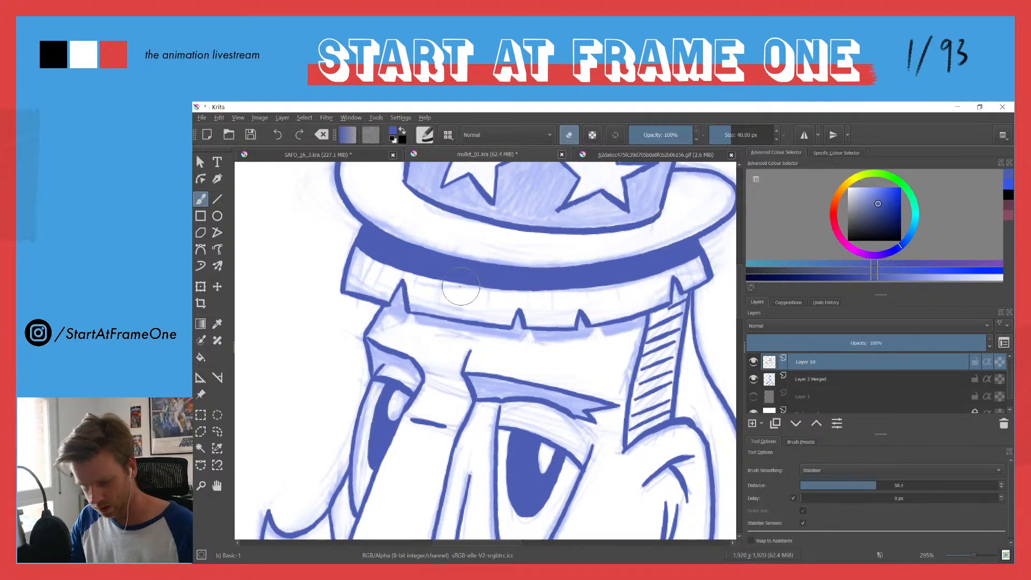
pyautogui.keyDown('shift'); pyautogui.moveTo(439, 283); pyautogui.dragTo(433, 284); pyautogui.keyUp('shift')
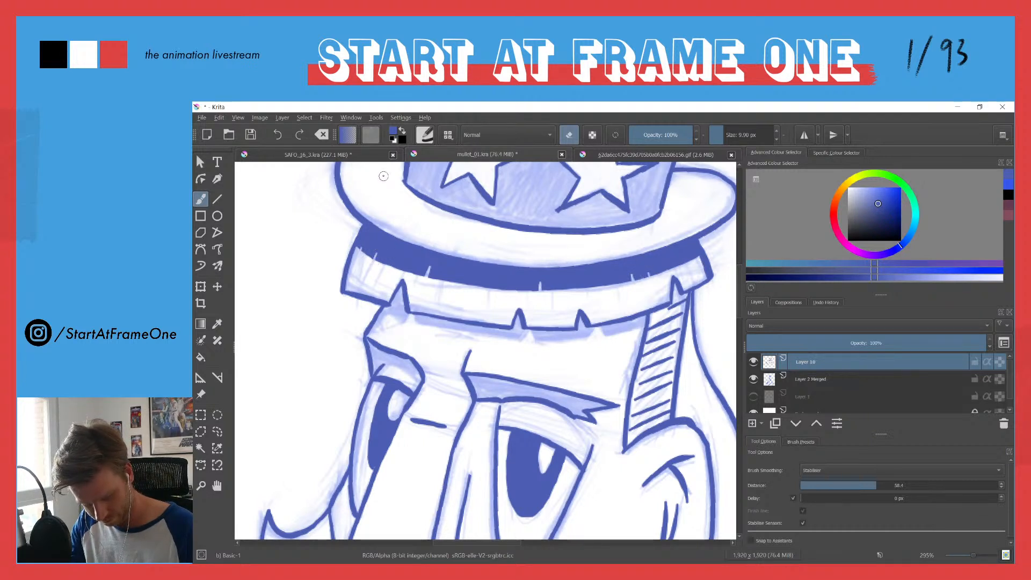
pyautogui.moveTo(392, 205)
pyautogui.mouseDown()
pyautogui.moveTo(373, 302)
pyautogui.moveTo(337, 353)
pyautogui.moveTo(336, 282)
pyautogui.moveTo(318, 318)
pyautogui.moveTo(332, 280)
pyautogui.mouseUp()
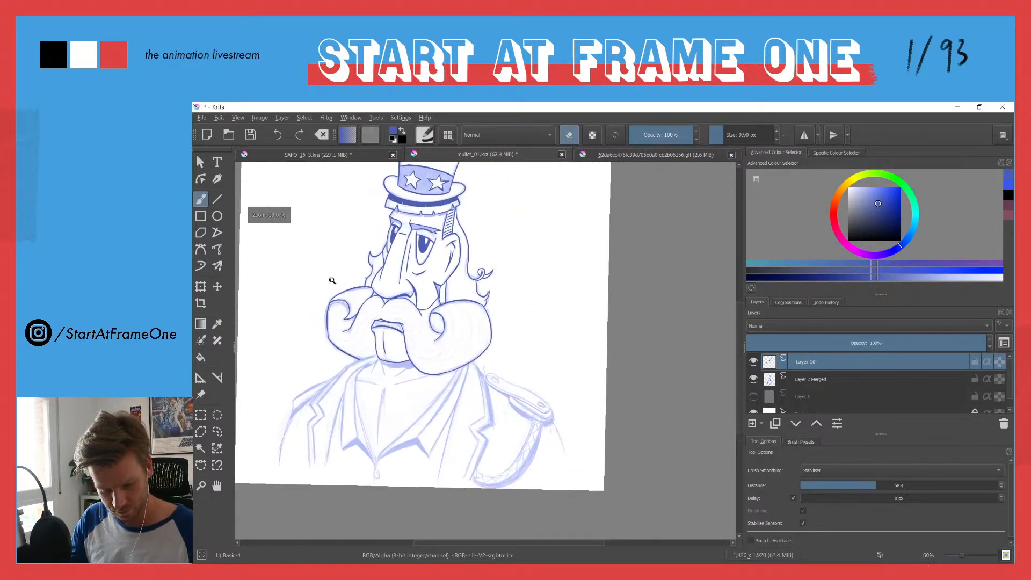
# Step: Fill both eyebrows solid blue, closing the left eyebrow's lower edge with an inked line so its fill stays off the eyelid
pyautogui.moveTo(422, 228); pyautogui.dragTo(440, 236)
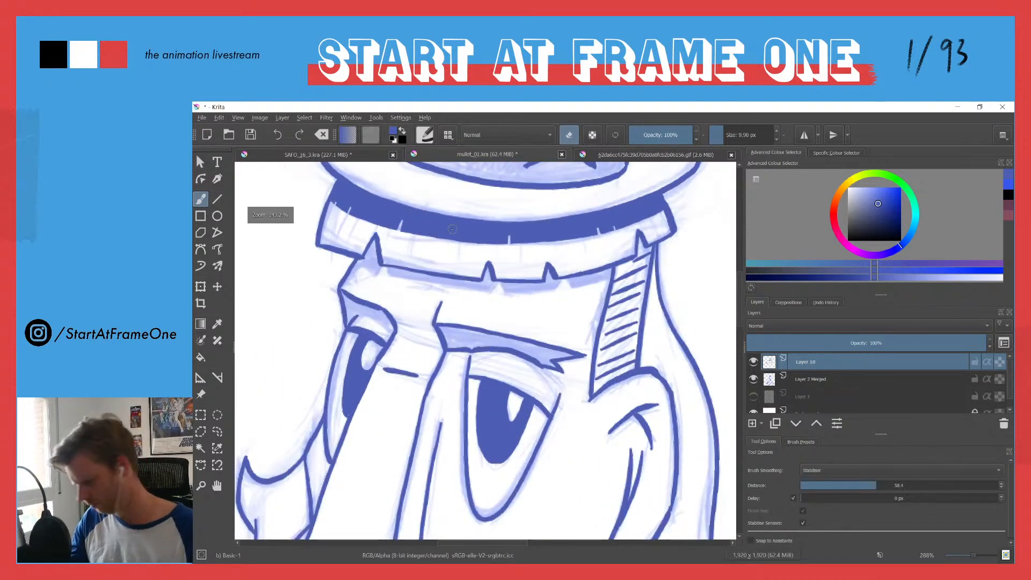
pyautogui.press('f')
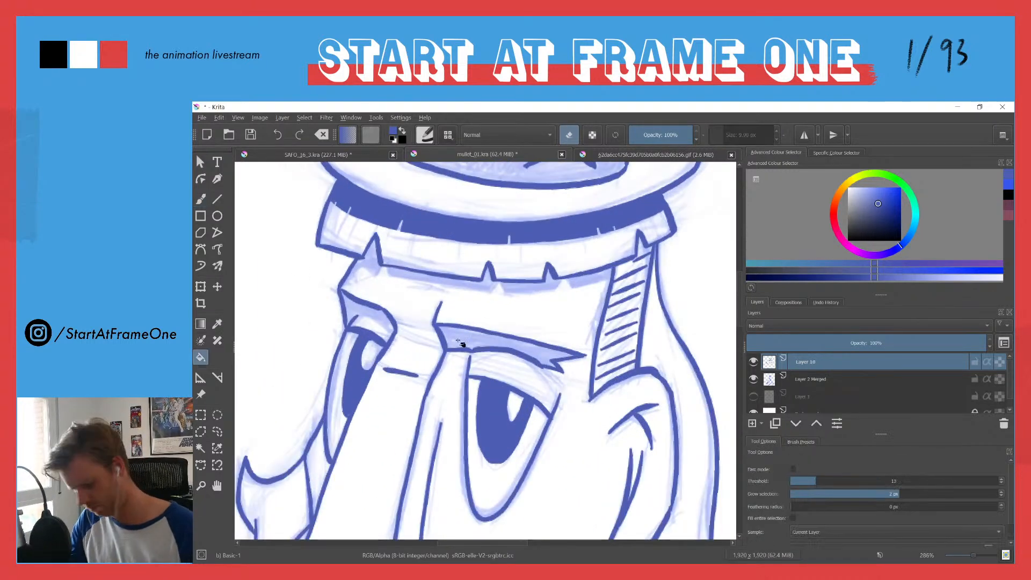
pyautogui.press('e')
pyautogui.click(368, 326)
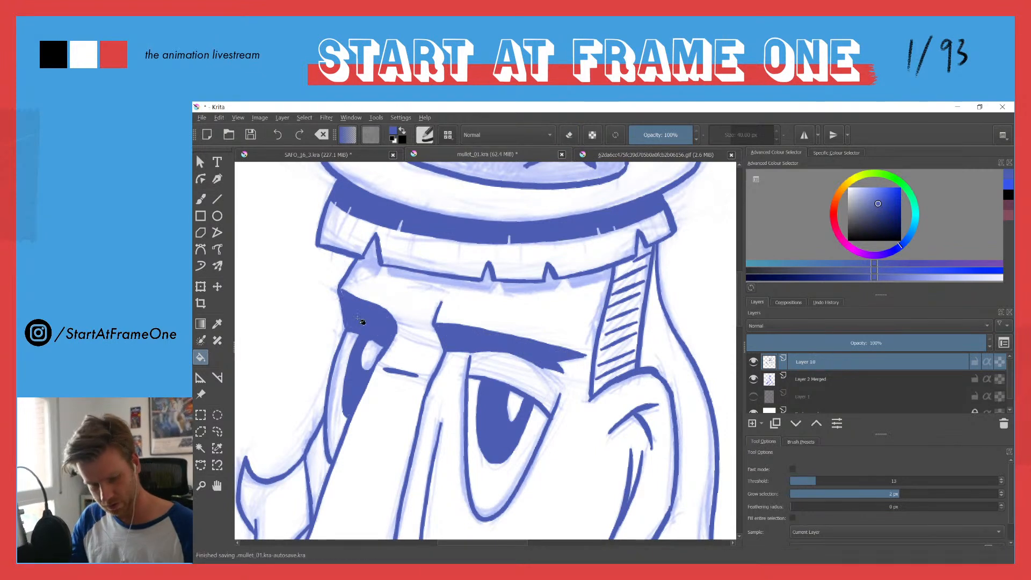
pyautogui.hotkey('ctrl', 'z')
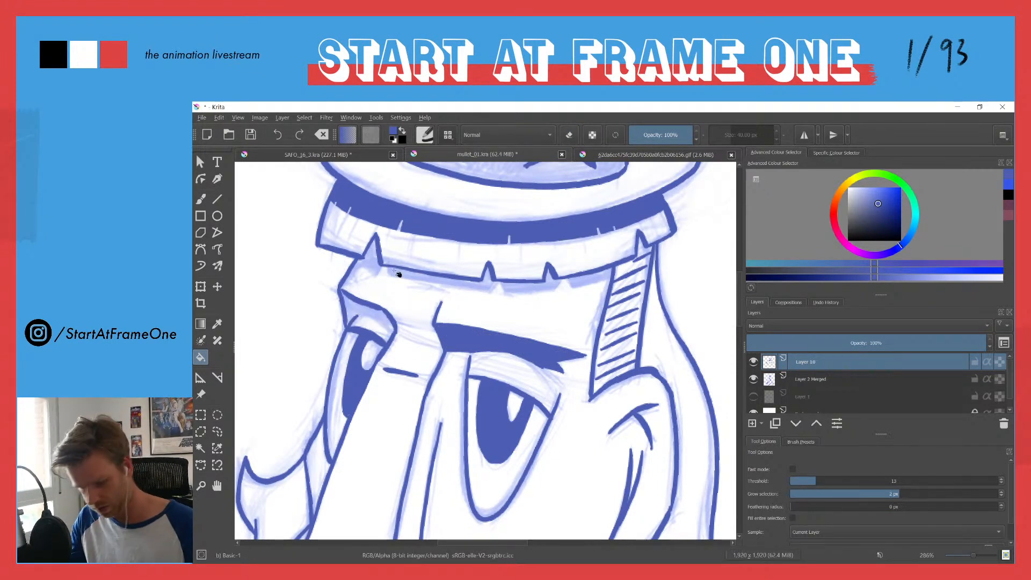
pyautogui.press('b')
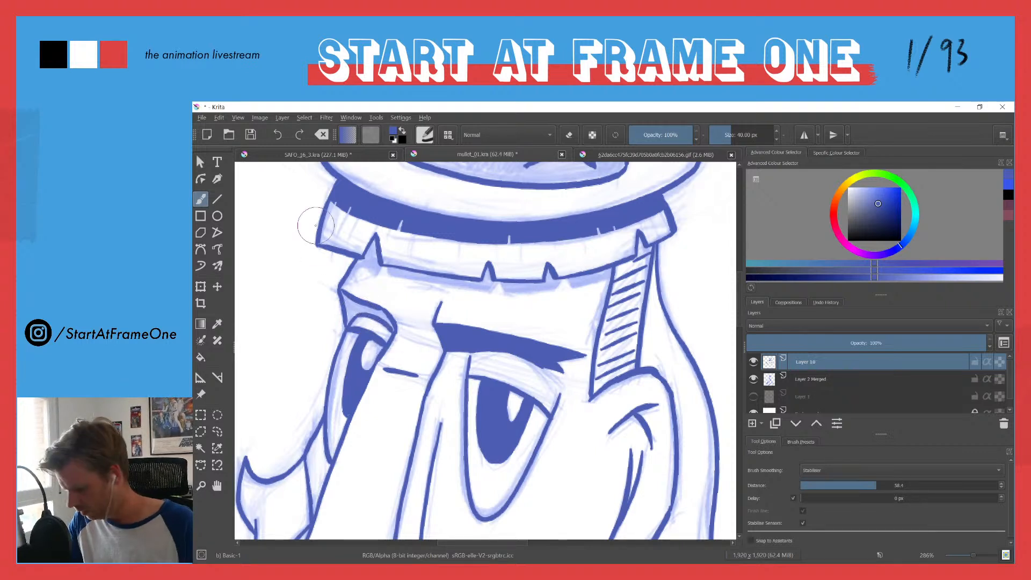
pyautogui.press('f')
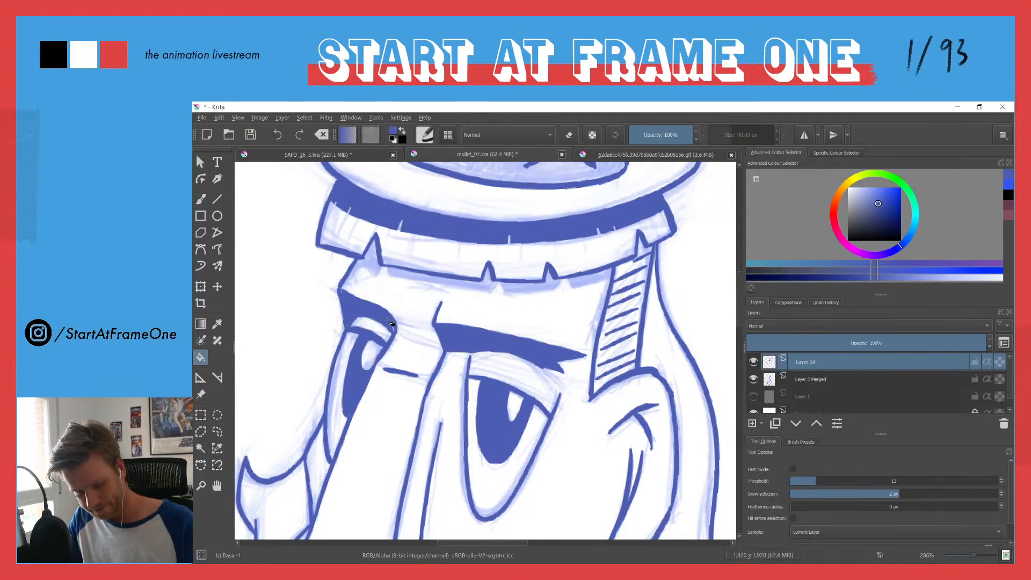
# Step: Ink short vertical frown lines on the forehead between the two eyebrows
pyautogui.press('b')
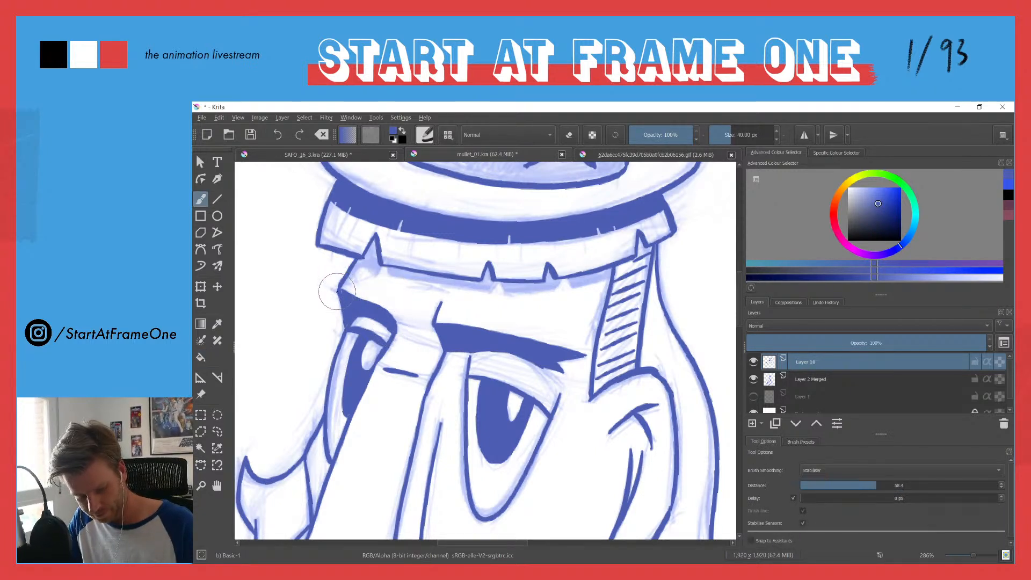
pyautogui.moveTo(361, 265); pyautogui.dragTo(455, 359)
pyautogui.moveTo(410, 322)
pyautogui.mouseDown()
pyautogui.moveTo(402, 403)
pyautogui.moveTo(470, 242)
pyautogui.moveTo(468, 217)
pyautogui.mouseUp()
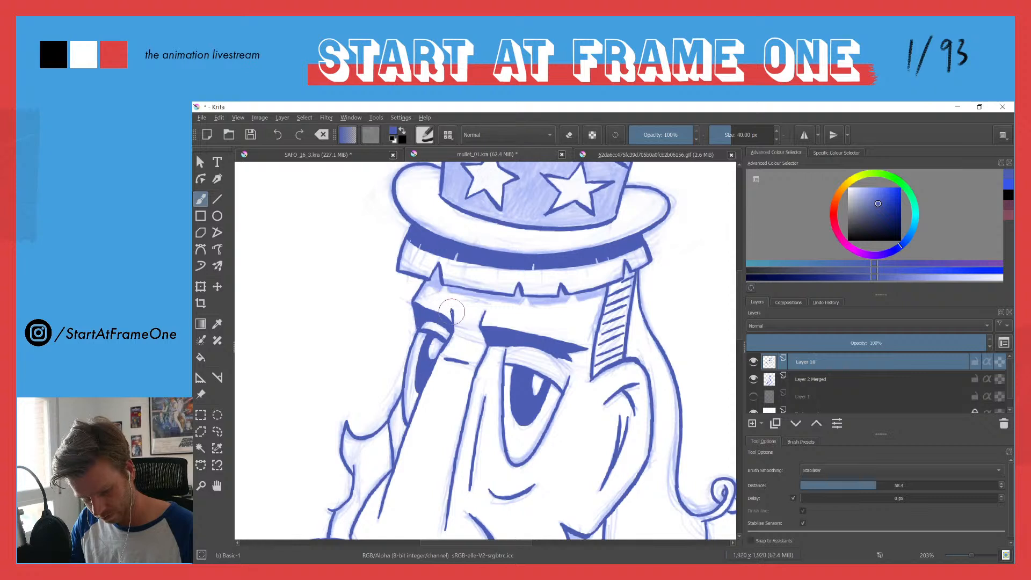
pyautogui.moveTo(470, 308); pyautogui.dragTo(469, 323)
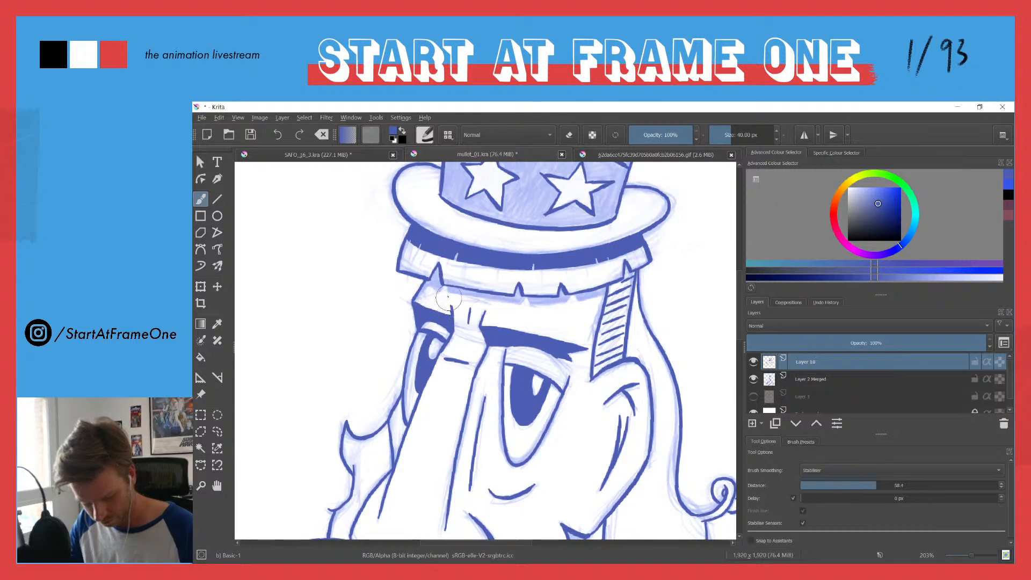
pyautogui.moveTo(440, 270); pyautogui.dragTo(410, 327)
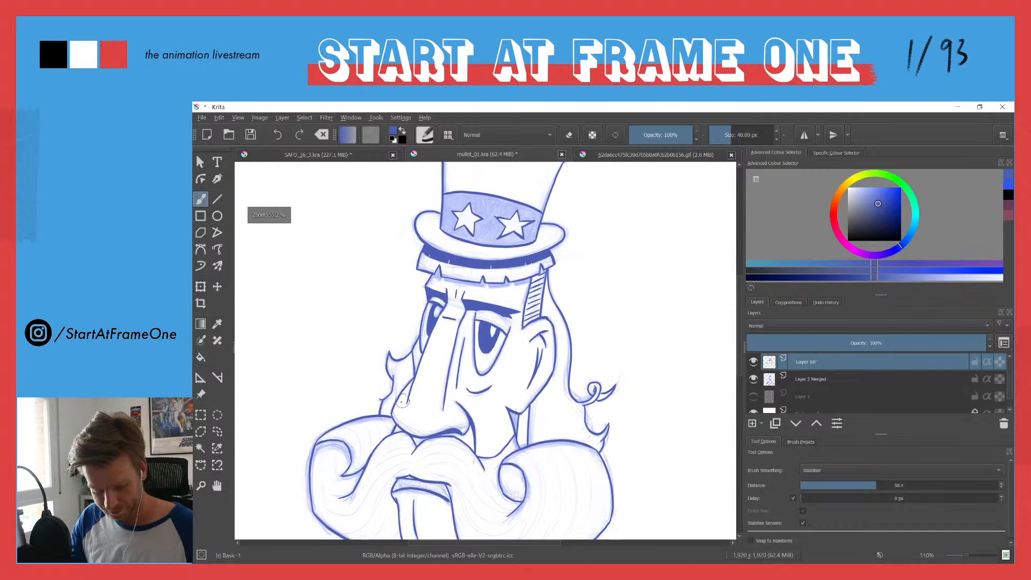
# Step: Ink the short neck lines below the chin, and outline the shadow under the chin and fill it solid blue
pyautogui.moveTo(400, 401); pyautogui.dragTo(441, 171)
pyautogui.moveTo(427, 315)
pyautogui.mouseDown()
pyautogui.moveTo(443, 281)
pyautogui.moveTo(450, 313)
pyautogui.moveTo(477, 304)
pyautogui.mouseUp()
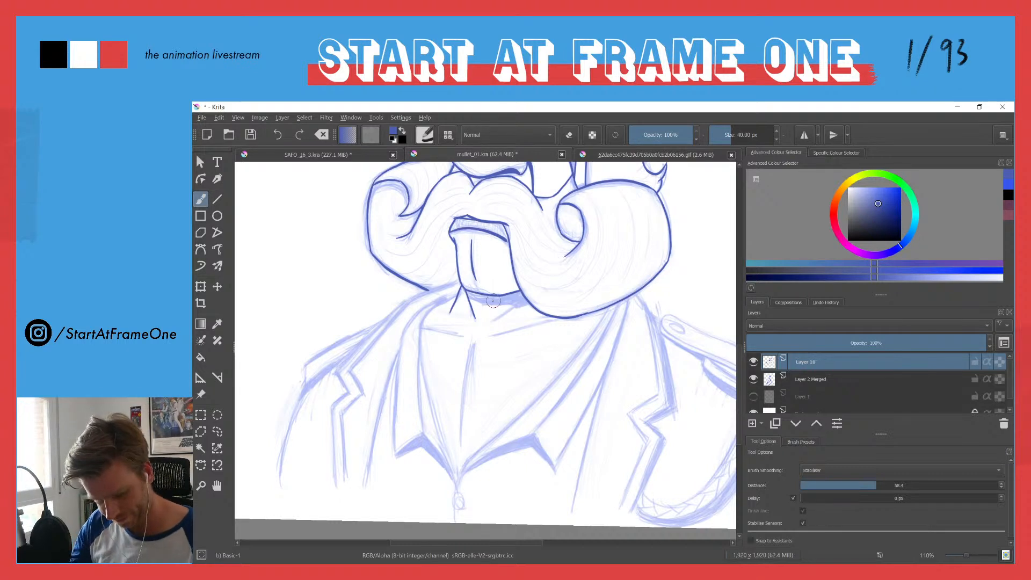
pyautogui.hotkey('ctrl', 'z')
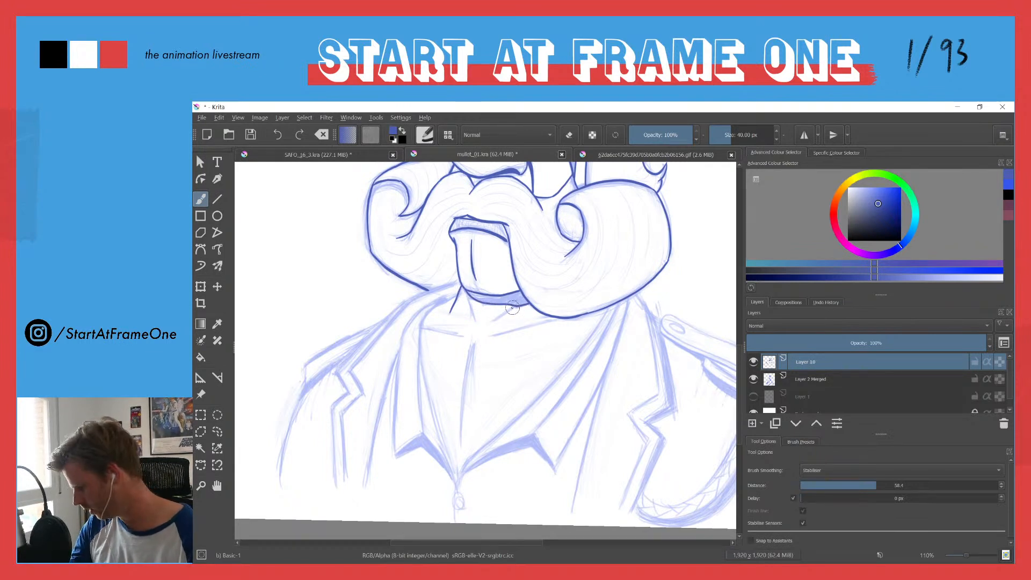
pyautogui.press('f')
pyautogui.click(497, 300)
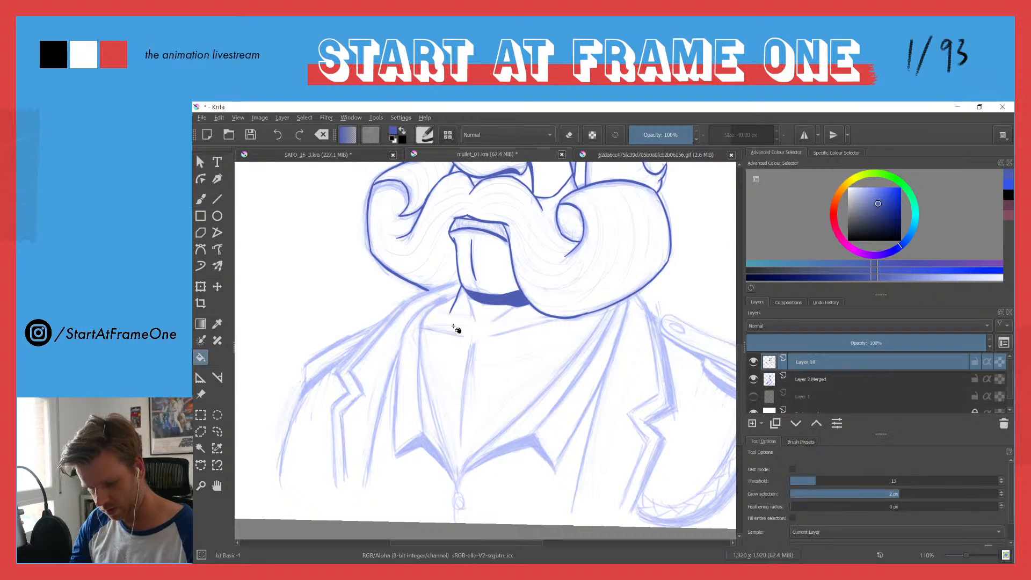
pyautogui.press('b')
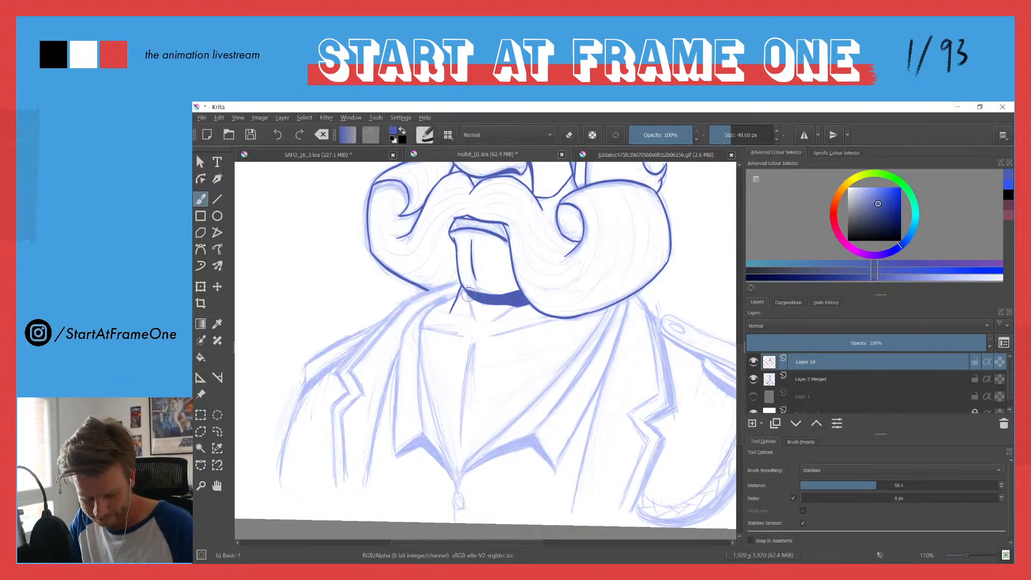
pyautogui.moveTo(520, 302); pyautogui.dragTo(498, 317)
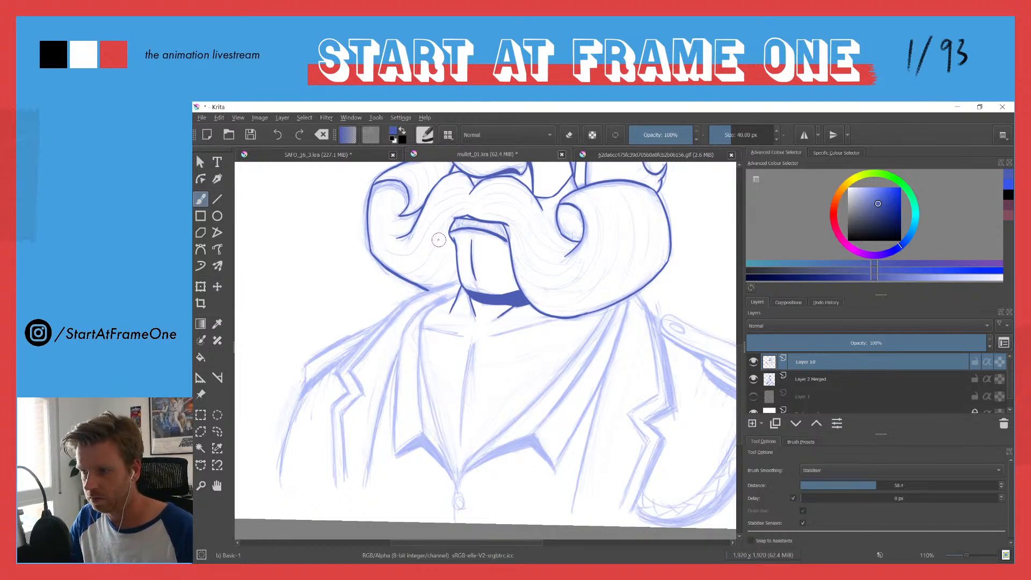
# Step: Dot small stubble marks across the forehead, between the eyebrows and the spiky hairline under the hat
pyautogui.moveTo(421, 215); pyautogui.dragTo(420, 317)
pyautogui.moveTo(425, 282); pyautogui.dragTo(422, 301)
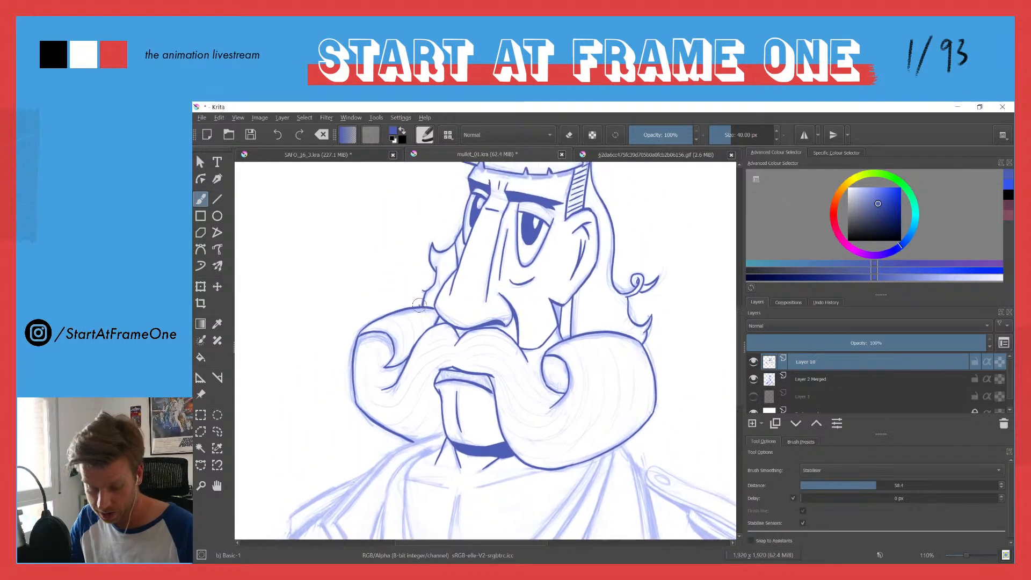
pyautogui.click(525, 186)
pyautogui.click(530, 183)
pyautogui.click(536, 187)
pyautogui.click(543, 187)
pyautogui.click(549, 188)
pyautogui.click(555, 192)
pyautogui.click(561, 187)
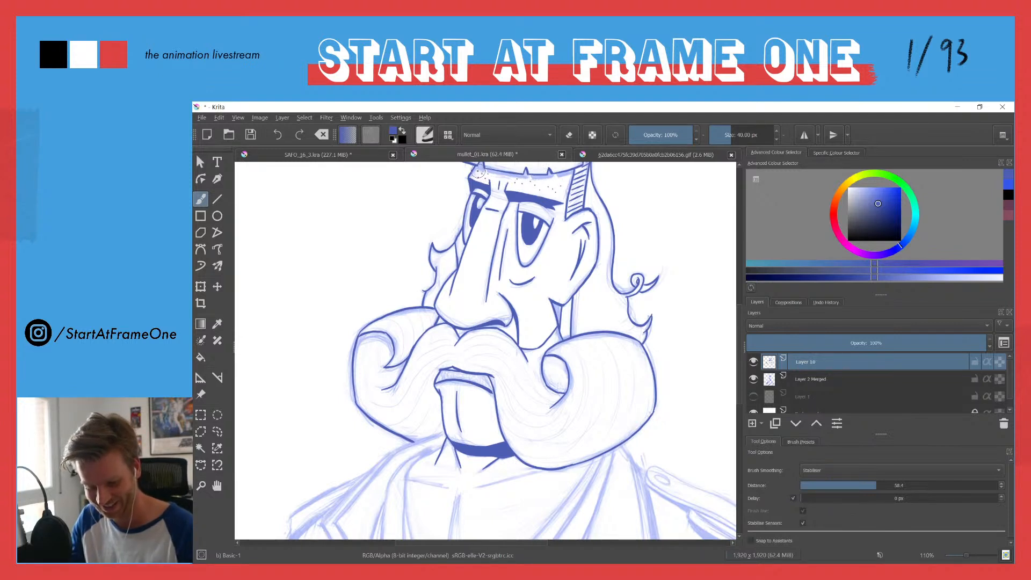
# Step: Dot stubble on the cheek between the nose and the ear, and fill the small shadow wedge below the ear solid blue
pyautogui.moveTo(434, 226)
pyautogui.mouseDown()
pyautogui.moveTo(411, 276)
pyautogui.moveTo(425, 214)
pyautogui.mouseUp()
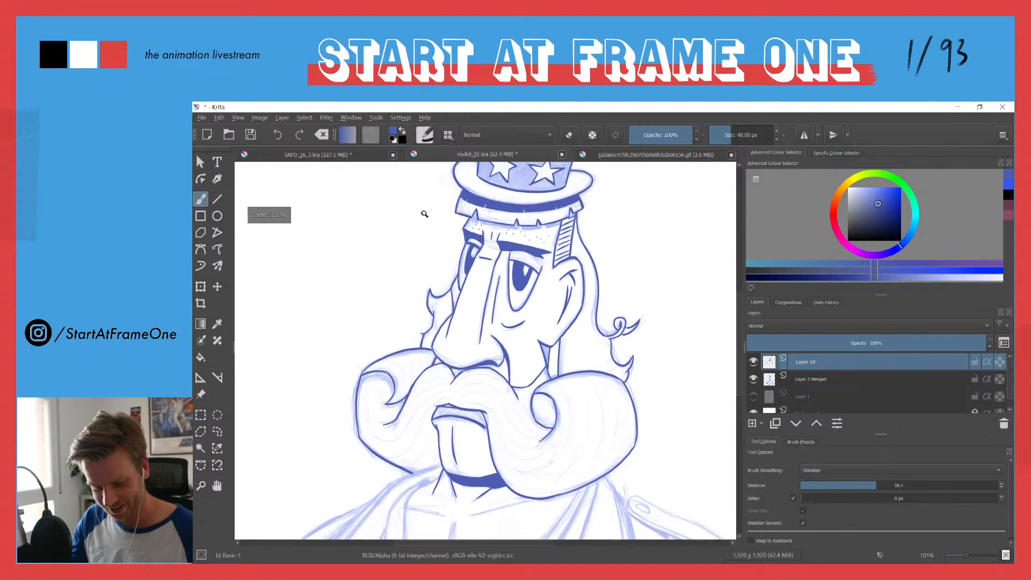
pyautogui.click(539, 364)
pyautogui.click(534, 355)
pyautogui.click(525, 365)
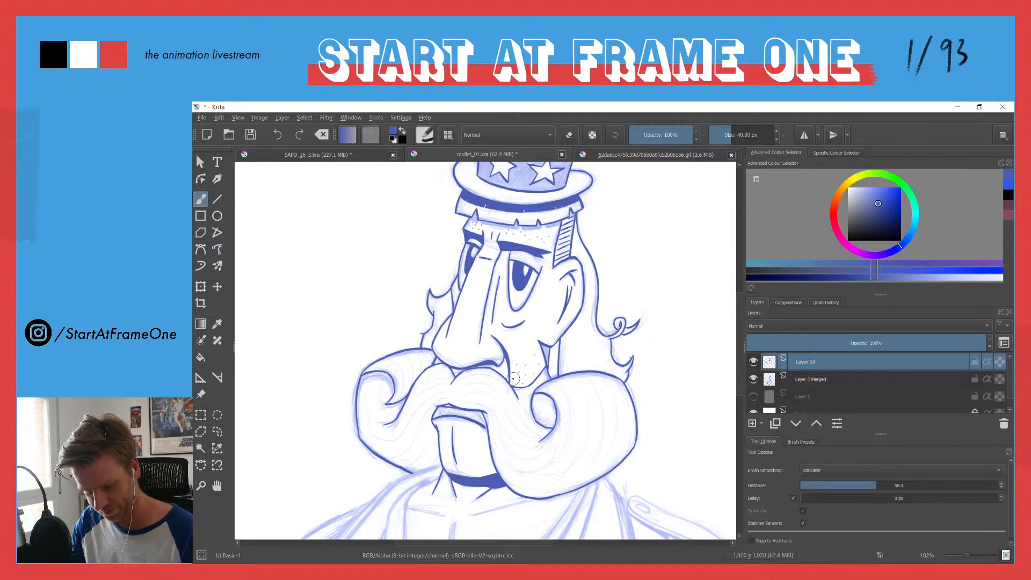
pyautogui.press('f')
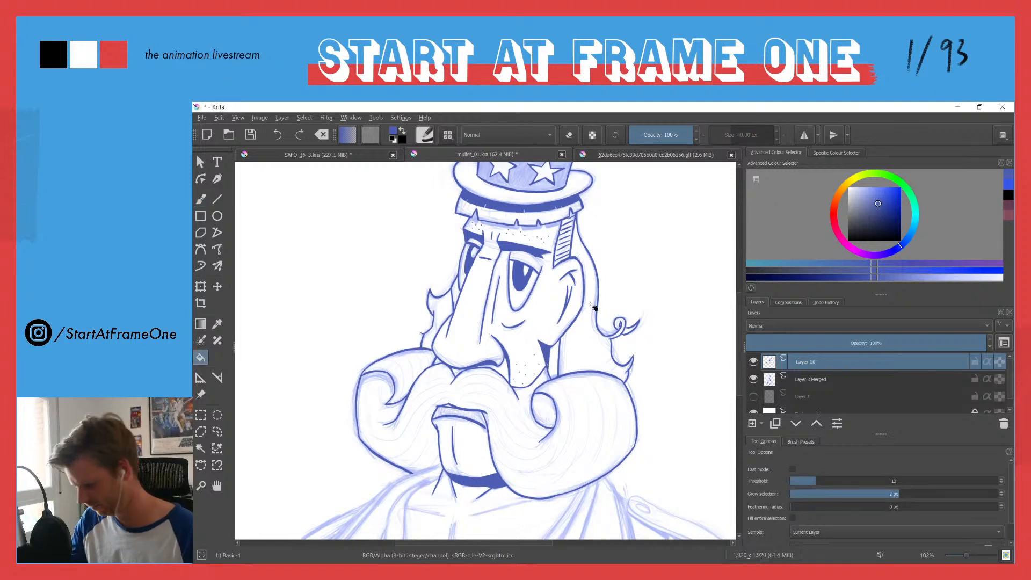
pyautogui.press('b')
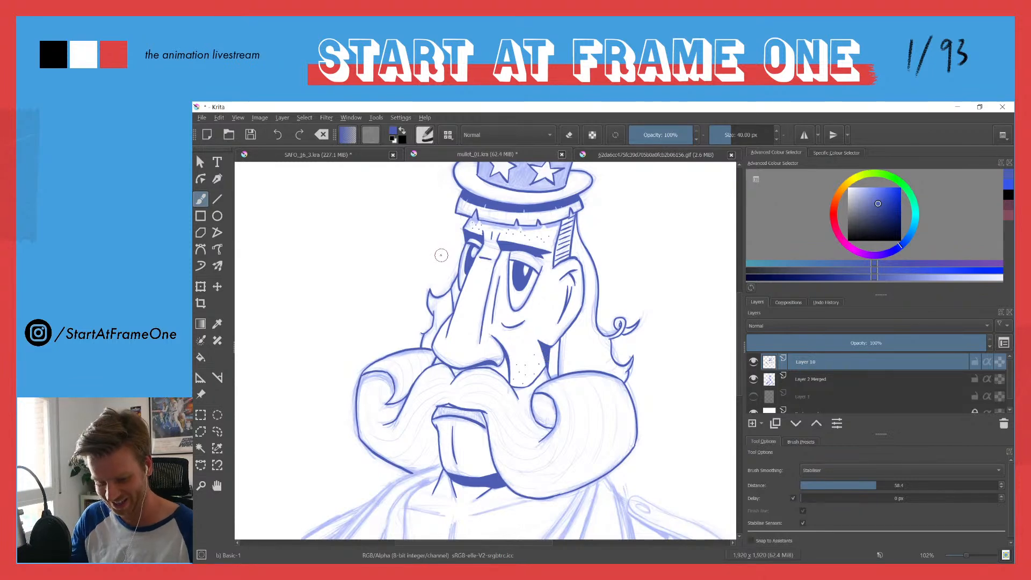
# Step: Ink the centre line down the chest and the two collarbone lines below the neck
pyautogui.moveTo(419, 290); pyautogui.dragTo(385, 362)
pyautogui.moveTo(398, 409); pyautogui.dragTo(414, 324)
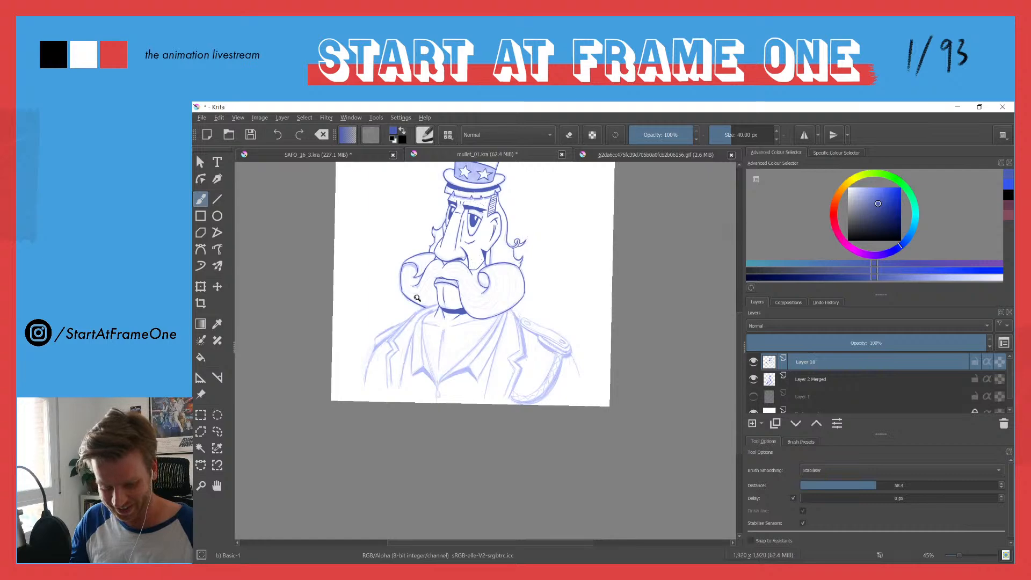
pyautogui.moveTo(417, 255); pyautogui.dragTo(419, 311)
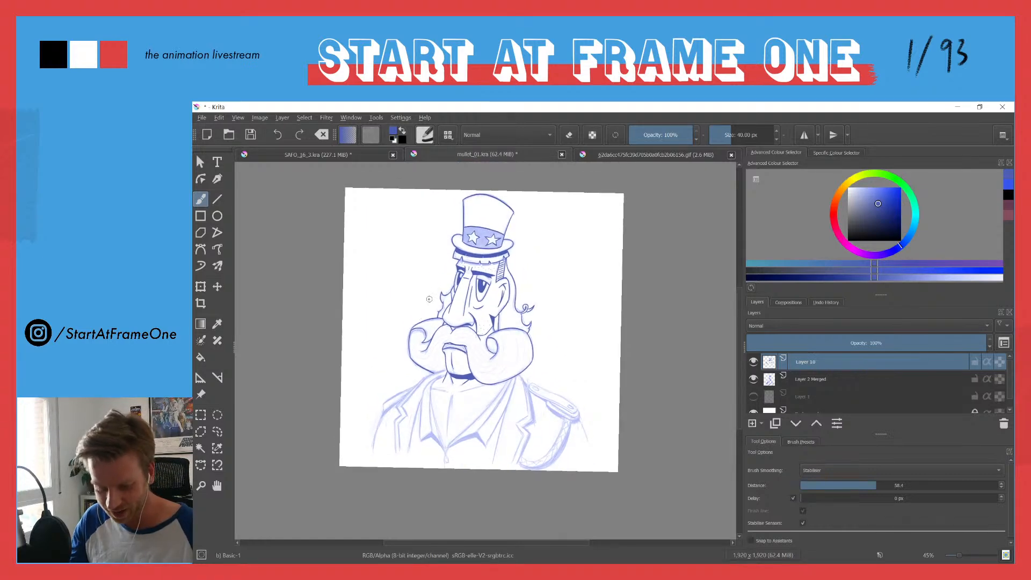
pyautogui.moveTo(416, 396); pyautogui.dragTo(472, 284)
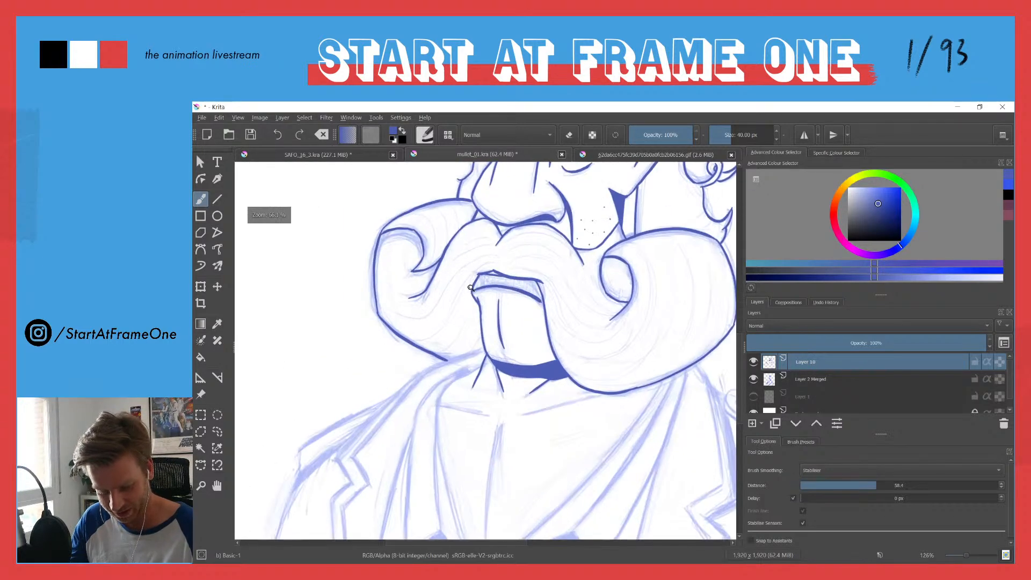
pyautogui.moveTo(414, 395); pyautogui.dragTo(438, 287)
pyautogui.moveTo(514, 334); pyautogui.dragTo(501, 456)
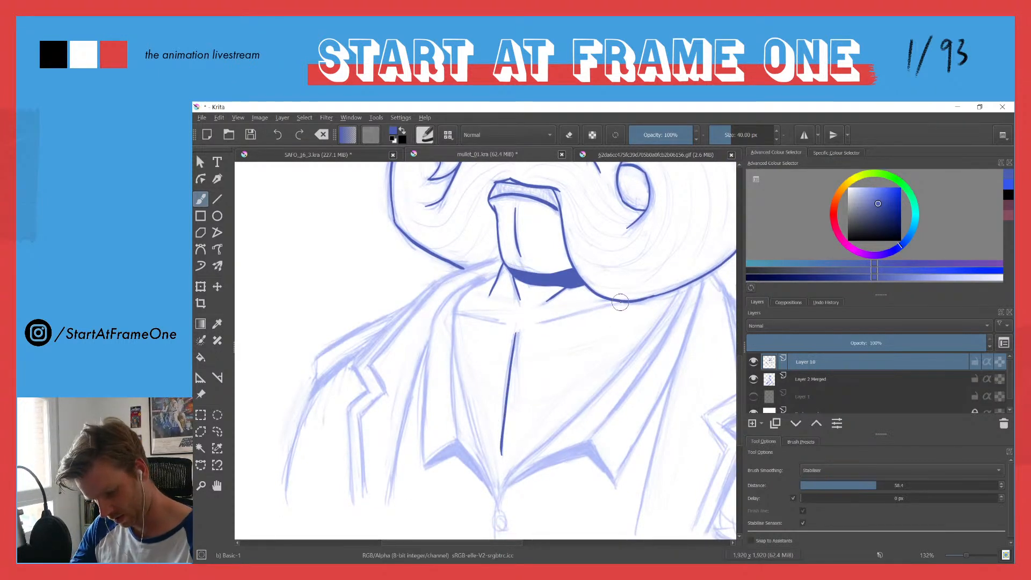
pyautogui.moveTo(618, 302)
pyautogui.mouseDown()
pyautogui.moveTo(546, 321)
pyautogui.moveTo(451, 313)
pyautogui.mouseUp()
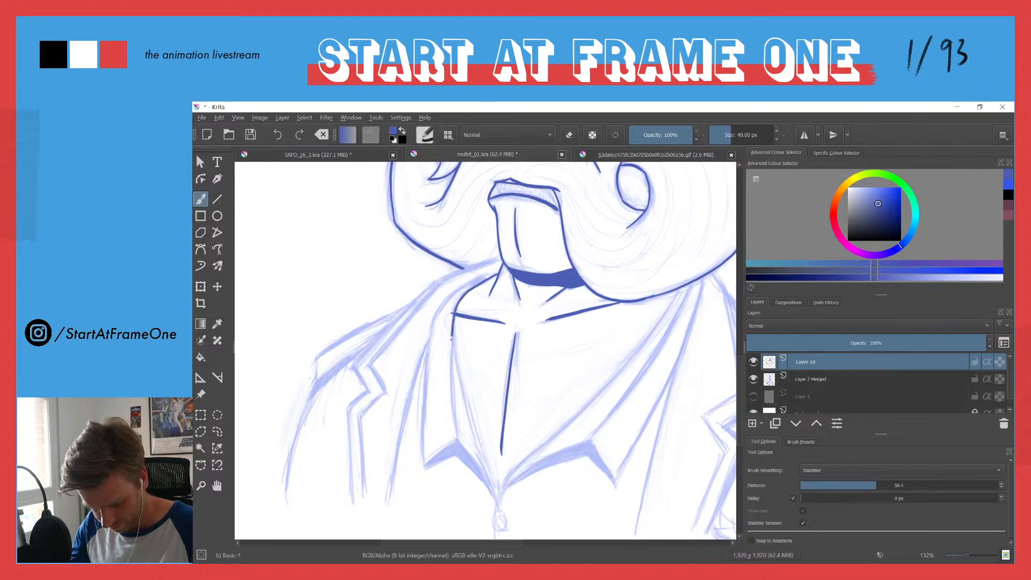
# Step: Ink the pointed shirt collar on the drawing's left side, outline the shadow along its lower edge and fill it solid blue
pyautogui.moveTo(451, 369)
pyautogui.mouseDown()
pyautogui.moveTo(451, 389)
pyautogui.moveTo(453, 349)
pyautogui.moveTo(499, 504)
pyautogui.mouseUp()
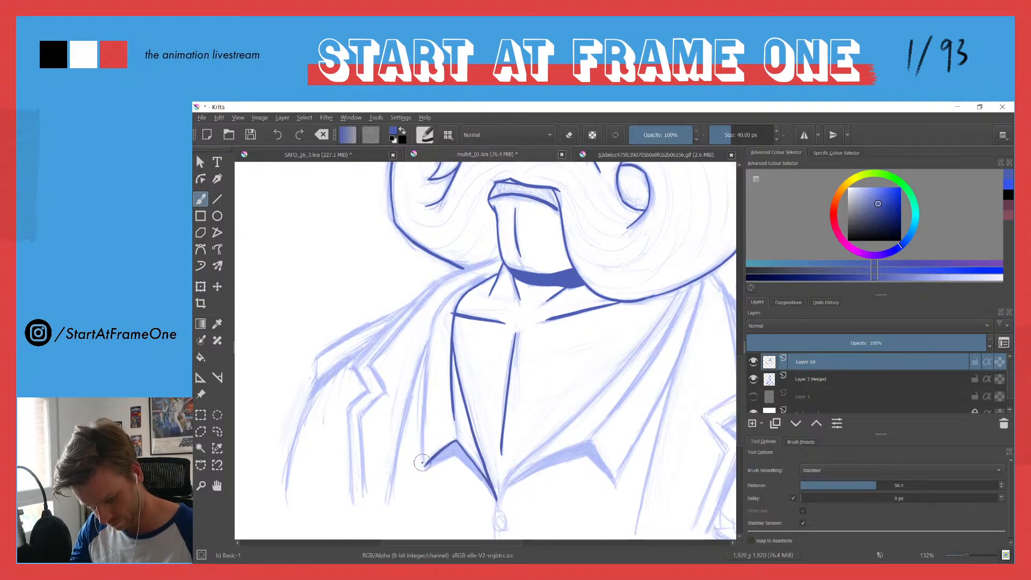
pyautogui.moveTo(424, 466)
pyautogui.mouseDown()
pyautogui.moveTo(430, 339)
pyautogui.moveTo(444, 305)
pyautogui.mouseUp()
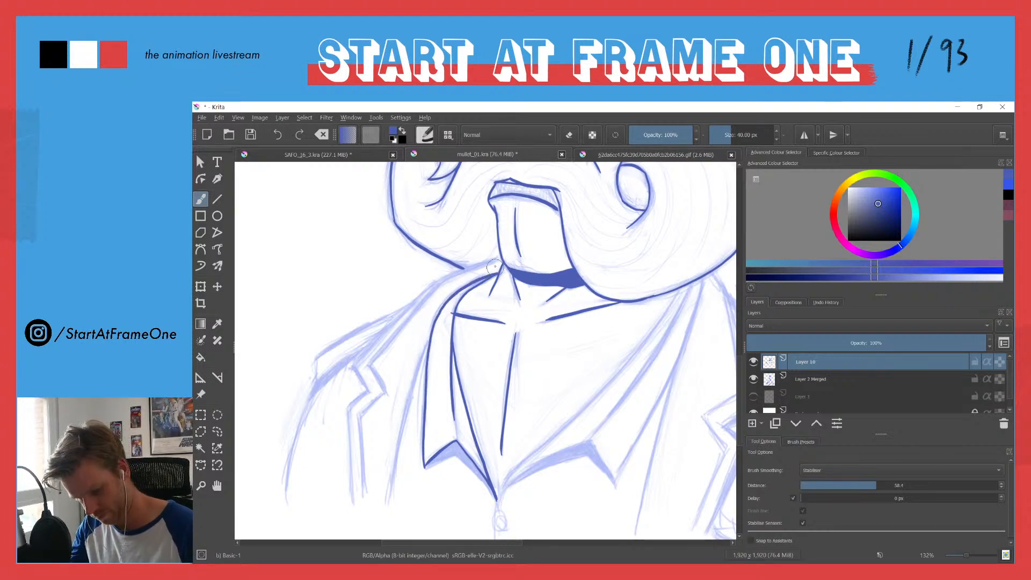
pyautogui.moveTo(456, 441)
pyautogui.mouseDown()
pyautogui.moveTo(423, 468)
pyautogui.moveTo(456, 456)
pyautogui.mouseUp()
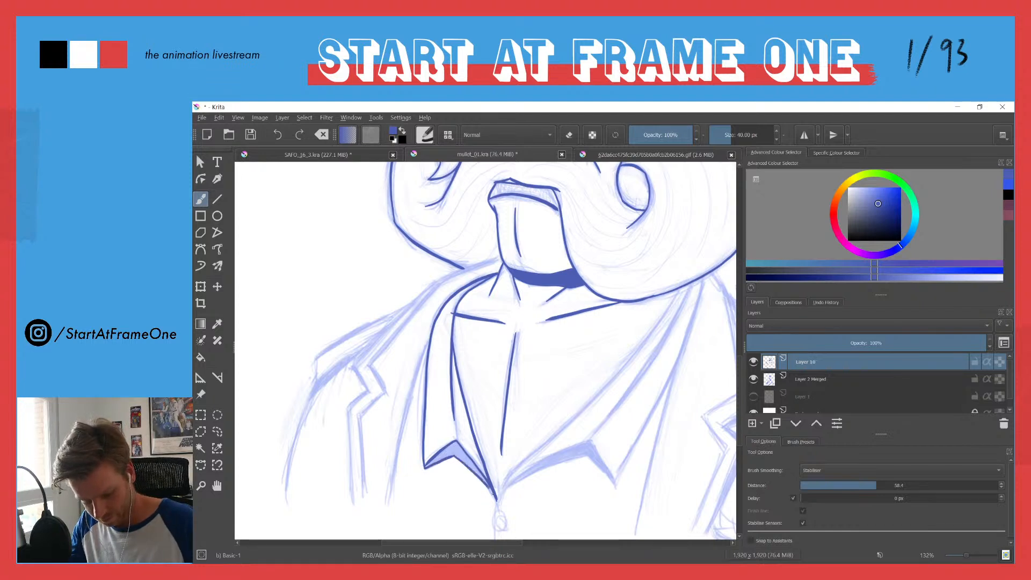
pyautogui.press('f')
pyautogui.click(456, 453)
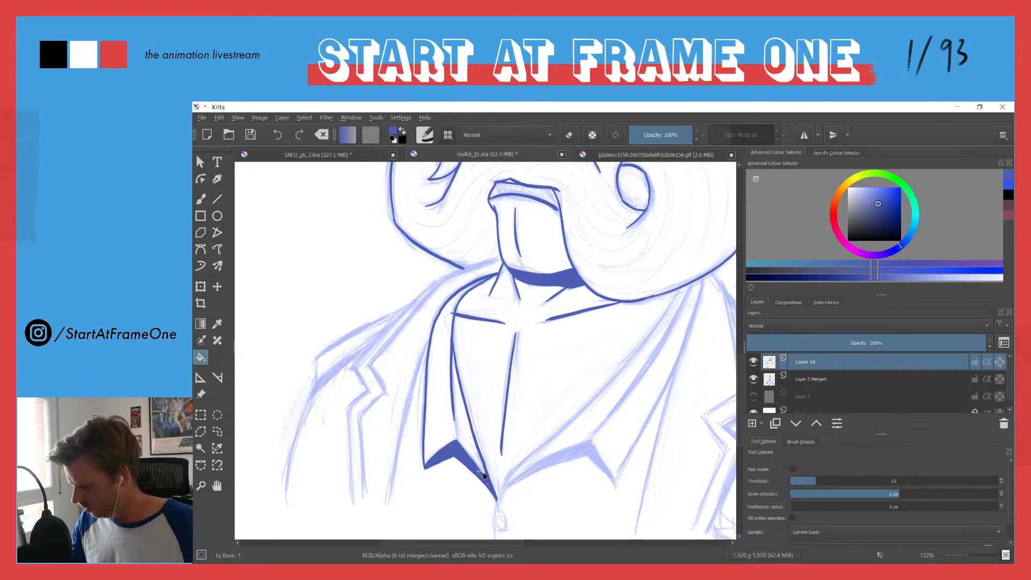
pyautogui.press('b')
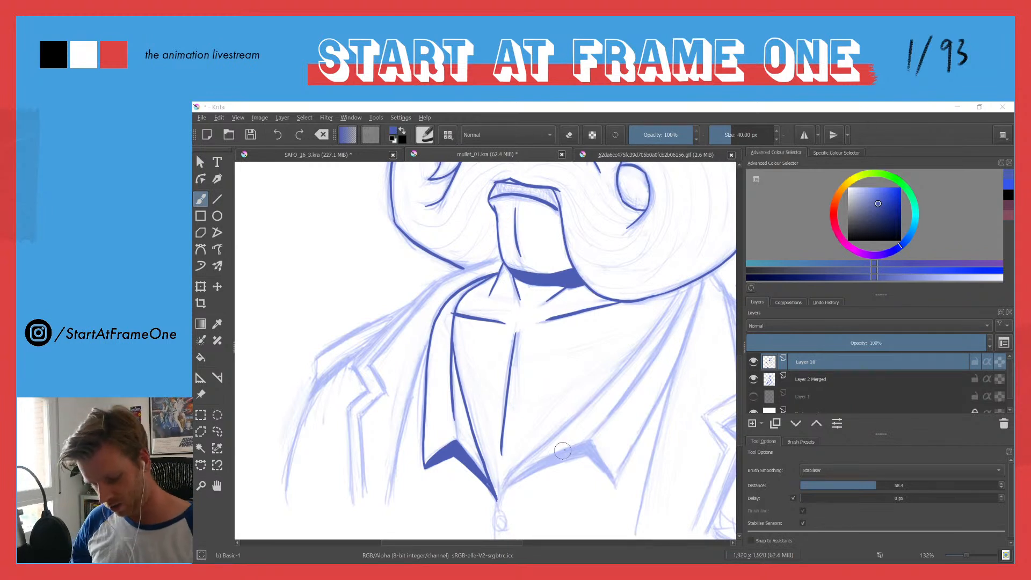
# Step: Ink the pointed shirt collar on the drawing's right side, outline the shadow along its lower edge and fill it solid blue
pyautogui.moveTo(593, 441)
pyautogui.mouseDown()
pyautogui.moveTo(537, 462)
pyautogui.moveTo(495, 508)
pyautogui.mouseUp()
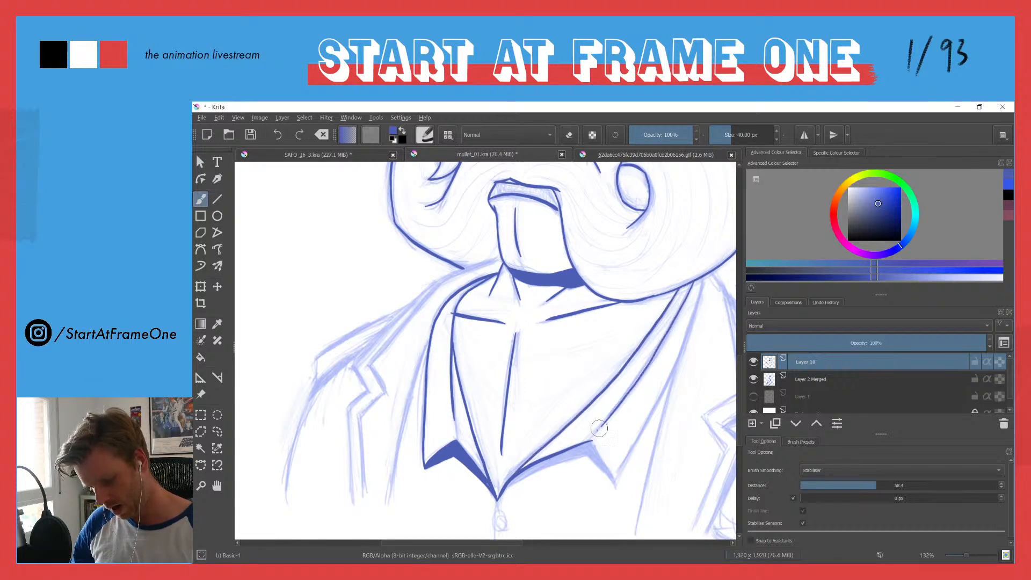
pyautogui.moveTo(611, 473); pyautogui.dragTo(619, 488)
pyautogui.moveTo(703, 279); pyautogui.dragTo(617, 484)
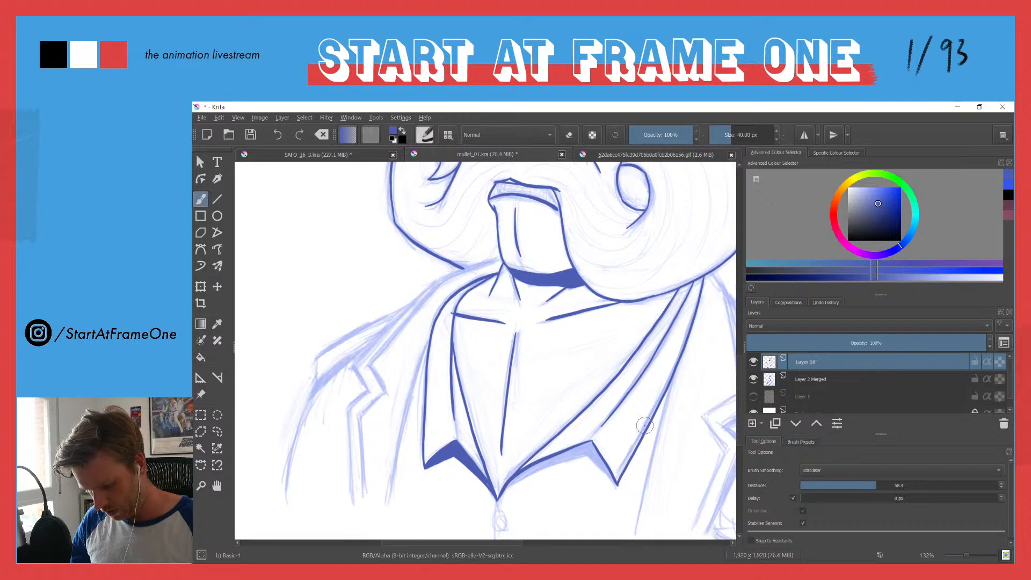
pyautogui.moveTo(500, 497); pyautogui.dragTo(588, 452)
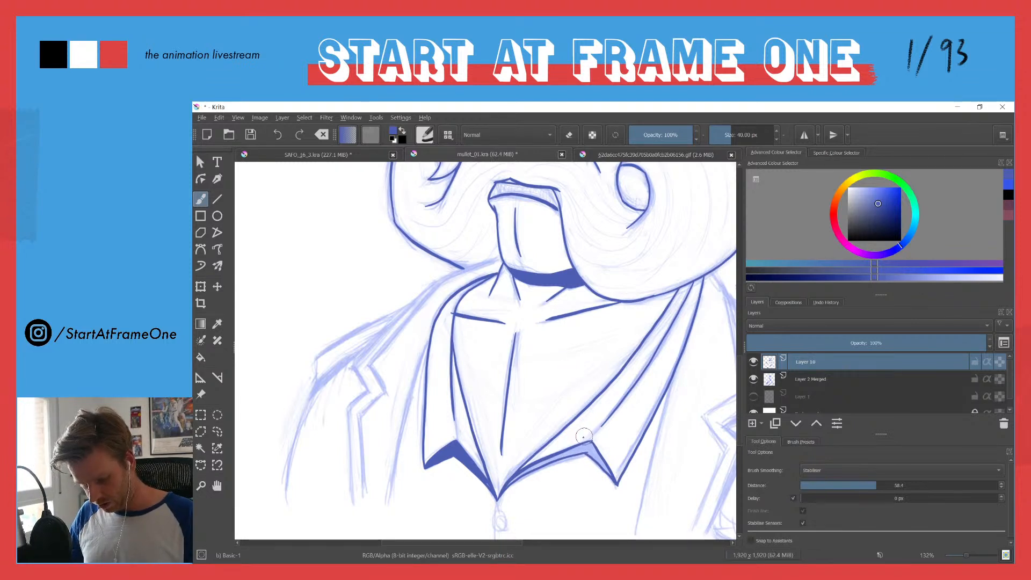
pyautogui.press('f')
pyautogui.click(553, 454)
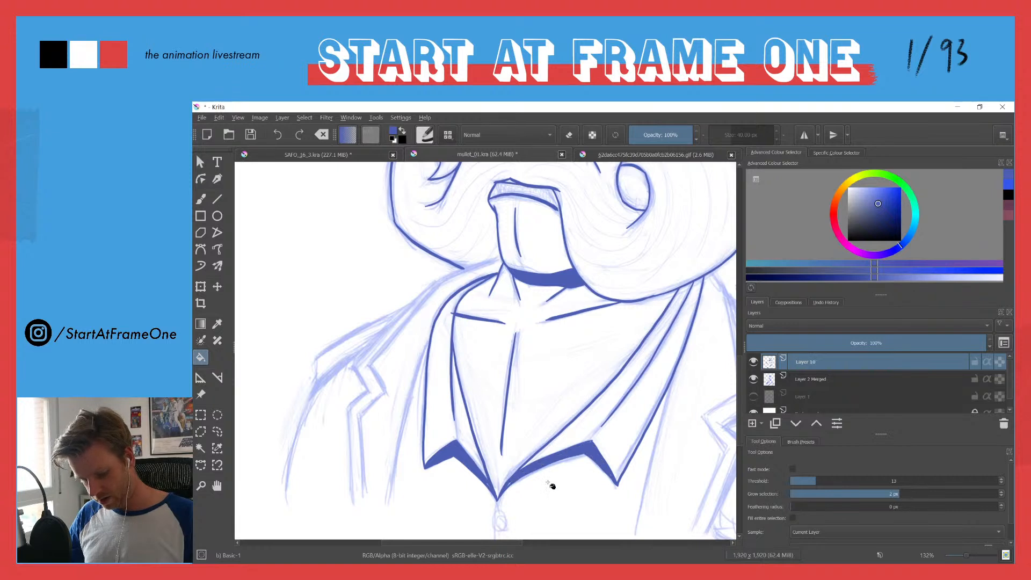
pyautogui.press('b')
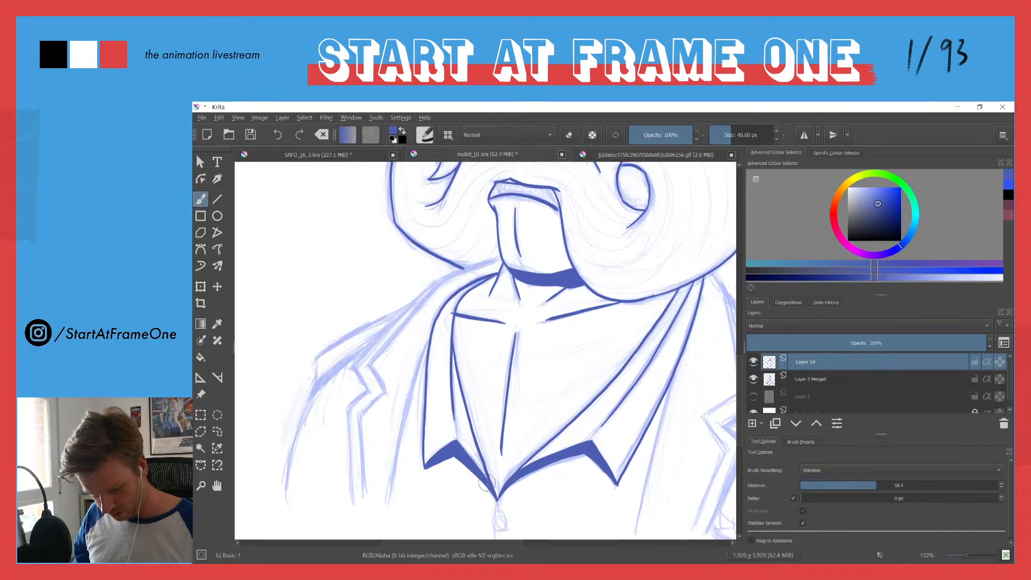
# Step: Ink the shirt's front line and small oval button below the collar point, plus the long jacket opening lines on both sides
pyautogui.moveTo(451, 355)
pyautogui.mouseDown()
pyautogui.moveTo(412, 463)
pyautogui.moveTo(460, 329)
pyautogui.moveTo(511, 355)
pyautogui.moveTo(515, 329)
pyautogui.mouseUp()
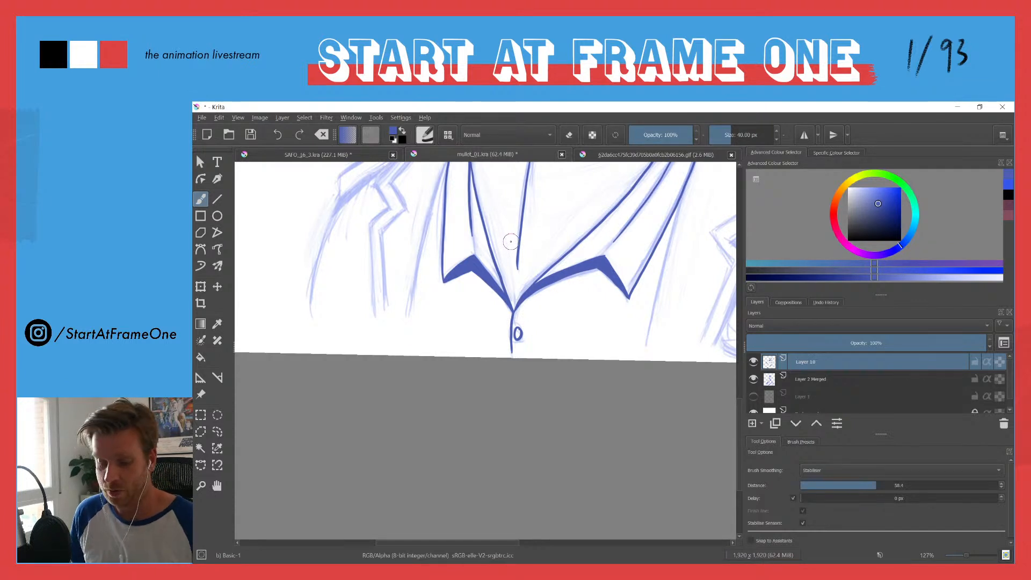
pyautogui.moveTo(546, 290); pyautogui.dragTo(515, 348)
pyautogui.moveTo(652, 246); pyautogui.dragTo(616, 412)
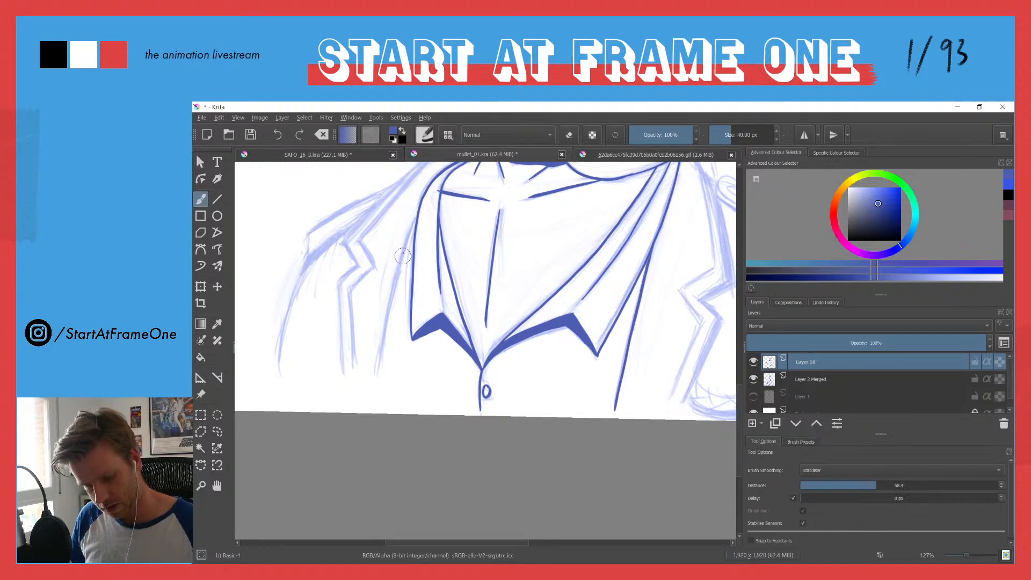
pyautogui.moveTo(416, 214); pyautogui.dragTo(378, 391)
pyautogui.moveTo(349, 258)
pyautogui.mouseDown()
pyautogui.moveTo(325, 343)
pyautogui.moveTo(302, 343)
pyautogui.mouseUp()
# Step: Ink the notched jacket lapel on the drawing's right side and thicken its outer edge into a solid blue shadow band
pyautogui.moveTo(633, 240)
pyautogui.mouseDown()
pyautogui.moveTo(662, 298)
pyautogui.moveTo(669, 357)
pyautogui.moveTo(635, 374)
pyautogui.moveTo(654, 402)
pyautogui.moveTo(623, 486)
pyautogui.mouseUp()
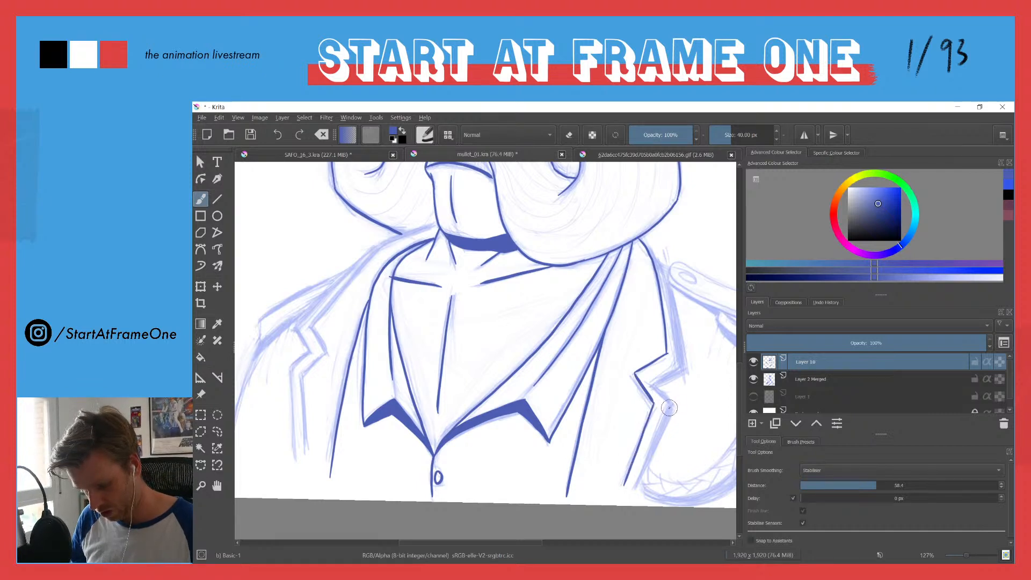
pyautogui.moveTo(670, 404); pyautogui.dragTo(638, 484)
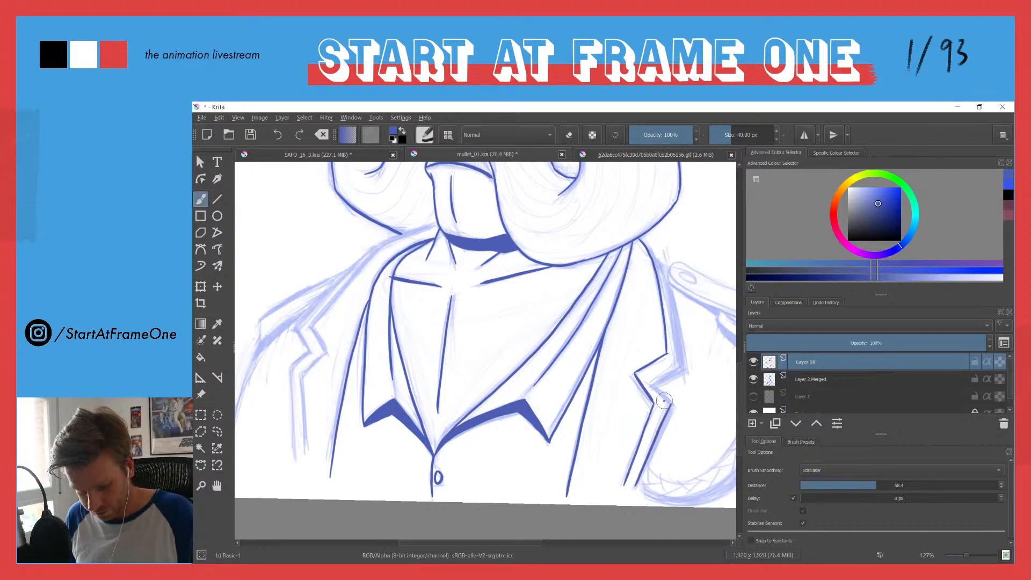
pyautogui.moveTo(671, 404)
pyautogui.mouseDown()
pyautogui.moveTo(652, 383)
pyautogui.moveTo(681, 366)
pyautogui.mouseUp()
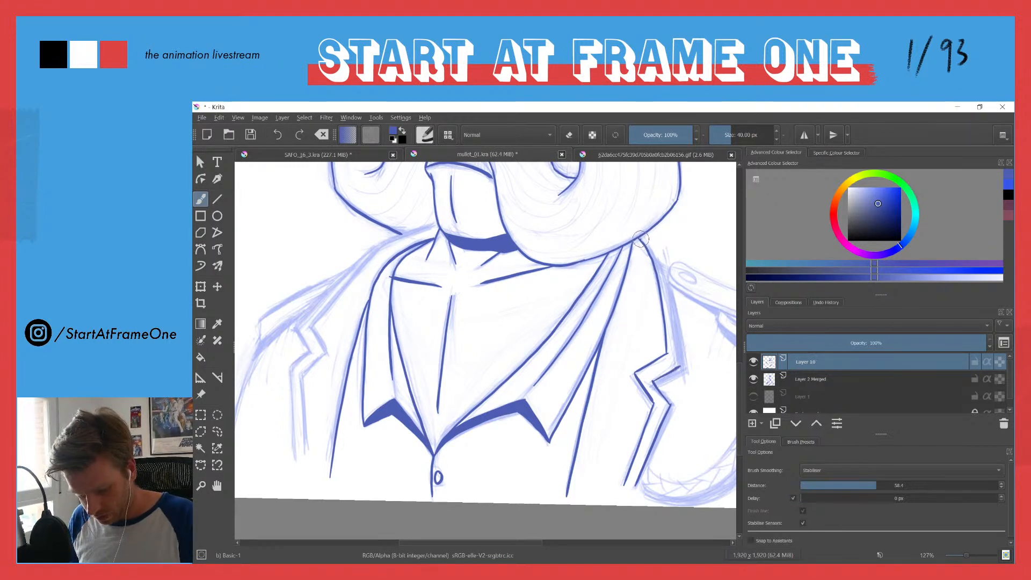
pyautogui.moveTo(638, 238)
pyautogui.mouseDown()
pyautogui.moveTo(665, 276)
pyautogui.moveTo(679, 365)
pyautogui.mouseUp()
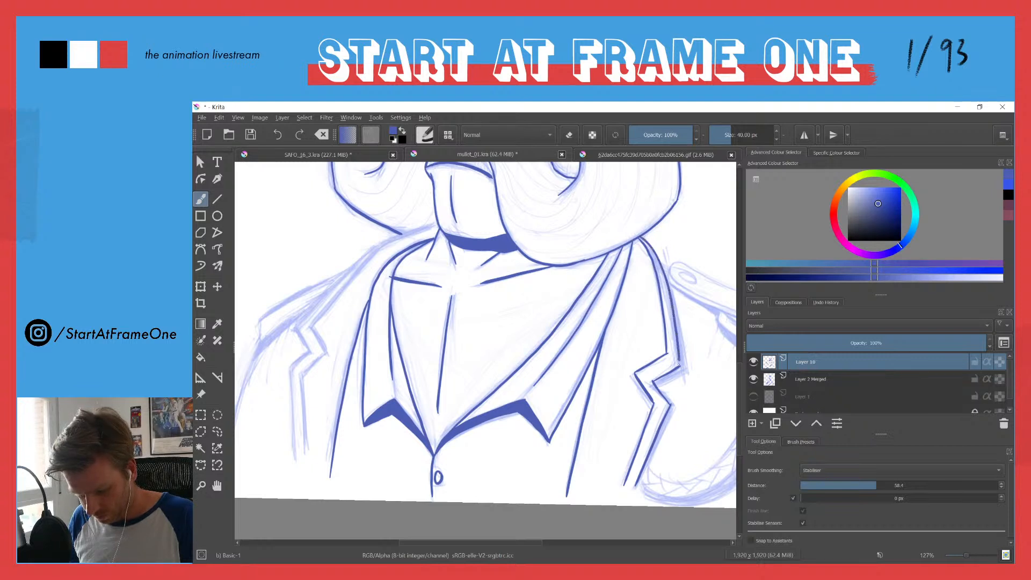
pyautogui.moveTo(668, 276)
pyautogui.mouseDown()
pyautogui.moveTo(686, 372)
pyautogui.moveTo(656, 386)
pyautogui.moveTo(662, 372)
pyautogui.moveTo(670, 422)
pyautogui.moveTo(673, 413)
pyautogui.moveTo(633, 493)
pyautogui.moveTo(670, 411)
pyautogui.mouseUp()
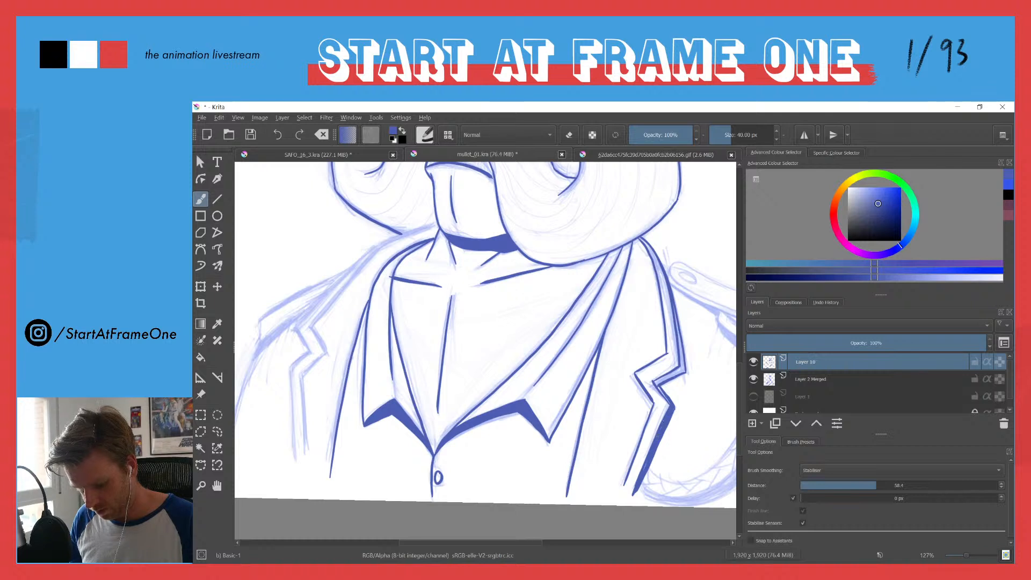
pyautogui.moveTo(654, 382)
pyautogui.mouseDown()
pyautogui.moveTo(667, 399)
pyautogui.moveTo(679, 372)
pyautogui.moveTo(655, 382)
pyautogui.mouseUp()
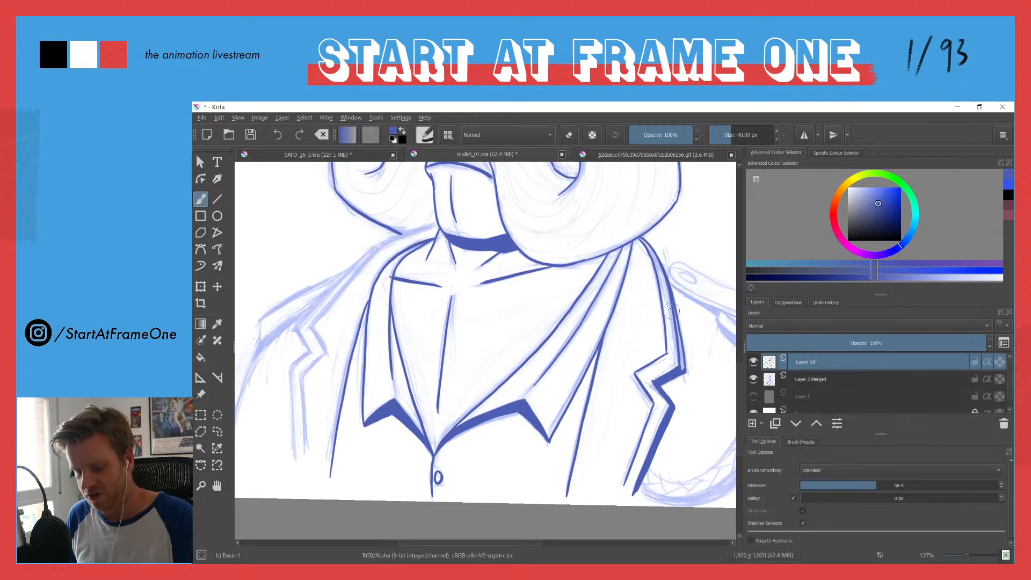
pyautogui.moveTo(674, 308); pyautogui.dragTo(679, 376)
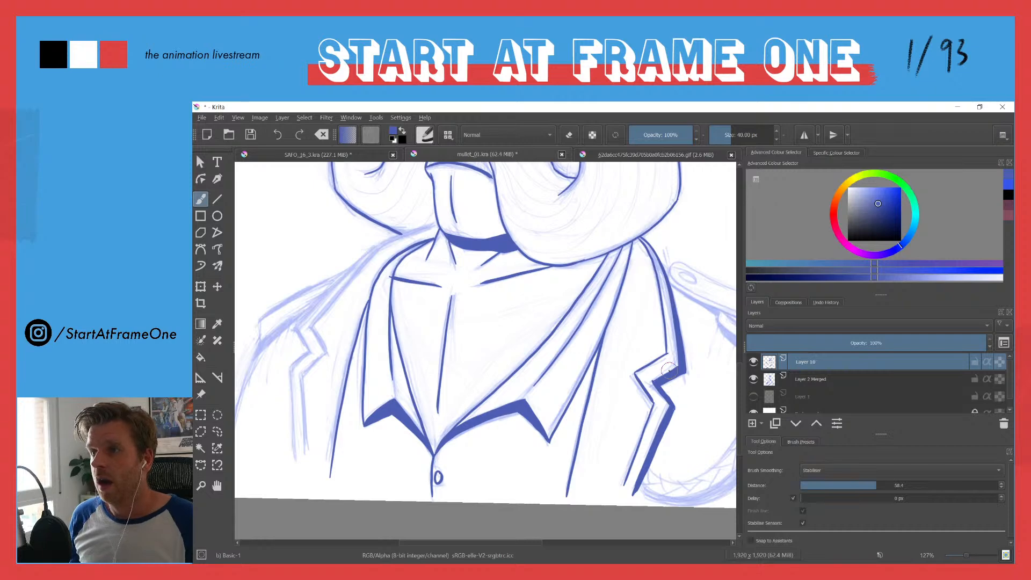
# Step: Open the earlier livestream's moustached smoker animation, SAFO_15_2.kra, as an additional document
pyautogui.moveTo(516, 258)
pyautogui.mouseDown()
pyautogui.moveTo(438, 258)
pyautogui.moveTo(435, 338)
pyautogui.mouseUp()
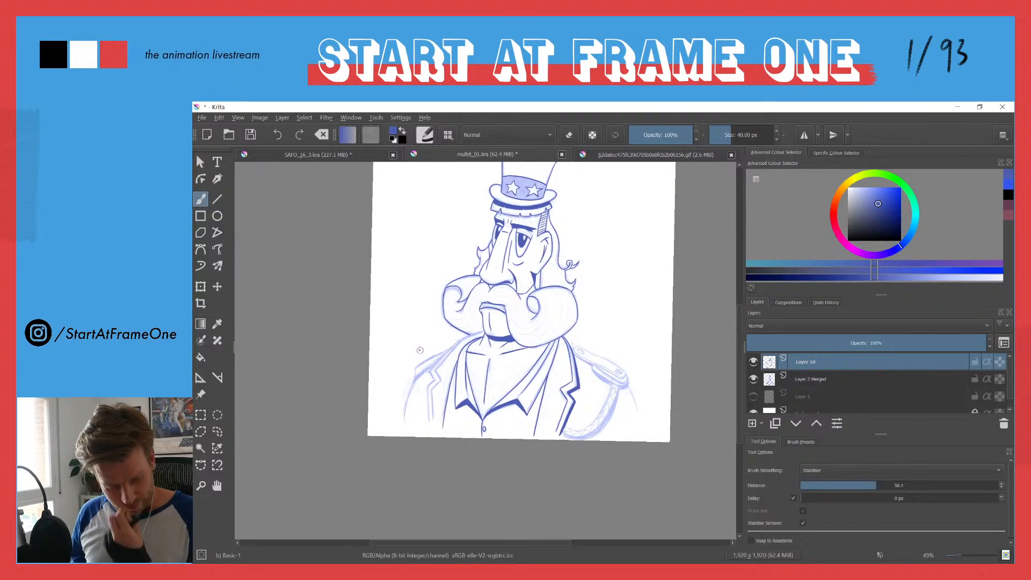
pyautogui.moveTo(410, 252); pyautogui.dragTo(408, 311)
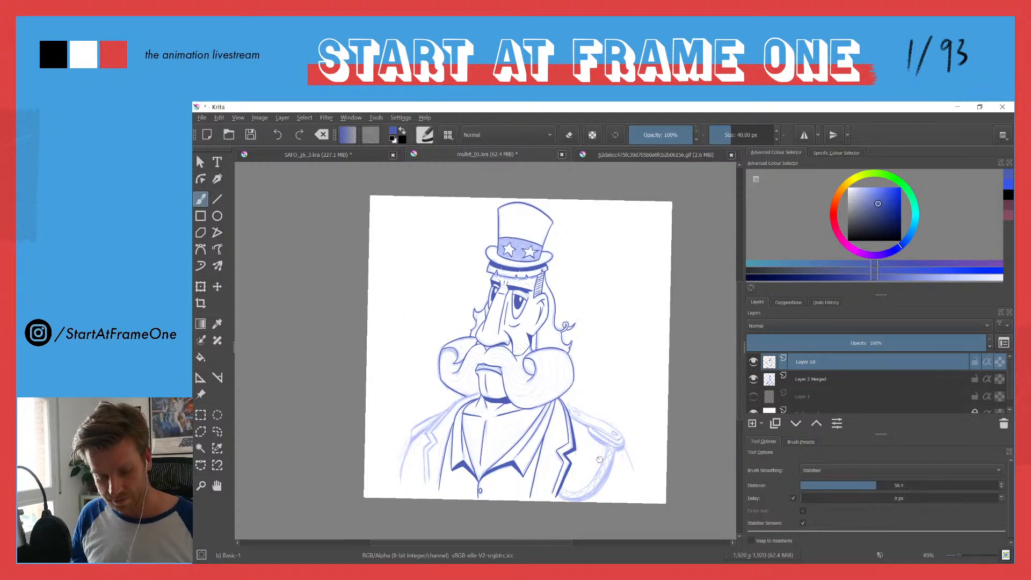
pyautogui.click(311, 154)
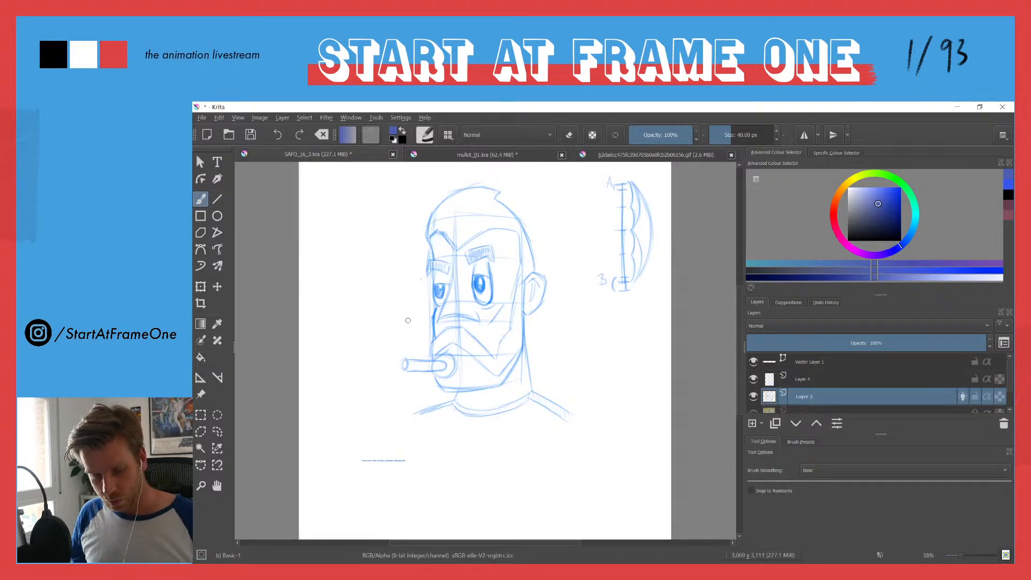
pyautogui.click(201, 118)
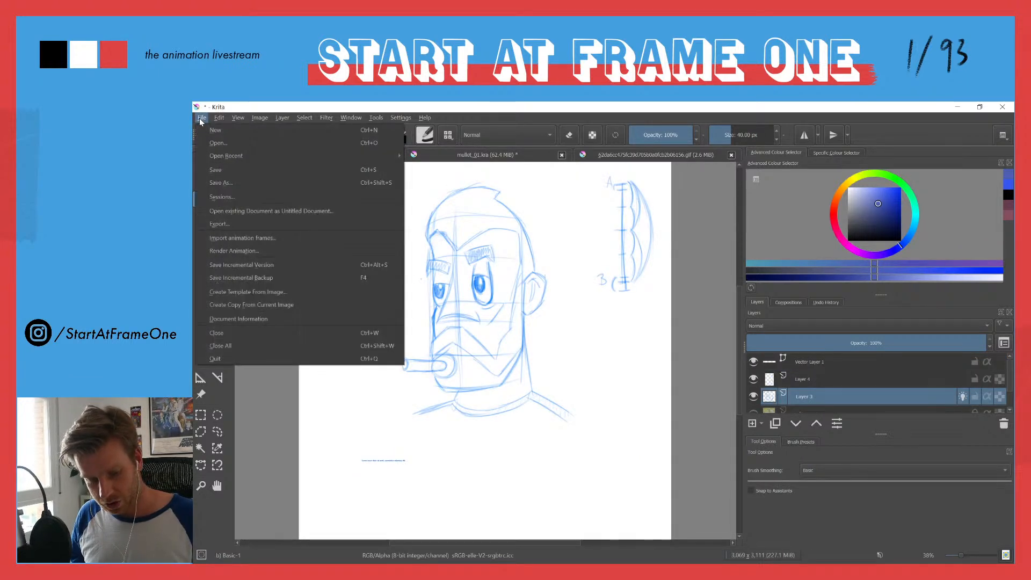
pyautogui.moveTo(214, 159)
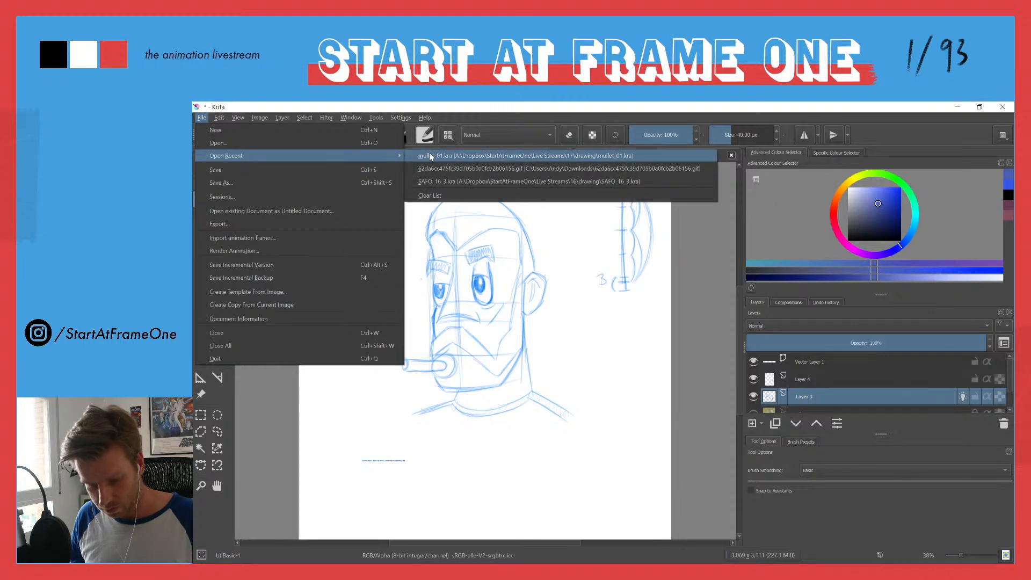
pyautogui.click(213, 142)
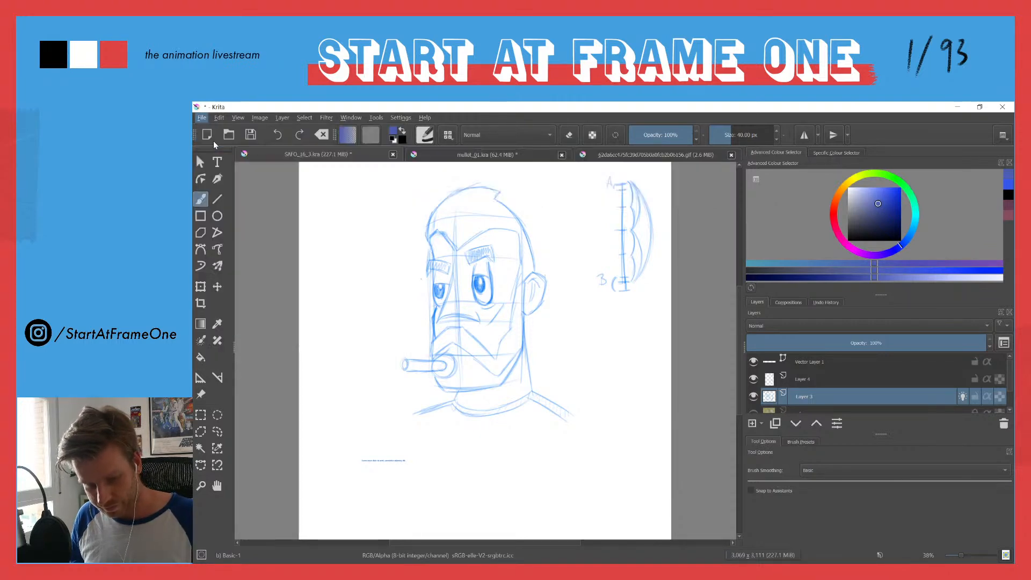
pyautogui.press('Escape')
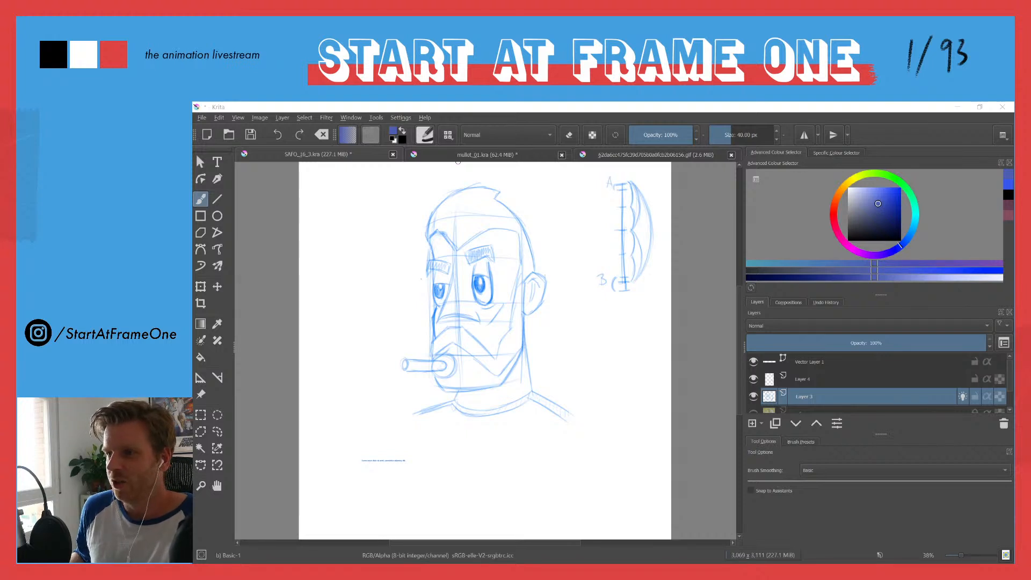
pyautogui.hotkey('alt', 'Tab')
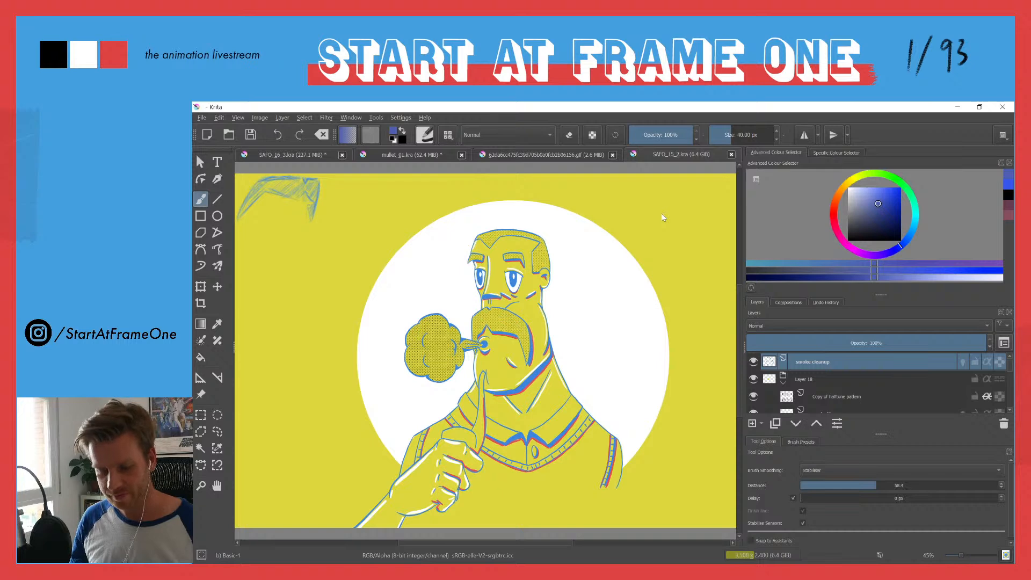
# Step: Show the Timeline docker for the SAFO_15_2.kra animation and hide it again, keeping SAFO_16_3.kra open
pyautogui.click(238, 118)
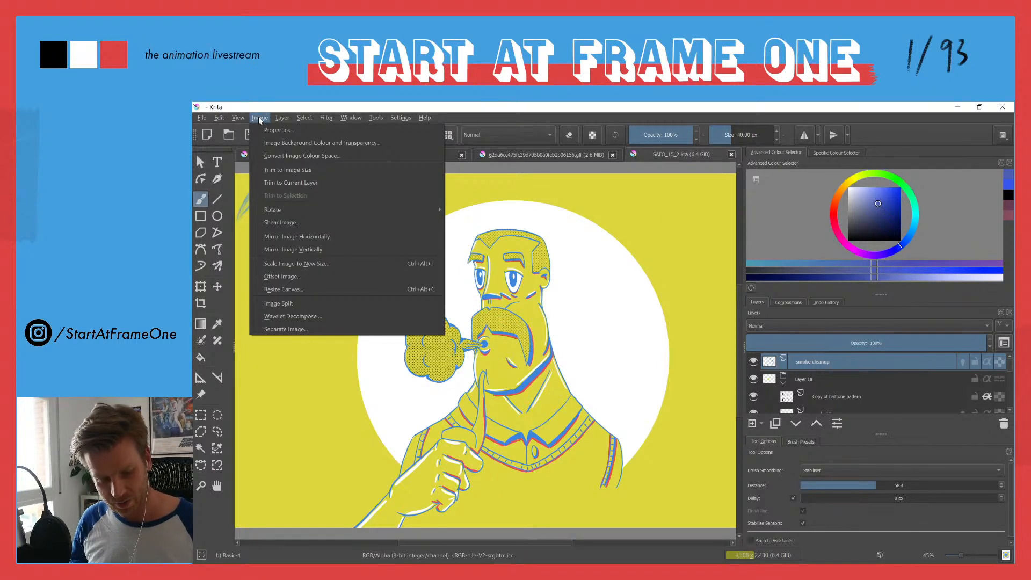
pyautogui.moveTo(235, 122)
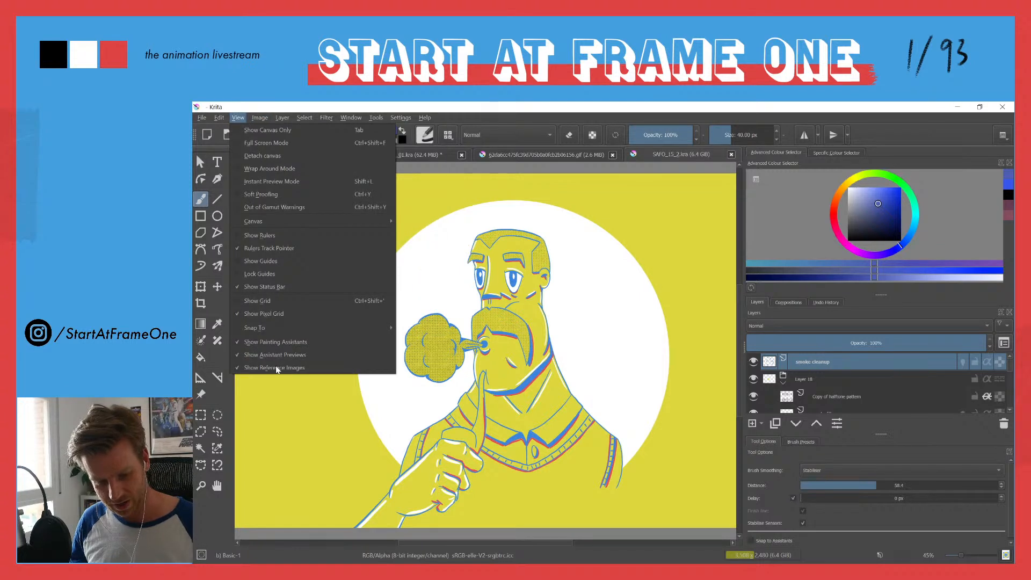
pyautogui.click(238, 368)
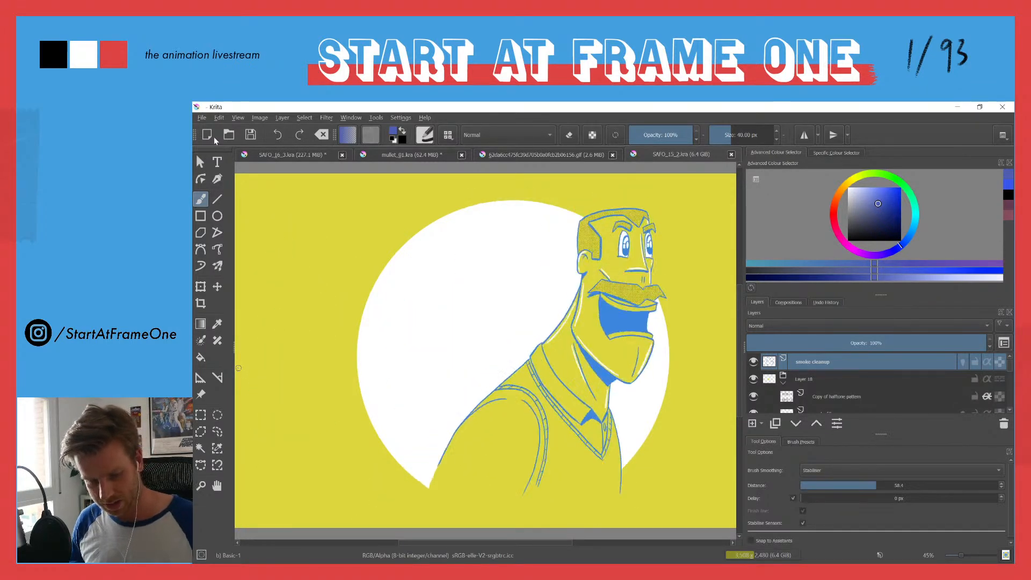
pyautogui.click(349, 118)
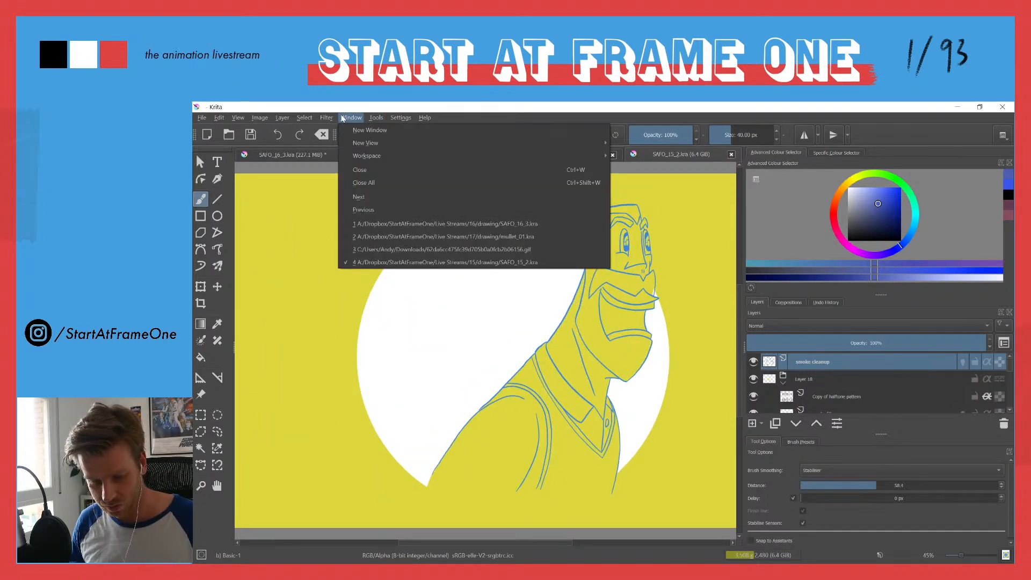
pyautogui.moveTo(373, 119)
pyautogui.moveTo(511, 200)
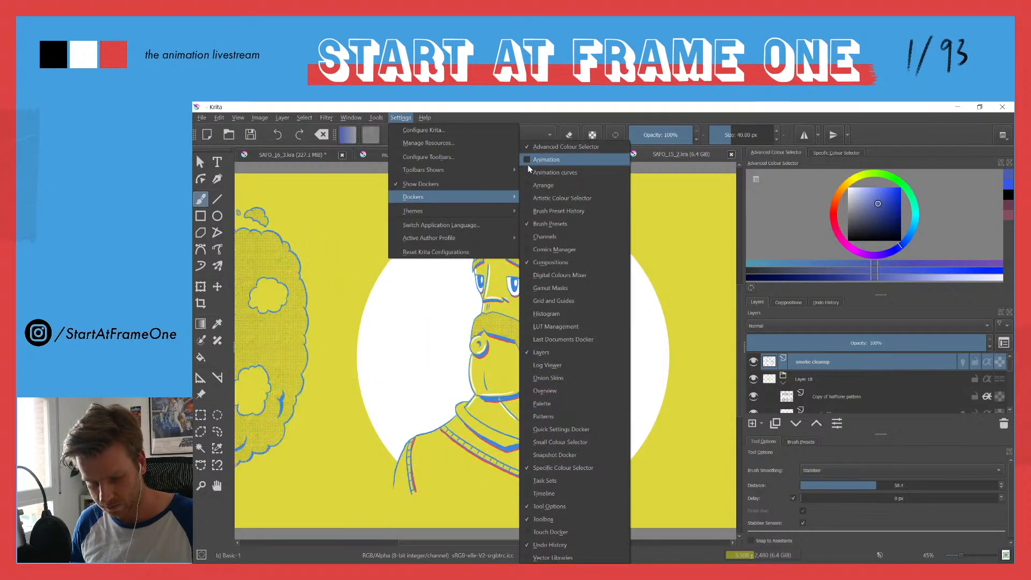
pyautogui.click(525, 491)
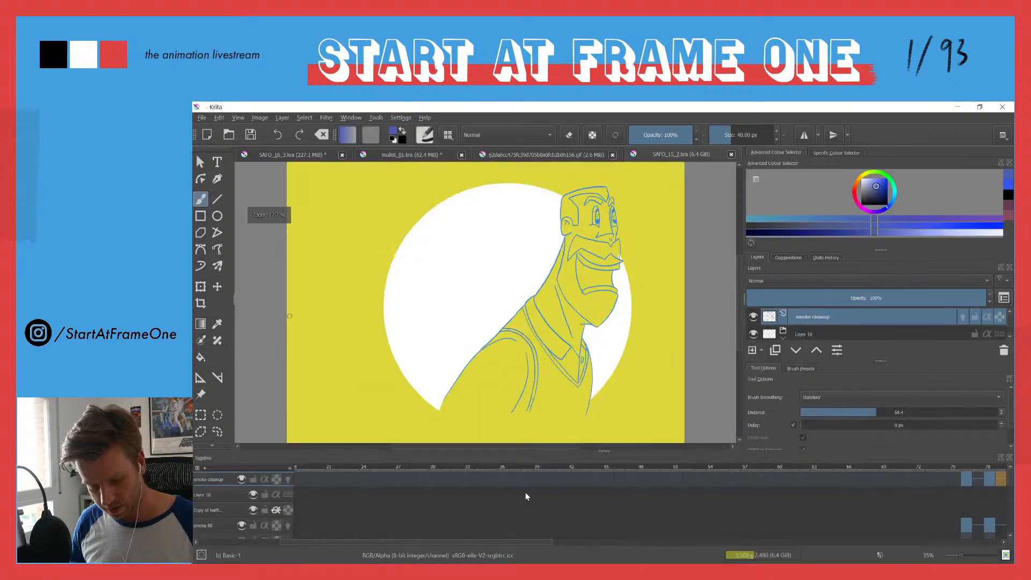
pyautogui.click(1010, 457)
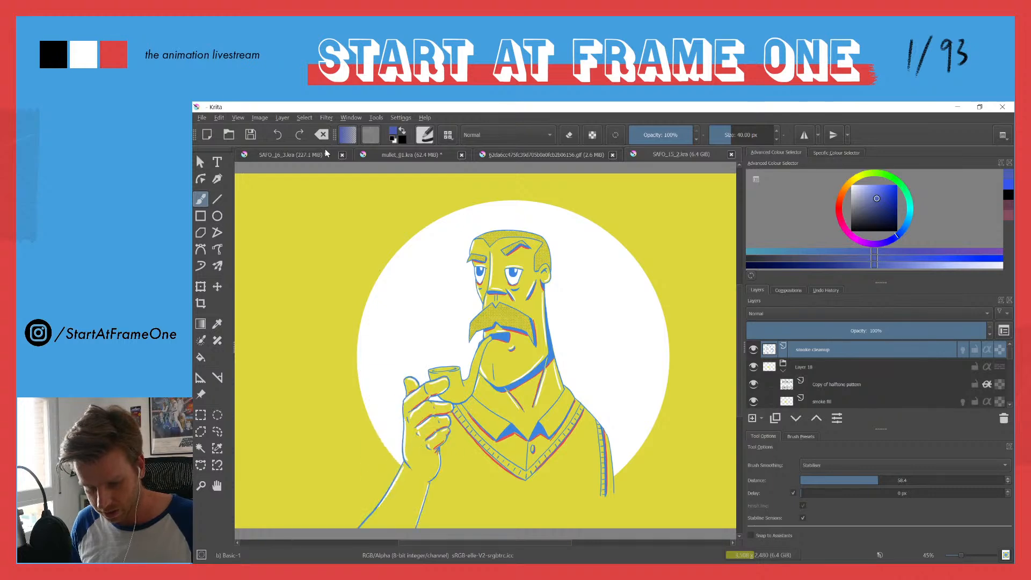
pyautogui.click(342, 155)
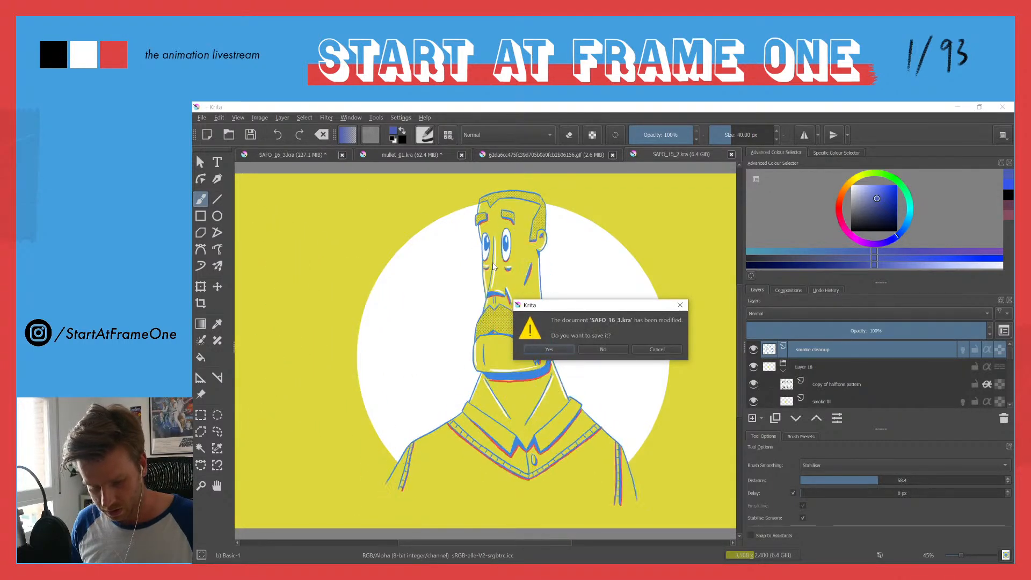
pyautogui.click(657, 349)
# Step: Bring back the Timeline docker to view the layers and keyframes of the SAFO_15_2.kra animation
pyautogui.click(349, 118)
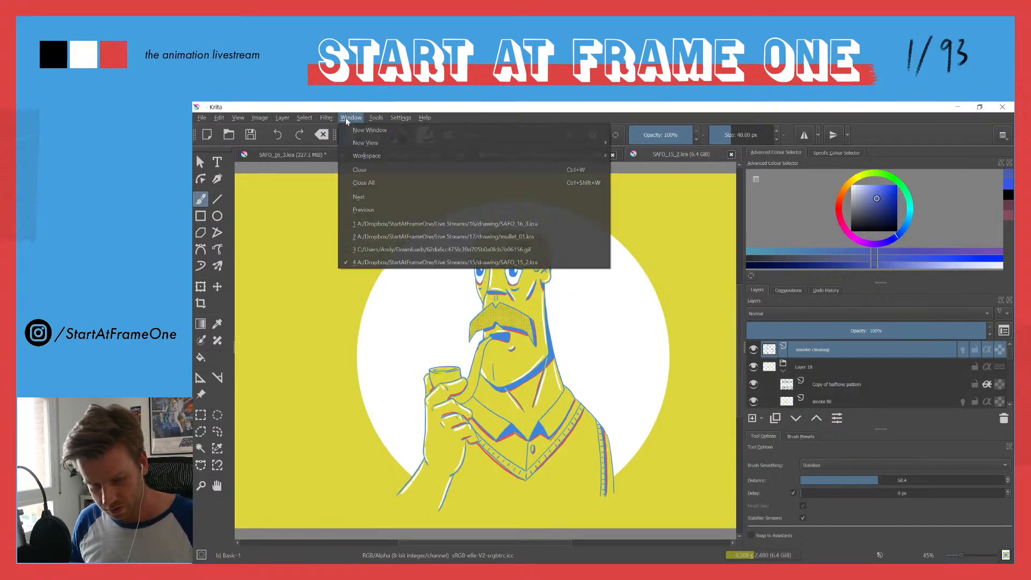
pyautogui.click(347, 118)
pyautogui.click(400, 118)
pyautogui.moveTo(408, 196)
pyautogui.click(527, 495)
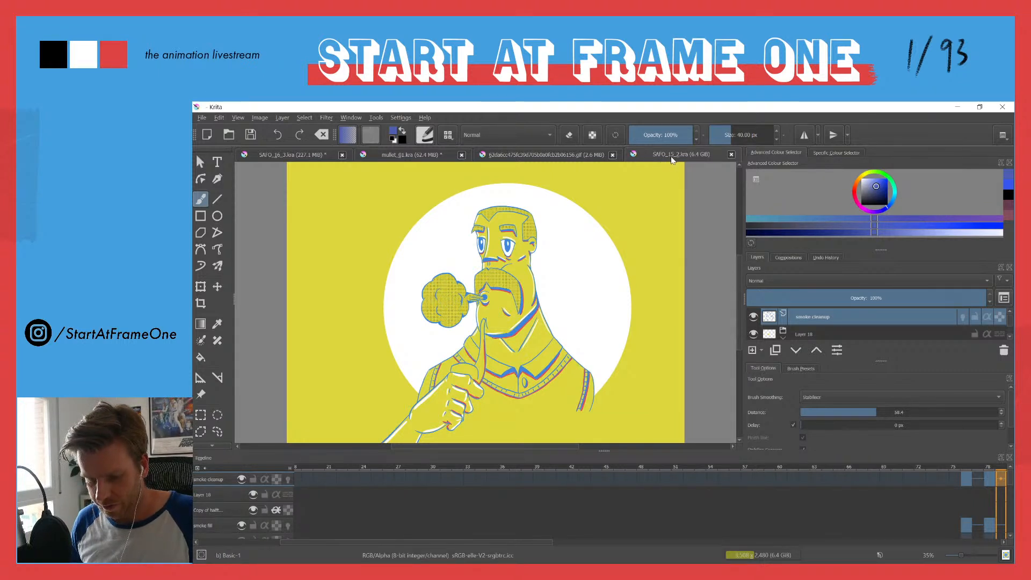
# Step: Close SAFO_15_2.kra, the Timeline docker and the moustache reference GIF, returning to the mullet_01.kra drawing
pyautogui.click(732, 155)
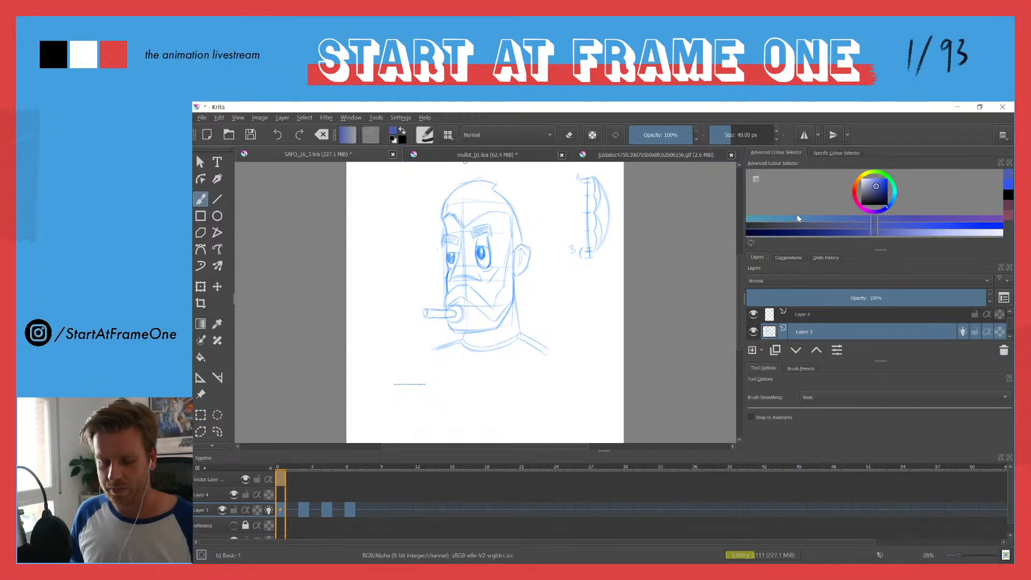
pyautogui.click(1009, 458)
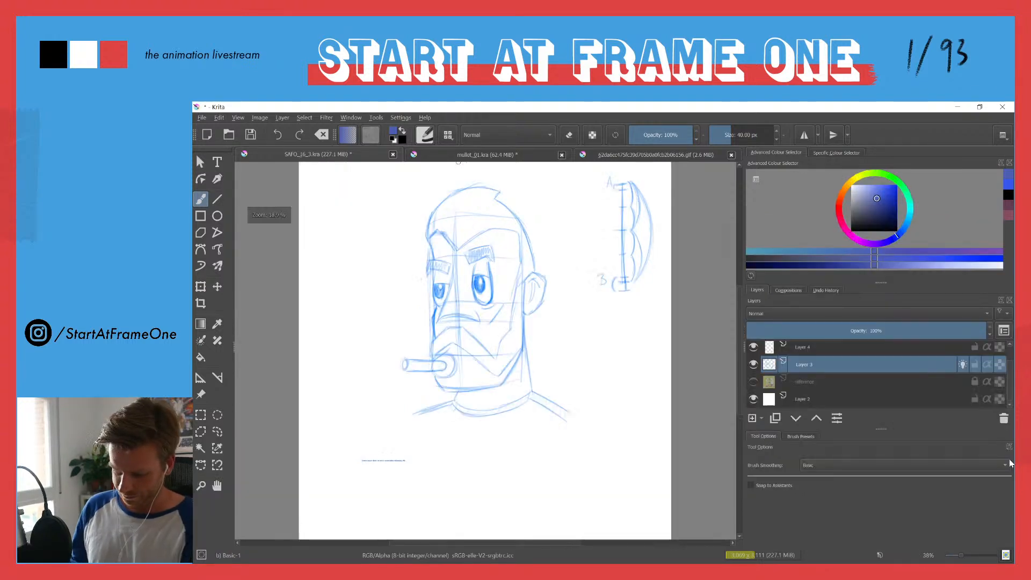
pyautogui.click(604, 156)
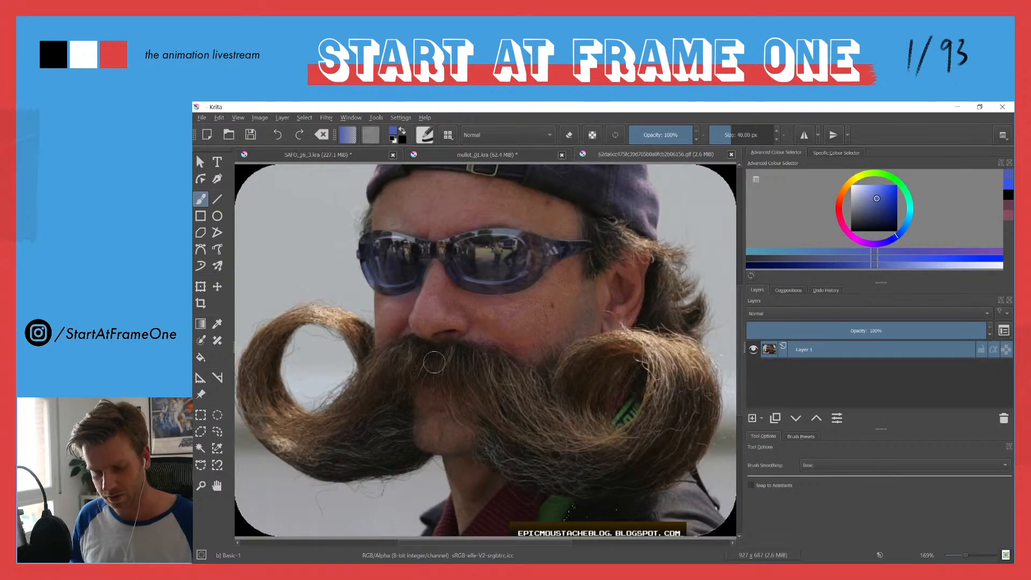
pyautogui.click(731, 155)
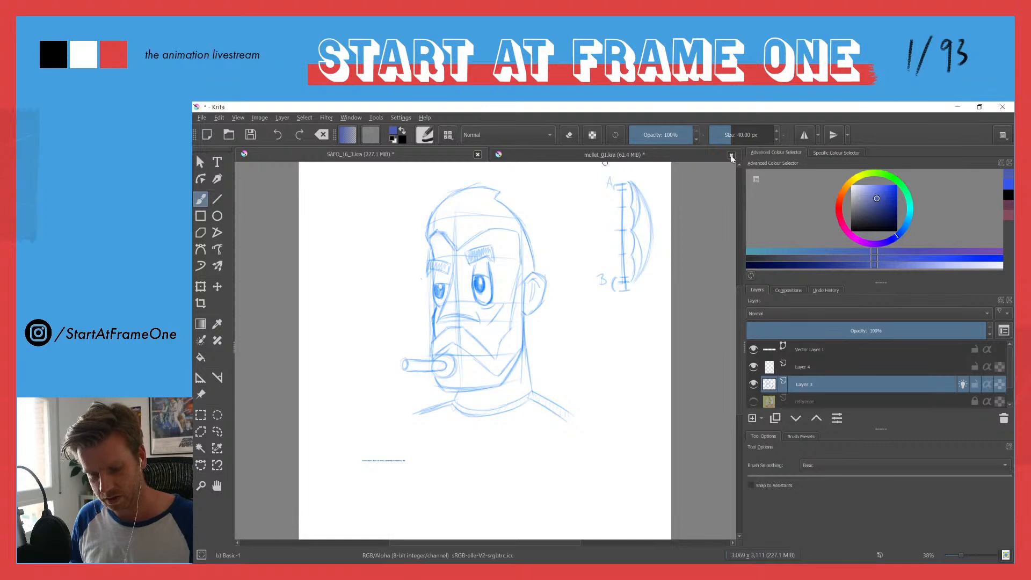
pyautogui.click(565, 157)
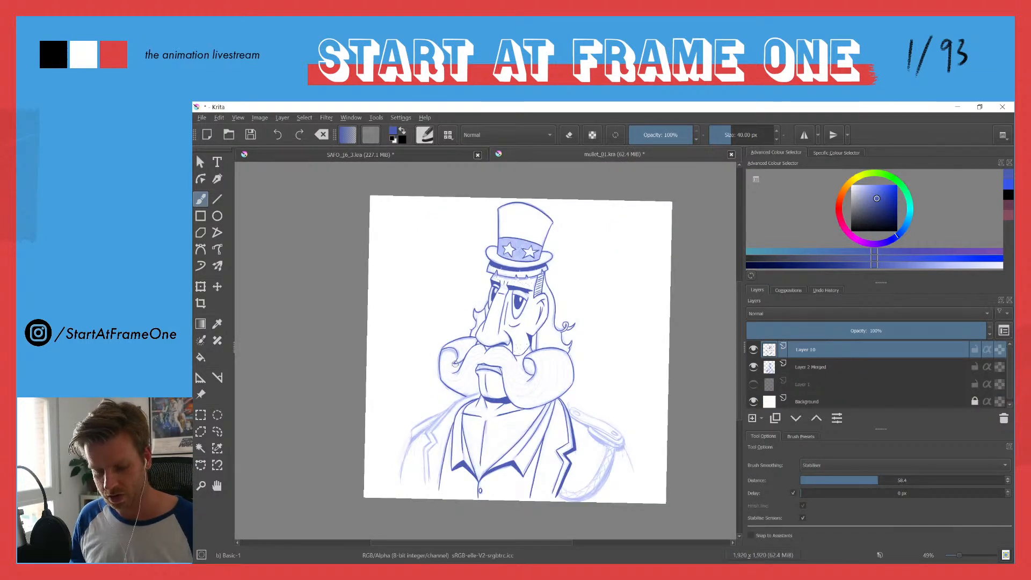
# Step: Ink the notched jacket lapel on the drawing's left side with a second parallel line along its edge
pyautogui.moveTo(520, 371); pyautogui.dragTo(524, 329)
pyautogui.moveTo(460, 386); pyautogui.dragTo(507, 325)
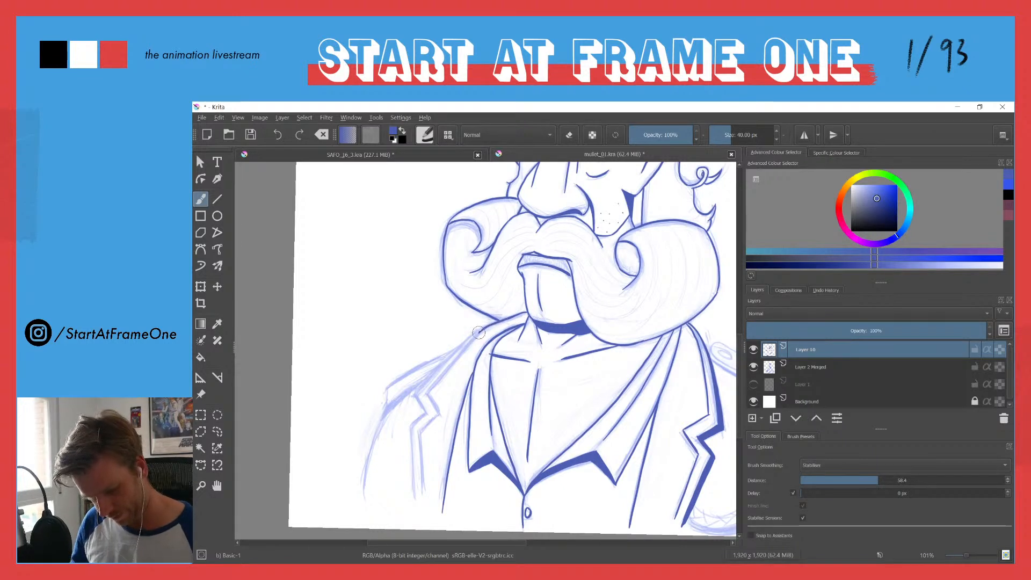
pyautogui.moveTo(469, 342); pyautogui.dragTo(428, 393)
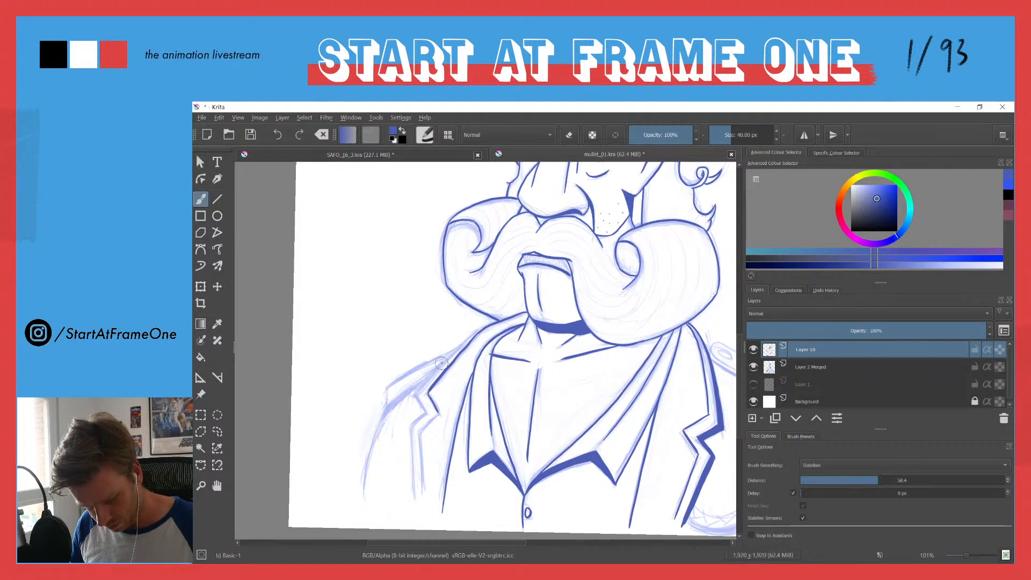
pyautogui.moveTo(430, 420)
pyautogui.mouseDown()
pyautogui.moveTo(420, 431)
pyautogui.moveTo(427, 505)
pyautogui.moveTo(410, 439)
pyautogui.moveTo(425, 415)
pyautogui.mouseUp()
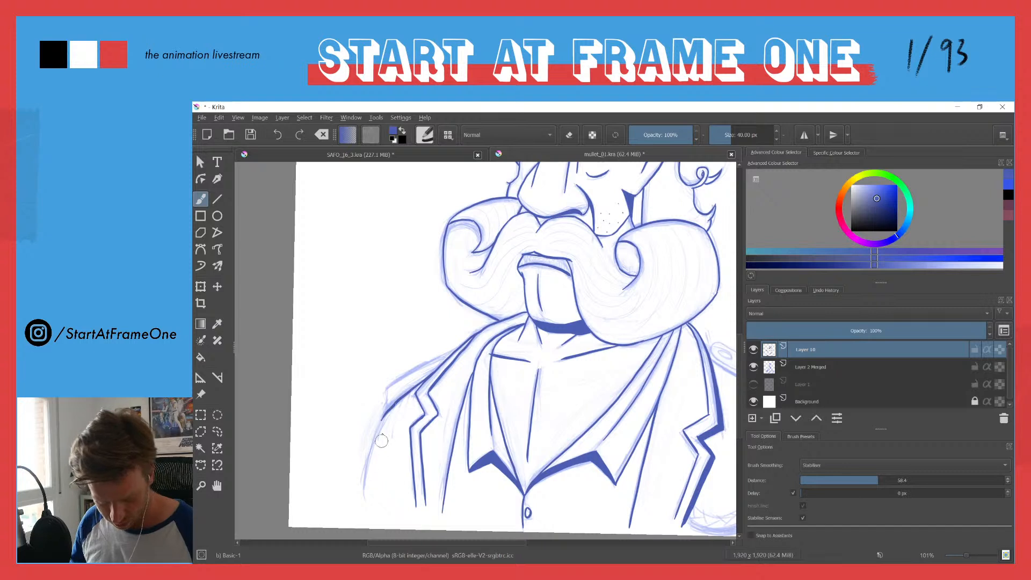
# Step: Ink the outer sleeve line and the shoulder epaulette's edges on the drawing's left side
pyautogui.moveTo(378, 425); pyautogui.dragTo(364, 498)
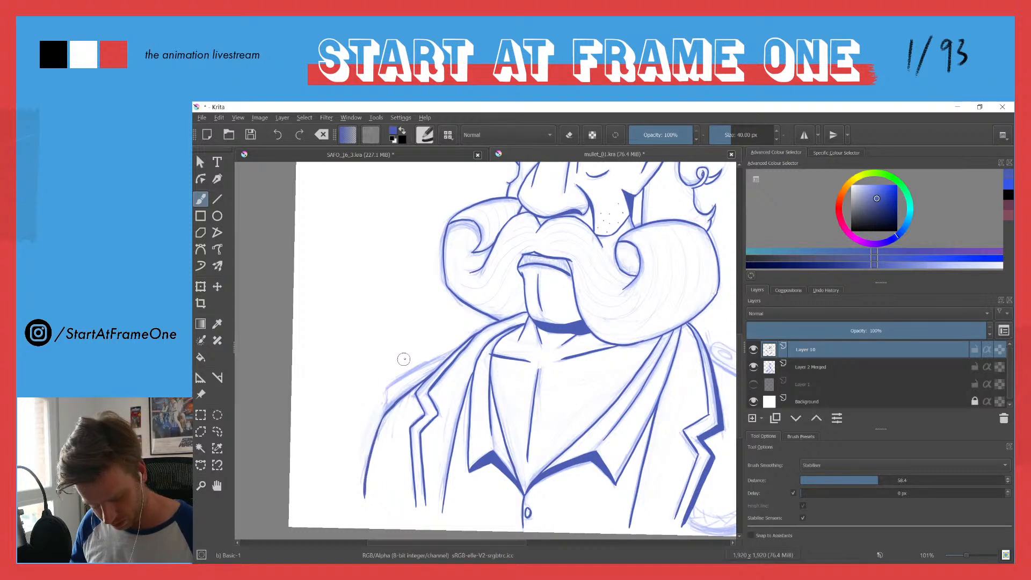
pyautogui.moveTo(385, 401); pyautogui.dragTo(391, 383)
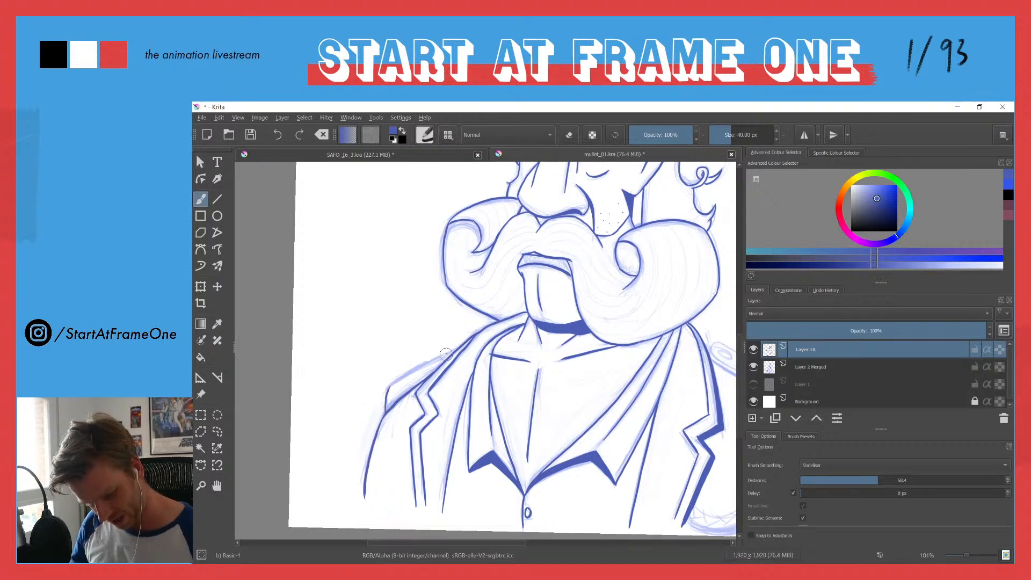
pyautogui.moveTo(458, 349)
pyautogui.mouseDown()
pyautogui.moveTo(394, 383)
pyautogui.moveTo(384, 414)
pyautogui.mouseUp()
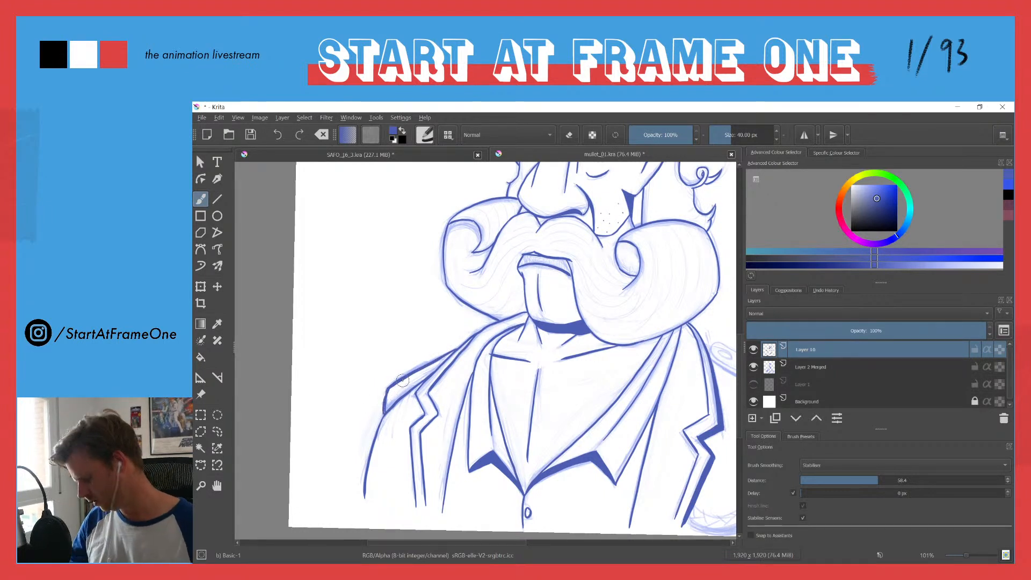
pyautogui.hotkey('ctrl', 'z')
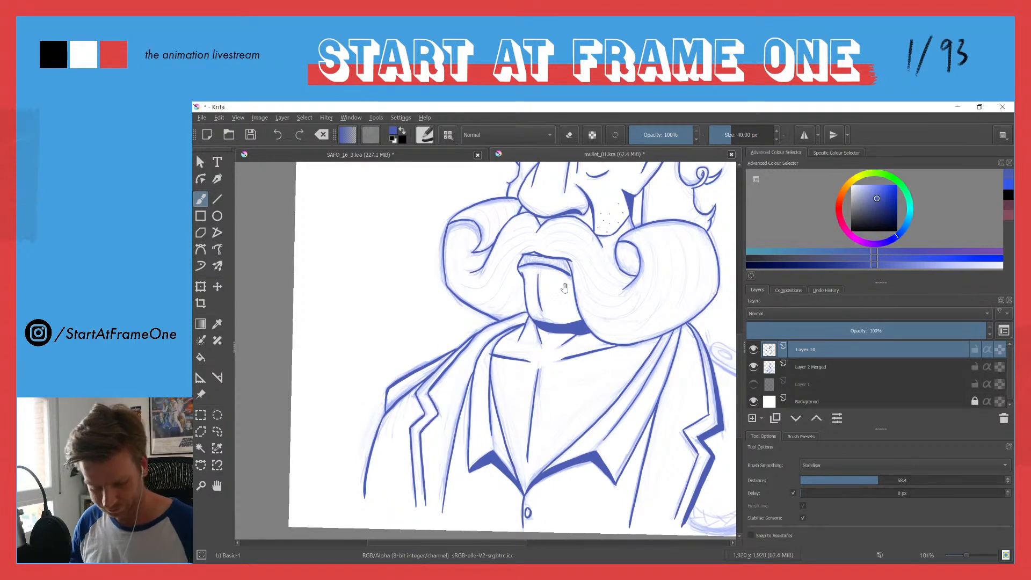
# Step: Ink the rounded epaulette strap on the drawing's right shoulder with a lower thickness edge and an oval button at each end
pyautogui.moveTo(551, 280); pyautogui.dragTo(334, 261)
pyautogui.moveTo(480, 318)
pyautogui.mouseDown()
pyautogui.moveTo(427, 276)
pyautogui.moveTo(302, 270)
pyautogui.mouseUp()
pyautogui.moveTo(374, 337)
pyautogui.mouseDown()
pyautogui.moveTo(319, 277)
pyautogui.moveTo(320, 307)
pyautogui.moveTo(361, 332)
pyautogui.moveTo(564, 429)
pyautogui.moveTo(577, 411)
pyautogui.mouseUp()
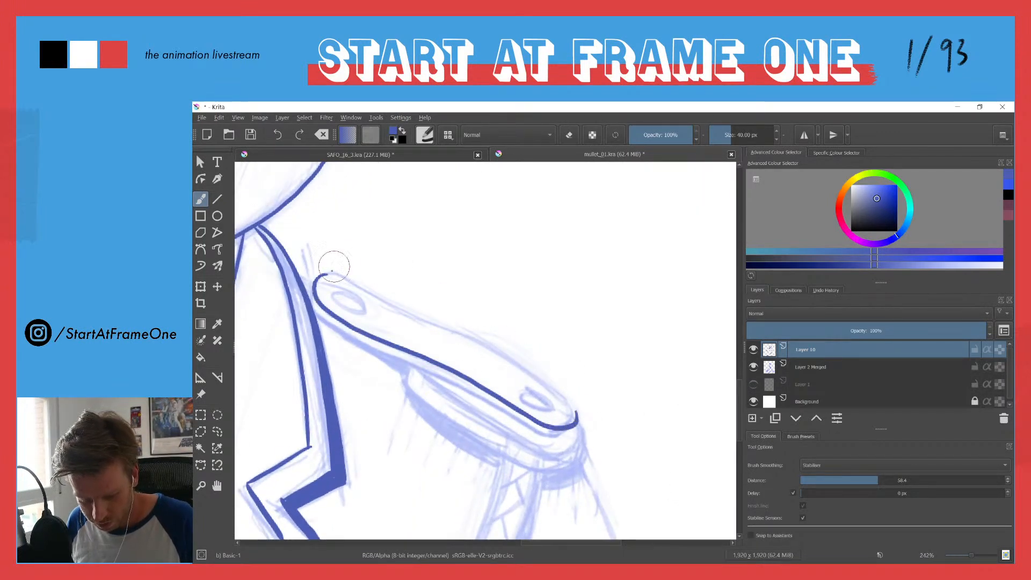
pyautogui.moveTo(323, 275)
pyautogui.mouseDown()
pyautogui.moveTo(465, 338)
pyautogui.moveTo(539, 380)
pyautogui.moveTo(576, 416)
pyautogui.mouseUp()
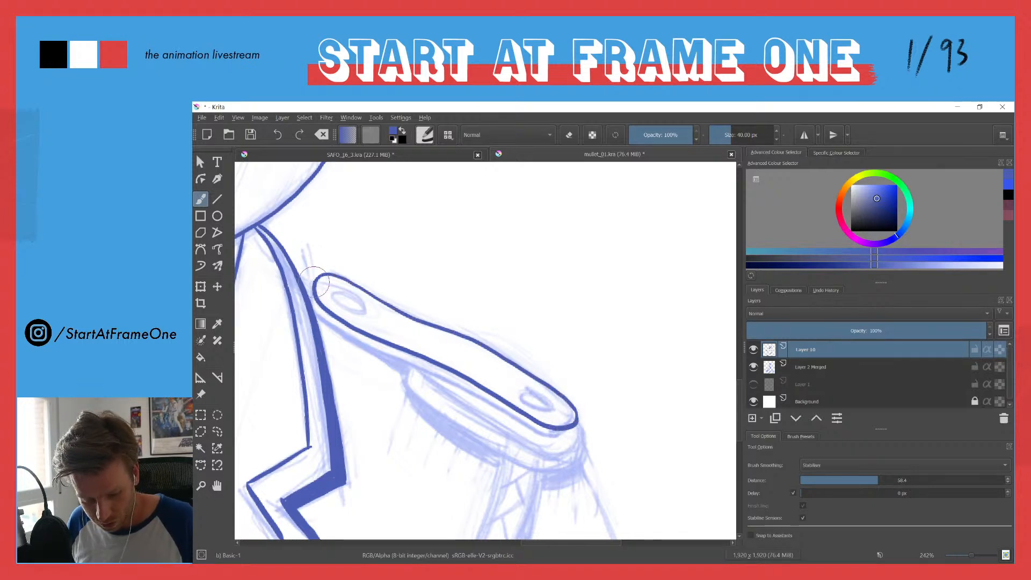
pyautogui.moveTo(314, 314)
pyautogui.mouseDown()
pyautogui.moveTo(537, 434)
pyautogui.moveTo(563, 438)
pyautogui.moveTo(576, 415)
pyautogui.mouseUp()
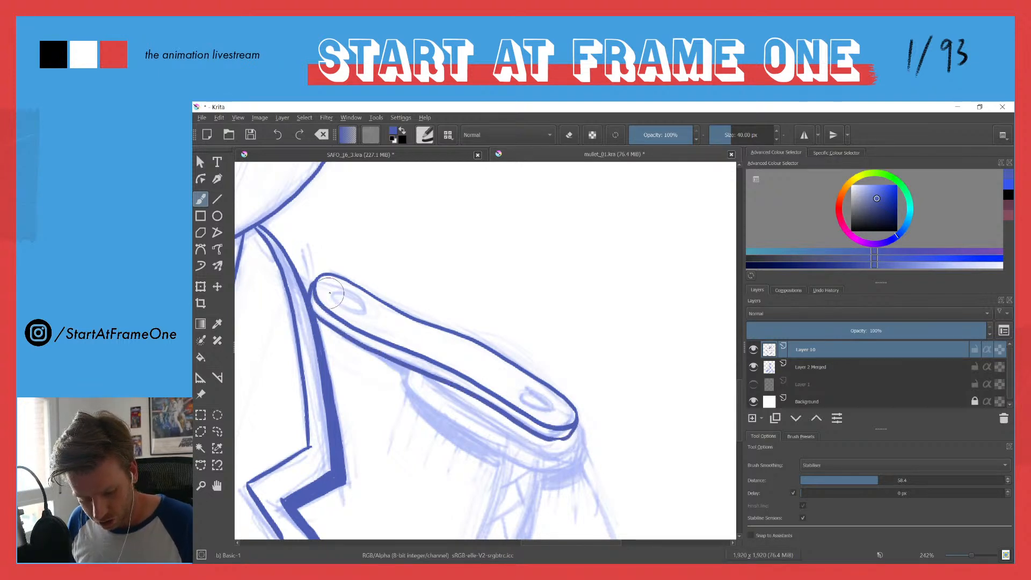
pyautogui.moveTo(339, 290)
pyautogui.mouseDown()
pyautogui.moveTo(345, 309)
pyautogui.moveTo(363, 298)
pyautogui.moveTo(335, 290)
pyautogui.mouseUp()
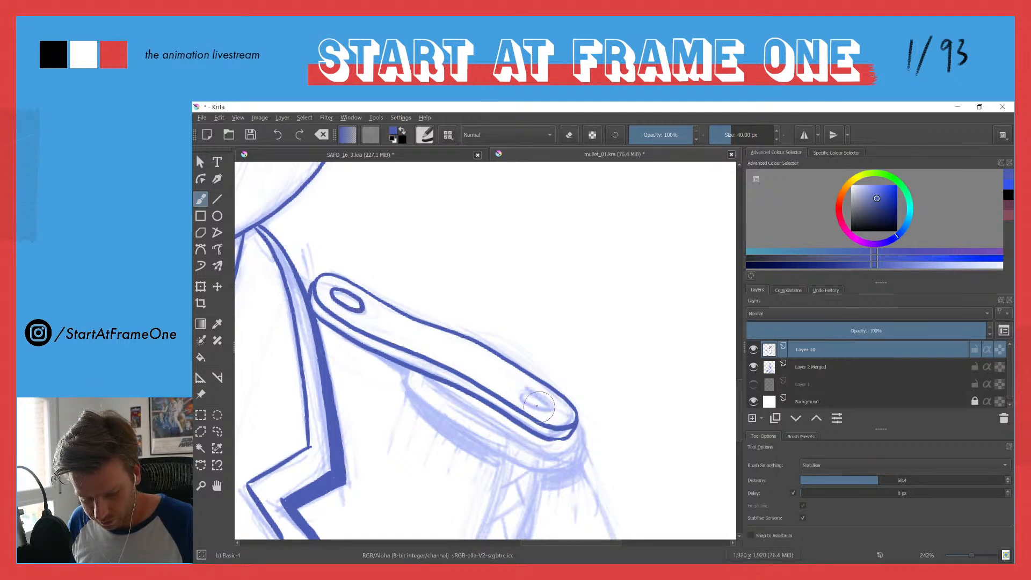
pyautogui.moveTo(526, 389)
pyautogui.mouseDown()
pyautogui.moveTo(535, 412)
pyautogui.moveTo(553, 397)
pyautogui.mouseUp()
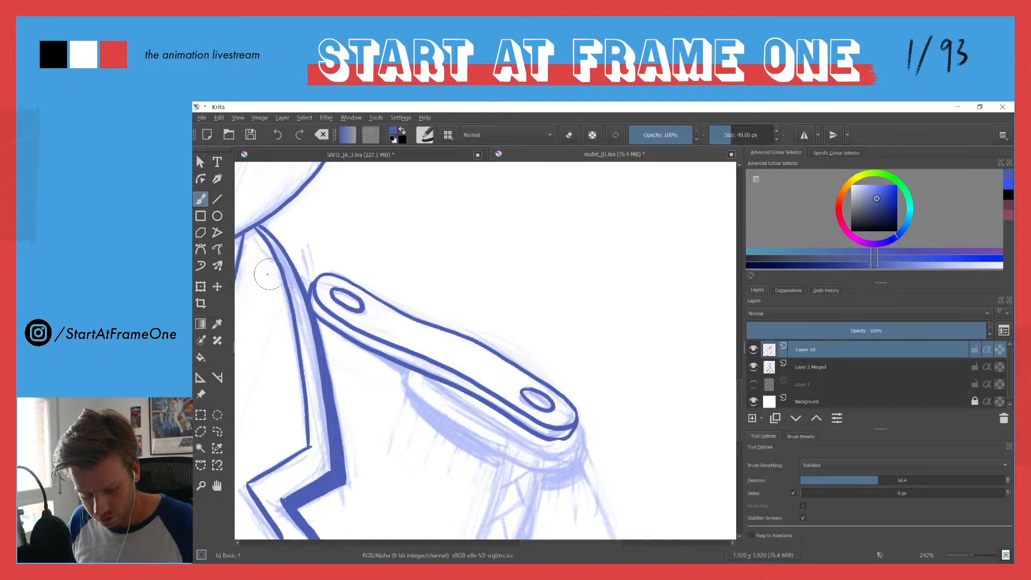
# Step: Ink the rounded pad beneath the epaulette strap on the drawing's right shoulder and the outer sleeve line descending from it
pyautogui.moveTo(420, 380)
pyautogui.mouseDown()
pyautogui.moveTo(297, 318)
pyautogui.moveTo(336, 327)
pyautogui.moveTo(322, 322)
pyautogui.moveTo(437, 396)
pyautogui.moveTo(481, 376)
pyautogui.mouseUp()
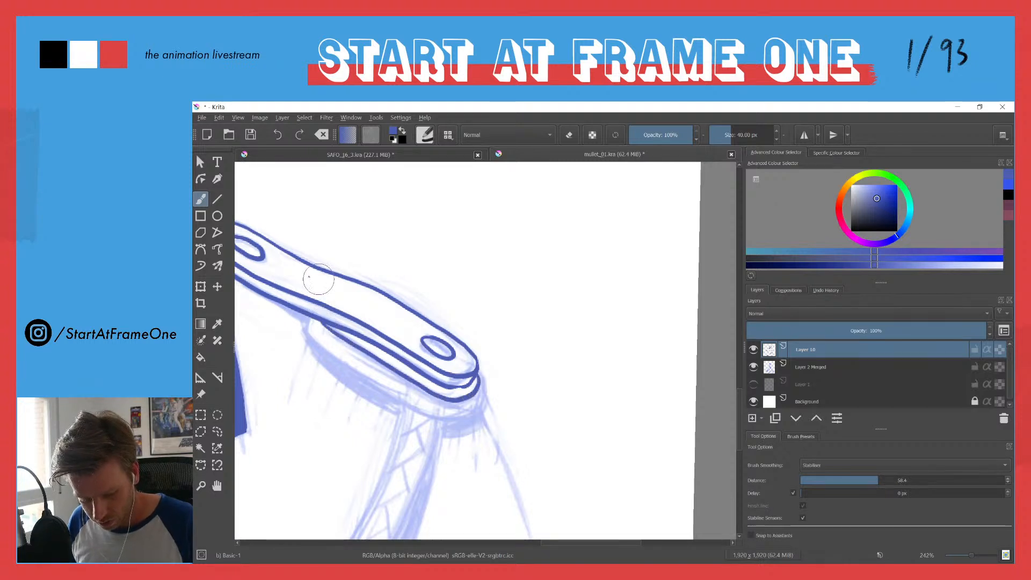
pyautogui.moveTo(307, 318)
pyautogui.mouseDown()
pyautogui.moveTo(348, 371)
pyautogui.moveTo(431, 416)
pyautogui.moveTo(482, 397)
pyautogui.moveTo(485, 373)
pyautogui.mouseUp()
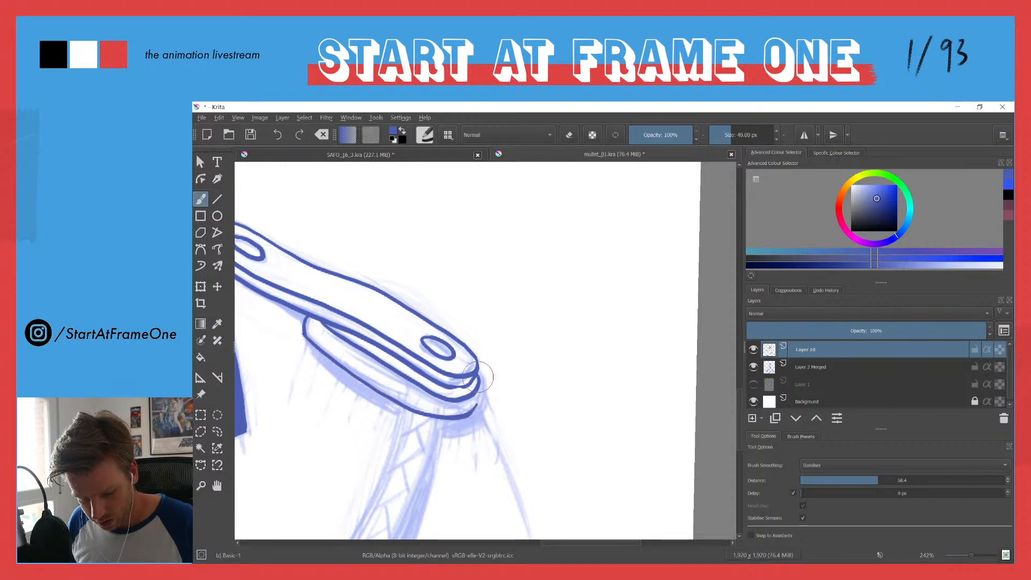
pyautogui.hotkey('ctrl', 'z')
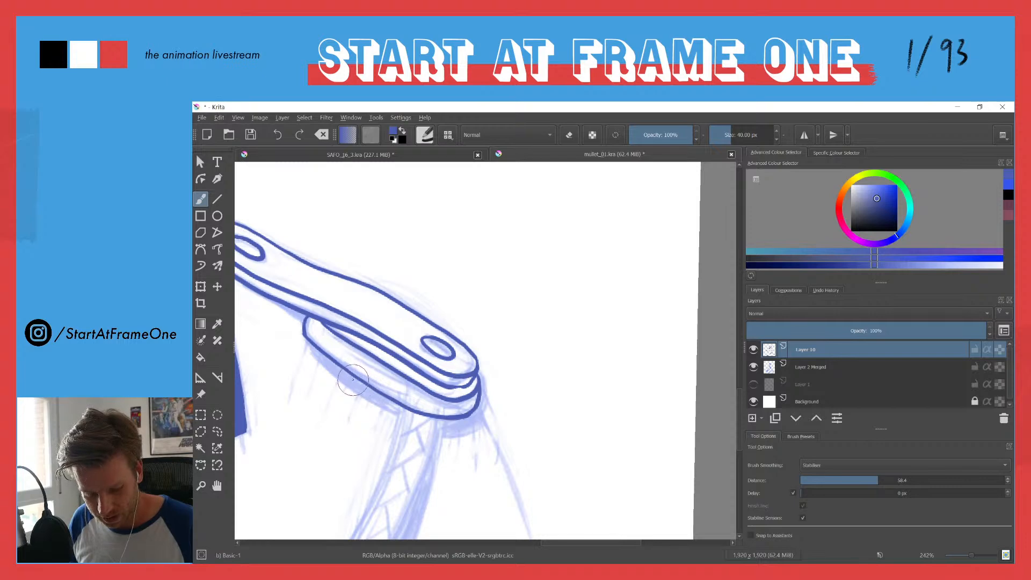
pyautogui.moveTo(388, 411); pyautogui.dragTo(462, 354)
pyautogui.moveTo(526, 318); pyautogui.dragTo(572, 444)
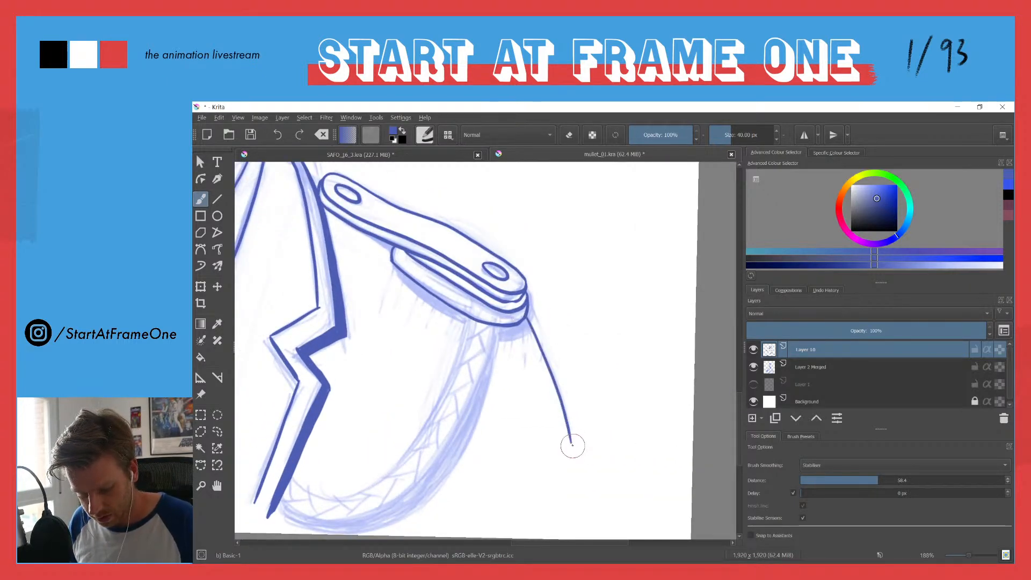
# Step: Ink the two parallel curved edges of the hanging cord running from the epaulette down to the jacket lapel
pyautogui.moveTo(385, 424); pyautogui.dragTo(485, 374)
pyautogui.moveTo(393, 427)
pyautogui.mouseDown()
pyautogui.moveTo(462, 440)
pyautogui.moveTo(505, 409)
pyautogui.moveTo(546, 348)
pyautogui.moveTo(570, 262)
pyautogui.mouseUp()
pyautogui.moveTo(382, 449)
pyautogui.mouseDown()
pyautogui.moveTo(426, 462)
pyautogui.moveTo(475, 454)
pyautogui.moveTo(533, 408)
pyautogui.moveTo(572, 347)
pyautogui.moveTo(595, 277)
pyautogui.mouseUp()
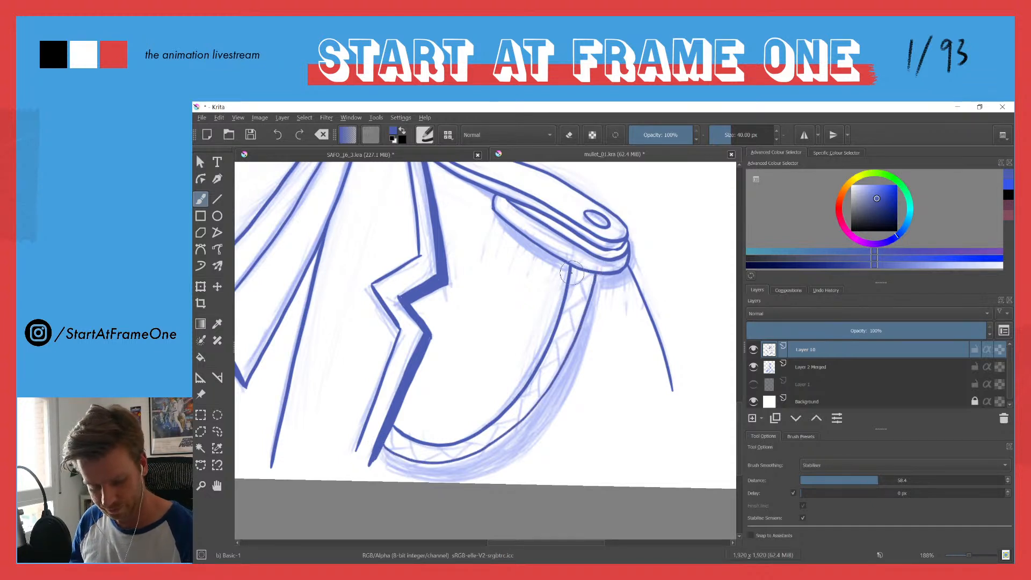
pyautogui.hotkey('ctrl', 'z')
pyautogui.moveTo(384, 447)
pyautogui.mouseDown()
pyautogui.moveTo(449, 461)
pyautogui.moveTo(500, 441)
pyautogui.moveTo(546, 393)
pyautogui.moveTo(583, 315)
pyautogui.moveTo(593, 262)
pyautogui.mouseUp()
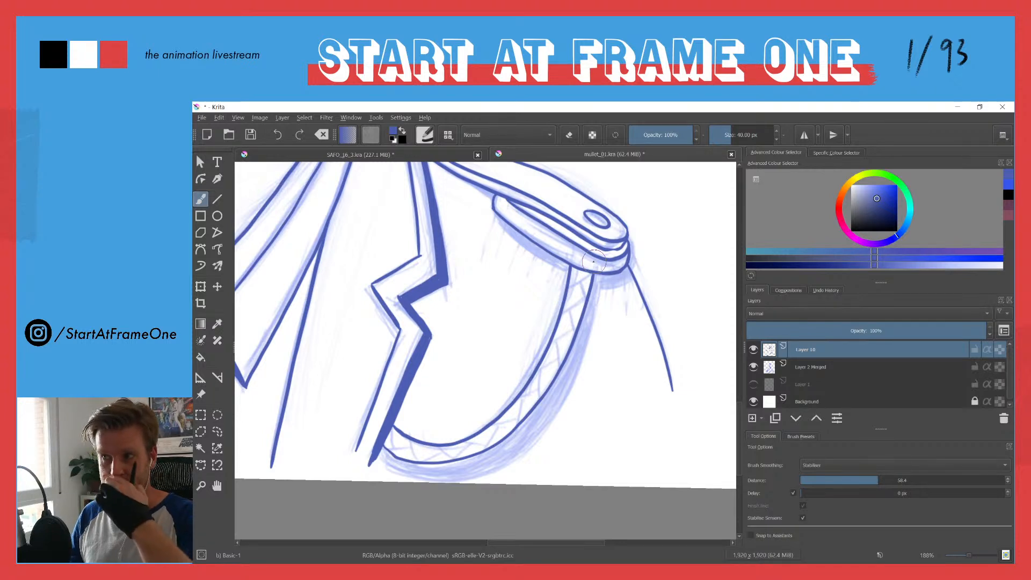
# Step: Ink a braided pattern of short crossing strokes along the whole cord, from the epaulette to the lapel
pyautogui.moveTo(404, 368); pyautogui.dragTo(389, 429)
pyautogui.scroll(-3, 390, 429)
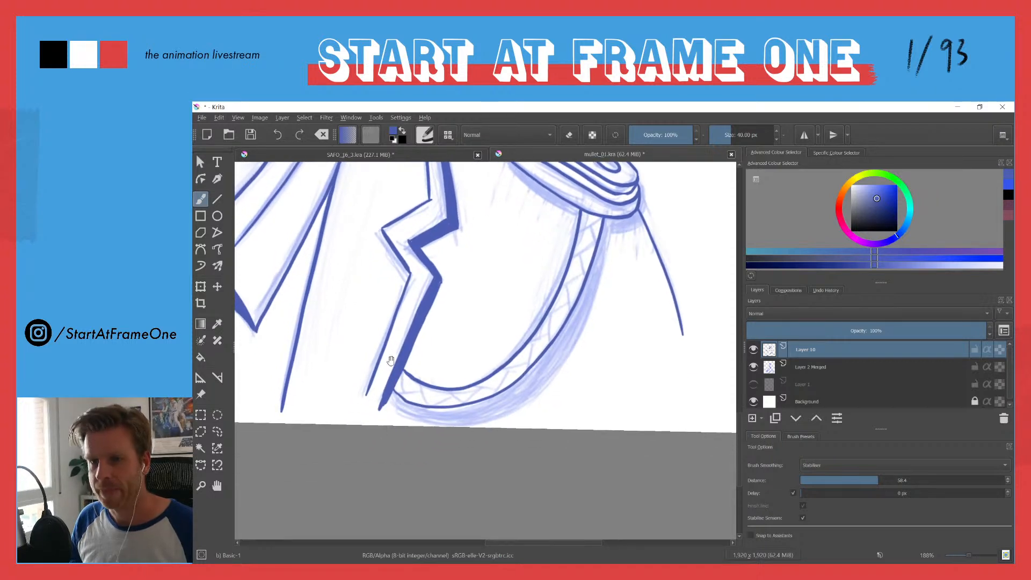
pyautogui.moveTo(602, 218)
pyautogui.mouseDown()
pyautogui.moveTo(581, 232)
pyautogui.moveTo(597, 240)
pyautogui.mouseUp()
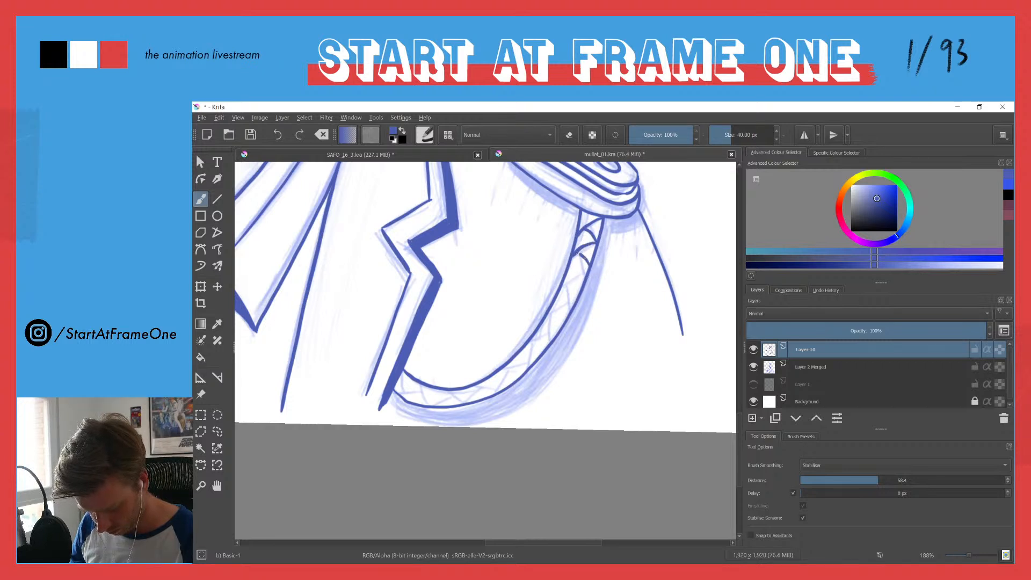
pyautogui.moveTo(569, 272); pyautogui.dragTo(590, 264)
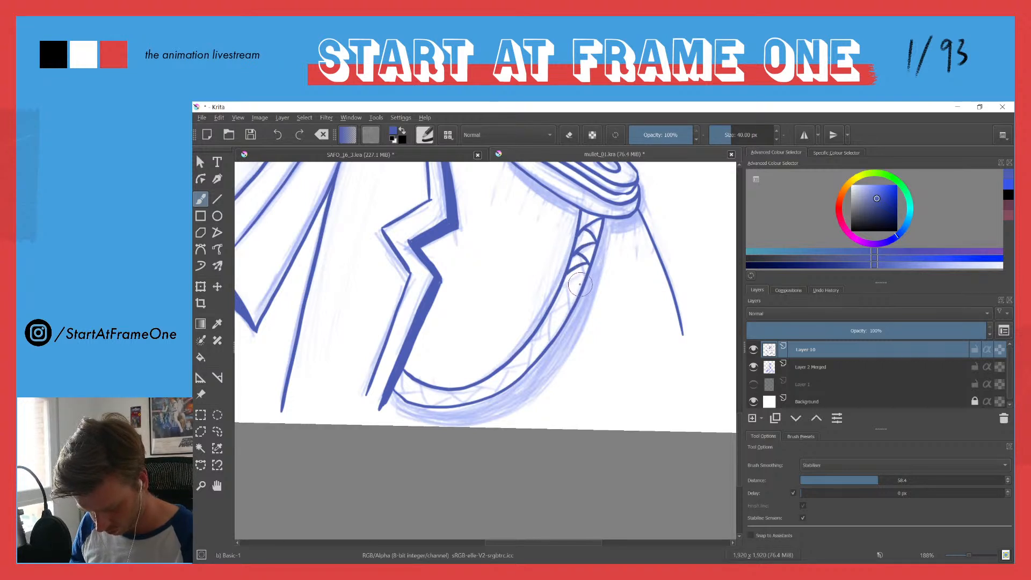
pyautogui.moveTo(582, 285); pyautogui.dragTo(559, 295)
pyautogui.moveTo(570, 305)
pyautogui.mouseDown()
pyautogui.moveTo(549, 317)
pyautogui.moveTo(562, 332)
pyautogui.moveTo(558, 313)
pyautogui.moveTo(537, 340)
pyautogui.moveTo(550, 335)
pyautogui.moveTo(531, 338)
pyautogui.moveTo(519, 353)
pyautogui.mouseUp()
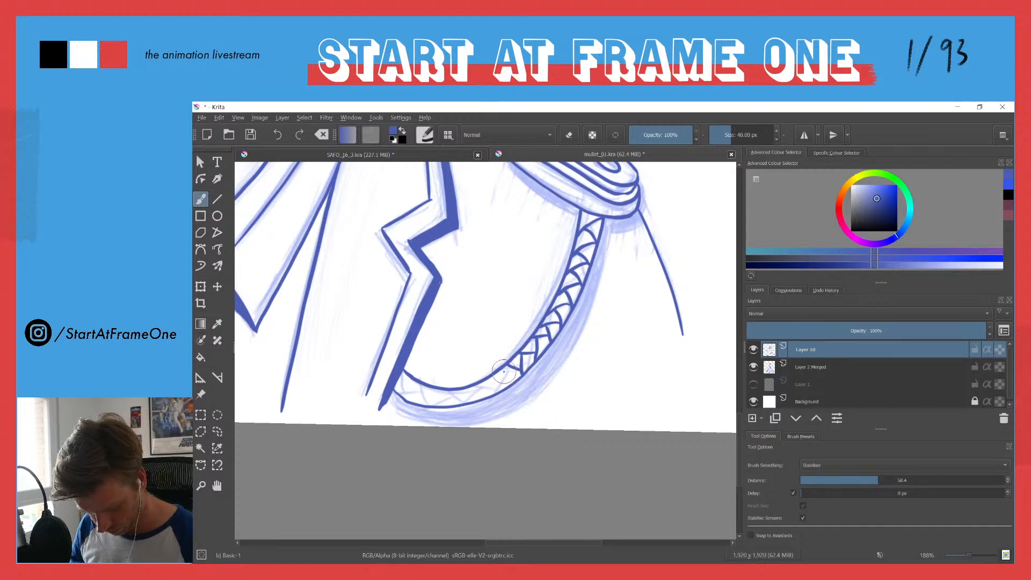
pyautogui.moveTo(507, 365)
pyautogui.mouseDown()
pyautogui.moveTo(490, 377)
pyautogui.moveTo(488, 393)
pyautogui.moveTo(472, 382)
pyautogui.moveTo(474, 392)
pyautogui.moveTo(457, 396)
pyautogui.moveTo(465, 400)
pyautogui.moveTo(452, 384)
pyautogui.moveTo(437, 402)
pyautogui.moveTo(454, 395)
pyautogui.moveTo(434, 400)
pyautogui.moveTo(443, 401)
pyautogui.moveTo(423, 388)
pyautogui.moveTo(434, 394)
pyautogui.moveTo(418, 404)
pyautogui.moveTo(403, 374)
pyautogui.mouseUp()
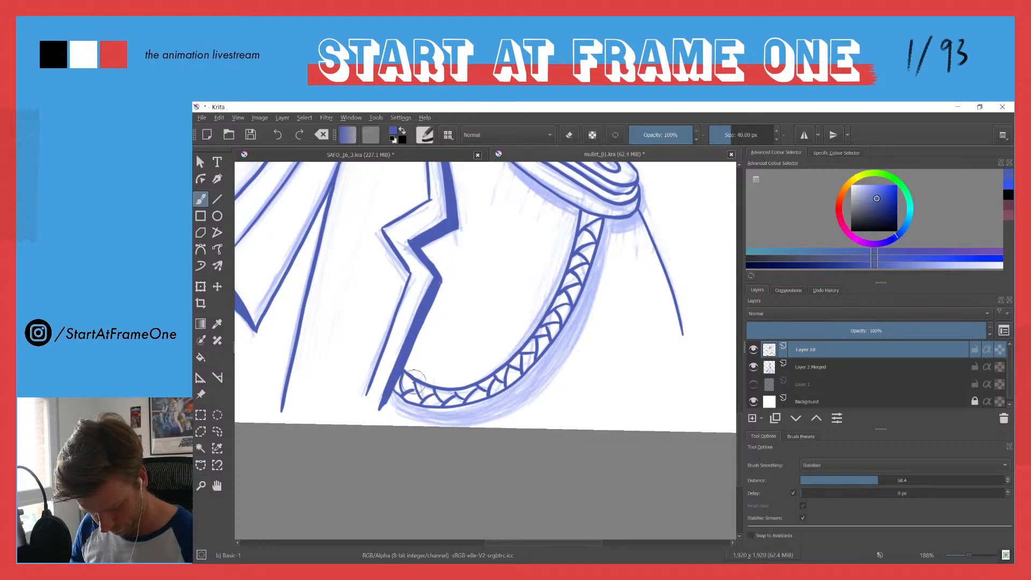
pyautogui.moveTo(456, 389); pyautogui.dragTo(451, 394)
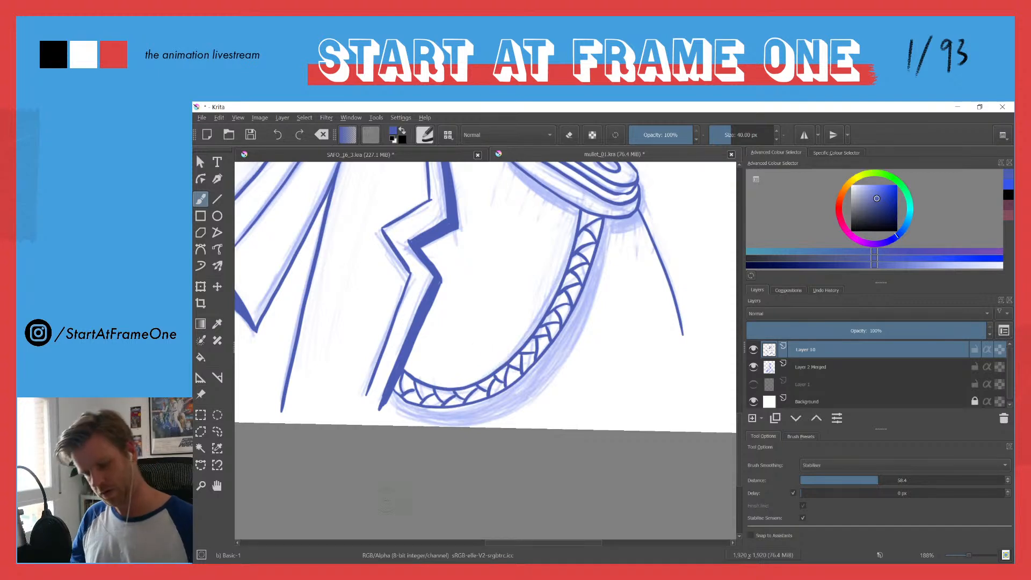
# Step: Set the eraser size to 40 px and erase thin gaps separating the cord's lower end from the dark lapel edge
pyautogui.press('e')
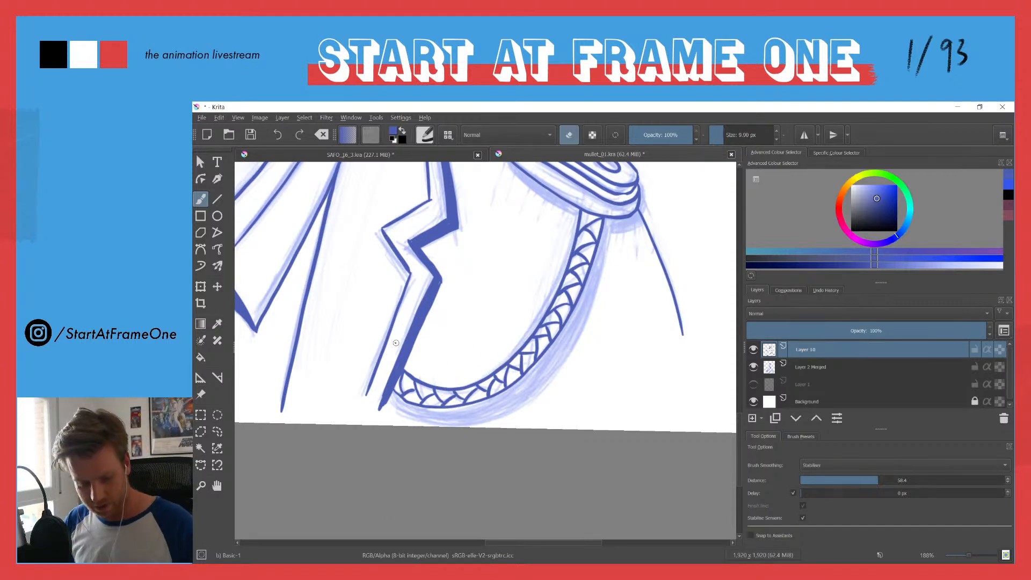
pyautogui.press('e')
pyautogui.press('e')
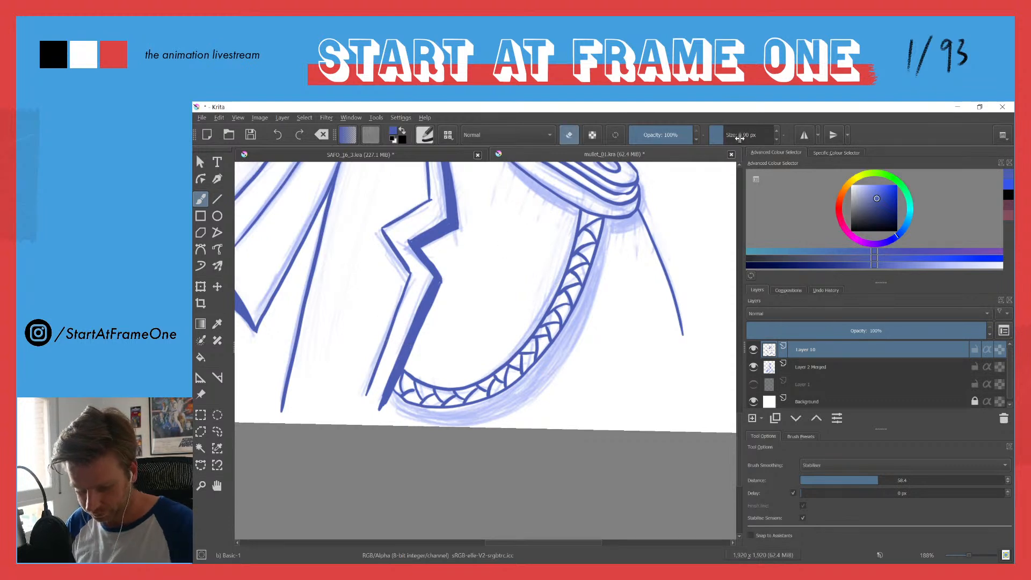
pyautogui.rightClick(740, 134)
pyautogui.write('4')
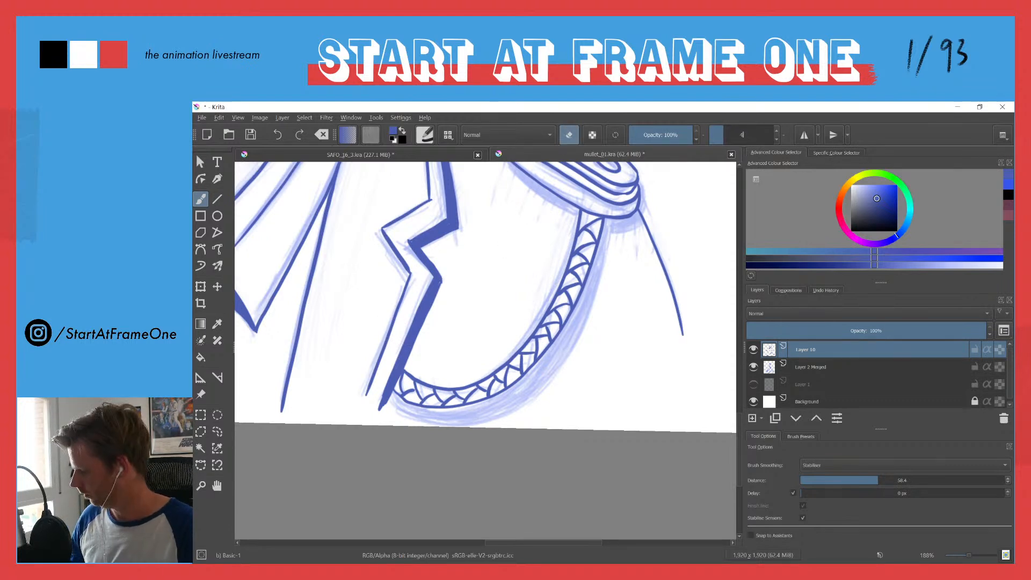
pyautogui.write('0')
pyautogui.press('Return')
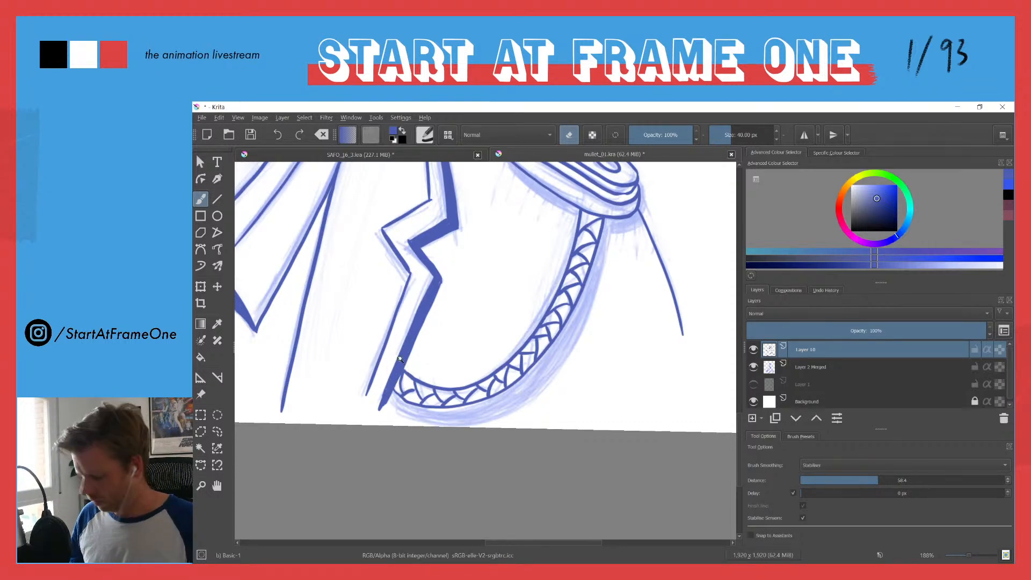
pyautogui.moveTo(401, 362); pyautogui.dragTo(401, 318)
pyautogui.moveTo(404, 382)
pyautogui.mouseDown()
pyautogui.moveTo(388, 366)
pyautogui.moveTo(385, 398)
pyautogui.moveTo(374, 402)
pyautogui.moveTo(383, 424)
pyautogui.mouseUp()
pyautogui.moveTo(365, 354); pyautogui.dragTo(379, 439)
pyautogui.moveTo(405, 306)
pyautogui.mouseDown()
pyautogui.moveTo(418, 263)
pyautogui.moveTo(409, 253)
pyautogui.mouseUp()
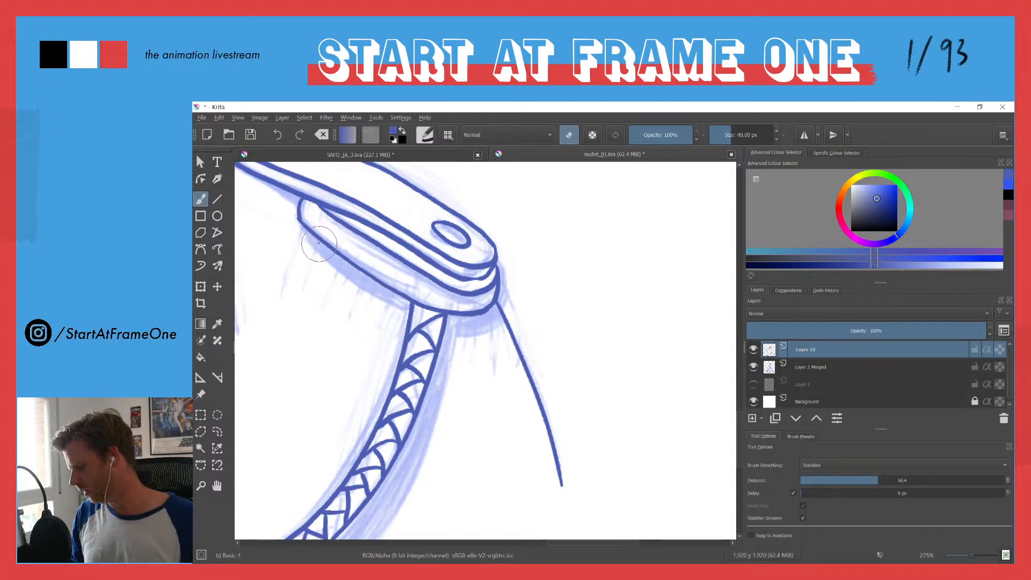
# Step: Ink a thick solid shadow under the epaulette pad and erase thin gaps in it around the top of the braided cord
pyautogui.press('e')
pyautogui.moveTo(297, 211)
pyautogui.mouseDown()
pyautogui.moveTo(312, 245)
pyautogui.moveTo(406, 313)
pyautogui.moveTo(408, 301)
pyautogui.moveTo(299, 224)
pyautogui.mouseUp()
pyautogui.moveTo(385, 293)
pyautogui.mouseDown()
pyautogui.moveTo(470, 328)
pyautogui.moveTo(498, 309)
pyautogui.moveTo(447, 315)
pyautogui.moveTo(475, 324)
pyautogui.moveTo(488, 315)
pyautogui.moveTo(453, 319)
pyautogui.mouseUp()
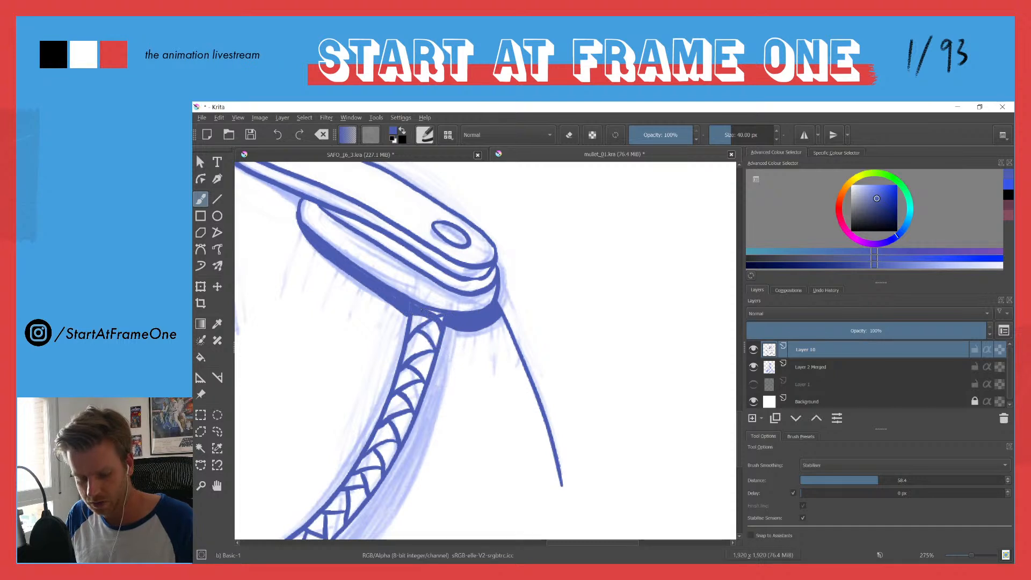
pyautogui.press('e')
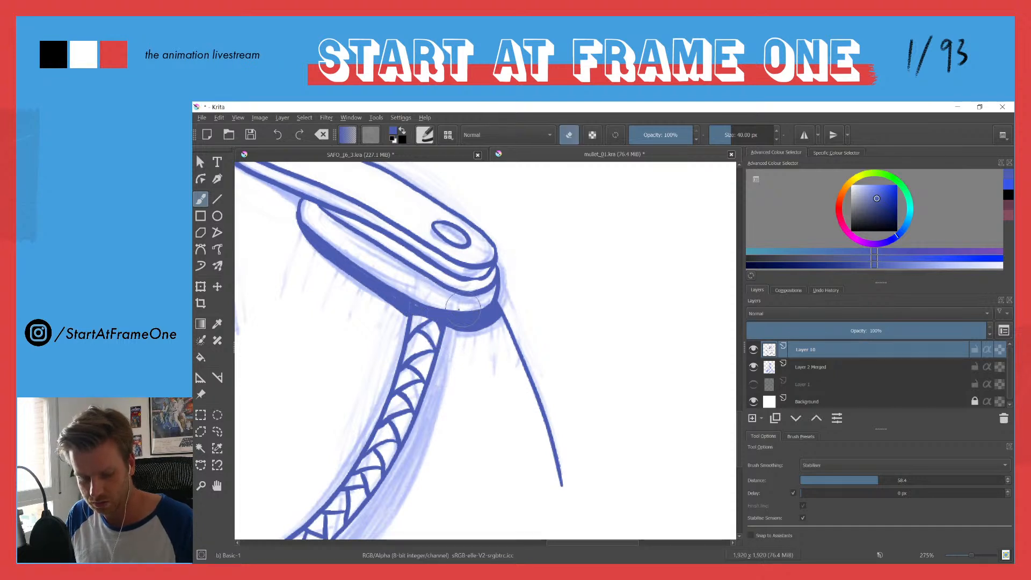
pyautogui.moveTo(446, 314)
pyautogui.mouseDown()
pyautogui.moveTo(445, 325)
pyautogui.moveTo(411, 314)
pyautogui.mouseUp()
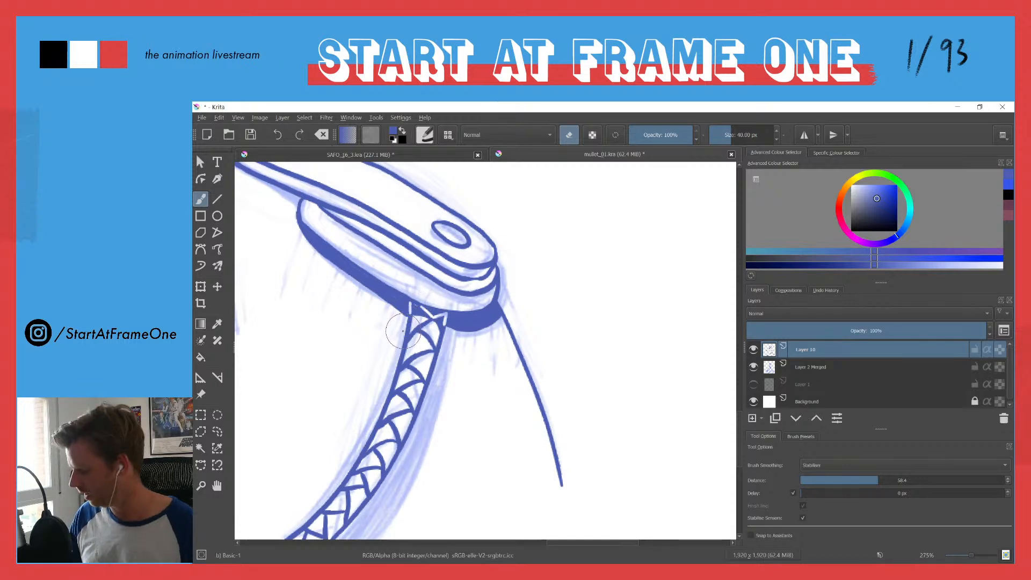
# Step: Ink the outer edge of the shadow along the braided cord and fill the enclosed strip with solid blue
pyautogui.moveTo(413, 286); pyautogui.dragTo(388, 403)
pyautogui.moveTo(329, 334); pyautogui.dragTo(493, 313)
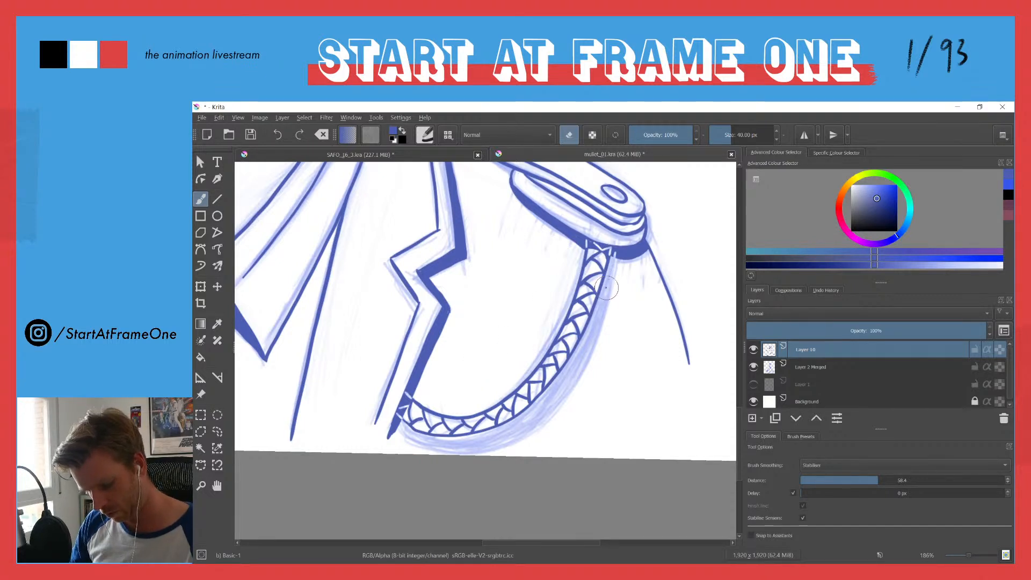
pyautogui.press('e')
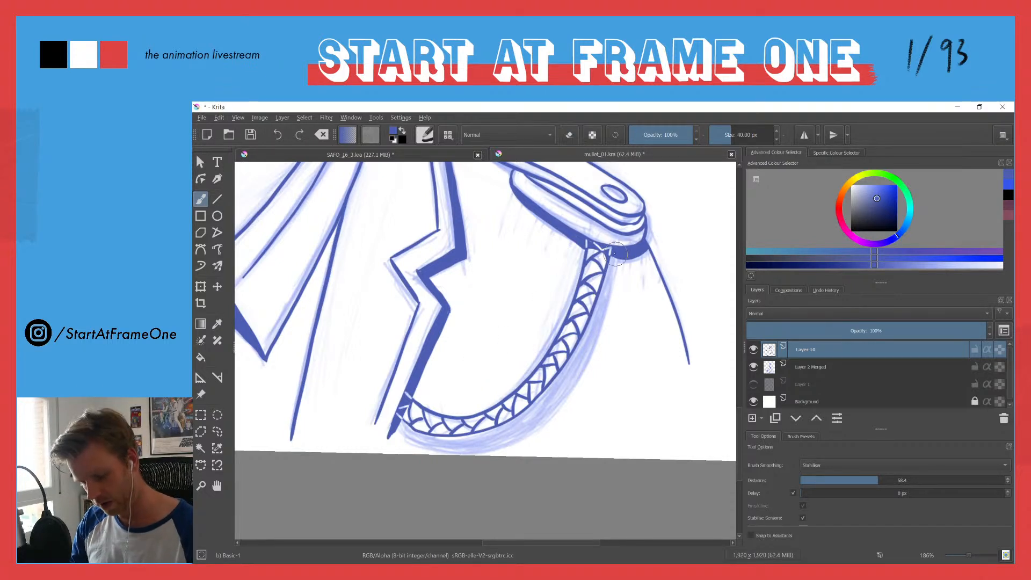
pyautogui.moveTo(611, 265)
pyautogui.mouseDown()
pyautogui.moveTo(575, 365)
pyautogui.moveTo(525, 424)
pyautogui.moveTo(456, 444)
pyautogui.moveTo(398, 431)
pyautogui.mouseUp()
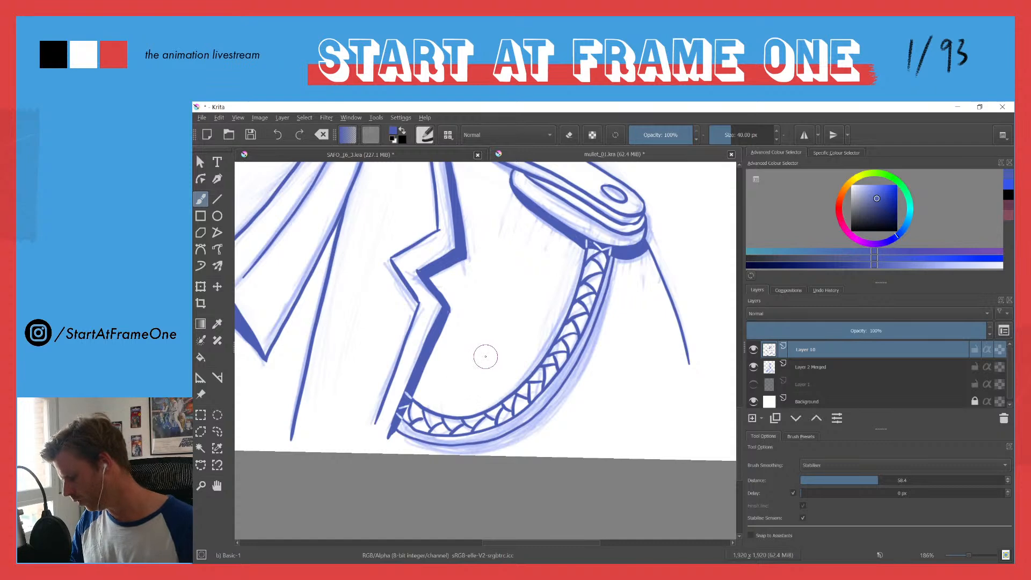
pyautogui.press('f')
pyautogui.click(487, 439)
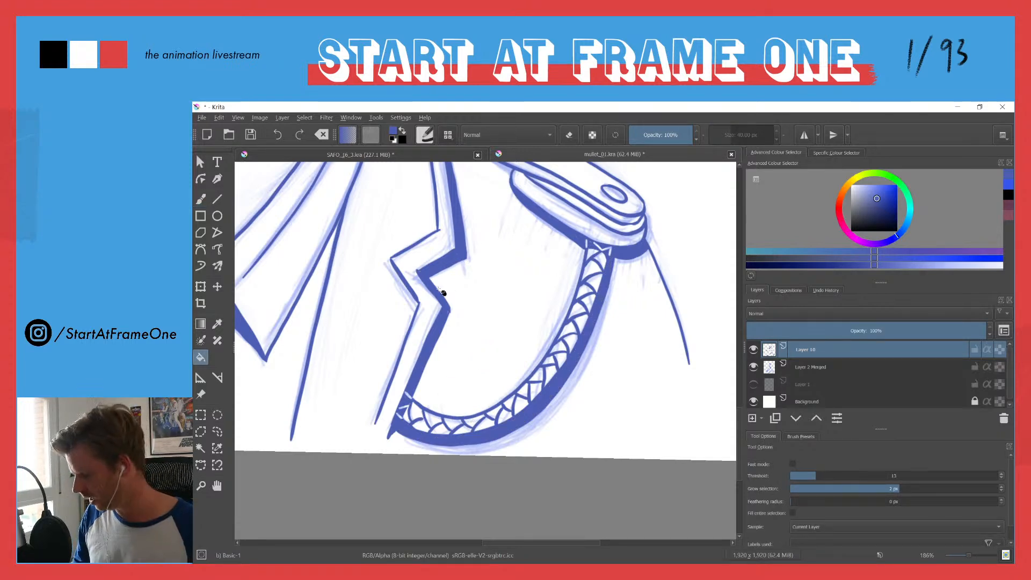
# Step: Hide the Layer 2 Merged sketch layer to check the line art of the whole character on its own
pyautogui.scroll(-5, 451, 292)
pyautogui.moveTo(343, 297); pyautogui.dragTo(466, 349)
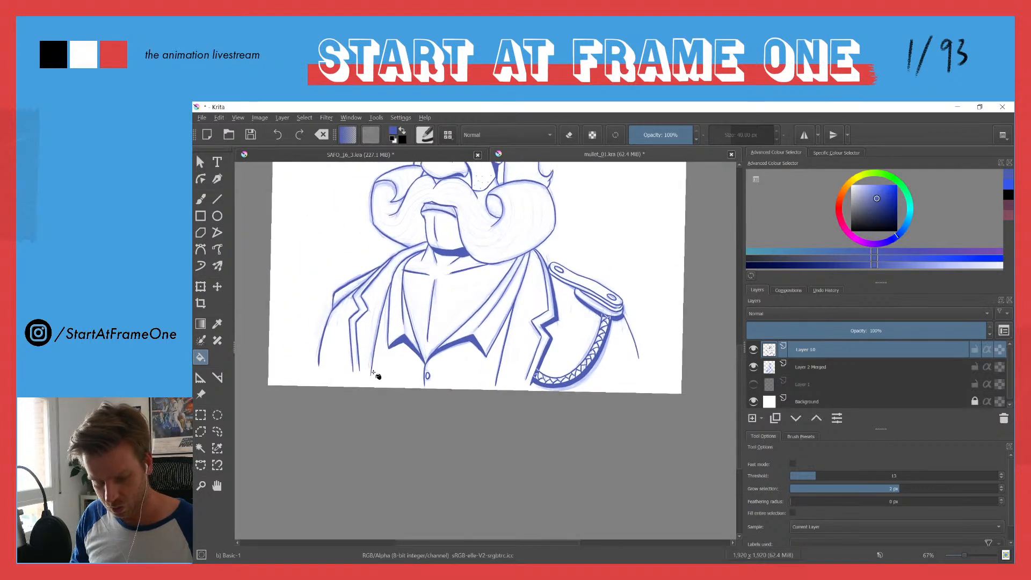
pyautogui.moveTo(332, 350); pyautogui.dragTo(354, 311)
pyautogui.moveTo(355, 237); pyautogui.dragTo(350, 337)
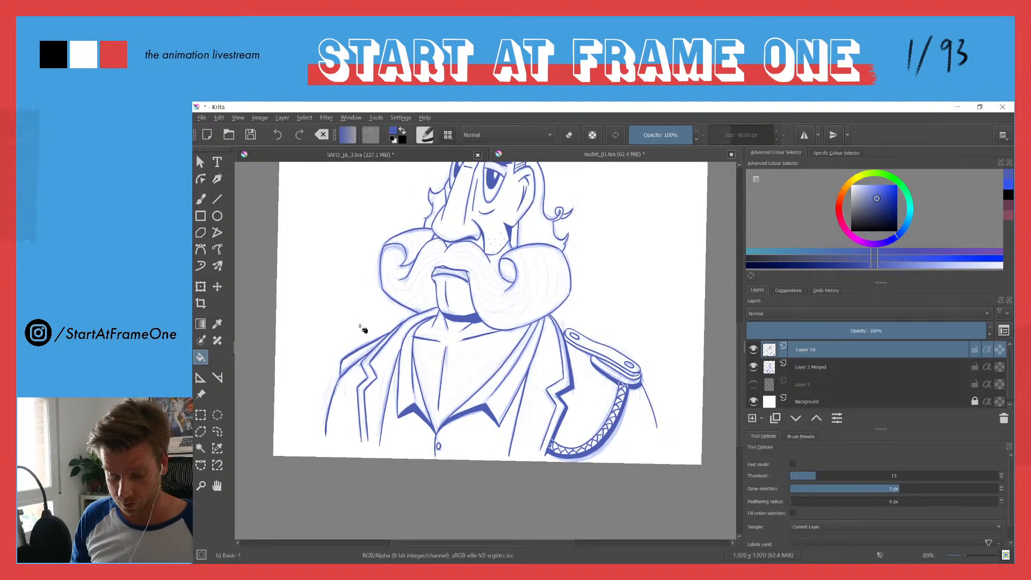
pyautogui.moveTo(393, 219); pyautogui.dragTo(399, 304)
pyautogui.click(753, 368)
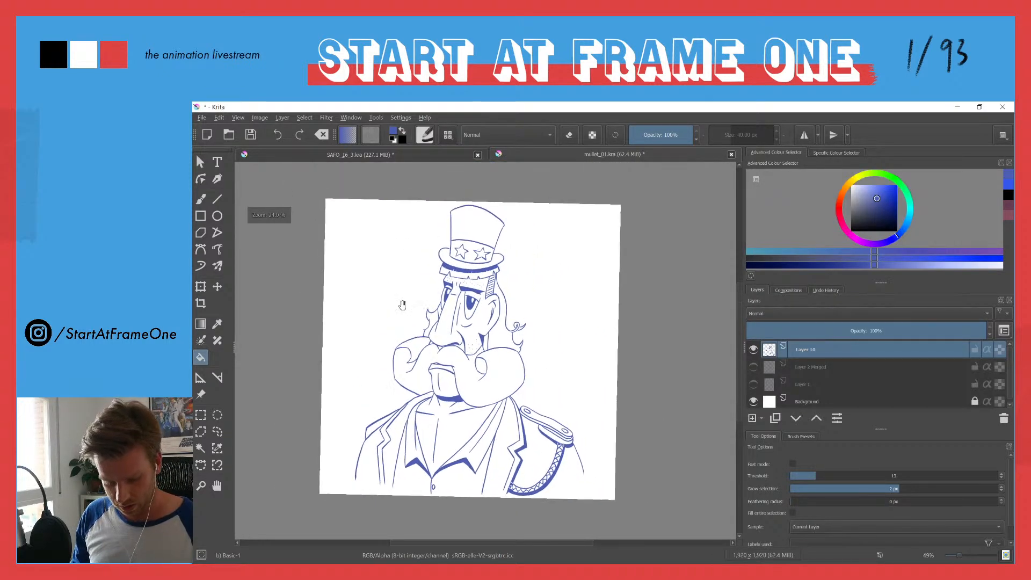
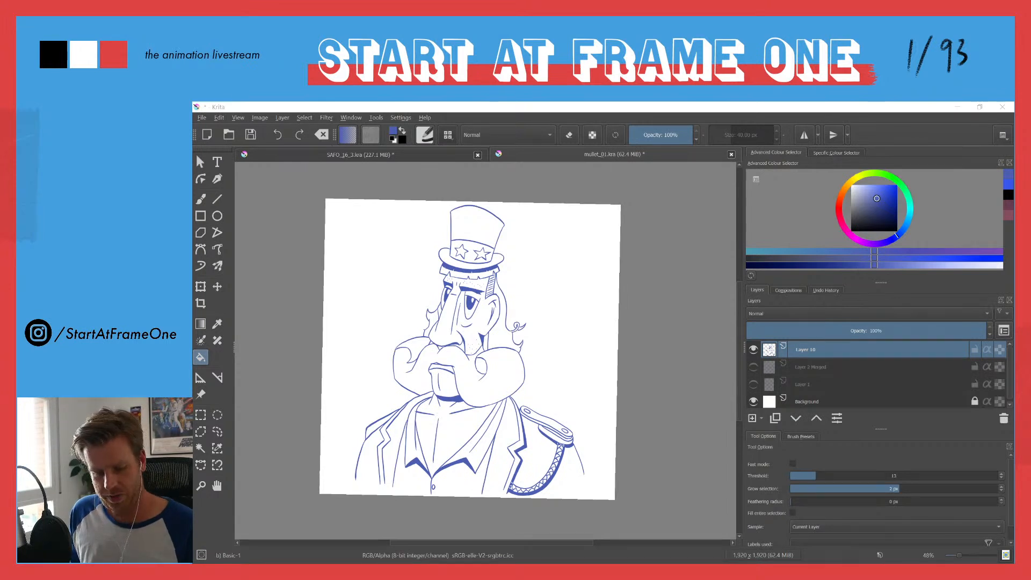
# Step: Add a new layer beneath the line art and brush muted orange across the open lower end of the lapel trim beside the braided cord
pyautogui.moveTo(503, 410); pyautogui.dragTo(498, 324)
pyautogui.moveTo(512, 390); pyautogui.dragTo(486, 291)
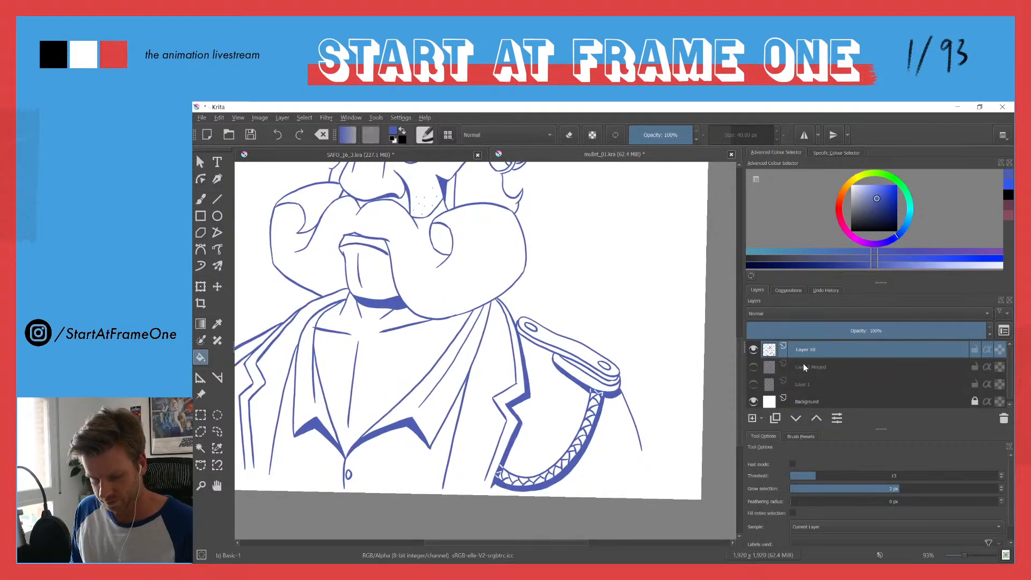
pyautogui.press('Insert')
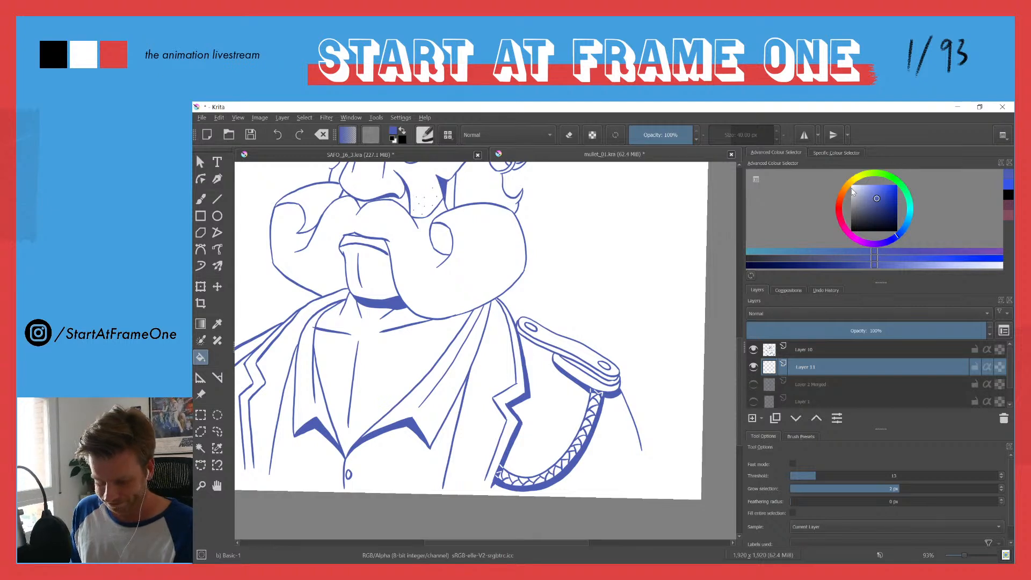
pyautogui.moveTo(842, 195); pyautogui.dragTo(839, 198)
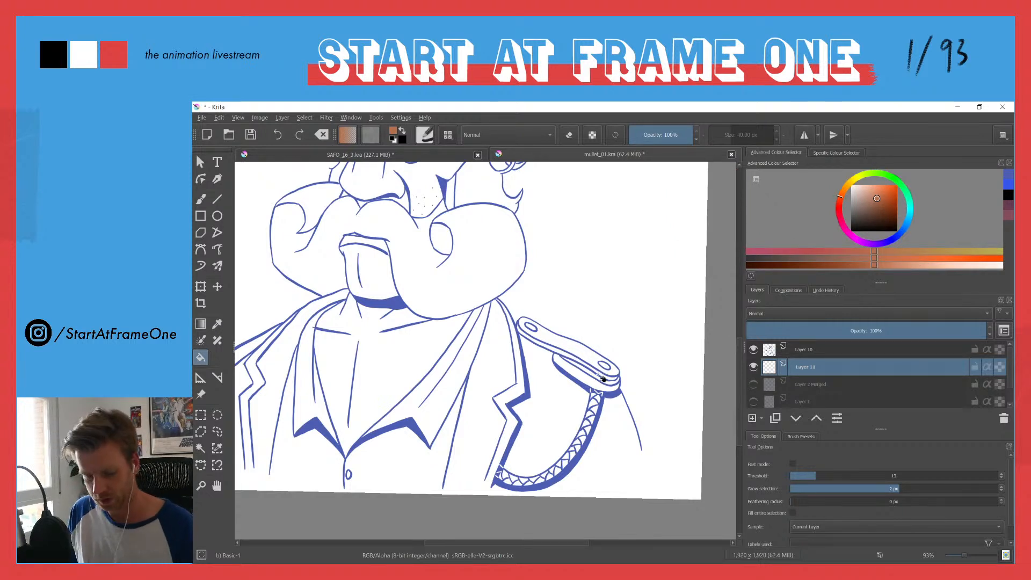
pyautogui.press('b')
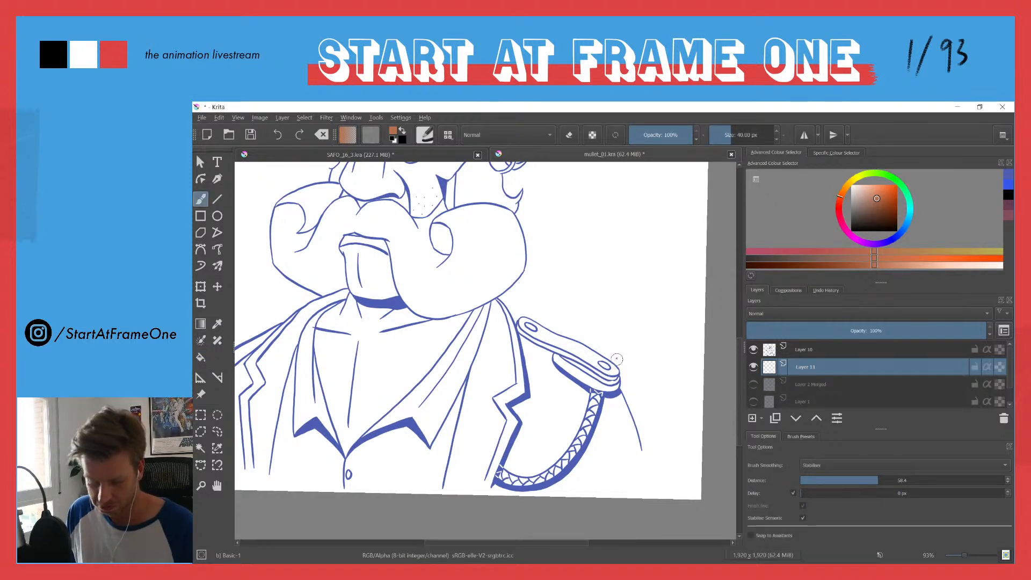
pyautogui.moveTo(638, 444); pyautogui.dragTo(640, 450)
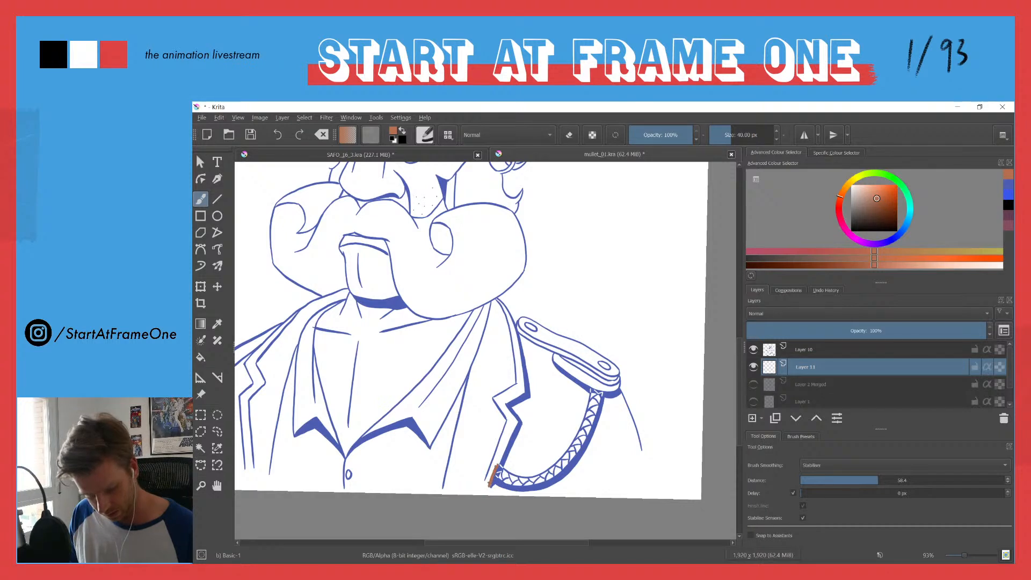
pyautogui.moveTo(494, 461); pyautogui.dragTo(505, 430)
# Step: Set the fill sampling to All Layers and fill the lapel trim beside the braided cord with the muted orange
pyautogui.press('f')
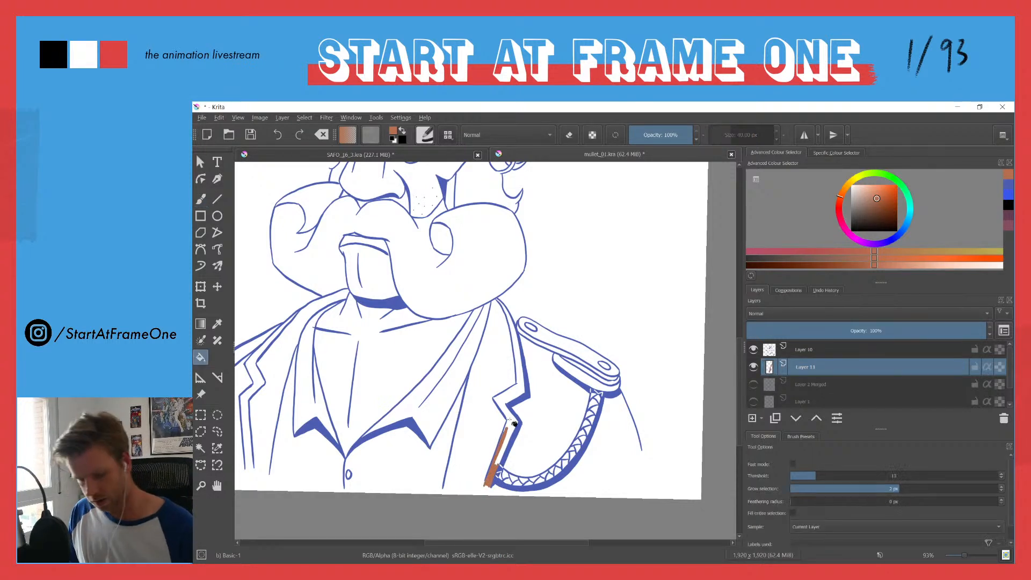
pyautogui.click(802, 527)
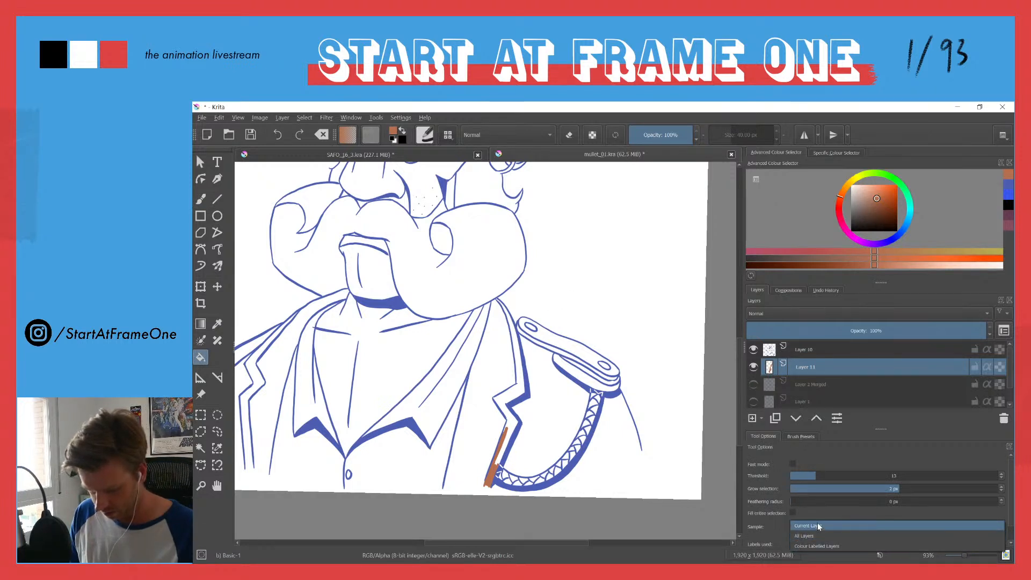
pyautogui.click(803, 535)
pyautogui.click(505, 400)
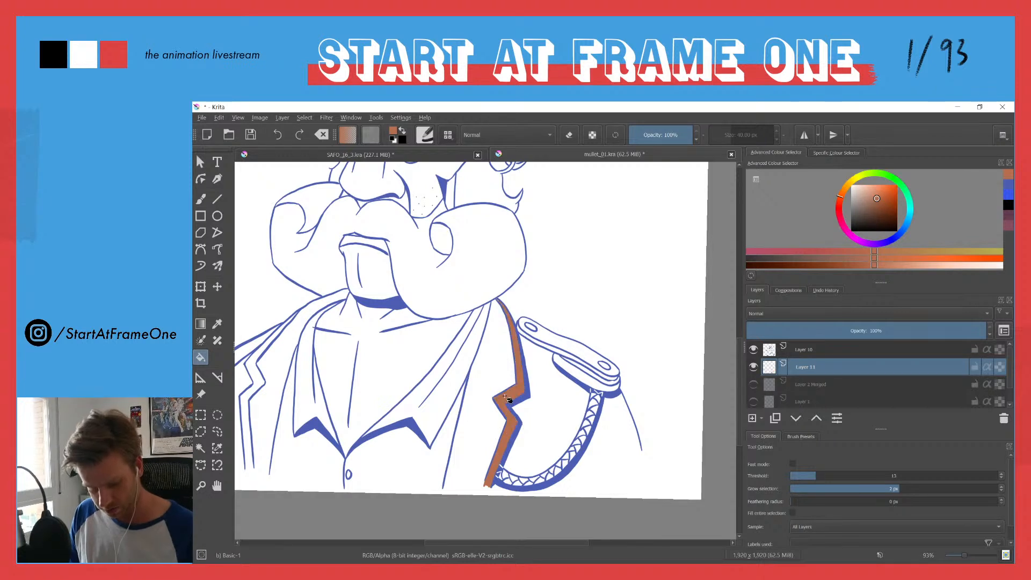
# Step: Brush the open lower end of the opposite lapel trim closed and fill that trim with the same muted orange
pyautogui.moveTo(376, 361); pyautogui.dragTo(517, 295)
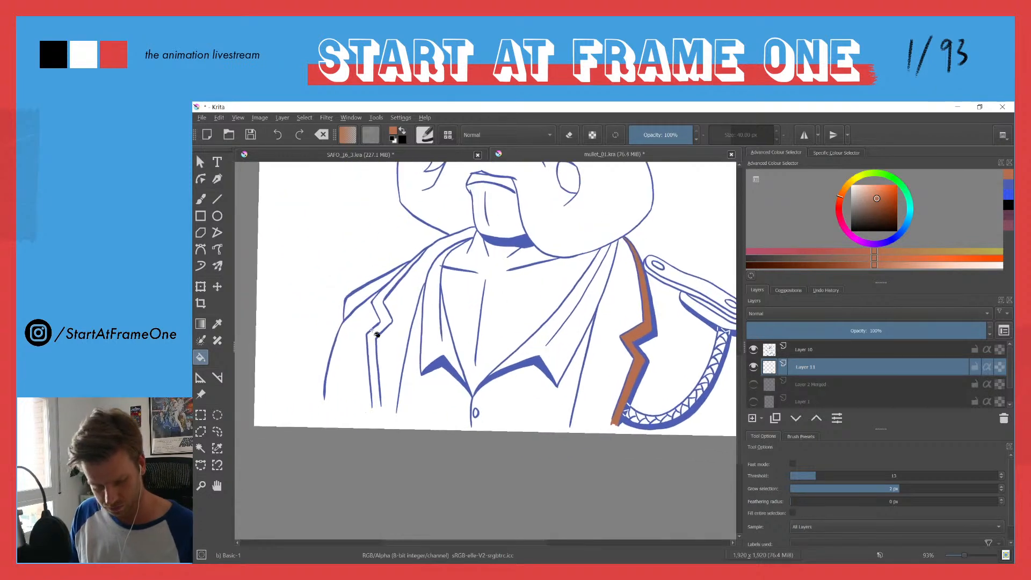
pyautogui.press('b')
pyautogui.moveTo(376, 387); pyautogui.dragTo(378, 404)
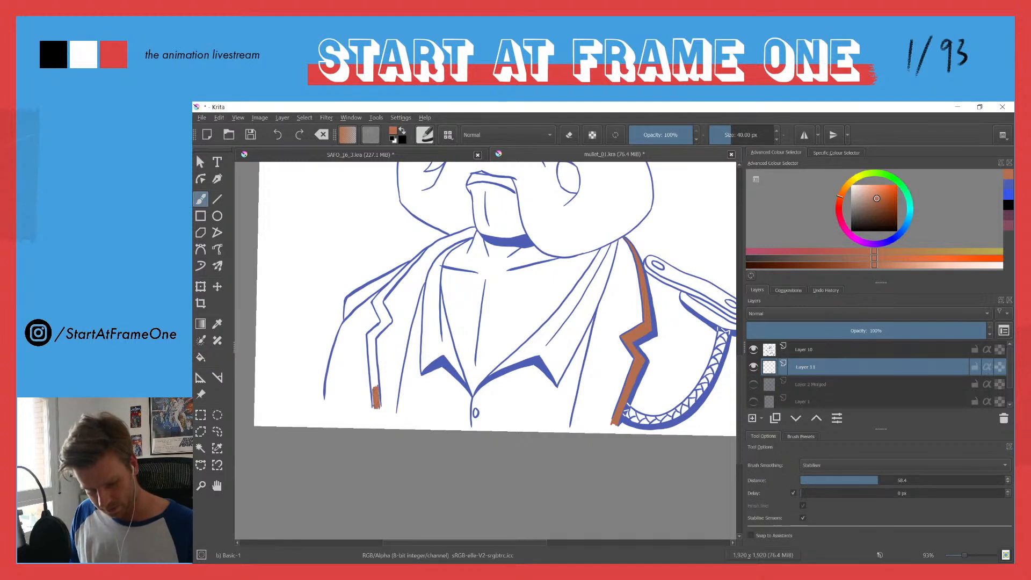
pyautogui.press('f')
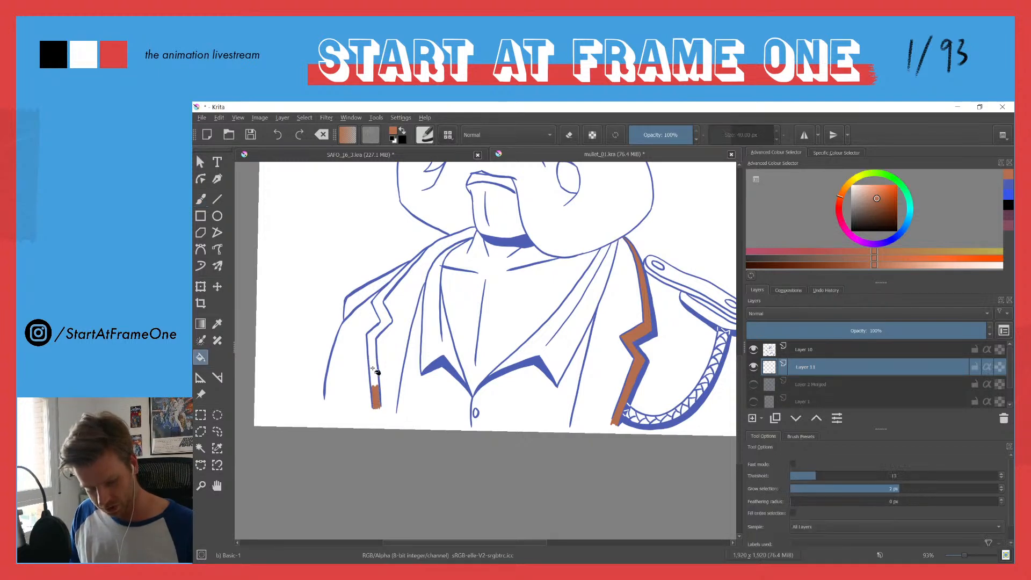
pyautogui.click(375, 373)
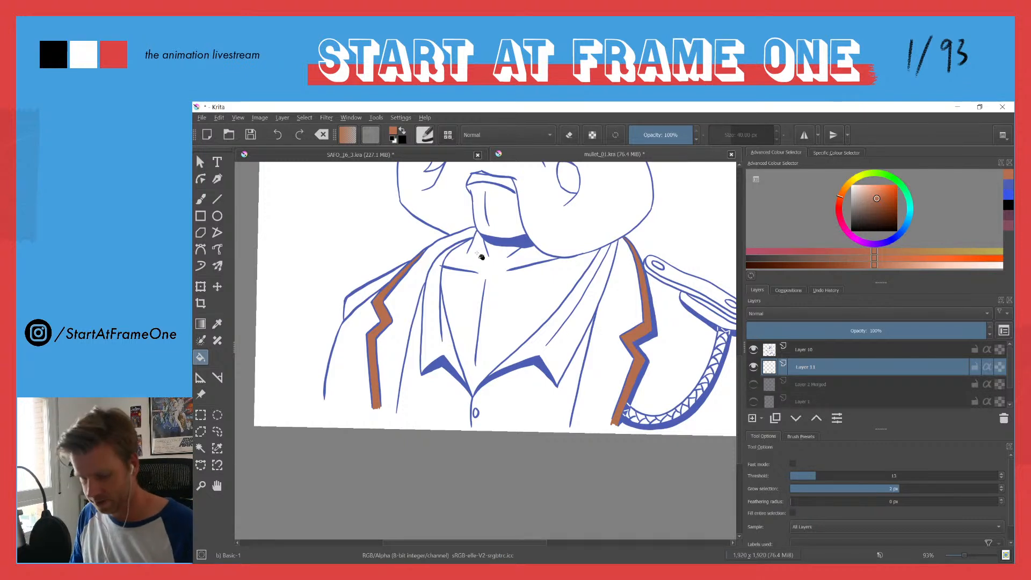
# Step: Sample the line art's blue from the shadow under the chin and paint a swatch of it on the blank canvas beside the moustache
pyautogui.moveTo(480, 262); pyautogui.dragTo(406, 383)
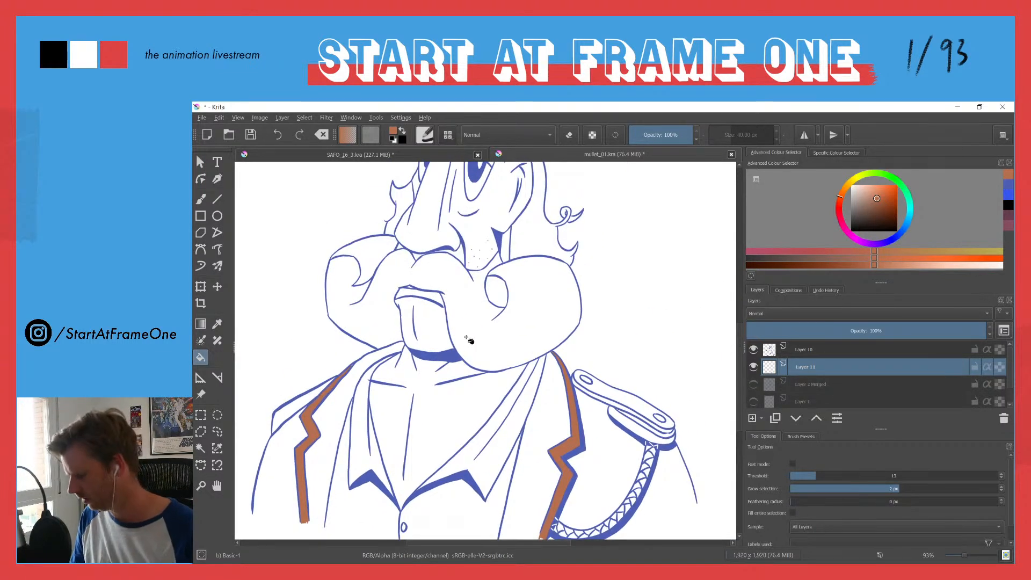
pyautogui.keyDown('ctrl'); pyautogui.click(443, 354); pyautogui.keyUp('ctrl')
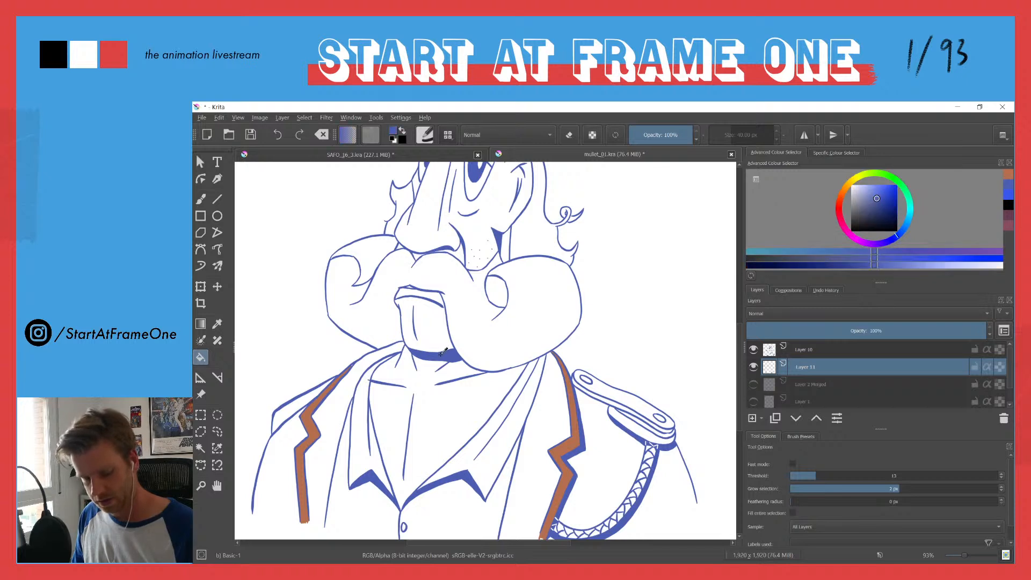
pyautogui.press('b')
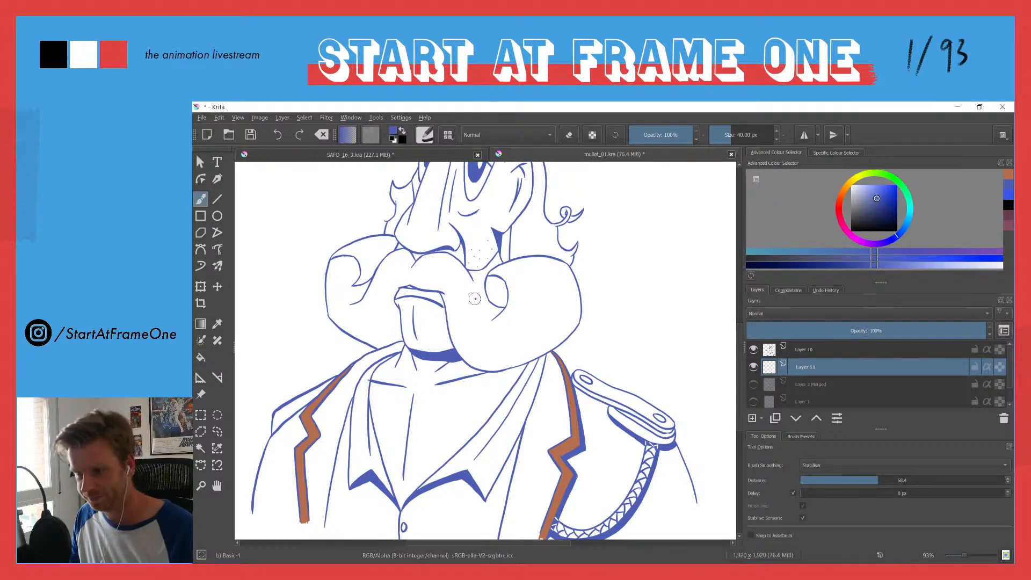
pyautogui.moveTo(651, 288)
pyautogui.mouseDown()
pyautogui.moveTo(645, 260)
pyautogui.moveTo(647, 269)
pyautogui.moveTo(653, 258)
pyautogui.moveTo(653, 291)
pyautogui.mouseUp()
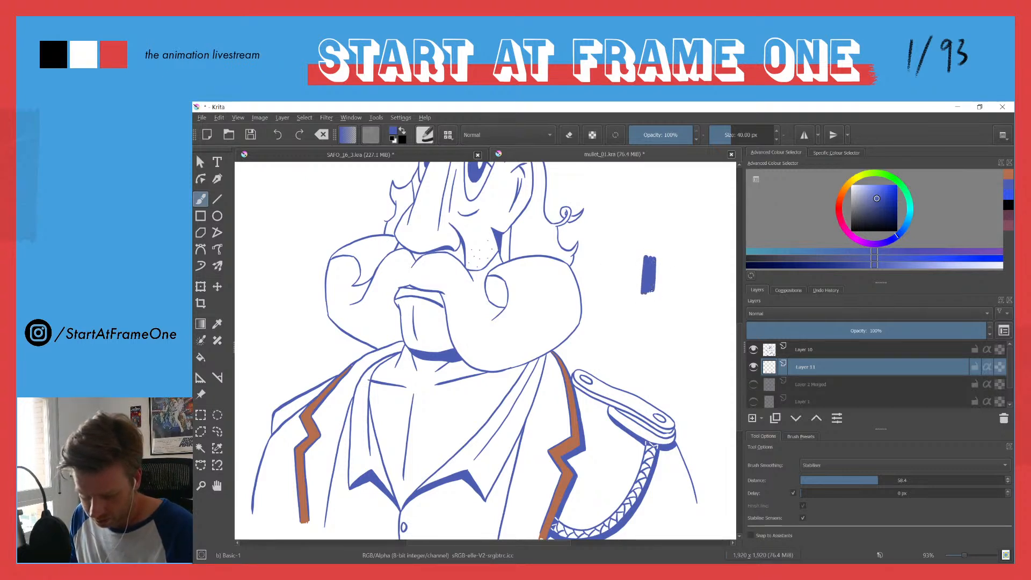
pyautogui.keyDown('ctrl'); pyautogui.click(651, 271); pyautogui.keyUp('ctrl')
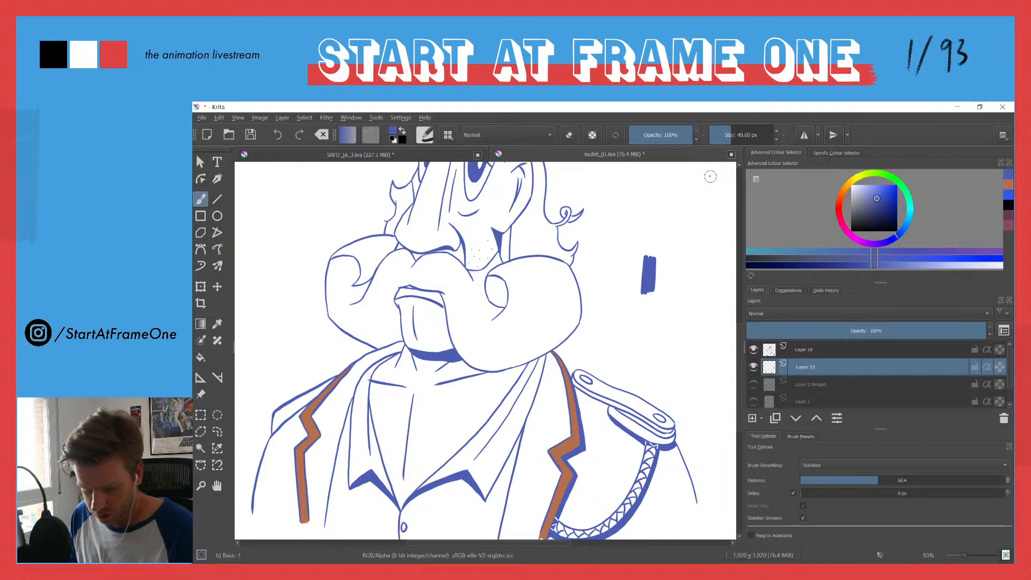
# Step: Choose a bright red-orange and paint a swatch of it directly beside the blue swatch
pyautogui.click(846, 193)
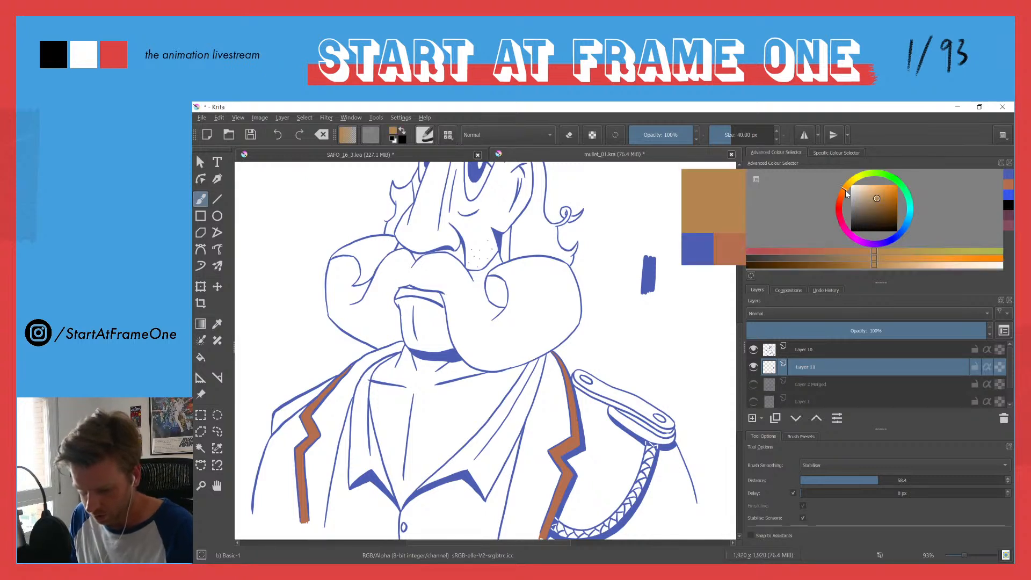
pyautogui.moveTo(847, 193); pyautogui.dragTo(839, 200)
pyautogui.click(887, 189)
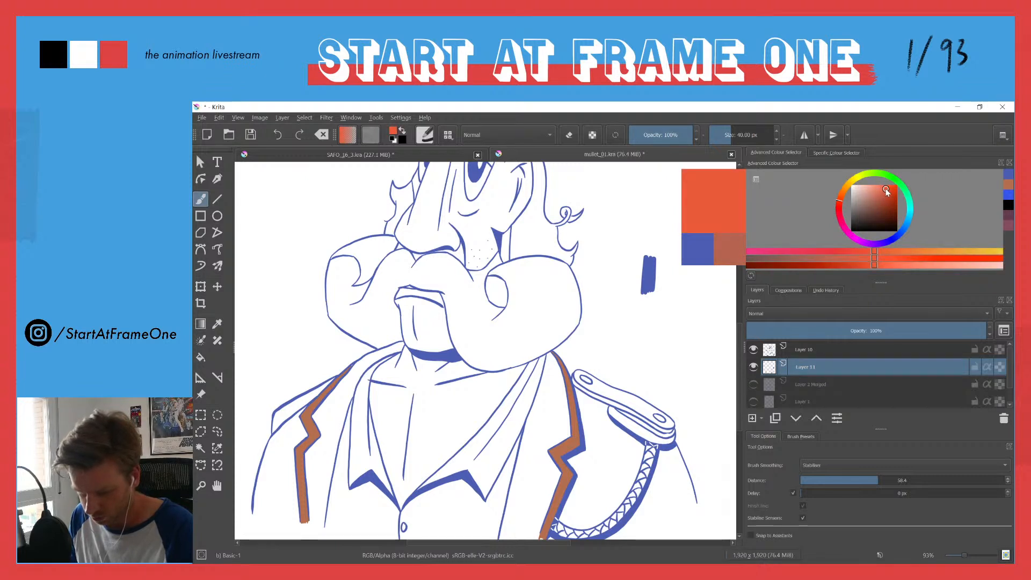
pyautogui.moveTo(660, 257)
pyautogui.mouseDown()
pyautogui.moveTo(658, 287)
pyautogui.moveTo(665, 259)
pyautogui.mouseUp()
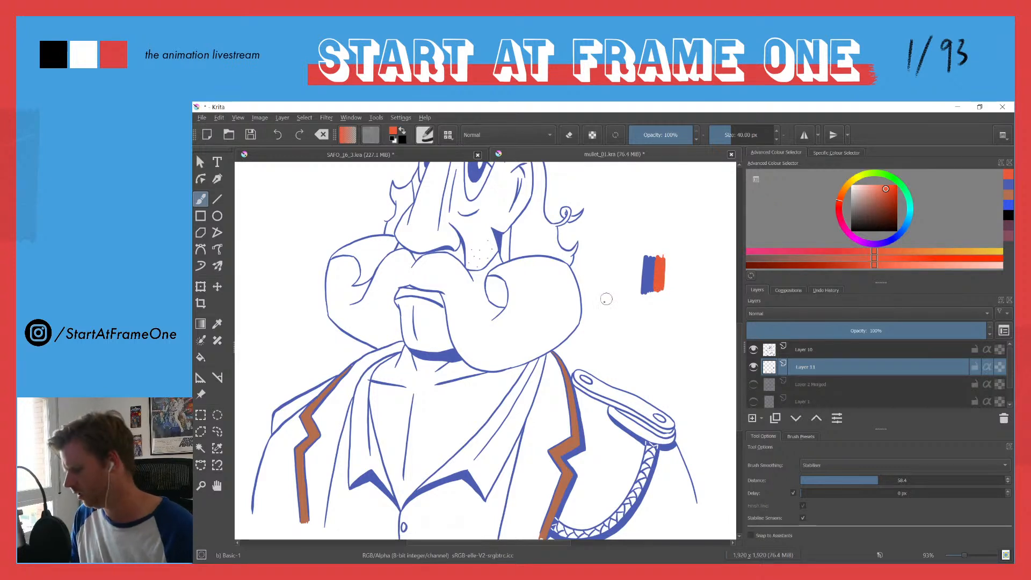
# Step: Fill both lapel trims with the bright red-orange
pyautogui.press('f')
pyautogui.click(572, 407)
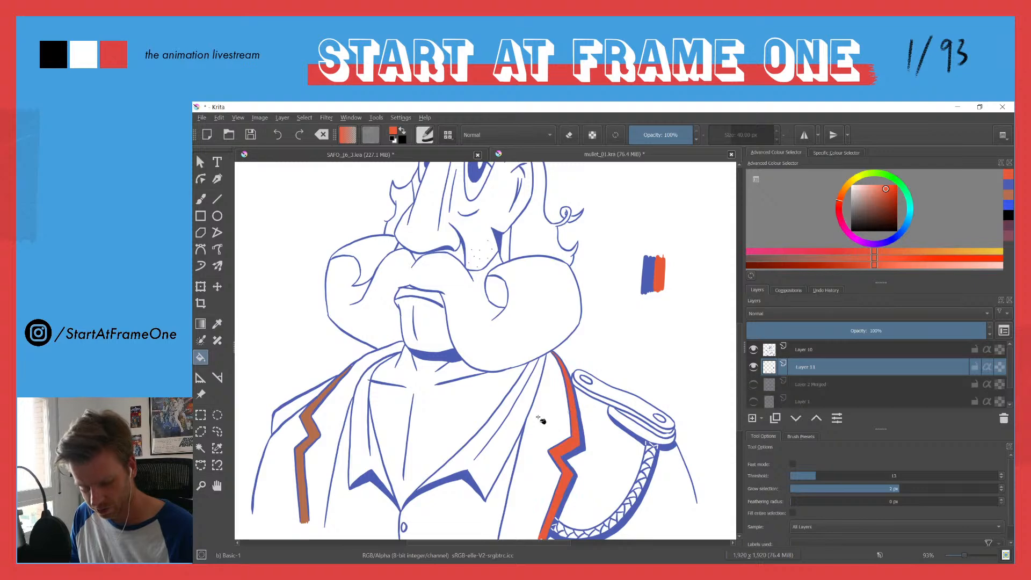
pyautogui.moveTo(474, 402); pyautogui.dragTo(553, 306)
pyautogui.click(398, 329)
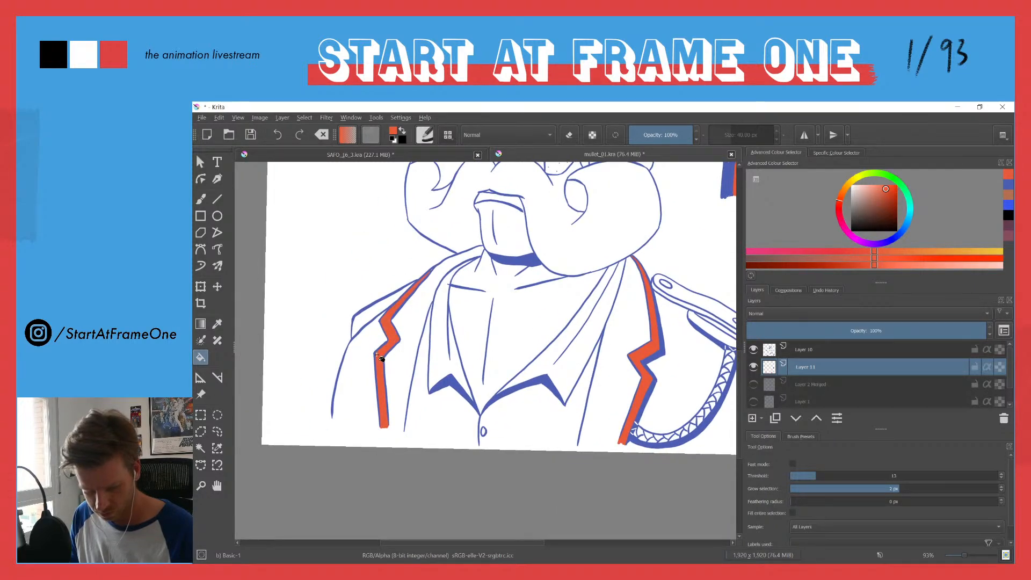
# Step: Try a duller, less saturated red-orange as the fill on both lapel trims
pyautogui.click(885, 191)
pyautogui.moveTo(884, 194); pyautogui.dragTo(878, 195)
pyautogui.click(653, 358)
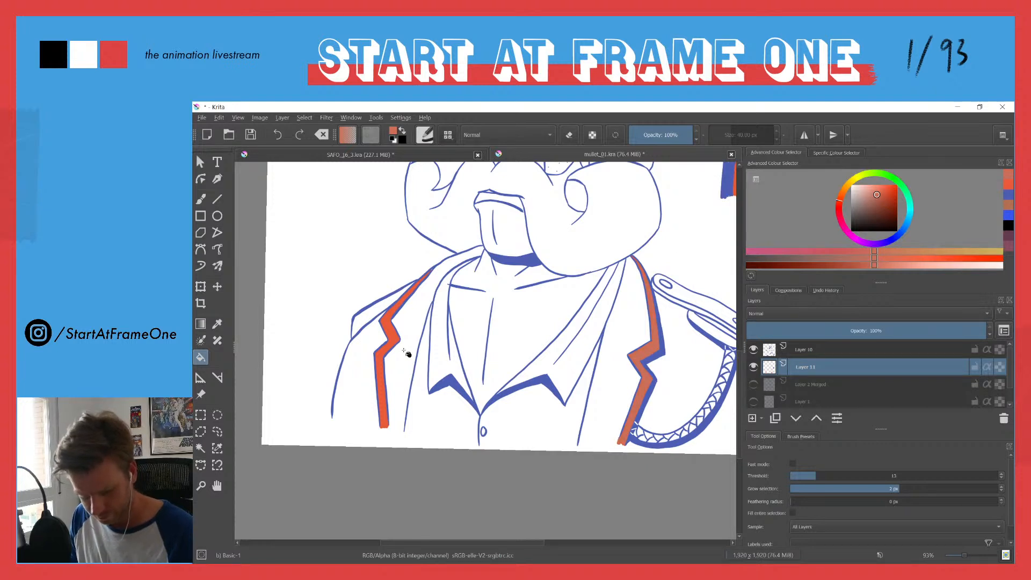
pyautogui.click(395, 342)
# Step: Brighten the red-orange again and refill both lapel trims with it
pyautogui.moveTo(882, 188); pyautogui.dragTo(883, 188)
pyautogui.click(662, 315)
pyautogui.click(396, 335)
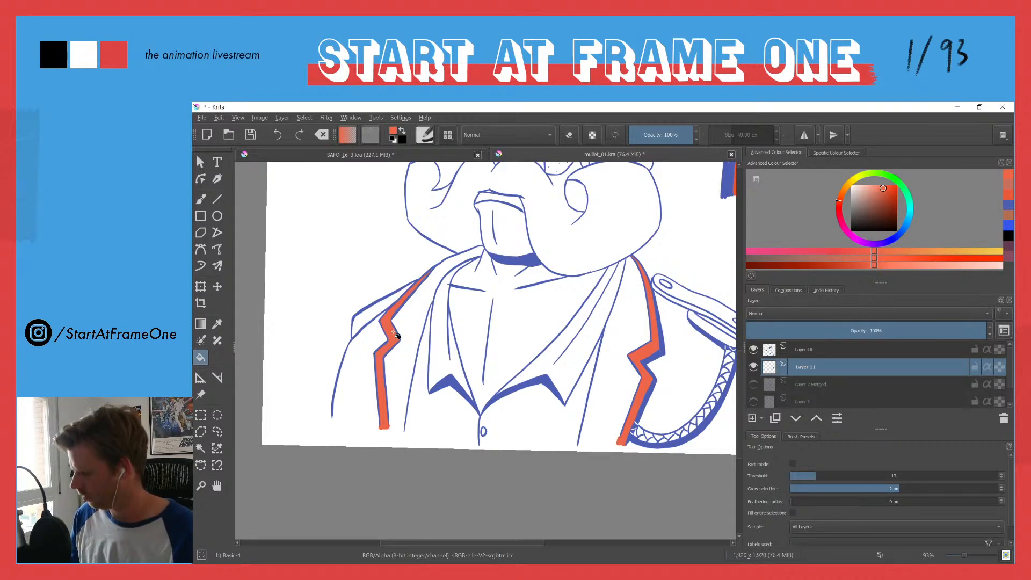
# Step: Mix a lighter blue from the dark blue swatch and paint a swatch of it on the dark blue's free side
pyautogui.scroll(-2, 503, 221)
pyautogui.moveTo(529, 193); pyautogui.dragTo(464, 267)
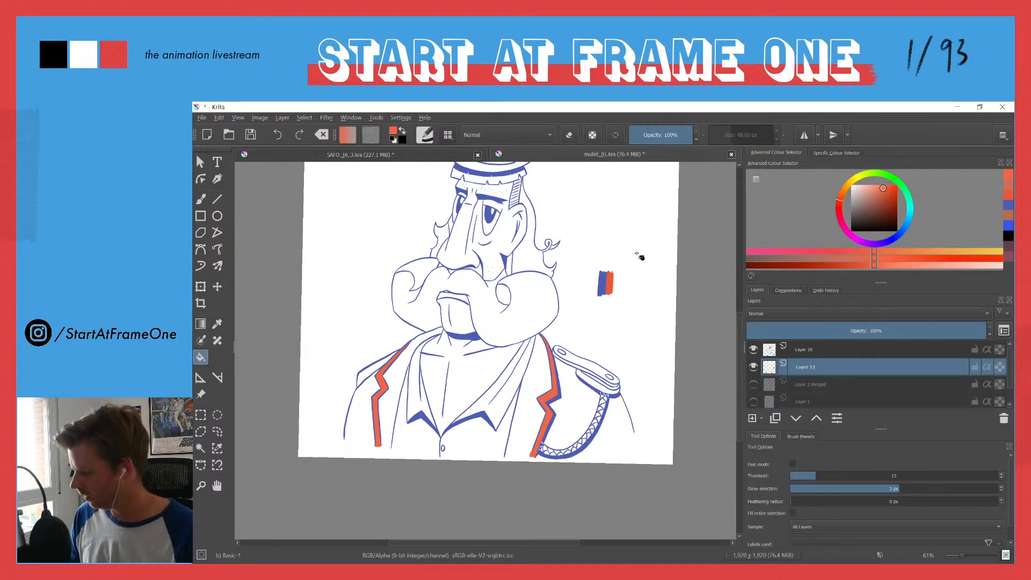
pyautogui.keyDown('ctrl'); pyautogui.click(601, 286); pyautogui.keyUp('ctrl')
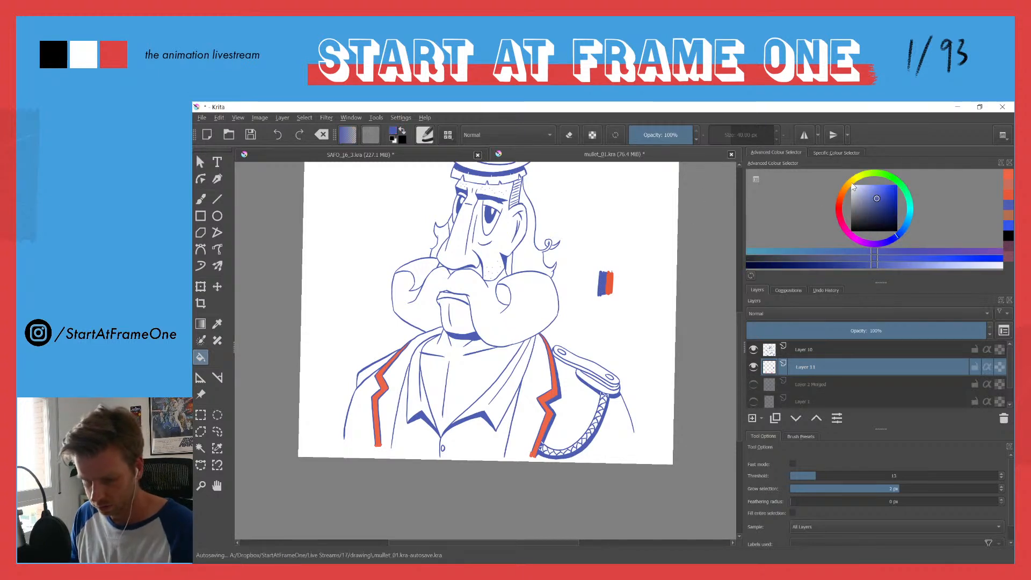
pyautogui.moveTo(876, 198); pyautogui.dragTo(871, 188)
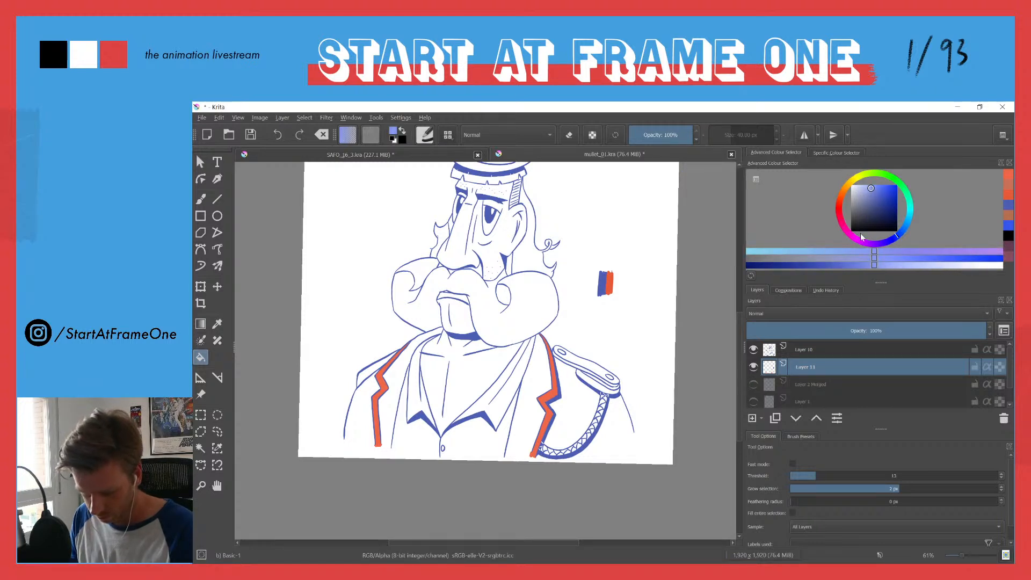
pyautogui.click(896, 238)
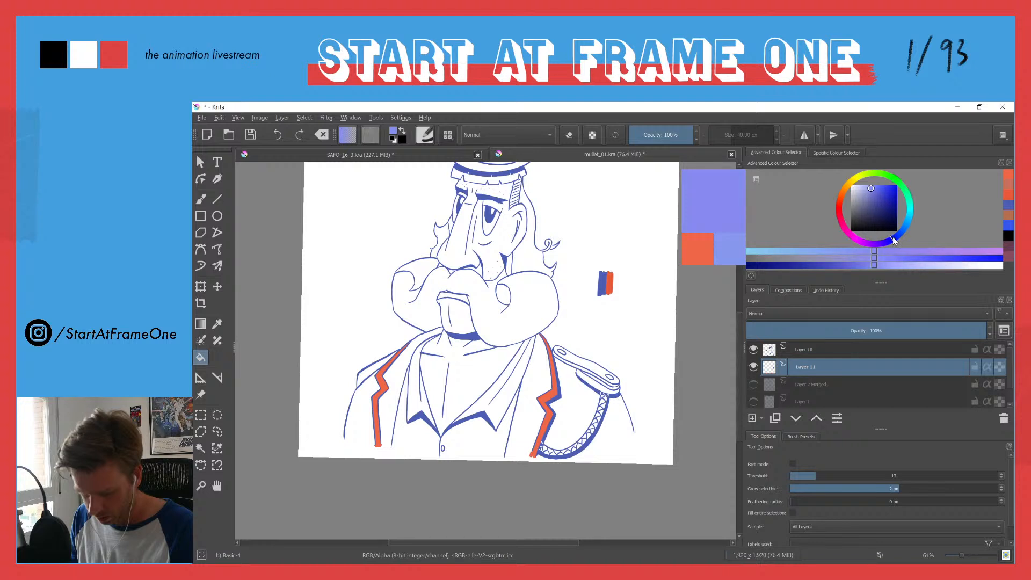
pyautogui.moveTo(877, 192); pyautogui.dragTo(875, 186)
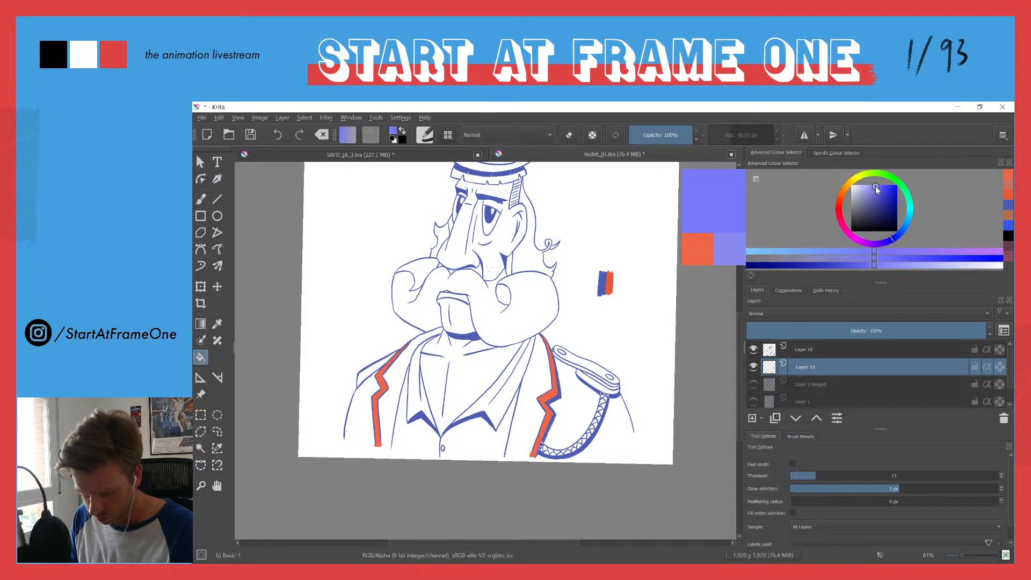
pyautogui.moveTo(892, 240); pyautogui.dragTo(899, 237)
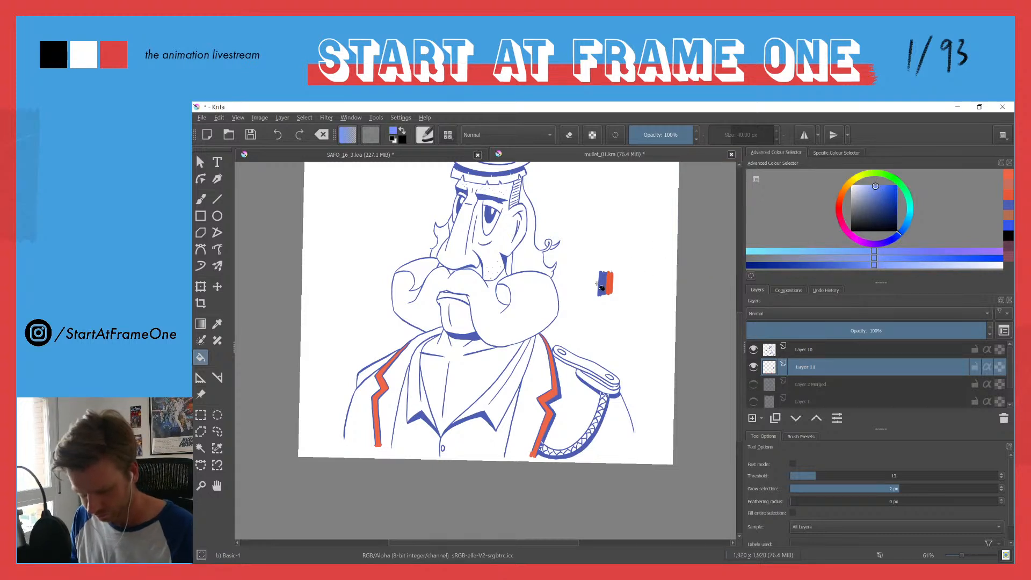
pyautogui.press('b')
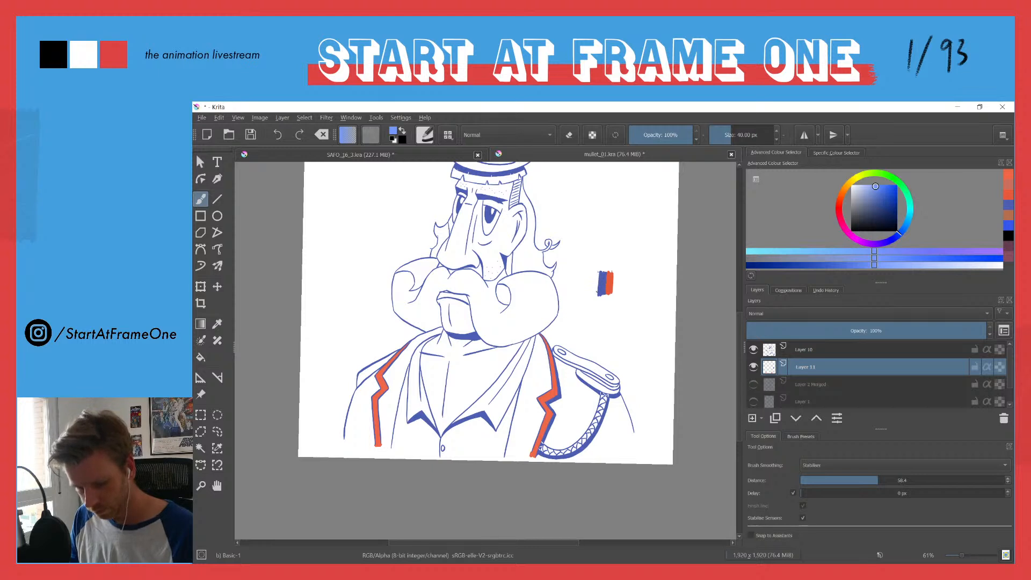
pyautogui.moveTo(595, 273); pyautogui.dragTo(597, 290)
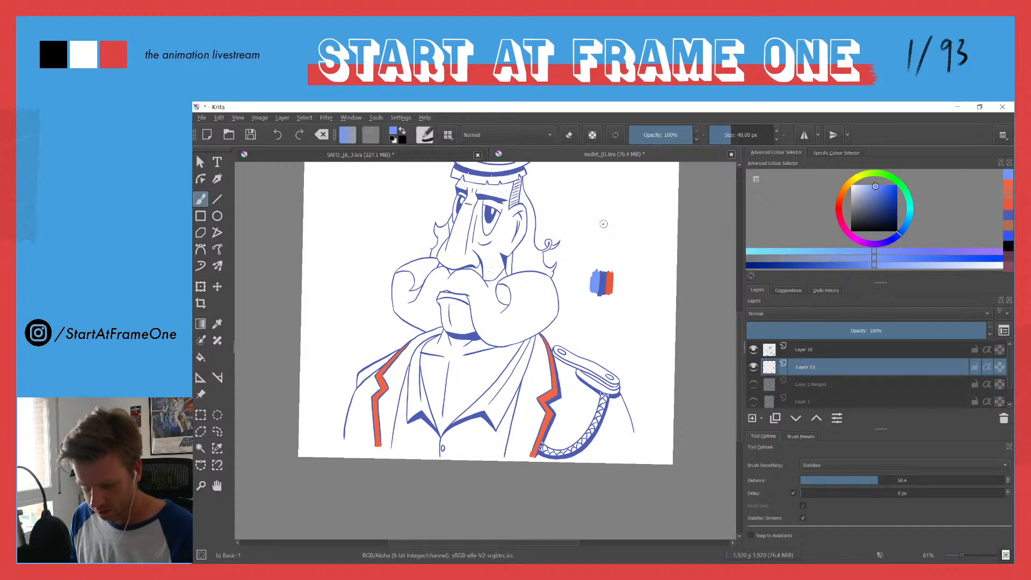
# Step: Sample the lighter blue from the swatches and fill the jacket area between the lapel trim and the shoulder cord
pyautogui.keyDown('ctrl'); pyautogui.click(610, 280); pyautogui.keyUp('ctrl')
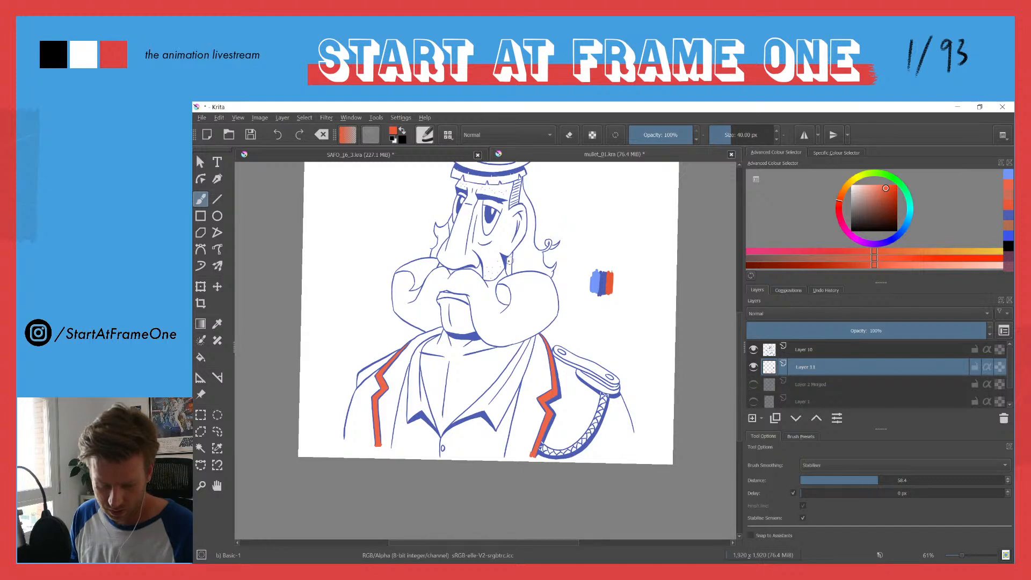
pyautogui.press('o')
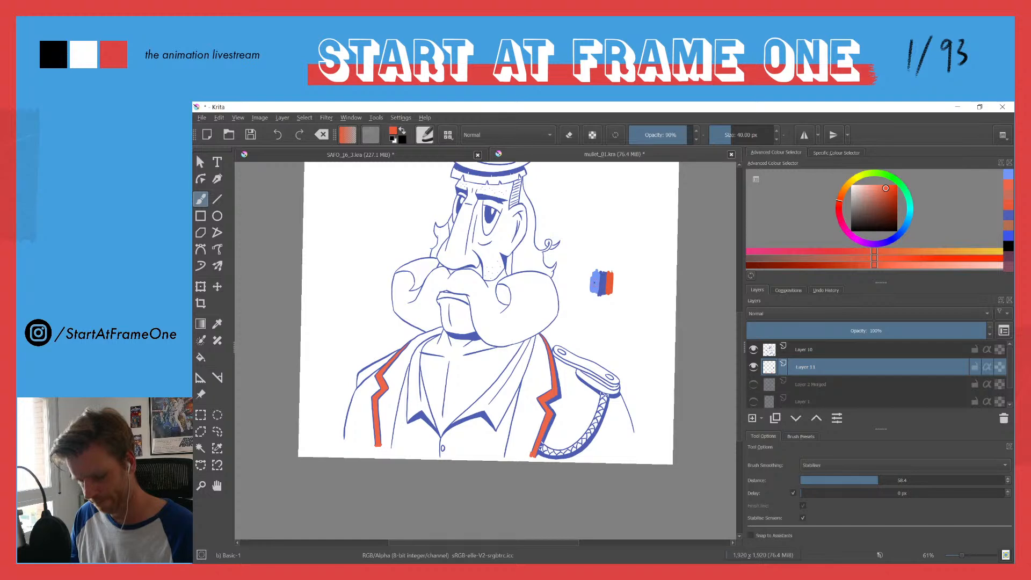
pyautogui.keyDown('ctrl'); pyautogui.click(596, 279); pyautogui.keyUp('ctrl')
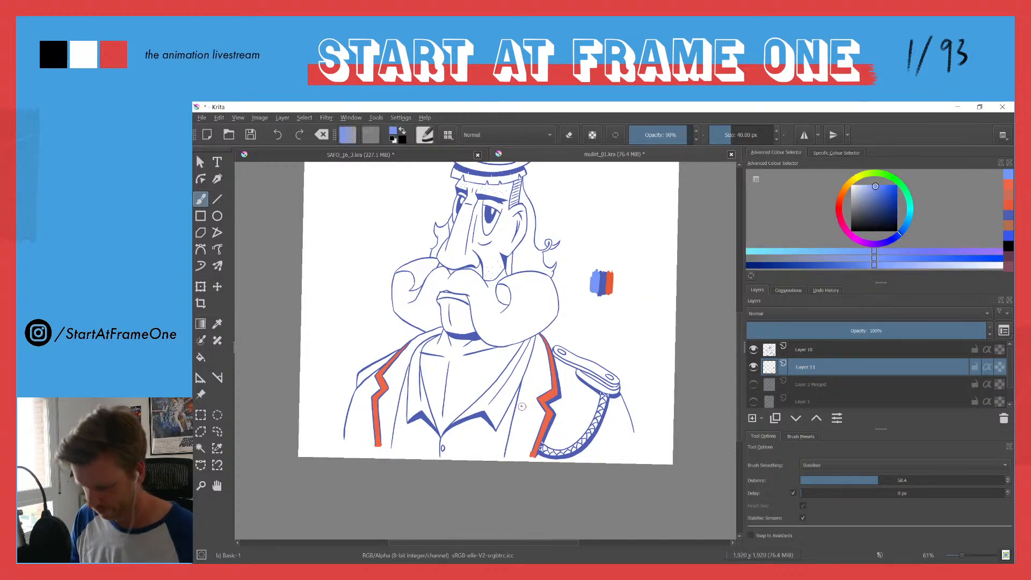
pyautogui.moveTo(529, 407); pyautogui.dragTo(451, 299)
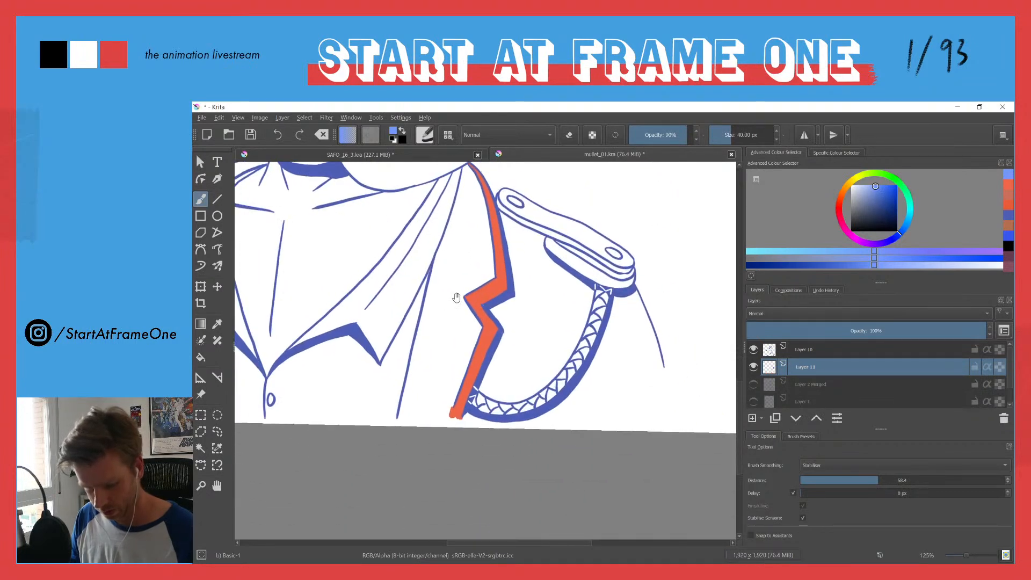
pyautogui.press('f')
pyautogui.click(538, 348)
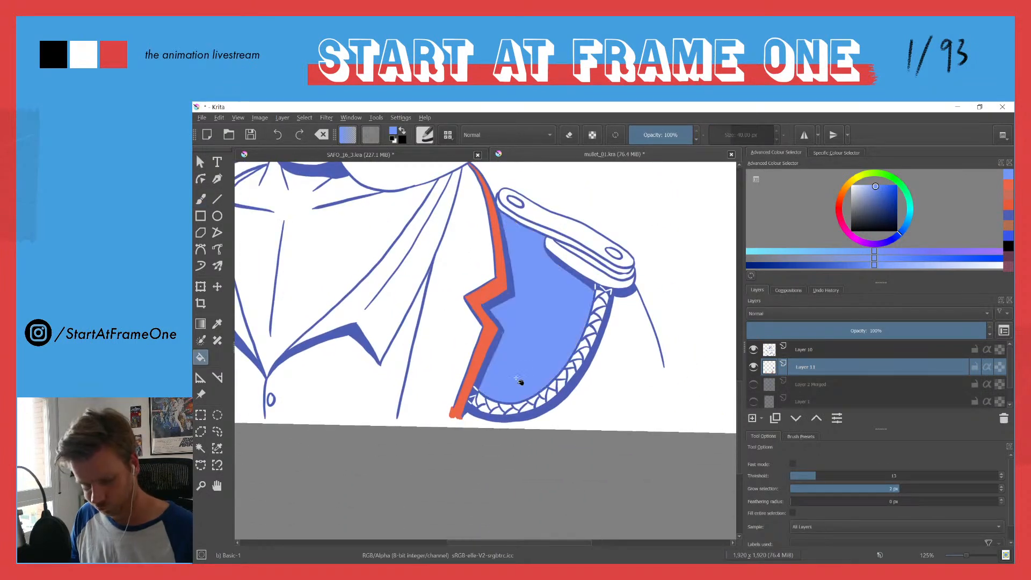
# Step: Close off the lower edge of the jacket front inside that lapel trim and fill the panel with the lighter blue
pyautogui.press('b')
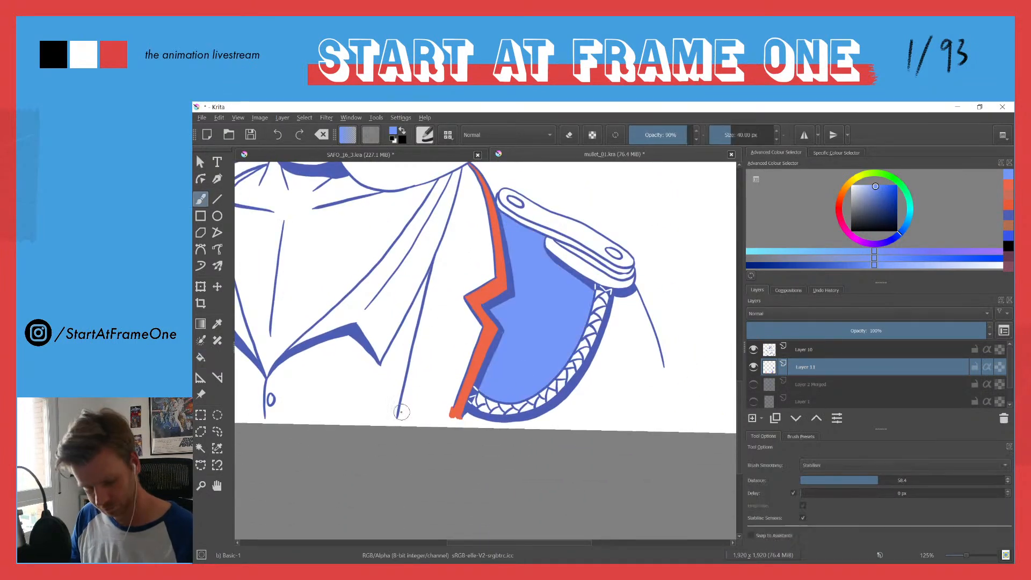
pyautogui.moveTo(399, 417); pyautogui.dragTo(442, 409)
pyautogui.press('f')
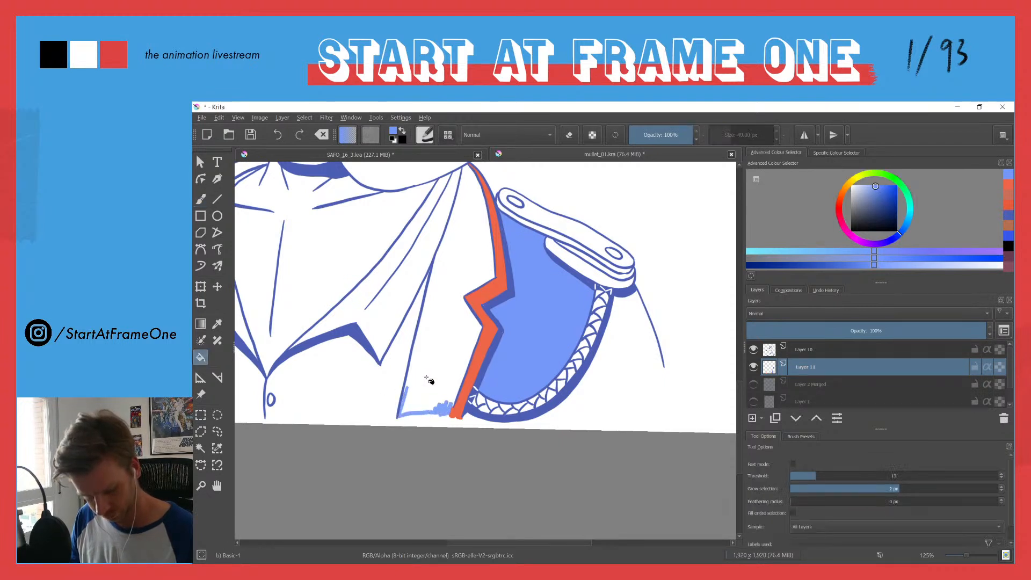
pyautogui.click(427, 384)
# Step: Draw a lower edge across the sleeve outside the shoulder cord and fill the sleeve with the lighter blue
pyautogui.press('b')
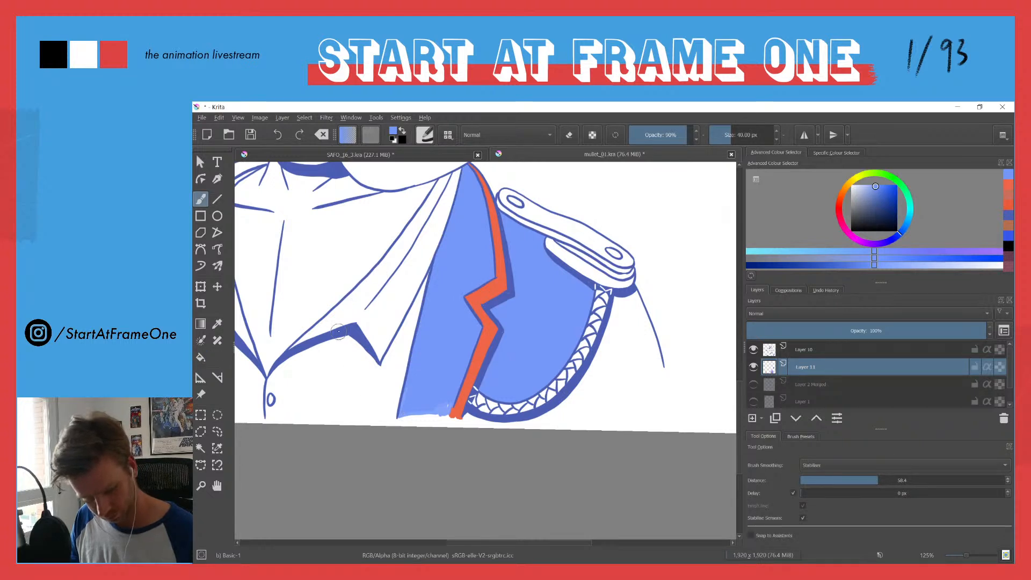
pyautogui.moveTo(639, 302)
pyautogui.mouseDown()
pyautogui.moveTo(666, 384)
pyautogui.moveTo(656, 343)
pyautogui.moveTo(633, 398)
pyautogui.mouseUp()
pyautogui.moveTo(558, 405)
pyautogui.mouseDown()
pyautogui.moveTo(666, 384)
pyautogui.moveTo(549, 411)
pyautogui.mouseUp()
pyautogui.press('f')
pyautogui.click(601, 378)
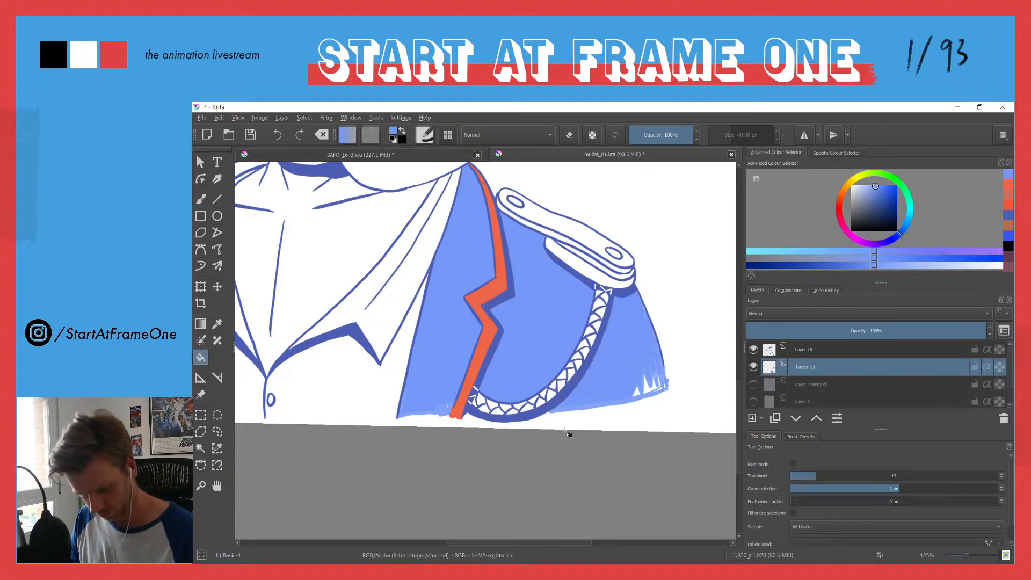
# Step: Paint over the gaps along the sleeve's lower edge and even out the lower edges of the sleeve and jacket front with fills
pyautogui.press('b')
pyautogui.moveTo(649, 390); pyautogui.dragTo(634, 394)
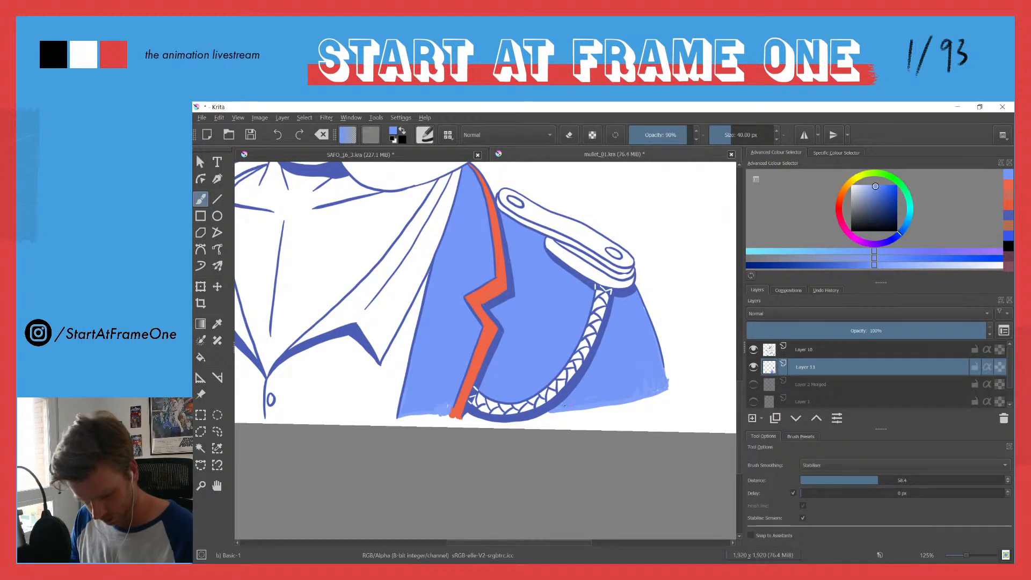
pyautogui.press('f')
pyautogui.click(614, 381)
pyautogui.click(643, 392)
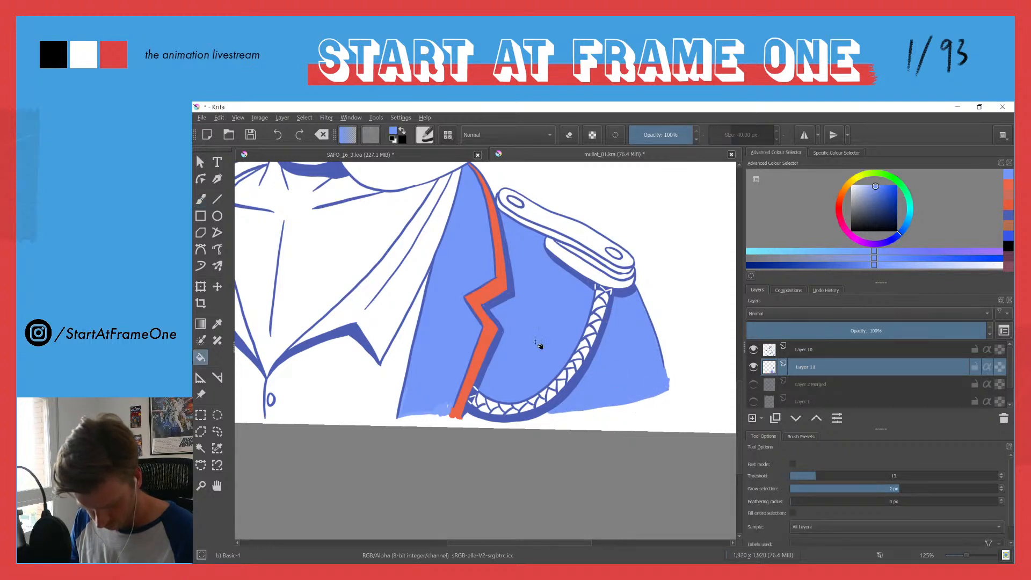
pyautogui.click(430, 415)
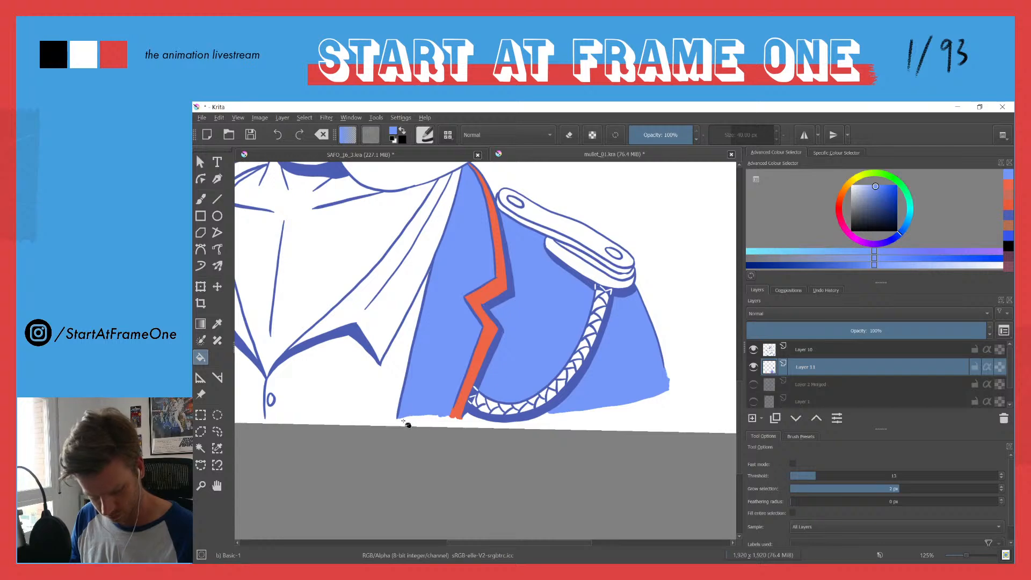
# Step: Close off the opposite jacket front at its lower edge and fill it up to the collar with the lighter blue
pyautogui.moveTo(440, 260); pyautogui.dragTo(418, 385)
pyautogui.moveTo(360, 255)
pyautogui.mouseDown()
pyautogui.moveTo(420, 325)
pyautogui.moveTo(468, 320)
pyautogui.moveTo(483, 230)
pyautogui.moveTo(502, 221)
pyautogui.mouseUp()
pyautogui.press('b')
pyautogui.press('o')
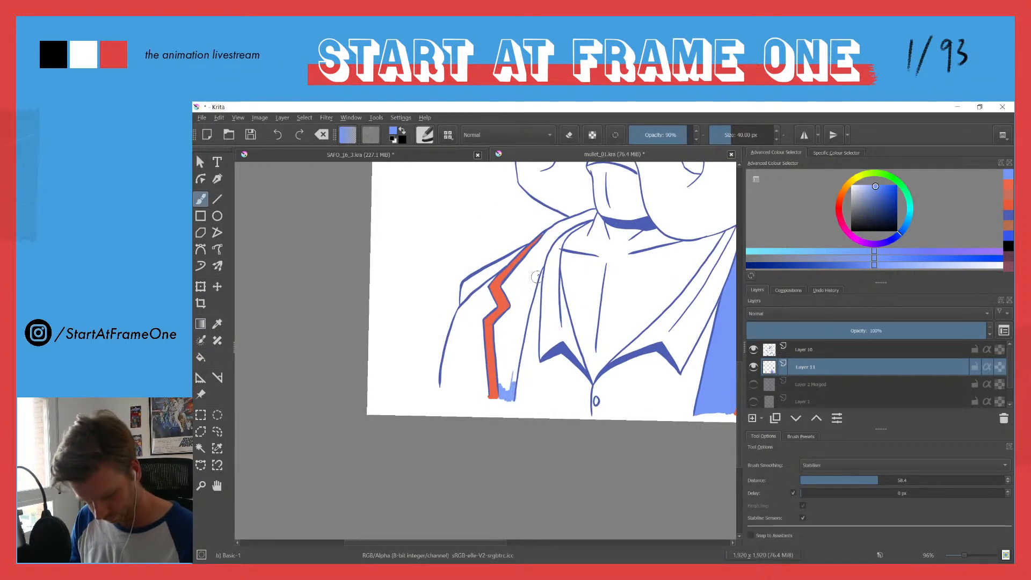
pyautogui.press('f')
pyautogui.click(508, 358)
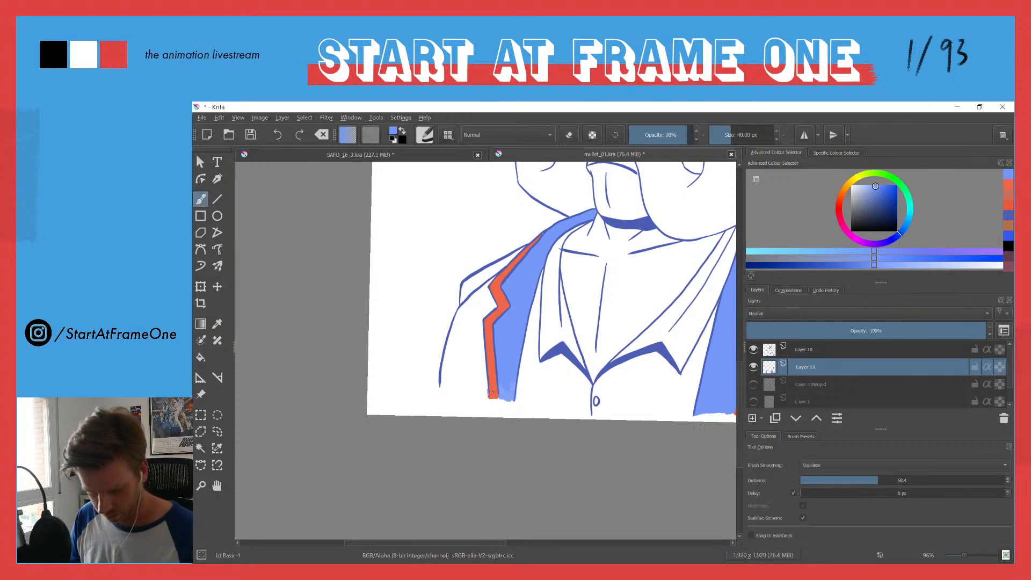
# Step: Draw a lower edge across the sleeve beyond the opposite lapel trim and fill that sleeve with the lighter blue
pyautogui.press('b')
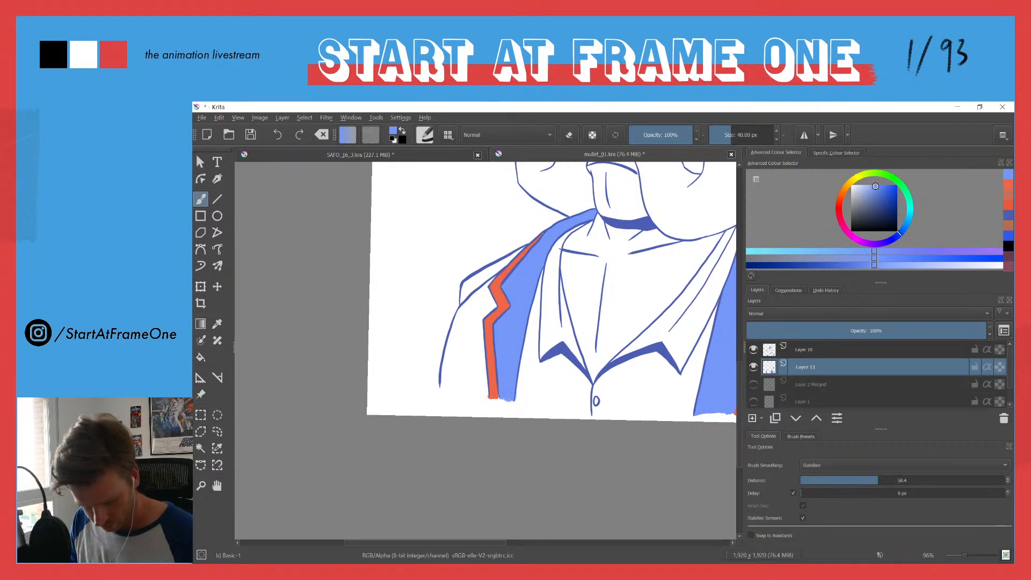
pyautogui.moveTo(486, 394); pyautogui.dragTo(445, 387)
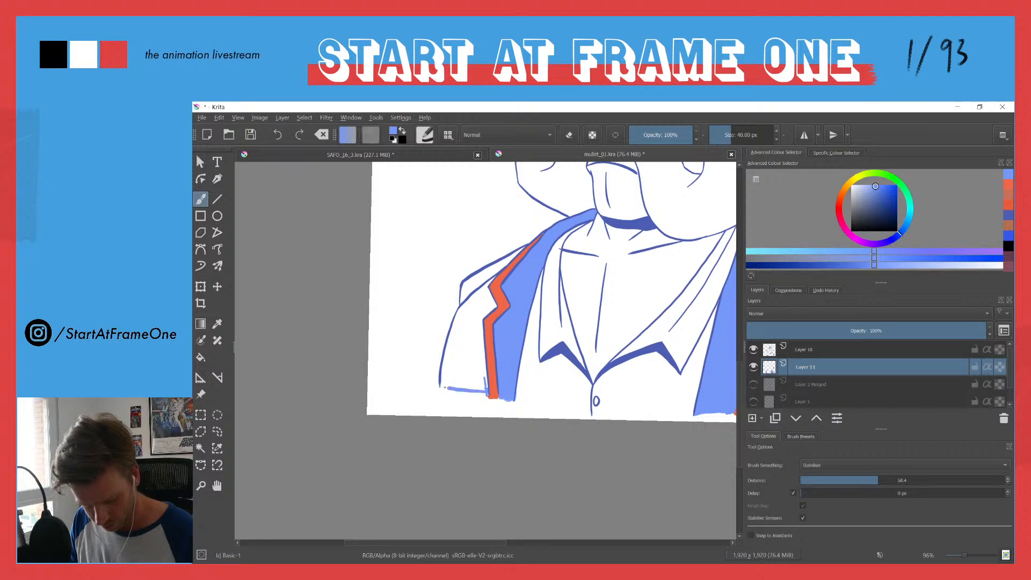
pyautogui.press('f')
pyautogui.click(445, 375)
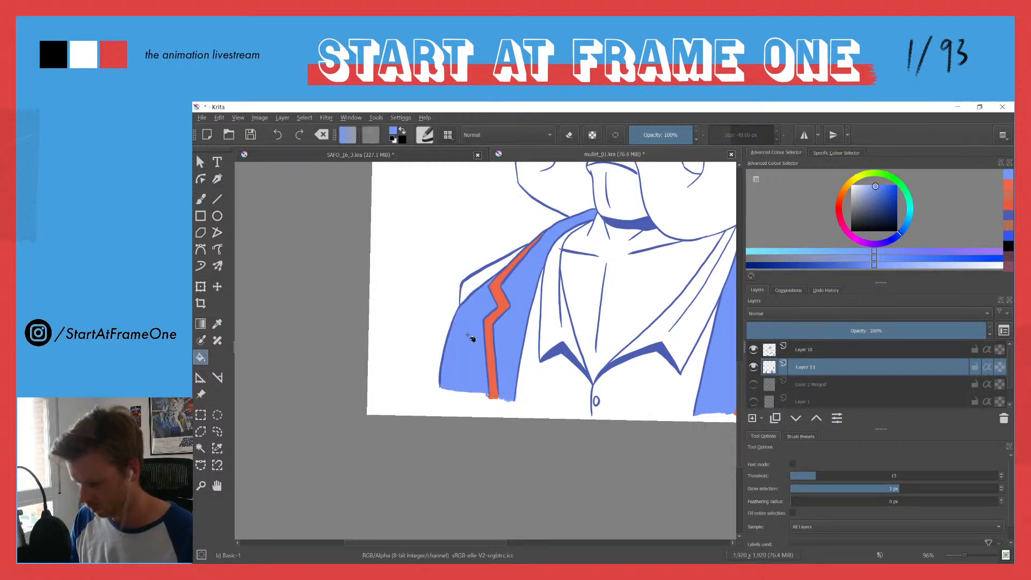
# Step: Fill the top hat's band around the two stars with the lighter blue, leaving the stars white
pyautogui.scroll(-6, 484, 310)
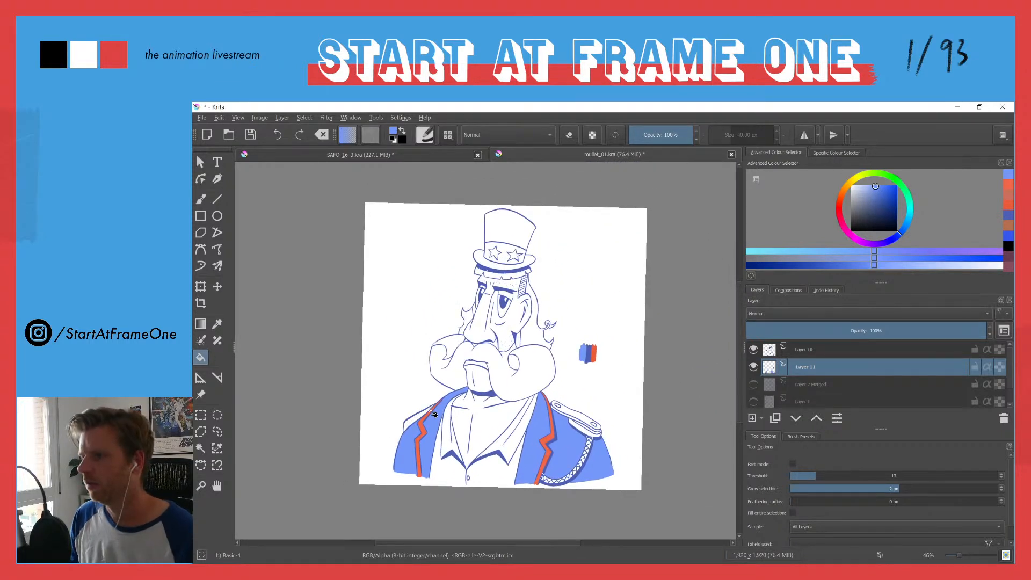
pyautogui.scroll(6, 485, 247)
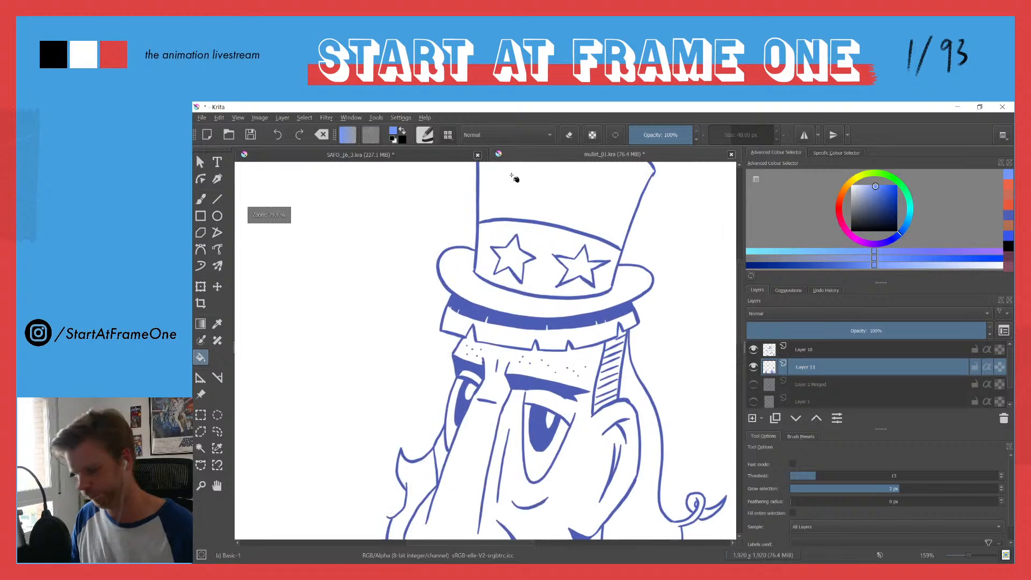
pyautogui.click(510, 234)
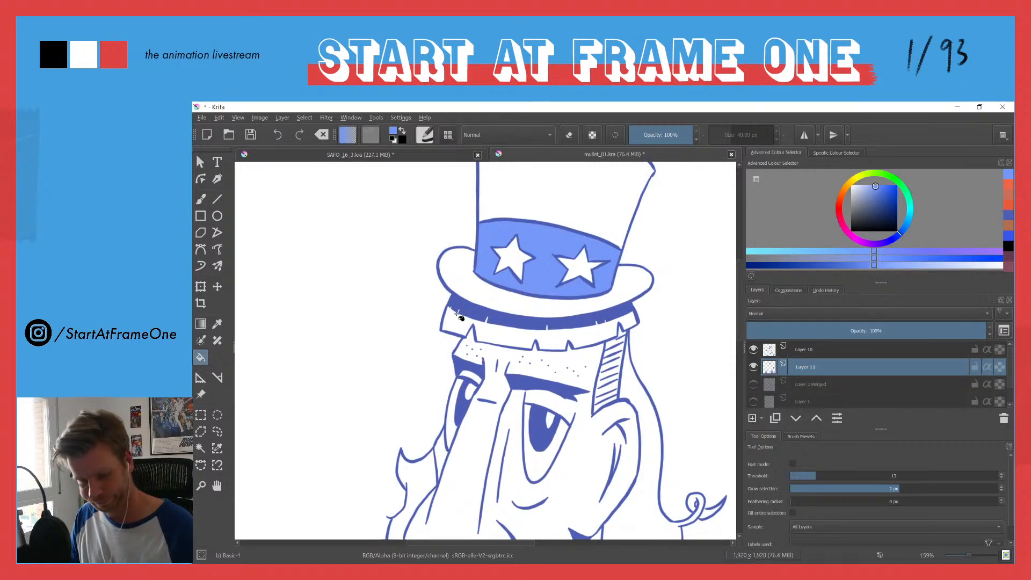
# Step: Switch to a bright yellow, trace the outer edge of the long hair behind the ear, and fill the hair
pyautogui.moveTo(467, 286); pyautogui.dragTo(442, 376)
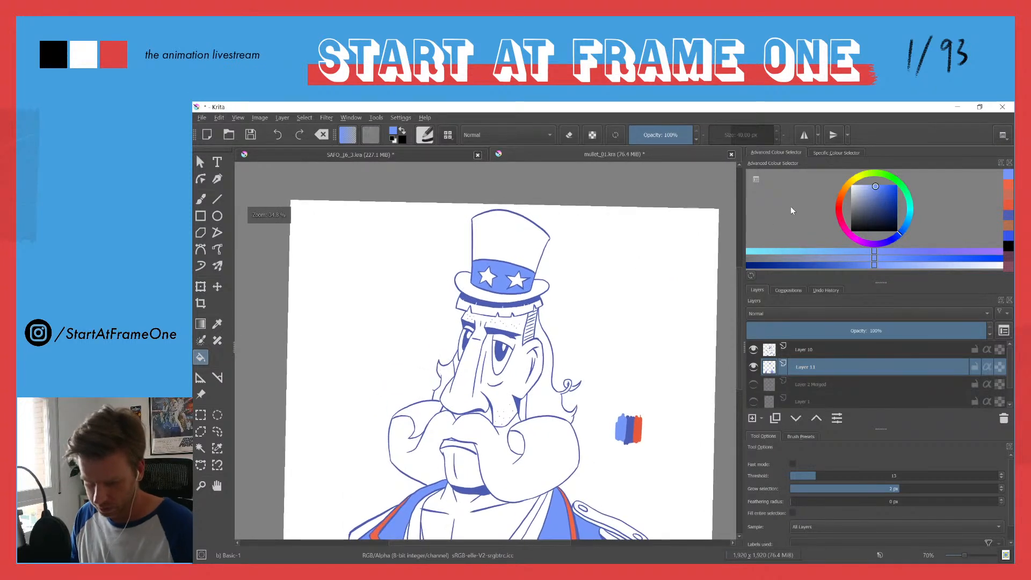
pyautogui.click(860, 180)
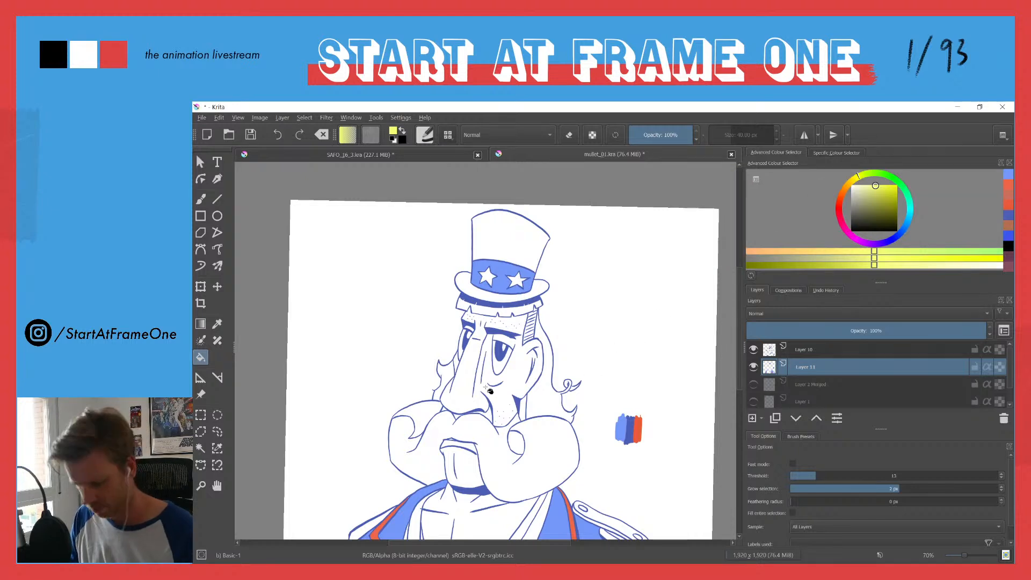
pyautogui.press('b')
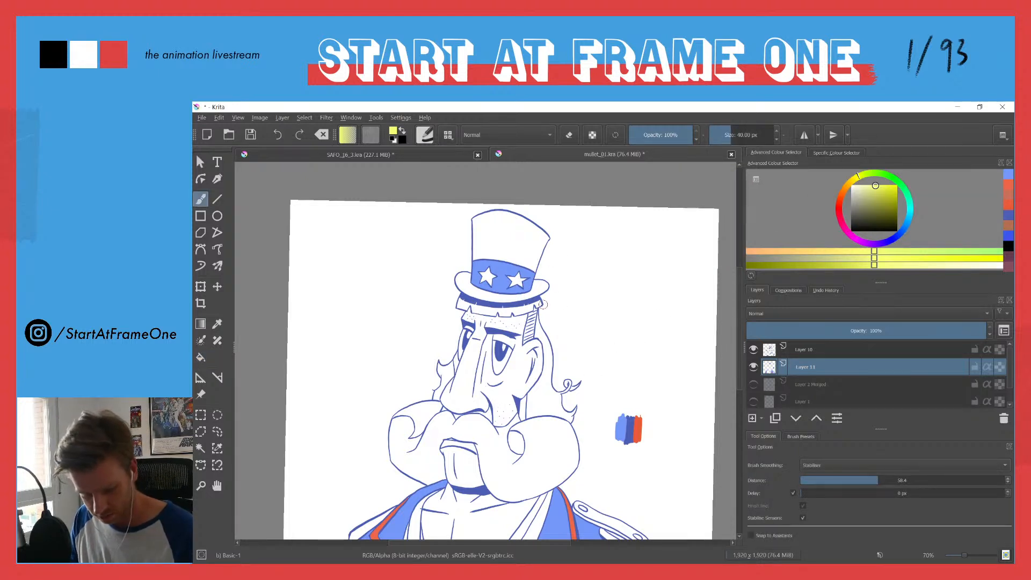
pyautogui.moveTo(537, 330); pyautogui.dragTo(537, 324)
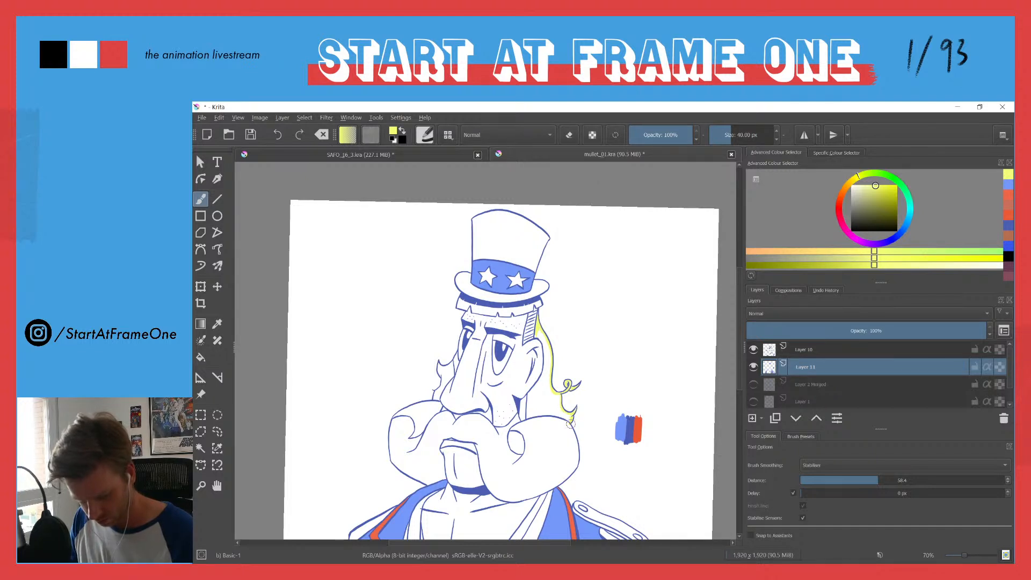
pyautogui.press('f')
pyautogui.click(532, 418)
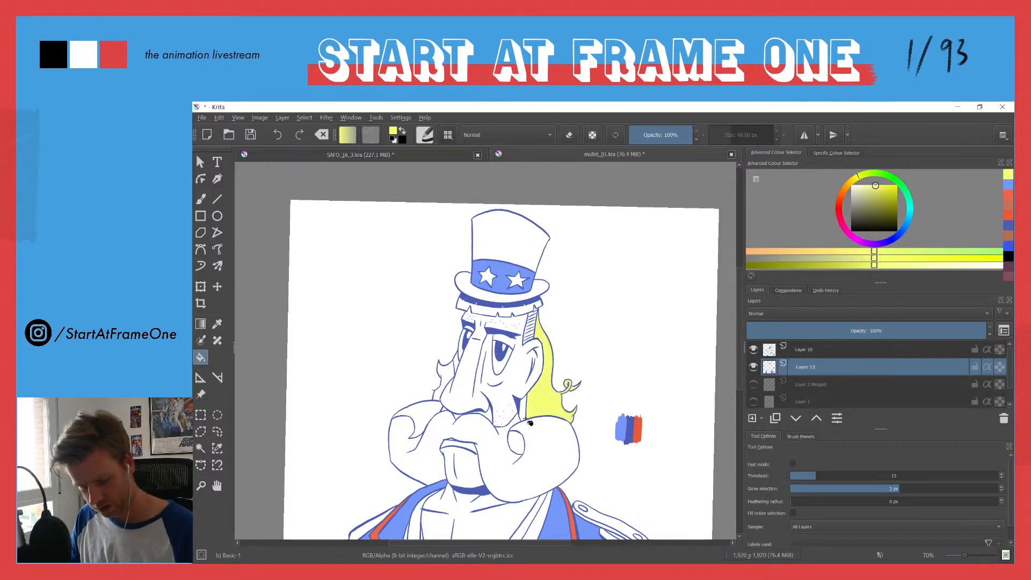
# Step: Fill the moustache, including its curled side, with the bright yellow
pyautogui.click(524, 480)
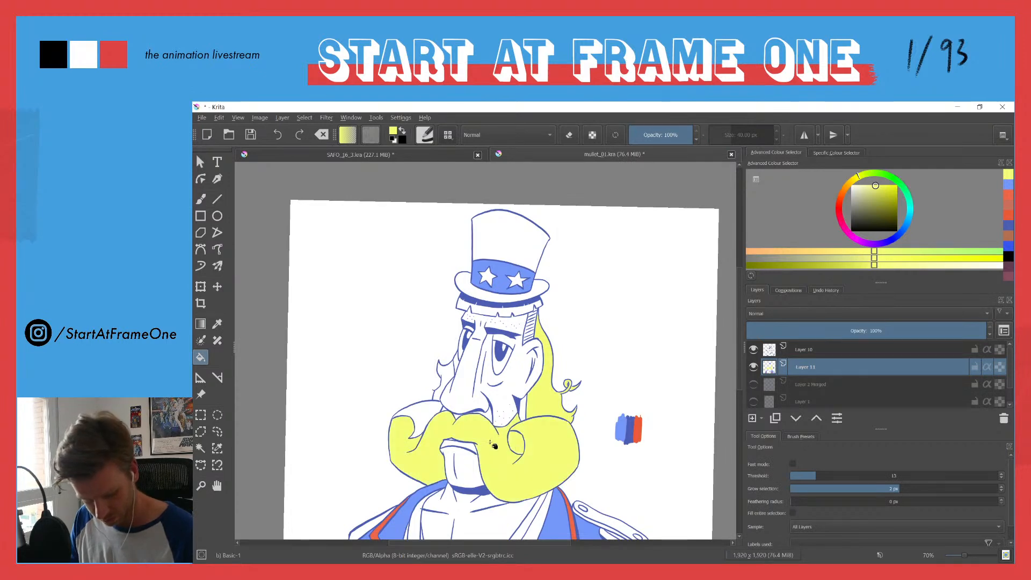
pyautogui.click(418, 421)
pyautogui.moveTo(414, 453); pyautogui.dragTo(435, 325)
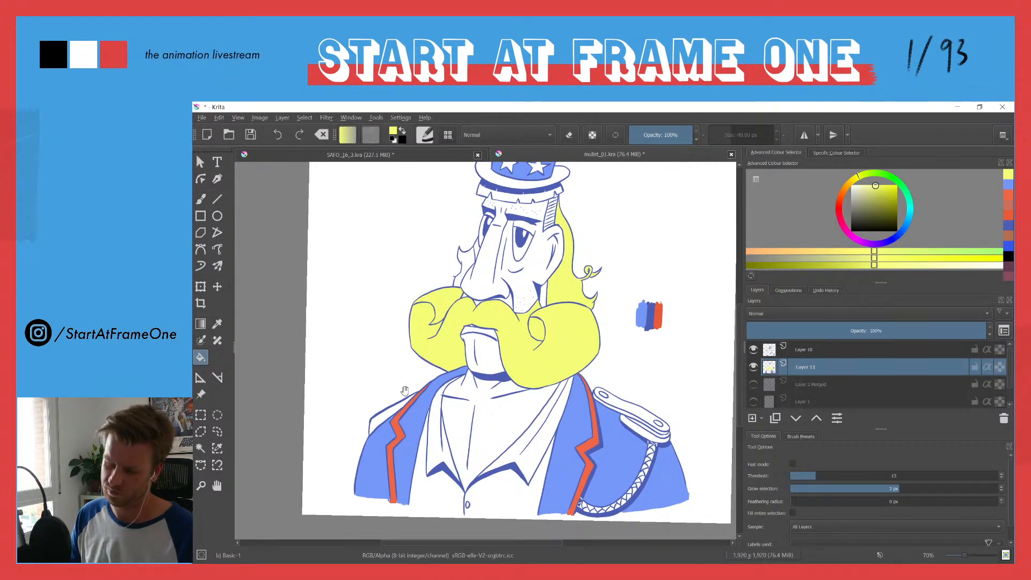
# Step: Desaturate the yellow to a pale tone, fill the hair, fringe and moustache with it, and paint a pale yellow swatch beside the lighter blue
pyautogui.click(861, 186)
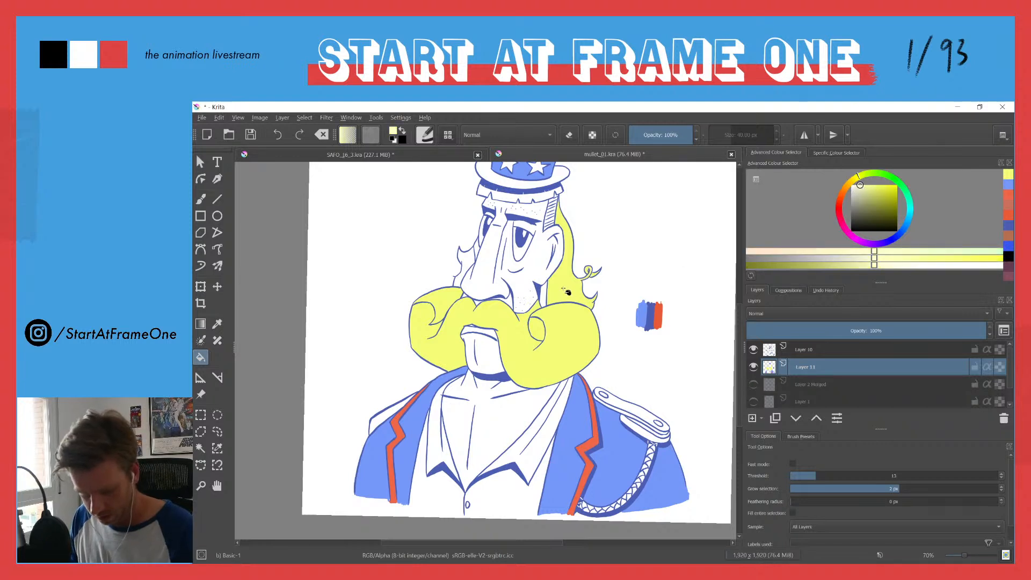
pyautogui.click(568, 296)
pyautogui.click(560, 348)
pyautogui.click(447, 303)
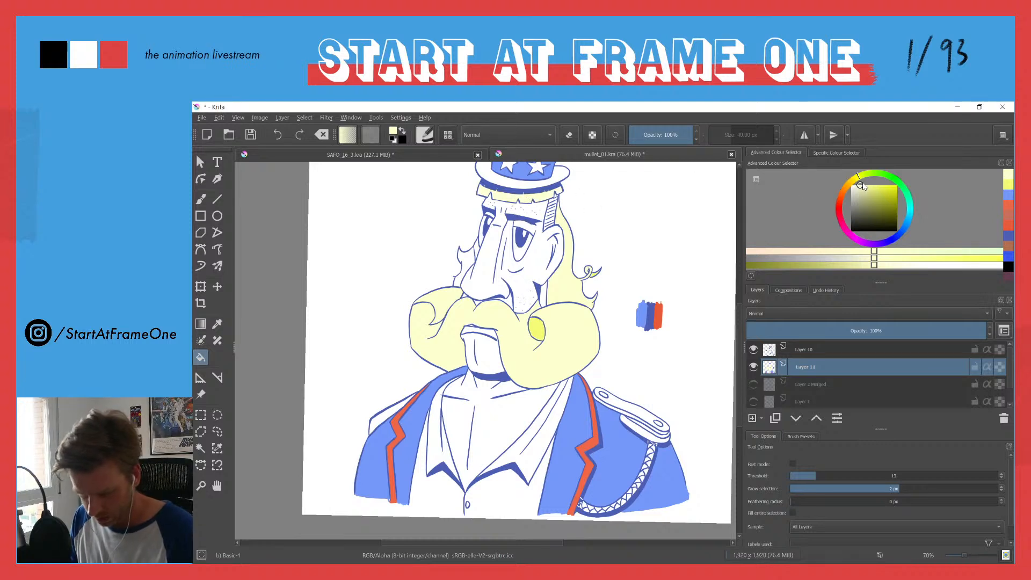
pyautogui.moveTo(530, 210); pyautogui.dragTo(521, 268)
pyautogui.click(527, 392)
pyautogui.press('b')
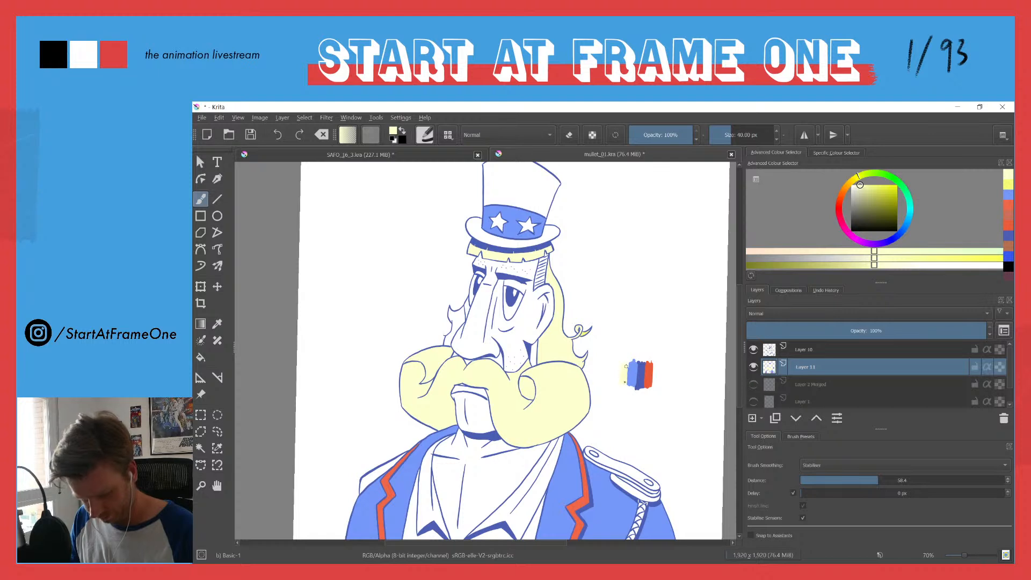
# Step: Mix a darker, duller yellow and fill the hatched shaved hair above the ear, touching up its gaps with the brush
pyautogui.moveTo(866, 188); pyautogui.dragTo(864, 196)
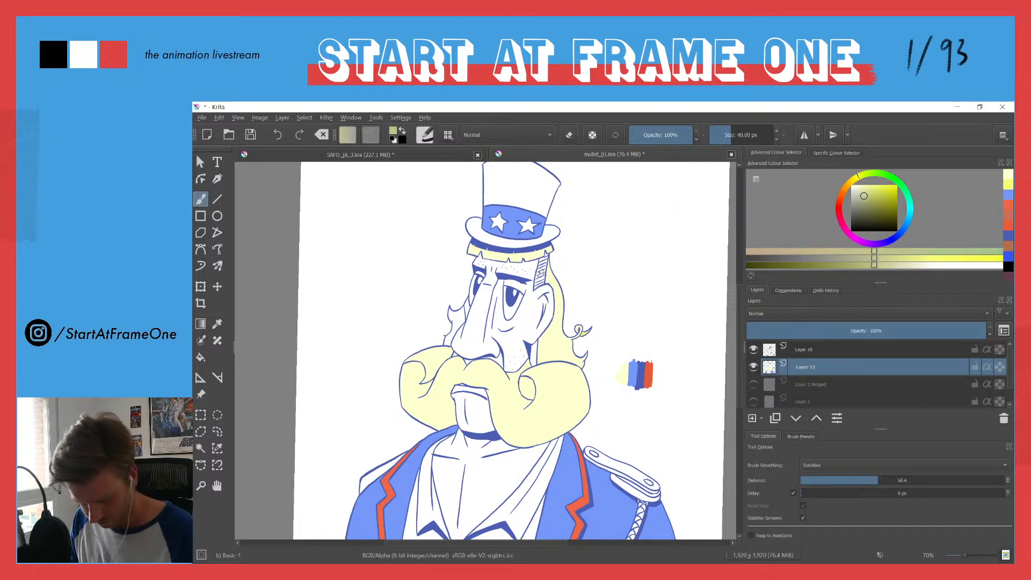
pyautogui.press('f')
pyautogui.click(540, 271)
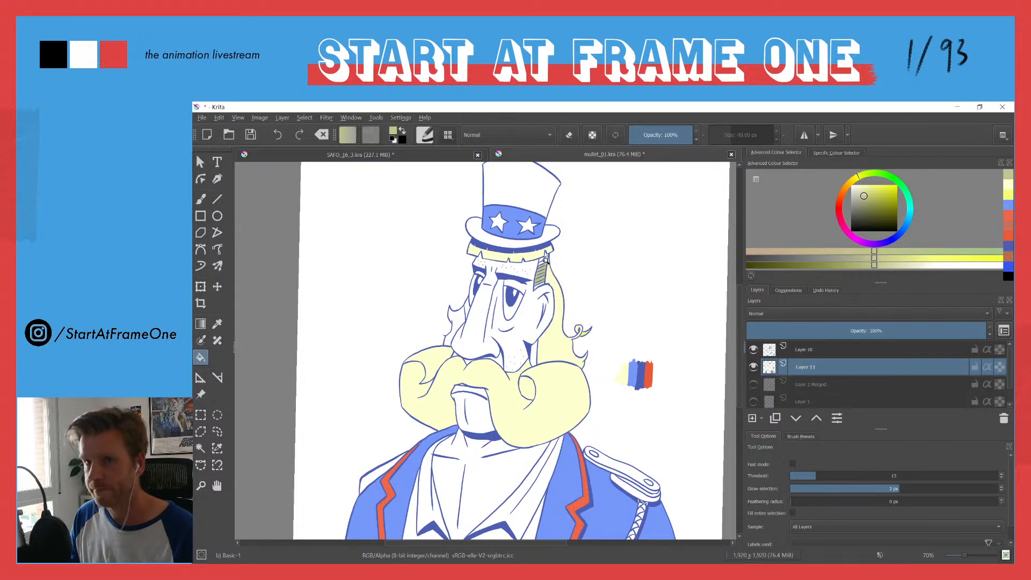
pyautogui.scroll(4, 548, 273)
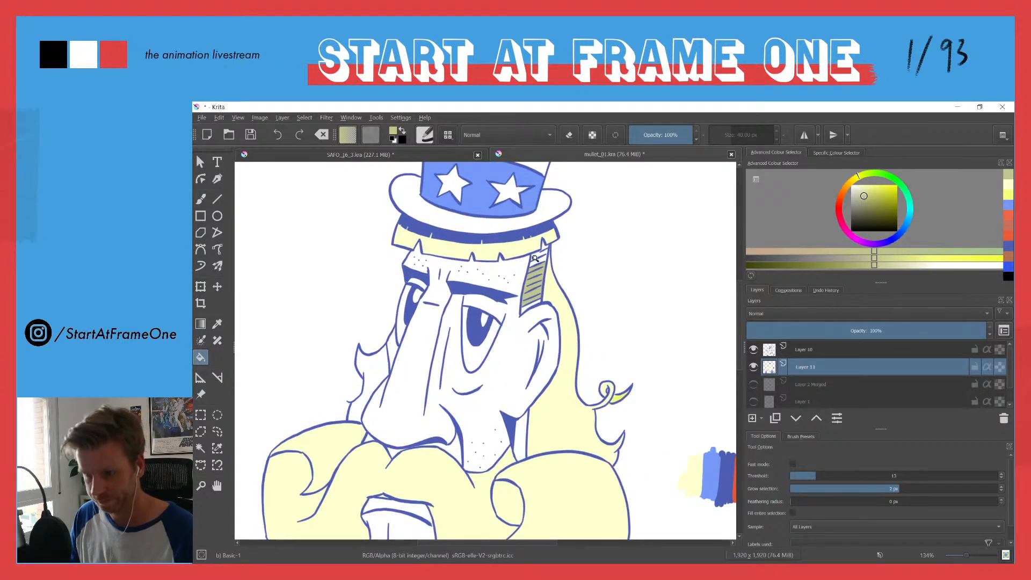
pyautogui.scroll(1, 539, 262)
pyautogui.press('b')
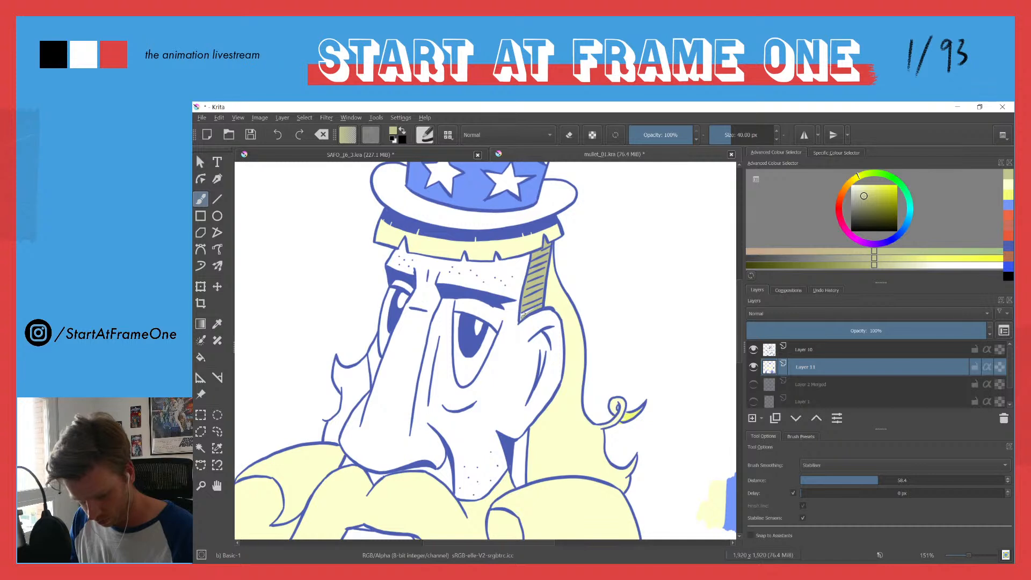
pyautogui.moveTo(524, 316); pyautogui.dragTo(536, 310)
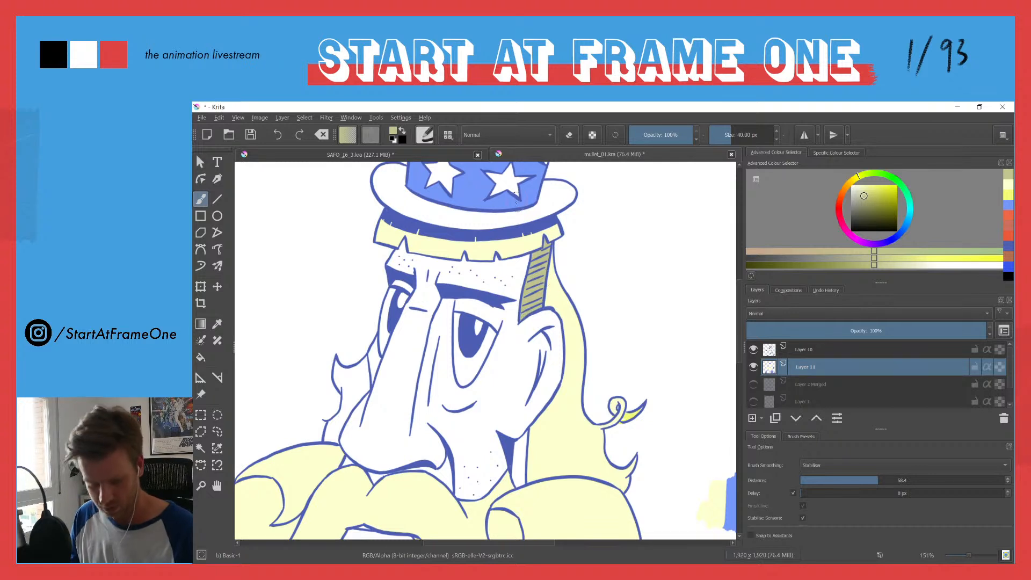
# Step: Paint a swatch of the dull yellow beside the pale yellow swatch in the palette
pyautogui.moveTo(702, 487)
pyautogui.mouseDown()
pyautogui.moveTo(693, 514)
pyautogui.moveTo(696, 487)
pyautogui.mouseUp()
pyautogui.keyDown('ctrl'); pyautogui.moveTo(471, 251); pyautogui.dragTo(440, 363); pyautogui.keyUp('ctrl')
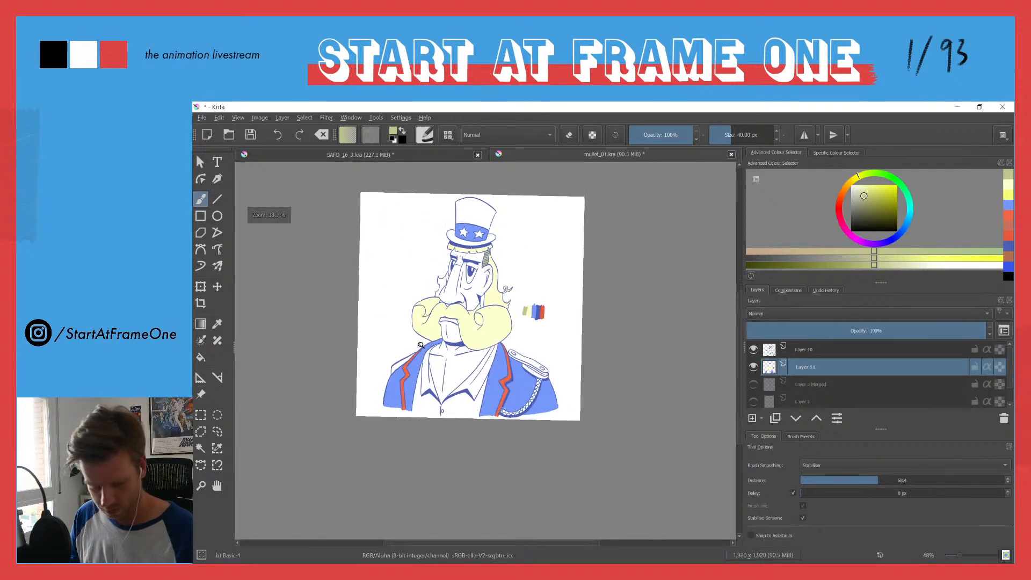
pyautogui.keyDown('ctrl'); pyautogui.moveTo(408, 310); pyautogui.dragTo(433, 232); pyautogui.keyUp('ctrl')
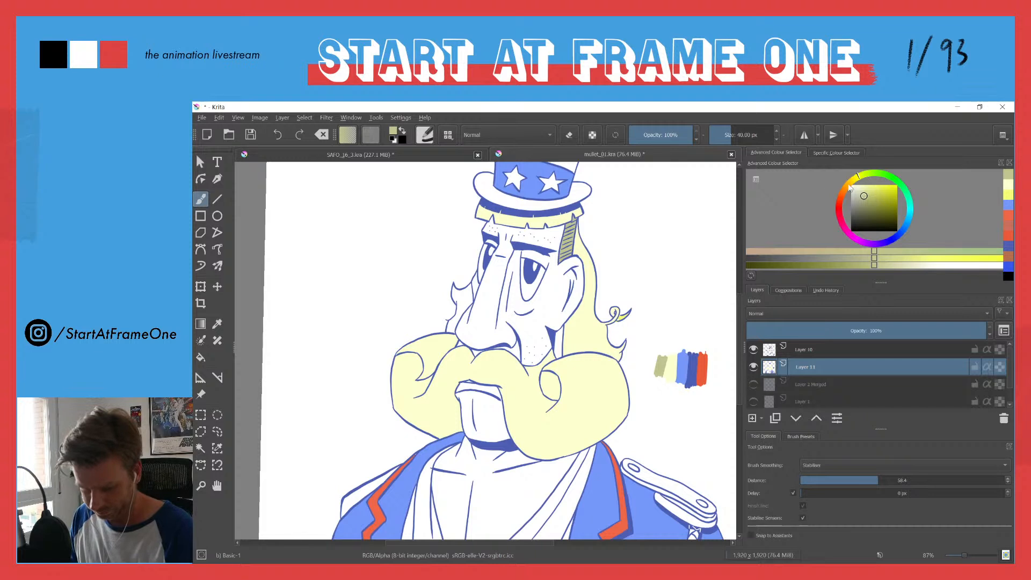
# Step: Lighten the sampled red-orange to a salmon skin tone, fill the face, chin and chest, and fill the hair in front of the face pale yellow
pyautogui.keyDown('ctrl'); pyautogui.click(702, 368); pyautogui.keyUp('ctrl')
pyautogui.moveTo(873, 184); pyautogui.dragTo(873, 180)
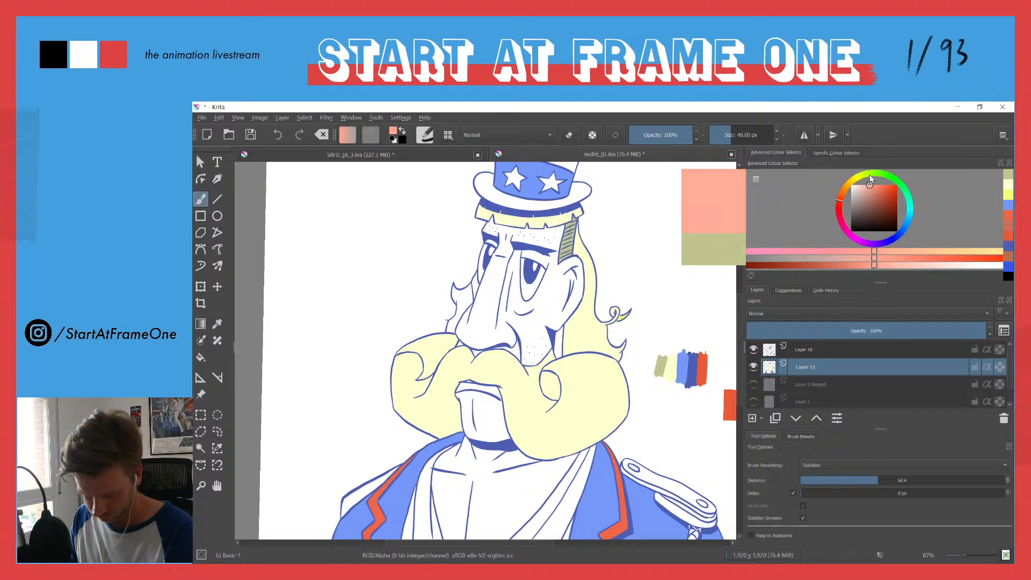
pyautogui.press('f')
pyautogui.click(525, 328)
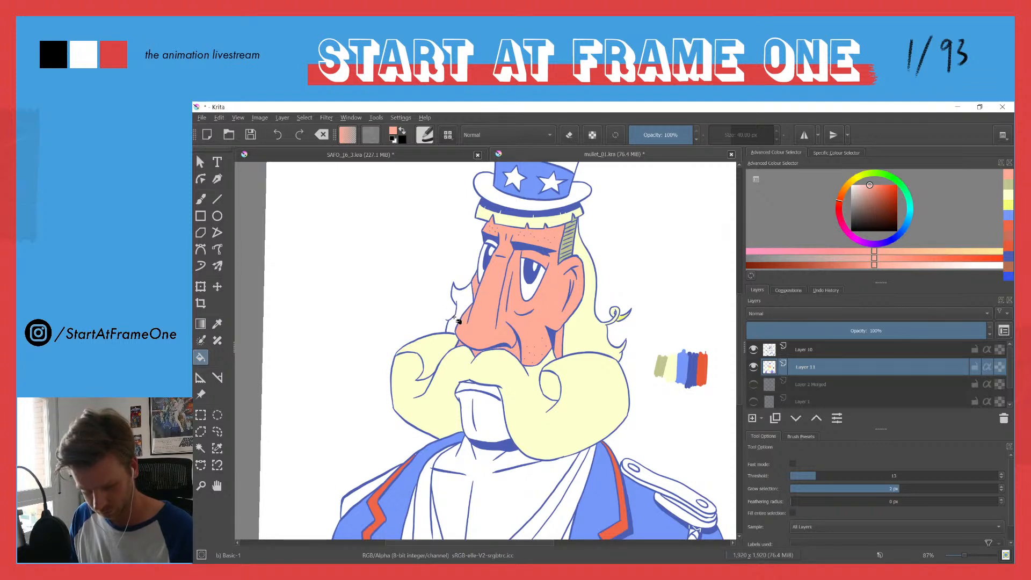
pyautogui.click(500, 497)
pyautogui.click(490, 433)
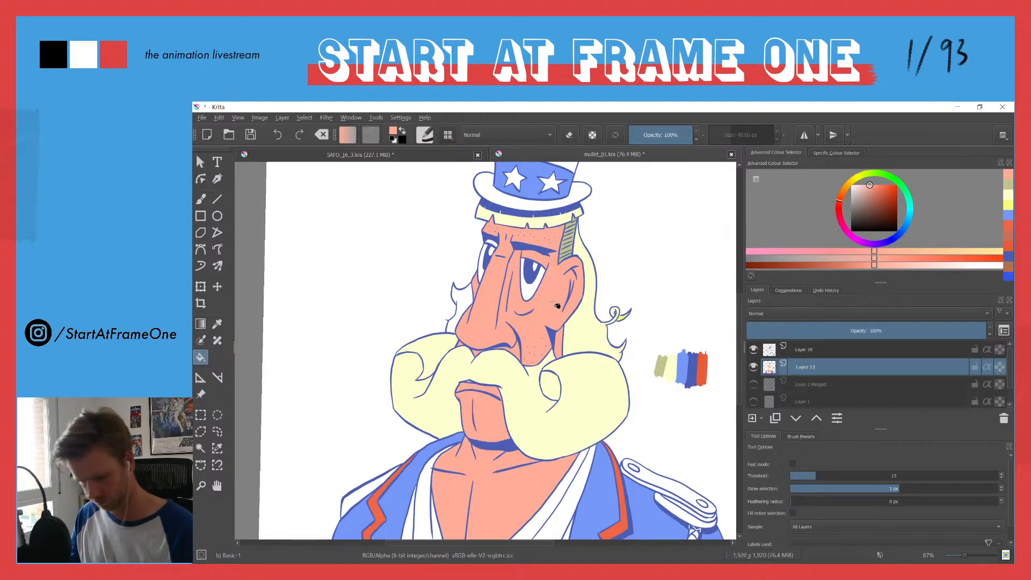
pyautogui.keyDown('ctrl'); pyautogui.click(581, 336); pyautogui.keyUp('ctrl')
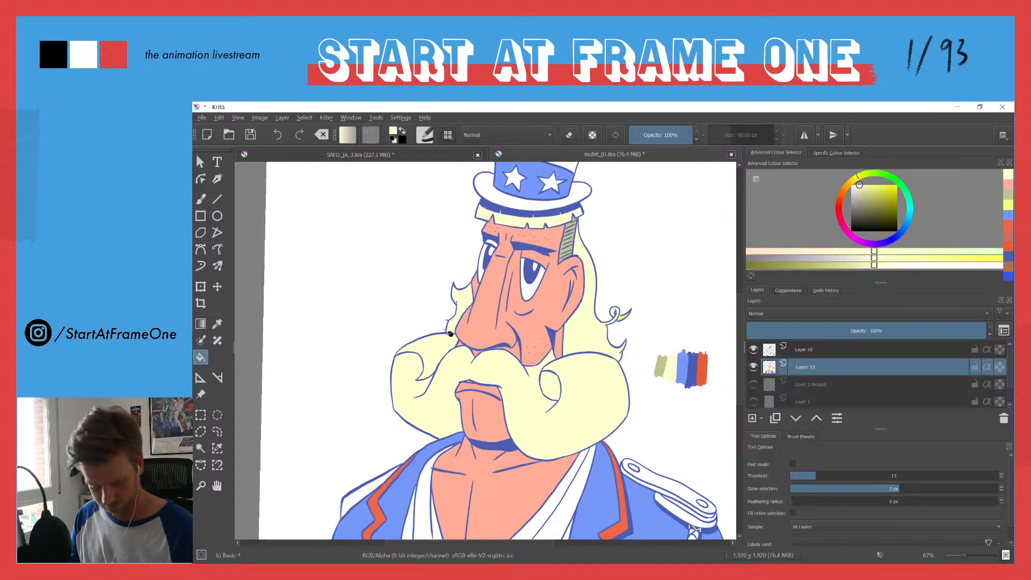
pyautogui.moveTo(458, 272)
pyautogui.mouseDown()
pyautogui.moveTo(438, 373)
pyautogui.moveTo(460, 255)
pyautogui.mouseUp()
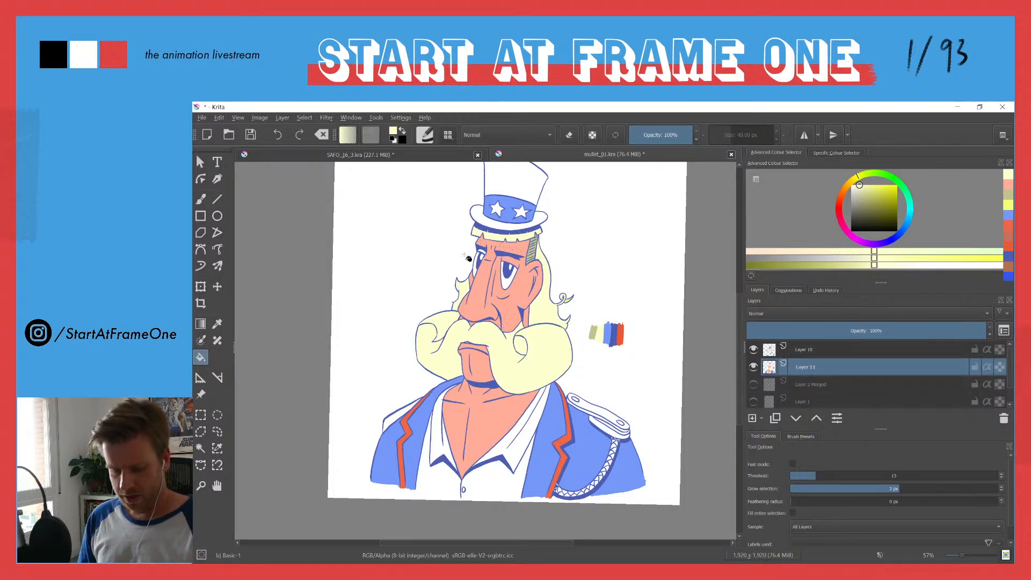
# Step: Sample the red-orange swatch and fill the top surface of the epaulette beside the braided cord with it
pyautogui.moveTo(595, 430); pyautogui.dragTo(622, 368)
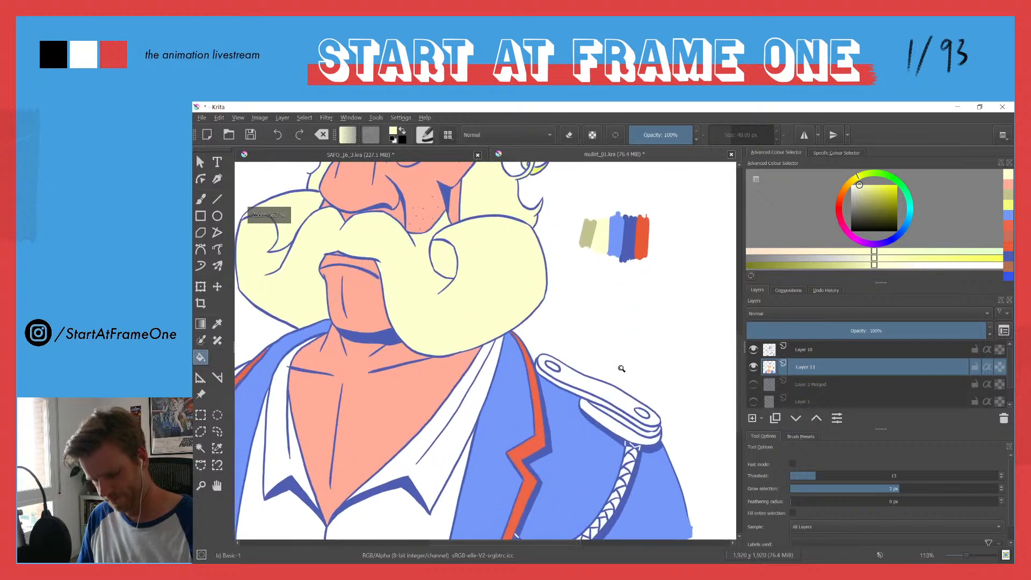
pyautogui.keyDown('ctrl'); pyautogui.click(643, 232); pyautogui.keyUp('ctrl')
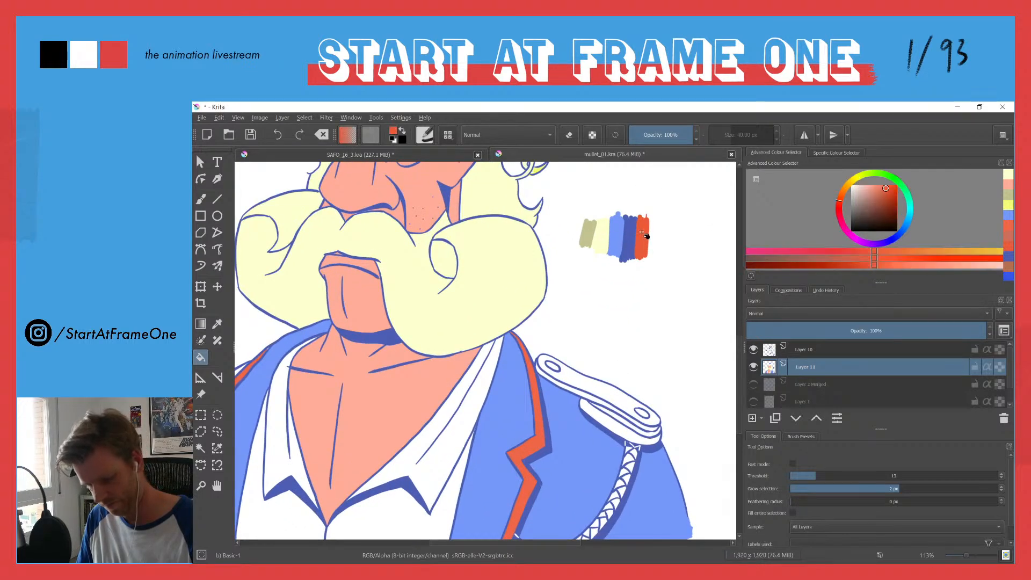
pyautogui.click(580, 383)
pyautogui.click(593, 414)
pyautogui.click(594, 418)
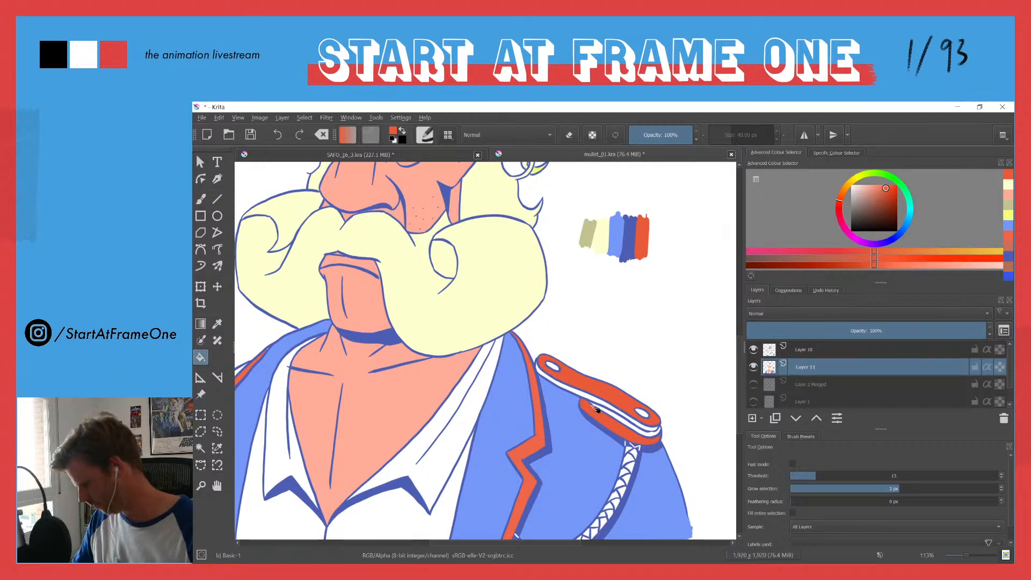
pyautogui.hotkey('ctrl', 'z')
pyautogui.click(611, 415)
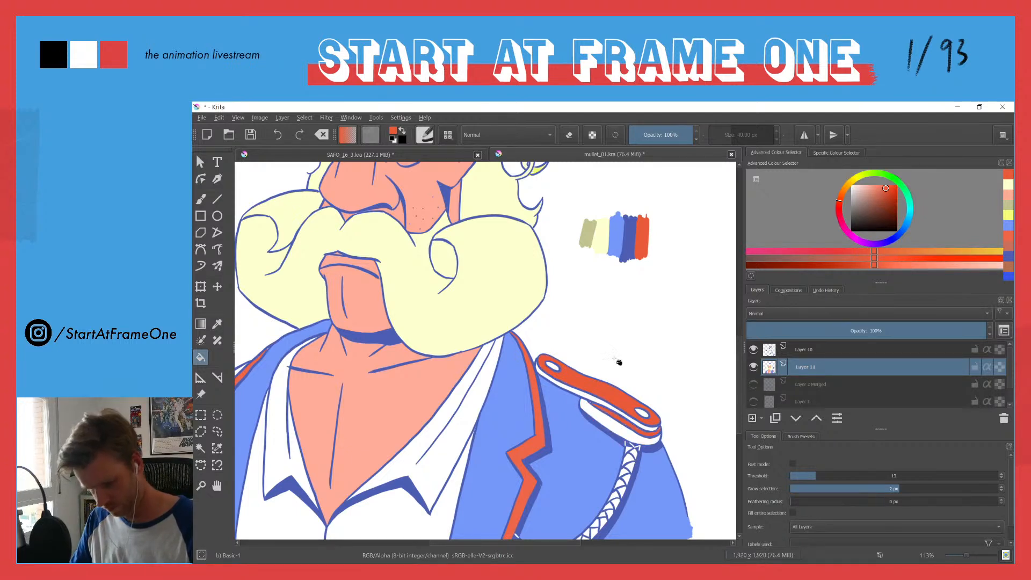
# Step: Try a darker, desaturated red on the epaulette's lower flap and side edge, and undo both fills
pyautogui.click(884, 194)
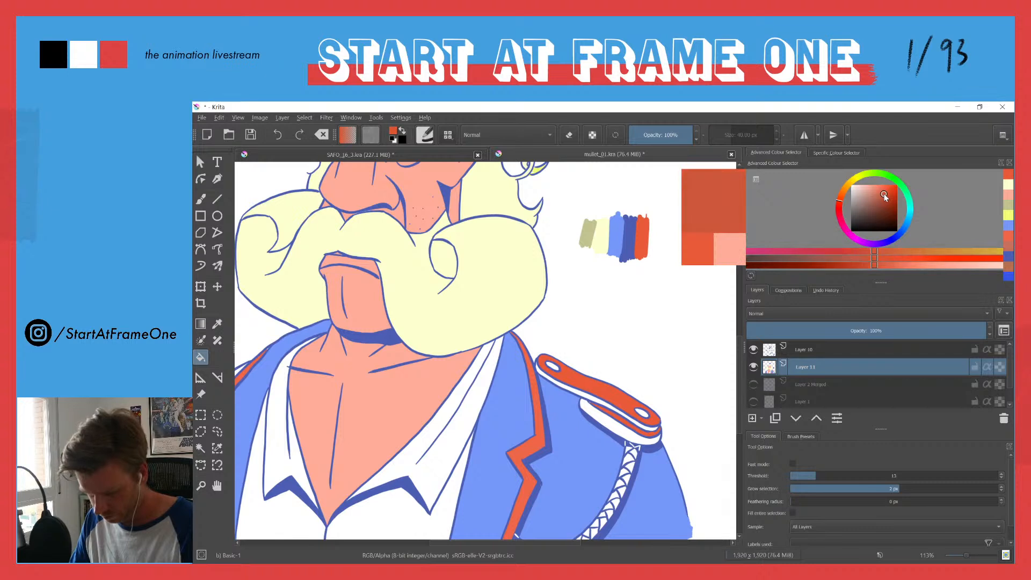
pyautogui.moveTo(883, 196); pyautogui.dragTo(877, 194)
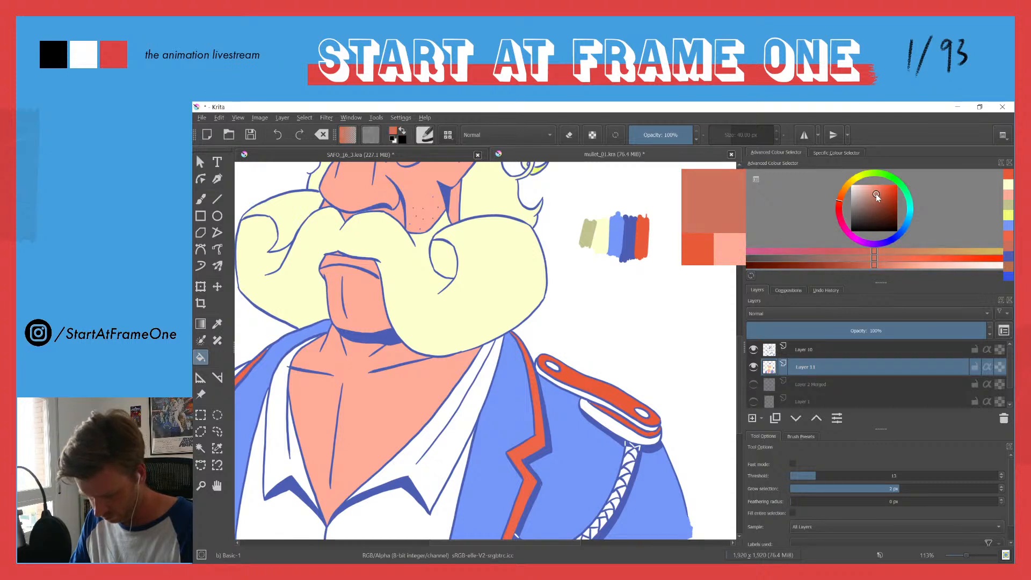
pyautogui.click(607, 419)
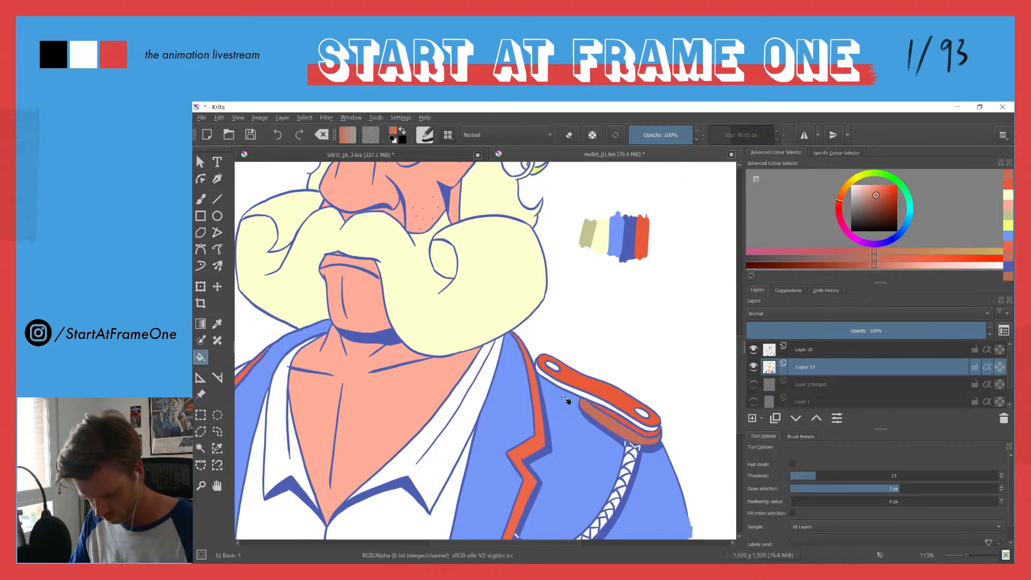
pyautogui.click(571, 394)
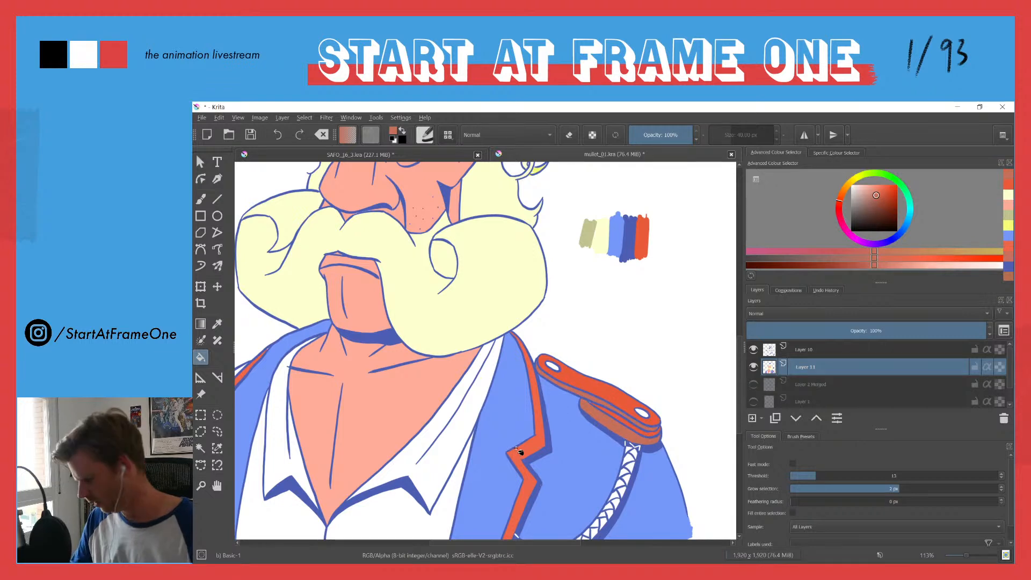
pyautogui.hotkey('ctrl', 'z')
pyautogui.hotkey('ctrl', 'z')
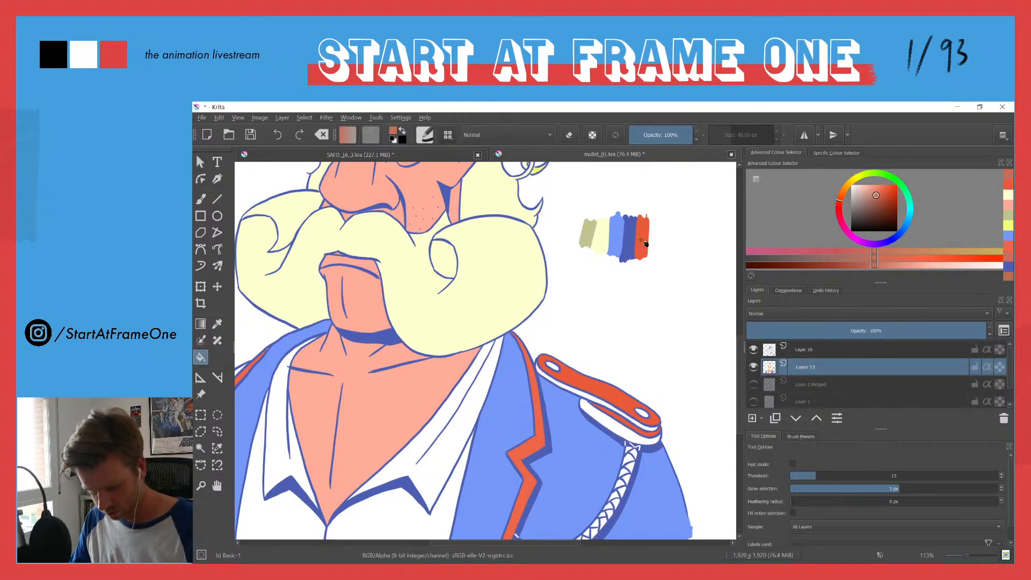
# Step: Try a slightly darker red-orange on the epaulette's lower flap and side edge, and undo both fills
pyautogui.keyDown('ctrl'); pyautogui.click(643, 245); pyautogui.keyUp('ctrl')
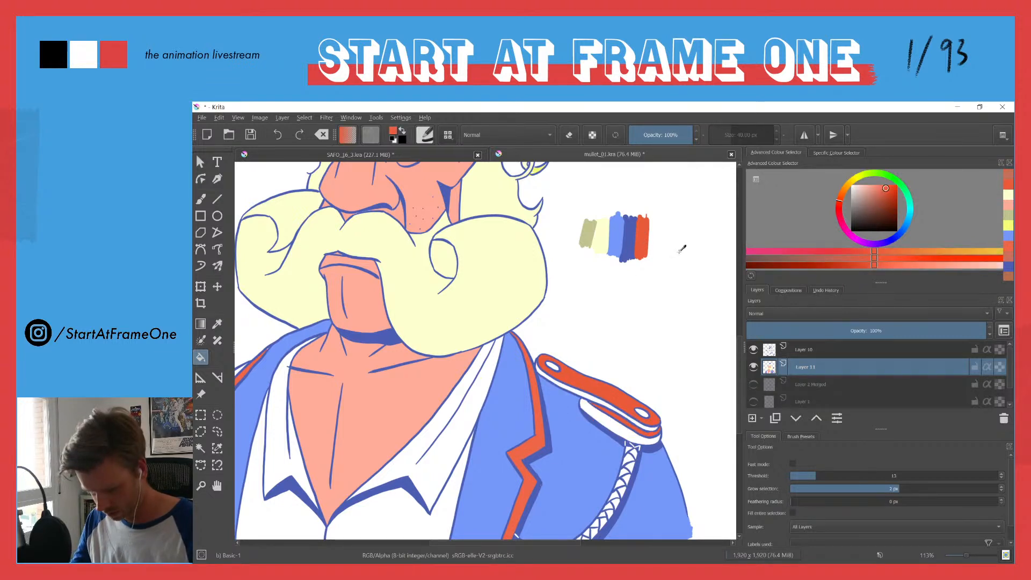
pyautogui.click(887, 191)
pyautogui.click(608, 425)
pyautogui.click(573, 391)
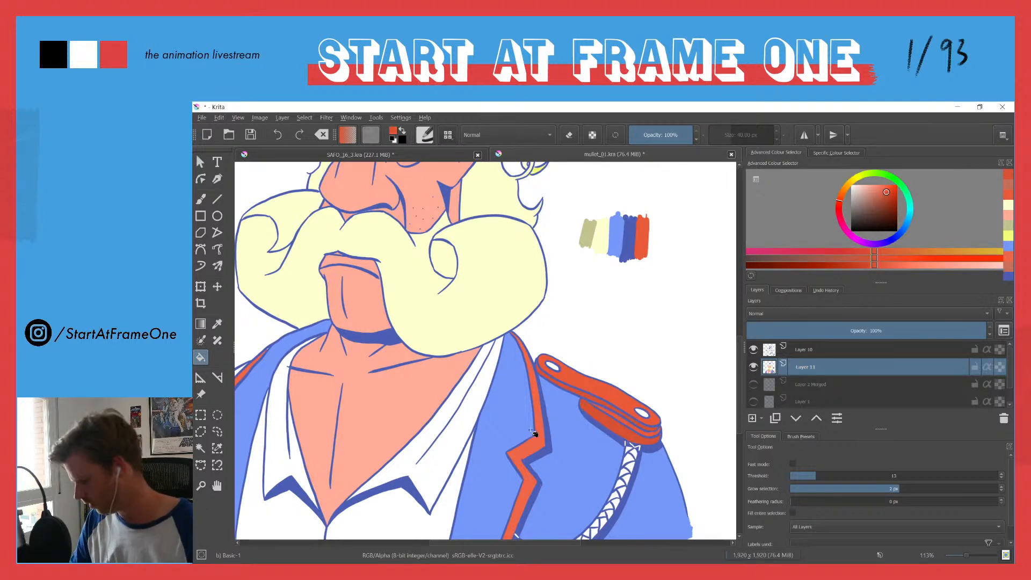
pyautogui.hotkey('ctrl', 'z')
pyautogui.hotkey('ctrl', 'z')
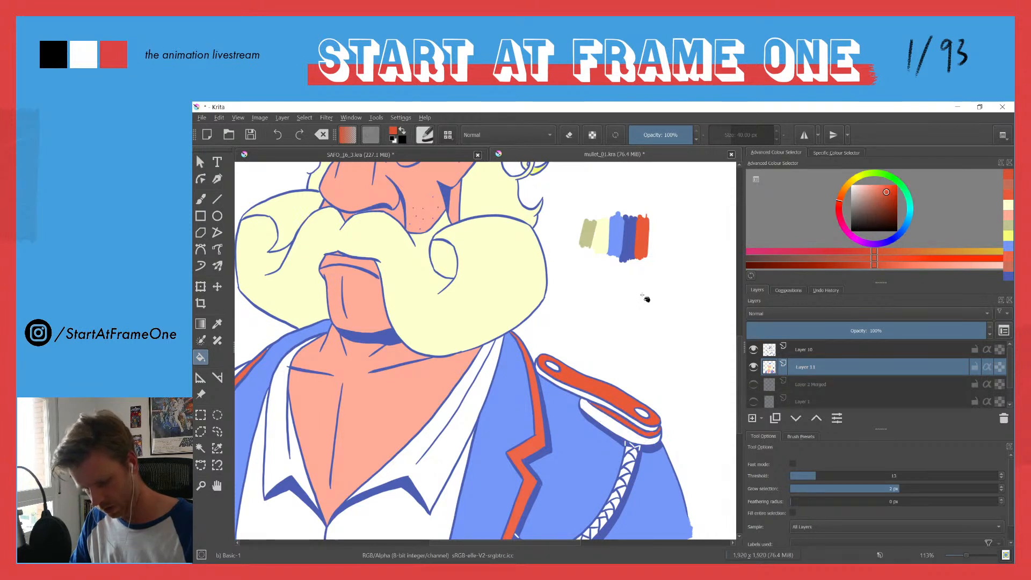
# Step: Fill the epaulette's lower flap and side edge, plus the epaulette on the opposite shoulder, with the sampled red-orange
pyautogui.keyDown('ctrl'); pyautogui.click(644, 246); pyautogui.keyUp('ctrl')
pyautogui.click(607, 422)
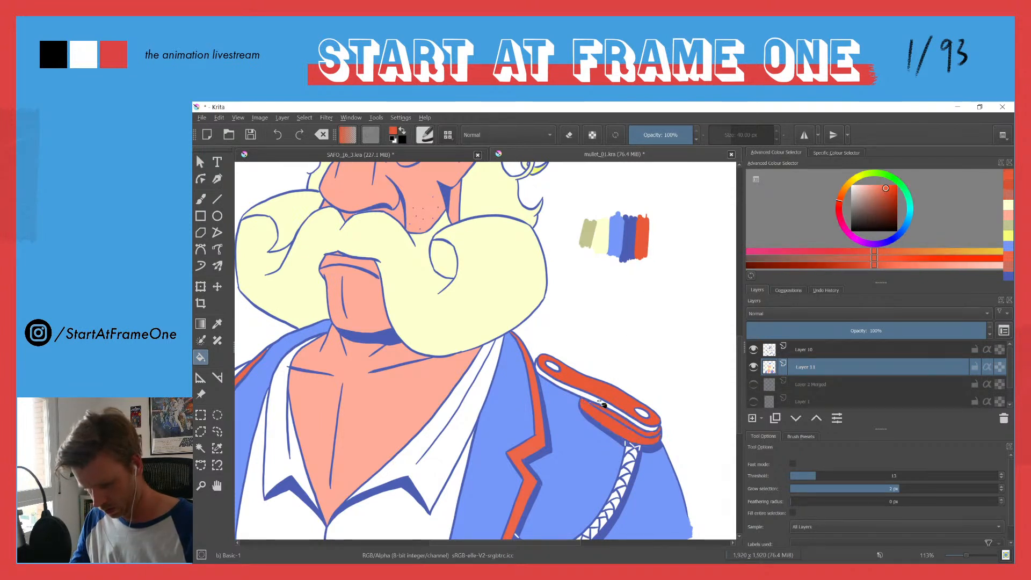
pyautogui.click(573, 390)
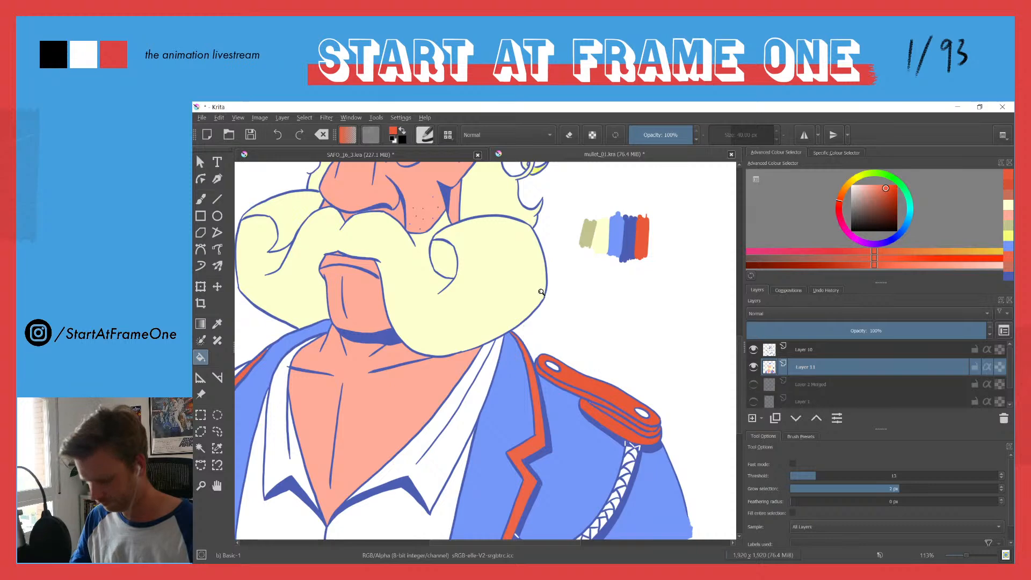
pyautogui.scroll(-5, 541, 313)
pyautogui.scroll(5, 446, 320)
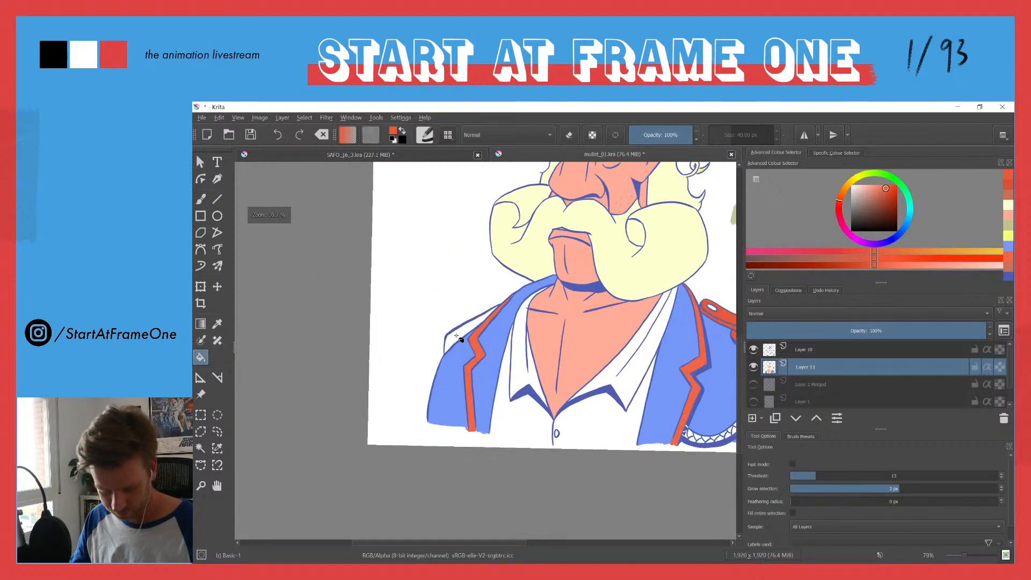
pyautogui.scroll(-1, 474, 283)
pyautogui.moveTo(474, 283)
pyautogui.mouseDown()
pyautogui.moveTo(462, 297)
pyautogui.moveTo(476, 273)
pyautogui.mouseUp()
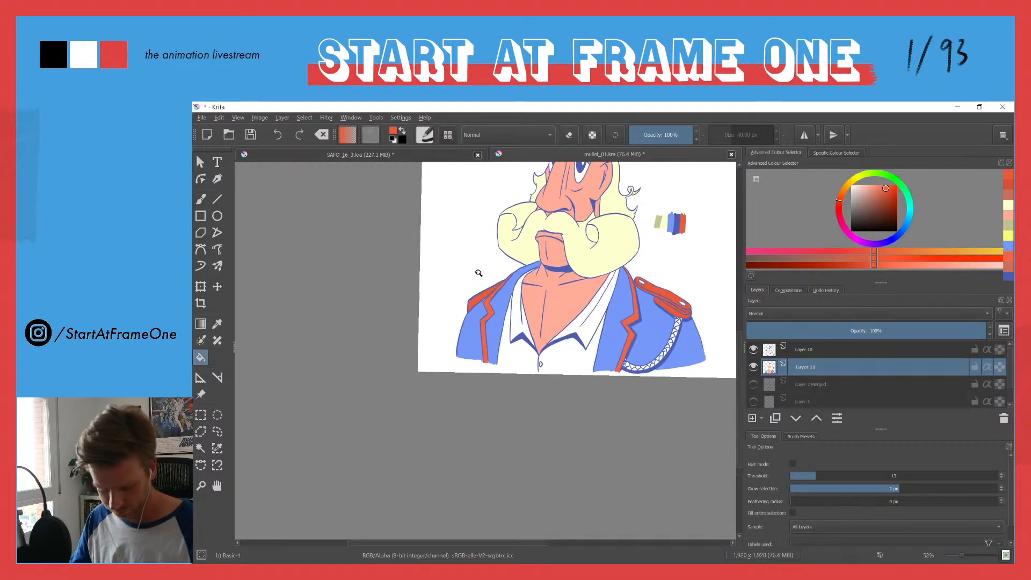
# Step: Lighten the sampled blue to a very pale tone, brush a rectangular background frame from the shoulders up to the hat, and trim its corner overshoot
pyautogui.moveTo(511, 217)
pyautogui.mouseDown()
pyautogui.moveTo(475, 292)
pyautogui.moveTo(437, 335)
pyautogui.mouseUp()
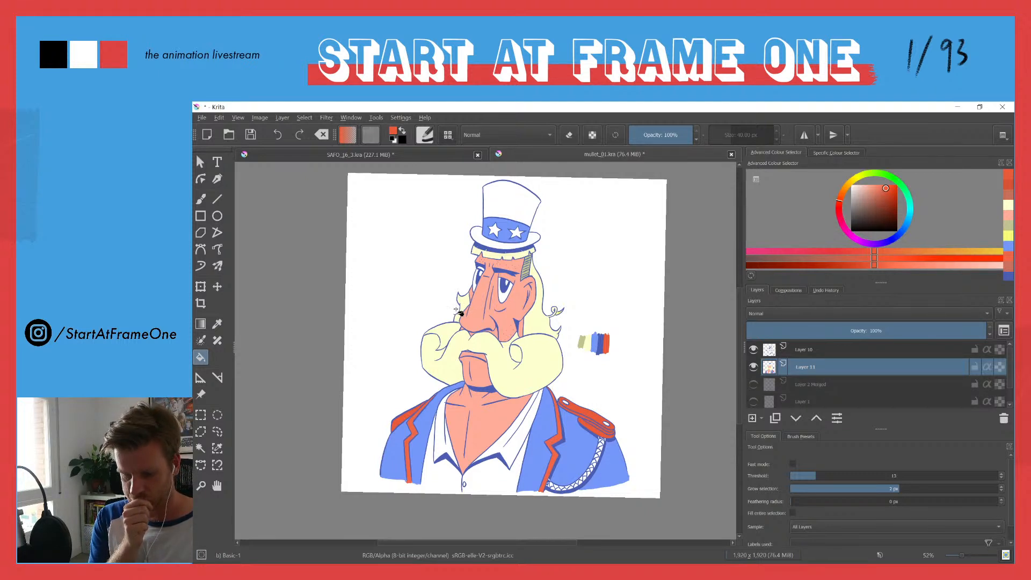
pyautogui.keyDown('ctrl'); pyautogui.click(509, 277); pyautogui.keyUp('ctrl')
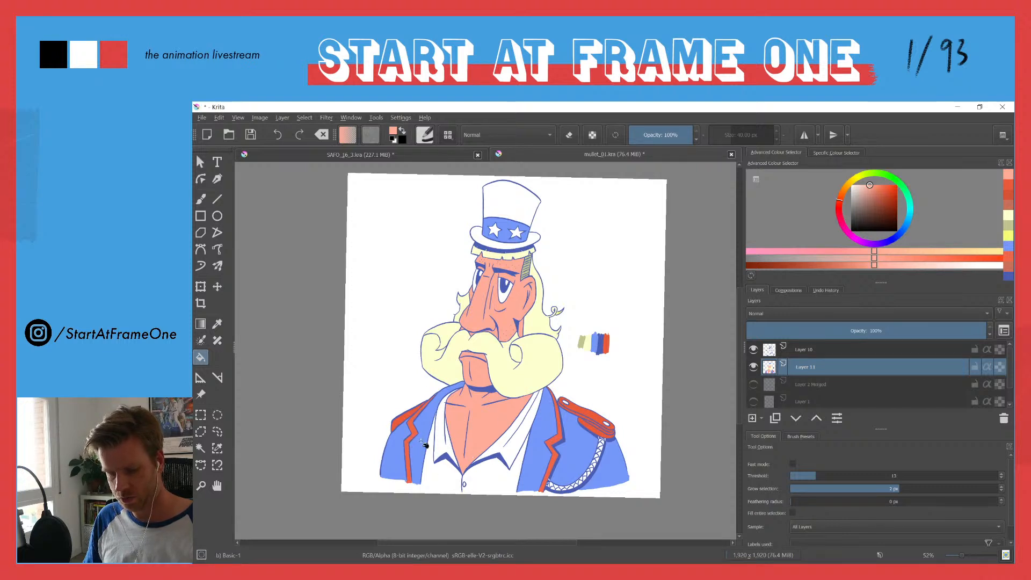
pyautogui.keyDown('ctrl'); pyautogui.click(595, 340); pyautogui.keyUp('ctrl')
pyautogui.moveTo(867, 189); pyautogui.dragTo(860, 185)
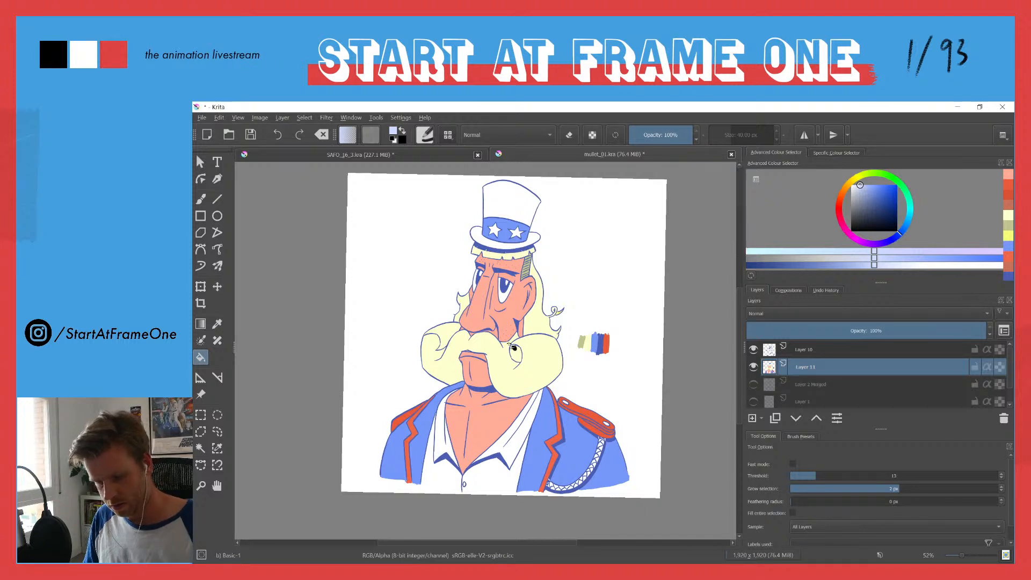
pyautogui.press('b')
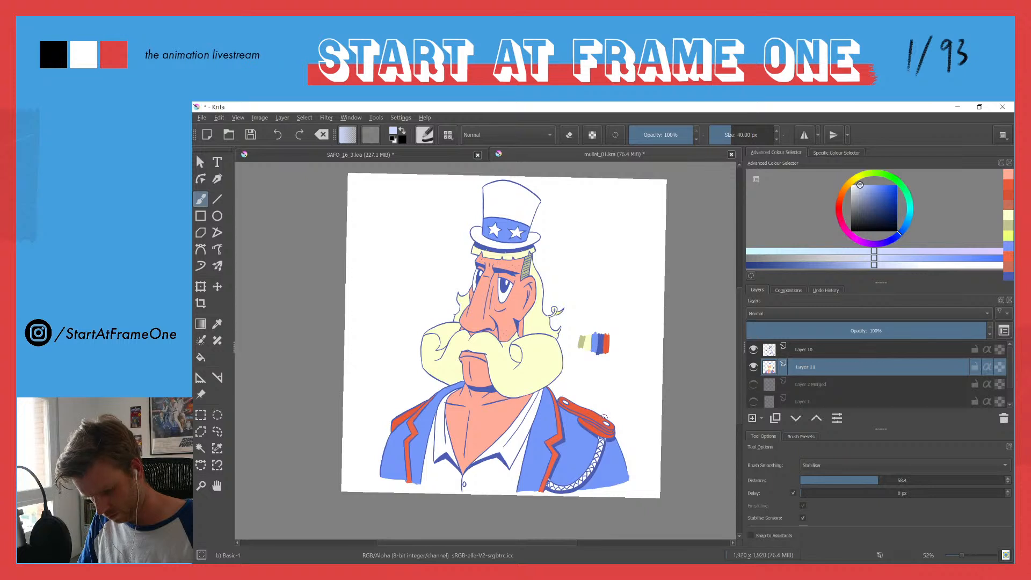
pyautogui.moveTo(604, 375); pyautogui.dragTo(605, 316)
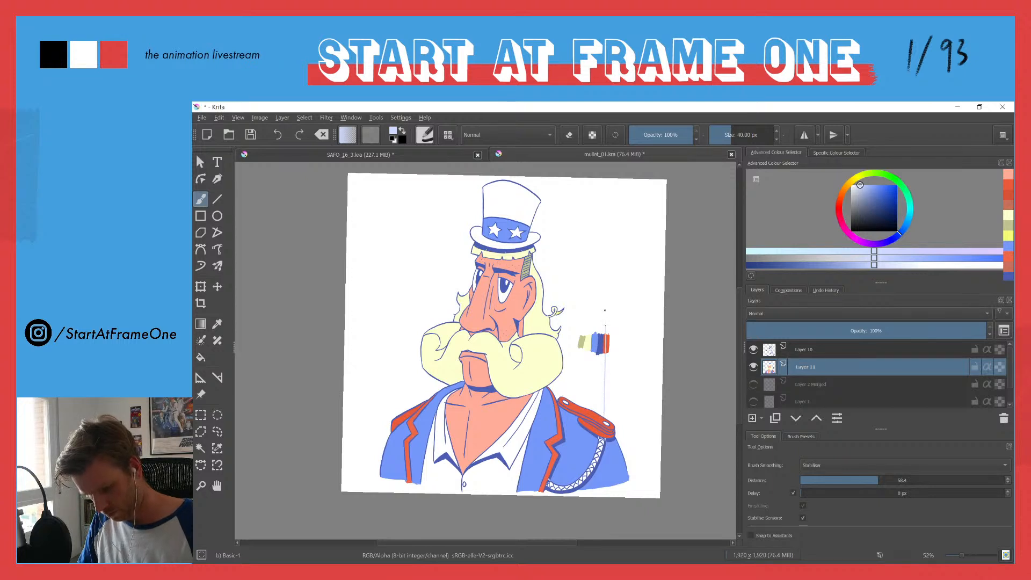
pyautogui.moveTo(603, 252); pyautogui.dragTo(604, 222)
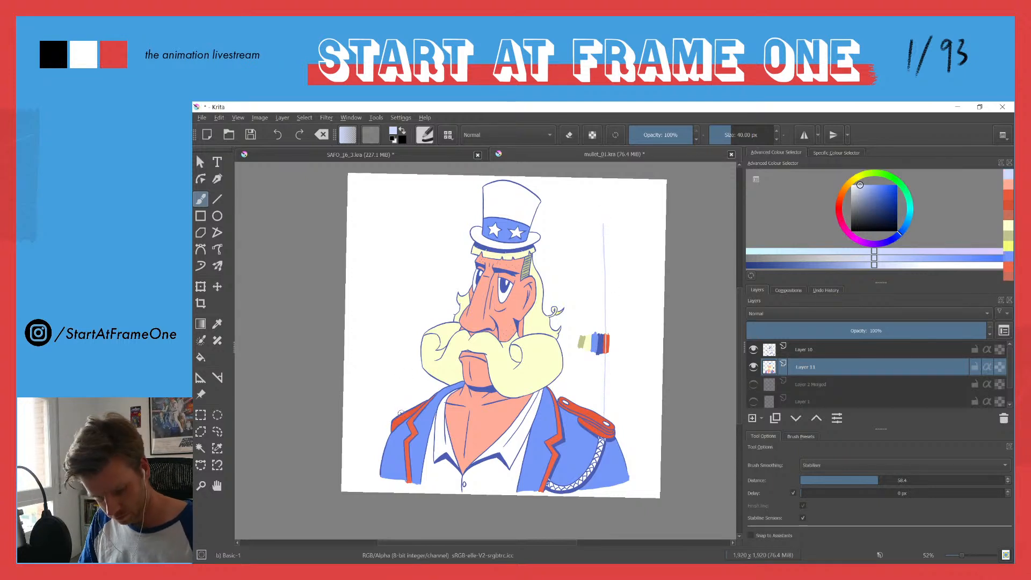
pyautogui.moveTo(400, 393); pyautogui.dragTo(408, 213)
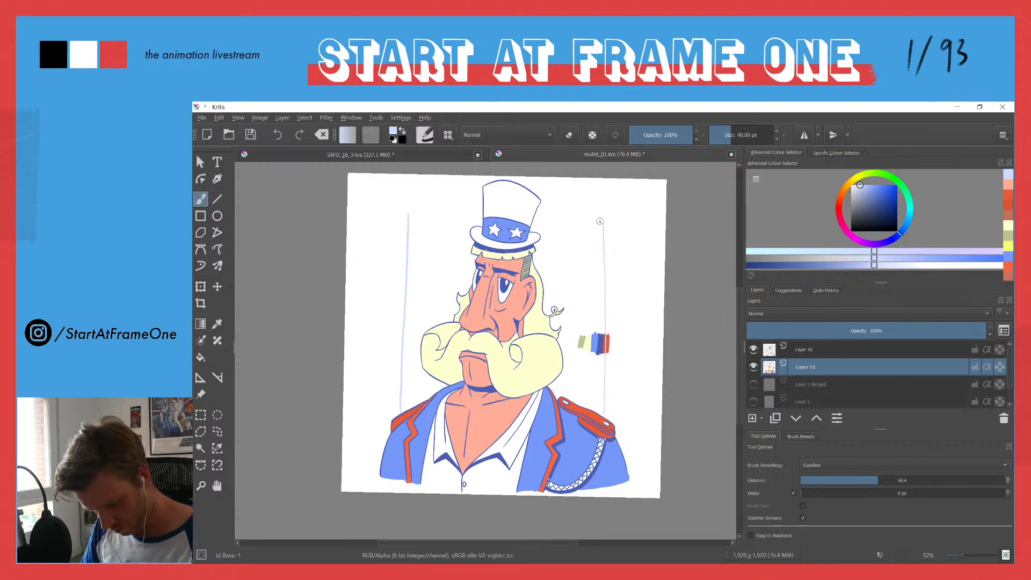
pyautogui.moveTo(565, 222); pyautogui.dragTo(539, 220)
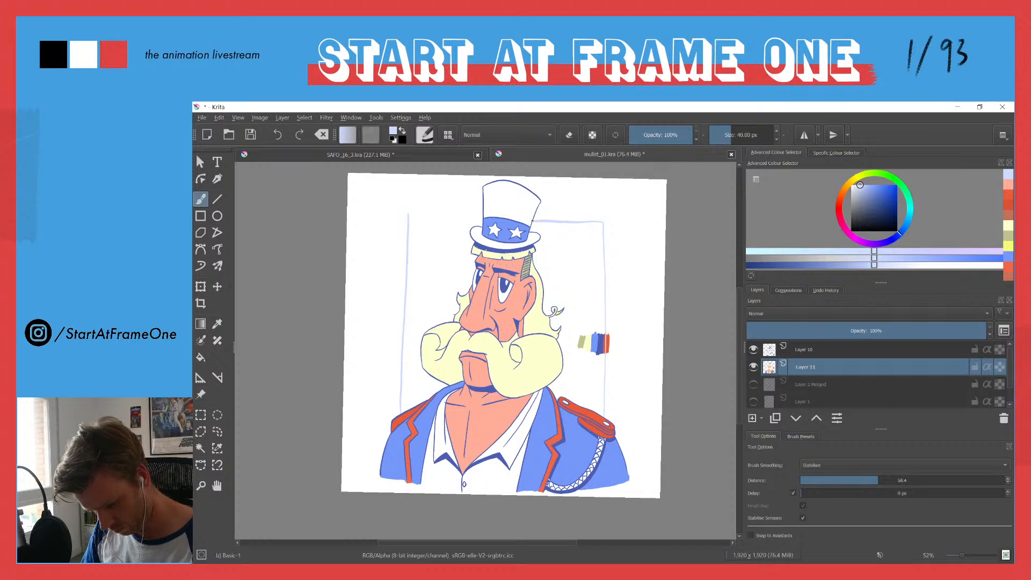
pyautogui.moveTo(424, 218); pyautogui.dragTo(406, 216)
pyautogui.press('e')
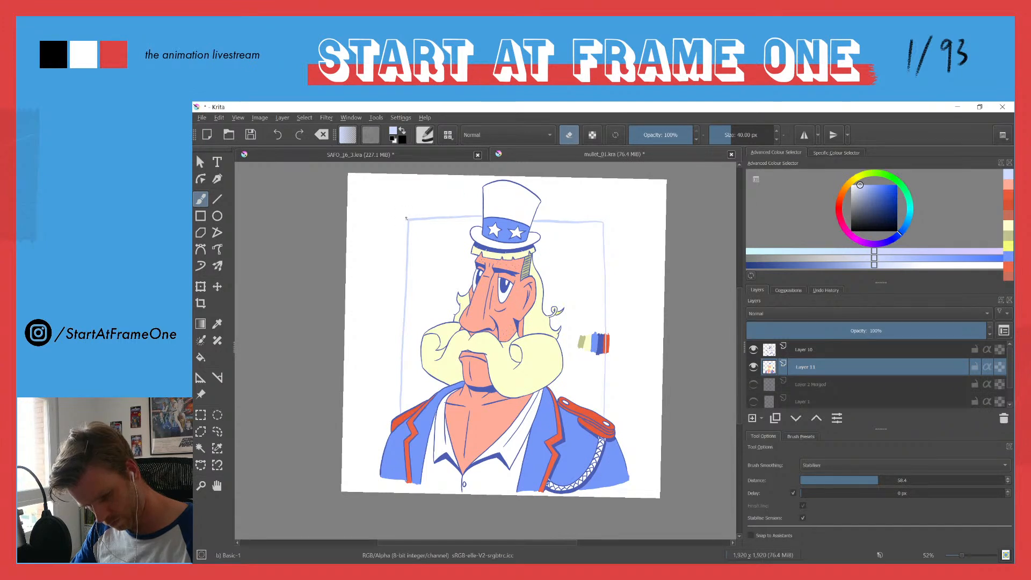
# Step: Try to fill the background inside the rectangular frame with the pale blue, and undo the fill
pyautogui.press('f')
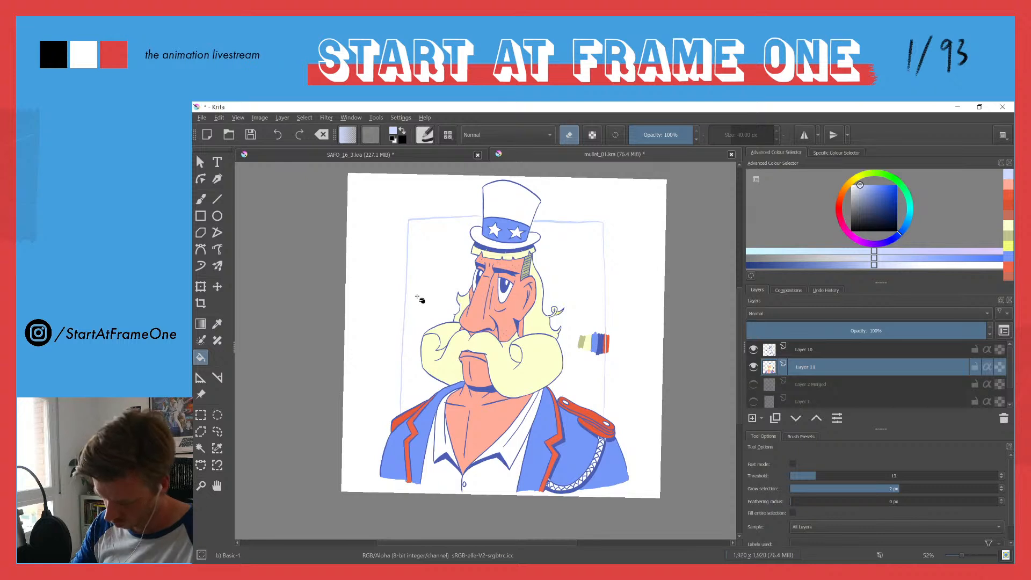
pyautogui.press('e')
pyautogui.click(424, 293)
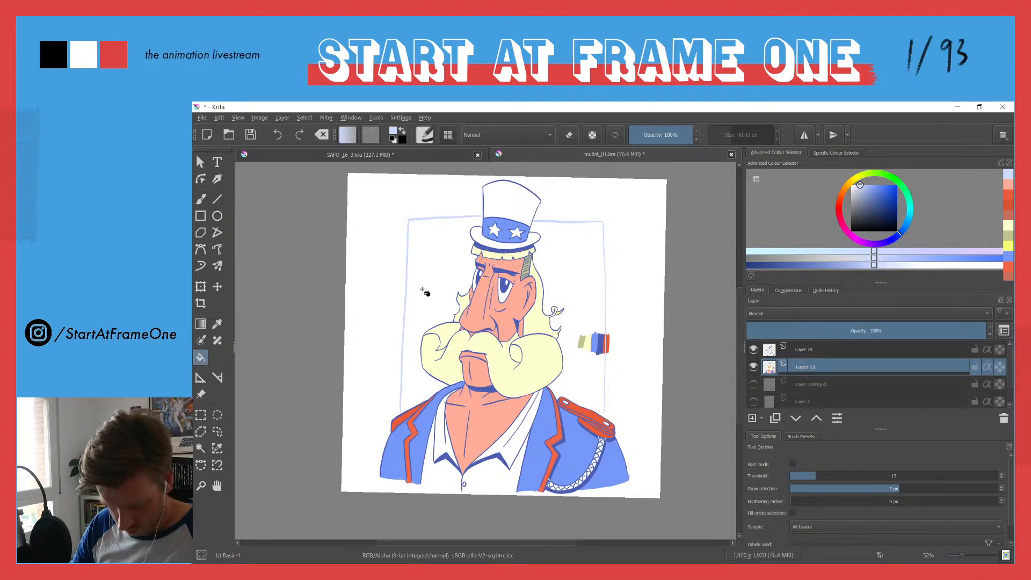
pyautogui.hotkey('ctrl', 'z')
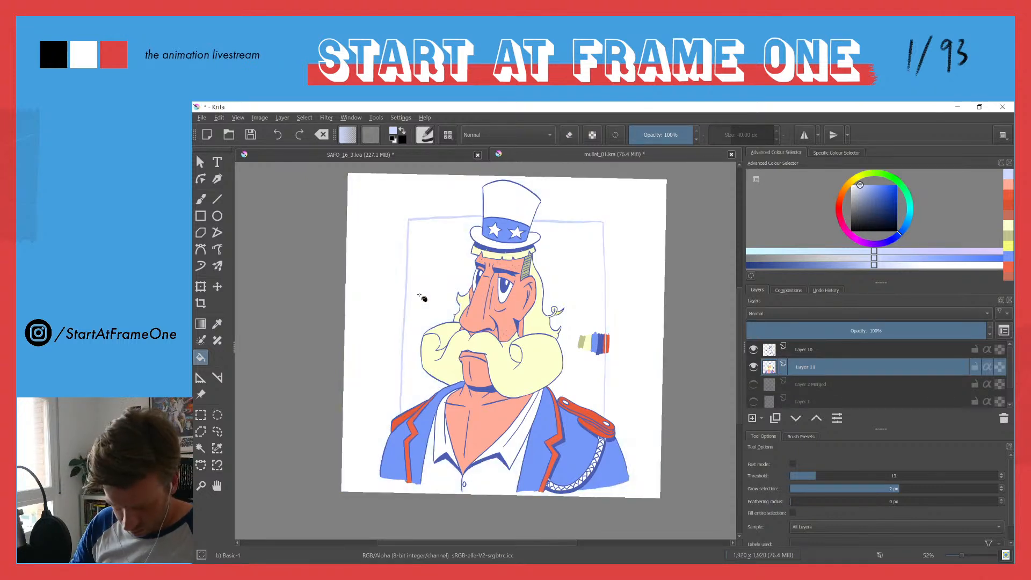
# Step: Brush over the gap in the rectangular frame and fill the background on both sides of the head with the pale blue
pyautogui.moveTo(423, 295)
pyautogui.mouseDown()
pyautogui.moveTo(436, 250)
pyautogui.moveTo(423, 293)
pyautogui.mouseUp()
pyautogui.scroll(2, 460, 242)
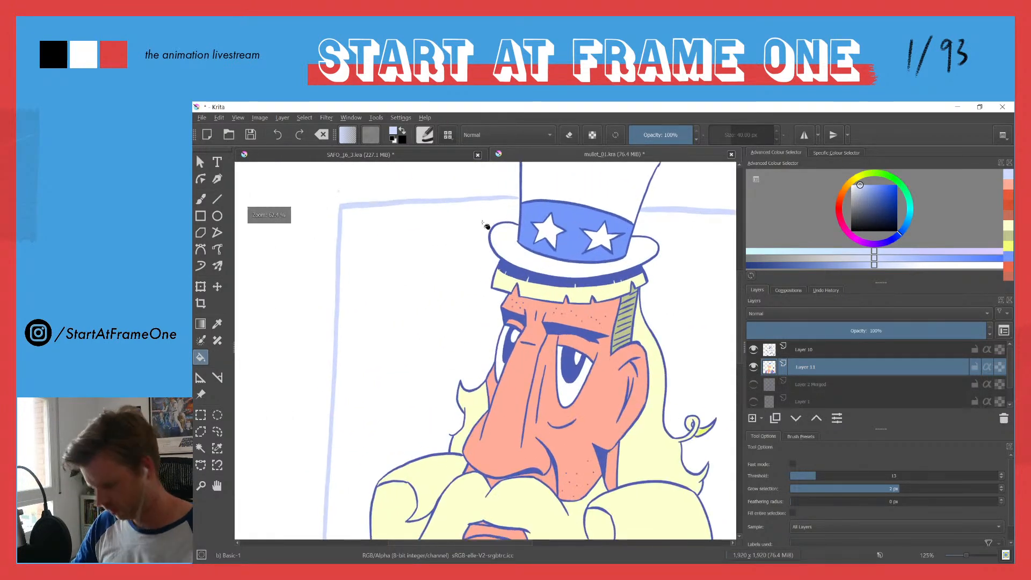
pyautogui.press('b')
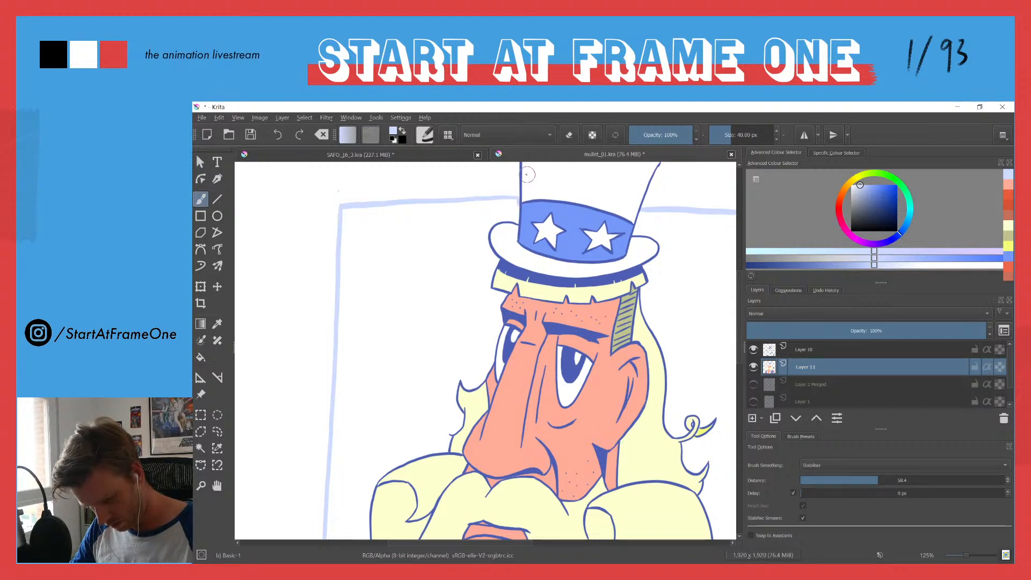
pyautogui.press('f')
pyautogui.click(379, 286)
pyautogui.moveTo(451, 296); pyautogui.dragTo(285, 259)
pyautogui.click(531, 314)
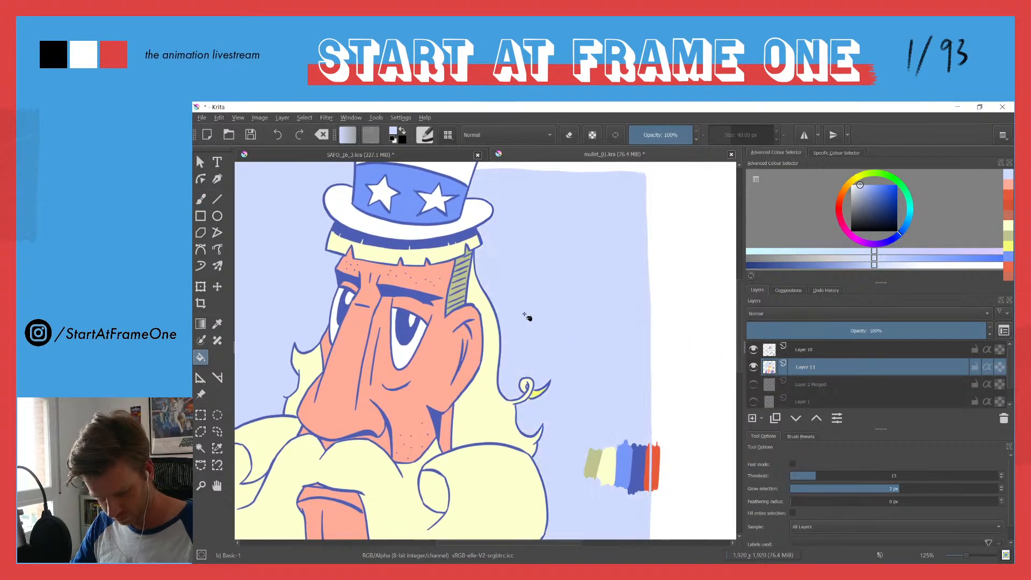
# Step: Fill inside the loose hair curl with the pale blue and sample the hair's pale yellow to touch up beside it
pyautogui.click(525, 386)
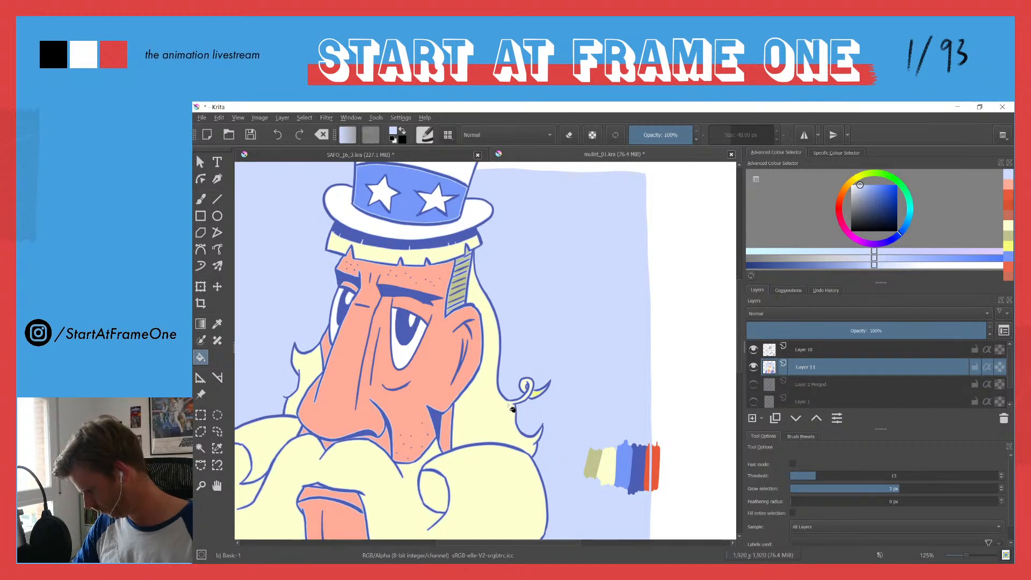
pyautogui.keyDown('ctrl'); pyautogui.click(513, 409); pyautogui.keyUp('ctrl')
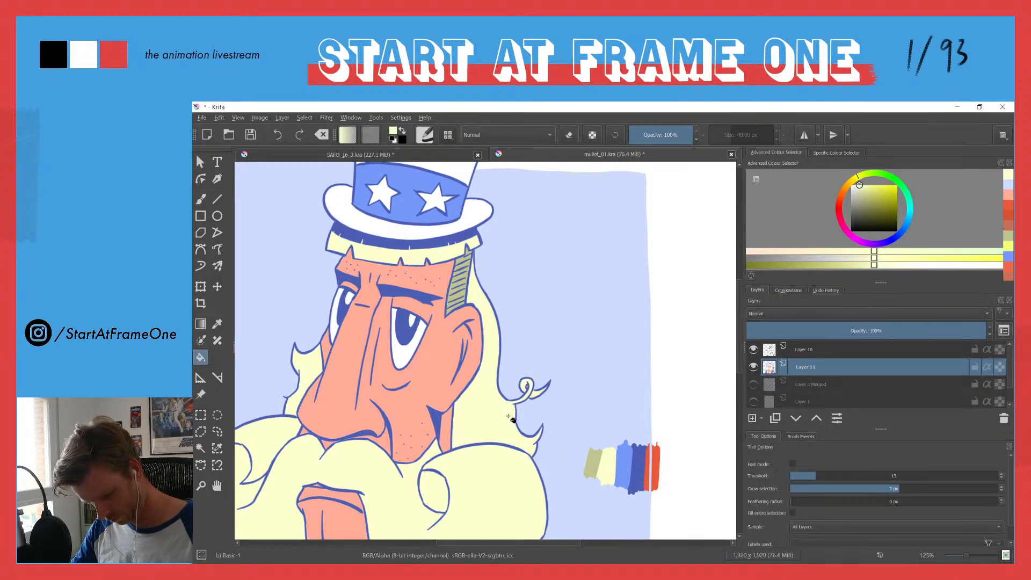
pyautogui.moveTo(478, 351); pyautogui.dragTo(455, 445)
pyautogui.moveTo(406, 361); pyautogui.dragTo(404, 337)
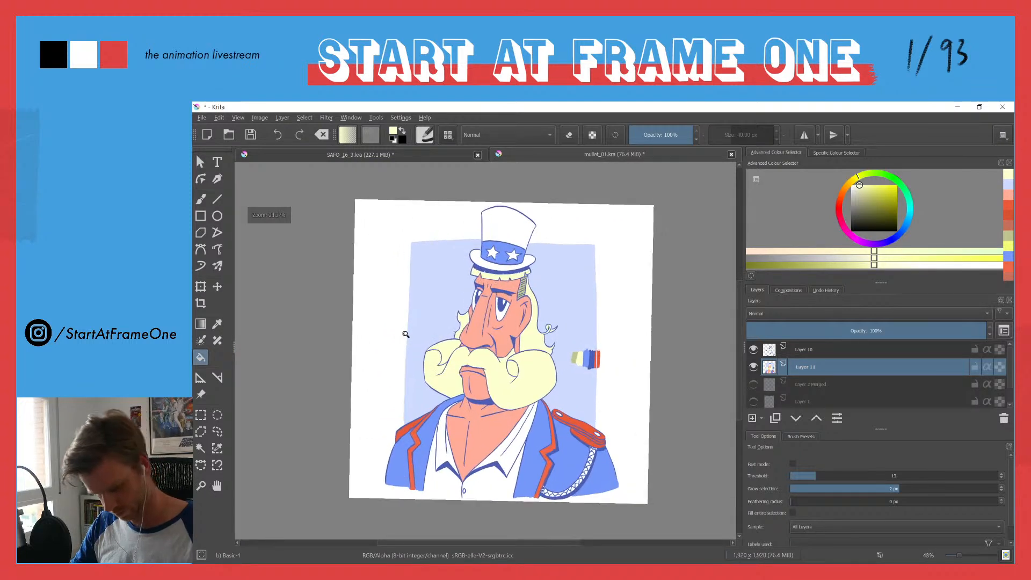
# Step: Widen the background panel slightly by brushing new side edges in the sampled pale blue and filling the gaps between them and the panel
pyautogui.press('b')
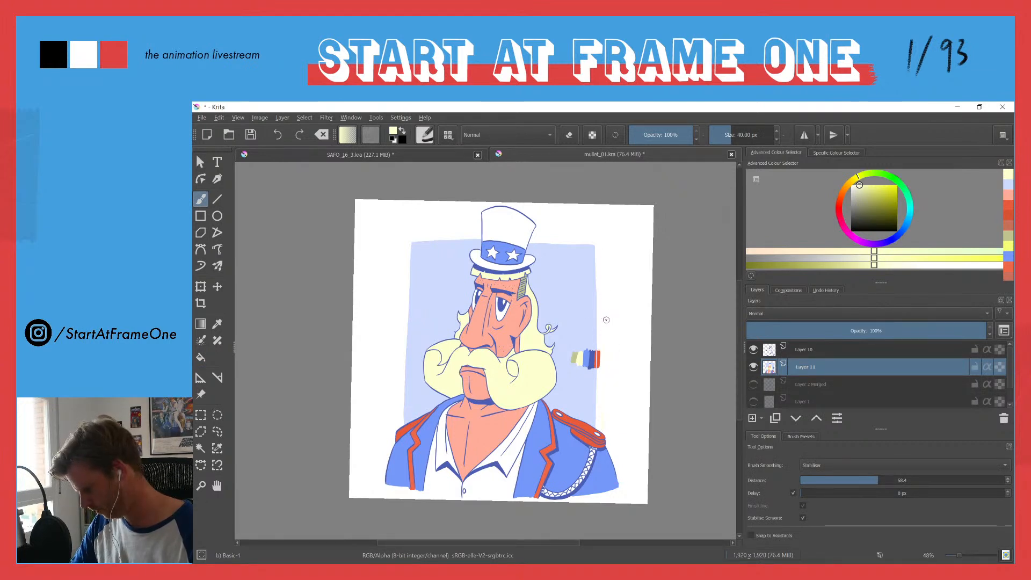
pyautogui.keyDown('ctrl'); pyautogui.click(596, 422); pyautogui.keyUp('ctrl')
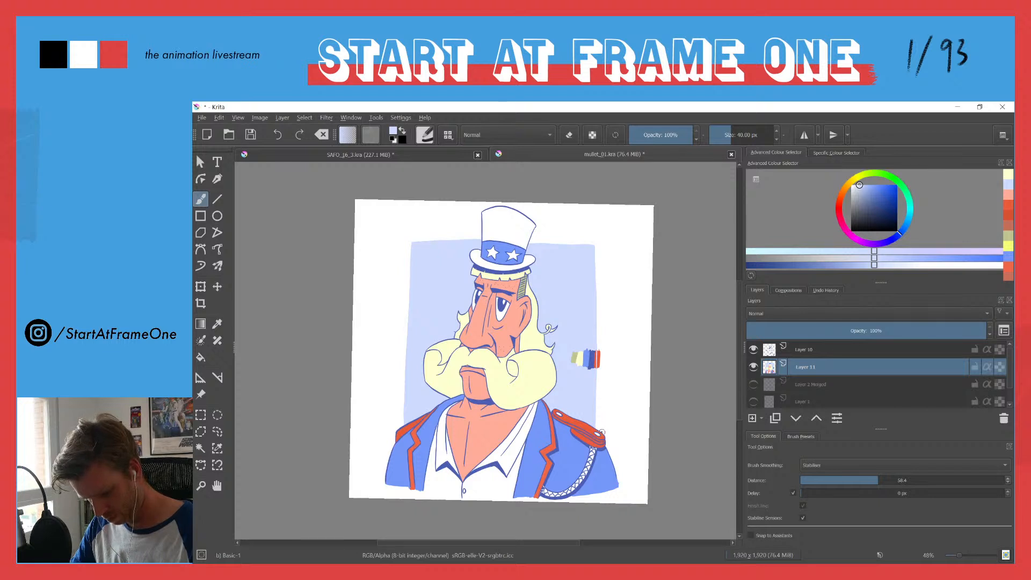
pyautogui.moveTo(602, 395)
pyautogui.mouseDown()
pyautogui.moveTo(606, 243)
pyautogui.moveTo(459, 235)
pyautogui.moveTo(404, 242)
pyautogui.mouseUp()
pyautogui.moveTo(402, 286); pyautogui.dragTo(400, 428)
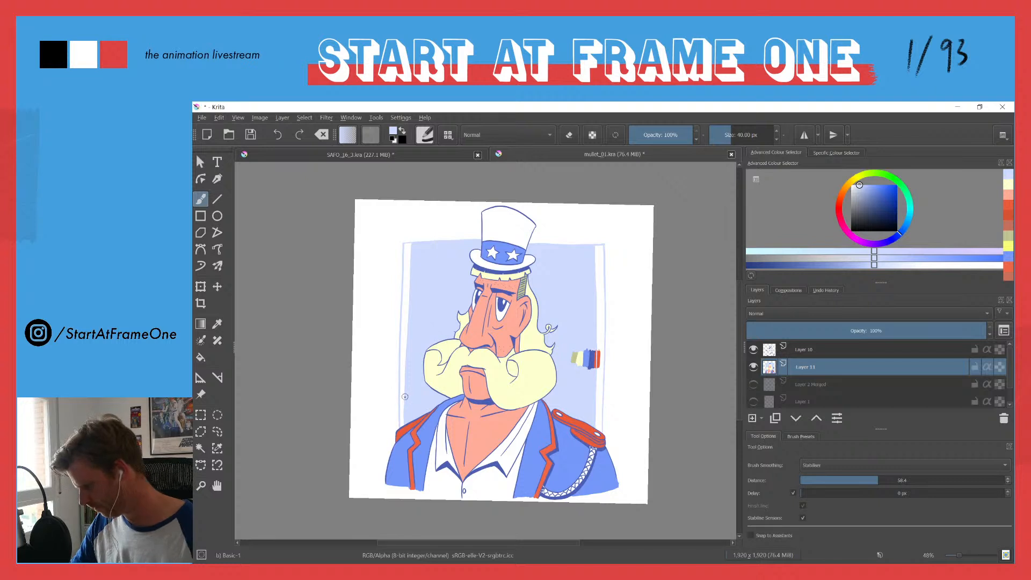
pyautogui.press('f')
pyautogui.click(405, 402)
pyautogui.click(601, 407)
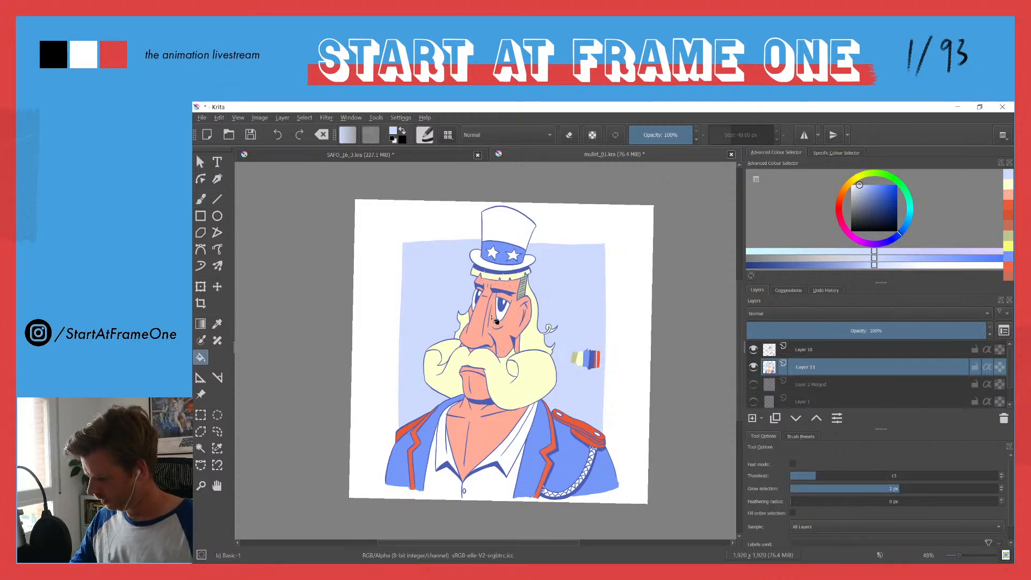
pyautogui.moveTo(452, 268); pyautogui.dragTo(452, 337)
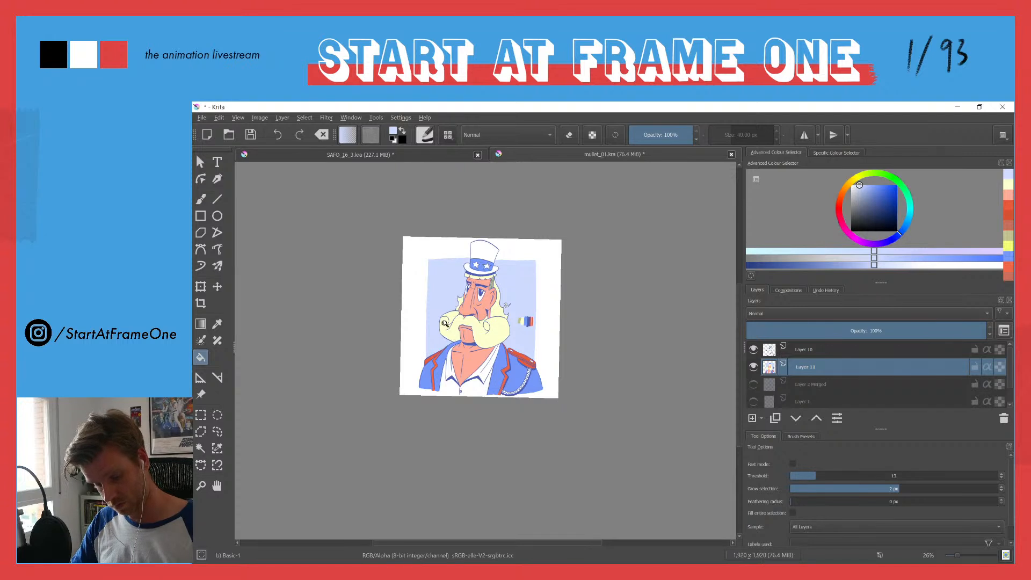
pyautogui.moveTo(442, 323); pyautogui.dragTo(434, 271)
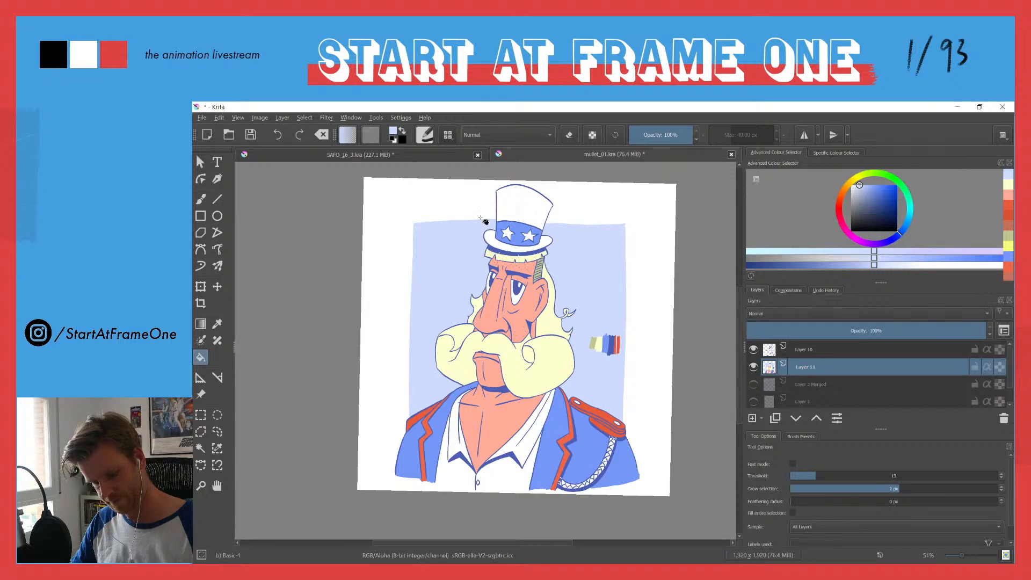
# Step: Lighten the sampled epaulette red-orange to a light pink and a paler pink, try each as a fill outside the panel, and undo both
pyautogui.keyDown('ctrl'); pyautogui.click(602, 412); pyautogui.keyUp('ctrl')
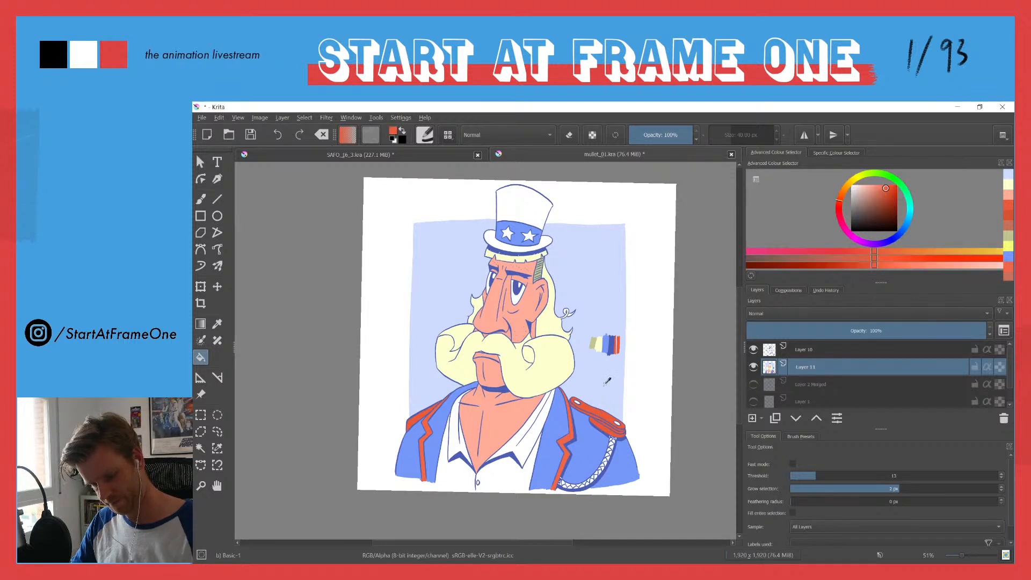
pyautogui.moveTo(865, 194); pyautogui.dragTo(864, 185)
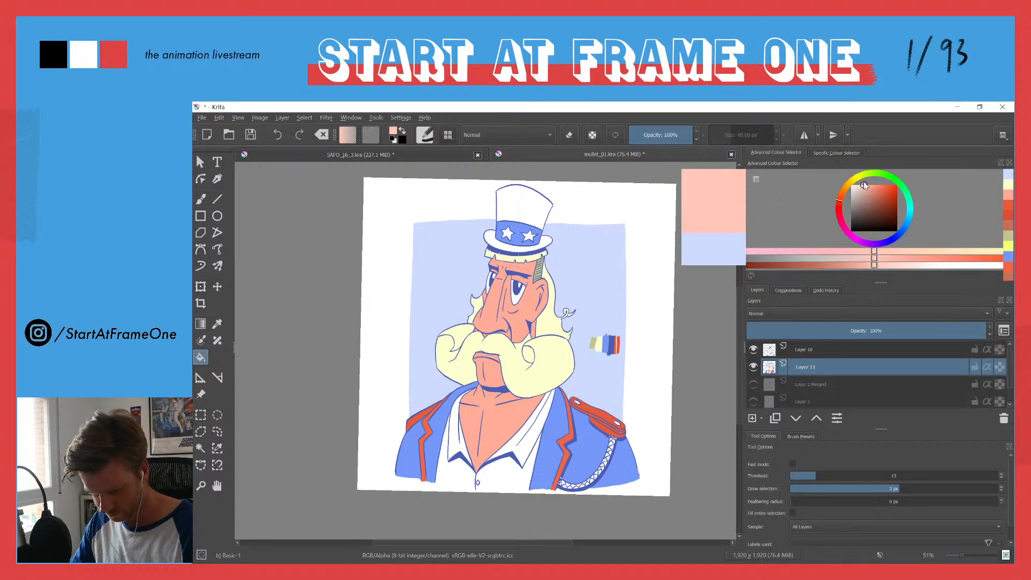
pyautogui.click(646, 282)
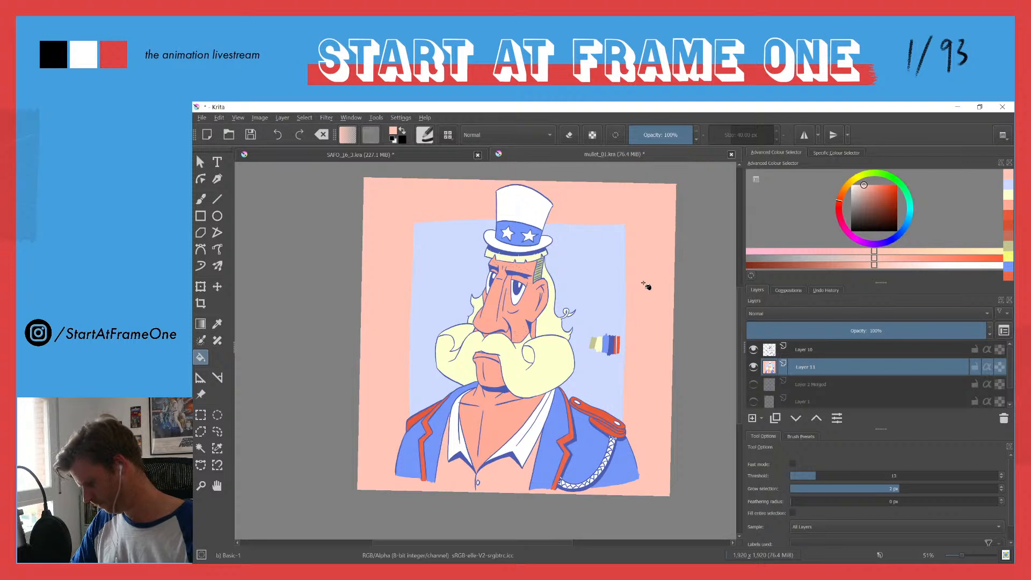
pyautogui.hotkey('ctrl', 'z')
pyautogui.moveTo(859, 186); pyautogui.dragTo(856, 184)
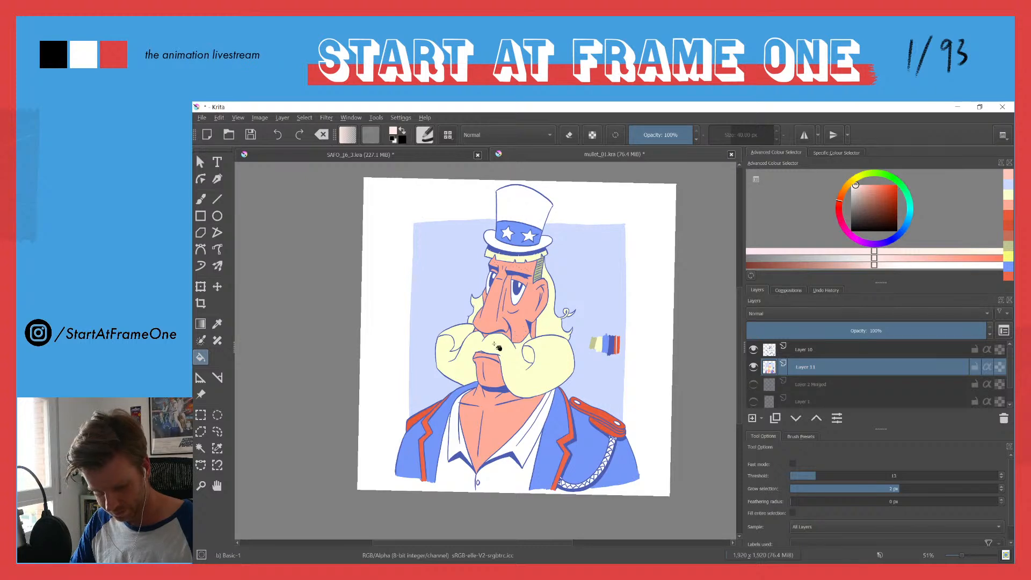
pyautogui.click(388, 348)
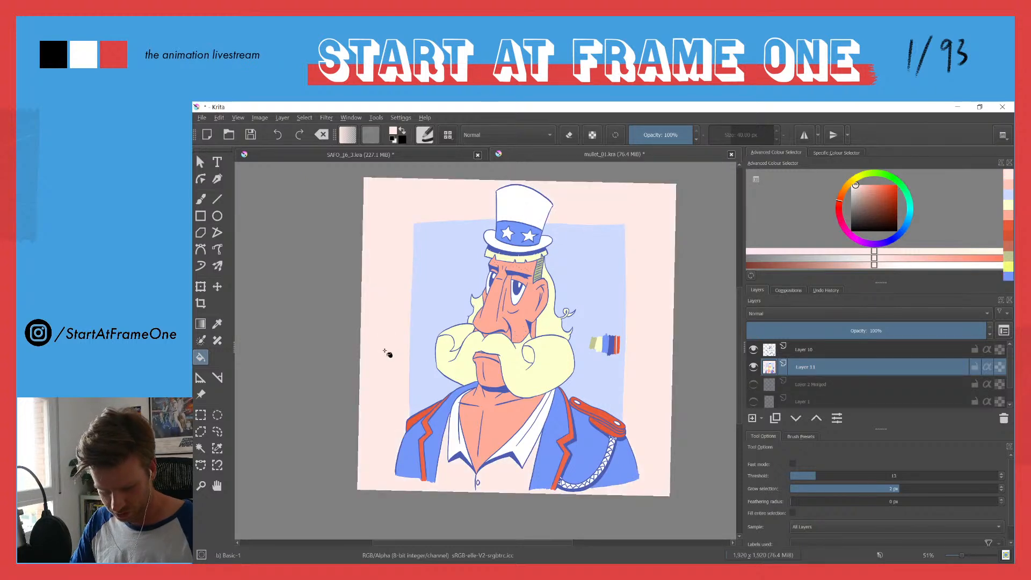
pyautogui.hotkey('ctrl', 'z')
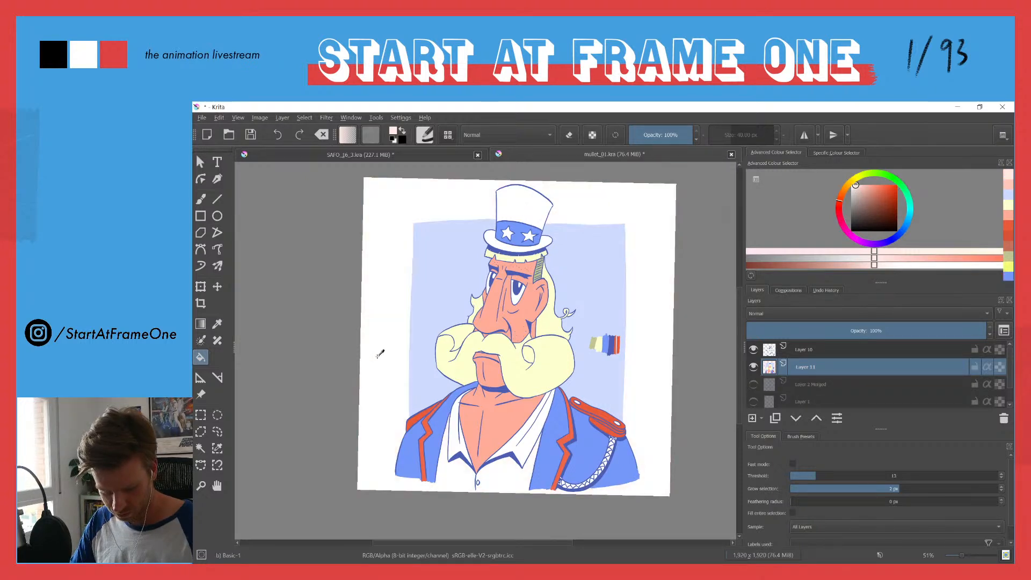
# Step: Brush a very pale pink line along the shirt's lower edge, try a slightly deeper pink fill outside the panel, and undo that fill
pyautogui.press('b')
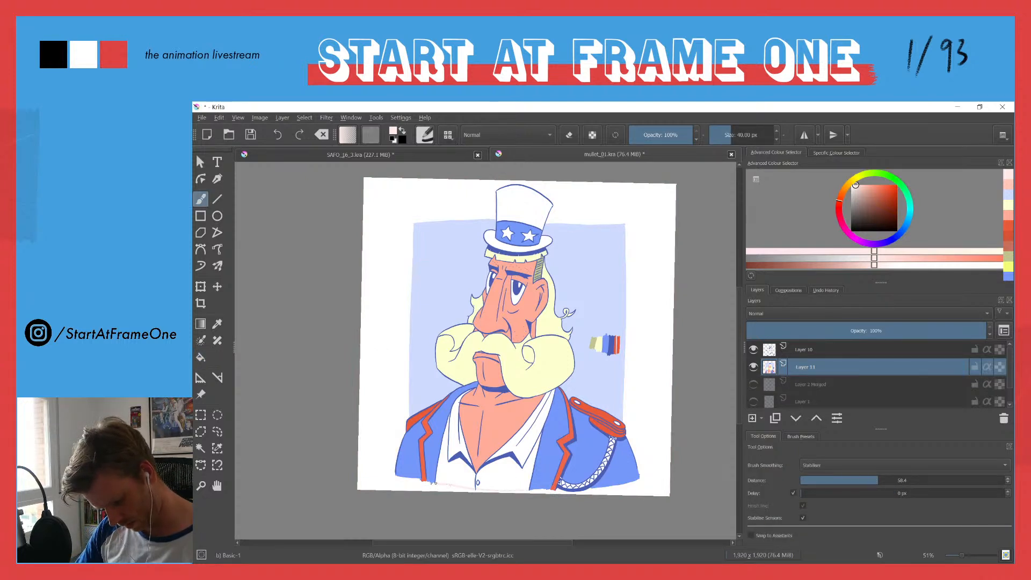
pyautogui.press('k')
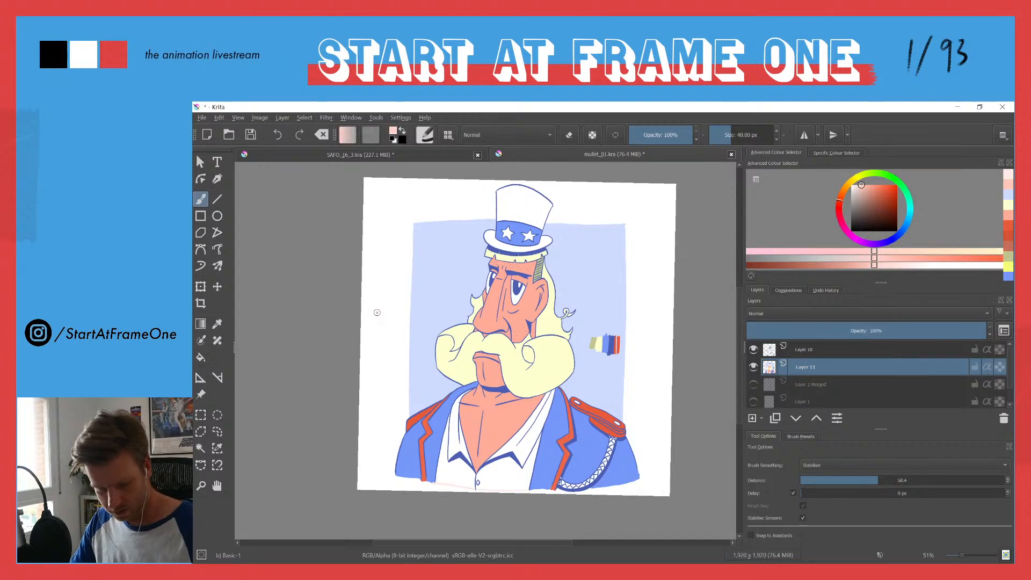
pyautogui.press('f')
pyautogui.click(376, 328)
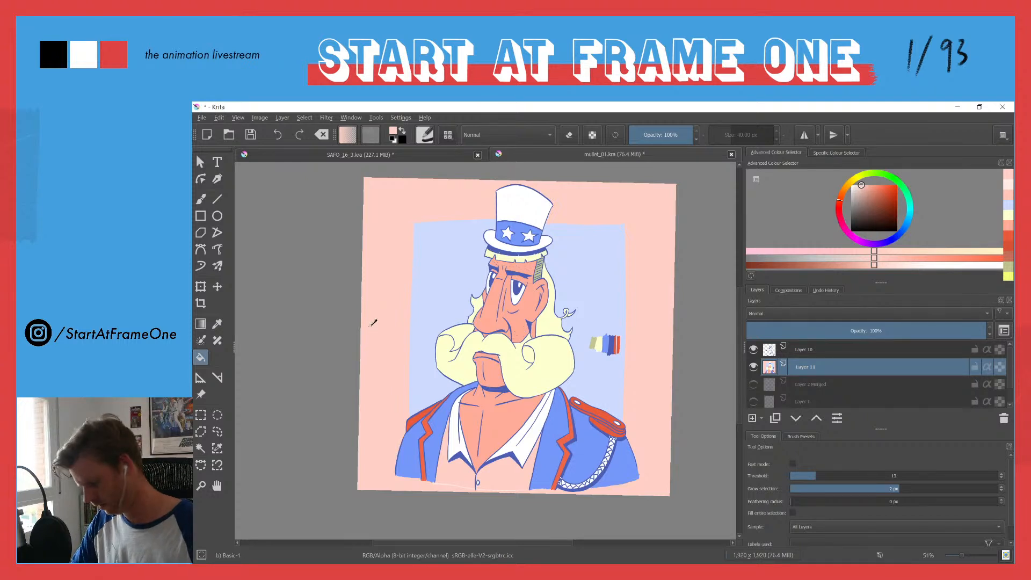
pyautogui.hotkey('ctrl', 'z')
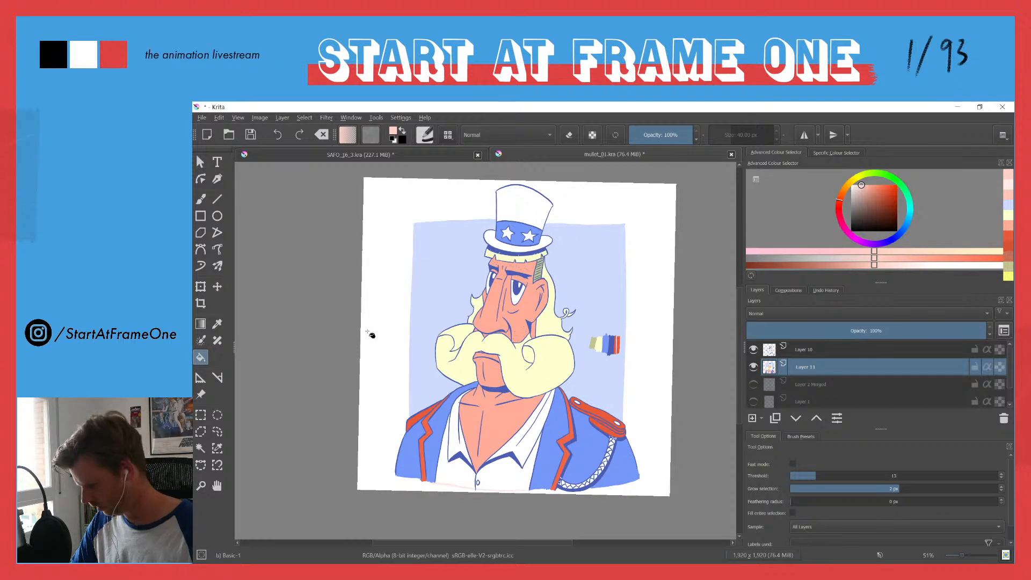
# Step: Retry the pink fill outside the background panel, try a slightly lighter pink there, and undo both fills
pyautogui.press('b')
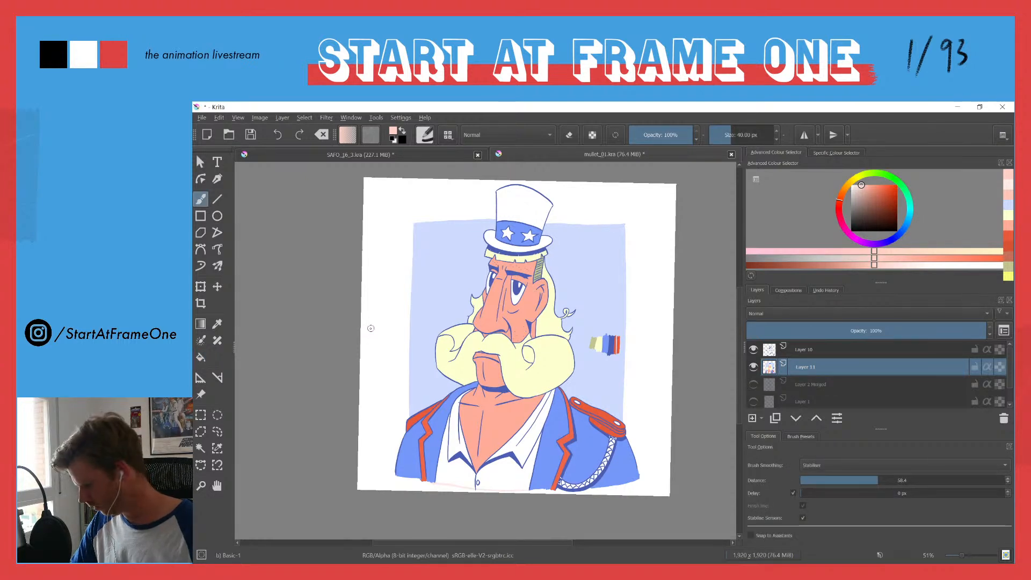
pyautogui.press('f')
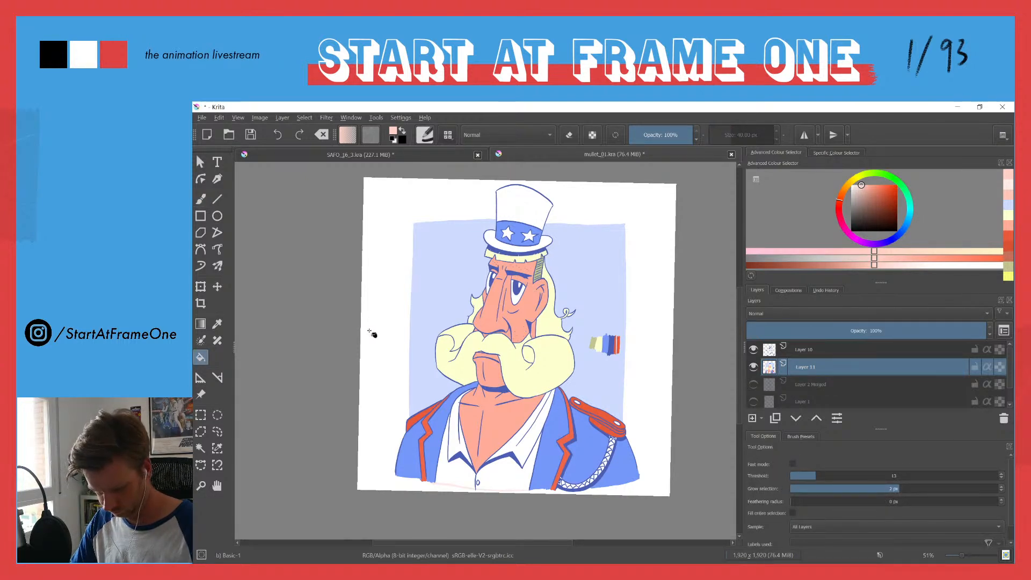
pyautogui.click(373, 334)
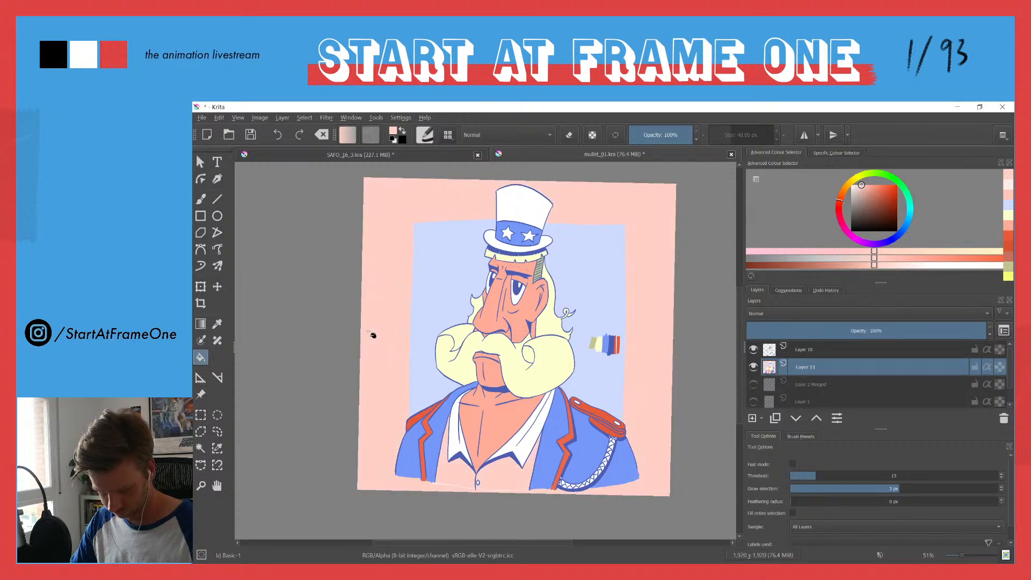
pyautogui.hotkey('ctrl', 'z')
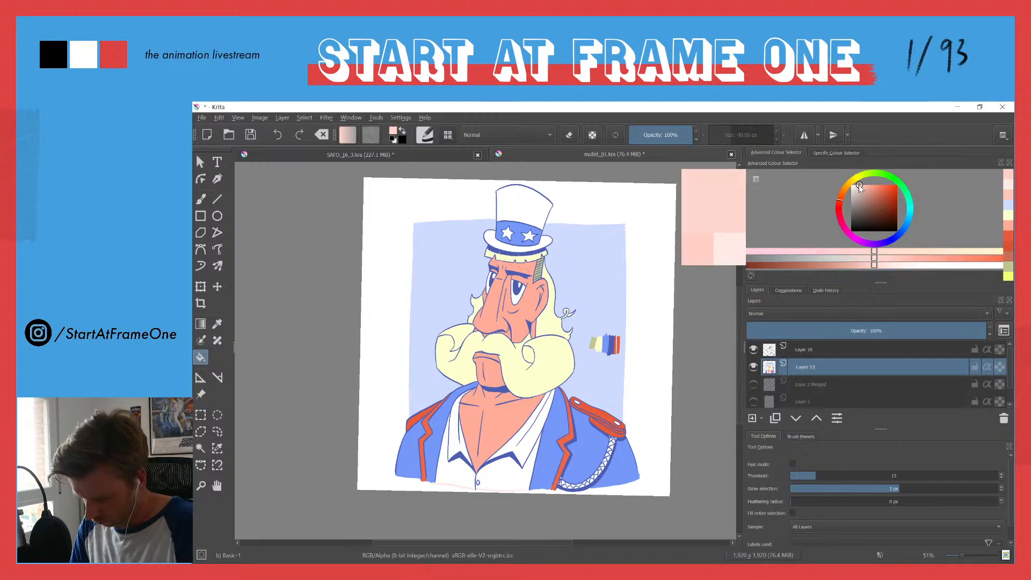
pyautogui.click(385, 252)
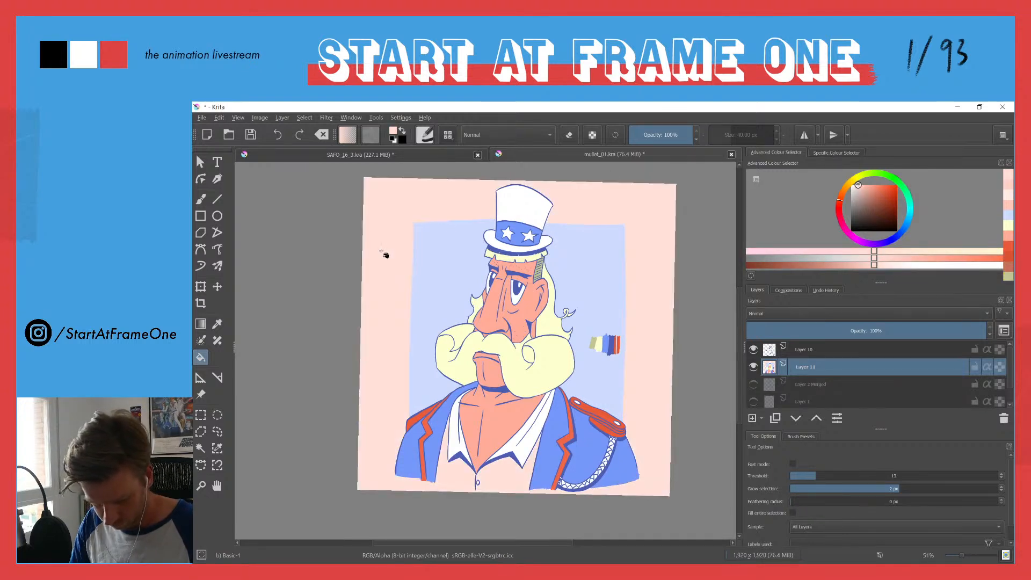
pyautogui.hotkey('ctrl', 'z')
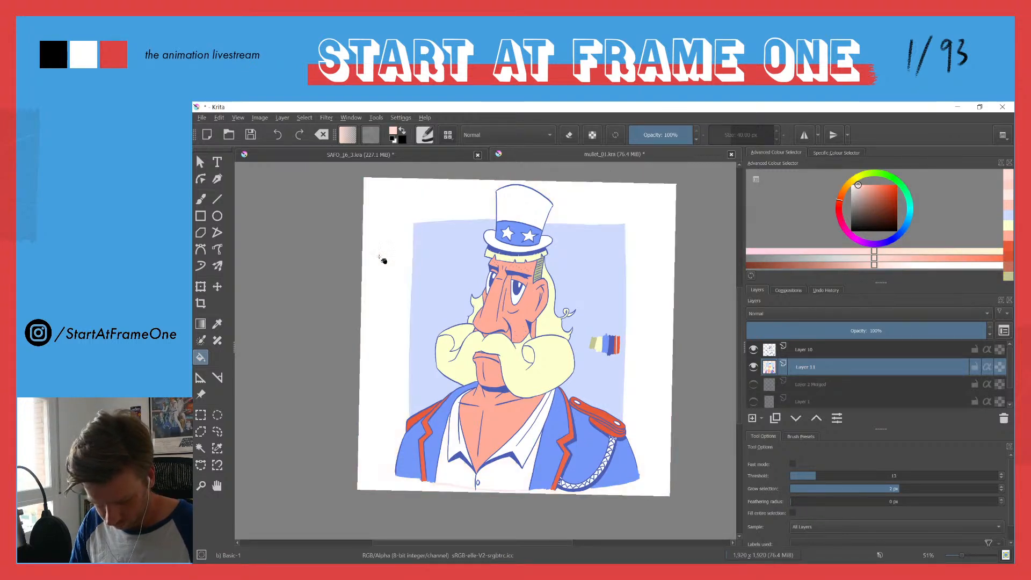
# Step: Reinforce the pink line along the shirt's lower edge with the lighter pink, try filling the outer background, and undo the fill
pyautogui.moveTo(441, 414); pyautogui.dragTo(443, 354)
pyautogui.moveTo(464, 461)
pyautogui.mouseDown()
pyautogui.moveTo(466, 368)
pyautogui.moveTo(452, 328)
pyautogui.mouseUp()
pyautogui.moveTo(418, 412)
pyautogui.mouseDown()
pyautogui.moveTo(415, 380)
pyautogui.moveTo(404, 373)
pyautogui.mouseUp()
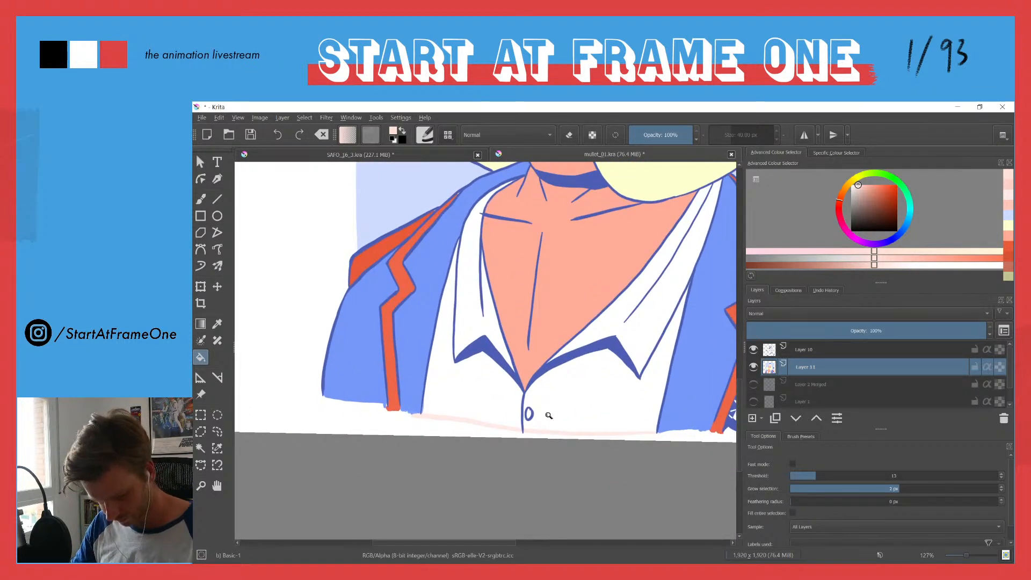
pyautogui.press('b')
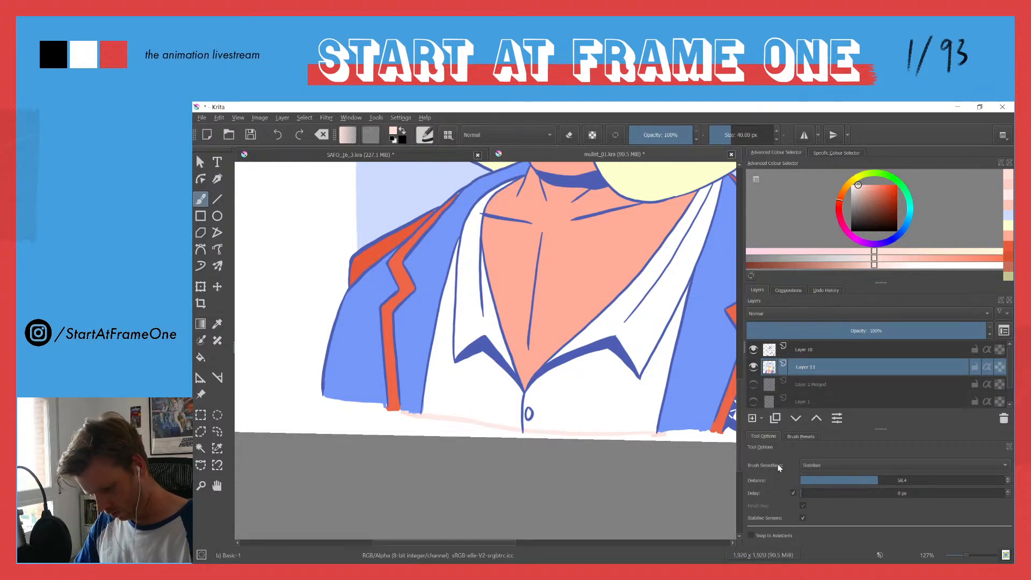
pyautogui.press('f')
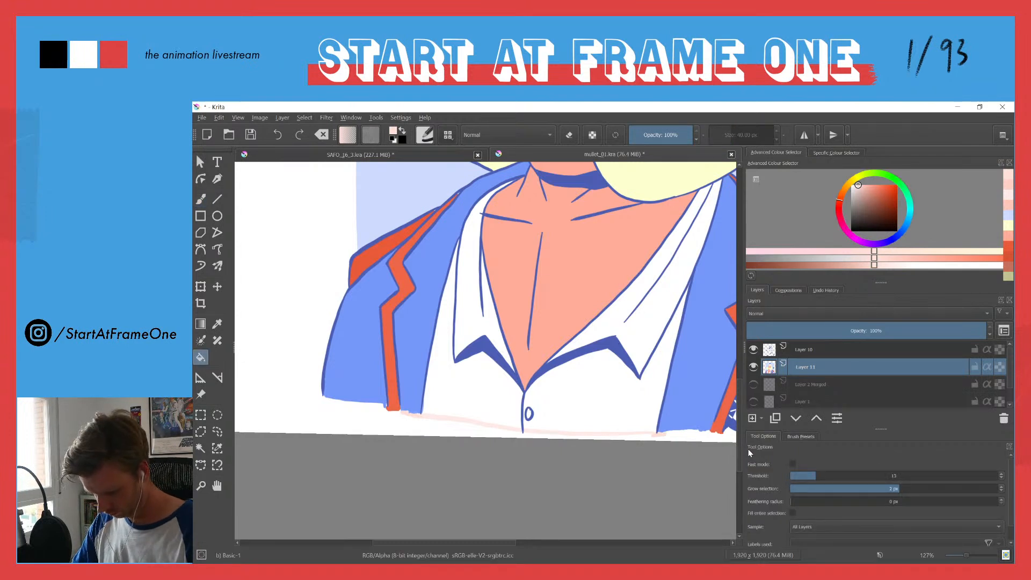
pyautogui.click(313, 423)
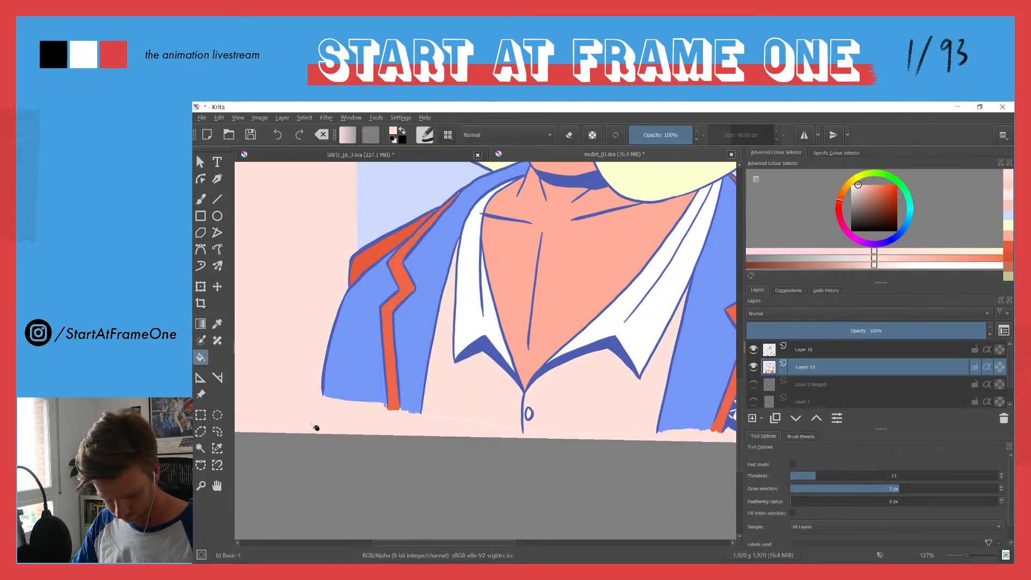
pyautogui.hotkey('ctrl', 'z')
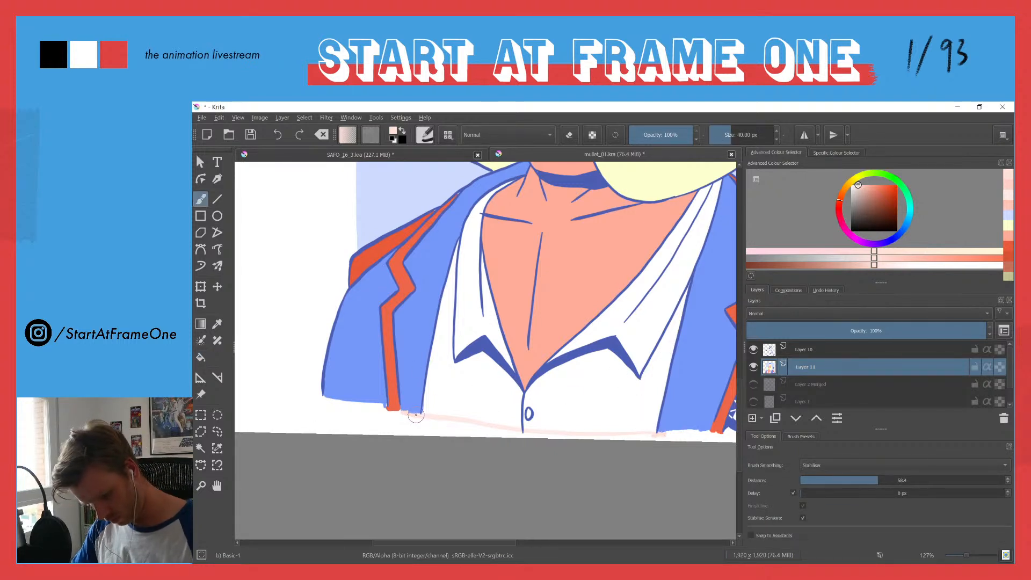
# Step: Try the light pink fill once more from the strip below the jacket, and undo it
pyautogui.press('f')
pyautogui.click(346, 429)
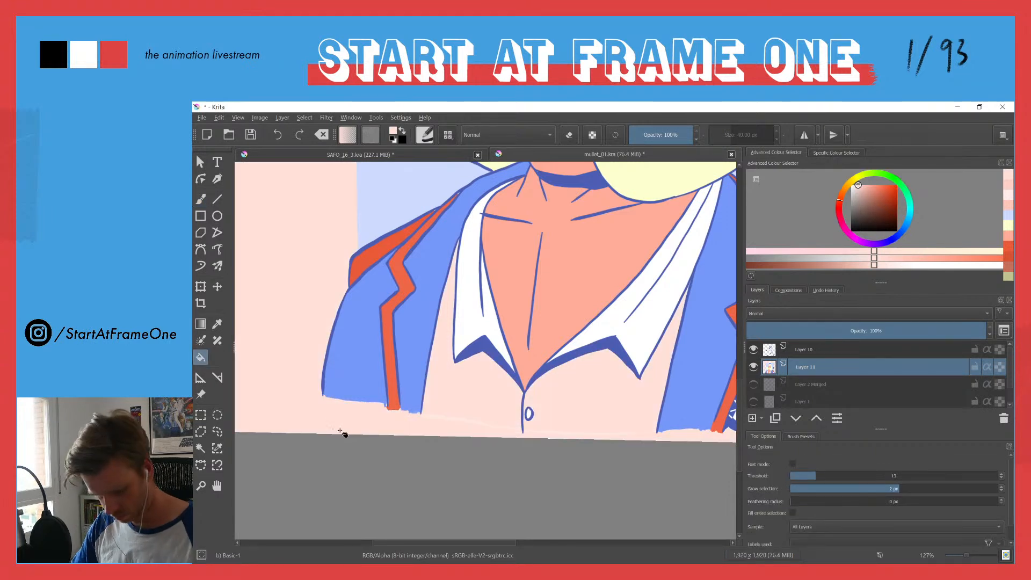
pyautogui.hotkey('ctrl', 'z')
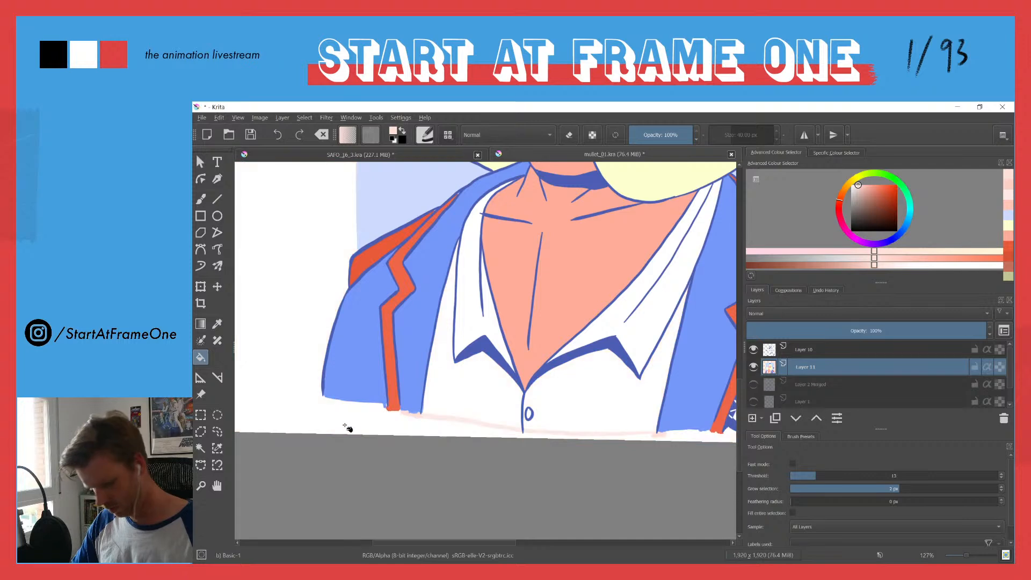
# Step: Try filling the area outside the pale blue panel with the light pink, and undo the fill
pyautogui.scroll(-4, 366, 371)
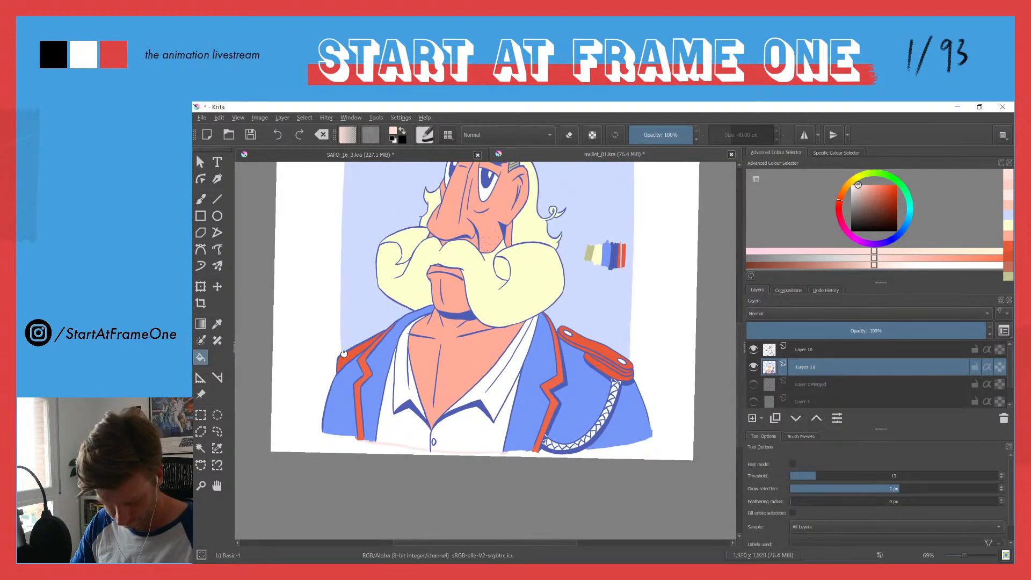
pyautogui.click(311, 402)
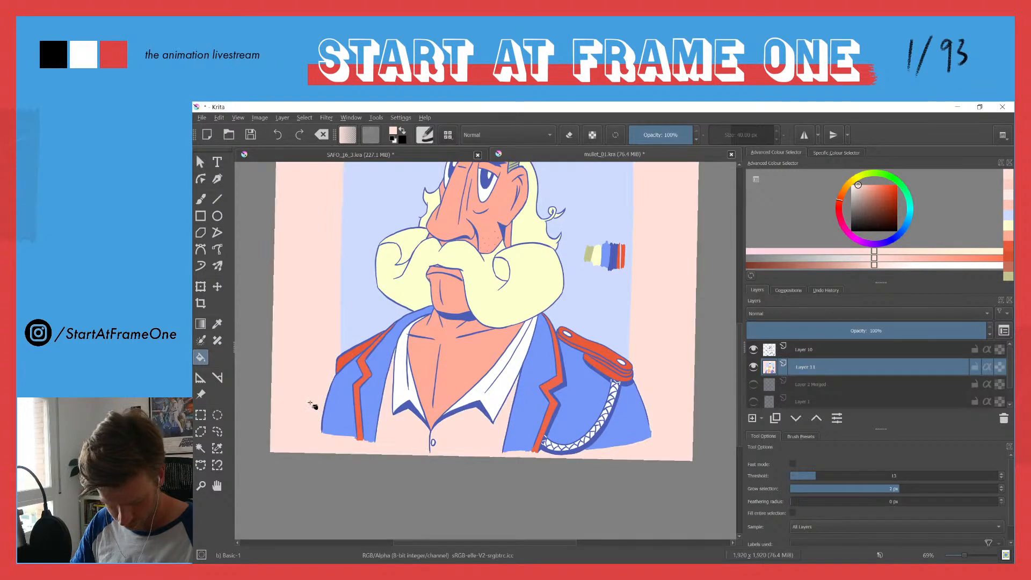
pyautogui.hotkey('ctrl', 'z')
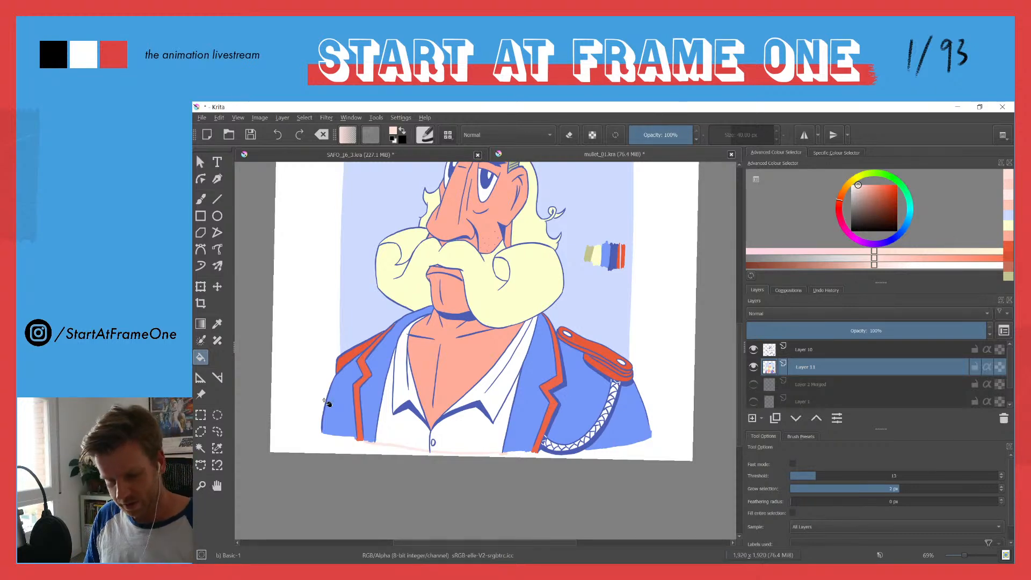
# Step: Sample the red from the epaulette, try it on the top hat's crown and brim, and undo both fills
pyautogui.moveTo(391, 192); pyautogui.dragTo(380, 375)
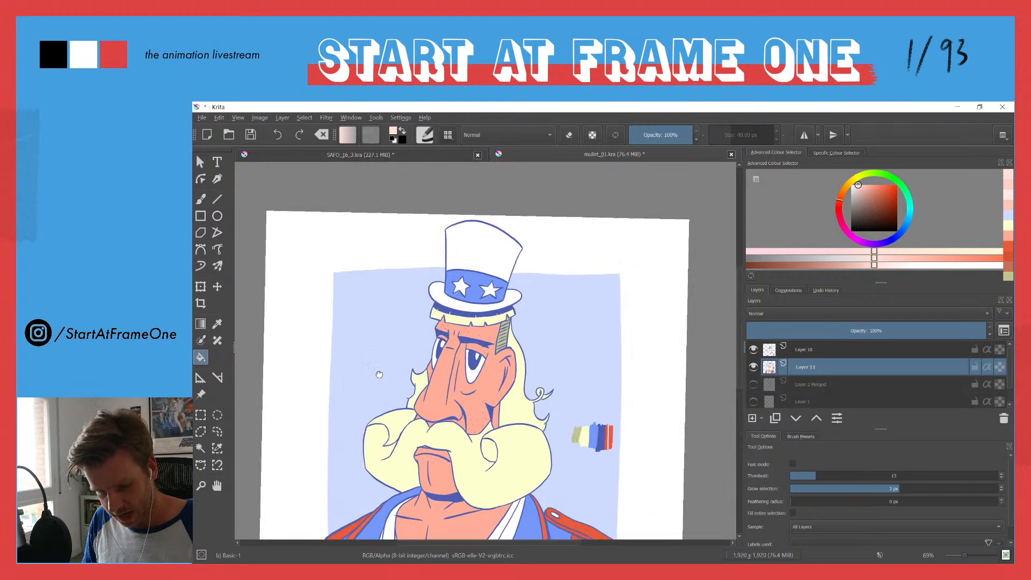
pyautogui.keyDown('ctrl'); pyautogui.click(568, 523); pyautogui.keyUp('ctrl')
pyautogui.click(480, 259)
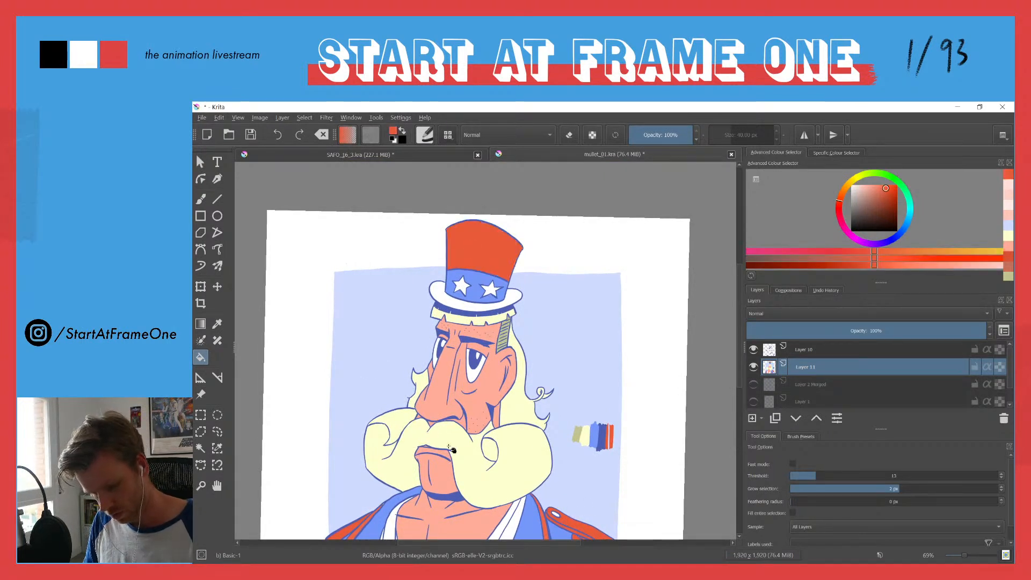
pyautogui.click(445, 300)
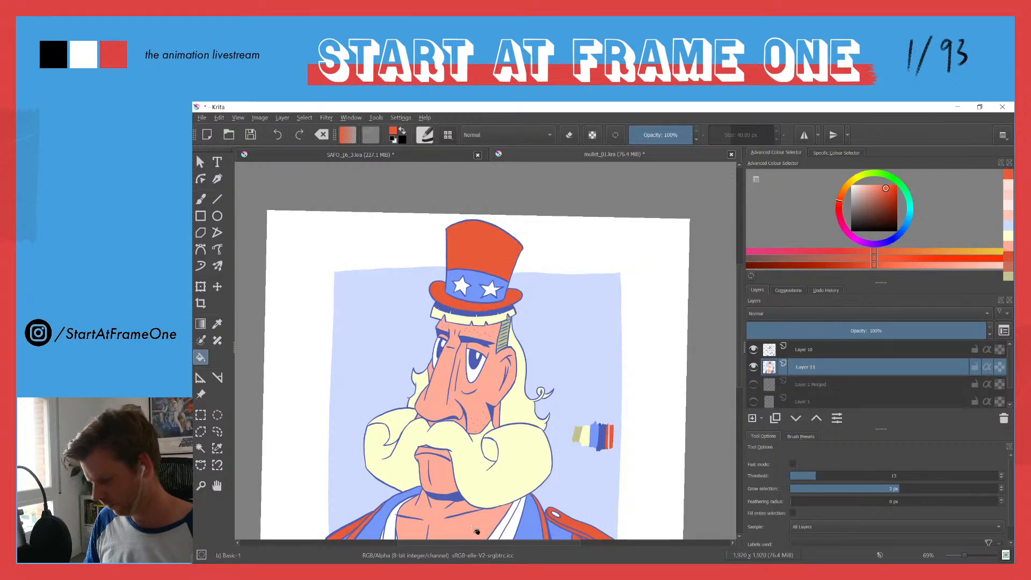
pyautogui.moveTo(410, 316); pyautogui.dragTo(395, 375)
pyautogui.moveTo(372, 427); pyautogui.dragTo(382, 383)
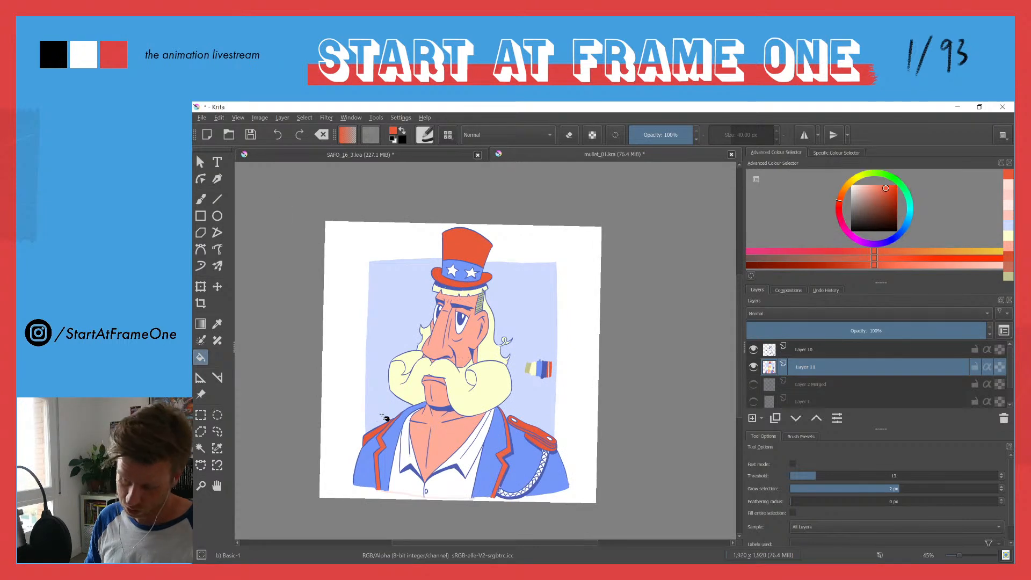
pyautogui.hotkey('ctrl', 'z')
pyautogui.hotkey('ctrl', 'z')
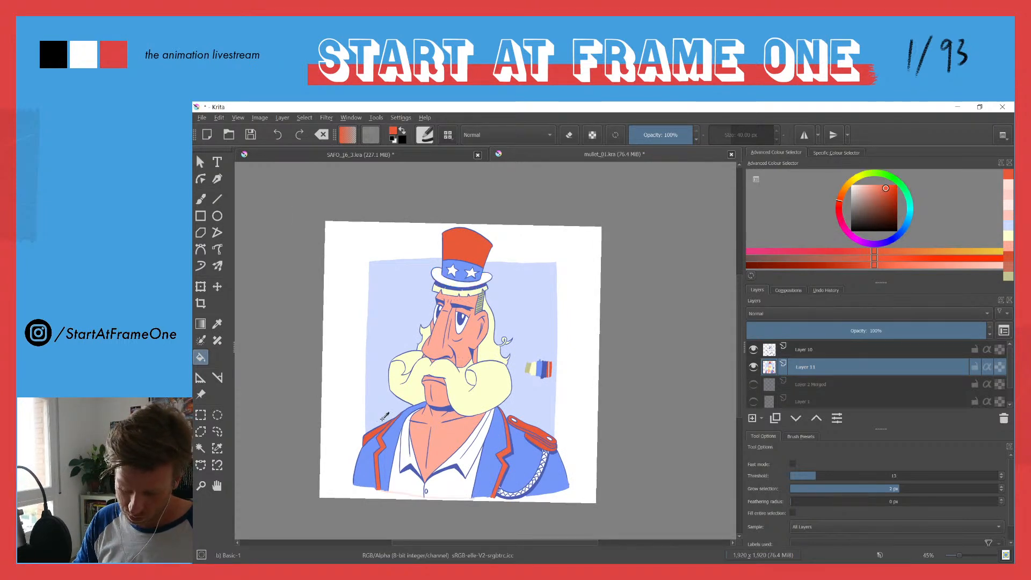
# Step: Try filling the two stars on the hat band with red, and undo both fills
pyautogui.click(452, 272)
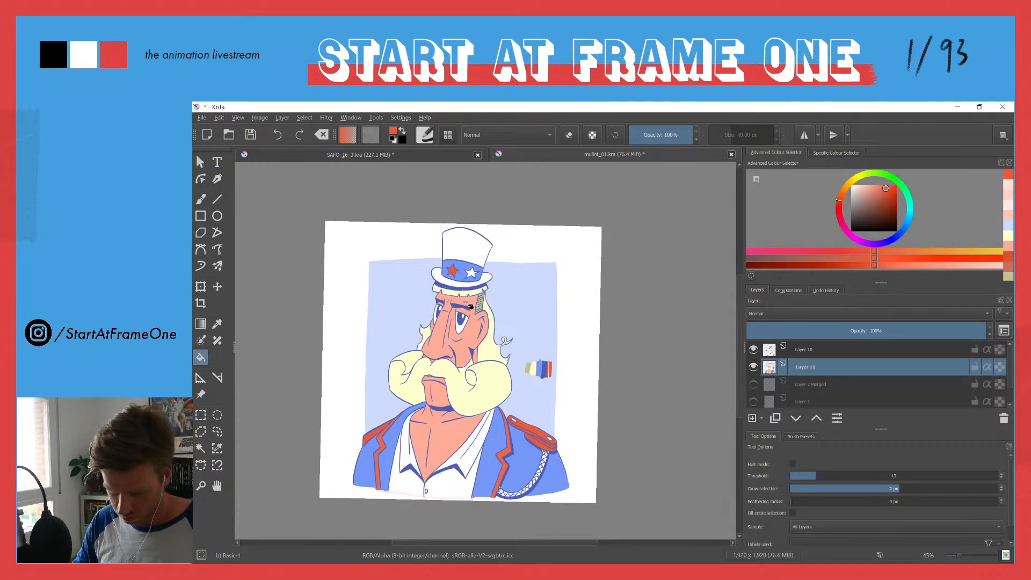
pyautogui.click(471, 273)
pyautogui.hotkey('ctrl', 'z')
pyautogui.hotkey('ctrl', 'z')
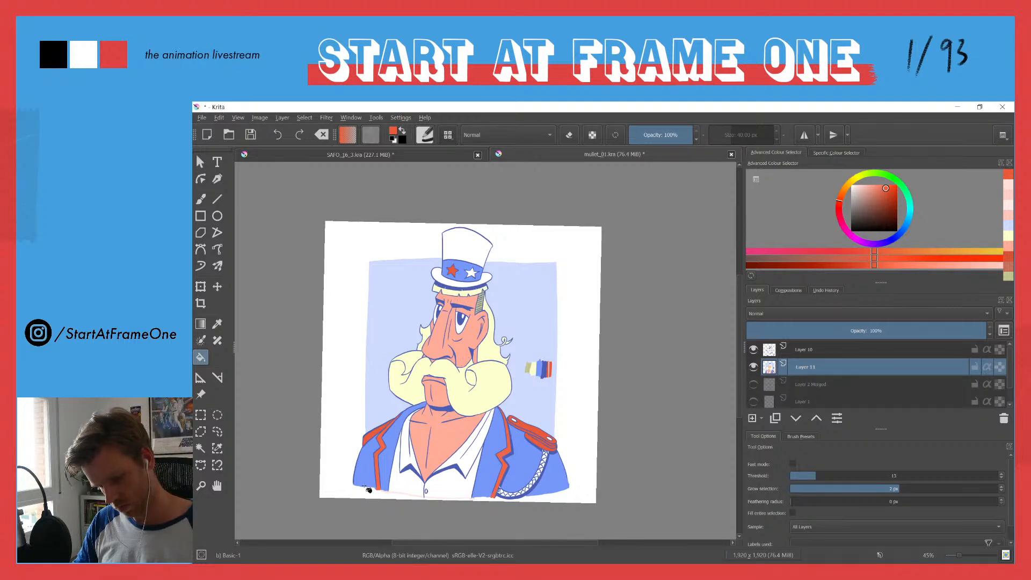
# Step: Try red on the hat's brim alone and undo it, try it on the crown alone, and undo that fill too
pyautogui.click(438, 279)
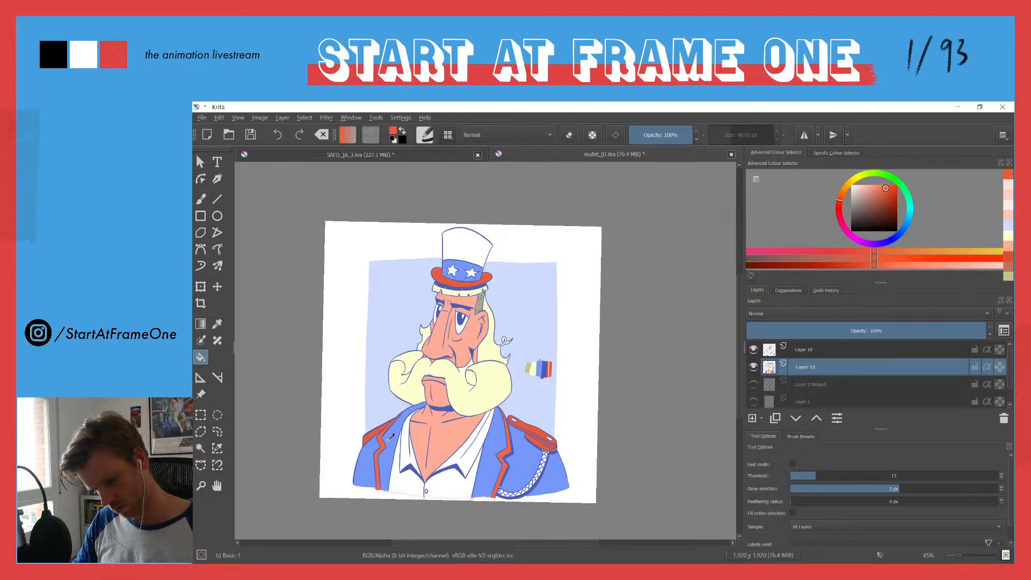
pyautogui.hotkey('ctrl', 'z')
pyautogui.click(456, 246)
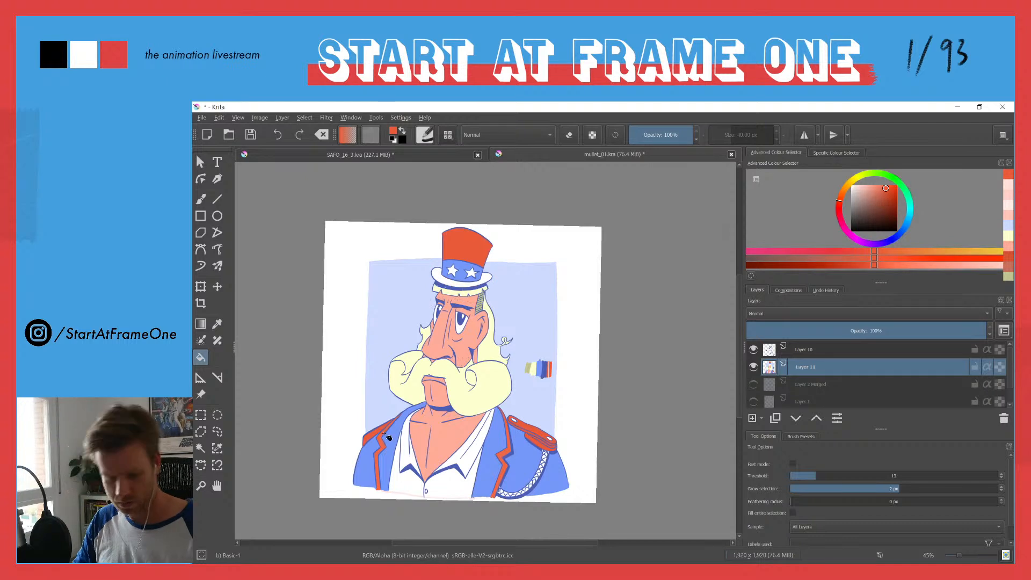
pyautogui.hotkey('ctrl', 'z')
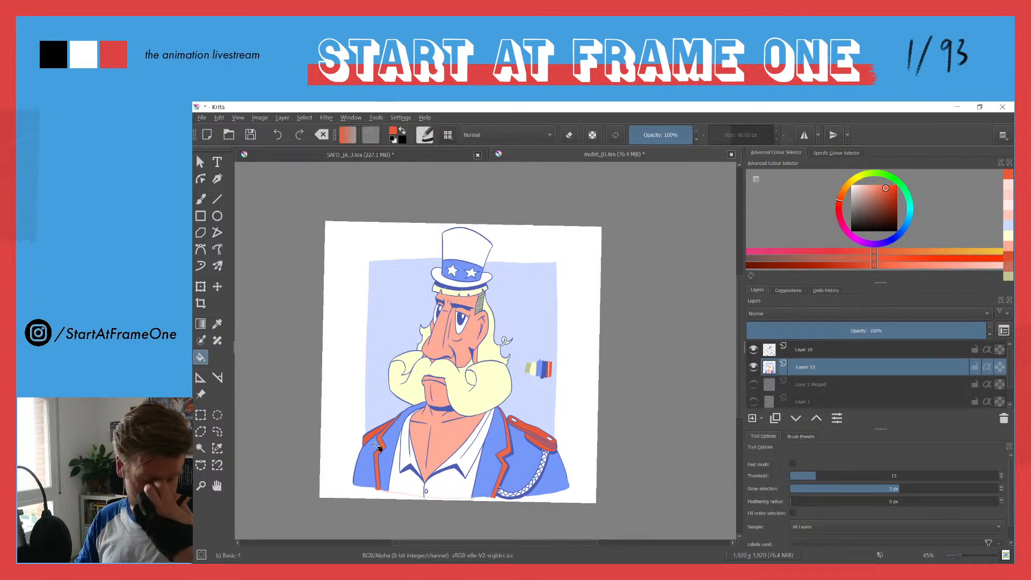
# Step: Choose a very pale pink, try it as a fill for the outer background, and undo the fill
pyautogui.moveTo(859, 192); pyautogui.dragTo(856, 185)
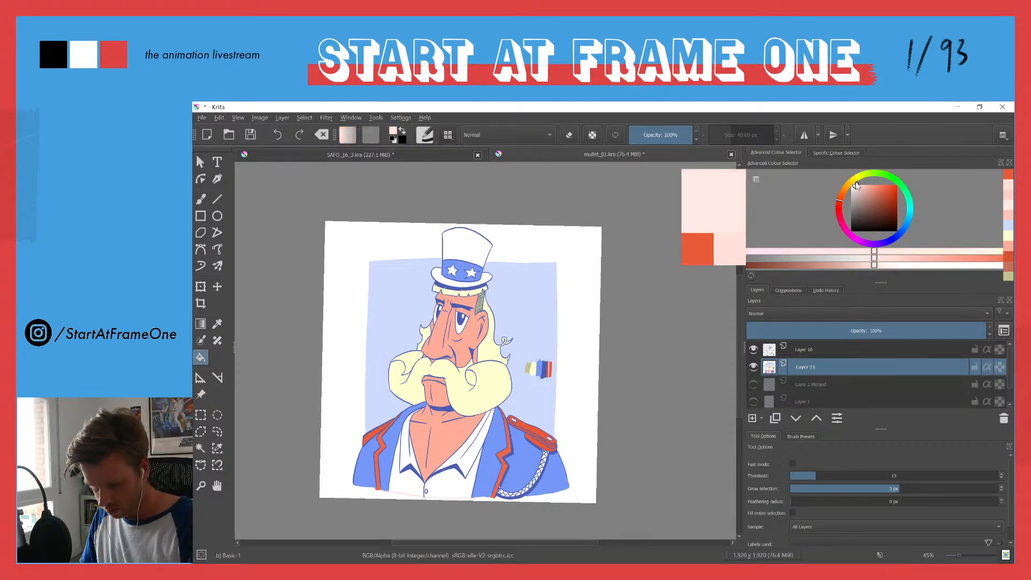
pyautogui.click(356, 356)
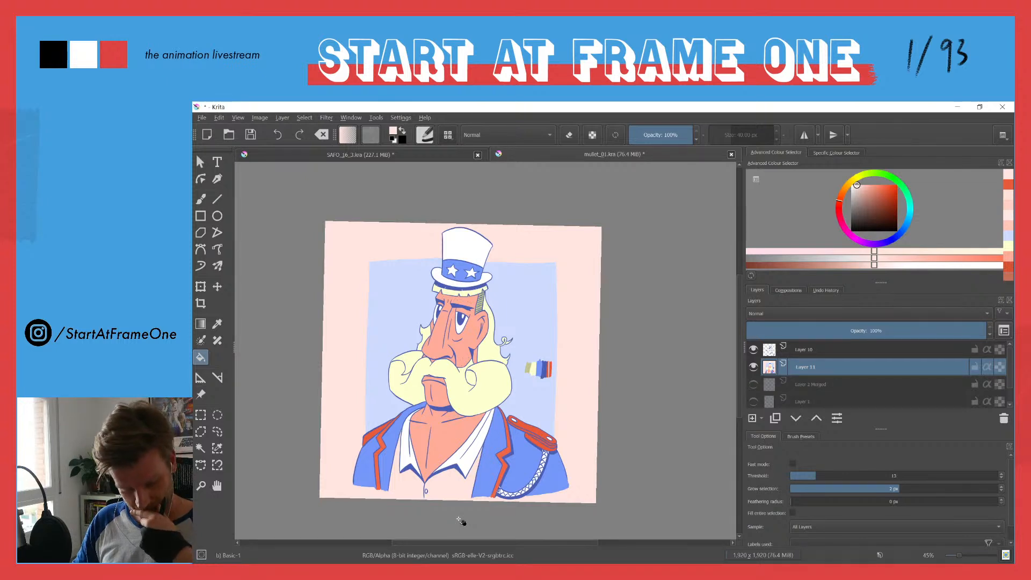
pyautogui.hotkey('ctrl', 'z')
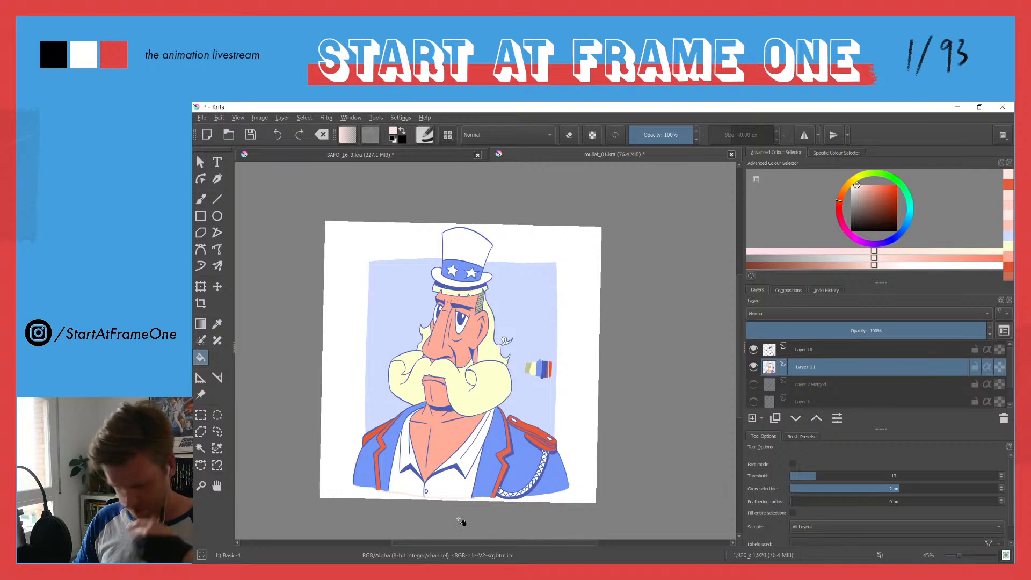
# Step: Hide the line art layer and brush a pale pink line along the jacket's lower edge and up its outer sleeve beside the braid
pyautogui.moveTo(407, 426); pyautogui.dragTo(394, 290)
pyautogui.click(753, 350)
pyautogui.moveTo(610, 363); pyautogui.dragTo(407, 271)
pyautogui.moveTo(331, 289); pyautogui.dragTo(349, 361)
pyautogui.moveTo(367, 269)
pyautogui.mouseDown()
pyautogui.moveTo(375, 345)
pyautogui.moveTo(359, 250)
pyautogui.mouseUp()
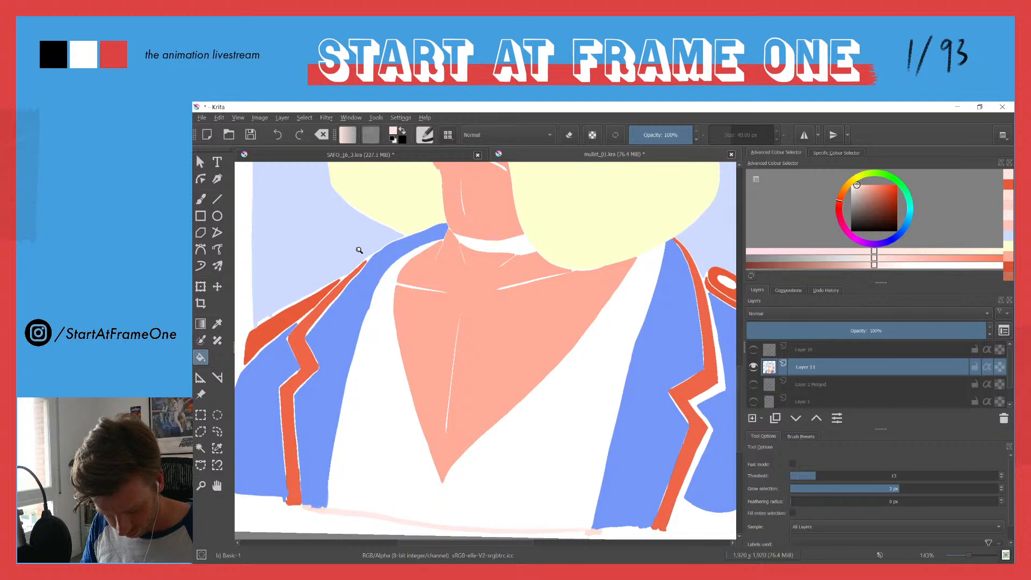
pyautogui.moveTo(359, 250); pyautogui.dragTo(355, 304)
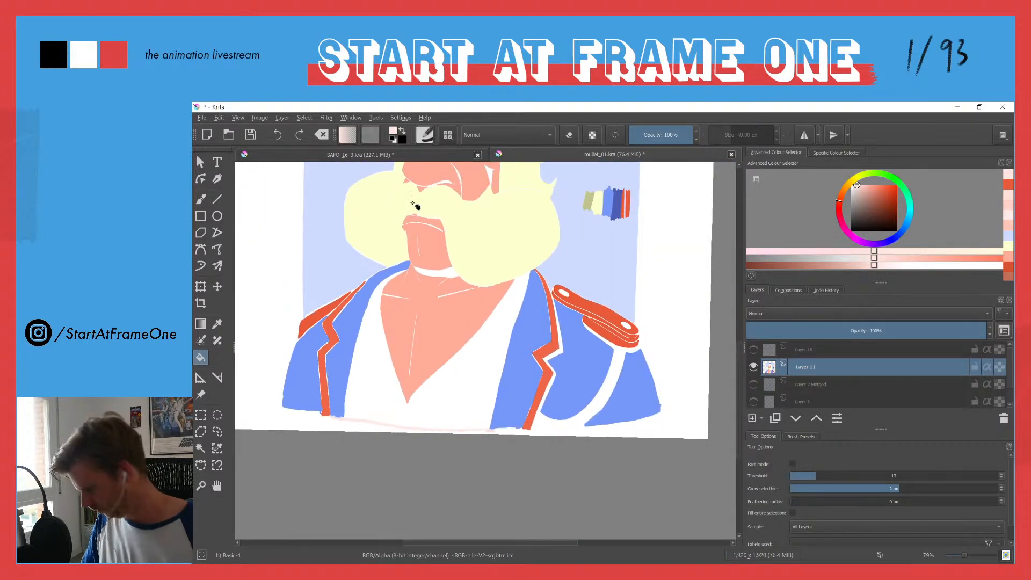
pyautogui.press('b')
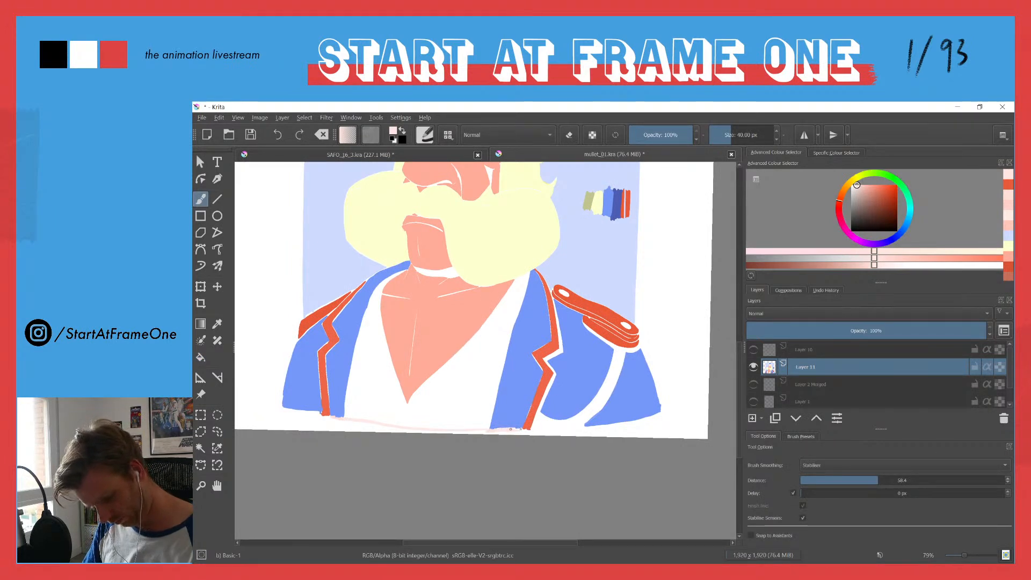
pyautogui.moveTo(520, 428); pyautogui.dragTo(656, 415)
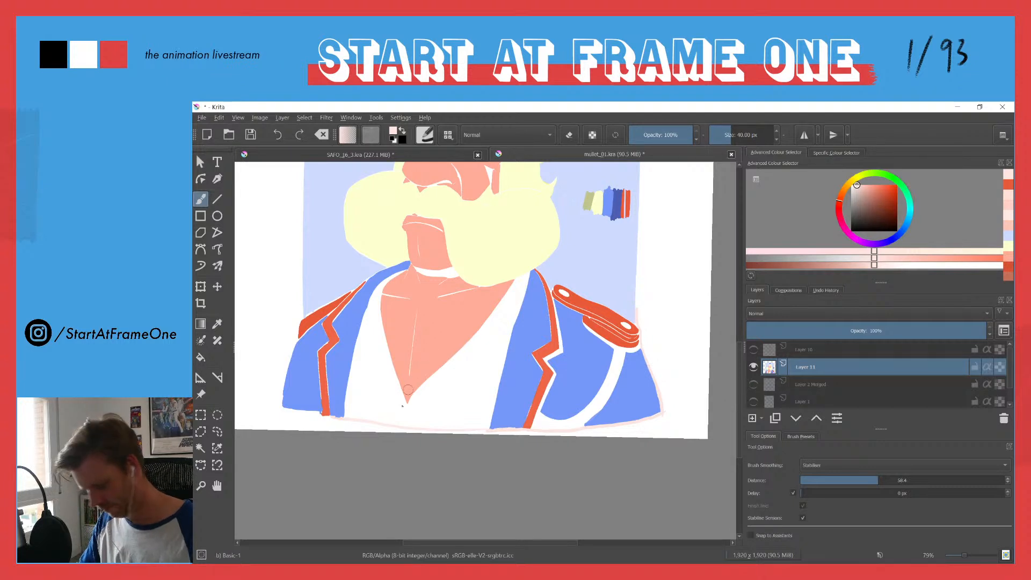
# Step: Try the pale pink fill below the jacket with the line art hidden, and undo it
pyautogui.press('f')
pyautogui.click(277, 423)
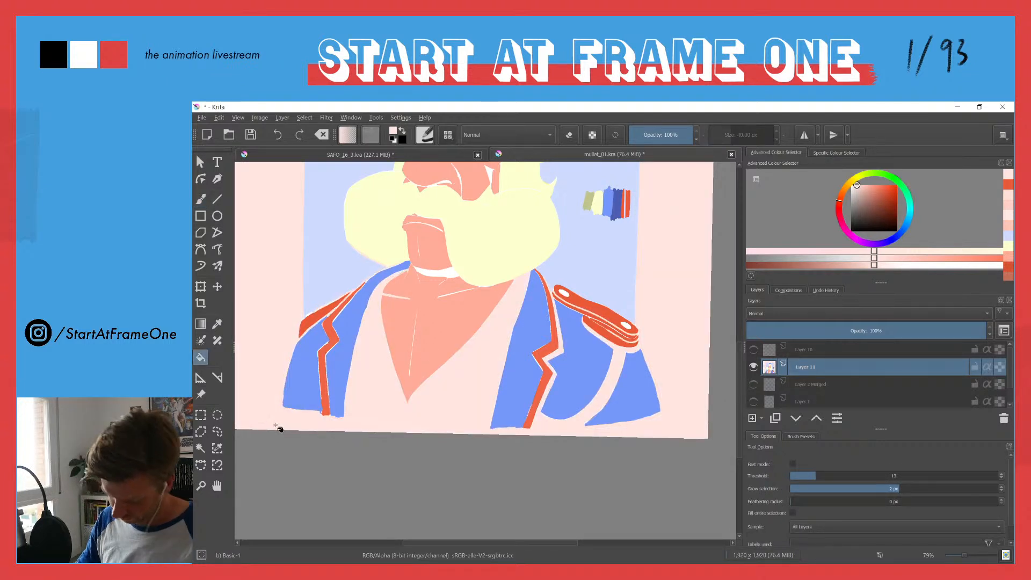
pyautogui.hotkey('ctrl', 'z')
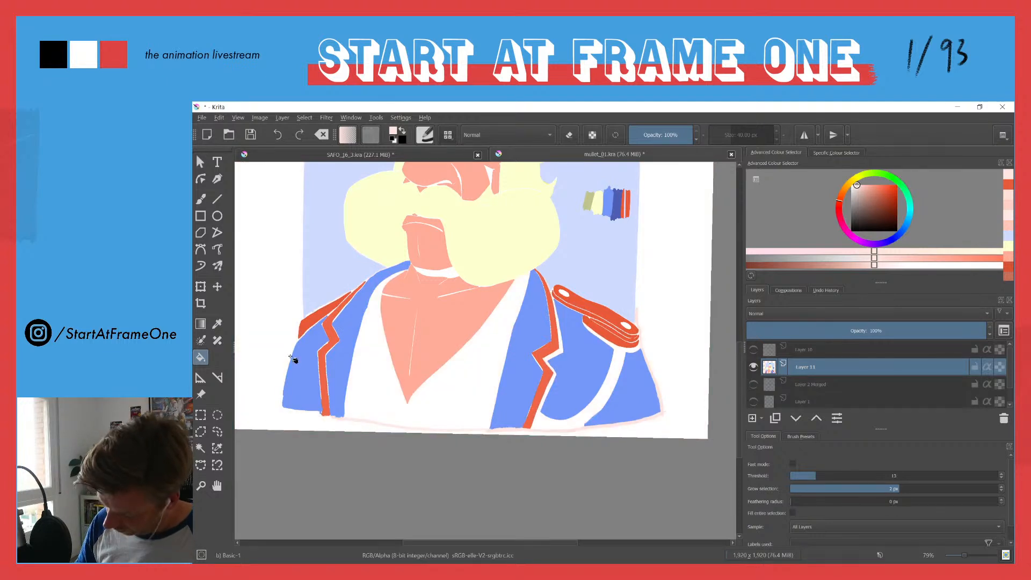
# Step: Brush a pale pink line across the white margin beside the plain sleeve, try filling the corner below it twice, and undo both fills
pyautogui.press('b')
pyautogui.moveTo(271, 376); pyautogui.dragTo(381, 379)
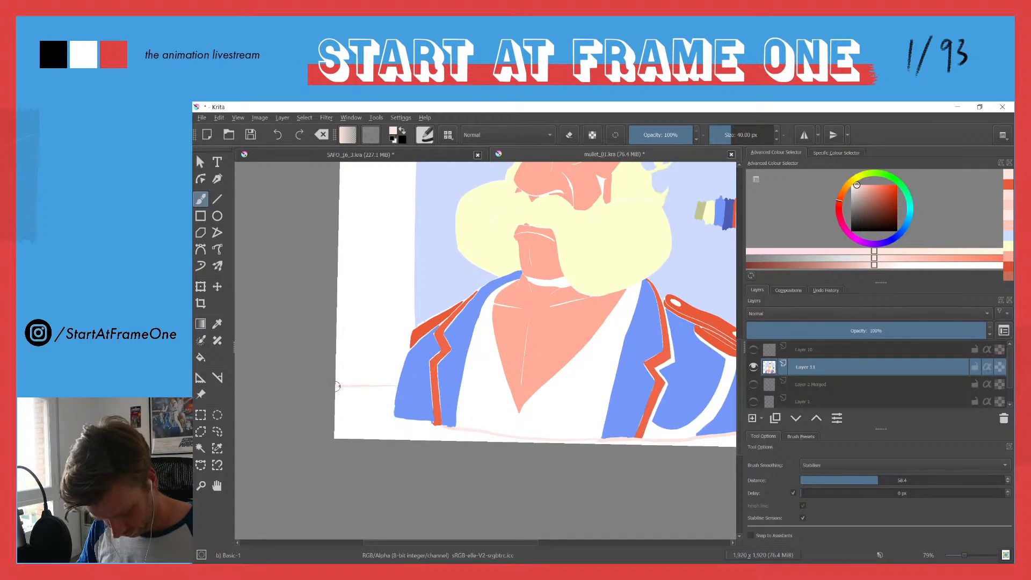
pyautogui.press('f')
pyautogui.click(363, 417)
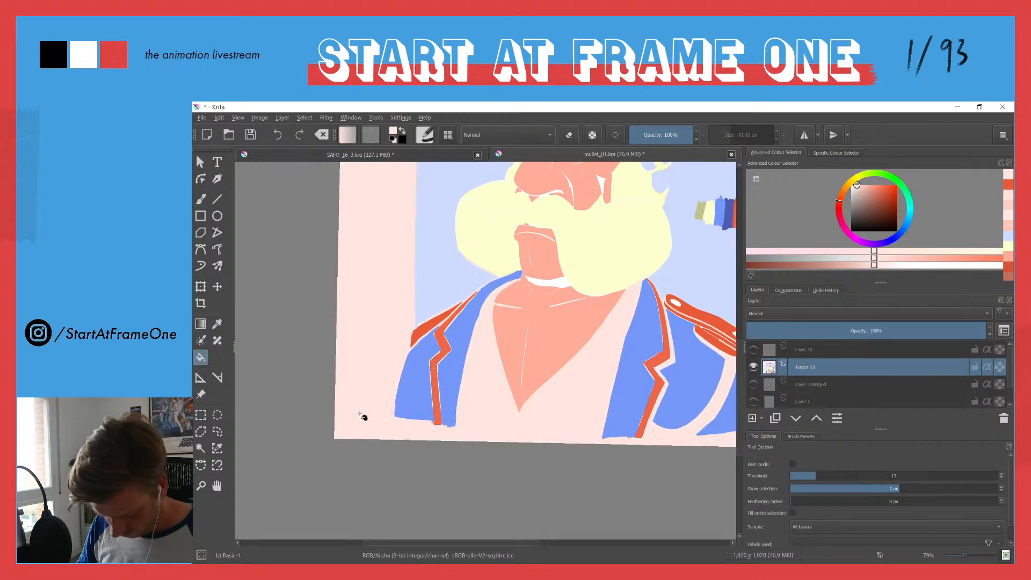
pyautogui.hotkey('ctrl', 'z')
pyautogui.press('b')
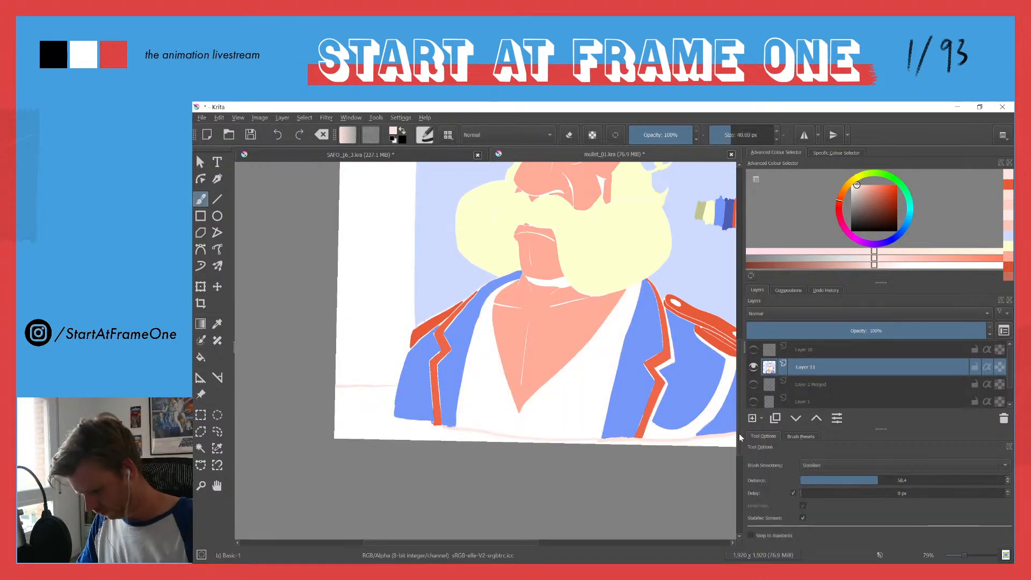
pyautogui.press('f')
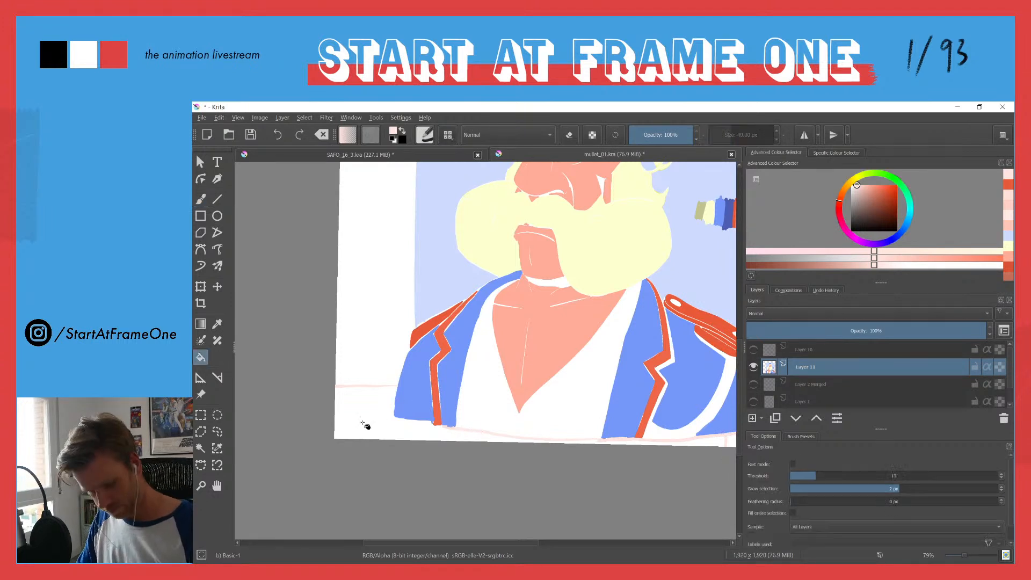
pyautogui.click(363, 424)
pyautogui.hotkey('ctrl', 'z')
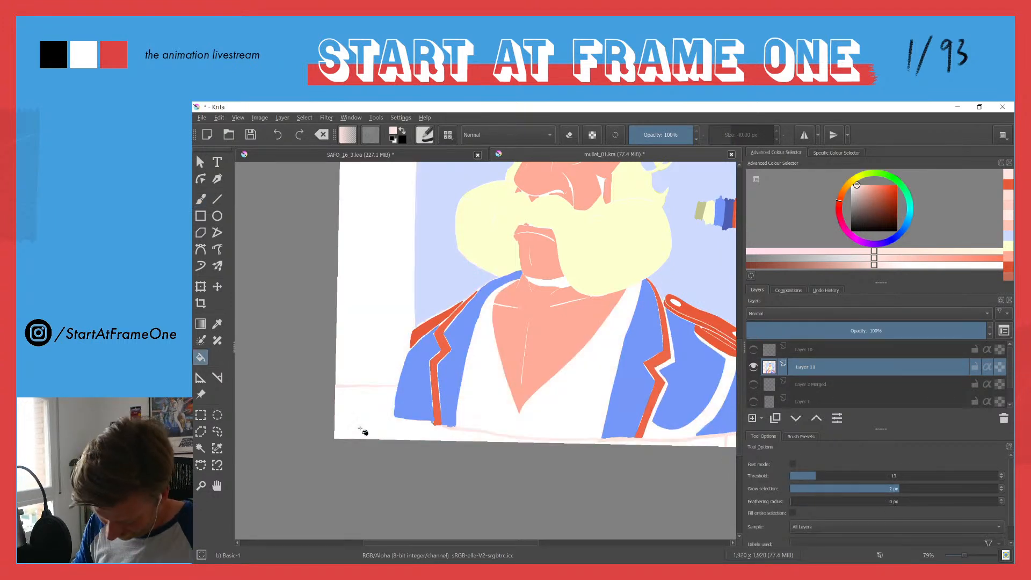
# Step: Brush another pale pink line across the white margin level with the moustache, try filling the area below it, and undo the fill
pyautogui.moveTo(401, 273); pyautogui.dragTo(428, 338)
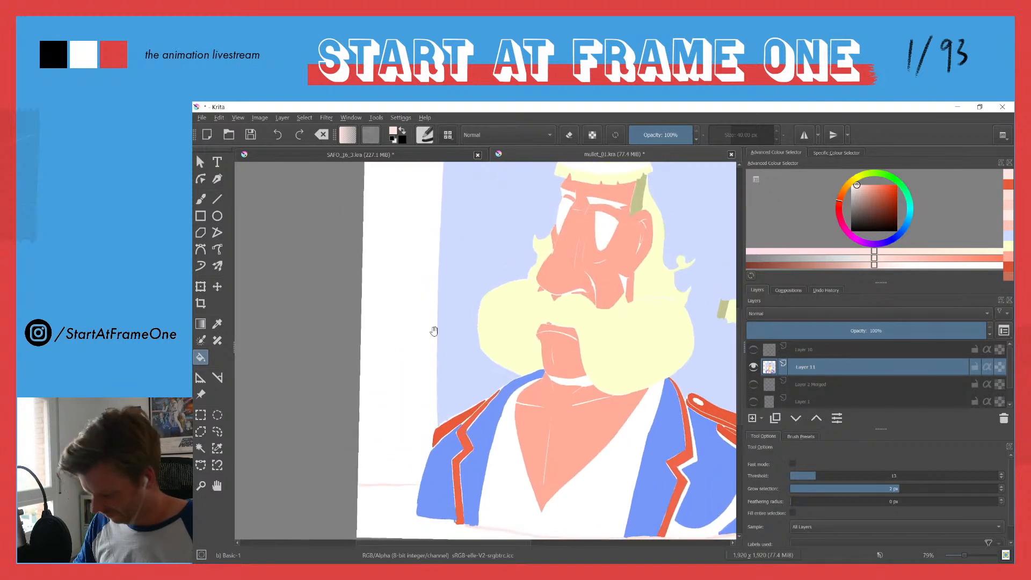
pyautogui.press('b')
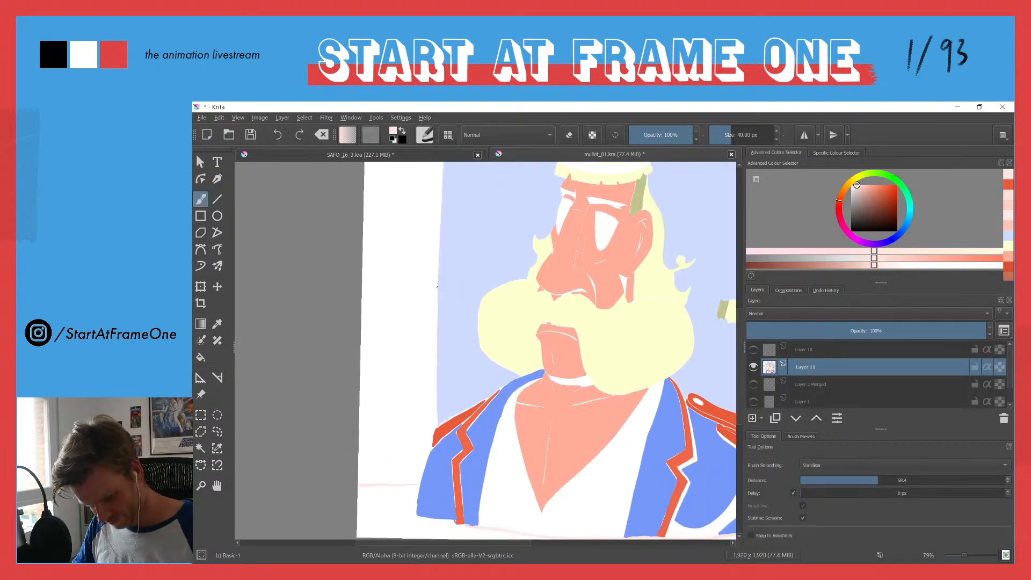
pyautogui.moveTo(428, 288); pyautogui.dragTo(370, 285)
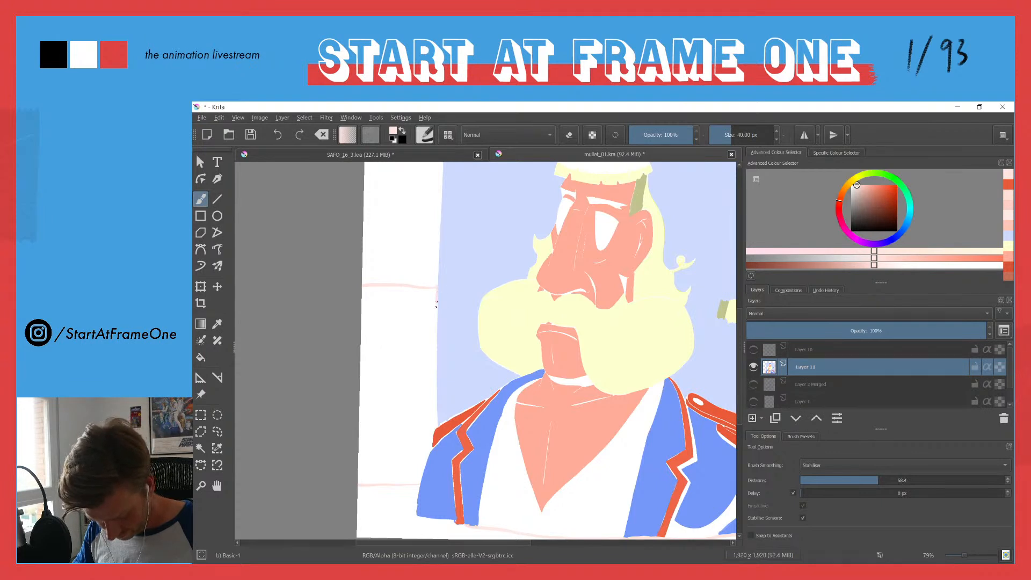
pyautogui.press('f')
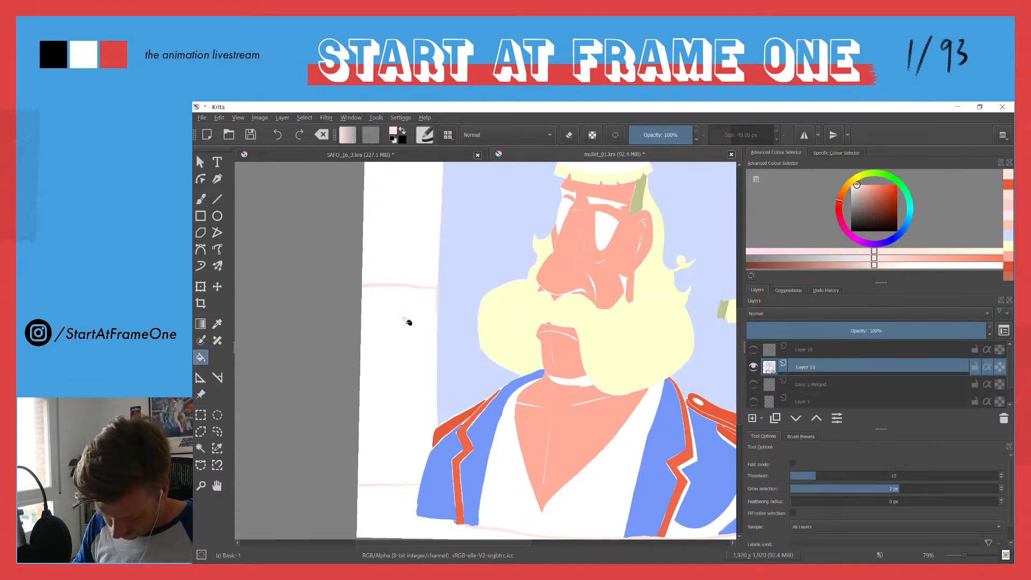
pyautogui.click(406, 327)
pyautogui.hotkey('ctrl', 'z')
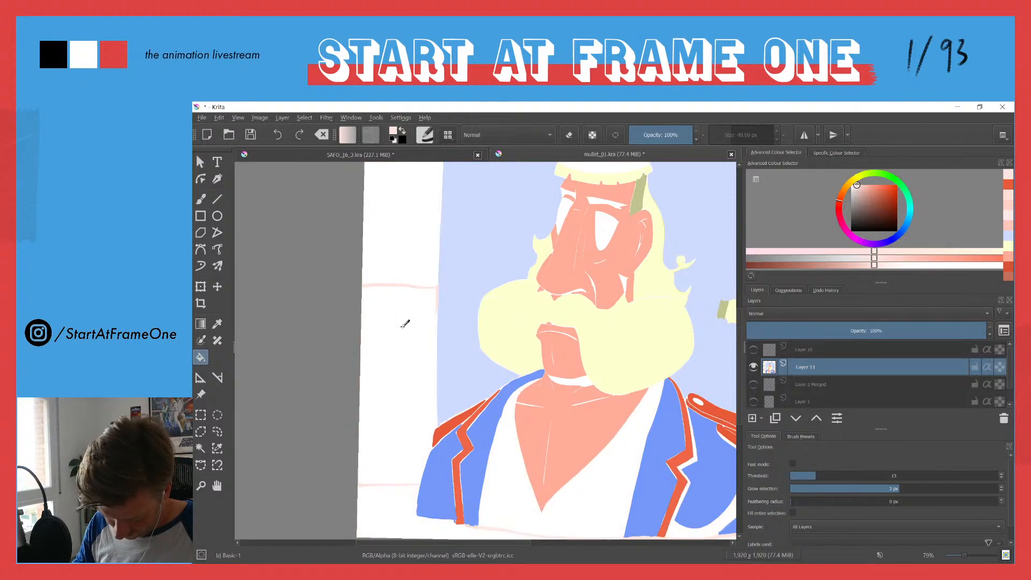
# Step: Try the pale pink fill in the white margin beside the plain sleeve, and undo it
pyautogui.moveTo(406, 410); pyautogui.dragTo(417, 356)
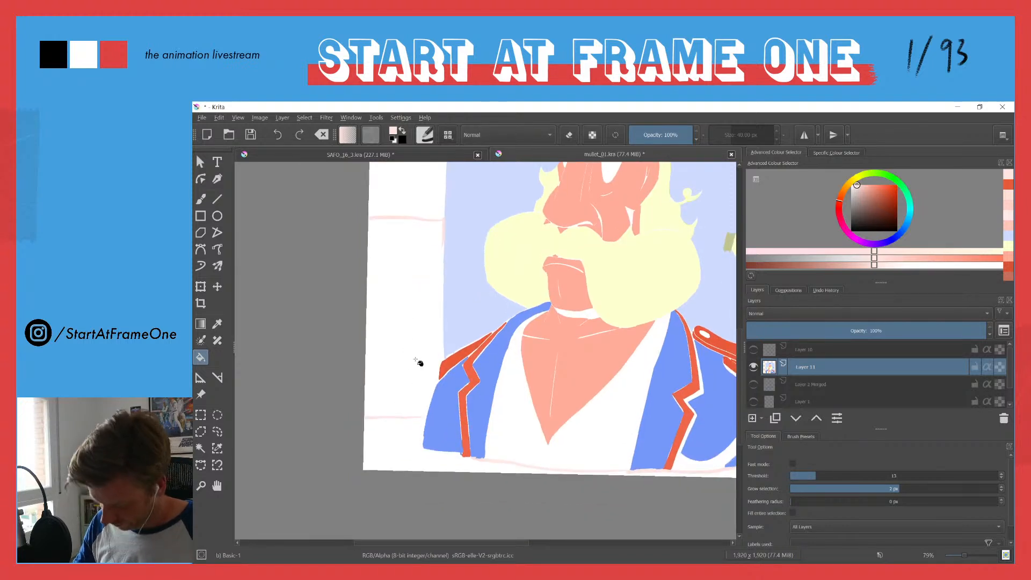
pyautogui.press('b')
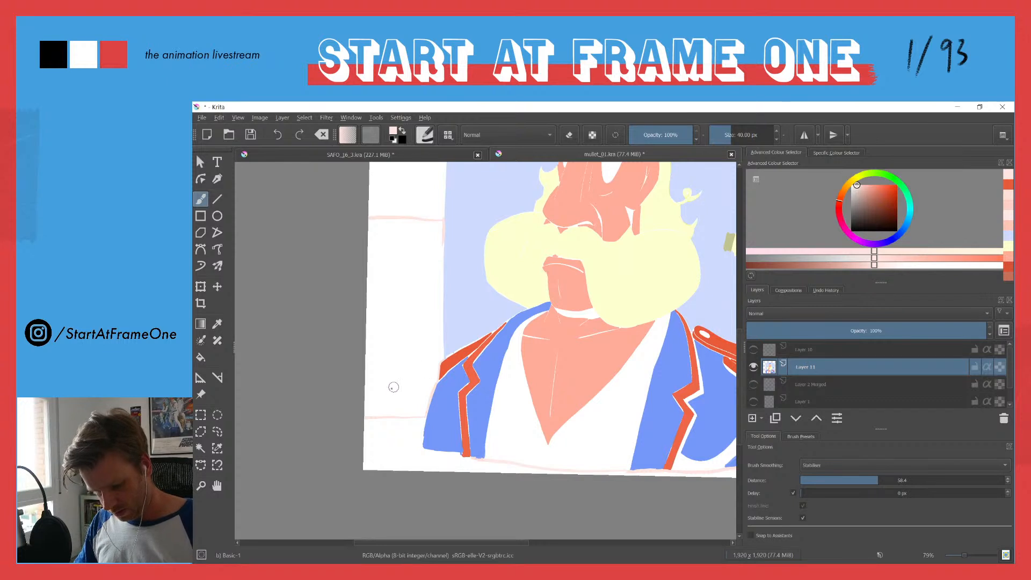
pyautogui.press('f')
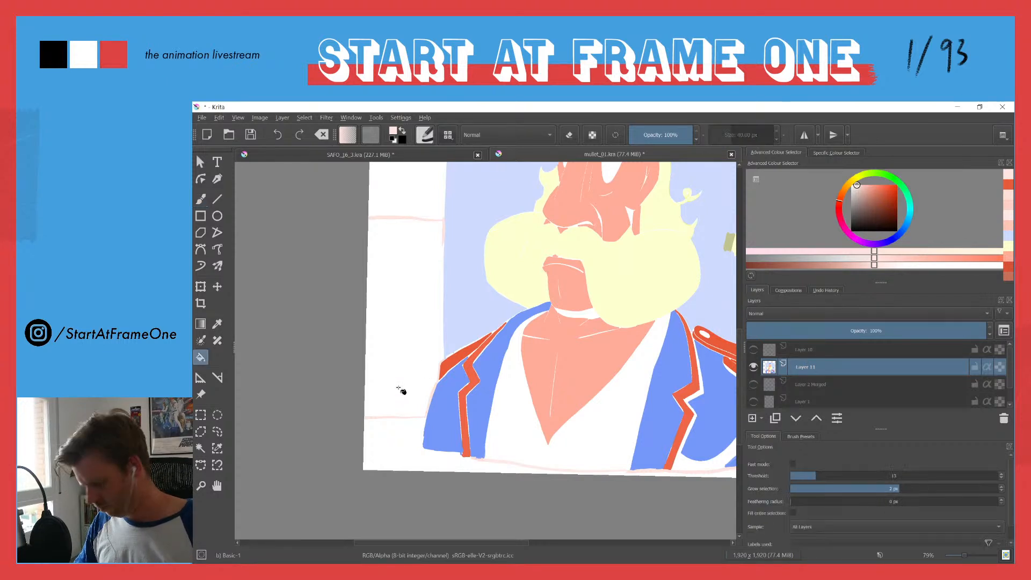
pyautogui.click(397, 392)
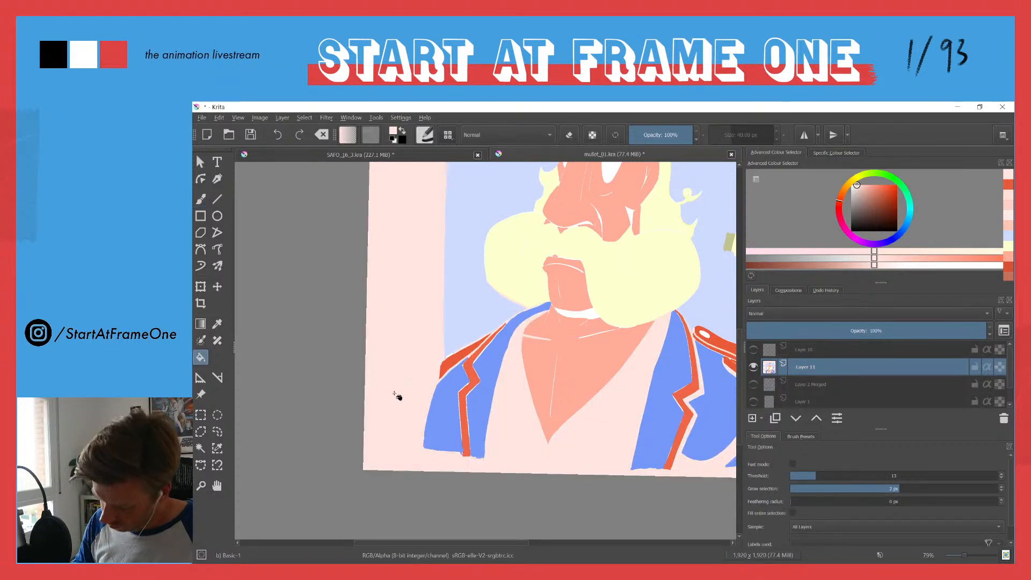
pyautogui.hotkey('ctrl', 'z')
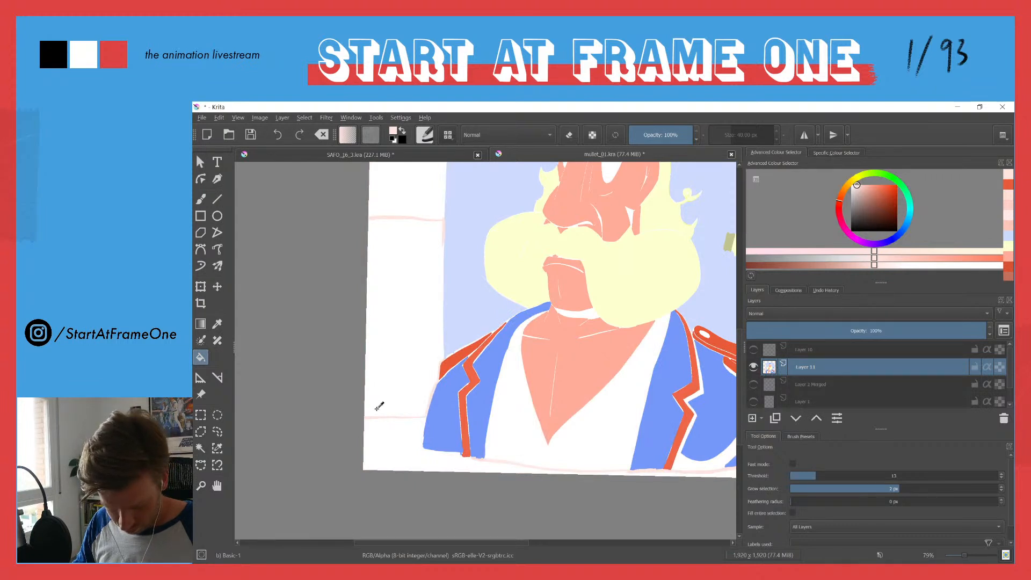
# Step: Reset the canvas rotation so the artwork sits straight
pyautogui.click(300, 120)
pyautogui.moveTo(369, 117)
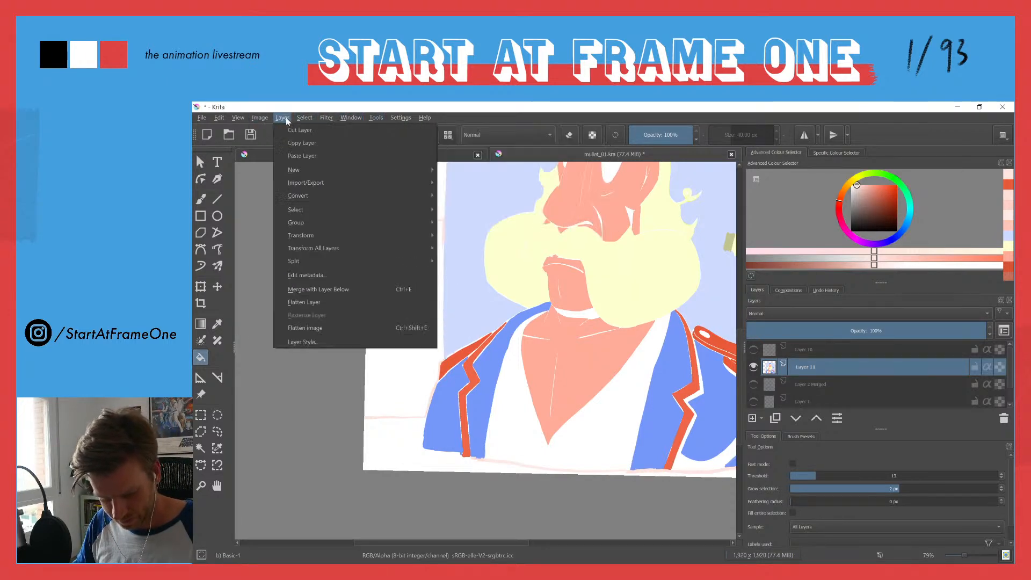
pyautogui.moveTo(226, 120)
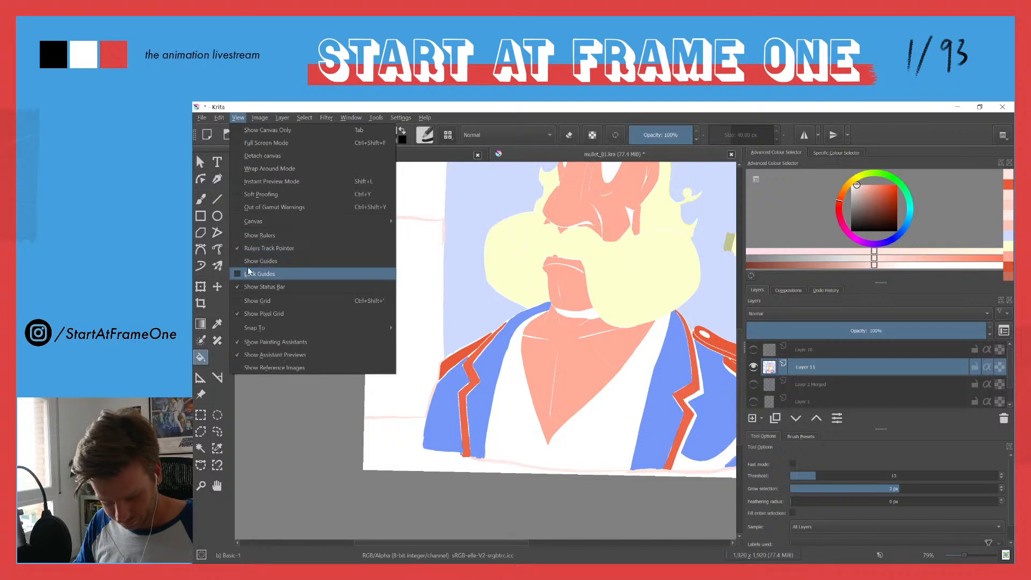
pyautogui.moveTo(253, 222)
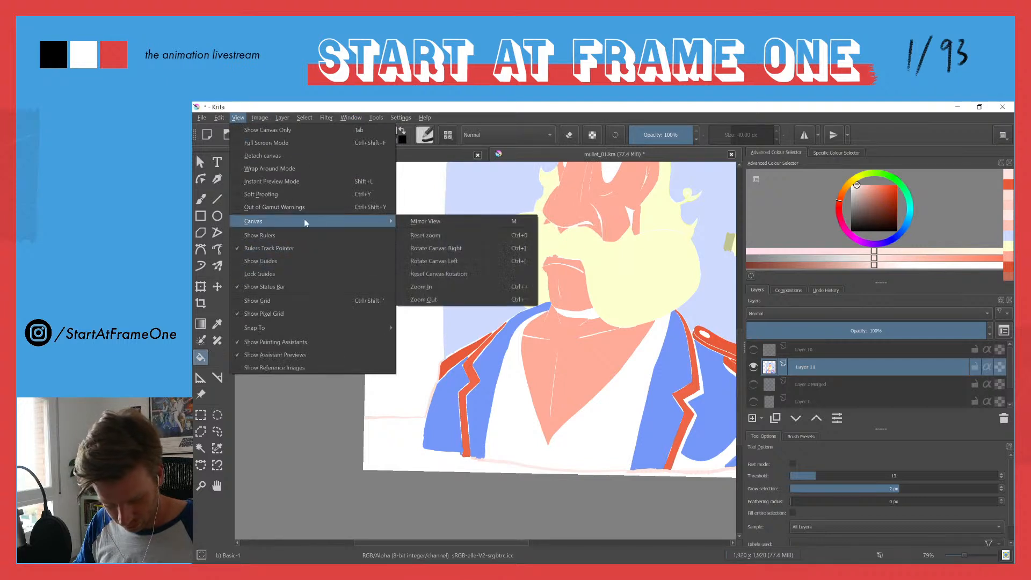
pyautogui.click(416, 276)
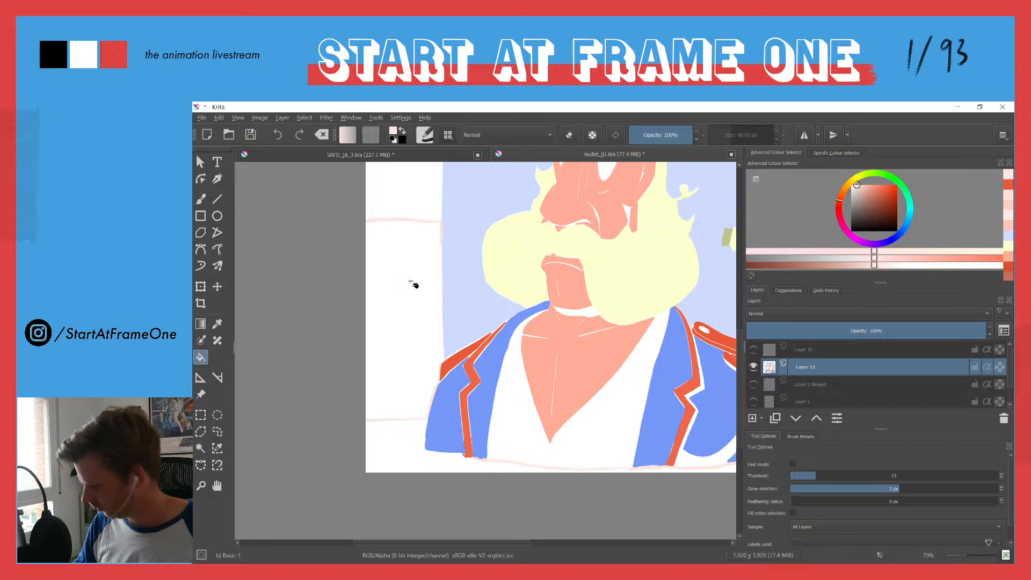
# Step: Touch up the pale pink line along the blue panel's edge, try filling the margin beside it, and undo the fill
pyautogui.moveTo(426, 343); pyautogui.dragTo(427, 316)
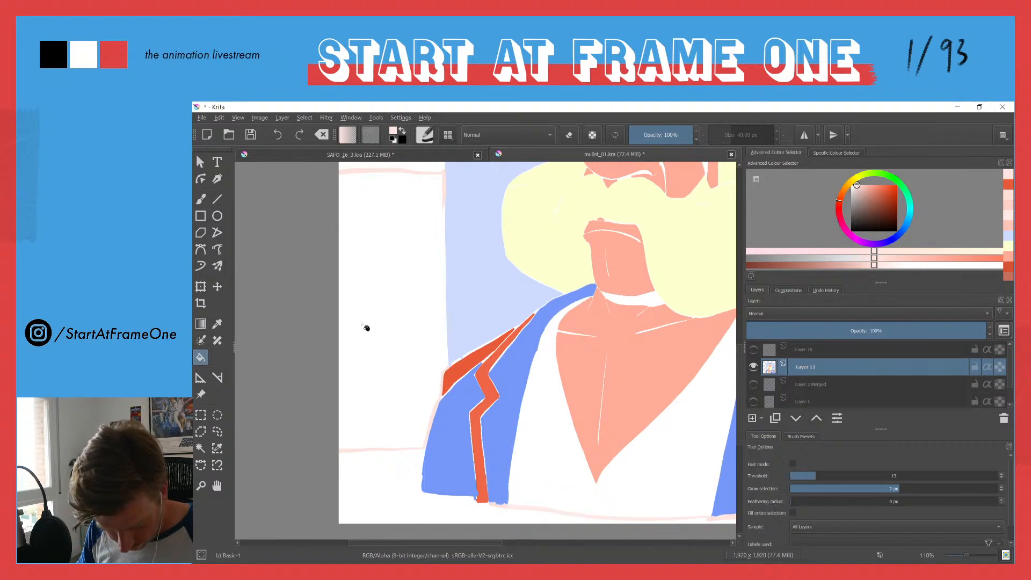
pyautogui.press('b')
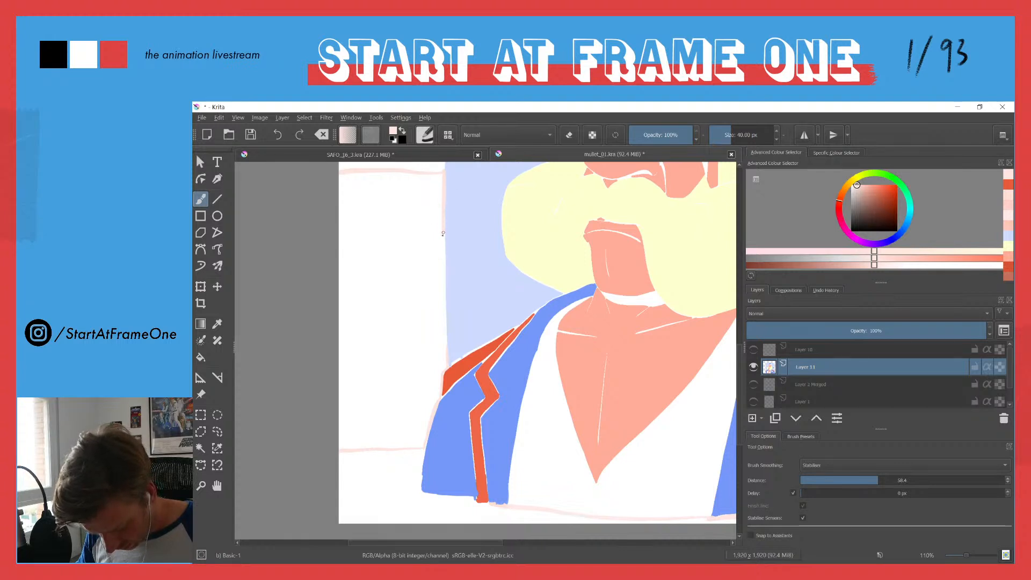
pyautogui.press('f')
pyautogui.click(388, 277)
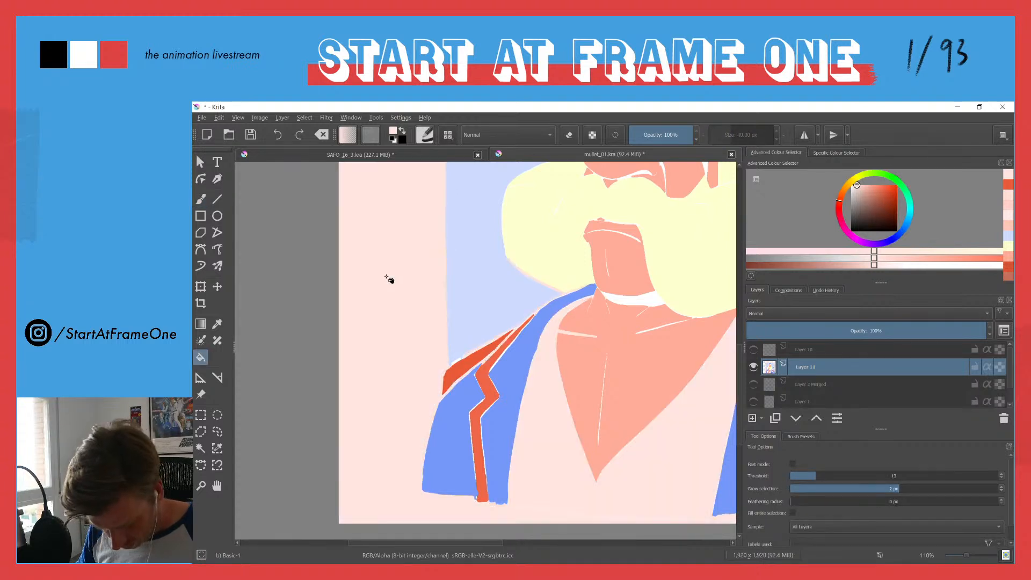
pyautogui.hotkey('ctrl', 'z')
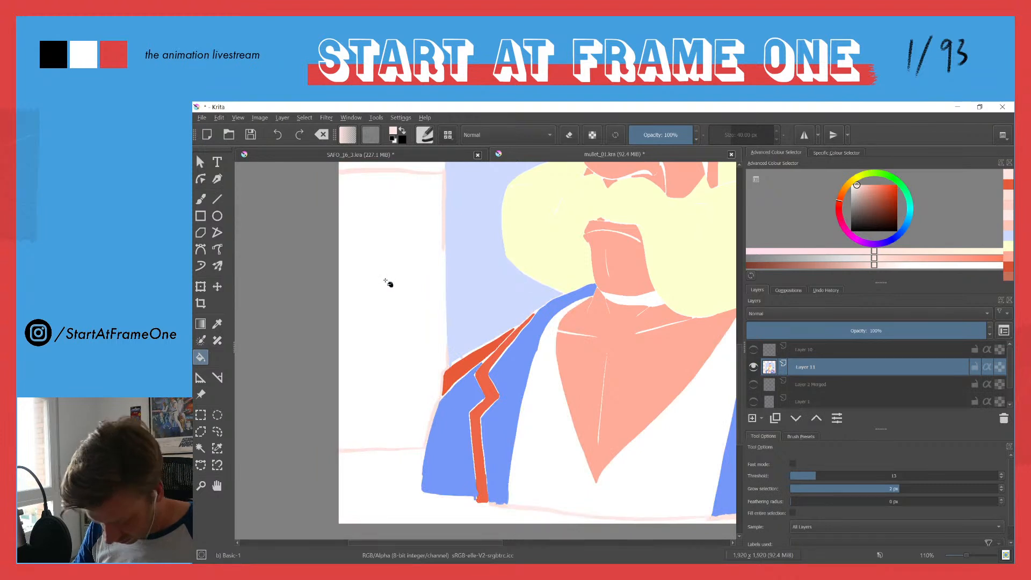
# Step: Set the fill to sample the Current Layer, then fill the margin beside the plain sleeve and the strip below the jacket pale pink
pyautogui.click(801, 527)
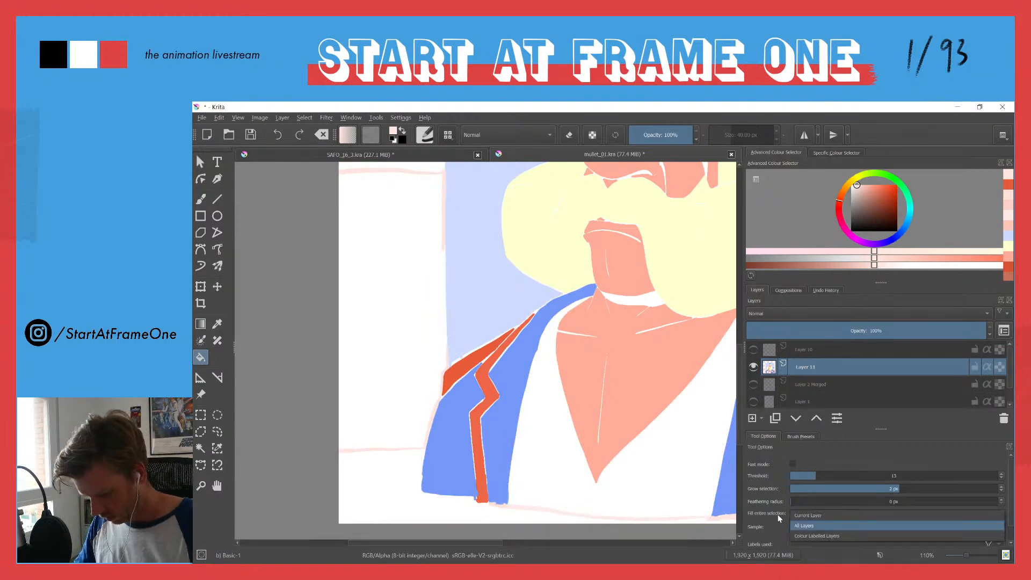
pyautogui.click(797, 513)
pyautogui.click(404, 325)
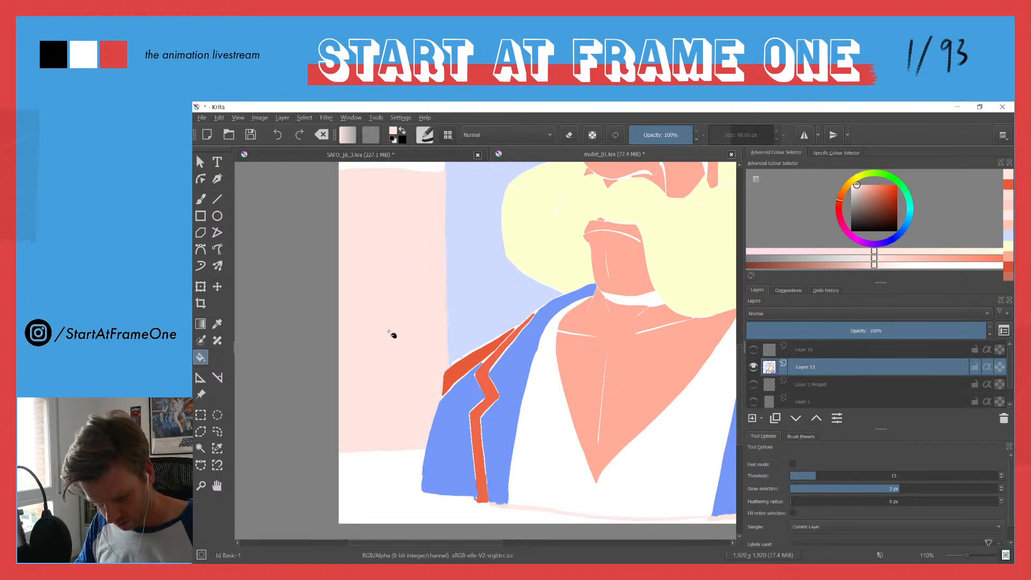
pyautogui.click(378, 476)
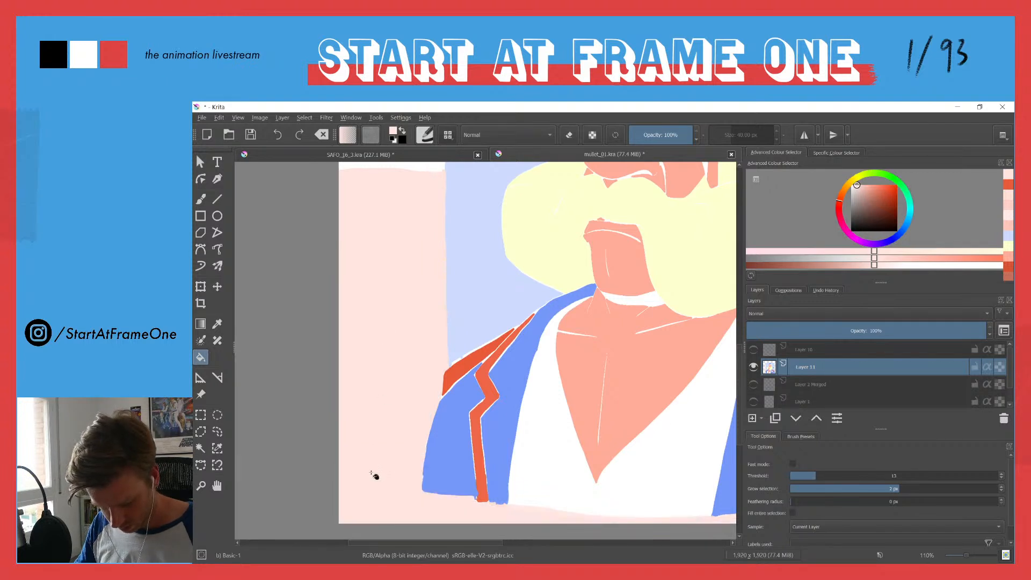
# Step: Fill the remaining white margin beyond the braided sleeve and around the blue panel with pale pink
pyautogui.moveTo(467, 260); pyautogui.dragTo(253, 282)
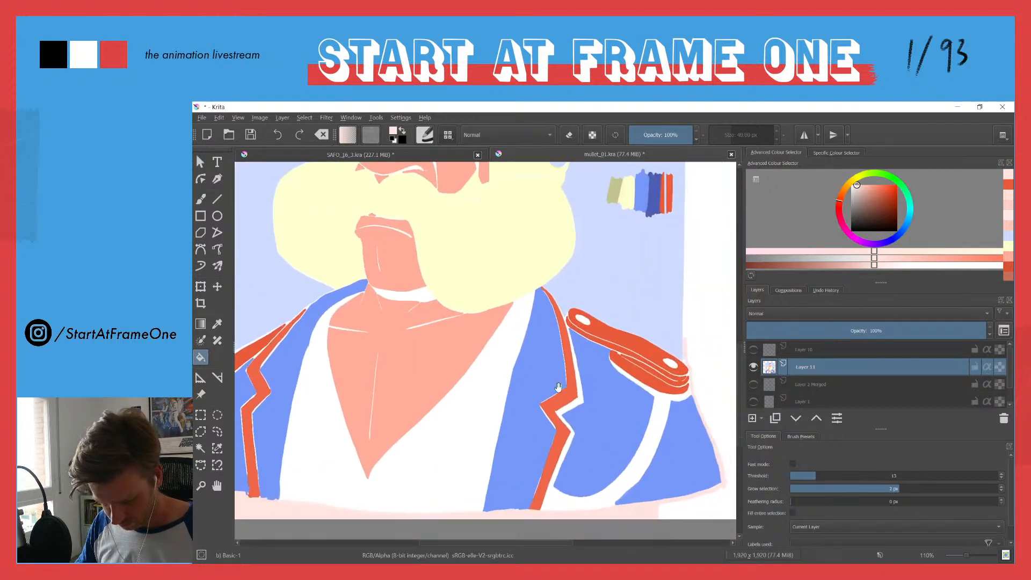
pyautogui.moveTo(543, 372); pyautogui.dragTo(392, 391)
pyautogui.click(547, 404)
pyautogui.moveTo(326, 268); pyautogui.dragTo(532, 455)
pyautogui.moveTo(374, 335); pyautogui.dragTo(459, 398)
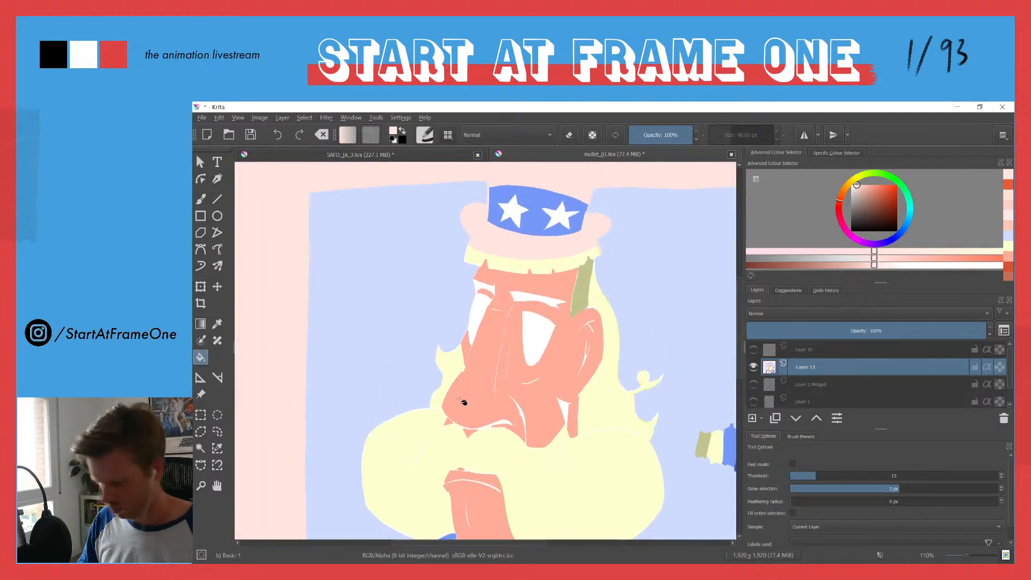
pyautogui.moveTo(379, 310); pyautogui.dragTo(364, 387)
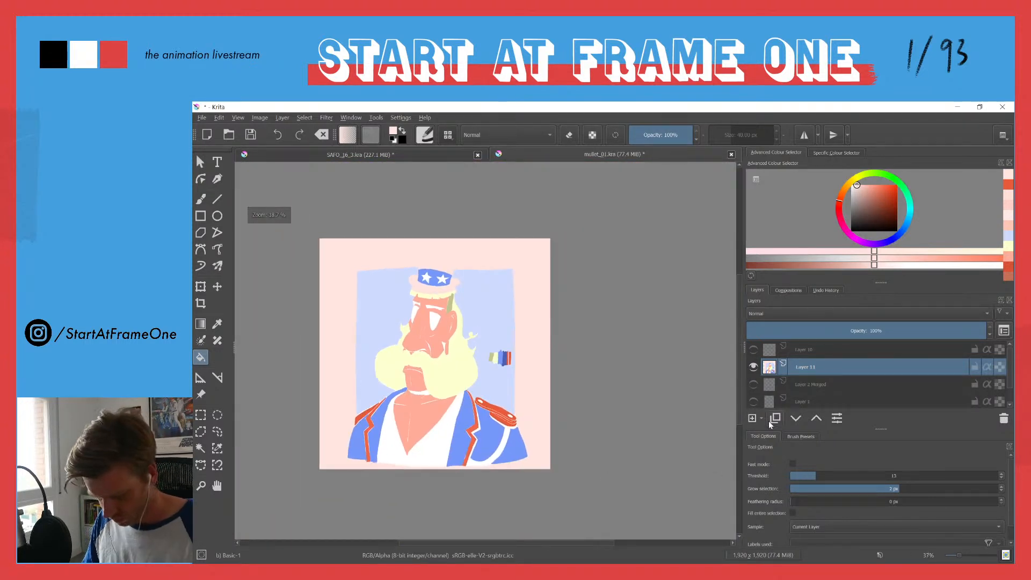
# Step: Show the line art on Layer 10 and clear the hat crown to white, erasing just inside its outline before erase-filling the middle
pyautogui.click(754, 354)
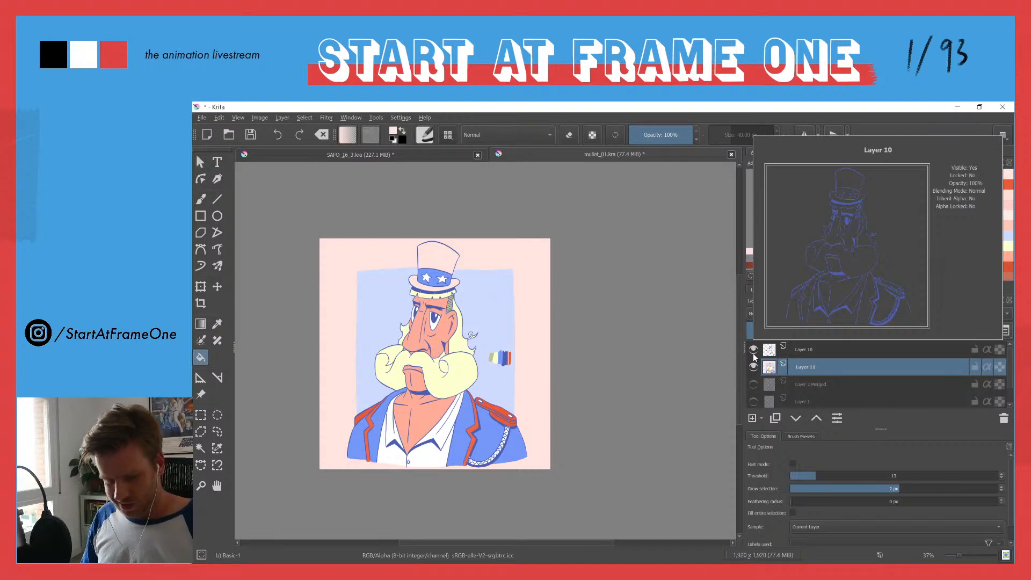
pyautogui.moveTo(423, 250); pyautogui.dragTo(433, 167)
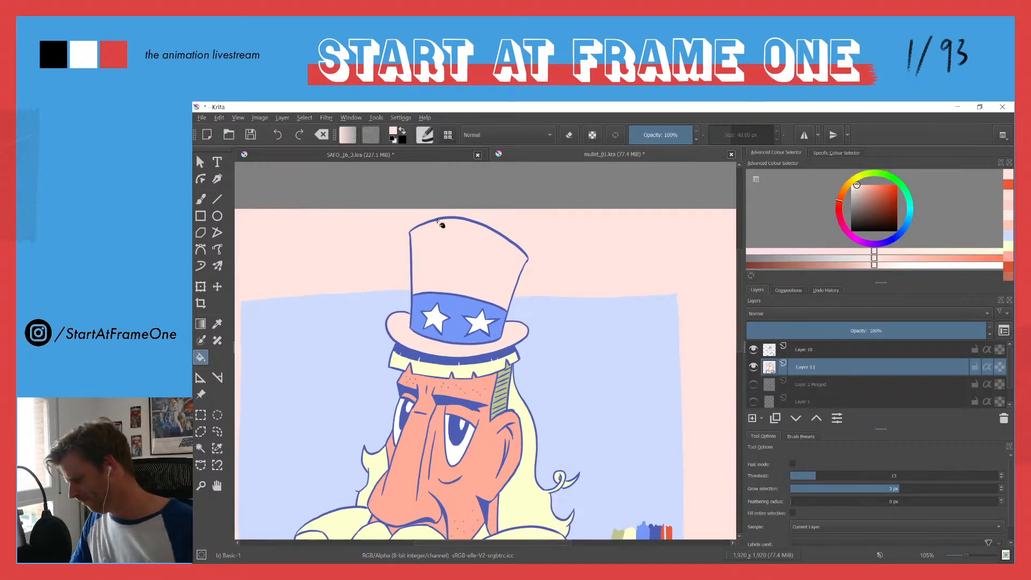
pyautogui.press('b')
pyautogui.moveTo(413, 249)
pyautogui.mouseDown()
pyautogui.moveTo(413, 293)
pyautogui.moveTo(506, 307)
pyautogui.moveTo(526, 257)
pyautogui.mouseUp()
pyautogui.moveTo(418, 230)
pyautogui.mouseDown()
pyautogui.moveTo(476, 226)
pyautogui.moveTo(525, 257)
pyautogui.mouseUp()
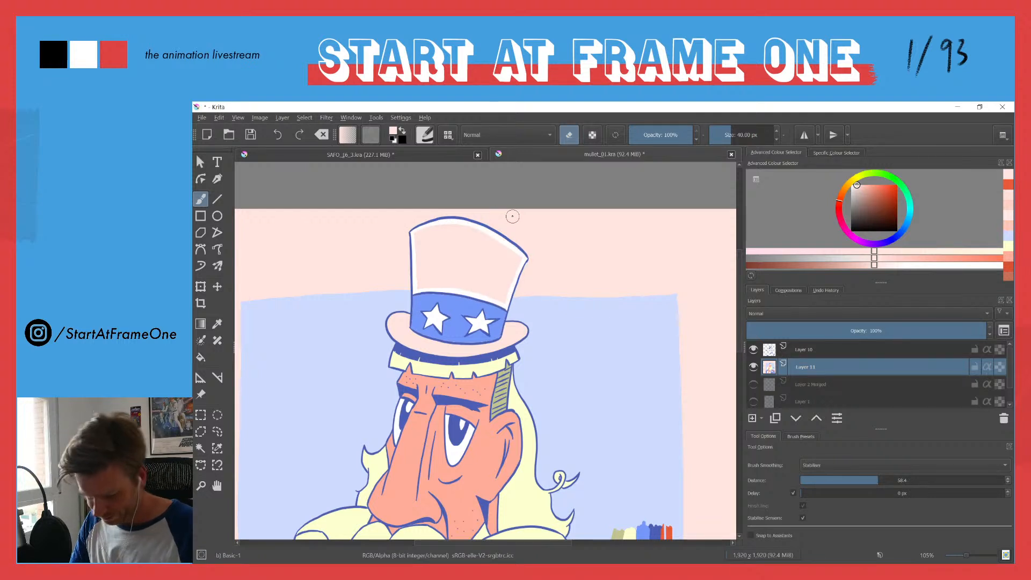
pyautogui.press('f')
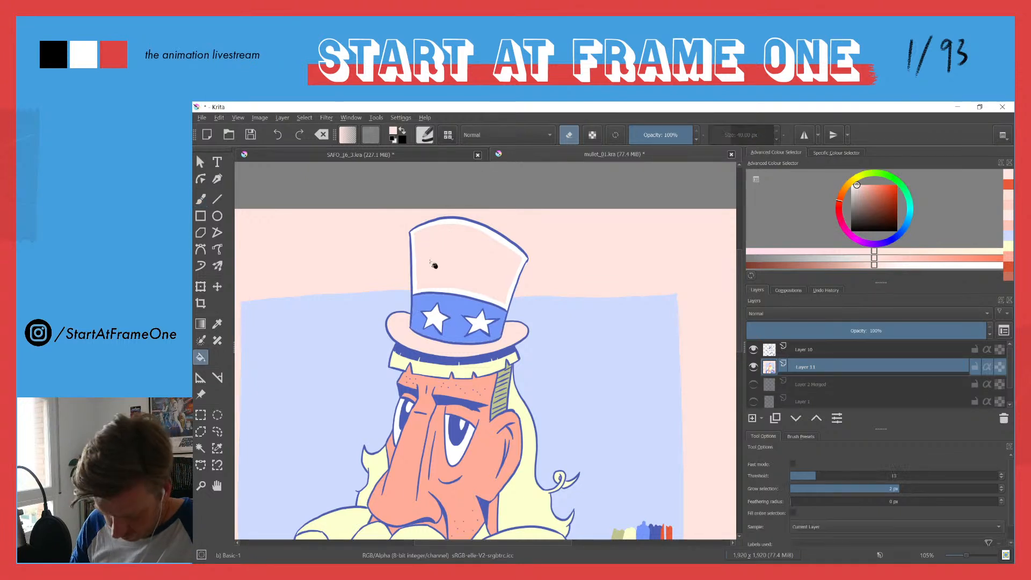
pyautogui.click(428, 253)
# Step: Clear the hat brim to white, undoing the fill that spills outside and erasing along the brim's edges before erase-filling it
pyautogui.click(398, 336)
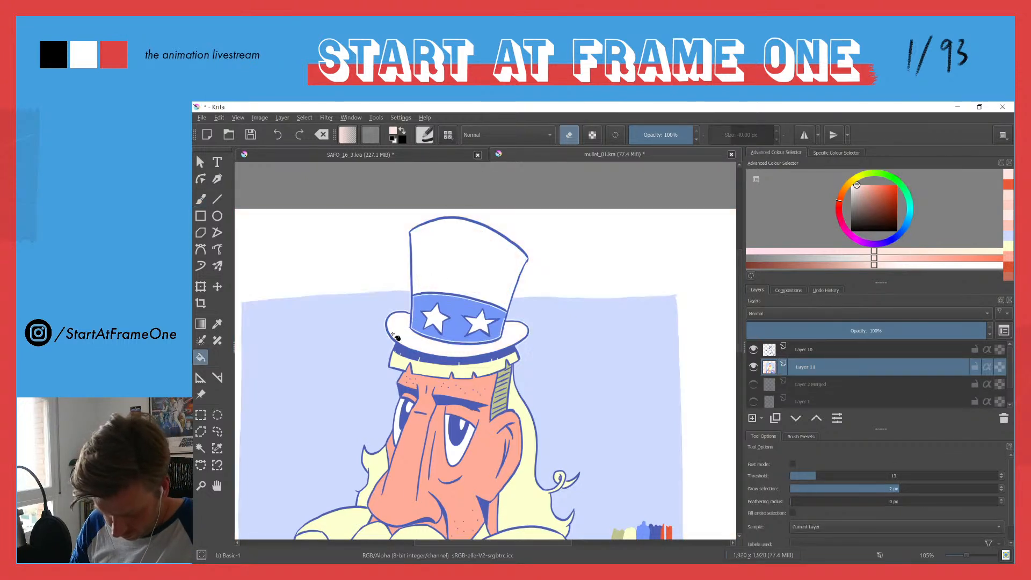
pyautogui.hotkey('ctrl', 'z')
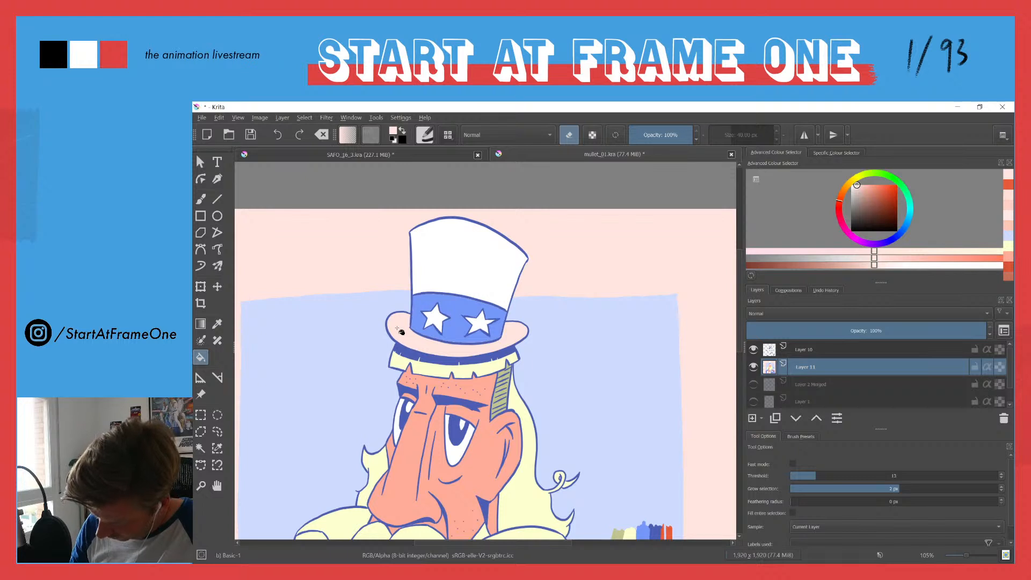
pyautogui.press('b')
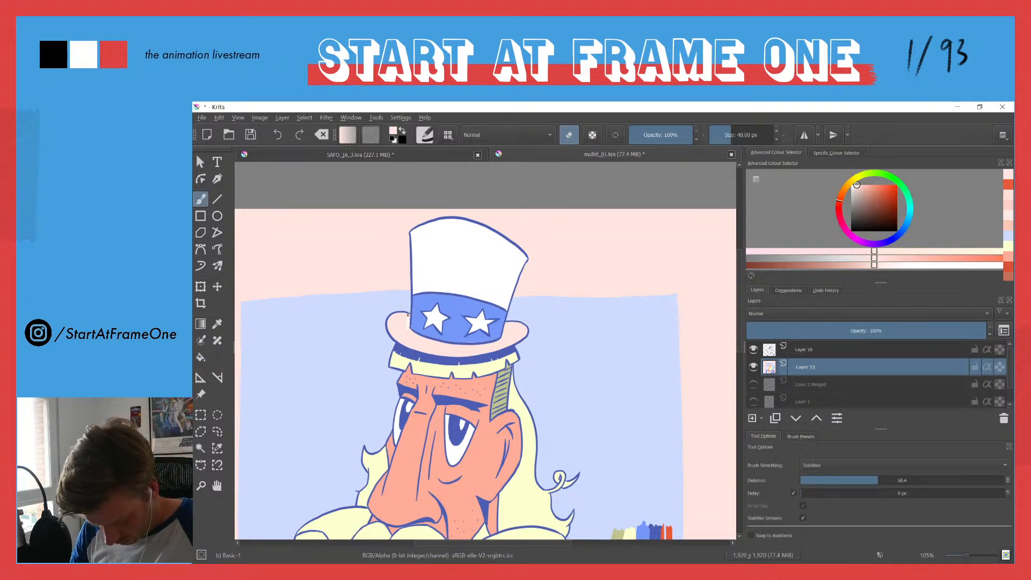
pyautogui.moveTo(388, 331)
pyautogui.mouseDown()
pyautogui.moveTo(470, 355)
pyautogui.moveTo(523, 336)
pyautogui.moveTo(525, 327)
pyautogui.moveTo(505, 322)
pyautogui.mouseUp()
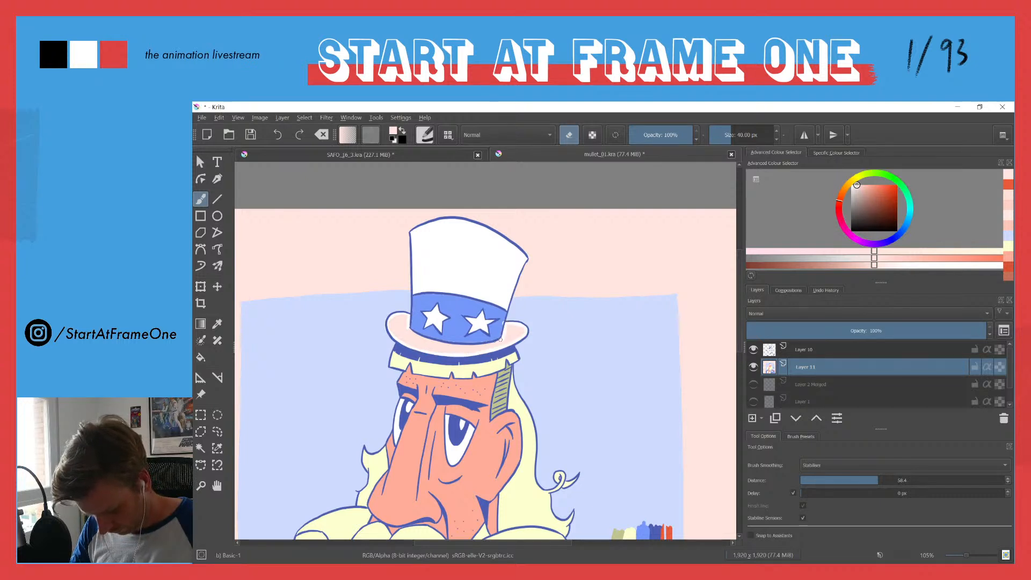
pyautogui.moveTo(406, 325)
pyautogui.mouseDown()
pyautogui.moveTo(444, 344)
pyautogui.moveTo(498, 343)
pyautogui.mouseUp()
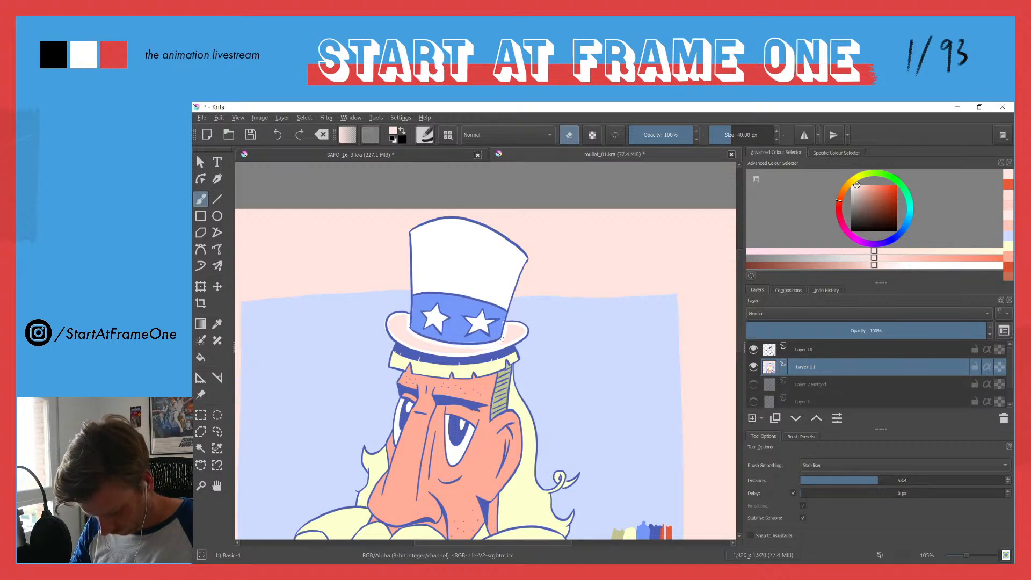
pyautogui.press('f')
pyautogui.click(406, 340)
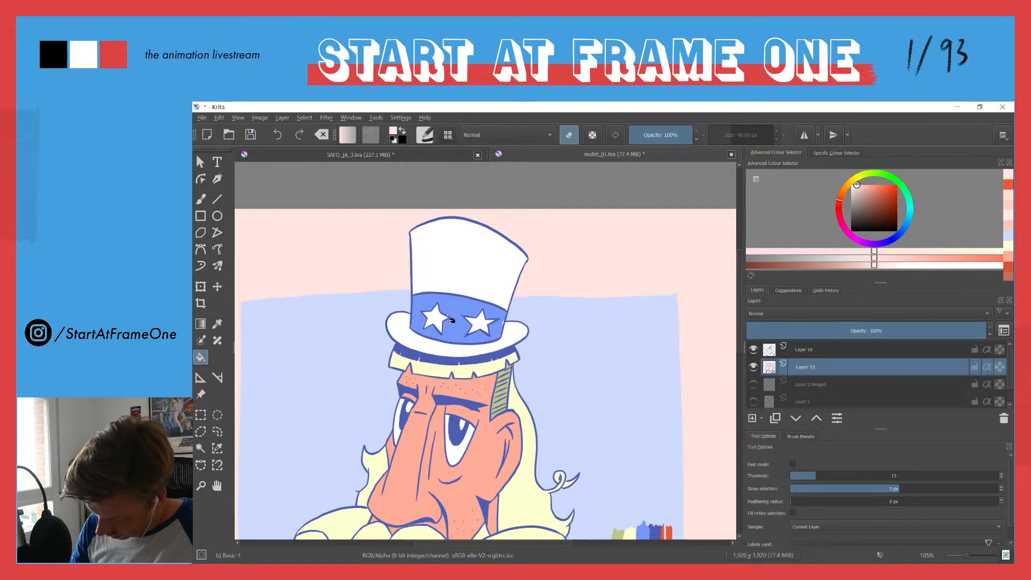
# Step: Return the brush to painting, sample the hat band's blue, and choose a slightly darker, less saturated shade of it
pyautogui.press('b')
pyautogui.press('e')
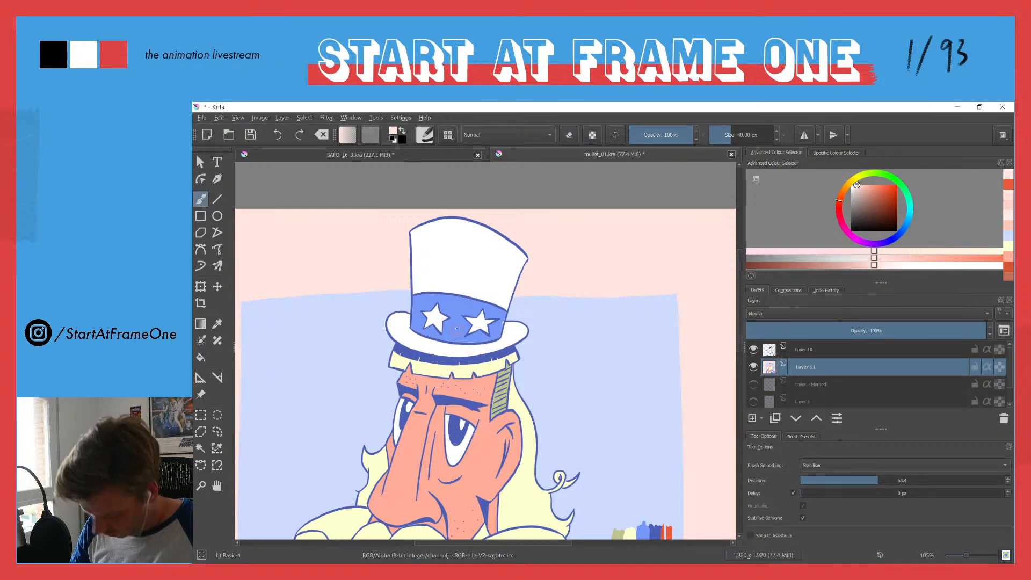
pyautogui.keyDown('ctrl'); pyautogui.click(457, 320); pyautogui.keyUp('ctrl')
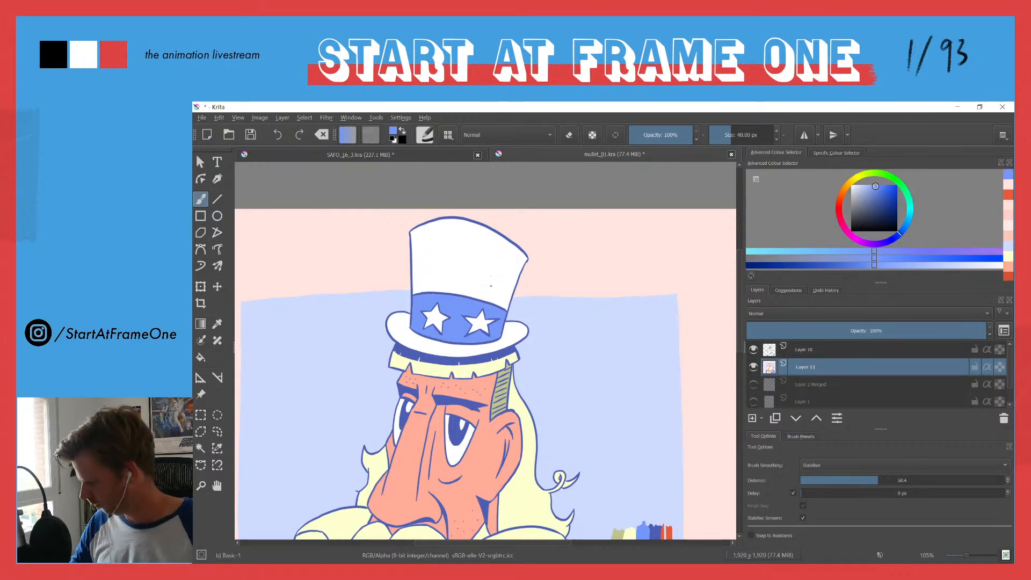
pyautogui.scroll(-2, 470, 322)
pyautogui.scroll(-2, 470, 323)
pyautogui.scroll(-1, 430, 322)
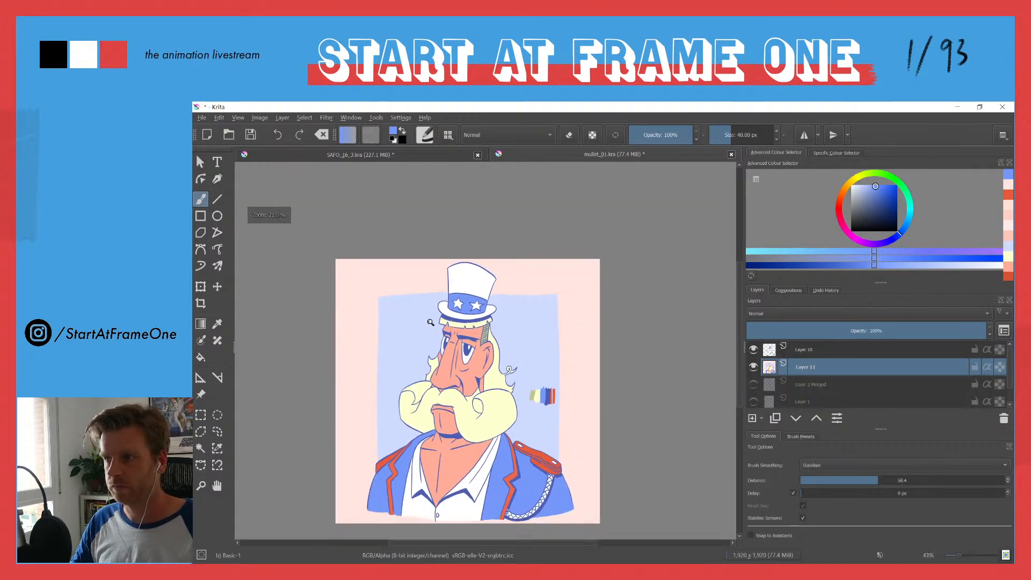
pyautogui.moveTo(419, 340); pyautogui.dragTo(417, 304)
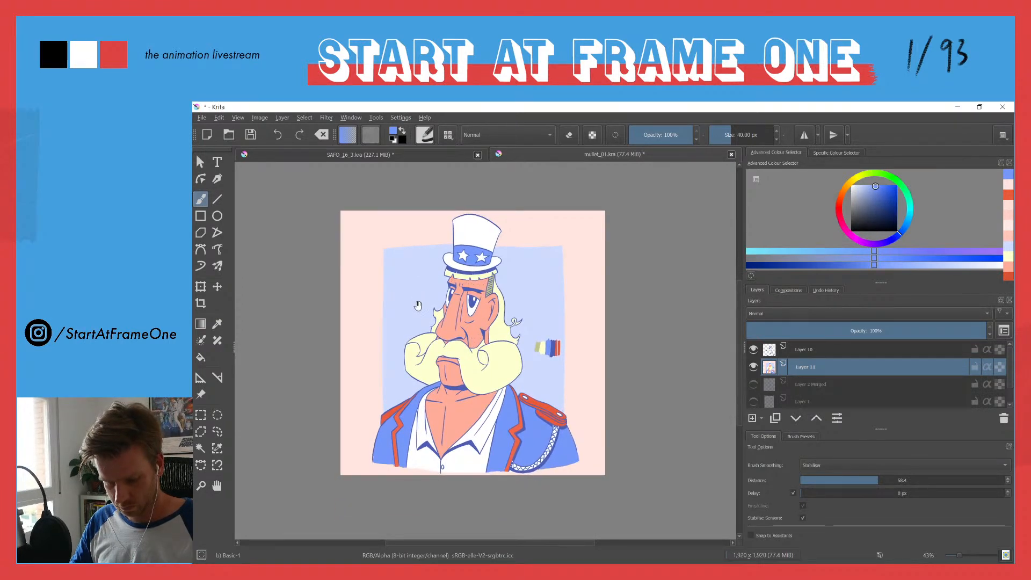
pyautogui.scroll(3, 513, 412)
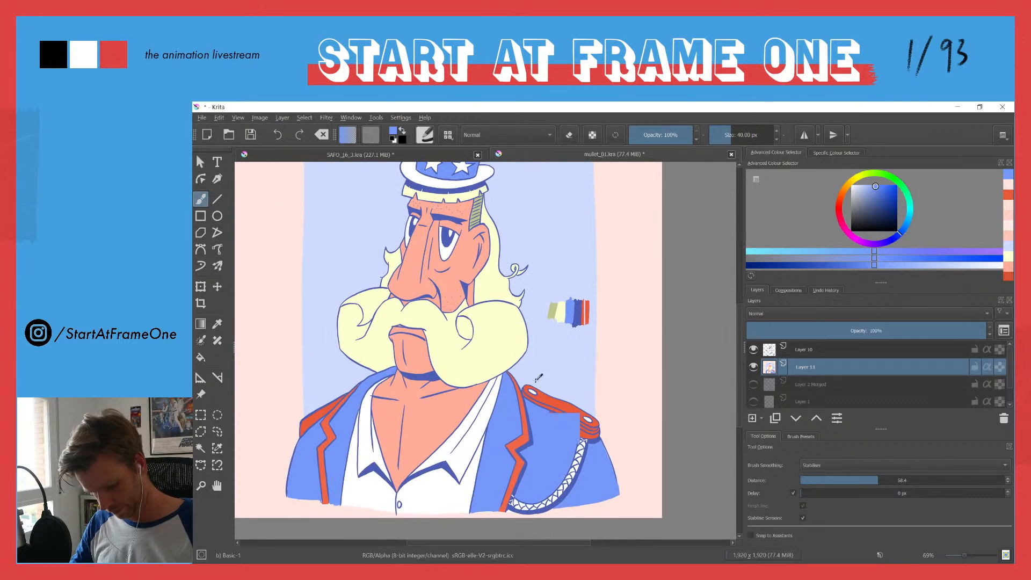
pyautogui.click(875, 186)
pyautogui.moveTo(875, 186); pyautogui.dragTo(871, 195)
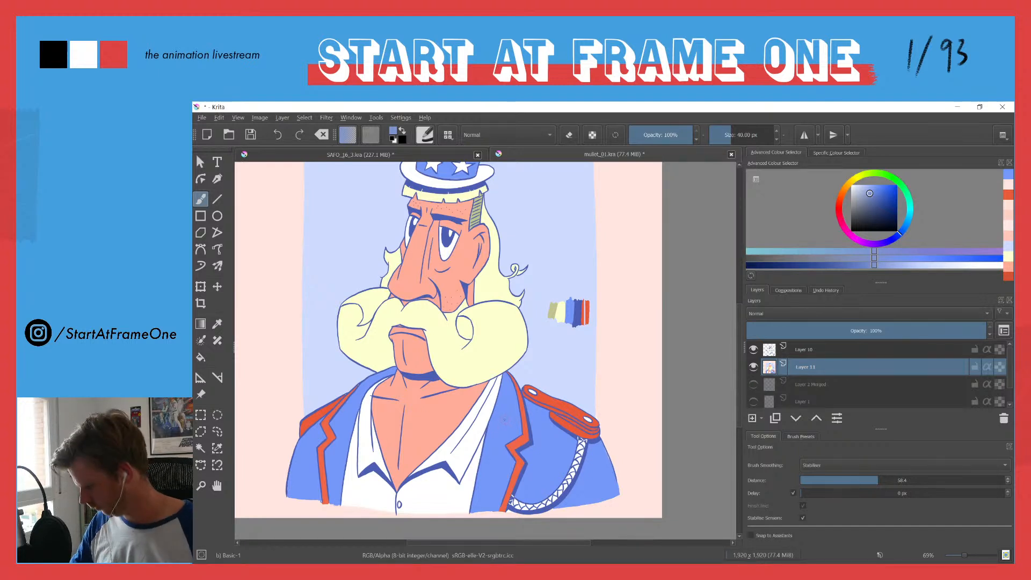
# Step: Fill the jacket sections on both sides and the hat band with the darker, less saturated blue
pyautogui.press('f')
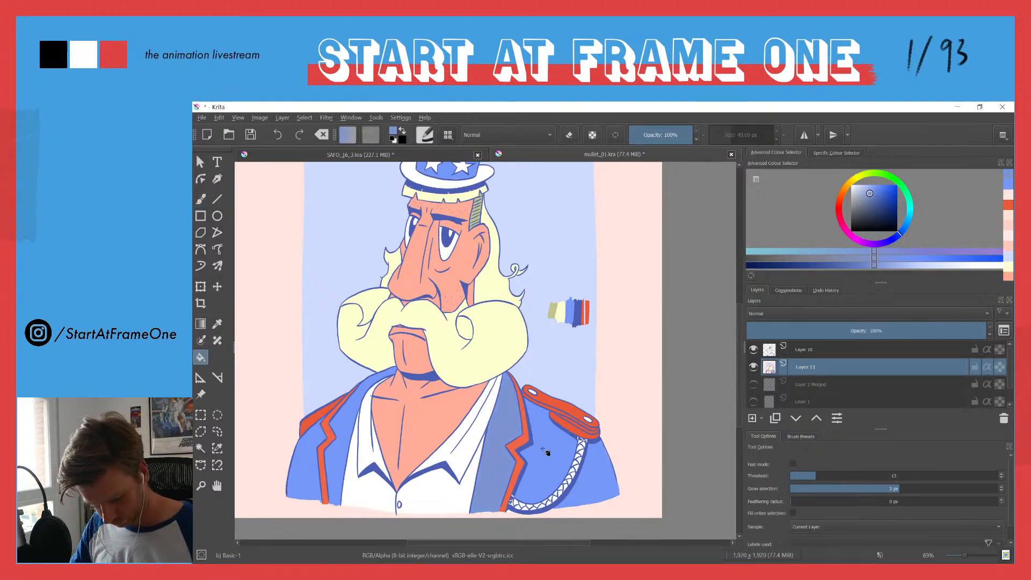
pyautogui.click(590, 478)
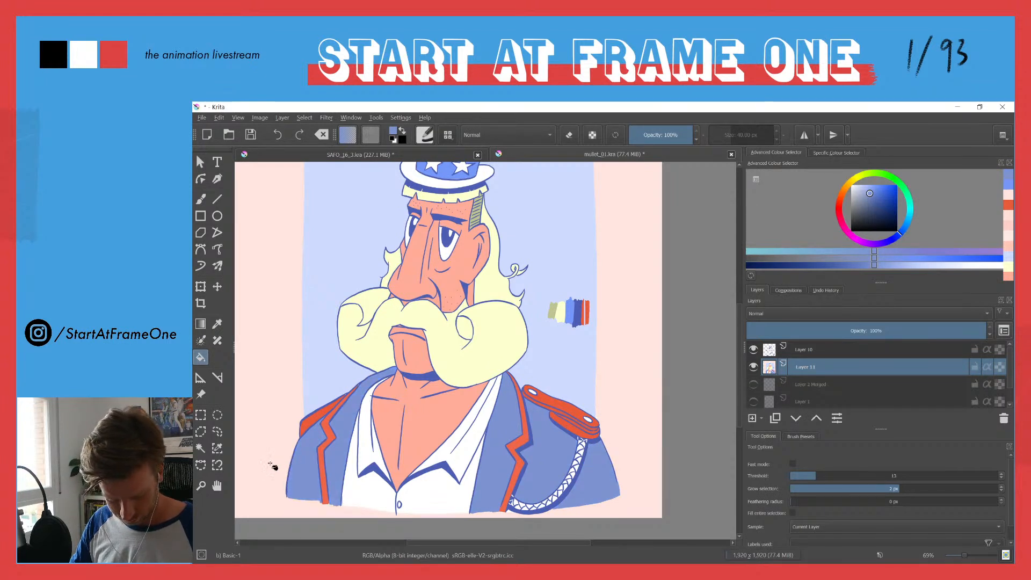
pyautogui.moveTo(432, 188); pyautogui.dragTo(424, 273)
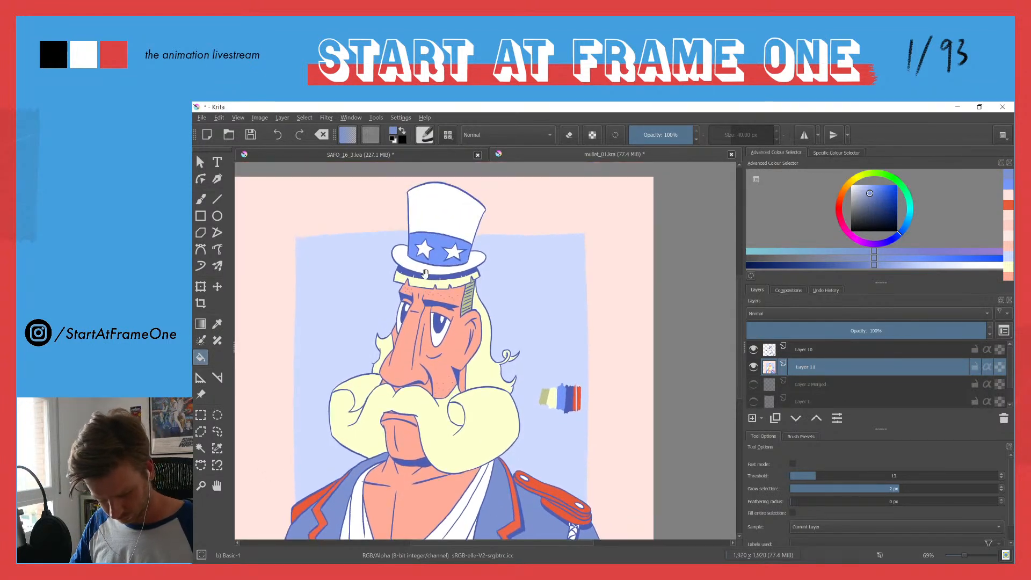
pyautogui.moveTo(386, 304); pyautogui.dragTo(349, 327)
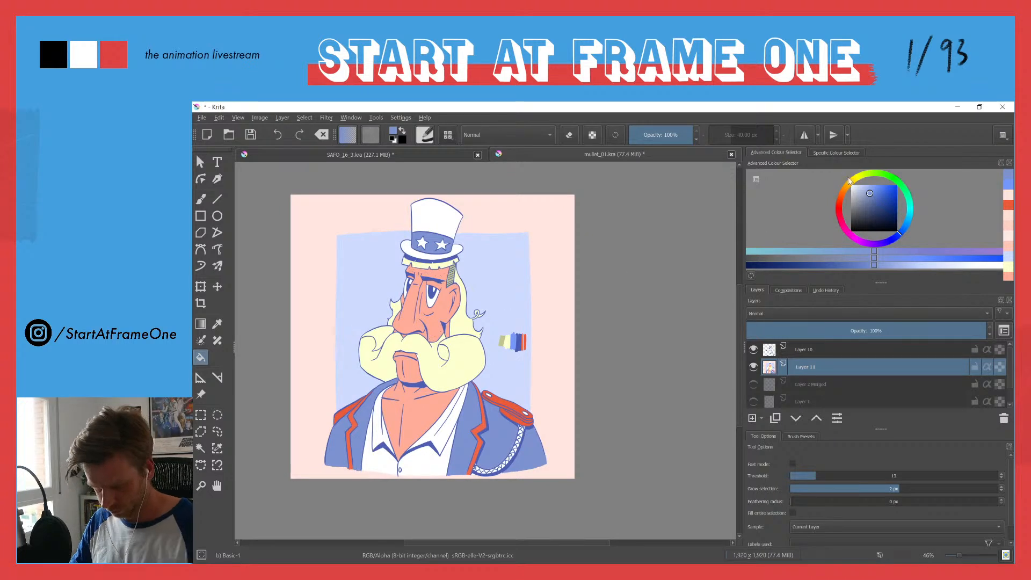
# Step: Try a light green fill on the pink border around the blue panel and undo it
pyautogui.click(869, 175)
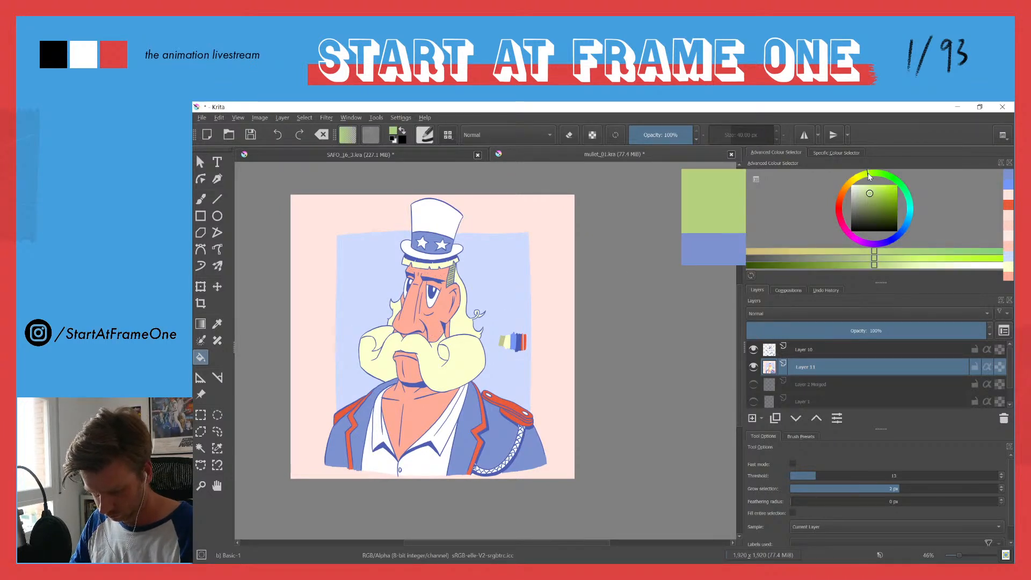
pyautogui.click(364, 225)
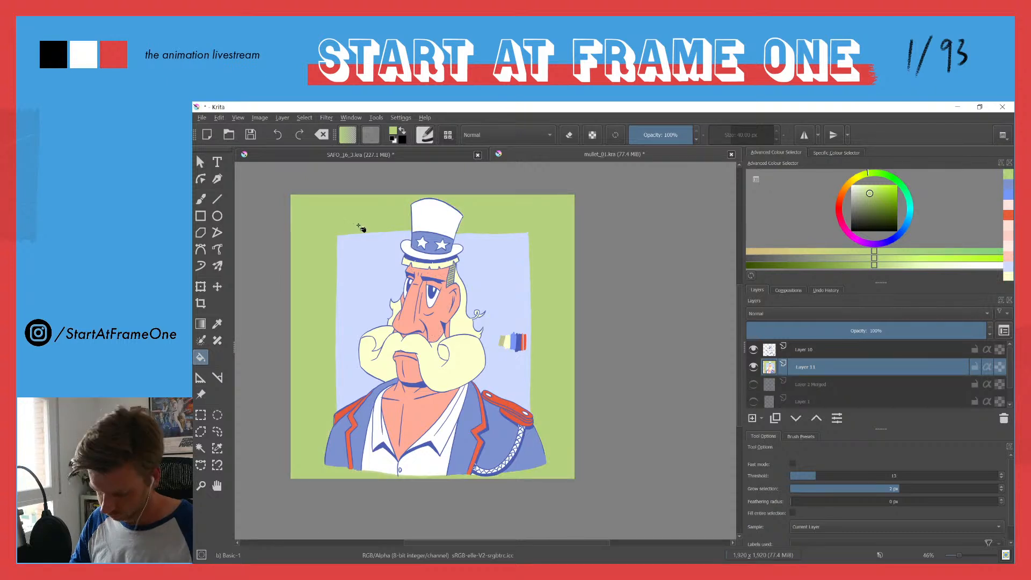
pyautogui.hotkey('ctrl', 'z')
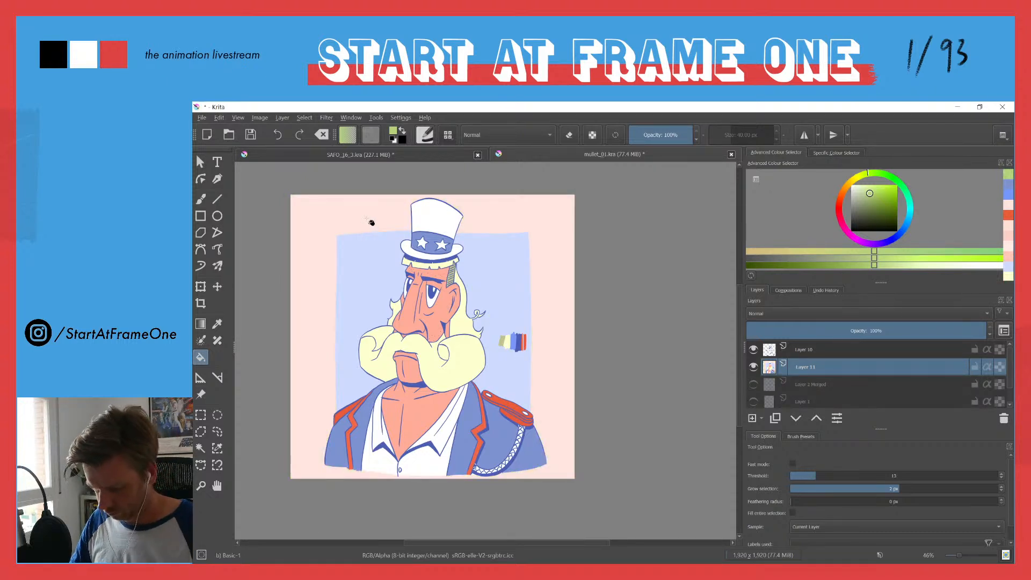
# Step: Try a pale yellow fill on the pink border, toggling it on and off to compare before returning to pink
pyautogui.click(868, 173)
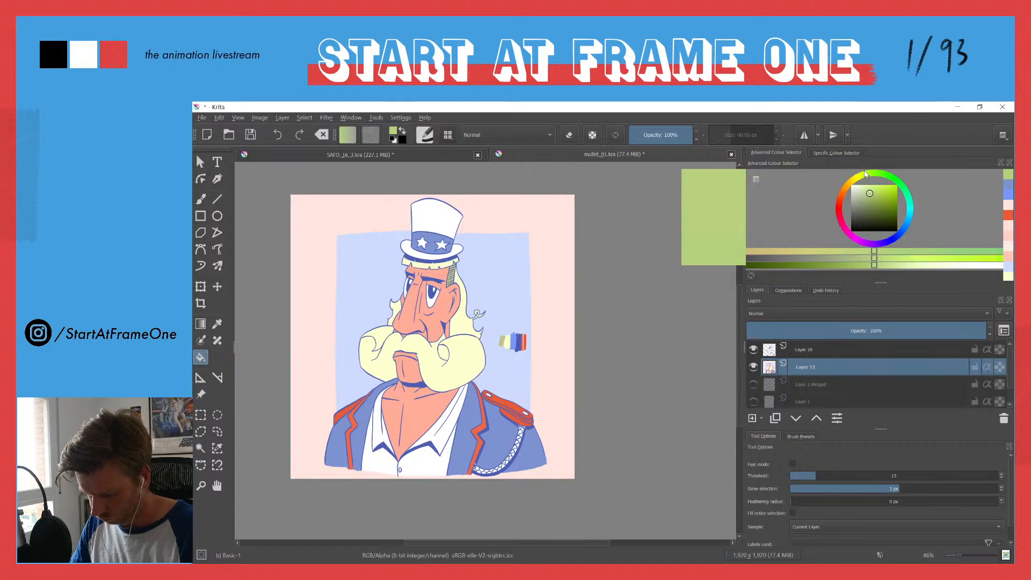
pyautogui.moveTo(865, 175); pyautogui.dragTo(857, 177)
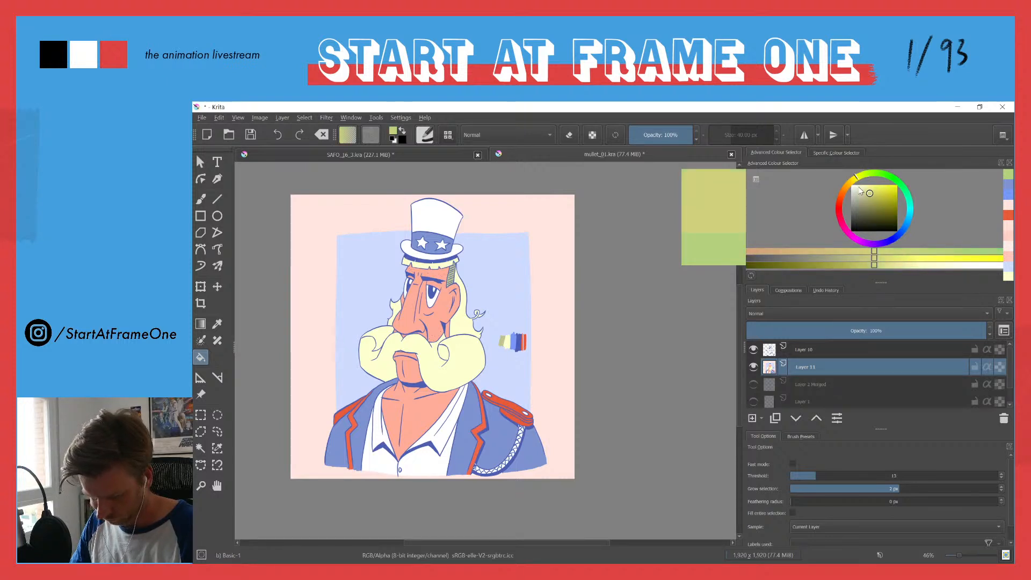
pyautogui.click(860, 185)
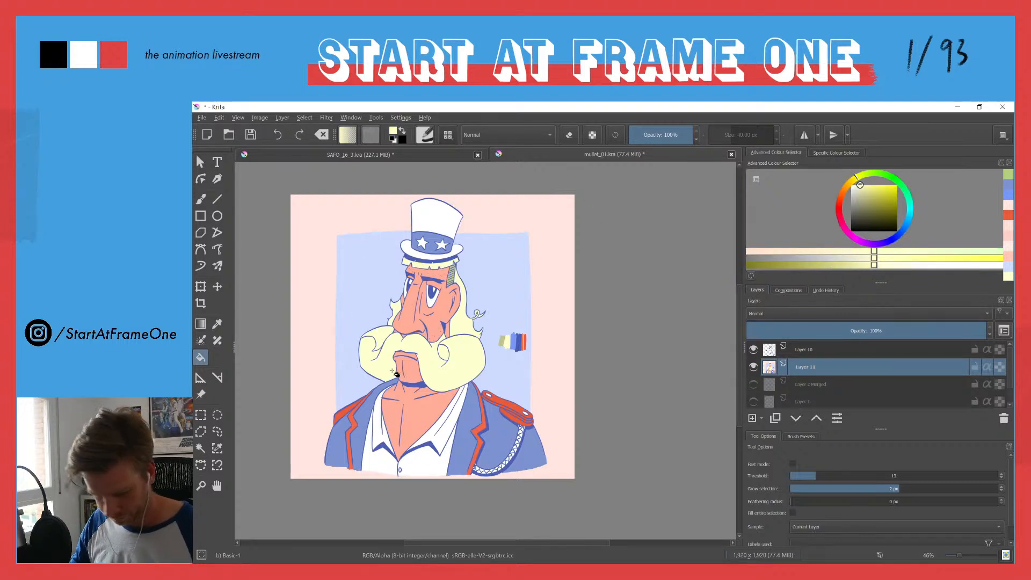
pyautogui.click(315, 300)
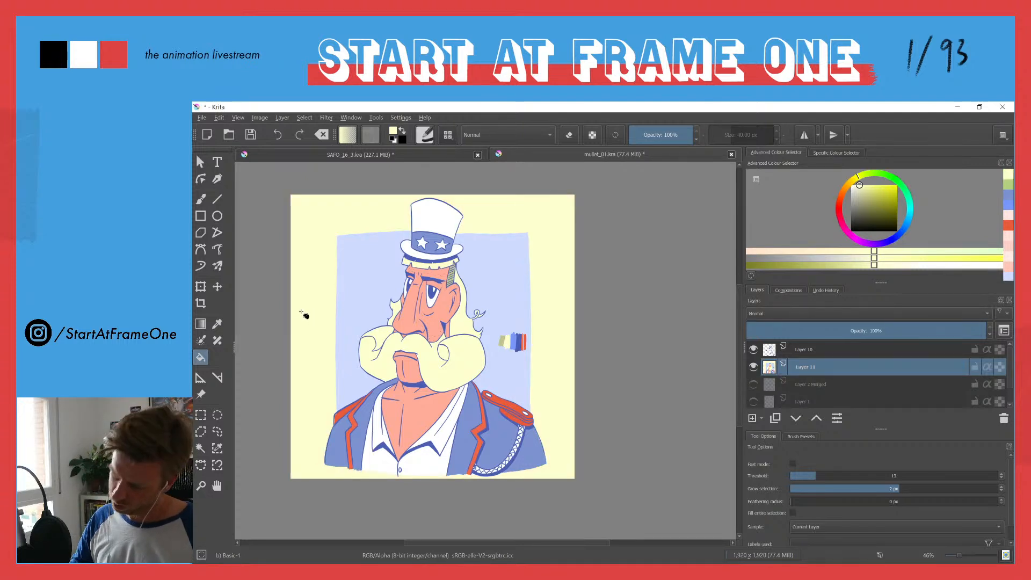
pyautogui.hotkey('ctrl', 'z')
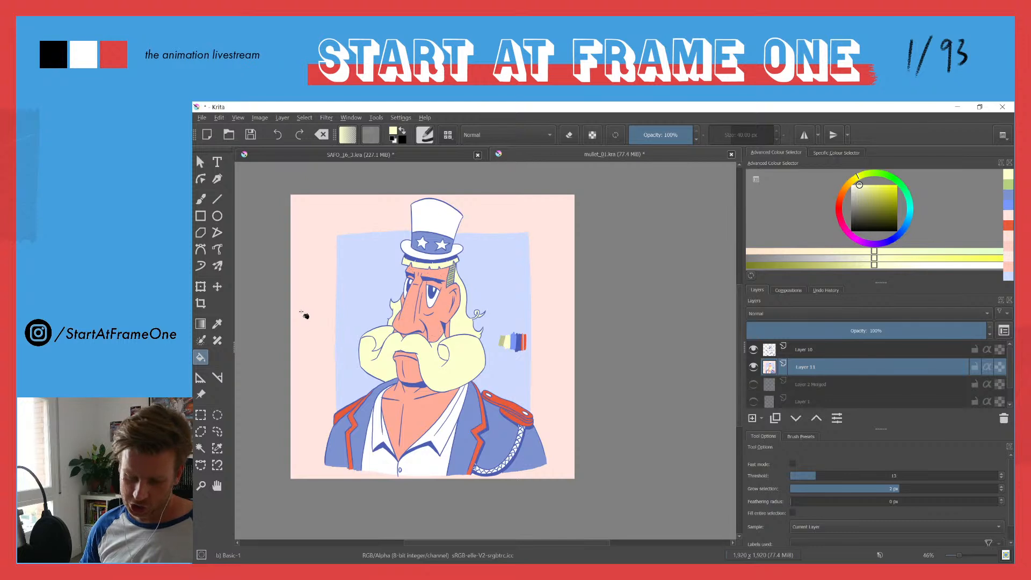
pyautogui.click(304, 316)
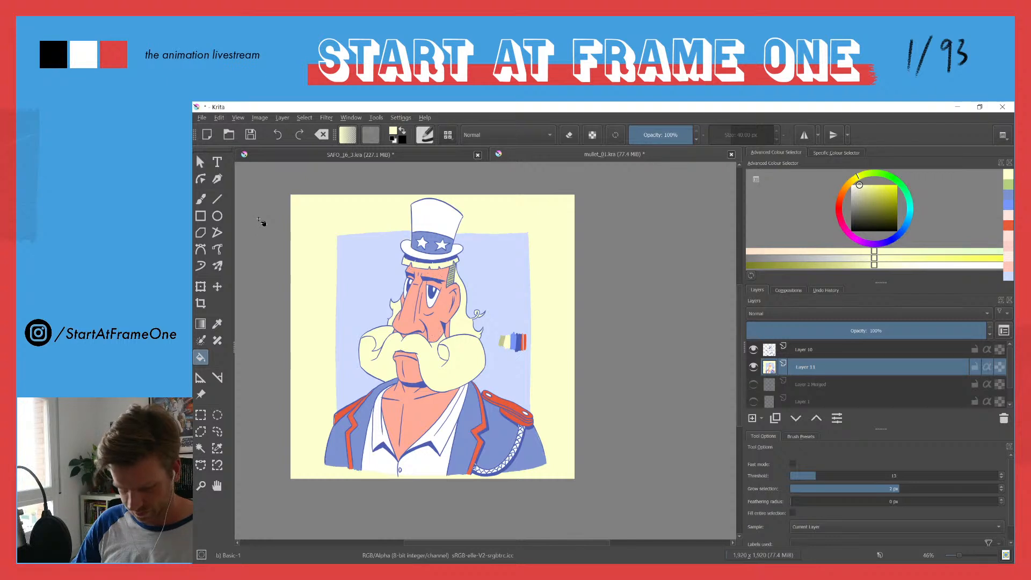
pyautogui.hotkey('ctrl', 'z')
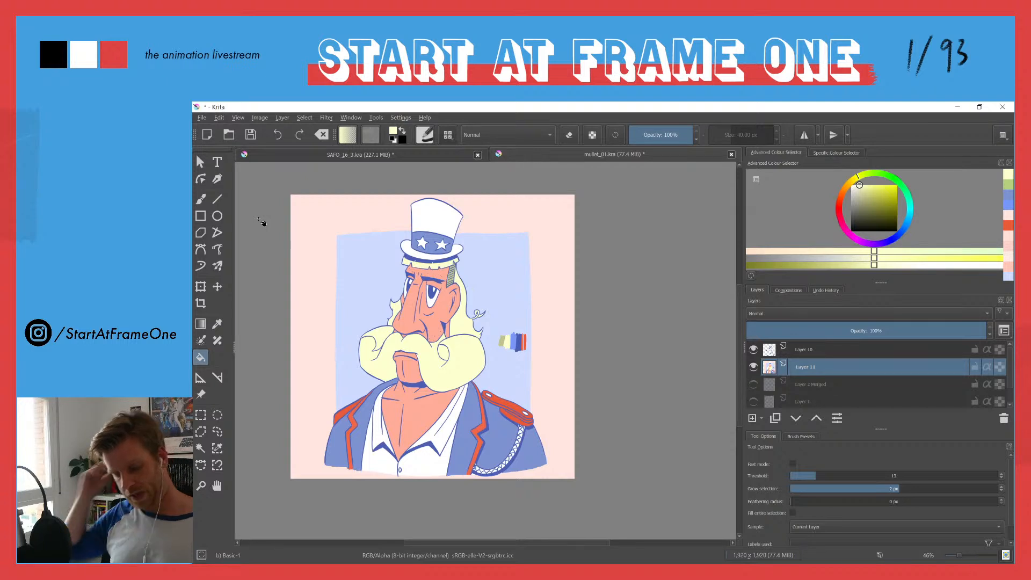
# Step: Group Layer 10 and Layer 11 together and add a transparency mask to the new group
pyautogui.keyDown('ctrl'); pyautogui.click(801, 350); pyautogui.keyUp('ctrl')
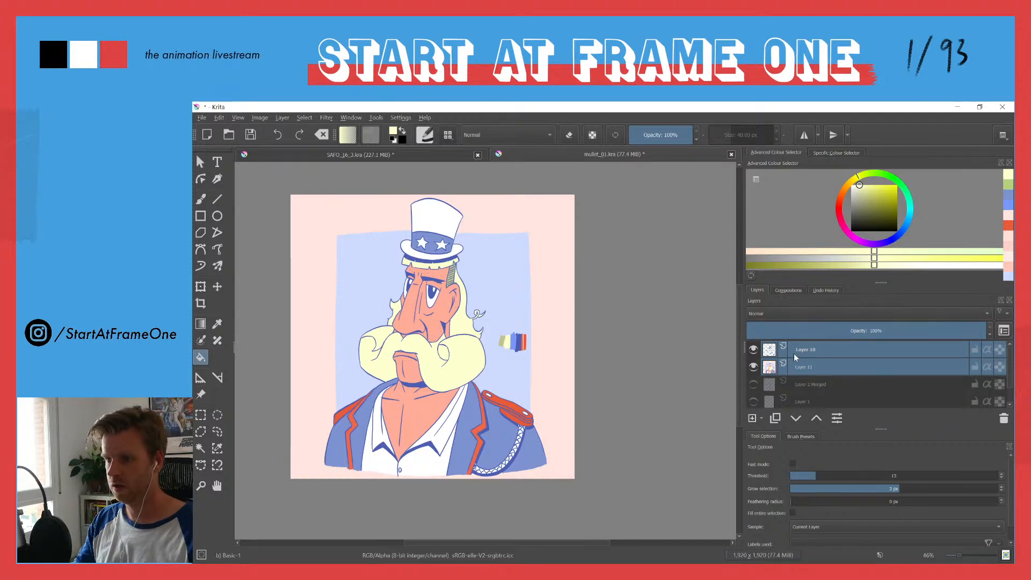
pyautogui.hotkey('ctrl', 'g')
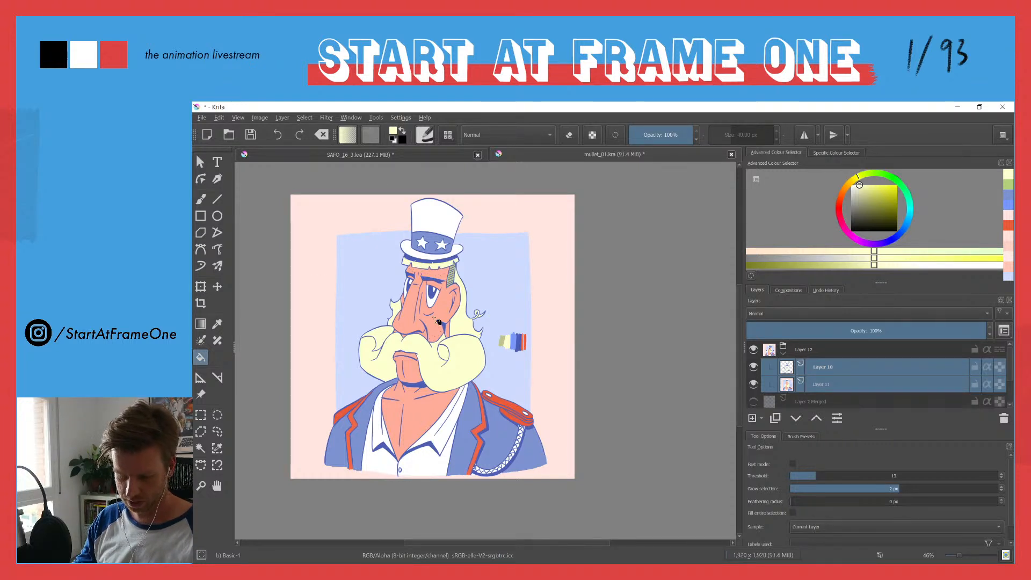
pyautogui.click(802, 353)
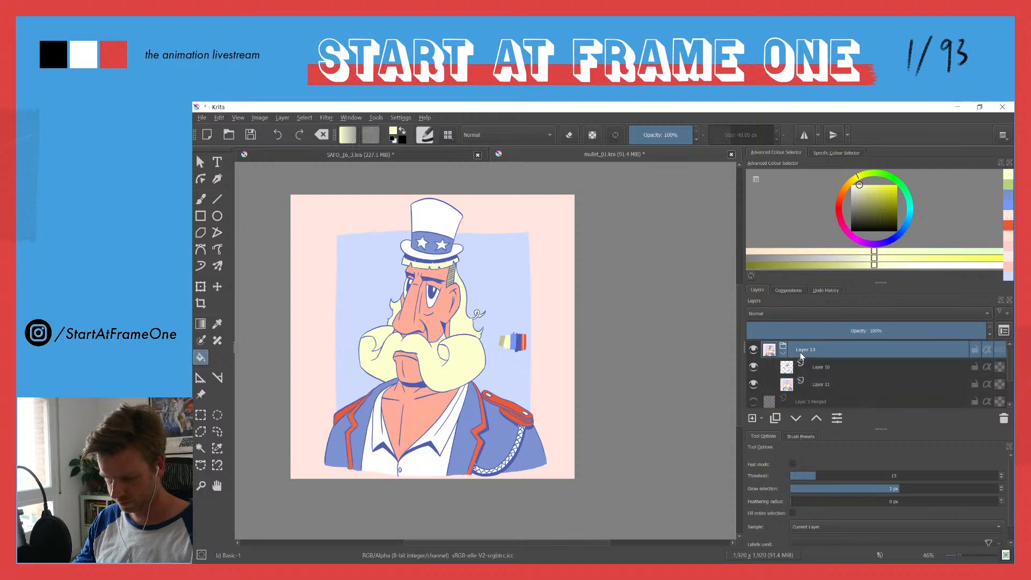
pyautogui.click(761, 418)
pyautogui.click(768, 510)
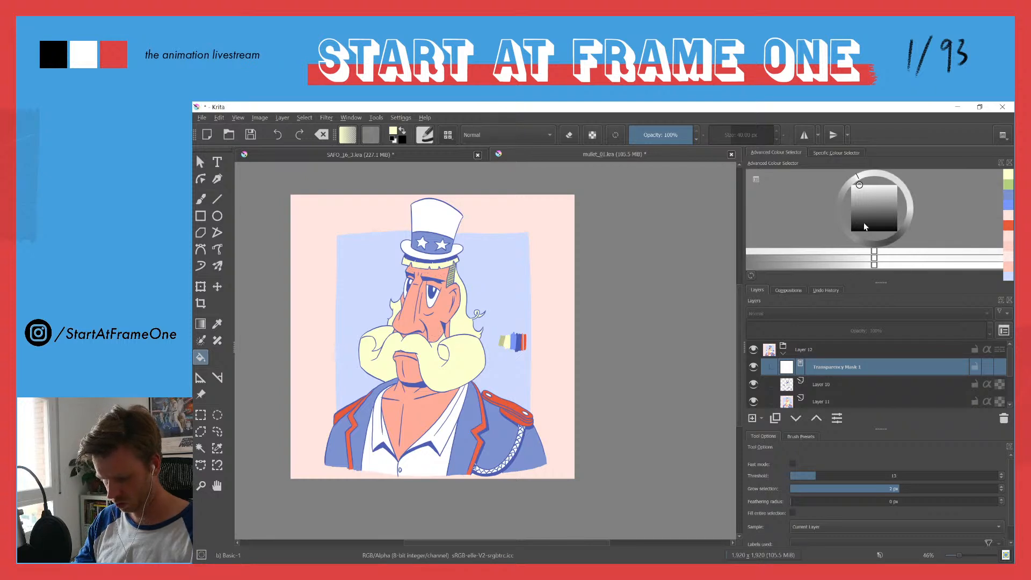
# Step: Set the brush to black for the mask, try a stroke across the lower edge of the bust, and undo it
pyautogui.moveTo(861, 212); pyautogui.dragTo(835, 251)
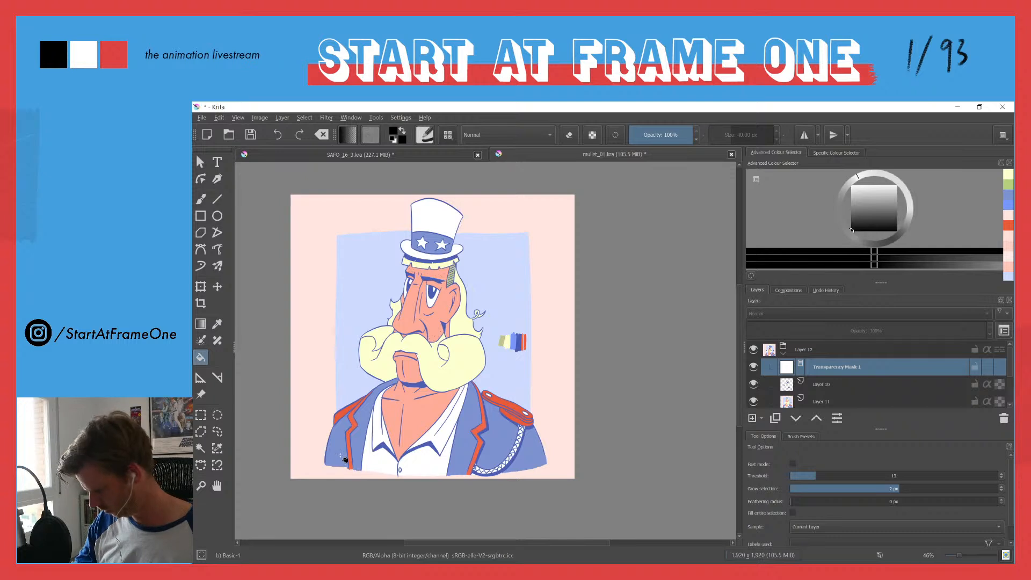
pyautogui.press('b')
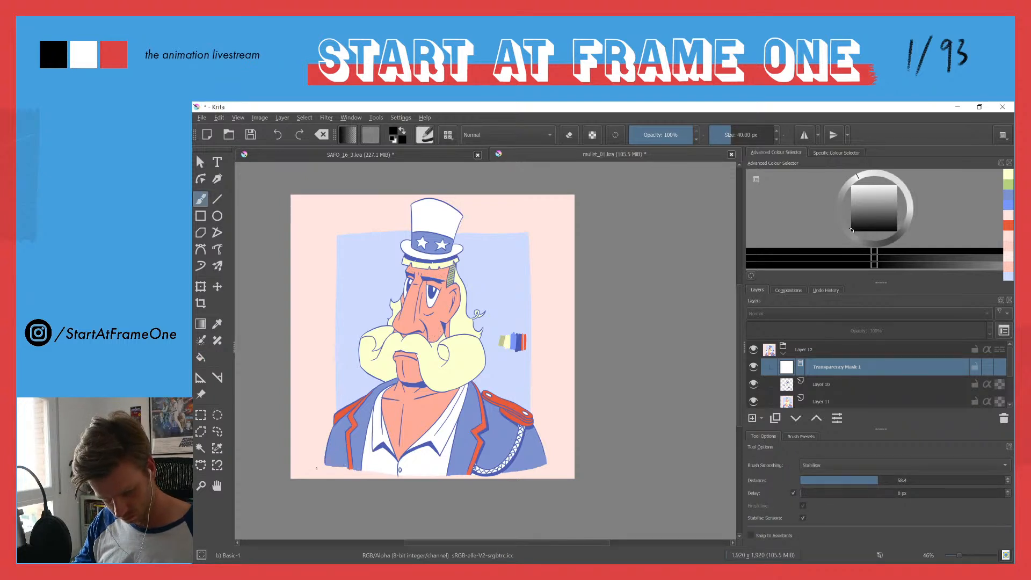
pyautogui.moveTo(316, 465); pyautogui.dragTo(475, 458)
pyautogui.hotkey('ctrl', 'z')
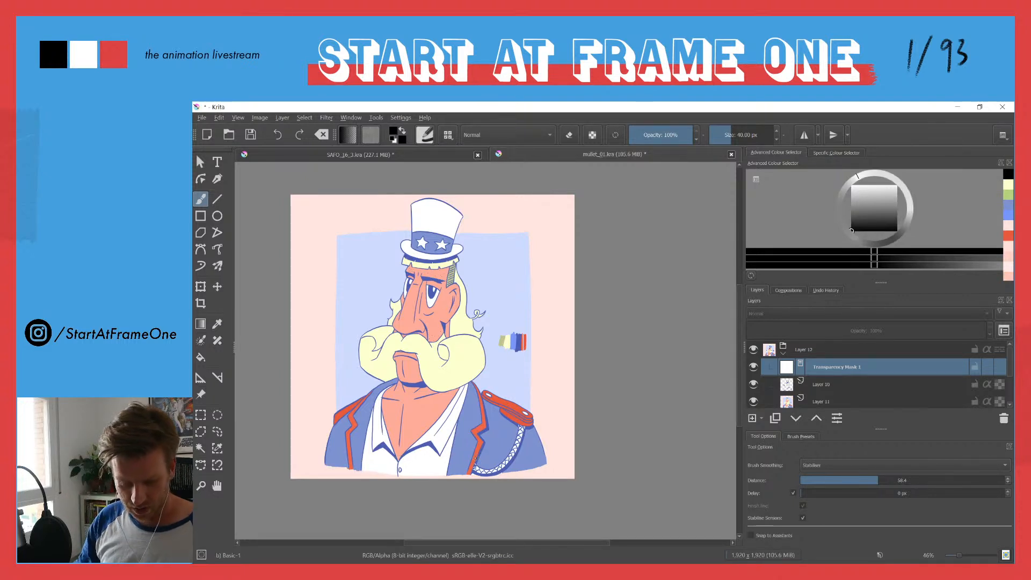
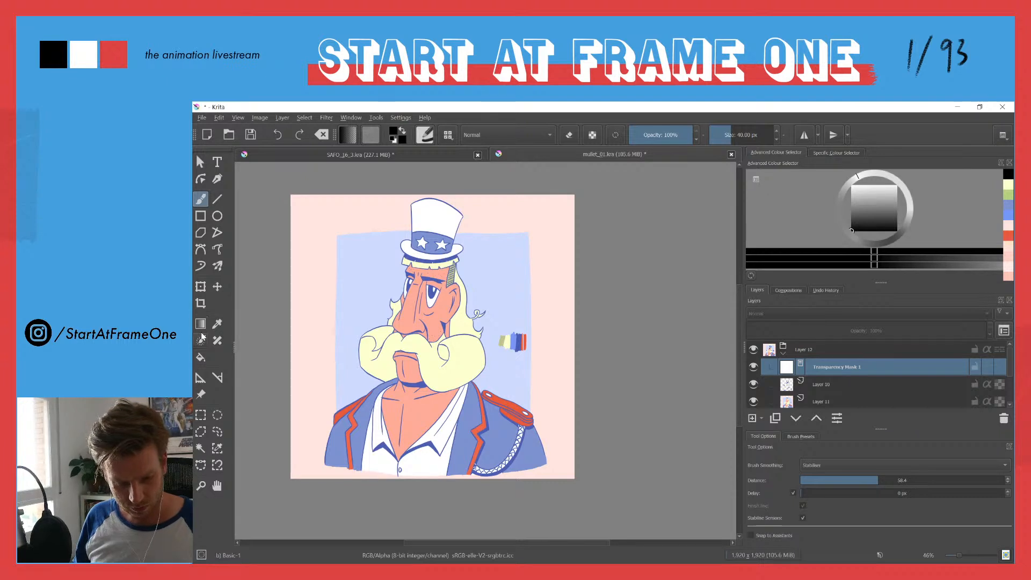
# Step: Try a rectangle outline on the transparency mask across the lower edge of the bust and undo it
pyautogui.click(200, 216)
pyautogui.moveTo(311, 459); pyautogui.dragTo(575, 478)
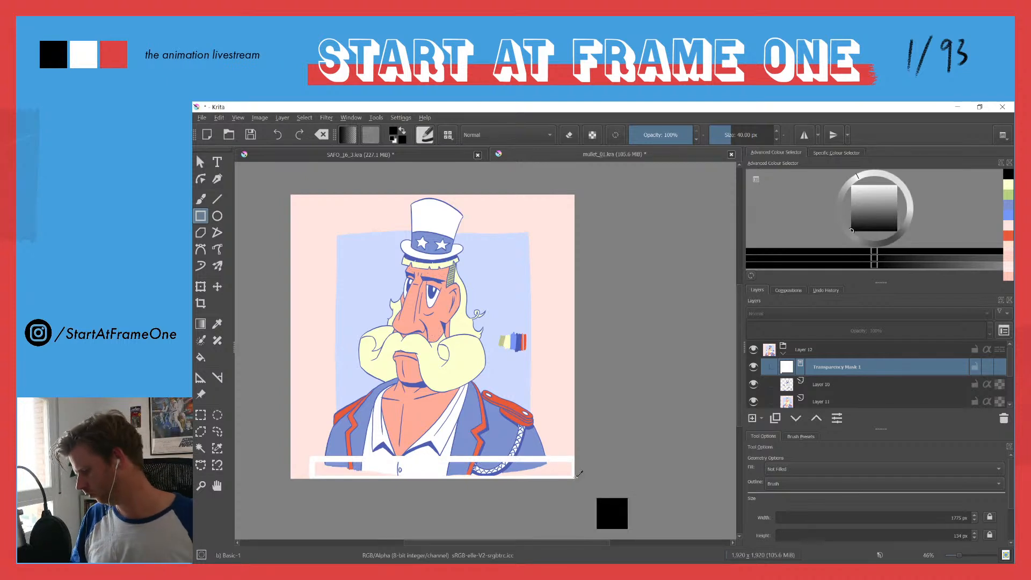
pyautogui.hotkey('ctrl', 'z')
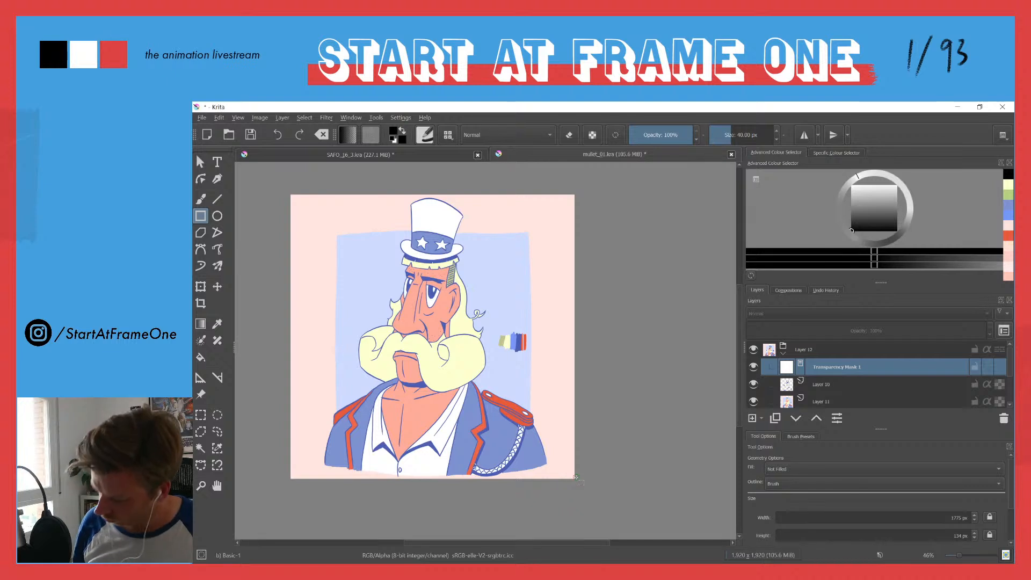
pyautogui.press('b')
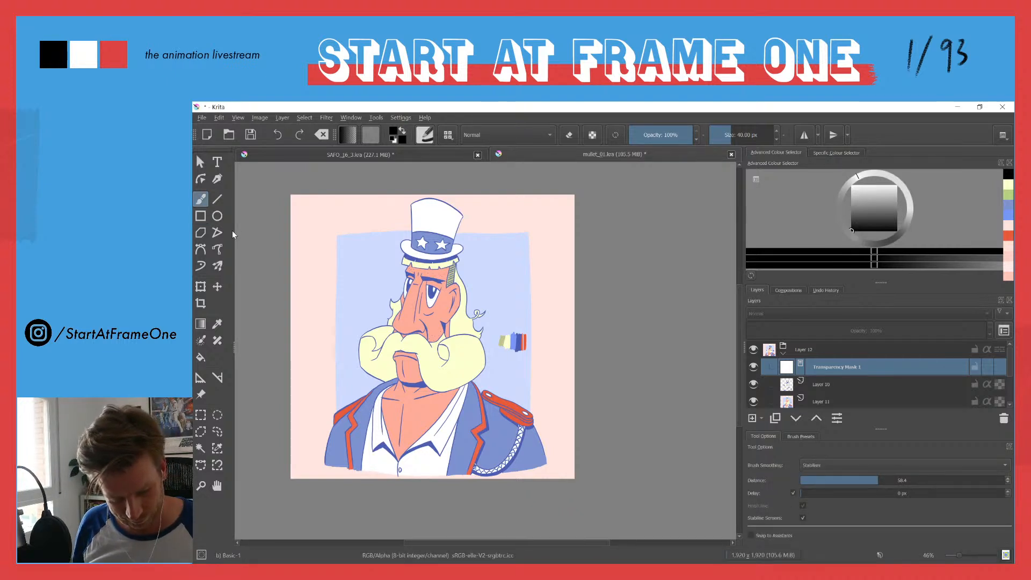
# Step: Select a rectangular strip across the lower edge of the bust and mask it out on Transparency Mask 1
pyautogui.click(200, 418)
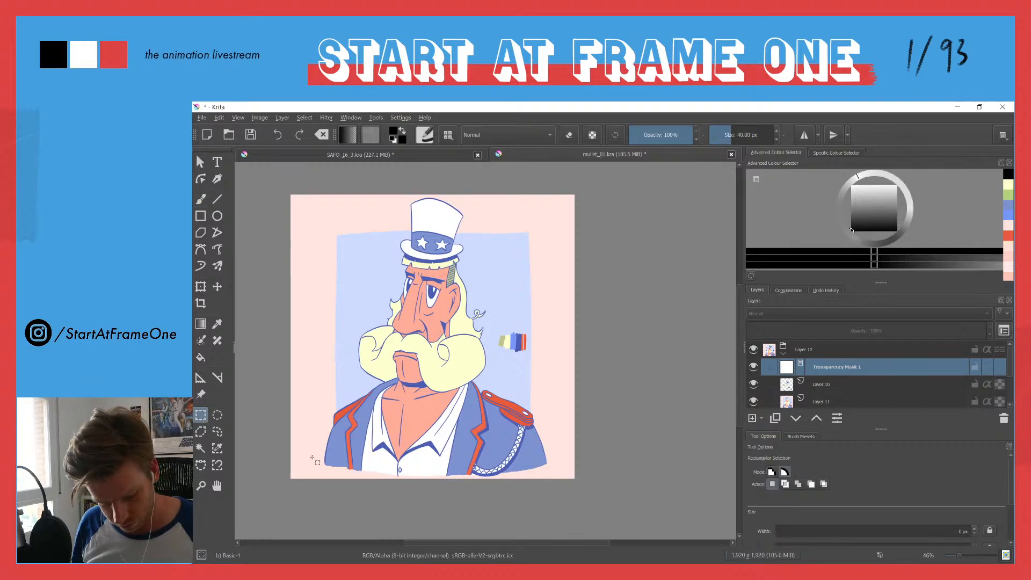
pyautogui.moveTo(313, 460); pyautogui.dragTo(561, 477)
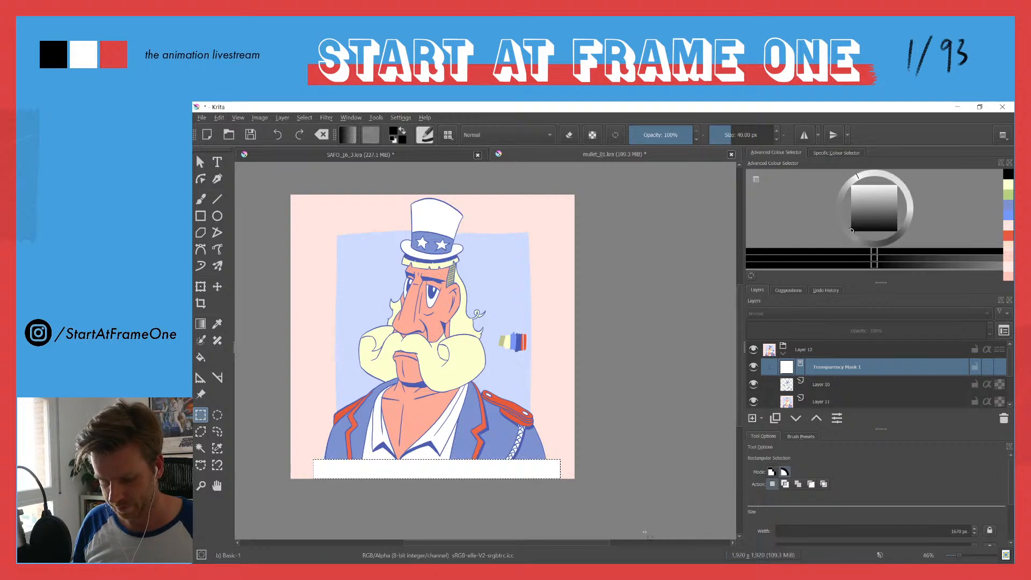
# Step: Add a new paint layer directly below the collapsed Layer 12 group and clear the selection
pyautogui.click(783, 354)
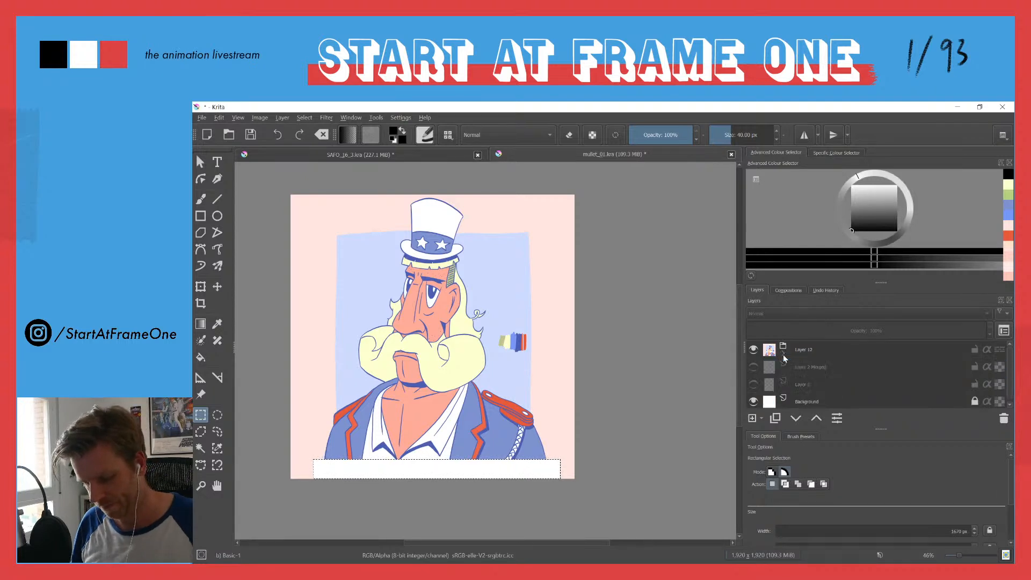
pyautogui.click(770, 369)
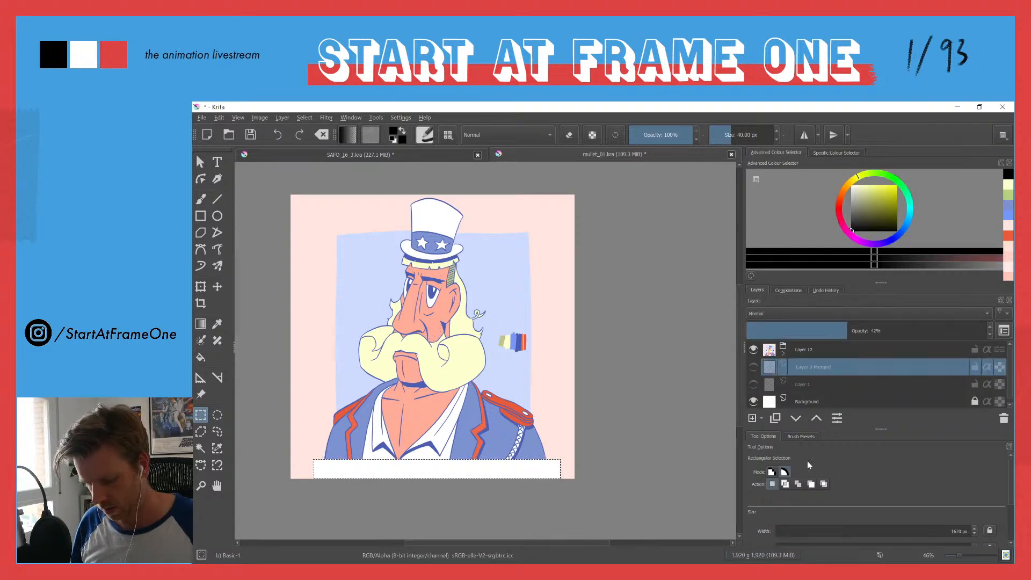
pyautogui.click(752, 418)
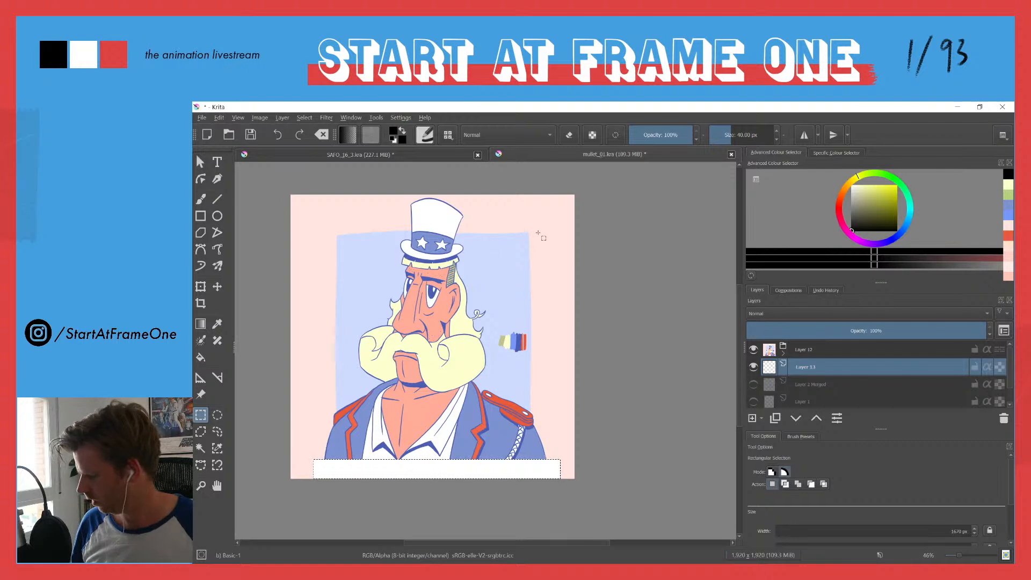
pyautogui.click(560, 231)
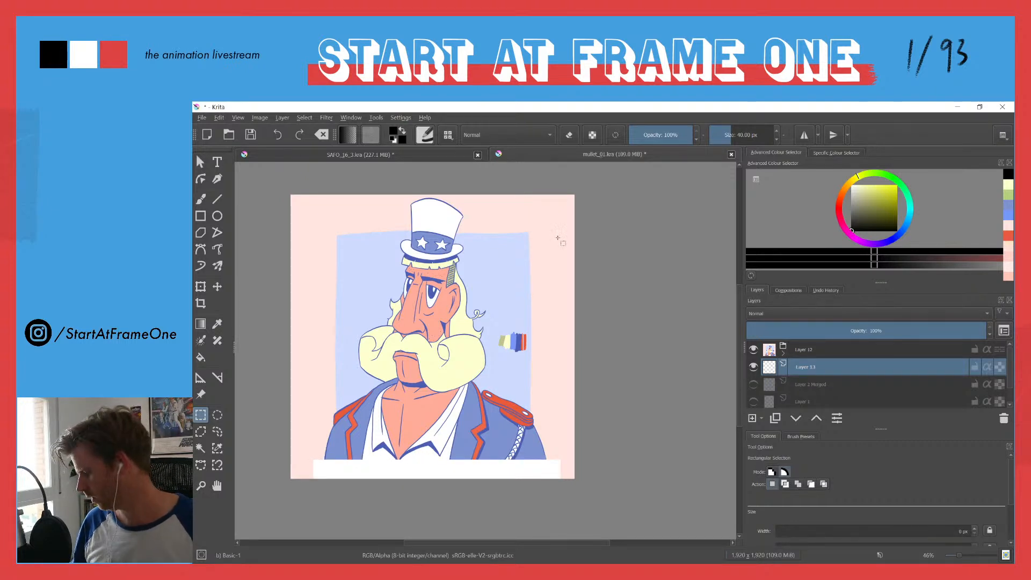
# Step: Try filling the new layer with the pale pink sampled from the border, twice, undoing it each time
pyautogui.press('f')
pyautogui.keyDown('ctrl'); pyautogui.click(558, 243); pyautogui.keyUp('ctrl')
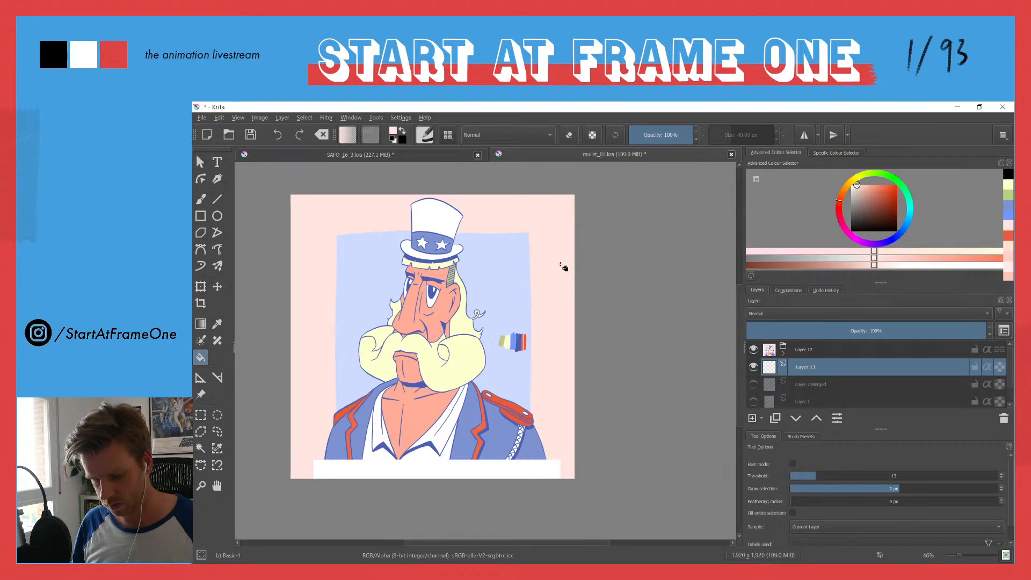
pyautogui.click(558, 259)
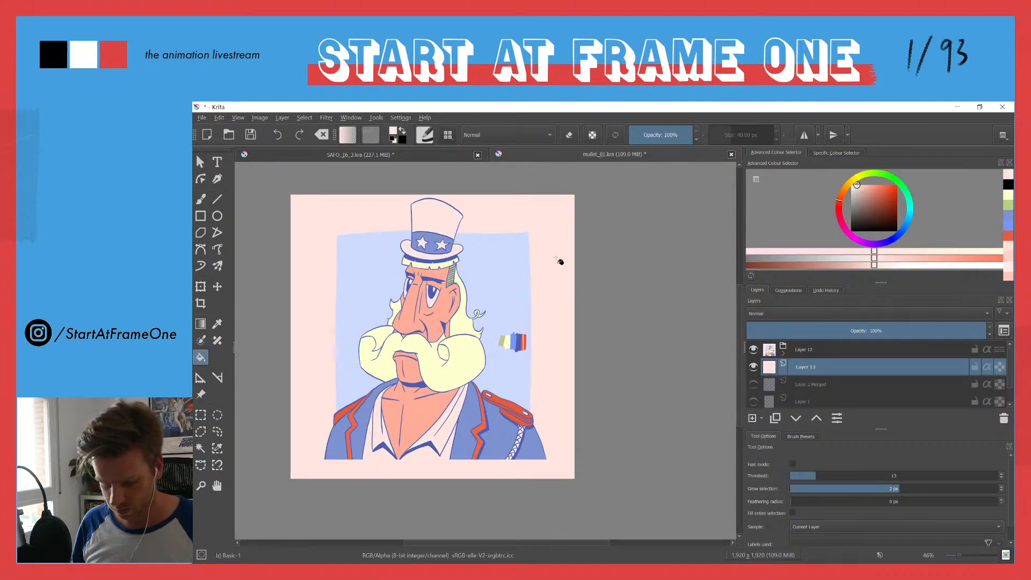
pyautogui.hotkey('ctrl', 'z')
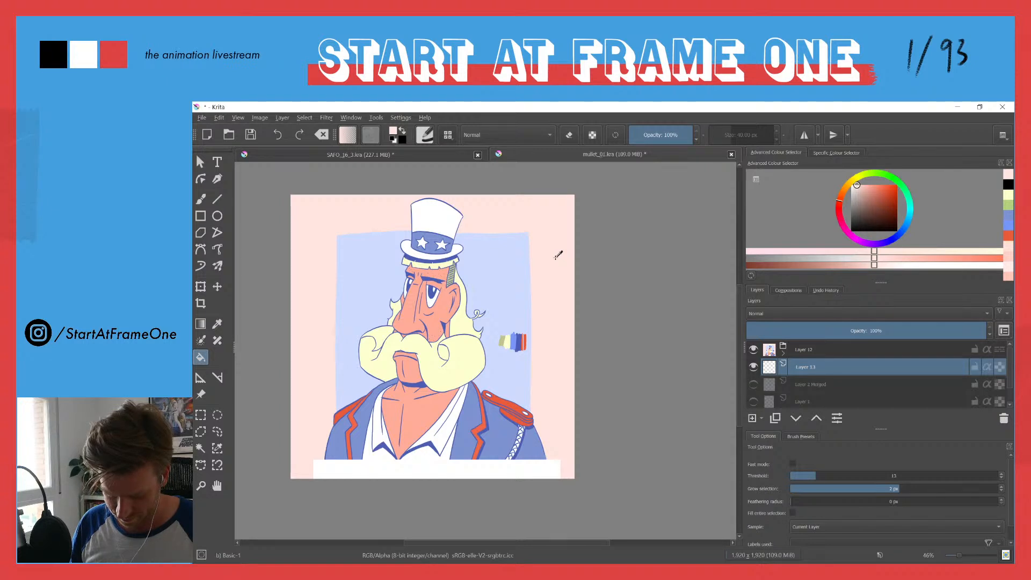
pyautogui.click(559, 260)
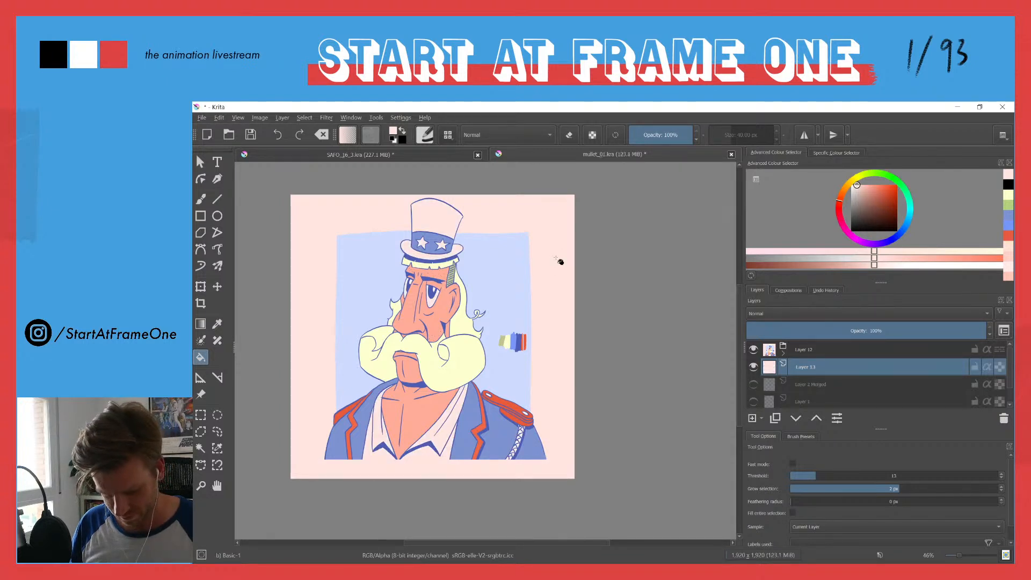
pyautogui.hotkey('ctrl', 'z')
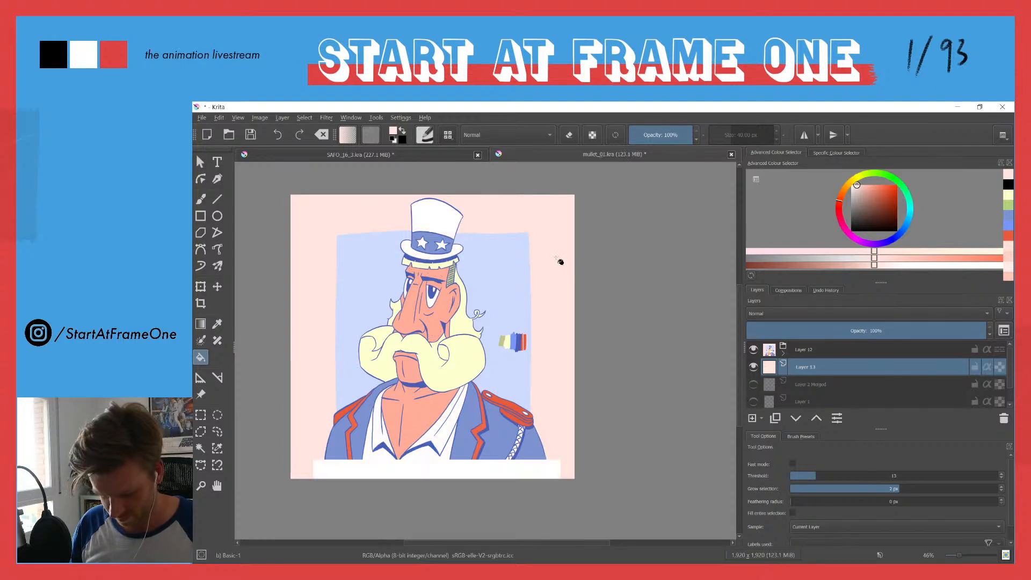
# Step: Expand the Layer 12 group, hide its transparency mask and return to the freehand brush
pyautogui.click(783, 354)
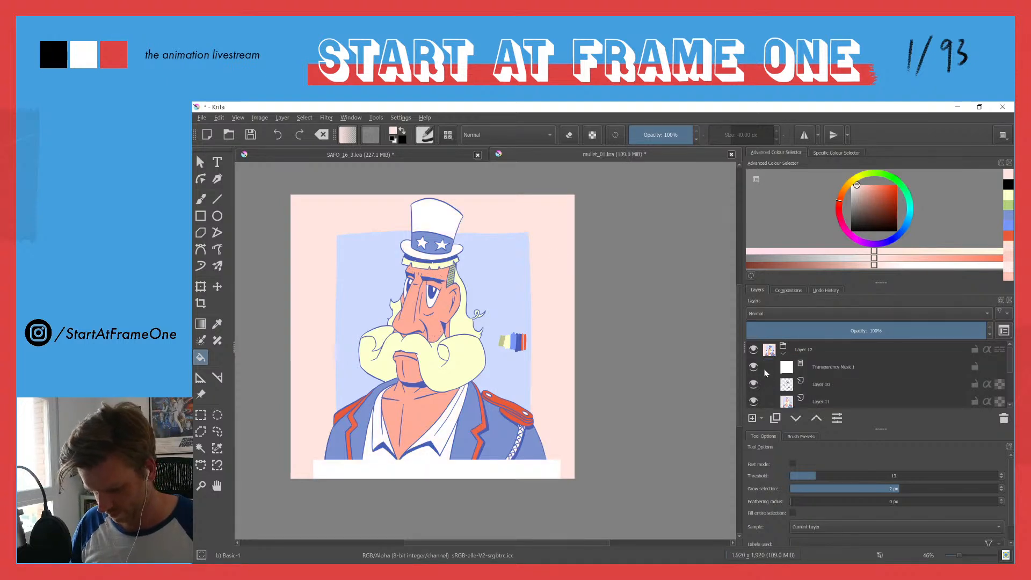
pyautogui.click(755, 367)
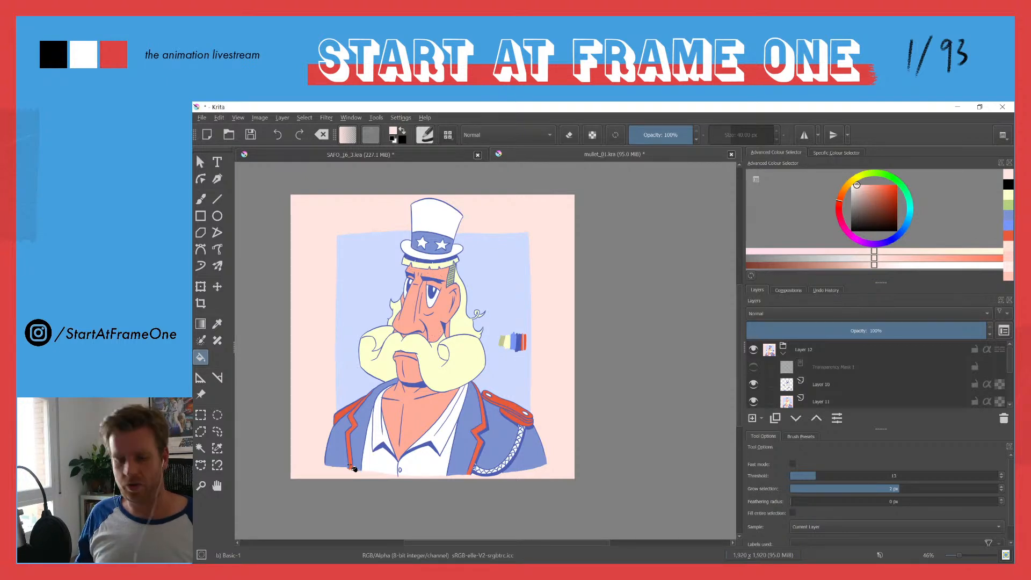
pyautogui.press('b')
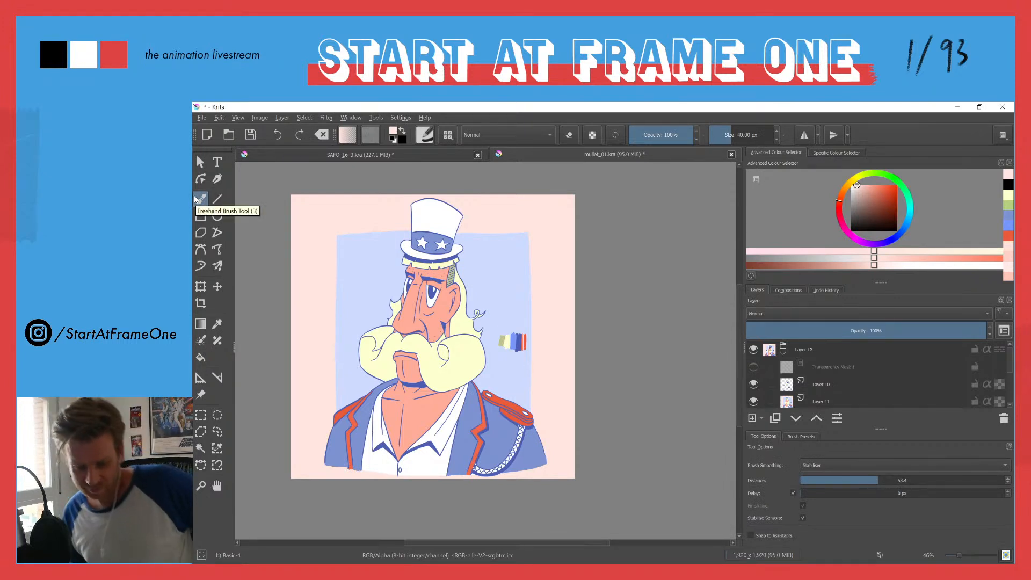
pyautogui.click(350, 117)
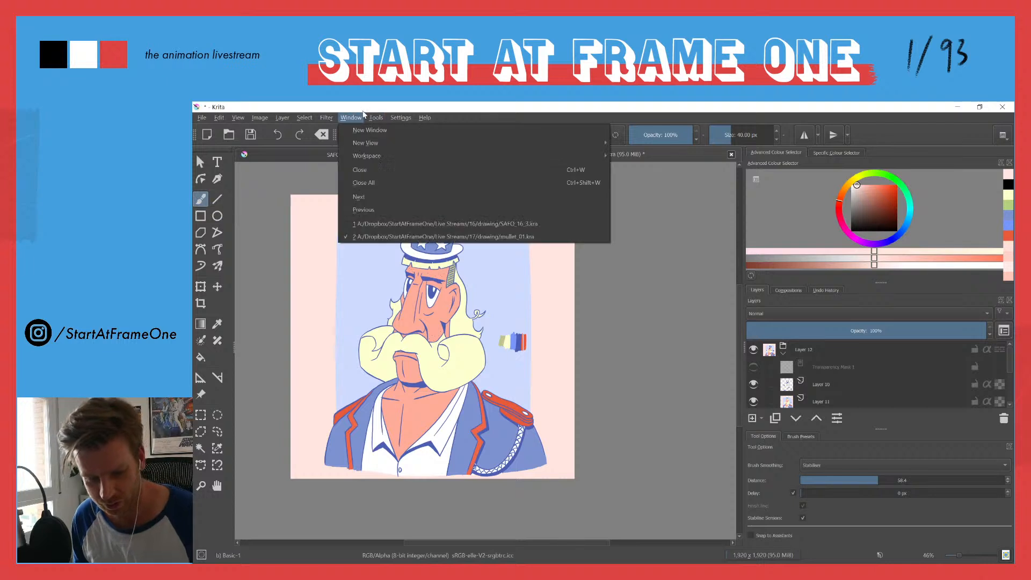
pyautogui.click(346, 116)
pyautogui.click(346, 115)
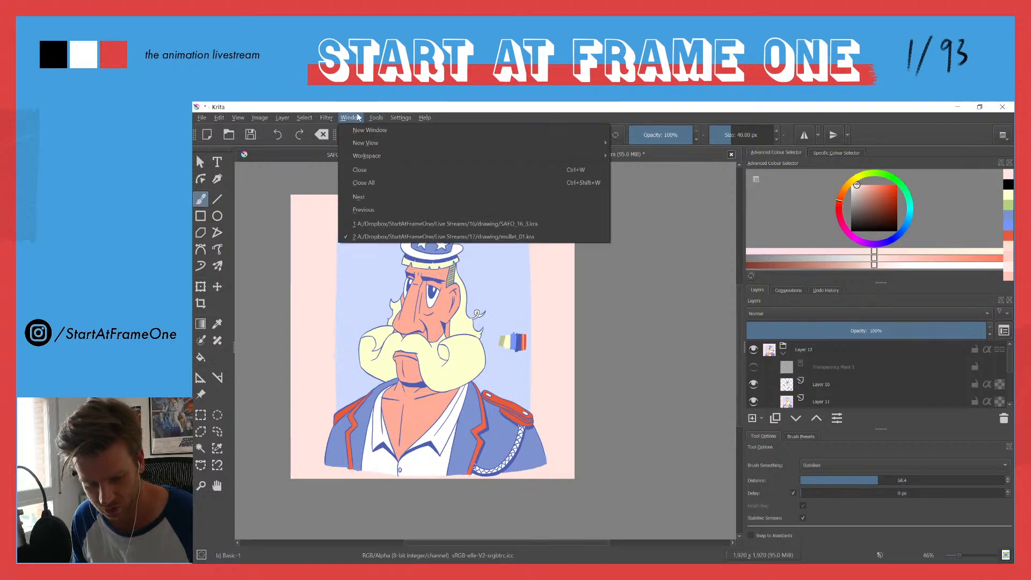
pyautogui.moveTo(397, 118)
pyautogui.moveTo(404, 197)
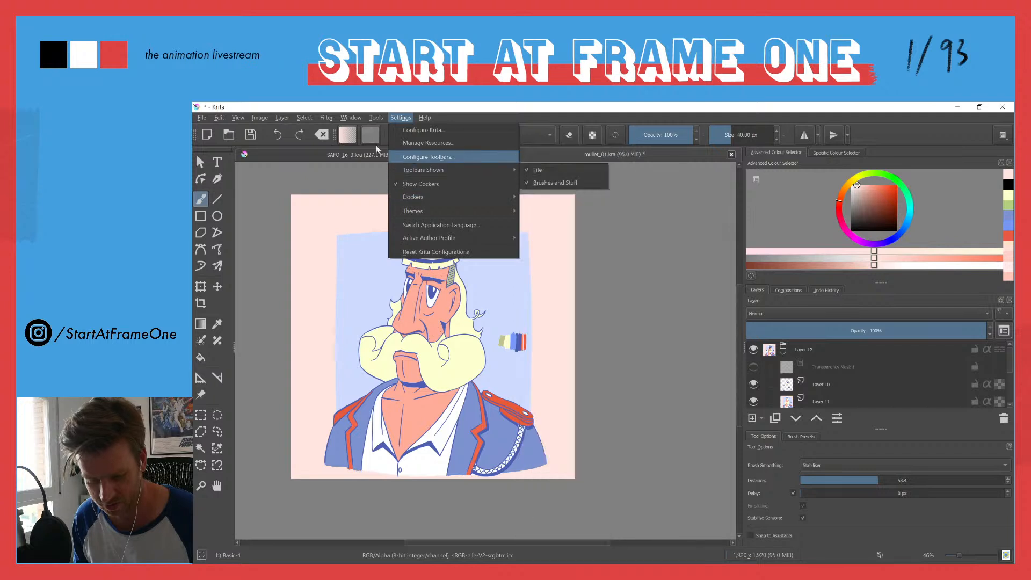
pyautogui.moveTo(344, 121)
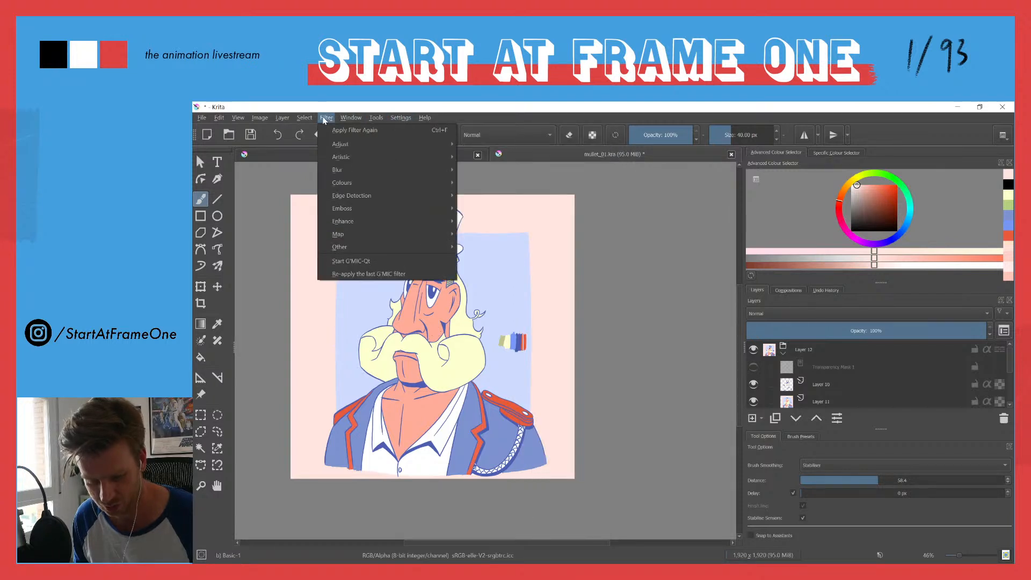
# Step: Place a Concentric Ellipse assistant over the lower part of the bust and return to the freehand brush
pyautogui.click(200, 380)
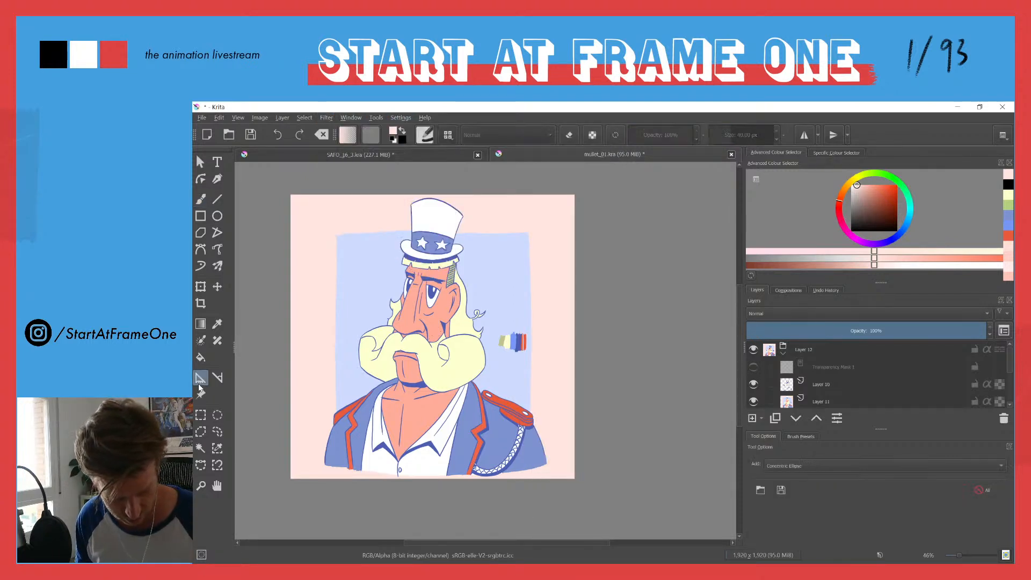
pyautogui.click(315, 420)
pyautogui.click(374, 466)
pyautogui.click(412, 475)
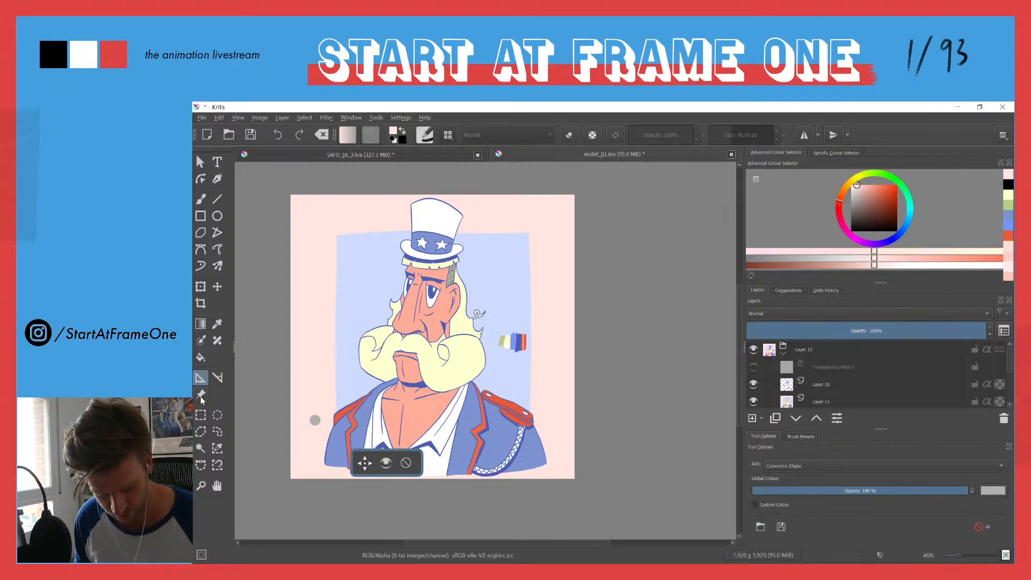
pyautogui.click(201, 198)
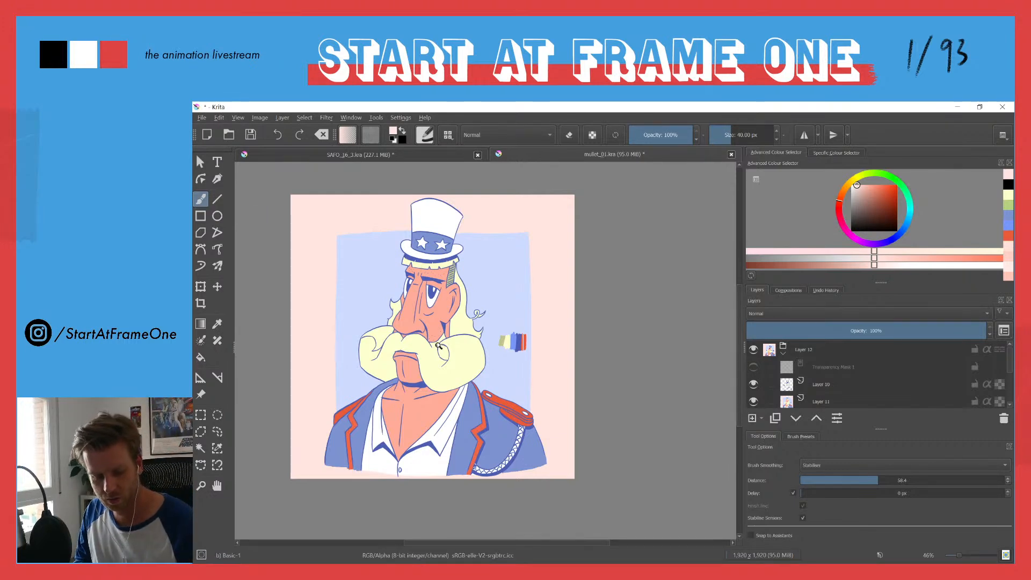
# Step: Lower the brush opacity to 0% and restore it to 100%
pyautogui.scroll(3, 443, 341)
pyautogui.press('i')
pyautogui.press('i')
pyautogui.press('i')
pyautogui.press('i')
pyautogui.press('i')
pyautogui.press('i')
pyautogui.press('i')
pyautogui.press('i')
pyautogui.press('i')
pyautogui.press('i')
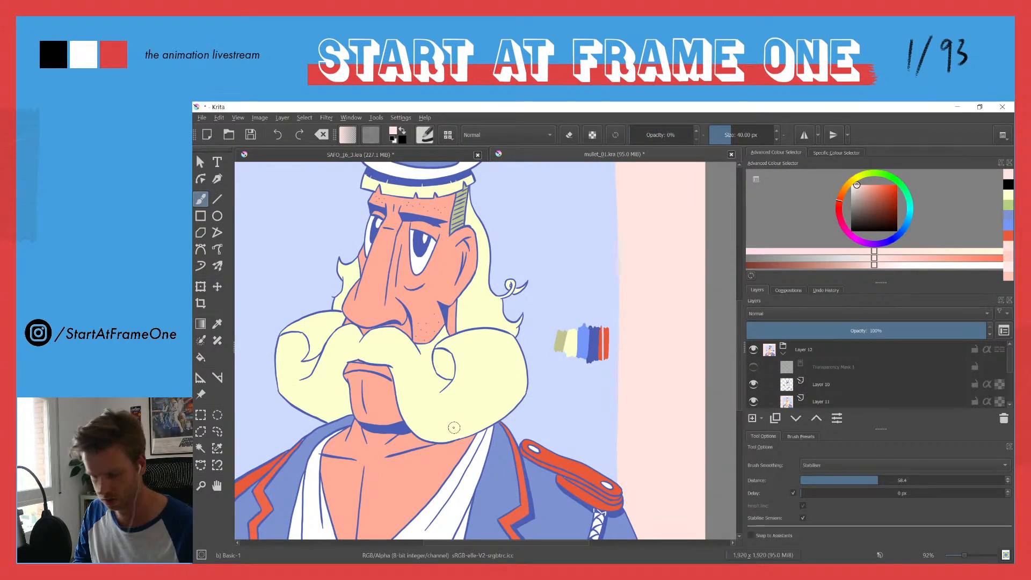
pyautogui.moveTo(657, 135); pyautogui.dragTo(727, 127)
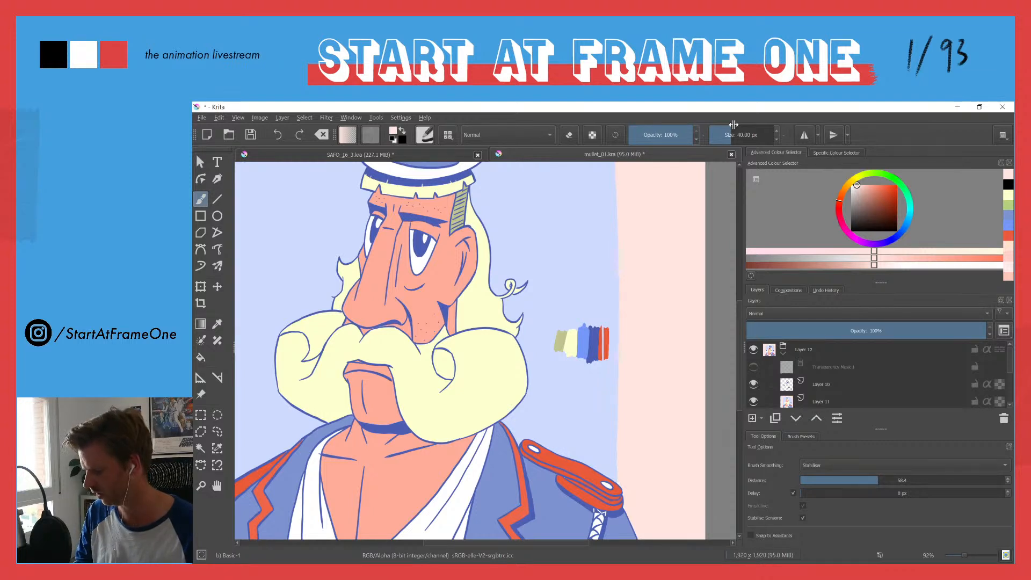
pyautogui.moveTo(733, 125); pyautogui.dragTo(709, 132)
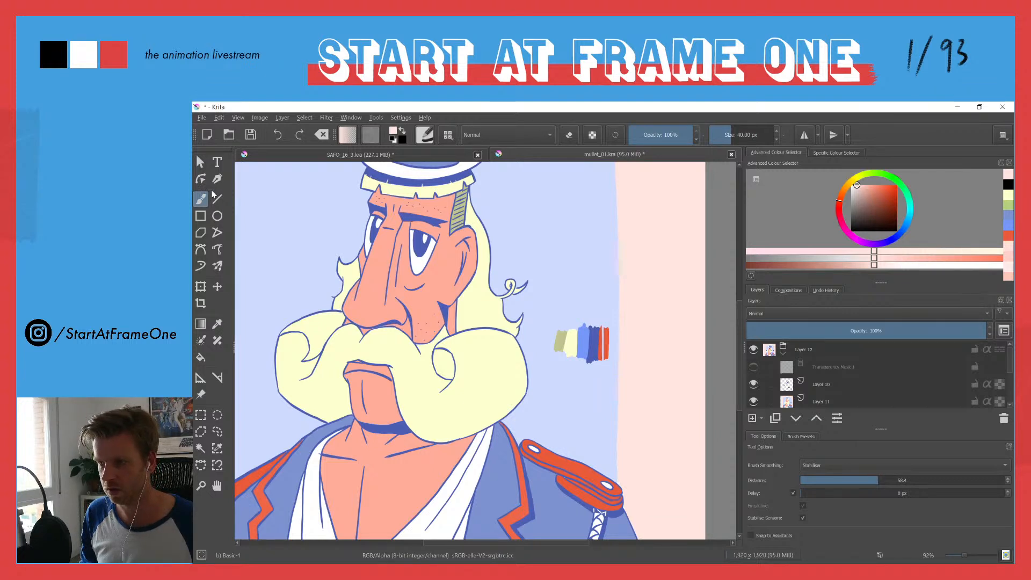
# Step: Place a Ruler assistant across the lower edge of the bust, and toggle the visibility of the ellipse assistant
pyautogui.click(199, 380)
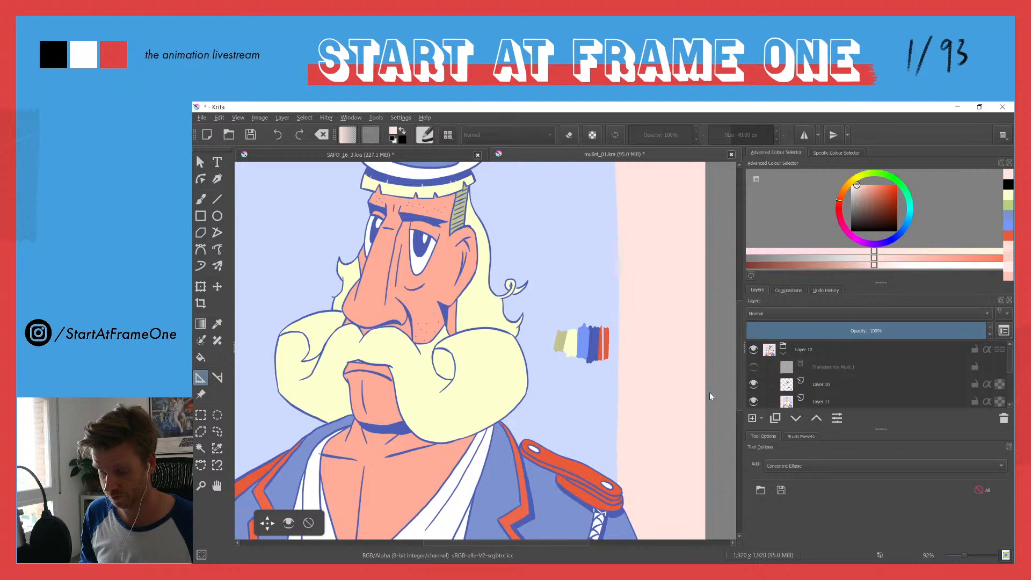
pyautogui.click(781, 466)
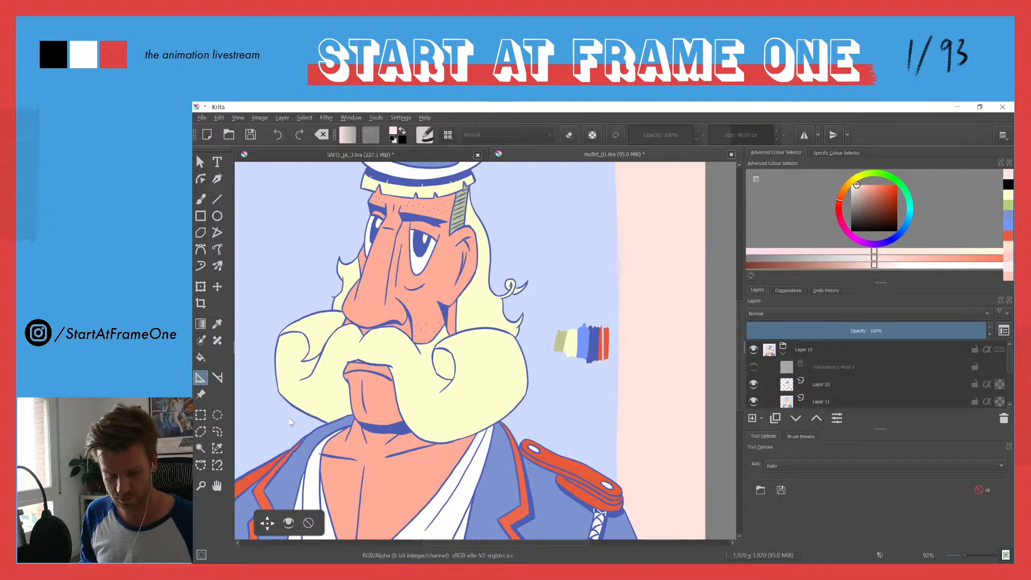
pyautogui.click(201, 200)
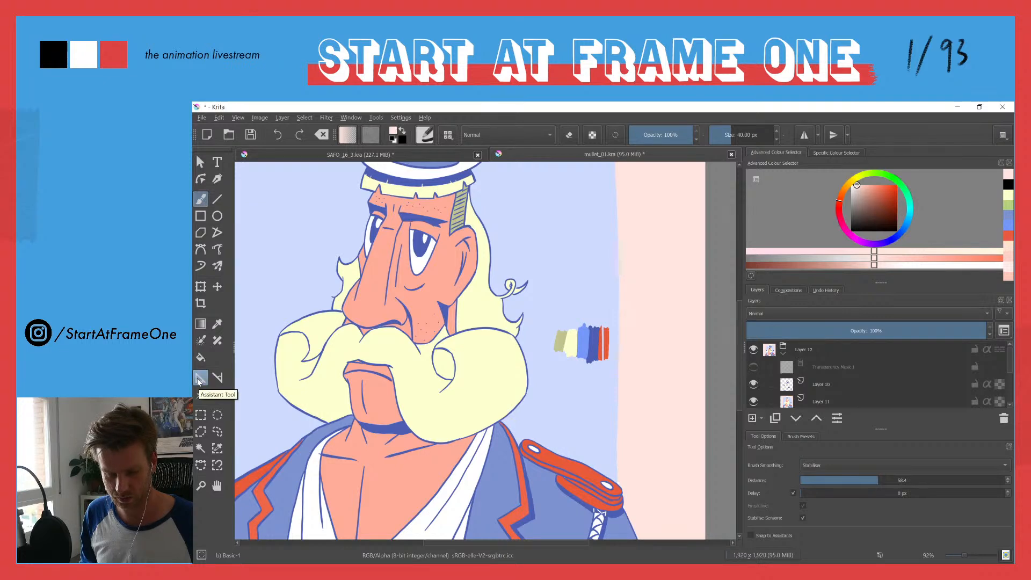
pyautogui.press('-')
pyautogui.press('-')
pyautogui.press('-')
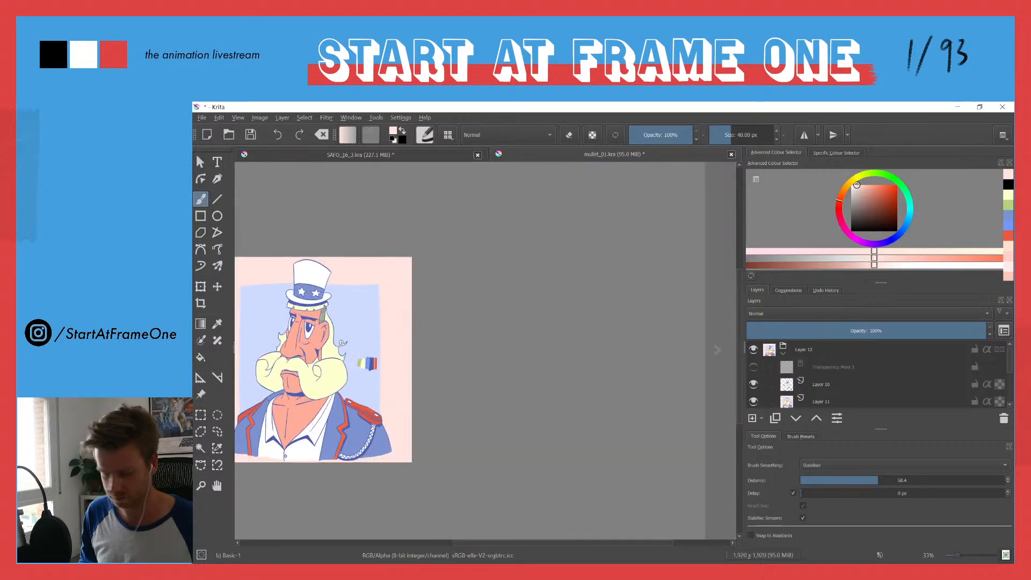
pyautogui.moveTo(284, 420); pyautogui.dragTo(376, 434)
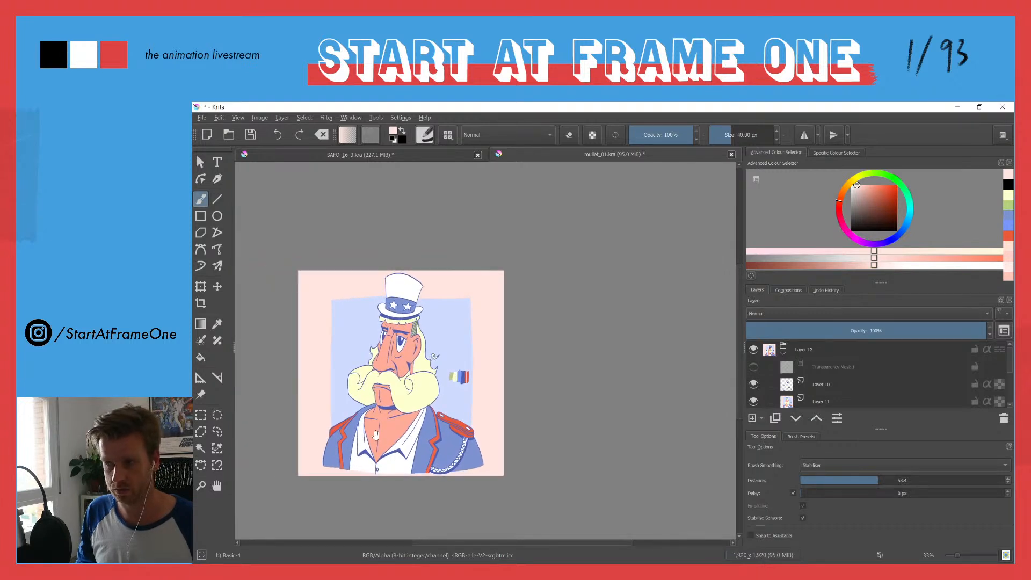
pyautogui.click(200, 379)
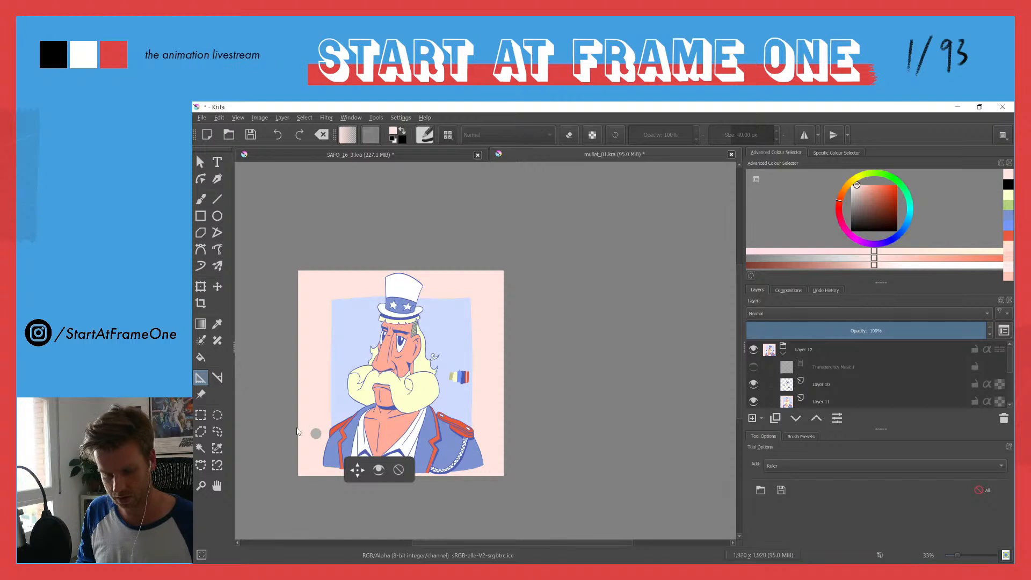
pyautogui.moveTo(315, 460); pyautogui.dragTo(496, 464)
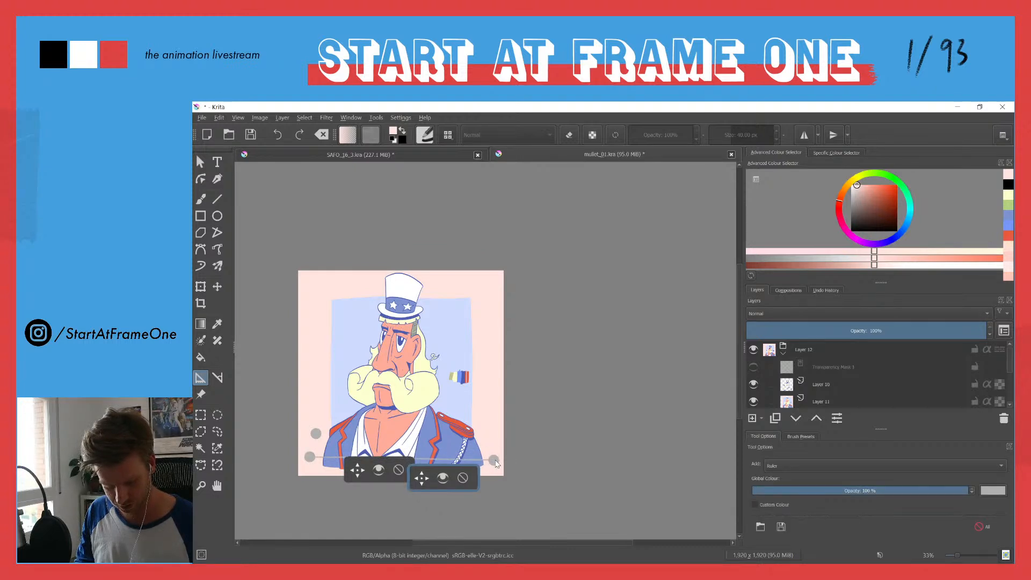
pyautogui.click(378, 474)
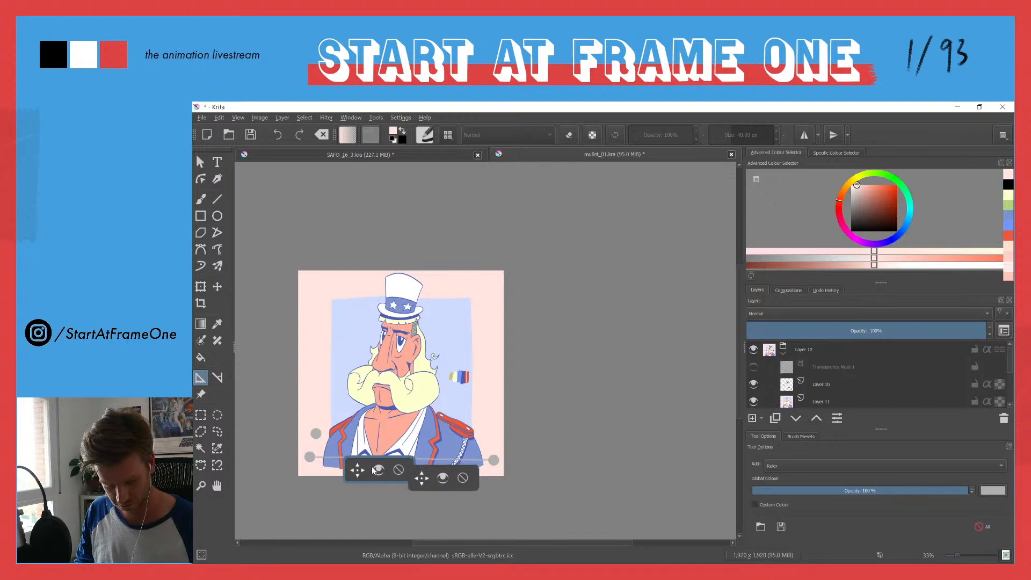
# Step: Toggle the visibility of an assistant over the lower bust twice and return to the freehand brush
pyautogui.click(442, 480)
pyautogui.click(442, 479)
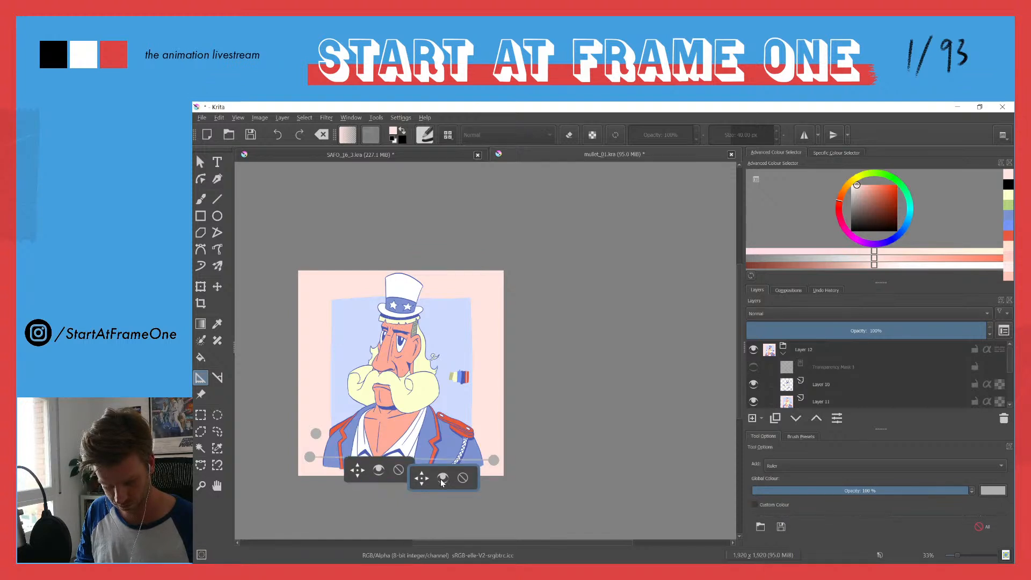
pyautogui.press('b')
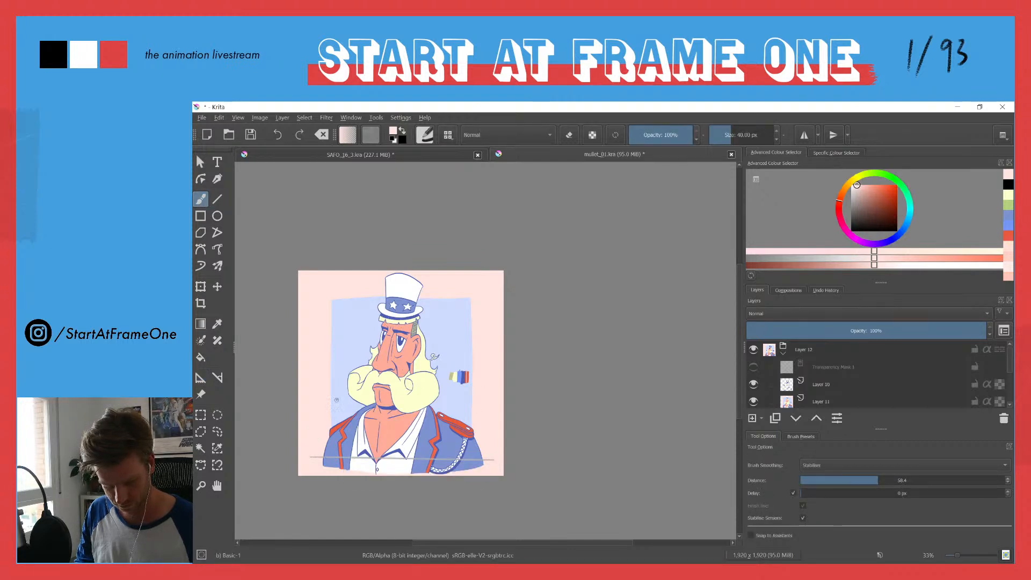
pyautogui.press('ctrl')
pyautogui.press('ctrl')
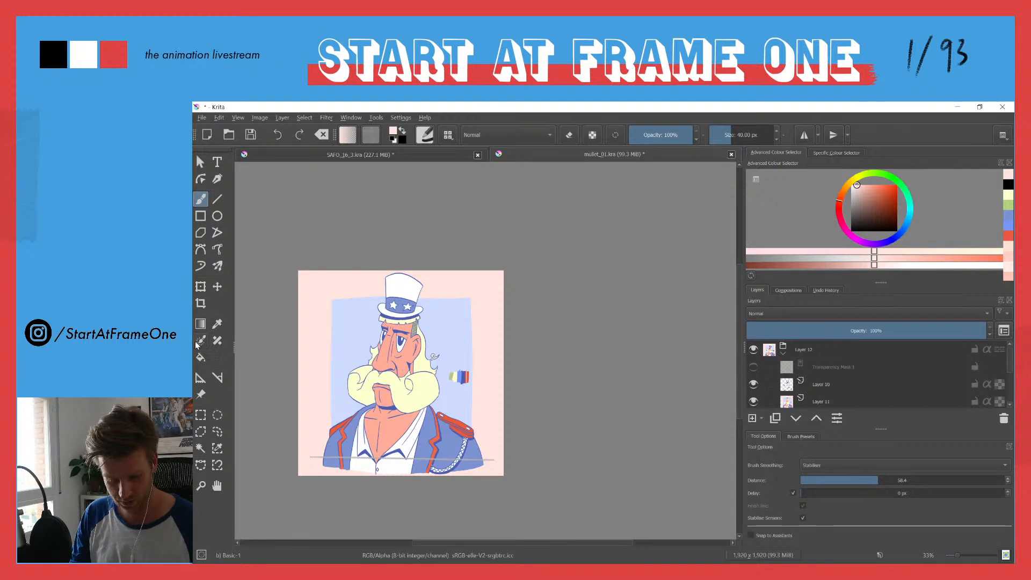
# Step: Delete both the ellipse assistant and the ruler assistant from the canvas
pyautogui.click(201, 378)
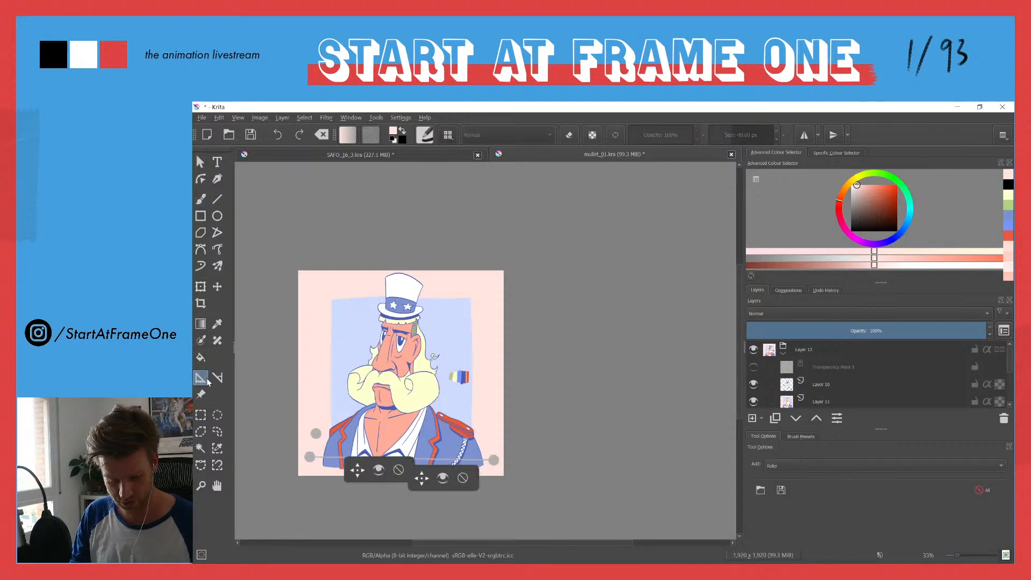
pyautogui.click(399, 470)
pyautogui.click(463, 478)
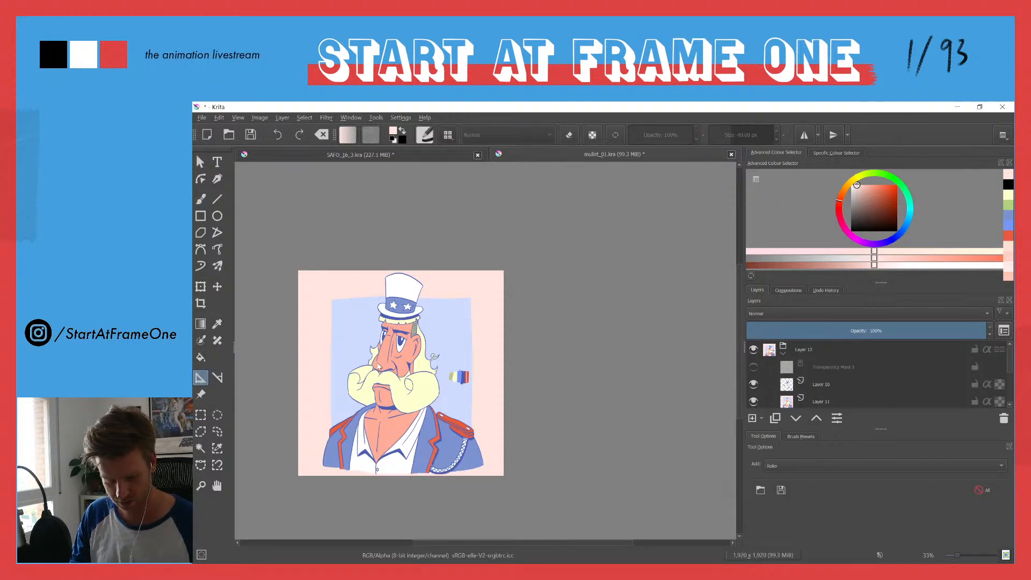
# Step: Sample white from the character's eye for the freehand brush and add a new paint layer above Layer 11
pyautogui.scroll(1, 379, 368)
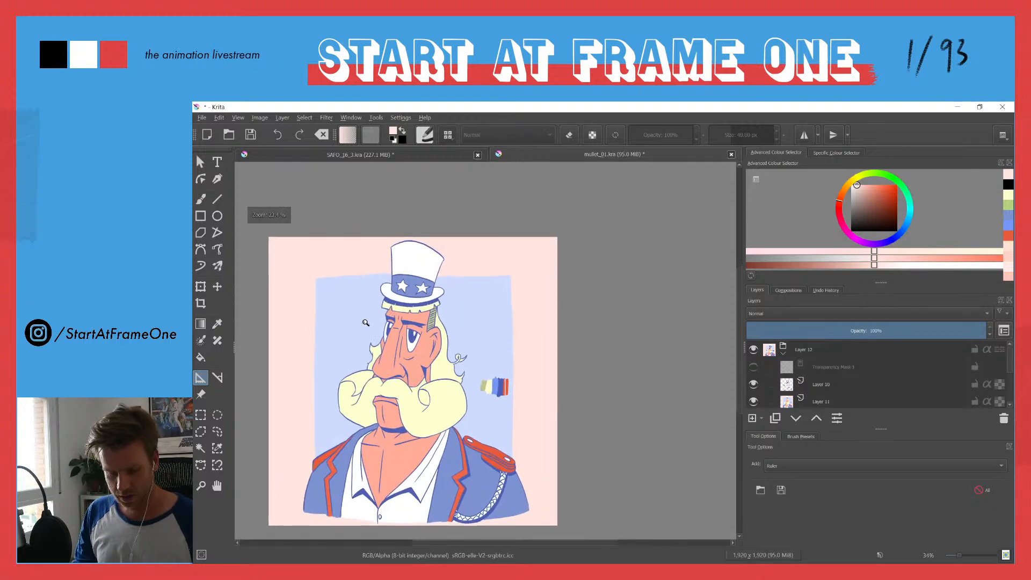
pyautogui.moveTo(379, 367); pyautogui.dragTo(435, 366)
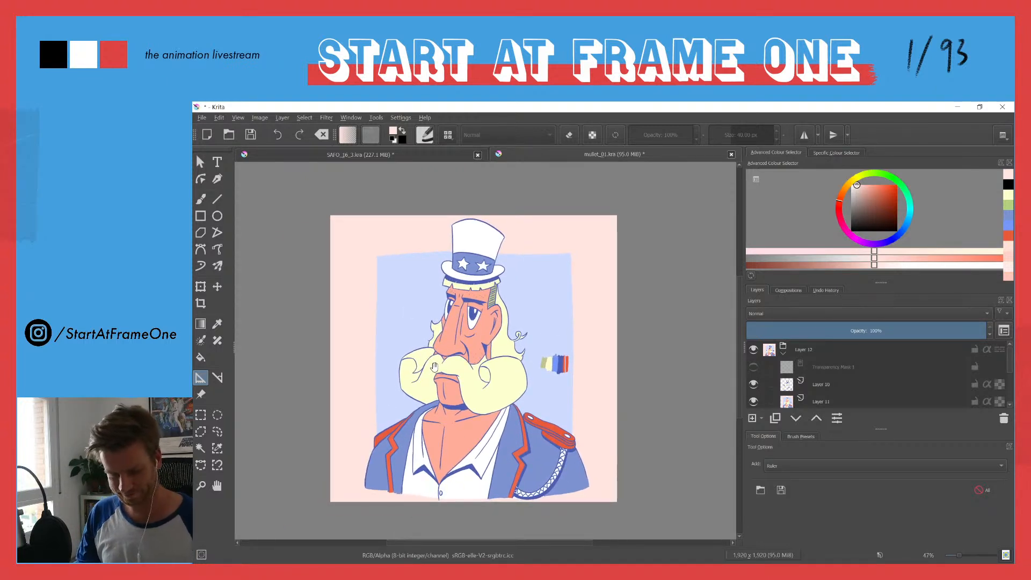
pyautogui.scroll(2, 521, 332)
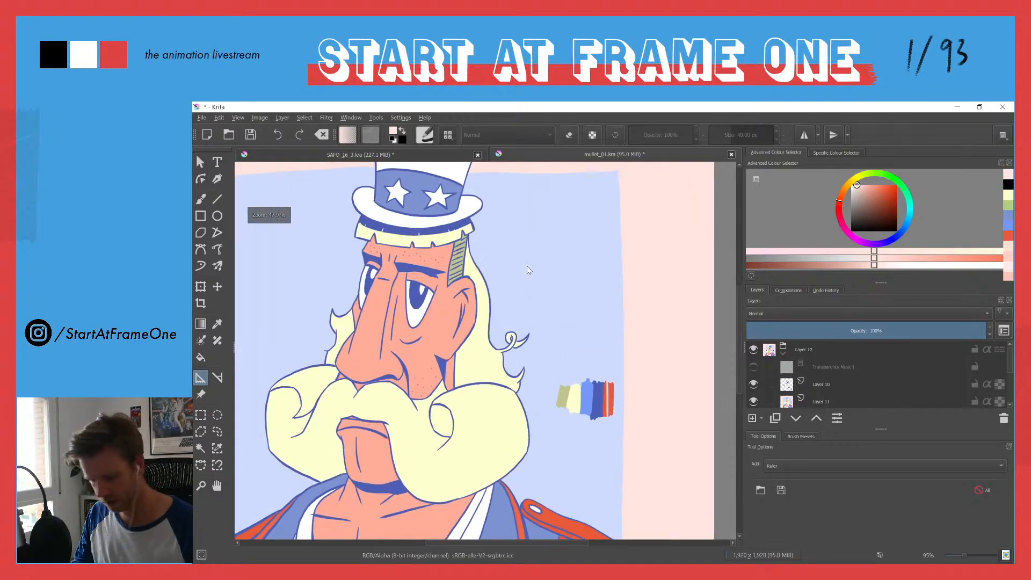
pyautogui.press('b')
pyautogui.keyDown('ctrl'); pyautogui.click(417, 320); pyautogui.keyUp('ctrl')
pyautogui.moveTo(408, 376); pyautogui.dragTo(432, 306)
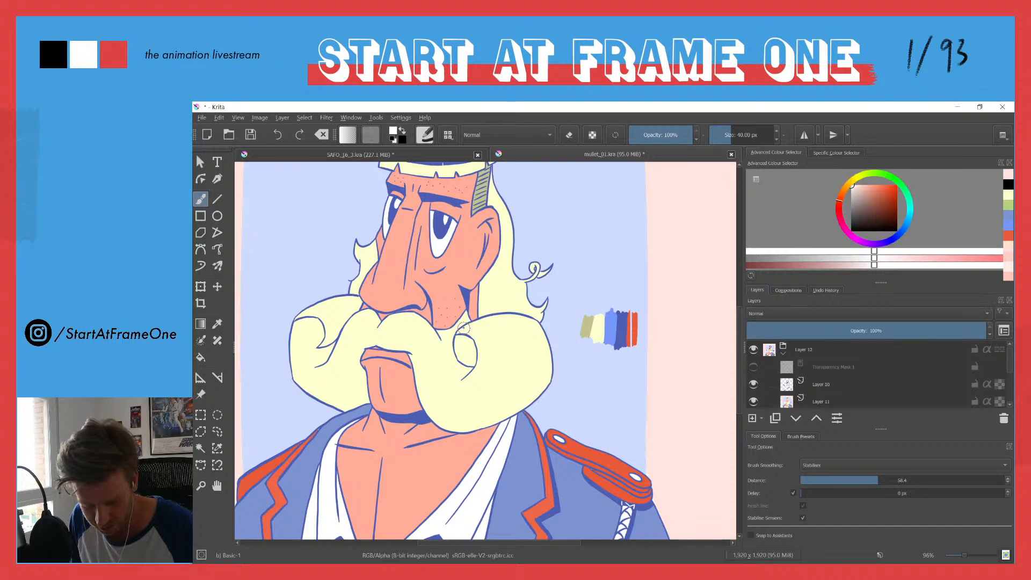
pyautogui.click(790, 401)
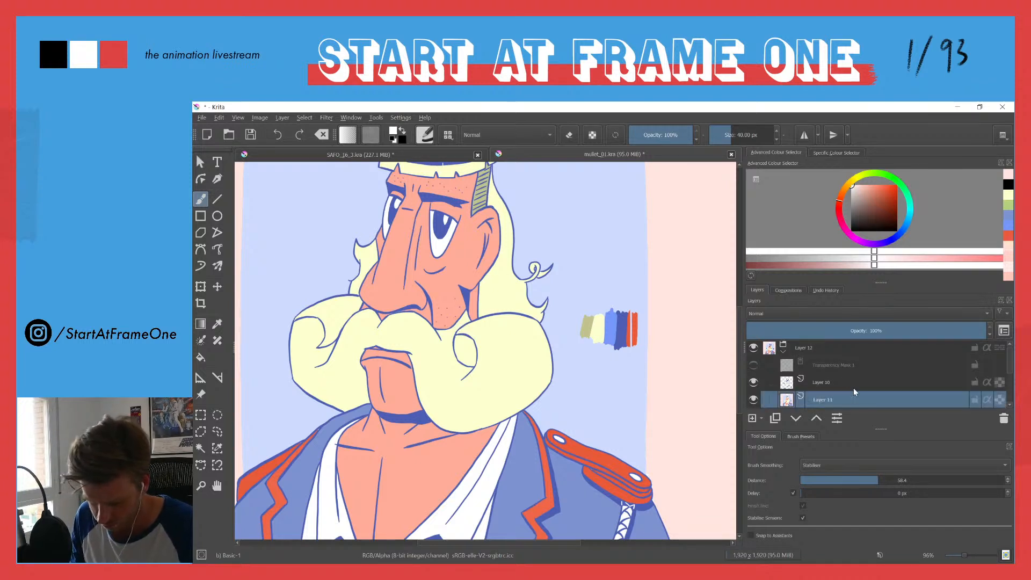
pyautogui.click(753, 418)
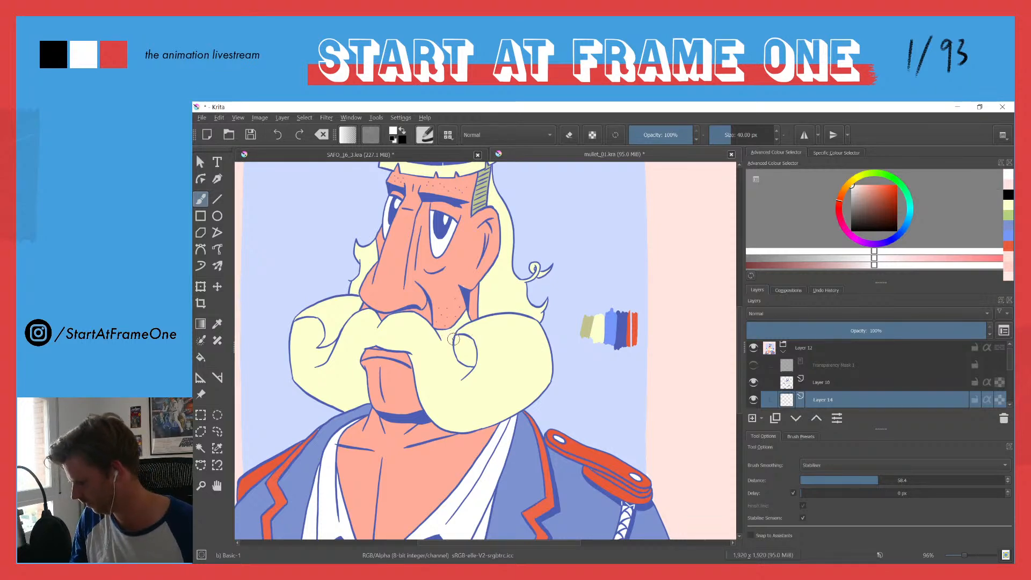
# Step: Try white hair strands beside the curl and along the outer edge of the moustache, undoing the unwanted strokes
pyautogui.scroll(2, 454, 339)
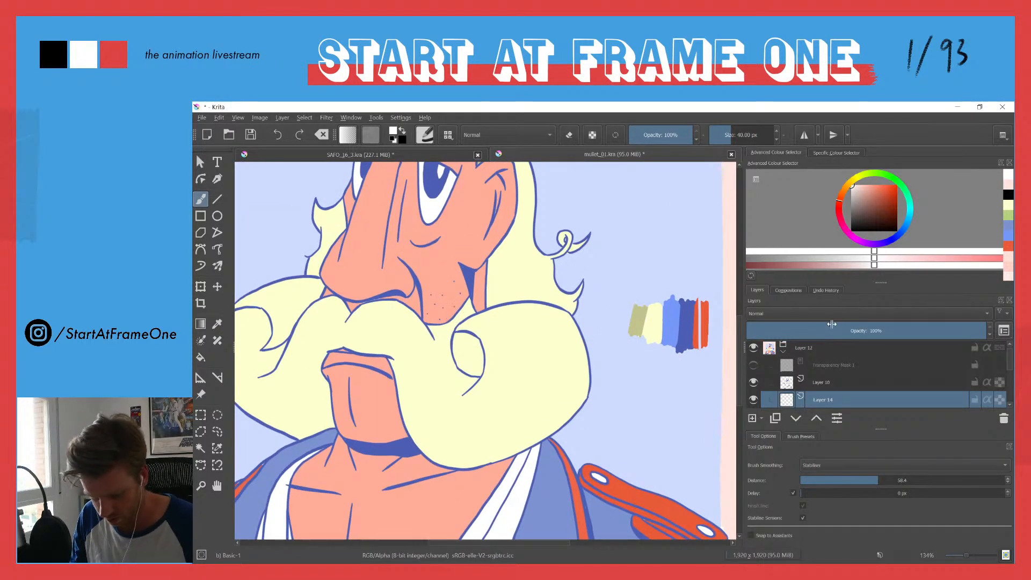
pyautogui.scroll(-2, 1008, 360)
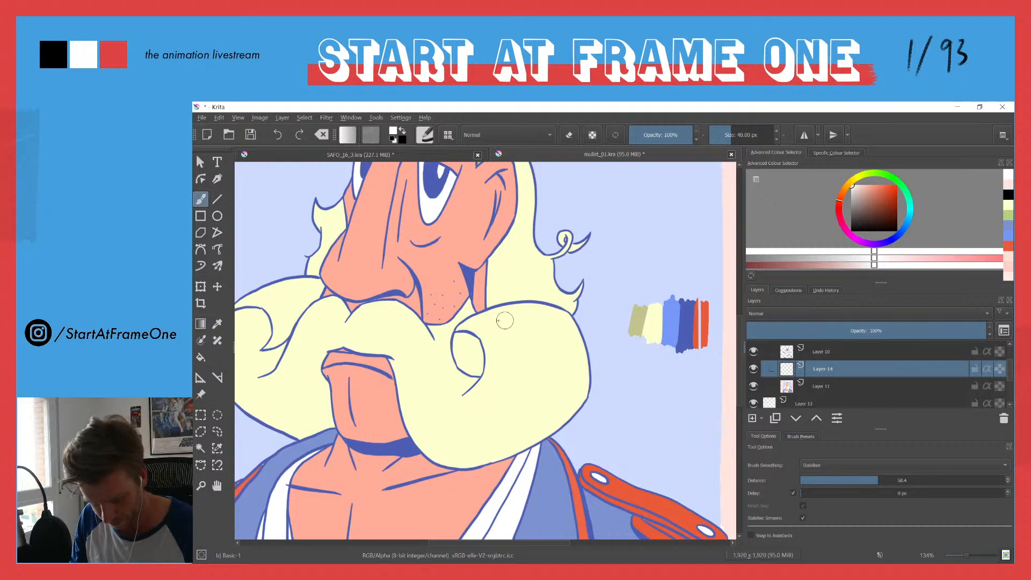
pyautogui.moveTo(469, 322)
pyautogui.mouseDown()
pyautogui.moveTo(495, 359)
pyautogui.moveTo(489, 389)
pyautogui.mouseUp()
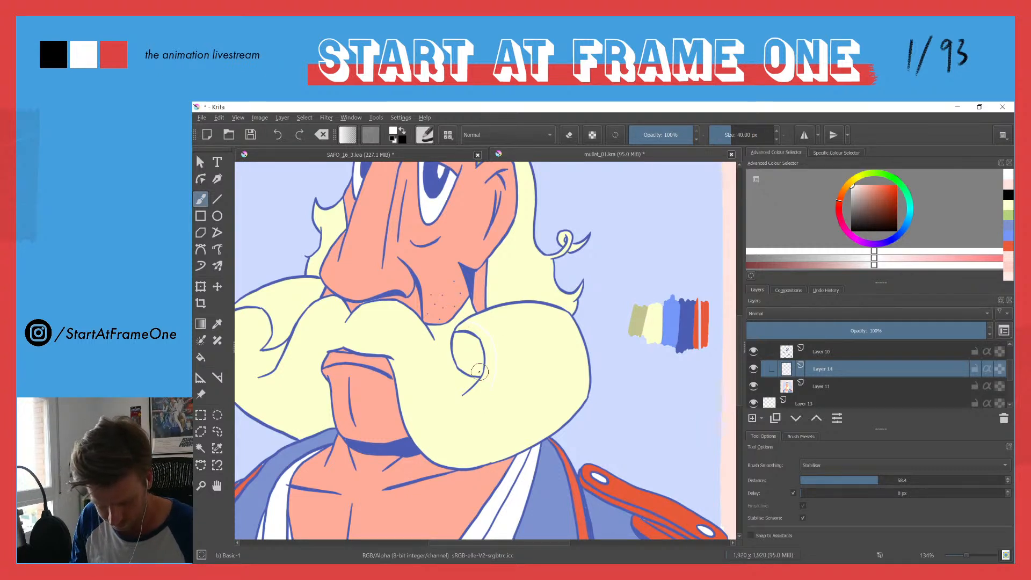
pyautogui.hotkey('ctrl', 'z')
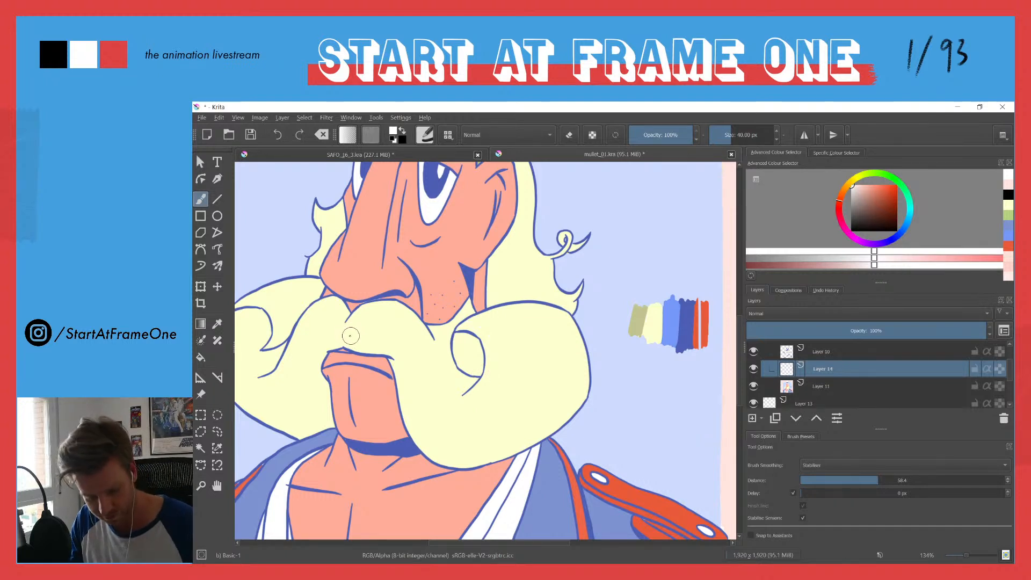
pyautogui.moveTo(365, 348)
pyautogui.mouseDown()
pyautogui.moveTo(395, 356)
pyautogui.moveTo(424, 436)
pyautogui.moveTo(448, 459)
pyautogui.mouseUp()
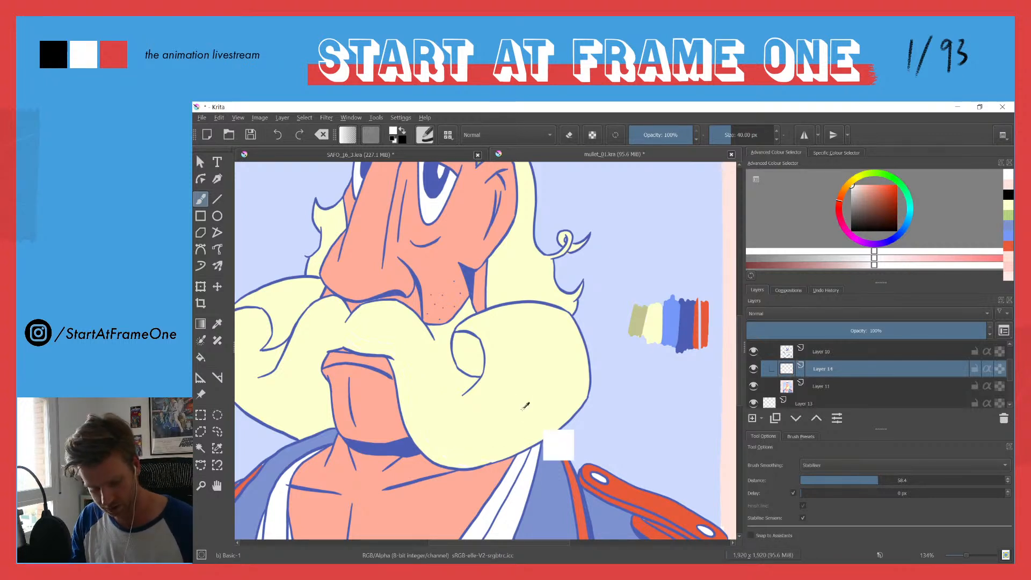
pyautogui.moveTo(562, 311); pyautogui.dragTo(577, 382)
pyautogui.hotkey('ctrl', 'z')
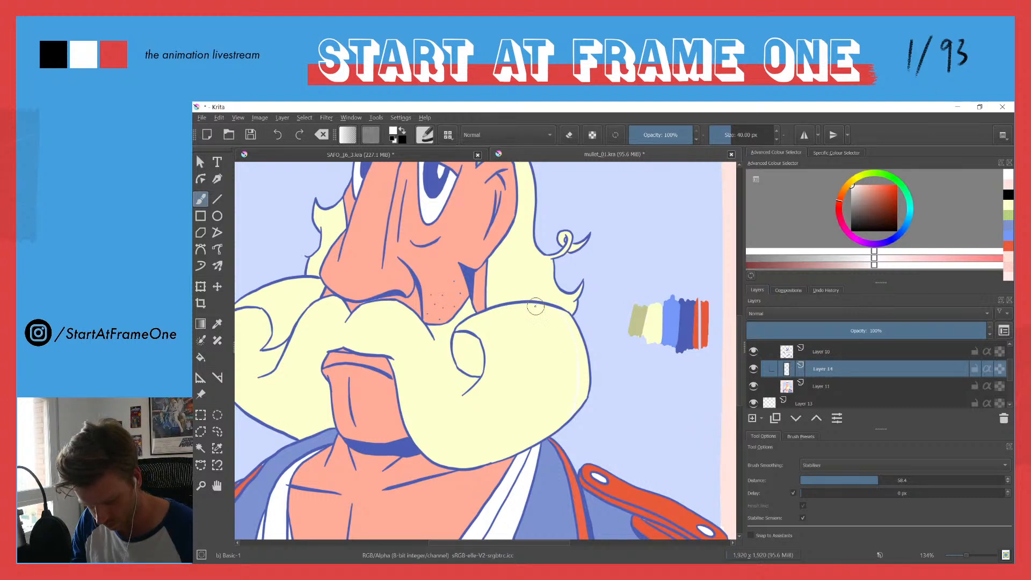
# Step: Paint thin white curved hair strands across the moustache's right half, around its curl and over the centre above the mouth
pyautogui.moveTo(540, 307)
pyautogui.mouseDown()
pyautogui.moveTo(562, 365)
pyautogui.moveTo(555, 428)
pyautogui.moveTo(532, 318)
pyautogui.moveTo(542, 352)
pyautogui.mouseUp()
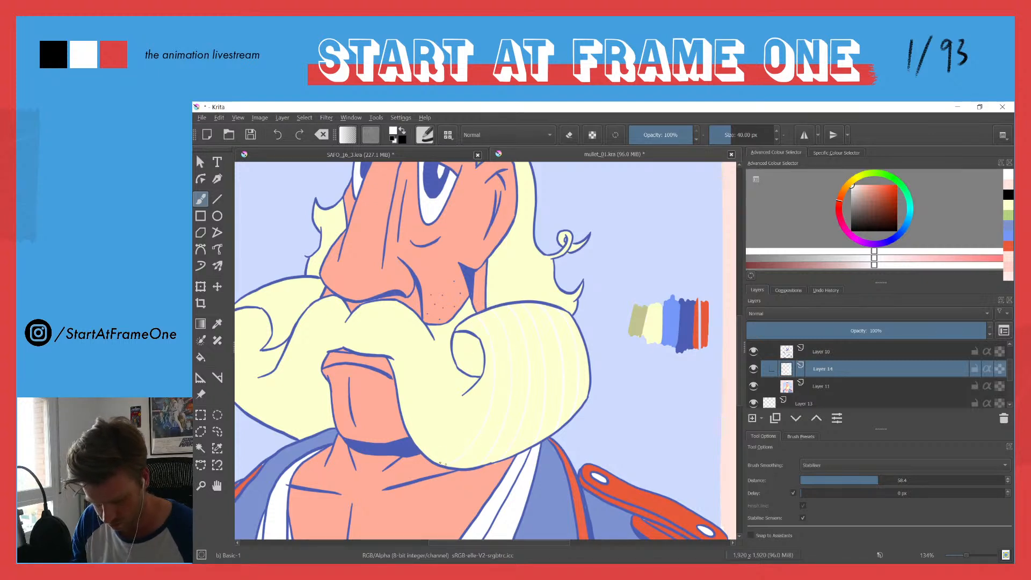
pyautogui.moveTo(484, 368); pyautogui.dragTo(480, 380)
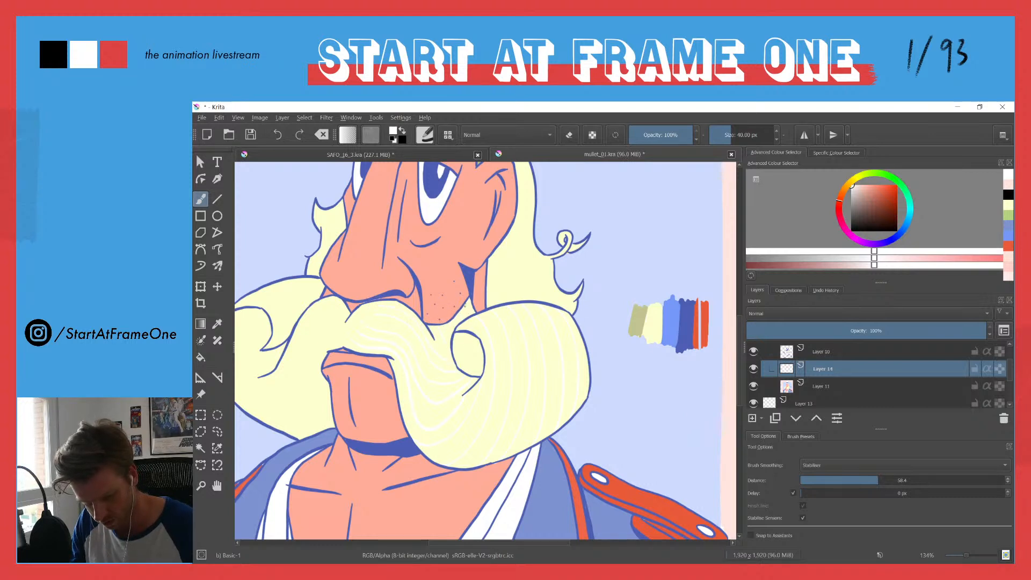
pyautogui.moveTo(461, 347)
pyautogui.mouseDown()
pyautogui.moveTo(471, 361)
pyautogui.moveTo(477, 349)
pyautogui.moveTo(480, 366)
pyautogui.mouseUp()
# Step: Paint matching thin white hair strands over the moustache's left half, following its curl
pyautogui.moveTo(328, 289)
pyautogui.mouseDown()
pyautogui.moveTo(324, 365)
pyautogui.moveTo(326, 311)
pyautogui.moveTo(377, 299)
pyautogui.moveTo(379, 275)
pyautogui.mouseUp()
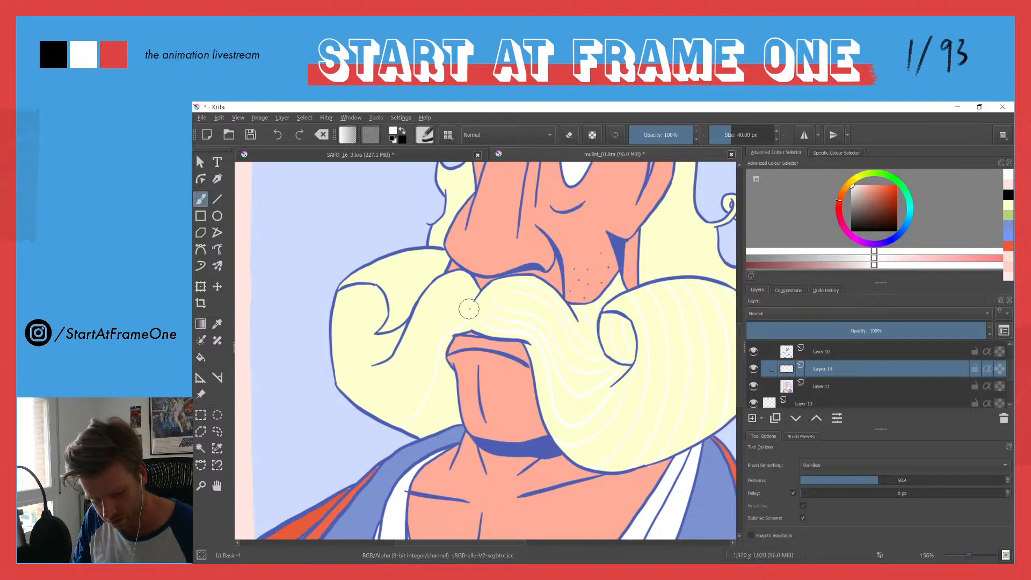
pyautogui.moveTo(429, 340)
pyautogui.mouseDown()
pyautogui.moveTo(410, 407)
pyautogui.moveTo(380, 418)
pyautogui.mouseUp()
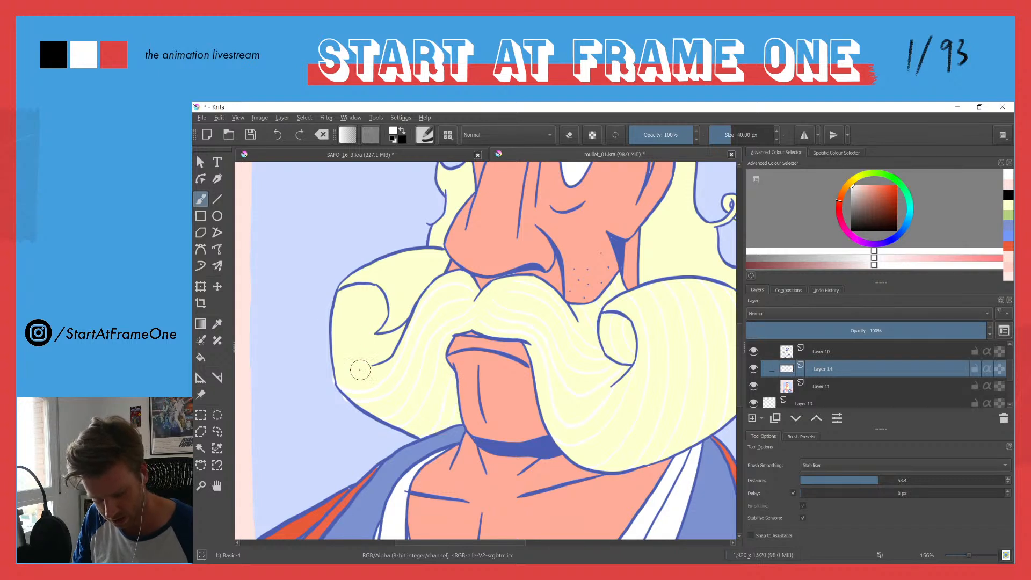
pyautogui.moveTo(377, 366); pyautogui.dragTo(365, 371)
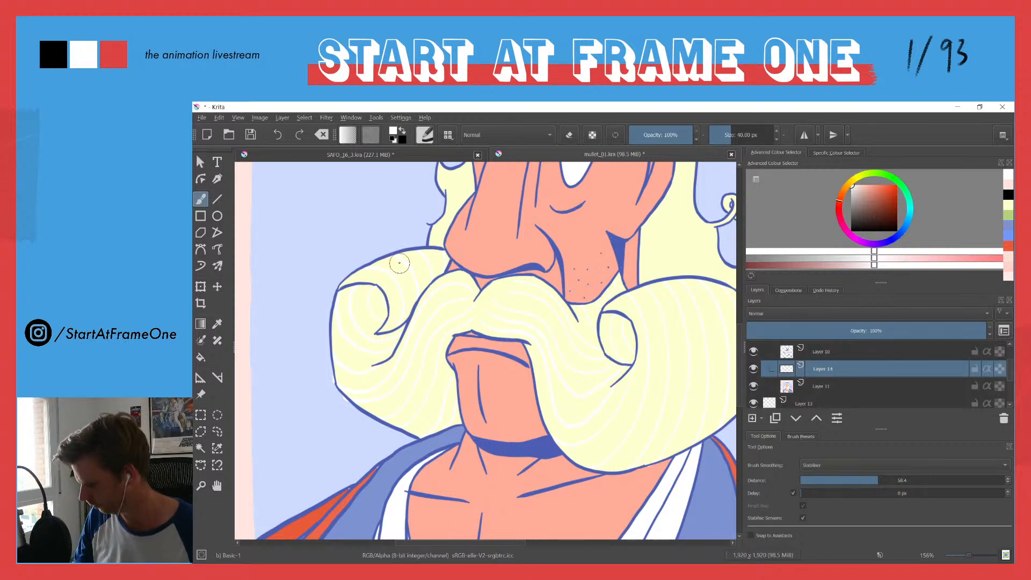
# Step: On Layer 11, sample the hair's pale yellow, darken it slightly and fill the moustache and hair with it
pyautogui.scroll(-6, 398, 263)
pyautogui.scroll(3, 400, 260)
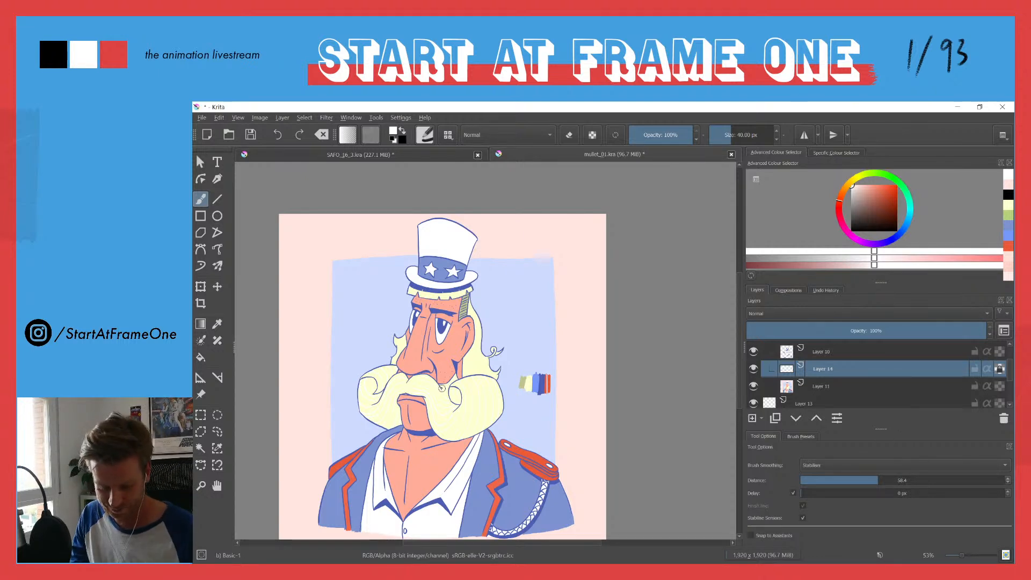
pyautogui.click(791, 387)
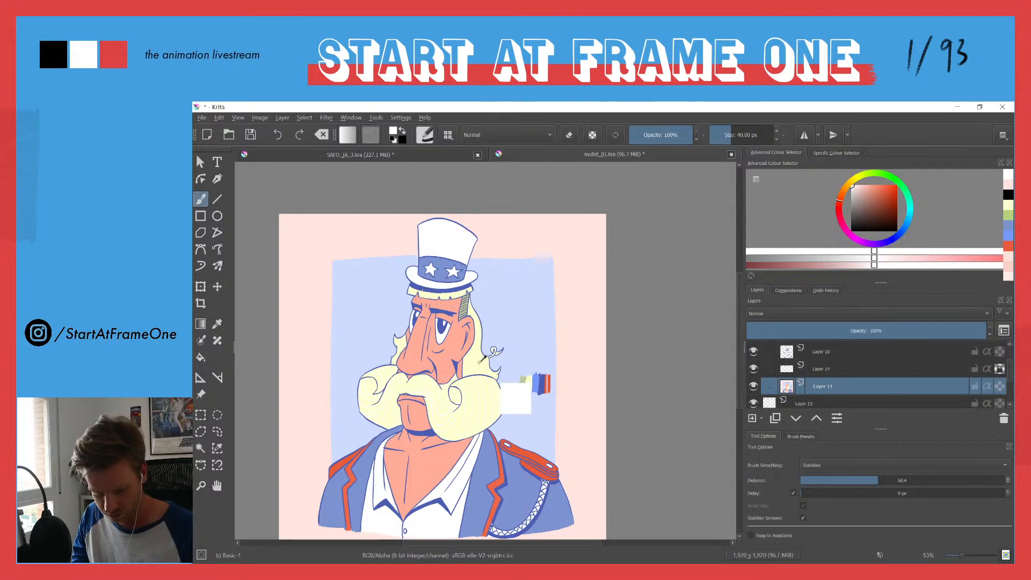
pyautogui.keyDown('ctrl'); pyautogui.click(476, 366); pyautogui.keyUp('ctrl')
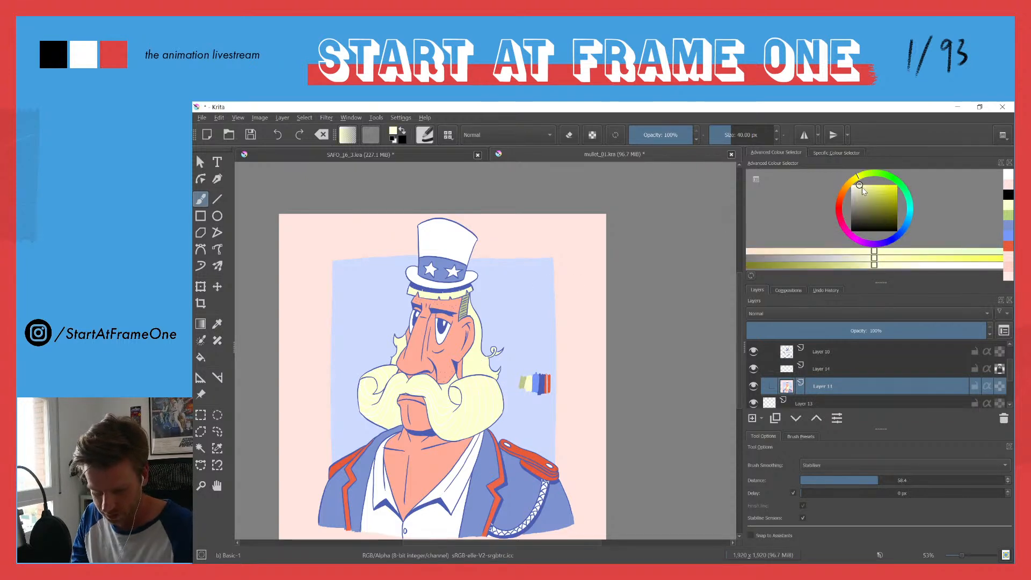
pyautogui.click(860, 187)
pyautogui.moveTo(860, 186); pyautogui.dragTo(862, 191)
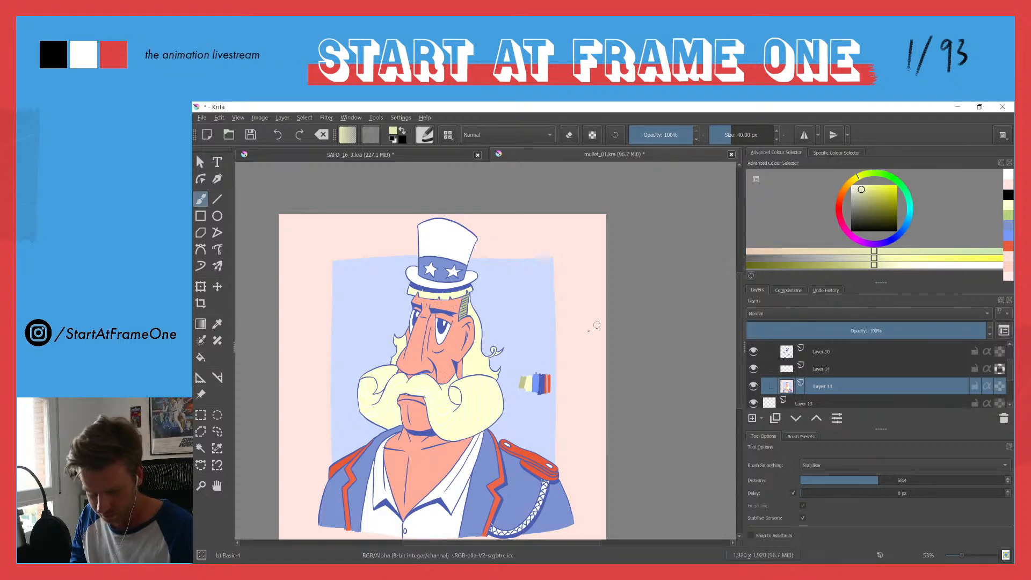
pyautogui.press('f')
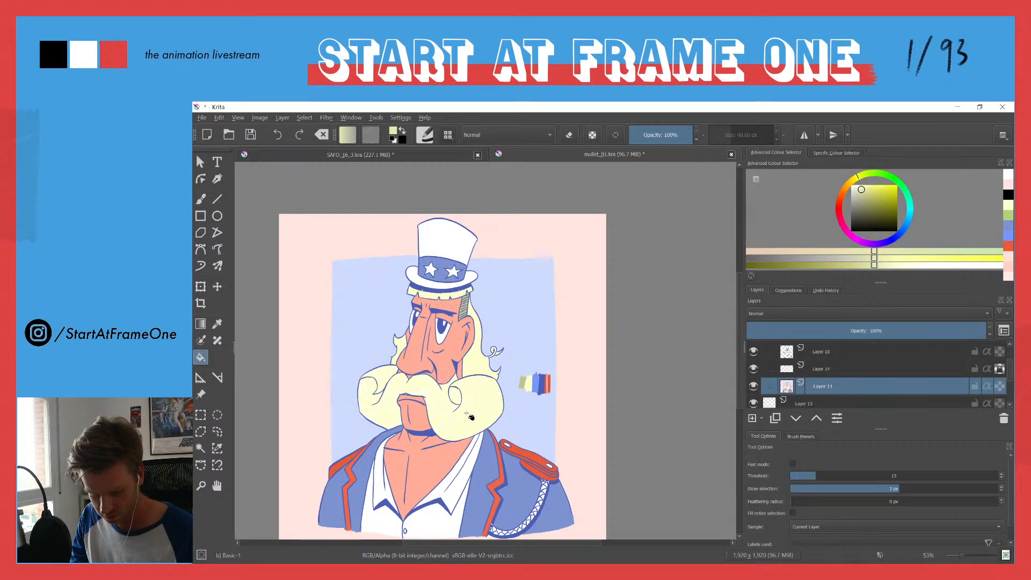
pyautogui.click(468, 418)
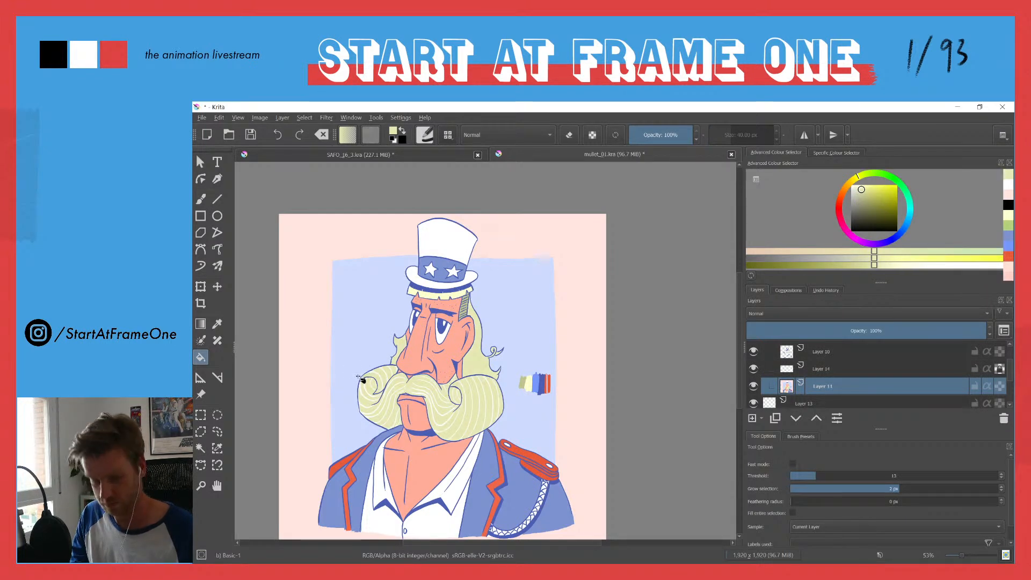
pyautogui.moveTo(382, 328)
pyautogui.mouseDown()
pyautogui.moveTo(351, 390)
pyautogui.moveTo(379, 322)
pyautogui.moveTo(375, 338)
pyautogui.mouseUp()
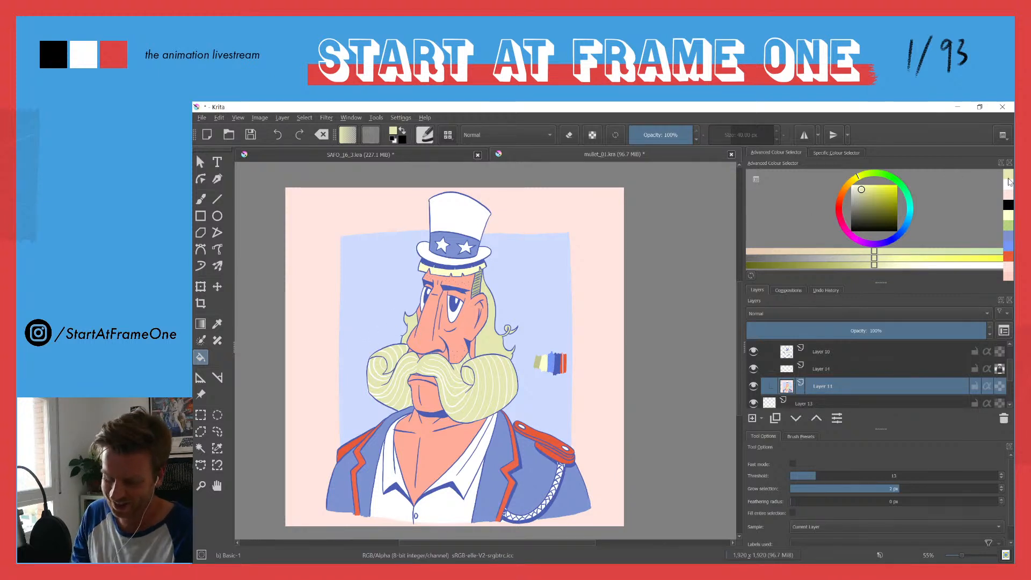
# Step: Choose a lighter, brighter yellow and refill the moustache and hair on Layer 11
pyautogui.click(1009, 187)
pyautogui.click(880, 189)
pyautogui.click(864, 186)
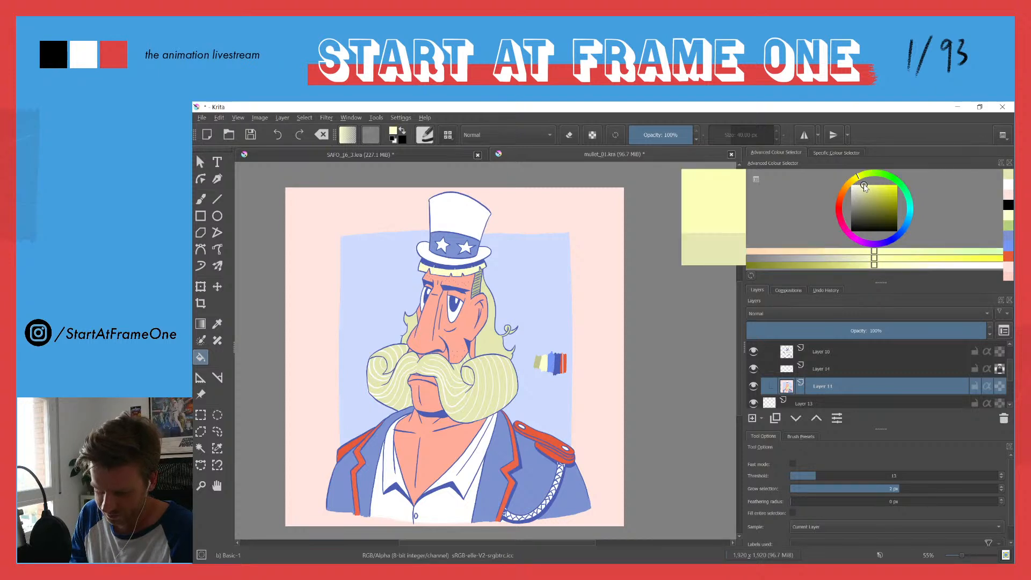
pyautogui.click(454, 385)
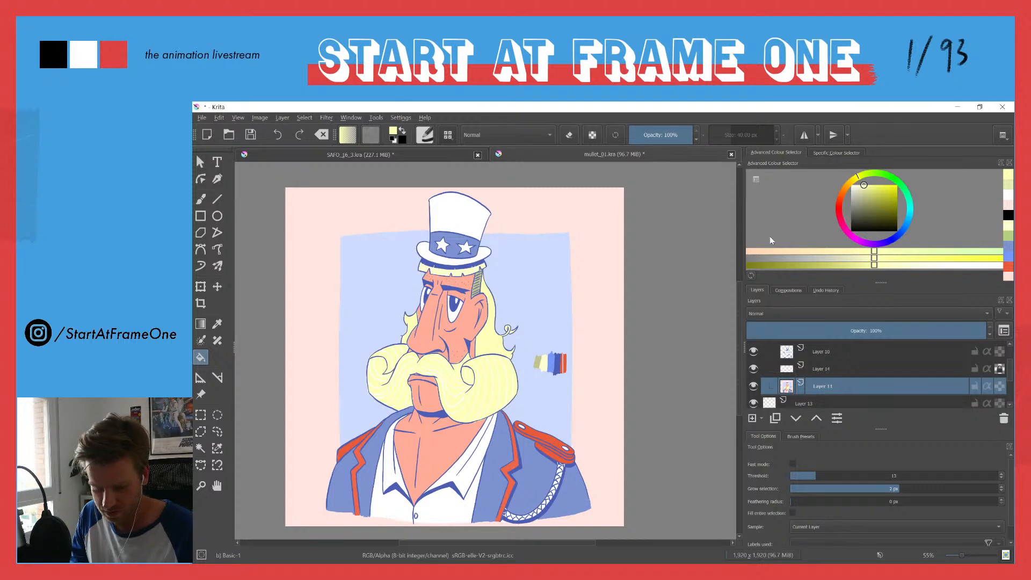
# Step: Make the yellow slightly more saturated and refill the moustache and remaining hair areas with it
pyautogui.moveTo(869, 186); pyautogui.dragTo(868, 183)
pyautogui.click(480, 389)
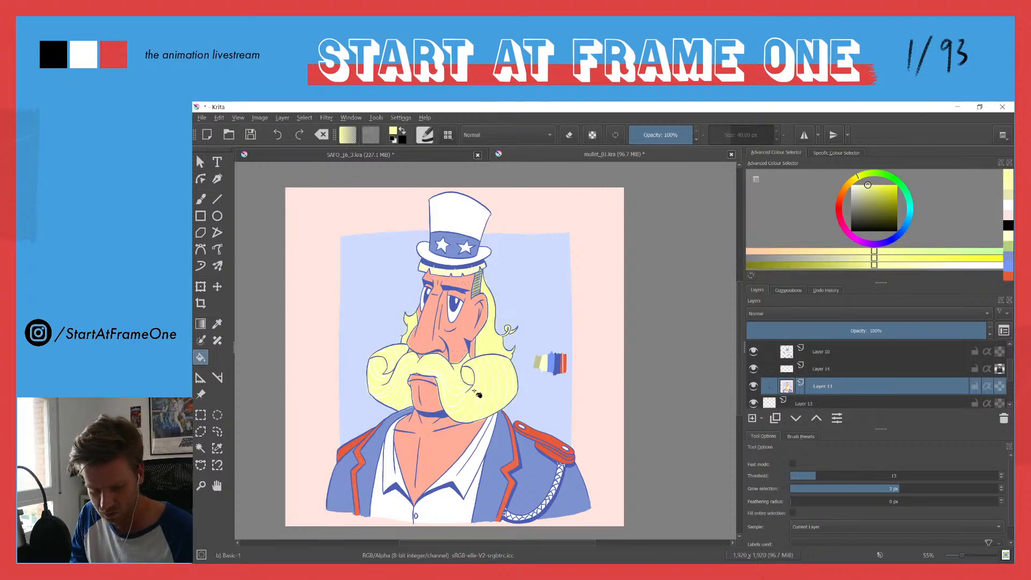
pyautogui.moveTo(415, 269); pyautogui.dragTo(419, 286)
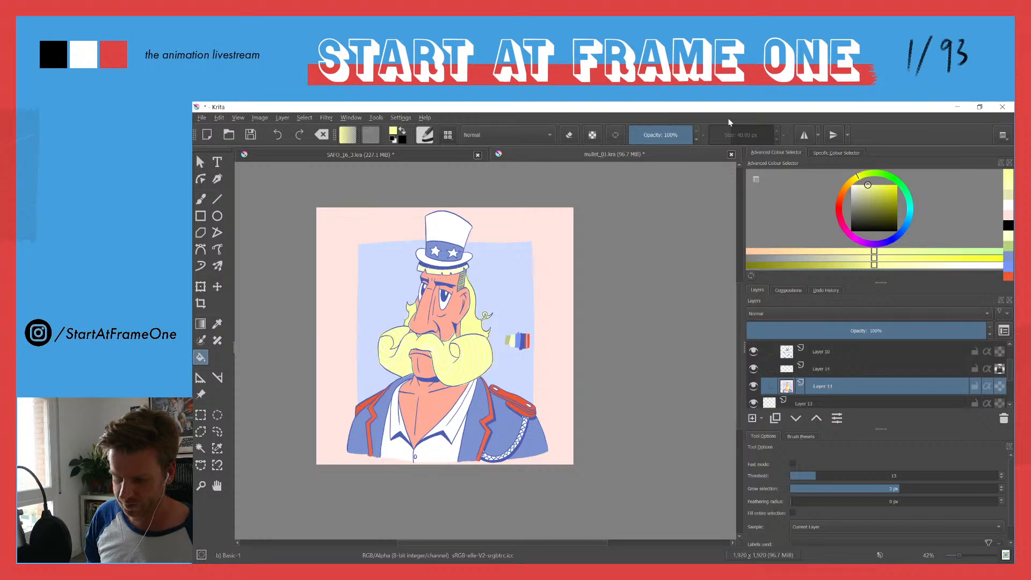
# Step: Move the program window to another display and bring it back
pyautogui.moveTo(702, 108); pyautogui.dragTo(946, 144)
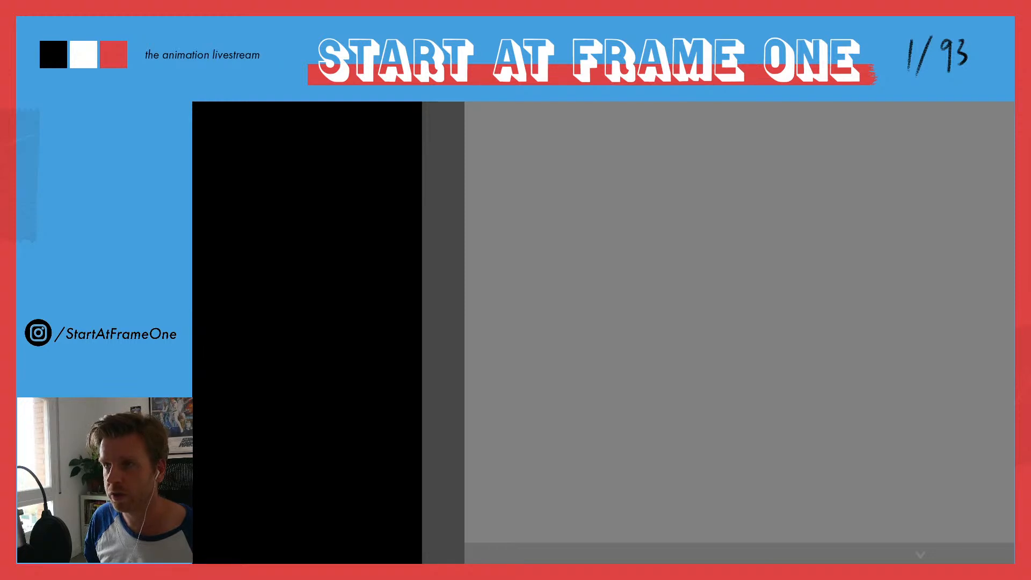
pyautogui.moveTo(806, 102); pyautogui.dragTo(286, 277)
pyautogui.click(961, 269)
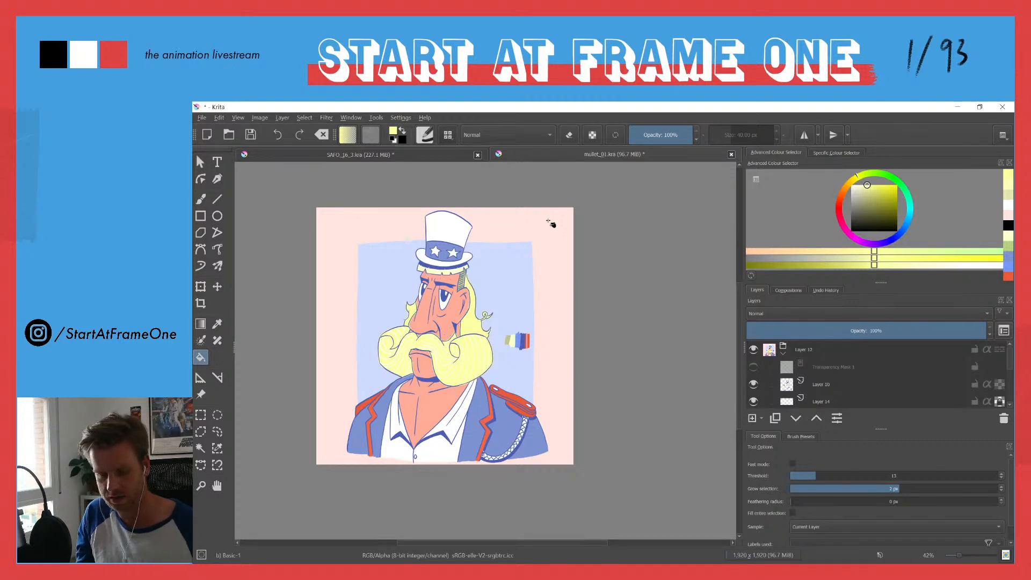
# Step: Try a more saturated yellow on the moustache and hair, then soften the yellow slightly and refill them
pyautogui.scroll(4, 421, 317)
pyautogui.scroll(-4, 422, 339)
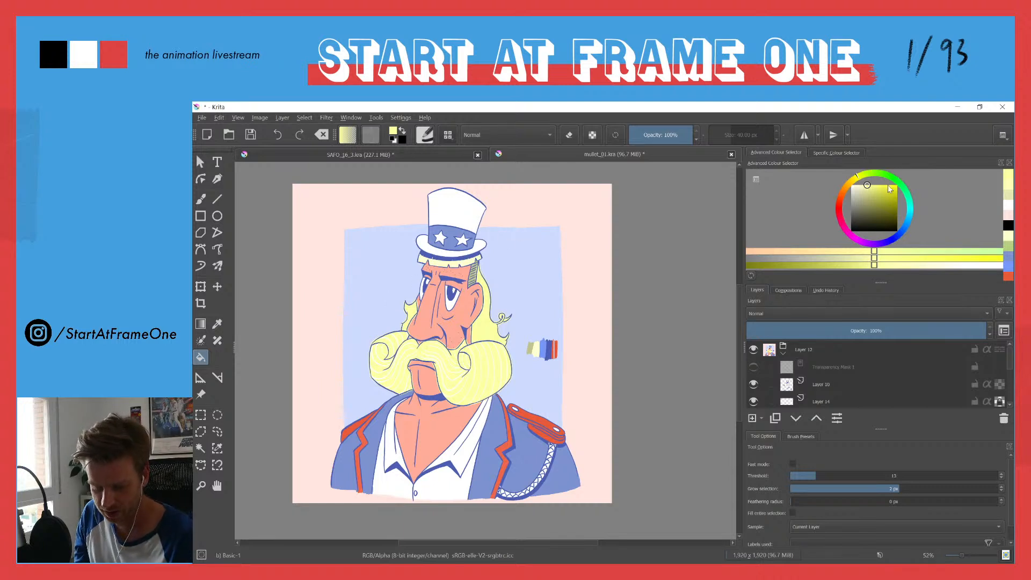
pyautogui.moveTo(869, 185); pyautogui.dragTo(885, 185)
pyautogui.click(483, 376)
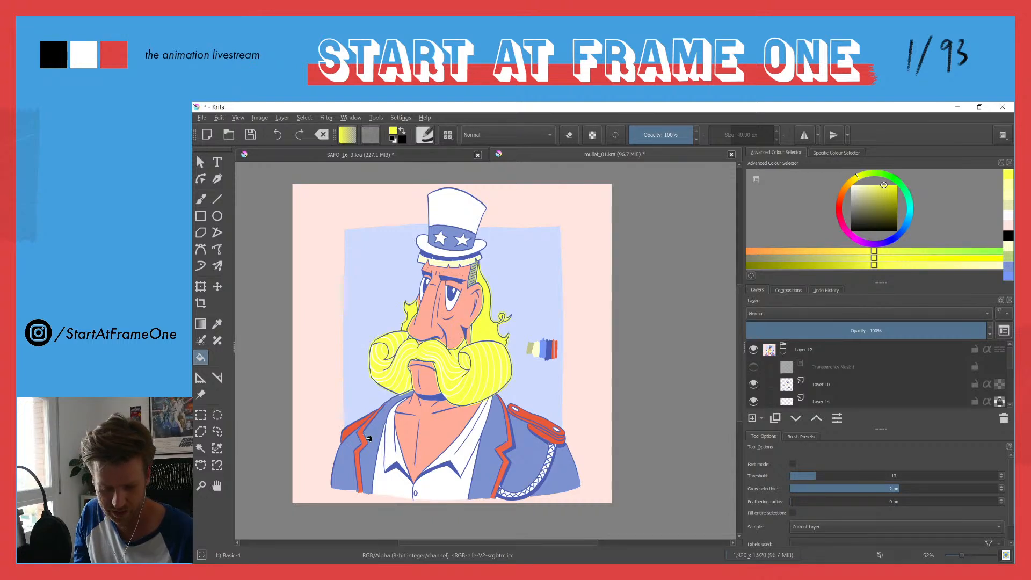
pyautogui.moveTo(879, 186); pyautogui.dragTo(877, 184)
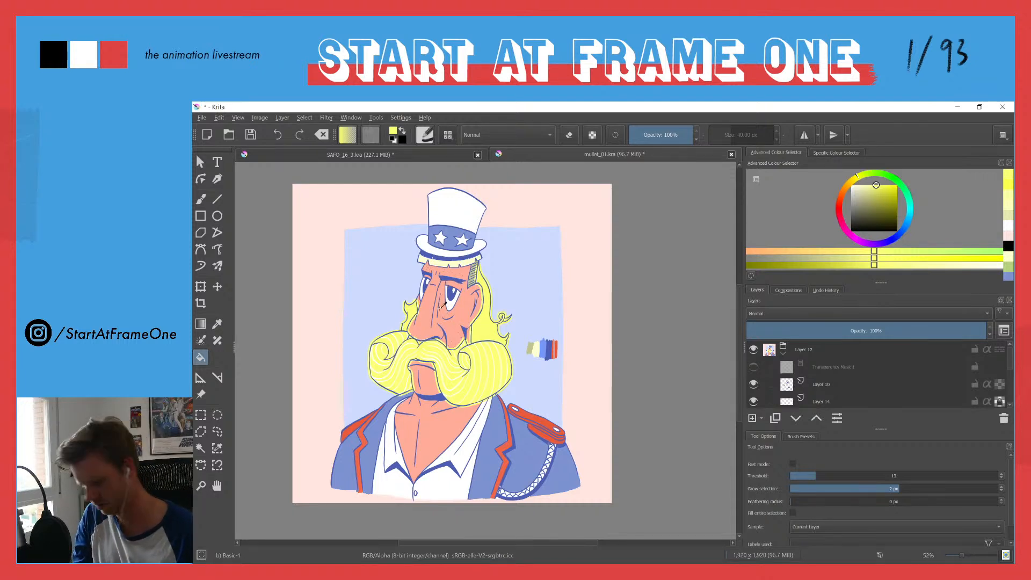
# Step: Undo the recent yellow fills, reduce the fill's grow selection, and refill the moustache and hair with the softened yellow
pyautogui.hotkey('ctrl', 'z')
pyautogui.hotkey('ctrl', 'z')
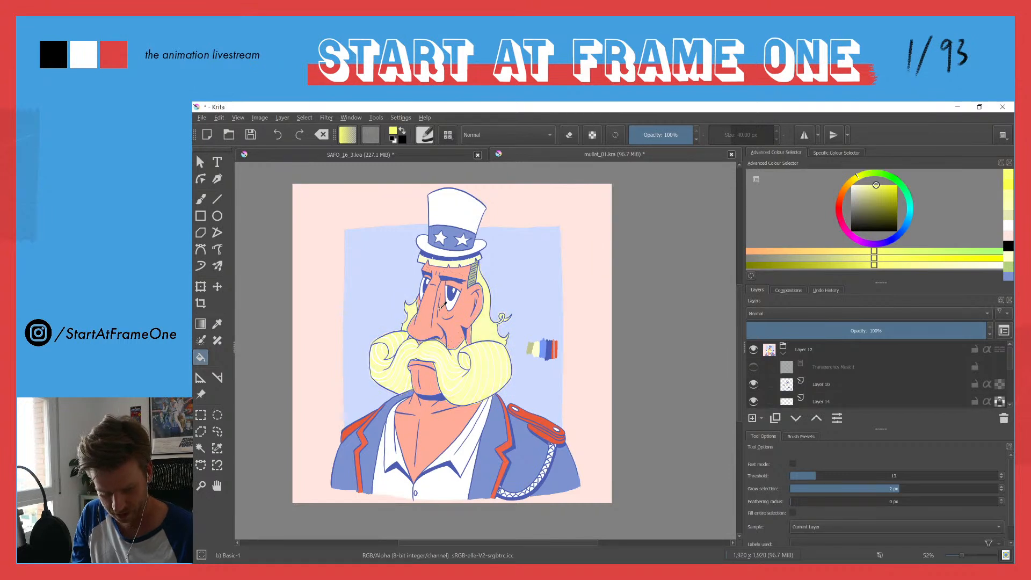
pyautogui.hotkey('ctrl', 'z')
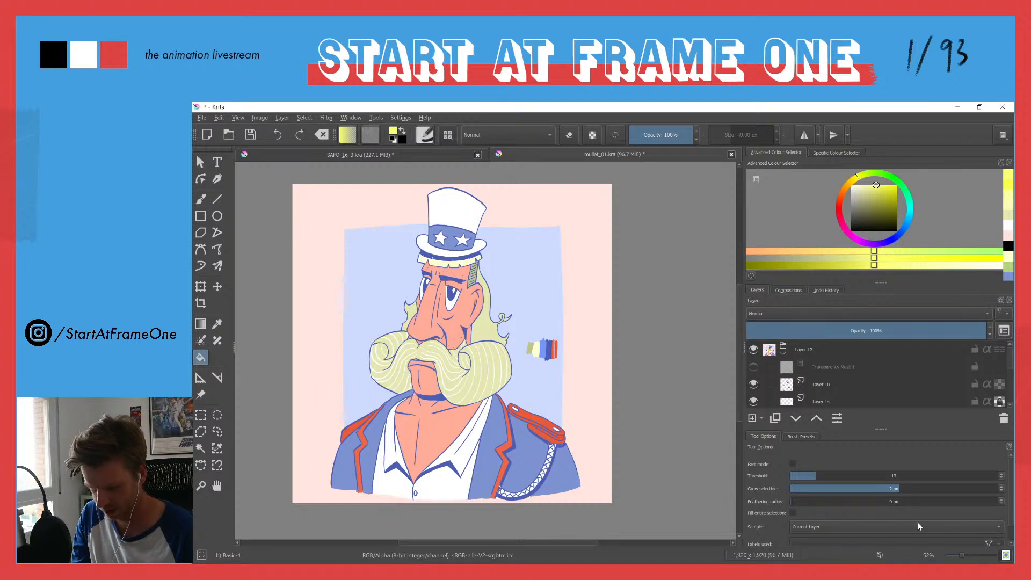
pyautogui.click(1002, 491)
pyautogui.click(1002, 491)
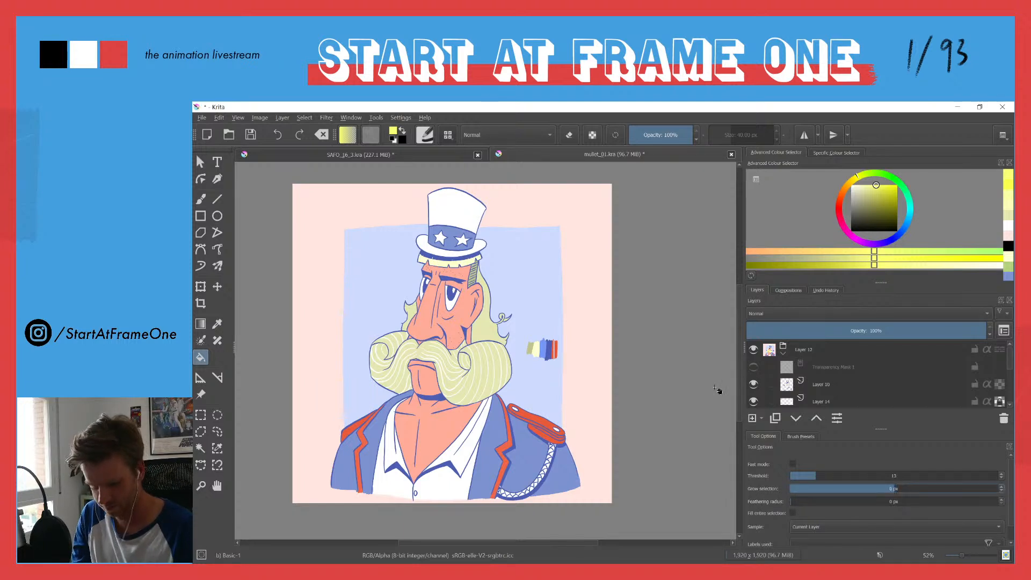
pyautogui.click(400, 381)
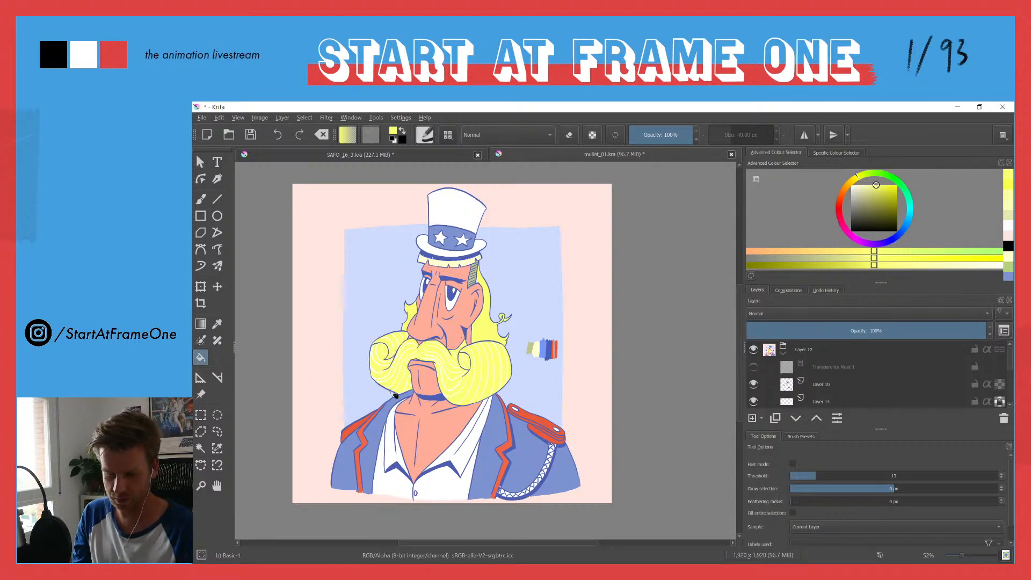
# Step: Try a slightly darker, greener yellow fill on the moustache, hair and fringe under the hat
pyautogui.moveTo(877, 185); pyautogui.dragTo(897, 176)
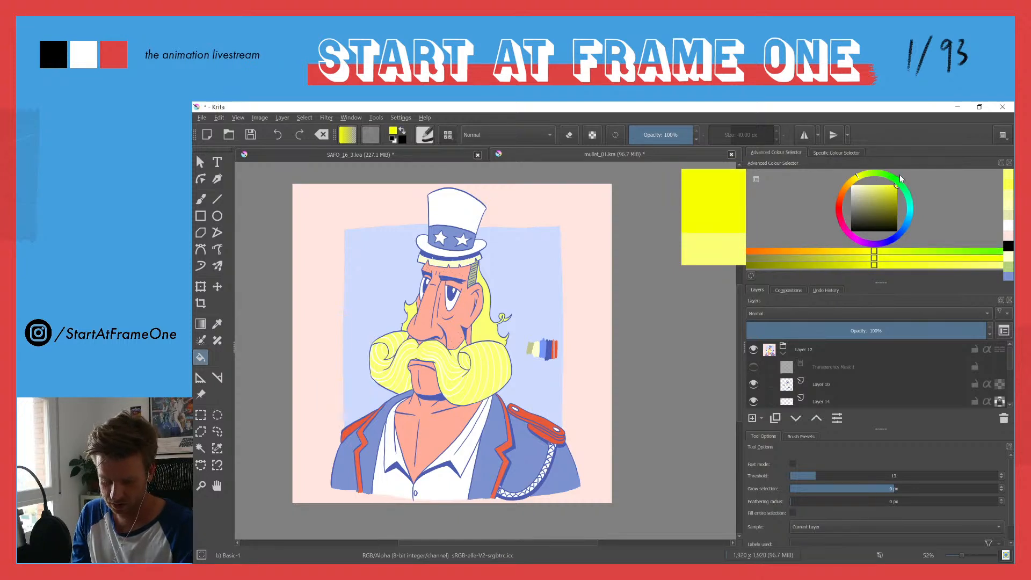
pyautogui.moveTo(901, 179); pyautogui.dragTo(878, 189)
pyautogui.click(489, 370)
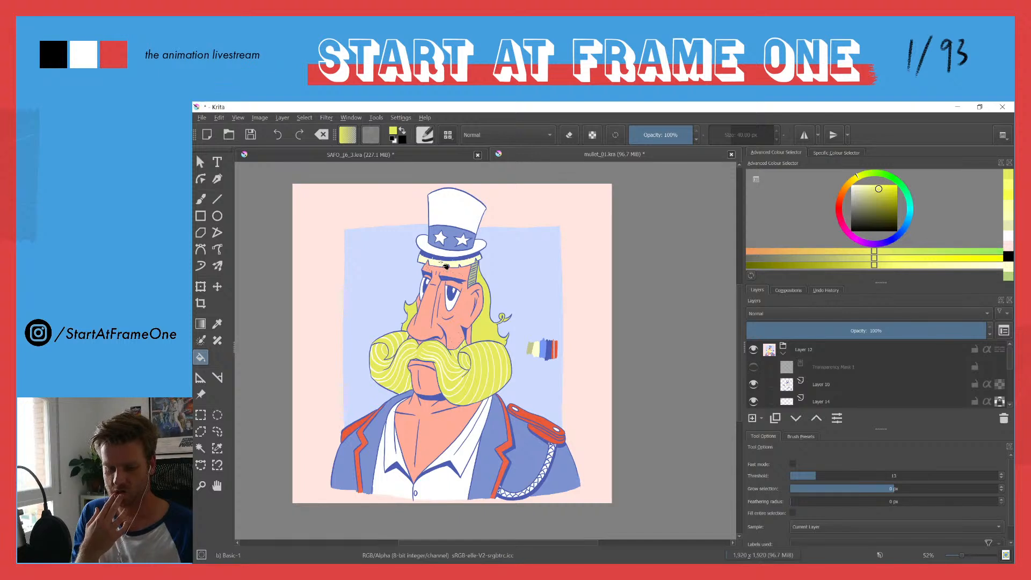
pyautogui.click(439, 264)
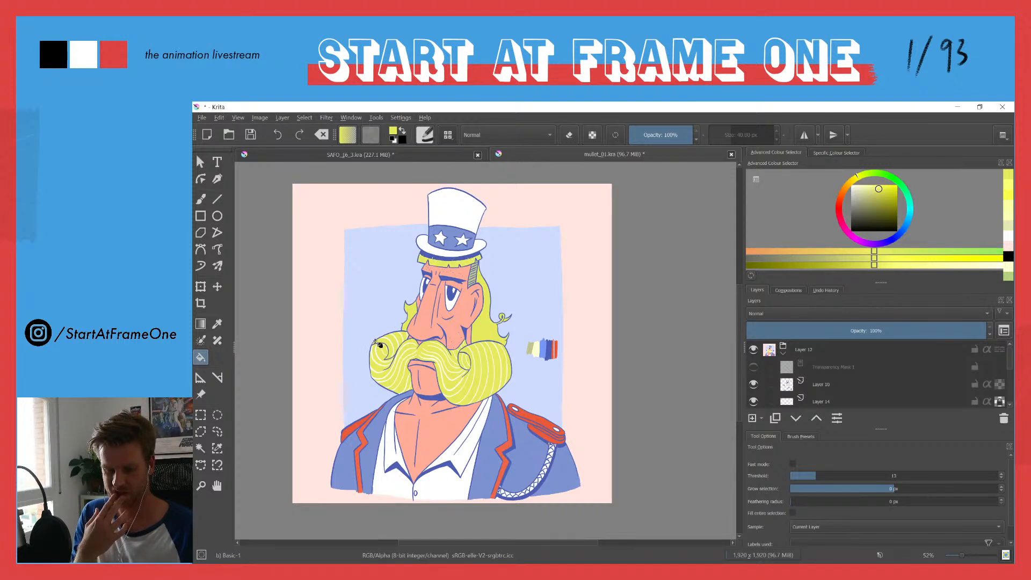
# Step: Shift the yellow's hue slightly towards orange, lighten it, and refill the moustache, hair and fringe
pyautogui.scroll(1, 433, 256)
pyautogui.scroll(2, 433, 256)
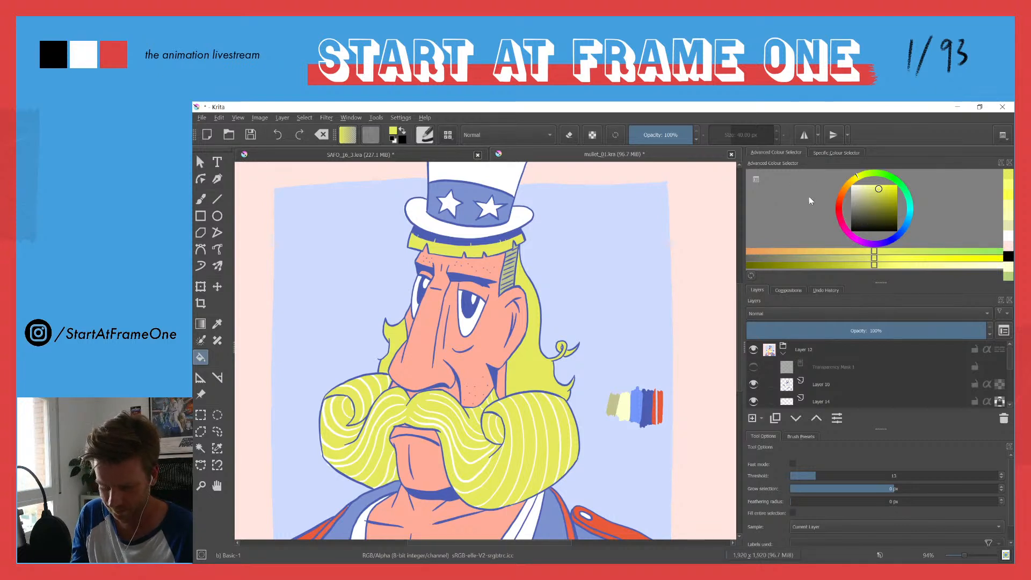
pyautogui.click(857, 178)
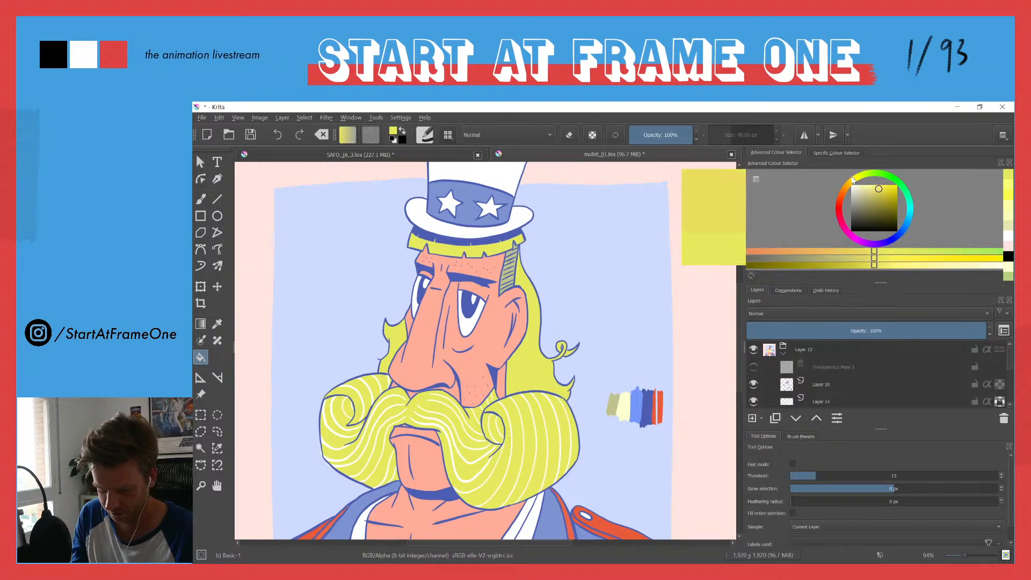
pyautogui.click(873, 186)
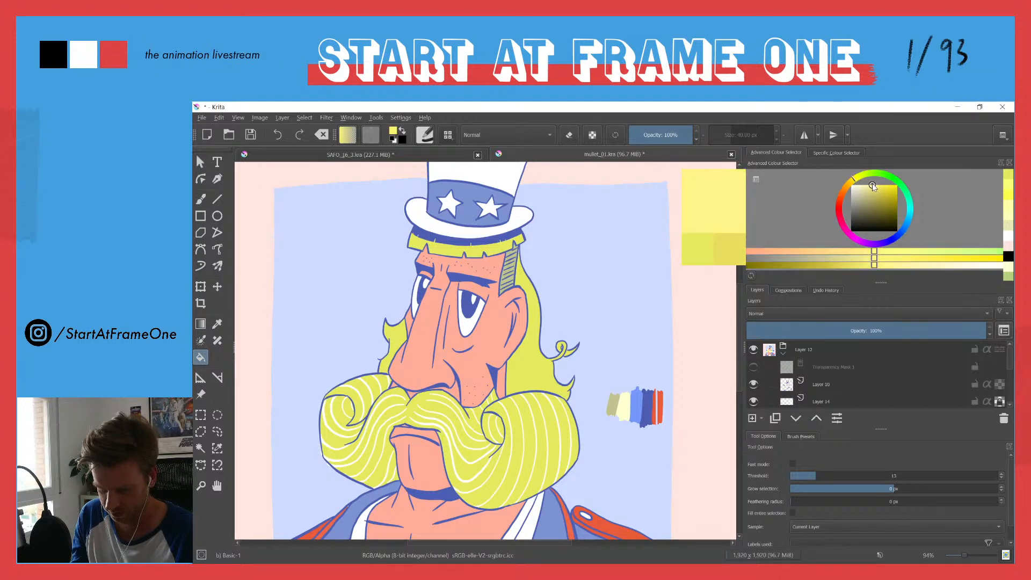
pyautogui.click(519, 440)
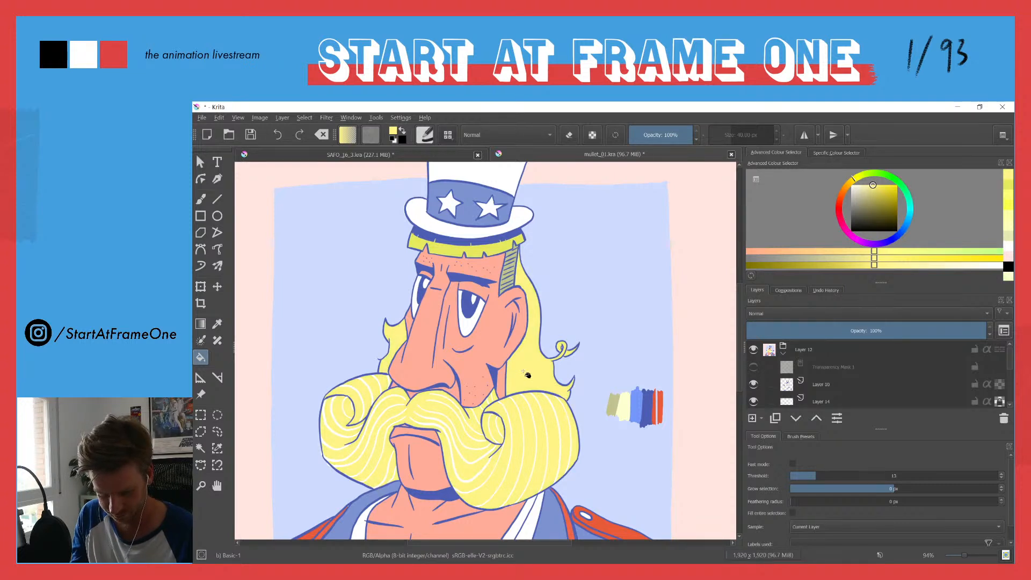
pyautogui.click(478, 257)
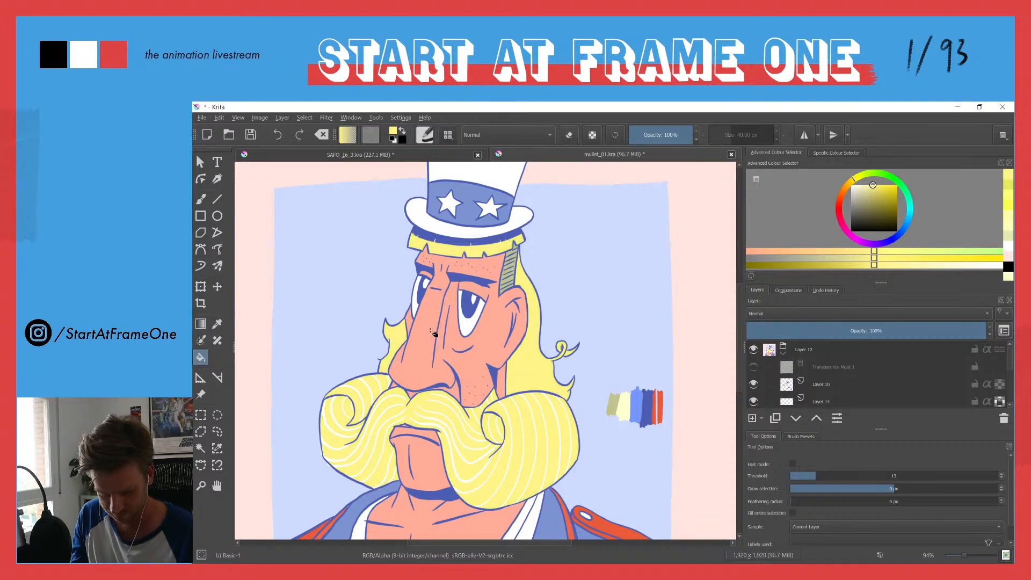
# Step: Sample the epaulette's red, soften it to a lighter coral red, and refill the epaulettes and jacket trim with it
pyautogui.scroll(-5, 442, 311)
pyautogui.moveTo(436, 376)
pyautogui.mouseDown()
pyautogui.moveTo(433, 402)
pyautogui.moveTo(425, 369)
pyautogui.mouseUp()
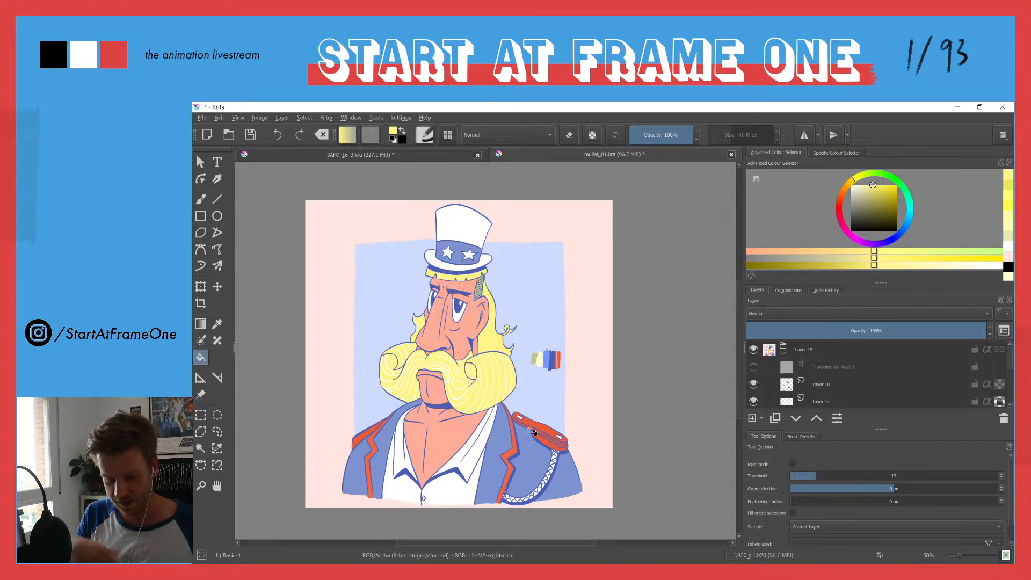
pyautogui.moveTo(412, 251); pyautogui.dragTo(432, 323)
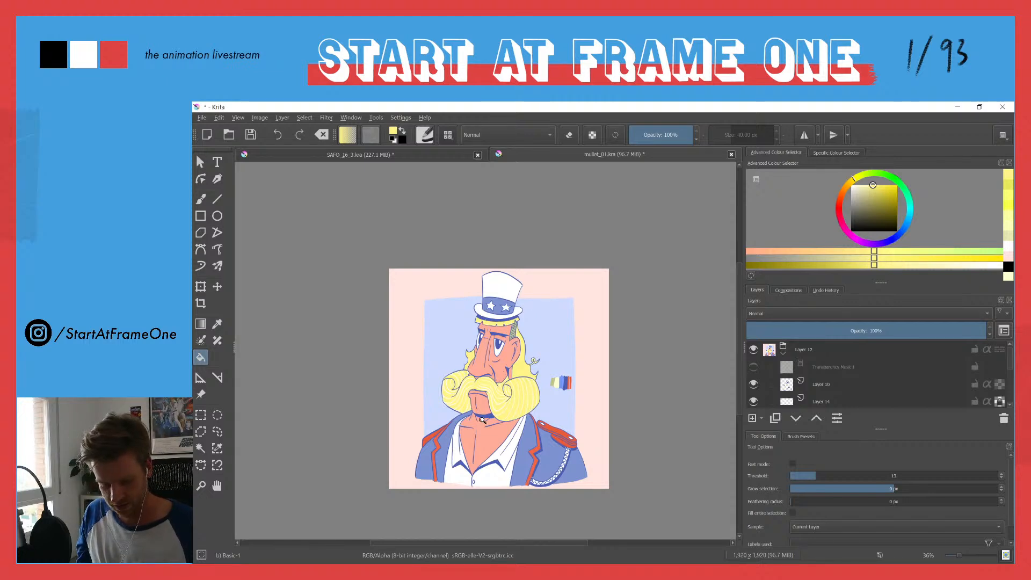
pyautogui.scroll(3, 483, 400)
pyautogui.keyDown('ctrl'); pyautogui.click(632, 452); pyautogui.keyUp('ctrl')
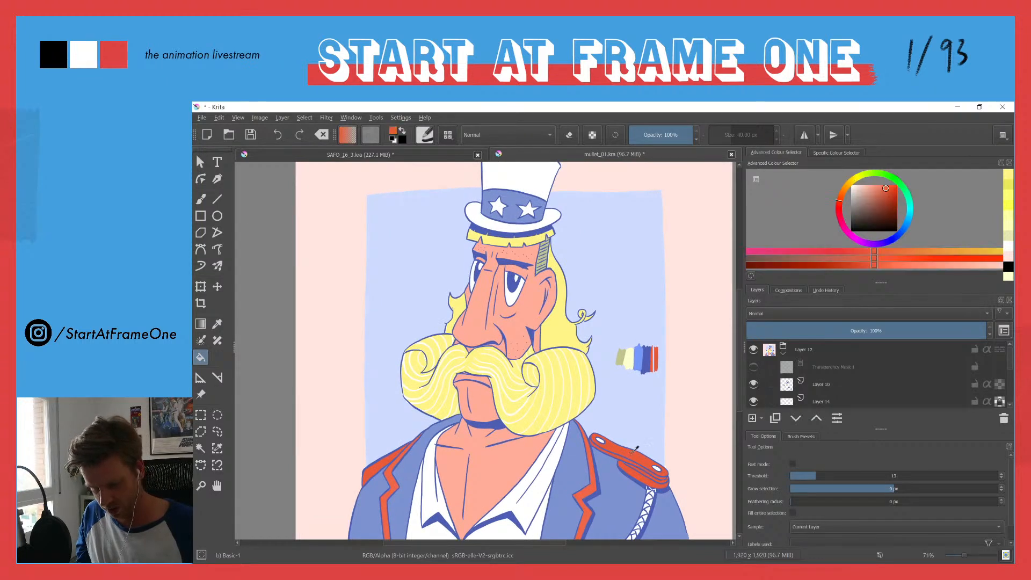
pyautogui.click(879, 186)
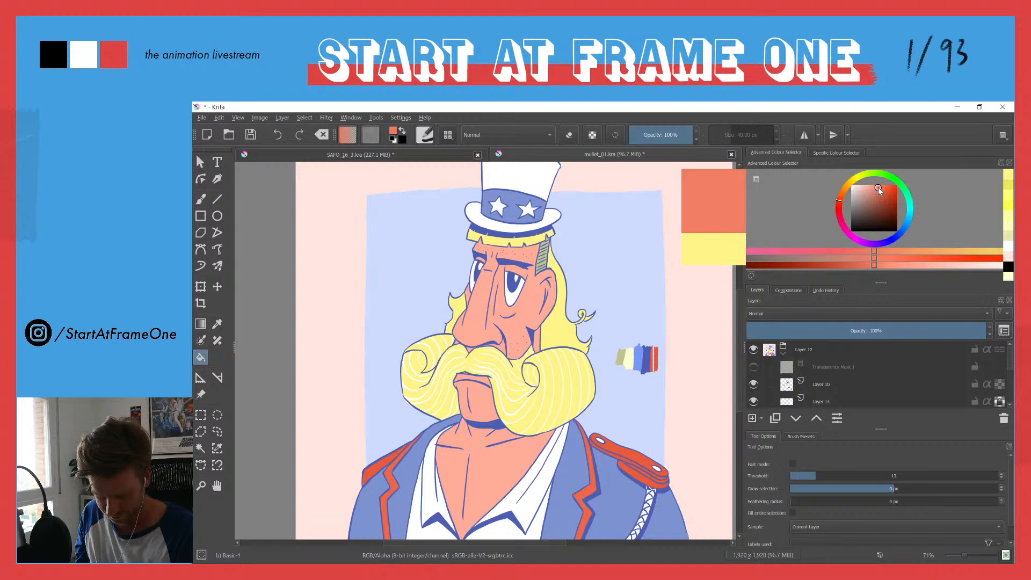
pyautogui.click(623, 453)
pyautogui.click(642, 475)
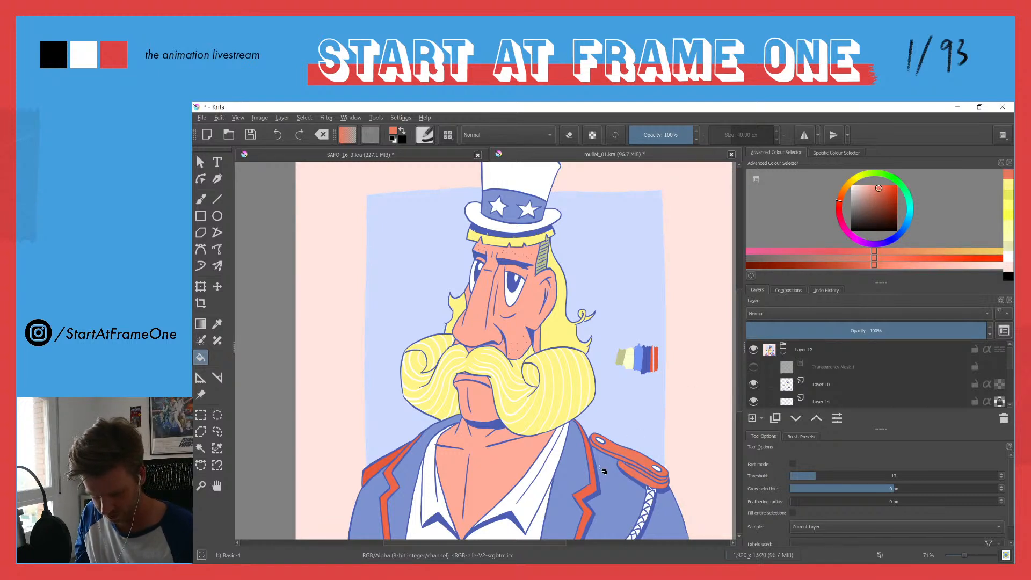
pyautogui.click(596, 479)
pyautogui.click(387, 472)
pyautogui.click(375, 469)
# Step: Sample the jacket's blue as the foreground colour
pyautogui.moveTo(429, 318)
pyautogui.mouseDown()
pyautogui.moveTo(430, 379)
pyautogui.moveTo(433, 332)
pyautogui.mouseUp()
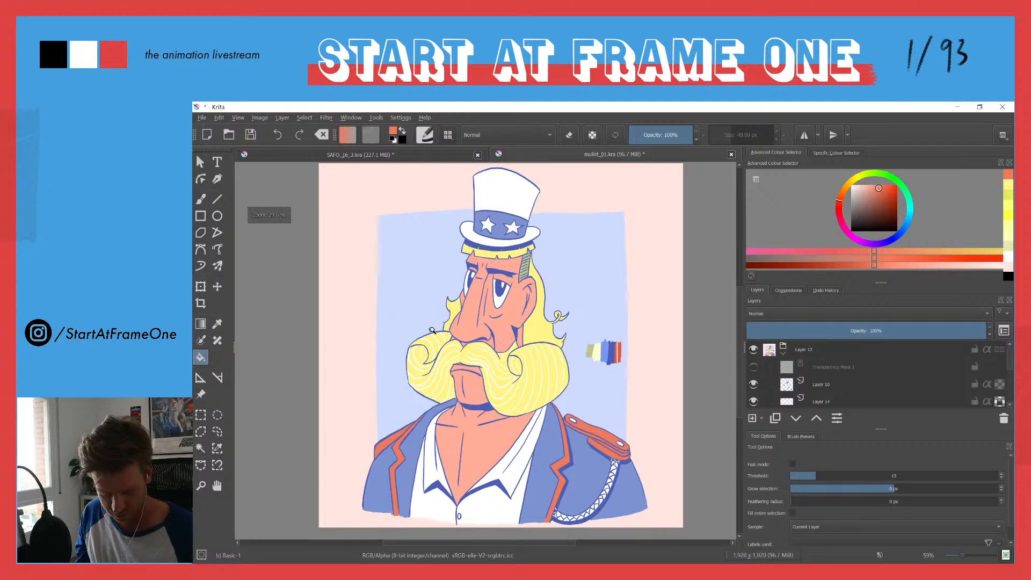
pyautogui.keyDown('ctrl'); pyautogui.click(589, 469); pyautogui.keyUp('ctrl')
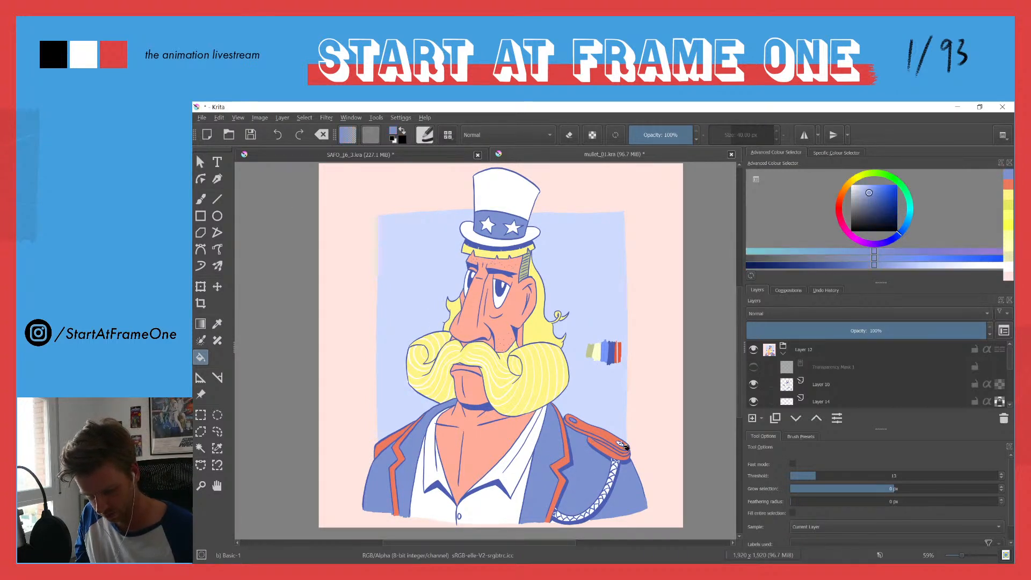
pyautogui.moveTo(446, 269)
pyautogui.mouseDown()
pyautogui.moveTo(436, 328)
pyautogui.moveTo(437, 271)
pyautogui.mouseUp()
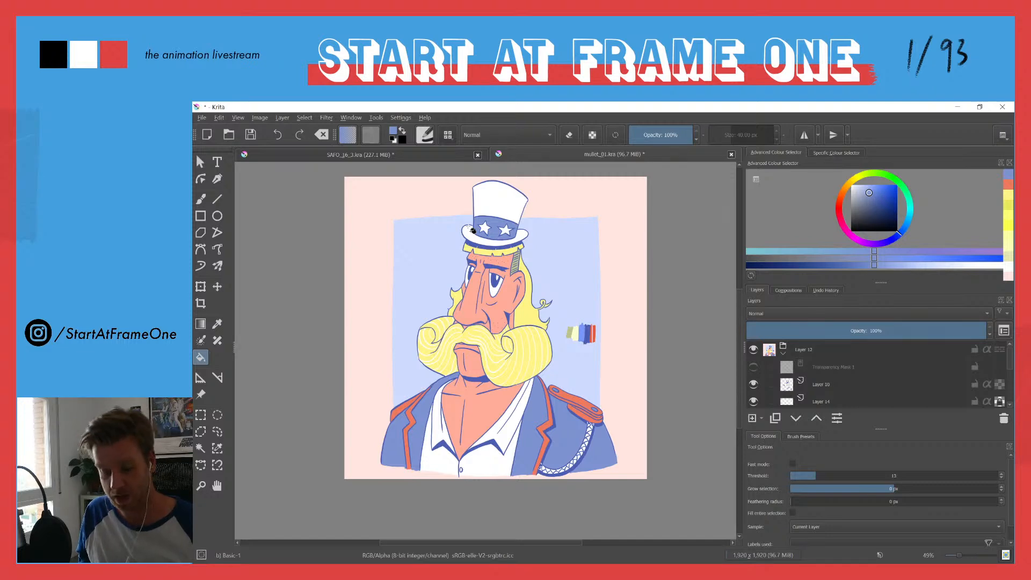
# Step: Sample the moustache's yellow, raise it to full saturation, and refill the moustache and hair on Layer 11
pyautogui.moveTo(475, 333); pyautogui.dragTo(454, 212)
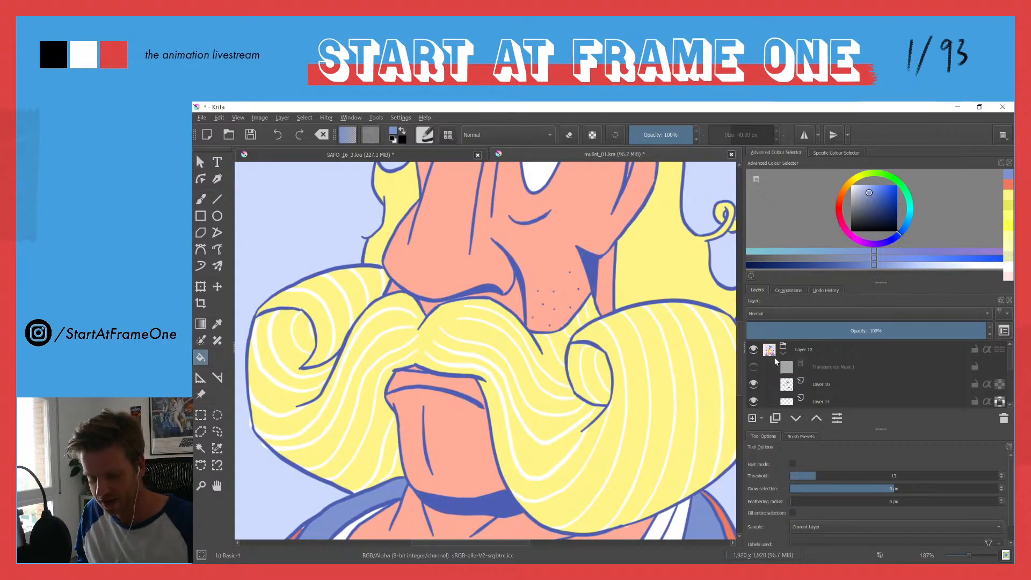
pyautogui.moveTo(1008, 352); pyautogui.dragTo(1009, 365)
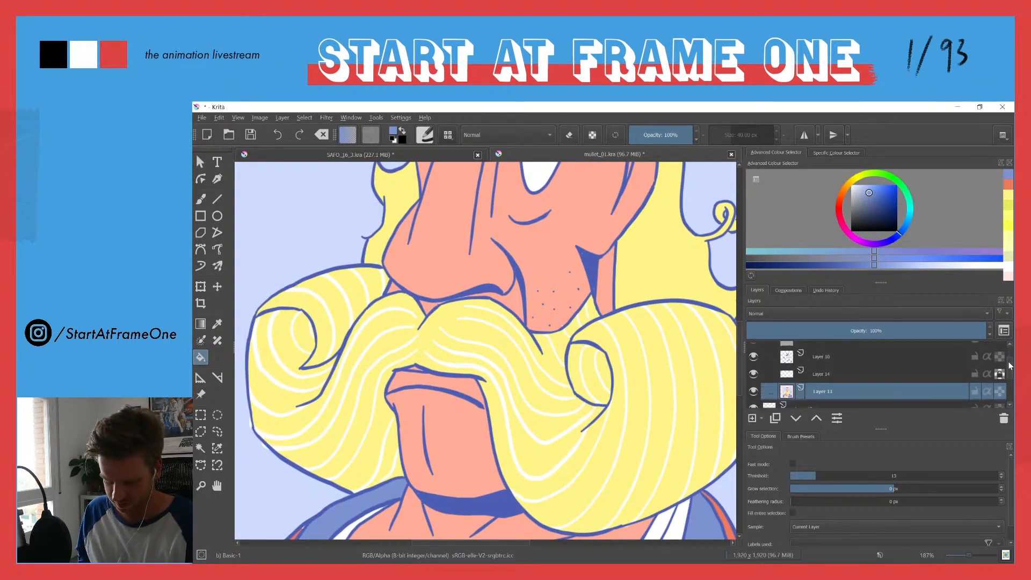
pyautogui.moveTo(790, 395)
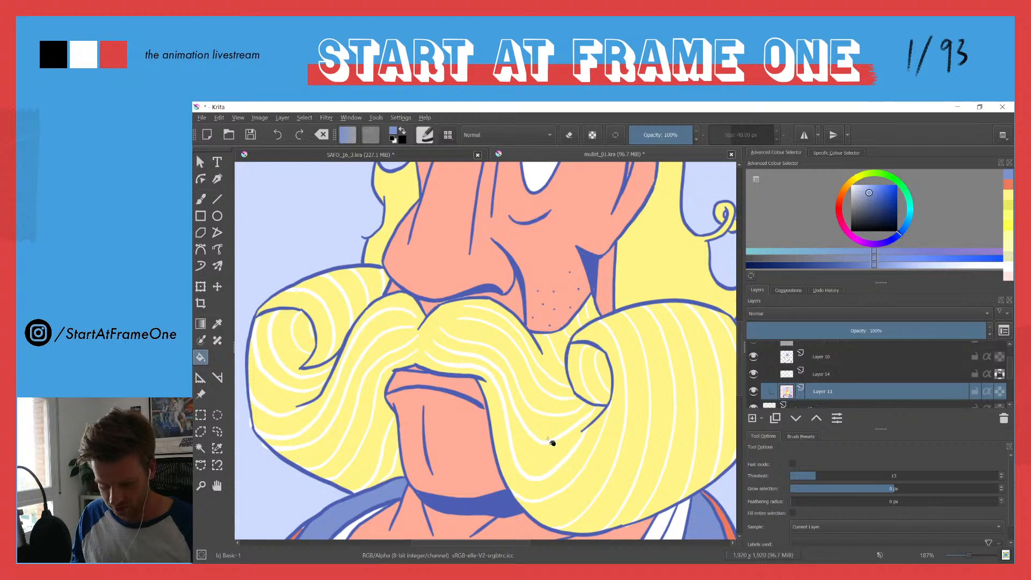
pyautogui.keyDown('ctrl'); pyautogui.click(535, 456); pyautogui.keyUp('ctrl')
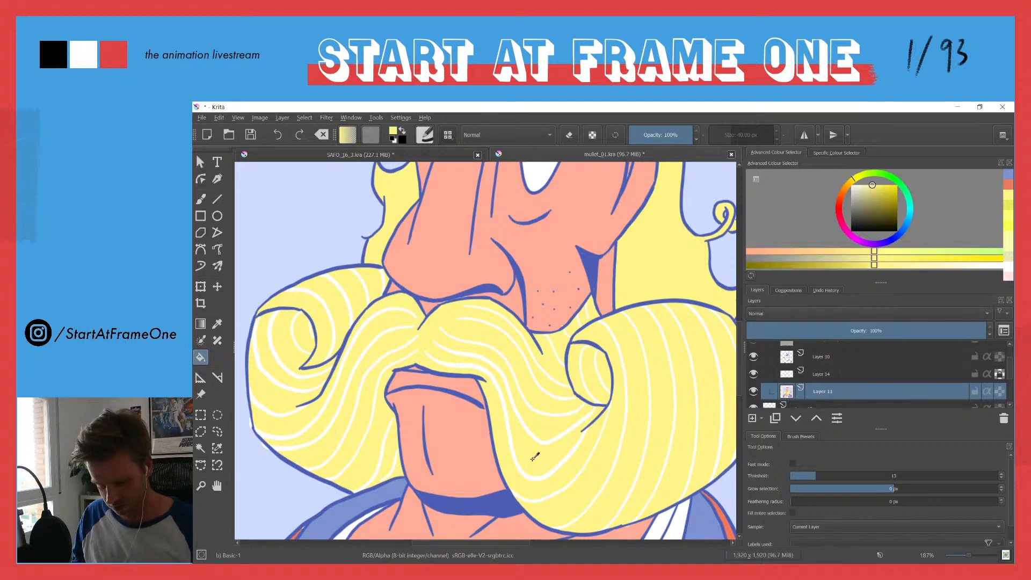
pyautogui.moveTo(893, 190); pyautogui.dragTo(910, 168)
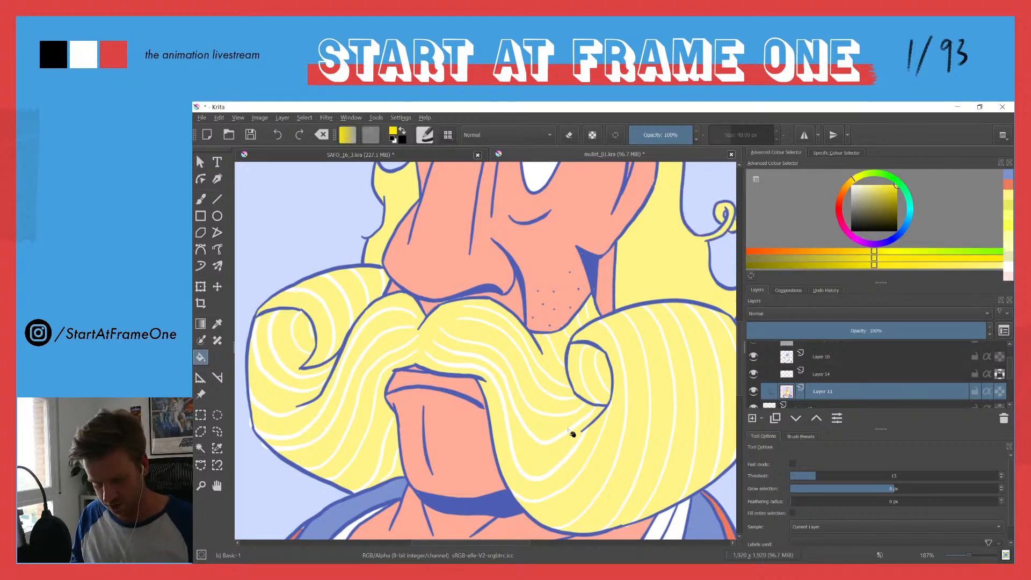
pyautogui.click(544, 463)
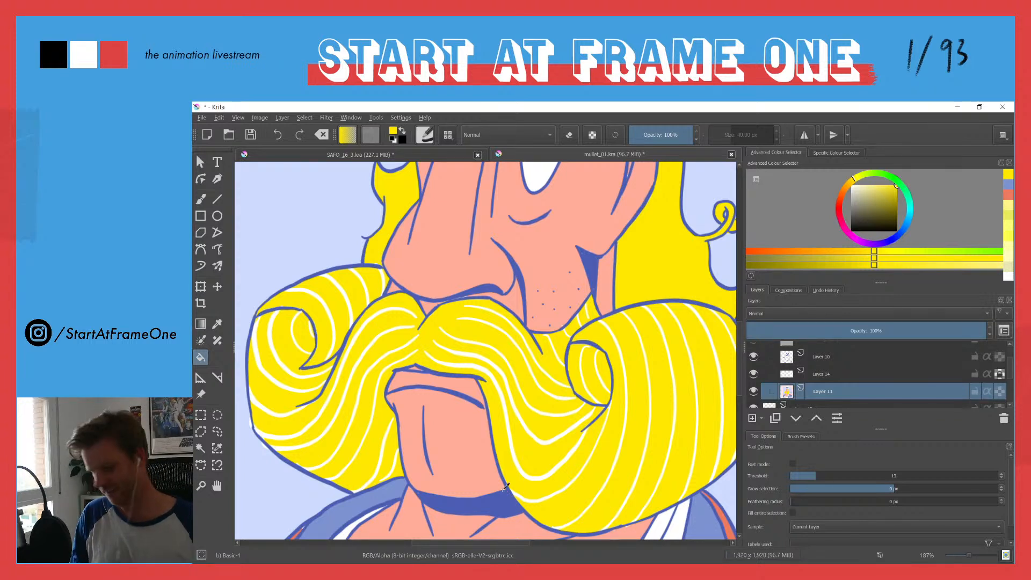
# Step: Toggle the saturated yellow fill with undo and redo to compare it up close and on the whole character, ending on the paler yellow
pyautogui.click(506, 487)
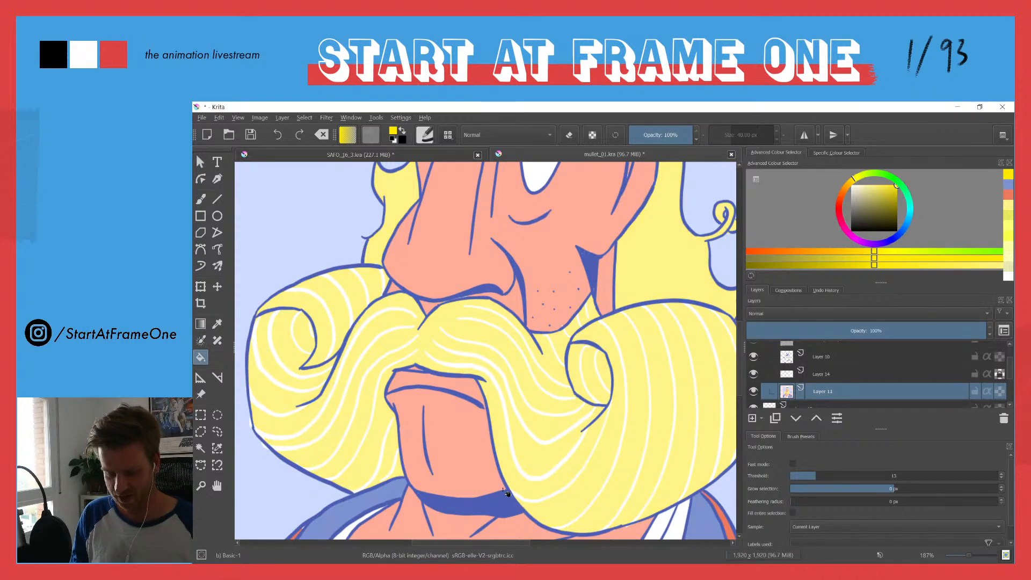
pyautogui.hotkey('ctrl', 'z')
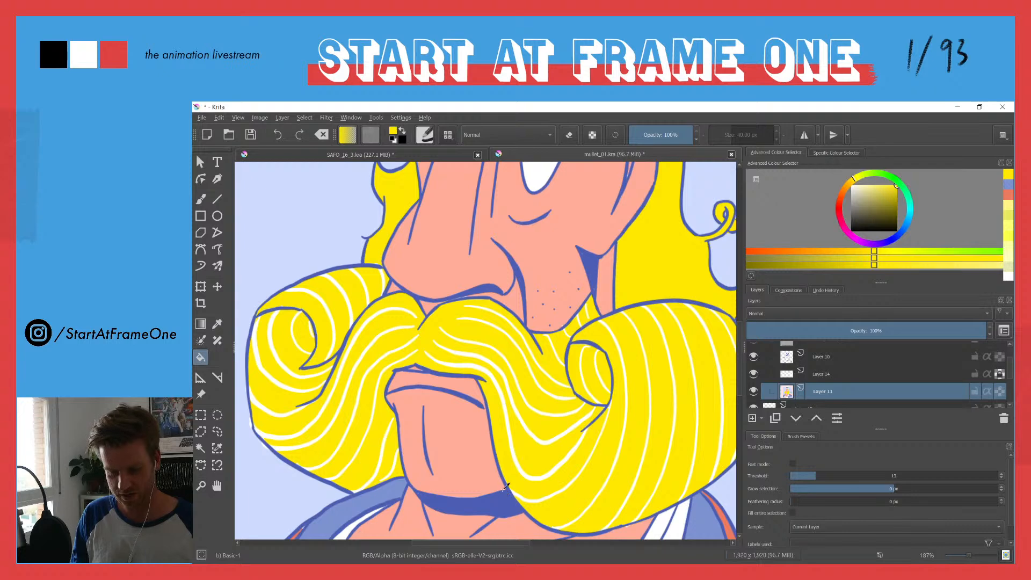
pyautogui.click(506, 486)
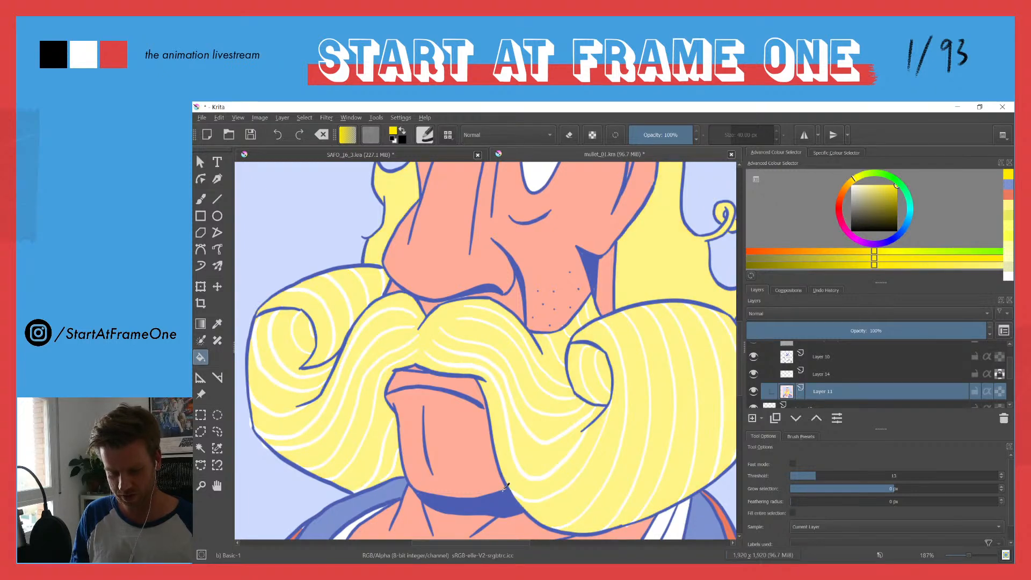
pyautogui.hotkey('ctrl', 'z')
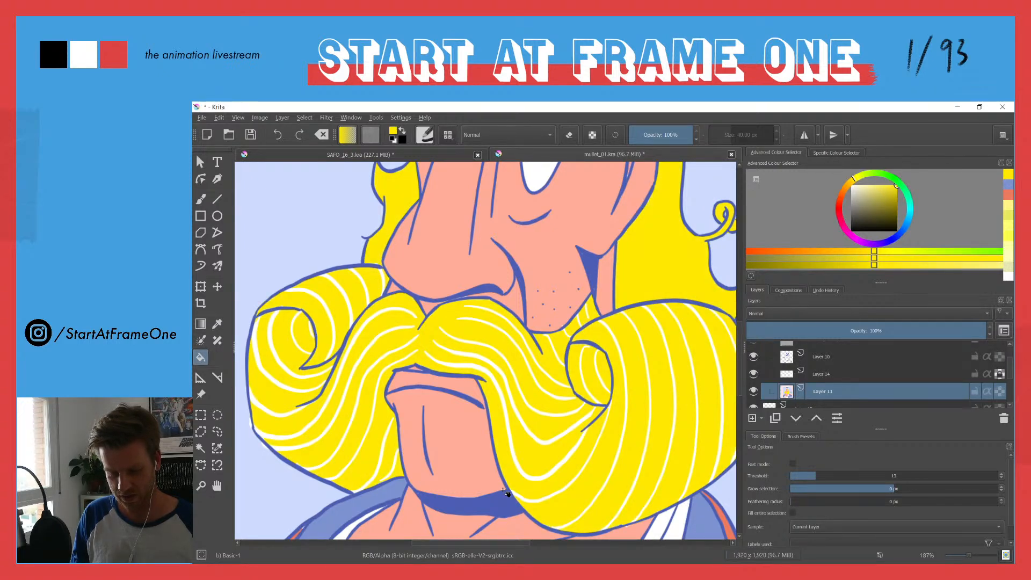
pyautogui.moveTo(475, 274); pyautogui.dragTo(457, 418)
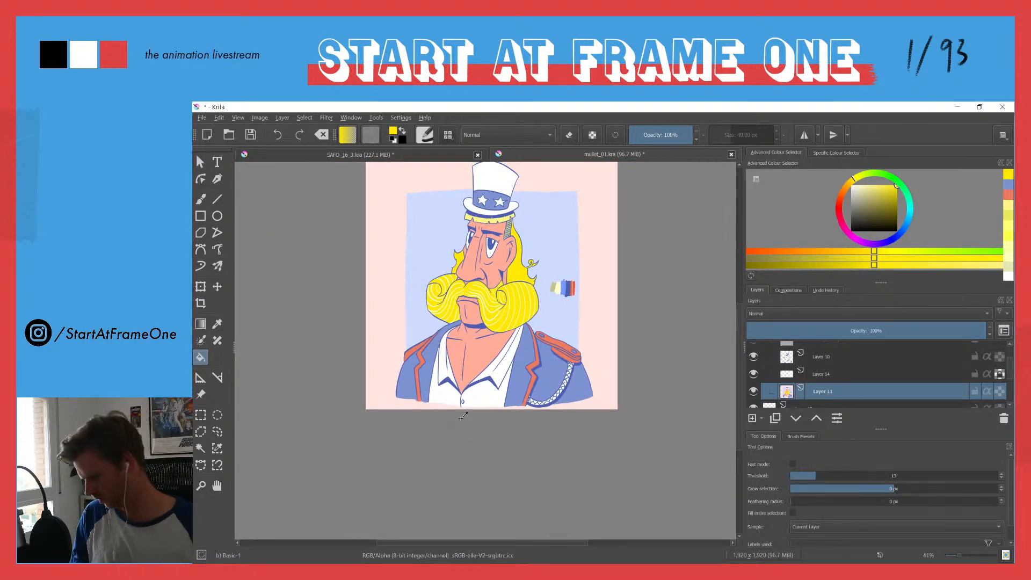
pyautogui.hotkey('ctrl', 'shift', 'z')
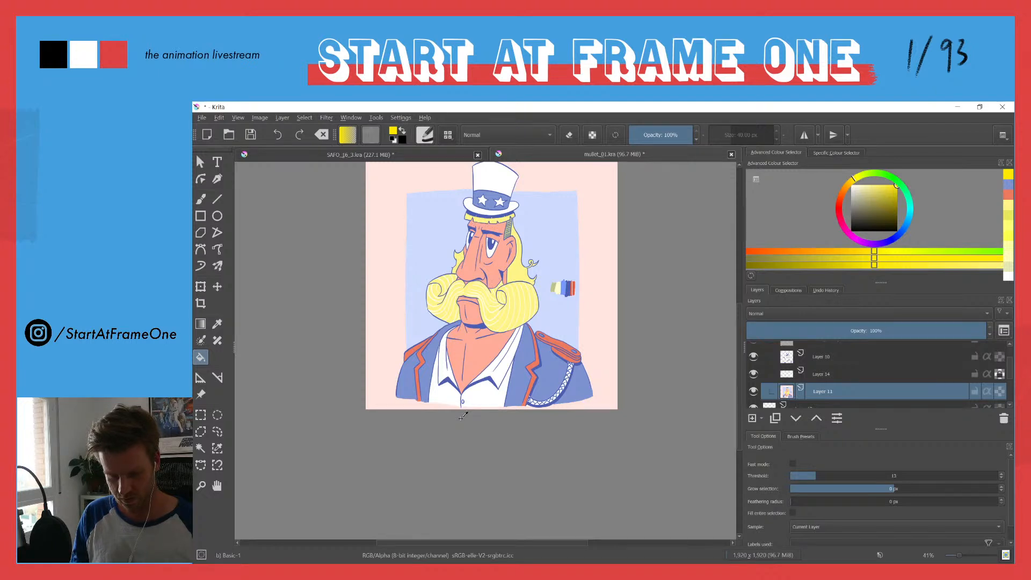
# Step: Open the halftone-02.png pattern image alongside the character illustration
pyautogui.moveTo(481, 232); pyautogui.dragTo(465, 281)
pyautogui.moveTo(456, 330); pyautogui.dragTo(450, 300)
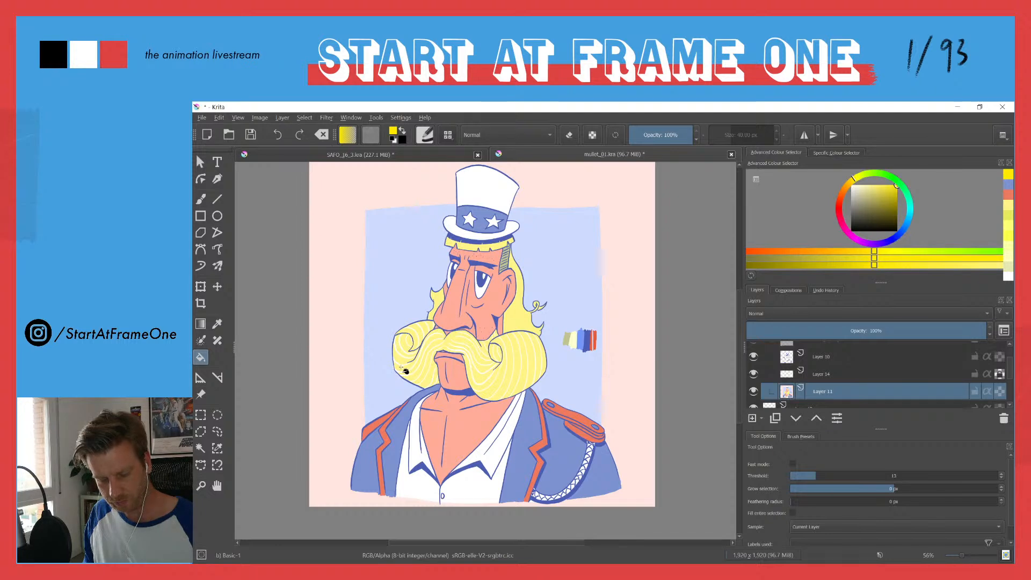
pyautogui.click(202, 118)
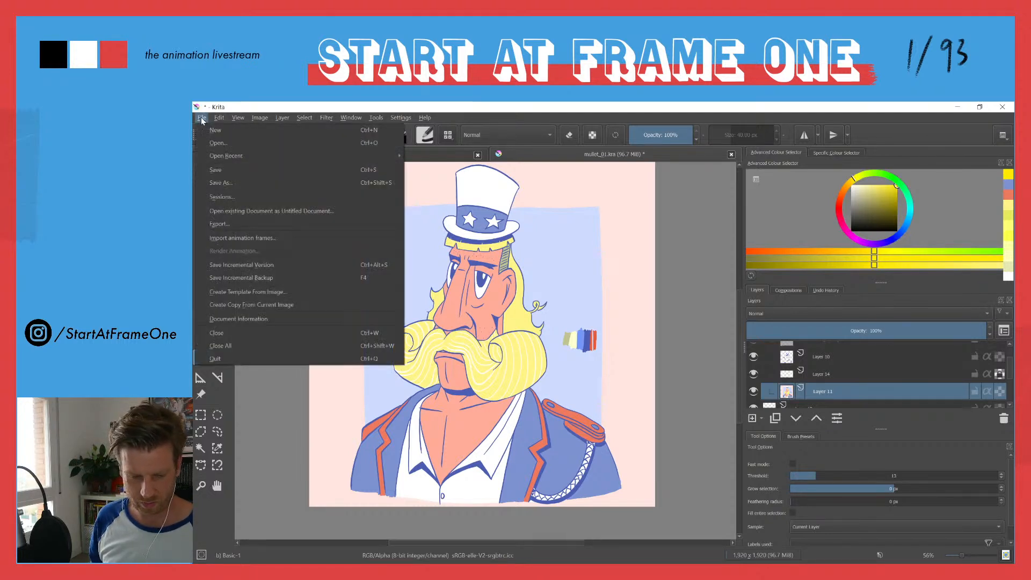
pyautogui.click(246, 144)
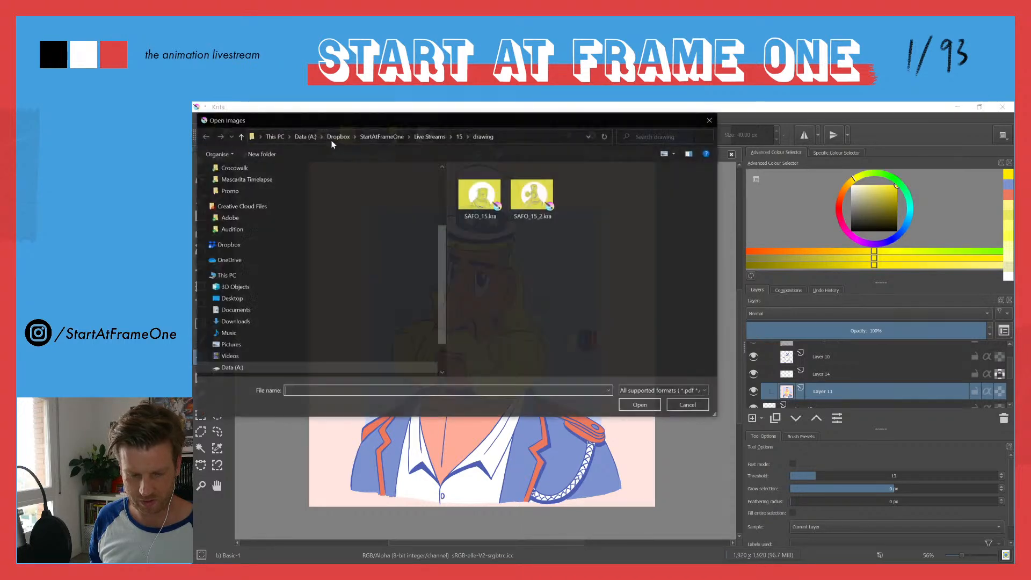
pyautogui.moveTo(333, 123); pyautogui.dragTo(653, 0)
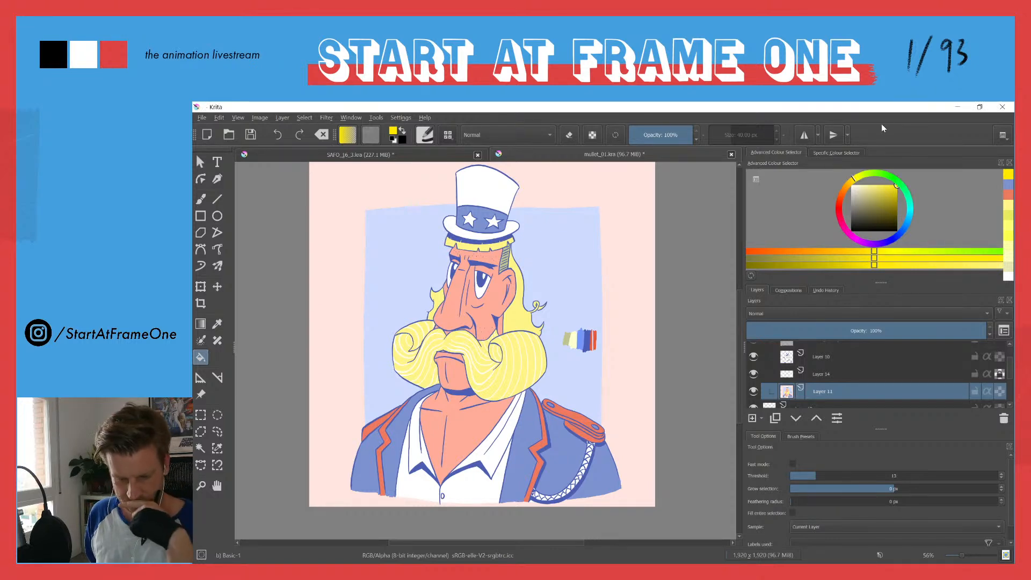
# Step: Copy the halftone layer from halftone-02.png and paste it into mullet_01.kra directly above Layer 11
pyautogui.rightClick(849, 352)
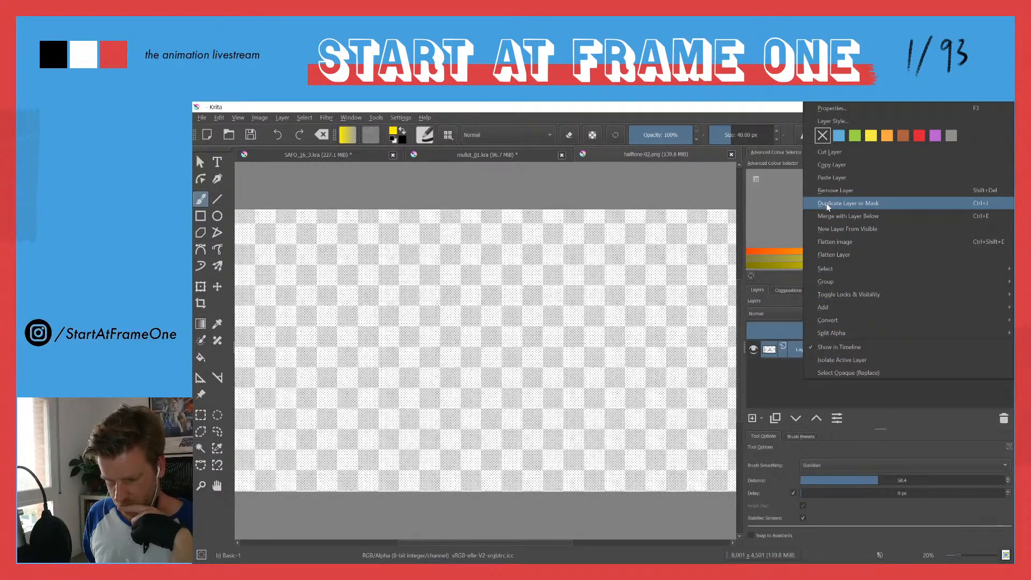
pyautogui.click(684, 169)
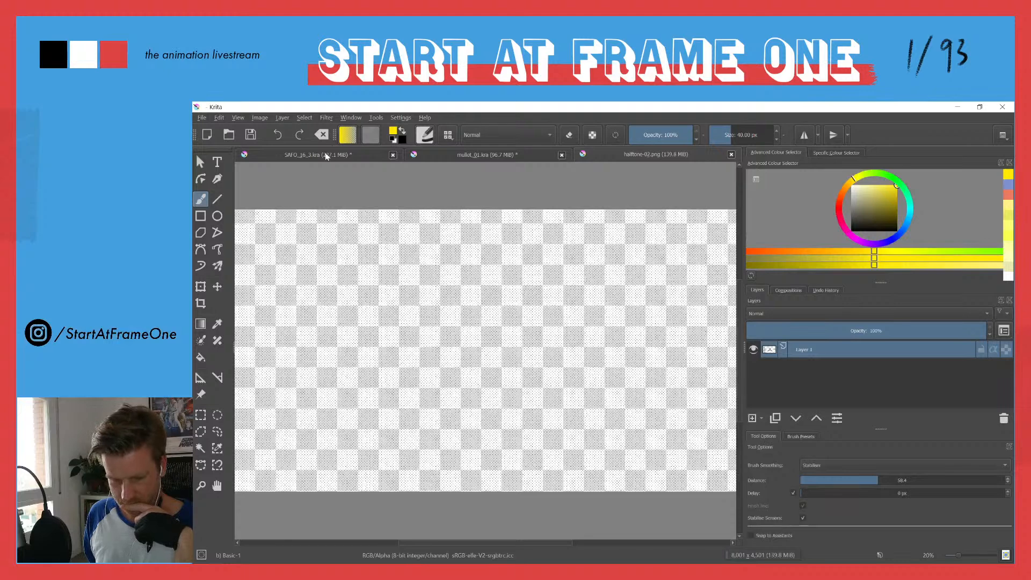
pyautogui.click(471, 156)
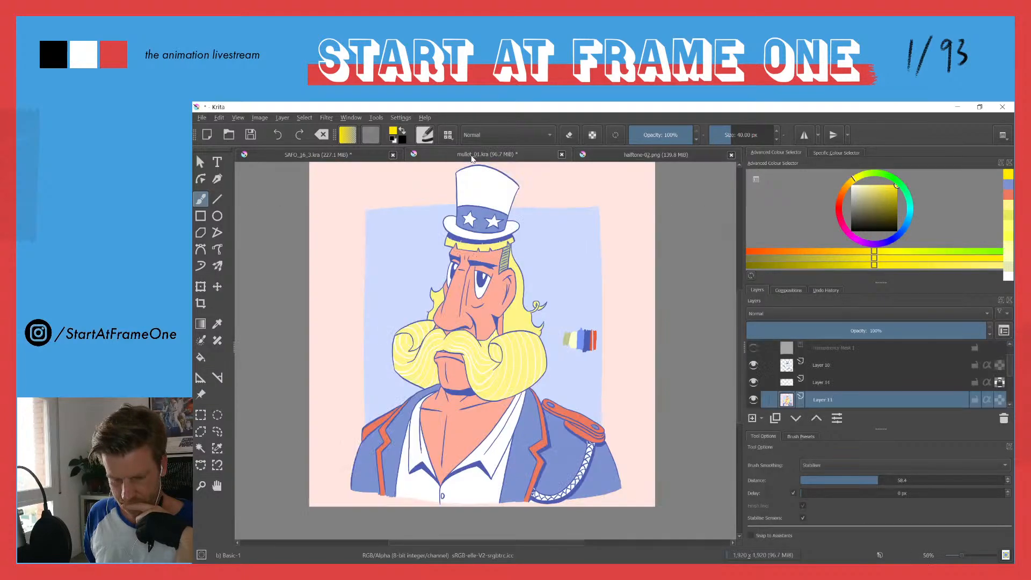
pyautogui.scroll(-2, 833, 357)
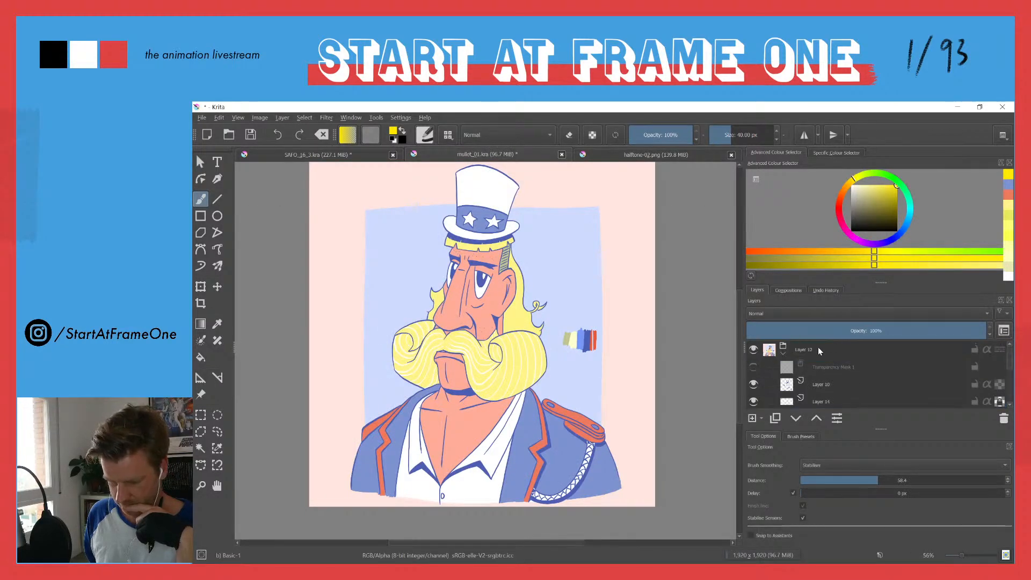
pyautogui.click(827, 357)
pyautogui.rightClick(827, 356)
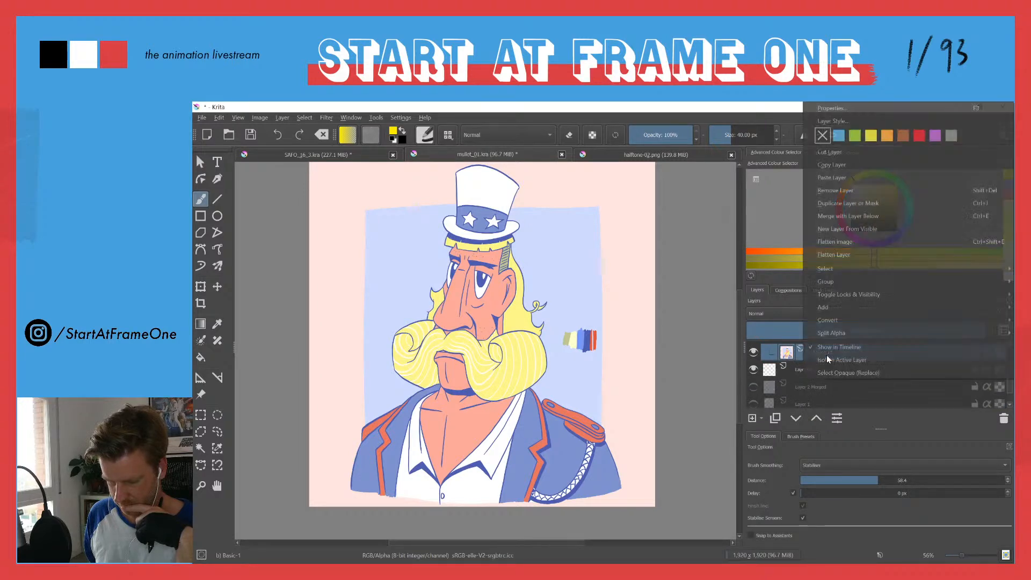
pyautogui.click(825, 181)
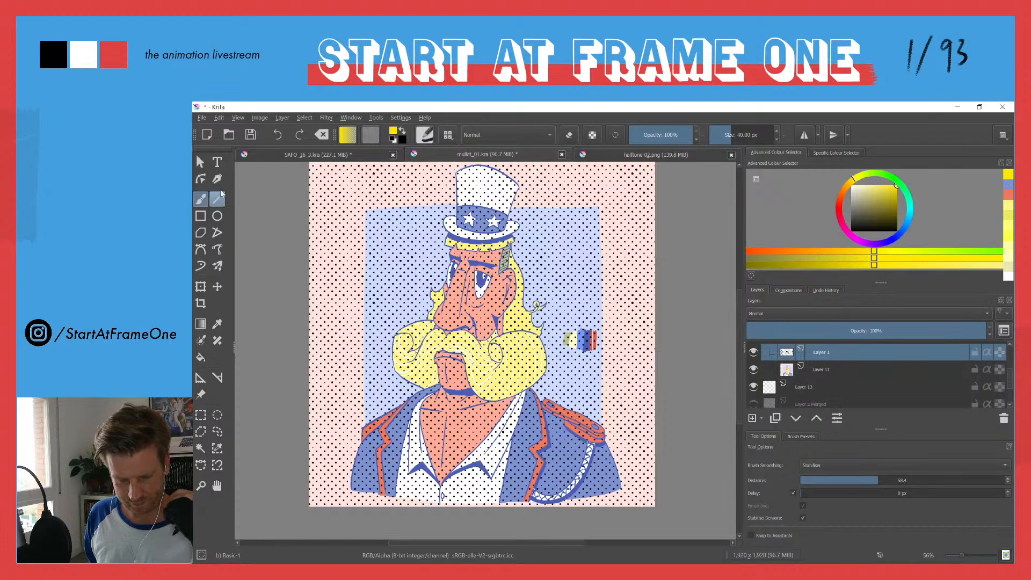
# Step: Transform the pasted halftone layer, scaling the dot pattern down to about the canvas height and positioning it over the character
pyautogui.click(200, 162)
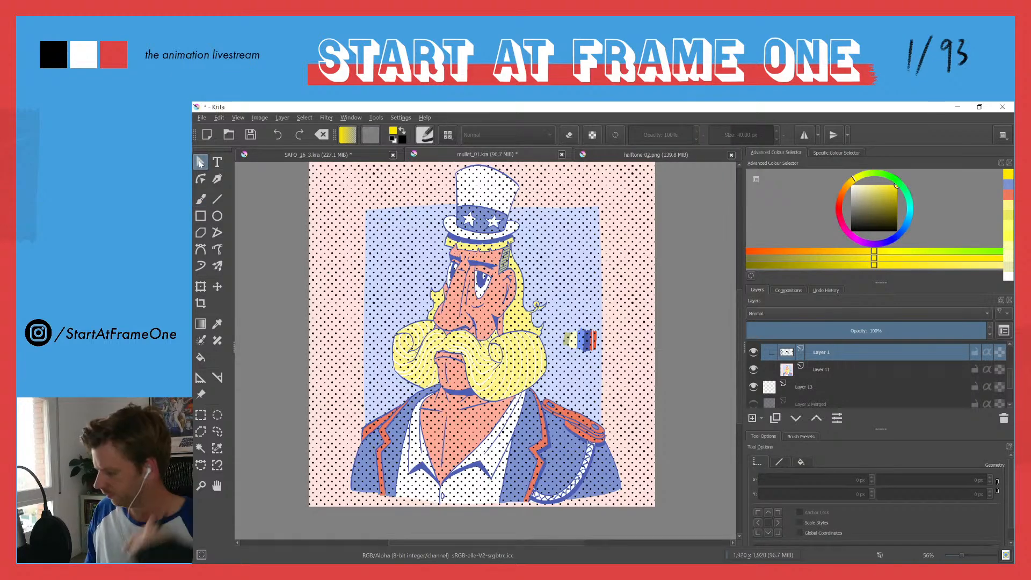
pyautogui.press('f')
pyautogui.scroll(-4, 513, 298)
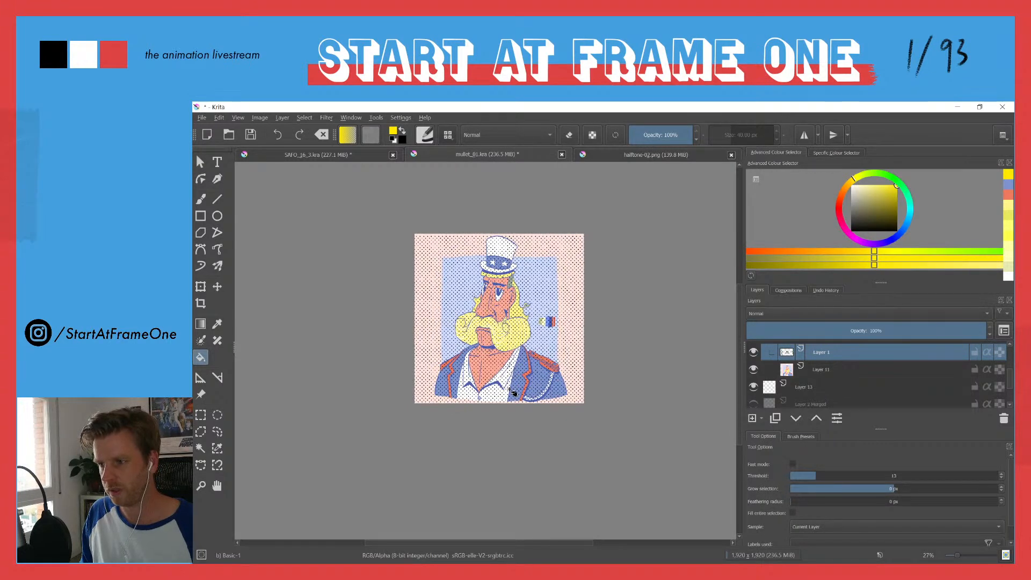
pyautogui.moveTo(469, 274); pyautogui.dragTo(480, 322)
pyautogui.scroll(-2, 480, 324)
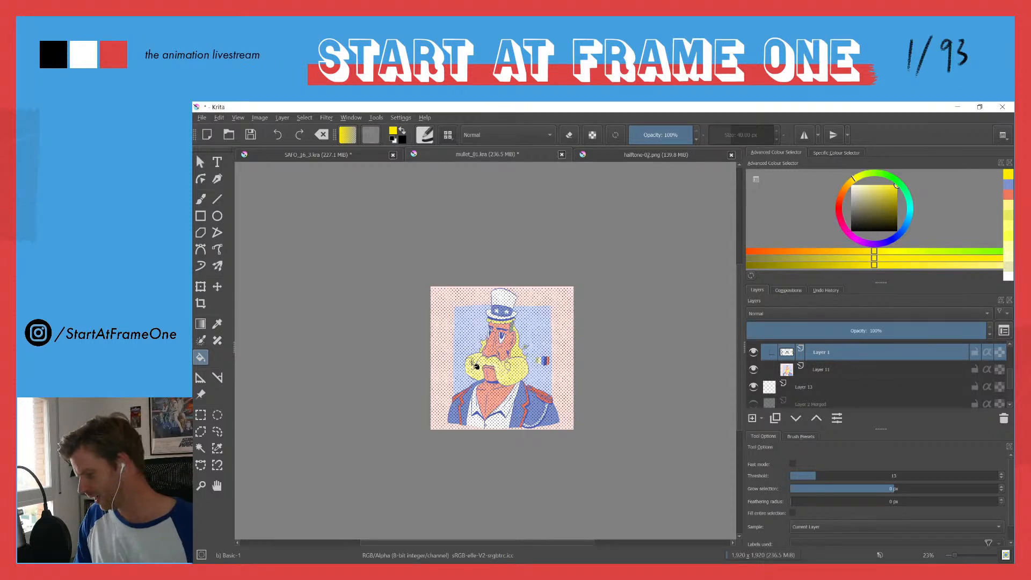
pyautogui.hotkey('ctrl', 't')
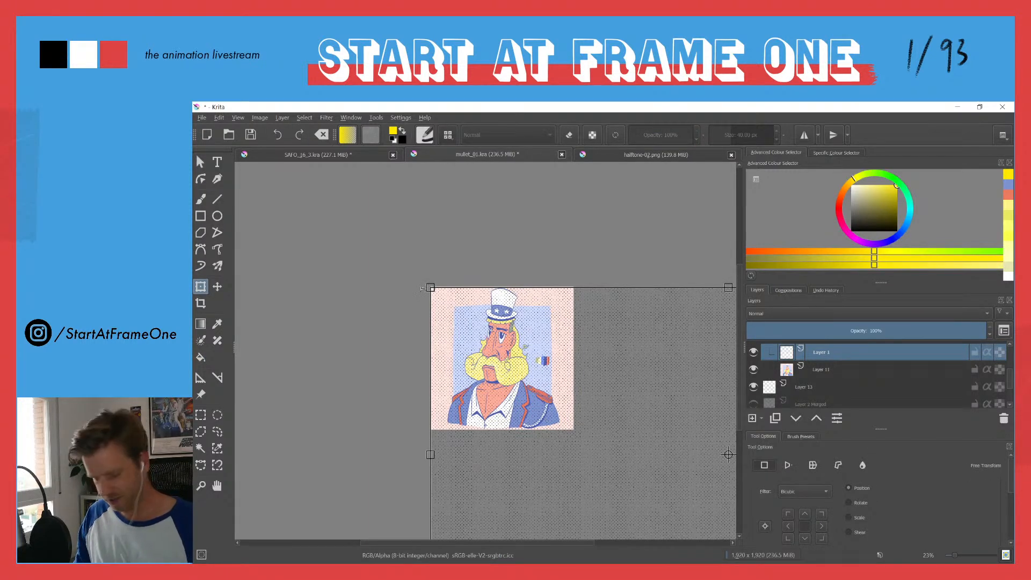
pyautogui.moveTo(430, 288); pyautogui.dragTo(392, 316)
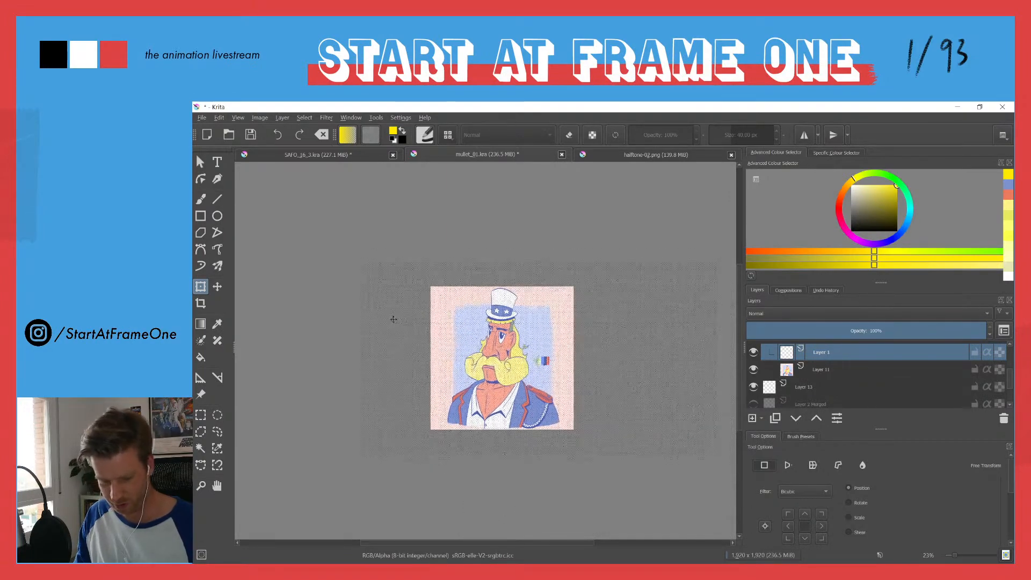
pyautogui.moveTo(356, 259); pyautogui.dragTo(476, 330)
pyautogui.moveTo(515, 386); pyautogui.dragTo(441, 347)
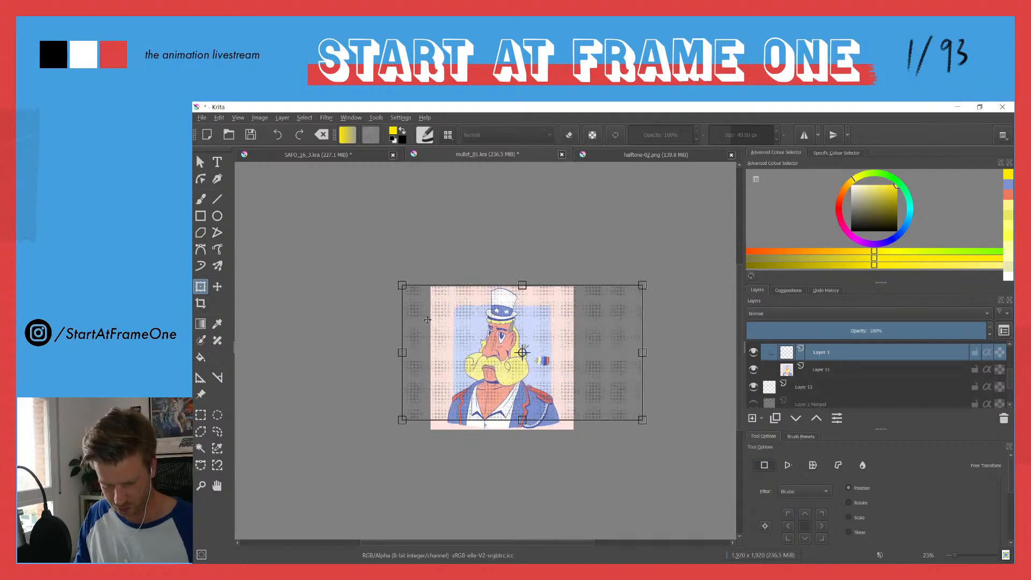
pyautogui.moveTo(402, 421); pyautogui.dragTo(384, 430)
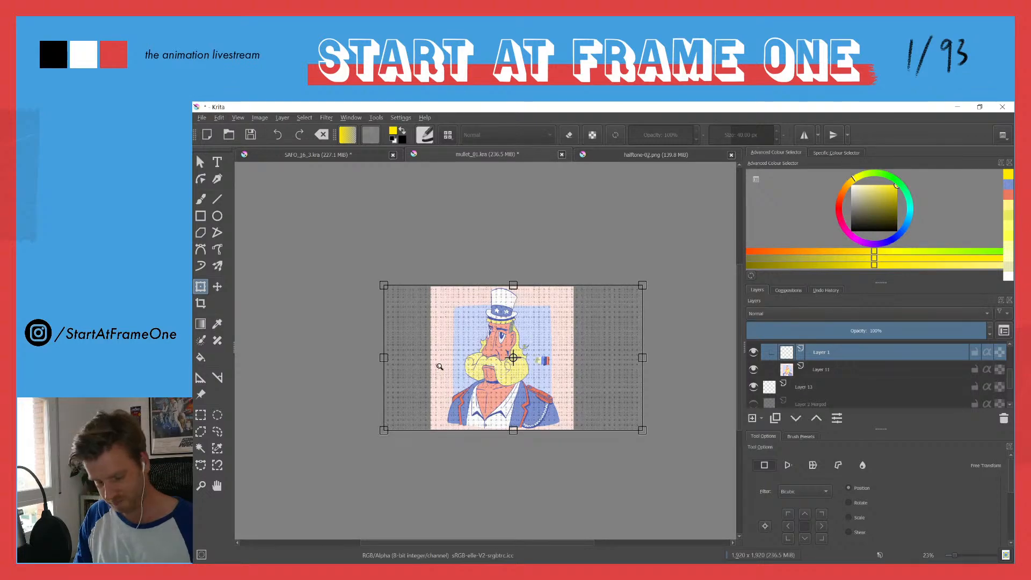
# Step: Shrink the halftone pattern a little further for finer dots and apply the transform, keeping the character's head and body covered
pyautogui.scroll(4, 438, 369)
pyautogui.scroll(1, 438, 329)
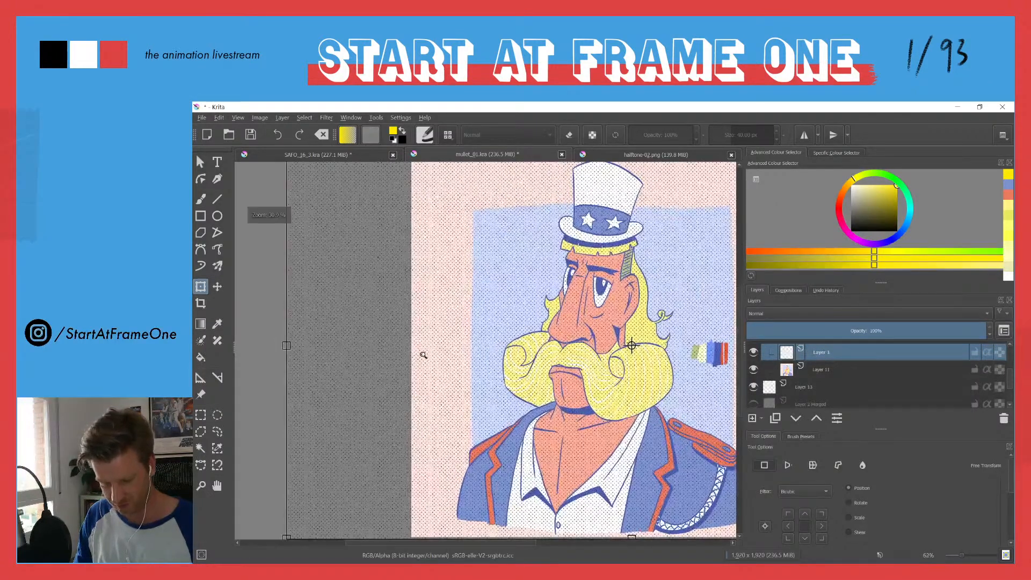
pyautogui.scroll(-1, 417, 366)
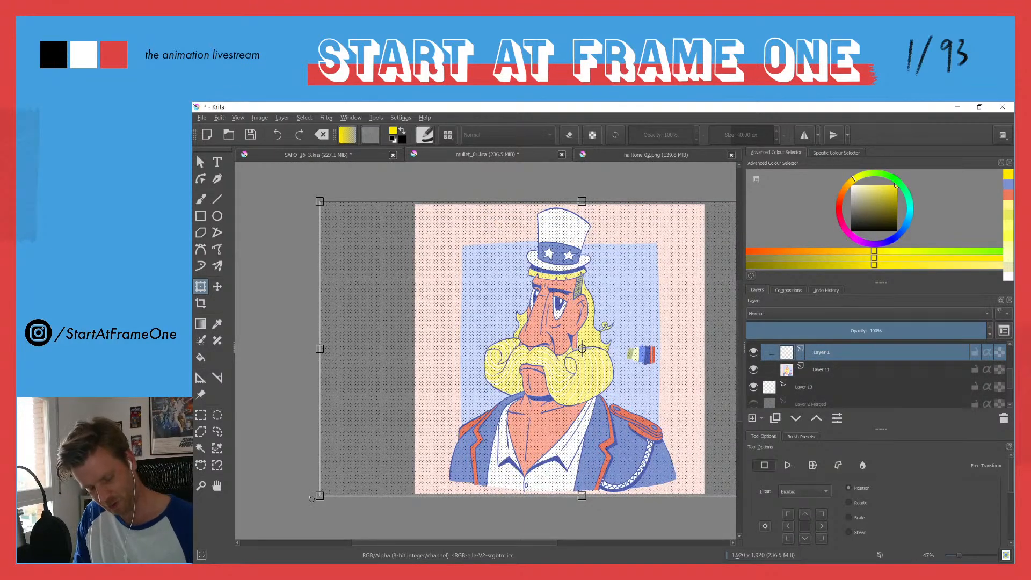
pyautogui.moveTo(311, 498); pyautogui.dragTo(391, 453)
pyautogui.press('Return')
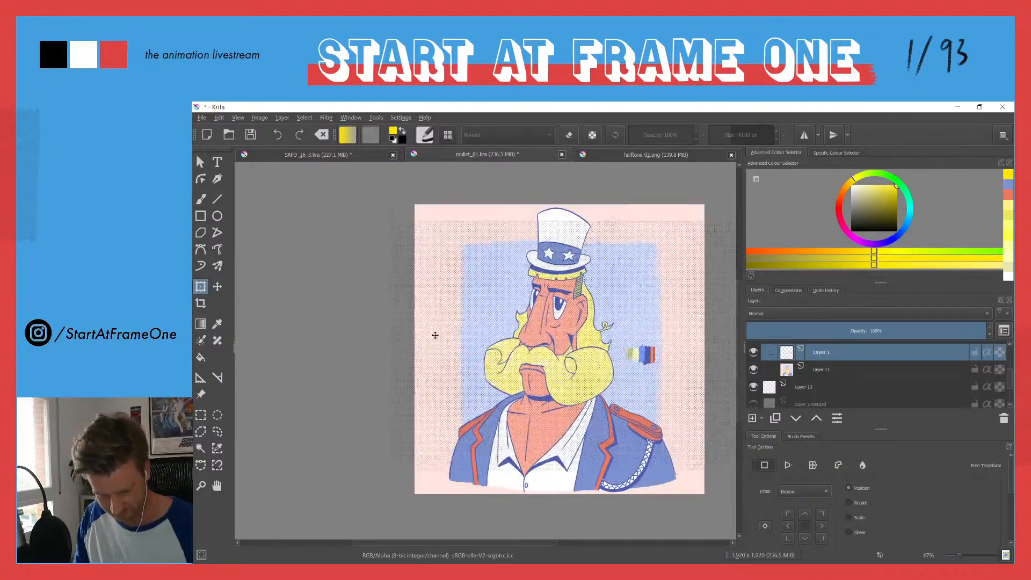
pyautogui.click(429, 364)
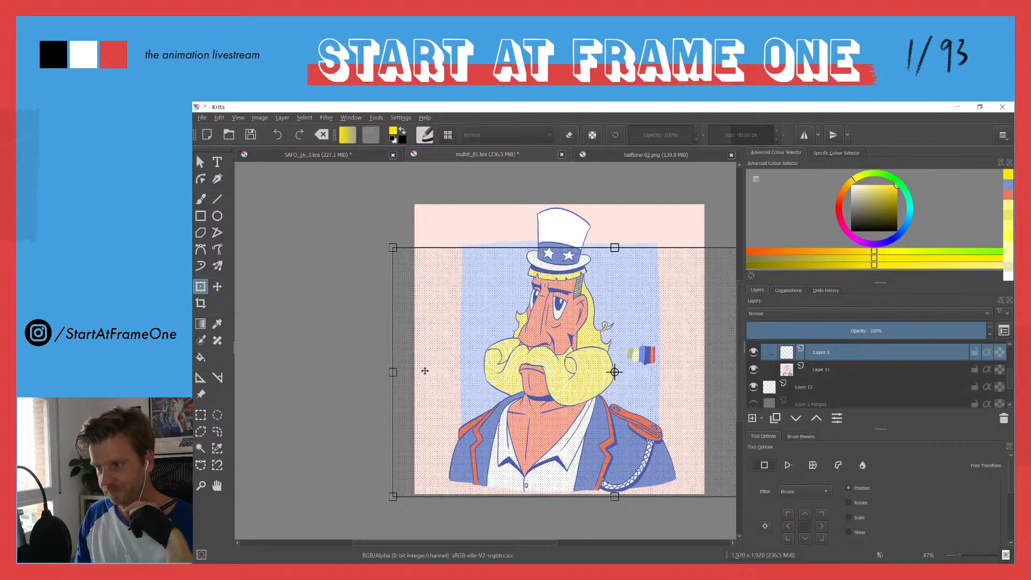
# Step: Add a transparency mask to the halftone layer and fill it with black to hide all the dots
pyautogui.click(760, 419)
pyautogui.click(758, 507)
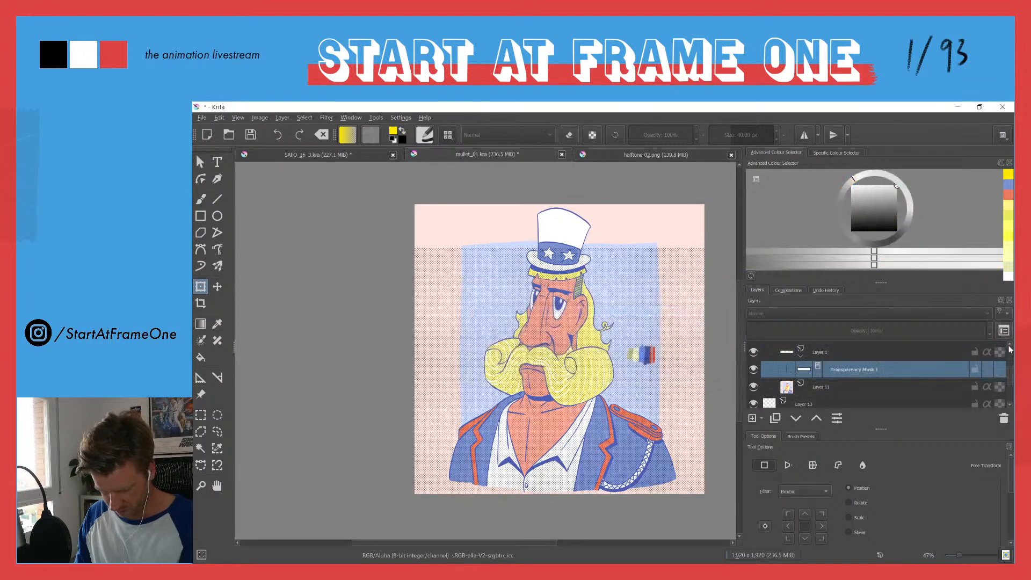
pyautogui.scroll(2, 1010, 361)
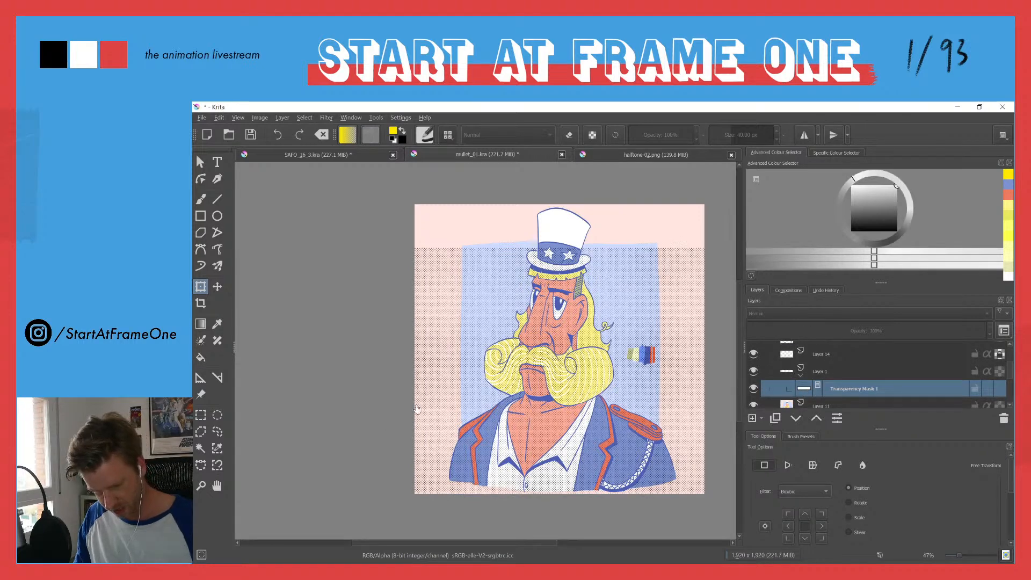
pyautogui.click(851, 231)
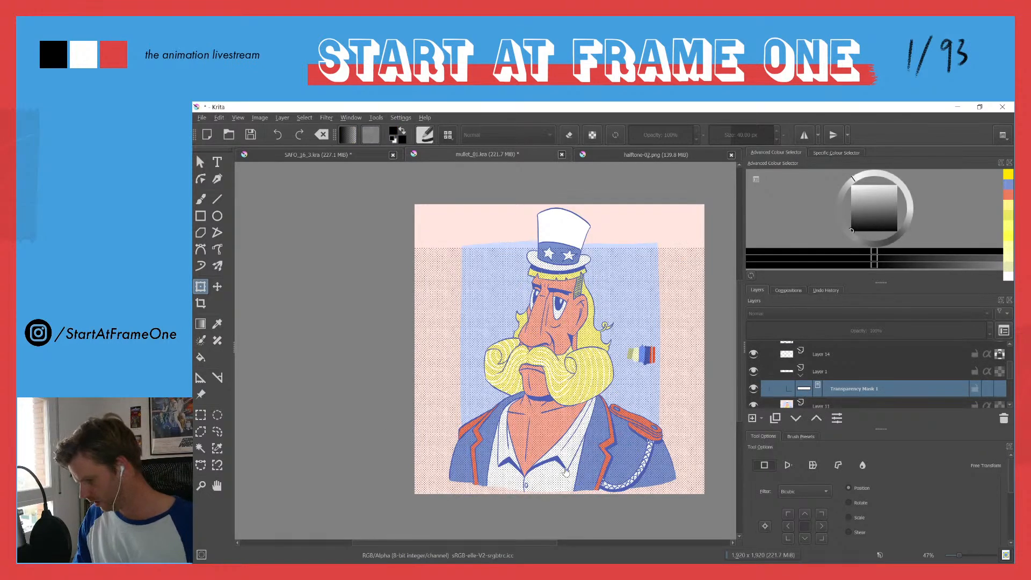
pyautogui.press('f')
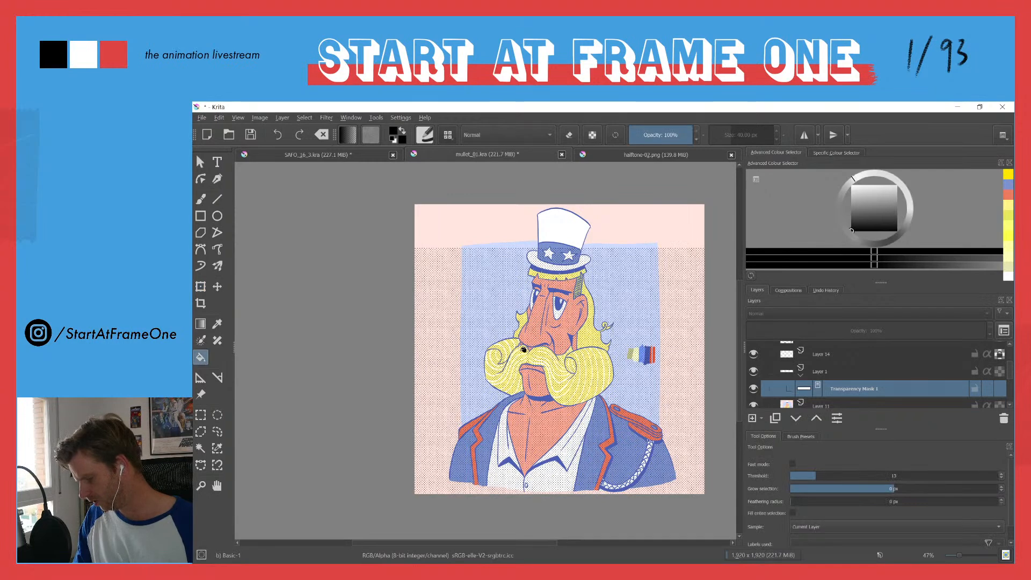
pyautogui.click(471, 333)
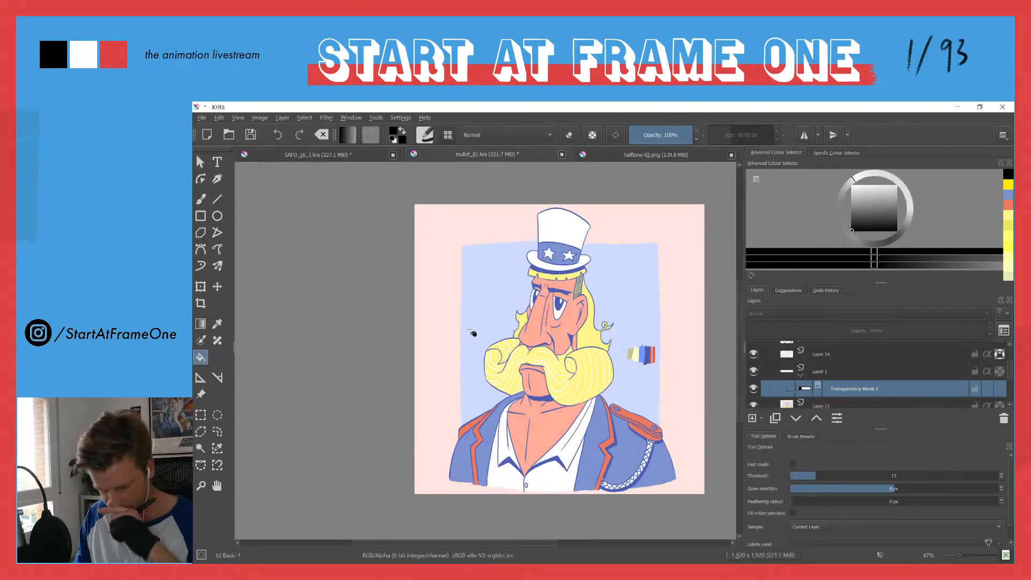
# Step: Paint white on the halftone layer's transparency mask over the hatched sideburn above the ear to reveal dots there
pyautogui.press('b')
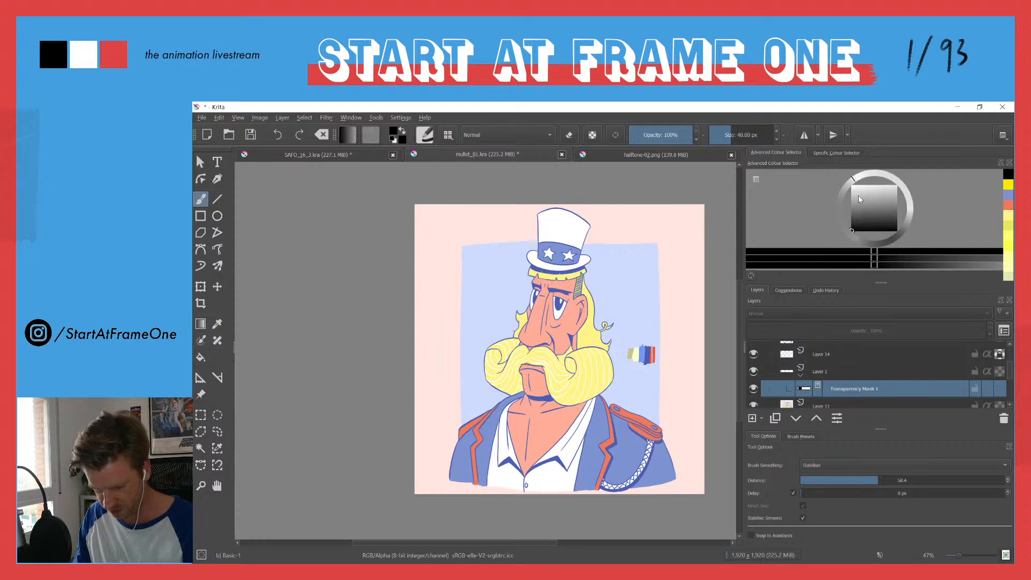
pyautogui.press('x')
pyautogui.moveTo(514, 354); pyautogui.dragTo(510, 280)
pyautogui.moveTo(553, 249); pyautogui.dragTo(487, 342)
pyautogui.moveTo(584, 307); pyautogui.dragTo(578, 246)
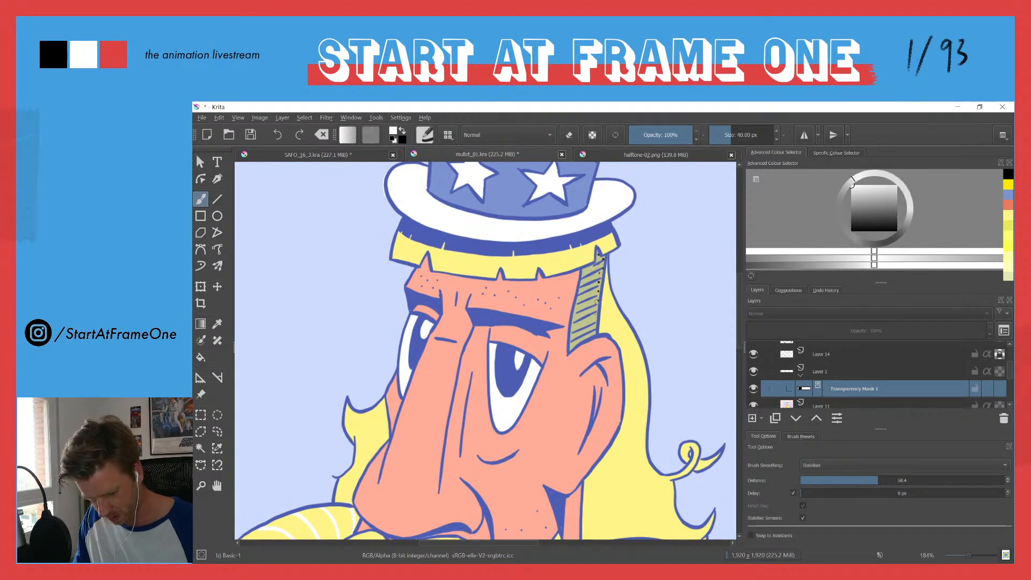
pyautogui.moveTo(582, 282); pyautogui.dragTo(596, 267)
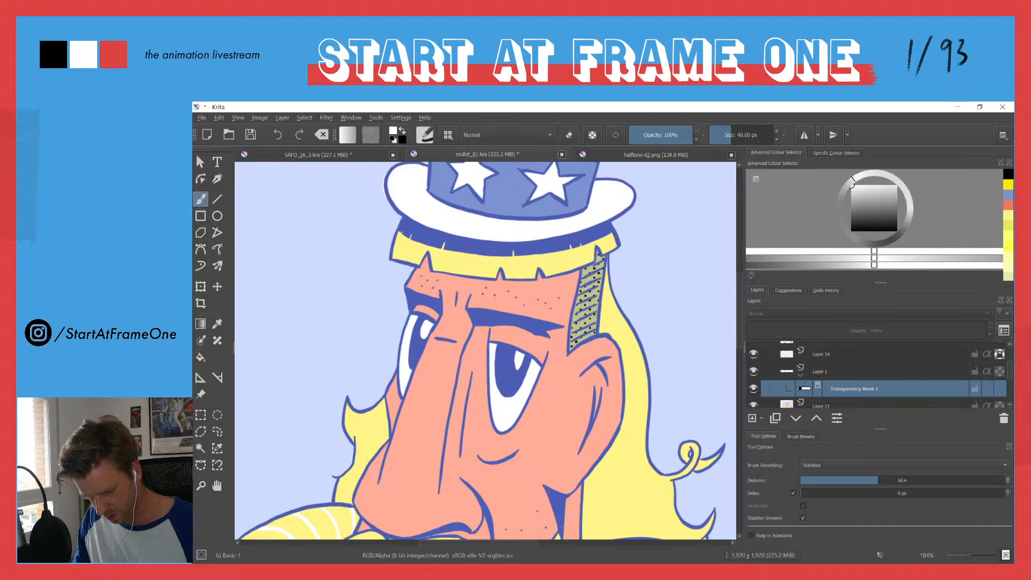
pyautogui.moveTo(572, 344); pyautogui.dragTo(574, 341)
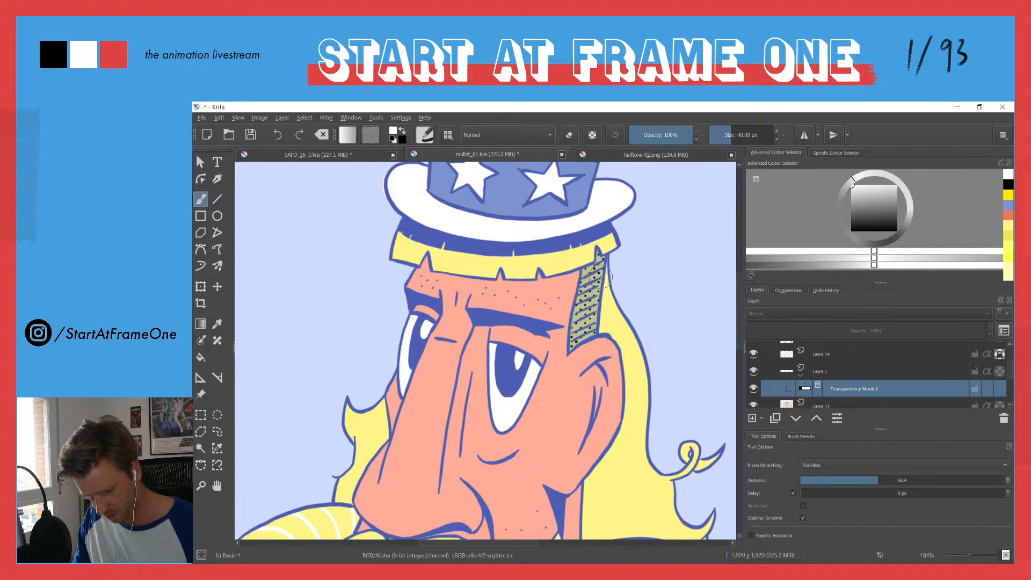
# Step: Add a new paint layer directly above the masked halftone layer
pyautogui.moveTo(518, 288)
pyautogui.mouseDown()
pyautogui.moveTo(464, 323)
pyautogui.moveTo(456, 353)
pyautogui.moveTo(460, 332)
pyautogui.mouseUp()
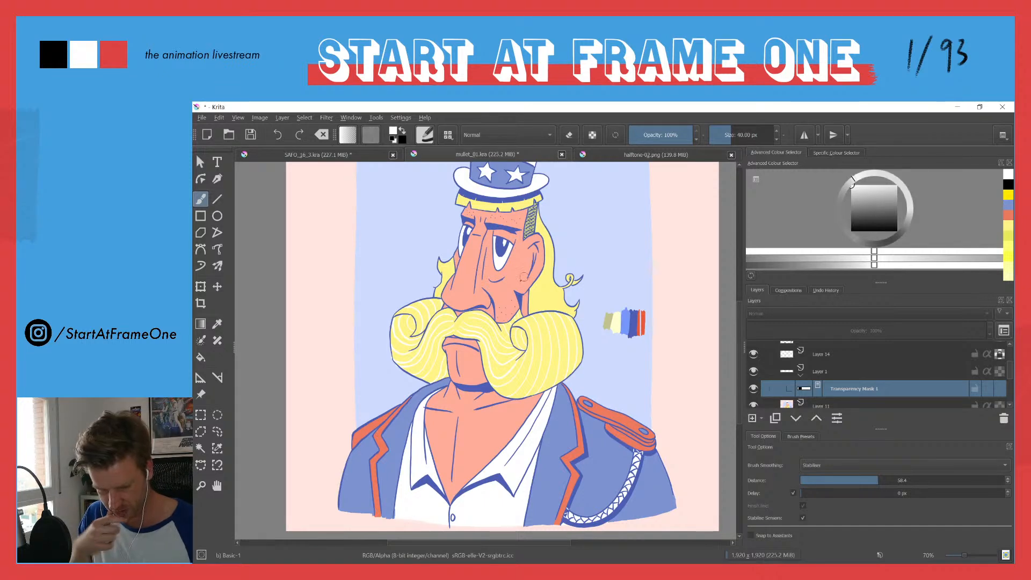
pyautogui.moveTo(516, 288); pyautogui.dragTo(518, 277)
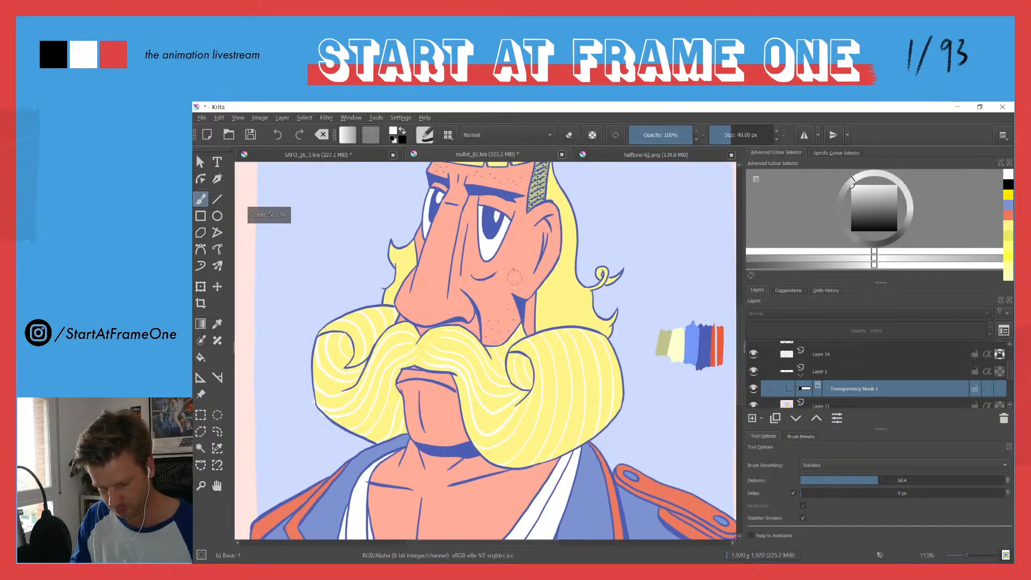
pyautogui.scroll(3, 514, 221)
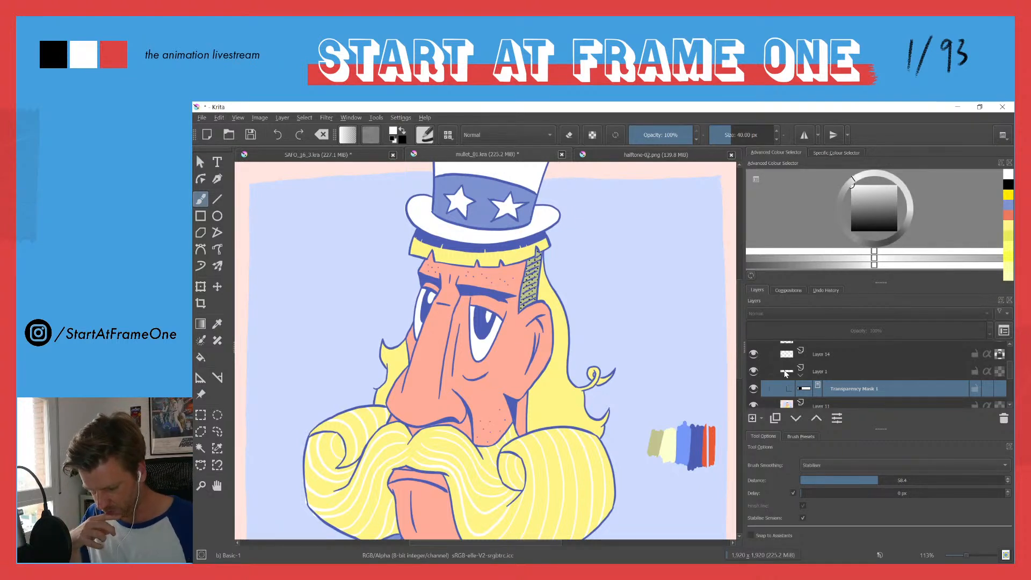
pyautogui.click(785, 375)
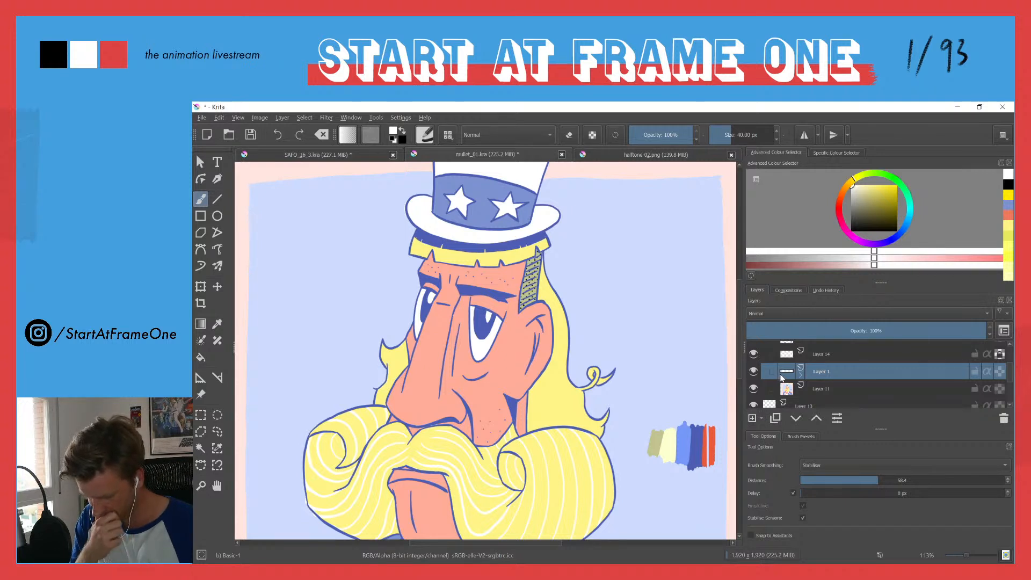
pyautogui.click(762, 418)
pyautogui.click(771, 415)
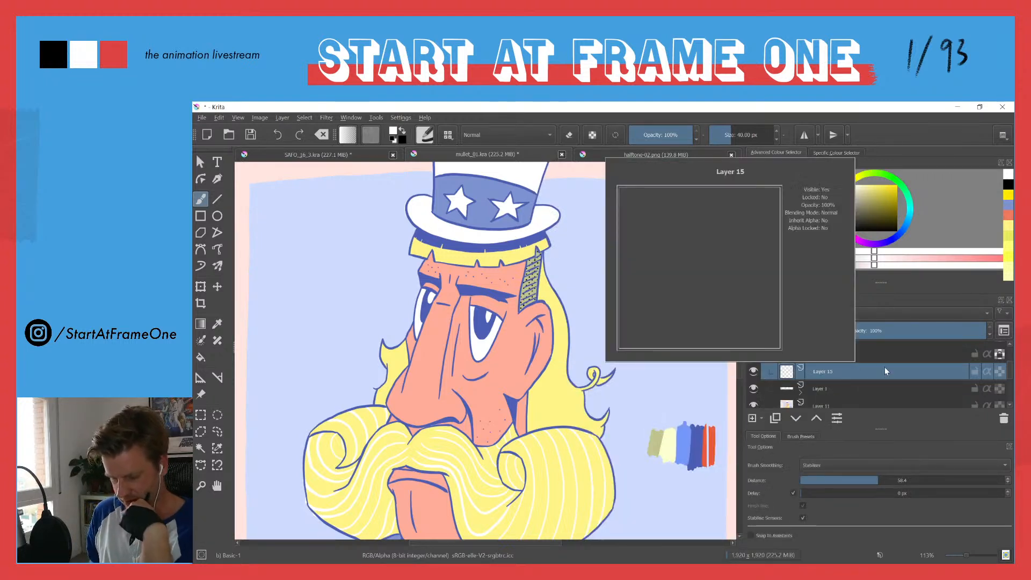
# Step: Group the new empty paint layer together with the masked halftone layer beneath it
pyautogui.click(841, 389)
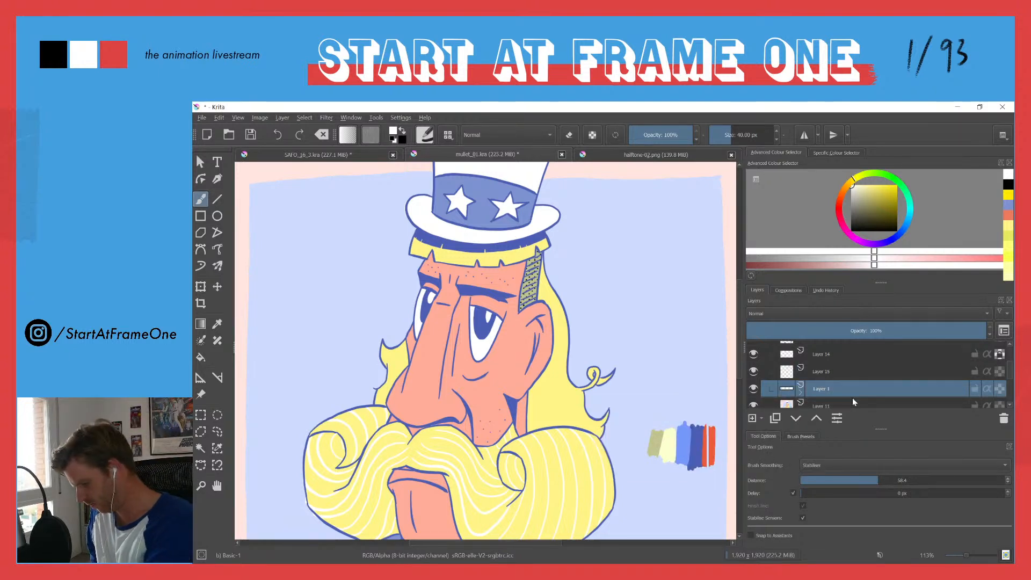
pyautogui.keyDown('ctrl'); pyautogui.click(818, 372); pyautogui.keyUp('ctrl')
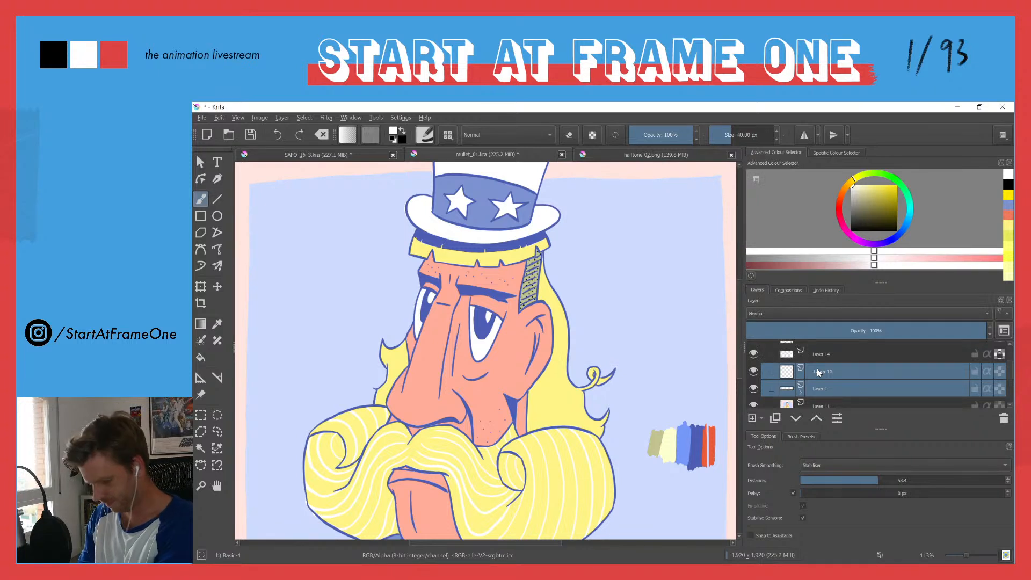
pyautogui.hotkey('ctrl', 'g')
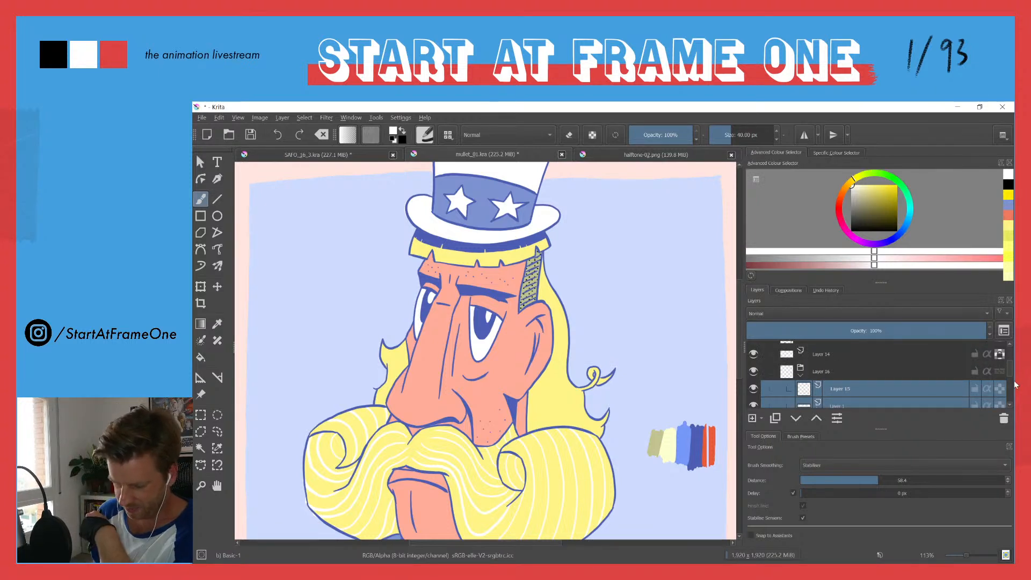
pyautogui.moveTo(1011, 370); pyautogui.dragTo(1010, 377)
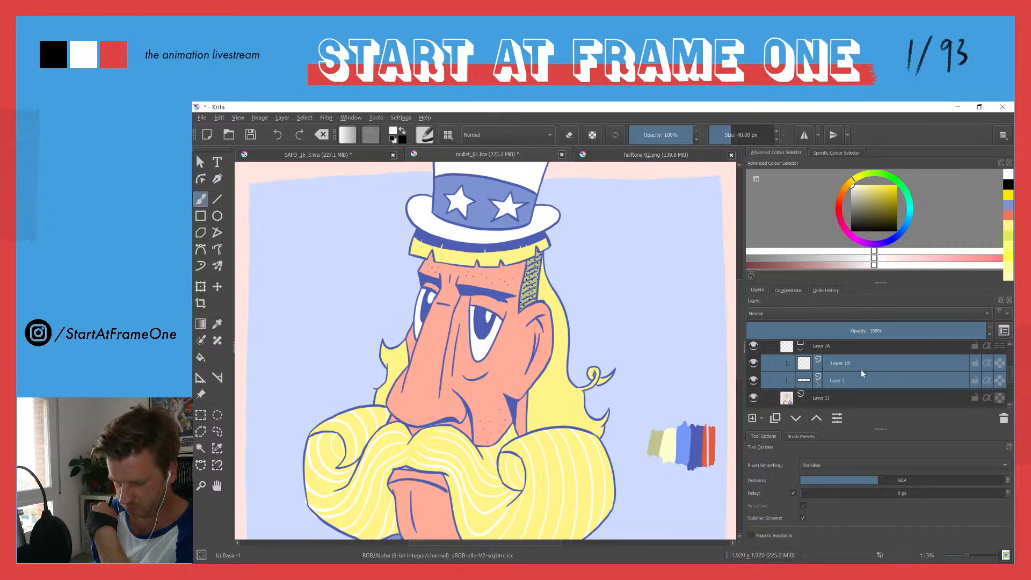
# Step: Fill the new layer above the halftone with the linework's dark blue and make it inherit alpha so it recolours only the dots
pyautogui.click(804, 366)
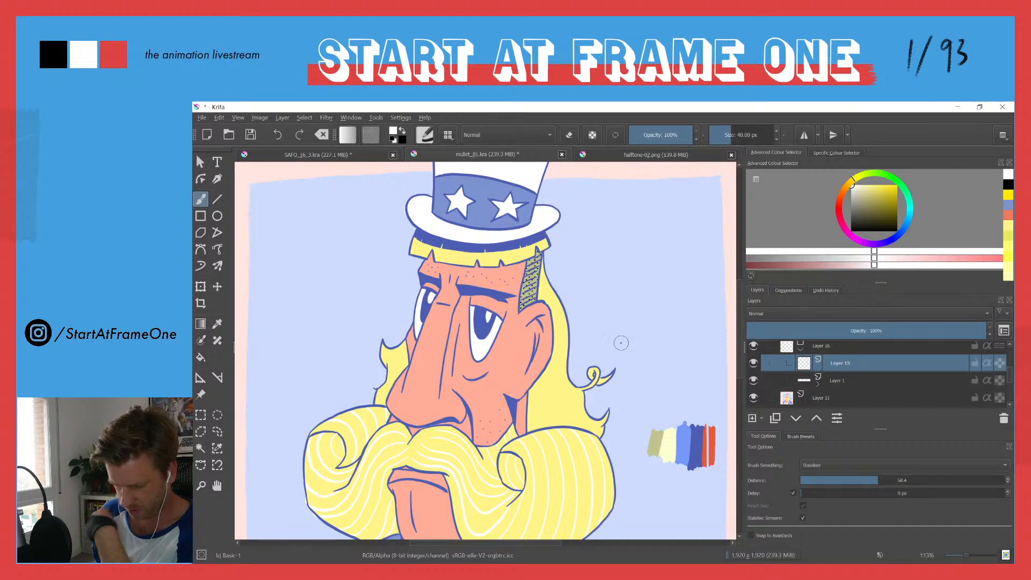
pyautogui.press('ctrl')
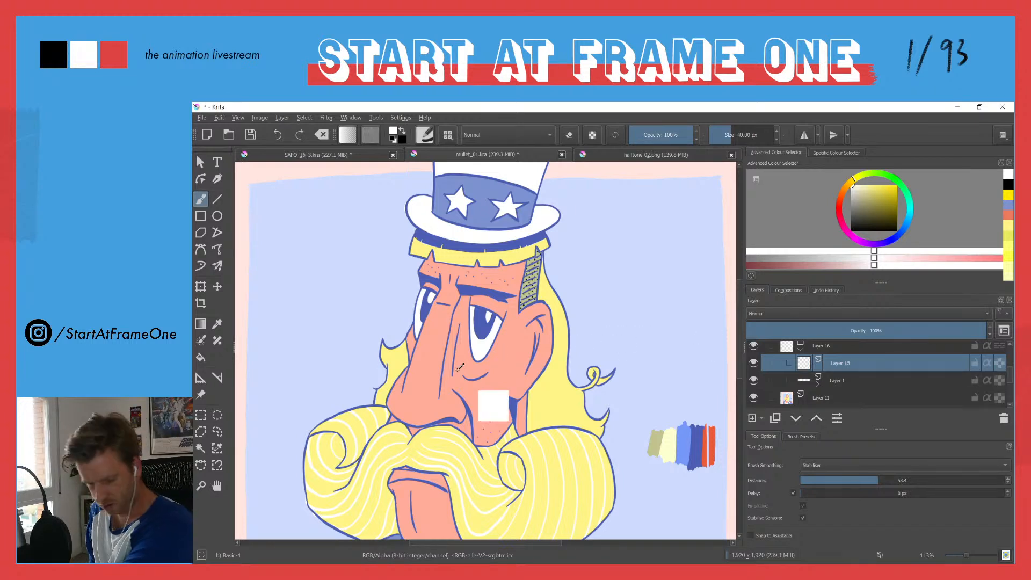
pyautogui.keyDown('ctrl'); pyautogui.click(516, 404); pyautogui.keyUp('ctrl')
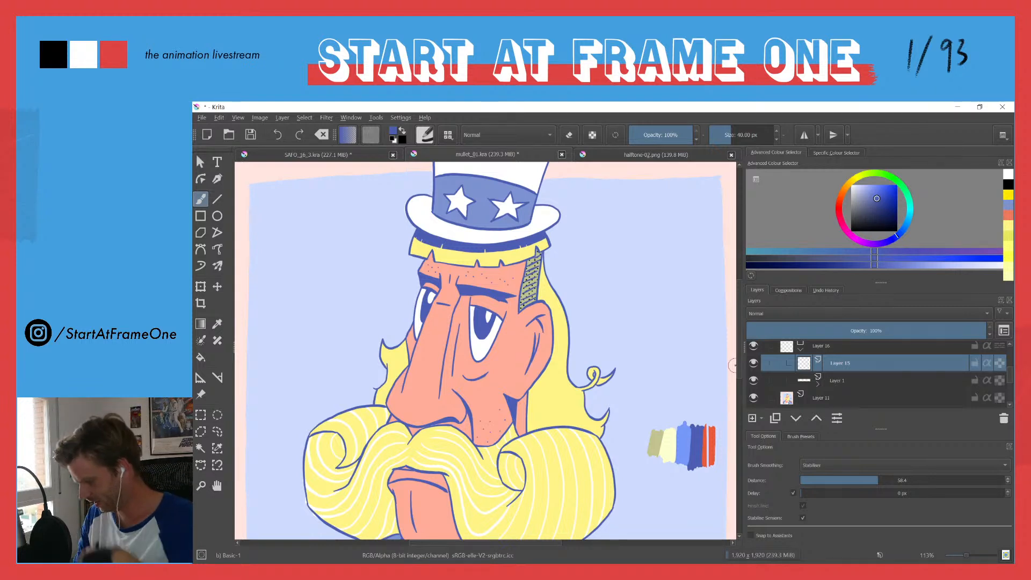
pyautogui.press('f')
pyautogui.click(597, 314)
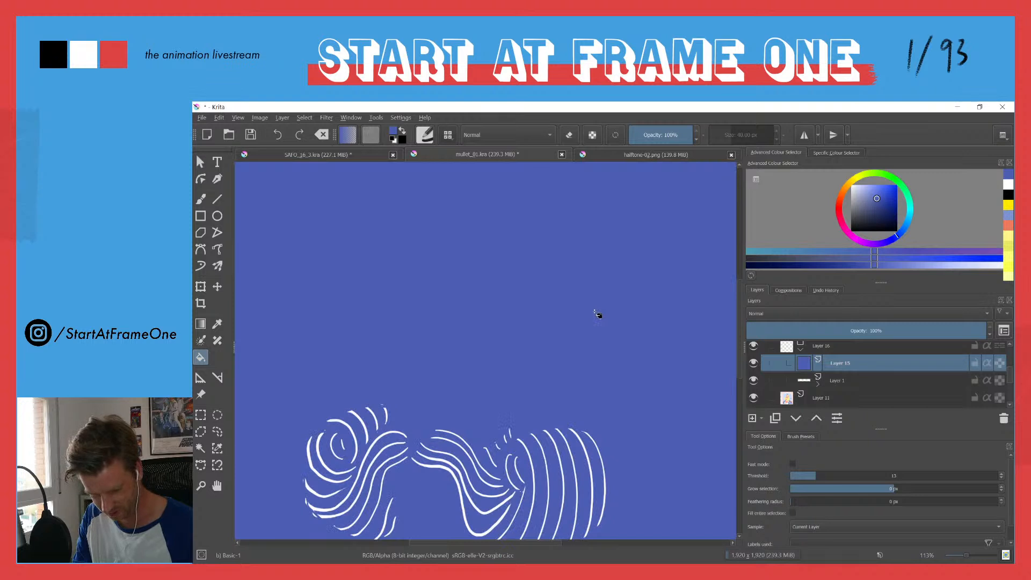
pyautogui.click(987, 363)
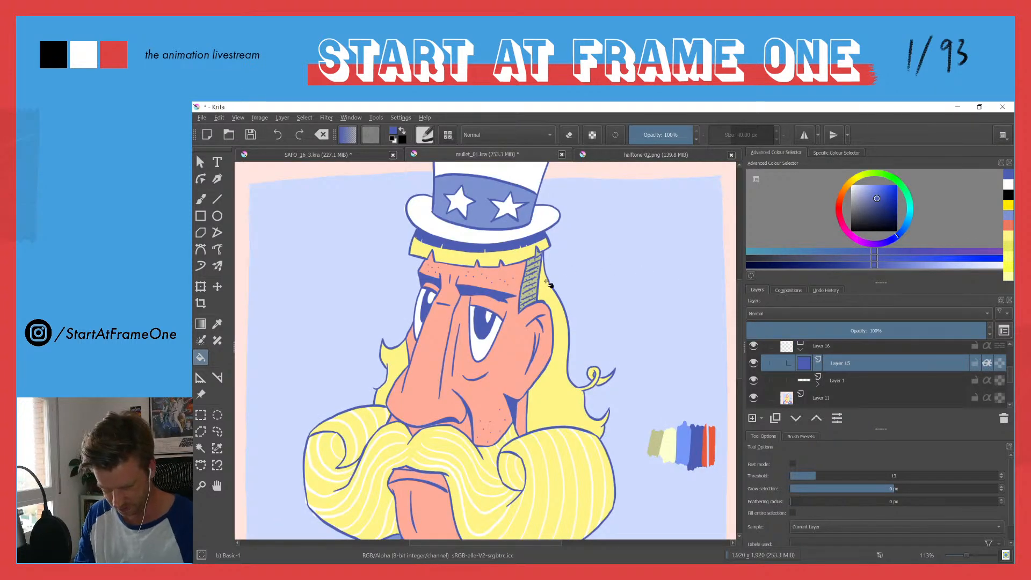
pyautogui.scroll(5, 540, 282)
pyautogui.scroll(-4, 513, 265)
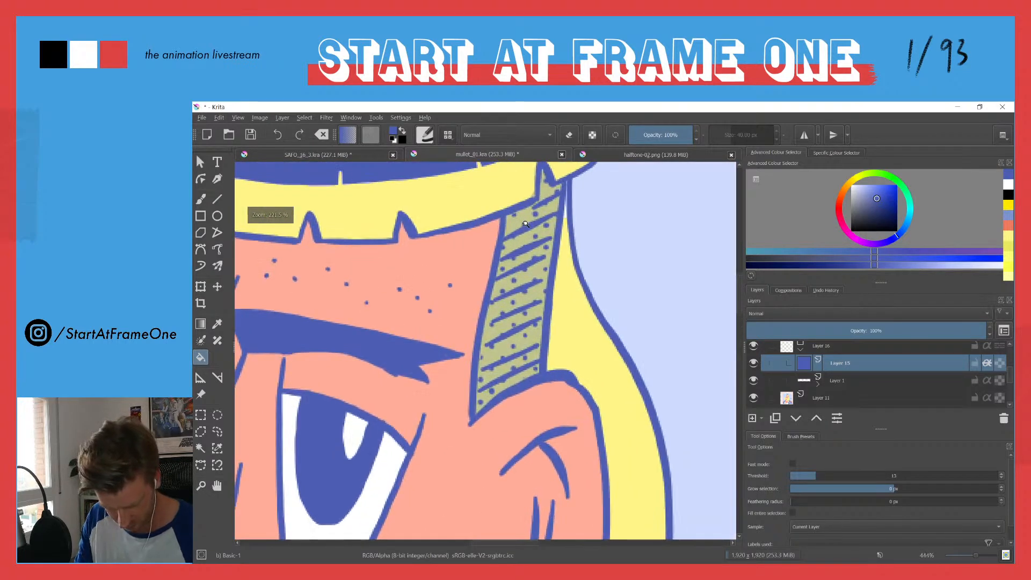
pyautogui.scroll(-2, 472, 265)
pyautogui.moveTo(449, 266); pyautogui.dragTo(458, 304)
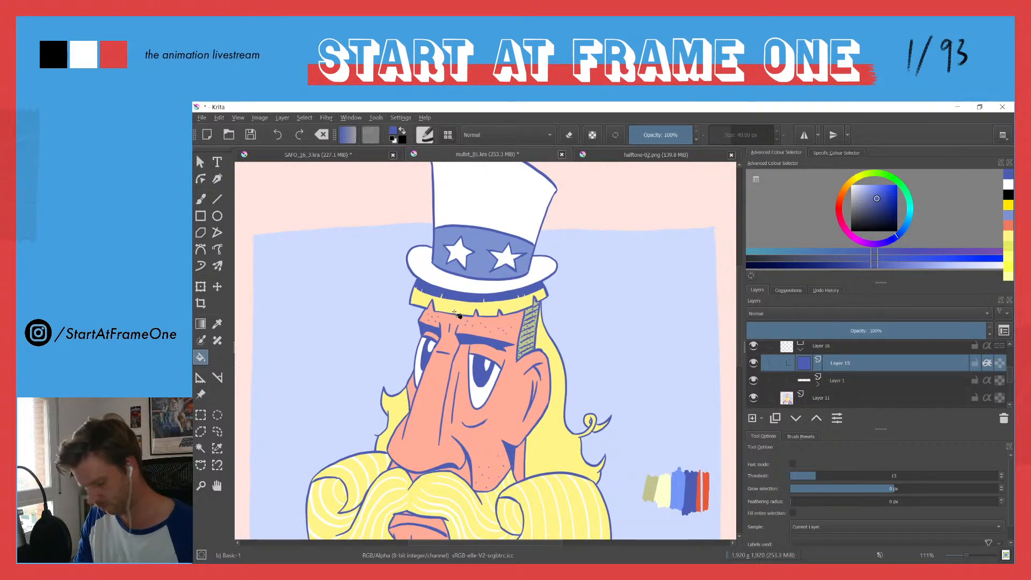
# Step: Select the halftone layer's transparency mask, try brush strokes along the moustache's outer edge, and change the brush colour to white
pyautogui.click(804, 383)
pyautogui.click(823, 400)
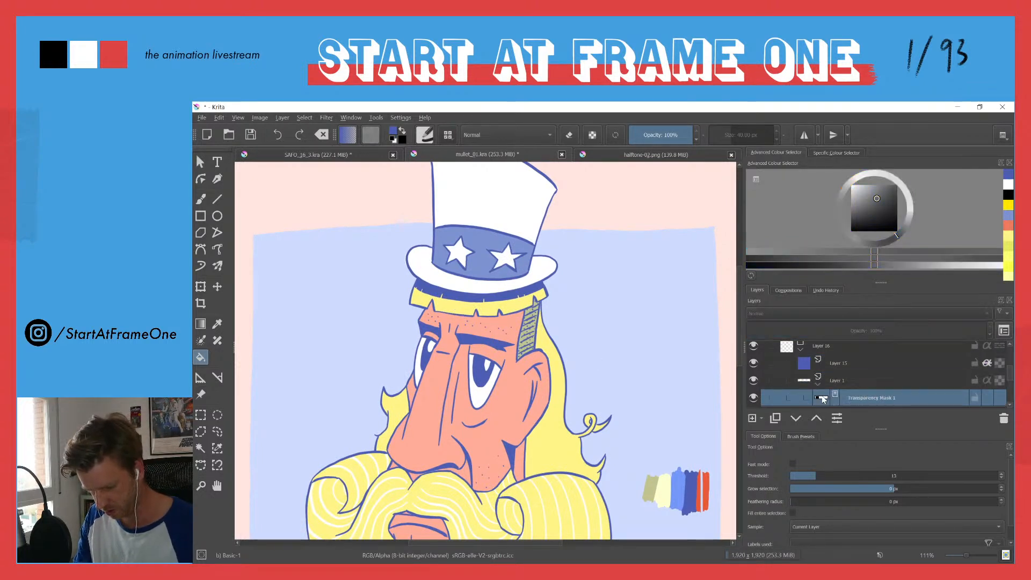
pyautogui.press('b')
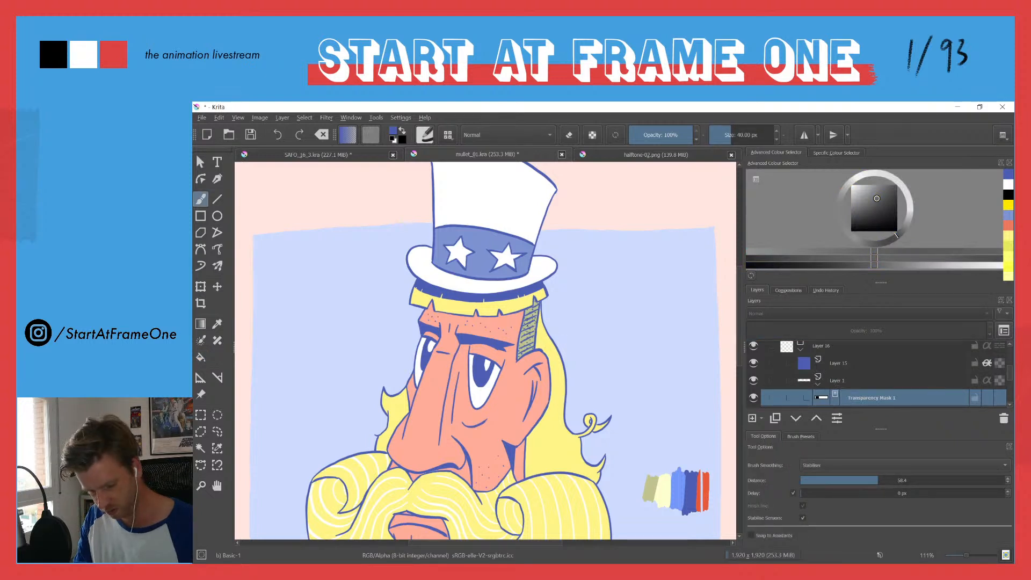
pyautogui.scroll(-3, 474, 371)
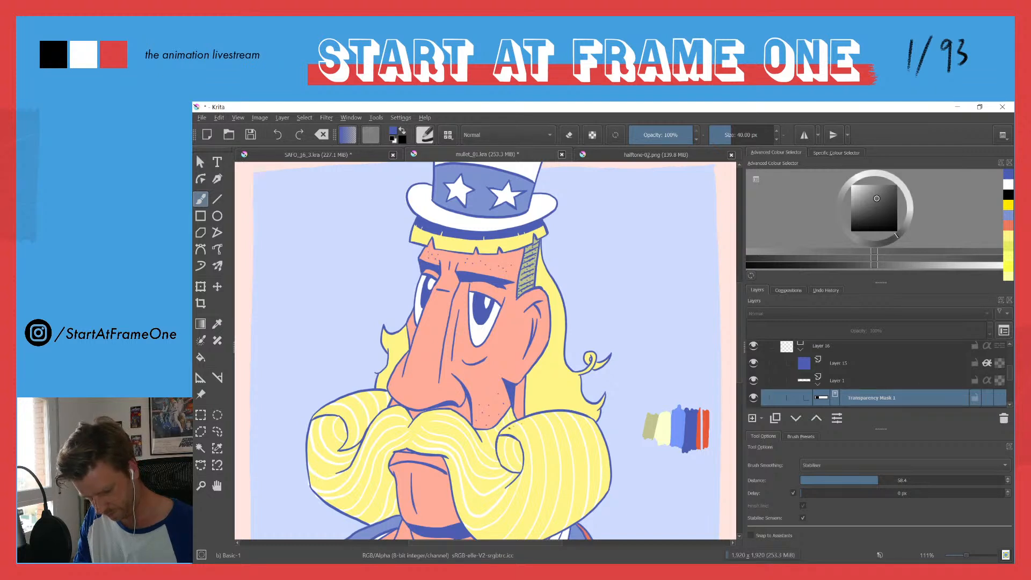
pyautogui.moveTo(533, 420); pyautogui.dragTo(600, 436)
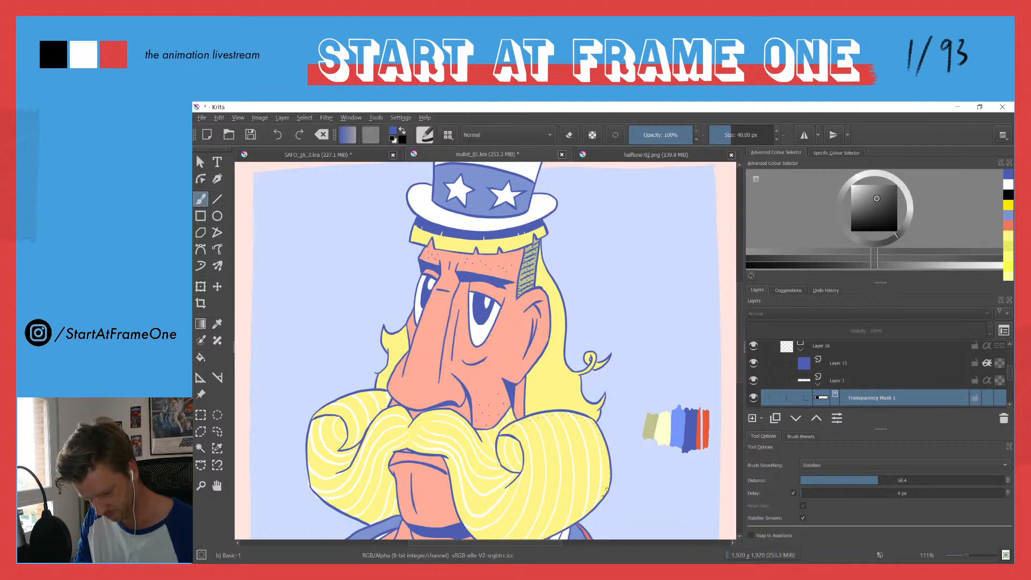
pyautogui.moveTo(592, 491); pyautogui.dragTo(607, 472)
pyautogui.moveTo(528, 277); pyautogui.dragTo(520, 344)
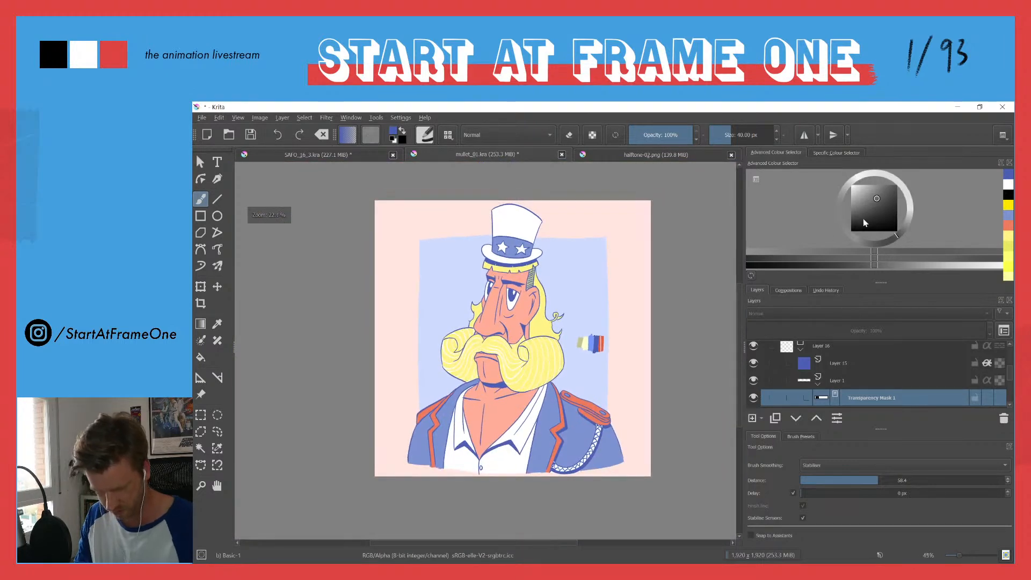
pyautogui.moveTo(859, 217); pyautogui.dragTo(852, 185)
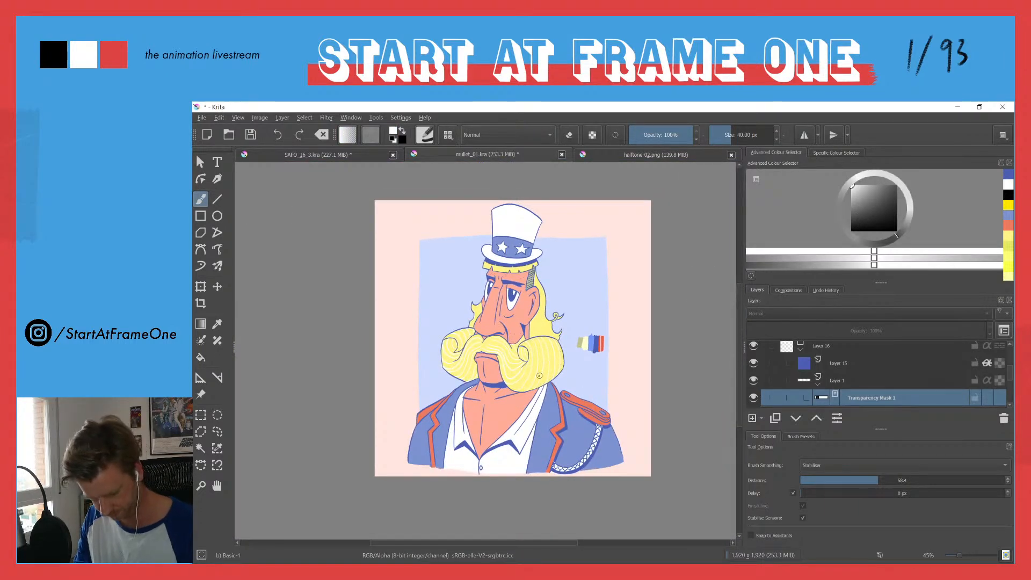
# Step: Paint white on the transparency mask along the moustache's upper, lower and outer edges to reveal dot shading there
pyautogui.moveTo(539, 339); pyautogui.dragTo(542, 252)
pyautogui.moveTo(608, 339)
pyautogui.mouseDown()
pyautogui.moveTo(624, 384)
pyautogui.moveTo(624, 448)
pyautogui.moveTo(621, 382)
pyautogui.moveTo(611, 453)
pyautogui.moveTo(599, 476)
pyautogui.mouseUp()
pyautogui.moveTo(570, 336)
pyautogui.mouseDown()
pyautogui.moveTo(522, 336)
pyautogui.moveTo(553, 324)
pyautogui.moveTo(529, 328)
pyautogui.moveTo(454, 354)
pyautogui.moveTo(458, 411)
pyautogui.moveTo(448, 376)
pyautogui.moveTo(467, 322)
pyautogui.moveTo(423, 356)
pyautogui.moveTo(368, 332)
pyautogui.mouseUp()
pyautogui.moveTo(291, 336); pyautogui.dragTo(510, 328)
pyautogui.moveTo(569, 311)
pyautogui.mouseDown()
pyautogui.moveTo(523, 333)
pyautogui.moveTo(510, 310)
pyautogui.moveTo(472, 311)
pyautogui.mouseUp()
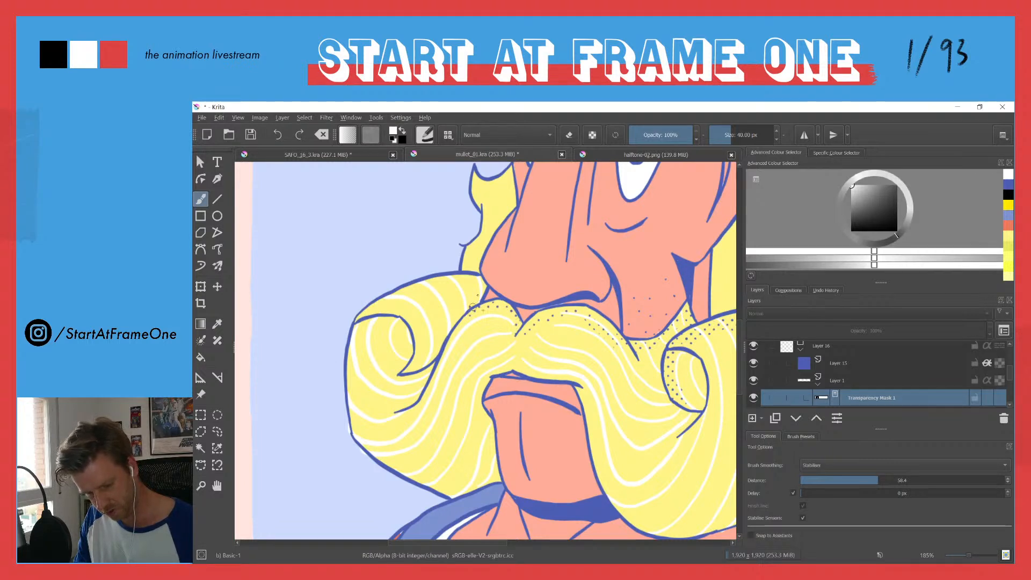
pyautogui.moveTo(430, 283)
pyautogui.mouseDown()
pyautogui.moveTo(356, 330)
pyautogui.moveTo(351, 370)
pyautogui.moveTo(364, 441)
pyautogui.moveTo(452, 494)
pyautogui.moveTo(494, 480)
pyautogui.moveTo(477, 395)
pyautogui.moveTo(489, 373)
pyautogui.moveTo(513, 366)
pyautogui.moveTo(582, 384)
pyautogui.moveTo(608, 482)
pyautogui.mouseUp()
pyautogui.moveTo(612, 445); pyautogui.dragTo(477, 316)
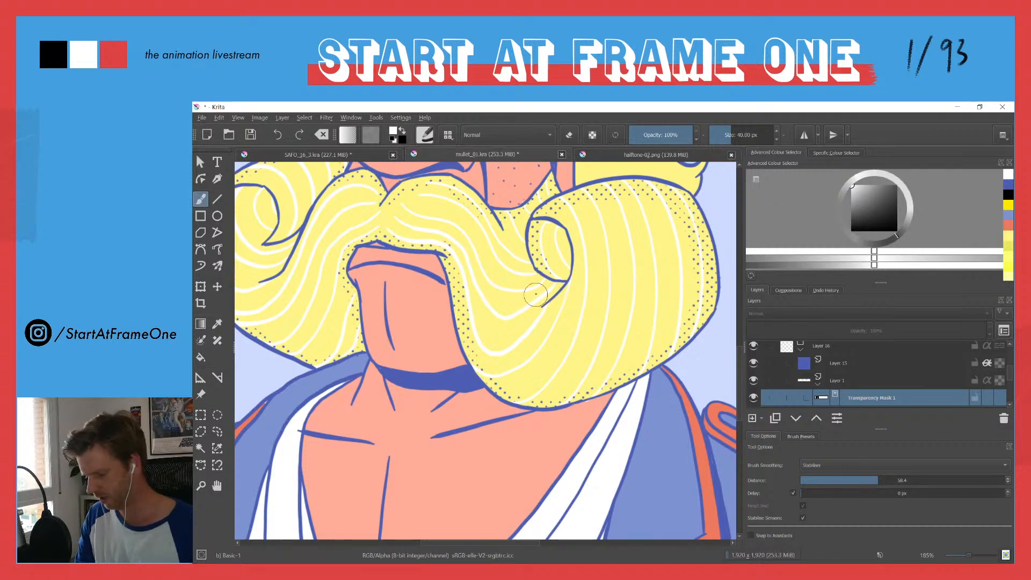
# Step: Try filling the whole moustache with halftone dots through the transparency mask, and undo the fill and the edge strokes
pyautogui.press('f')
pyautogui.click(512, 319)
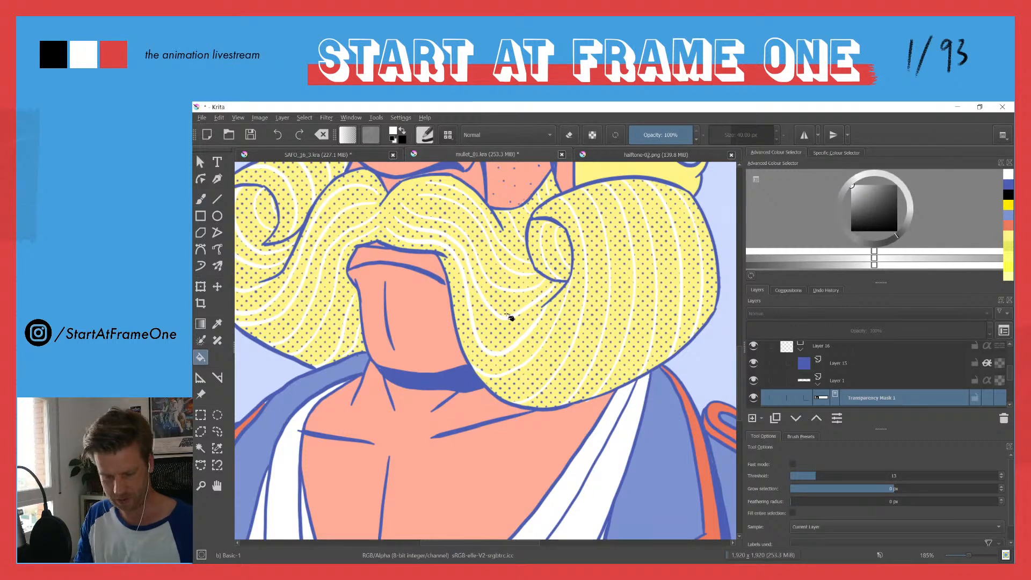
pyautogui.moveTo(452, 256); pyautogui.dragTo(428, 380)
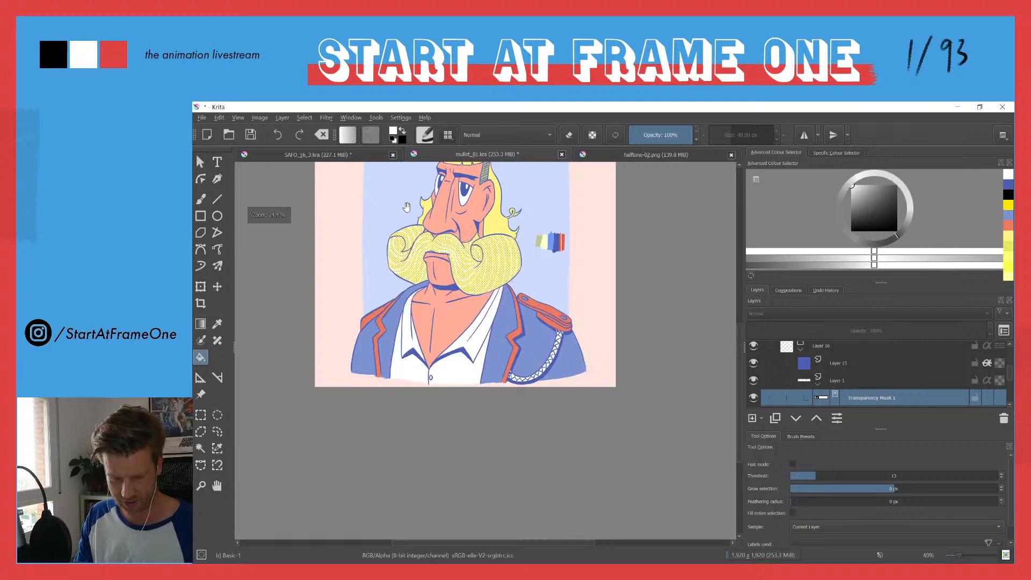
pyautogui.moveTo(407, 206); pyautogui.dragTo(407, 316)
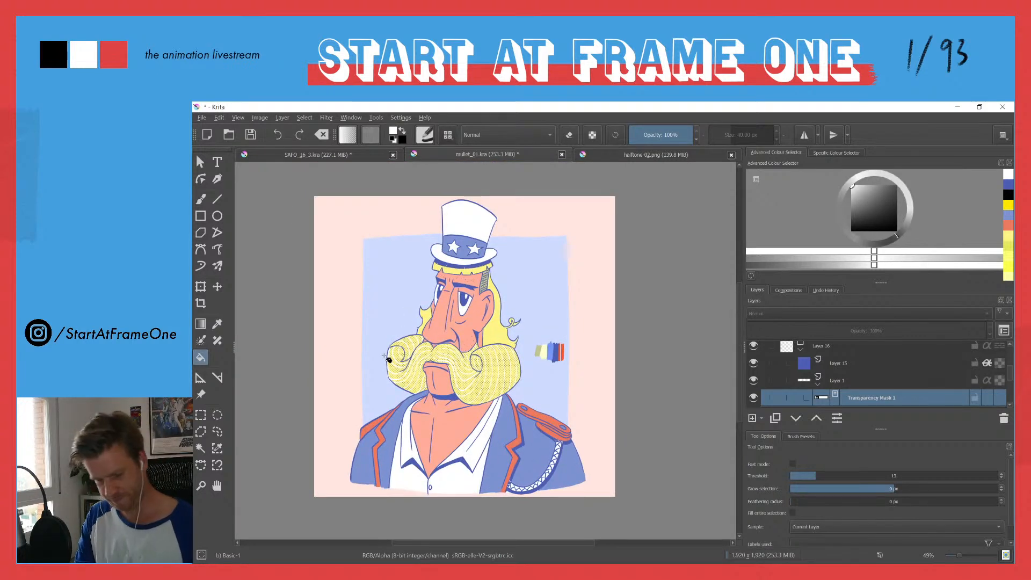
pyautogui.hotkey('ctrl', 'z')
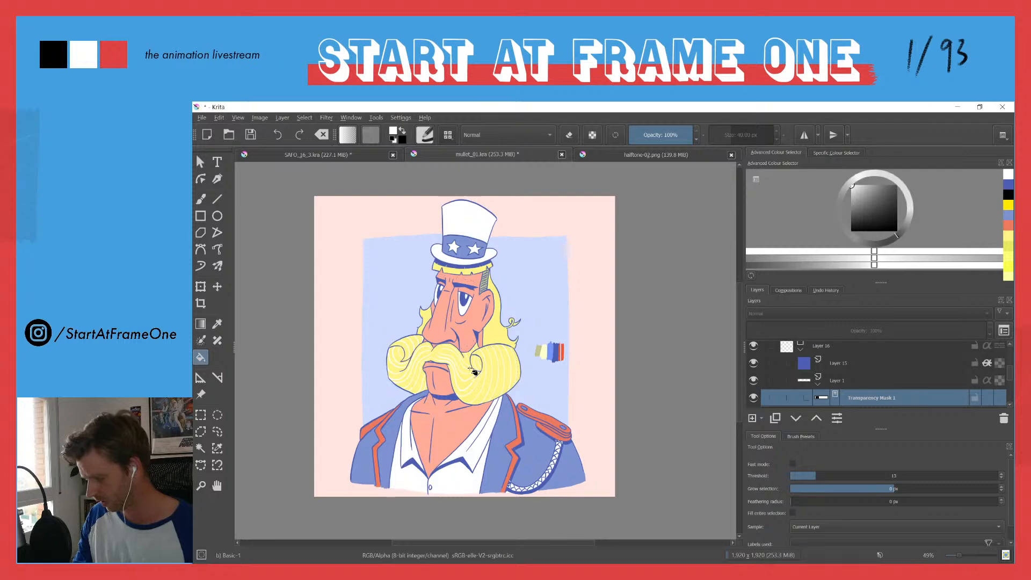
# Step: Examine the moustache, face and sideburn up close to judge where halftone dots are needed
pyautogui.scroll(2, 471, 333)
pyautogui.moveTo(471, 333); pyautogui.dragTo(472, 327)
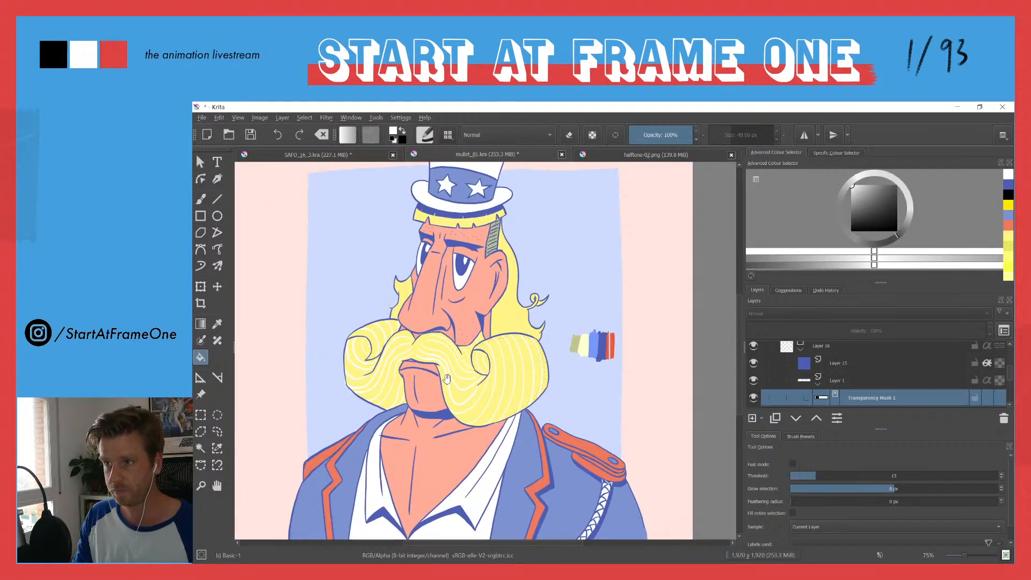
pyautogui.moveTo(444, 379); pyautogui.dragTo(477, 301)
pyautogui.scroll(2, 484, 264)
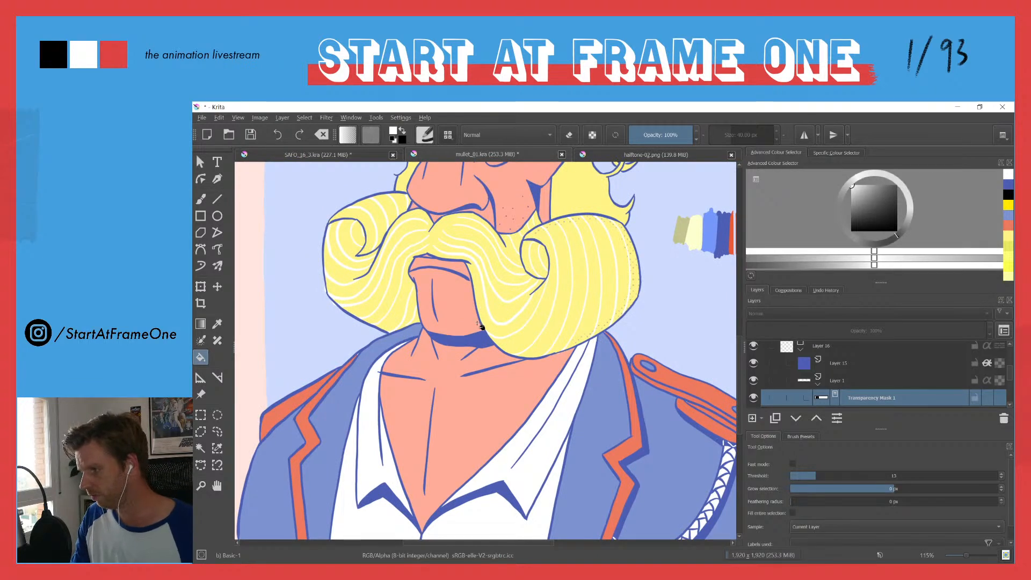
pyautogui.press('b')
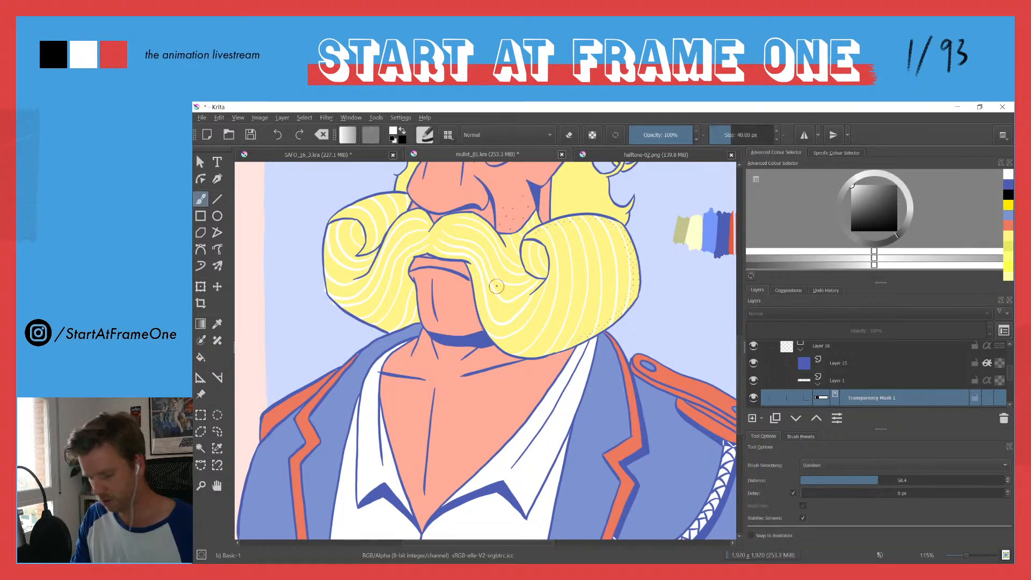
pyautogui.moveTo(509, 247)
pyautogui.mouseDown()
pyautogui.moveTo(487, 305)
pyautogui.moveTo(469, 320)
pyautogui.mouseUp()
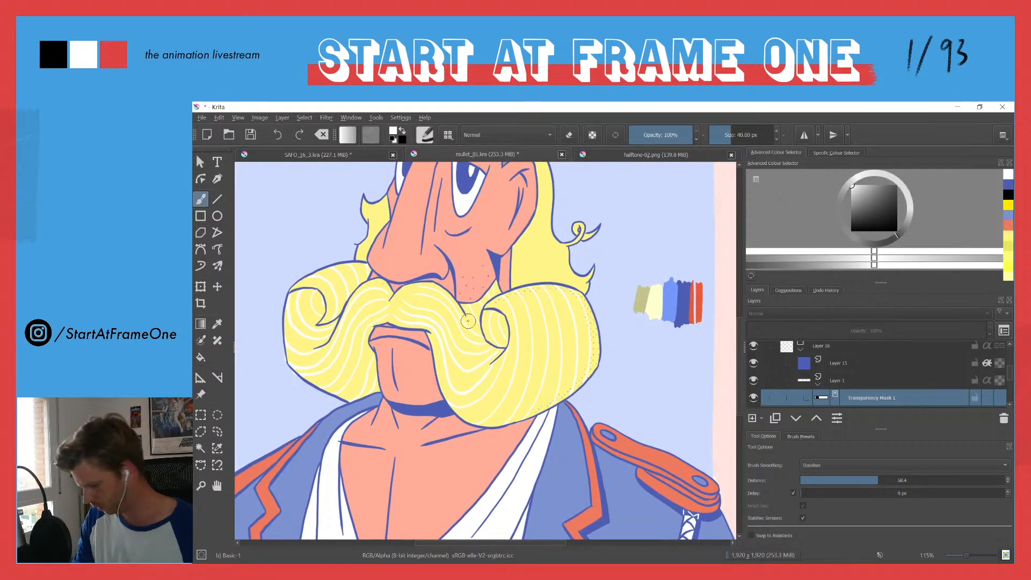
pyautogui.moveTo(482, 255); pyautogui.dragTo(450, 378)
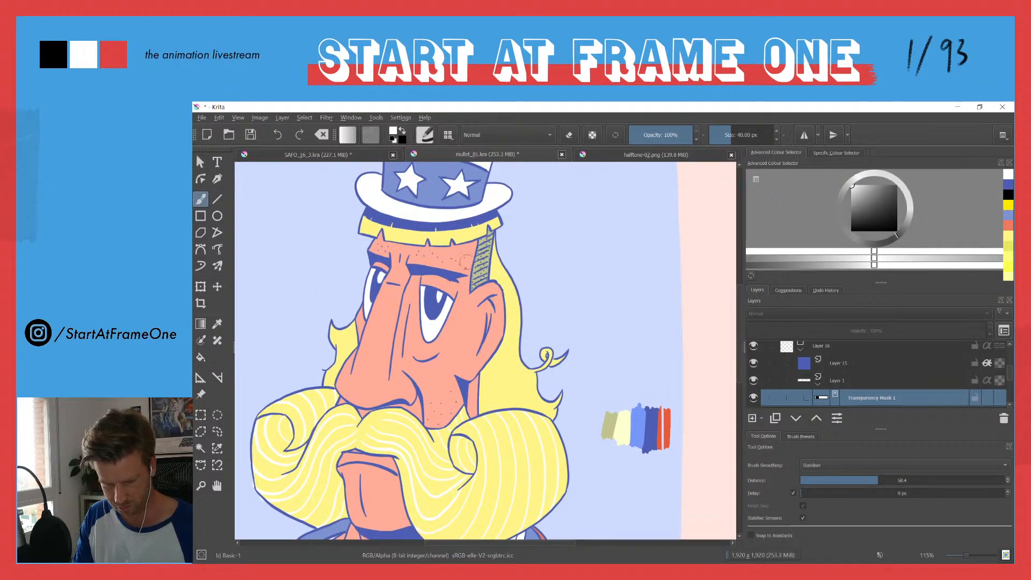
pyautogui.hotkey('ctrl', 'z')
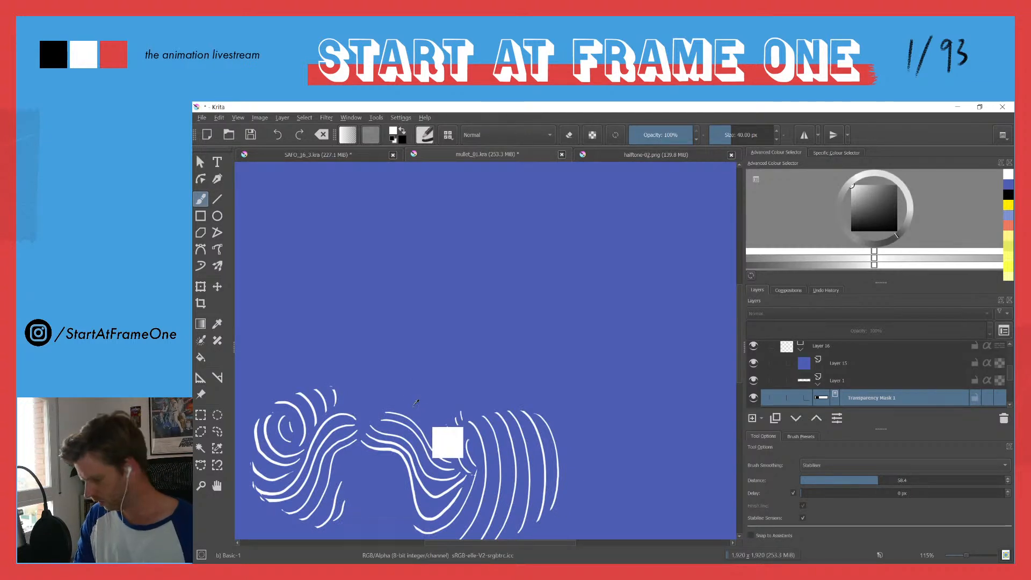
pyautogui.hotkey('ctrl', 'shift', 'z')
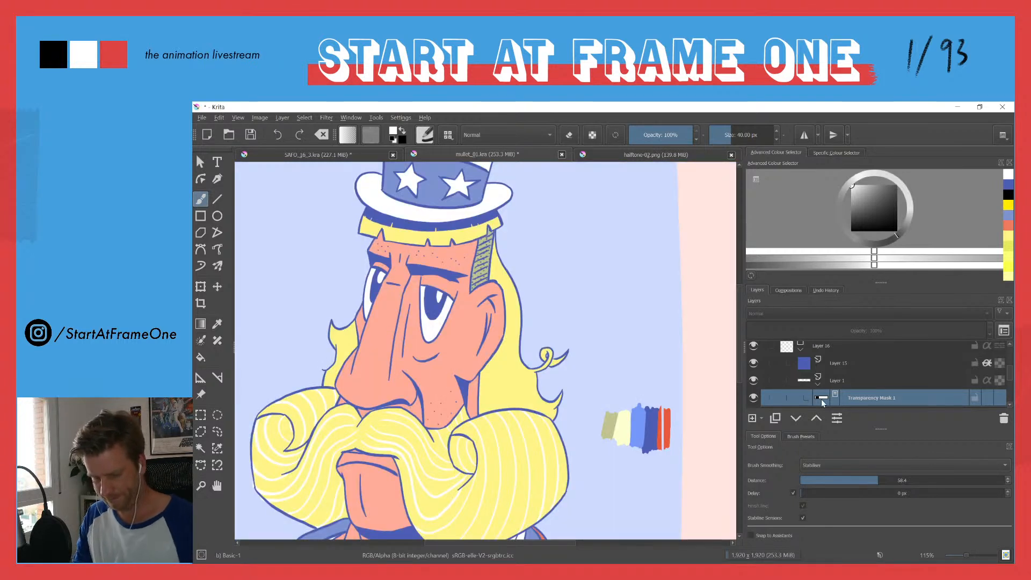
# Step: Paint white on the transparency mask to reveal halftone dots on the neck behind the jaw and along the nose's shaded side
pyautogui.moveTo(819, 402)
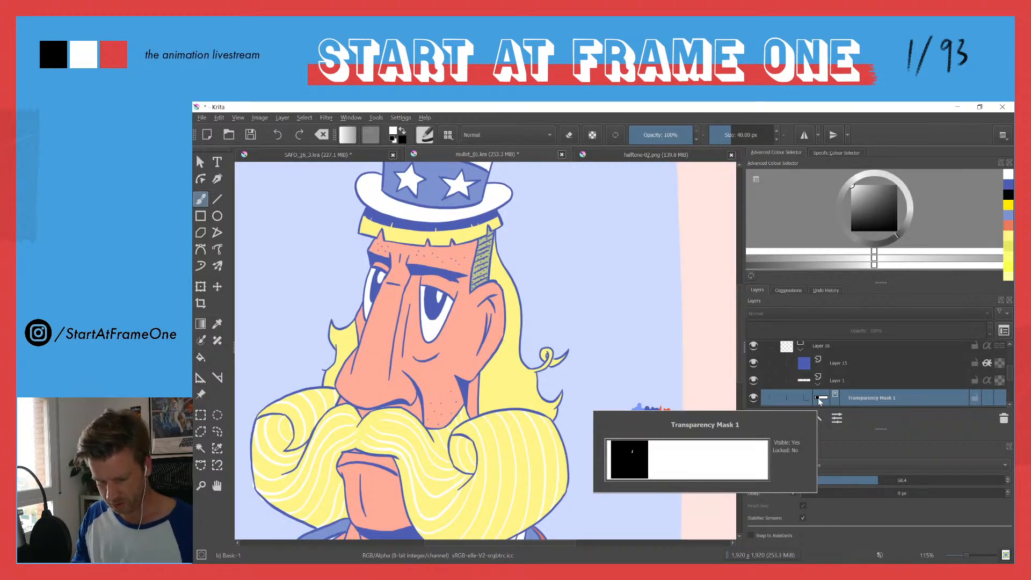
pyautogui.press('f')
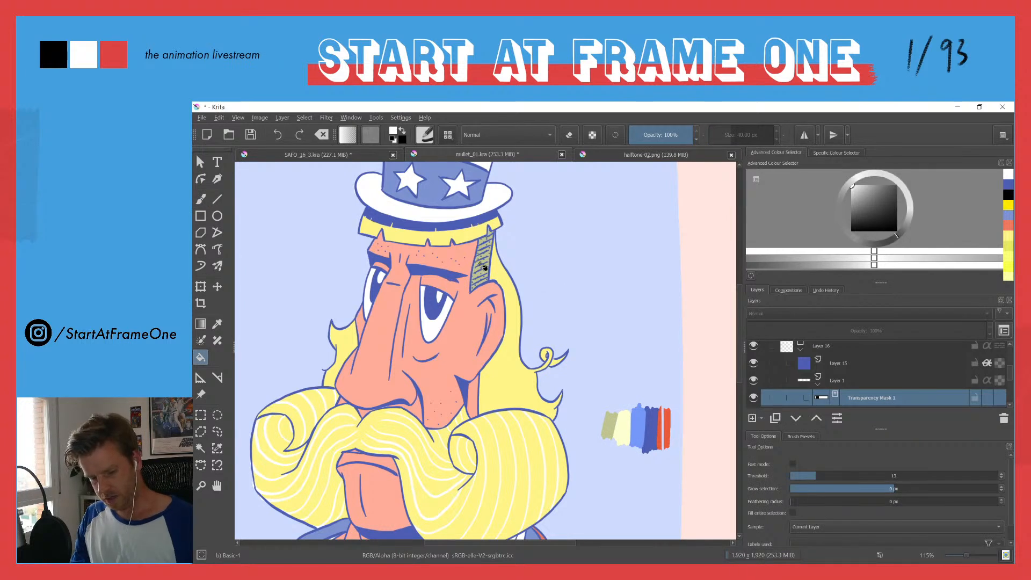
pyautogui.press('x')
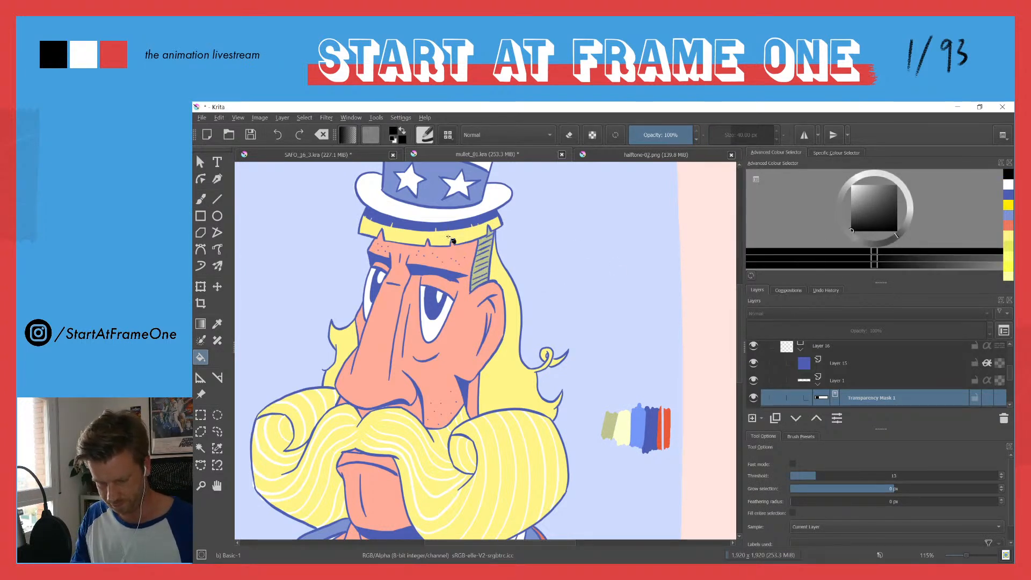
pyautogui.press('b')
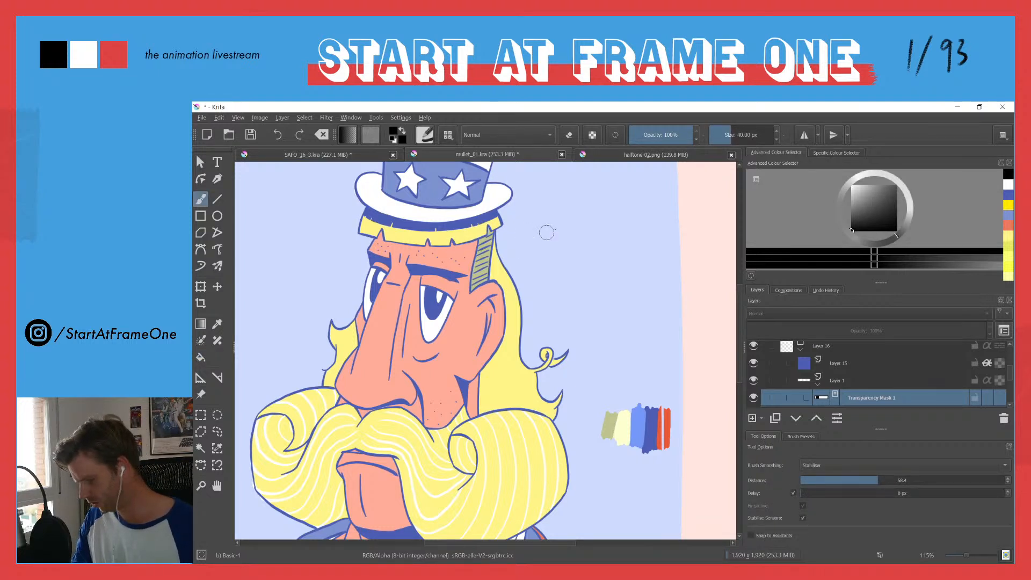
pyautogui.press('x')
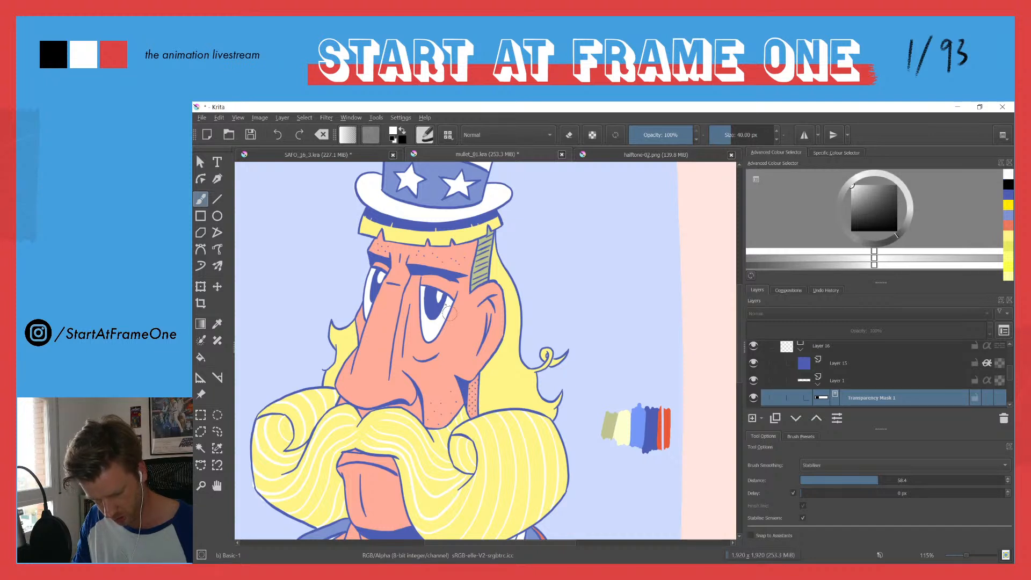
pyautogui.moveTo(394, 348); pyautogui.dragTo(423, 311)
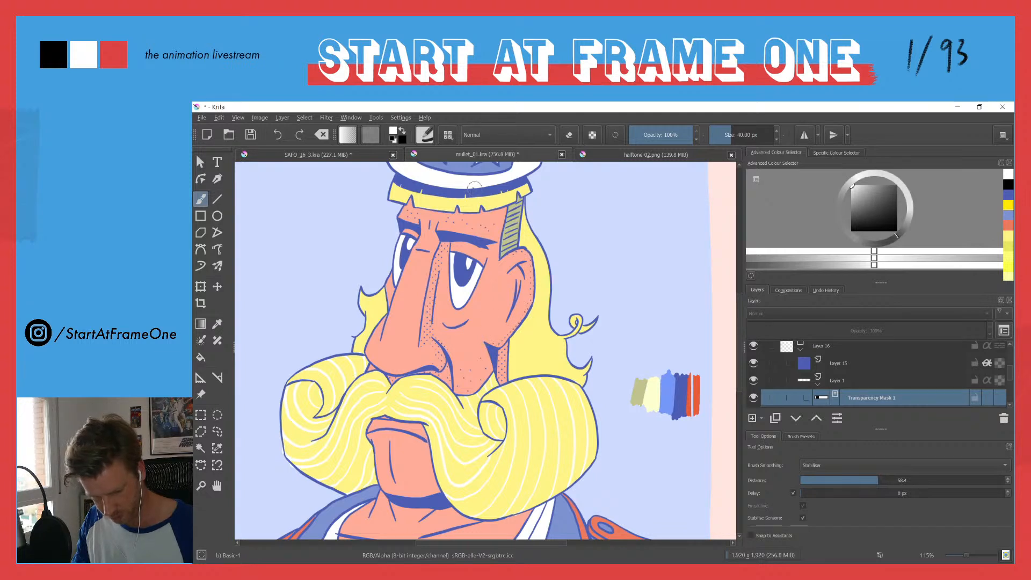
pyautogui.moveTo(478, 202); pyautogui.dragTo(502, 223)
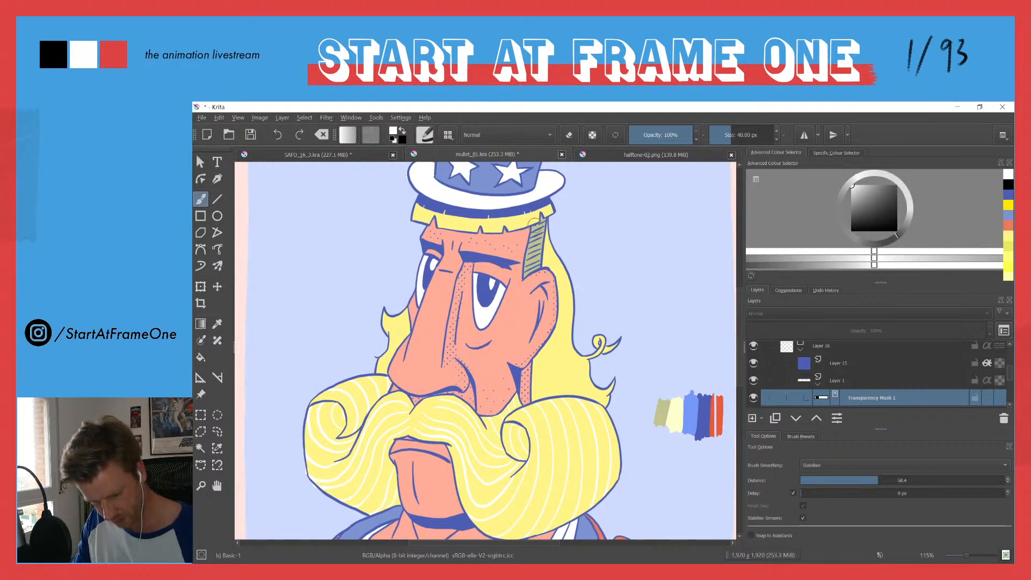
# Step: Identify the line-art layer by toggling its visibility, and make it the active layer
pyautogui.scroll(1, 1007, 365)
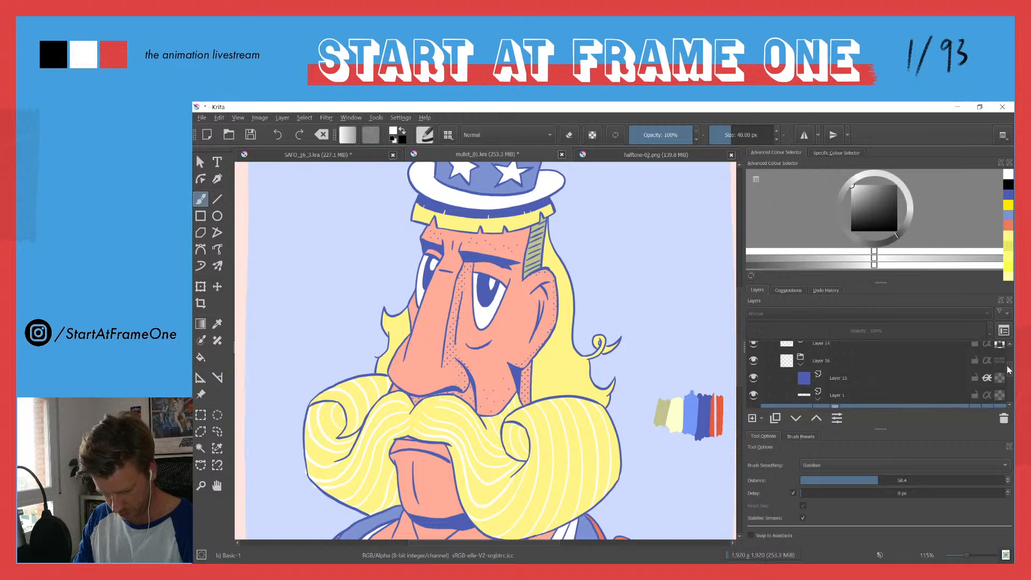
pyautogui.scroll(3, 1008, 367)
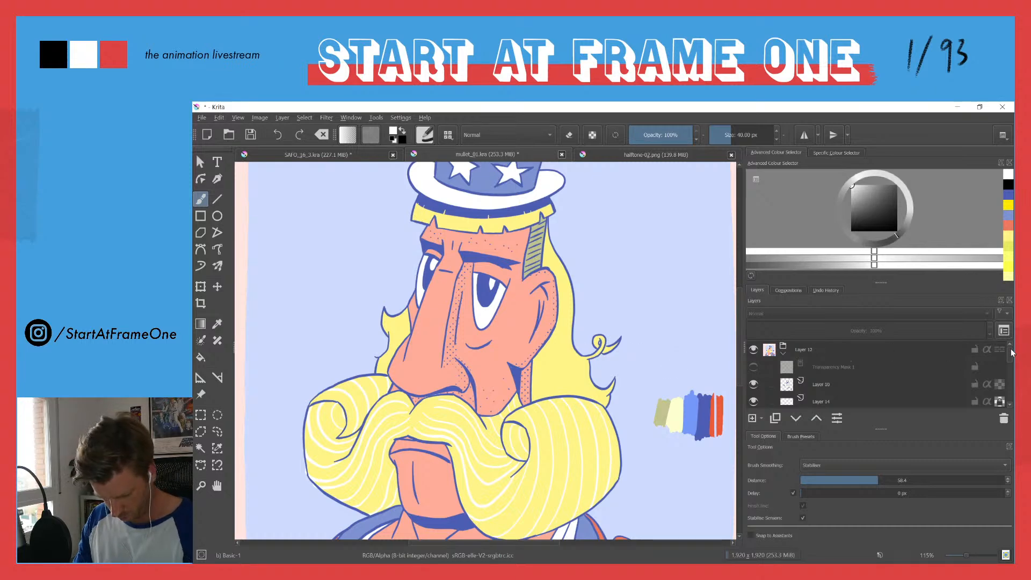
pyautogui.click(754, 385)
pyautogui.click(754, 385)
pyautogui.click(762, 385)
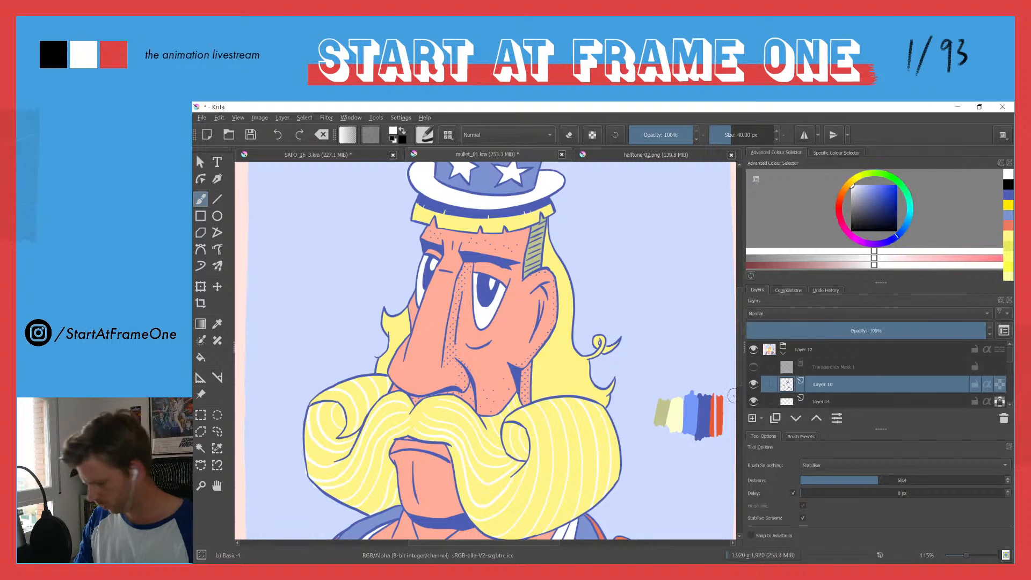
# Step: Sample the dark blue from the band under the hat and paint a shadow along the fringe's lower edge on the forehead
pyautogui.keyDown('ctrl'); pyautogui.click(464, 209); pyautogui.keyUp('ctrl')
pyautogui.moveTo(510, 222); pyautogui.dragTo(551, 216)
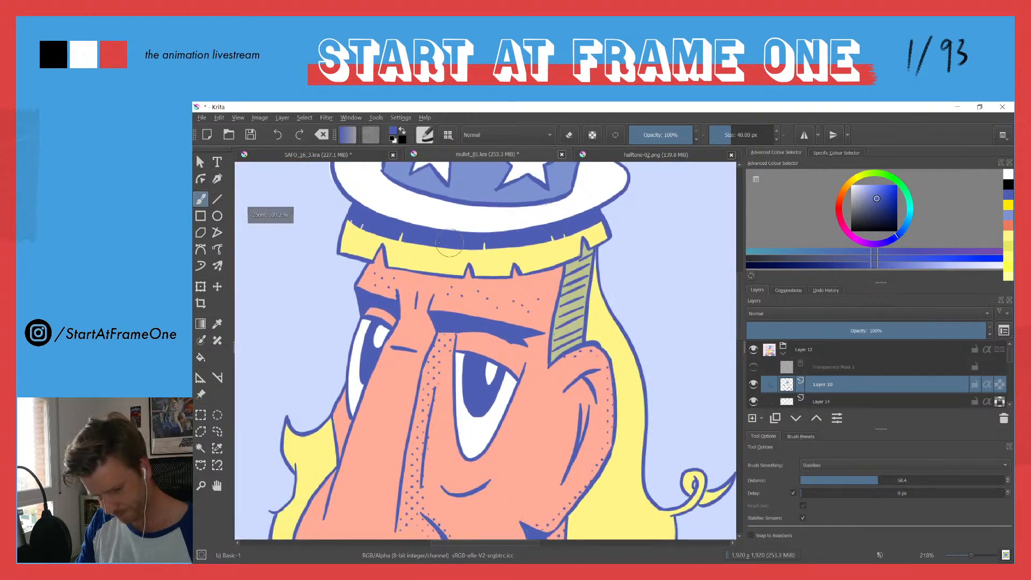
pyautogui.moveTo(562, 273); pyautogui.dragTo(499, 285)
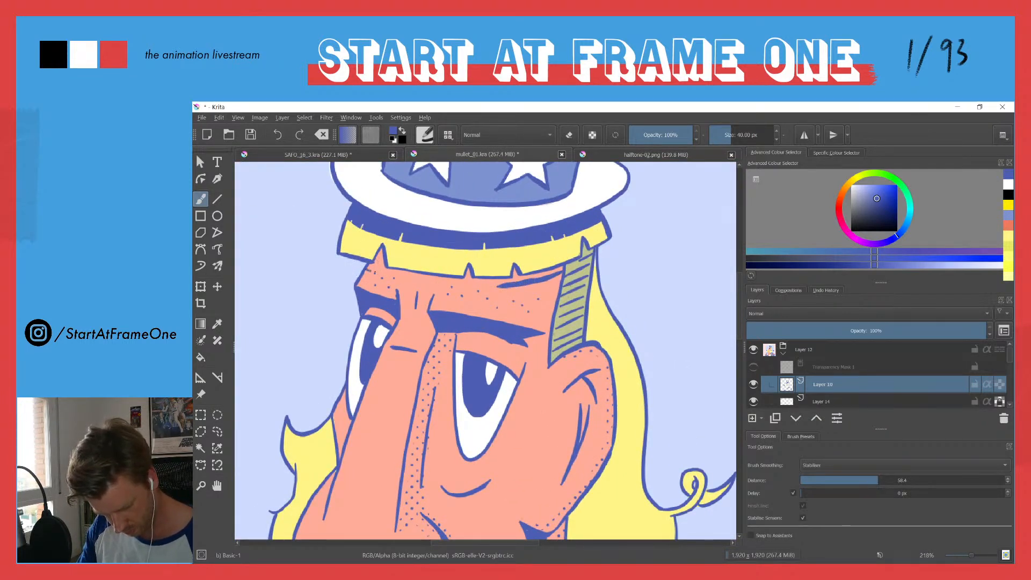
pyautogui.moveTo(402, 275)
pyautogui.mouseDown()
pyautogui.moveTo(497, 287)
pyautogui.moveTo(542, 277)
pyautogui.moveTo(470, 287)
pyautogui.moveTo(367, 266)
pyautogui.moveTo(379, 250)
pyautogui.moveTo(372, 264)
pyautogui.moveTo(467, 280)
pyautogui.moveTo(469, 267)
pyautogui.moveTo(467, 278)
pyautogui.moveTo(506, 282)
pyautogui.mouseUp()
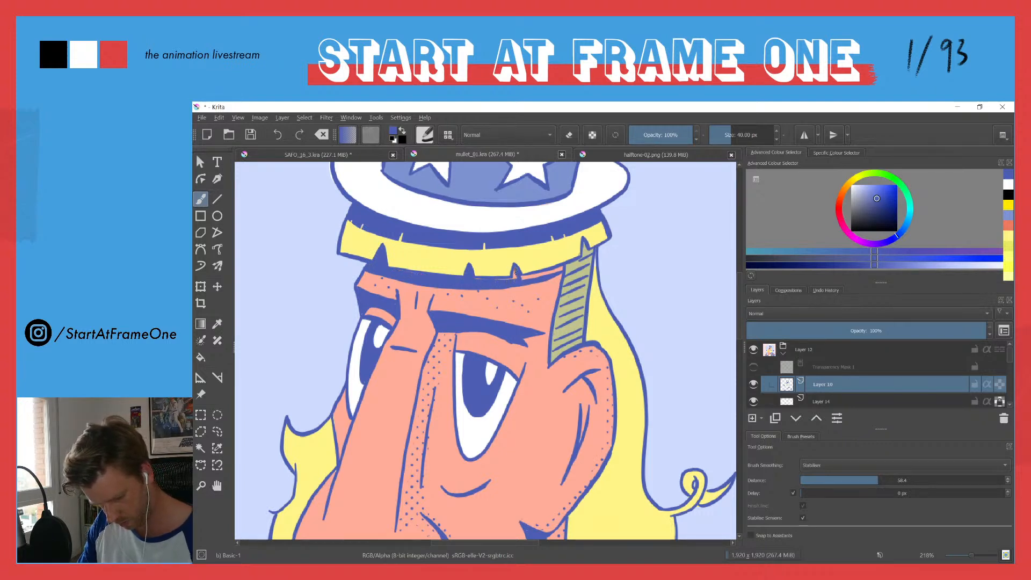
pyautogui.moveTo(542, 276); pyautogui.dragTo(564, 269)
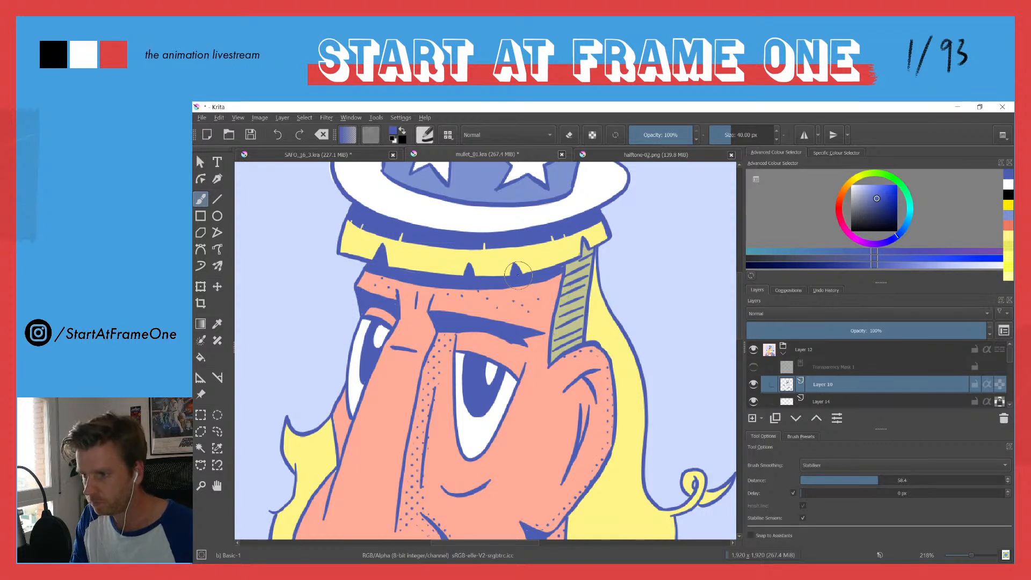
# Step: Erase small notches into the lower edge of the fringe's shadow, and check the whole figure
pyautogui.press('e')
pyautogui.moveTo(524, 278); pyautogui.dragTo(529, 289)
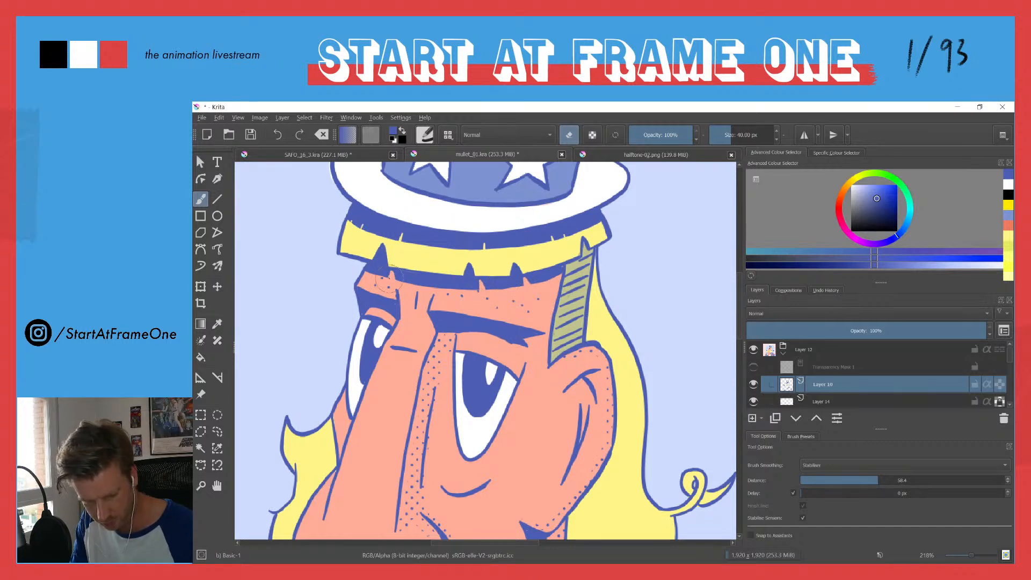
pyautogui.moveTo(385, 243); pyautogui.dragTo(384, 325)
pyautogui.moveTo(364, 243); pyautogui.dragTo(378, 292)
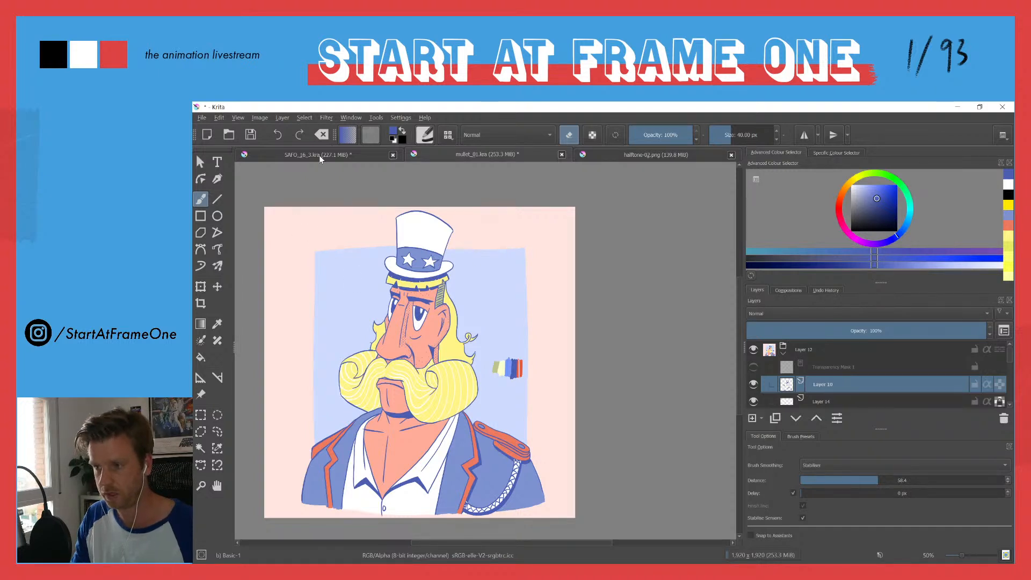
pyautogui.moveTo(400, 245); pyautogui.dragTo(405, 311)
pyautogui.moveTo(407, 347); pyautogui.dragTo(395, 245)
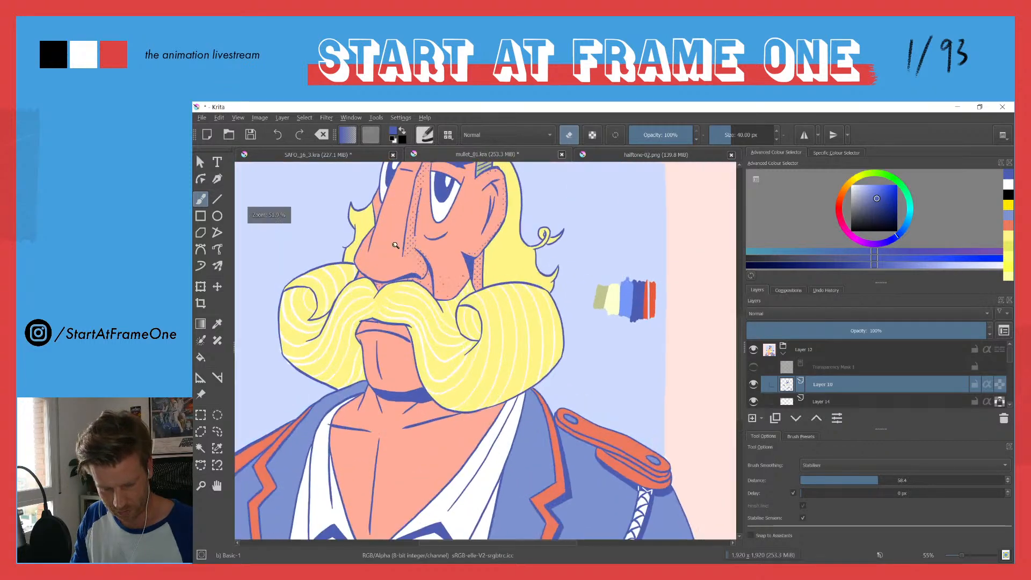
# Step: Select the halftone layer's transparency mask, set the brush to white, and reveal dots on the neck below the moustache
pyautogui.scroll(-2, 967, 359)
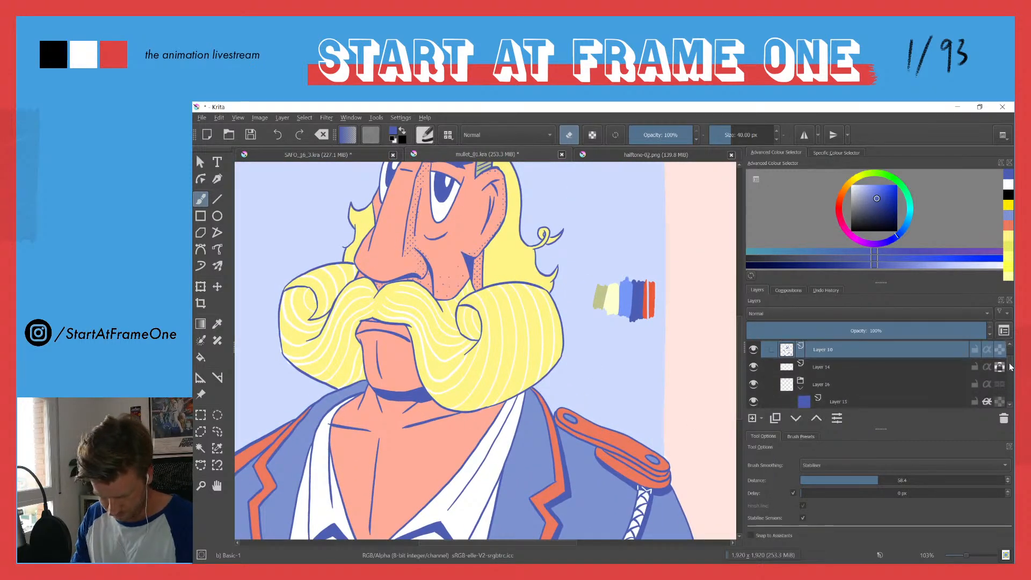
pyautogui.scroll(-2, 1010, 371)
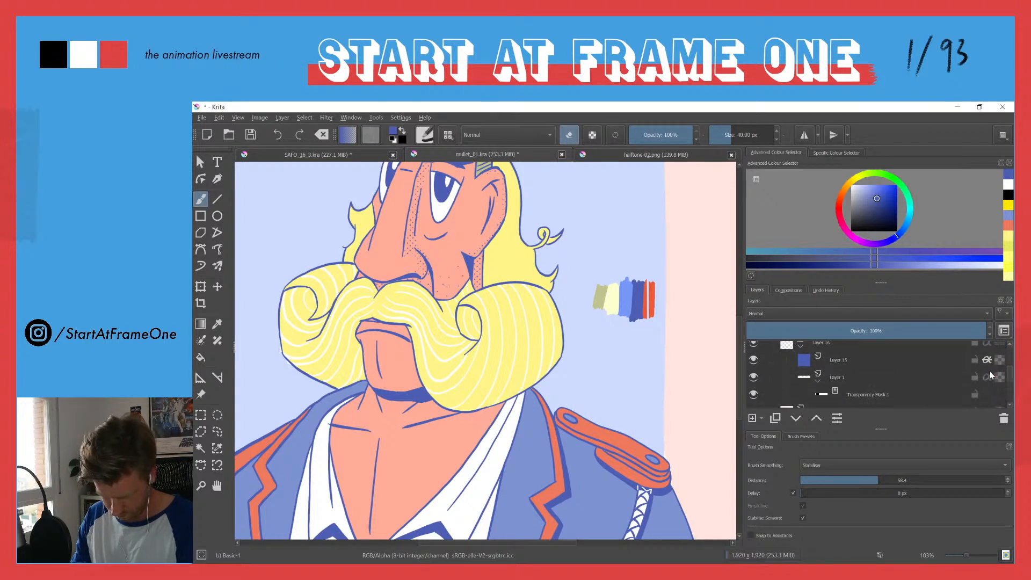
pyautogui.click(823, 395)
pyautogui.moveTo(487, 416); pyautogui.dragTo(549, 337)
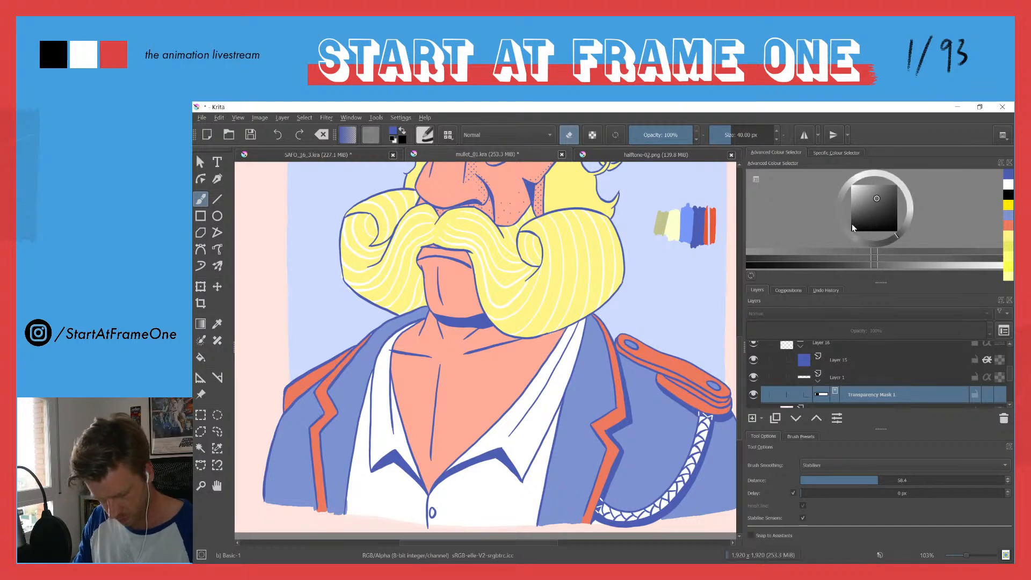
pyautogui.moveTo(858, 222); pyautogui.dragTo(828, 257)
pyautogui.moveTo(859, 198); pyautogui.dragTo(841, 167)
pyautogui.moveTo(556, 341); pyautogui.dragTo(537, 368)
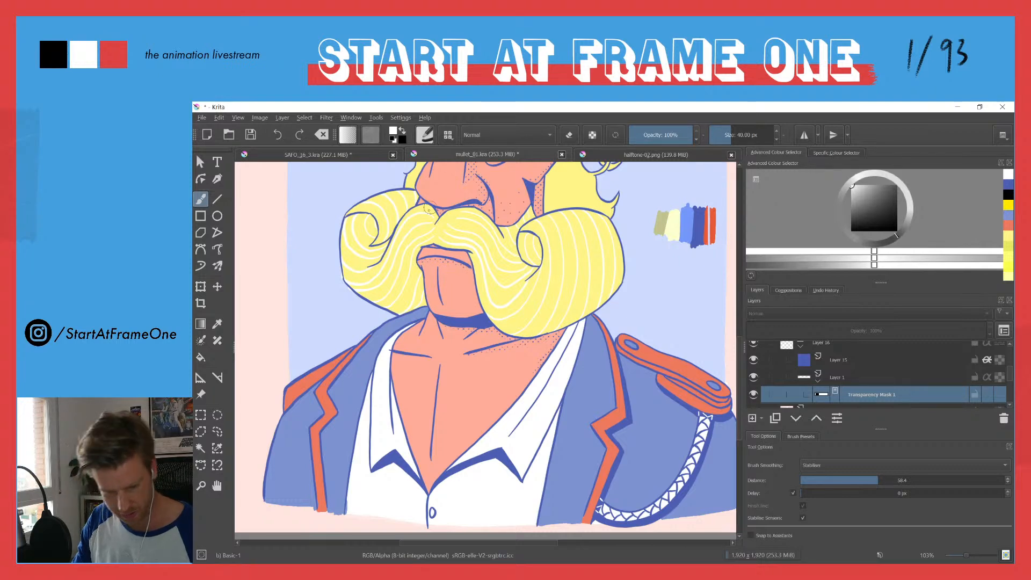
# Step: Undo the last mask stroke, and reveal halftone dots along the fringe and on the hat brim's far end
pyautogui.scroll(6, 418, 250)
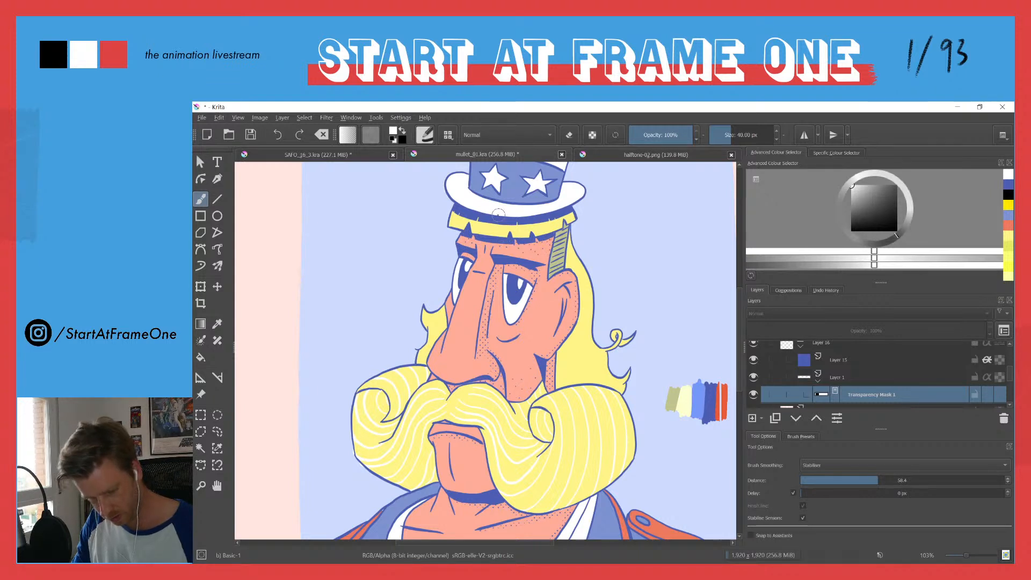
pyautogui.hotkey('ctrl', 'z')
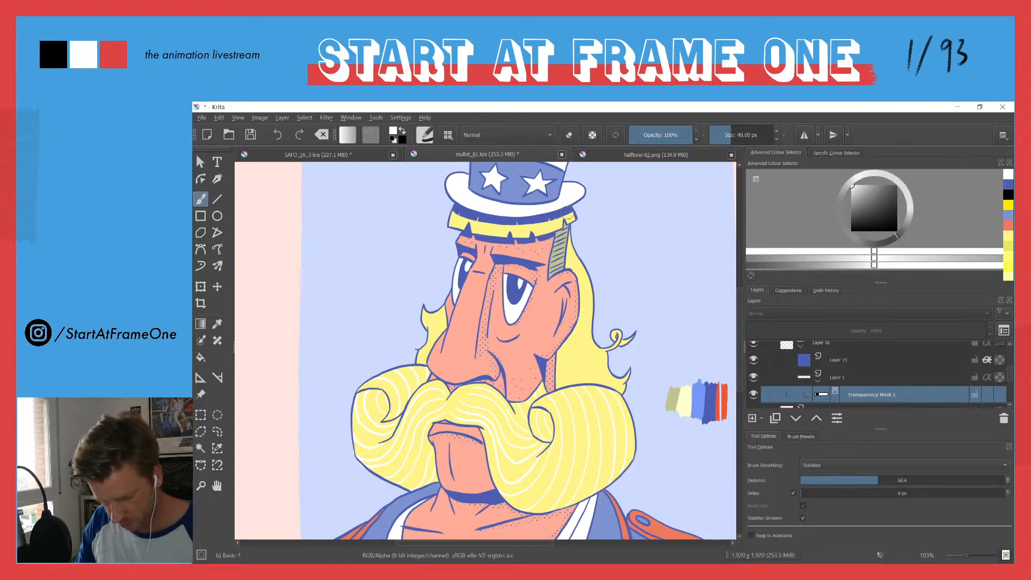
pyautogui.moveTo(549, 219); pyautogui.dragTo(463, 219)
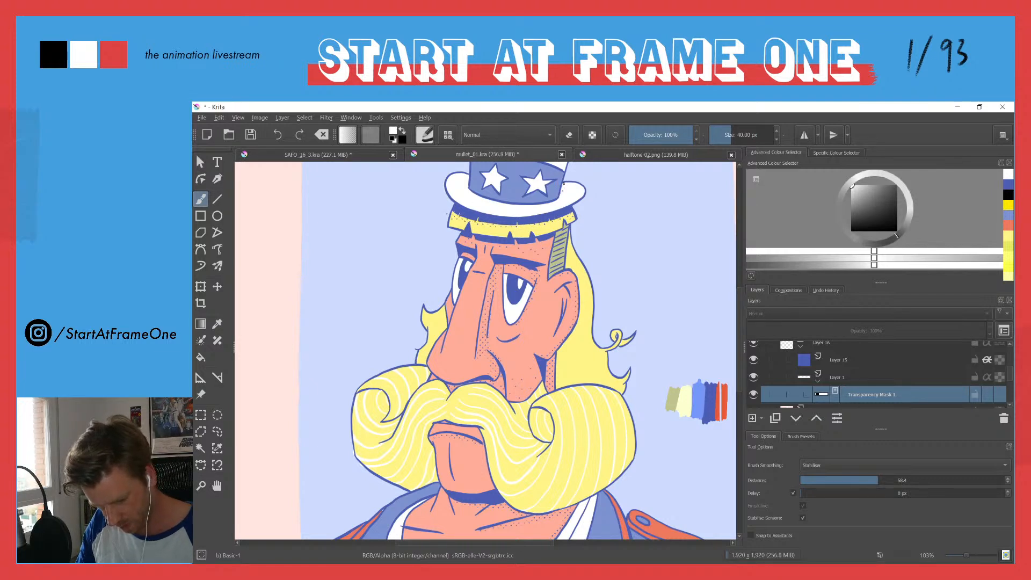
pyautogui.moveTo(565, 192); pyautogui.dragTo(574, 192)
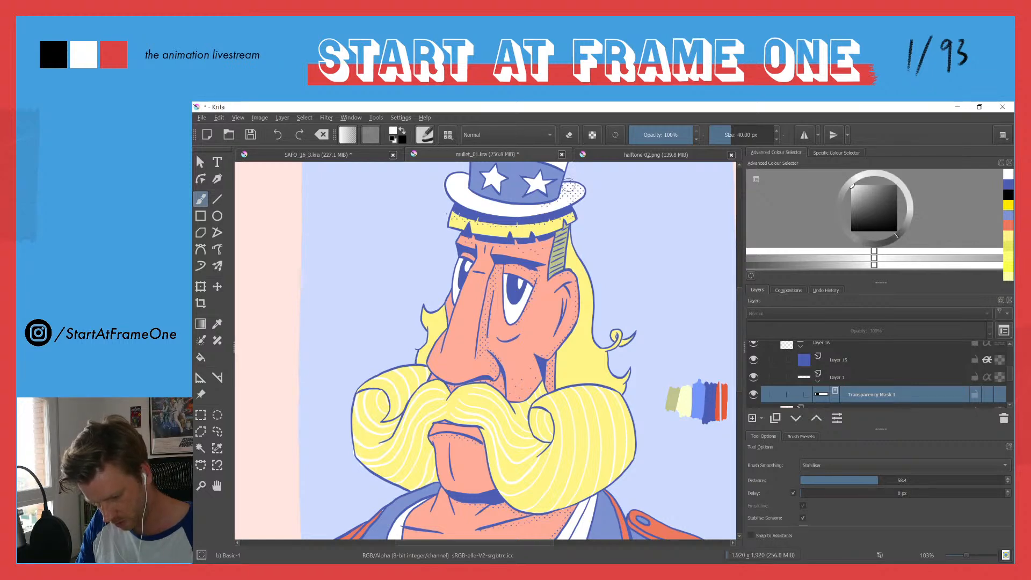
# Step: Hide the transparency mask, move the halftone pattern on Layer 1 up to cover the top hat, and show the mask again
pyautogui.scroll(5, 570, 190)
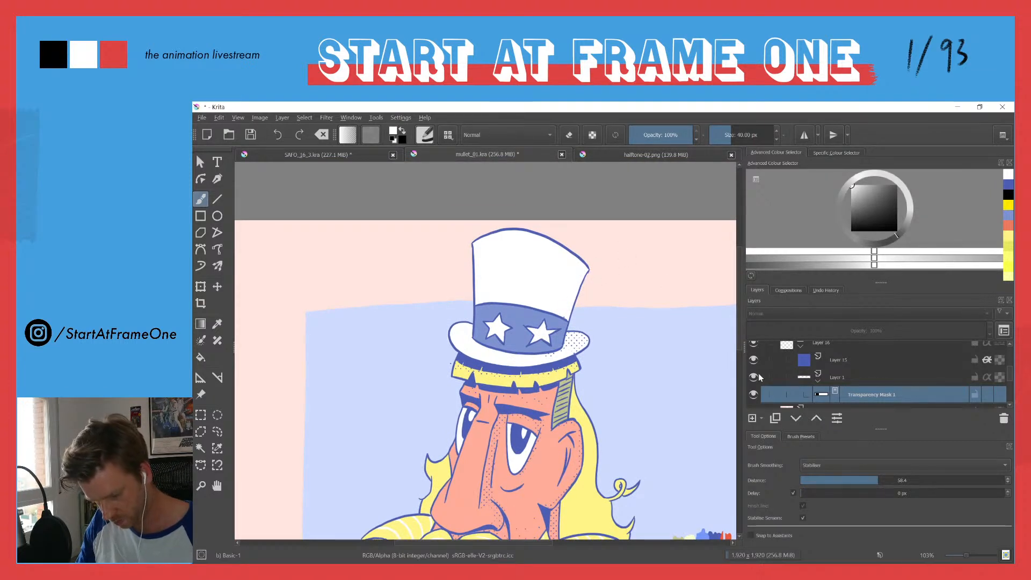
pyautogui.click(805, 379)
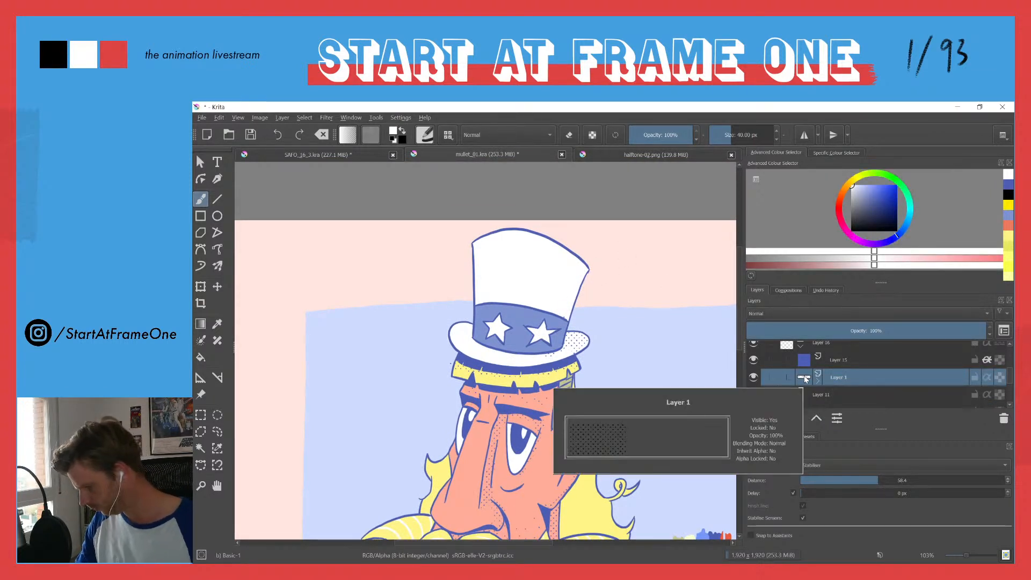
pyautogui.press('t')
pyautogui.scroll(-3, 476, 272)
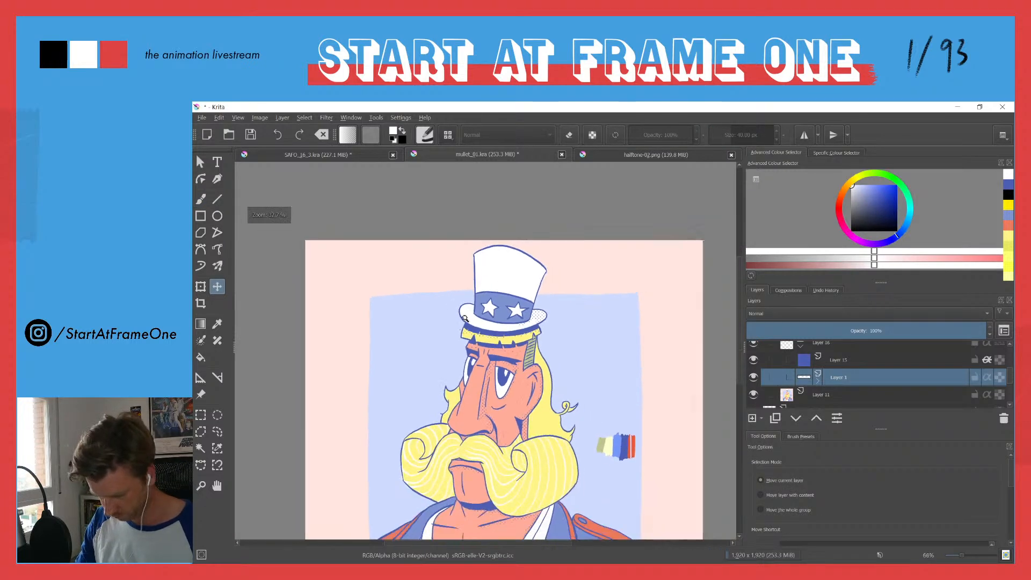
pyautogui.click(818, 379)
pyautogui.click(753, 394)
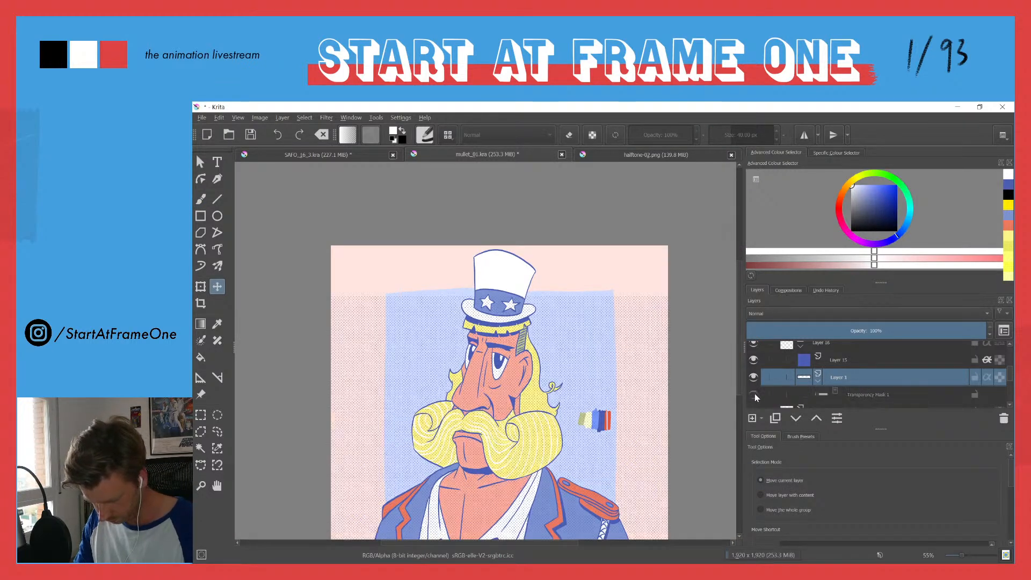
pyautogui.scroll(-3, 433, 337)
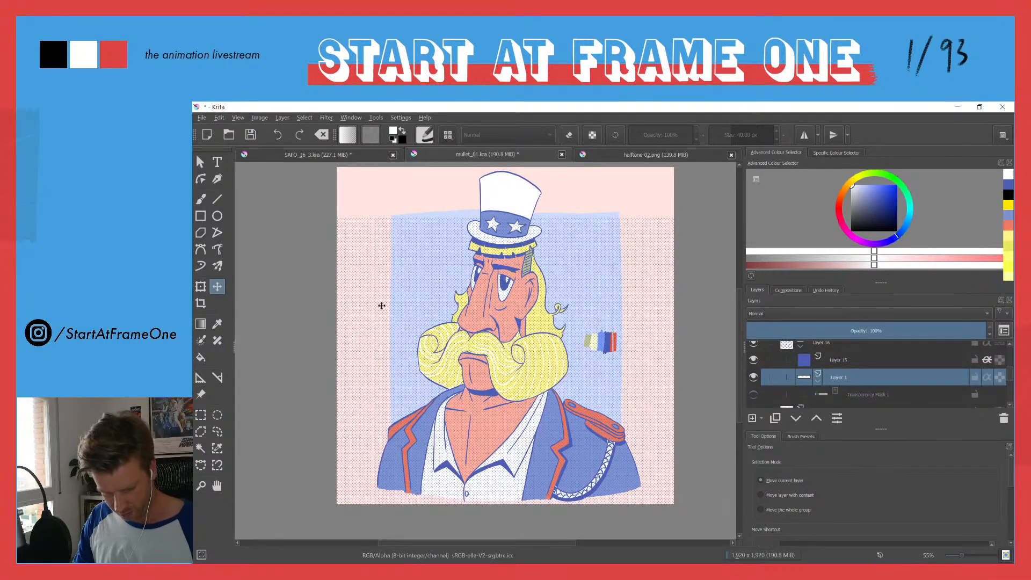
pyautogui.moveTo(377, 306); pyautogui.dragTo(381, 269)
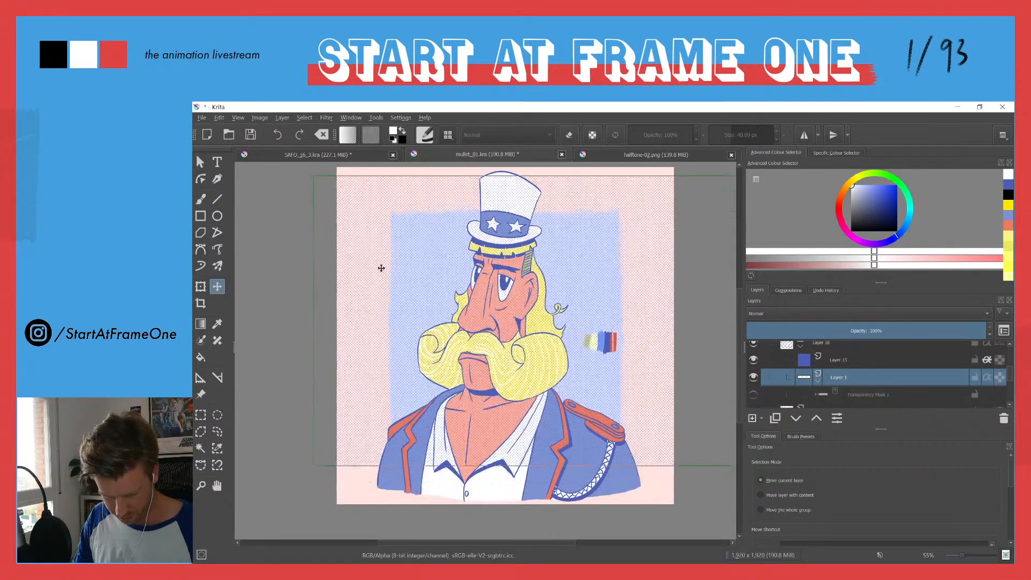
pyautogui.click(754, 395)
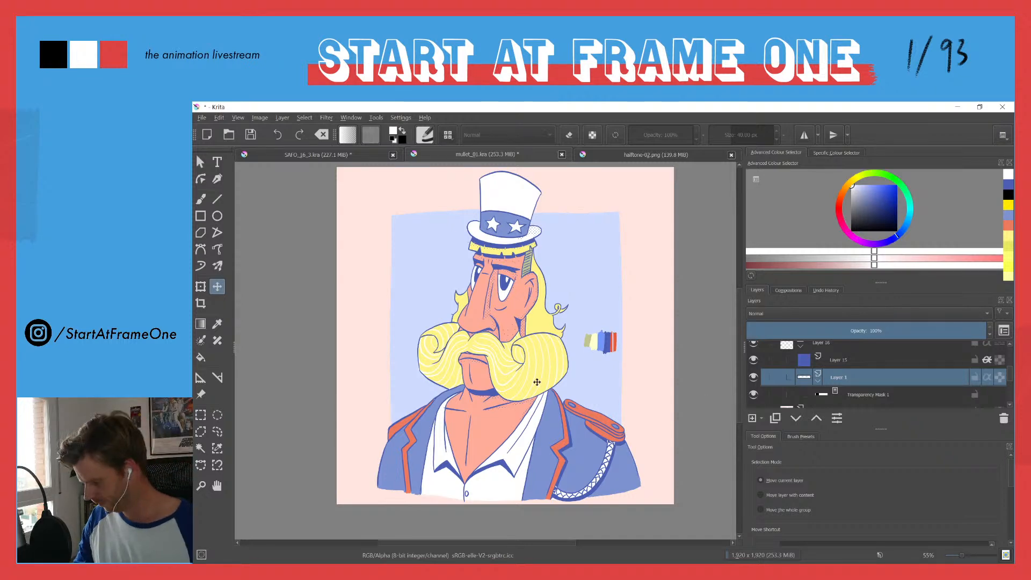
# Step: Select the halftone layer's transparency mask and reveal dots on the jacket around the braided shoulder cord
pyautogui.moveTo(517, 441); pyautogui.dragTo(507, 365)
pyautogui.moveTo(554, 420); pyautogui.dragTo(380, 349)
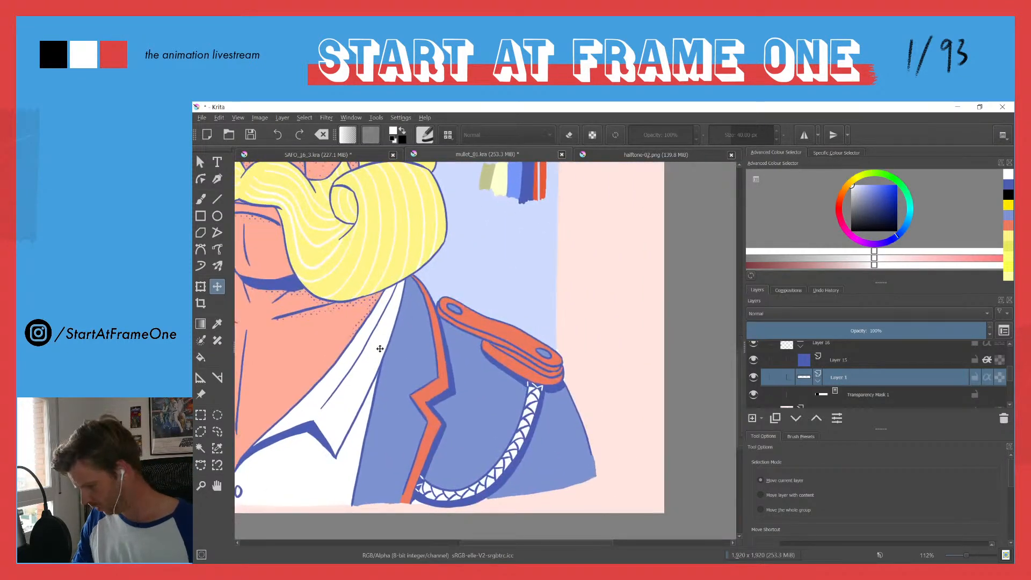
pyautogui.press('b')
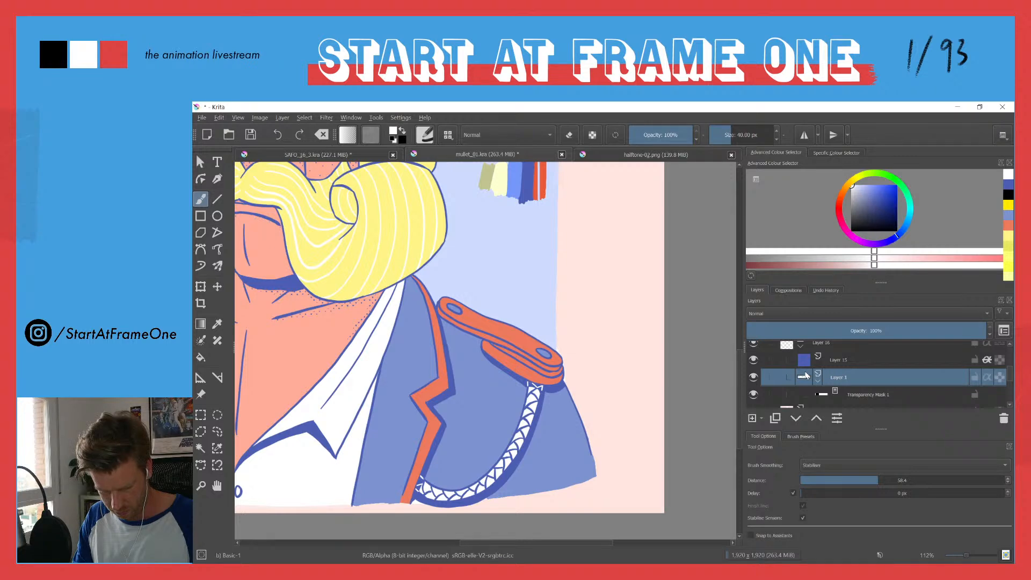
pyautogui.click(240, 117)
pyautogui.click(256, 116)
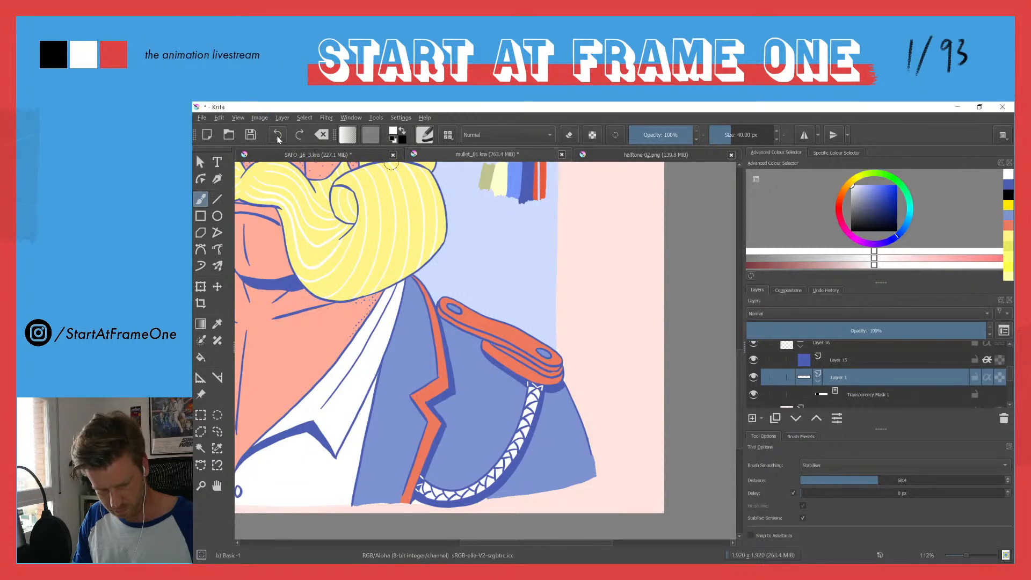
pyautogui.click(795, 389)
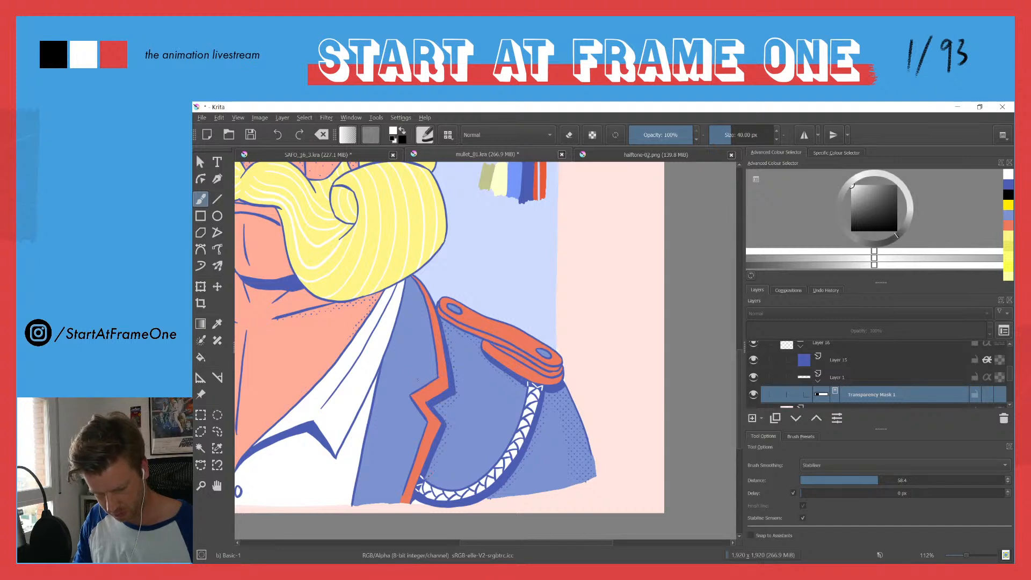
# Step: Reveal halftone dots on the shirt beside the lapel, under the collar points, and along the opposite jacket side's orange trim
pyautogui.moveTo(398, 391); pyautogui.dragTo(597, 333)
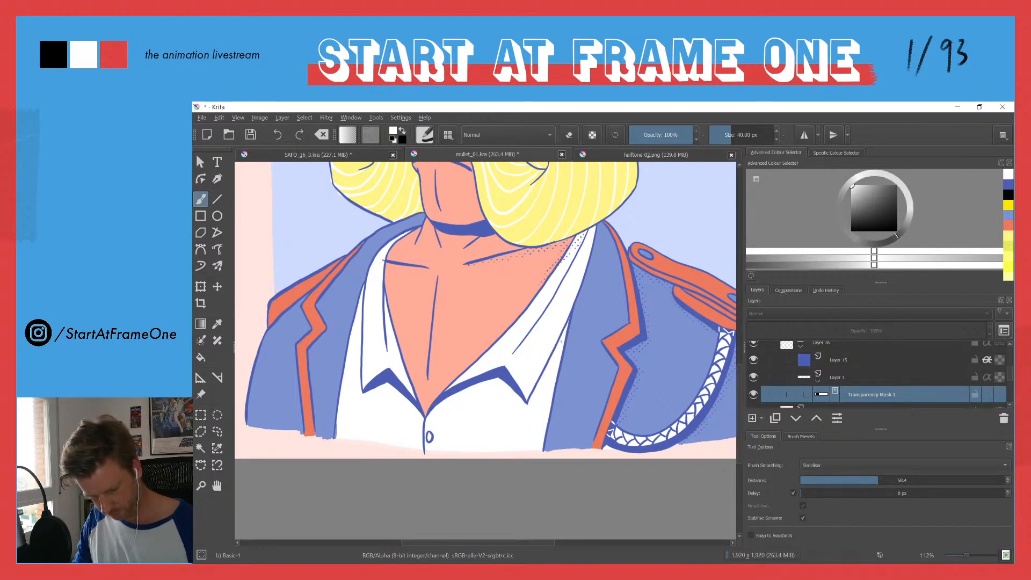
pyautogui.moveTo(536, 388); pyautogui.dragTo(530, 403)
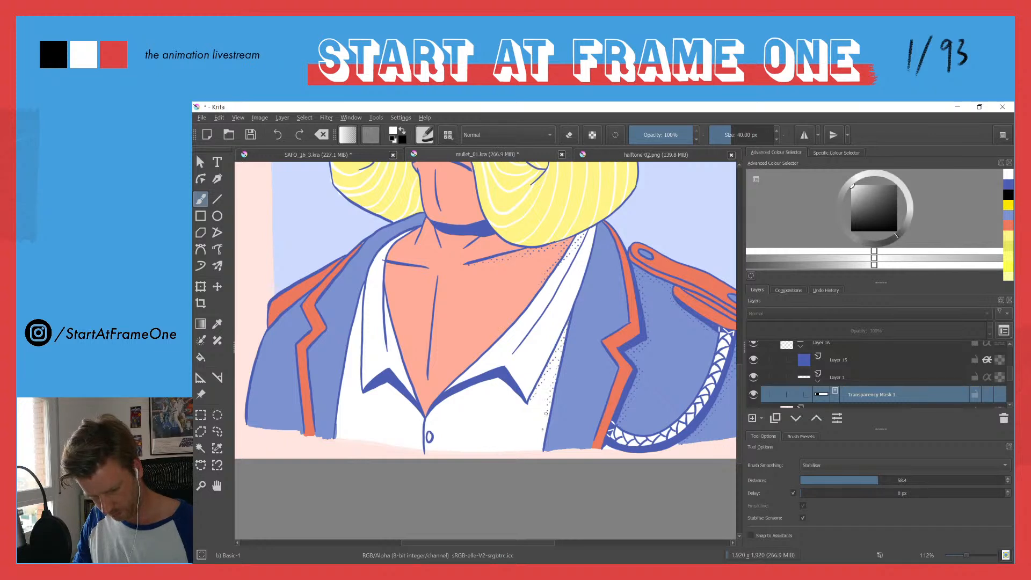
pyautogui.moveTo(388, 387); pyautogui.dragTo(423, 415)
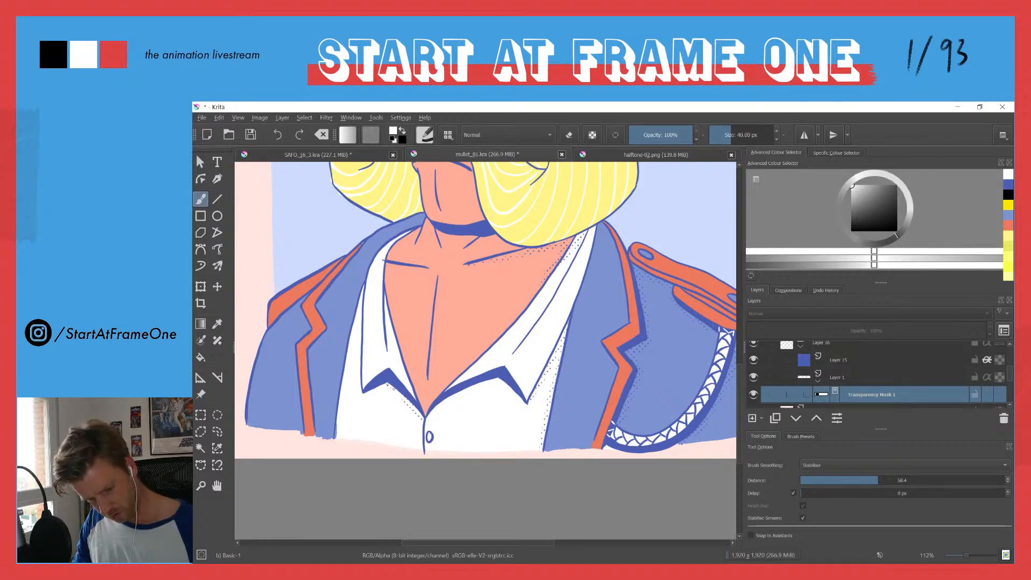
pyautogui.moveTo(368, 393)
pyautogui.mouseDown()
pyautogui.moveTo(410, 401)
pyautogui.moveTo(470, 392)
pyautogui.moveTo(431, 417)
pyautogui.moveTo(453, 392)
pyautogui.moveTo(495, 380)
pyautogui.mouseUp()
pyautogui.moveTo(323, 319); pyautogui.dragTo(460, 329)
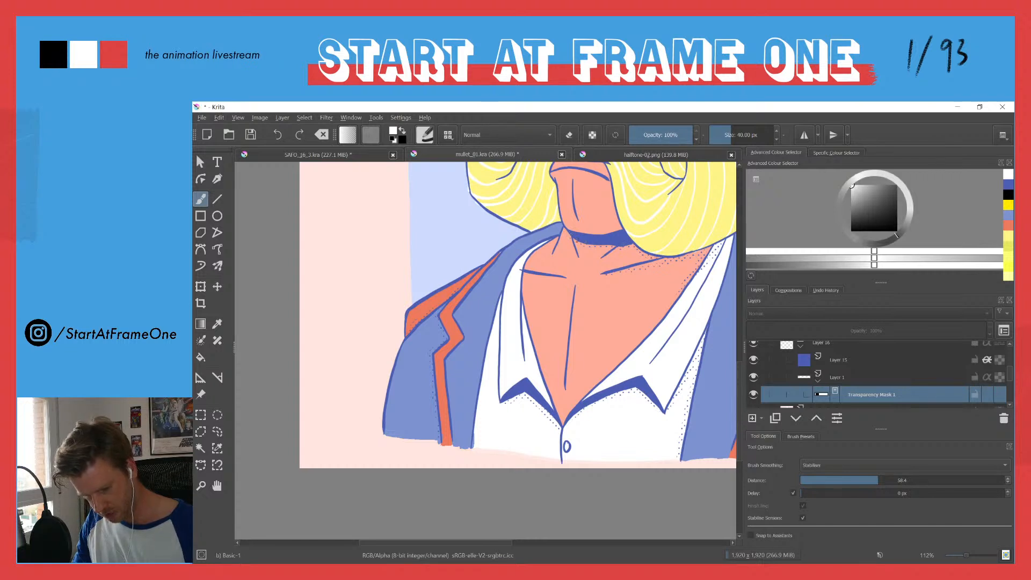
# Step: Reveal halftone dots inside both moustache curls, undoing and repainting the first curl's dots, and along the moustache's underside
pyautogui.moveTo(578, 203)
pyautogui.mouseDown()
pyautogui.moveTo(545, 310)
pyautogui.moveTo(532, 277)
pyautogui.moveTo(579, 290)
pyautogui.mouseUp()
pyautogui.moveTo(522, 272); pyautogui.dragTo(573, 273)
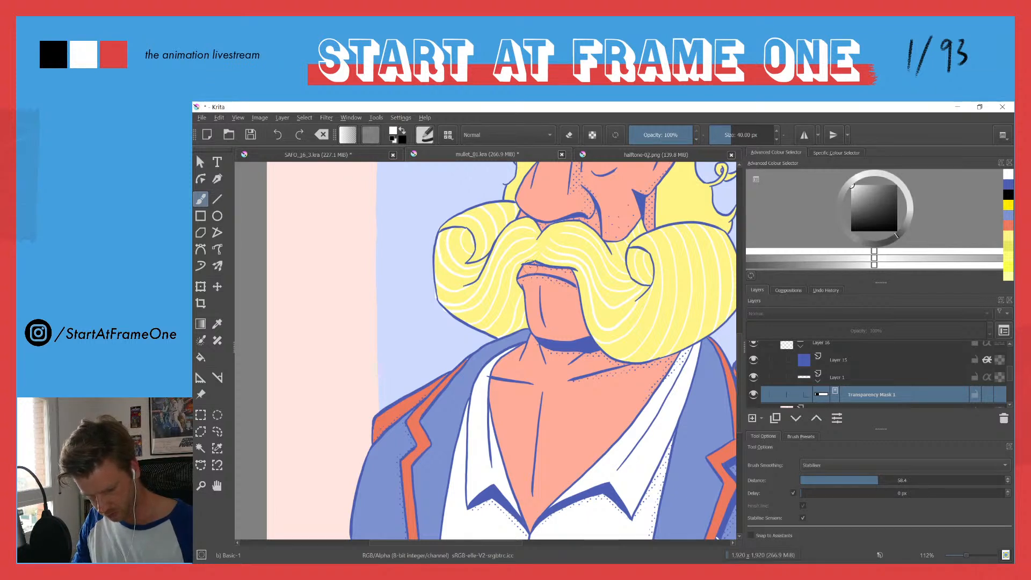
pyautogui.moveTo(630, 251)
pyautogui.mouseDown()
pyautogui.moveTo(653, 276)
pyautogui.moveTo(642, 256)
pyautogui.moveTo(649, 265)
pyautogui.mouseUp()
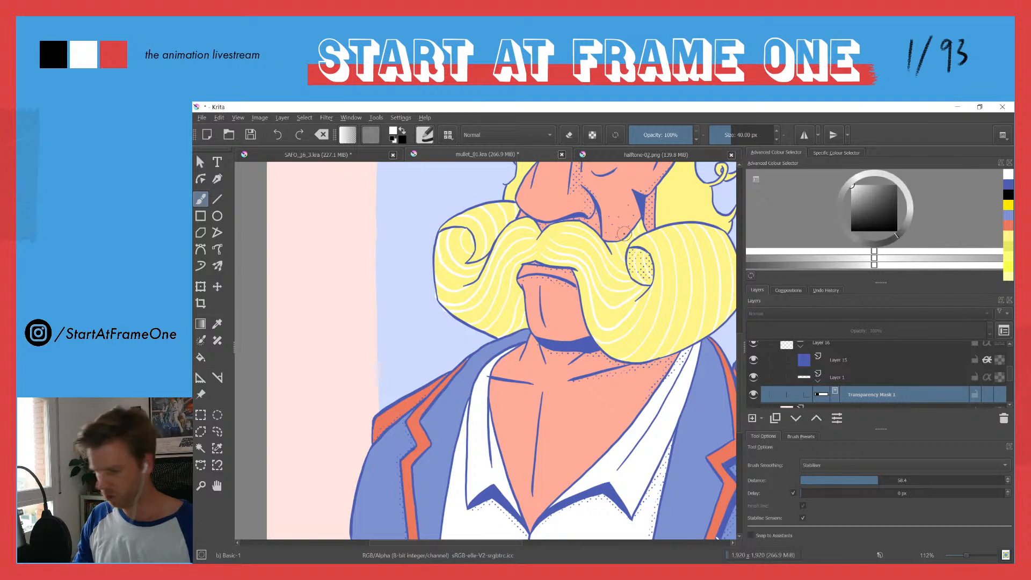
pyautogui.hotkey('ctrl', 'z')
pyautogui.moveTo(630, 261); pyautogui.dragTo(647, 263)
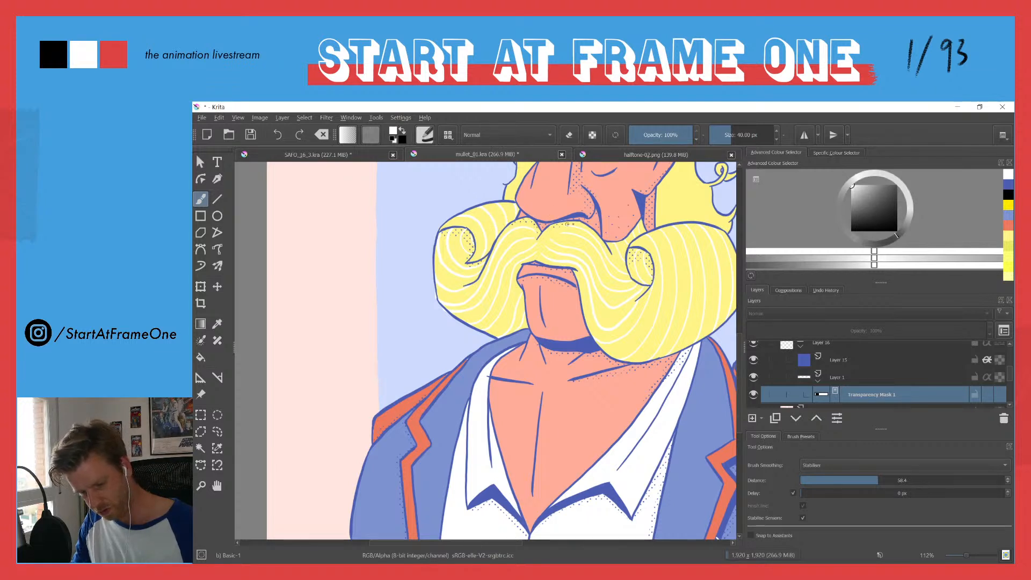
pyautogui.moveTo(484, 219); pyautogui.dragTo(477, 264)
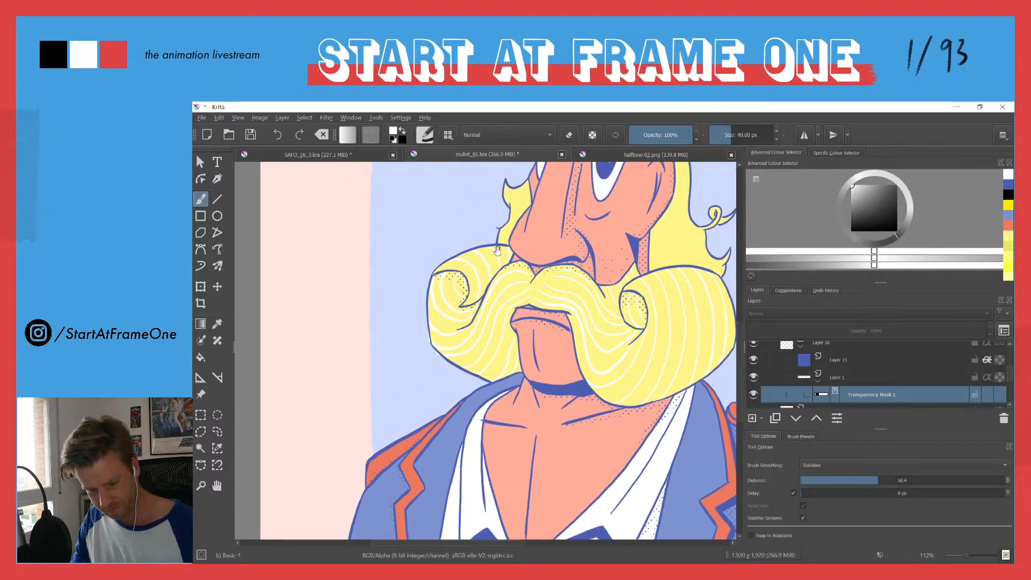
# Step: Reveal halftone dots on the long hair behind the ear and check the whole figure
pyautogui.moveTo(673, 203); pyautogui.dragTo(658, 225)
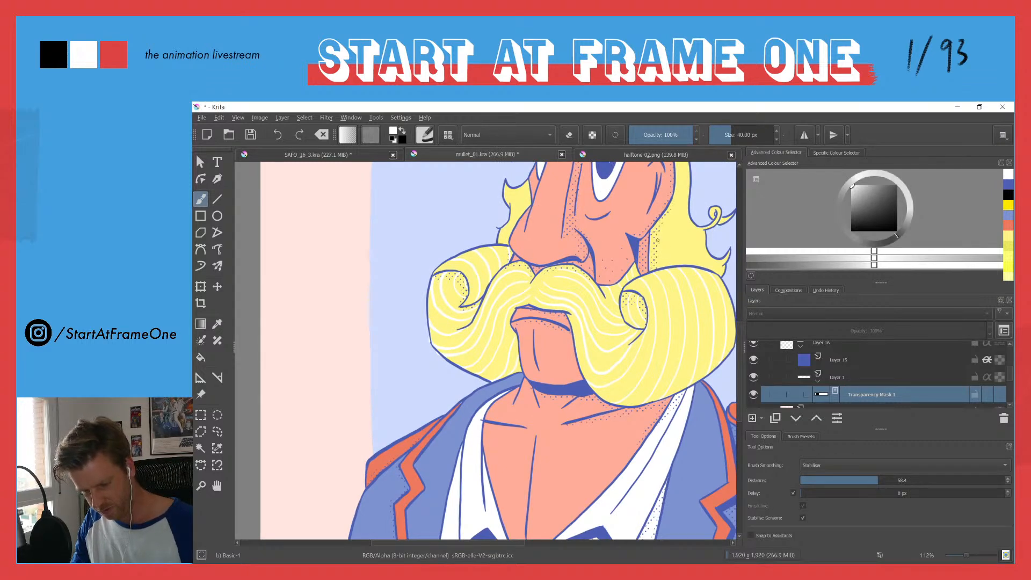
pyautogui.moveTo(678, 169); pyautogui.dragTo(640, 283)
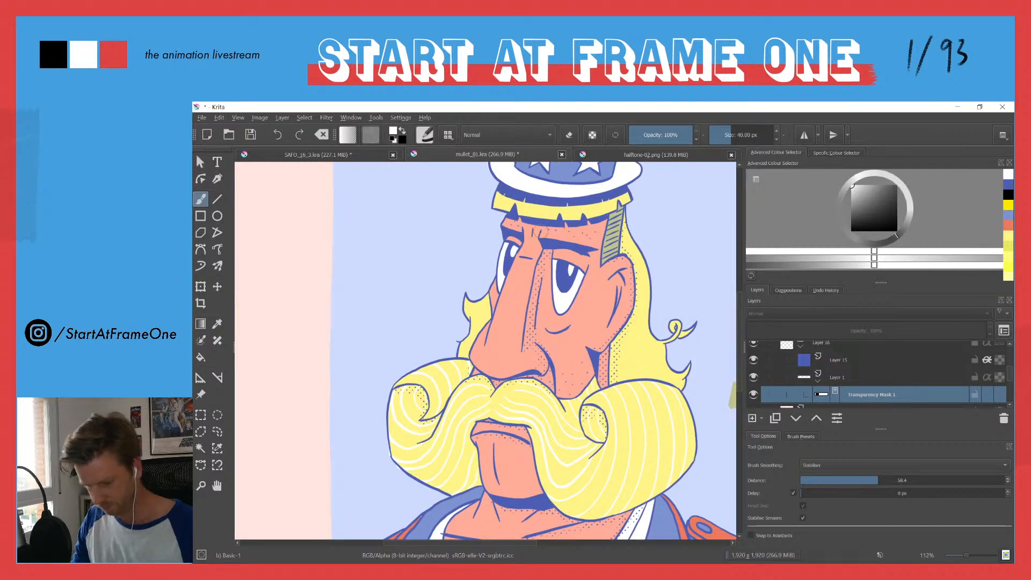
pyautogui.keyDown('ctrl'); pyautogui.moveTo(540, 234); pyautogui.dragTo(499, 309); pyautogui.keyUp('ctrl')
pyautogui.keyDown('ctrl'); pyautogui.moveTo(503, 260); pyautogui.dragTo(463, 257); pyautogui.keyUp('ctrl')
pyautogui.scroll(1, 460, 296)
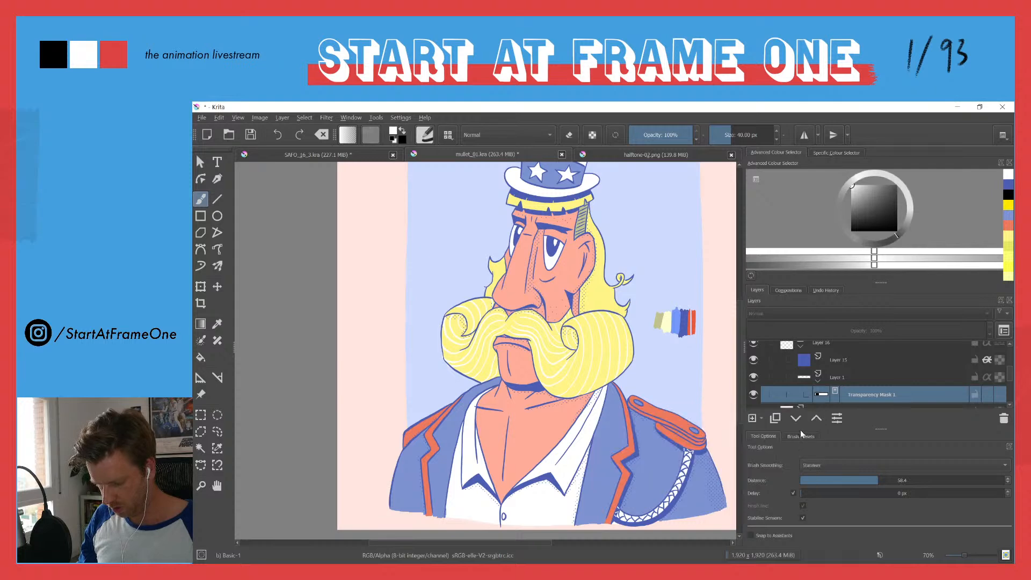
# Step: Outline the entire canvas with a freehand selection and clear all revealed halftone dots from the transparency mask
pyautogui.moveTo(673, 326); pyautogui.dragTo(645, 422)
pyautogui.press('l')
pyautogui.moveTo(634, 221); pyautogui.dragTo(711, 331)
pyautogui.moveTo(618, 217); pyautogui.dragTo(626, 219)
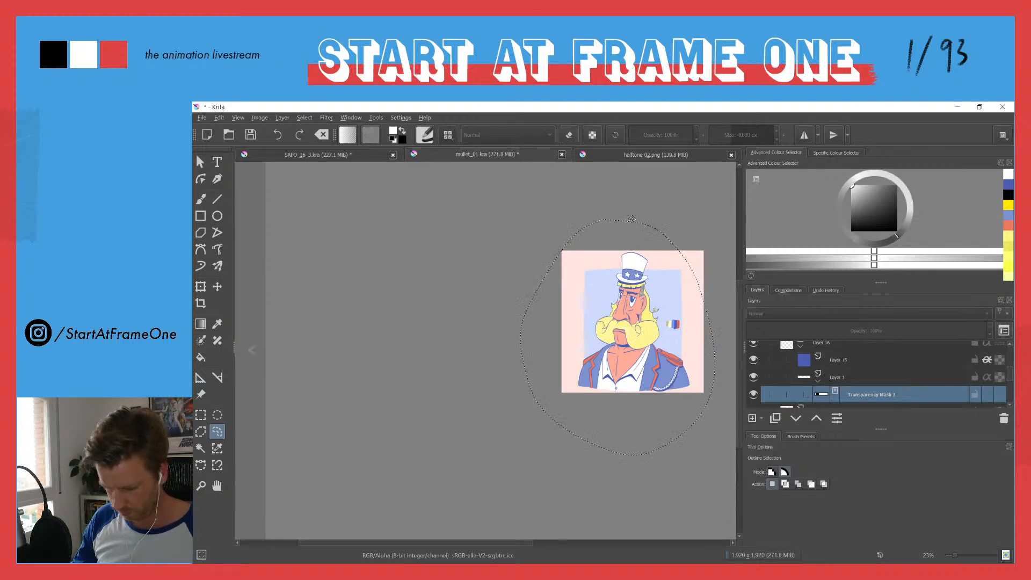
pyautogui.scroll(1, 658, 342)
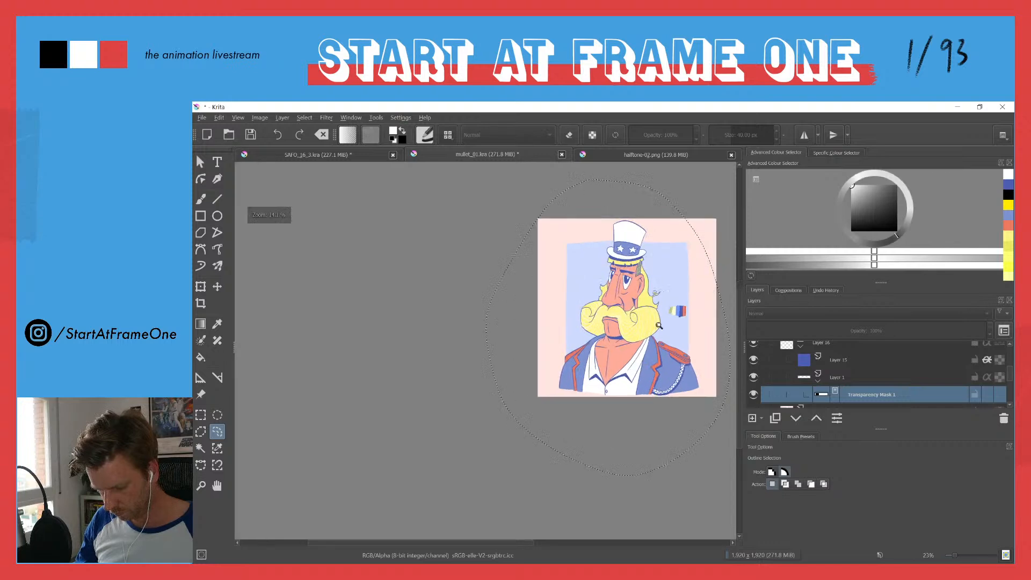
# Step: Outline the jacket's shoulder panel and outer sleeve beside the braided cord on the mask, and fill both with halftone dots
pyautogui.moveTo(658, 342); pyautogui.dragTo(644, 242)
pyautogui.moveTo(646, 294); pyautogui.dragTo(478, 307)
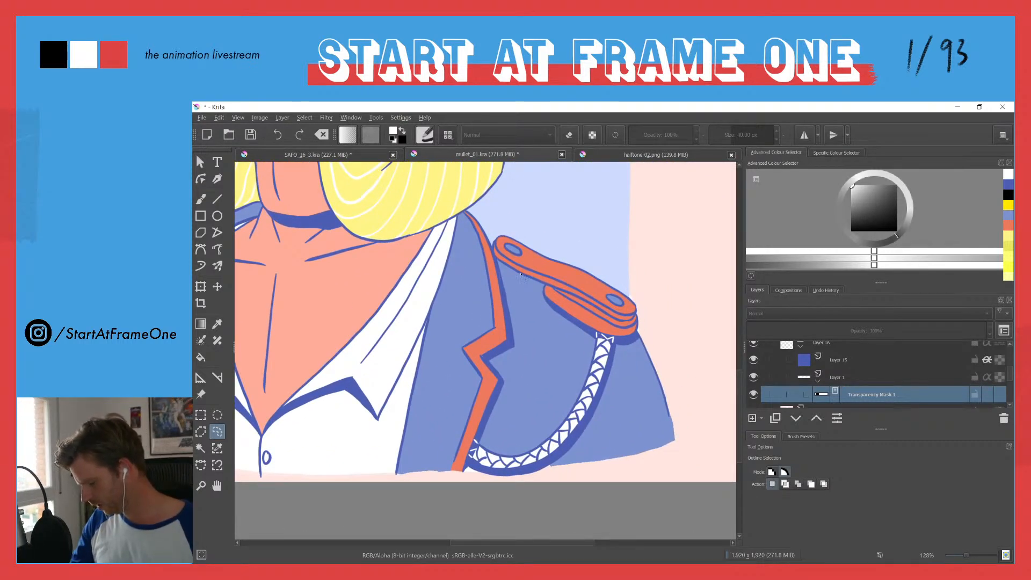
pyautogui.press('b')
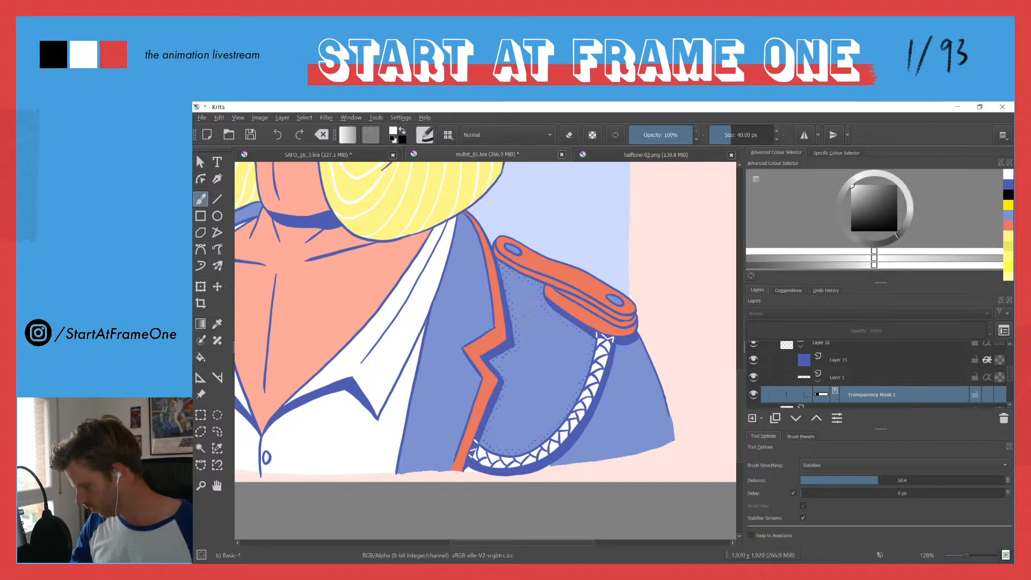
pyautogui.press('f')
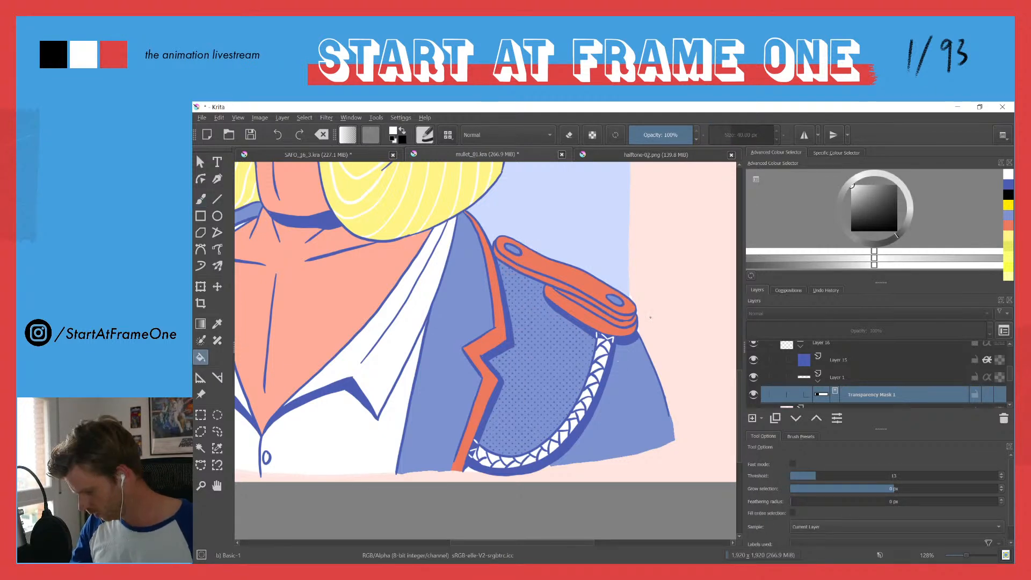
pyautogui.press('b')
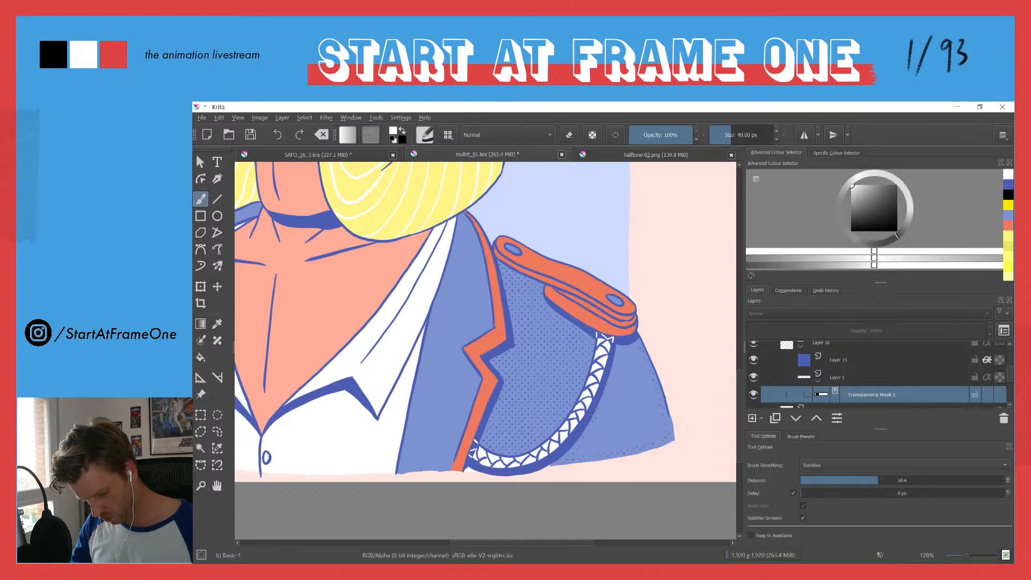
pyautogui.press('f')
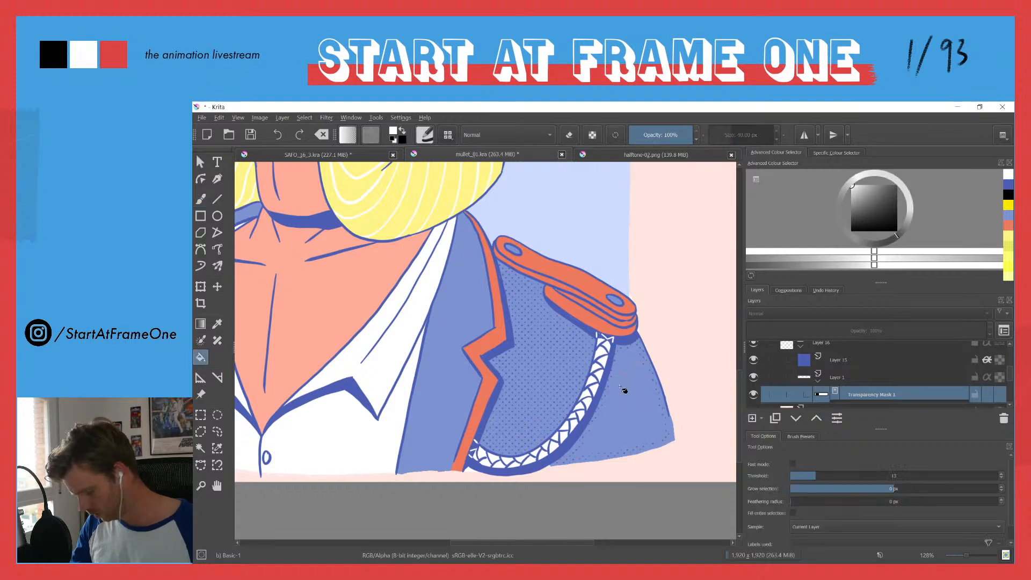
# Step: Outline the lapel between the shirt and the epaulette side's orange trim, and fill it with halftone dots
pyautogui.moveTo(394, 369); pyautogui.dragTo(487, 360)
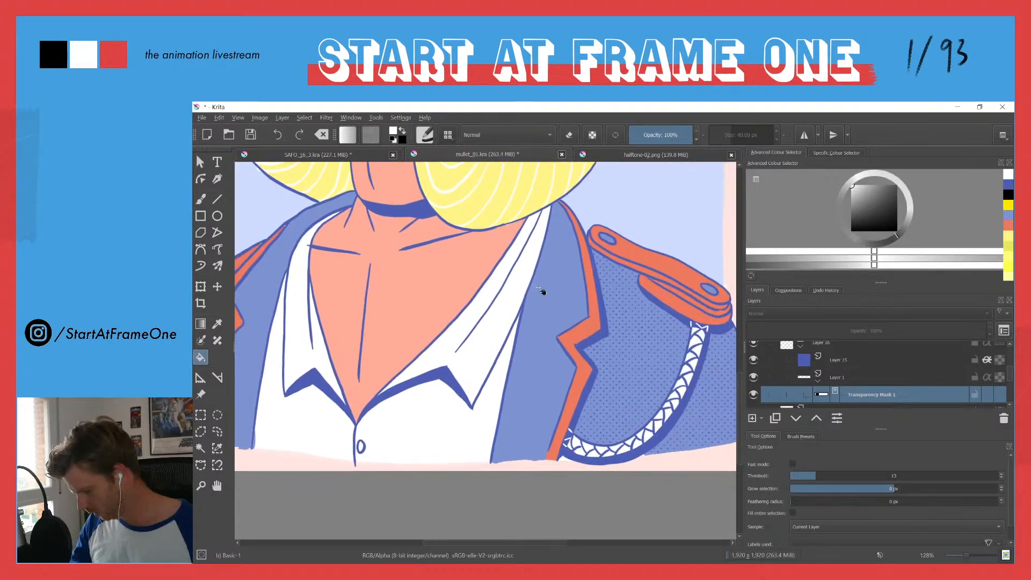
pyautogui.press('b')
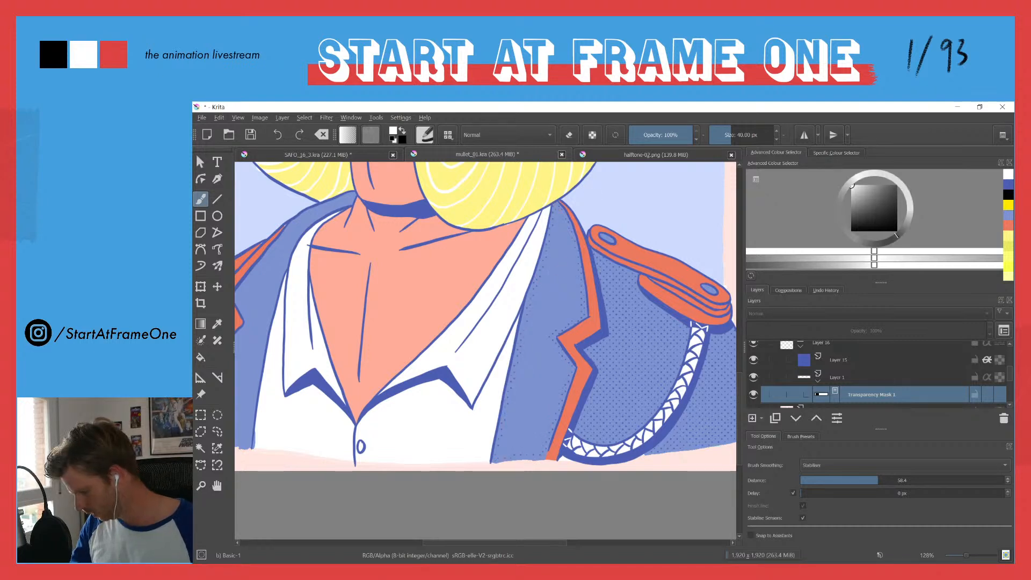
pyautogui.press('f')
# Step: Outline the lapel on the jacket's opposite side along its orange trim and shirt edge, and fill it with halftone dots
pyautogui.moveTo(413, 344); pyautogui.dragTo(691, 321)
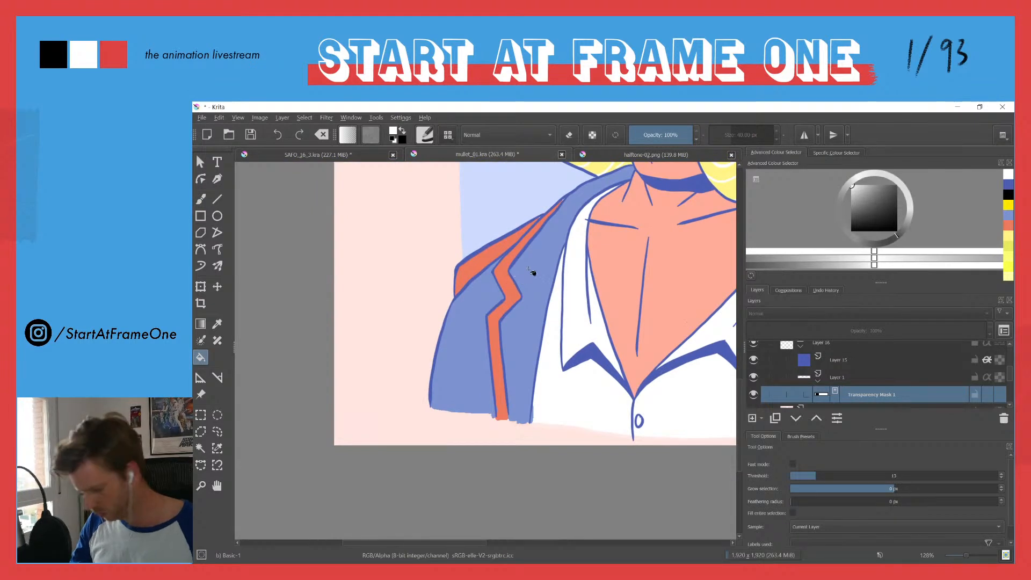
pyautogui.press('b')
pyautogui.moveTo(625, 170)
pyautogui.mouseDown()
pyautogui.moveTo(565, 201)
pyautogui.moveTo(517, 266)
pyautogui.mouseUp()
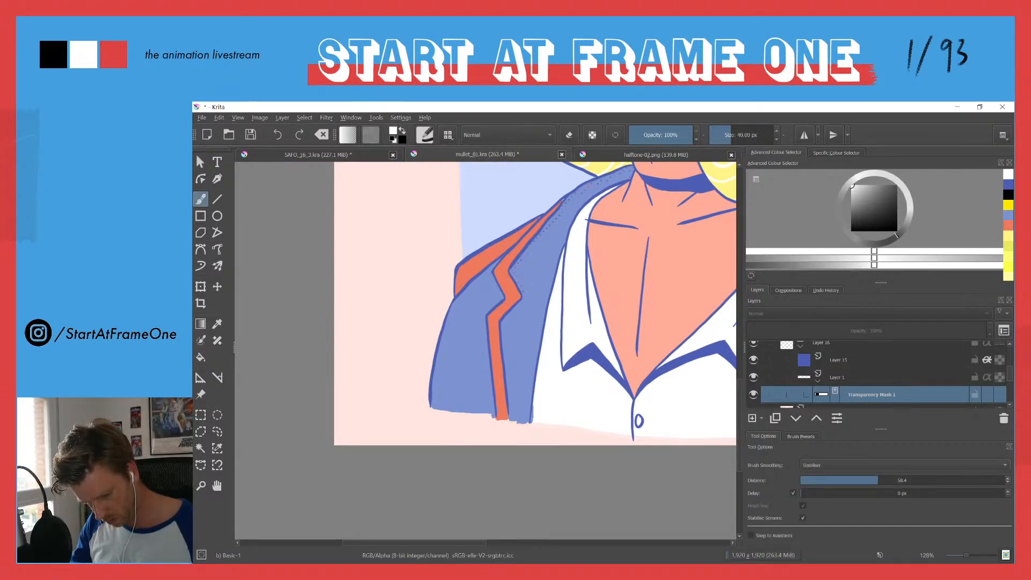
pyautogui.moveTo(517, 310)
pyautogui.mouseDown()
pyautogui.moveTo(506, 333)
pyautogui.moveTo(508, 381)
pyautogui.moveTo(526, 420)
pyautogui.mouseUp()
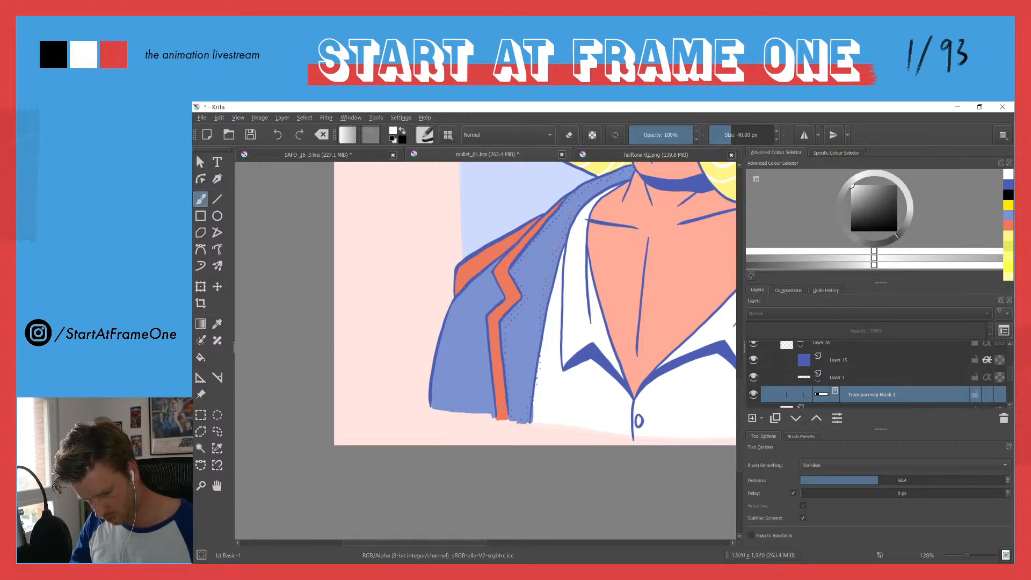
pyautogui.press('f')
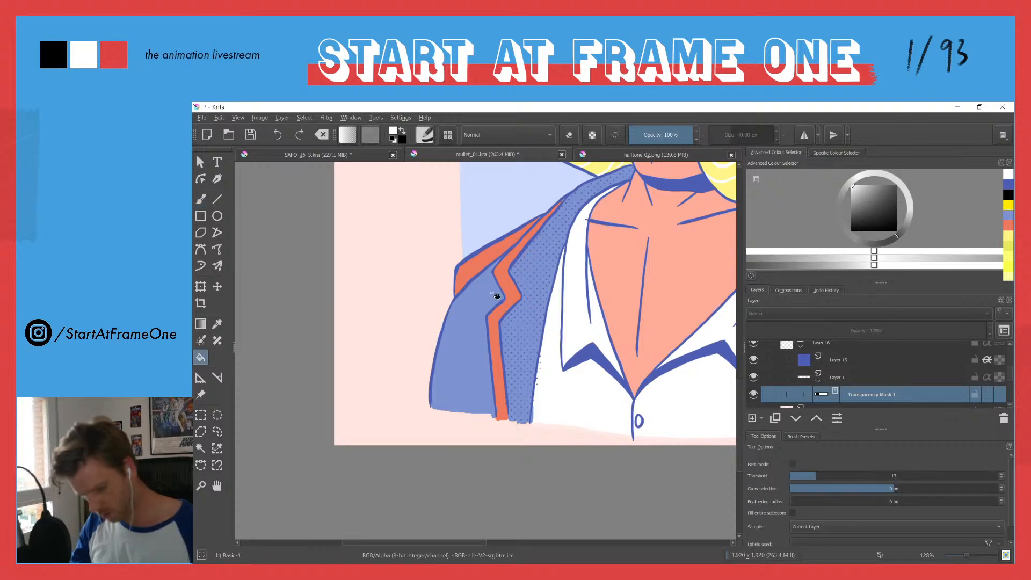
# Step: Outline the remaining sleeve outside the orange trim, fill it with halftone dots, and check the whole figure
pyautogui.press('b')
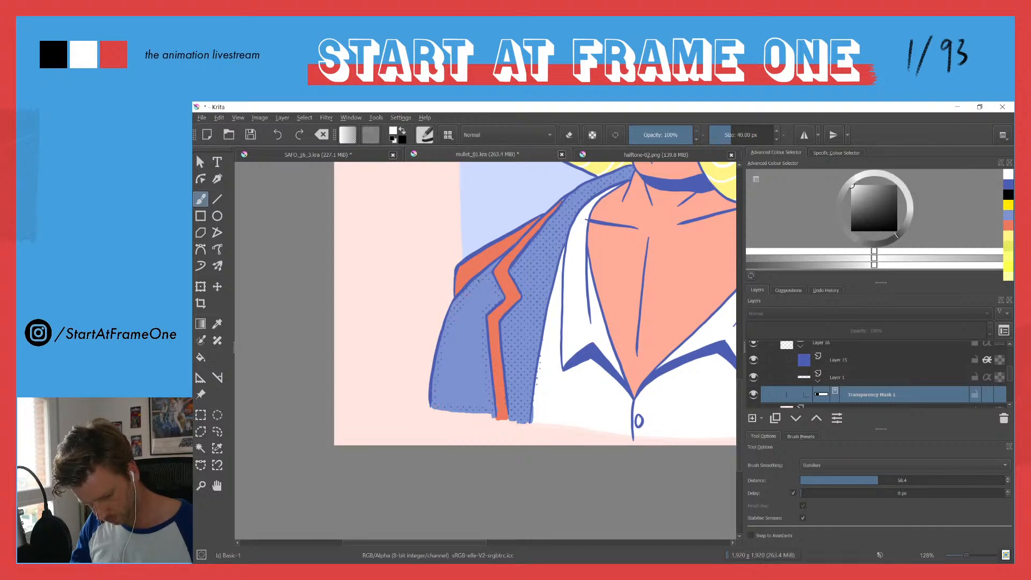
pyautogui.press('f')
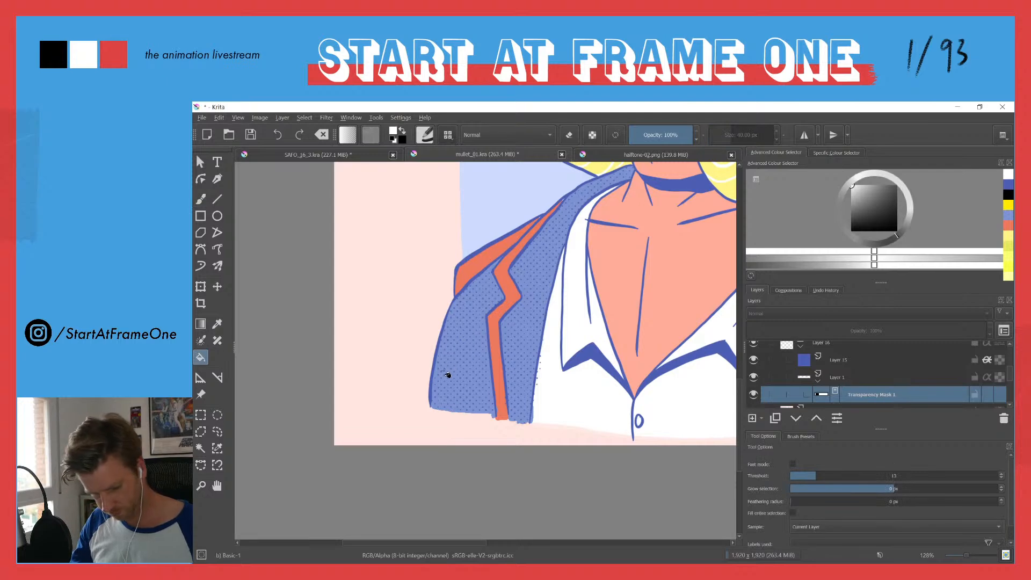
pyautogui.moveTo(470, 296); pyautogui.dragTo(452, 372)
pyautogui.moveTo(469, 317); pyautogui.dragTo(466, 324)
pyautogui.moveTo(486, 246); pyautogui.dragTo(451, 306)
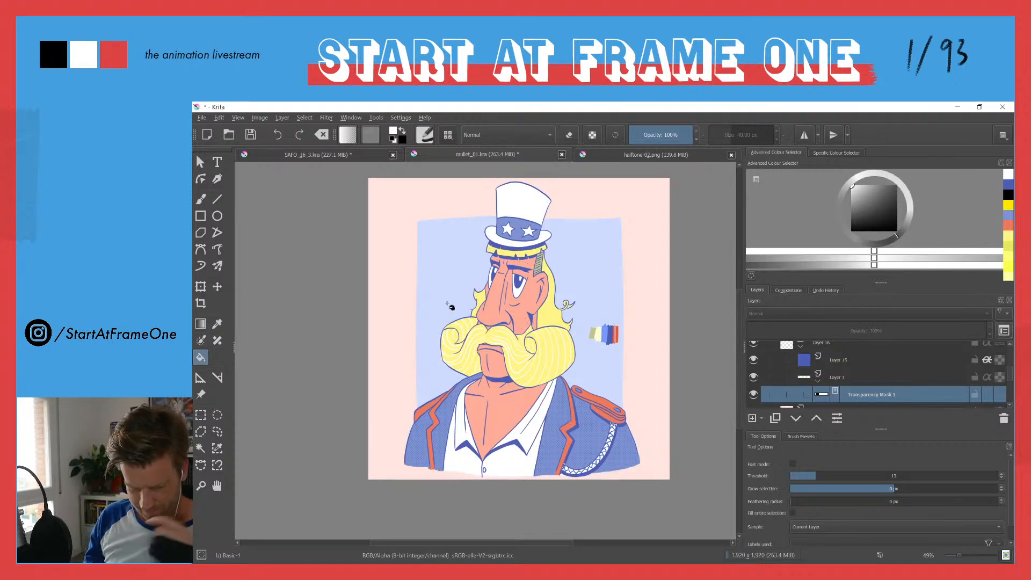
# Step: Select Layer 14 with the moustache highlights and try brushing white strands onto the hair behind the ear
pyautogui.moveTo(548, 291); pyautogui.dragTo(542, 235)
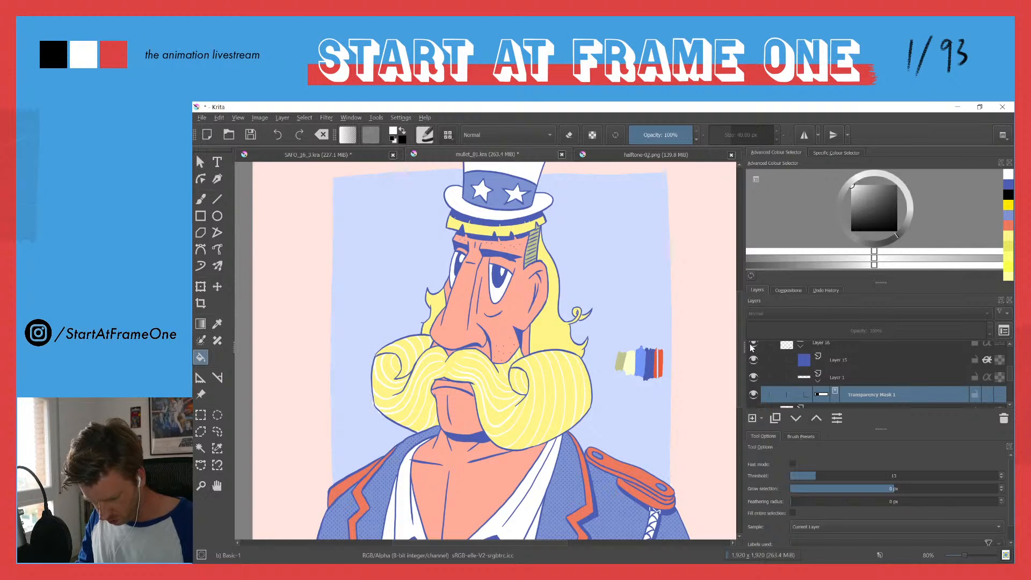
pyautogui.scroll(2, 1008, 366)
pyautogui.scroll(1, 1009, 366)
pyautogui.click(754, 372)
pyautogui.click(754, 369)
pyautogui.click(779, 370)
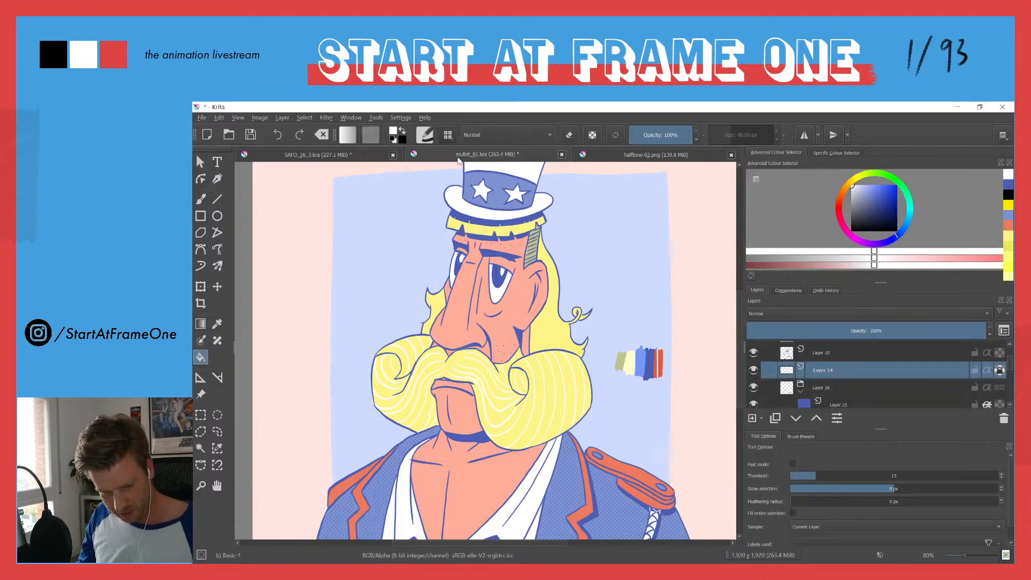
pyautogui.press('b')
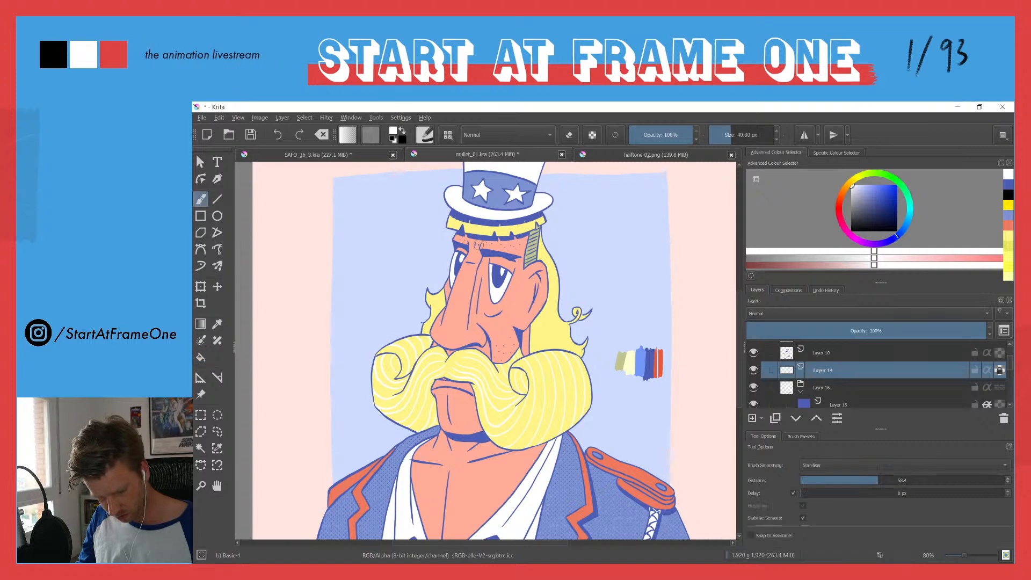
pyautogui.moveTo(541, 246); pyautogui.dragTo(554, 282)
pyautogui.moveTo(554, 317); pyautogui.dragTo(562, 330)
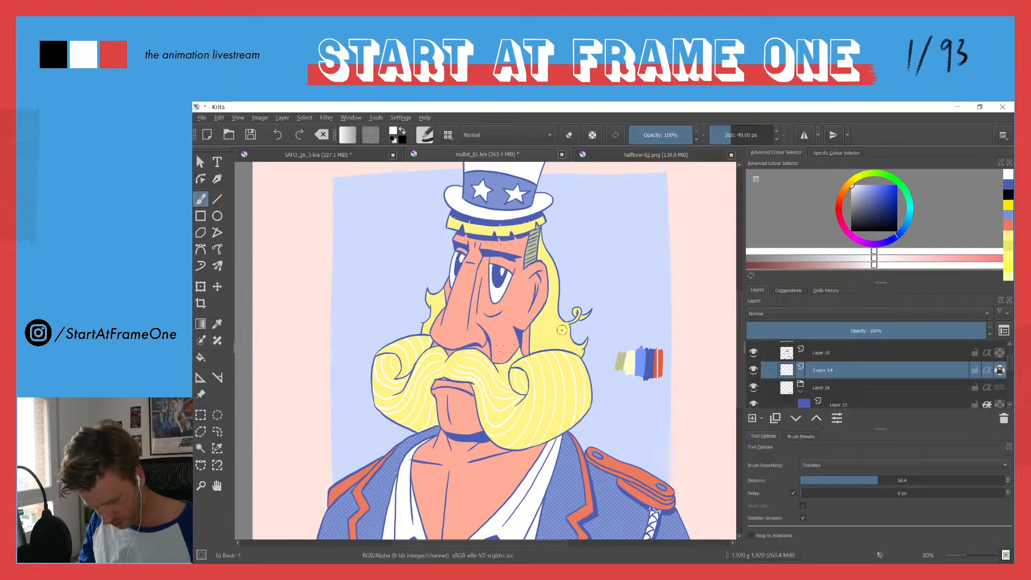
pyautogui.scroll(4, 562, 329)
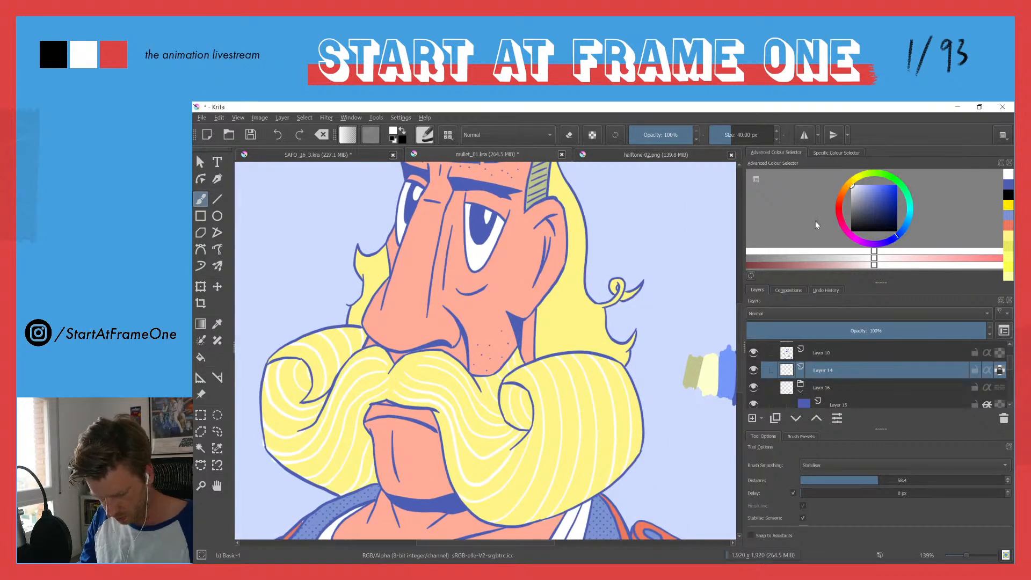
# Step: Compare the moustache with and without its white strands by hiding and showing Layer 14
pyautogui.click(753, 370)
pyautogui.click(754, 370)
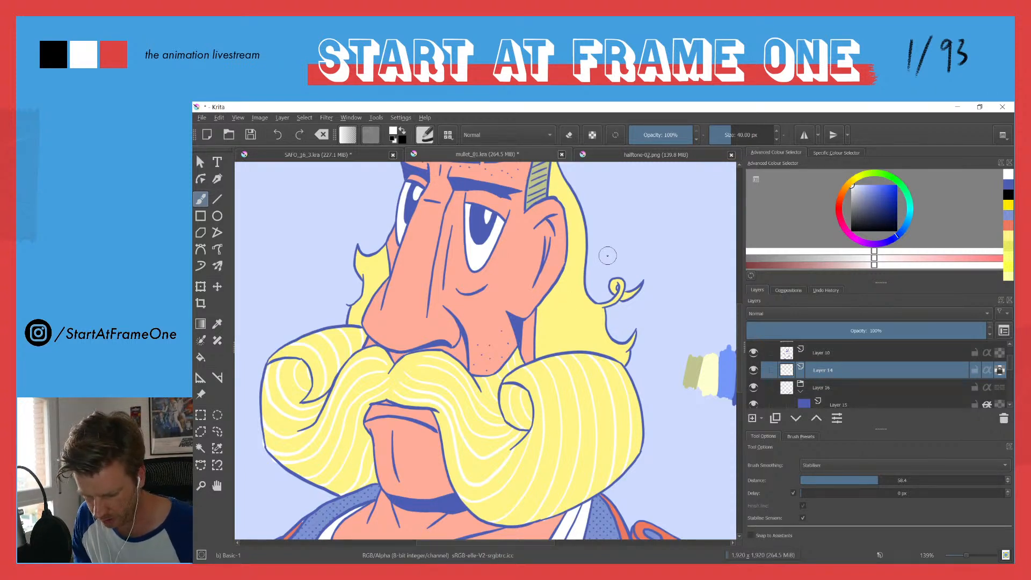
pyautogui.click(754, 371)
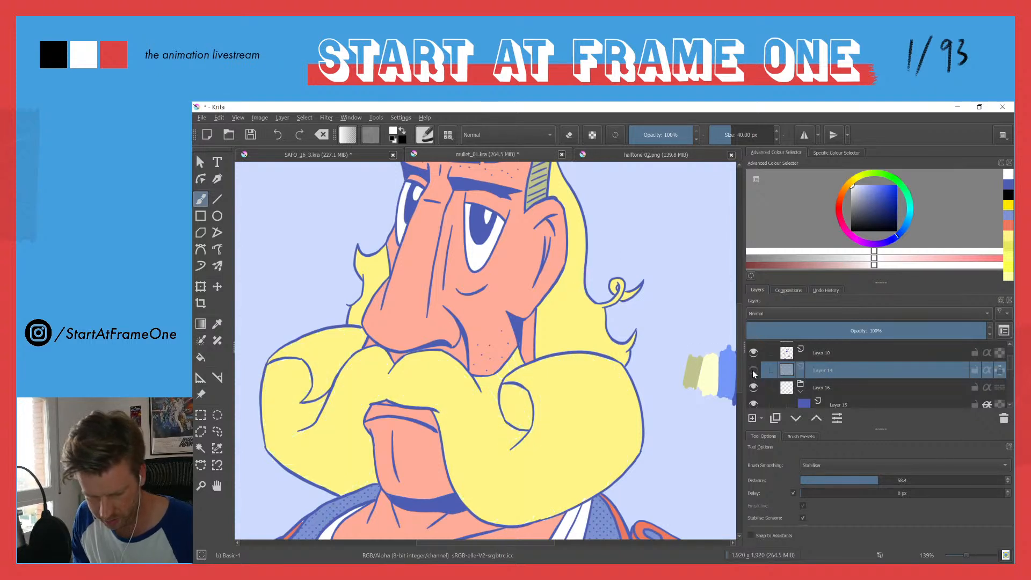
pyautogui.click(753, 371)
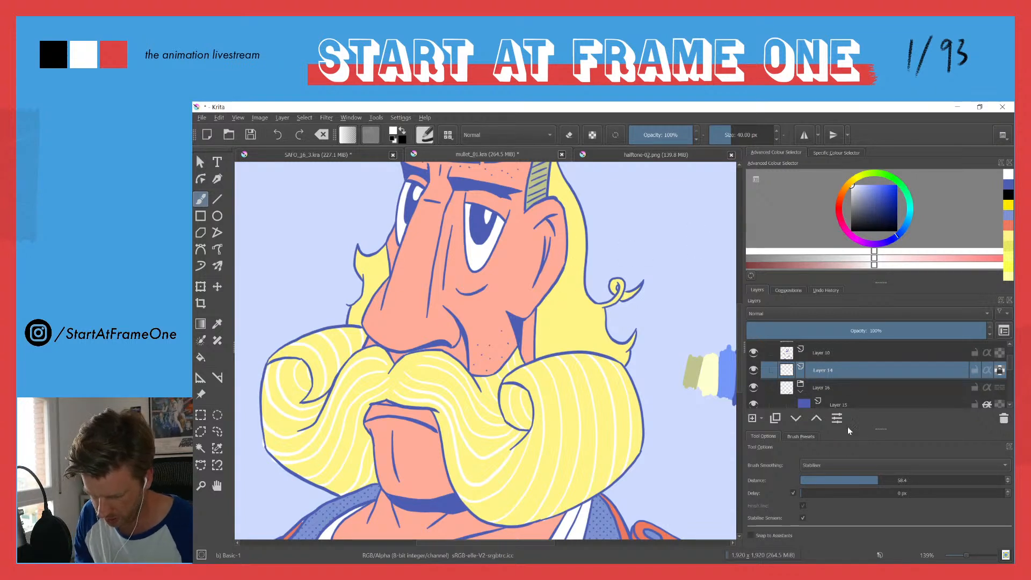
# Step: Enlarge the layer list and delete the unused transparency mask at the top of the Layer 12 group
pyautogui.moveTo(880, 429); pyautogui.dragTo(881, 458)
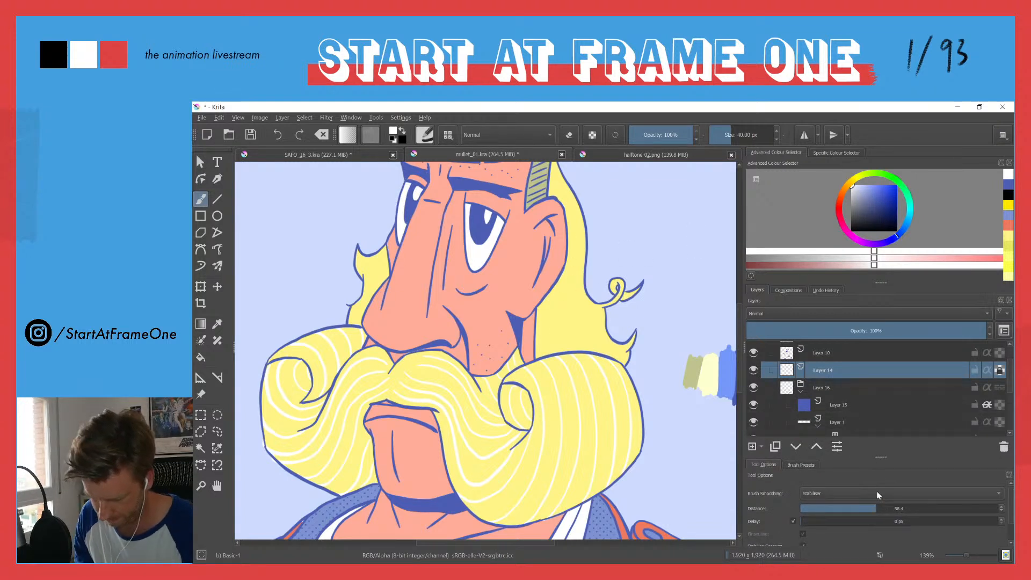
pyautogui.scroll(1, 1010, 363)
pyautogui.scroll(1, 1010, 362)
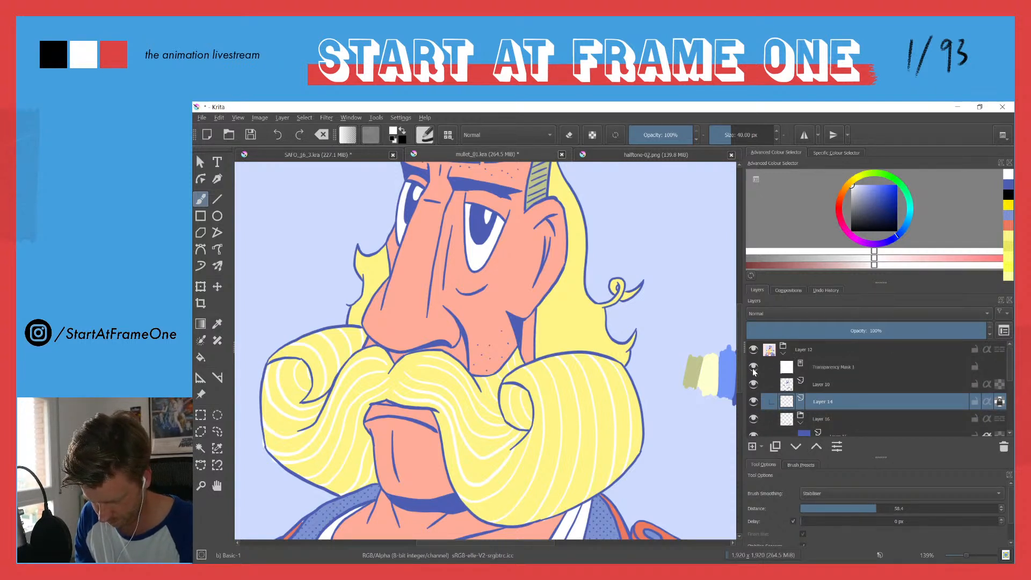
pyautogui.click(824, 367)
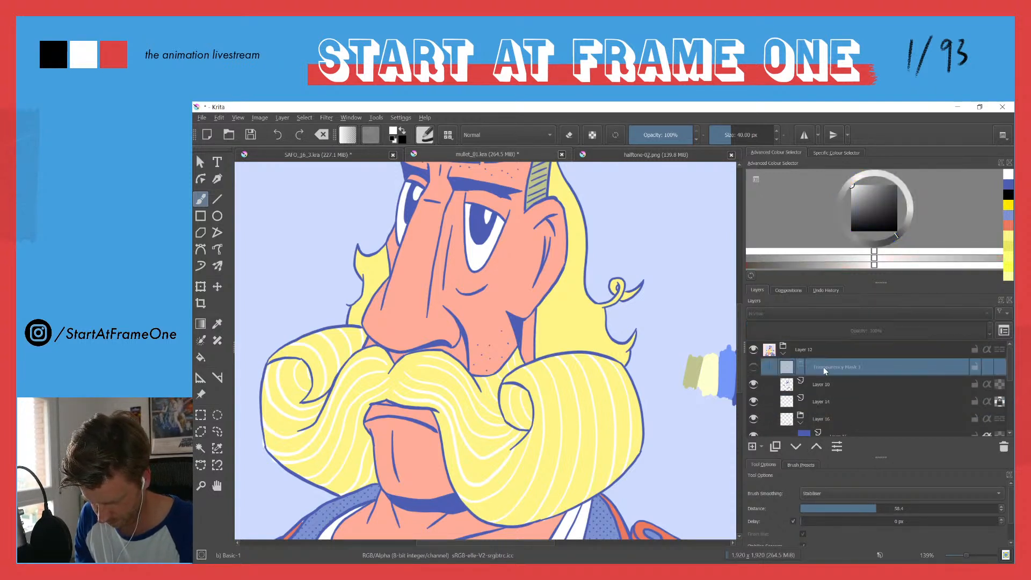
pyautogui.click(1003, 447)
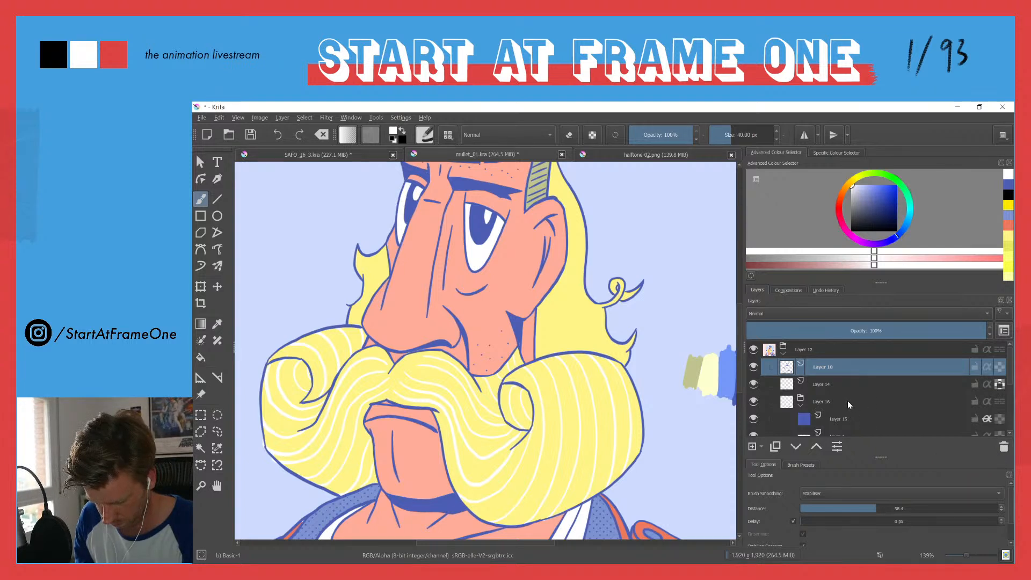
pyautogui.moveTo(846, 401)
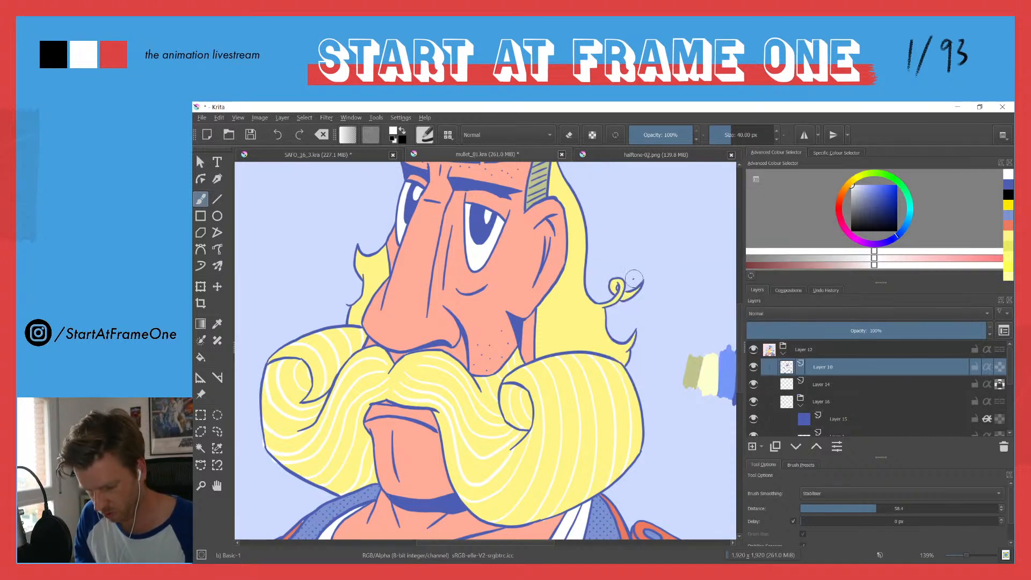
pyautogui.moveTo(577, 272); pyautogui.dragTo(531, 284)
pyautogui.moveTo(548, 220)
pyautogui.mouseDown()
pyautogui.moveTo(533, 300)
pyautogui.moveTo(495, 368)
pyautogui.mouseUp()
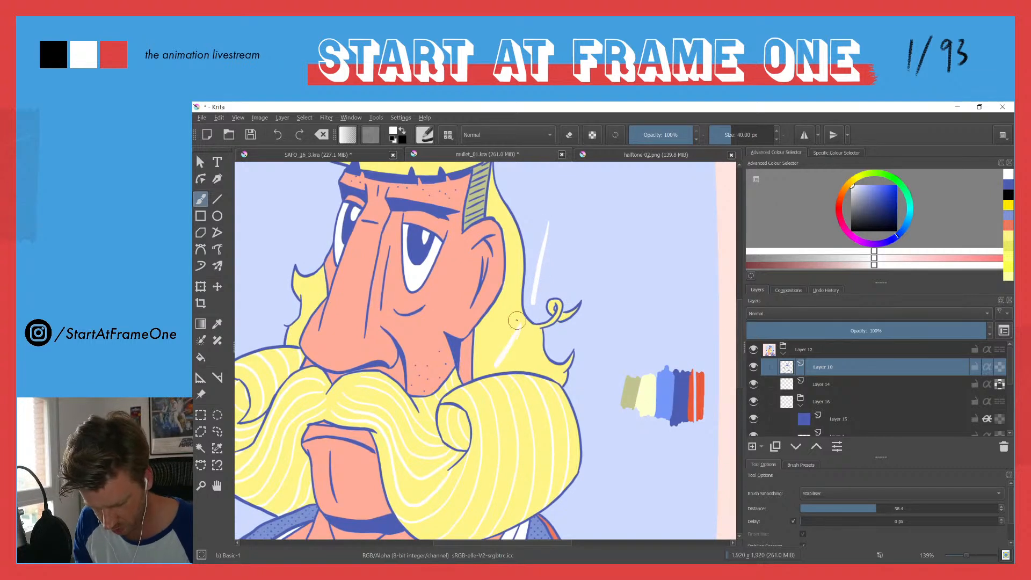
pyautogui.hotkey('ctrl', 'z')
pyautogui.hotkey('ctrl', 'z')
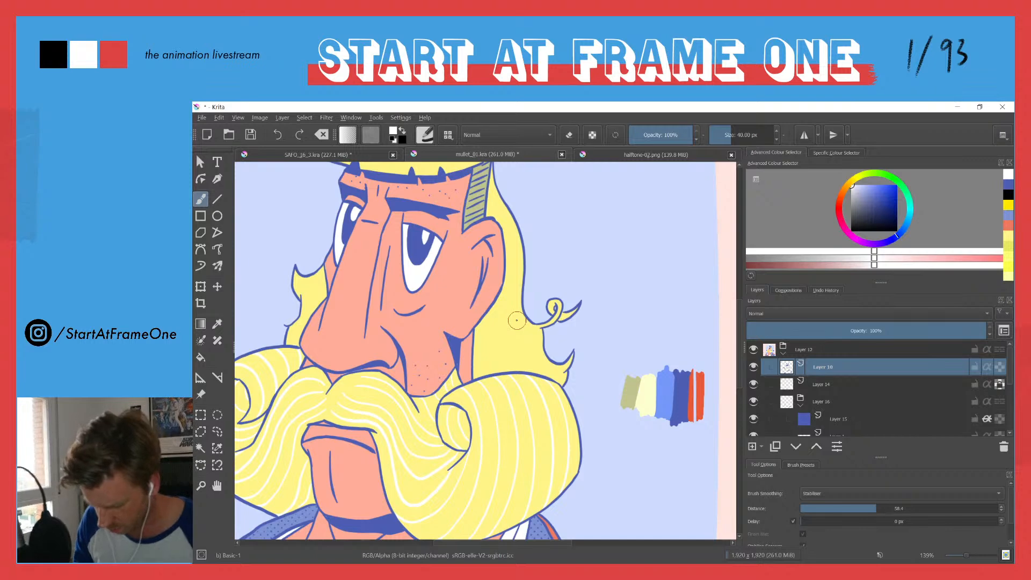
# Step: Turn off alpha lock on Layer 14 and paint flowing white strands over the long hair behind the ear
pyautogui.press('pagedown')
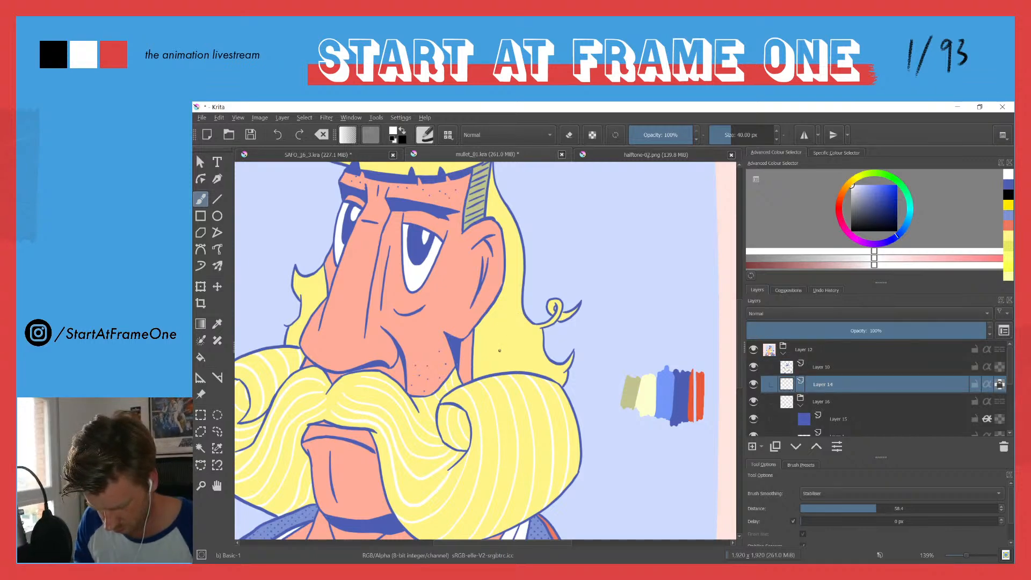
pyautogui.click(753, 367)
pyautogui.click(753, 368)
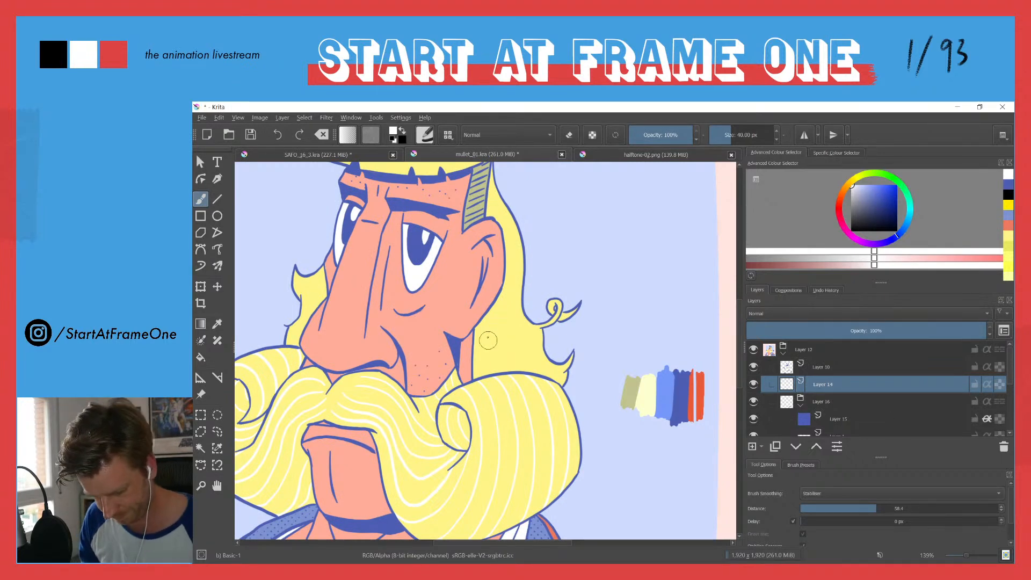
pyautogui.moveTo(493, 231)
pyautogui.mouseDown()
pyautogui.moveTo(490, 299)
pyautogui.moveTo(488, 234)
pyautogui.mouseUp()
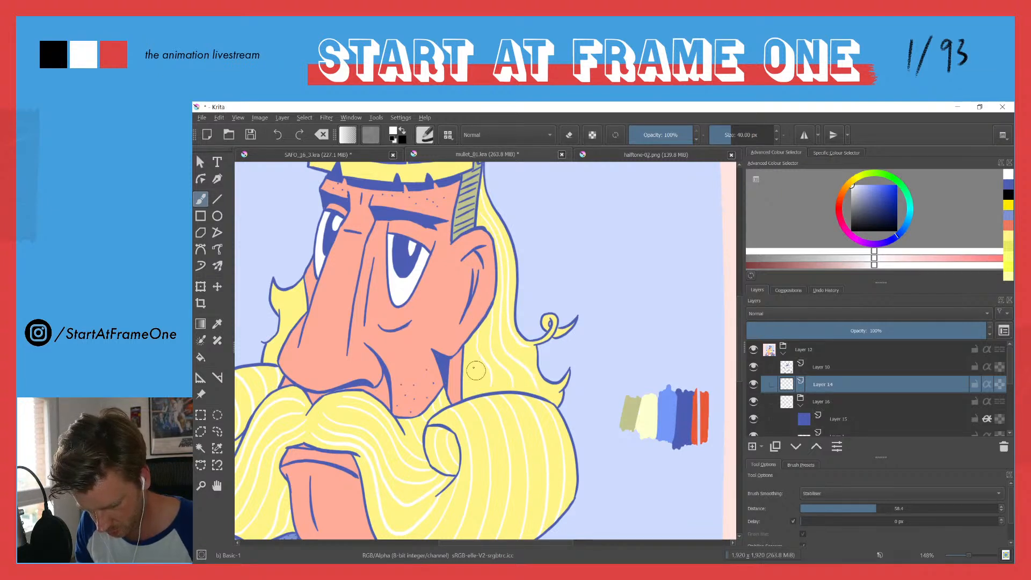
# Step: Paint white strands on the small hair lock on the far side of the face, beside the nose
pyautogui.moveTo(343, 231); pyautogui.dragTo(342, 308)
pyautogui.moveTo(302, 266); pyautogui.dragTo(416, 208)
pyautogui.moveTo(435, 317); pyautogui.dragTo(463, 228)
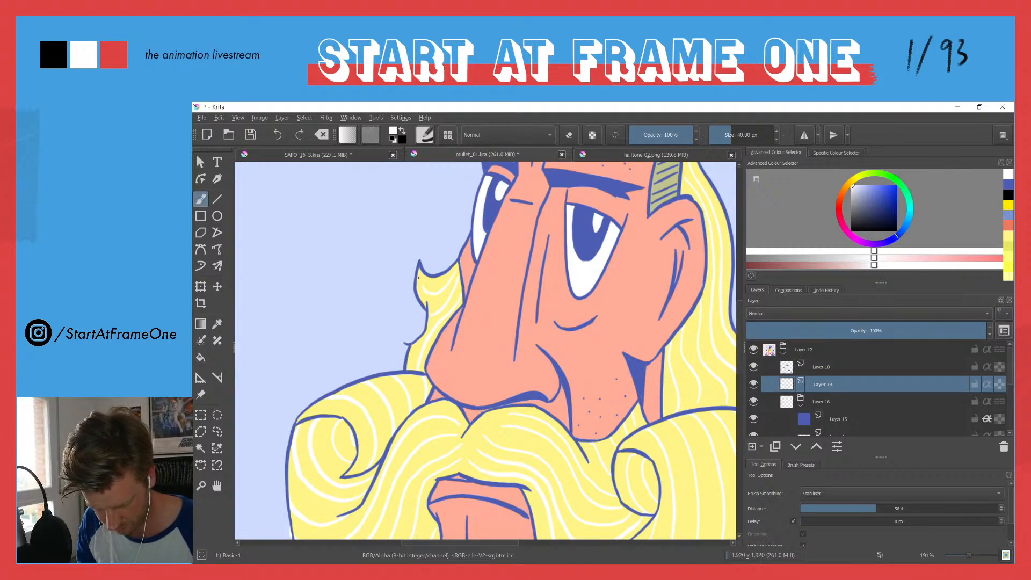
# Step: Paint short white highlight strokes along the fringe beneath the hat brim
pyautogui.moveTo(400, 276); pyautogui.dragTo(391, 335)
pyautogui.moveTo(464, 215)
pyautogui.mouseDown()
pyautogui.moveTo(467, 171)
pyautogui.moveTo(452, 289)
pyautogui.moveTo(428, 285)
pyautogui.mouseUp()
pyautogui.moveTo(421, 263)
pyautogui.mouseDown()
pyautogui.moveTo(425, 289)
pyautogui.moveTo(411, 270)
pyautogui.moveTo(396, 287)
pyautogui.mouseUp()
pyautogui.moveTo(390, 263)
pyautogui.mouseDown()
pyautogui.moveTo(386, 284)
pyautogui.moveTo(366, 276)
pyautogui.mouseUp()
pyautogui.moveTo(512, 278)
pyautogui.mouseDown()
pyautogui.moveTo(523, 299)
pyautogui.moveTo(559, 270)
pyautogui.moveTo(565, 286)
pyautogui.moveTo(595, 280)
pyautogui.mouseUp()
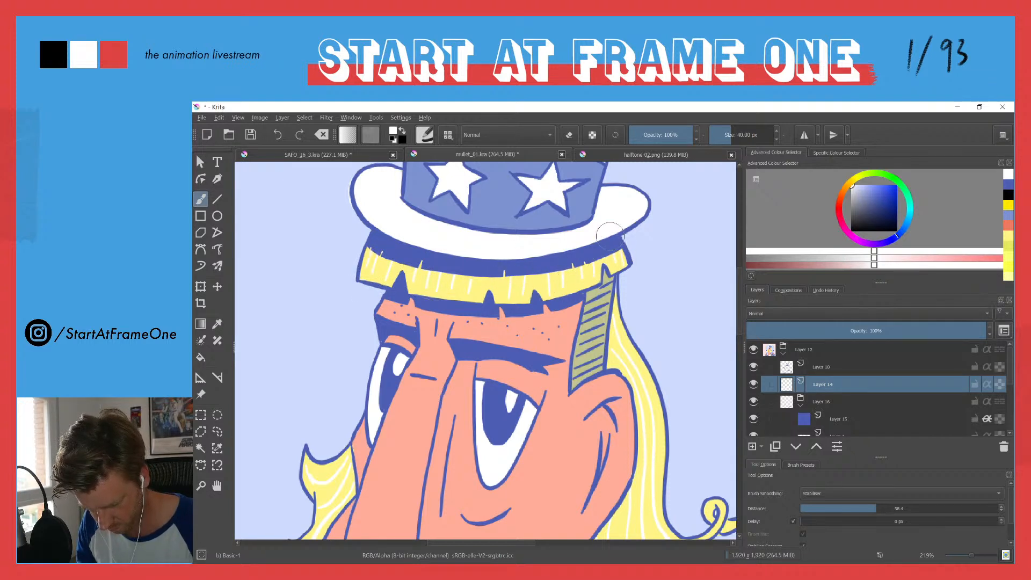
pyautogui.moveTo(422, 234); pyautogui.dragTo(385, 331)
pyautogui.moveTo(365, 273); pyautogui.dragTo(394, 257)
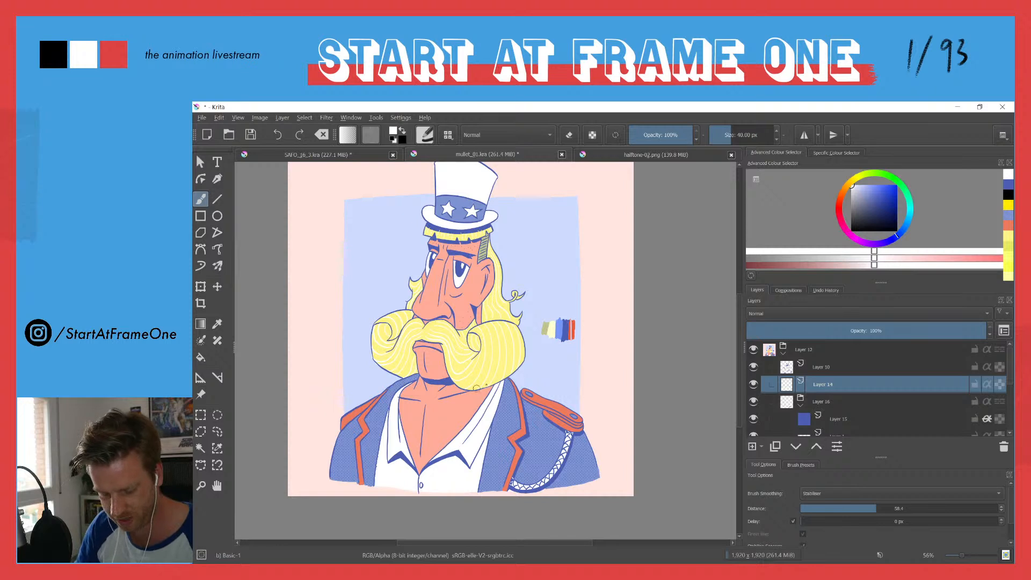
pyautogui.moveTo(488, 388); pyautogui.dragTo(580, 345)
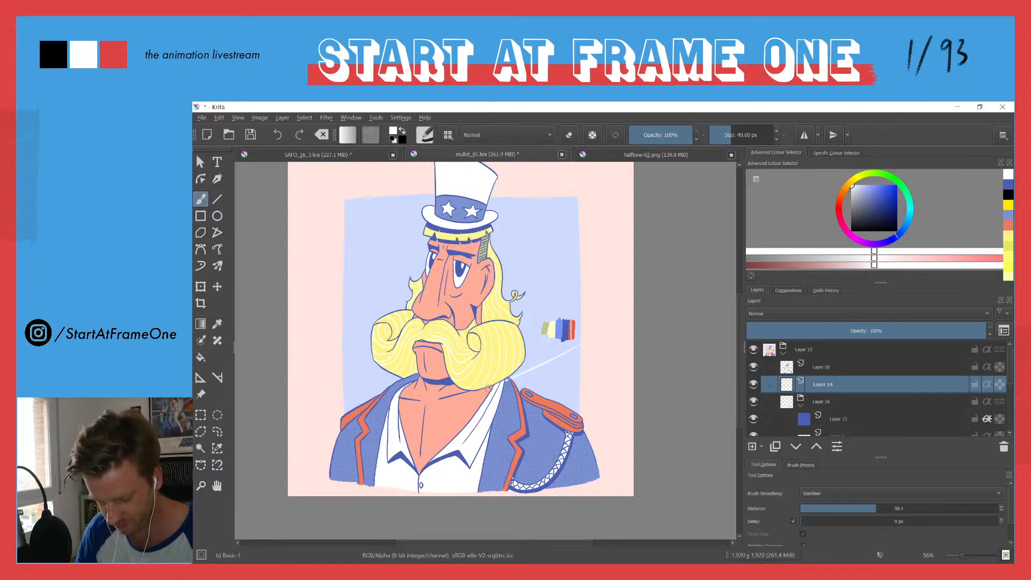
pyautogui.moveTo(476, 385); pyautogui.dragTo(545, 353)
pyautogui.moveTo(474, 383); pyautogui.dragTo(600, 335)
pyautogui.moveTo(524, 353); pyautogui.dragTo(481, 389)
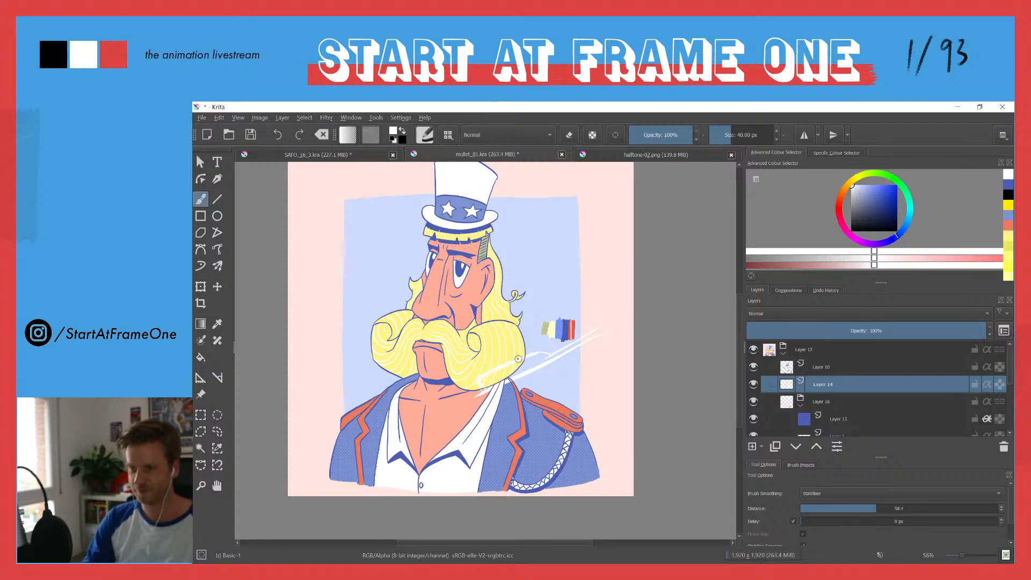
pyautogui.hotkey('ctrl', 'z')
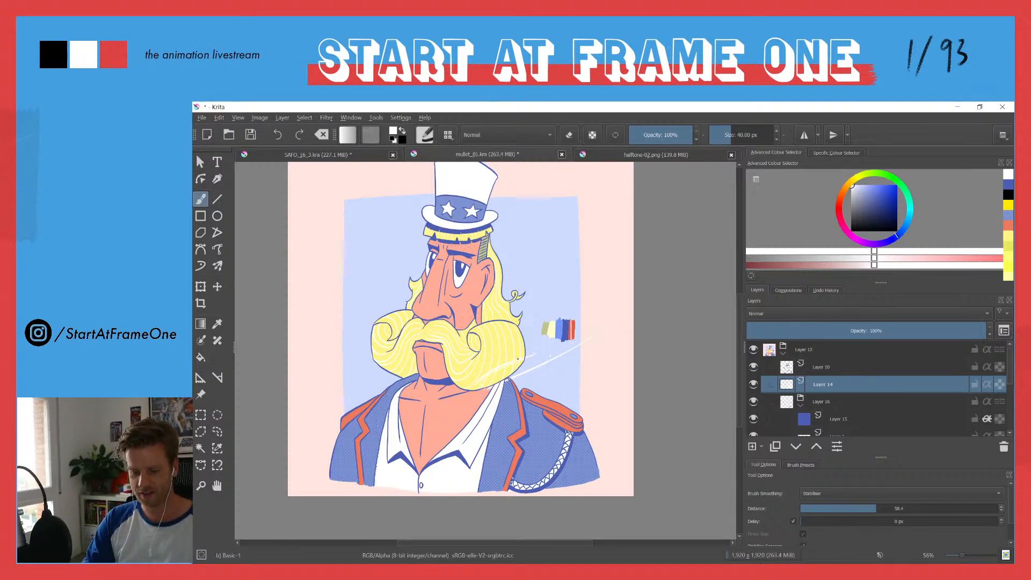
pyautogui.hotkey('ctrl', 'z')
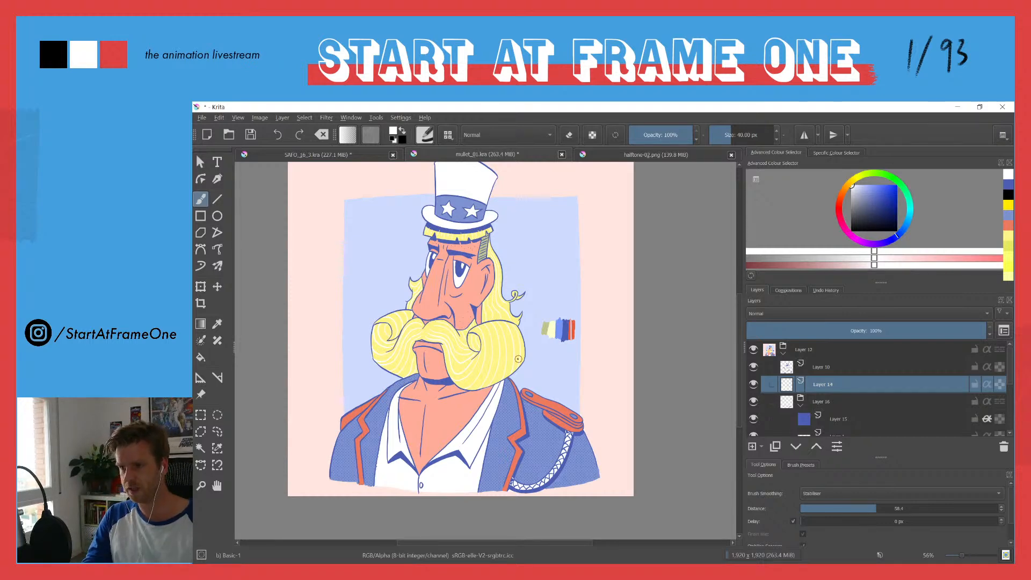
# Step: Sample the skin colour, lighten it to a pale pink, and paint a long highlight down the nose on Layer 14
pyautogui.moveTo(395, 334); pyautogui.dragTo(398, 318)
pyautogui.moveTo(395, 370); pyautogui.dragTo(401, 349)
pyautogui.moveTo(393, 407); pyautogui.dragTo(399, 430)
pyautogui.moveTo(422, 273); pyautogui.dragTo(394, 378)
pyautogui.moveTo(395, 375); pyautogui.dragTo(395, 336)
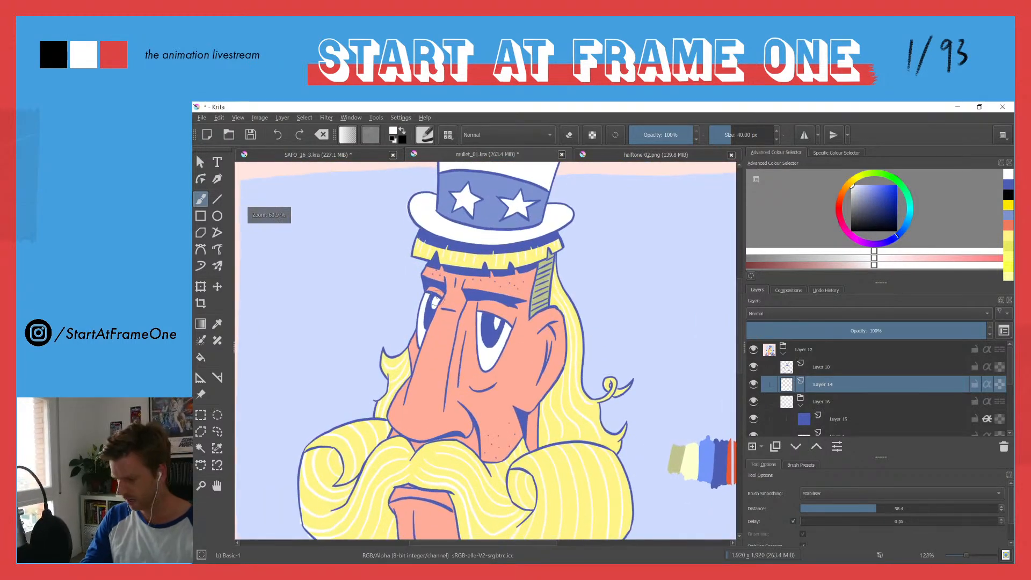
pyautogui.keyDown('ctrl'); pyautogui.click(425, 386); pyautogui.keyUp('ctrl')
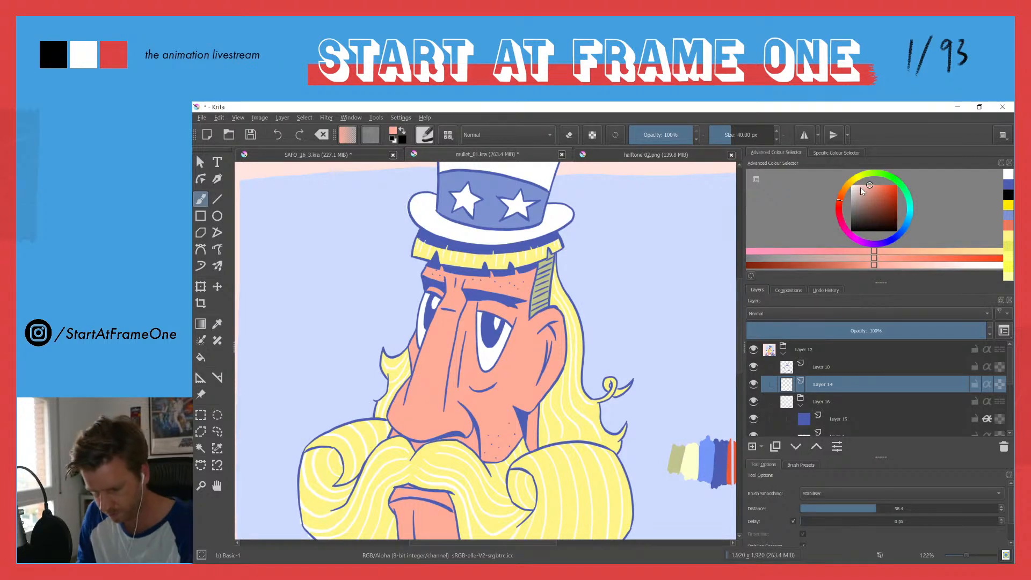
pyautogui.click(860, 185)
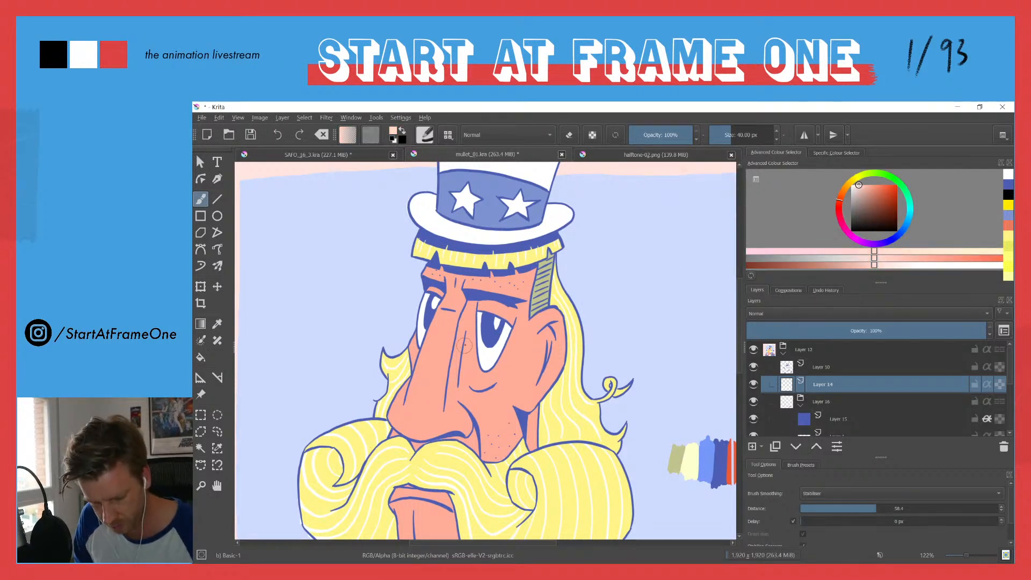
pyautogui.click(833, 367)
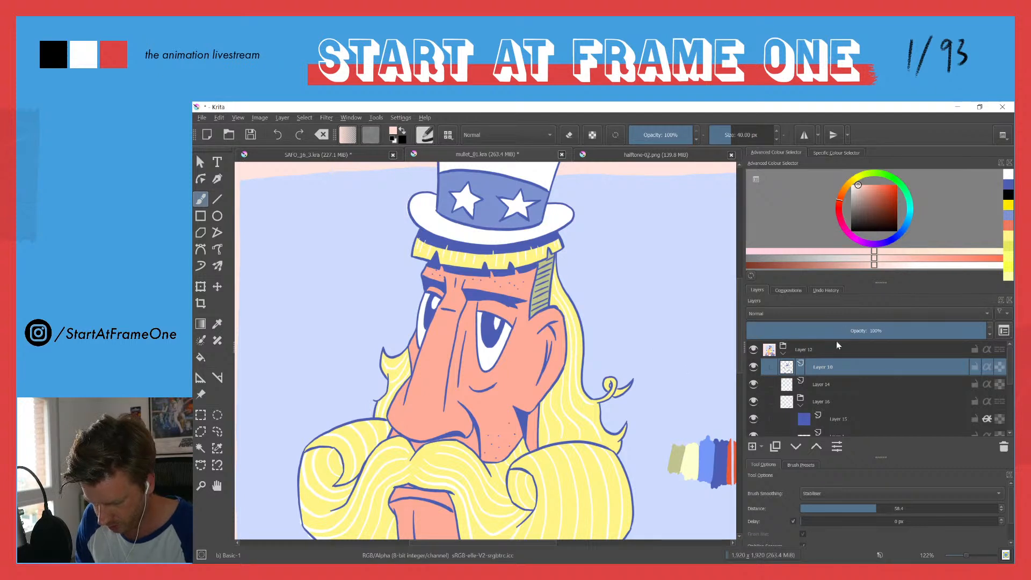
pyautogui.click(833, 383)
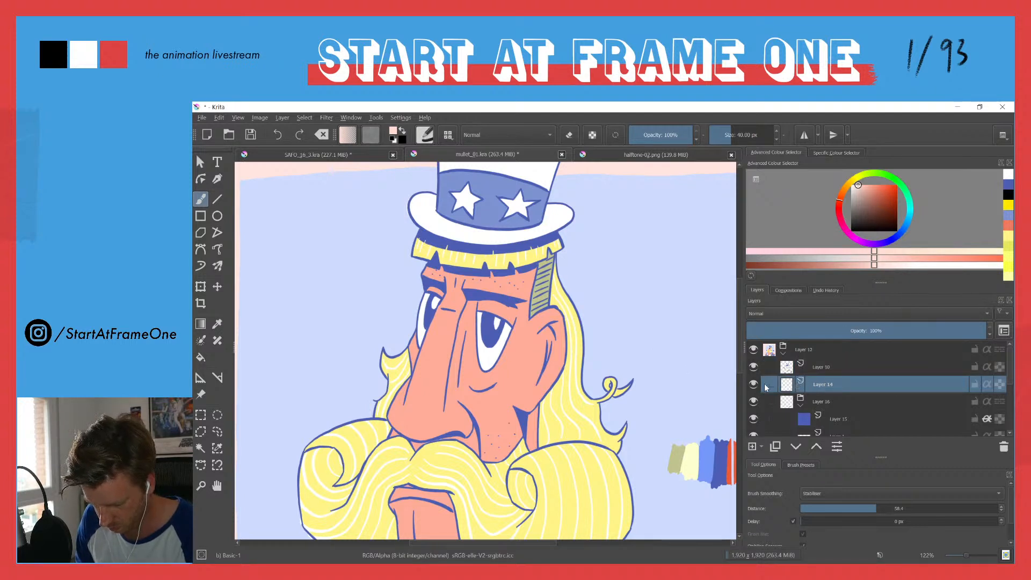
pyautogui.moveTo(436, 320)
pyautogui.mouseDown()
pyautogui.moveTo(413, 399)
pyautogui.moveTo(394, 418)
pyautogui.moveTo(411, 435)
pyautogui.mouseUp()
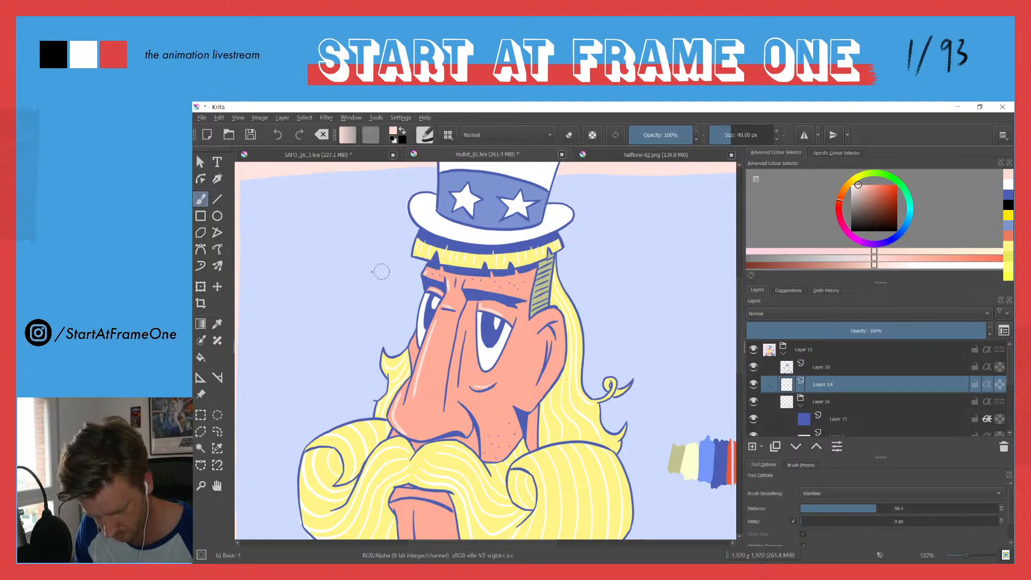
pyautogui.moveTo(270, 195)
pyautogui.mouseDown()
pyautogui.moveTo(330, 274)
pyautogui.moveTo(323, 241)
pyautogui.moveTo(282, 251)
pyautogui.mouseUp()
pyautogui.hotkey('ctrl', 'z')
pyautogui.hotkey('ctrl', 'z')
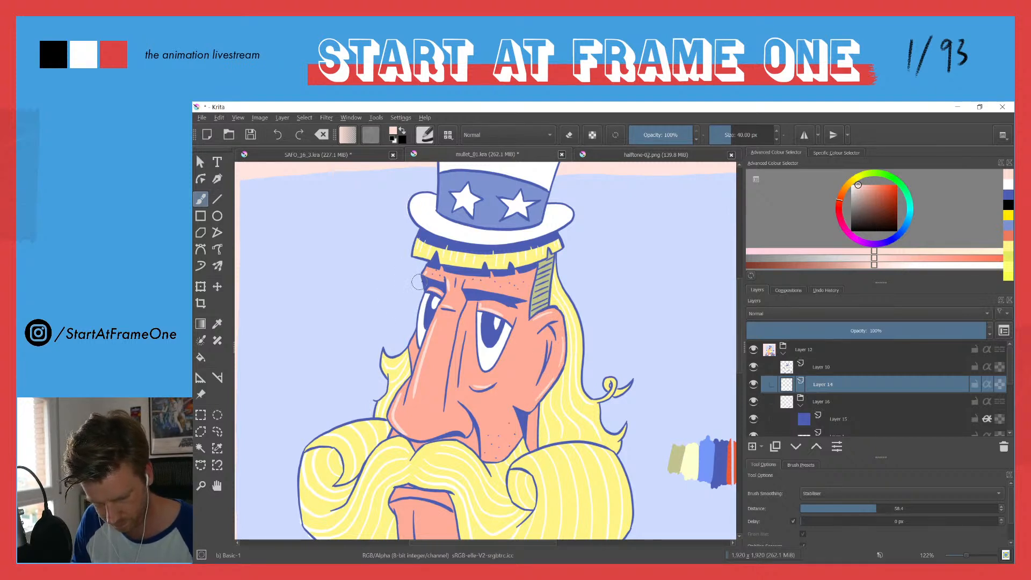
# Step: Add small pale pink highlights near the eyebrow and along the lower lip
pyautogui.moveTo(476, 288); pyautogui.dragTo(478, 287)
pyautogui.moveTo(401, 328); pyautogui.dragTo(426, 208)
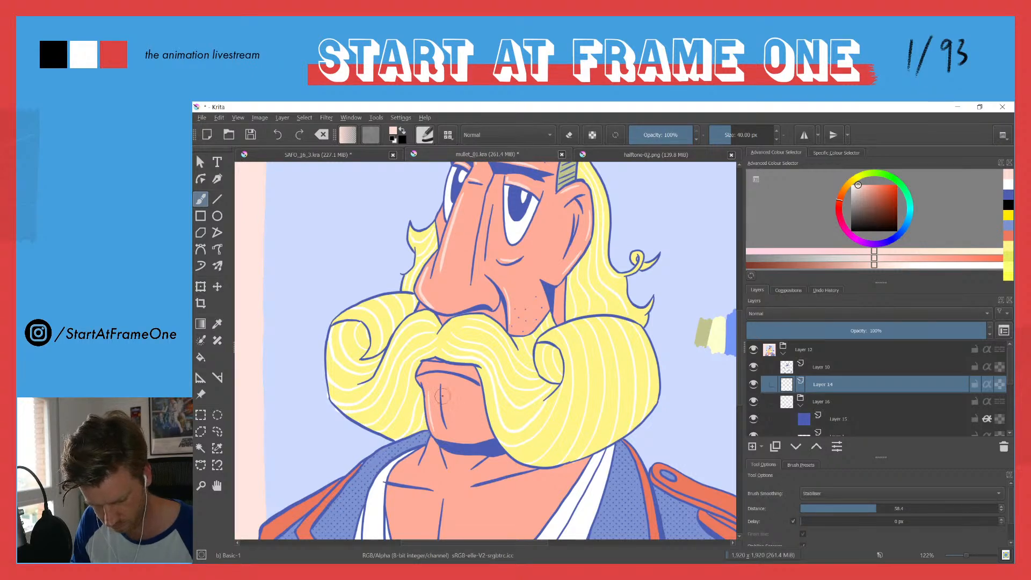
pyautogui.moveTo(460, 370); pyautogui.dragTo(415, 376)
# Step: Paint pale pink highlights beside the chest's centre line and along both collarbone lines, and check the whole figure
pyautogui.moveTo(400, 467); pyautogui.dragTo(460, 311)
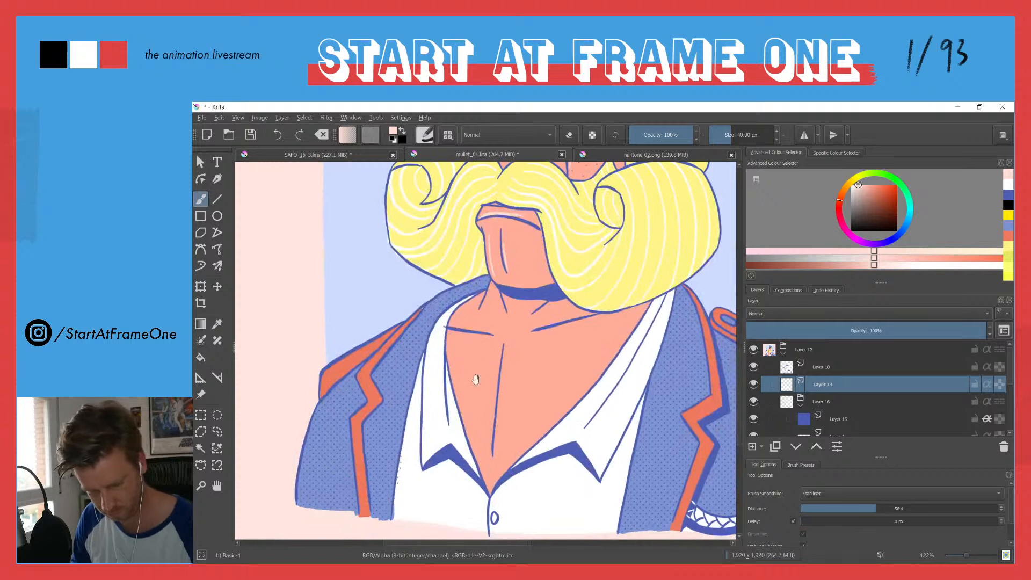
pyautogui.moveTo(505, 347); pyautogui.dragTo(494, 456)
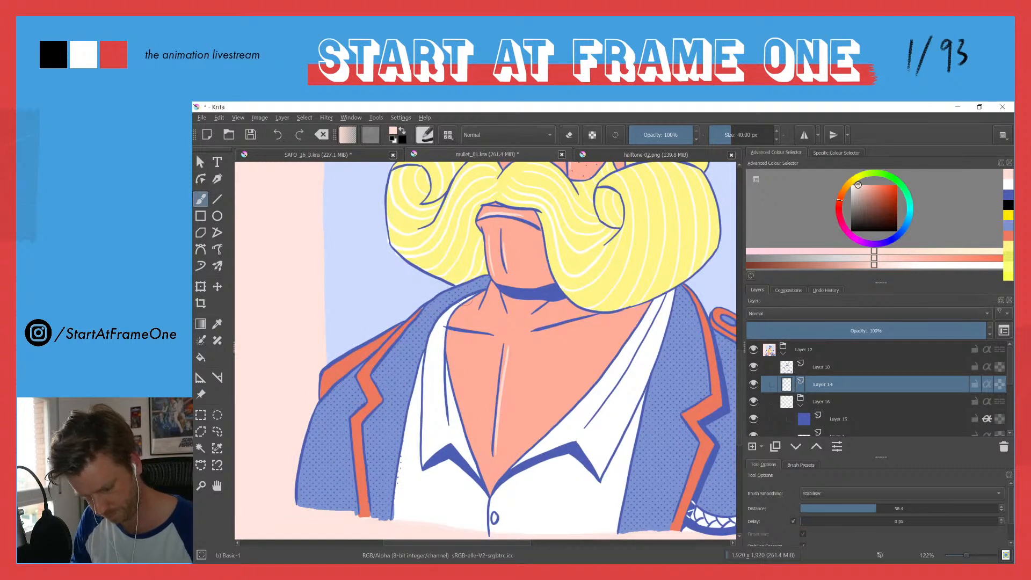
pyautogui.moveTo(449, 334); pyautogui.dragTo(491, 337)
pyautogui.moveTo(601, 319); pyautogui.dragTo(539, 331)
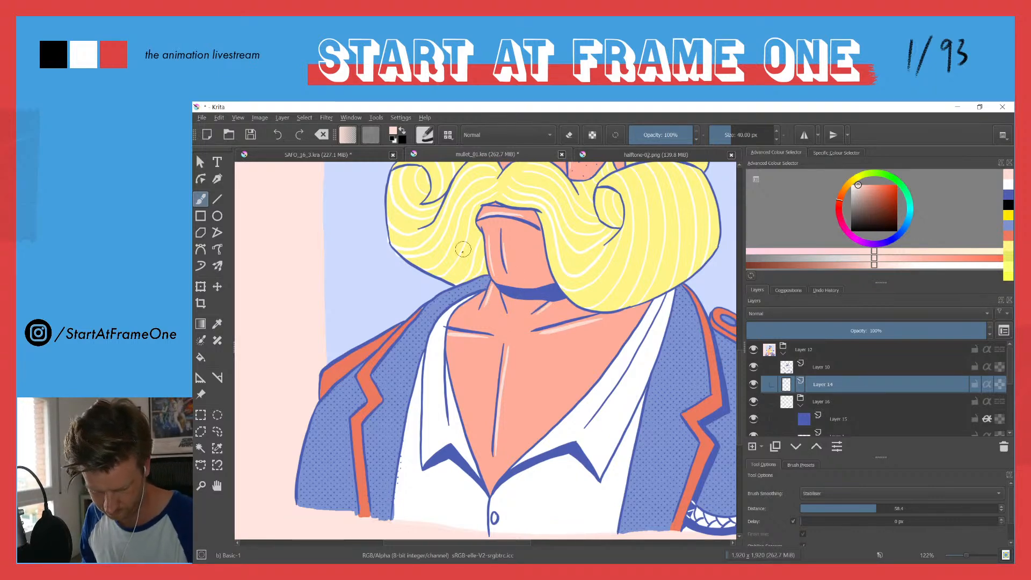
pyautogui.scroll(-5, 449, 268)
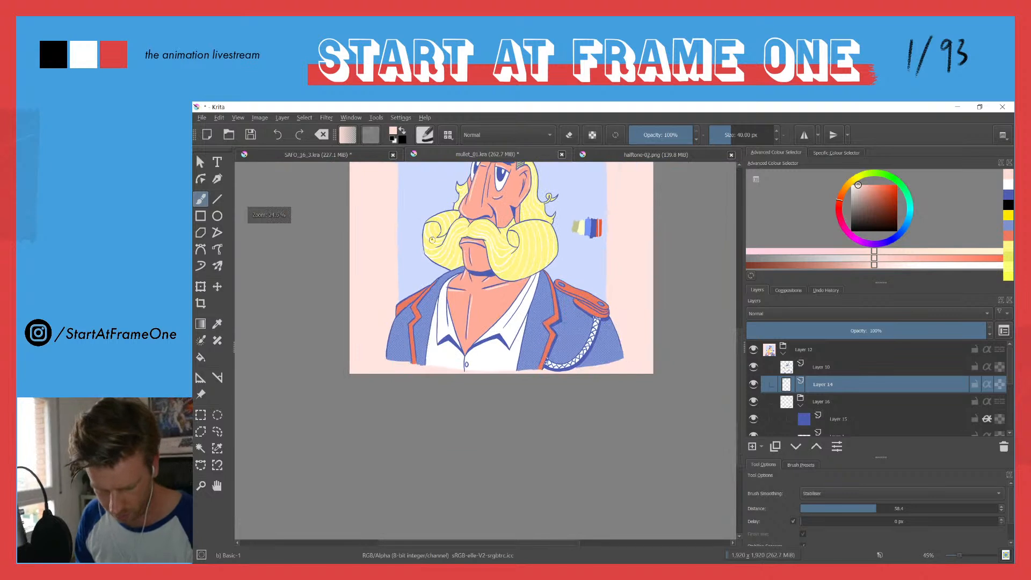
pyautogui.moveTo(435, 262); pyautogui.dragTo(429, 366)
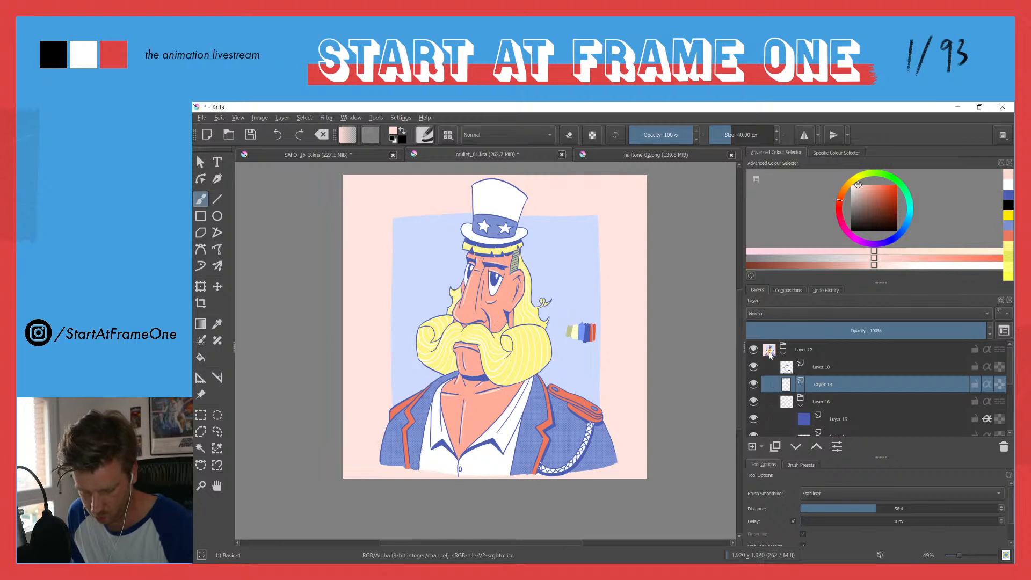
# Step: Add a new paint layer directly above Layer 11, the character's flat colours
pyautogui.moveTo(1010, 361); pyautogui.dragTo(1013, 396)
pyautogui.click(837, 386)
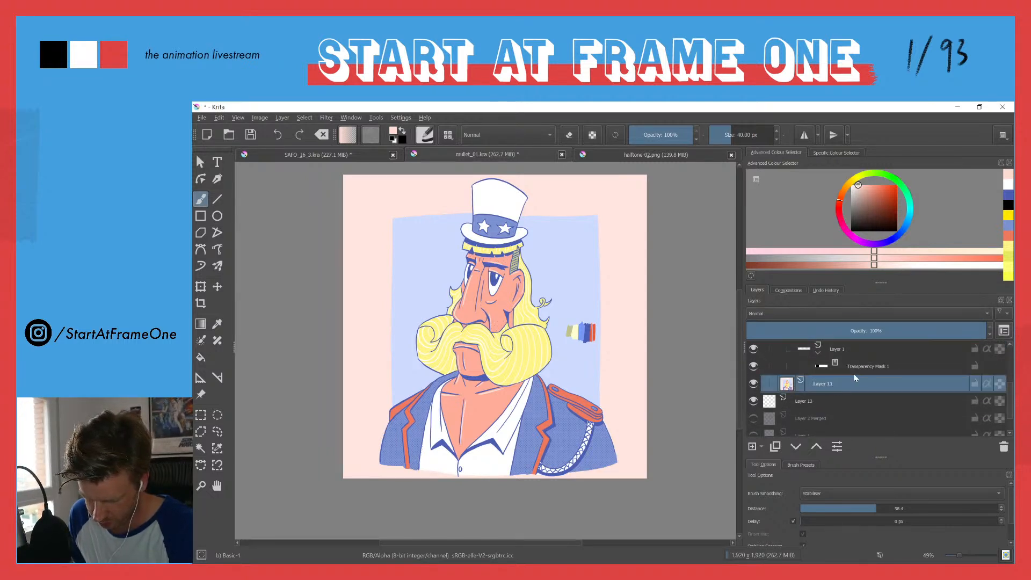
pyautogui.click(753, 451)
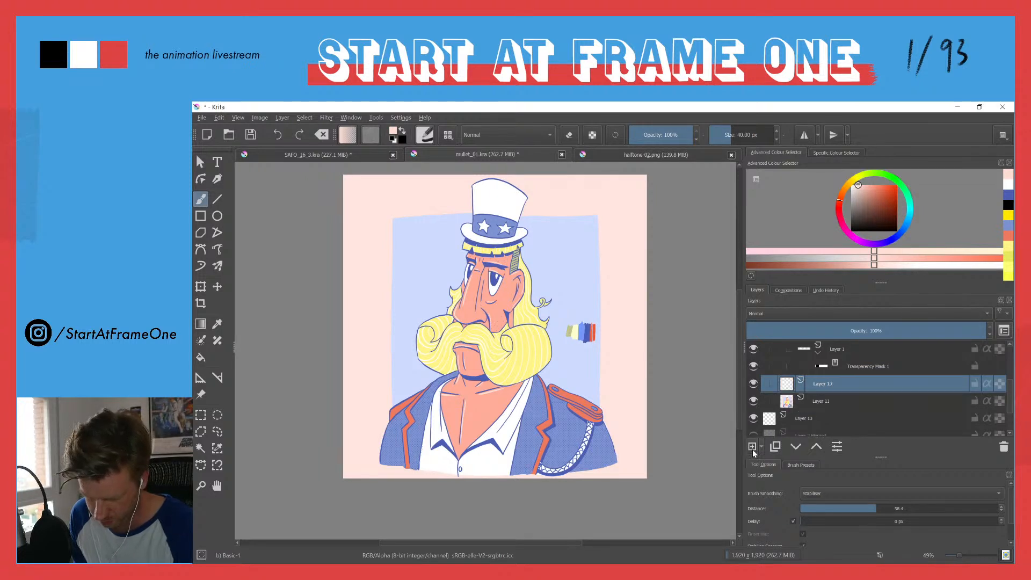
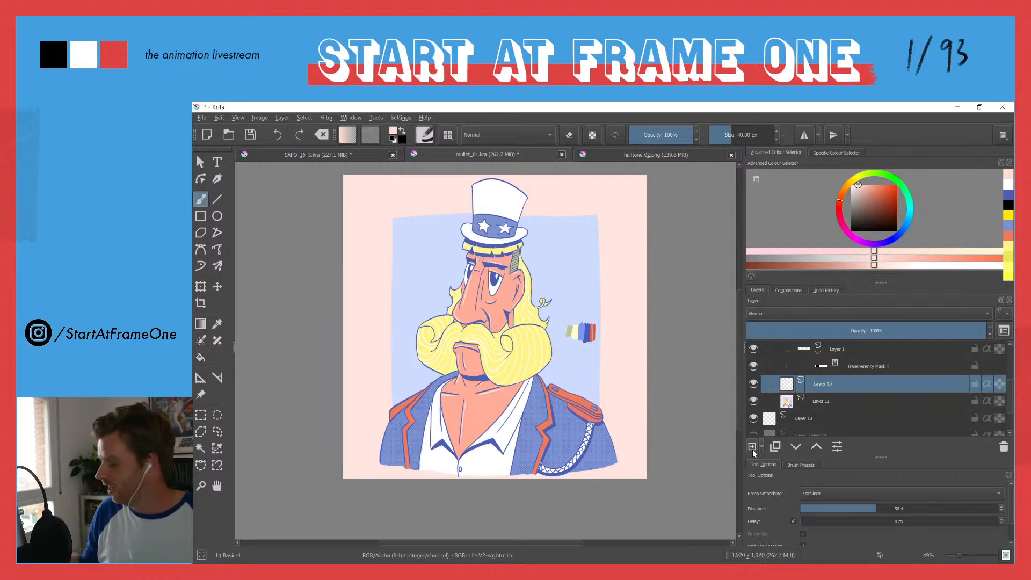
# Step: Examine the character's face, moustache and jacket close up and as a whole figure
pyautogui.scroll(5, 470, 241)
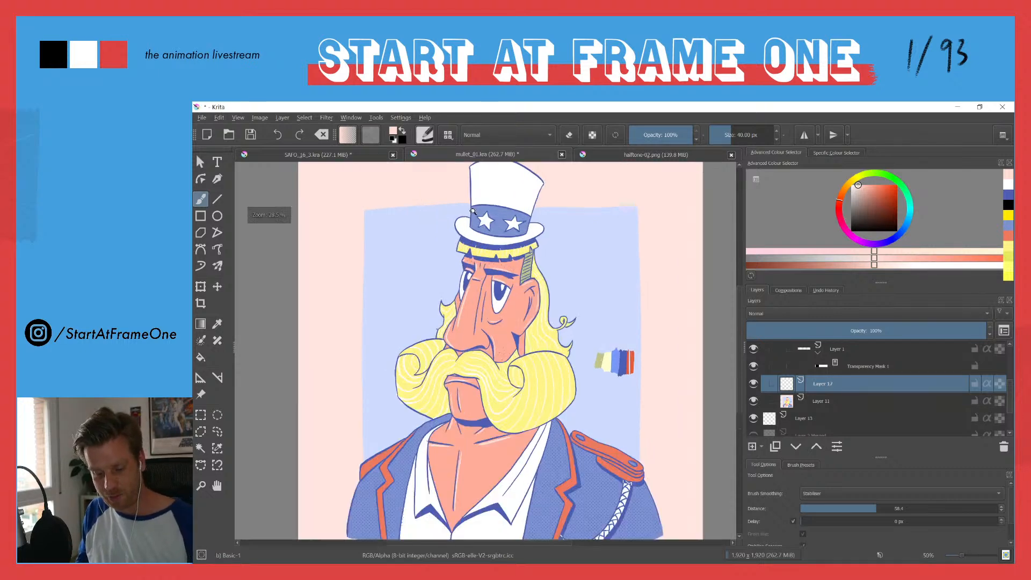
pyautogui.scroll(-5, 466, 252)
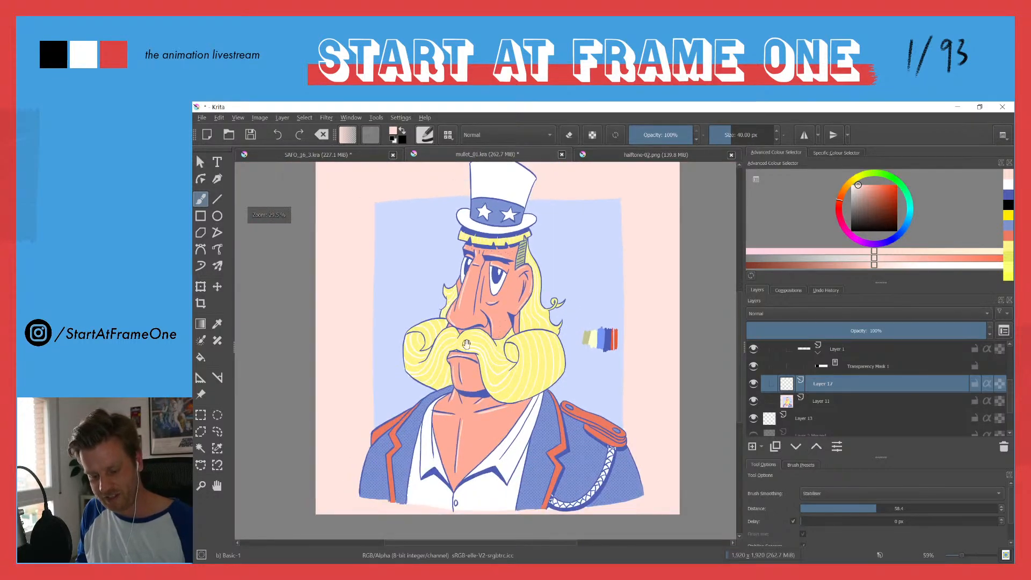
pyautogui.scroll(-2, 465, 298)
pyautogui.moveTo(462, 348); pyautogui.dragTo(458, 326)
pyautogui.moveTo(445, 233); pyautogui.dragTo(449, 265)
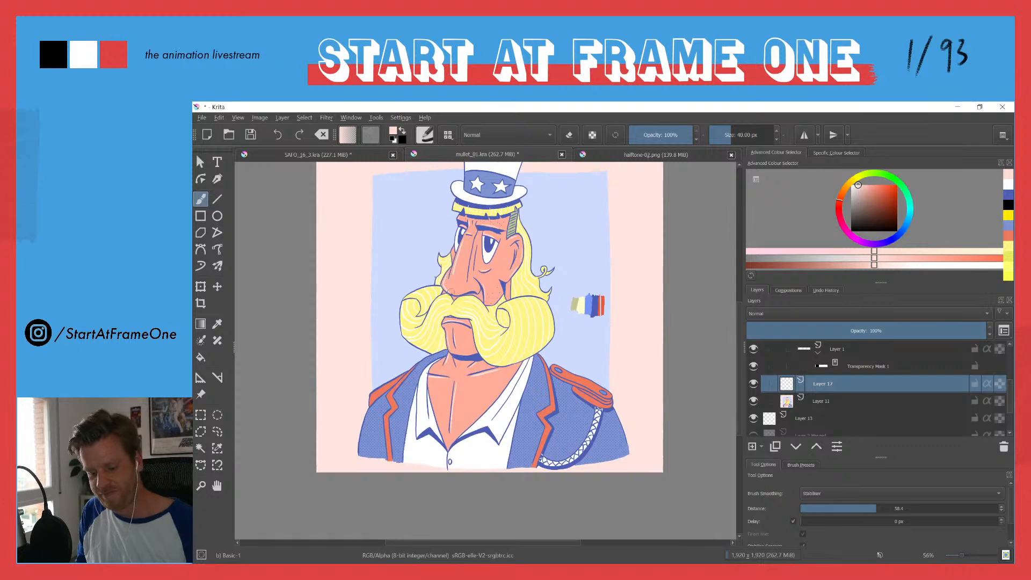
pyautogui.scroll(3, 459, 302)
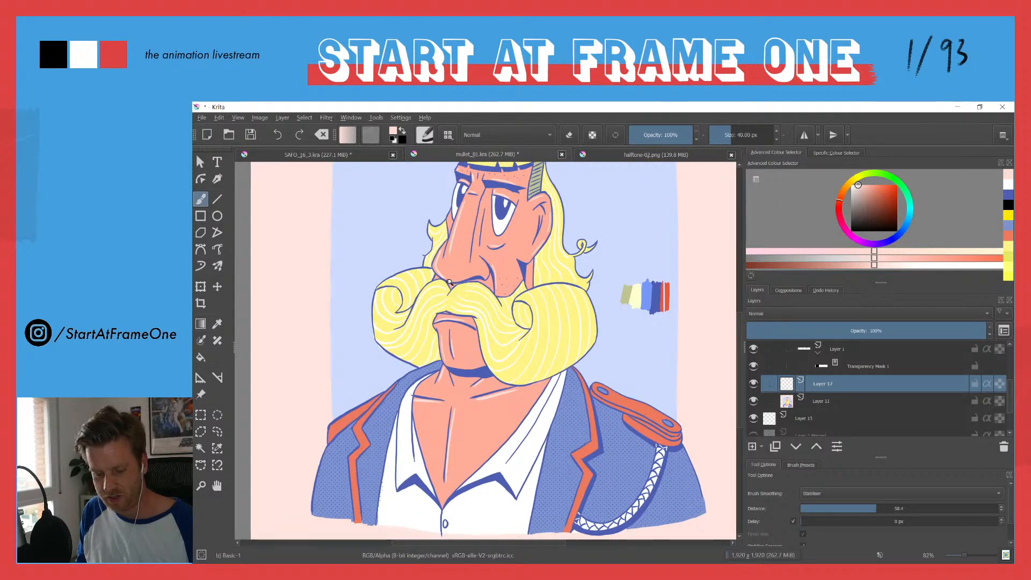
pyautogui.scroll(-2, 450, 311)
pyautogui.moveTo(437, 248); pyautogui.dragTo(435, 257)
pyautogui.scroll(-1, 435, 259)
pyautogui.scroll(-1, 432, 271)
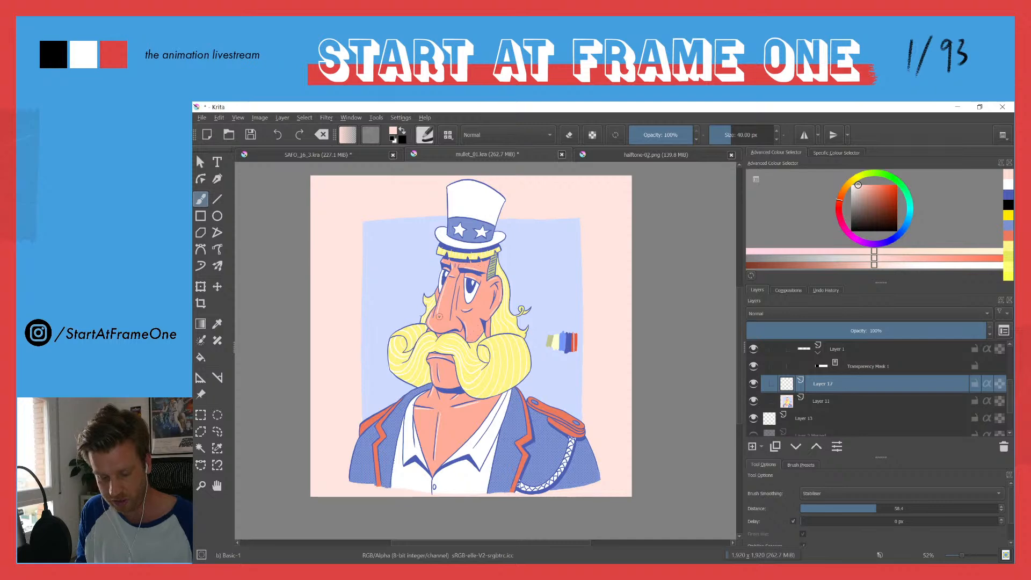
# Step: Sample the skin colour from the cheek and darken it slightly to a deeper salmon for shading
pyautogui.scroll(4, 482, 296)
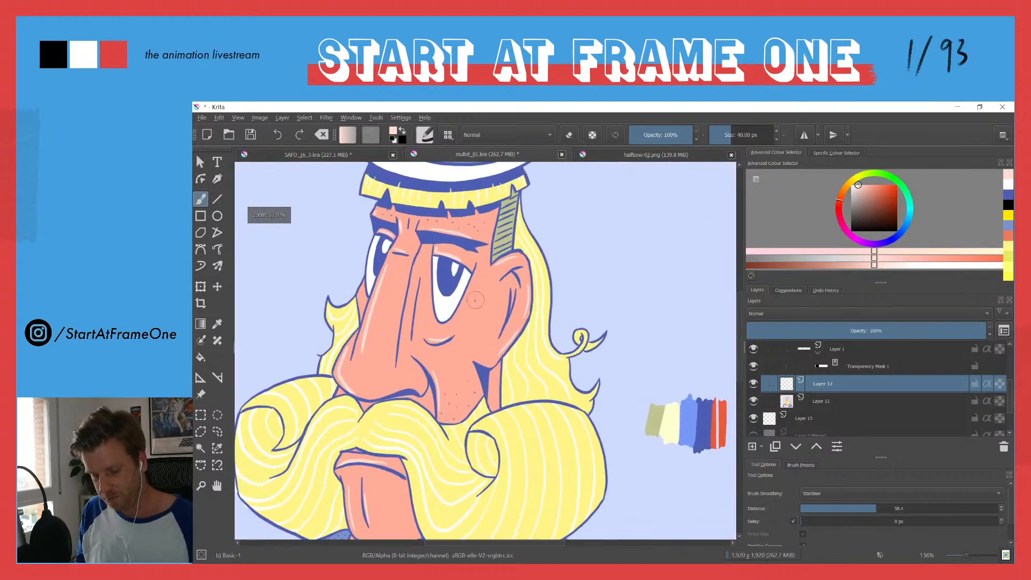
pyautogui.keyDown('ctrl'); pyautogui.click(482, 298); pyautogui.keyUp('ctrl')
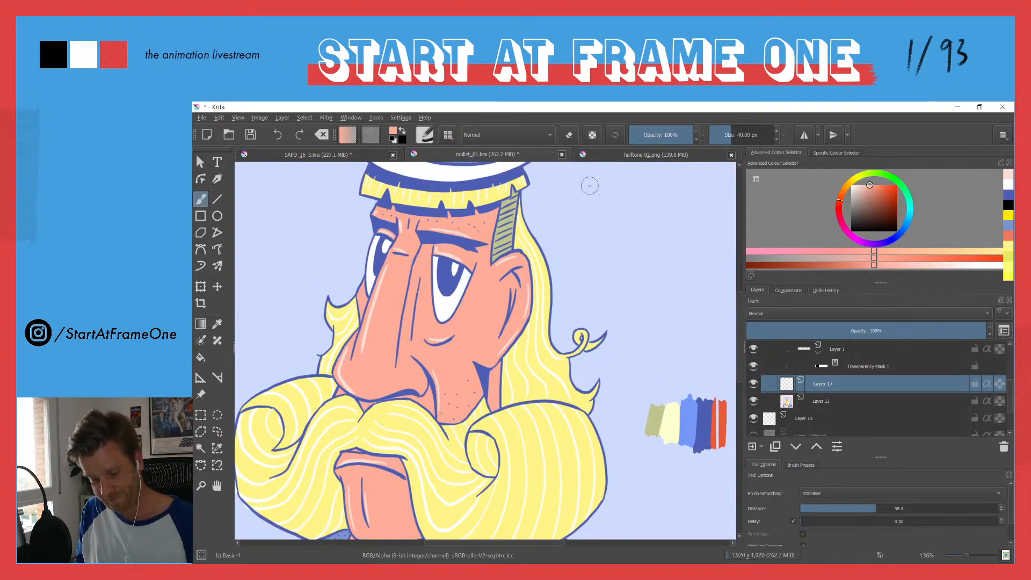
pyautogui.click(871, 185)
pyautogui.moveTo(872, 188); pyautogui.dragTo(870, 185)
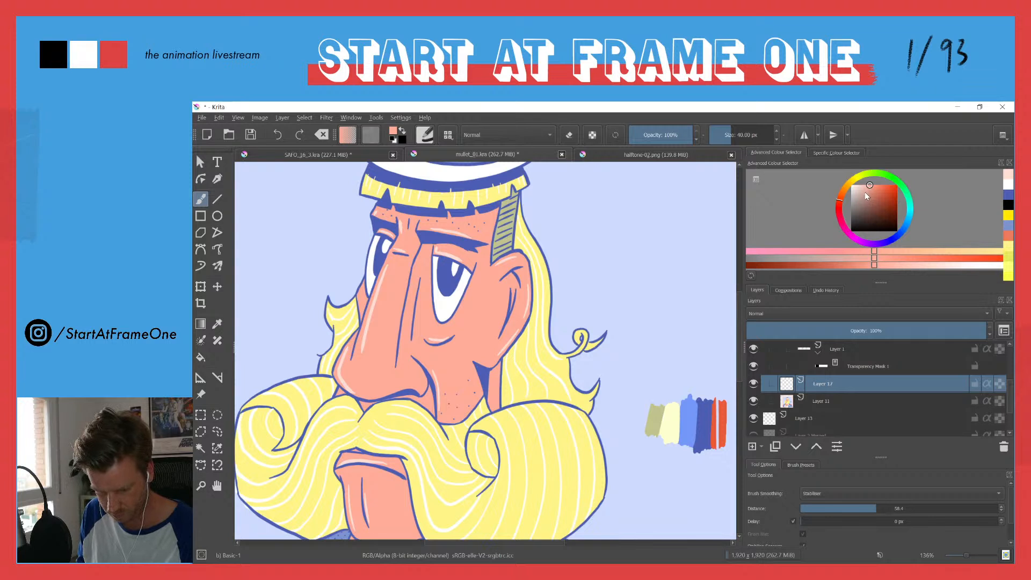
pyautogui.moveTo(870, 186); pyautogui.dragTo(873, 189)
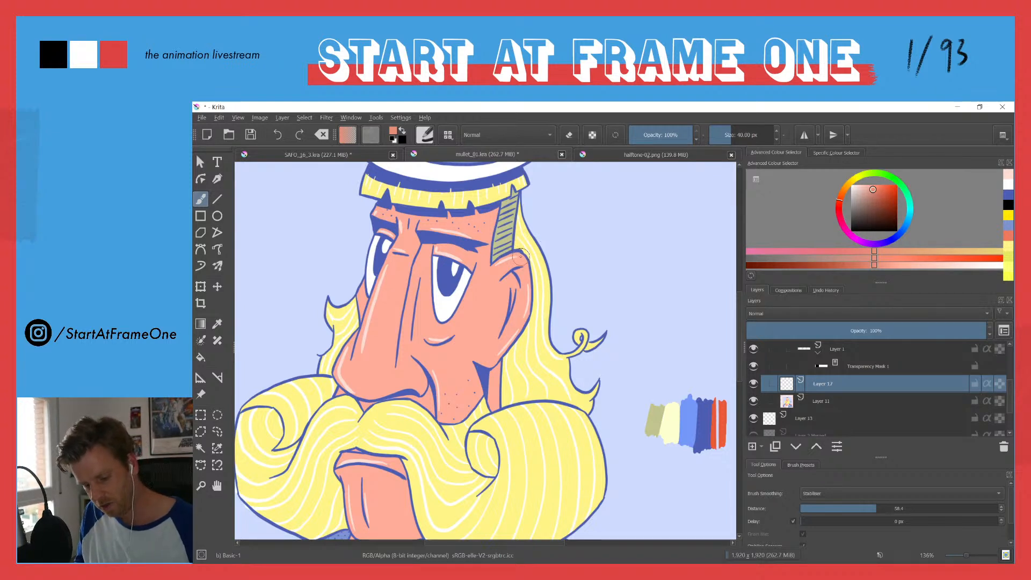
# Step: Paint salmon shadows on the new layer around the ear, down the jaw line and along the neck and lower cheek beside it
pyautogui.moveTo(508, 257)
pyautogui.mouseDown()
pyautogui.moveTo(497, 264)
pyautogui.moveTo(528, 281)
pyautogui.moveTo(526, 306)
pyautogui.moveTo(498, 356)
pyautogui.moveTo(473, 361)
pyautogui.mouseUp()
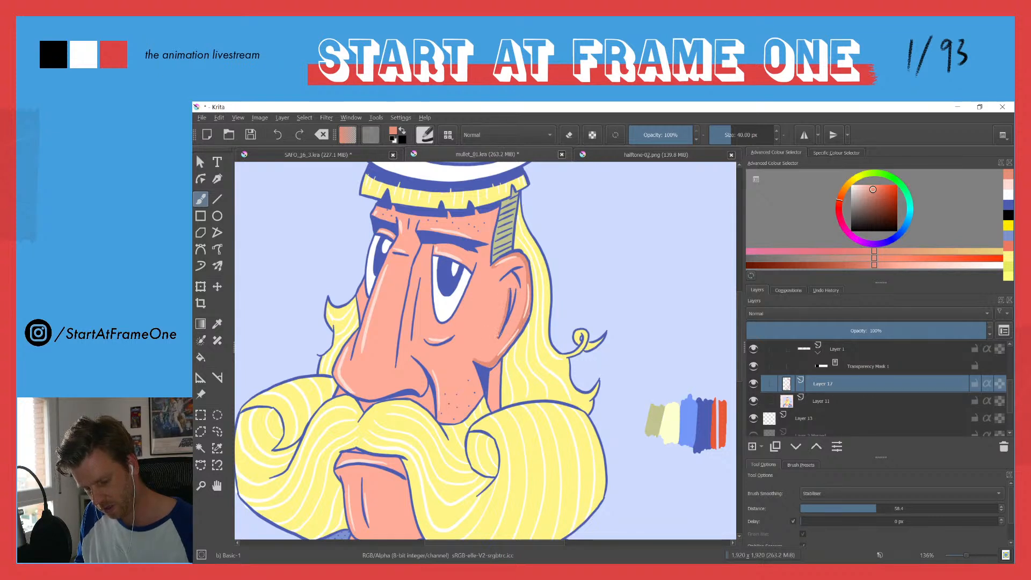
pyautogui.moveTo(512, 323)
pyautogui.mouseDown()
pyautogui.moveTo(509, 274)
pyautogui.moveTo(498, 278)
pyautogui.moveTo(519, 280)
pyautogui.mouseUp()
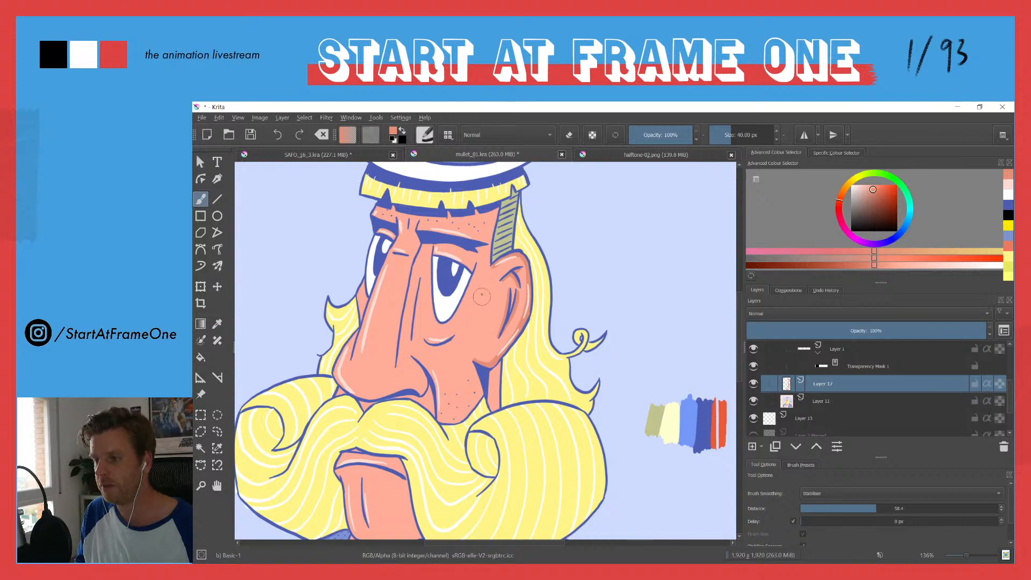
pyautogui.moveTo(466, 317); pyautogui.dragTo(501, 259)
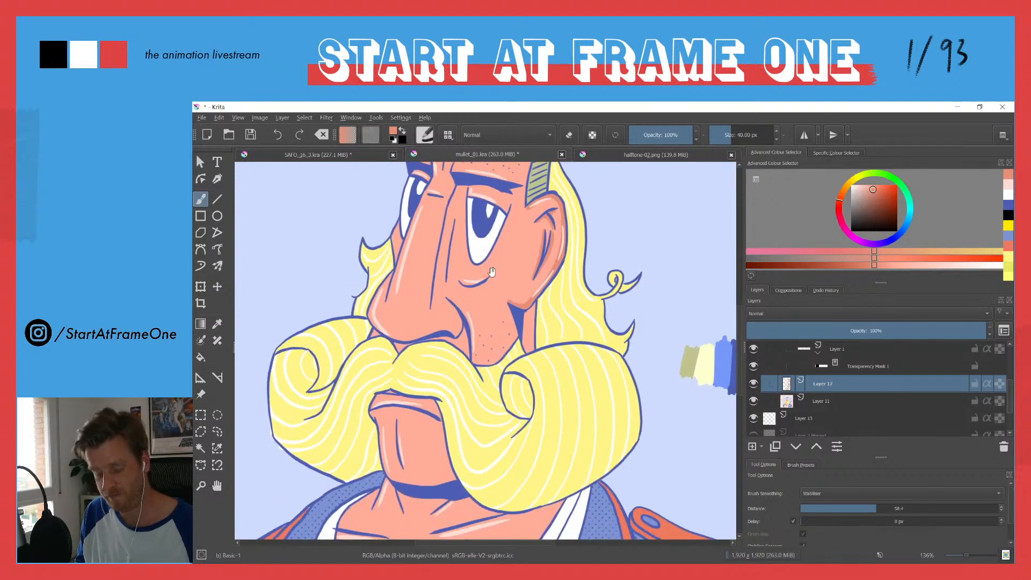
pyautogui.moveTo(532, 332)
pyautogui.mouseDown()
pyautogui.moveTo(528, 351)
pyautogui.moveTo(527, 315)
pyautogui.moveTo(529, 346)
pyautogui.moveTo(525, 333)
pyautogui.mouseUp()
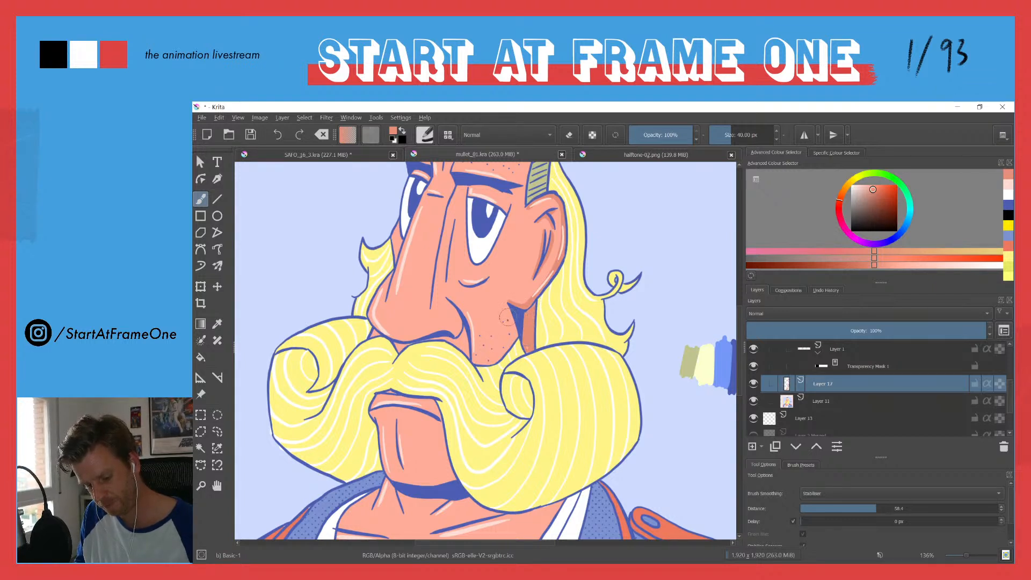
pyautogui.moveTo(504, 355)
pyautogui.mouseDown()
pyautogui.moveTo(473, 362)
pyautogui.moveTo(513, 335)
pyautogui.mouseUp()
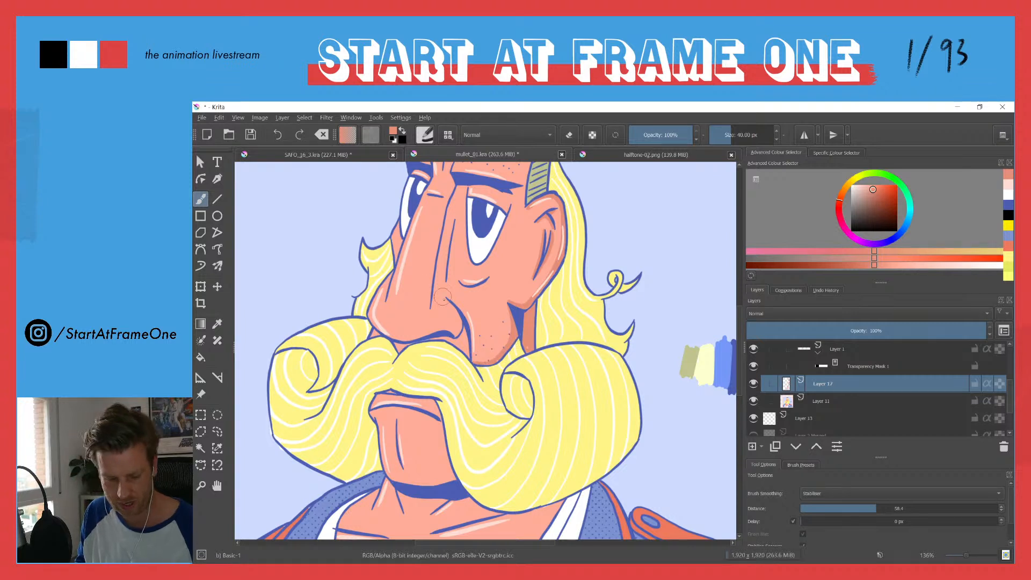
# Step: Shade the nostril, the bottom of the cheek above the moustache, and the long side plane of the nose
pyautogui.moveTo(448, 300)
pyautogui.mouseDown()
pyautogui.moveTo(455, 335)
pyautogui.moveTo(458, 314)
pyautogui.moveTo(454, 330)
pyautogui.moveTo(430, 333)
pyautogui.moveTo(446, 329)
pyautogui.moveTo(444, 297)
pyautogui.moveTo(454, 325)
pyautogui.mouseUp()
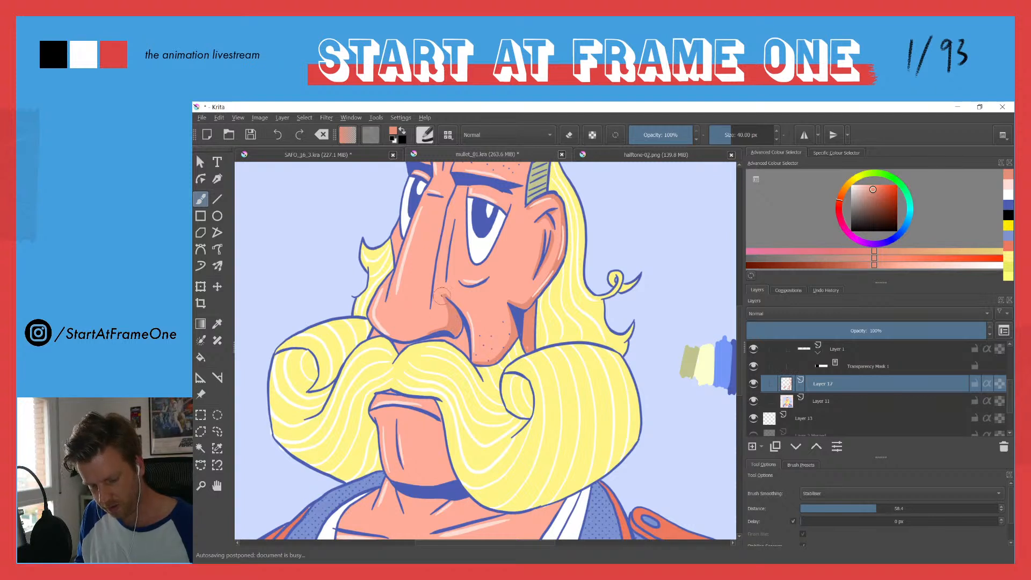
pyautogui.moveTo(476, 355)
pyautogui.mouseDown()
pyautogui.moveTo(496, 359)
pyautogui.moveTo(465, 330)
pyautogui.moveTo(465, 347)
pyautogui.moveTo(460, 337)
pyautogui.mouseUp()
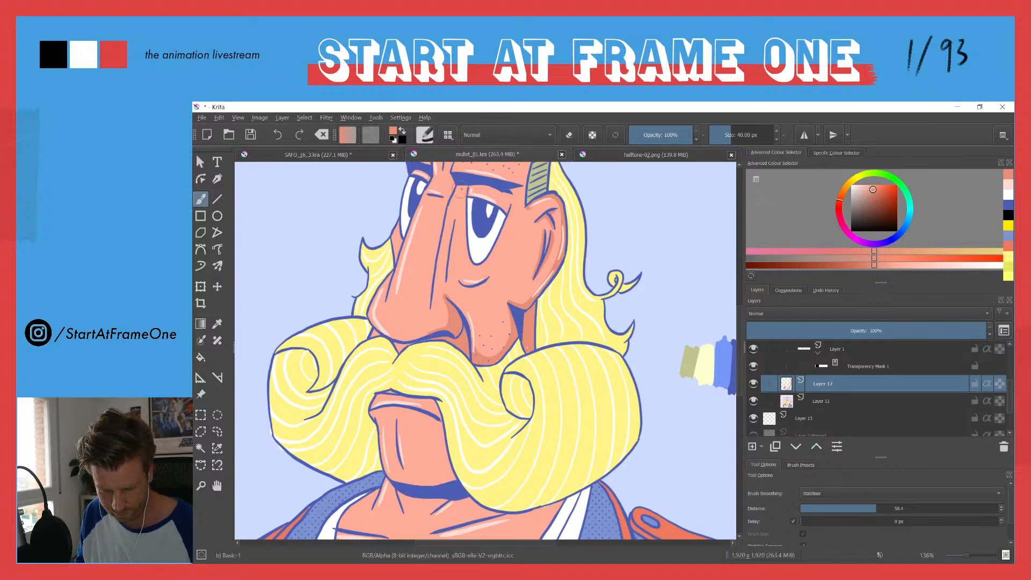
pyautogui.moveTo(461, 192)
pyautogui.mouseDown()
pyautogui.moveTo(454, 222)
pyautogui.moveTo(465, 186)
pyautogui.moveTo(445, 227)
pyautogui.moveTo(430, 317)
pyautogui.mouseUp()
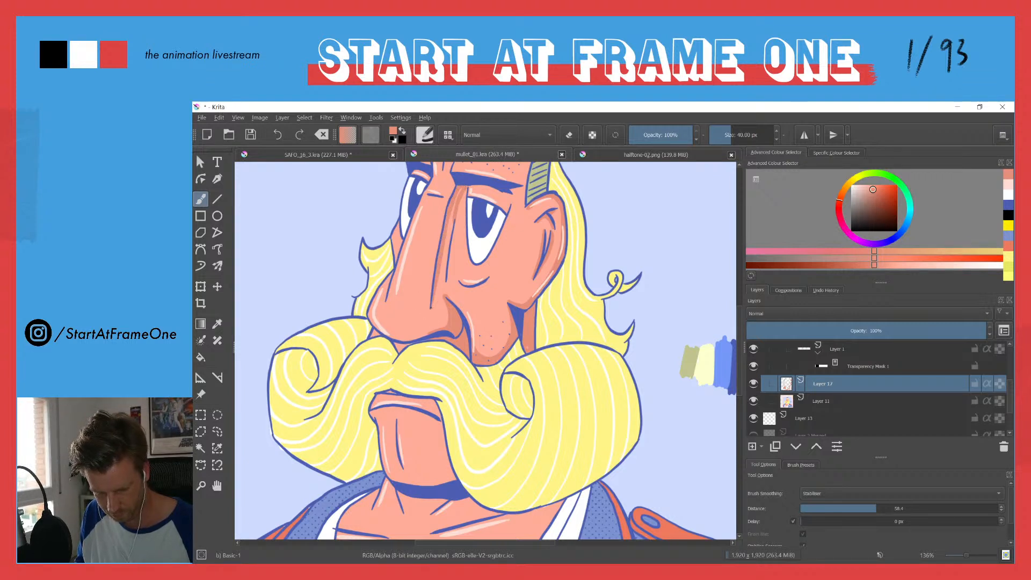
pyautogui.moveTo(443, 279); pyautogui.dragTo(454, 202)
pyautogui.moveTo(444, 261)
pyautogui.mouseDown()
pyautogui.moveTo(441, 303)
pyautogui.moveTo(435, 285)
pyautogui.mouseUp()
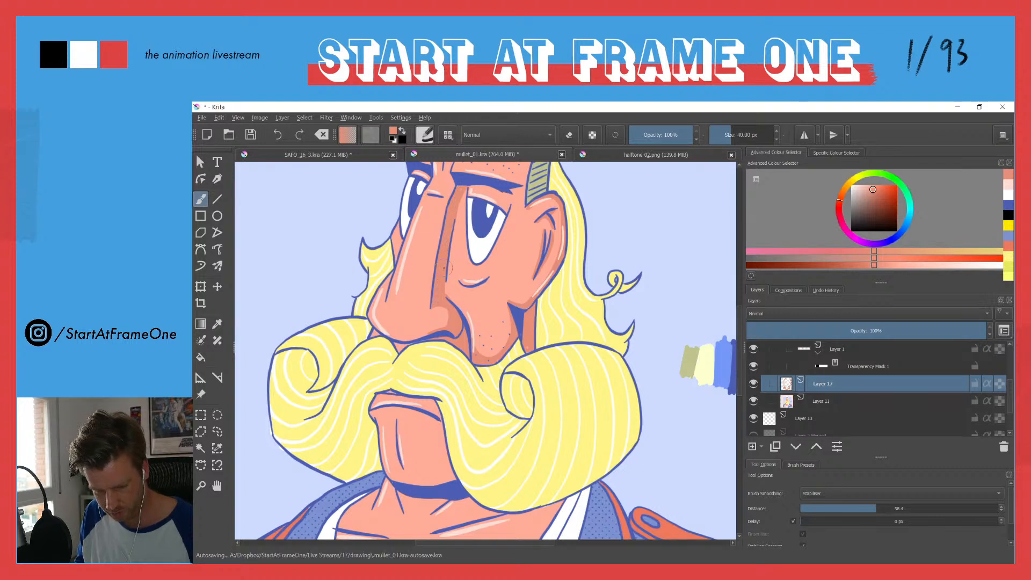
# Step: Paint salmon shadows along the near eye's upper lid, around its edge and in the fold beneath it
pyautogui.moveTo(469, 188)
pyautogui.mouseDown()
pyautogui.moveTo(494, 189)
pyautogui.moveTo(507, 209)
pyautogui.moveTo(479, 188)
pyautogui.mouseUp()
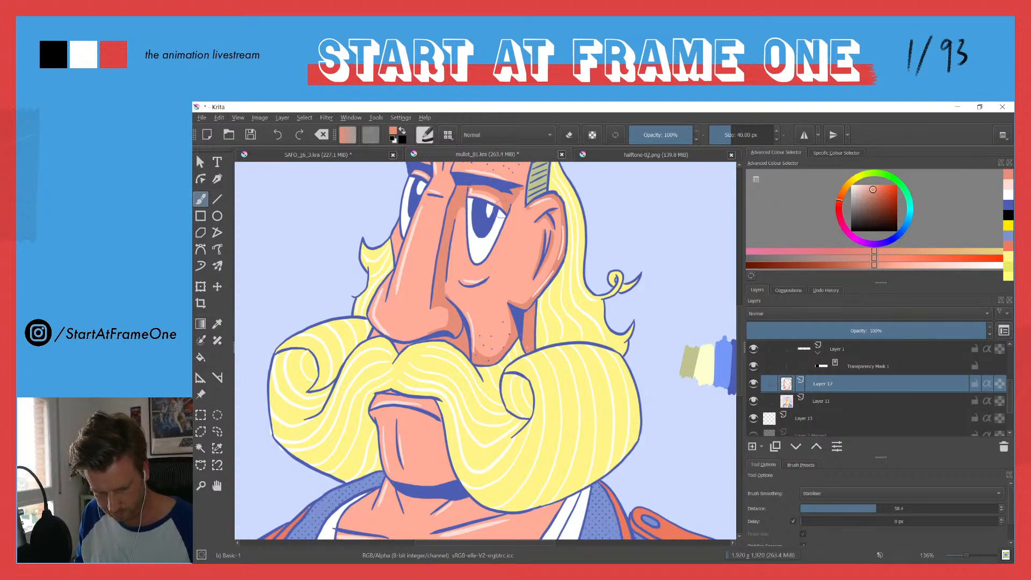
pyautogui.moveTo(459, 285); pyautogui.dragTo(487, 280)
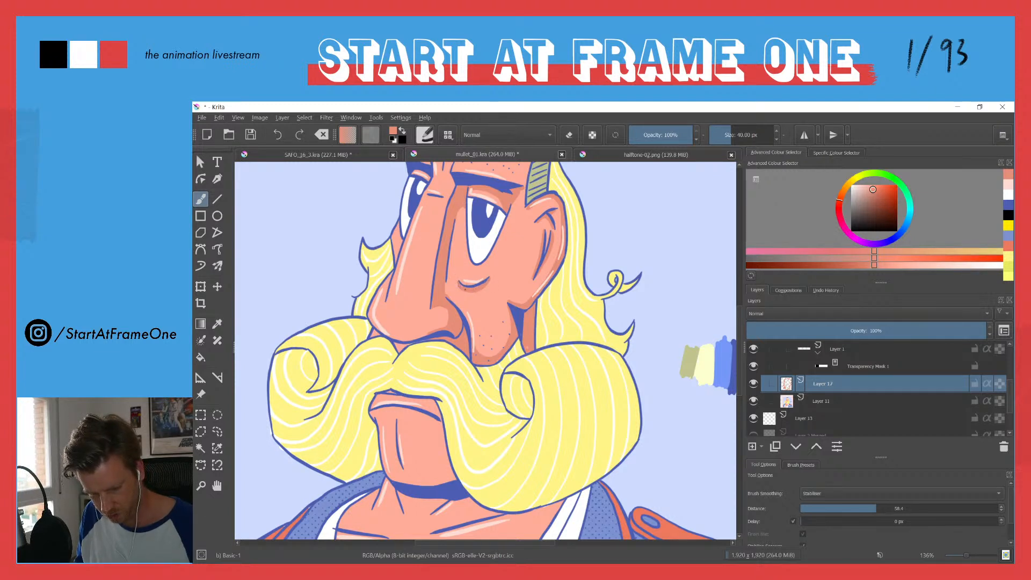
pyautogui.moveTo(487, 282); pyautogui.dragTo(482, 276)
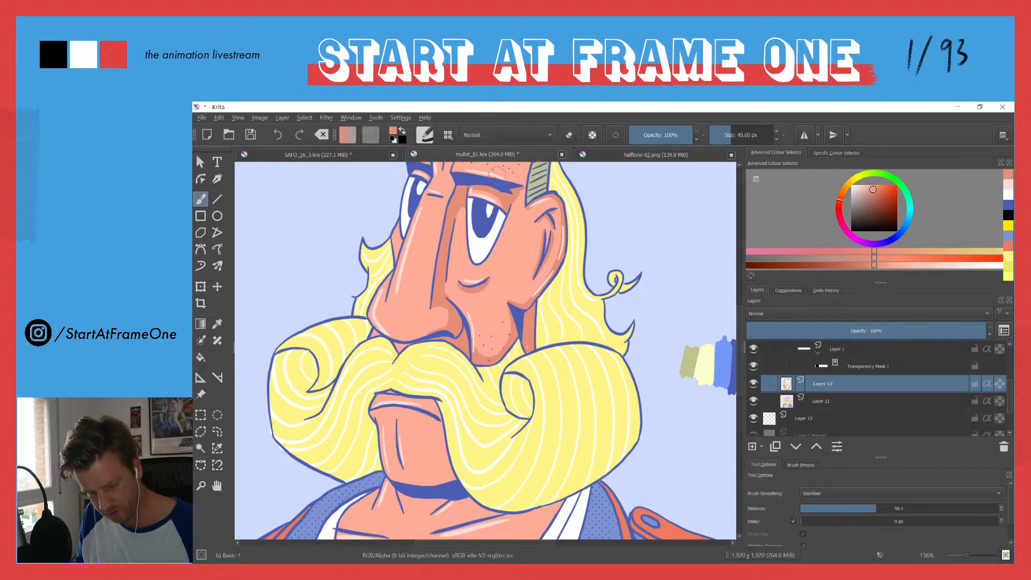
pyautogui.moveTo(508, 213); pyautogui.dragTo(486, 260)
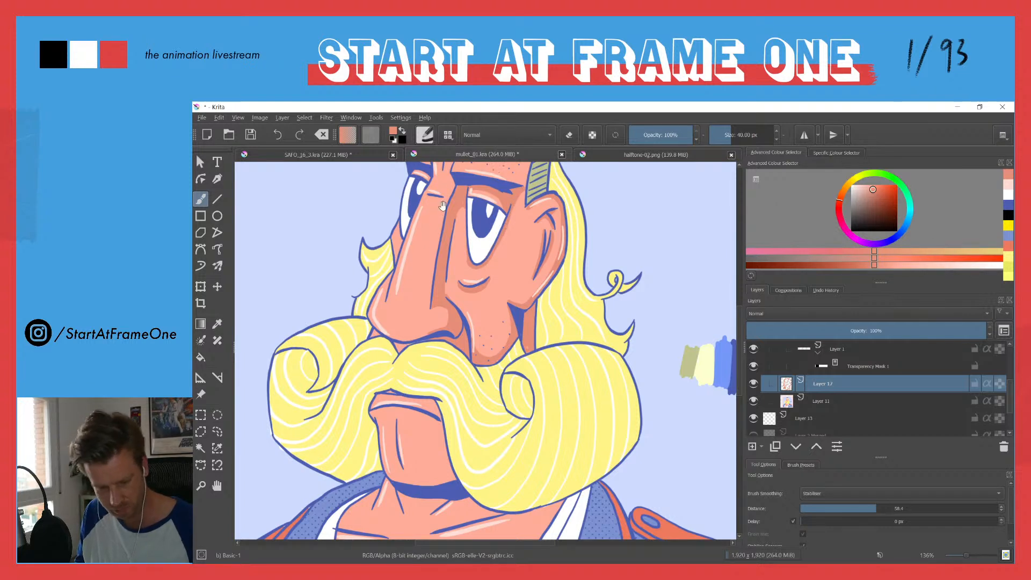
# Step: Shade the far side of the face beside the nose and the forehead beneath the fringe
pyautogui.moveTo(443, 207); pyautogui.dragTo(463, 278)
pyautogui.moveTo(421, 307); pyautogui.dragTo(418, 295)
pyautogui.moveTo(447, 250); pyautogui.dragTo(437, 244)
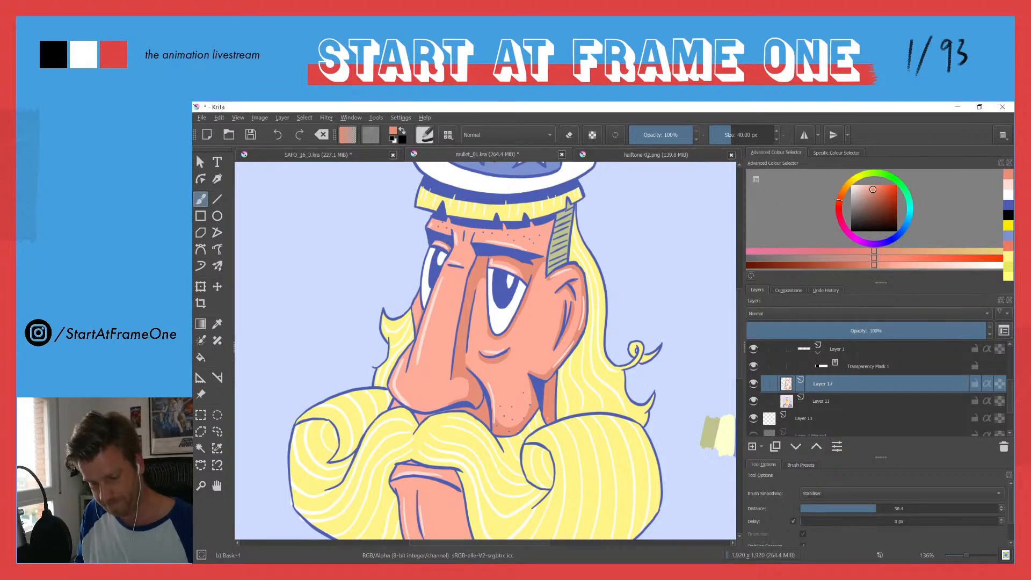
pyautogui.moveTo(524, 239)
pyautogui.mouseDown()
pyautogui.moveTo(515, 245)
pyautogui.moveTo(530, 249)
pyautogui.moveTo(522, 226)
pyautogui.moveTo(551, 223)
pyautogui.moveTo(531, 249)
pyautogui.moveTo(548, 237)
pyautogui.mouseUp()
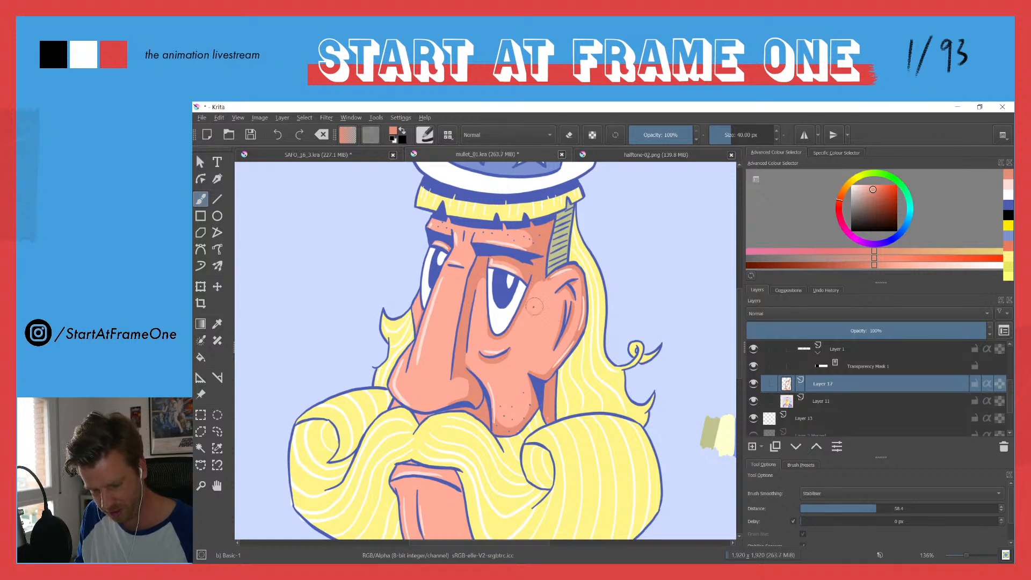
pyautogui.moveTo(500, 278)
pyautogui.mouseDown()
pyautogui.moveTo(468, 342)
pyautogui.moveTo(440, 309)
pyautogui.moveTo(449, 301)
pyautogui.moveTo(439, 315)
pyautogui.mouseUp()
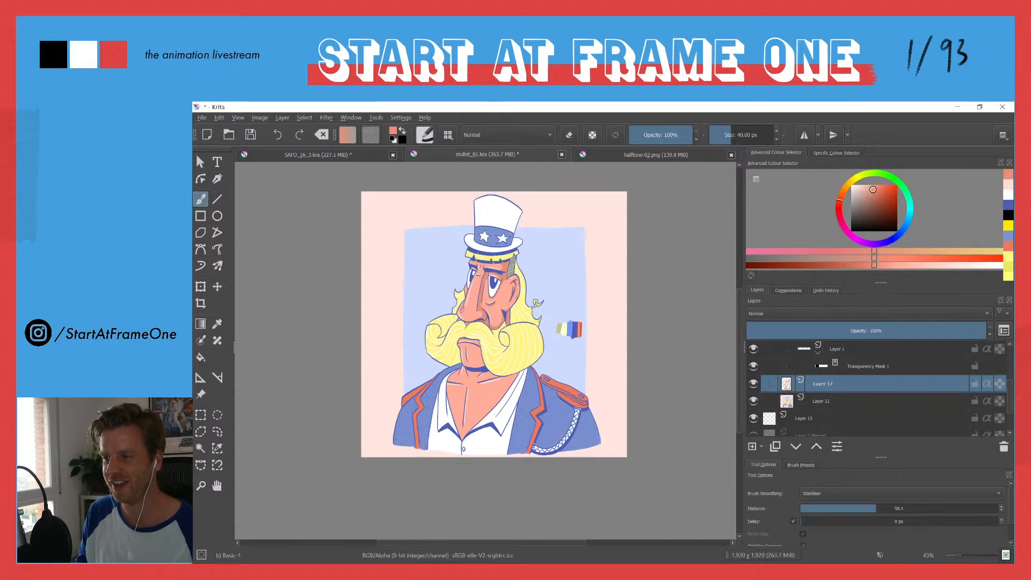
# Step: Add salmon shading around the wrinkles between the eyebrows and along the underside of the nose
pyautogui.moveTo(487, 268); pyautogui.dragTo(494, 223)
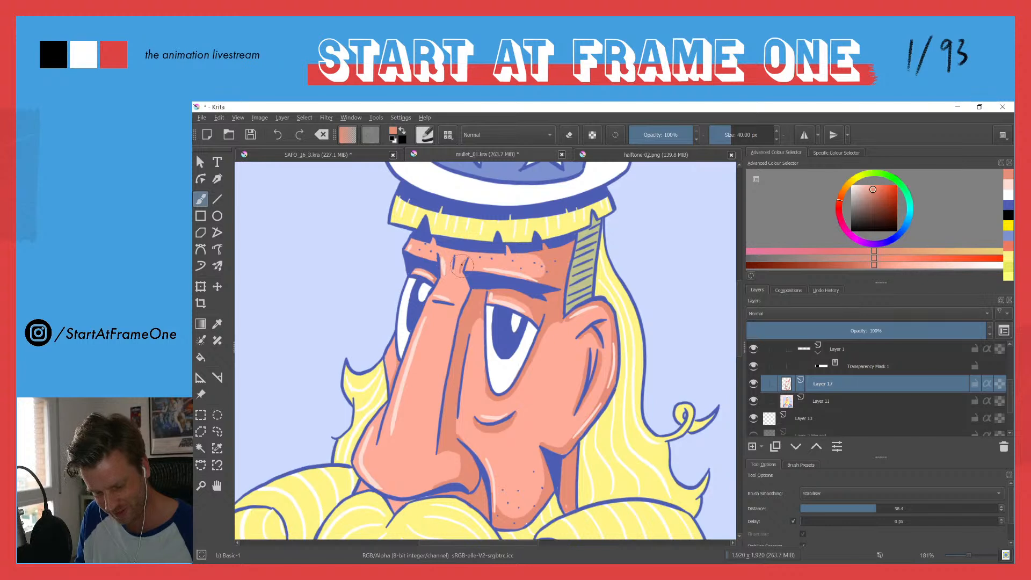
pyautogui.moveTo(456, 271); pyautogui.dragTo(454, 258)
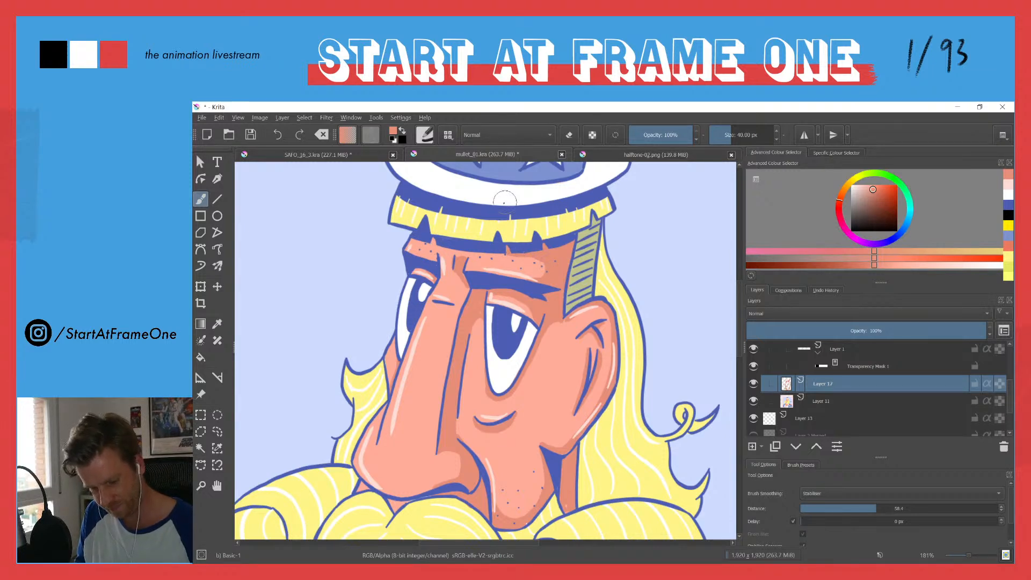
pyautogui.moveTo(441, 269)
pyautogui.mouseDown()
pyautogui.moveTo(406, 370)
pyautogui.moveTo(450, 276)
pyautogui.mouseUp()
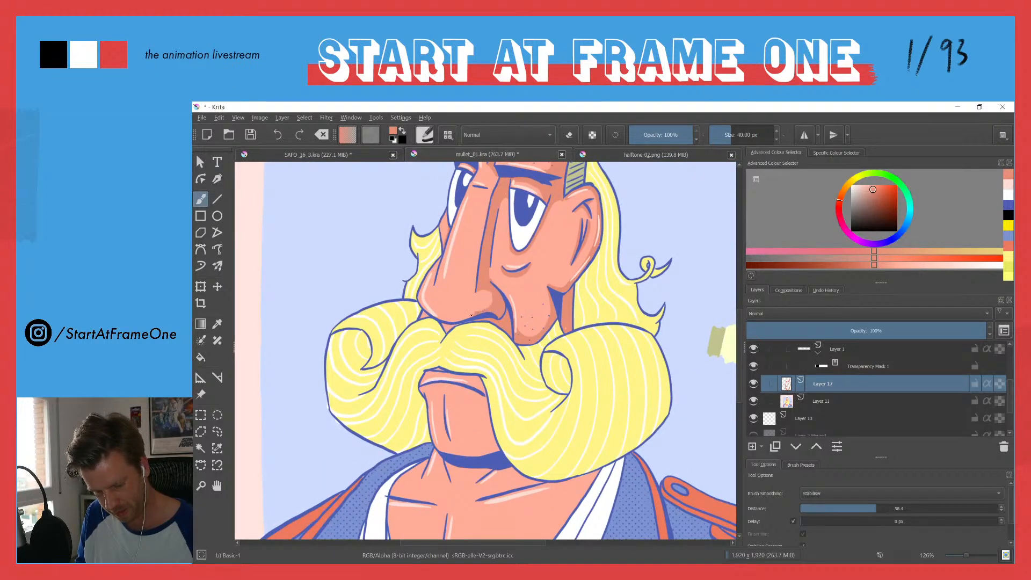
pyautogui.moveTo(452, 321); pyautogui.dragTo(427, 312)
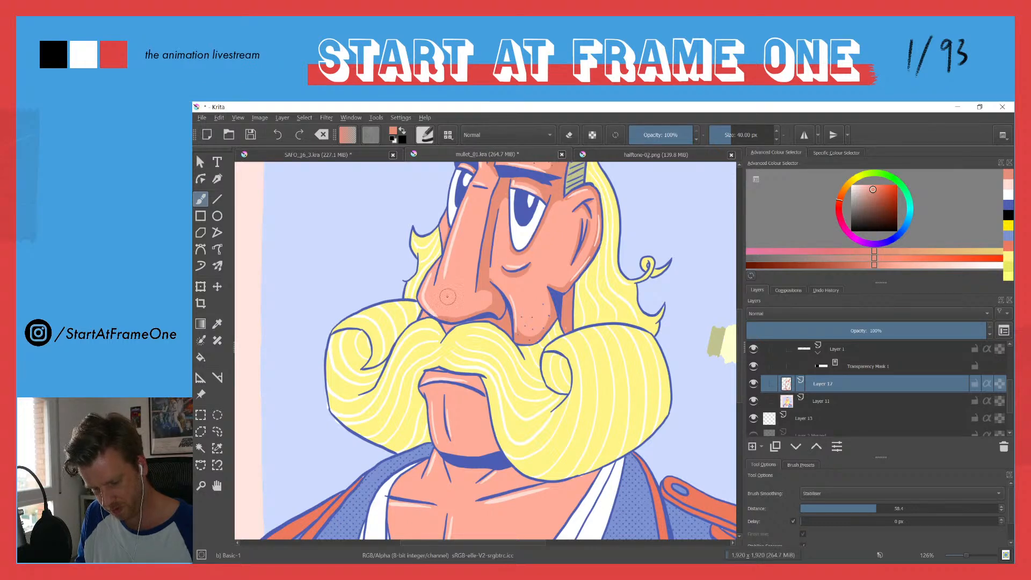
# Step: Shade the lip area under the moustache and fill the chin's shadow side with the darker salmon
pyautogui.moveTo(478, 357)
pyautogui.mouseDown()
pyautogui.moveTo(475, 280)
pyautogui.moveTo(466, 298)
pyautogui.moveTo(481, 302)
pyautogui.mouseUp()
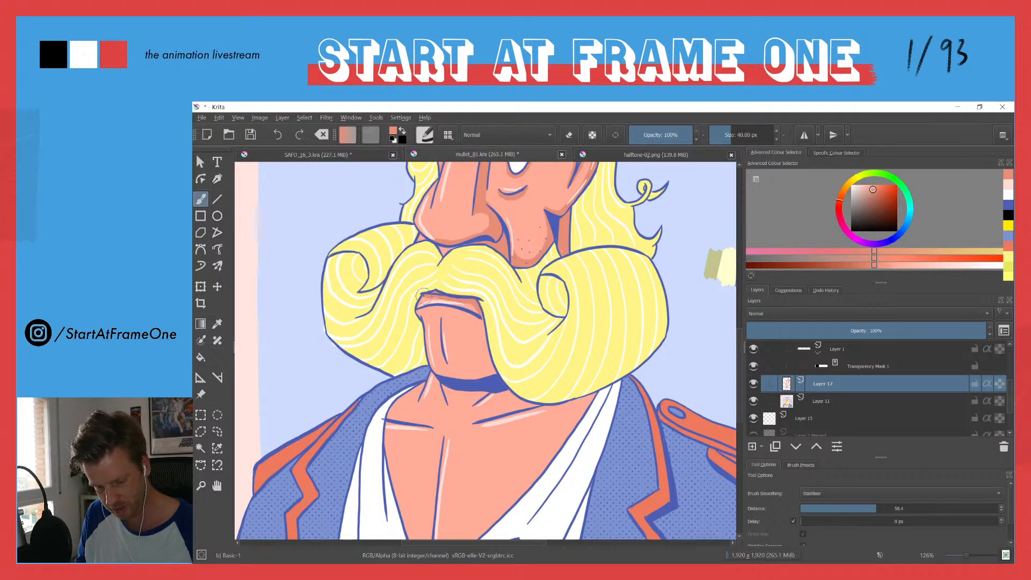
pyautogui.moveTo(427, 308)
pyautogui.mouseDown()
pyautogui.moveTo(478, 319)
pyautogui.moveTo(430, 312)
pyautogui.moveTo(463, 315)
pyautogui.moveTo(461, 327)
pyautogui.moveTo(472, 320)
pyautogui.moveTo(479, 355)
pyautogui.moveTo(468, 372)
pyautogui.moveTo(442, 359)
pyautogui.moveTo(443, 371)
pyautogui.moveTo(487, 375)
pyautogui.moveTo(478, 323)
pyautogui.mouseUp()
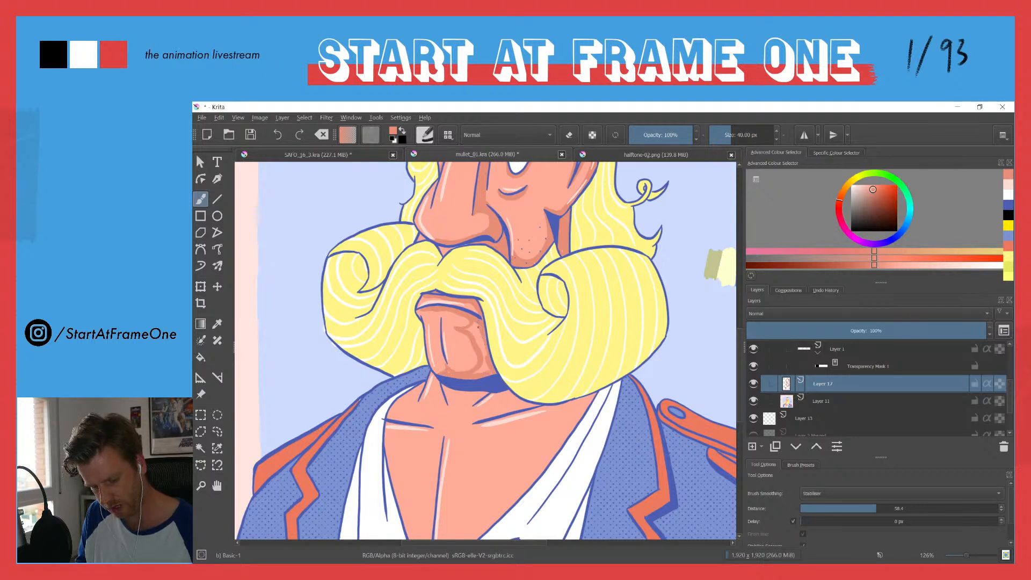
pyautogui.moveTo(479, 341); pyautogui.dragTo(486, 363)
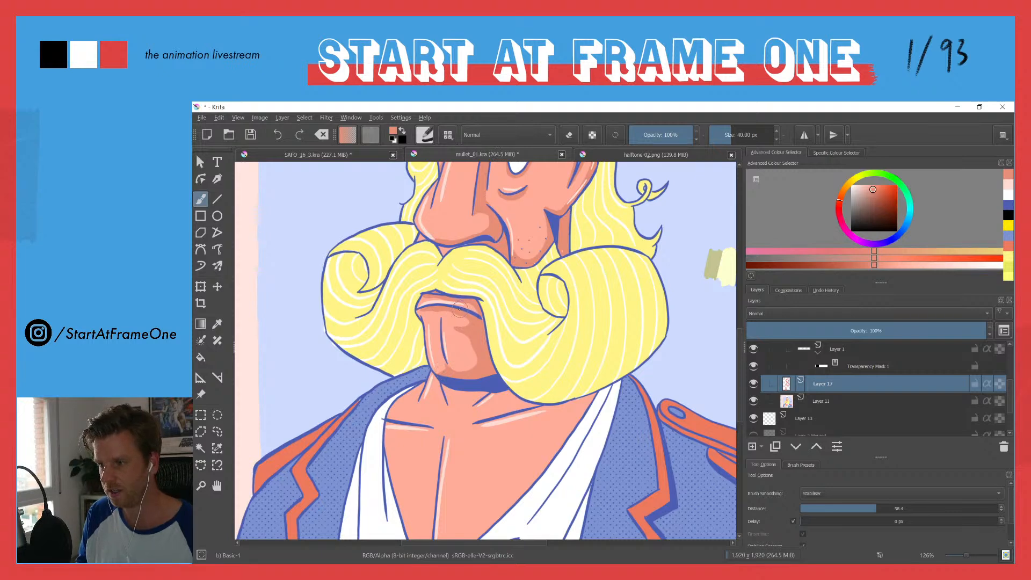
# Step: Paint salmon shadow on the neck just beneath the chin, undoing the unwanted strokes
pyautogui.scroll(-5, 457, 303)
pyautogui.scroll(3, 452, 298)
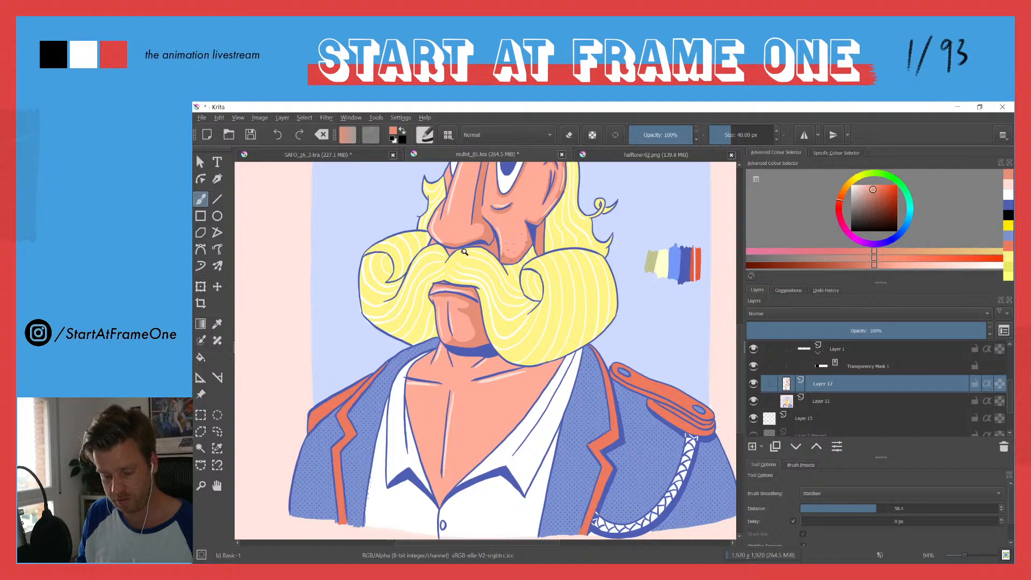
pyautogui.scroll(4, 436, 329)
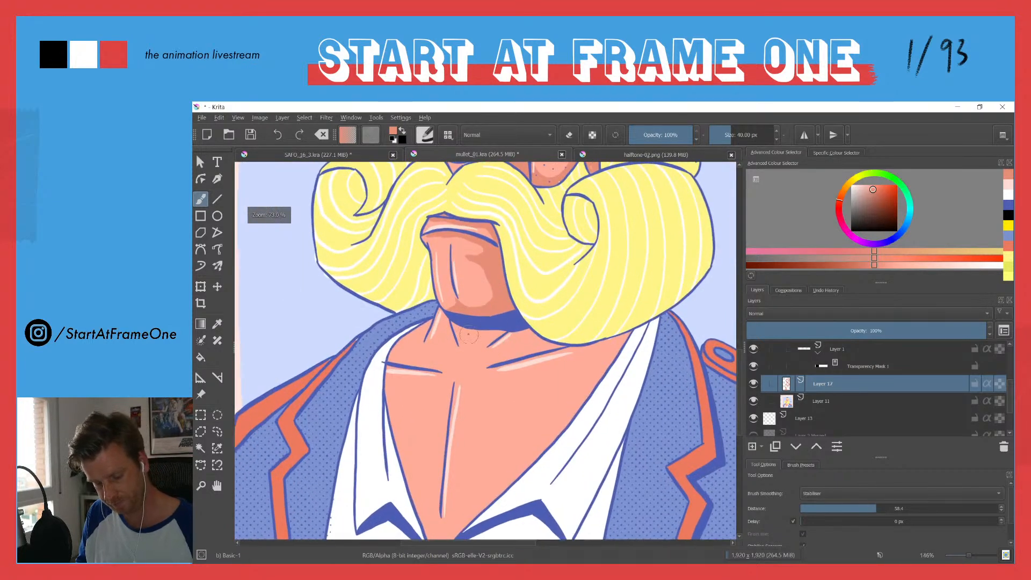
pyautogui.moveTo(480, 331)
pyautogui.mouseDown()
pyautogui.moveTo(487, 350)
pyautogui.moveTo(493, 329)
pyautogui.mouseUp()
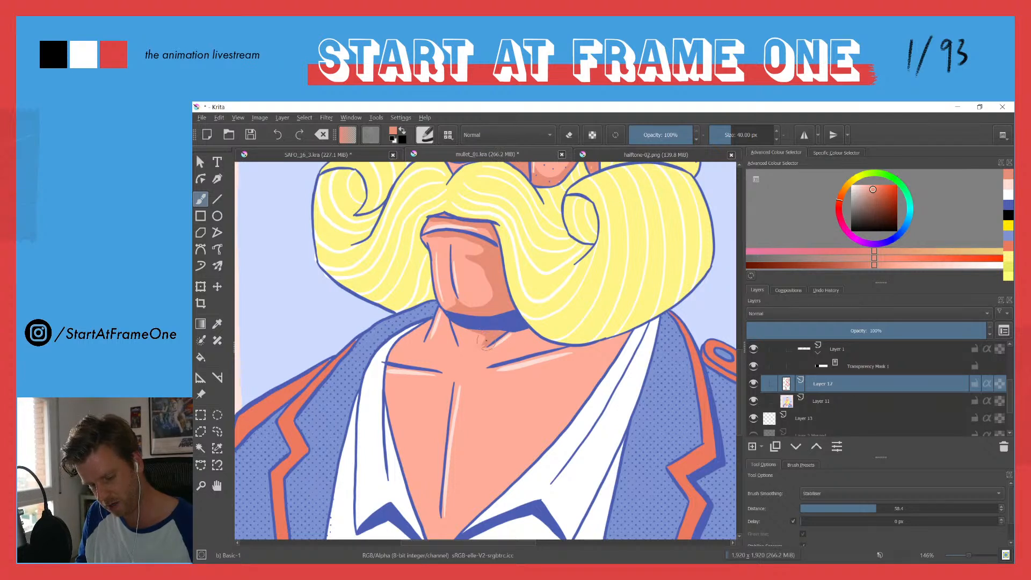
pyautogui.hotkey('ctrl', 'z')
pyautogui.hotkey('ctrl', 'z')
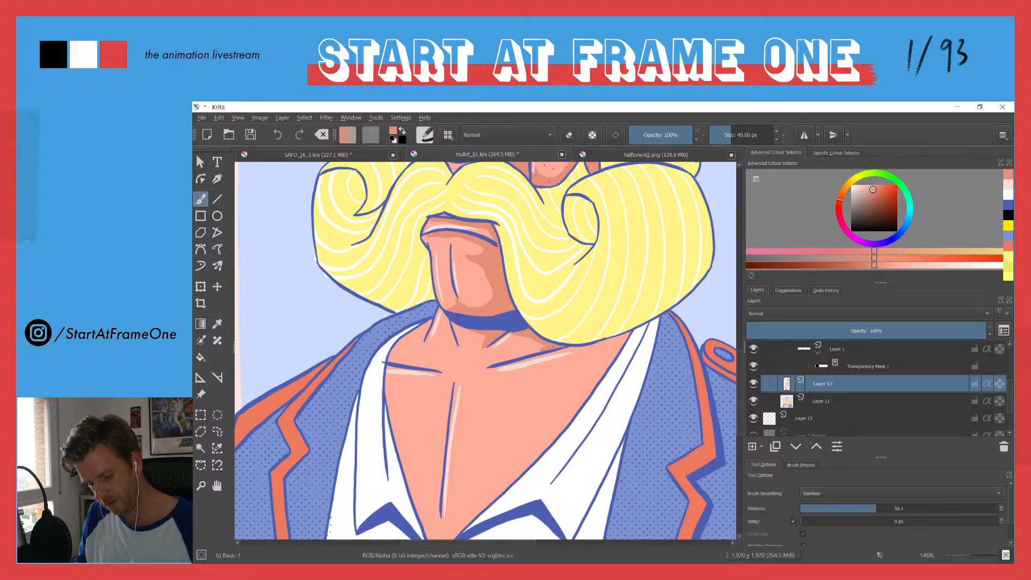
# Step: Shade both sides of the bare chest with the darker salmon, following the inner edges of the shirt collar
pyautogui.moveTo(522, 265)
pyautogui.mouseDown()
pyautogui.moveTo(520, 357)
pyautogui.moveTo(502, 302)
pyautogui.moveTo(612, 247)
pyautogui.mouseUp()
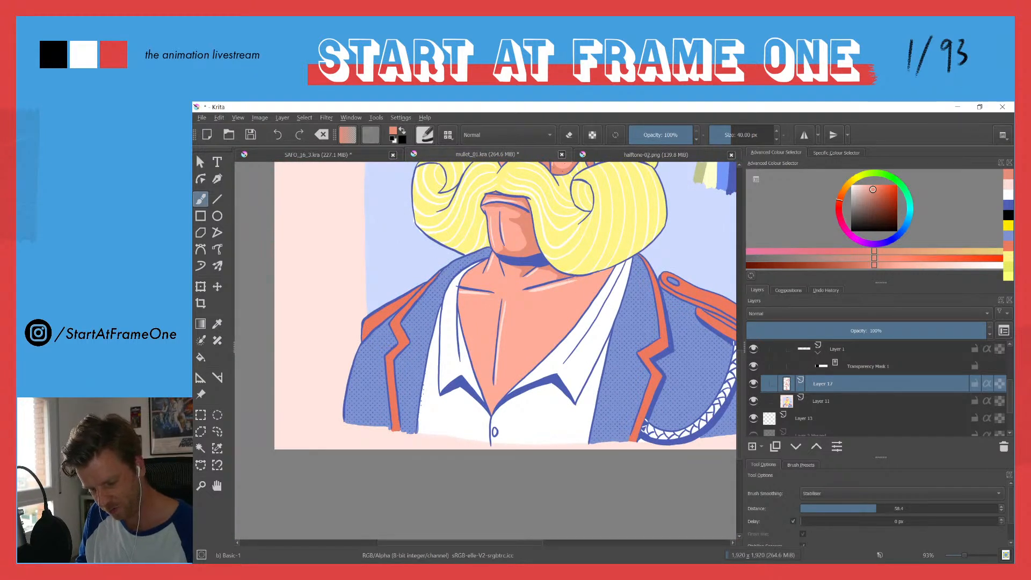
pyautogui.moveTo(570, 323)
pyautogui.mouseDown()
pyautogui.moveTo(610, 269)
pyautogui.moveTo(587, 302)
pyautogui.moveTo(606, 275)
pyautogui.mouseUp()
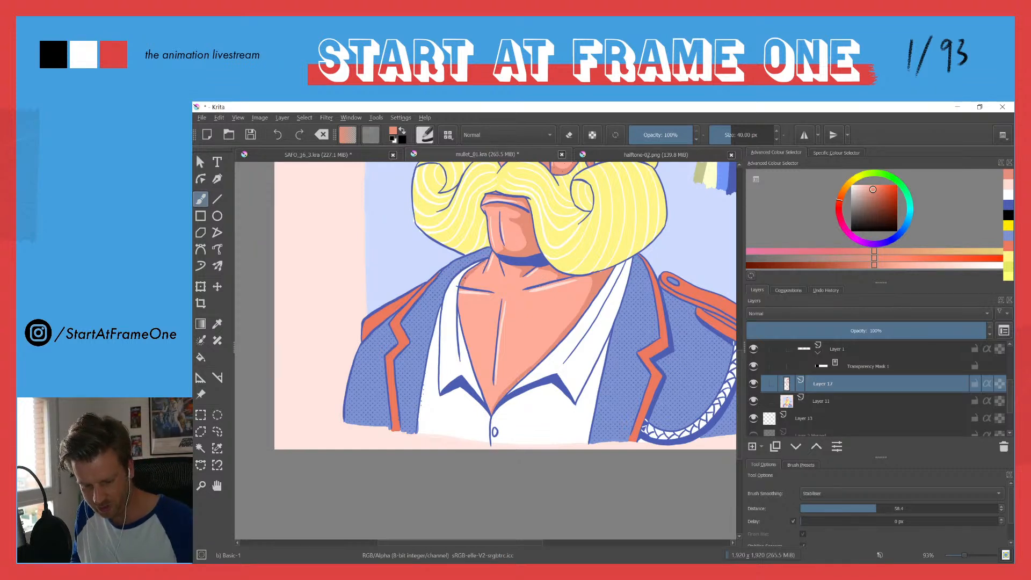
pyautogui.moveTo(459, 290); pyautogui.dragTo(486, 400)
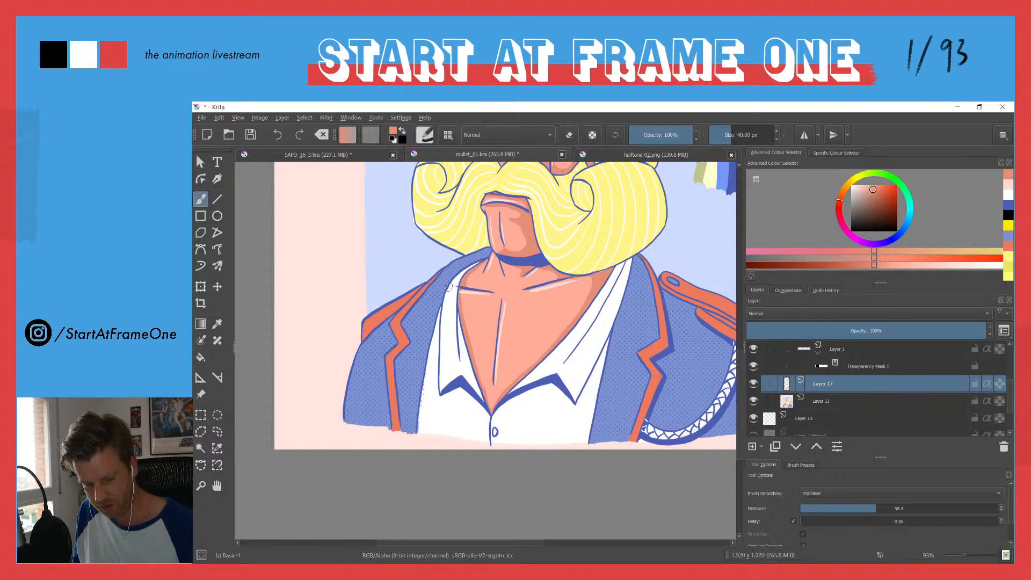
# Step: Add salmon shading to the near cheek below the eye and review the whole character
pyautogui.moveTo(441, 234); pyautogui.dragTo(415, 388)
pyautogui.moveTo(437, 297); pyautogui.dragTo(432, 337)
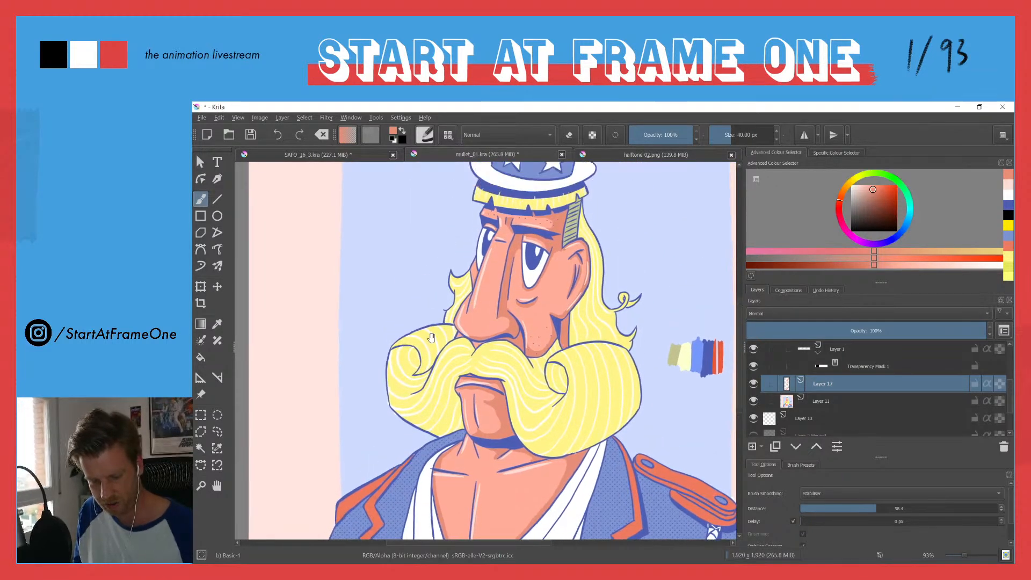
pyautogui.moveTo(463, 231)
pyautogui.mouseDown()
pyautogui.moveTo(463, 279)
pyautogui.moveTo(463, 237)
pyautogui.mouseUp()
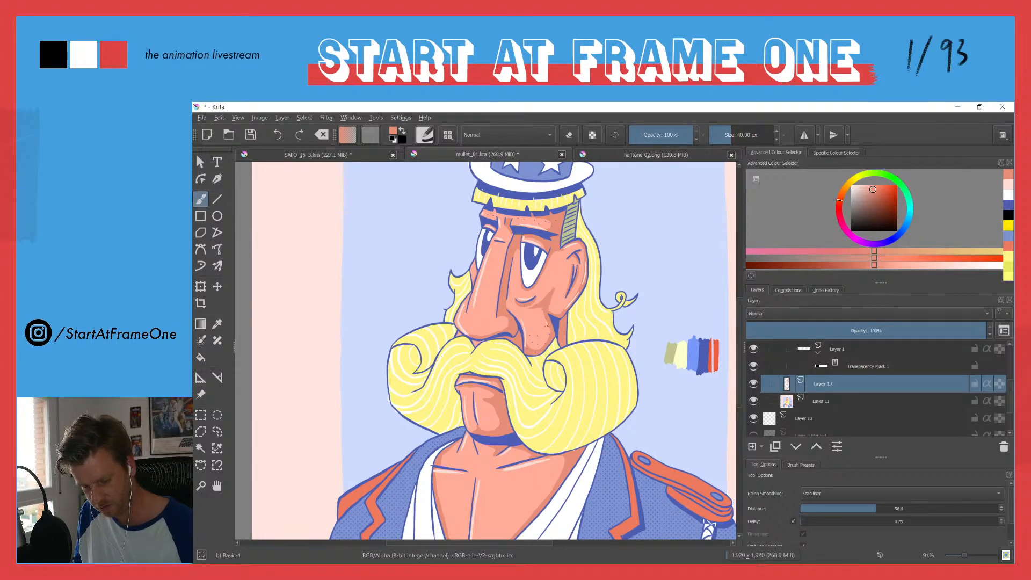
pyautogui.moveTo(486, 228); pyautogui.dragTo(445, 321)
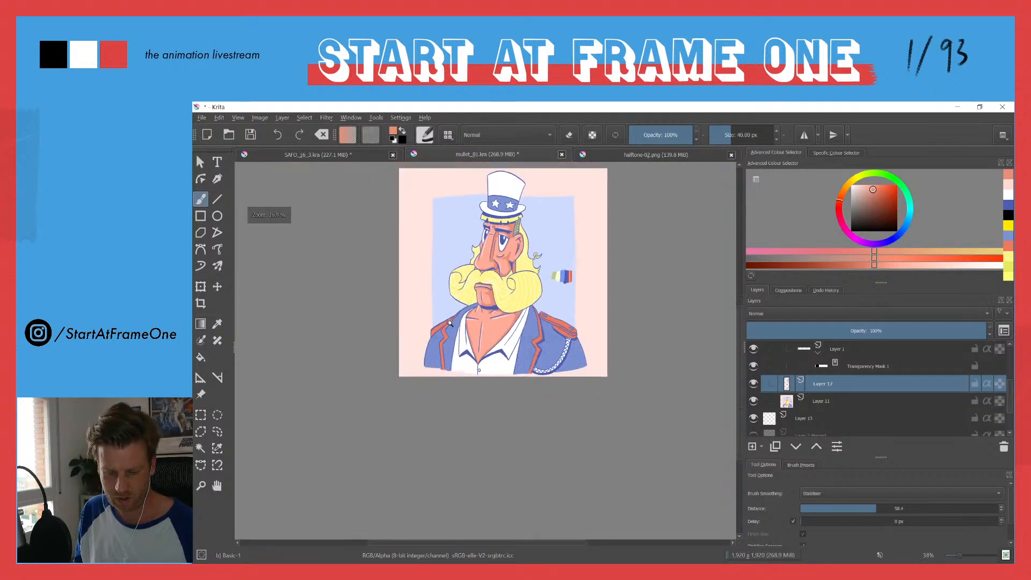
pyautogui.moveTo(445, 247); pyautogui.dragTo(465, 264)
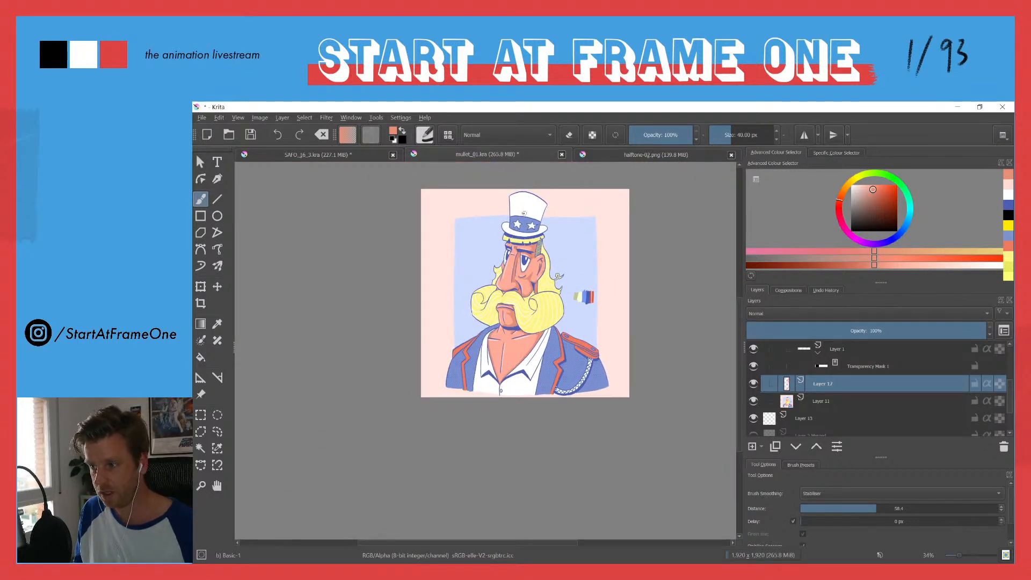
pyautogui.moveTo(498, 284); pyautogui.dragTo(502, 224)
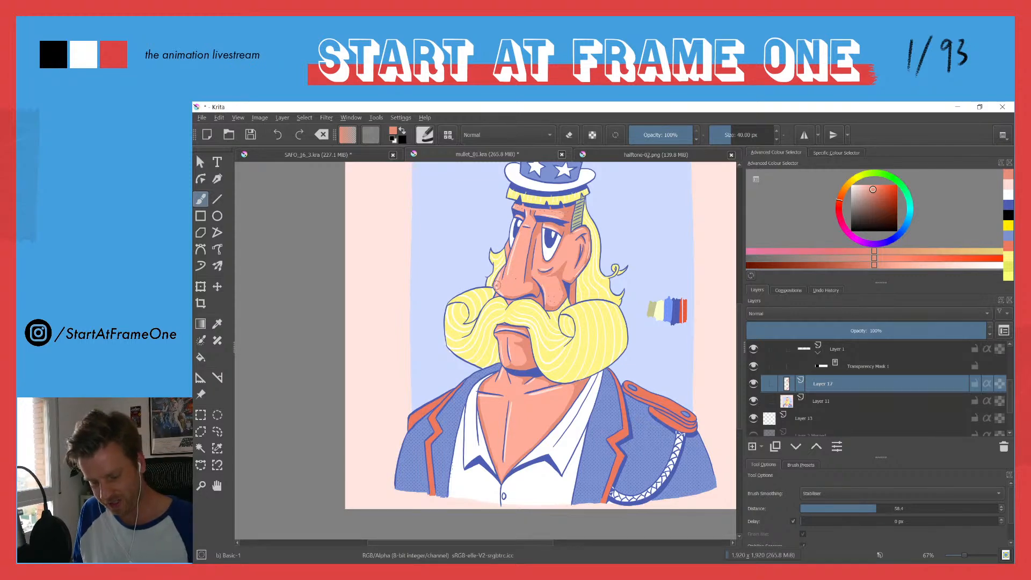
pyautogui.moveTo(494, 275)
pyautogui.mouseDown()
pyautogui.moveTo(497, 218)
pyautogui.moveTo(484, 272)
pyautogui.mouseUp()
# Step: Sample the moustache yellow, darken it slightly and shade the long hair behind the ear and neck
pyautogui.keyDown('ctrl'); pyautogui.click(621, 408); pyautogui.keyUp('ctrl')
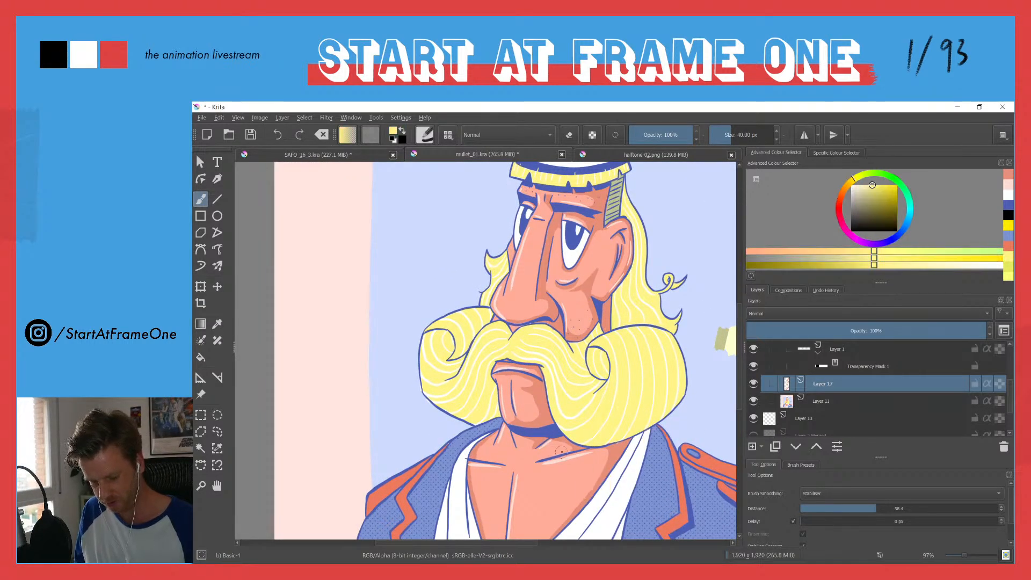
pyautogui.moveTo(872, 186); pyautogui.dragTo(875, 192)
pyautogui.moveTo(633, 267)
pyautogui.mouseDown()
pyautogui.moveTo(613, 294)
pyautogui.moveTo(613, 329)
pyautogui.moveTo(633, 257)
pyautogui.moveTo(625, 183)
pyautogui.moveTo(635, 244)
pyautogui.moveTo(615, 327)
pyautogui.moveTo(634, 323)
pyautogui.moveTo(616, 319)
pyautogui.moveTo(618, 291)
pyautogui.moveTo(622, 323)
pyautogui.moveTo(634, 322)
pyautogui.moveTo(621, 294)
pyautogui.mouseUp()
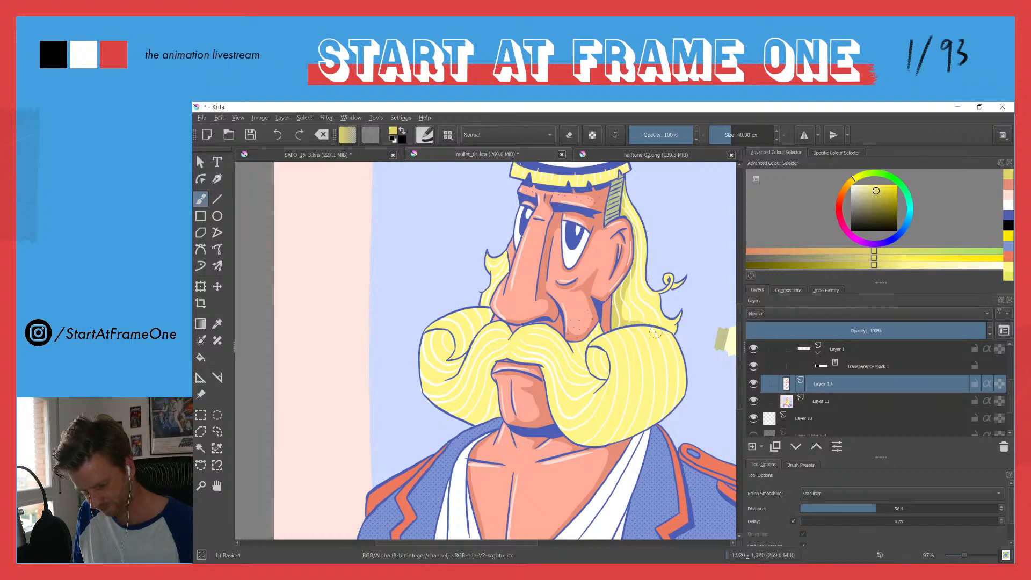
# Step: Paint darker yellow shadows along the moustache's near end, inside its curls and along the far side's underside
pyautogui.moveTo(578, 440)
pyautogui.mouseDown()
pyautogui.moveTo(626, 435)
pyautogui.moveTo(656, 413)
pyautogui.moveTo(673, 374)
pyautogui.moveTo(657, 328)
pyautogui.moveTo(682, 359)
pyautogui.moveTo(683, 391)
pyautogui.moveTo(616, 440)
pyautogui.moveTo(673, 397)
pyautogui.moveTo(668, 333)
pyautogui.moveTo(673, 384)
pyautogui.moveTo(657, 411)
pyautogui.moveTo(677, 374)
pyautogui.moveTo(665, 408)
pyautogui.moveTo(683, 381)
pyautogui.moveTo(681, 352)
pyautogui.mouseUp()
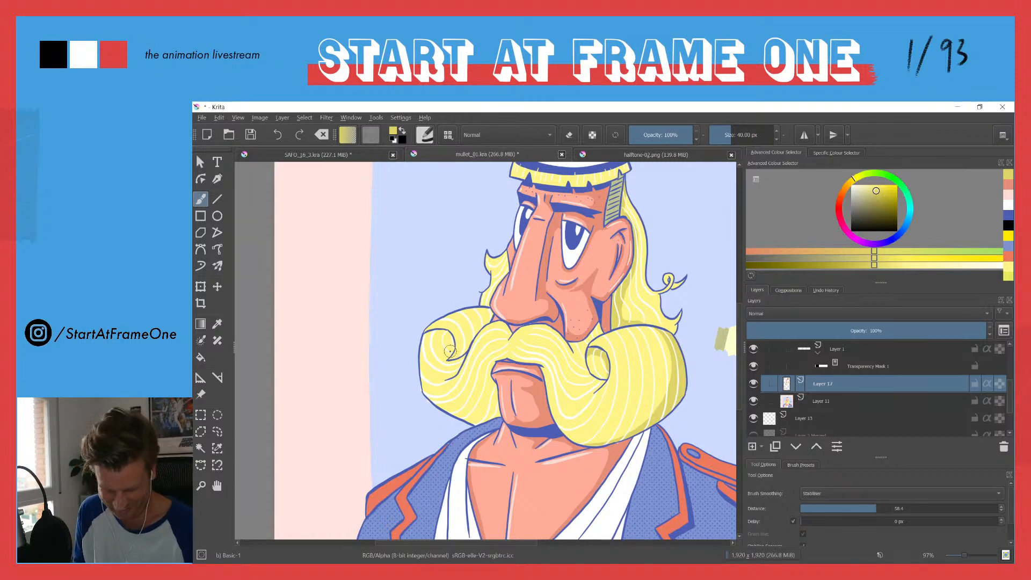
pyautogui.moveTo(429, 333); pyautogui.dragTo(450, 342)
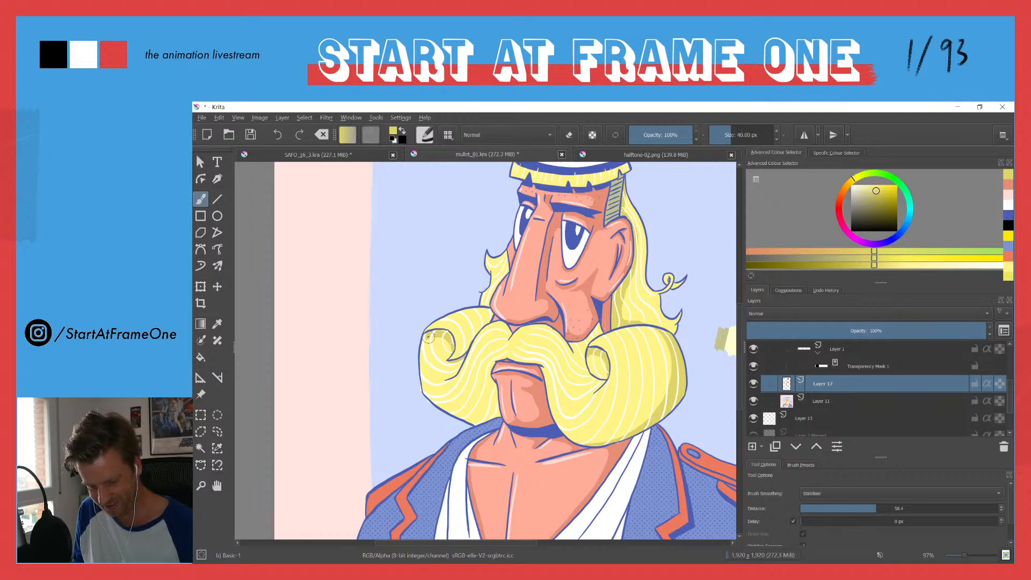
pyautogui.moveTo(495, 383)
pyautogui.mouseDown()
pyautogui.moveTo(487, 414)
pyautogui.moveTo(447, 413)
pyautogui.moveTo(464, 415)
pyautogui.moveTo(495, 386)
pyautogui.moveTo(484, 410)
pyautogui.mouseUp()
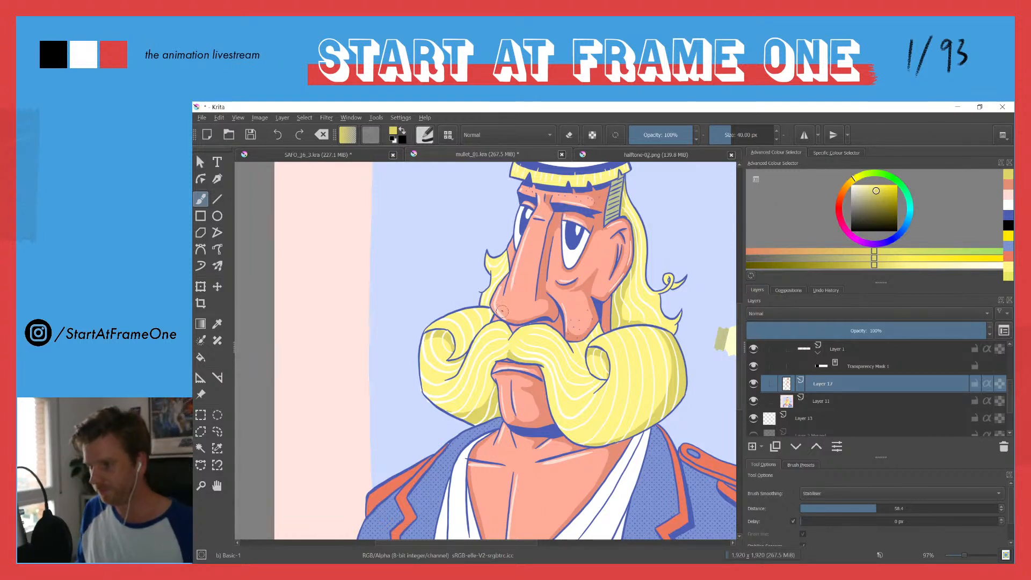
pyautogui.moveTo(501, 279)
pyautogui.mouseDown()
pyautogui.moveTo(494, 321)
pyautogui.moveTo(481, 294)
pyautogui.moveTo(477, 305)
pyautogui.moveTo(476, 233)
pyautogui.mouseUp()
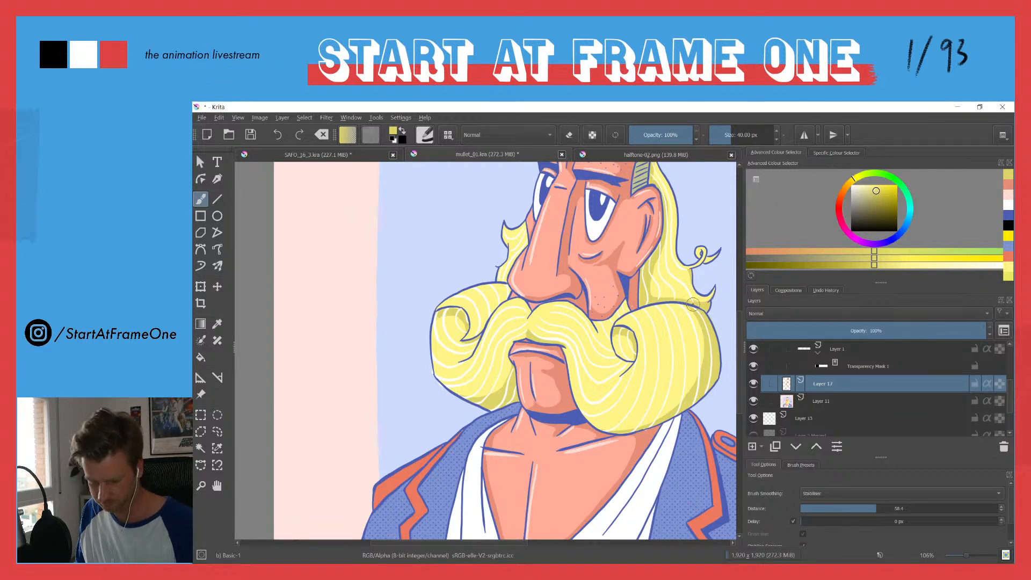
pyautogui.scroll(-4, 503, 218)
pyautogui.scroll(3, 484, 231)
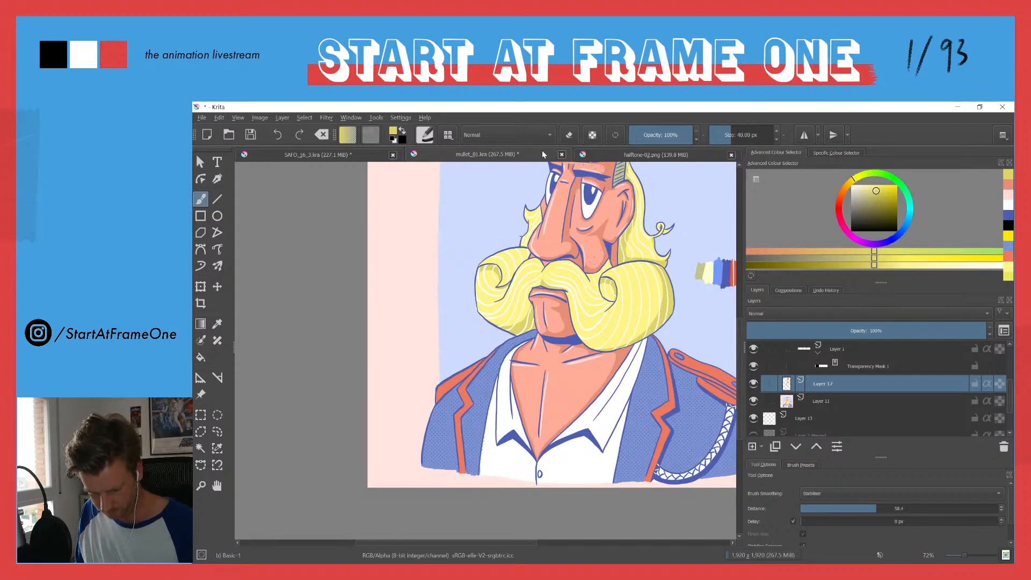
# Step: Sample the jacket blue, darken it slightly and fill a shadow along the outer sleeve below the epaulette
pyautogui.keyDown('ctrl'); pyautogui.click(662, 363); pyautogui.keyUp('ctrl')
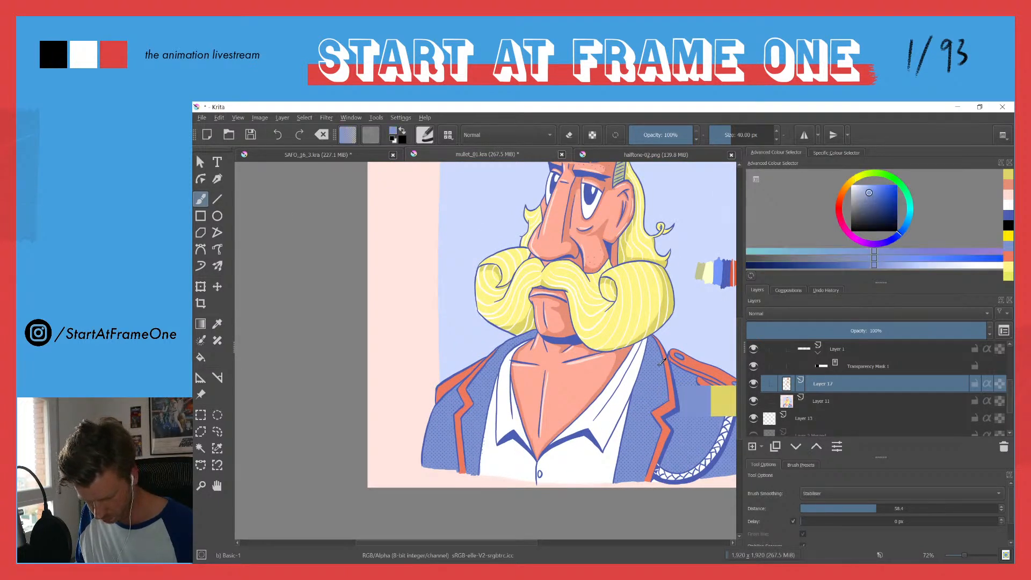
pyautogui.keyDown('ctrl'); pyautogui.click(662, 363); pyautogui.keyUp('ctrl')
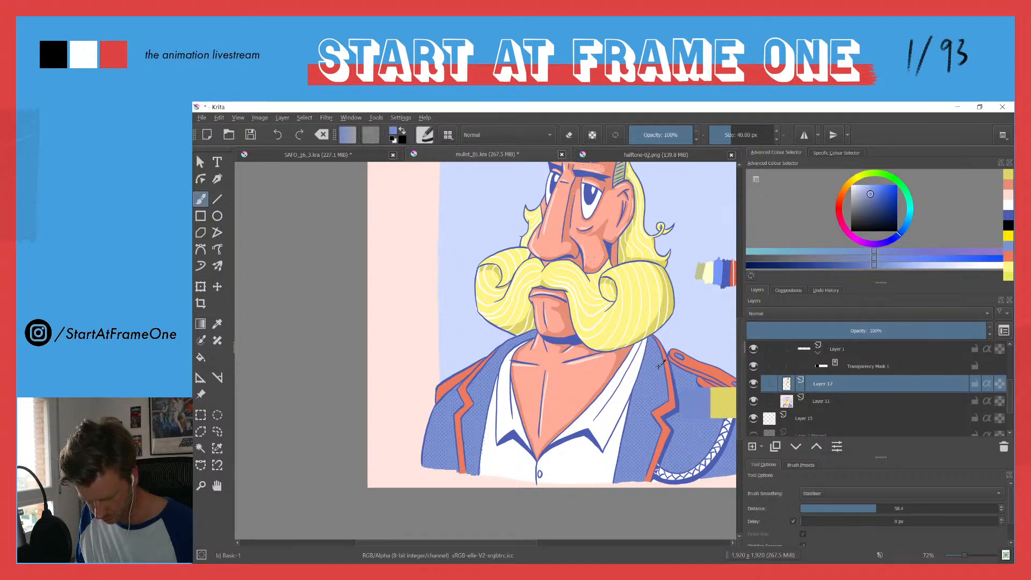
pyautogui.click(871, 192)
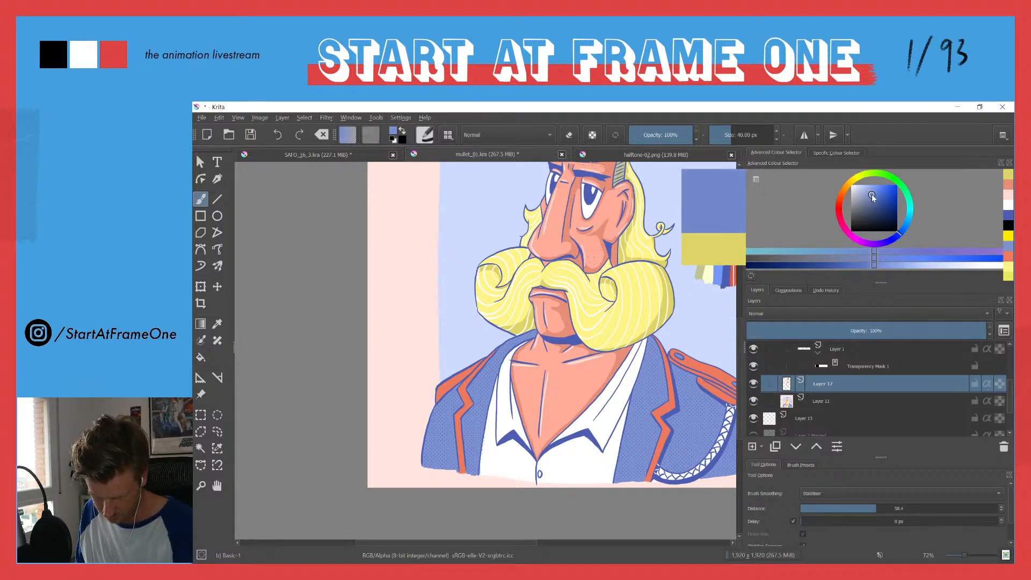
pyautogui.moveTo(668, 370); pyautogui.dragTo(494, 269)
pyautogui.moveTo(550, 333); pyautogui.dragTo(558, 278)
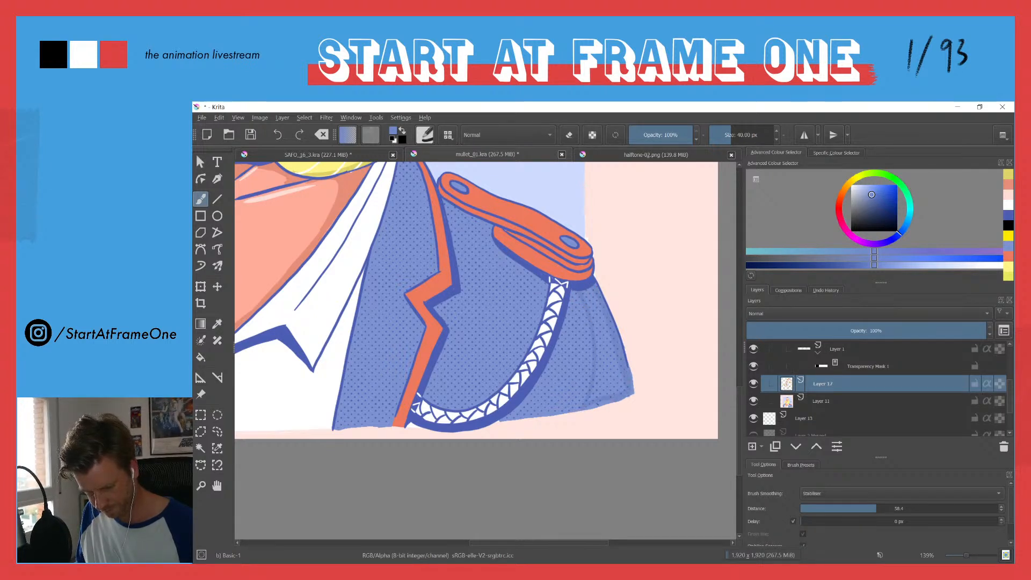
pyautogui.moveTo(594, 302)
pyautogui.mouseDown()
pyautogui.moveTo(621, 393)
pyautogui.moveTo(619, 377)
pyautogui.moveTo(605, 386)
pyautogui.moveTo(598, 314)
pyautogui.moveTo(592, 393)
pyautogui.moveTo(576, 410)
pyautogui.moveTo(587, 281)
pyautogui.mouseUp()
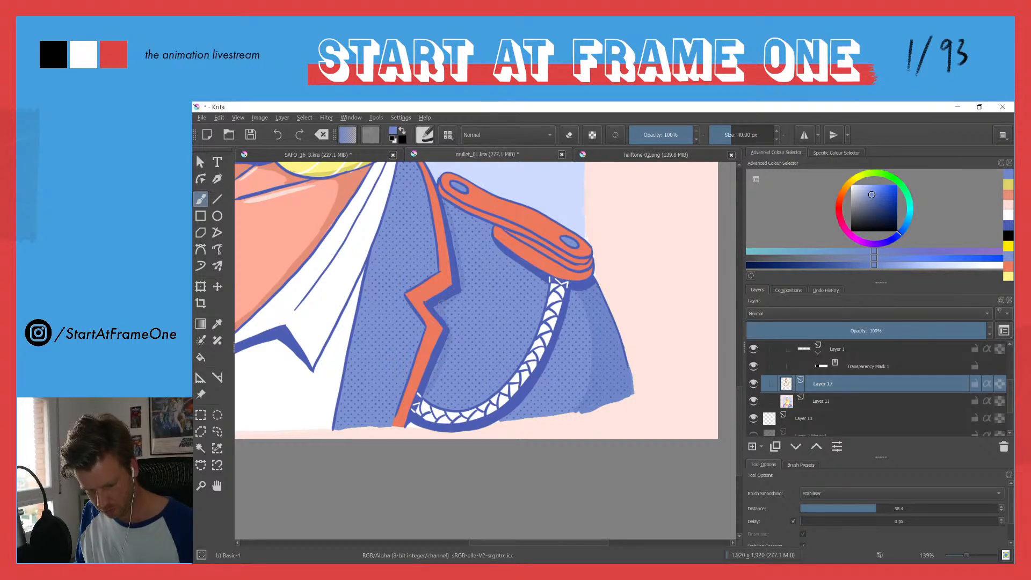
# Step: Extend the darker blue shading on the near side of the jacket, around the lapel and braided cord
pyautogui.moveTo(385, 212); pyautogui.dragTo(568, 367)
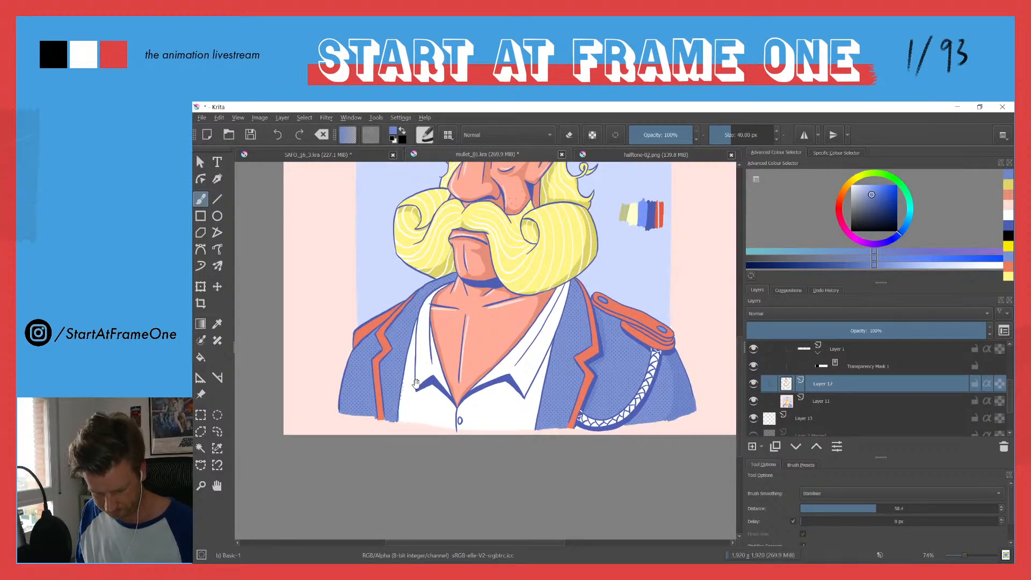
pyautogui.moveTo(636, 397); pyautogui.dragTo(657, 340)
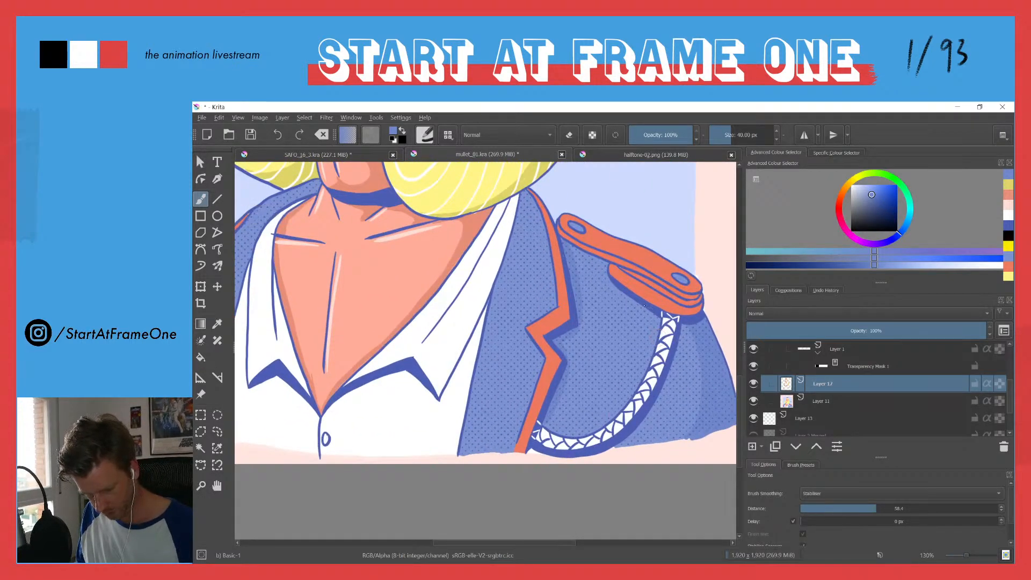
pyautogui.moveTo(615, 287)
pyautogui.mouseDown()
pyautogui.moveTo(683, 331)
pyautogui.moveTo(665, 388)
pyautogui.moveTo(623, 448)
pyautogui.mouseUp()
pyautogui.moveTo(424, 303); pyautogui.dragTo(400, 389)
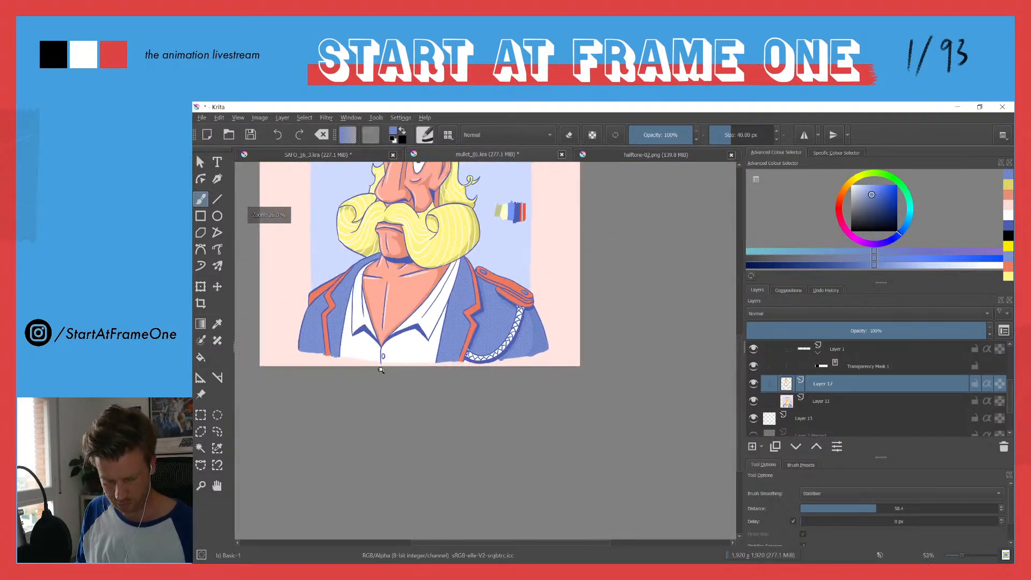
pyautogui.moveTo(448, 307); pyautogui.dragTo(461, 265)
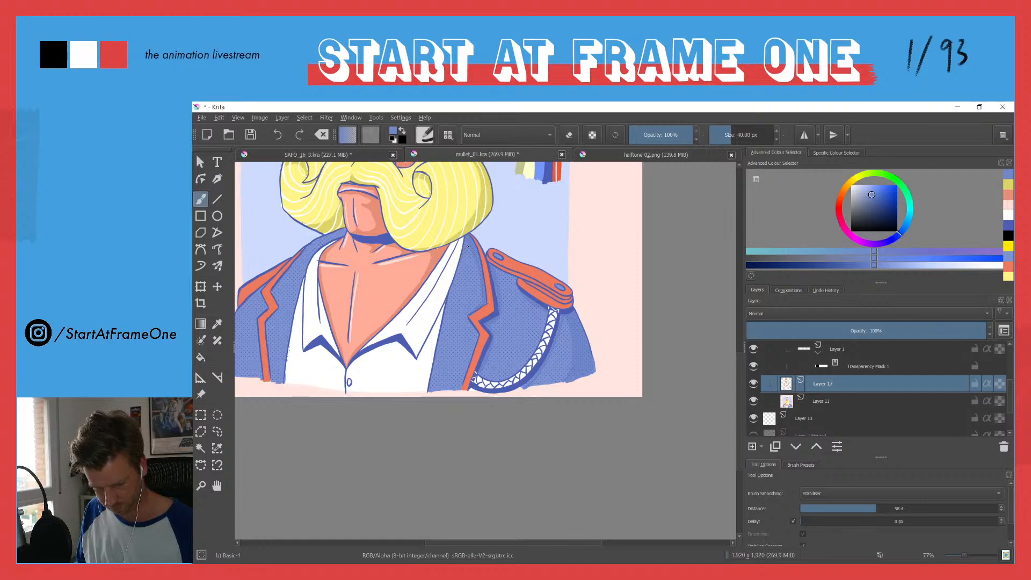
# Step: Shade the far side of the jacket front along the shirt edge with the darker blue
pyautogui.moveTo(362, 258); pyautogui.dragTo(529, 293)
pyautogui.moveTo(464, 331); pyautogui.dragTo(490, 231)
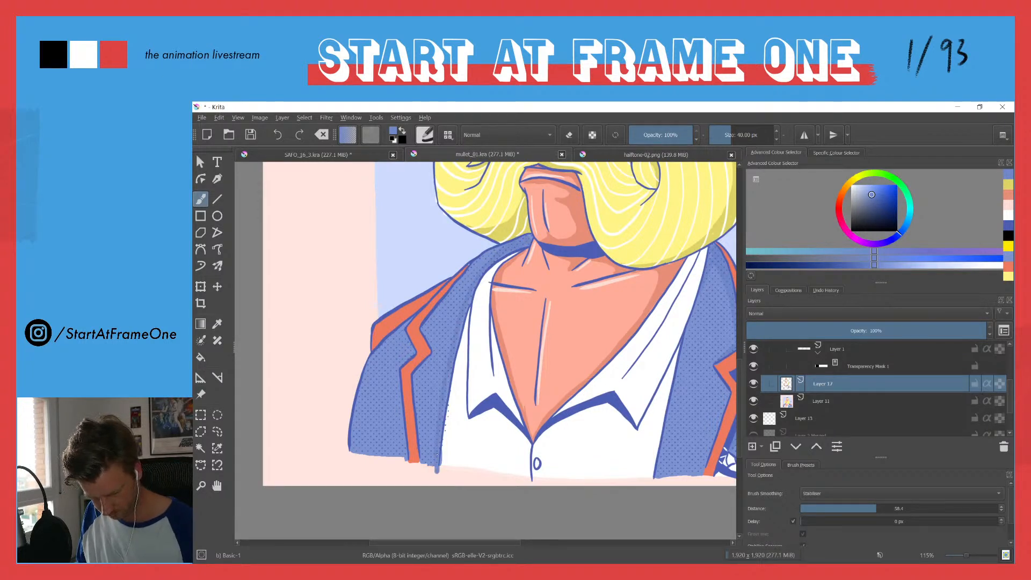
pyautogui.moveTo(432, 240); pyautogui.dragTo(402, 376)
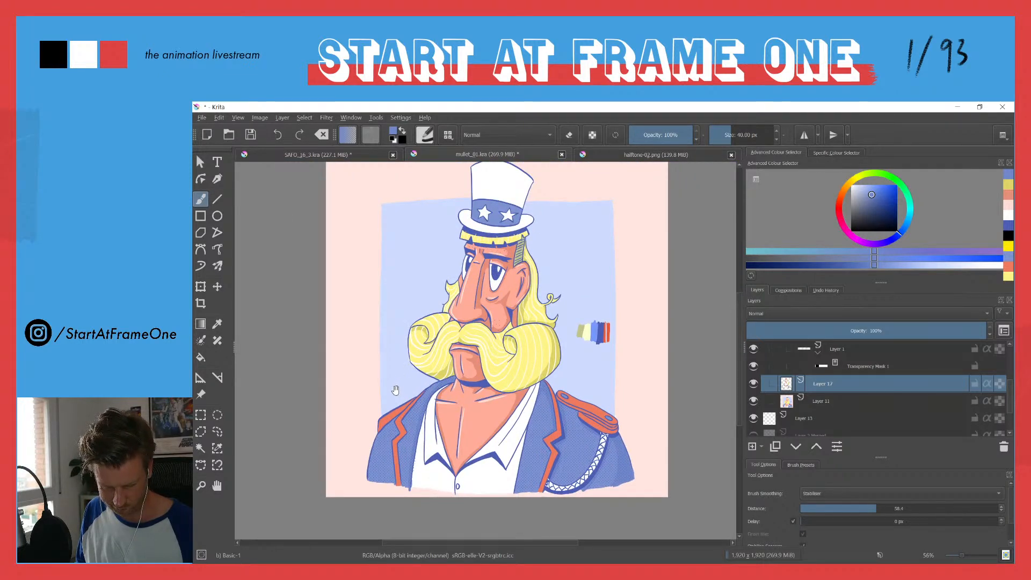
# Step: Paint a darker blue shadow on the near side of the hat band around the star
pyautogui.moveTo(512, 208); pyautogui.dragTo(546, 106)
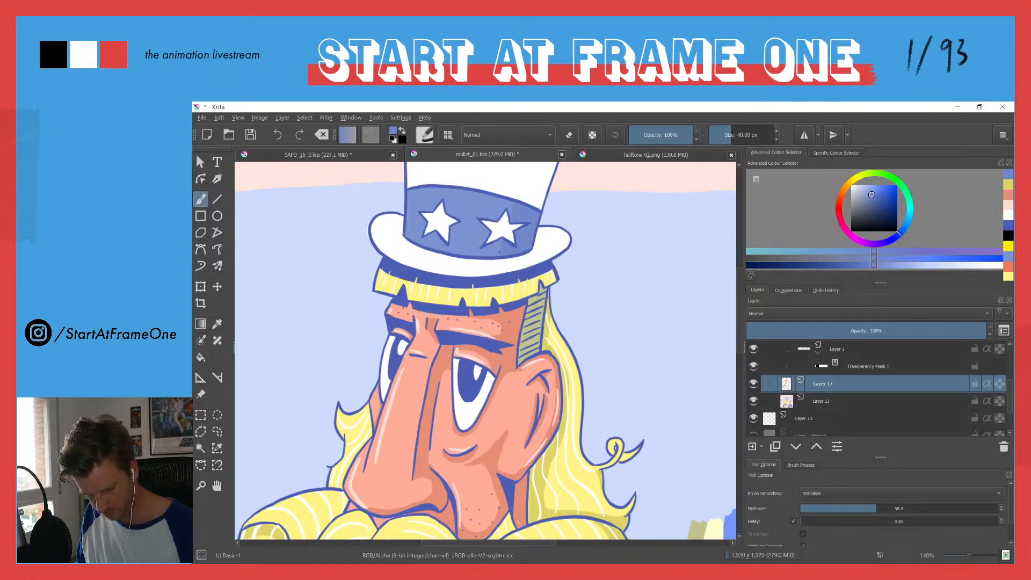
pyautogui.moveTo(460, 192); pyautogui.dragTo(448, 284)
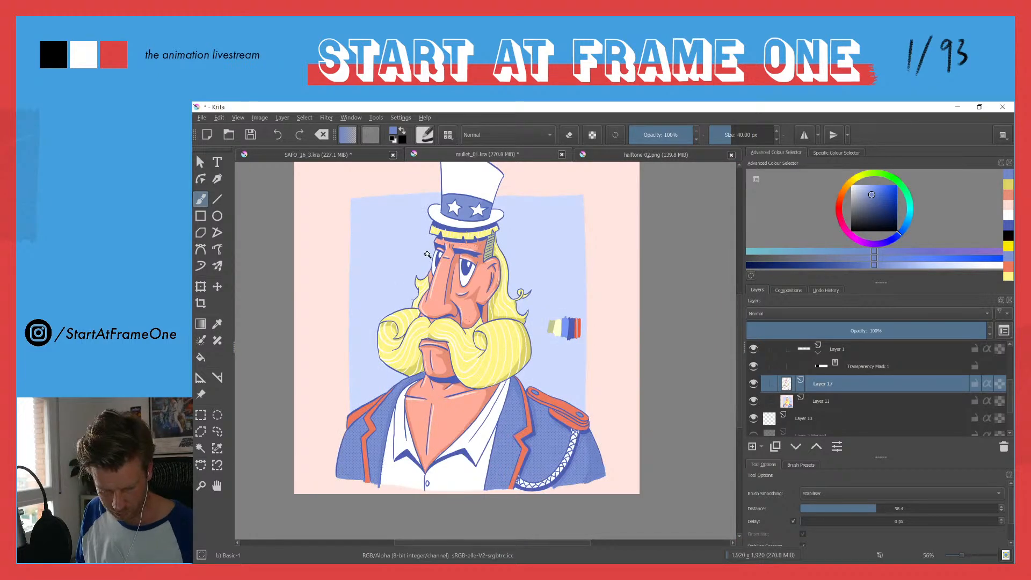
pyautogui.moveTo(461, 220); pyautogui.dragTo(489, 155)
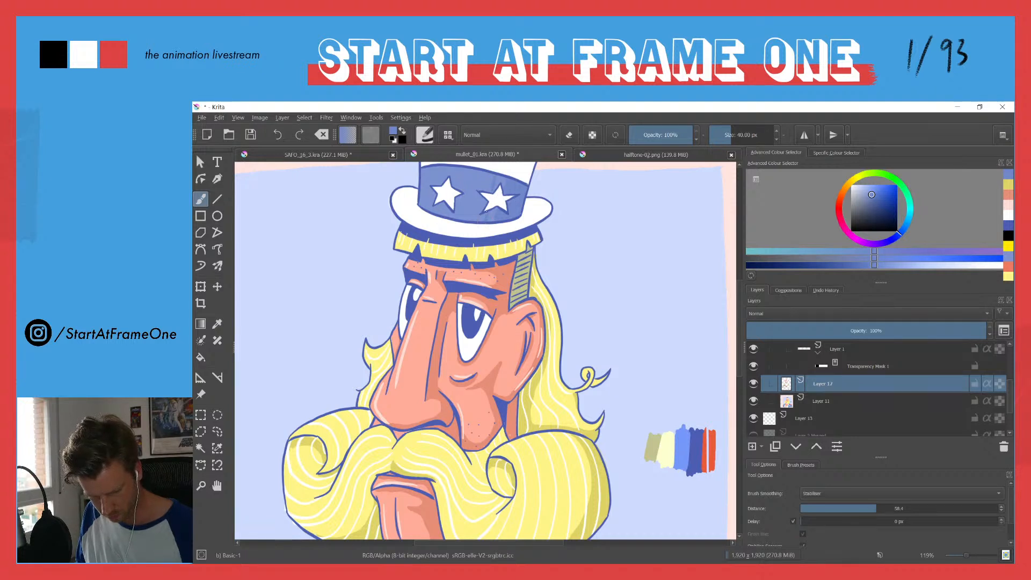
# Step: Sample the darker yellow shadow colour and shade the hair fringe beneath the hat brim
pyautogui.keyDown('ctrl'); pyautogui.click(469, 179); pyautogui.keyUp('ctrl')
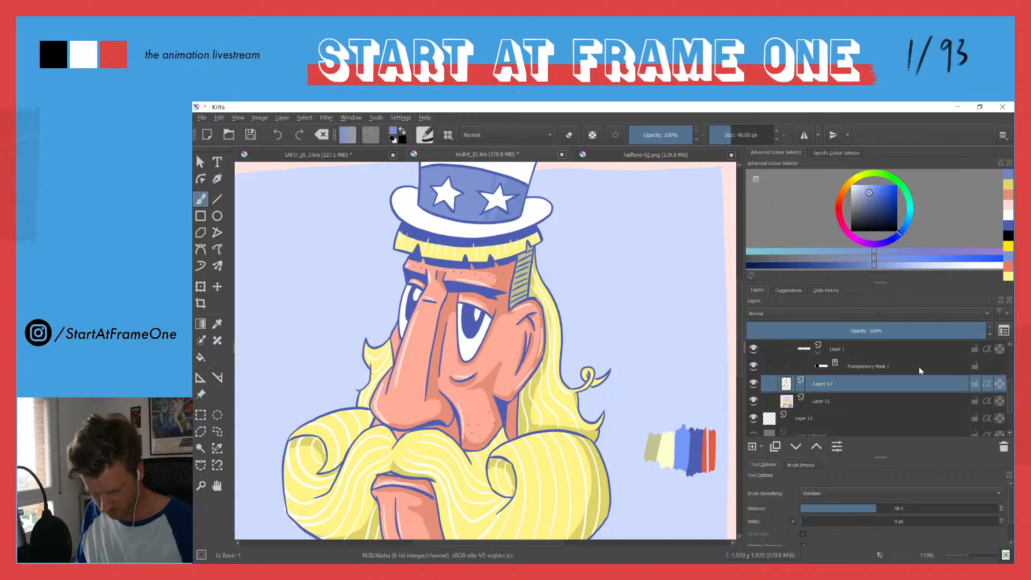
pyautogui.moveTo(1008, 383); pyautogui.dragTo(1011, 352)
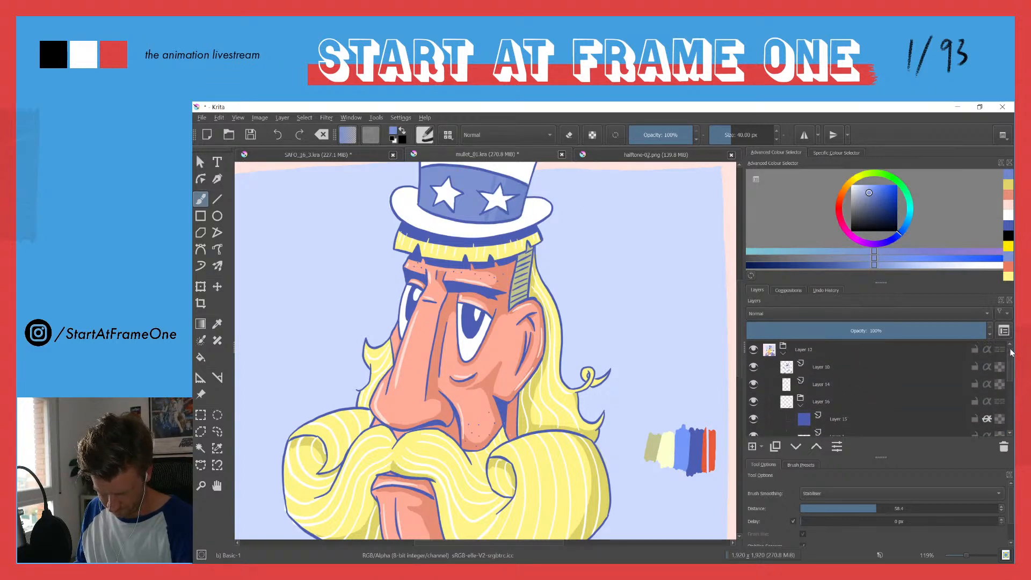
pyautogui.moveTo(448, 247); pyautogui.dragTo(442, 317)
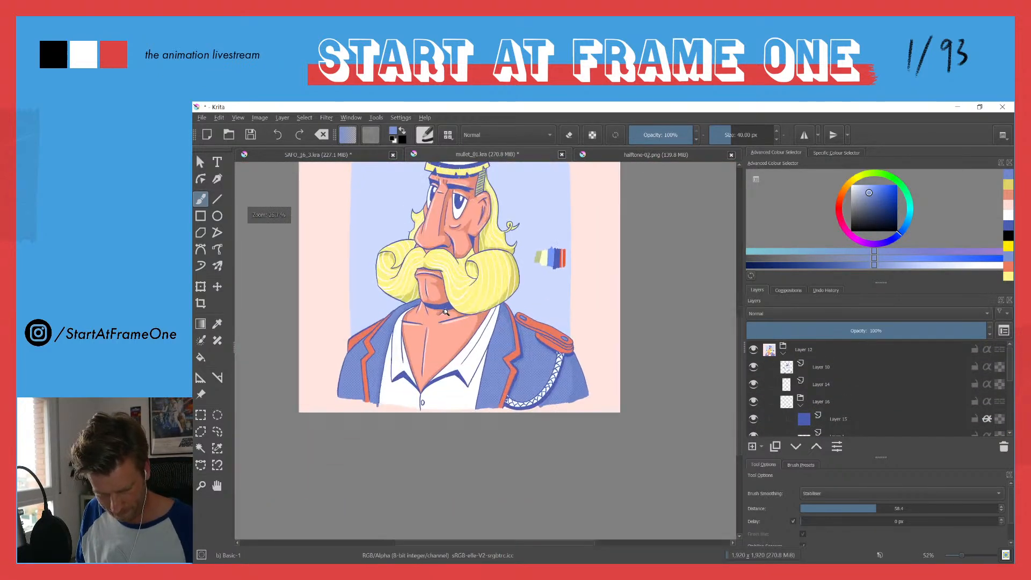
pyautogui.moveTo(430, 215); pyautogui.dragTo(485, 299)
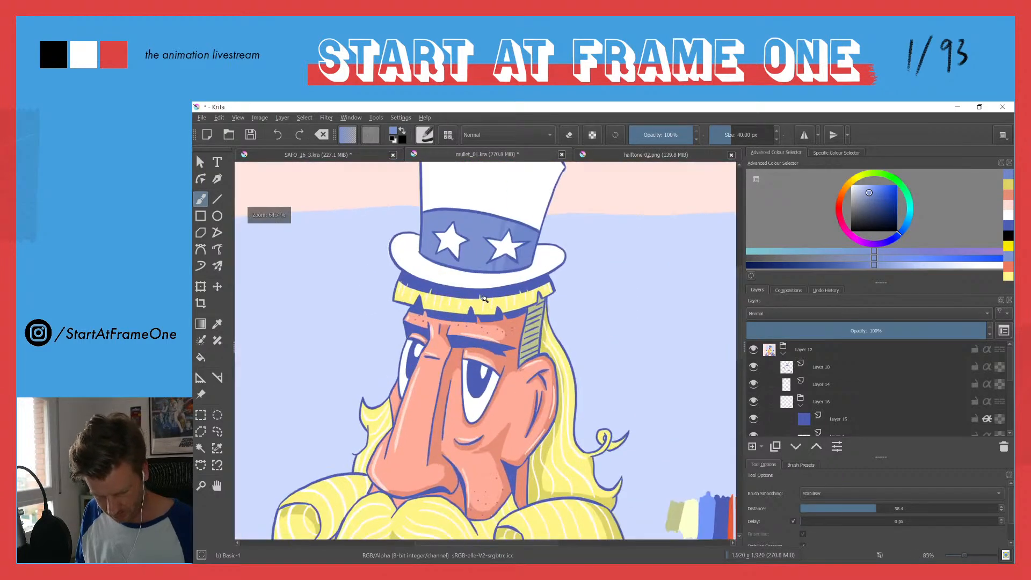
pyautogui.keyDown('ctrl'); pyautogui.click(616, 515); pyautogui.keyUp('ctrl')
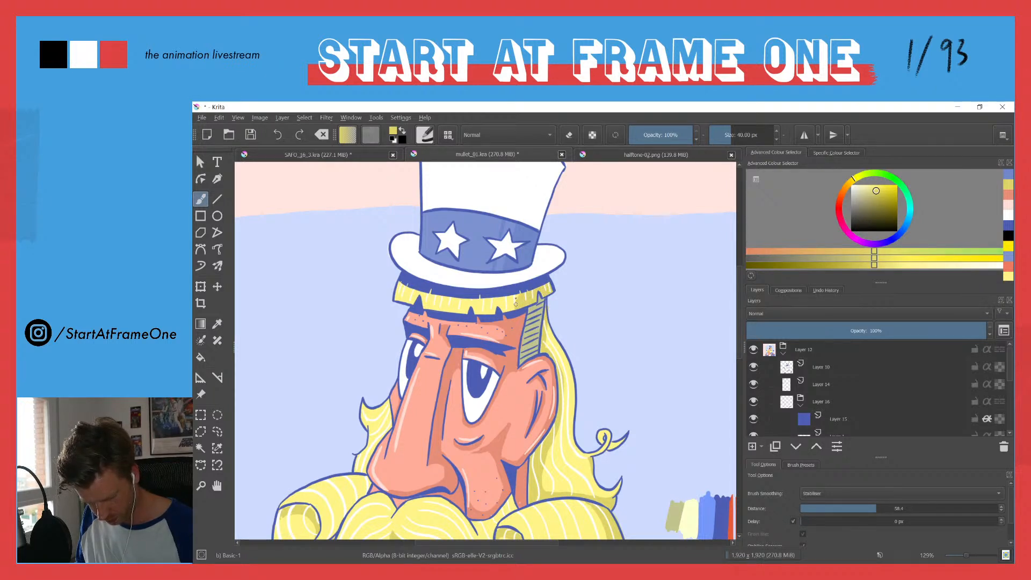
pyautogui.moveTo(506, 306); pyautogui.dragTo(495, 305)
pyautogui.moveTo(487, 298); pyautogui.dragTo(489, 304)
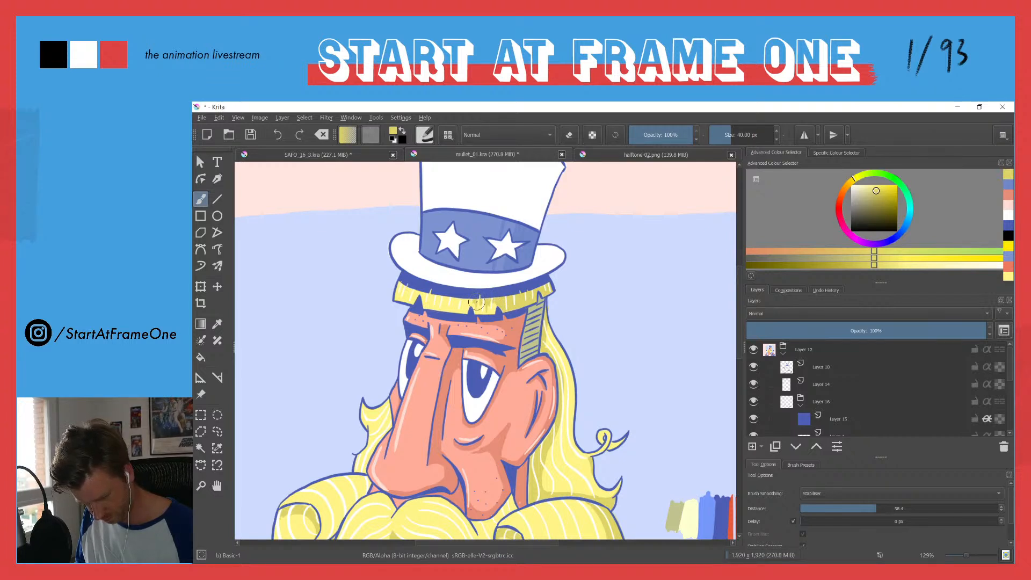
# Step: Sample the shirt white, darken it to a light grey and shade the near side of the shirt collar below the moustache
pyautogui.moveTo(445, 232); pyautogui.dragTo(415, 285)
pyautogui.moveTo(382, 365); pyautogui.dragTo(411, 302)
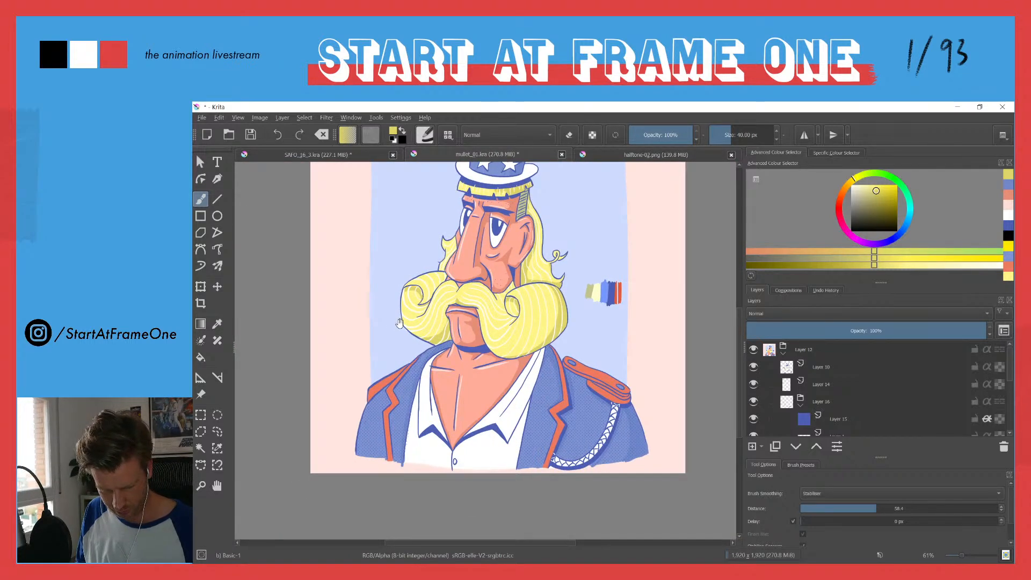
pyautogui.keyDown('ctrl'); pyautogui.click(515, 413); pyautogui.keyUp('ctrl')
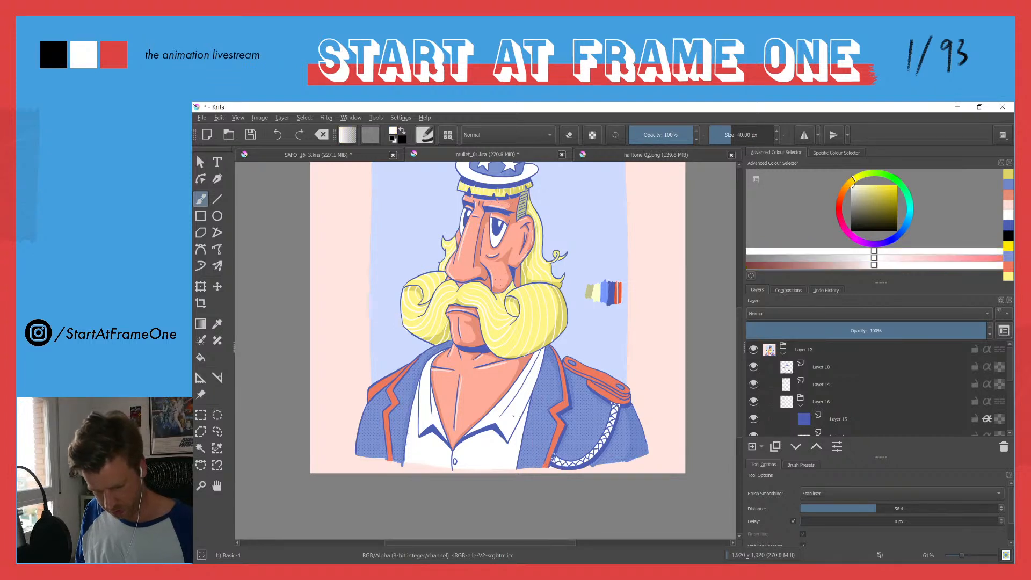
pyautogui.click(852, 188)
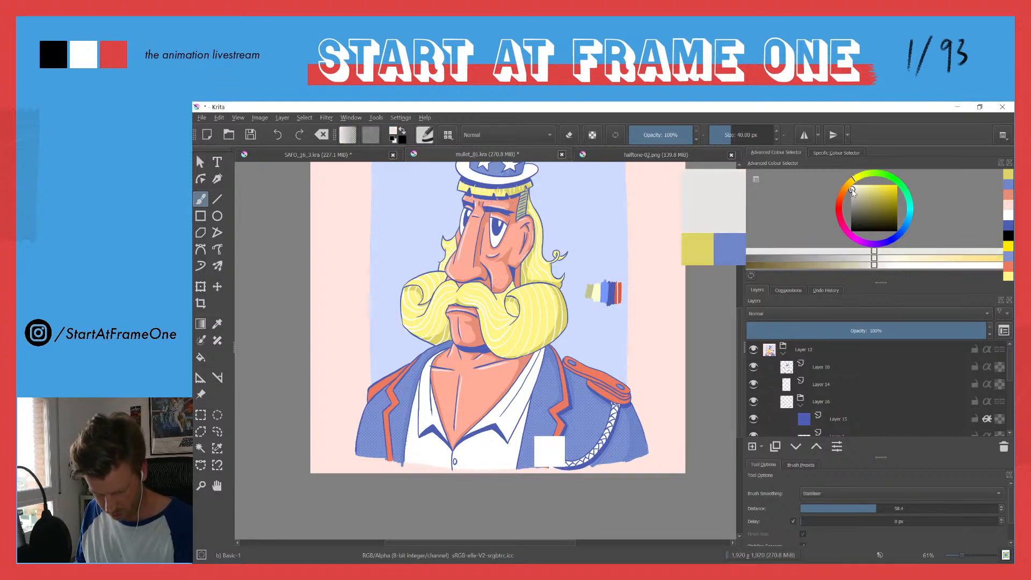
pyautogui.moveTo(520, 375)
pyautogui.mouseDown()
pyautogui.moveTo(551, 312)
pyautogui.moveTo(567, 341)
pyautogui.moveTo(569, 324)
pyautogui.moveTo(549, 360)
pyautogui.moveTo(562, 333)
pyautogui.moveTo(551, 387)
pyautogui.mouseUp()
pyautogui.moveTo(561, 346); pyautogui.dragTo(540, 377)
pyautogui.moveTo(559, 329)
pyautogui.mouseDown()
pyautogui.moveTo(532, 366)
pyautogui.moveTo(548, 275)
pyautogui.mouseUp()
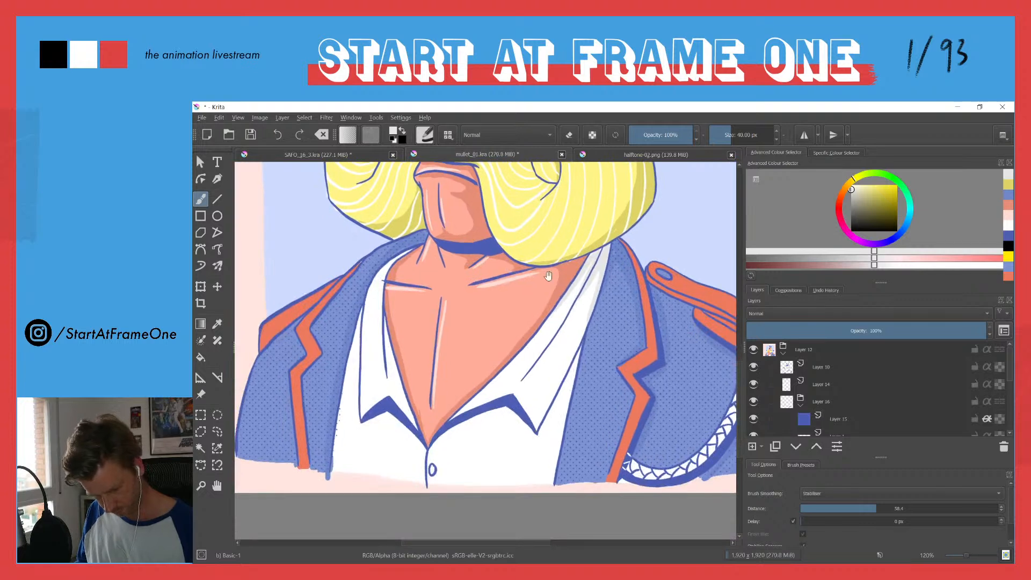
# Step: Paint light grey shadows along the inner edge of the far collar and beneath the collar points
pyautogui.moveTo(386, 327); pyautogui.dragTo(415, 426)
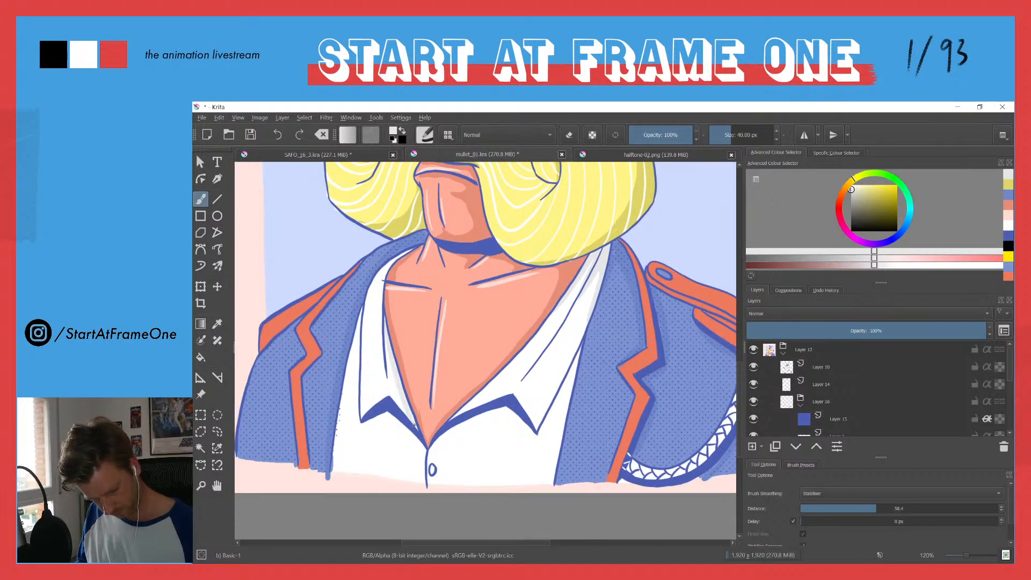
pyautogui.moveTo(385, 343); pyautogui.dragTo(391, 376)
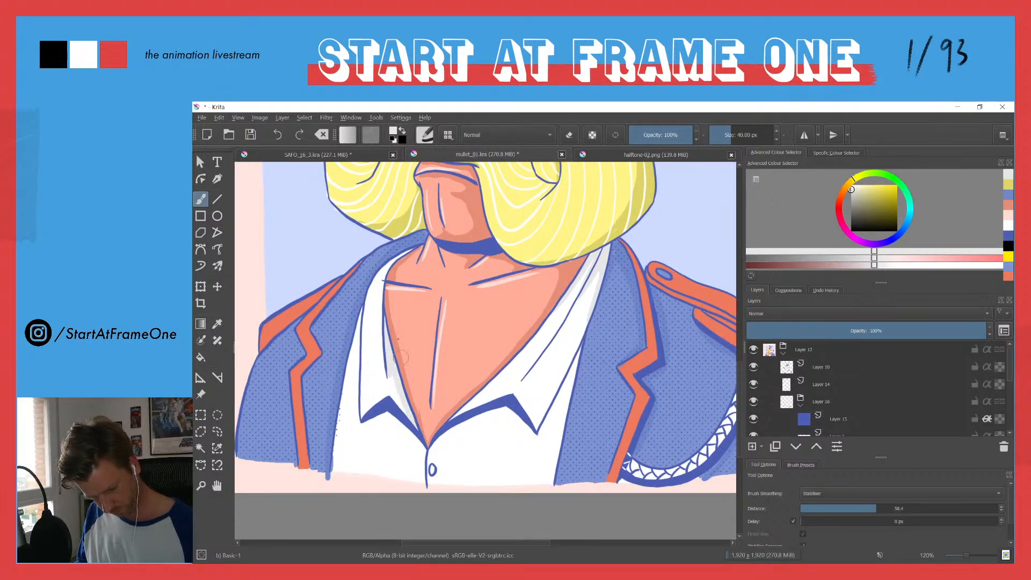
pyautogui.moveTo(435, 440)
pyautogui.mouseDown()
pyautogui.moveTo(503, 409)
pyautogui.moveTo(537, 435)
pyautogui.mouseUp()
pyautogui.moveTo(428, 453); pyautogui.dragTo(428, 472)
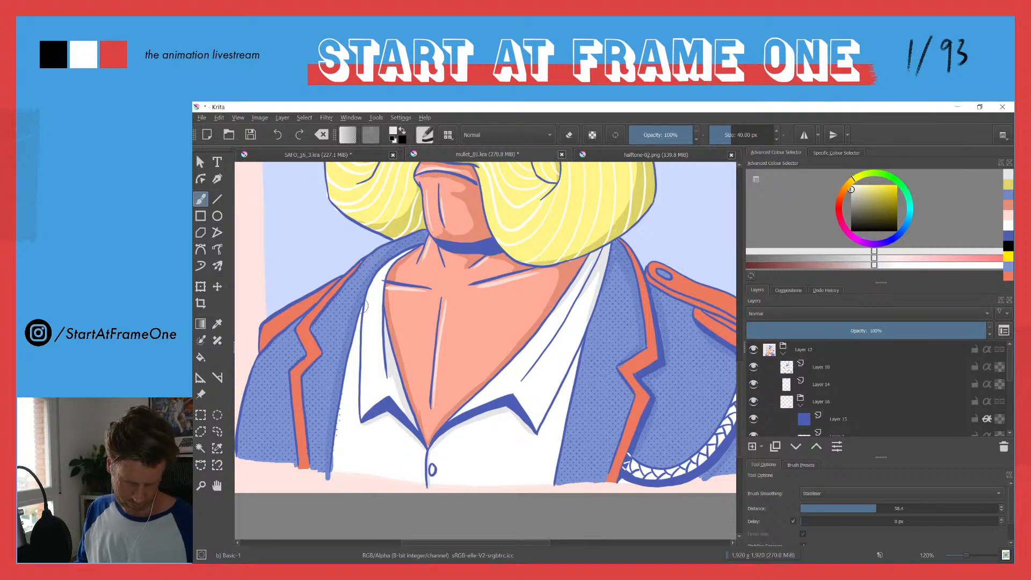
# Step: Shade the far side of the shirt along the jacket edge with light grey, redoing the first stroke
pyautogui.moveTo(357, 326); pyautogui.dragTo(343, 425)
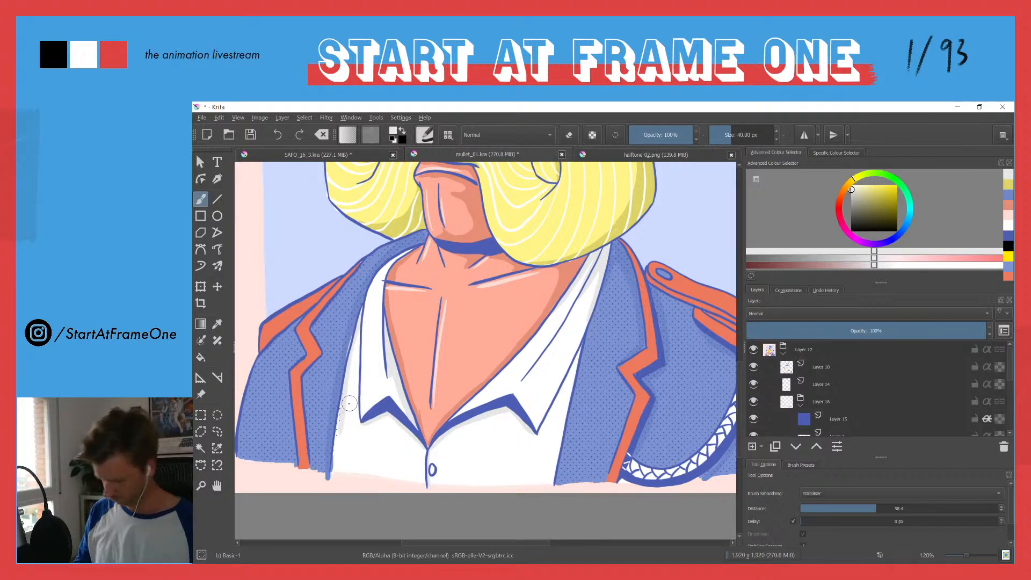
pyautogui.hotkey('ctrl', 'z')
pyautogui.moveTo(358, 326)
pyautogui.mouseDown()
pyautogui.moveTo(335, 465)
pyautogui.moveTo(344, 393)
pyautogui.moveTo(335, 451)
pyautogui.mouseUp()
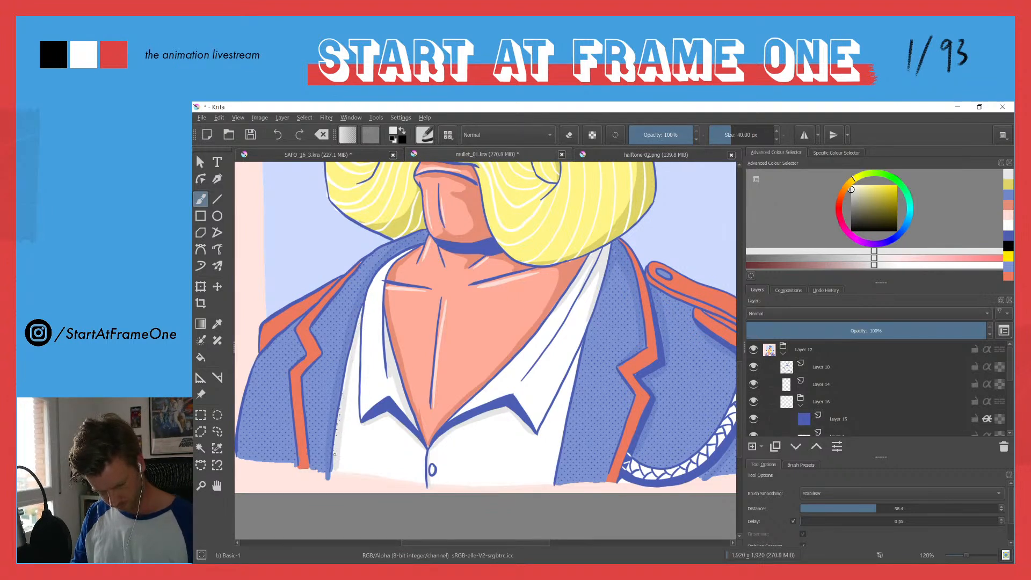
pyautogui.moveTo(380, 306); pyautogui.dragTo(384, 344)
# Step: Sample the epaulette red, darken it slightly and paint a shadow along the lower part of the epaulette
pyautogui.moveTo(374, 295); pyautogui.dragTo(391, 337)
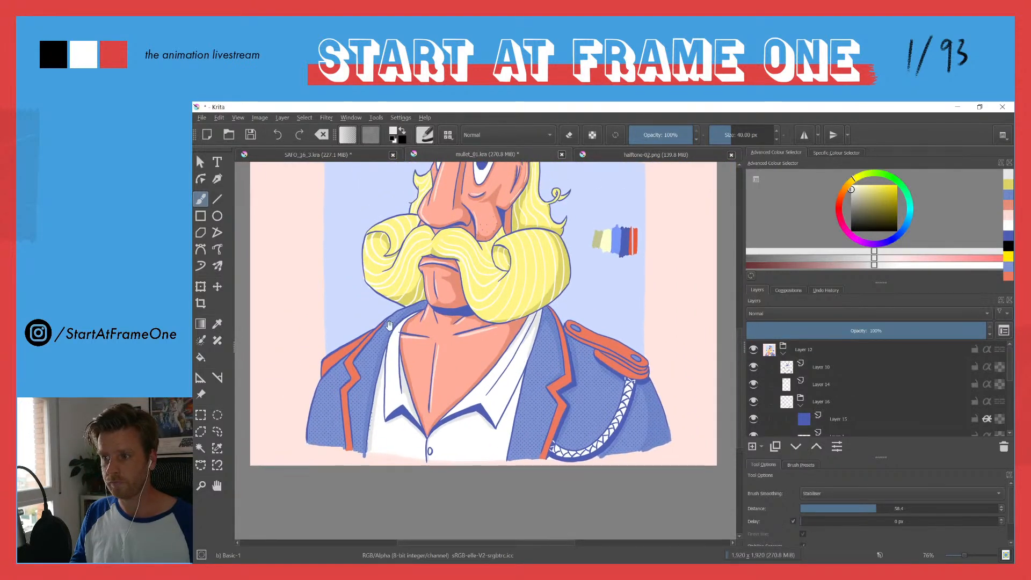
pyautogui.moveTo(394, 239); pyautogui.dragTo(384, 272)
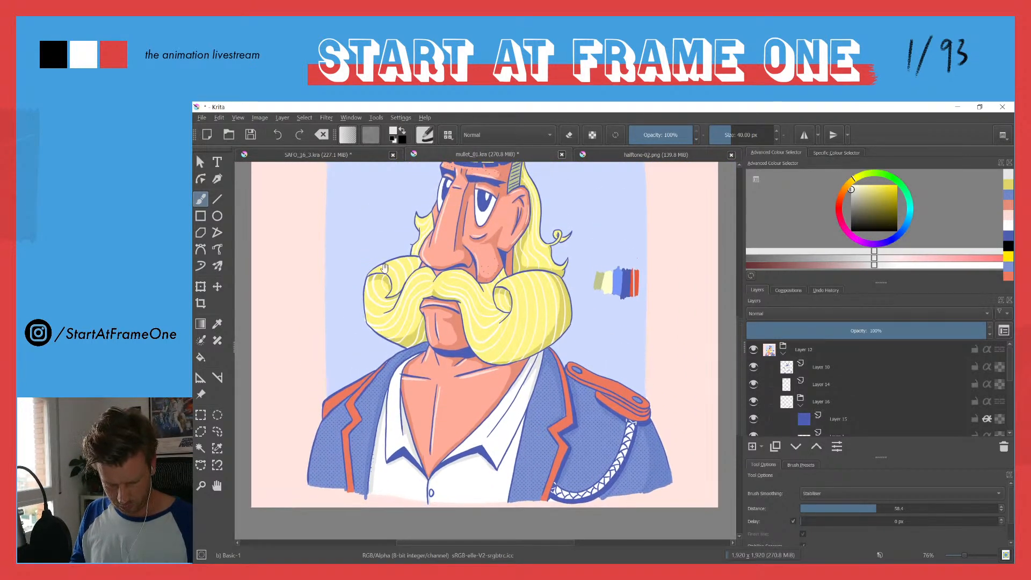
pyautogui.moveTo(376, 238)
pyautogui.mouseDown()
pyautogui.moveTo(378, 258)
pyautogui.moveTo(381, 223)
pyautogui.mouseUp()
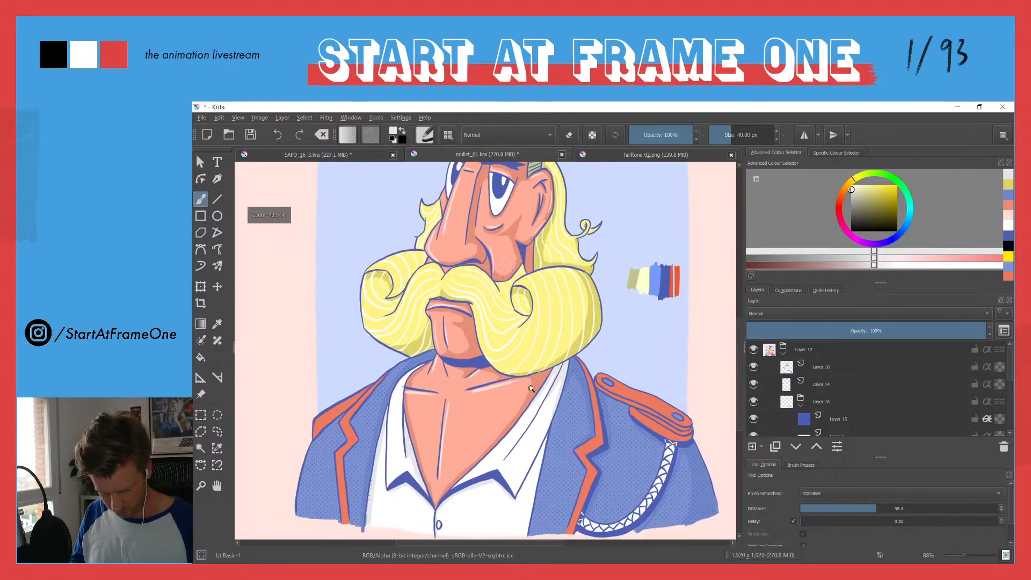
pyautogui.keyDown('ctrl'); pyautogui.click(650, 415); pyautogui.keyUp('ctrl')
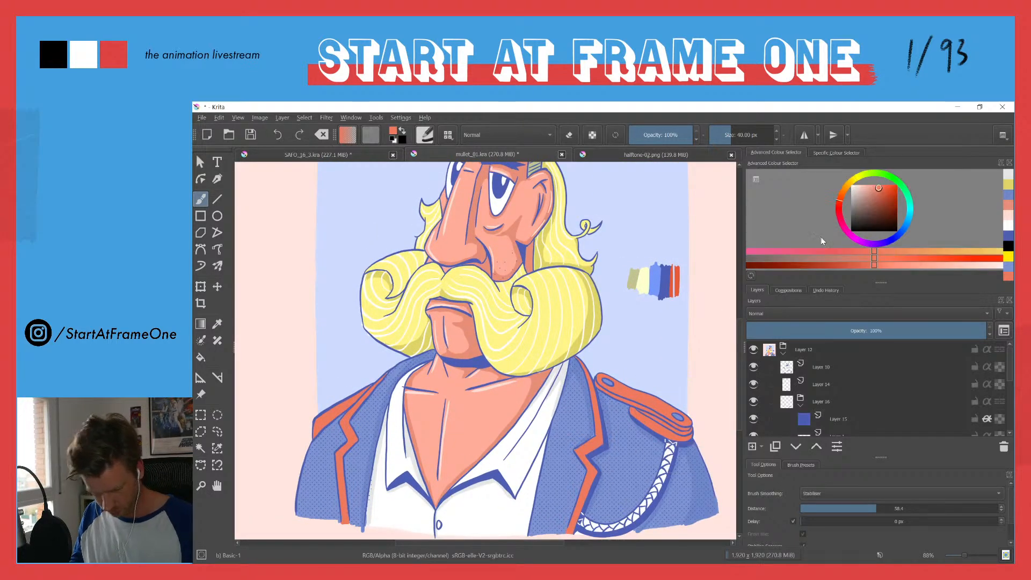
pyautogui.click(880, 192)
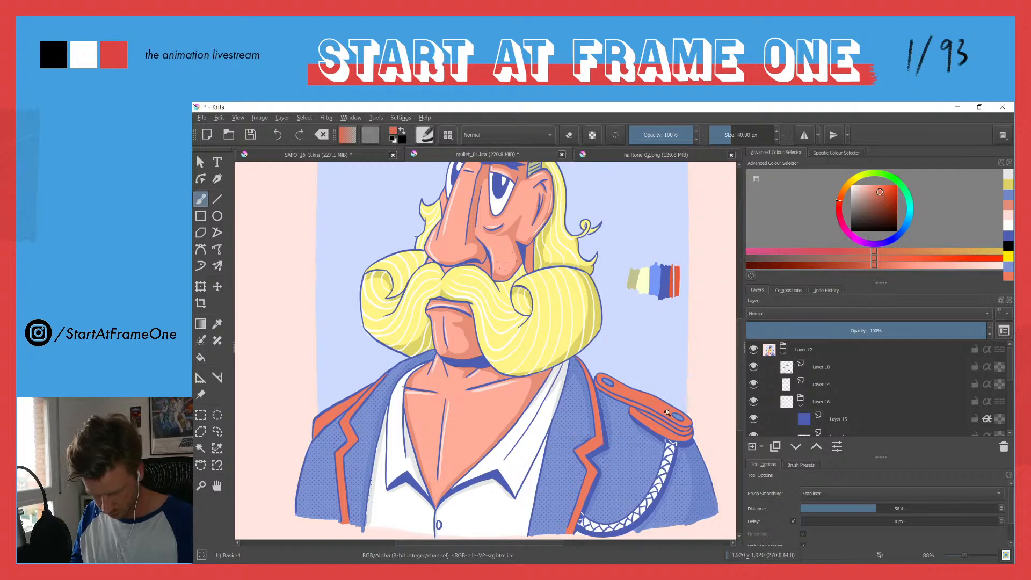
pyautogui.moveTo(674, 412); pyautogui.dragTo(603, 305)
pyautogui.moveTo(507, 376); pyautogui.dragTo(725, 478)
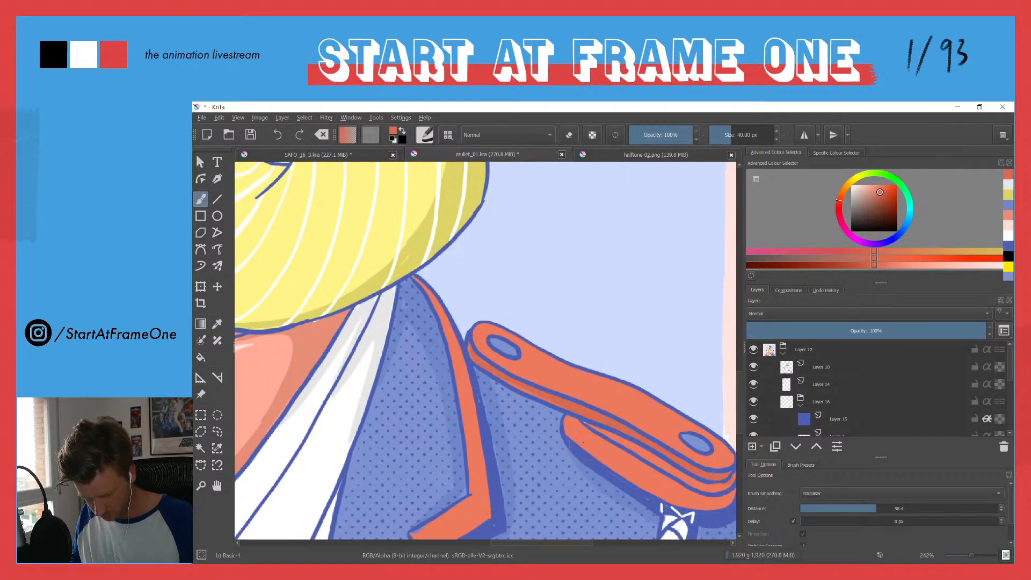
pyautogui.moveTo(580, 422)
pyautogui.mouseDown()
pyautogui.moveTo(666, 479)
pyautogui.moveTo(718, 503)
pyautogui.moveTo(731, 497)
pyautogui.moveTo(700, 503)
pyautogui.moveTo(638, 479)
pyautogui.moveTo(569, 420)
pyautogui.mouseUp()
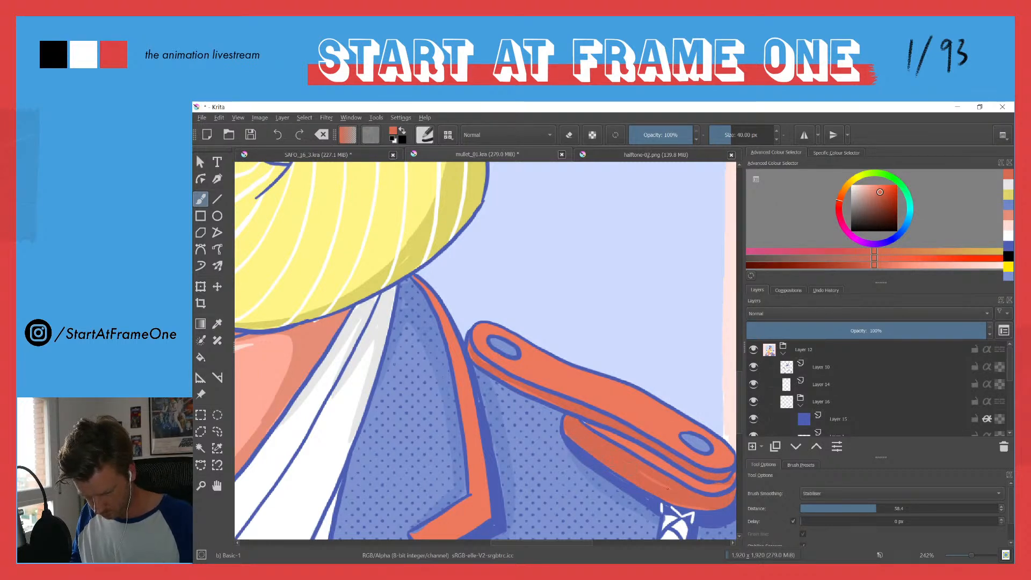
# Step: Shade the red lapel trim and the far shoulder piece of the jacket with the darker red
pyautogui.moveTo(444, 363); pyautogui.dragTo(544, 362)
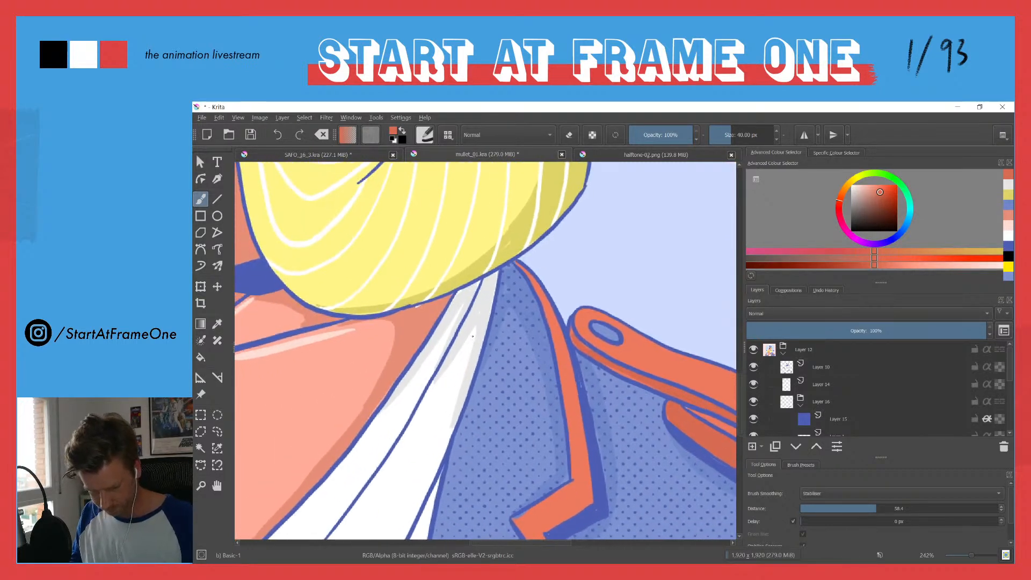
pyautogui.scroll(-2, 421, 337)
pyautogui.moveTo(318, 363); pyautogui.dragTo(643, 374)
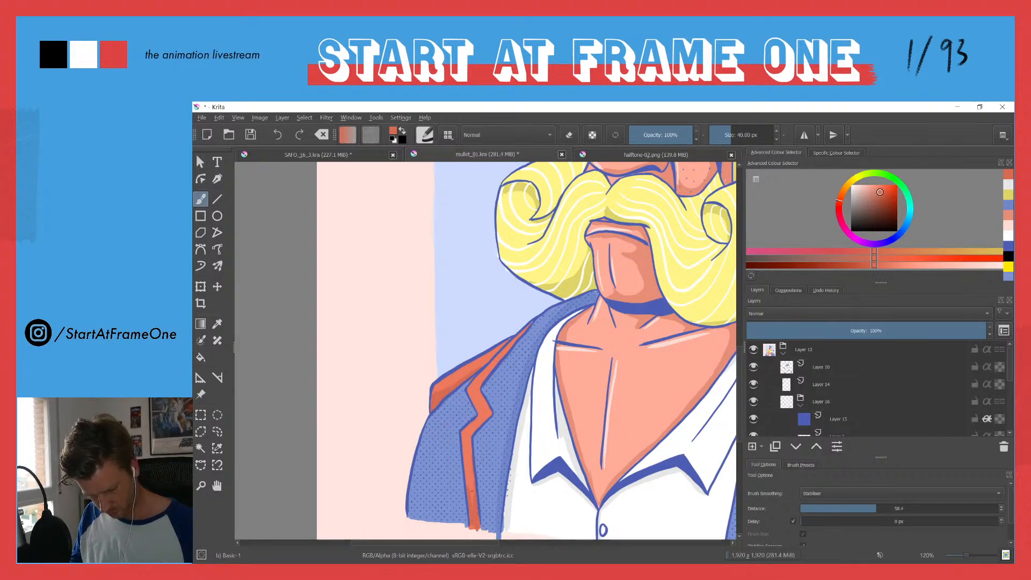
pyautogui.moveTo(407, 342); pyautogui.dragTo(404, 389)
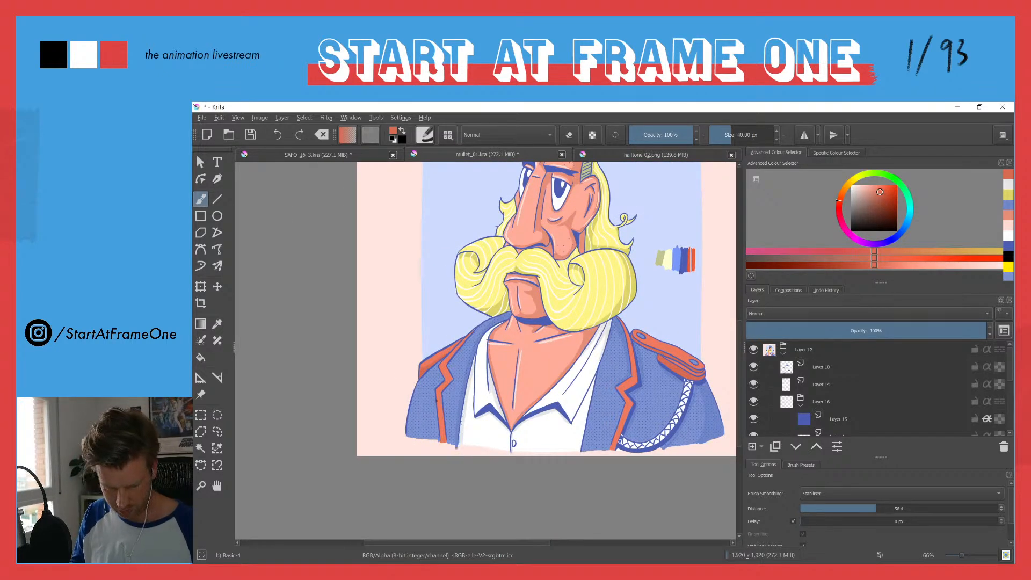
# Step: Review the whole shaded character in canvas-only view, then restore the interface
pyautogui.moveTo(469, 207); pyautogui.dragTo(411, 276)
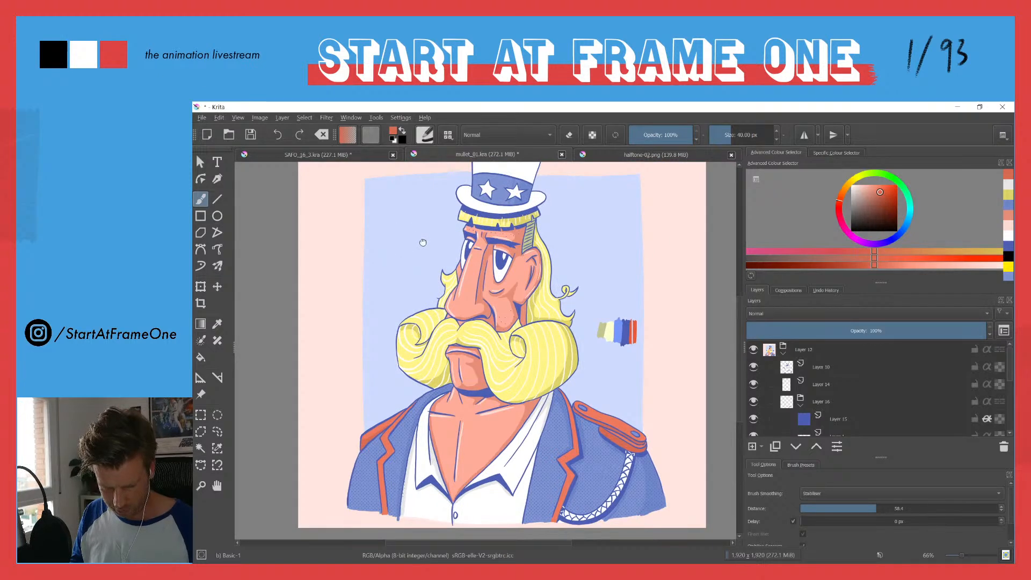
pyautogui.moveTo(421, 240); pyautogui.dragTo(415, 255)
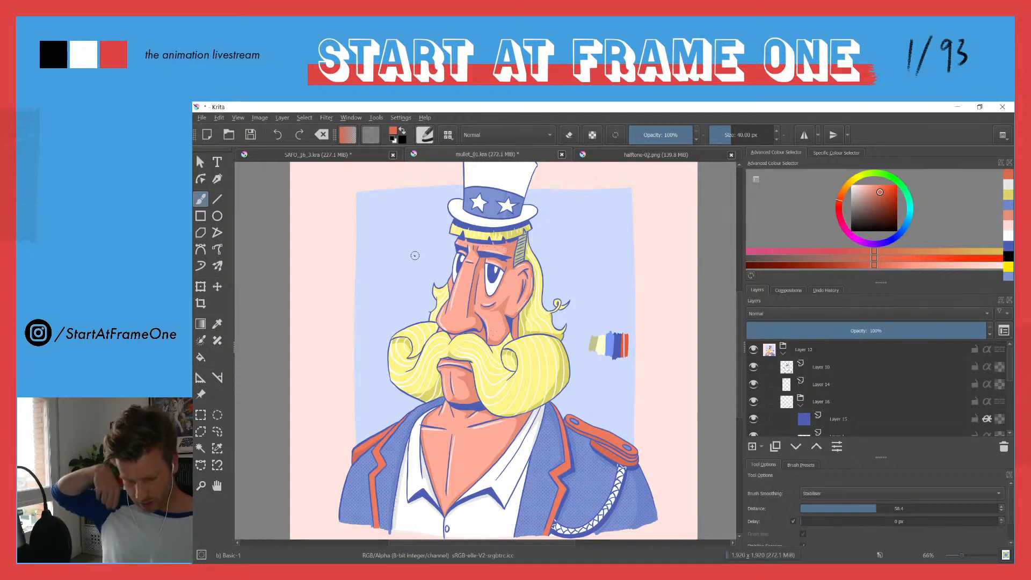
pyautogui.press('Tab')
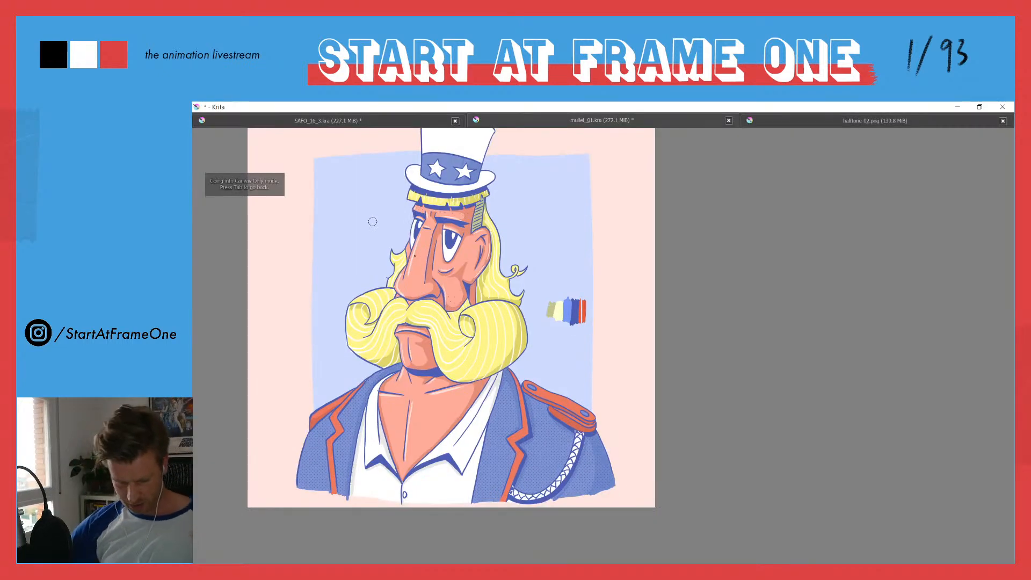
pyautogui.moveTo(353, 226); pyautogui.dragTo(437, 257)
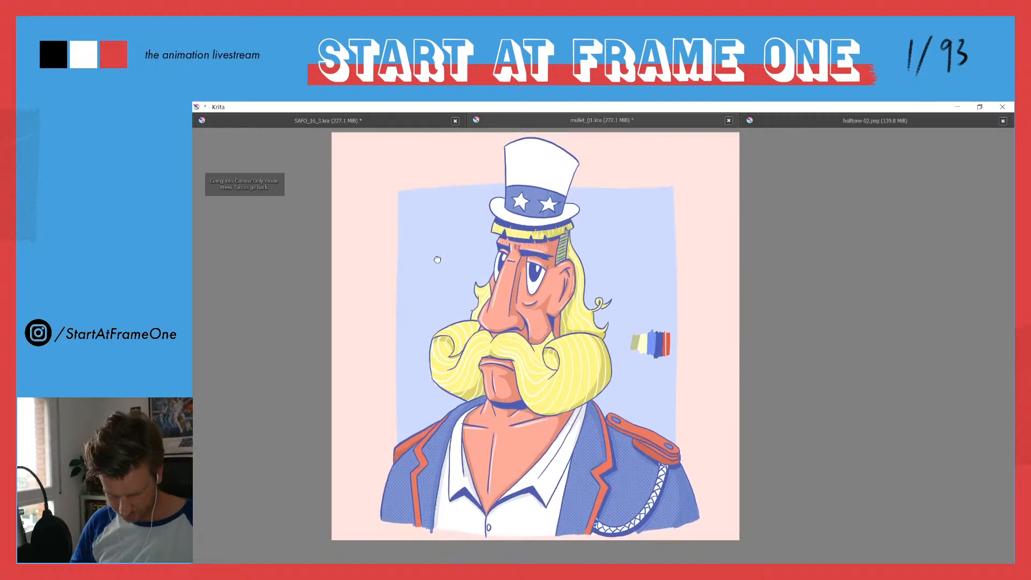
pyautogui.press('Tab')
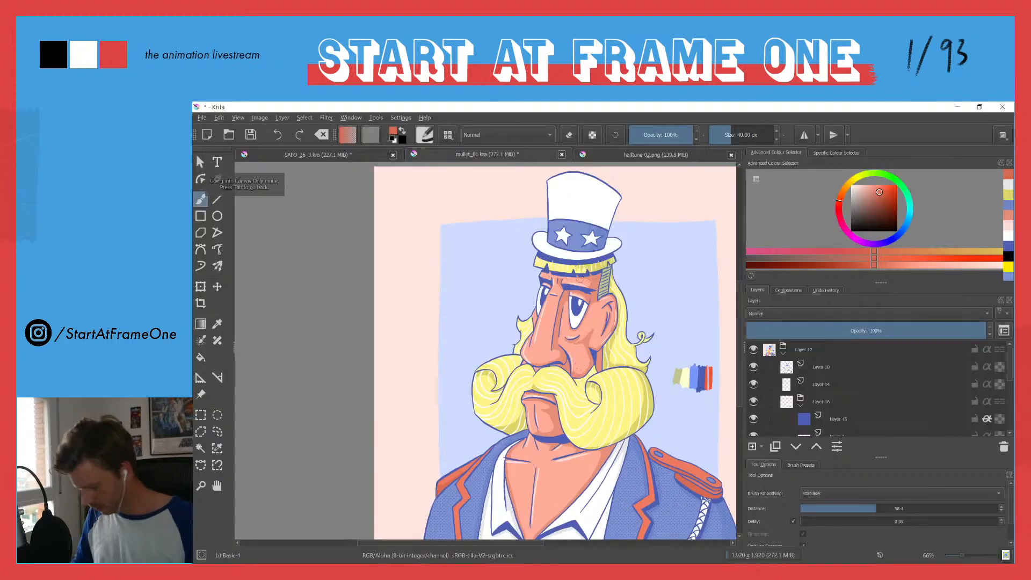
# Step: On Layer 14, sample the pale pink highlight colour and paint a highlight on the far cheek beside the eye
pyautogui.click(769, 385)
pyautogui.scroll(5, 460, 225)
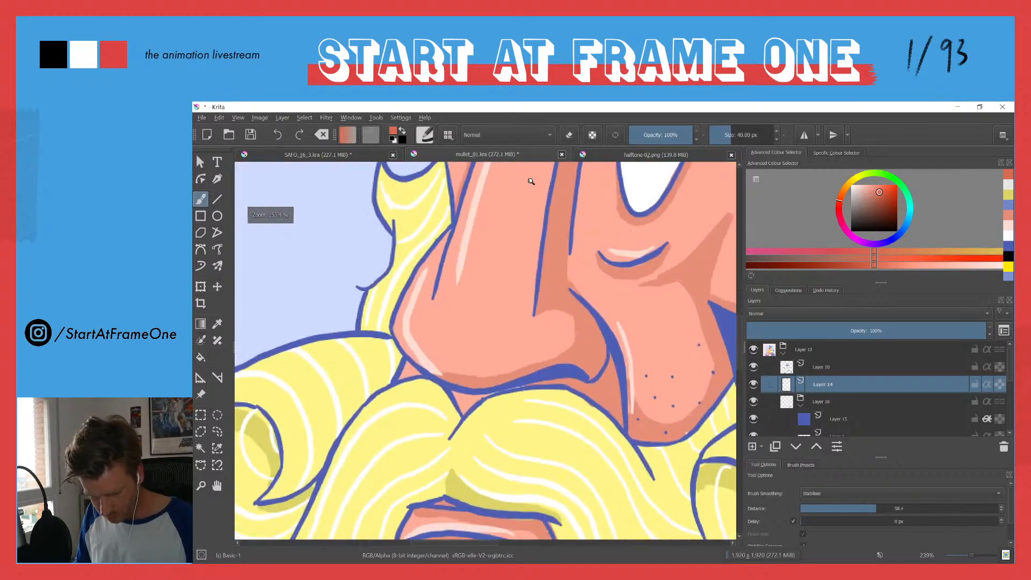
pyautogui.keyDown('ctrl'); pyautogui.click(468, 229); pyautogui.keyUp('ctrl')
pyautogui.moveTo(450, 183); pyautogui.dragTo(548, 449)
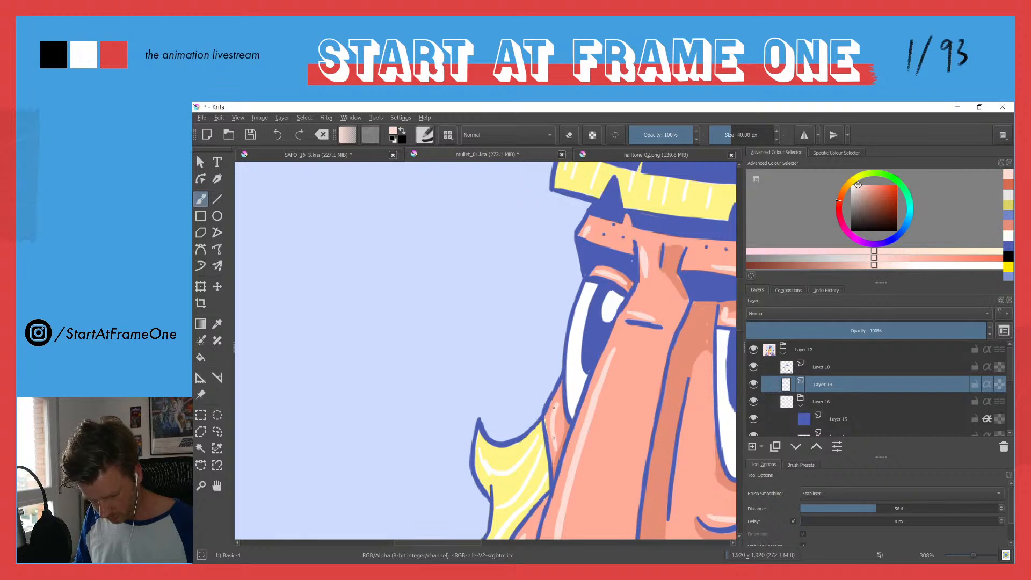
pyautogui.moveTo(529, 326); pyautogui.dragTo(510, 498)
pyautogui.moveTo(497, 425); pyautogui.dragTo(440, 393)
# Step: Check the complete illustration without the interface and return to the normal workspace
pyautogui.press('Tab')
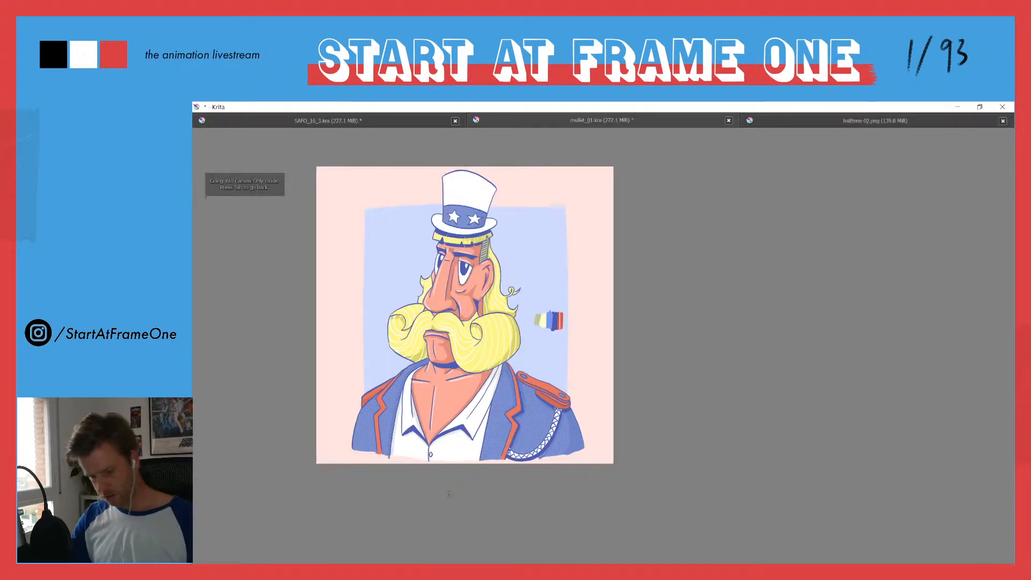
pyautogui.moveTo(442, 342); pyautogui.dragTo(539, 378)
pyautogui.moveTo(484, 409); pyautogui.dragTo(481, 383)
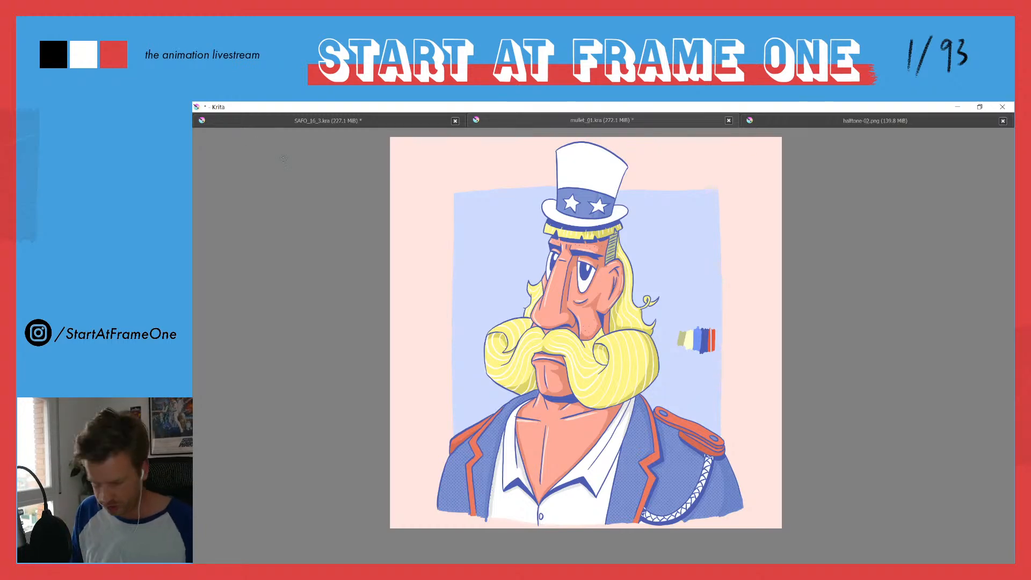
pyautogui.press('Tab')
pyautogui.moveTo(481, 403); pyautogui.dragTo(412, 324)
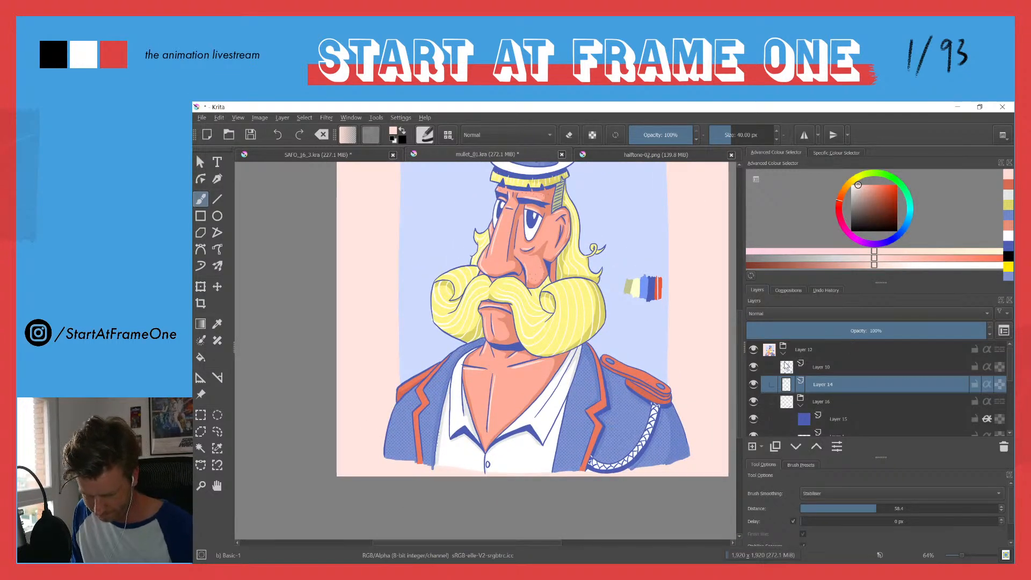
# Step: Add a transparency mask to the Layer 12 group that holds the whole character
pyautogui.click(794, 366)
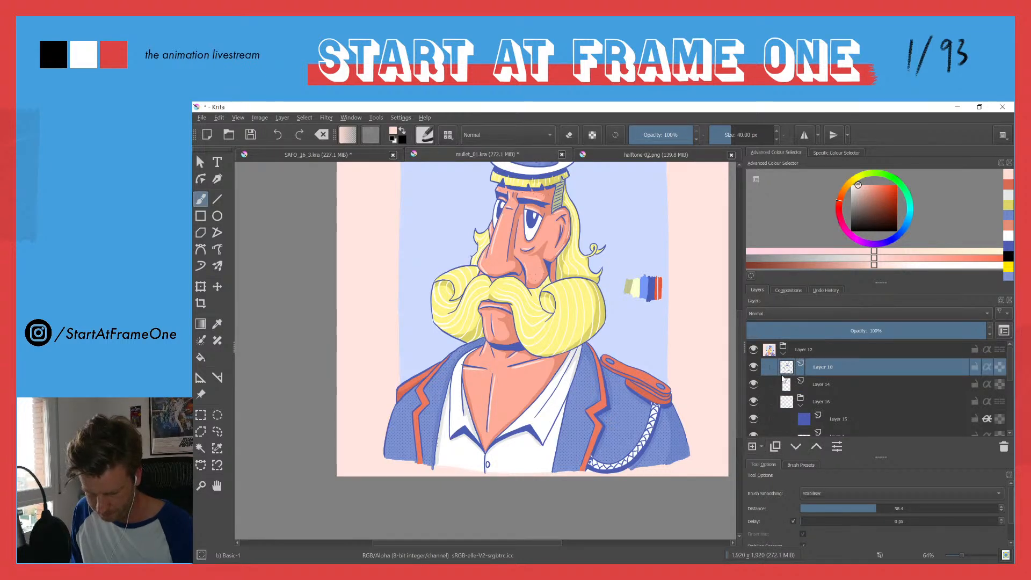
pyautogui.click(802, 355)
pyautogui.click(761, 448)
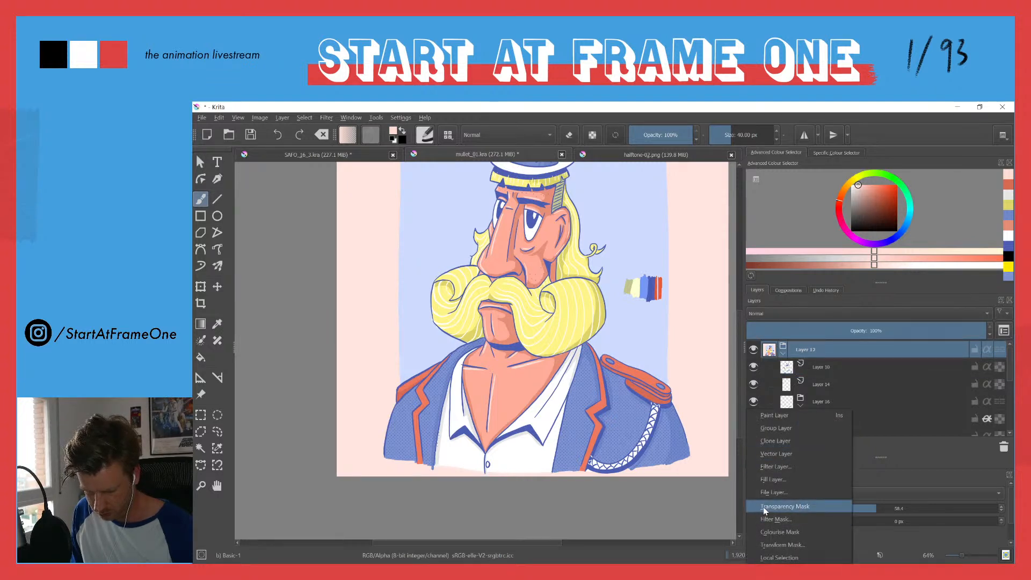
pyautogui.click(765, 507)
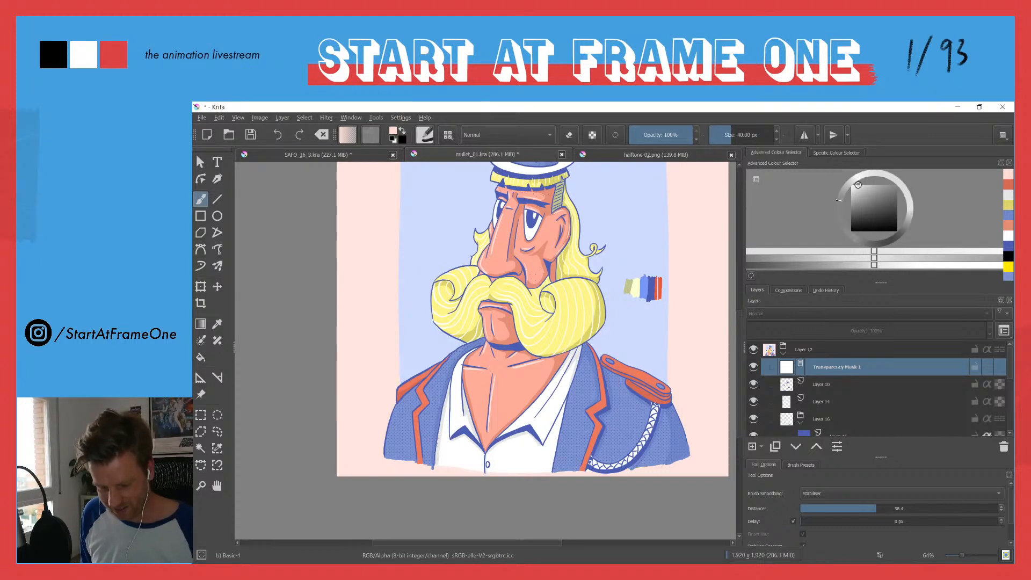
# Step: Save the character illustration under its existing file name
pyautogui.moveTo(419, 353); pyautogui.dragTo(372, 409)
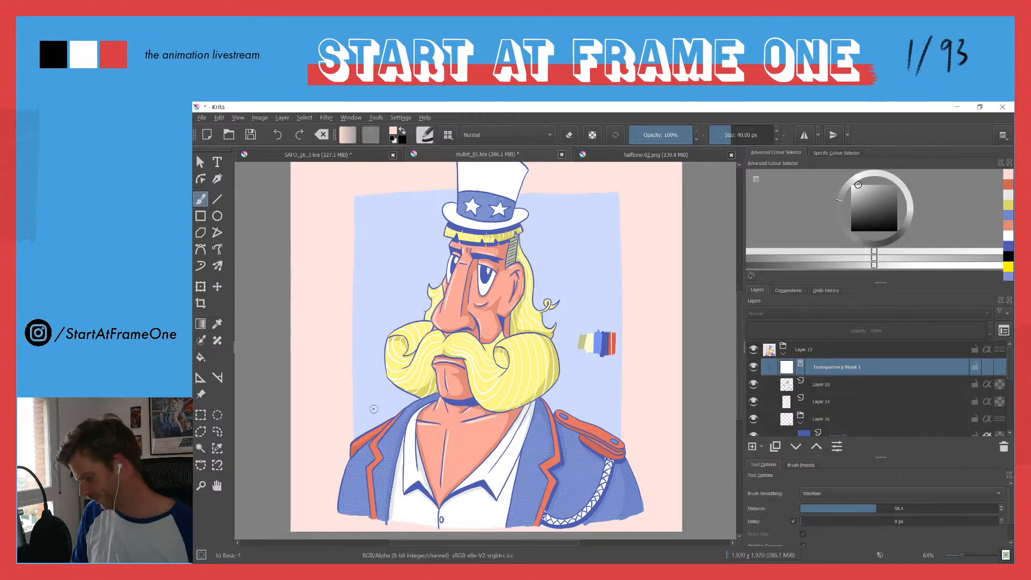
pyautogui.keyDown('ctrl'); pyautogui.click(375, 407); pyautogui.keyUp('ctrl')
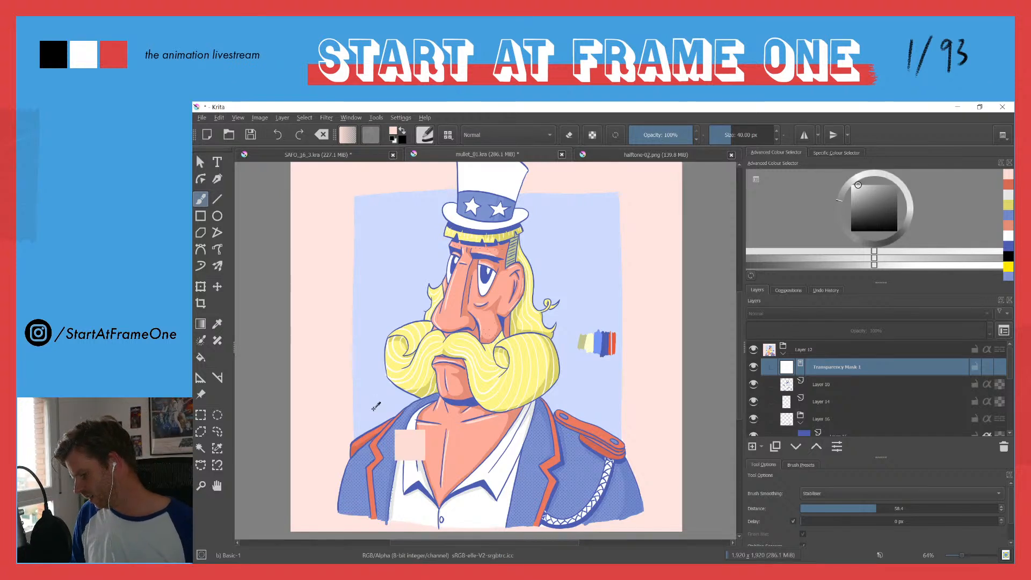
pyautogui.hotkey('ctrl', 's')
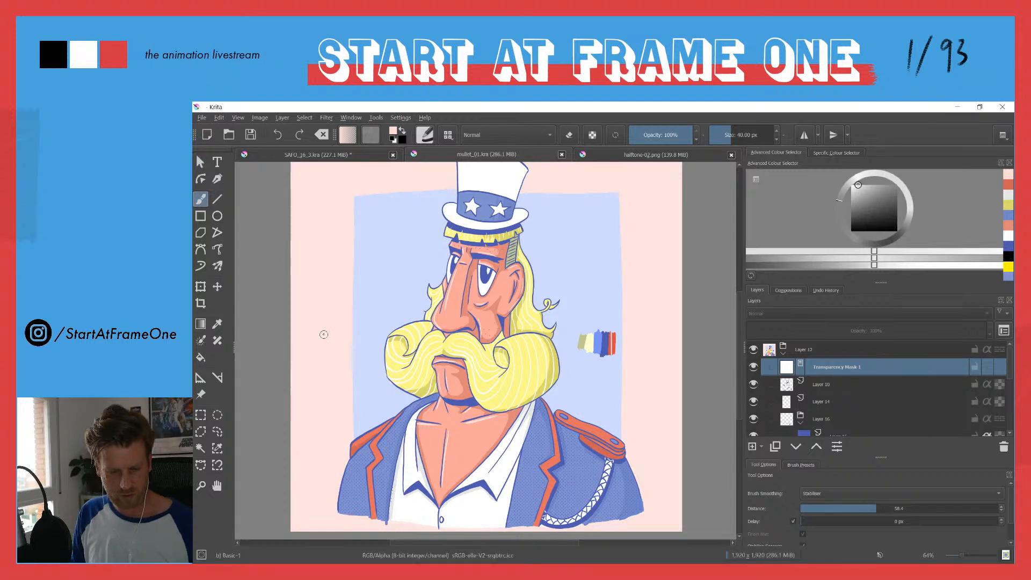